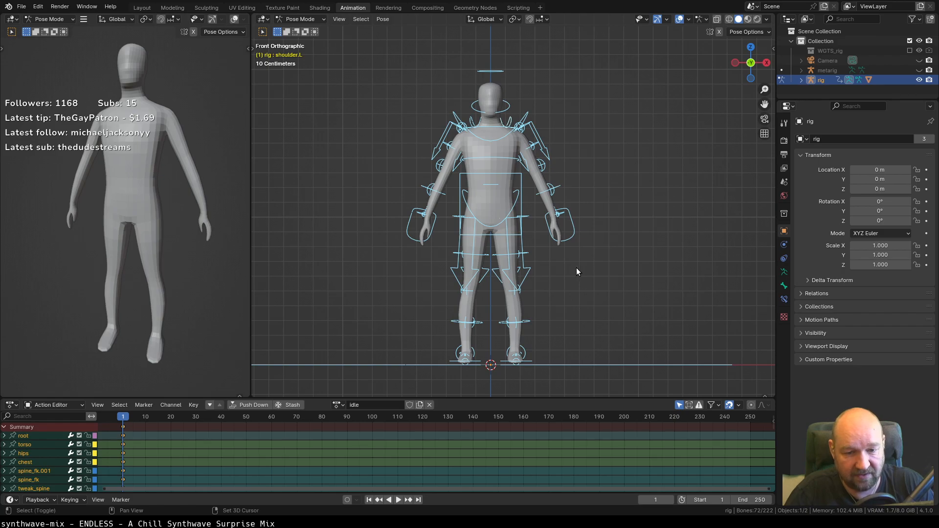
Select the rig's torso control and view the character from the right side.
shift+middle_drag(576, 268, 568, 262)
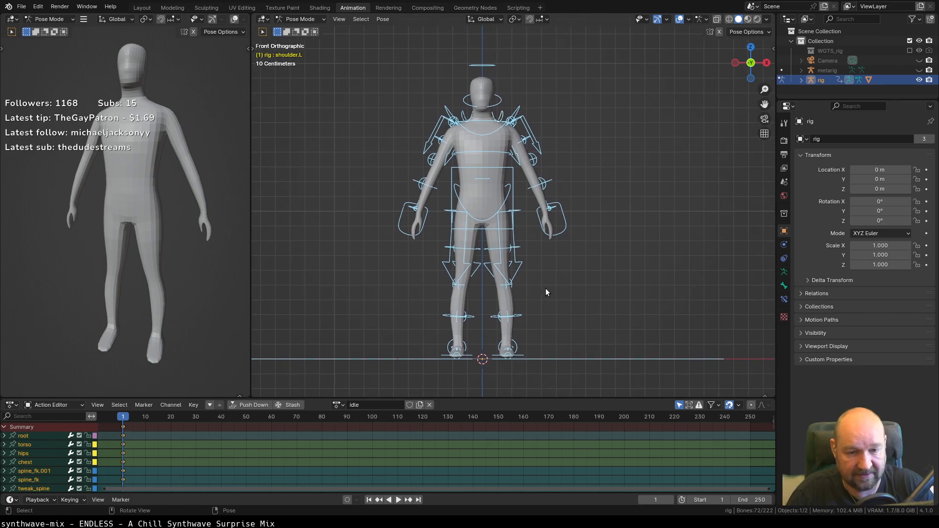
middle_drag(561, 279, 584, 292)
scroll(527, 302, up, 1)
click(489, 149)
key(KP_3)
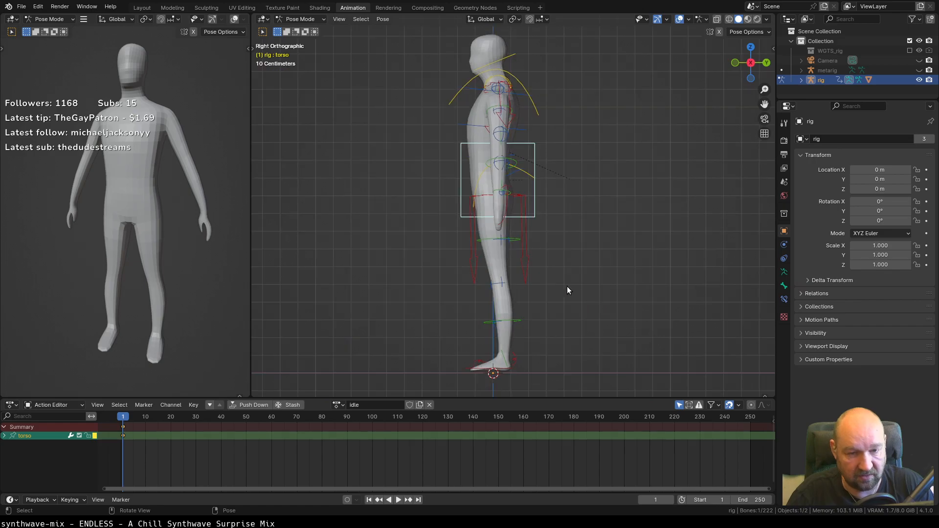
key(g)
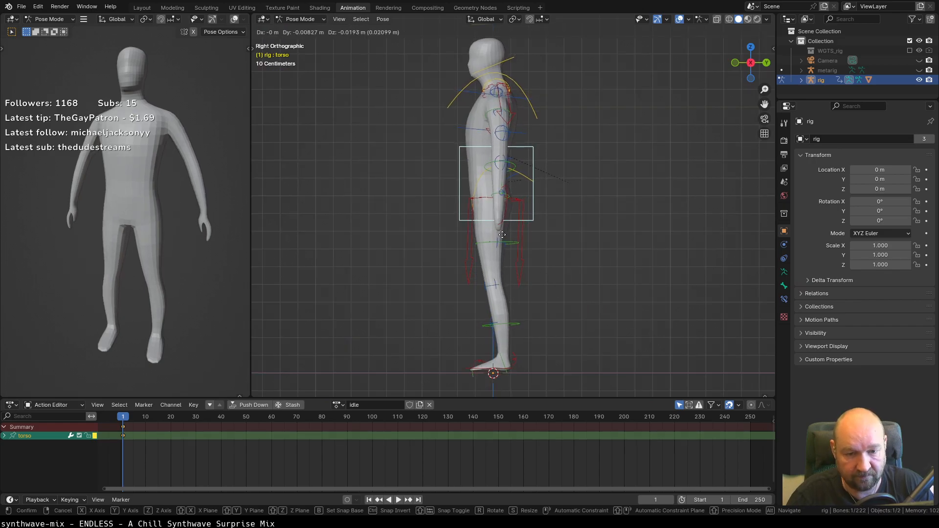
right_click(538, 233)
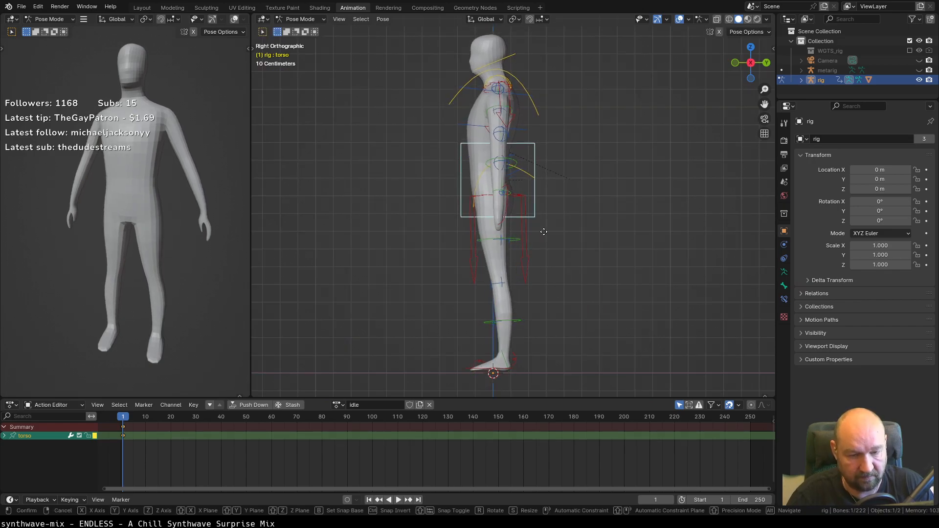
key(g)
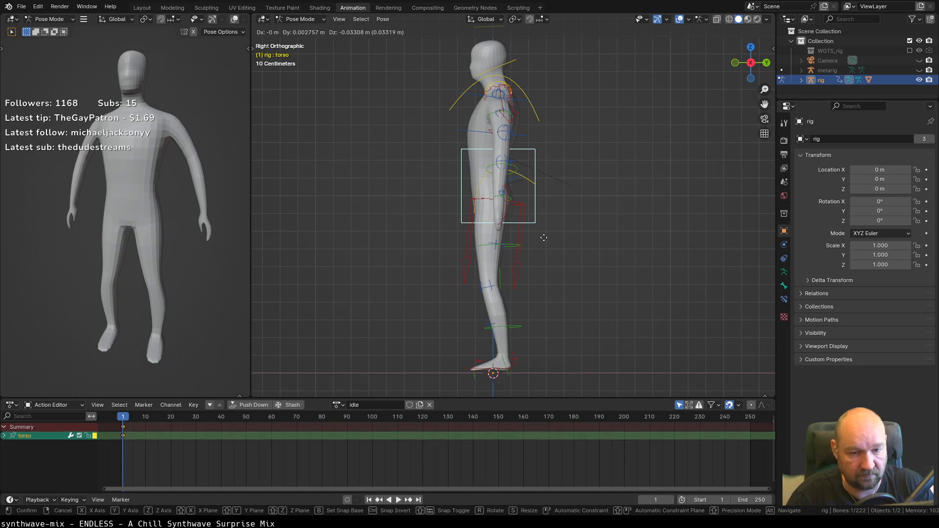
right_click(543, 237)
At frame 20, enable auto keying and move the torso control about 0.03 m back and 0.04 m down.
drag(125, 416, 171, 417)
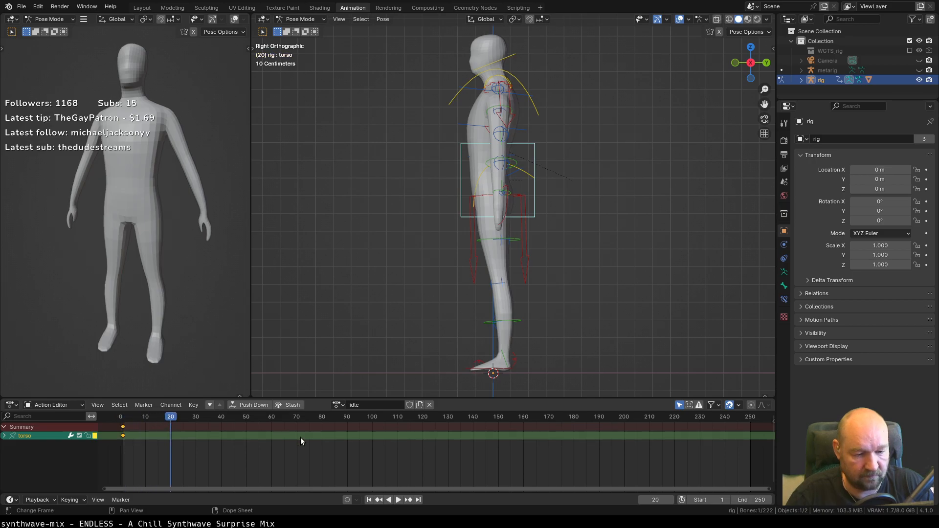
click(346, 499)
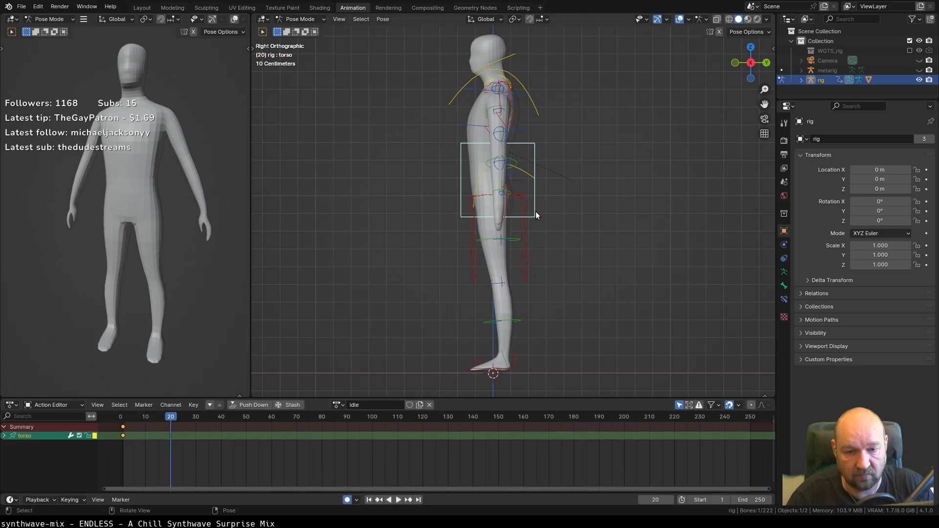
key(g)
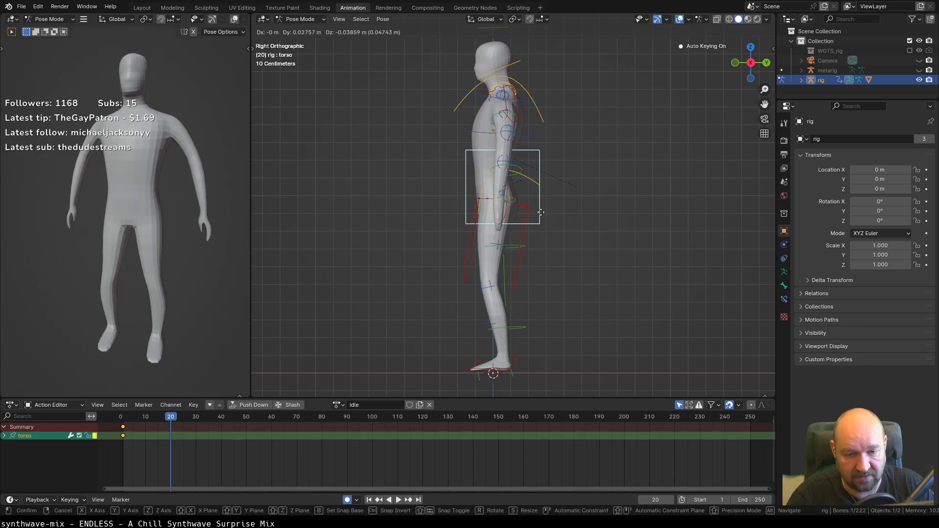
click(541, 211)
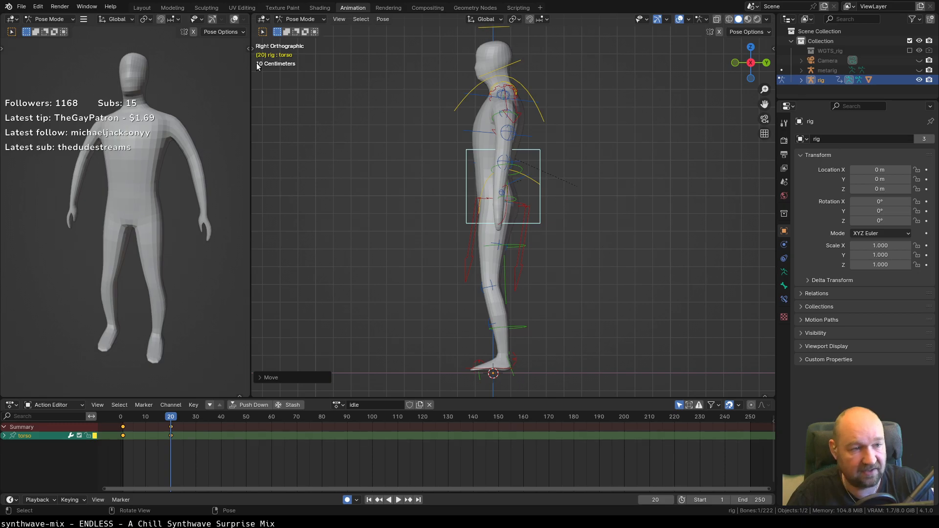
Enable the Screencast Keys display in the 3D viewport.
click(22, 6)
mouse_move(36, 19)
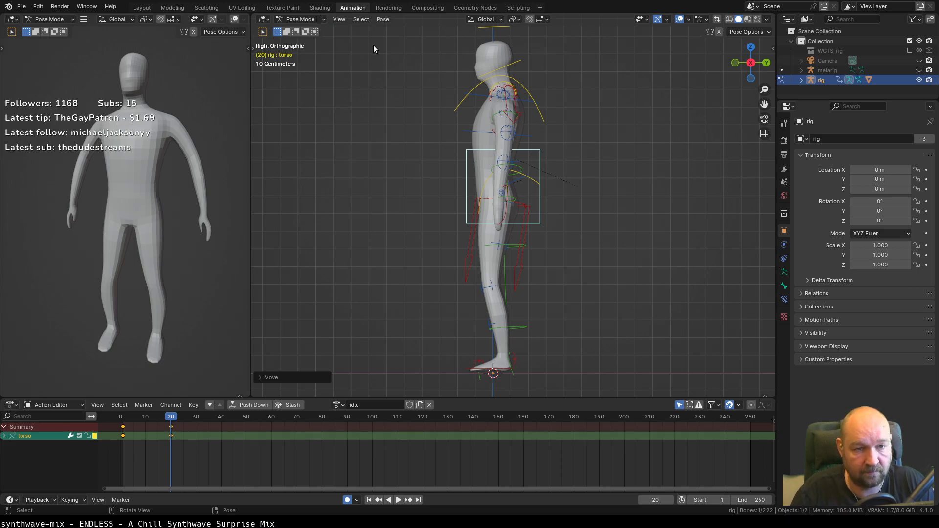
key(n)
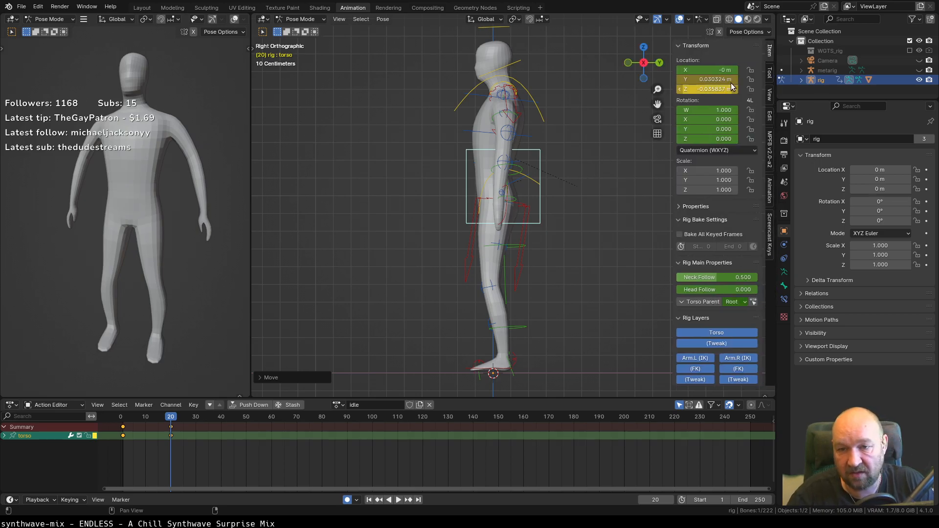
click(770, 235)
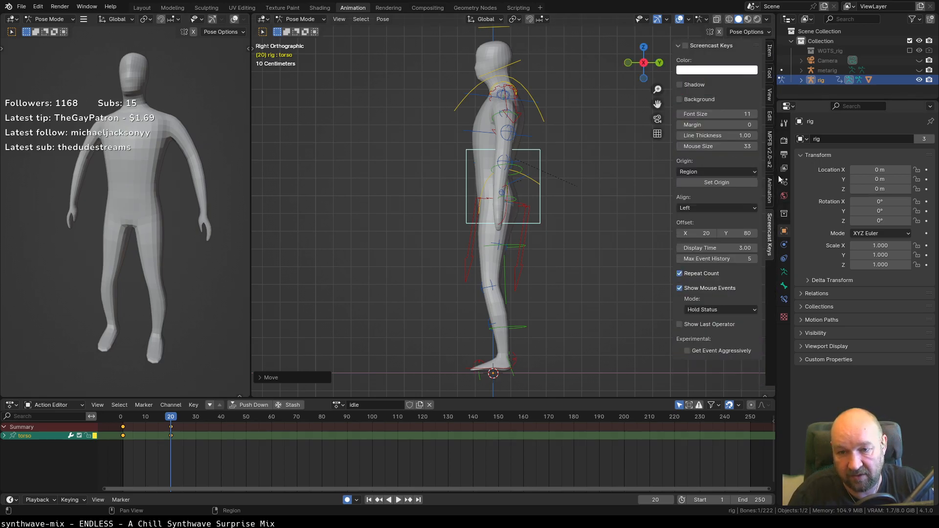
click(686, 46)
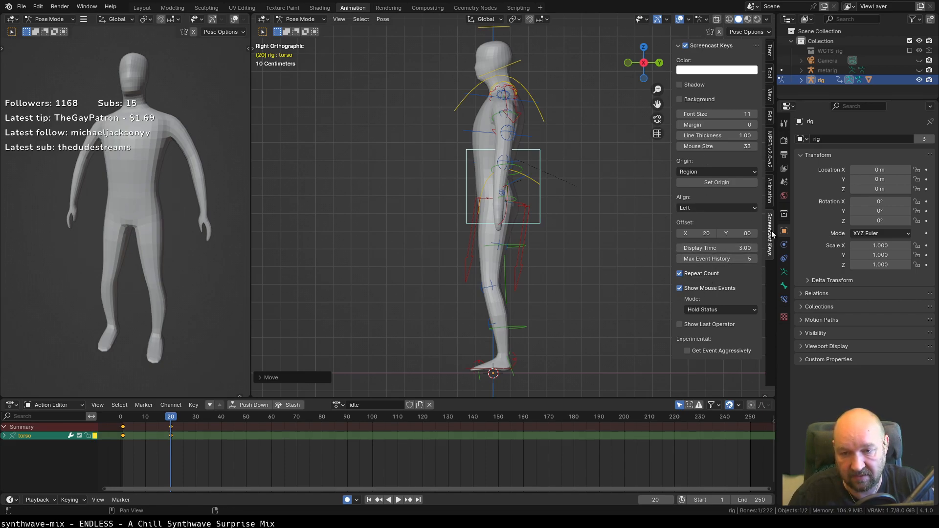
key(n)
key(n)
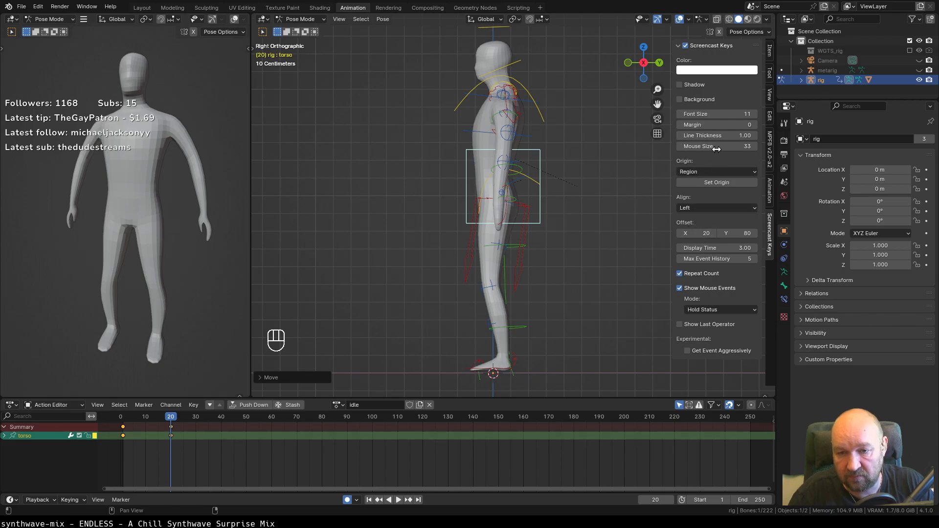
Set the Screencast Keys font size to 32 and hide the viewport sidebar.
drag(736, 113, 736, 113)
click(736, 114)
text(32)
key(Return)
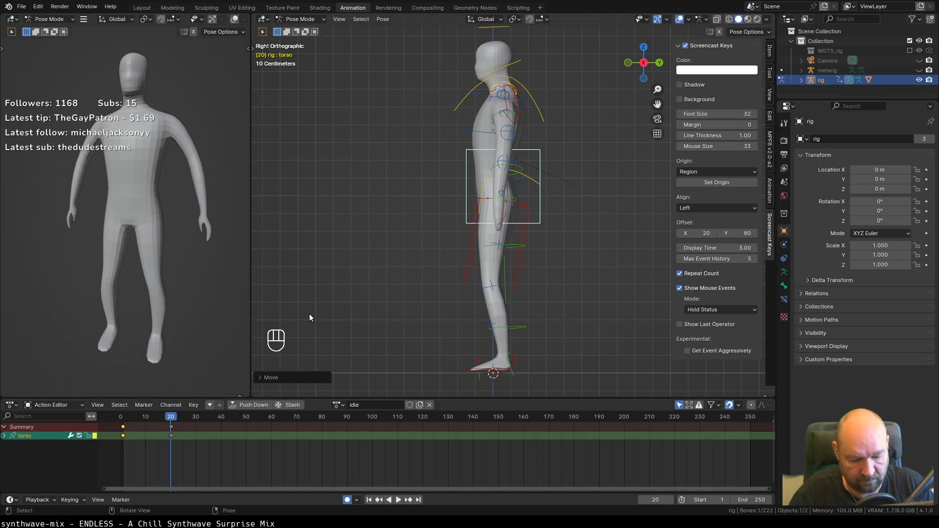
key(n)
key(n)
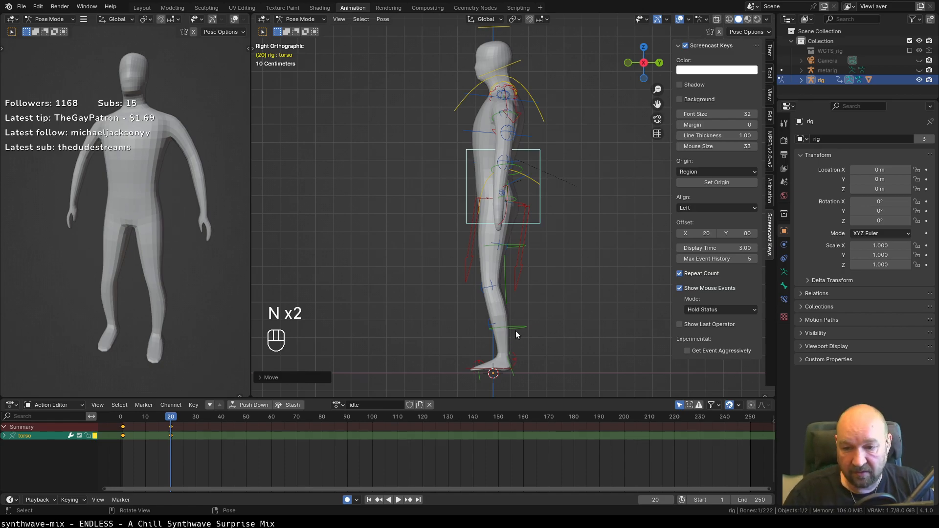
click(539, 212)
click(540, 207)
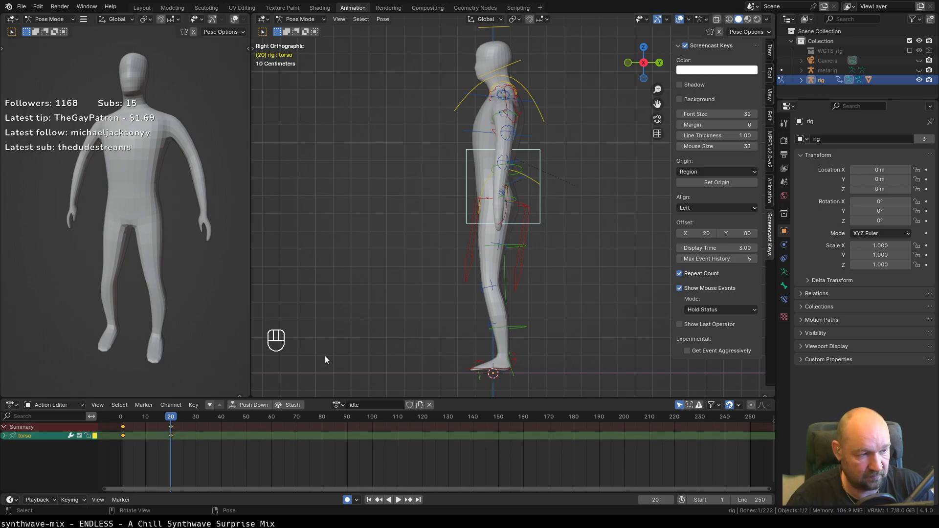
click(348, 500)
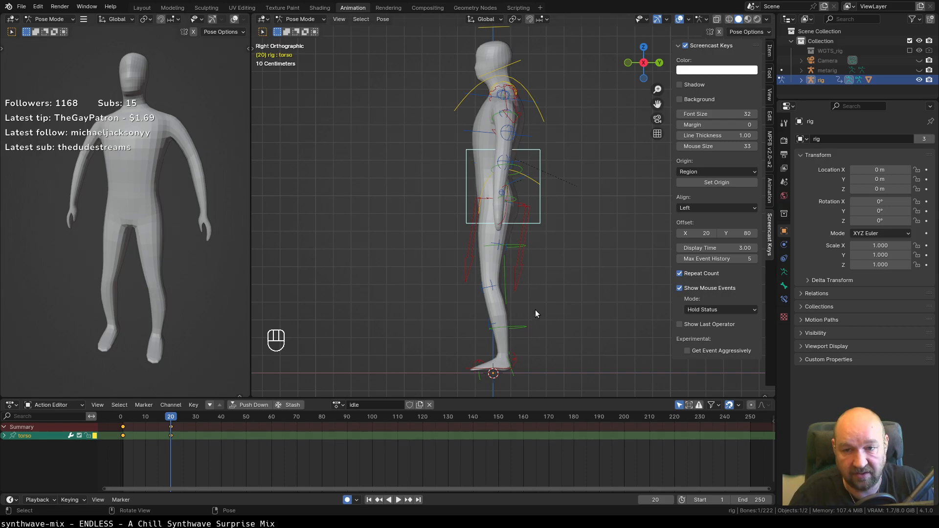
key(n)
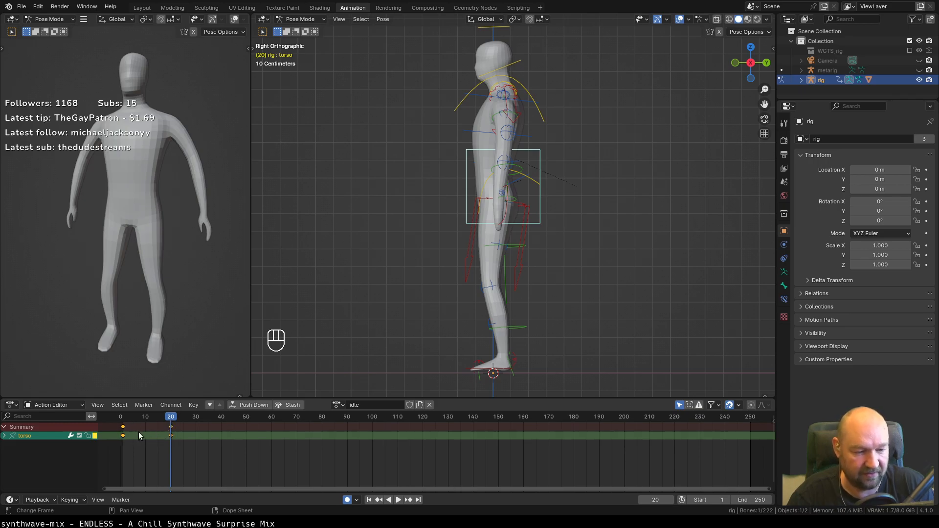
Preview the torso animation on the timeline up to frame 20.
click(169, 419)
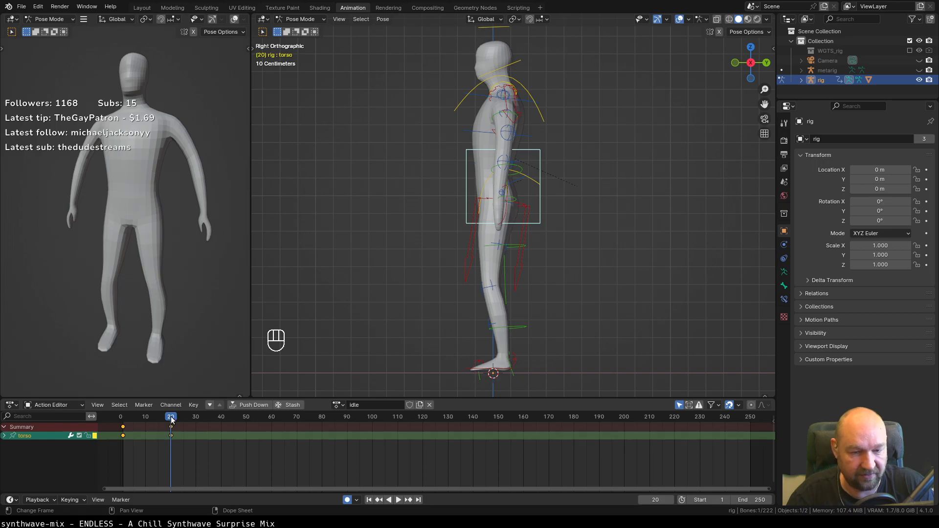
key(space)
mouse_move(168, 418)
mouse_down()
mouse_move(124, 424)
mouse_move(171, 423)
mouse_up()
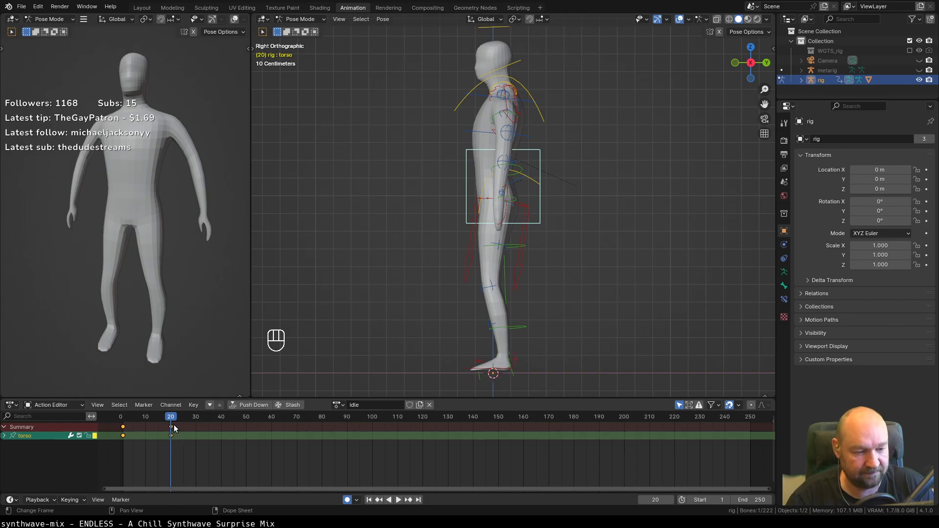
Duplicate the torso's frame 1 keyframe to frame 40 in the idle action.
drag(172, 417, 221, 418)
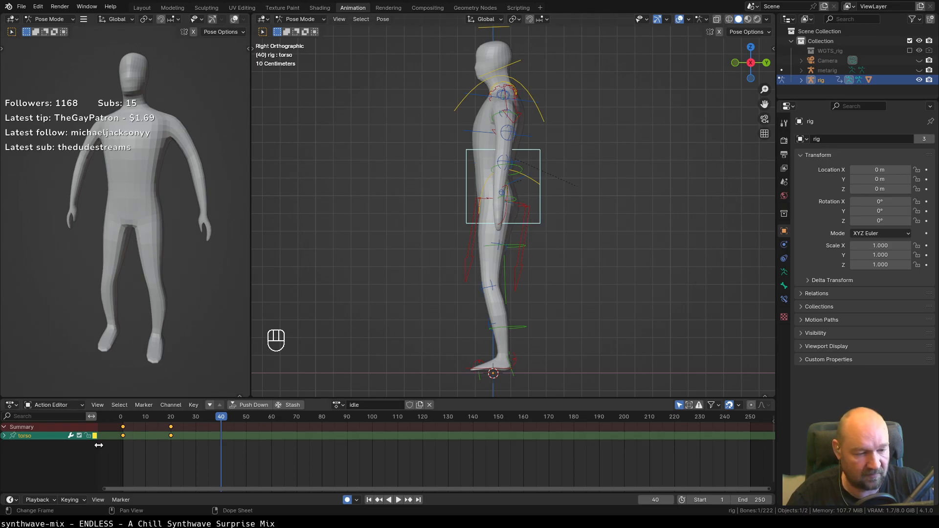
drag(130, 448, 115, 435)
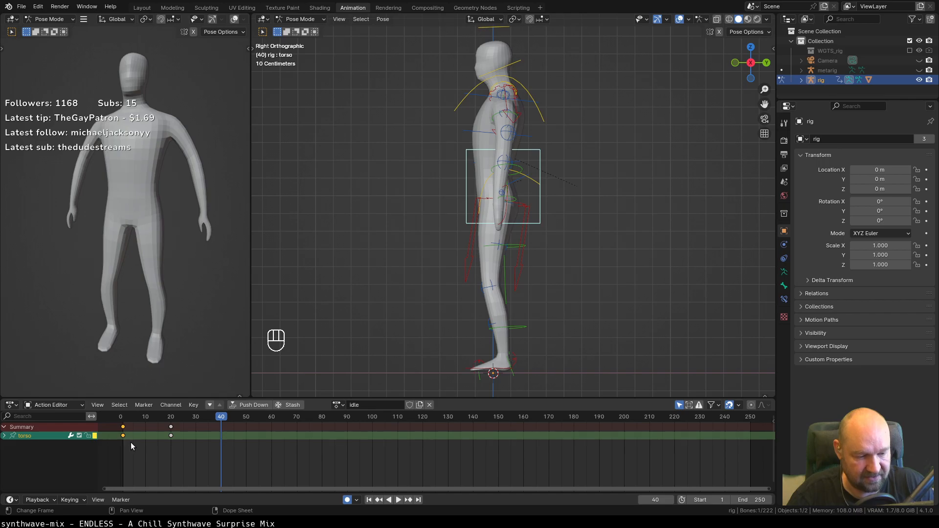
key(shift+d)
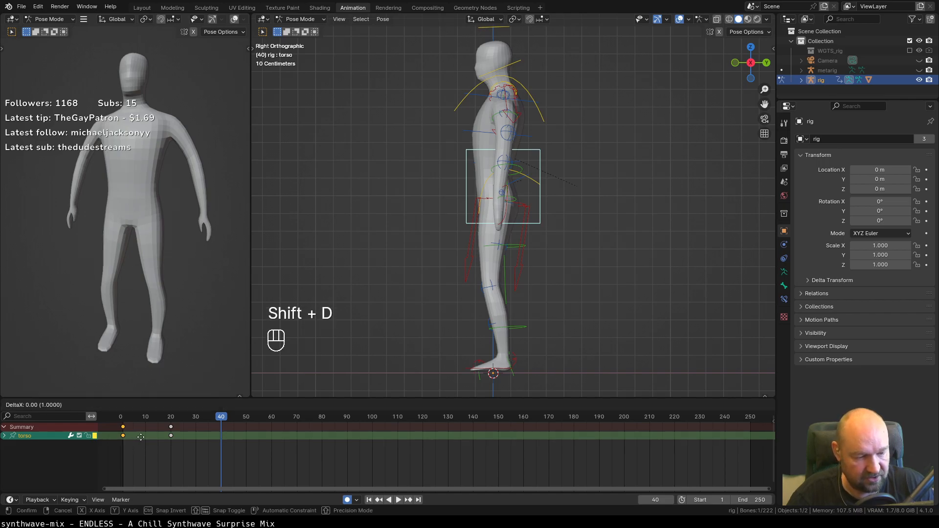
click(234, 434)
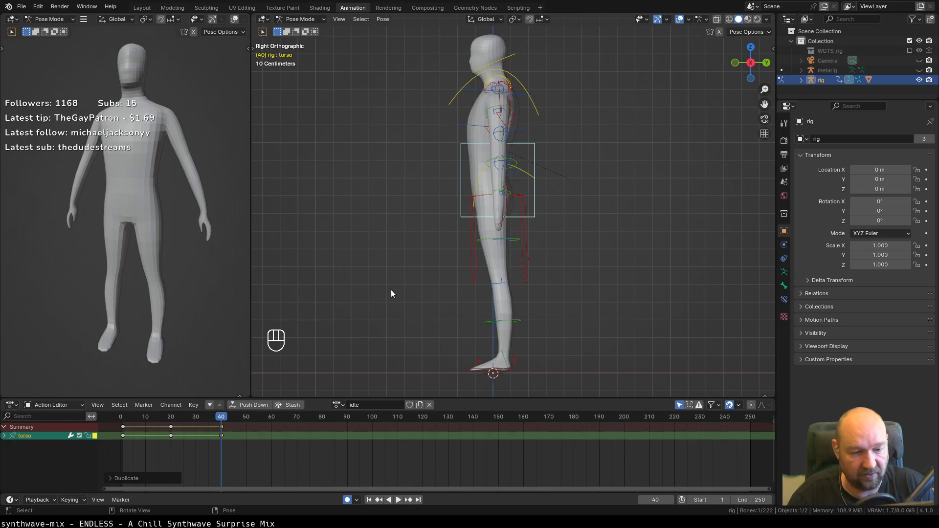
Set the animation's end frame to 40, play the loop and inspect the pose at frame 20.
click(752, 500)
text(40)
key(Return)
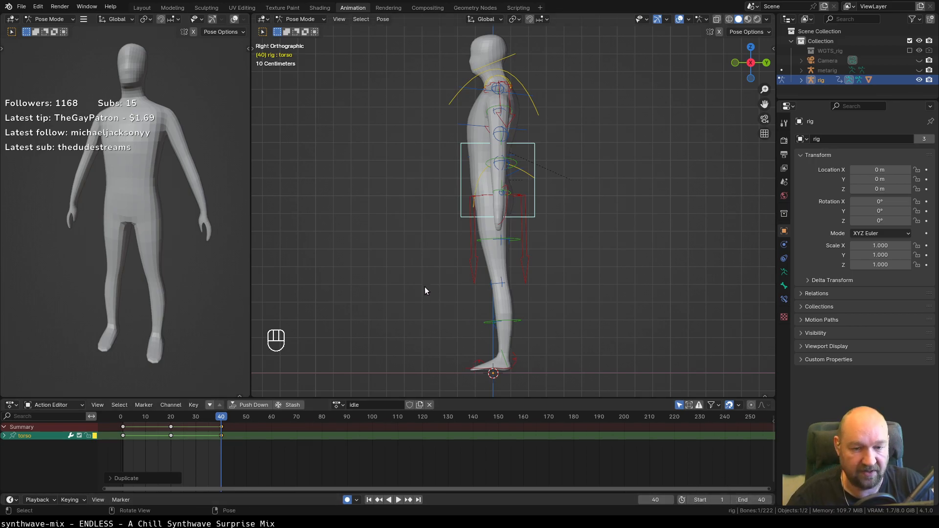
key(space)
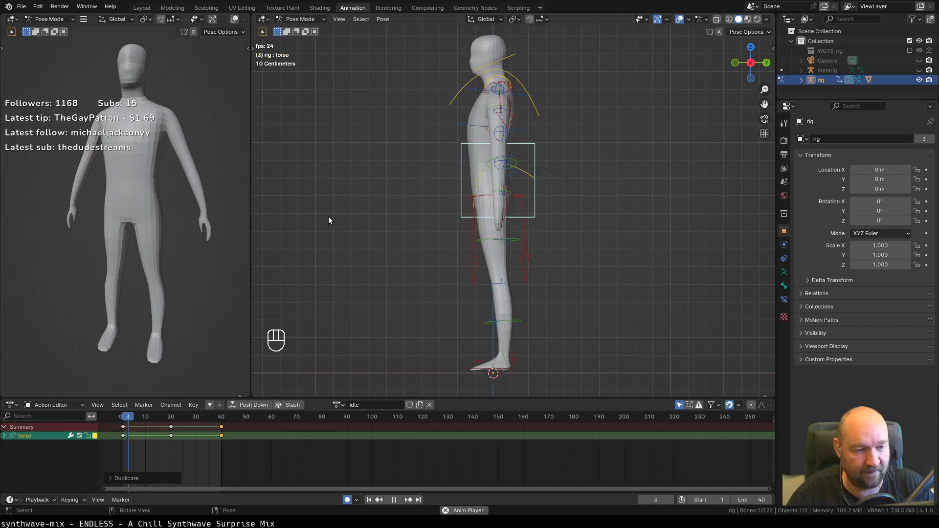
key(space)
click(169, 418)
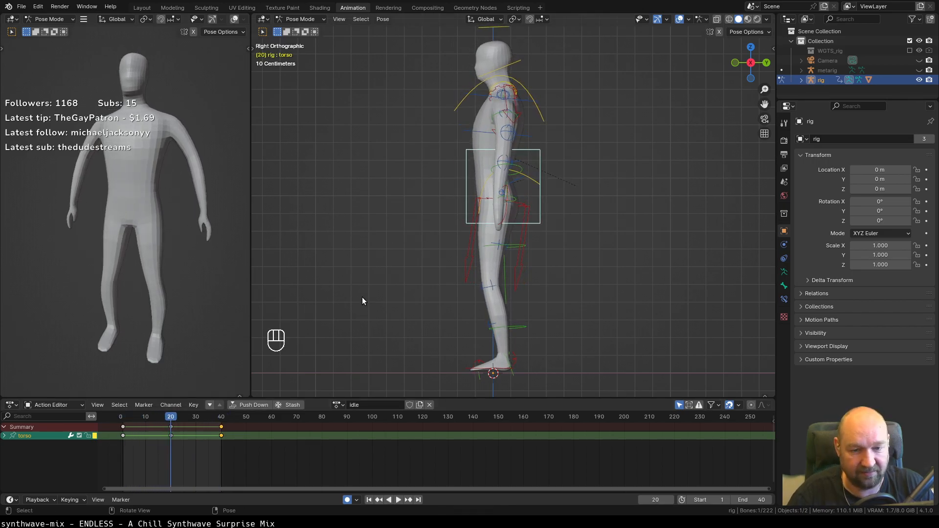
At frame 1 in front view, move the left hand IK control about 0.12 m toward the body and rotate the hand to hang straighter.
drag(166, 420, 123, 422)
key(KP_1)
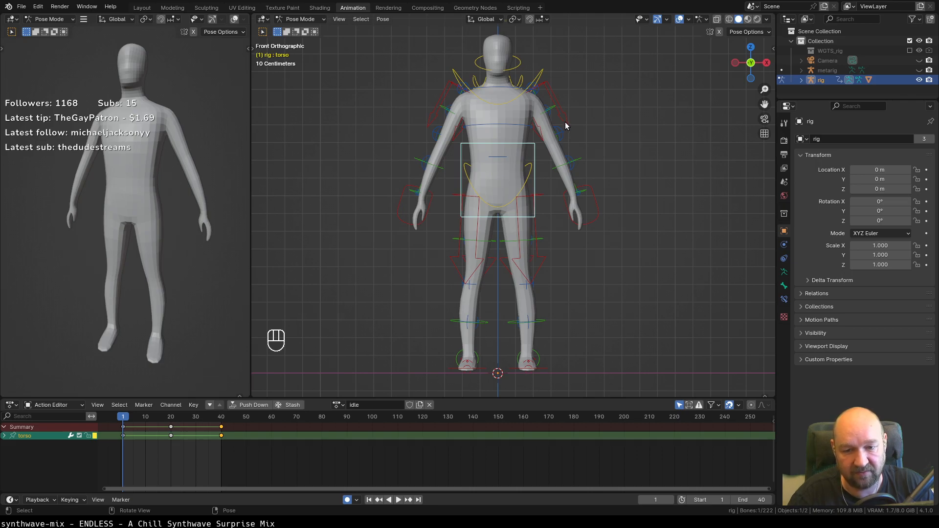
click(595, 210)
key(g)
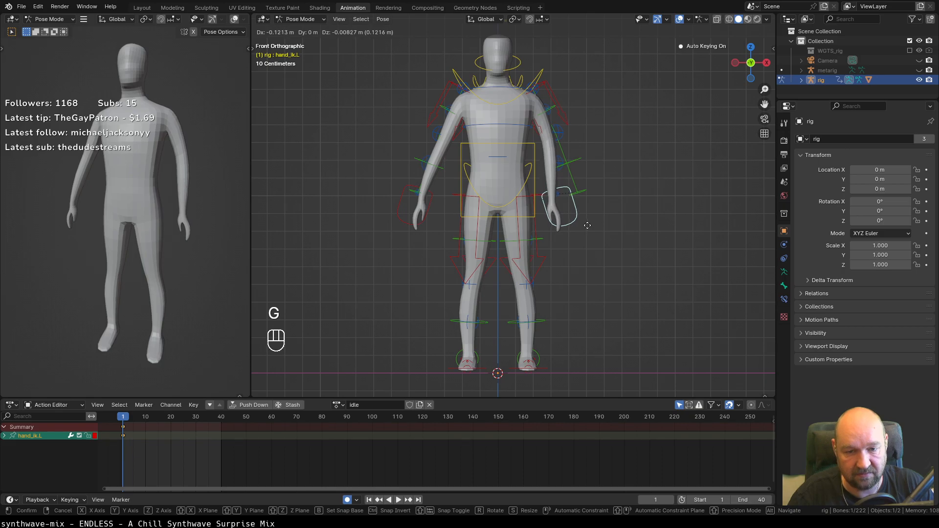
click(587, 225)
key(r)
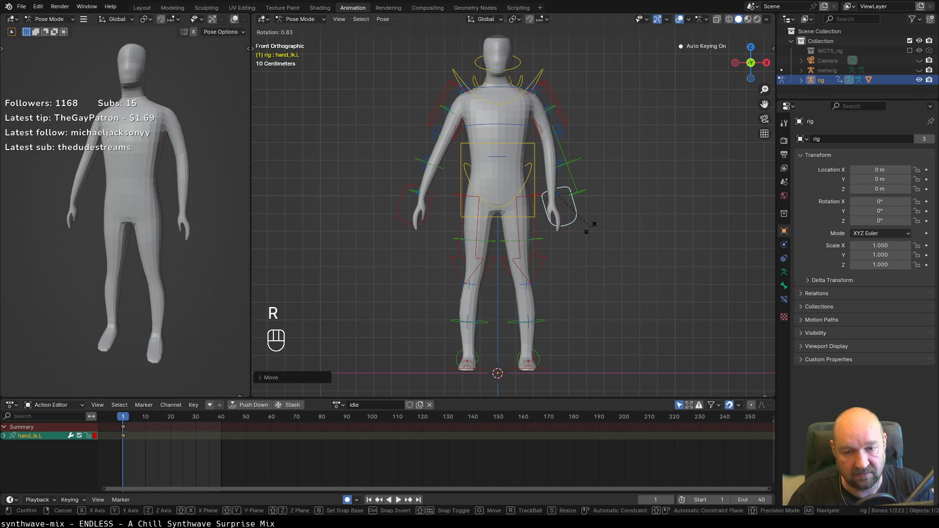
click(537, 225)
Move the right hand IK control in toward the body at frame 1, rotating it upright to mirror the left hand.
click(398, 214)
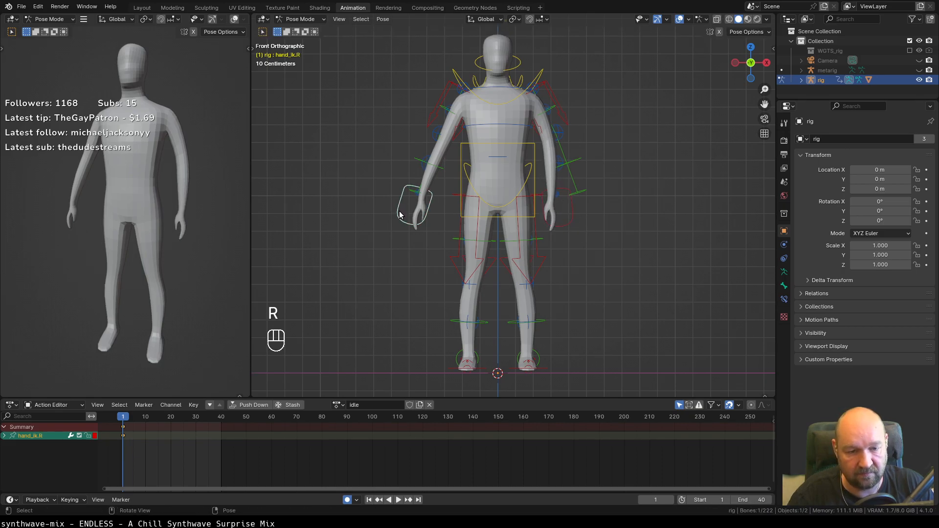
key(g)
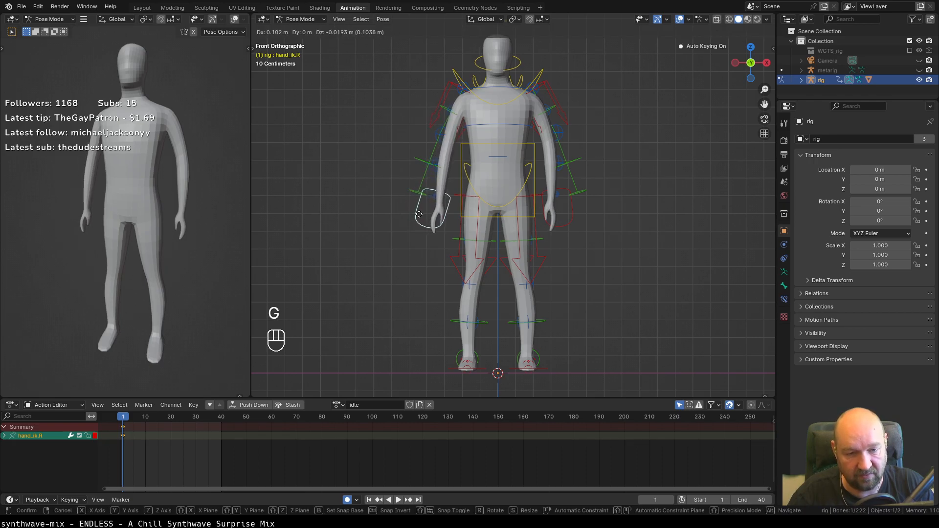
click(423, 215)
key(r)
click(437, 222)
key(g)
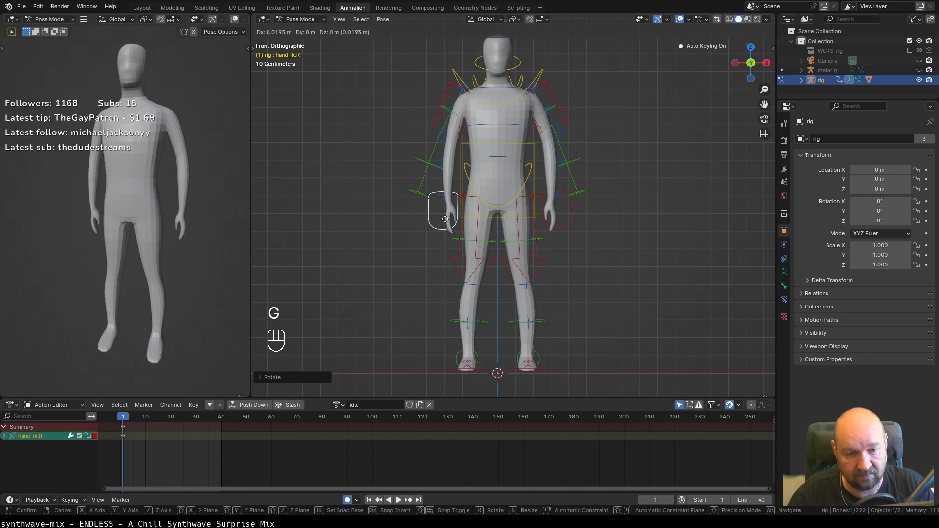
click(445, 219)
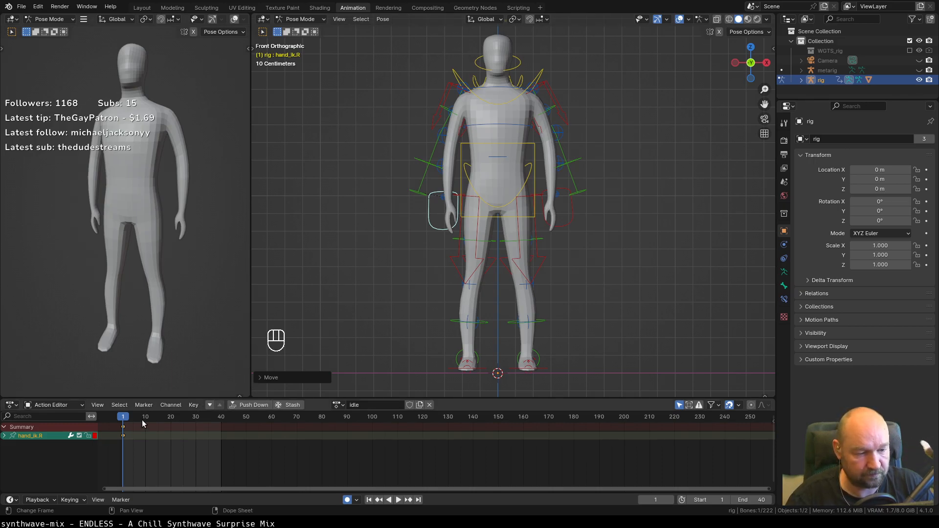
Duplicate the right hand IK control's frame 1 keyframe to frame 40 in the idle action.
click(124, 445)
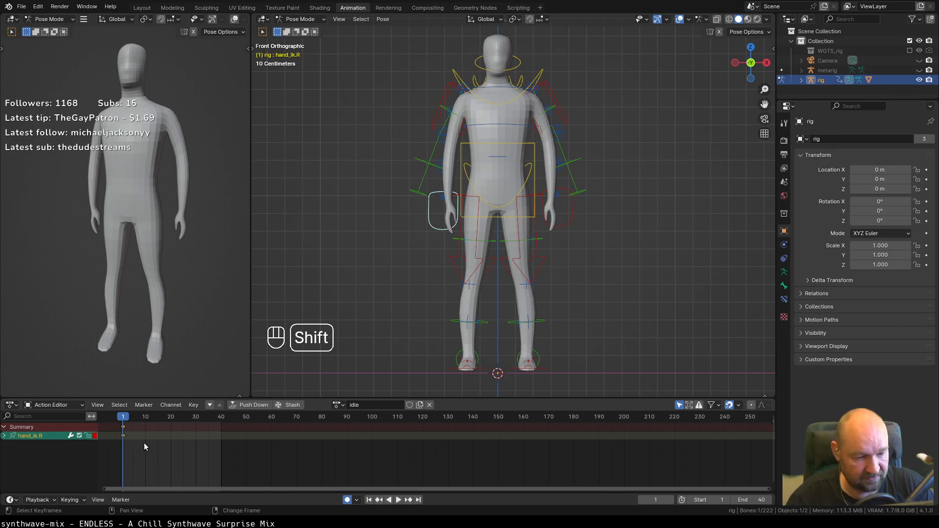
key(shift+d)
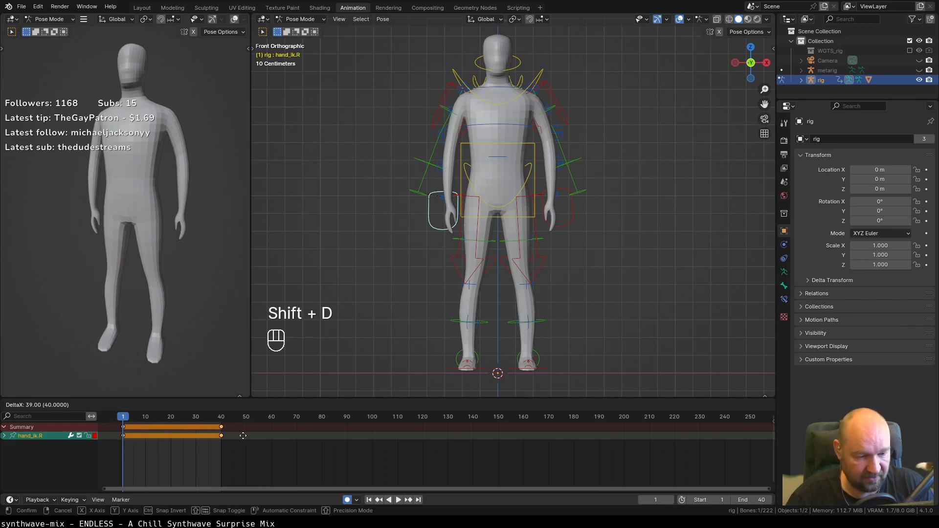
click(241, 436)
At frame 20, move the left hand IK control about 0.04 m inward and down, and the right one about 0.02 m outward.
click(170, 417)
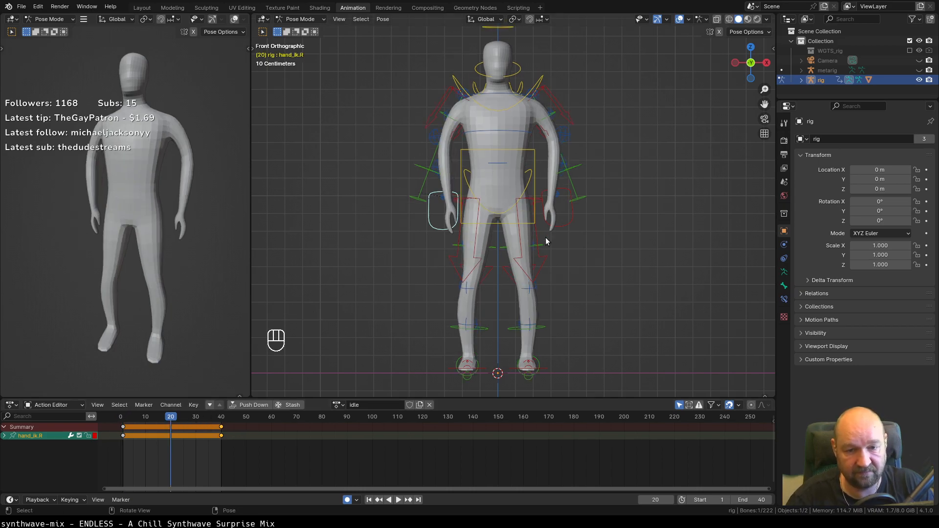
click(570, 217)
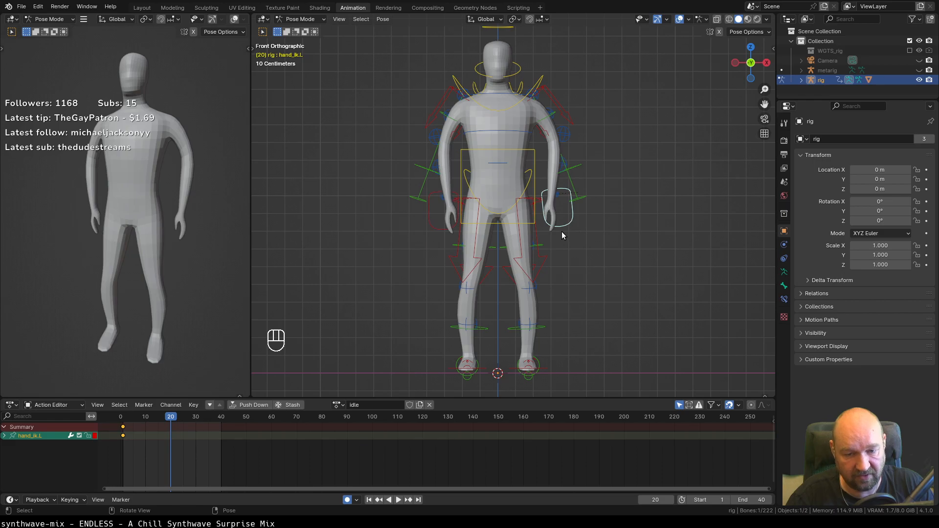
key(g)
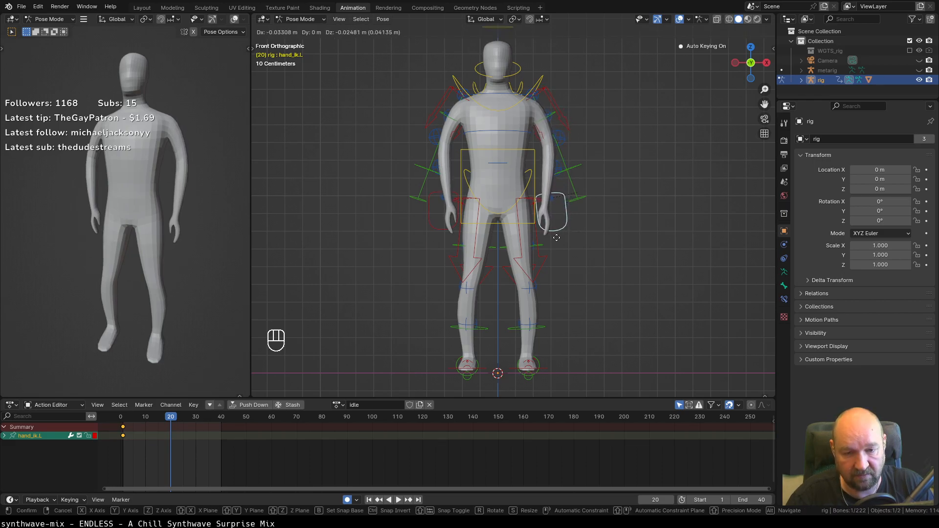
click(556, 237)
click(454, 226)
key(g)
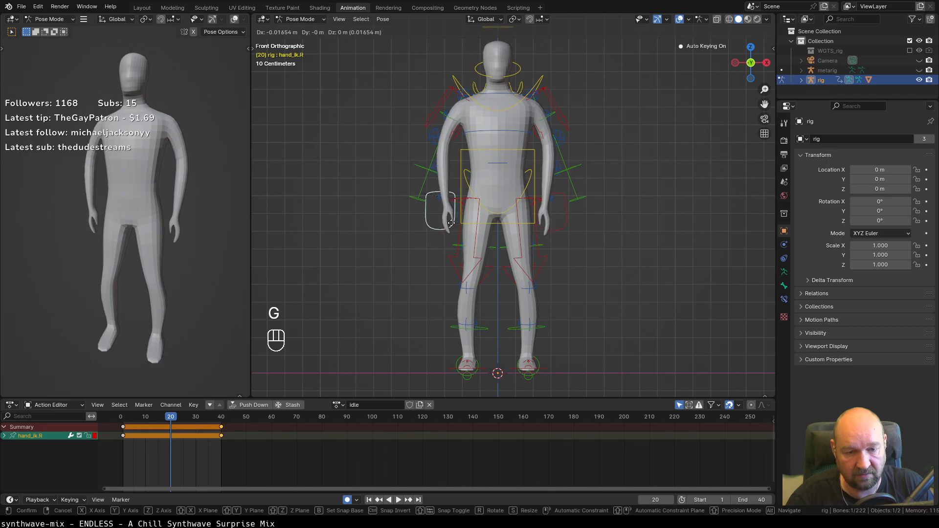
click(451, 224)
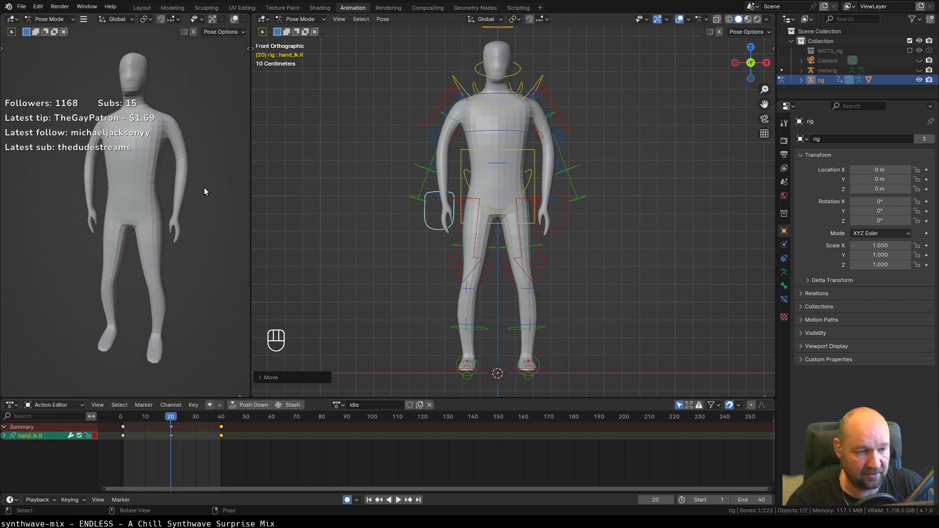
Play the idle animation to check the hand movement.
key(space)
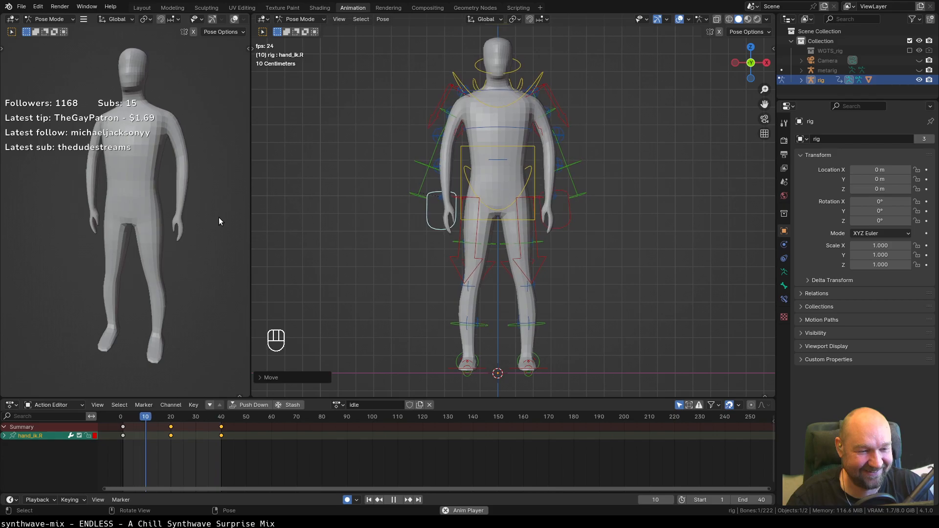
key(space)
click(175, 225)
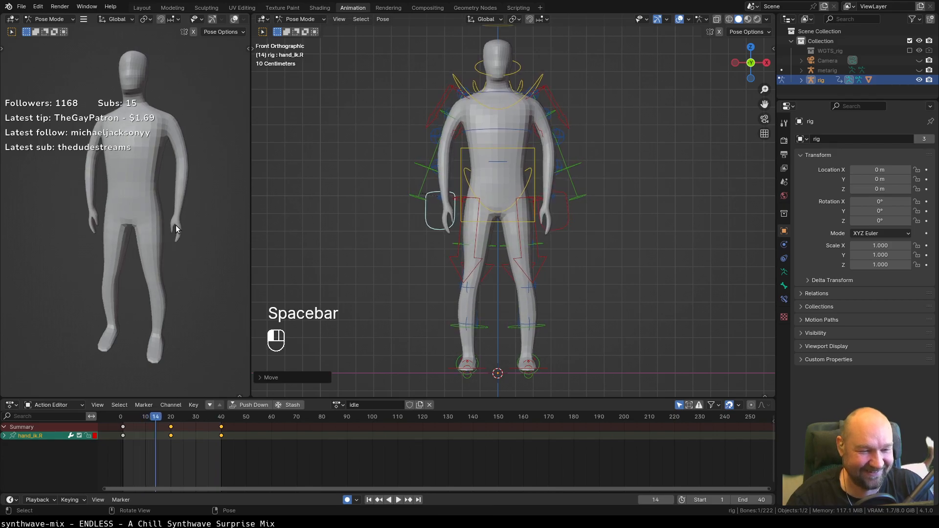
Duplicate the left hand IK control's frame 1 keyframe to frame 40 in the idle action.
click(554, 223)
drag(156, 419, 123, 423)
click(436, 228)
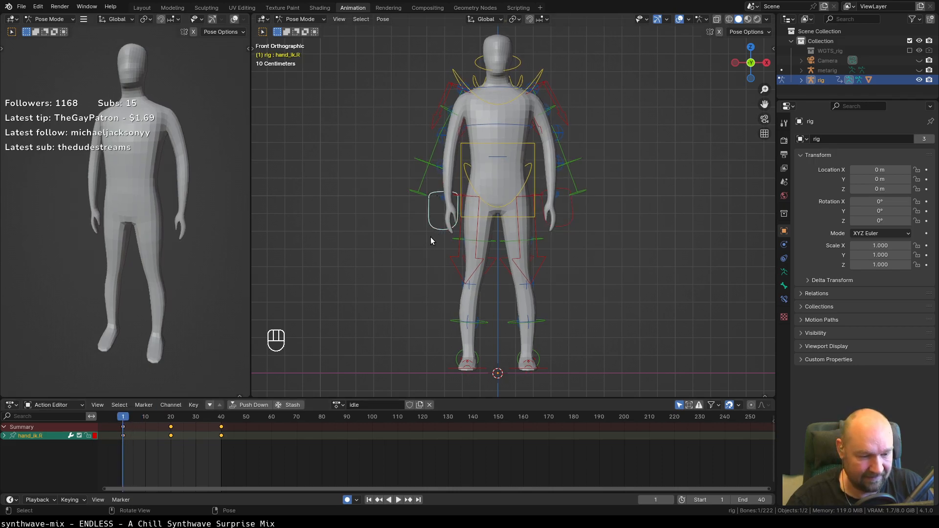
click(573, 220)
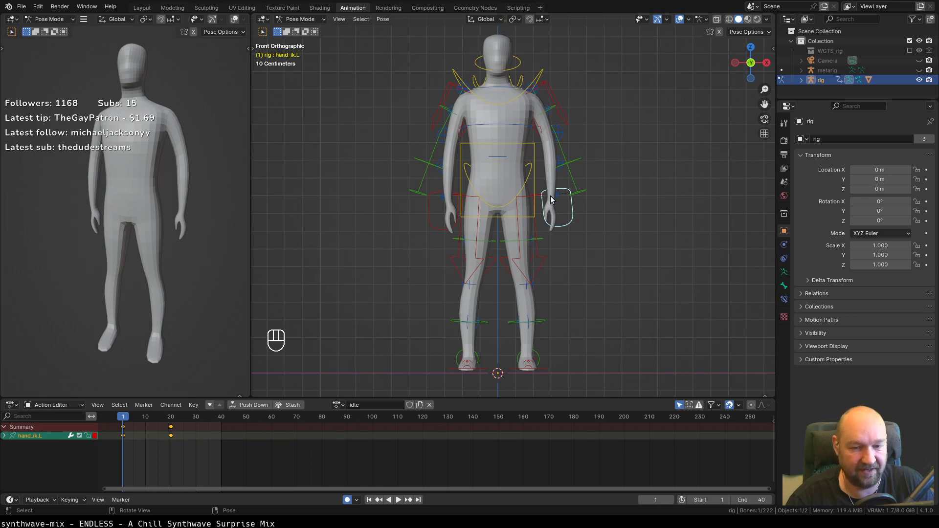
click(127, 440)
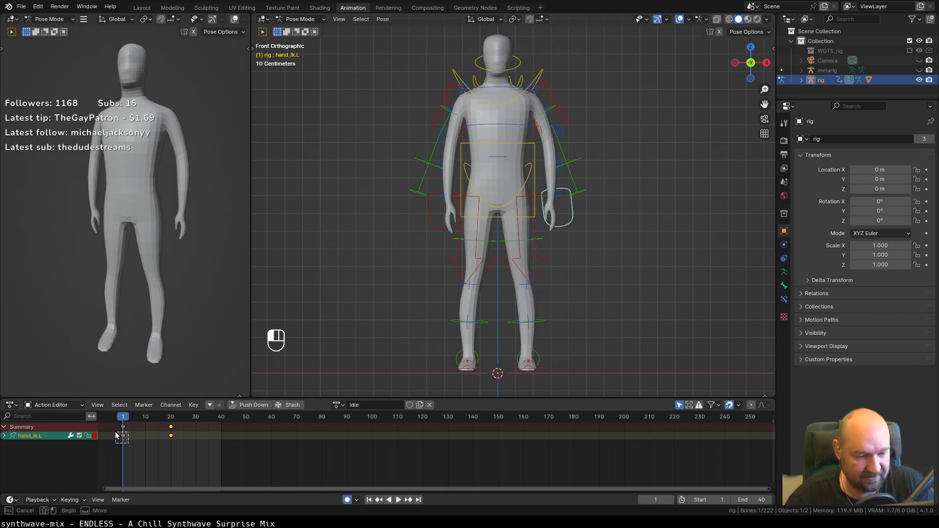
key(shift+d)
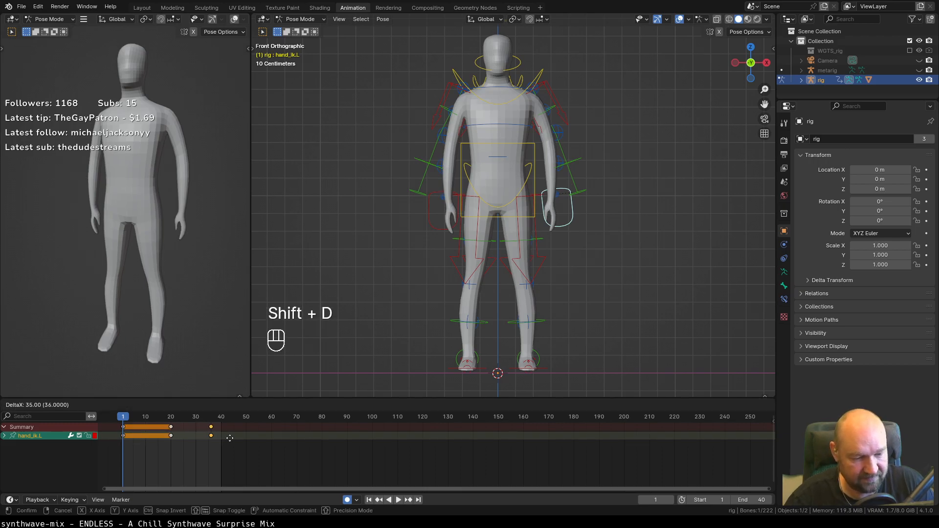
click(240, 439)
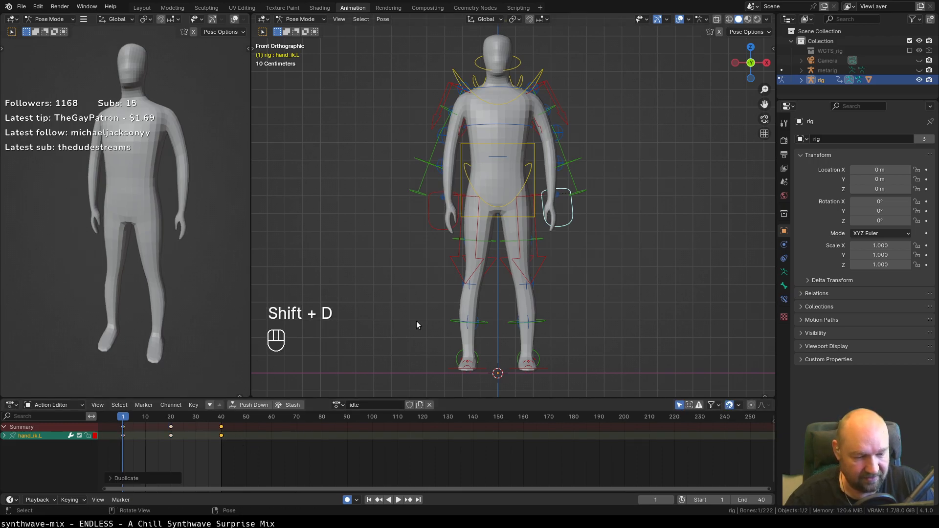
Set the animation's end frame to 39, review the playing loop from the character's side and return to frame 1.
key(space)
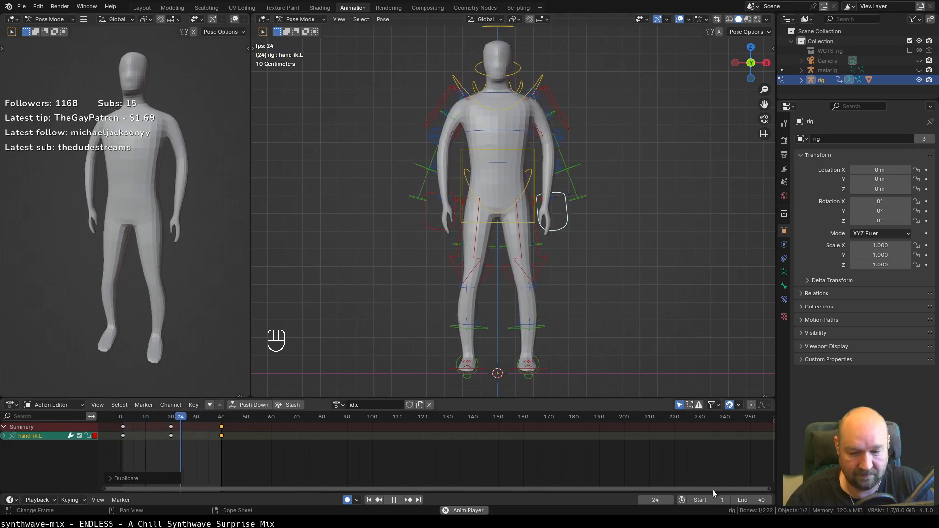
click(732, 499)
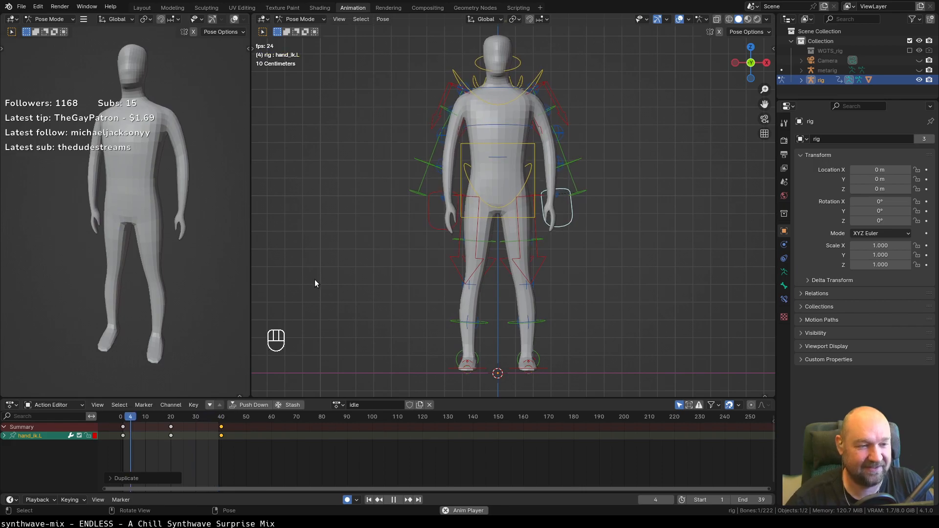
middle_drag(181, 221, 99, 221)
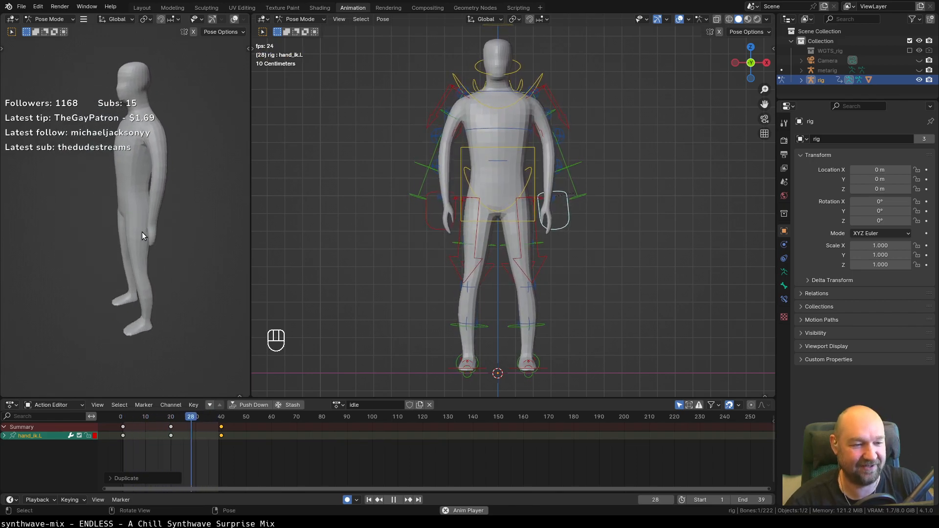
middle_drag(155, 239, 174, 222)
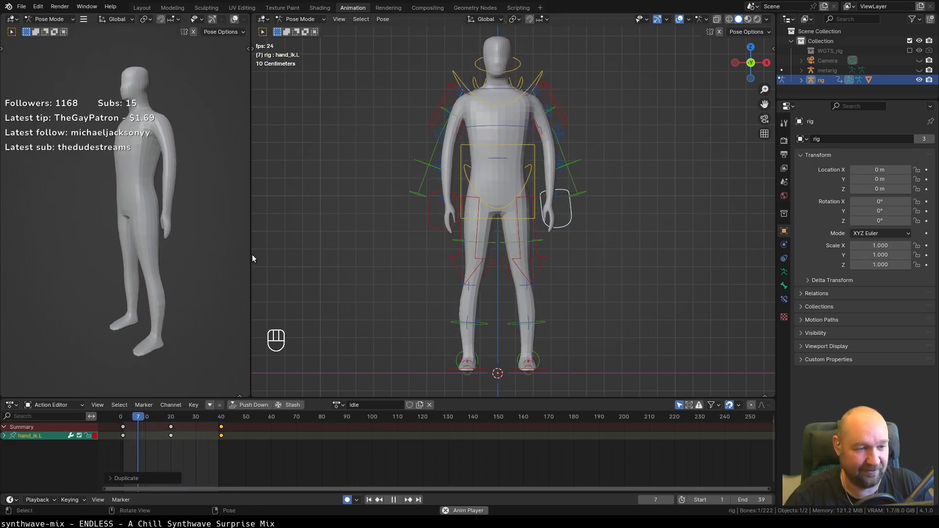
key(space)
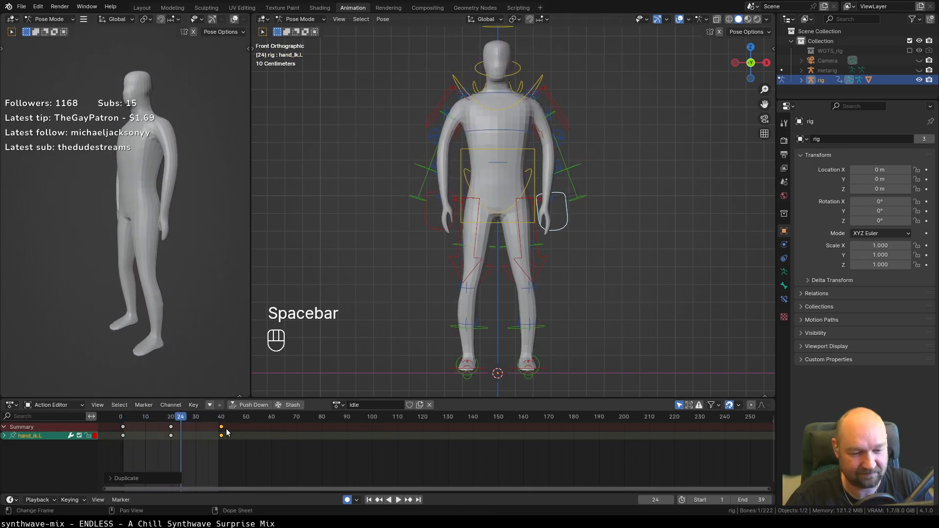
click(369, 500)
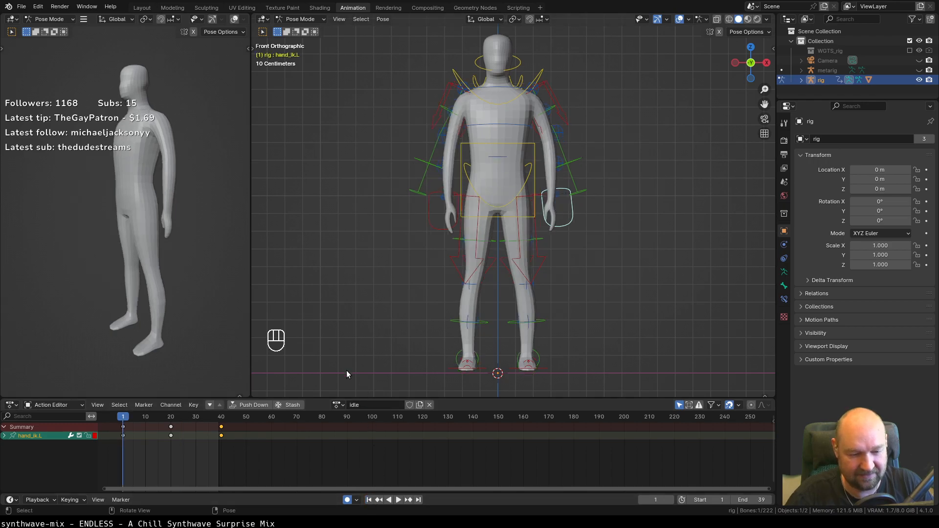
Switch to the default action, make a new copy of it and name the copy walk.
click(342, 405)
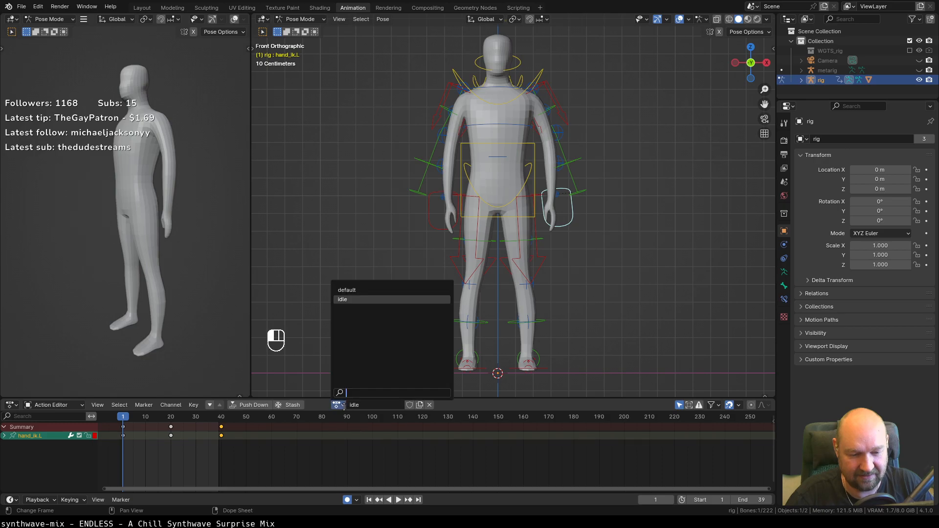
click(352, 289)
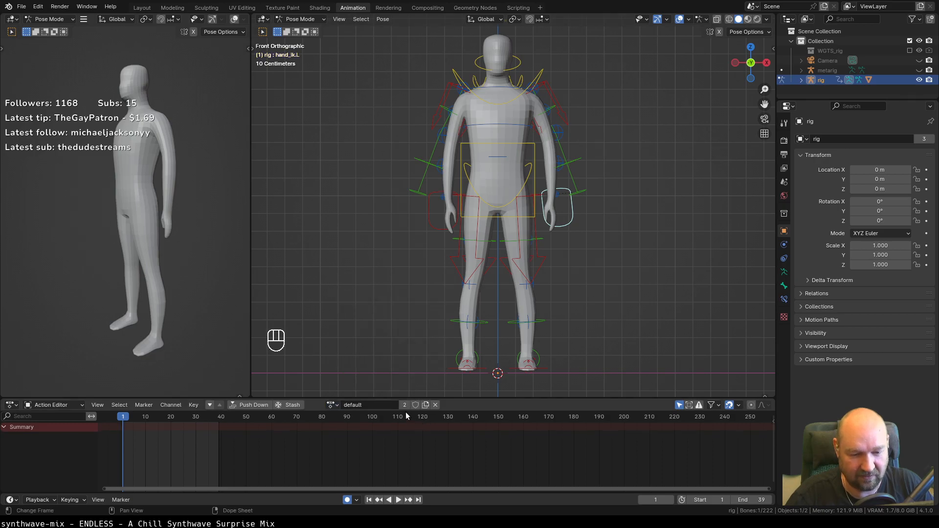
click(425, 405)
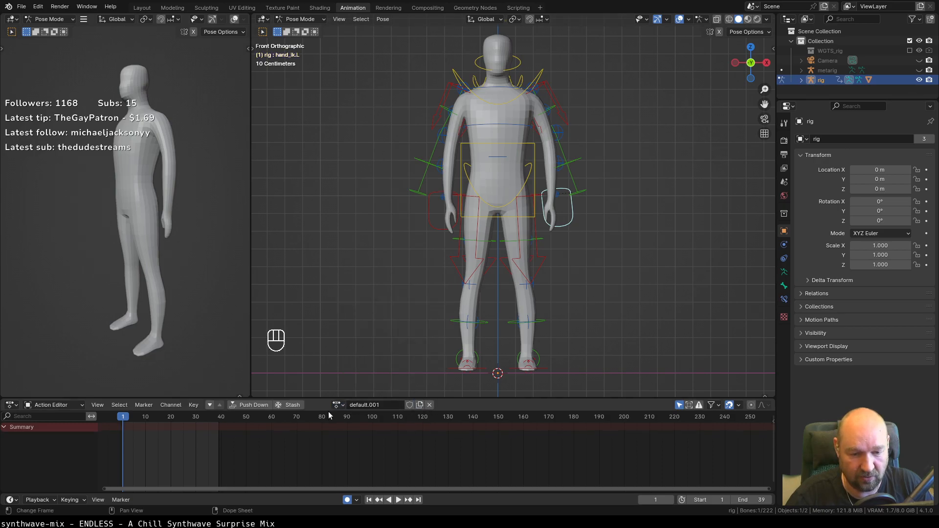
text(walk)
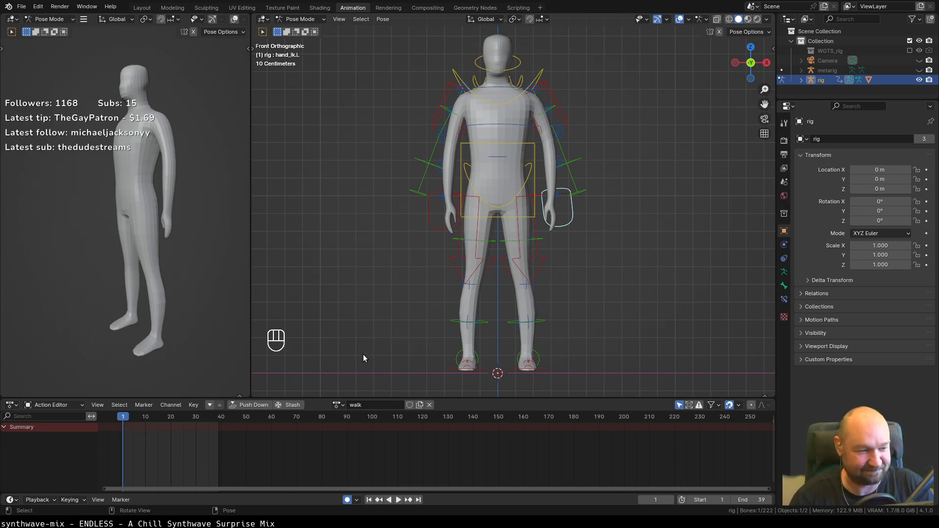
middle_drag(532, 302, 536, 275)
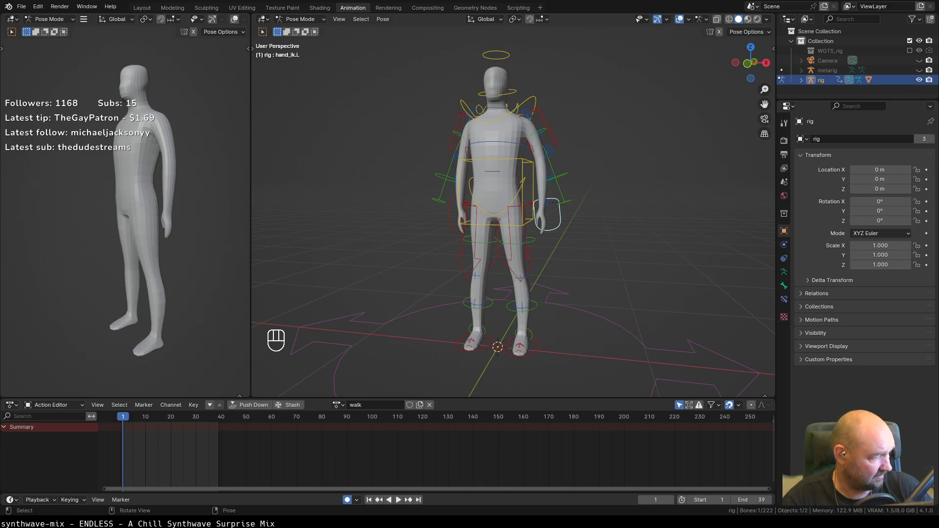
Switch to the web browser and search DuckDuckGo for walk cycle images.
key(super+b)
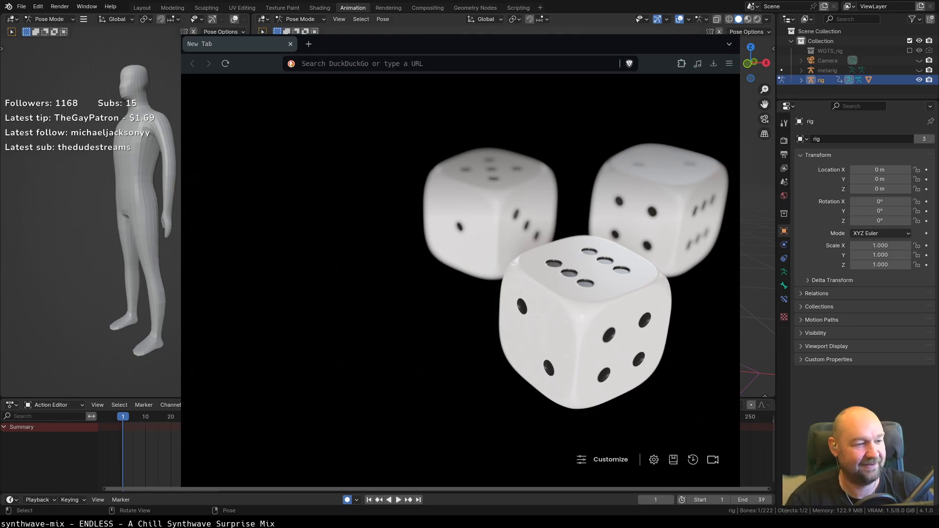
click(364, 65)
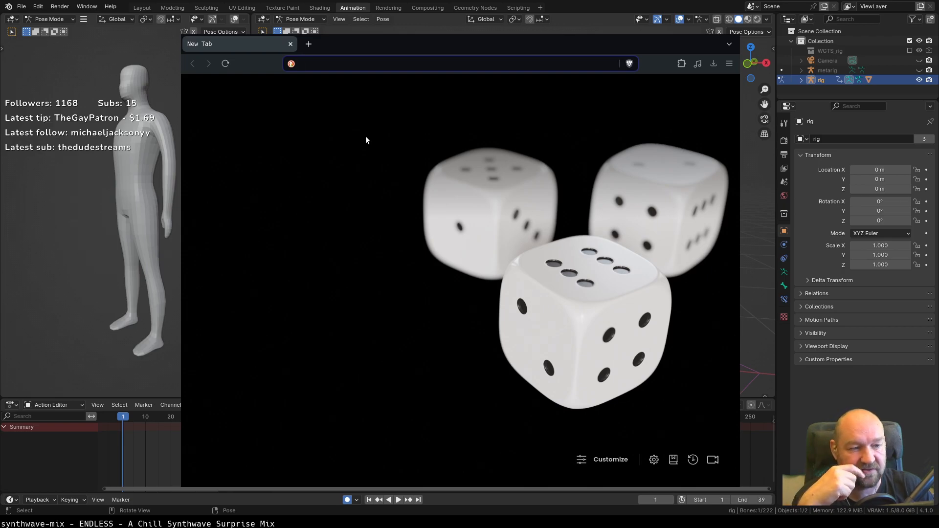
text(w)
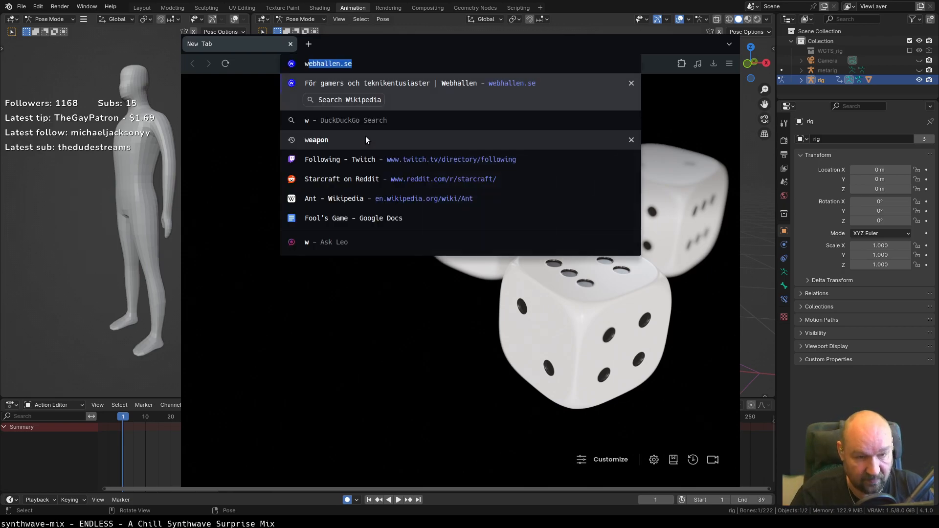
text(alk cycle)
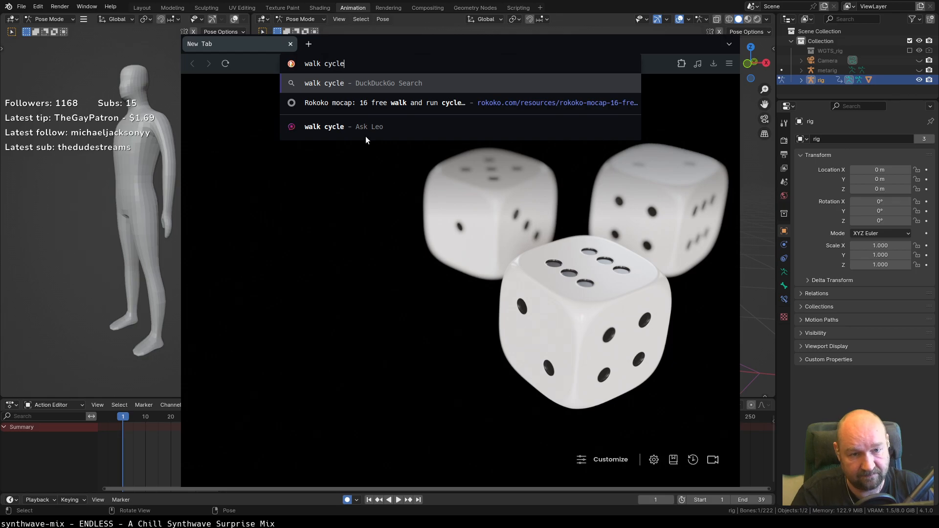
key(Return)
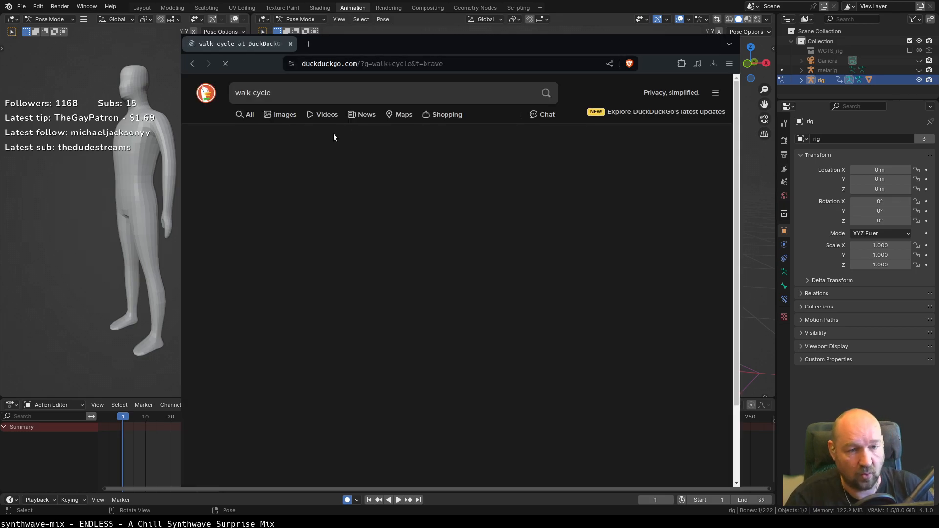
click(282, 116)
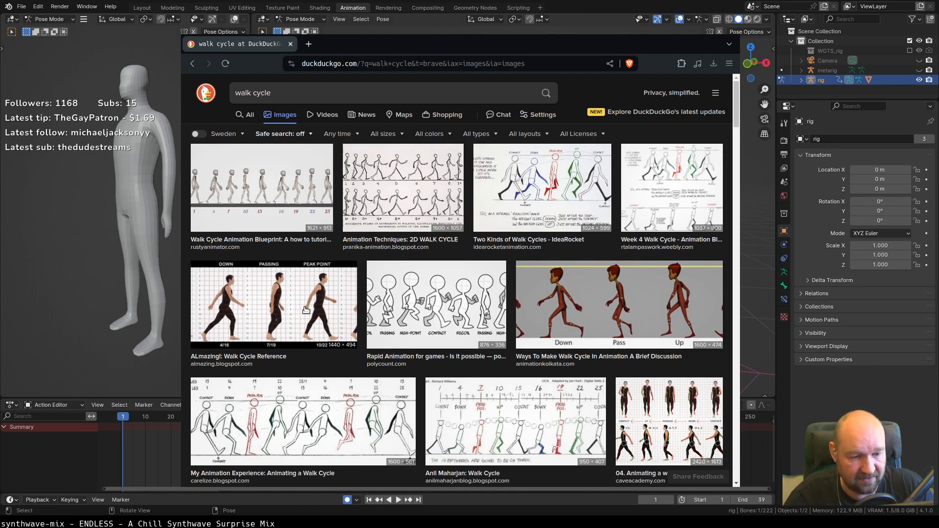
Look through the walk cycle image results and open the animationexplainers.com contact and passing pose image at full size.
scroll(403, 304, down, 2)
scroll(408, 303, down, 3)
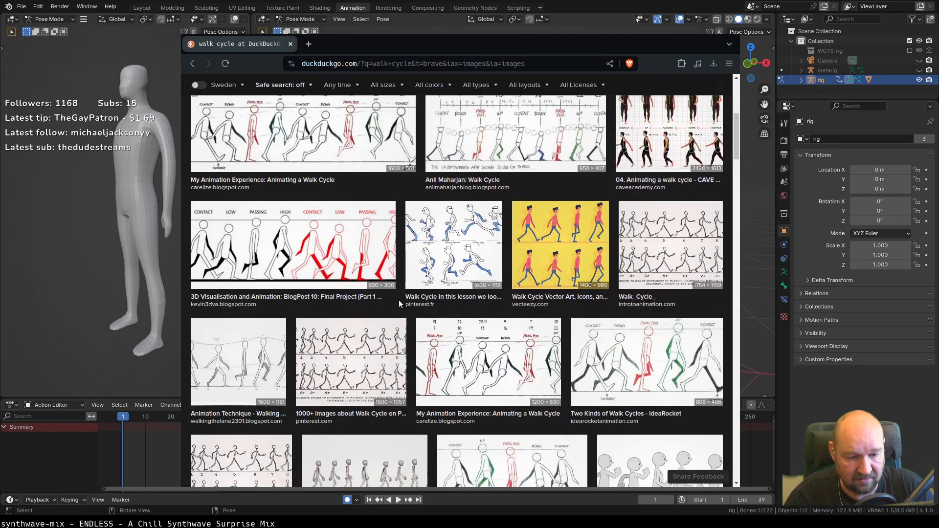
scroll(430, 299, down, 1)
scroll(440, 297, down, 3)
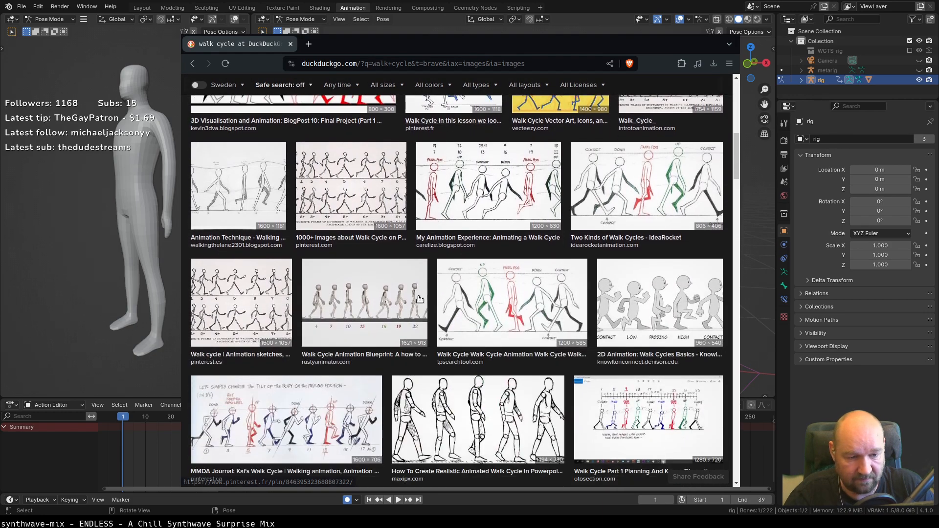
scroll(413, 299, down, 5)
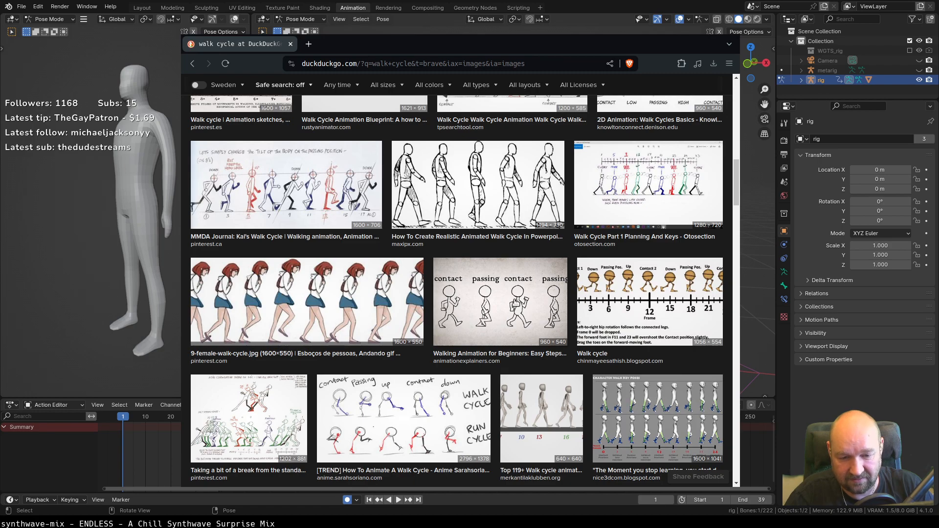
scroll(508, 306, up, 1)
scroll(509, 306, up, 2)
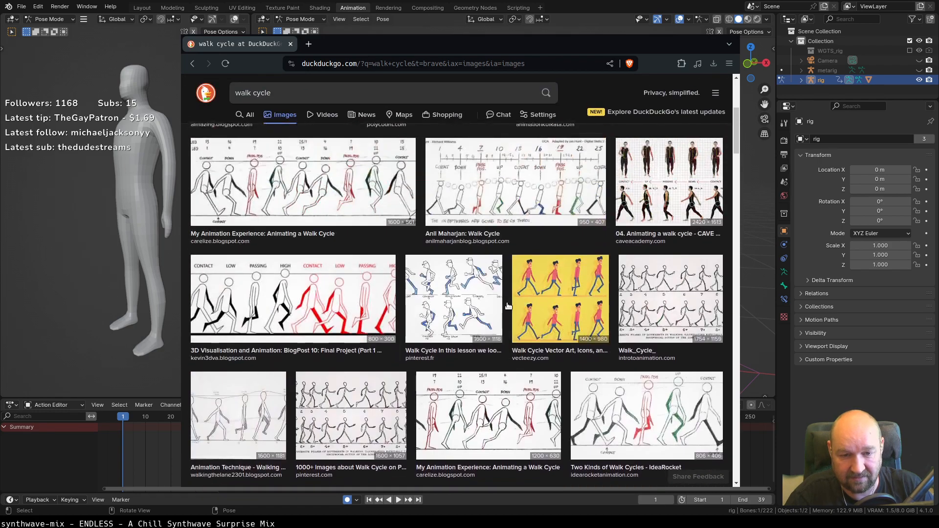
scroll(506, 306, up, 5)
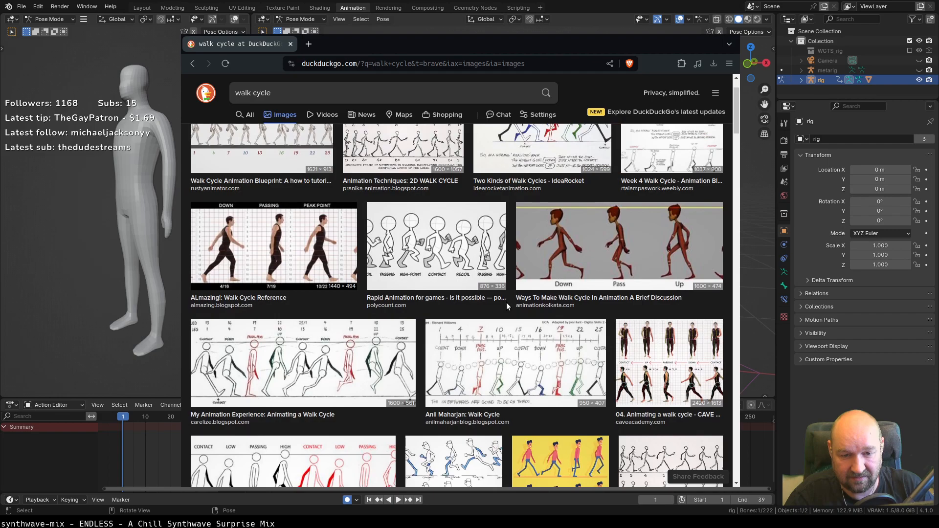
scroll(506, 302, down, 9)
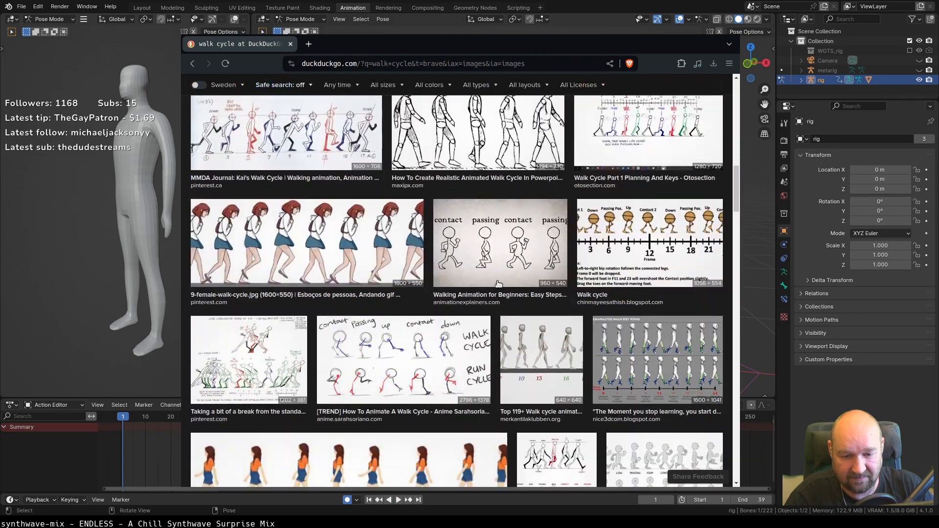
click(498, 283)
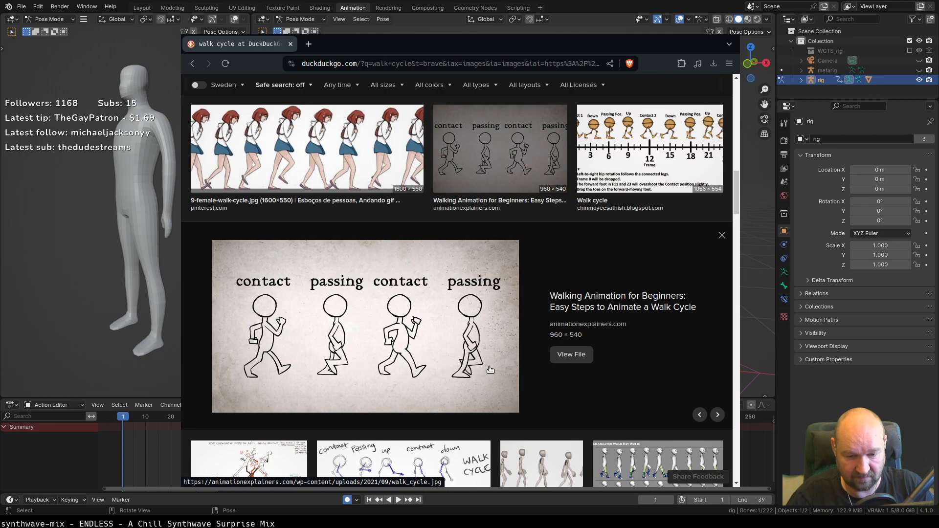
scroll(524, 354, up, 1)
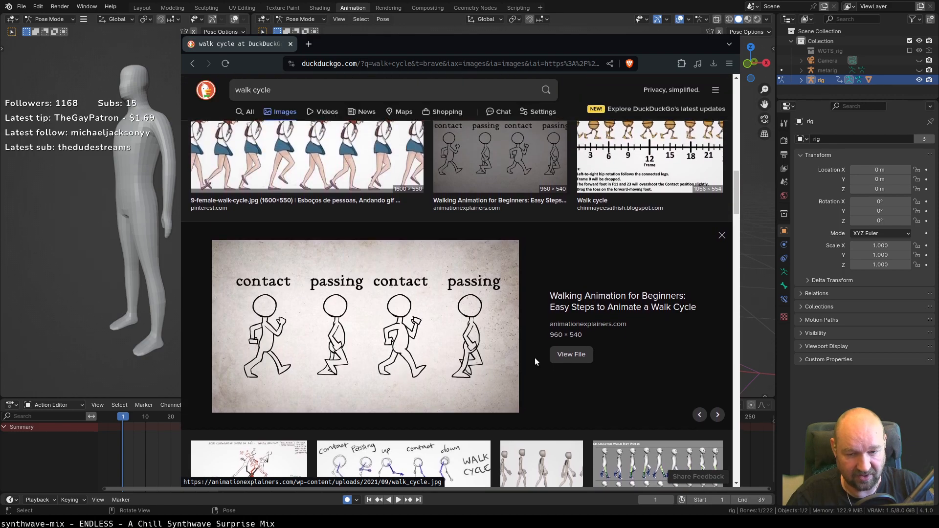
click(564, 357)
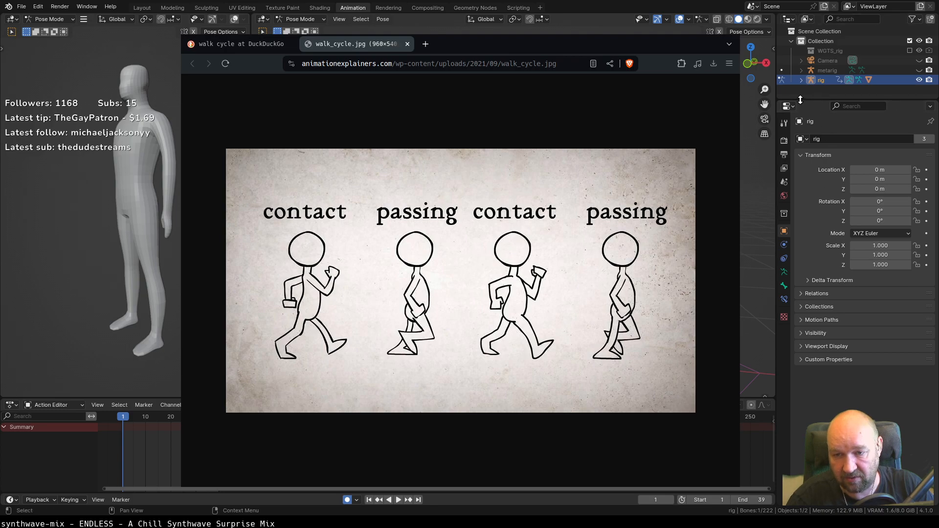
Switch to Blender, split the Properties editor horizontally in two and turn the upper half into an Image Editor.
drag(800, 100, 785, 250)
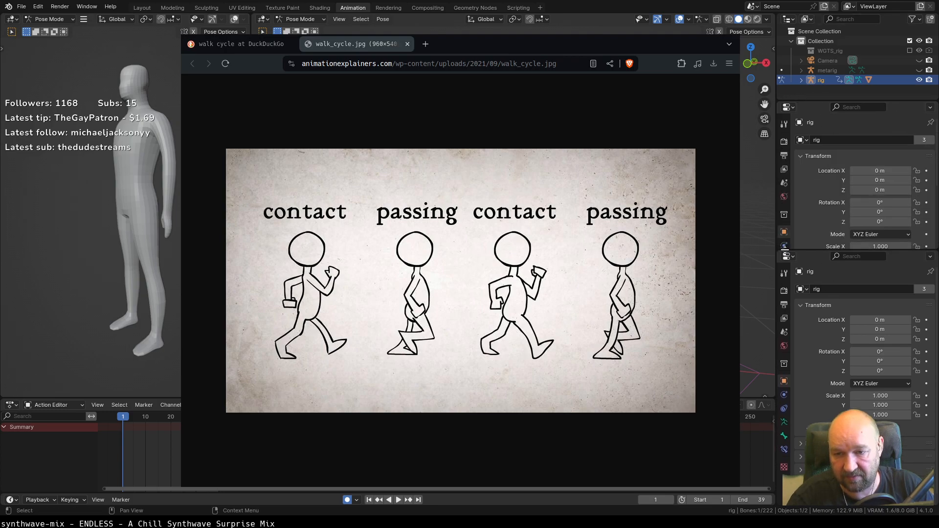
click(787, 106)
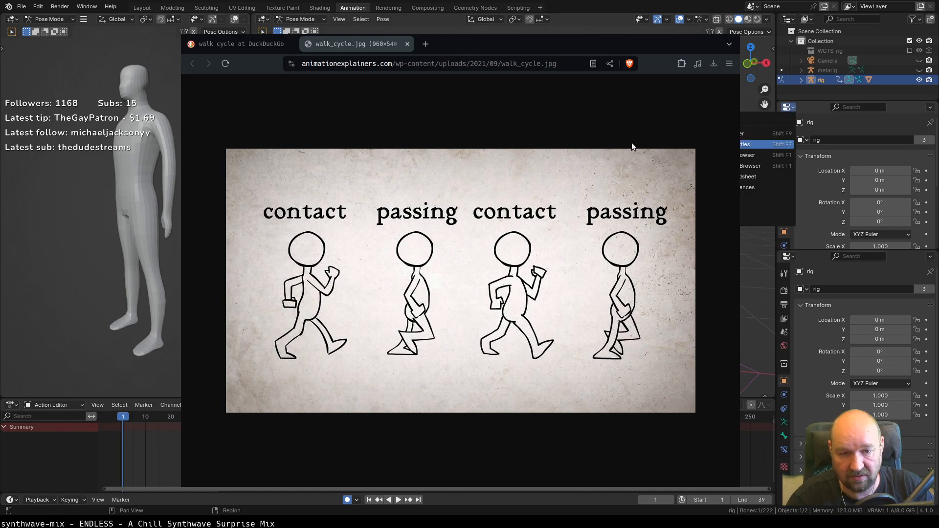
click(459, 157)
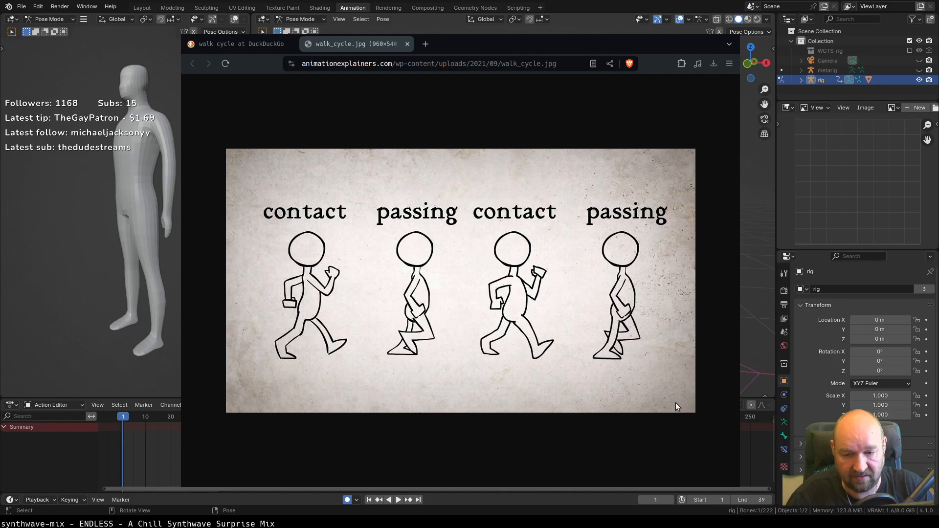
Download walk_cycle.jpg in the browser and load it into Blender's new Image Editor.
key(ctrl+s)
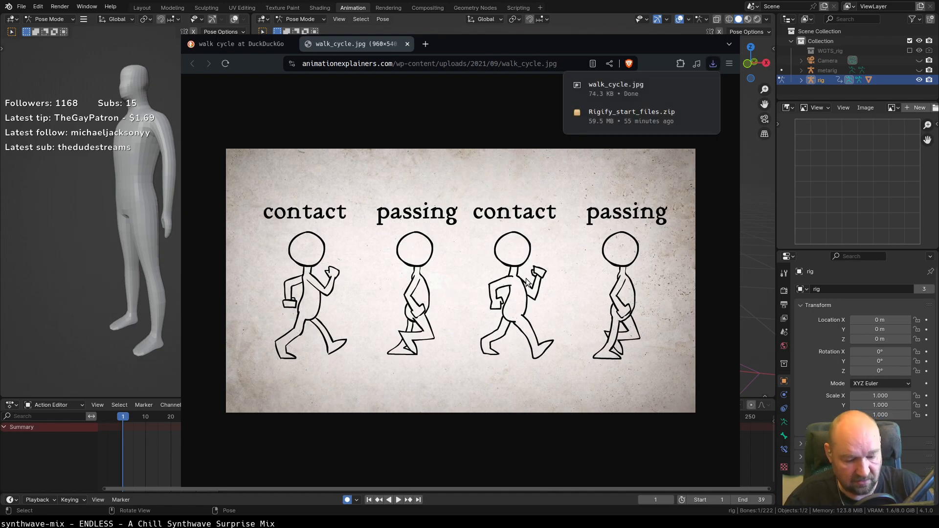
click(692, 86)
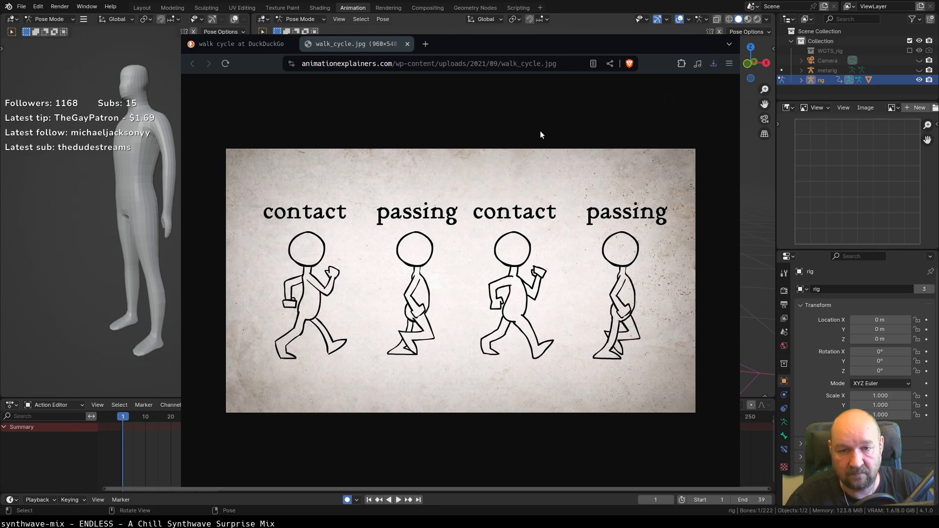
drag(469, 216, 852, 186)
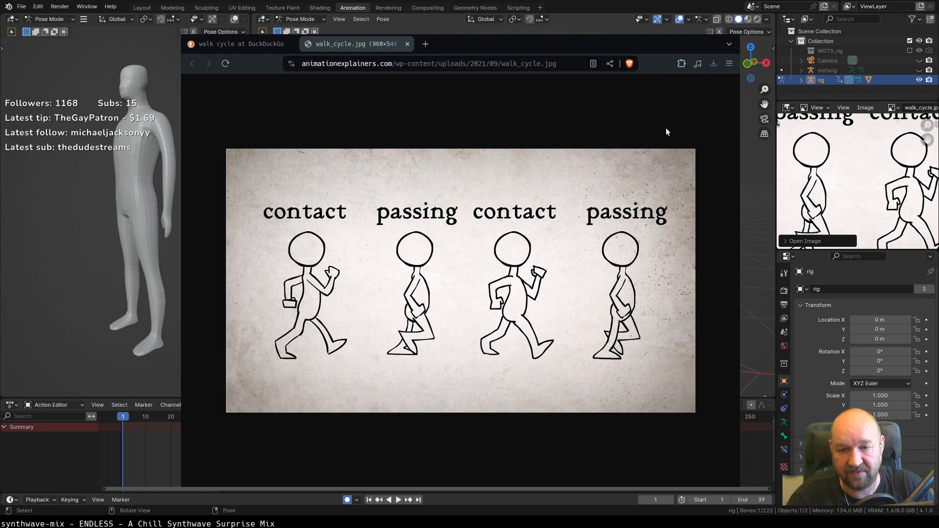
Close the image tab and the browser to return to Blender, and fit the whole walk cycle reference in the Image Editor.
click(407, 44)
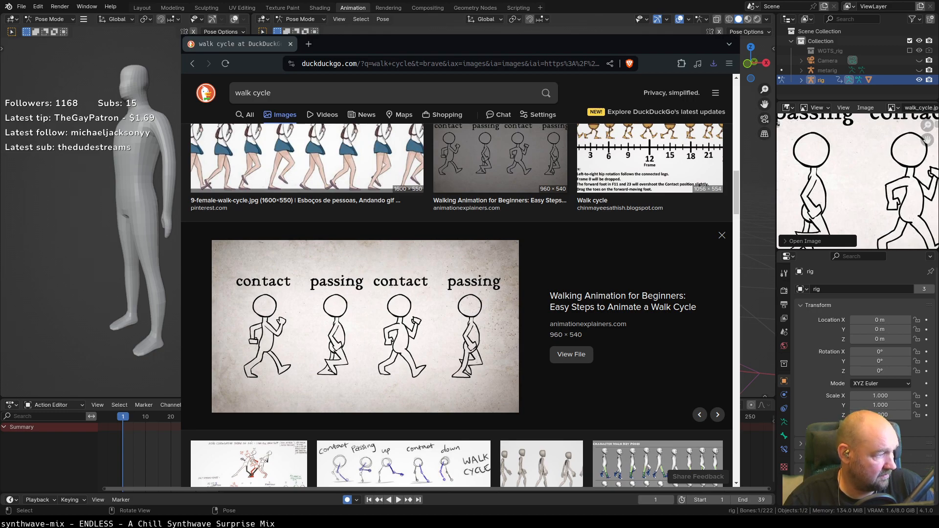
key(super+q)
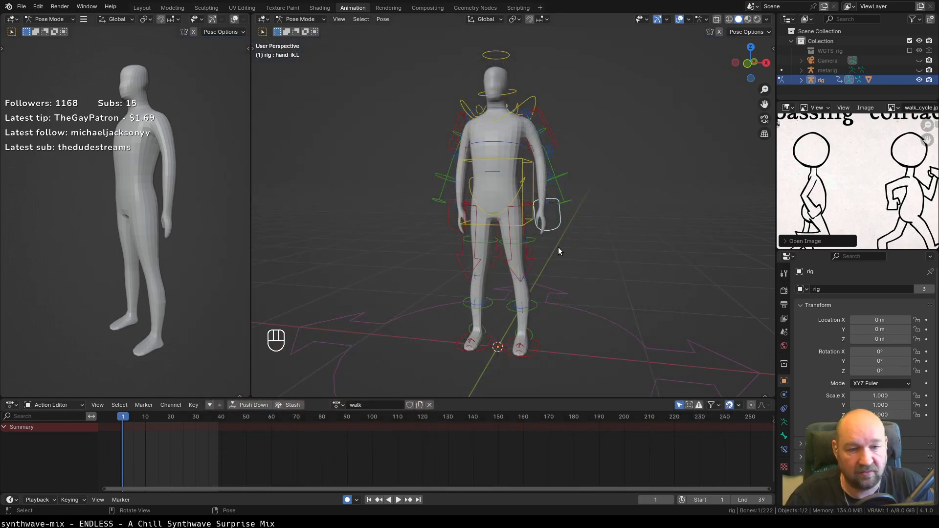
scroll(850, 180, down, 4)
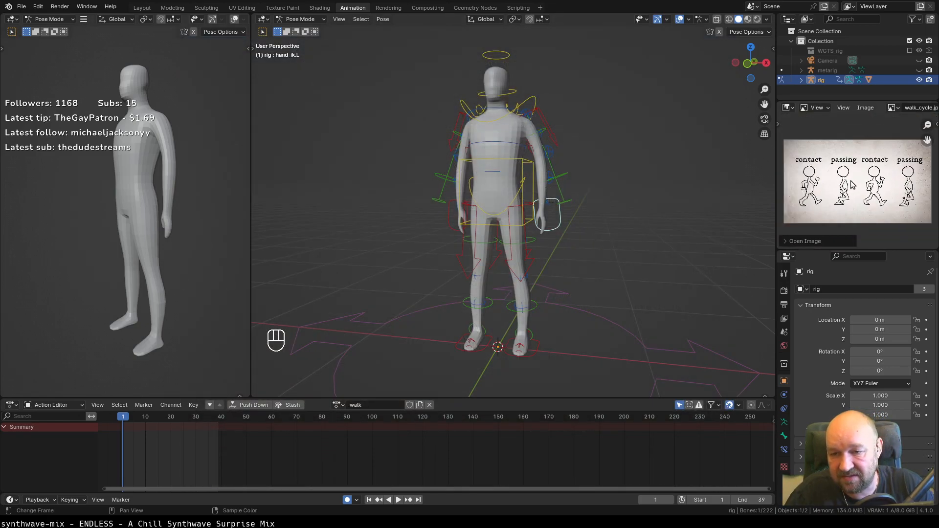
scroll(851, 180, down, 1)
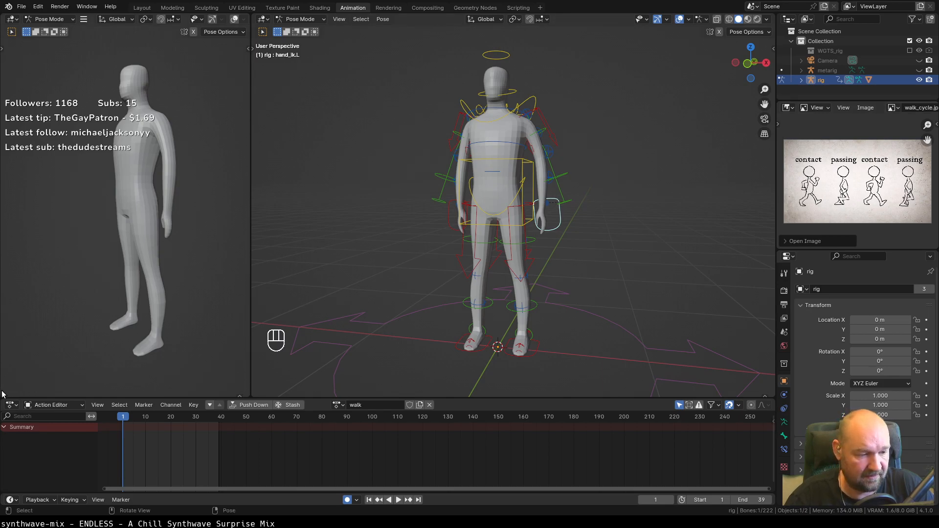
Split the side 3D viewport into two stacked viewports and try to rearrange the areas around the main viewport.
drag(3, 394, 12, 245)
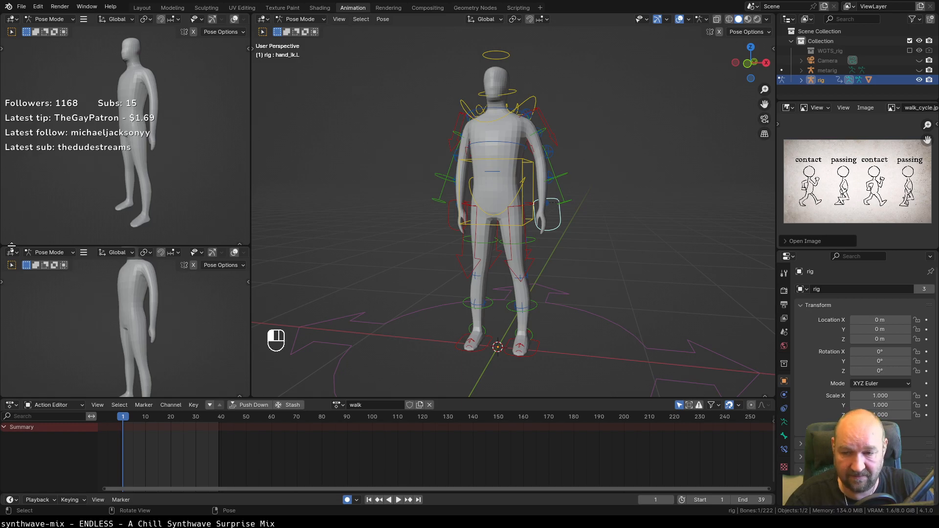
drag(12, 246, 12, 245)
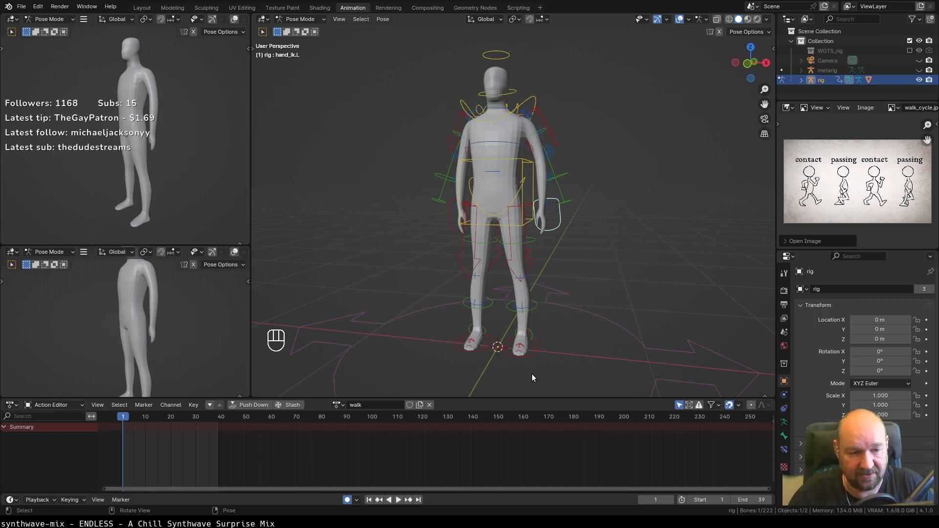
drag(776, 250, 767, 269)
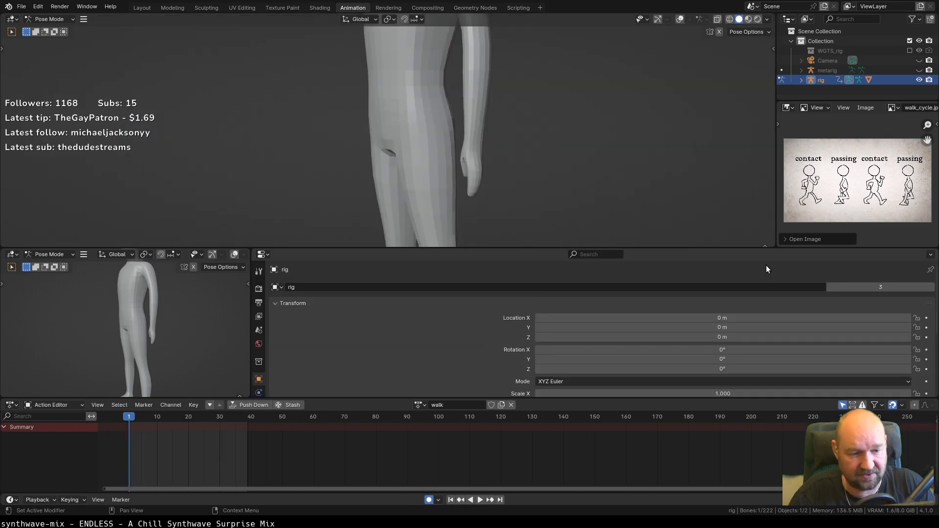
drag(251, 248, 407, 261)
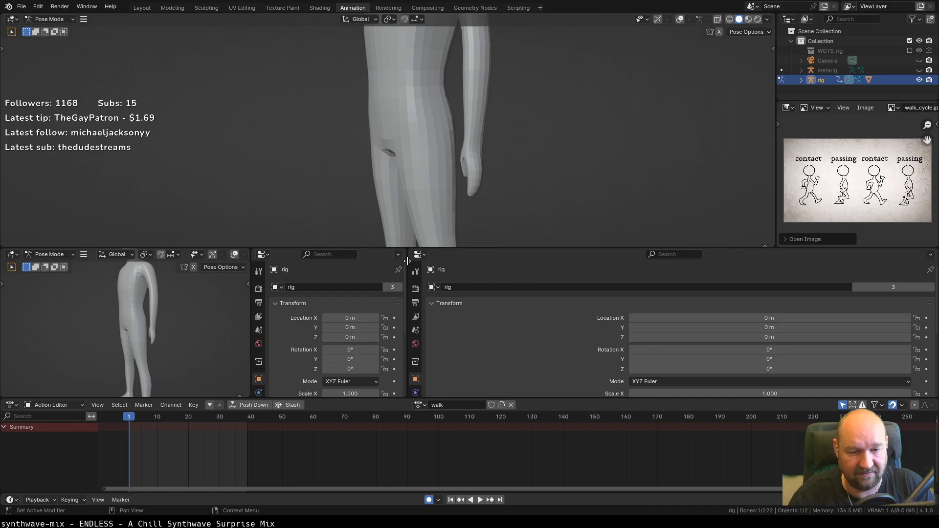
key(Escape)
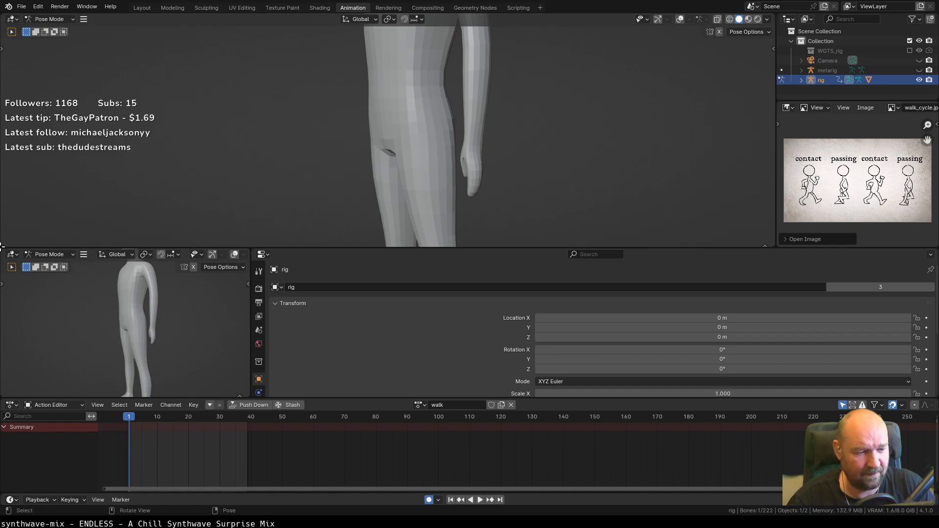
drag(9, 243, 21, 151)
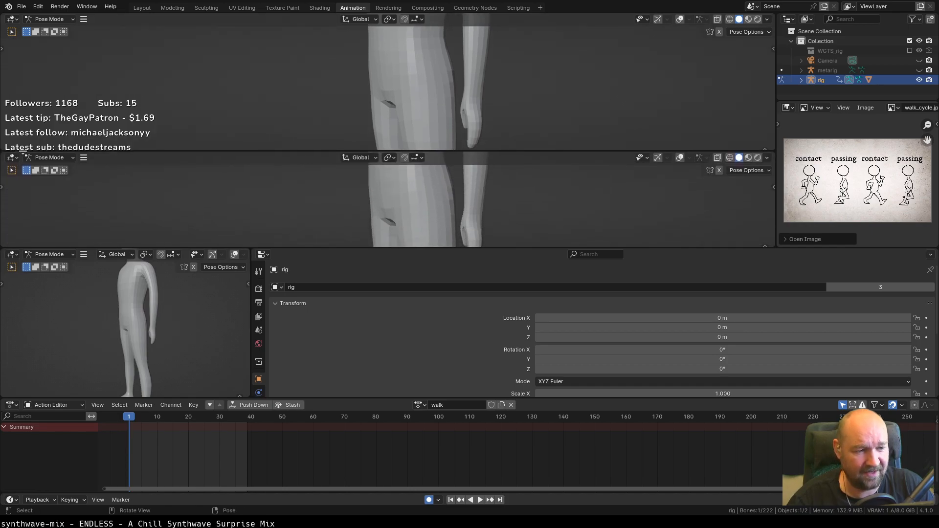
key(Escape)
Merge the stacked side viewports into one and restore the full-height main viewport beside a narrow Properties editor.
drag(2, 252, 3, 211)
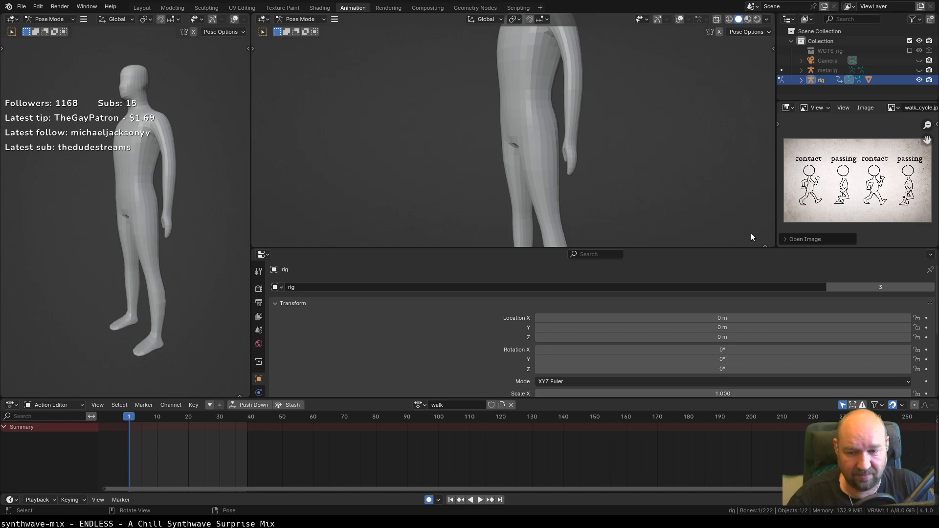
drag(256, 243, 479, 297)
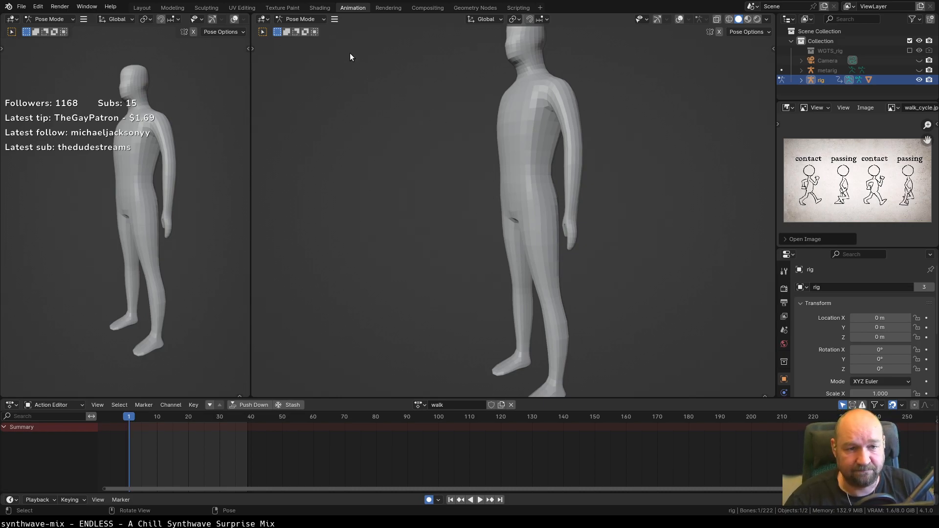
scroll(471, 162, down, 2)
middle_drag(471, 163, 509, 180)
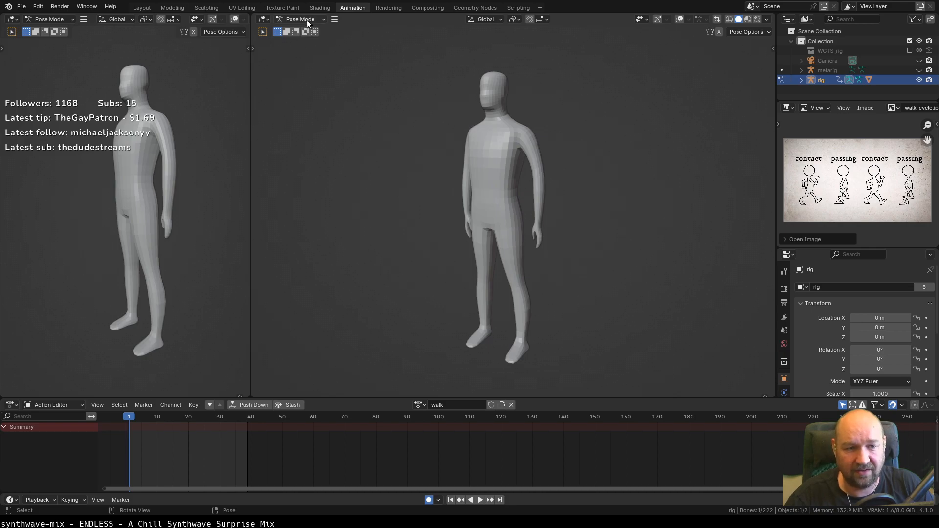
click(267, 21)
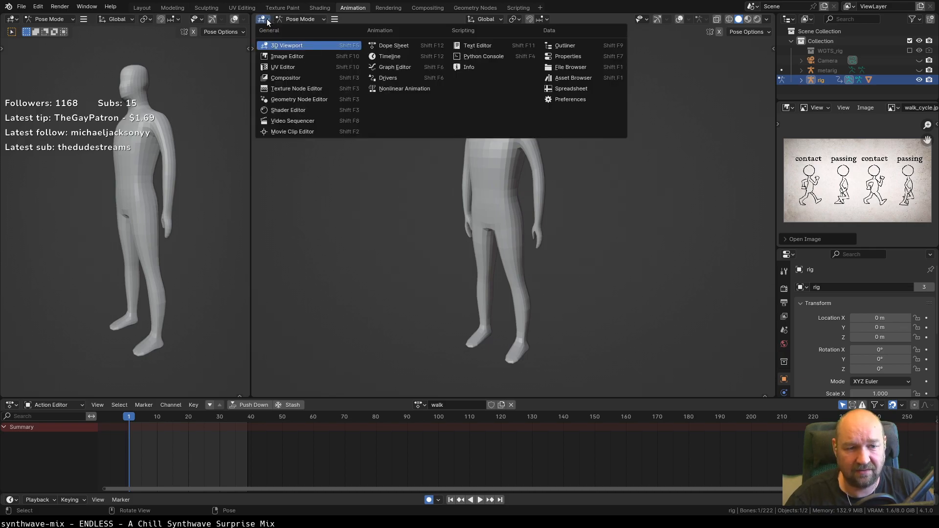
click(267, 20)
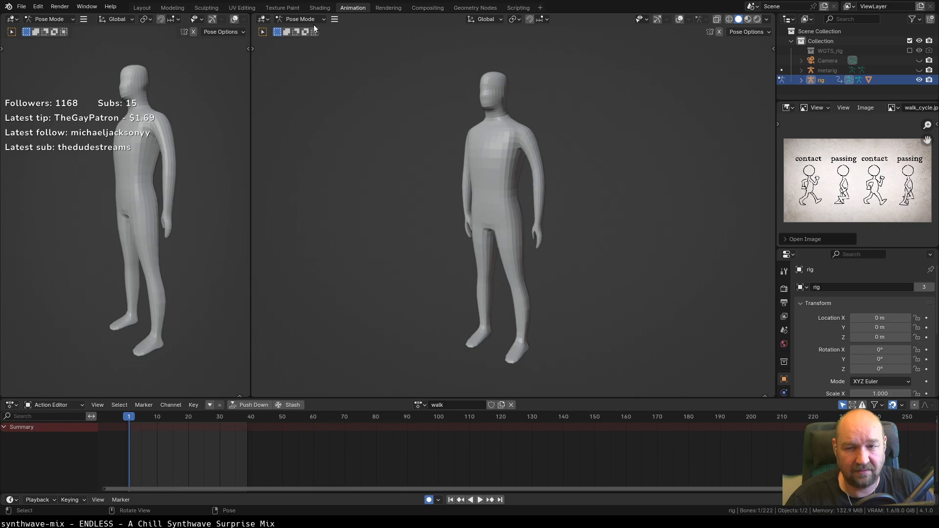
scroll(545, 192, down, 3)
scroll(545, 193, up, 2)
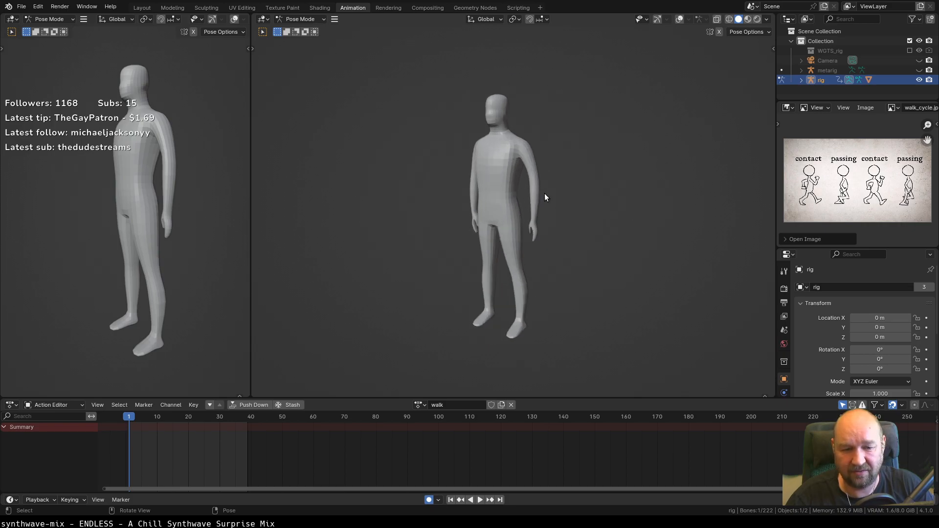
Take the rig out of Pose Mode into Object Mode and select the character's body mesh.
click(499, 169)
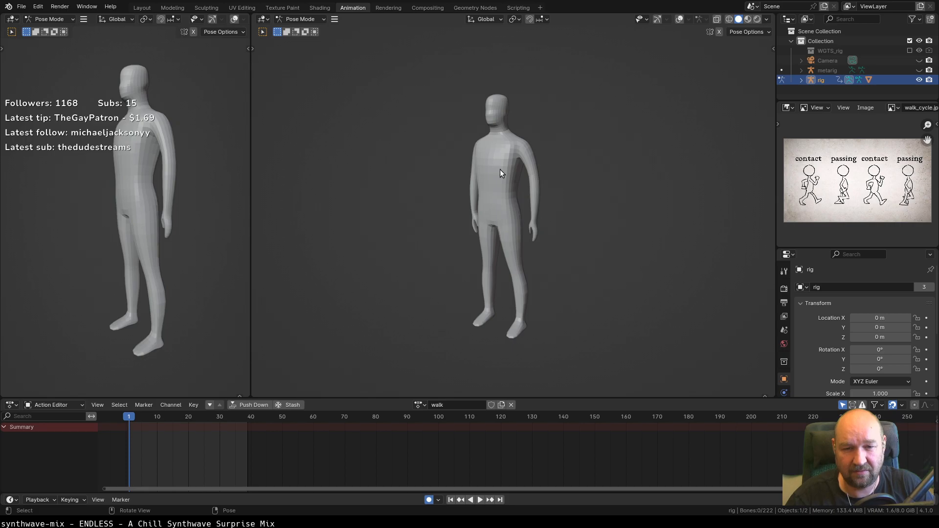
key(ctrl+Tab)
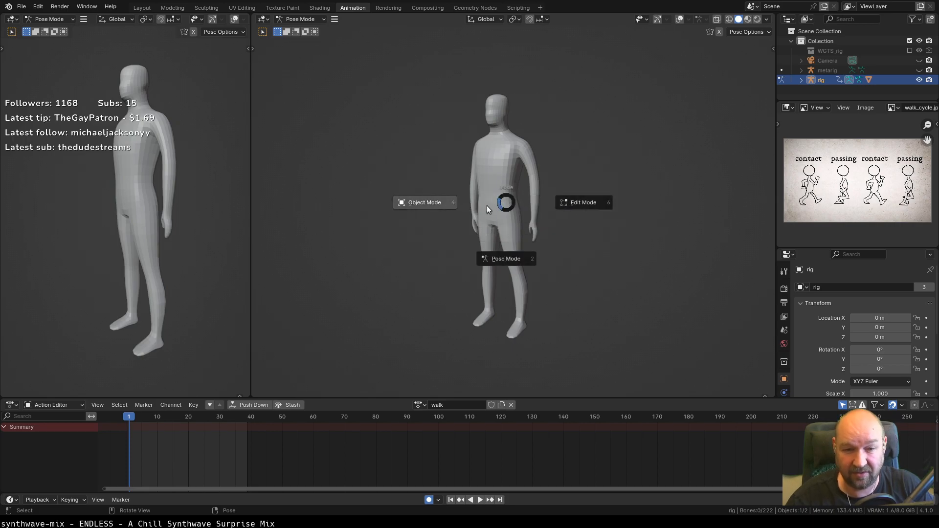
click(436, 204)
click(493, 192)
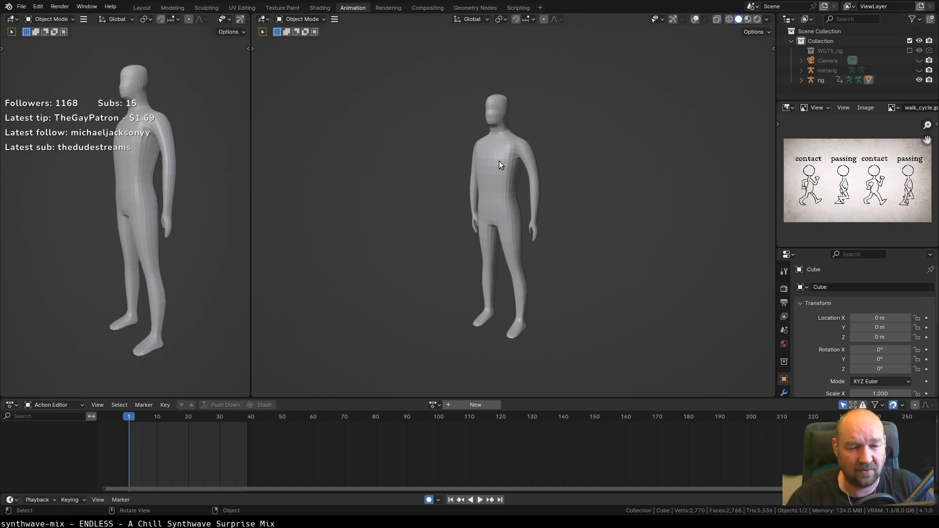
click(299, 18)
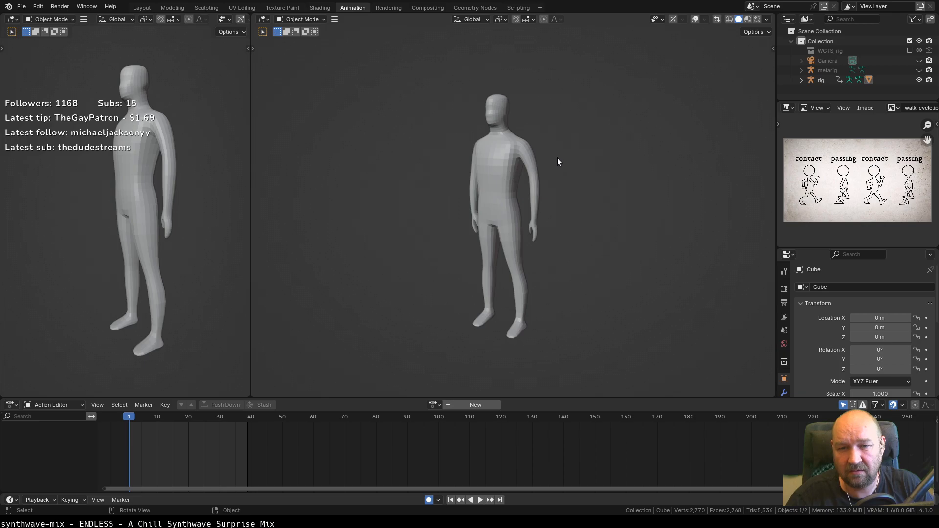
Show the overlays and gizmos in the main viewport and select the character's rig.
click(694, 19)
click(674, 20)
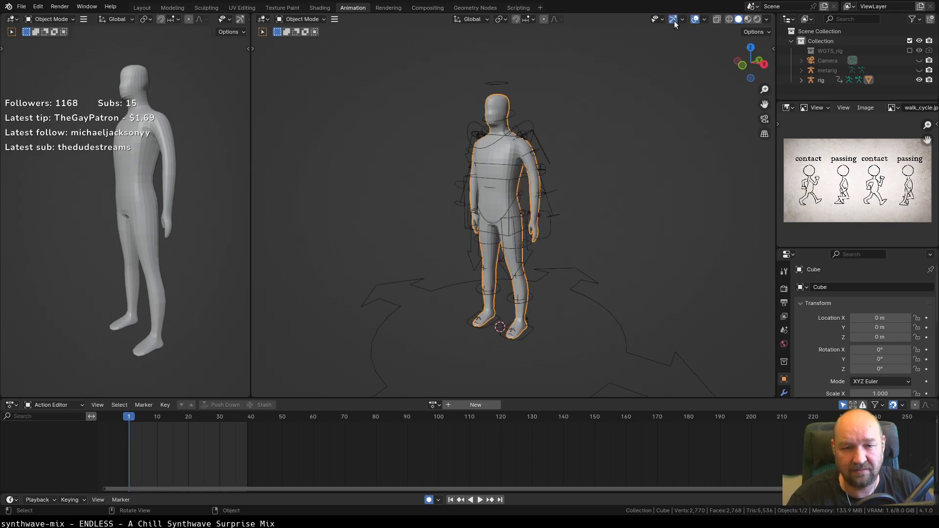
middle_drag(531, 202, 562, 181)
click(507, 167)
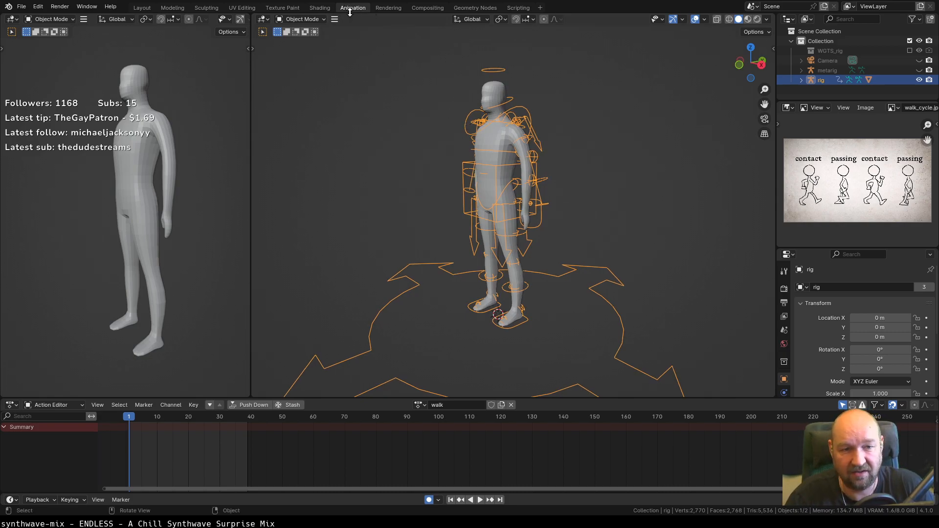
Switch the selected rig from Object Mode to Pose Mode.
middle_drag(432, 136, 483, 192)
scroll(484, 194, up, 2)
scroll(486, 195, down, 1)
key(ctrl+Tab)
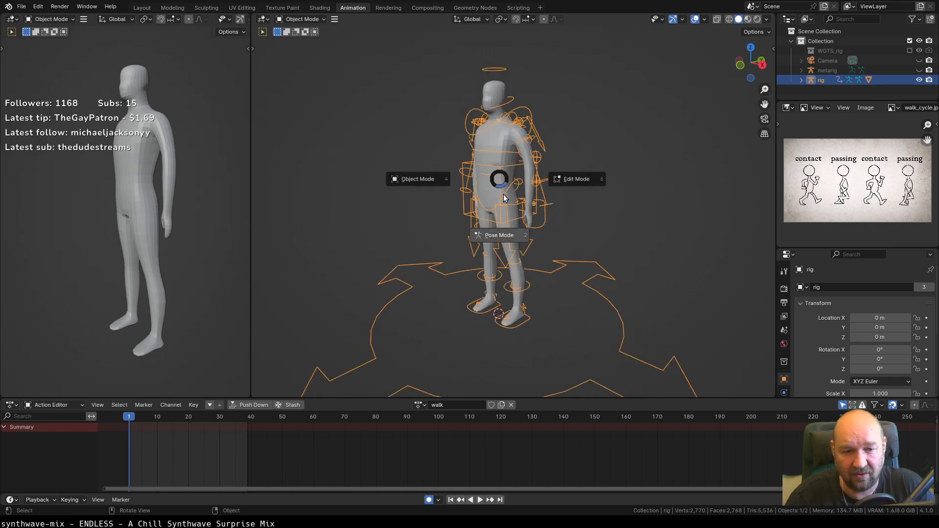
click(509, 211)
middle_drag(524, 212, 552, 215)
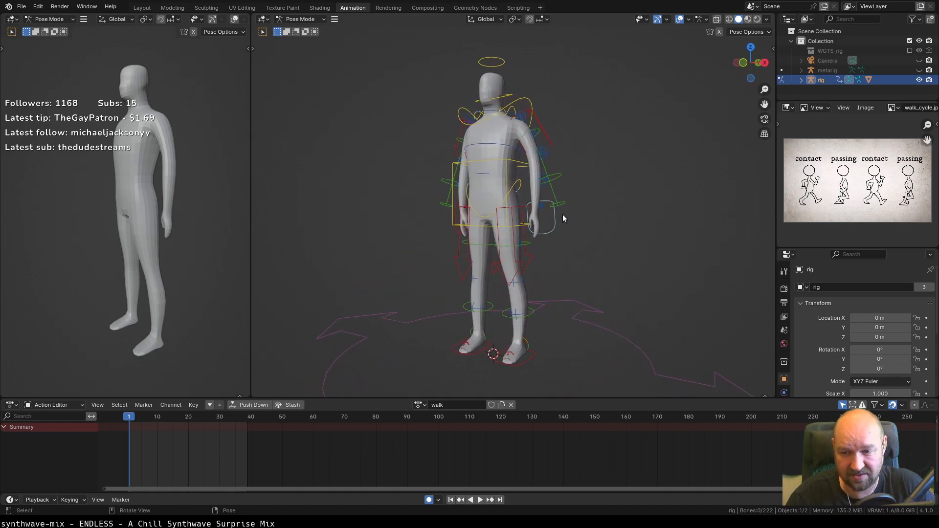
Enlarge the Image Editor and frame the first contact pose of the walk cycle reference in it.
drag(774, 236, 800, 262)
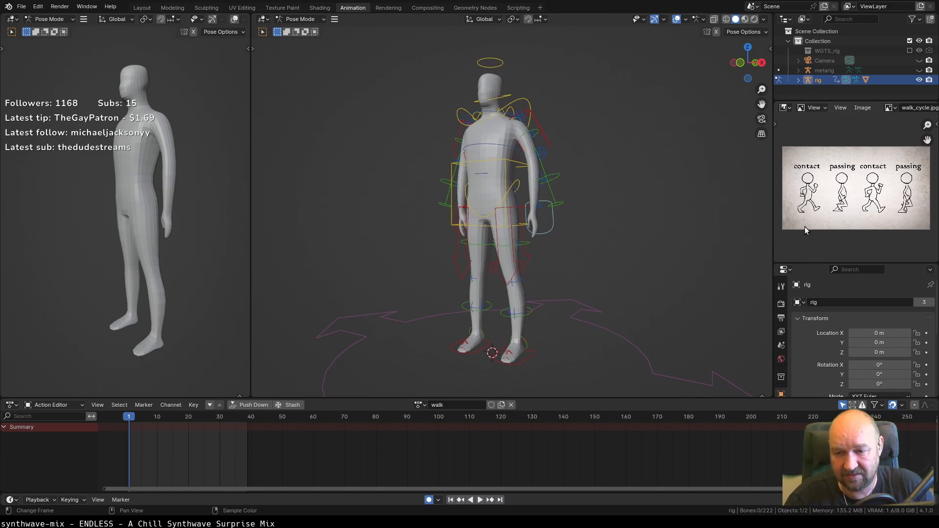
scroll(814, 201, up, 2)
scroll(813, 200, up, 2)
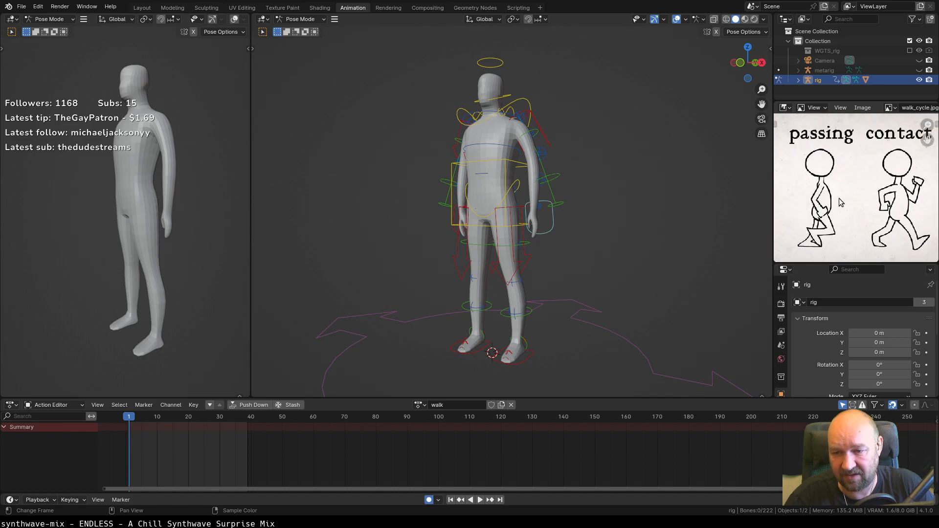
middle_drag(839, 199, 867, 201)
scroll(876, 201, up, 2)
scroll(881, 194, down, 1)
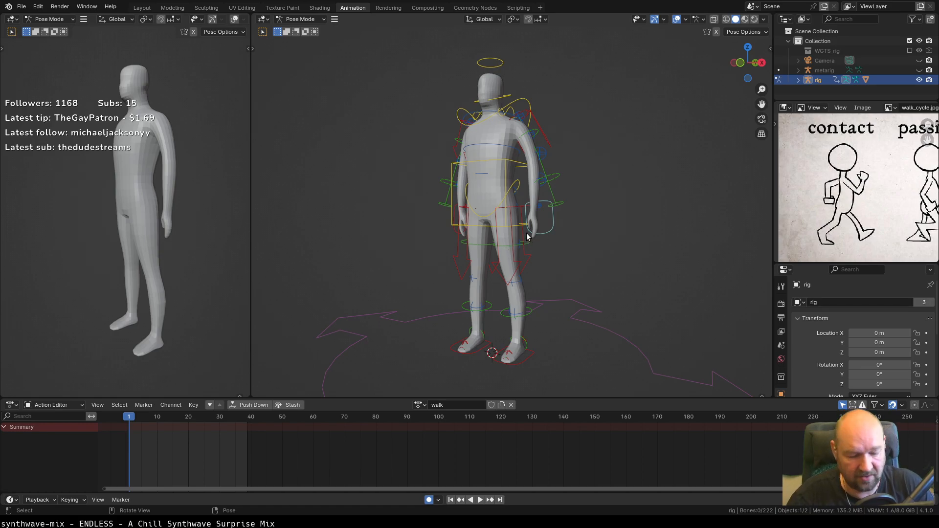
In the left side view, move the right hand's IK control about 0.33 m forward and up and rotate the hand nearly level.
key(KP_3)
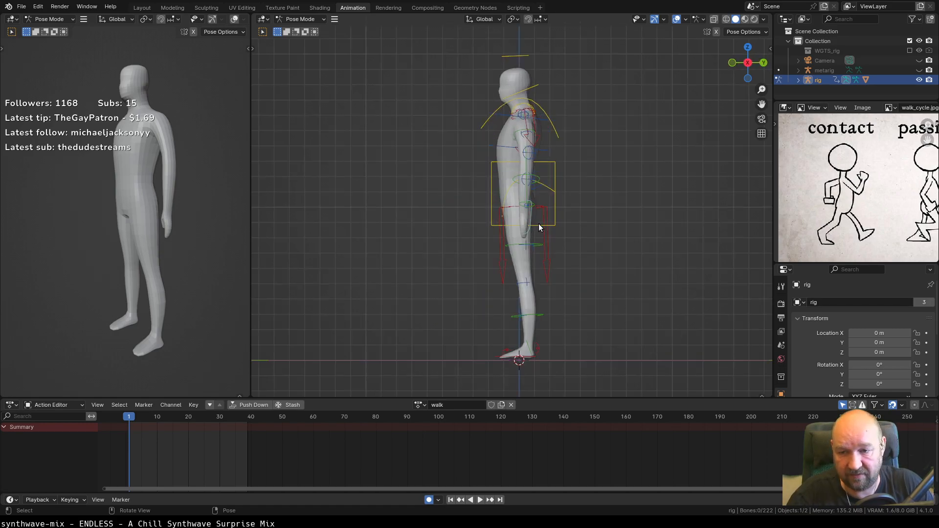
key(ctrl+KP_3)
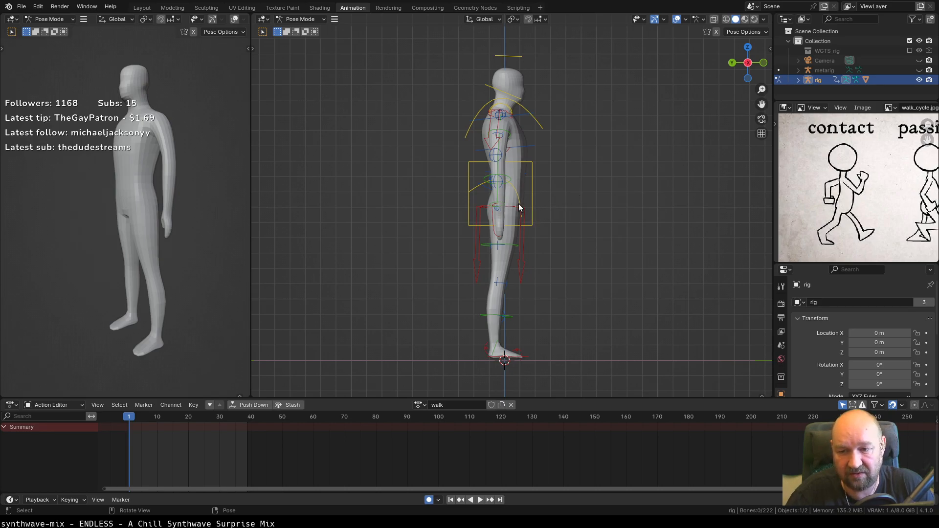
click(494, 227)
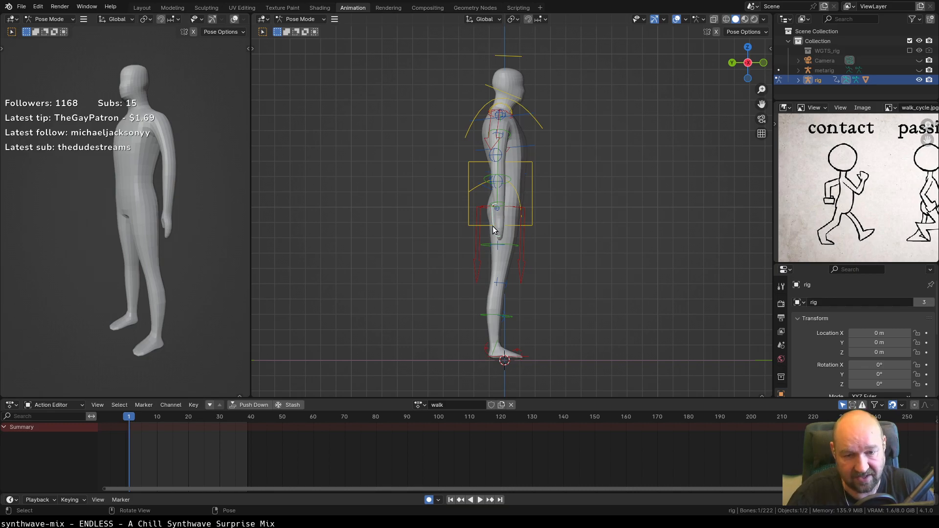
key(g)
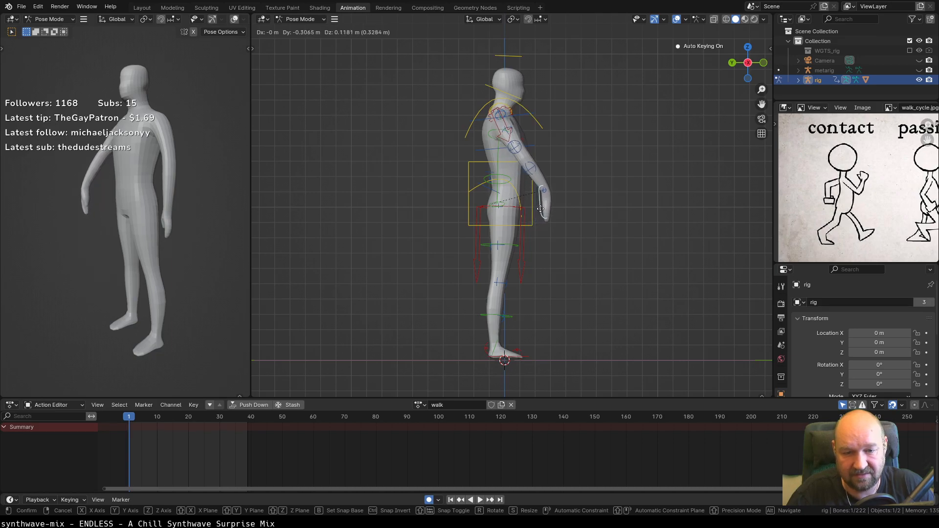
click(542, 209)
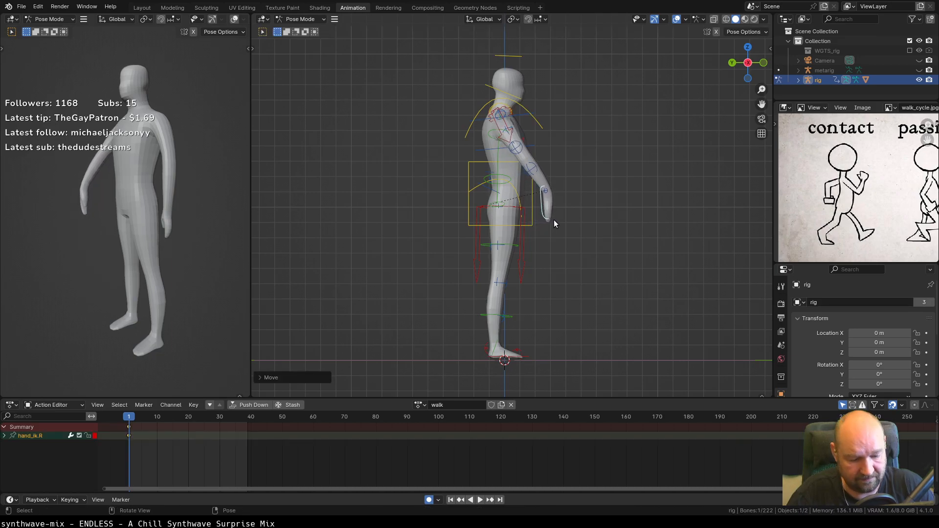
key(r)
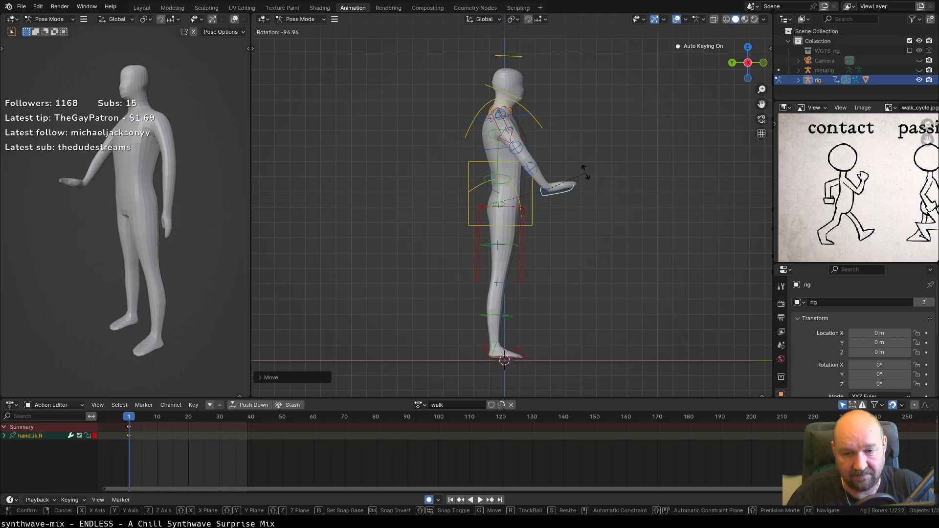
click(591, 190)
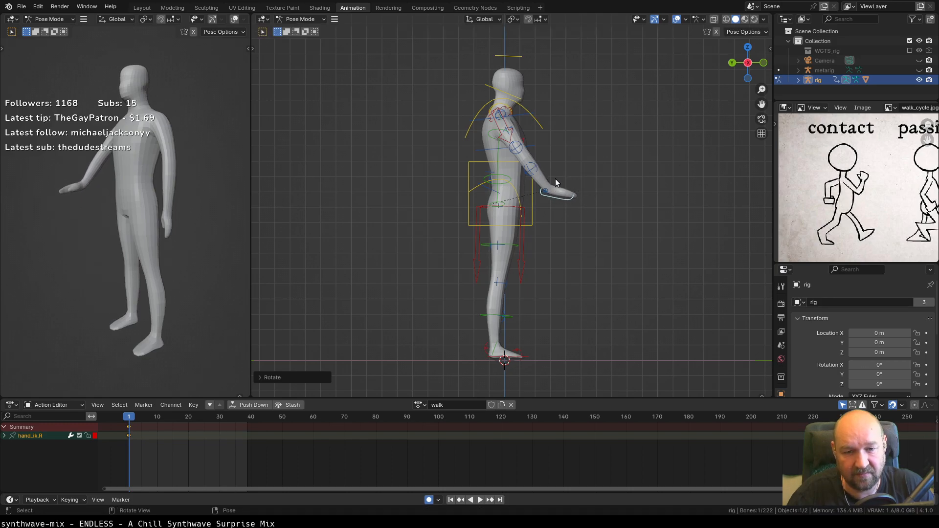
Try to rotate and move the tweak control on the right forearm.
shift+middle_drag(550, 178, 545, 195)
click(497, 190)
key(r)
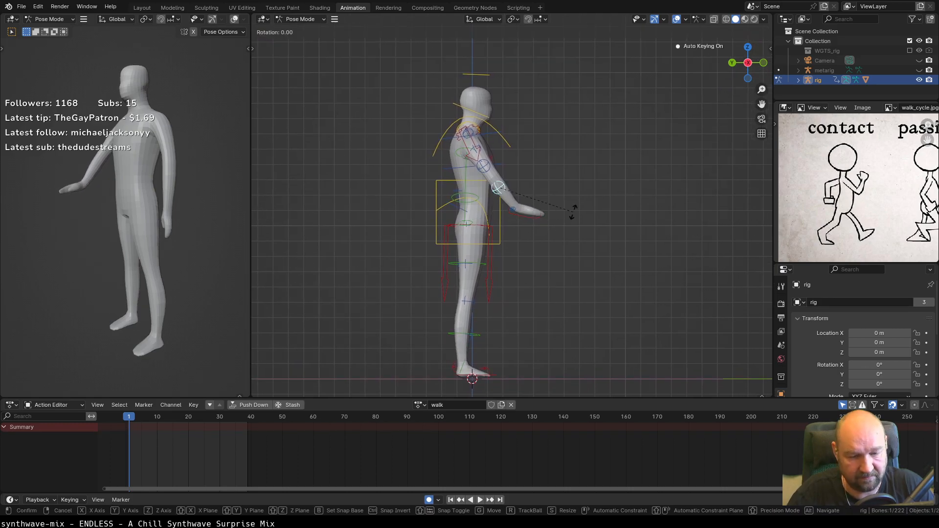
key(g)
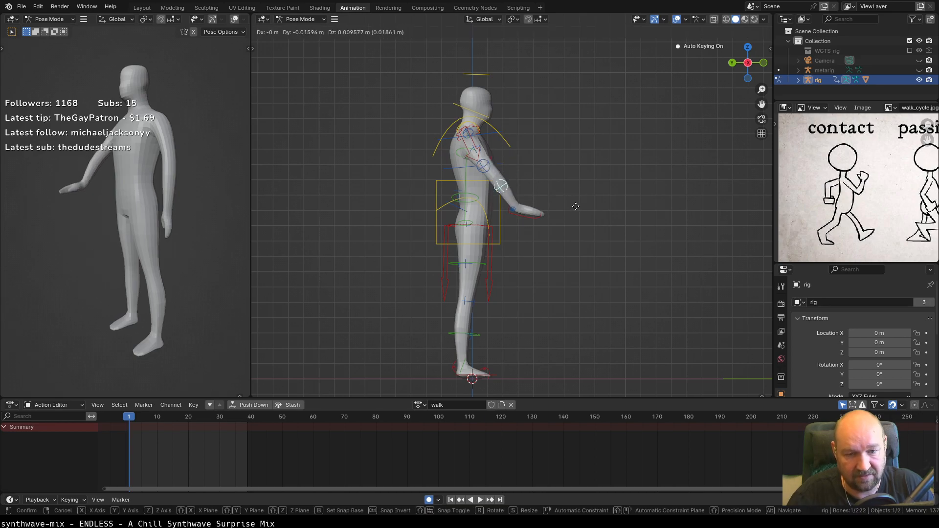
click(567, 197)
Try to move the right hand's IK control upward to test how the arm bends.
middle_drag(562, 192, 550, 218)
scroll(523, 188, up, 3)
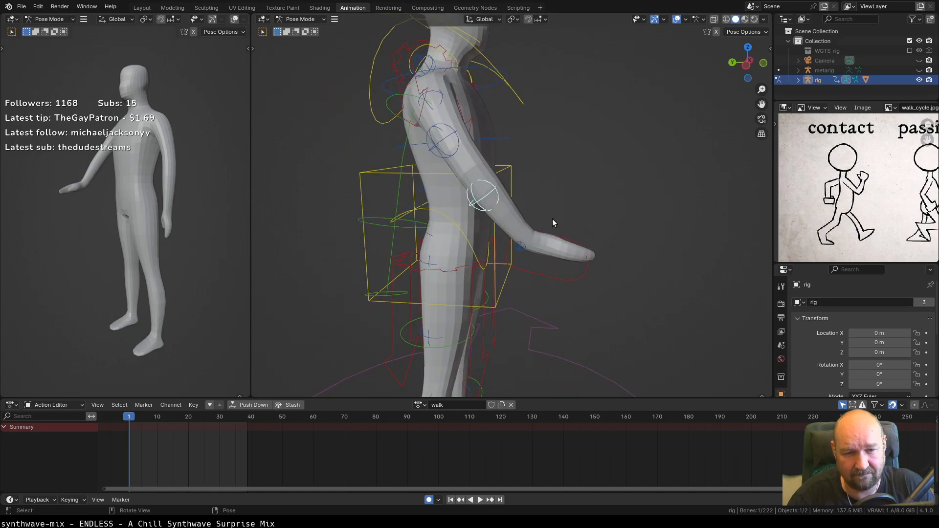
click(574, 277)
key(g)
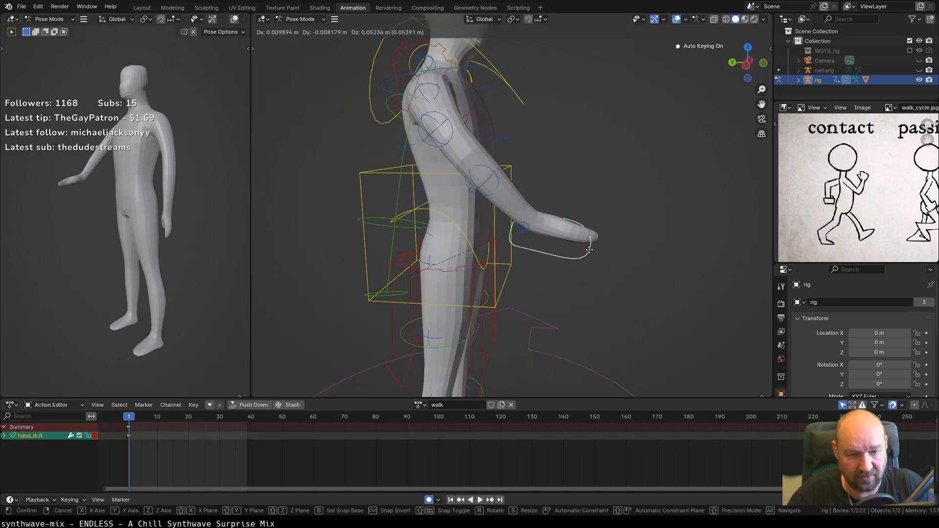
click(583, 269)
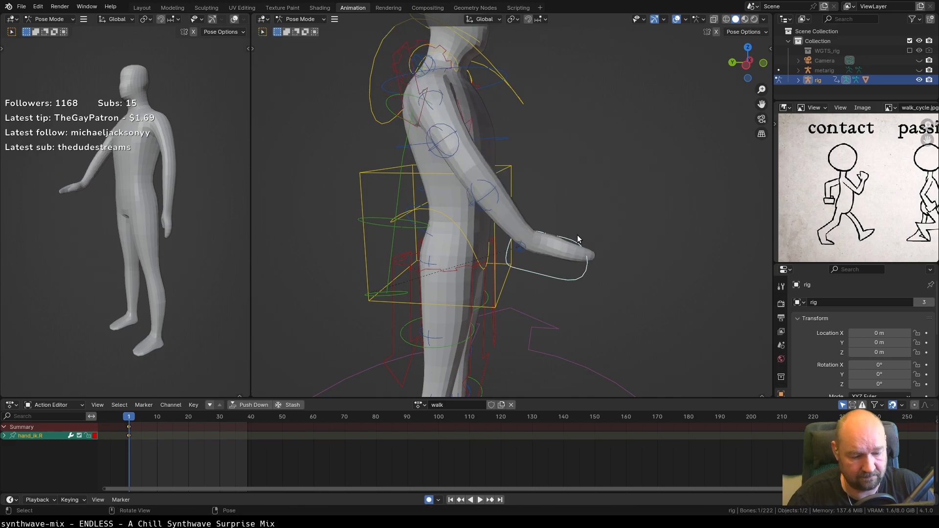
In the left side view, try to rotate and move the arrow-shaped control of the right upper arm.
key(KP_1)
key(KP_3)
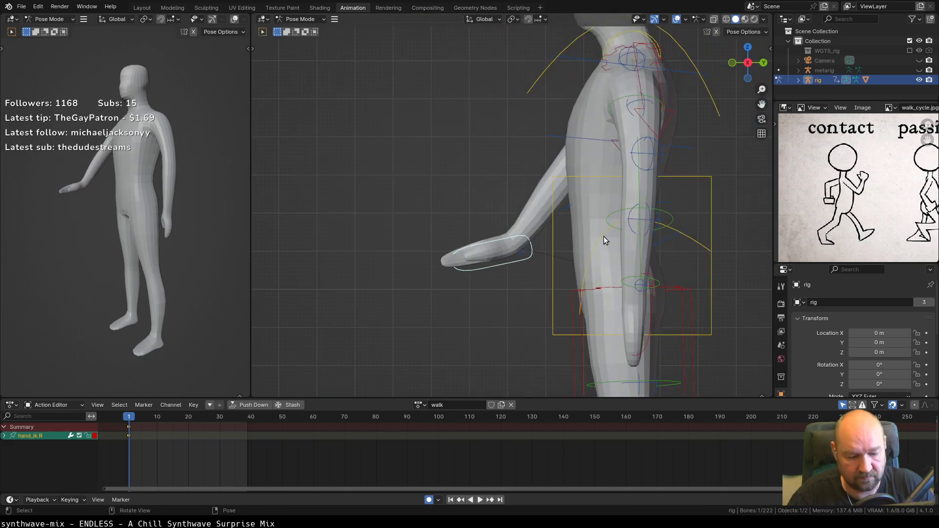
key(ctrl+KP_3)
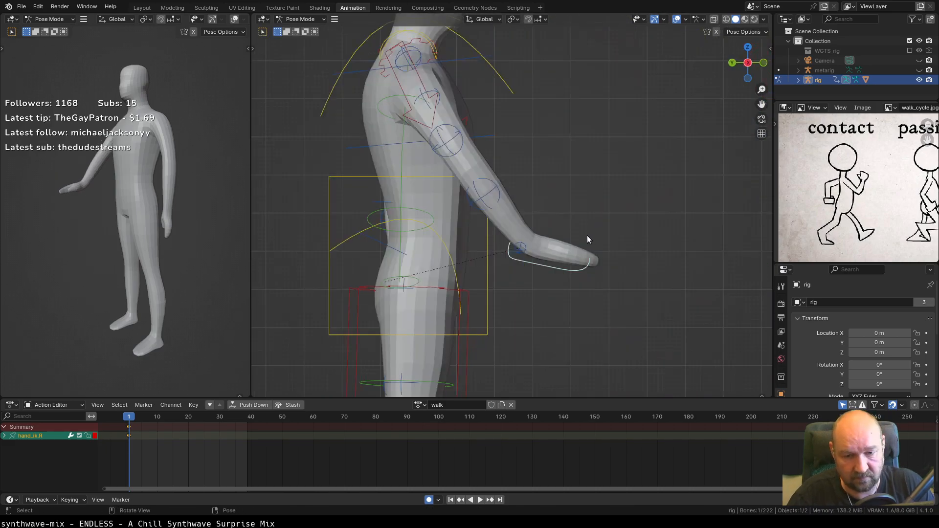
shift+middle_drag(583, 267, 606, 281)
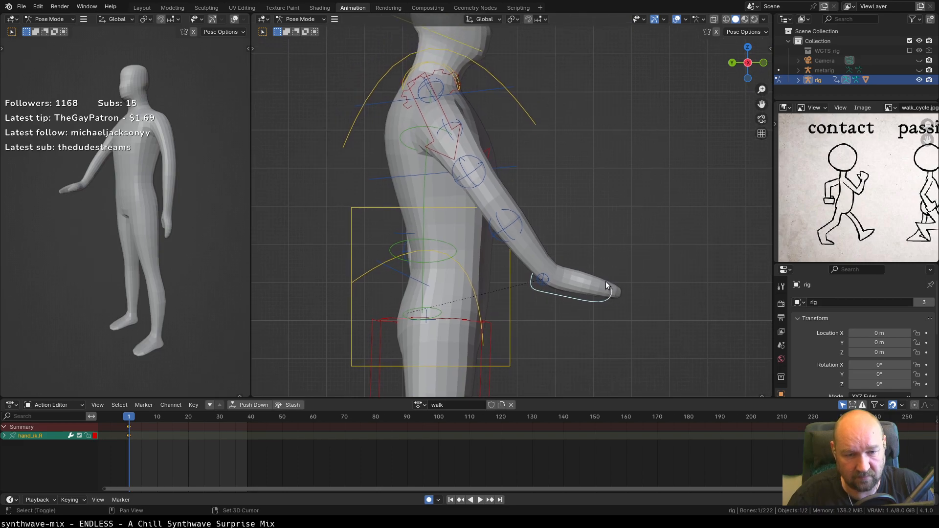
click(454, 158)
key(r)
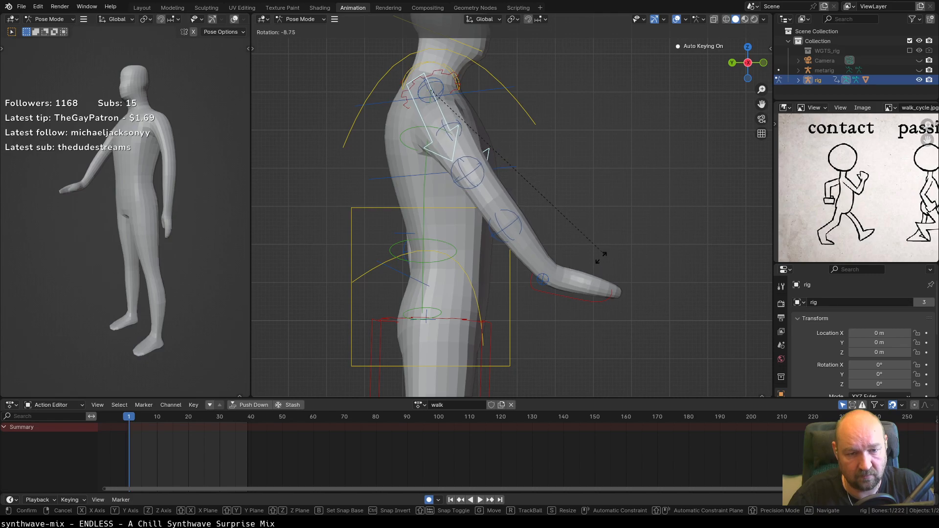
key(Escape)
key(r)
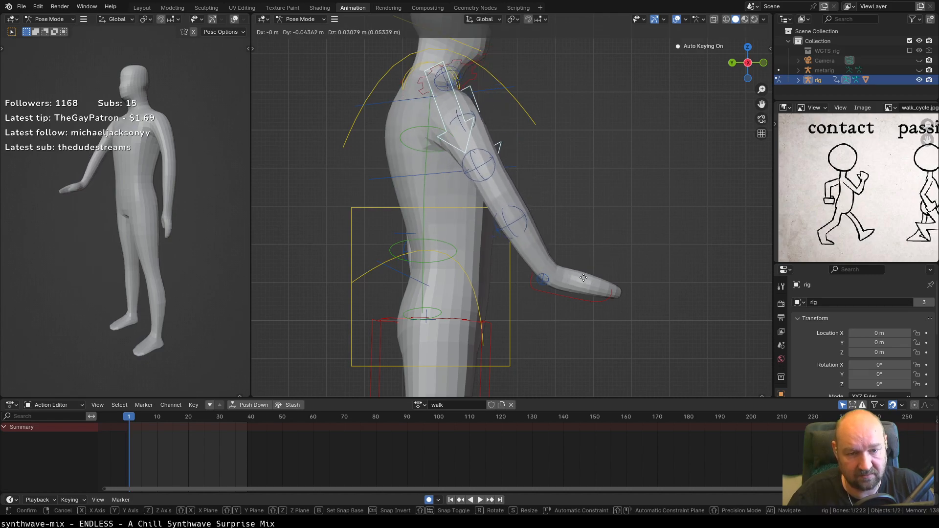
key(Escape)
Try to scale the gear-shaped control at the right shoulder.
click(404, 100)
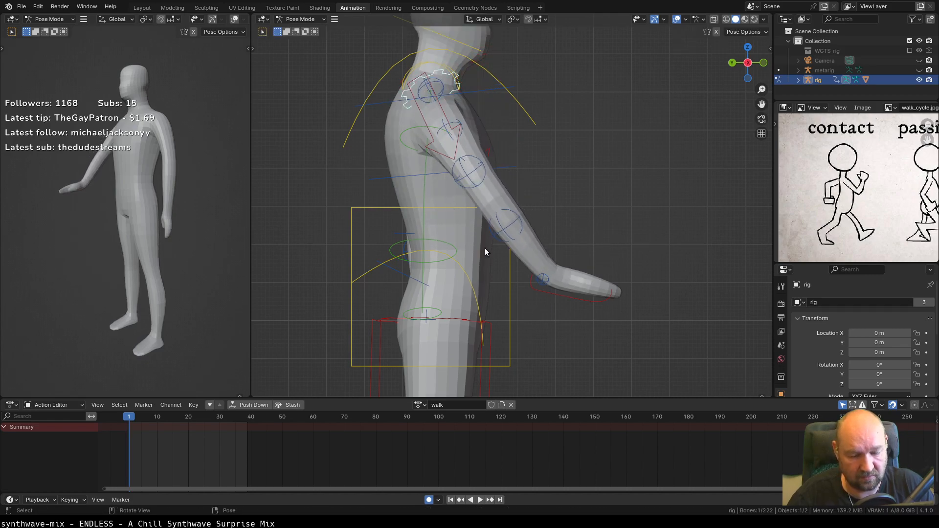
key(s)
click(555, 242)
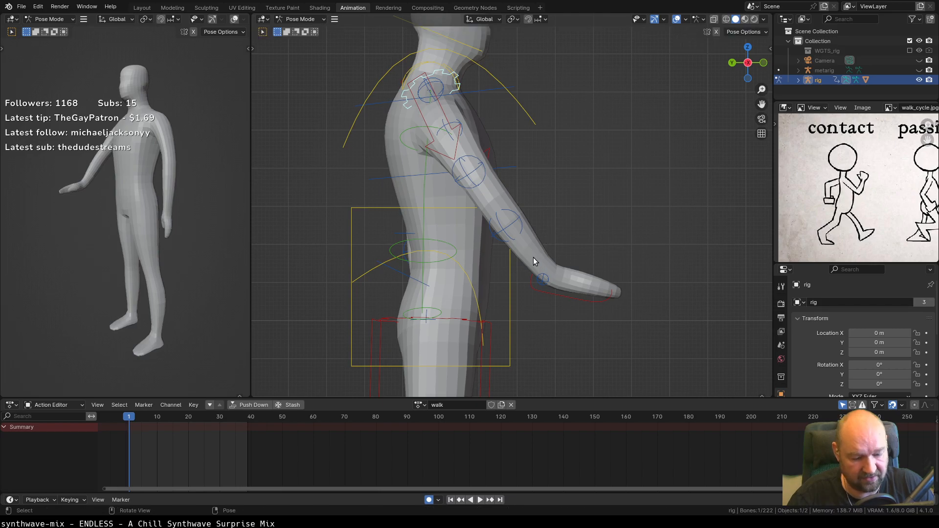
Try to rotate the green FK controls of the right forearm and hand beside the hip.
middle_drag(586, 286, 540, 280)
click(478, 265)
key(r)
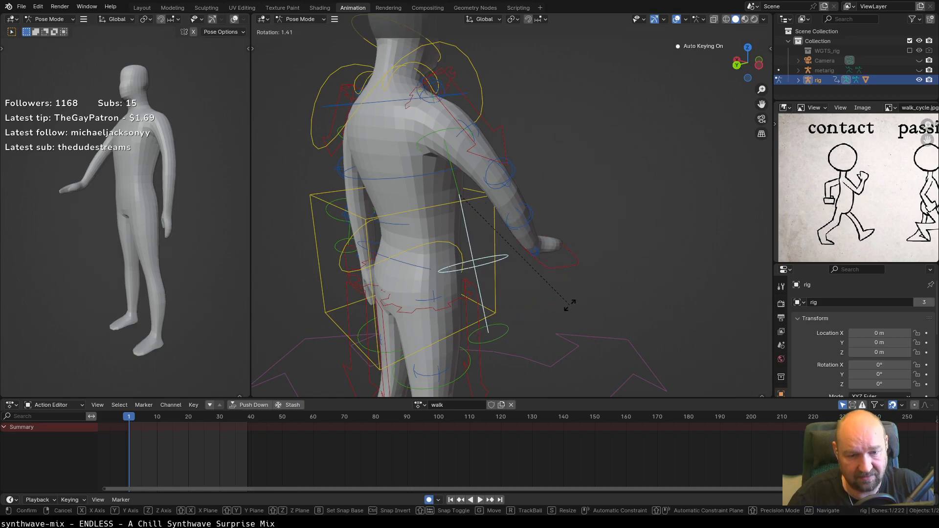
click(590, 271)
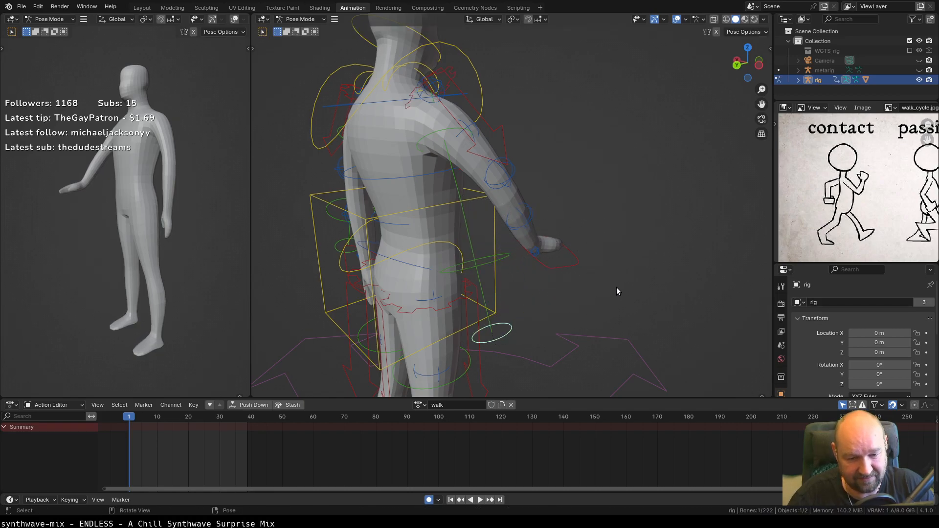
middle_drag(615, 288, 573, 286)
scroll(574, 293, up, 3)
key(ctrl+KP_3)
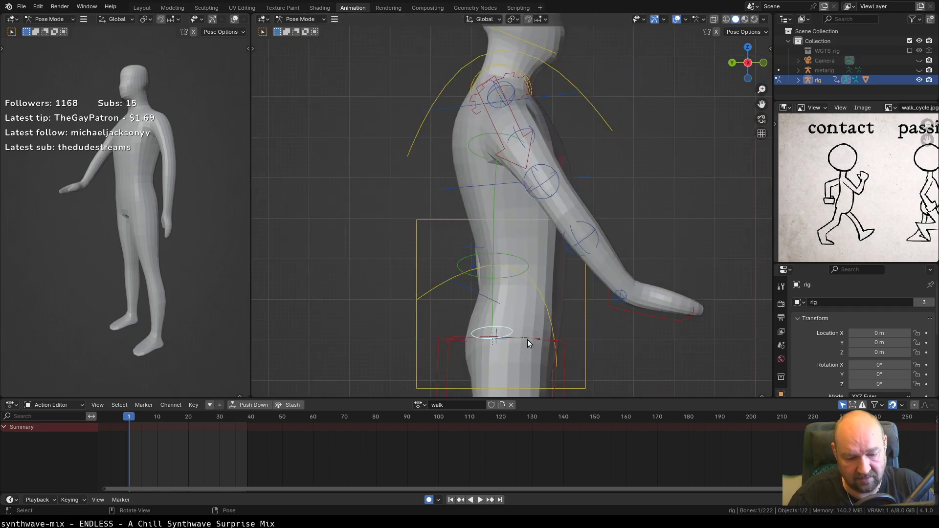
key(r)
click(535, 351)
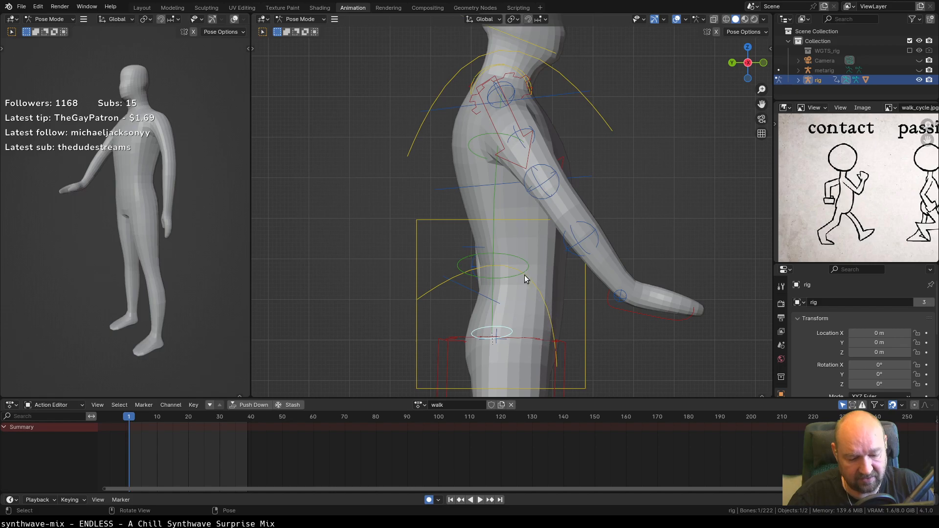
Try to rotate the spine control at the waist around the Z axis.
click(495, 247)
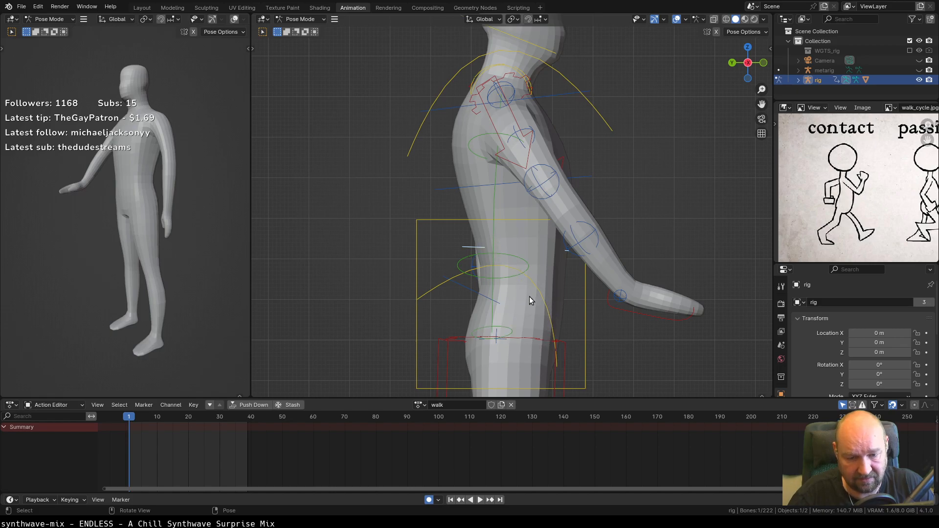
key(r)
key(z)
click(521, 233)
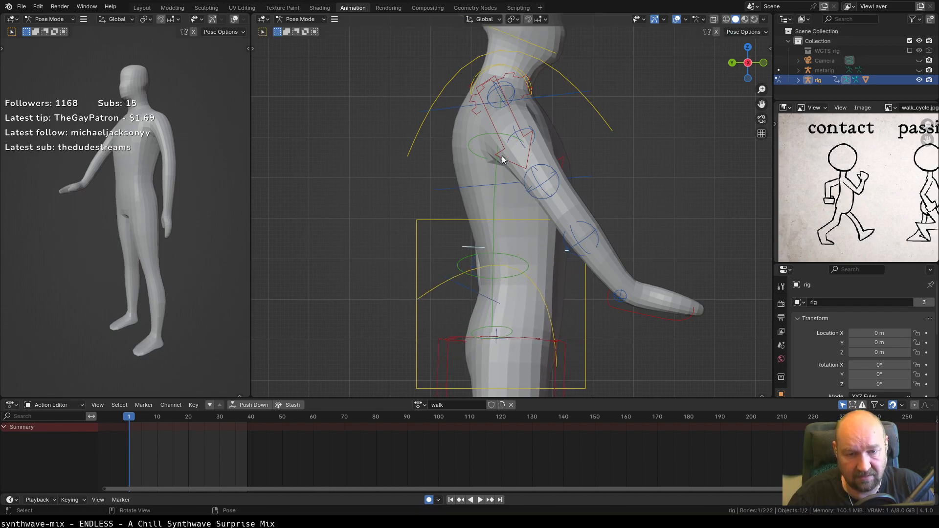
Try to move and rotate the arrow-shaped control of the right upper arm.
click(491, 125)
click(531, 87)
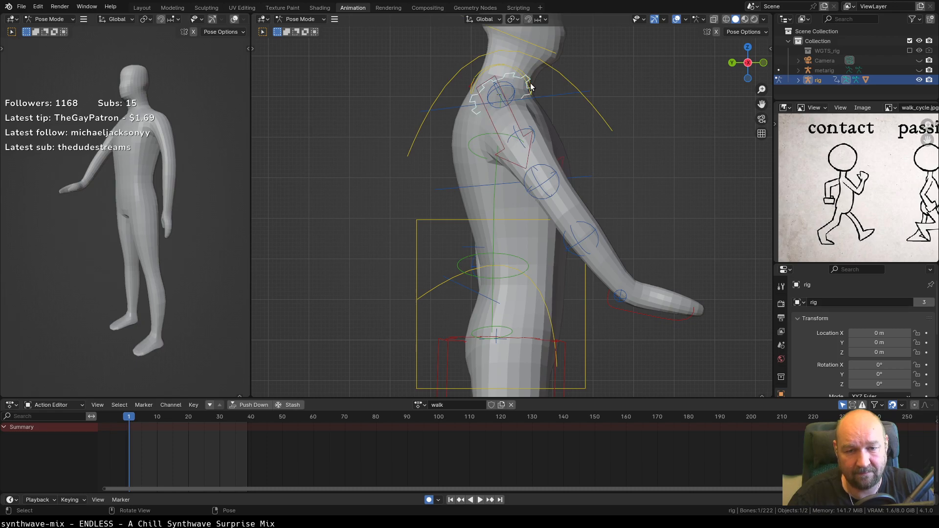
click(562, 157)
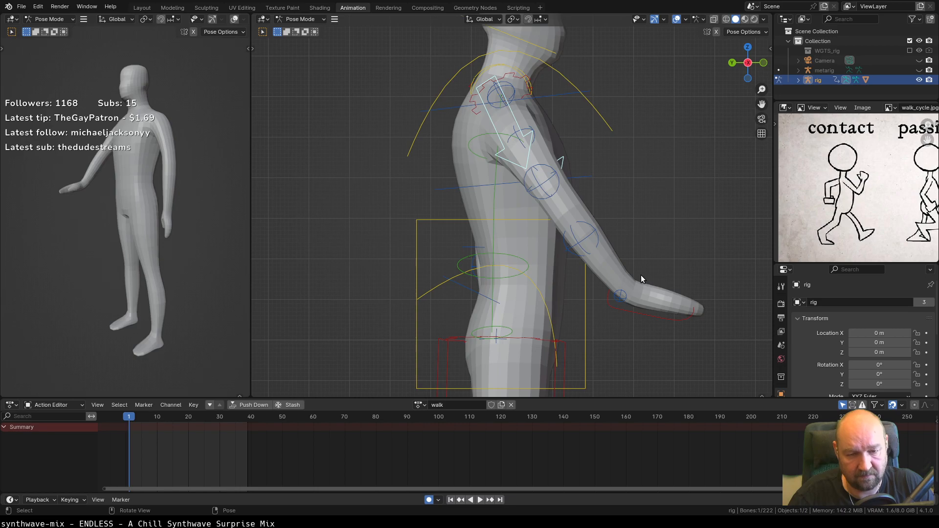
key(g)
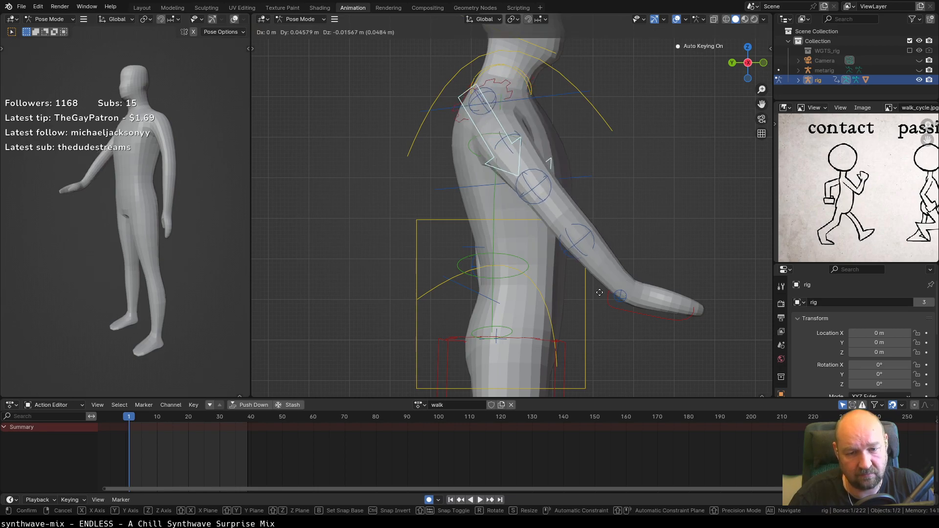
right_click(616, 290)
key(r)
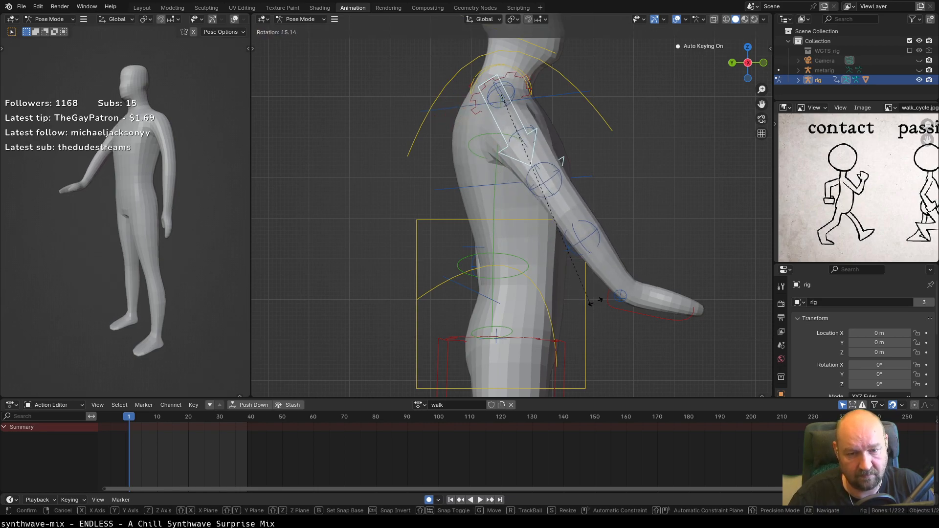
click(669, 250)
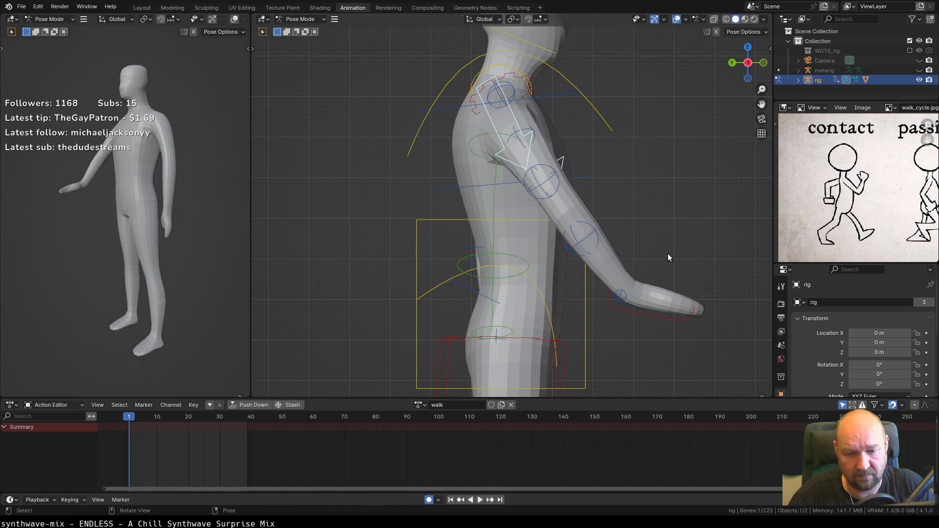
Try to move the right hand's IK control in the side view and in the front view.
click(667, 318)
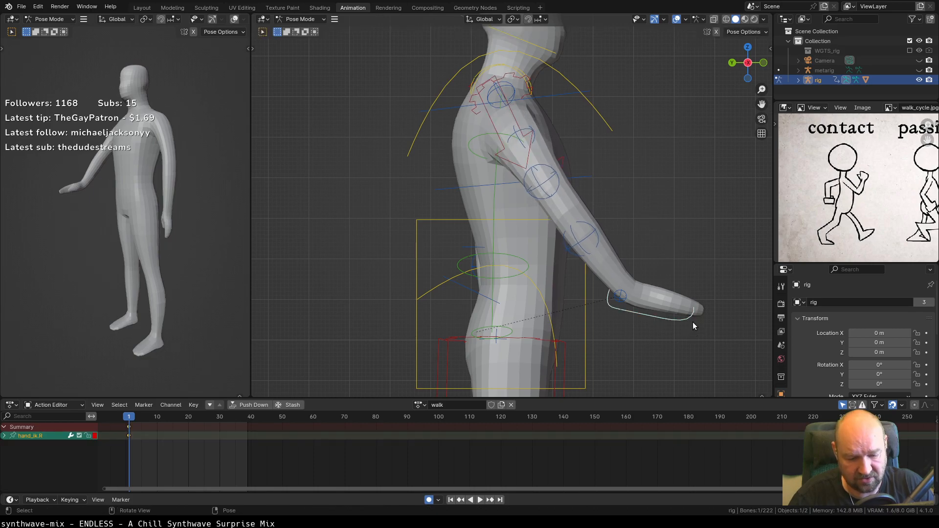
key(g)
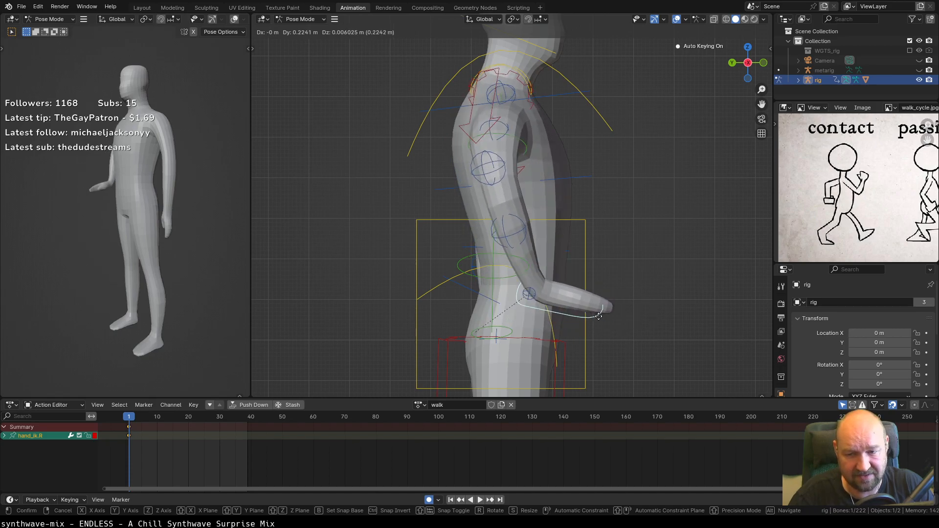
click(624, 319)
middle_drag(500, 324, 473, 308)
key(KP_1)
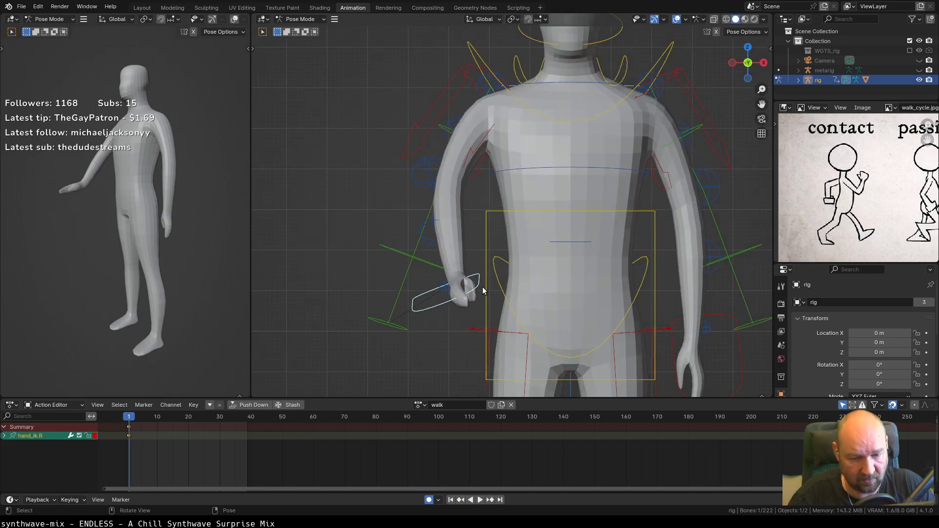
key(g)
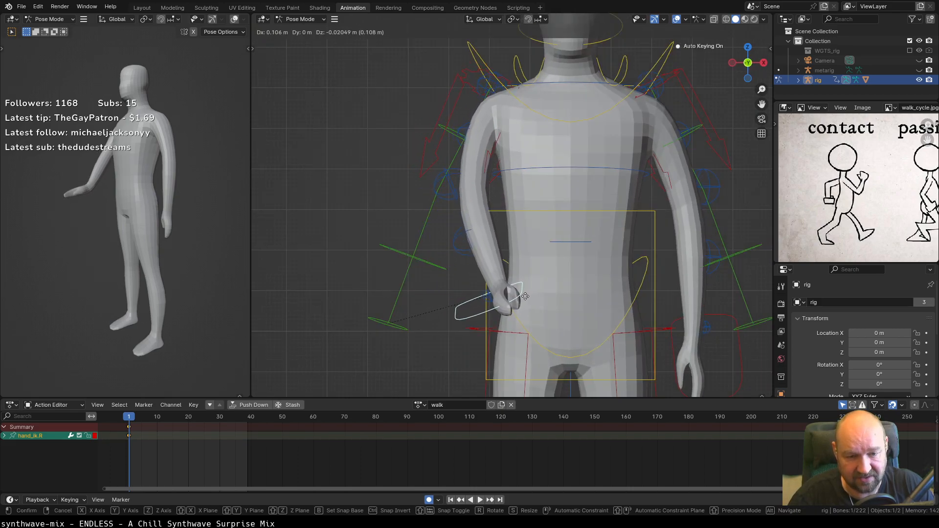
right_click(525, 296)
Snap the right arm's FK controls to the current IK pose with FK->IK (hand.R).
key(n)
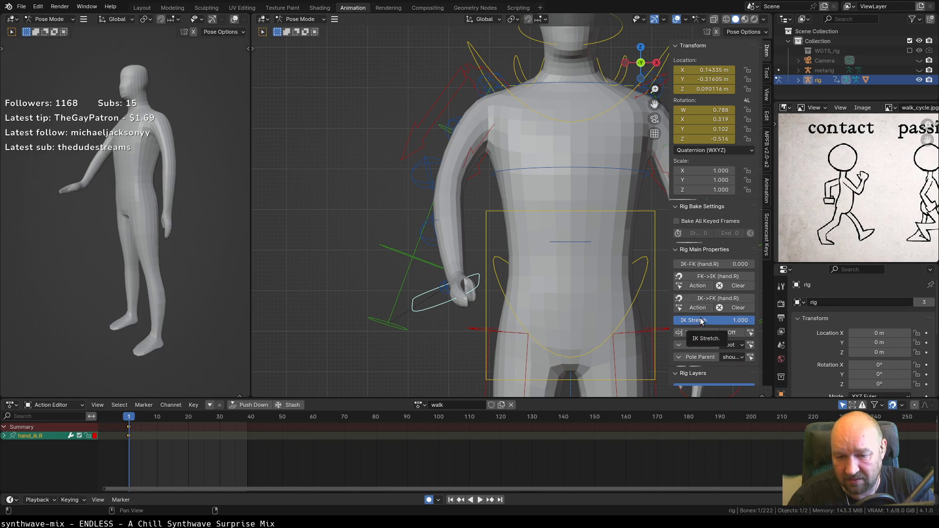
click(707, 277)
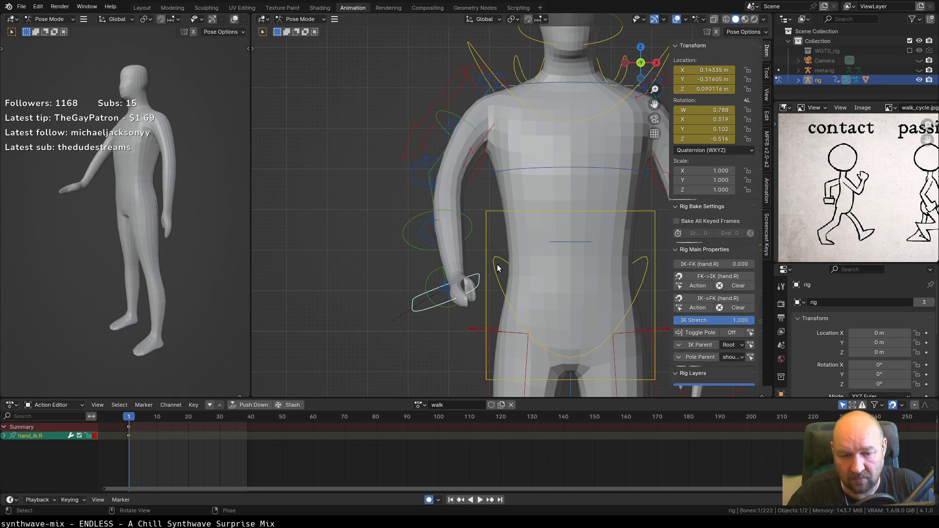
In the front view, try to rotate the right hand's FK control and move the hand's IK control.
click(445, 211)
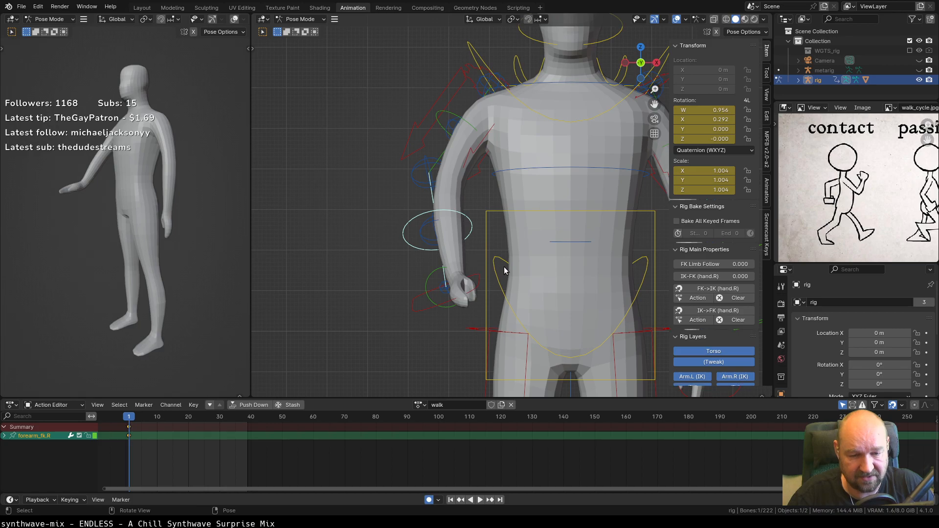
click(426, 288)
key(r)
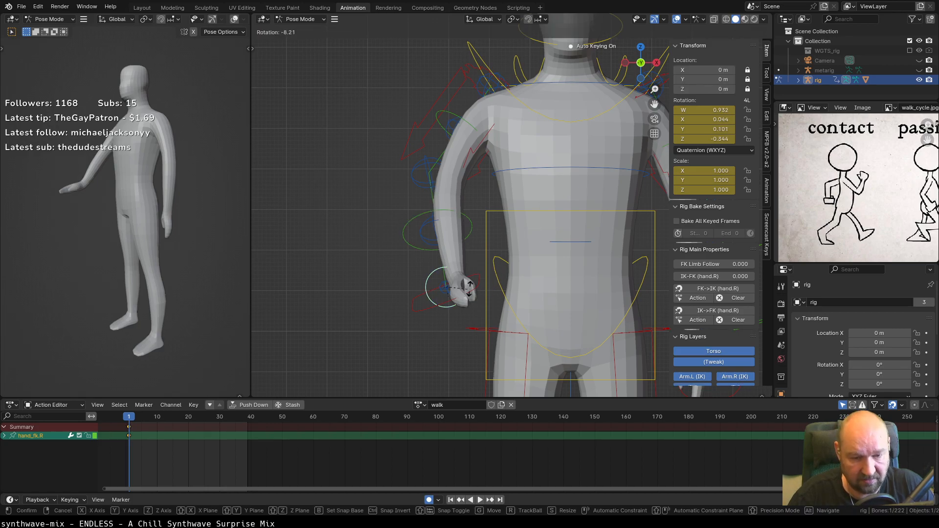
right_click(460, 286)
click(477, 275)
key(g)
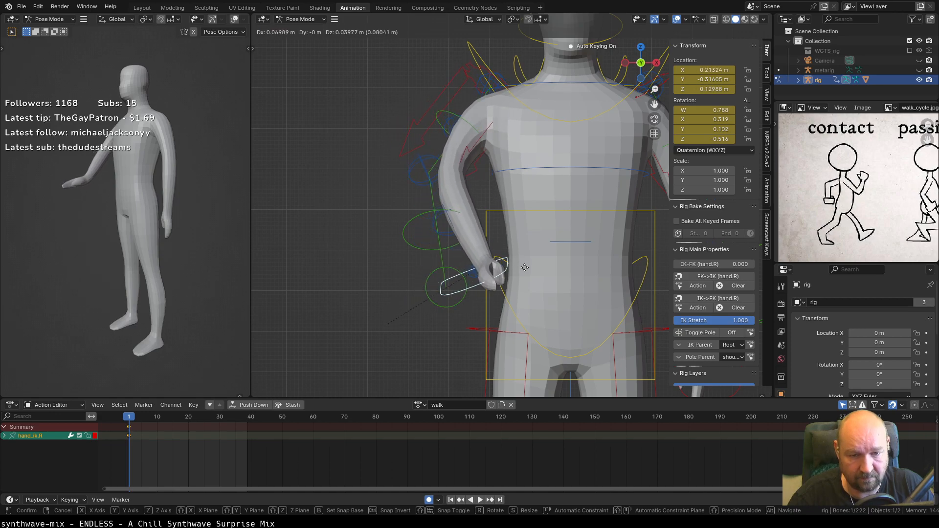
click(509, 284)
In the side view, try to rotate the FK control of the right forearm.
key(ctrl+KP_3)
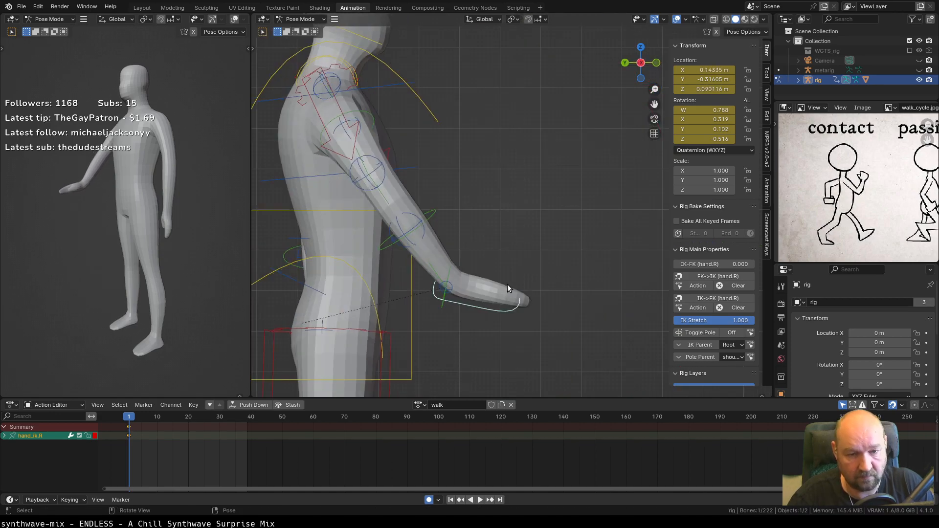
click(427, 219)
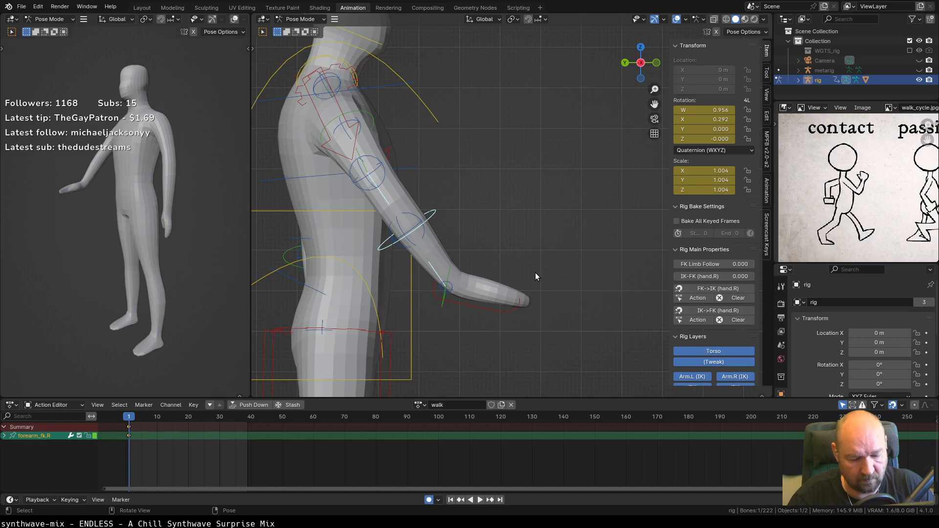
key(r)
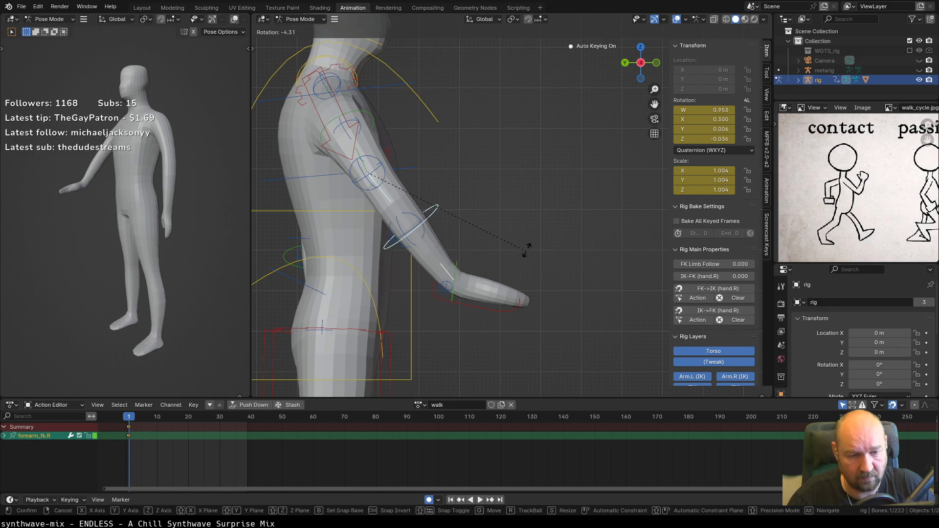
right_click(525, 253)
key(r)
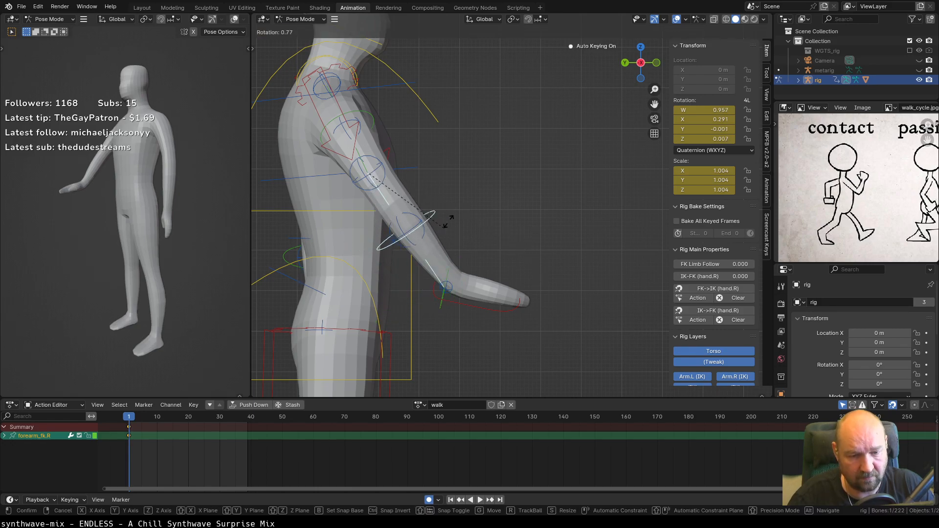
right_click(424, 254)
Try to move the blue tweak control at the right wrist.
click(447, 292)
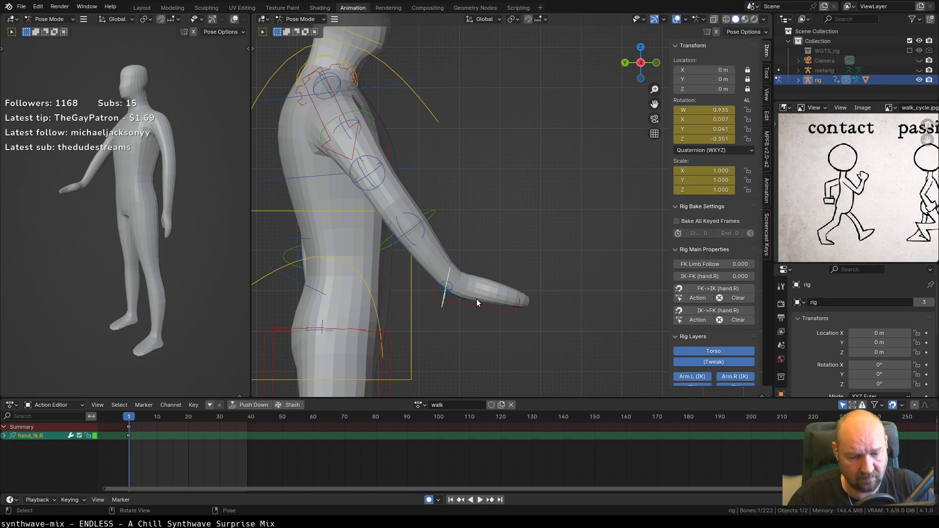
click(444, 292)
key(g)
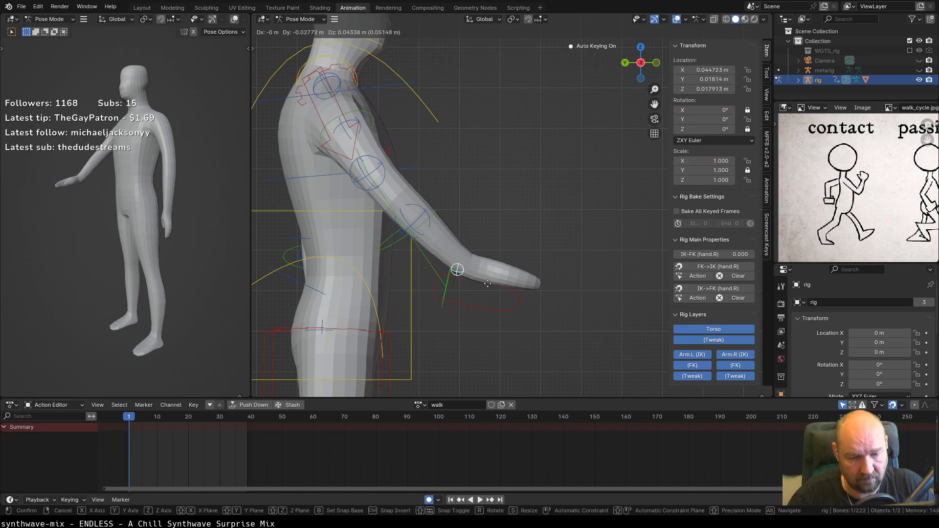
right_click(477, 280)
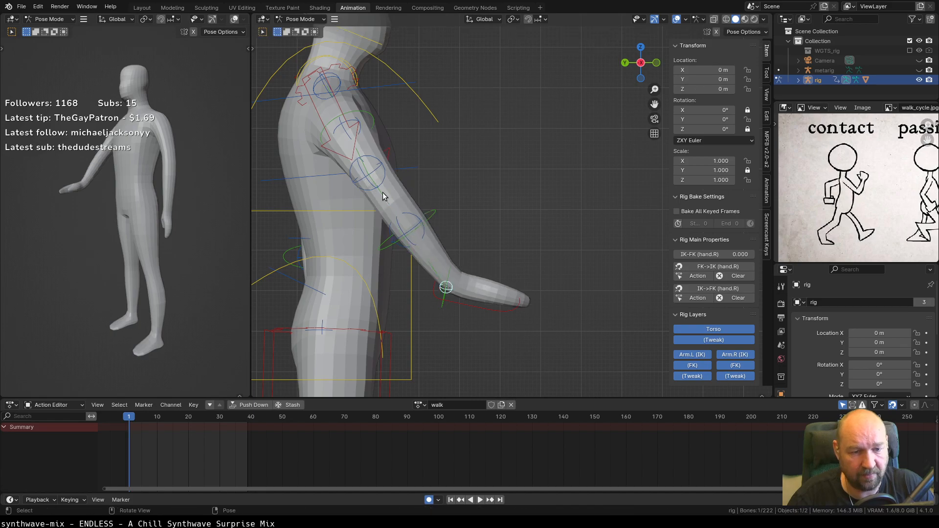
Try to move the blue tweak control at the right elbow and the green FK control of the right upper arm.
click(361, 185)
key(g)
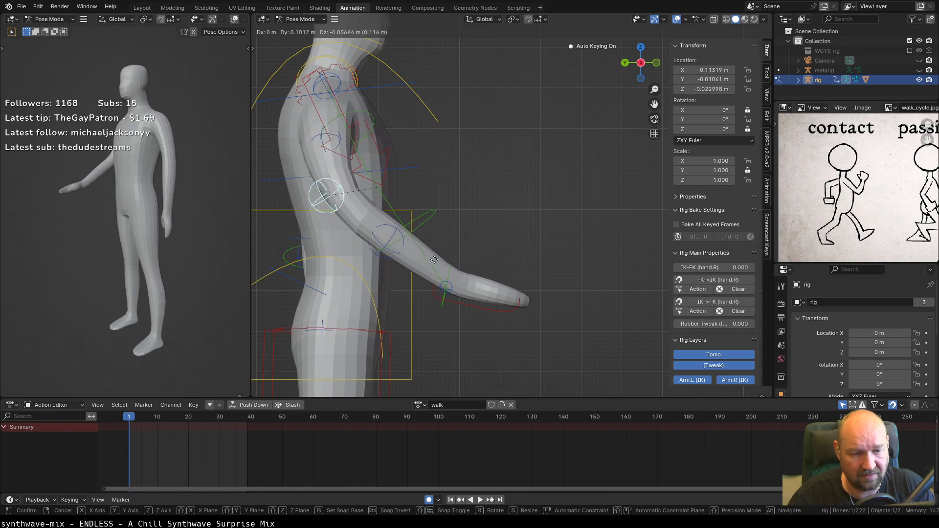
key(Escape)
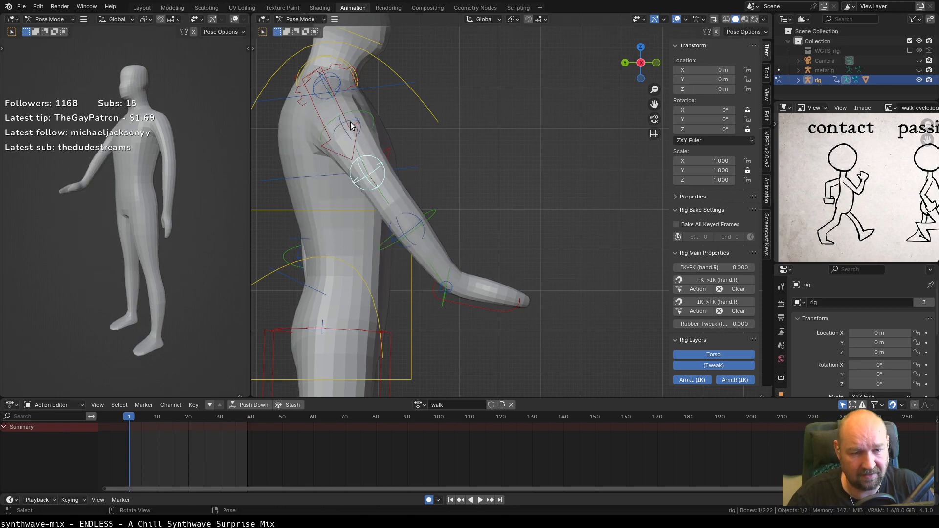
click(349, 117)
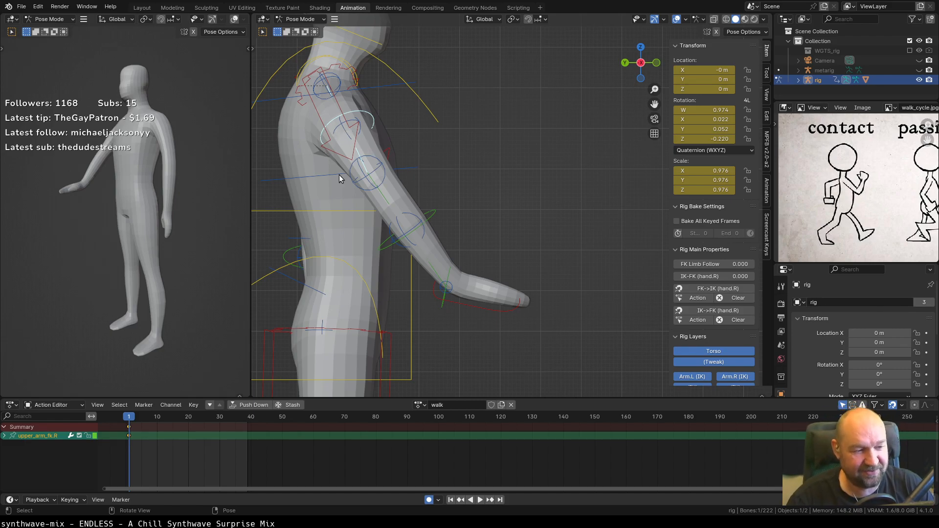
key(g)
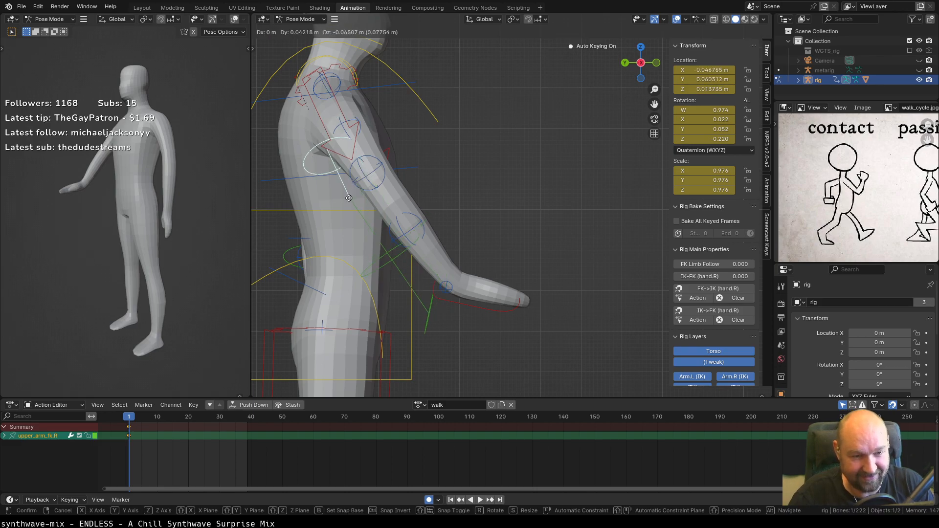
key(Escape)
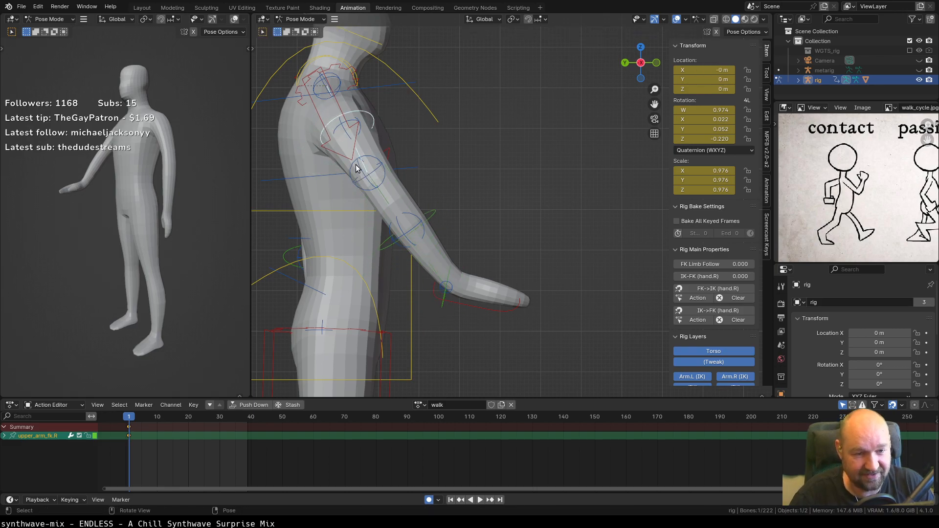
click(356, 169)
key(g)
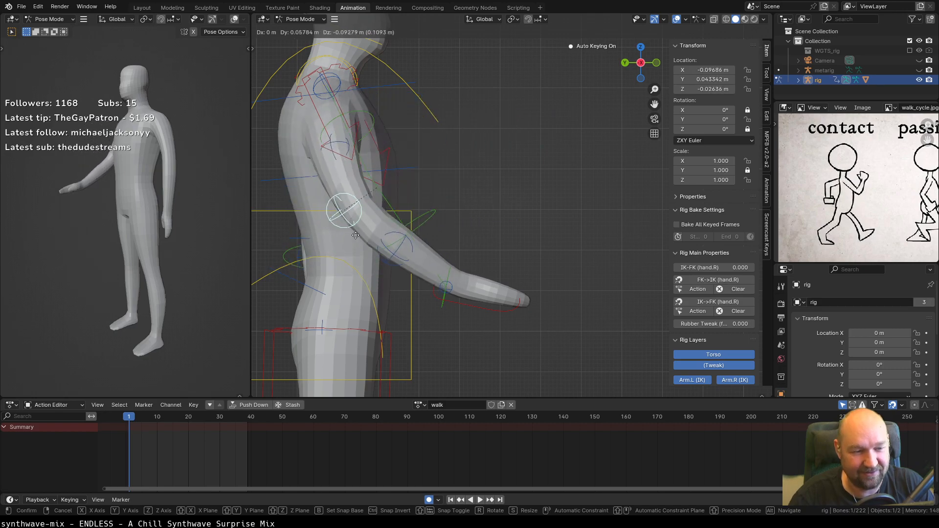
key(Escape)
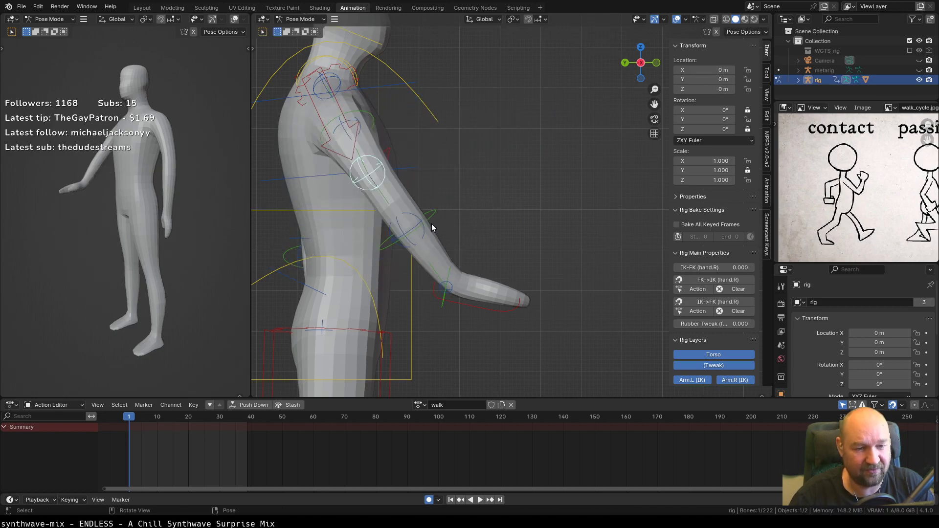
Try to move the right hand's IK control forward, away from the body, in the side view.
click(511, 311)
key(g)
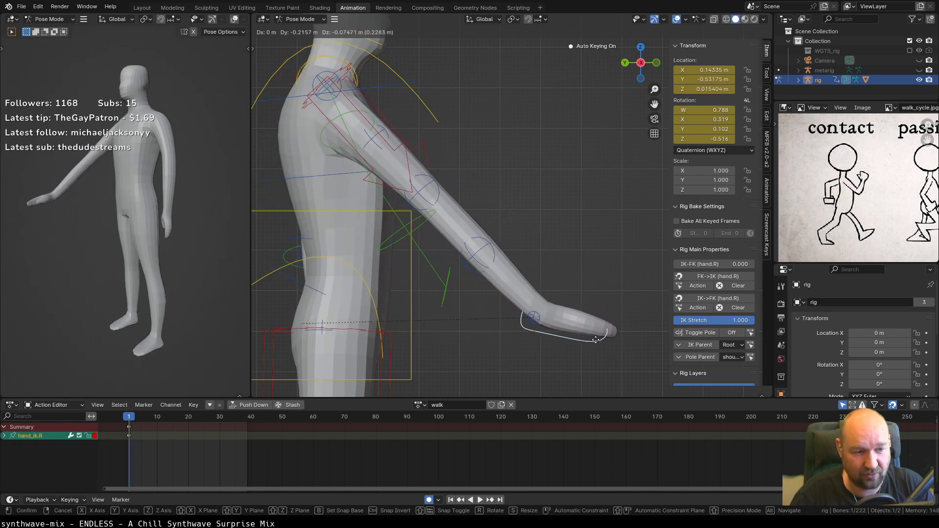
click(506, 286)
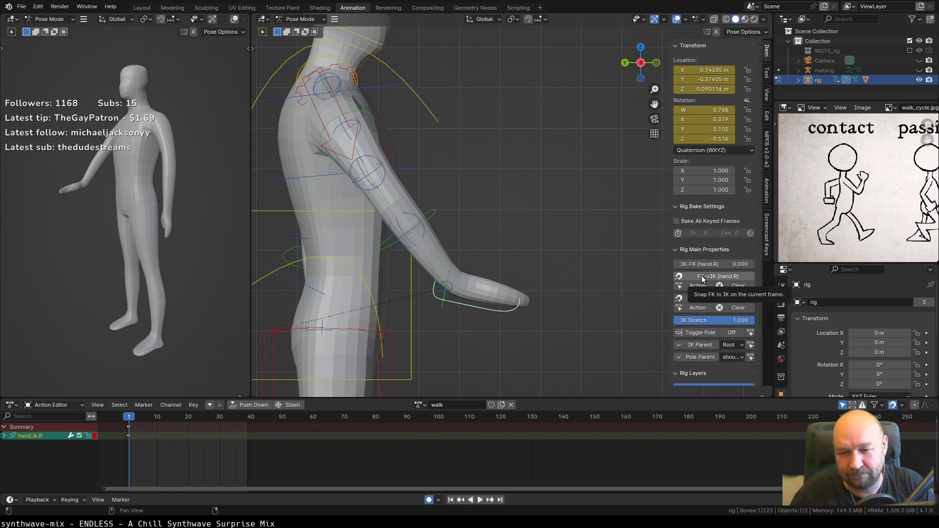
Set IK-FK (hand.R) to 1.000 and test the switch by trying to move the right hand's IK control.
scroll(715, 257, down, 3)
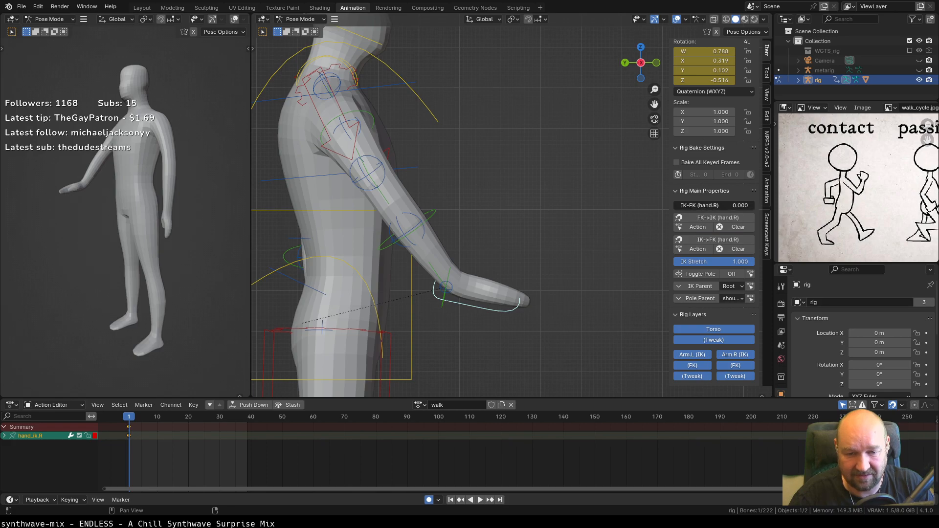
drag(698, 206, 755, 206)
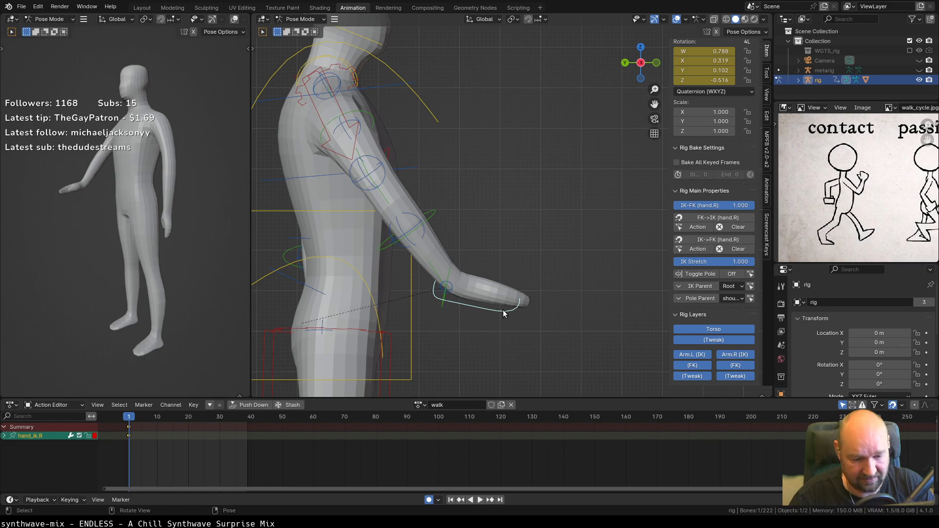
key(g)
right_click(489, 296)
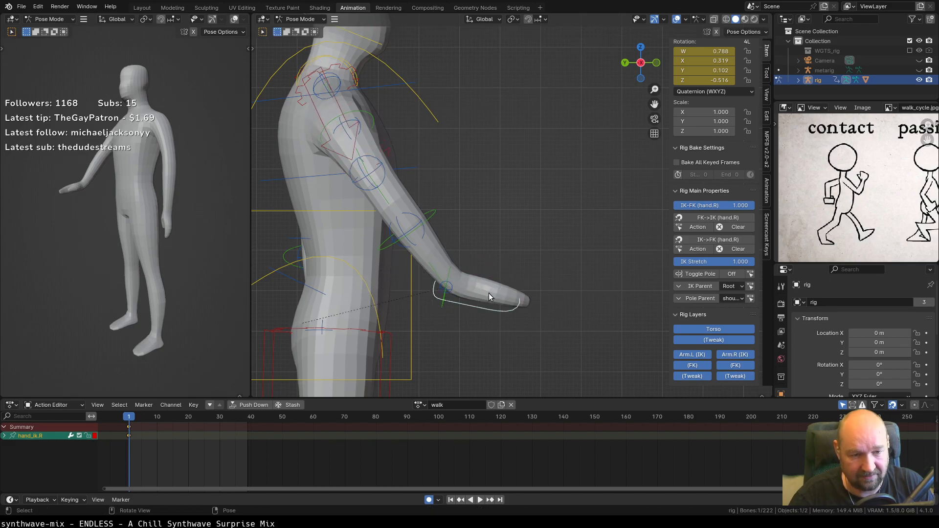
Try to rotate the right forearm's FK control upward with the arm switched to FK.
click(432, 220)
key(r)
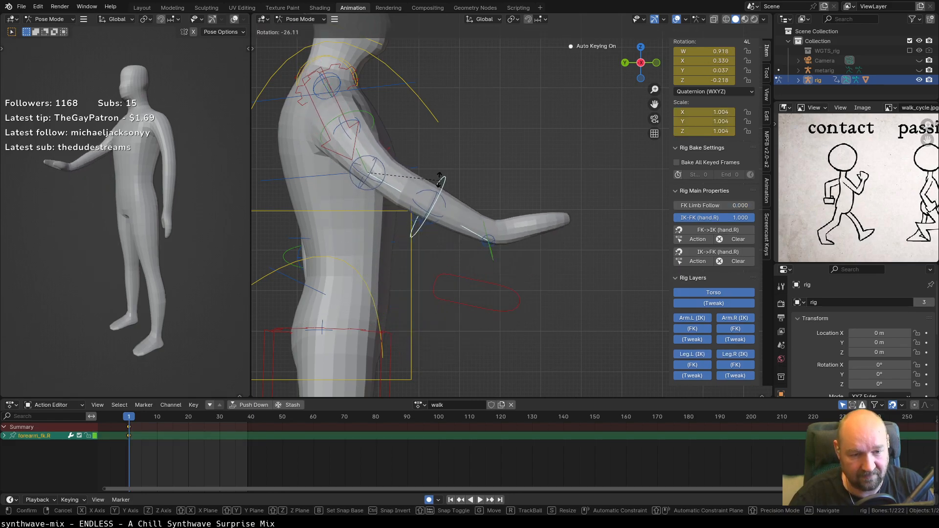
click(403, 195)
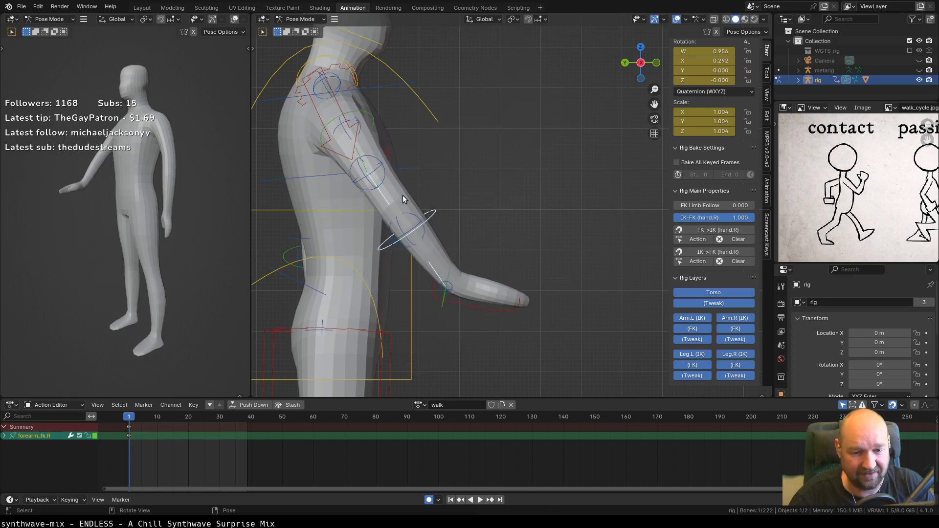
Try to move the right upper arm's IK control with the arm switched to FK.
click(362, 117)
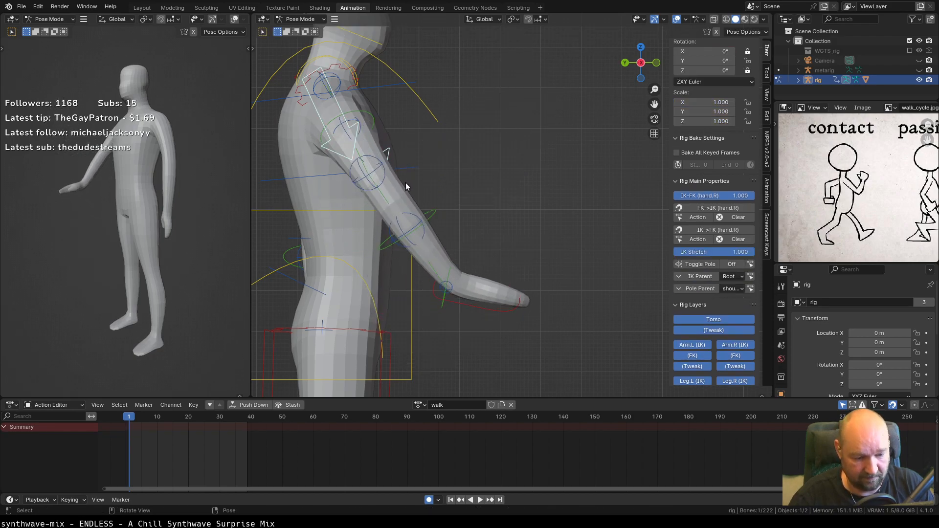
key(r)
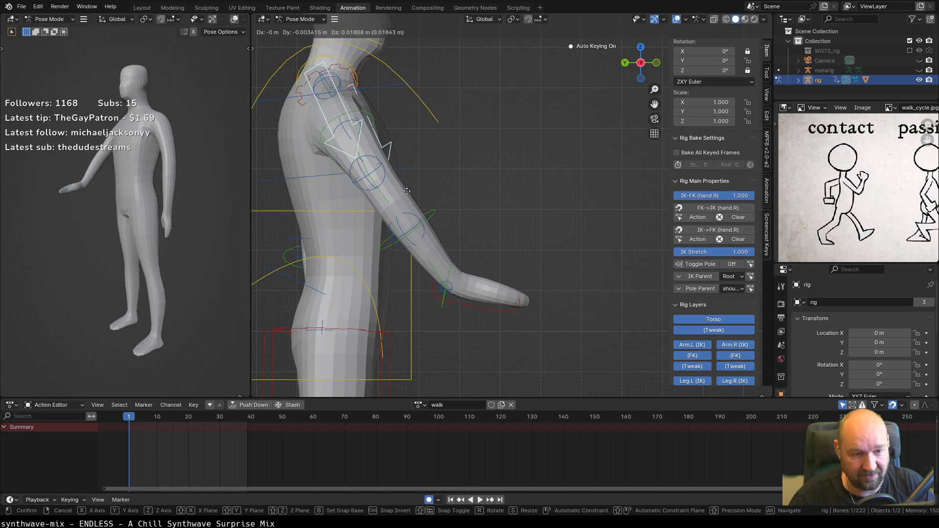
key(Escape)
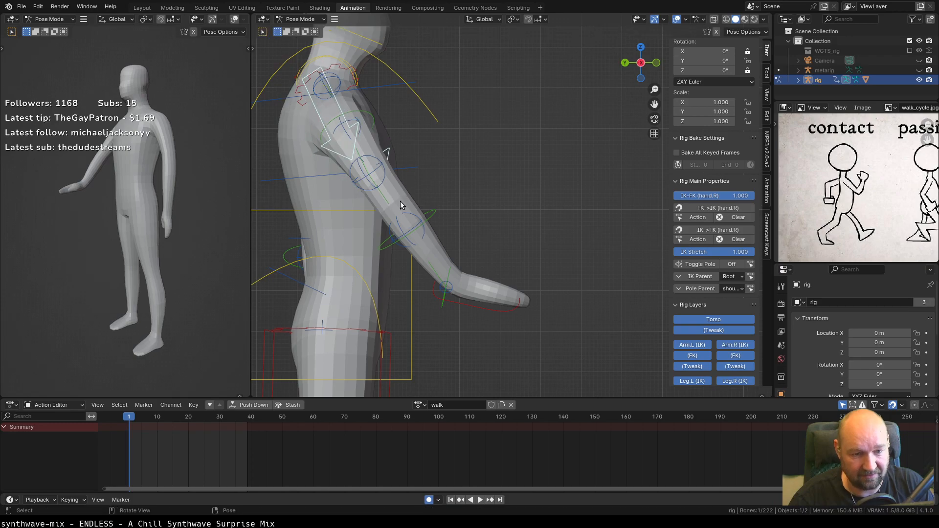
Clear the rotation of the right hand's IK control and of the right forearm's FK control.
click(497, 309)
key(i)
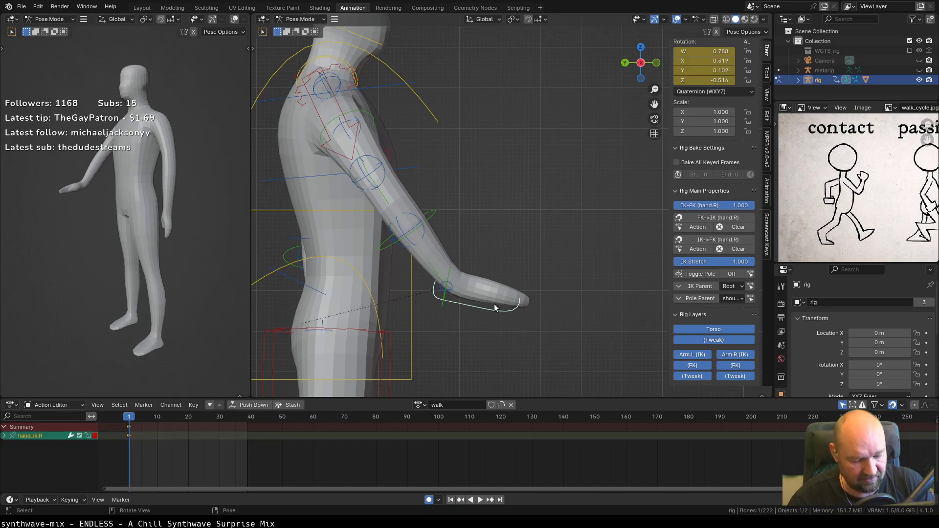
key(alt+r)
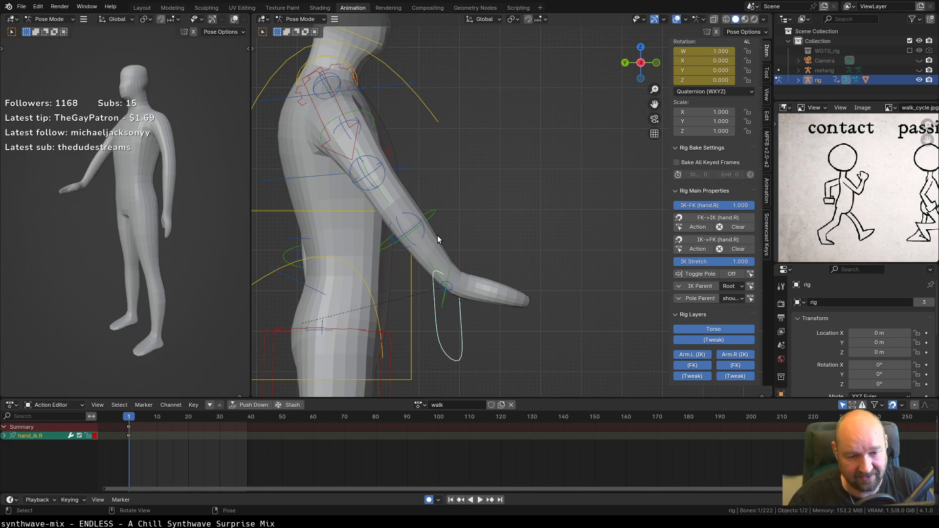
click(431, 217)
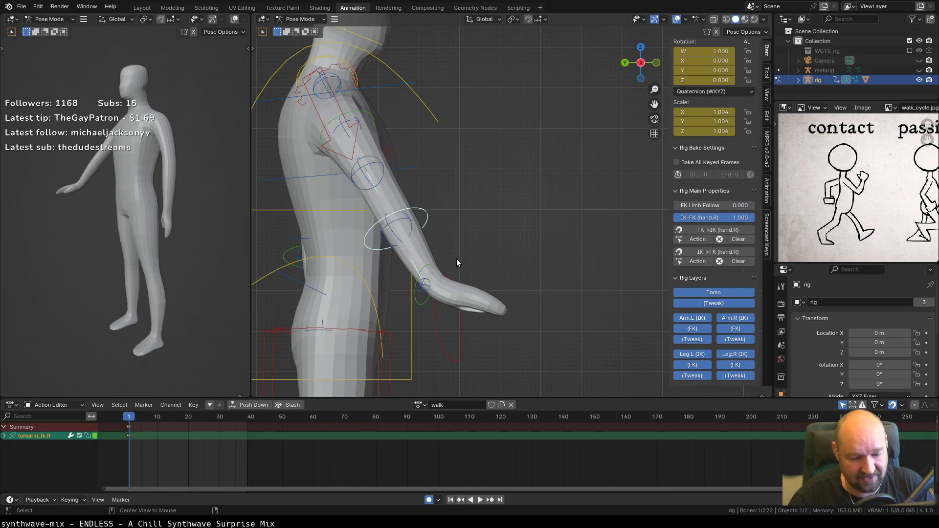
scroll(458, 258, down, 5)
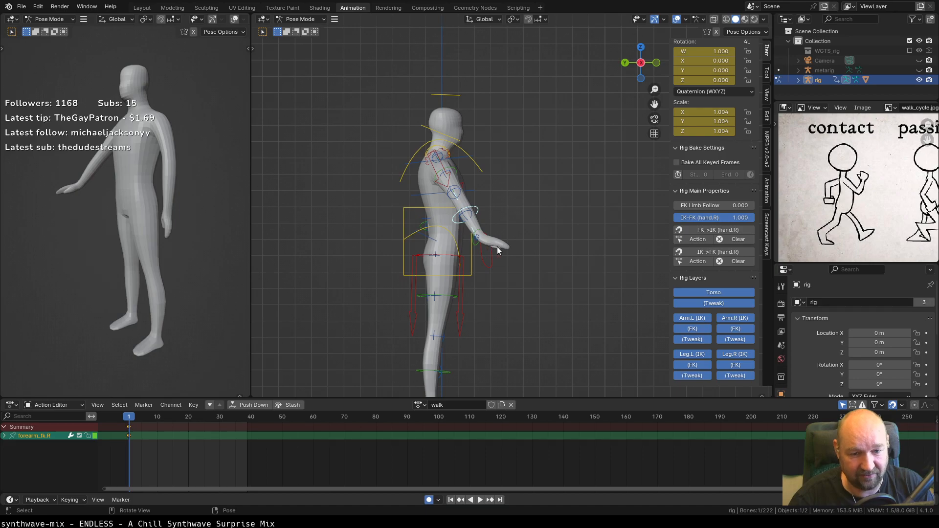
Select all of the rig's pose controls and look through the side viewport's available modes and editor types.
key(a)
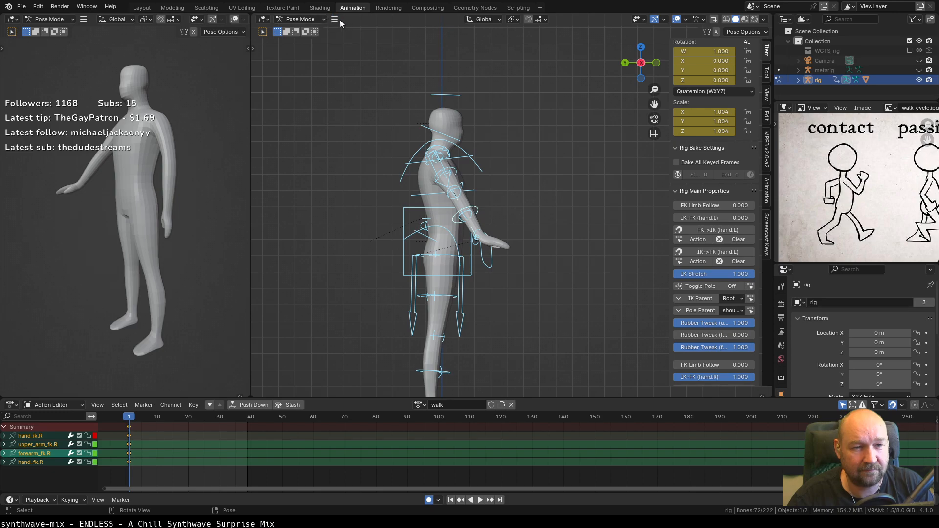
click(313, 16)
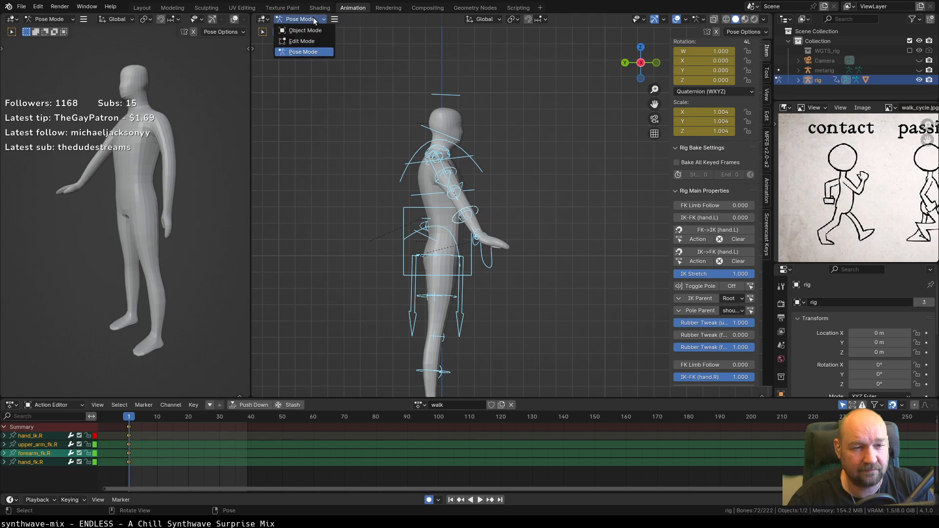
click(264, 19)
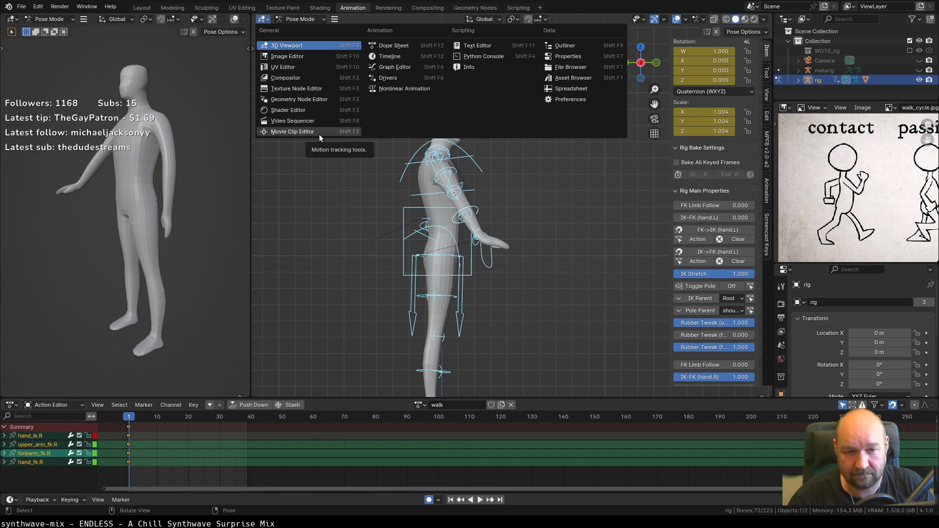
Put the rig in Pose Mode in the Layout workspace to compare its viewport header, and return to the Animation workspace.
click(142, 7)
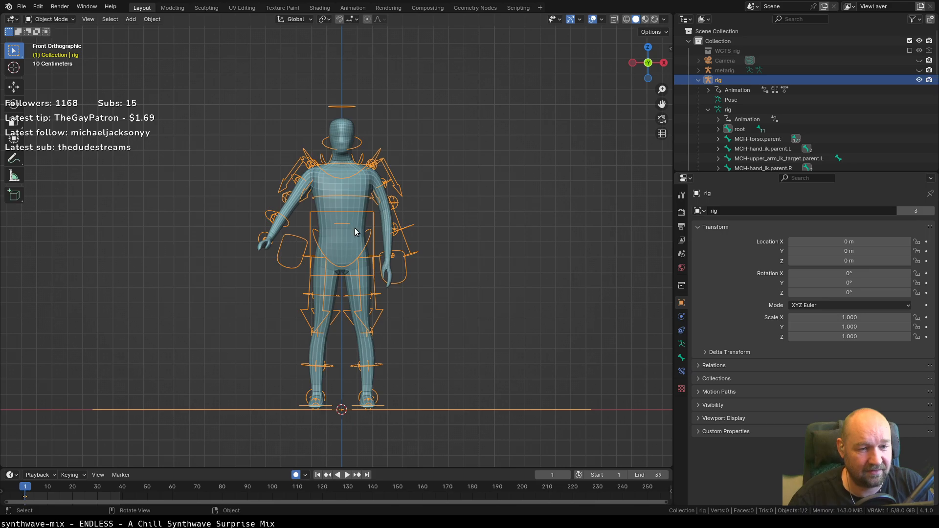
key(ctrl+Tab)
click(352, 290)
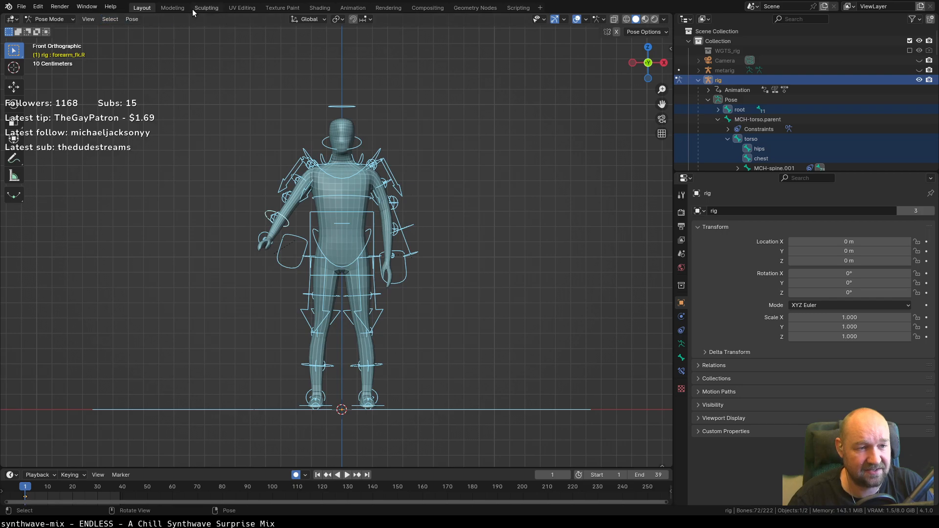
click(352, 8)
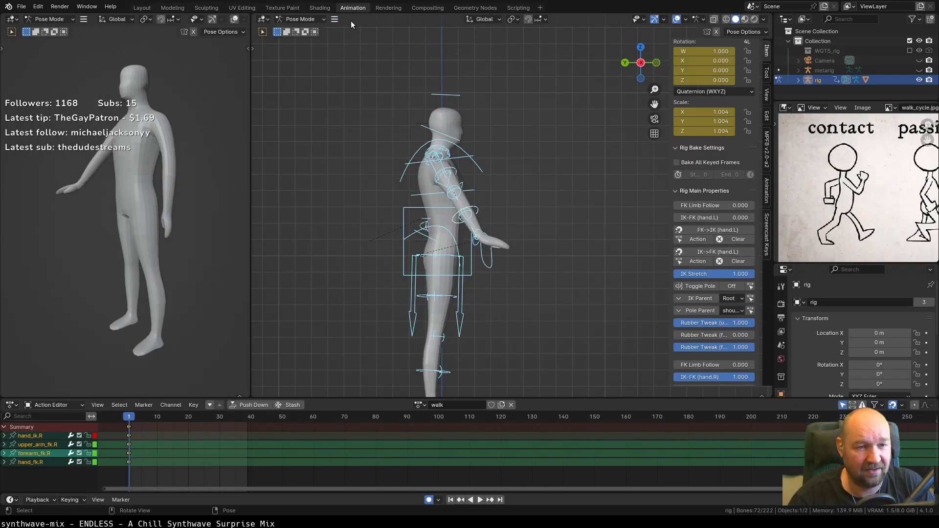
Show and hide the side viewport's toolbar, and look through its view options for a header menu setting.
click(335, 19)
mouse_move(357, 30)
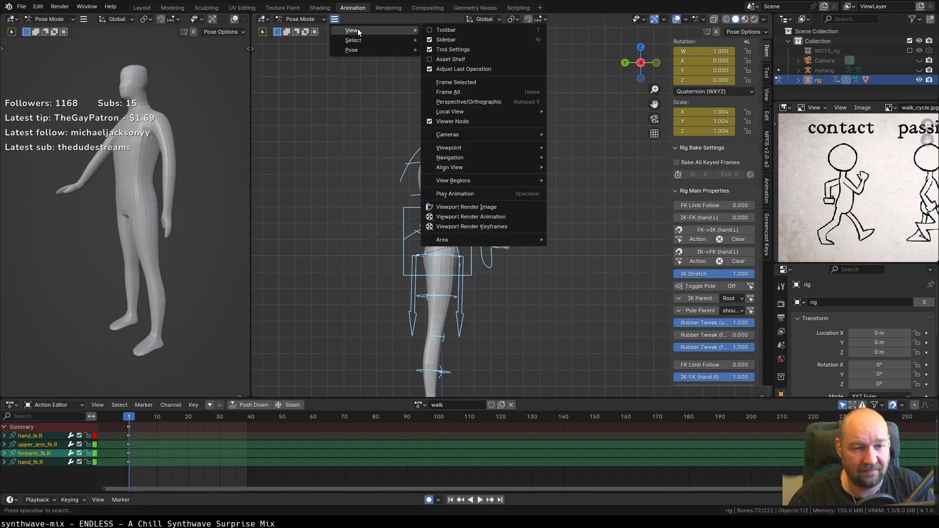
click(454, 30)
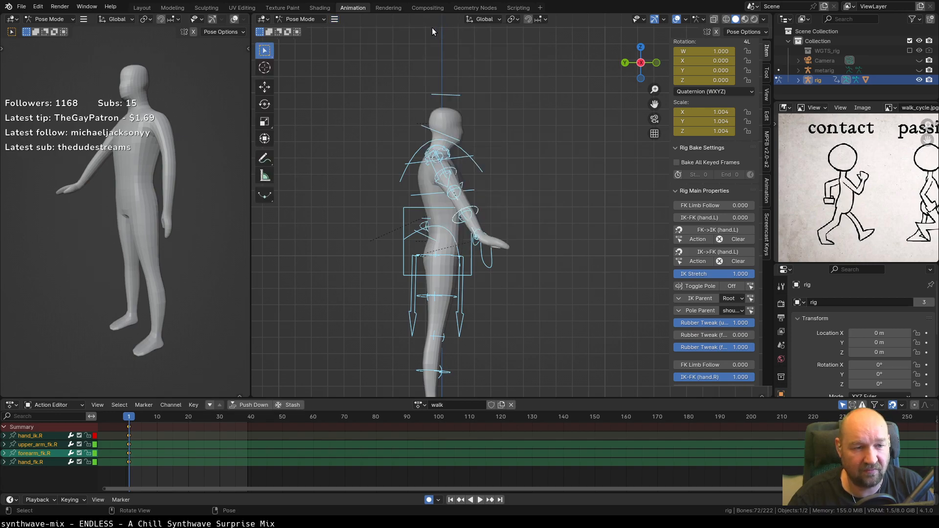
key(t)
click(335, 19)
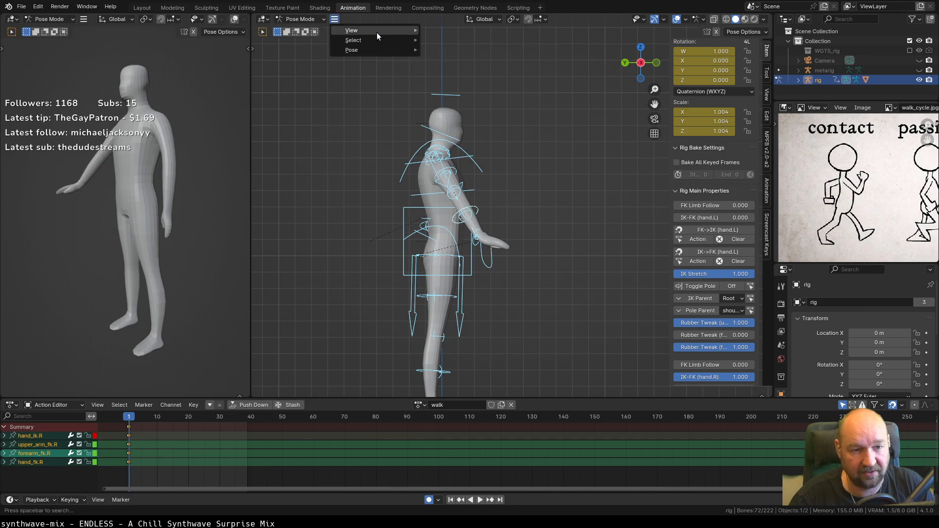
mouse_move(377, 31)
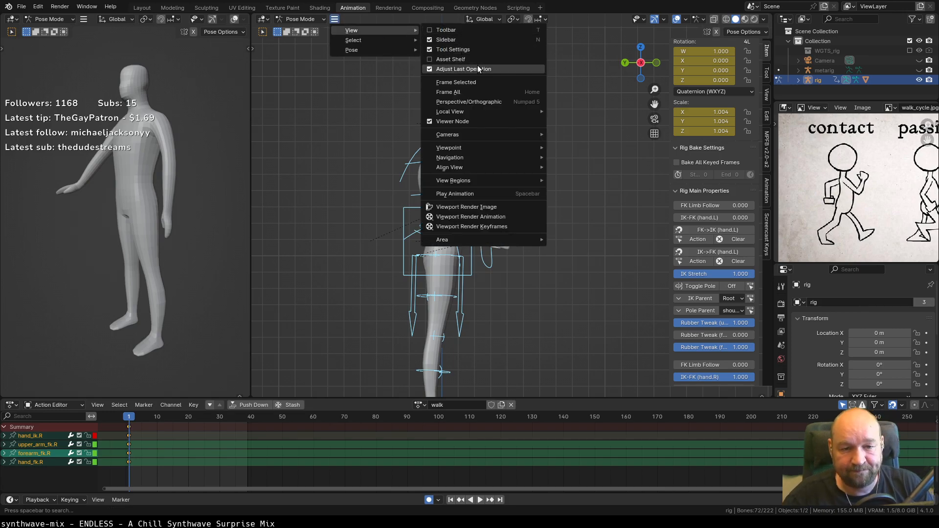
mouse_move(501, 175)
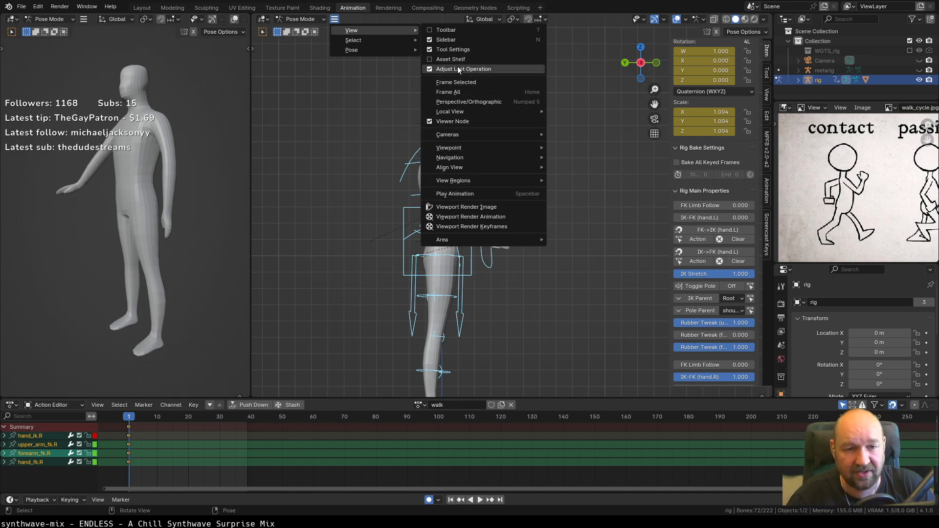
mouse_move(367, 49)
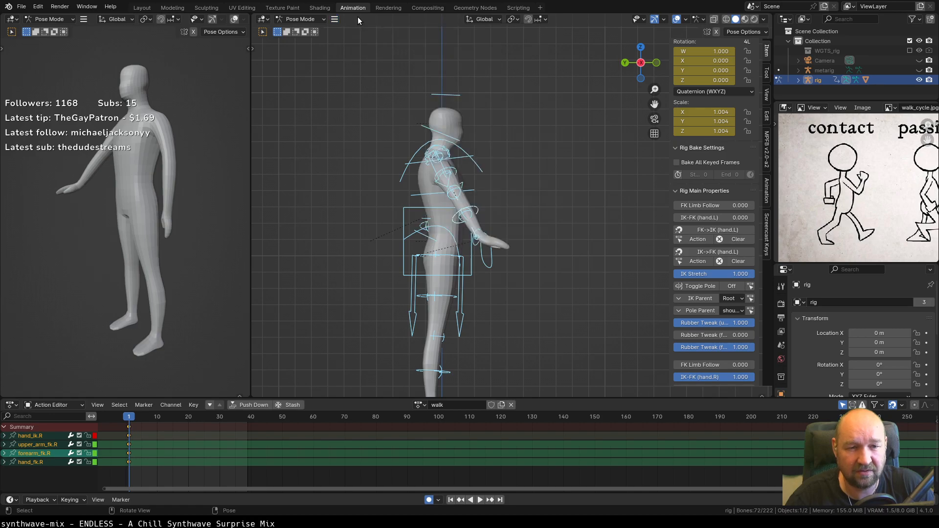
Widen the side viewport and check the Layout workspace's view options for the header setting before returning to the Animation workspace.
drag(252, 72, 208, 69)
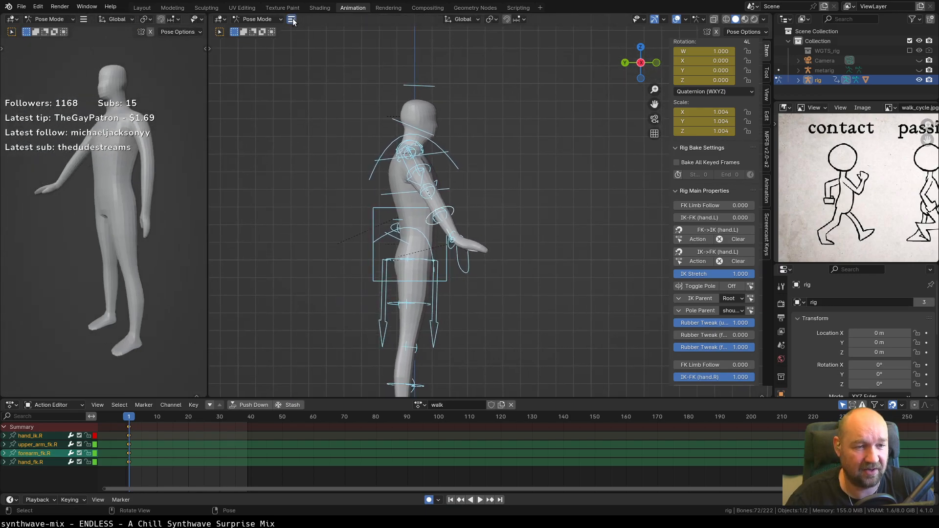
click(142, 8)
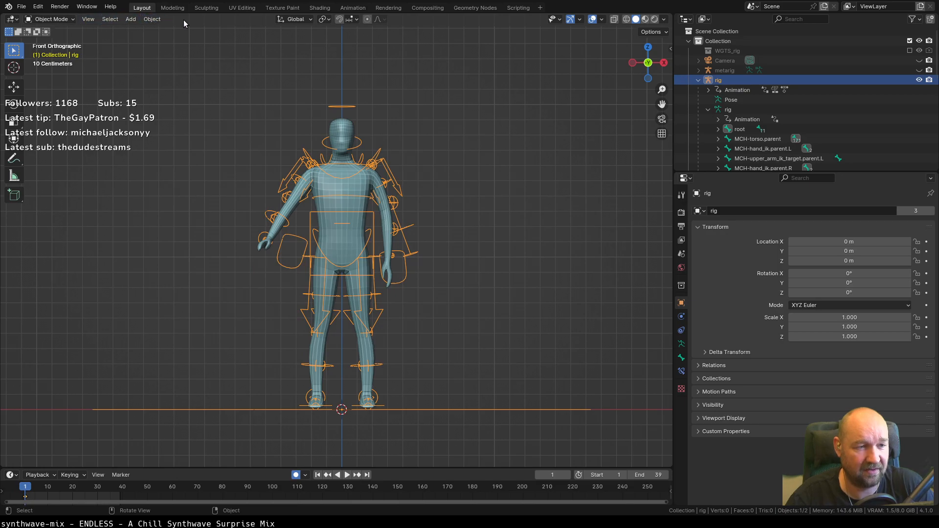
click(88, 19)
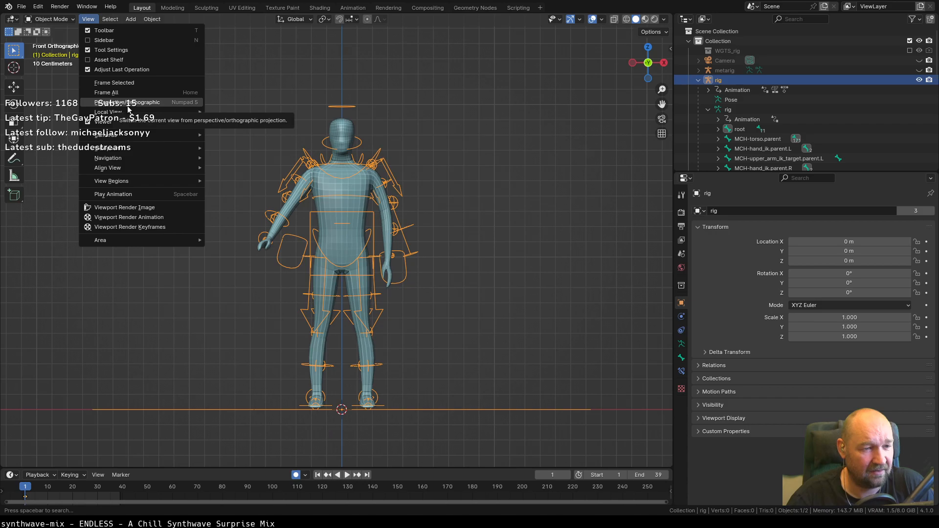
mouse_move(128, 112)
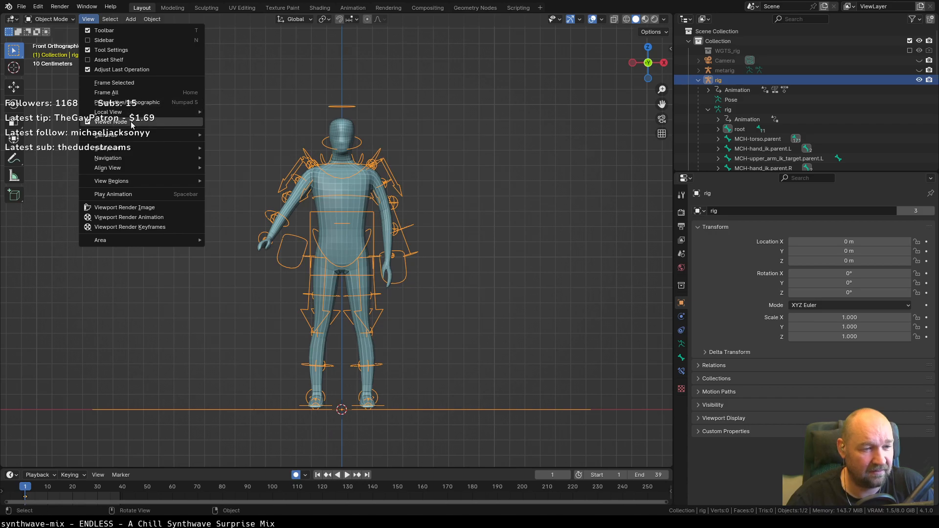
mouse_move(125, 169)
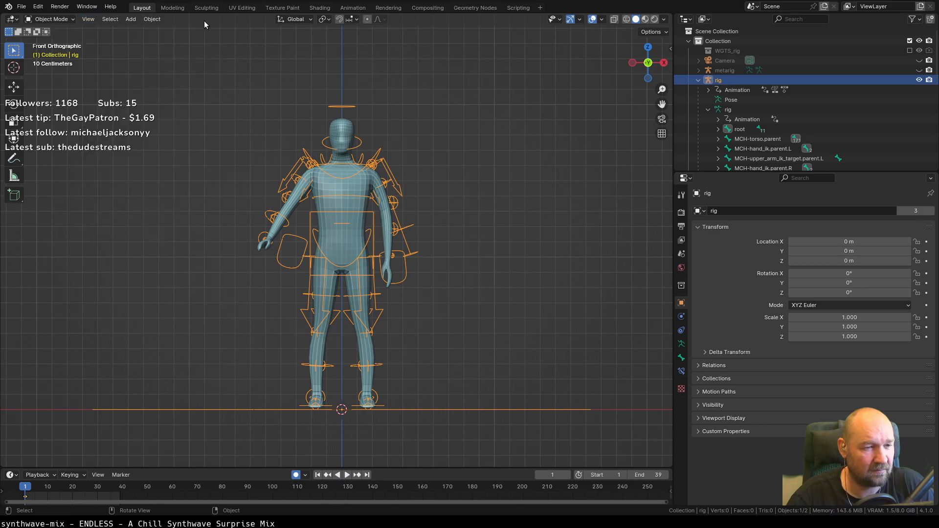
click(356, 8)
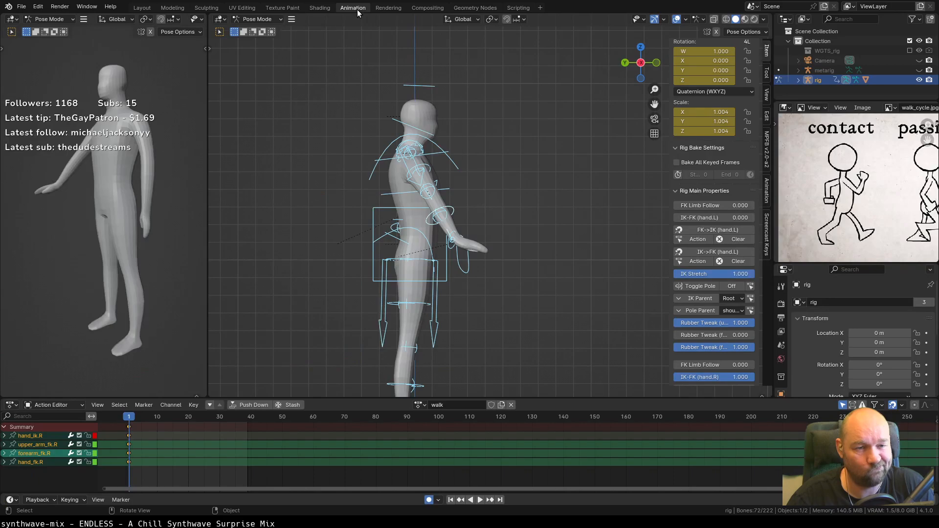
Enable Show Menus for the side viewport's header.
right_click(292, 21)
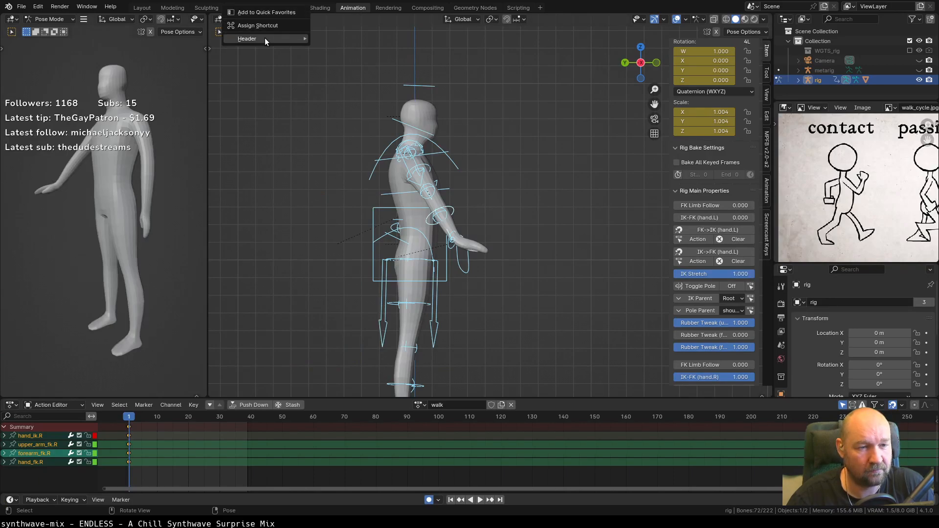
mouse_move(267, 39)
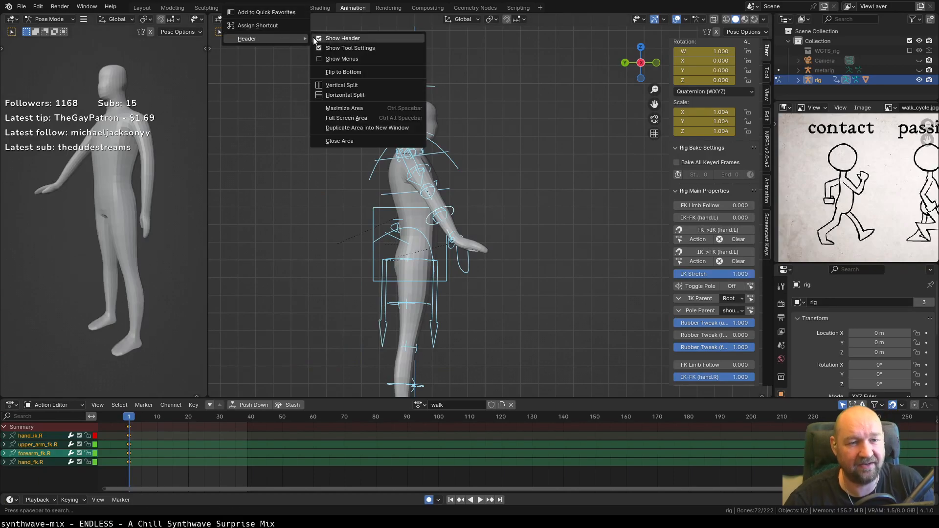
click(343, 59)
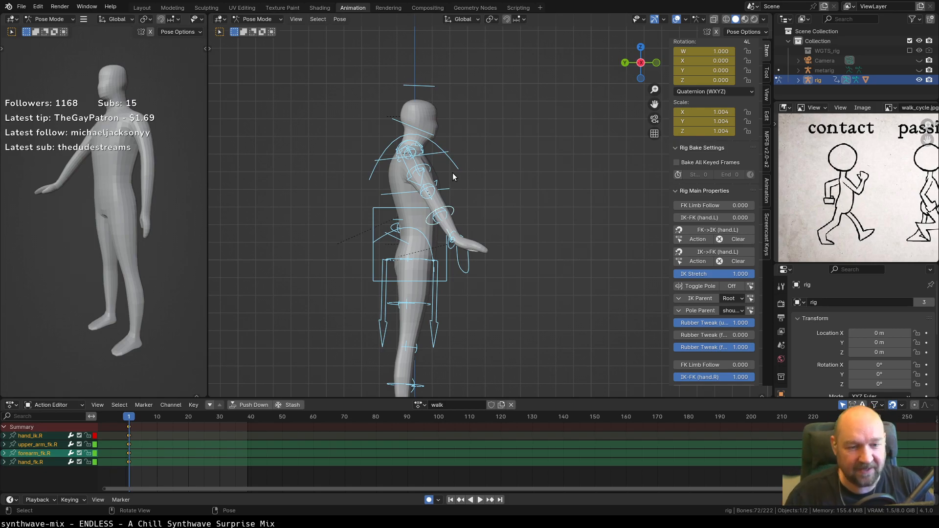
Clear all transforms of the selected rig controls to restore the rest pose.
scroll(491, 215, up, 3)
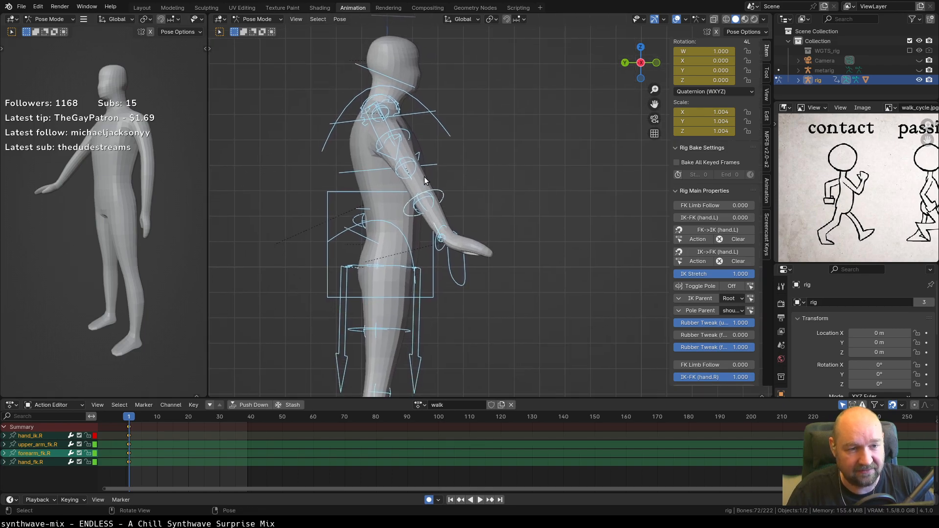
click(340, 19)
mouse_move(368, 32)
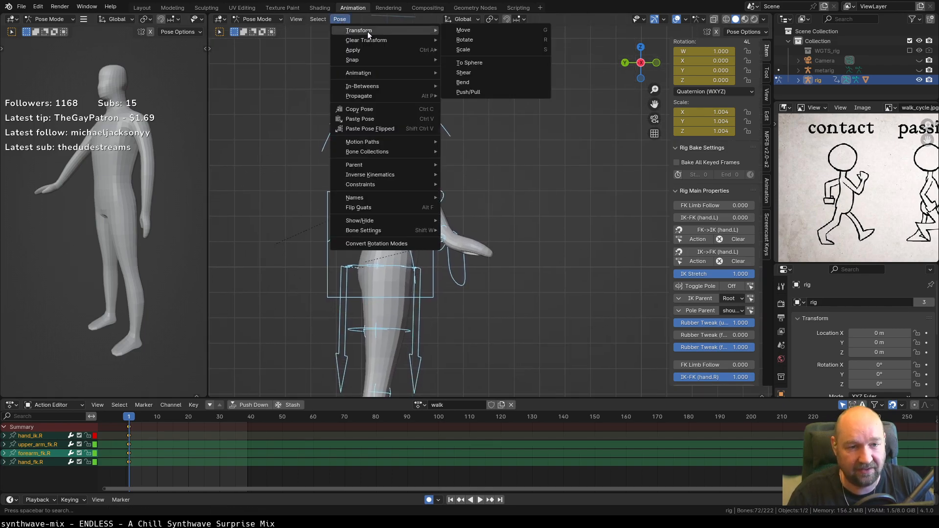
mouse_move(409, 41)
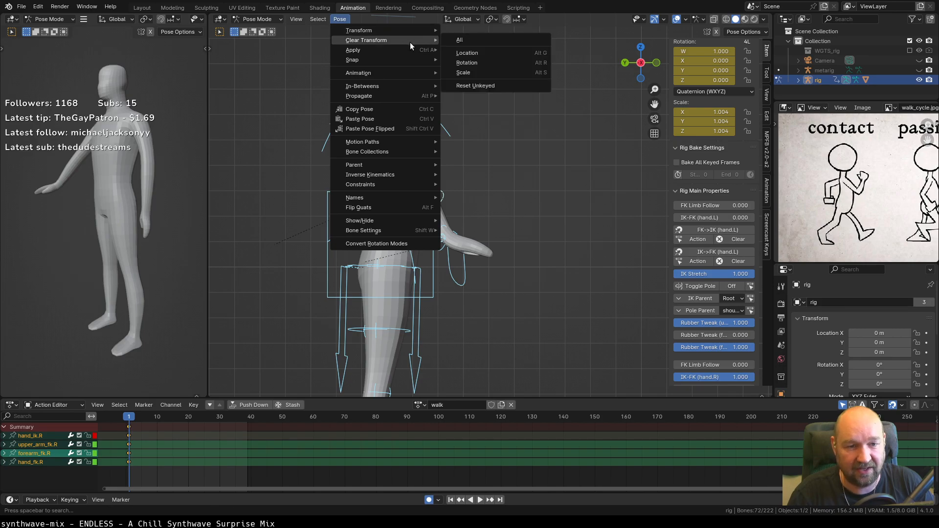
click(475, 39)
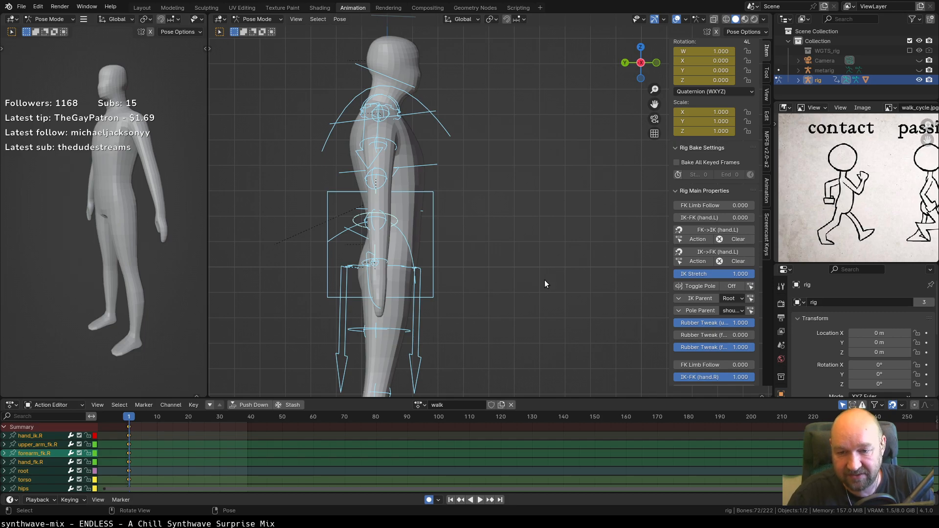
Deselect all the rig controls and select only the right hand's IK control.
scroll(456, 281, down, 2)
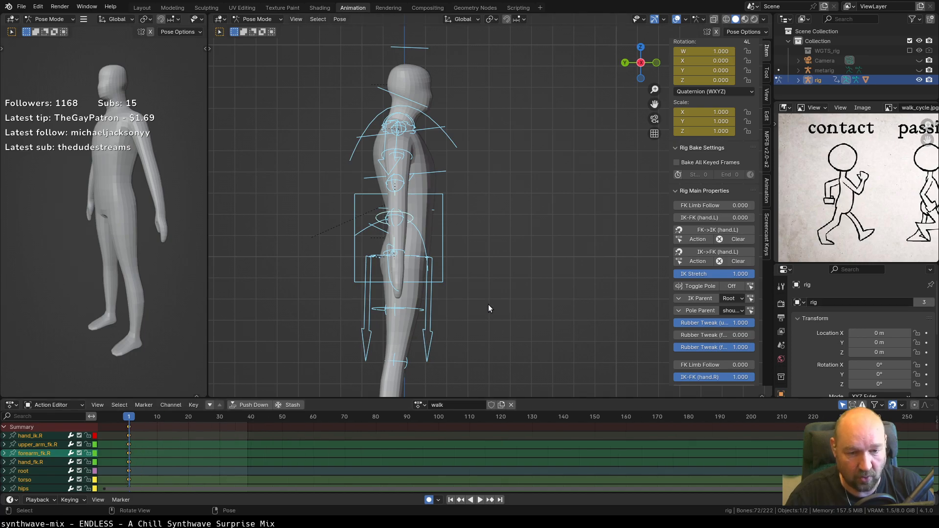
scroll(507, 290, down, 2)
click(507, 289)
scroll(488, 256, up, 2)
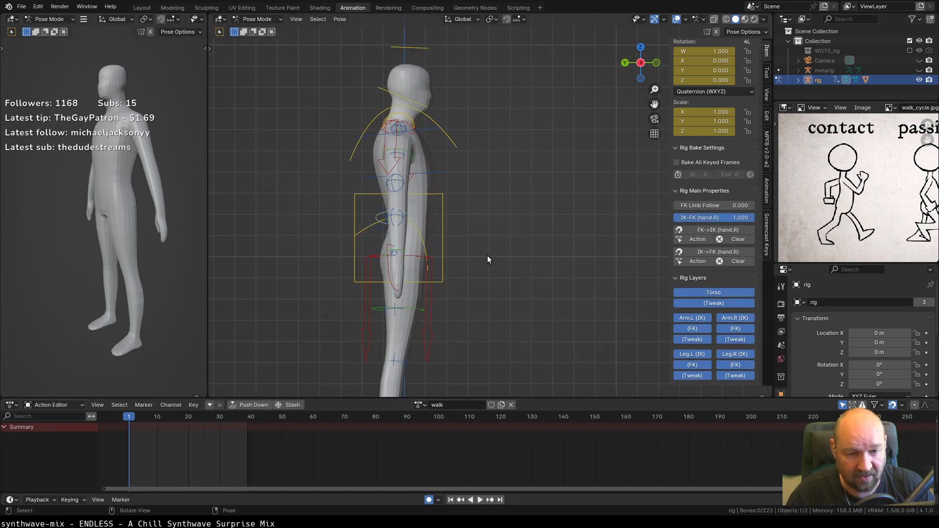
click(390, 283)
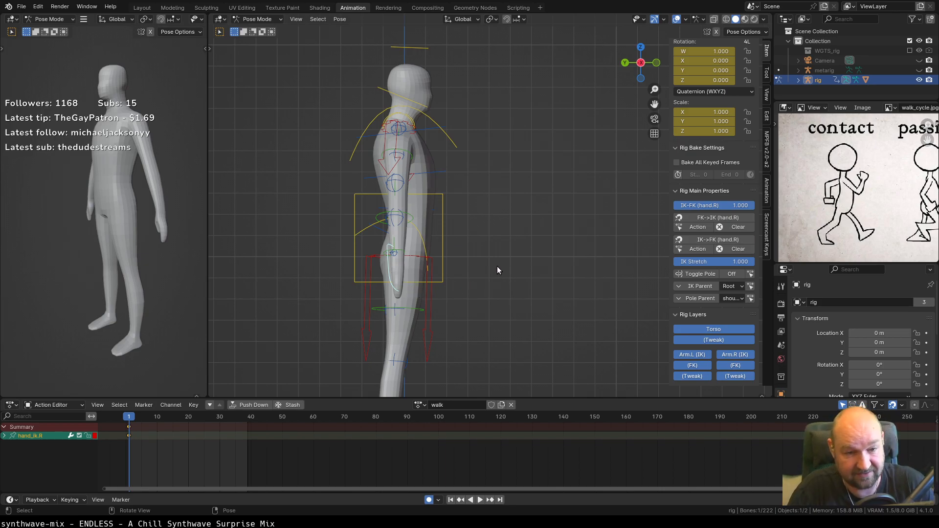
key(g)
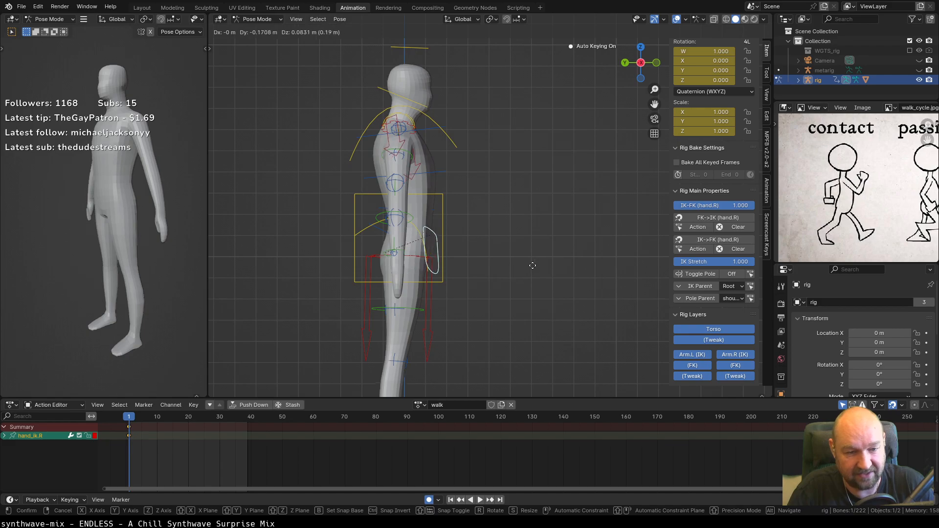
right_click(532, 267)
click(407, 214)
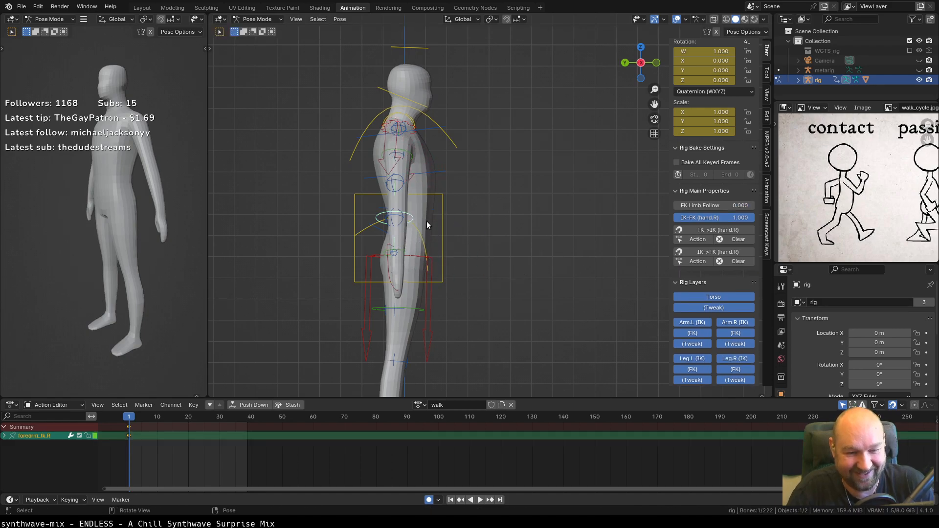
key(r)
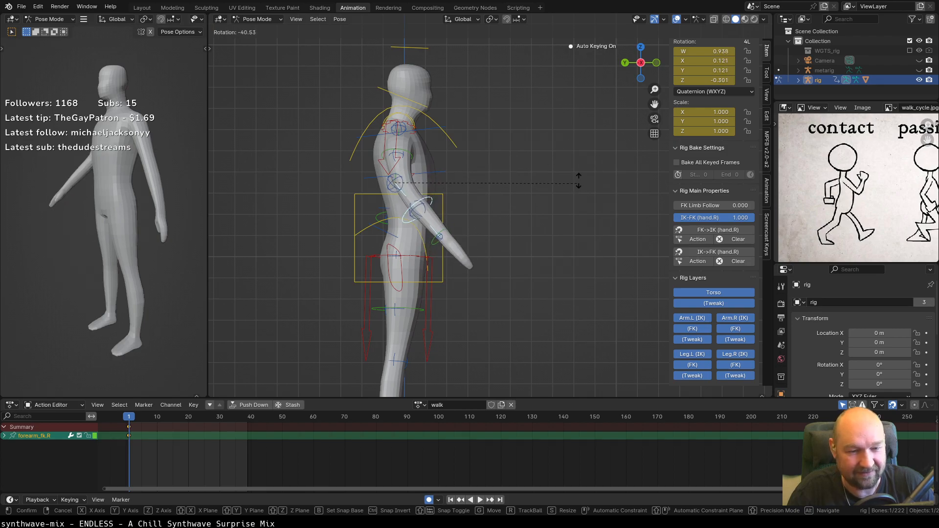
key(Escape)
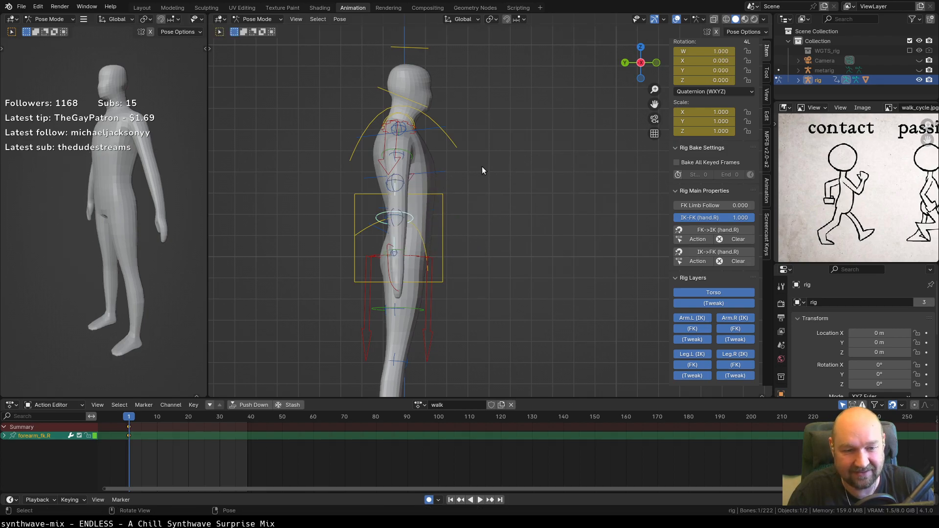
Rotate the right upper arm's FK control backward and the right forearm's FK control about 50° forward in the side view.
click(403, 156)
key(g)
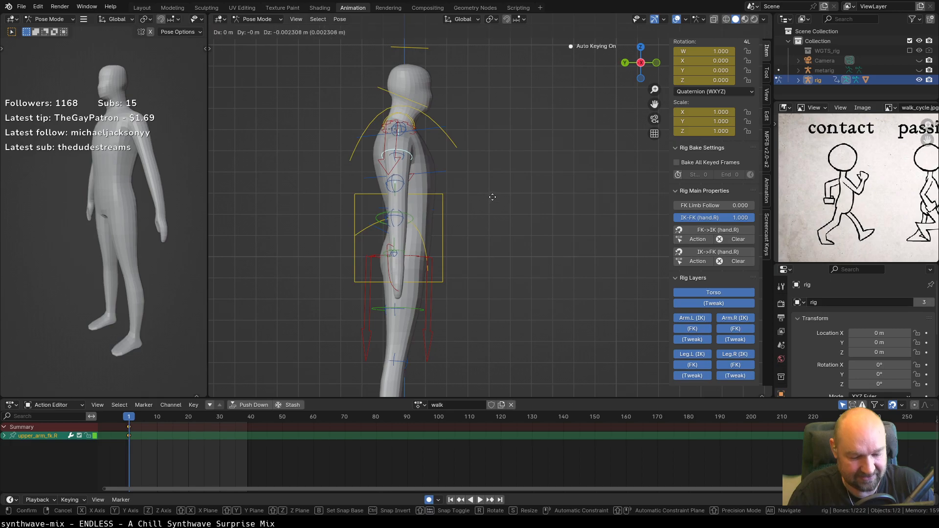
key(r)
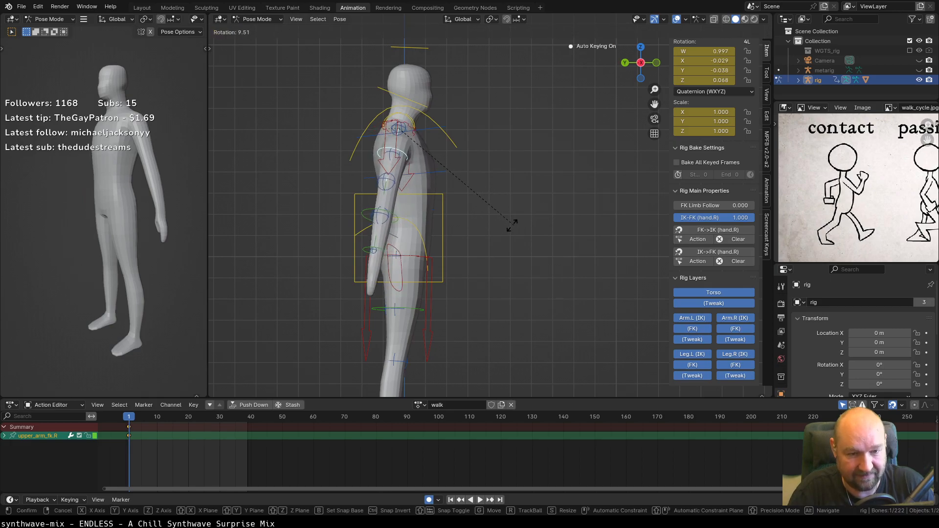
click(487, 220)
click(385, 215)
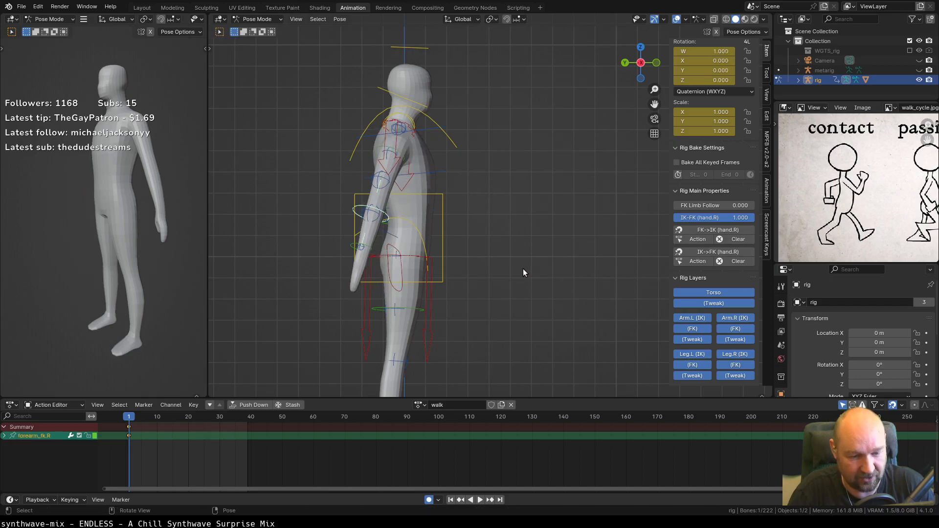
key(r)
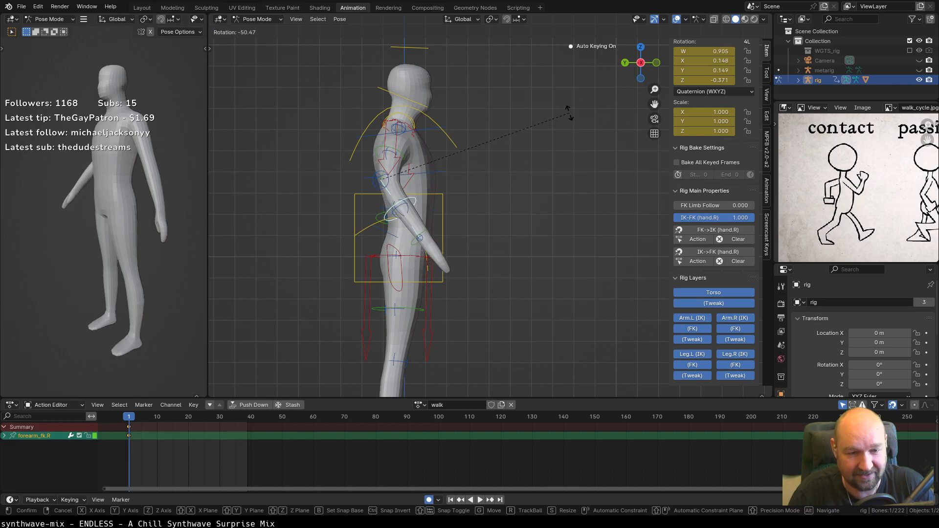
click(569, 113)
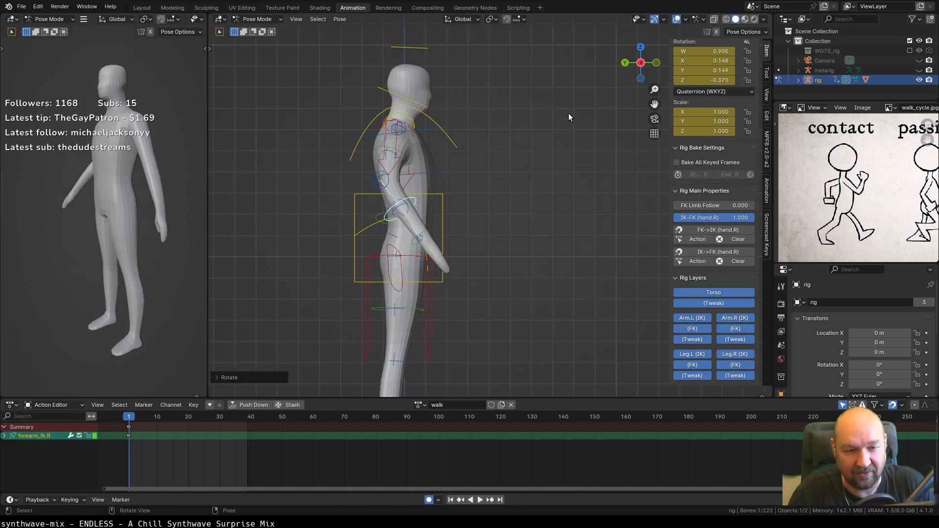
Swing the right upper arm's FK control forward past the torso and lower the right forearm's FK control.
click(411, 159)
key(r)
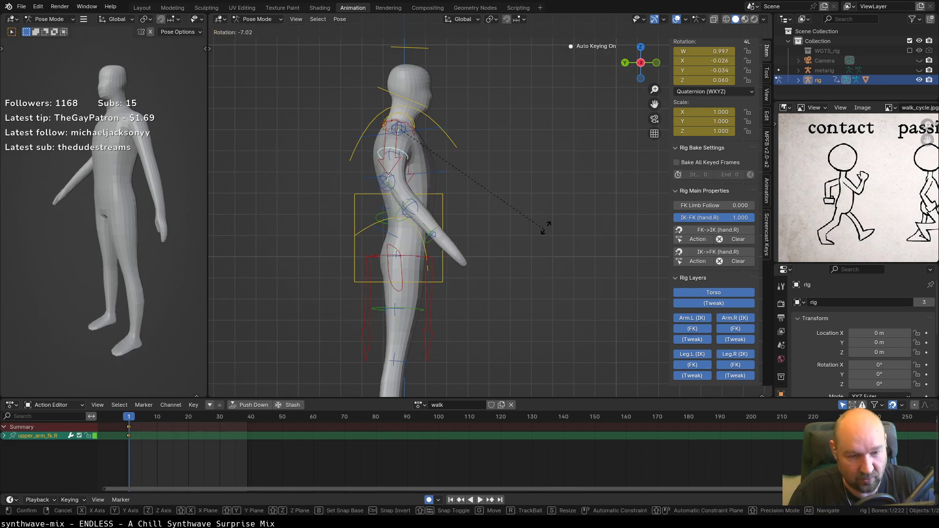
click(577, 179)
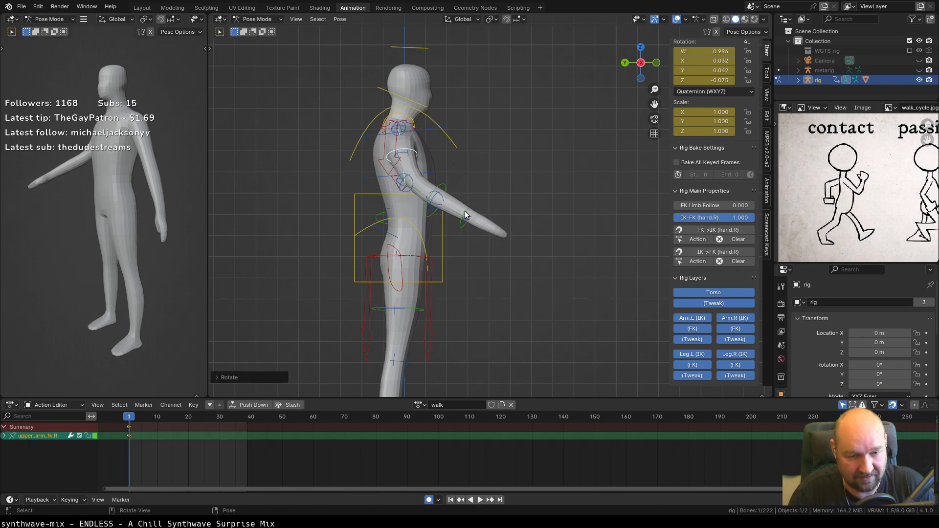
click(439, 192)
key(r)
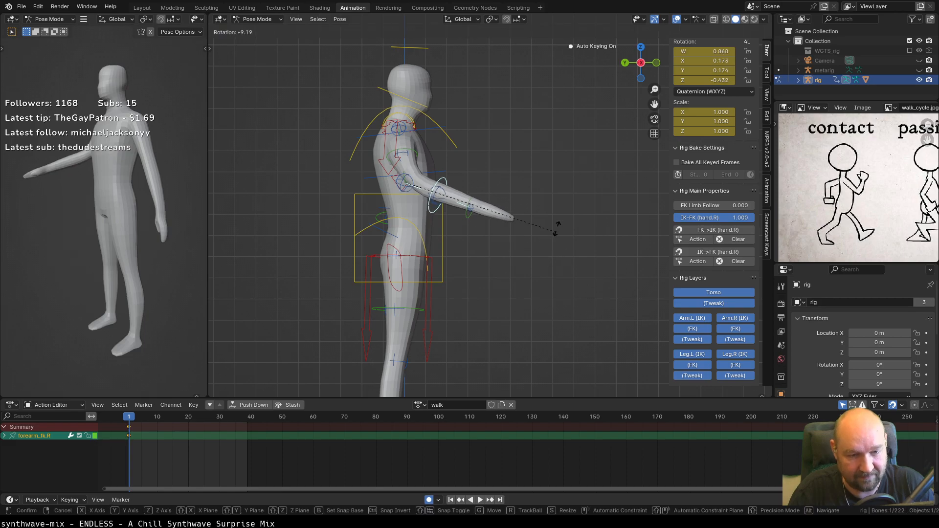
click(491, 268)
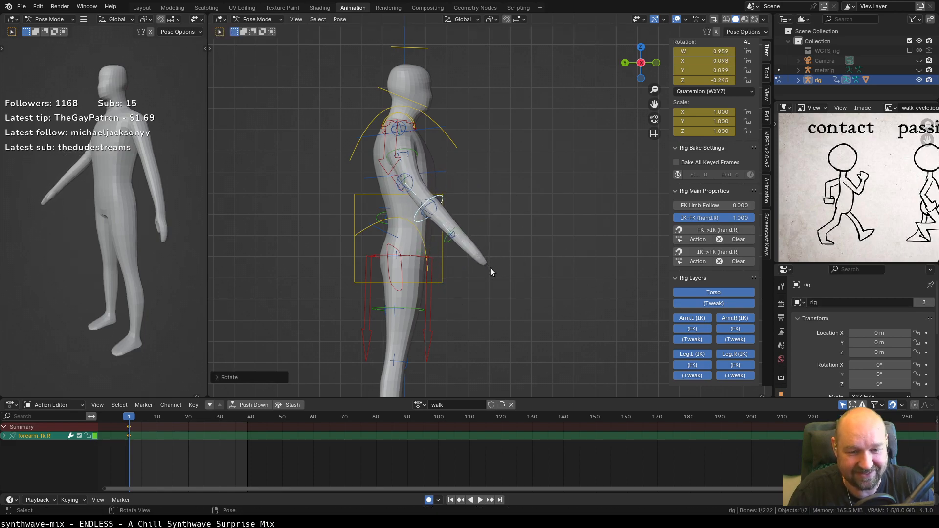
Rotate the right hand's FK control upward to bend the wrist in the side view.
click(452, 233)
key(r)
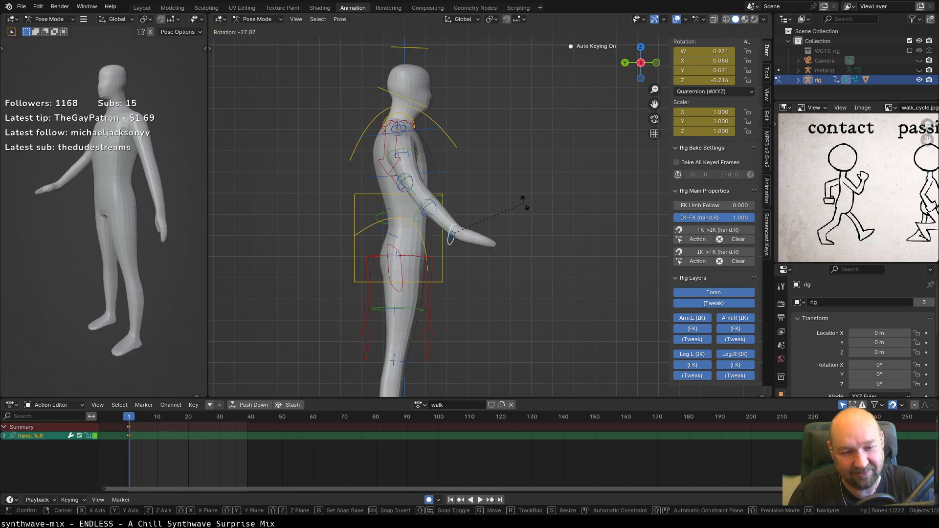
click(520, 209)
In the front view, rotate the right upper arm's FK control inward and the forearm's FK control about 25° toward the body.
middle_drag(522, 250, 419, 279)
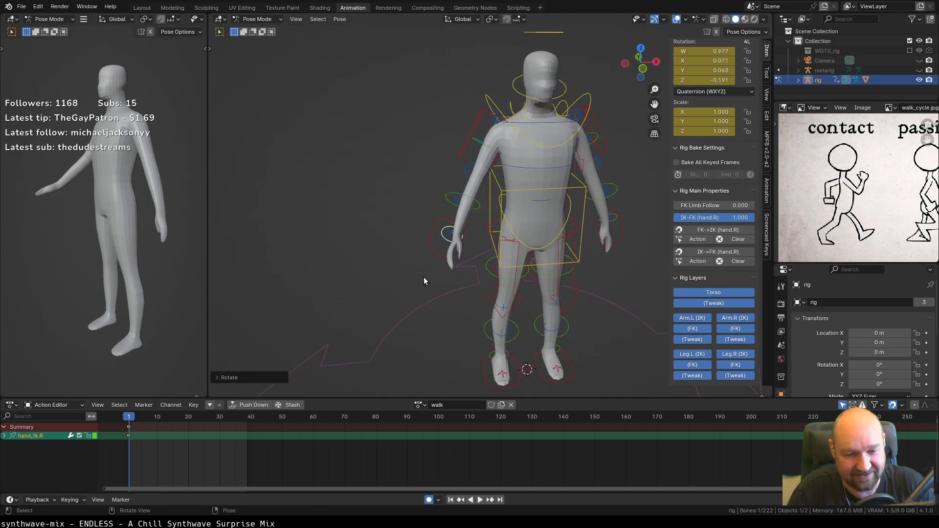
middle_drag(509, 250, 546, 206)
scroll(489, 215, up, 2)
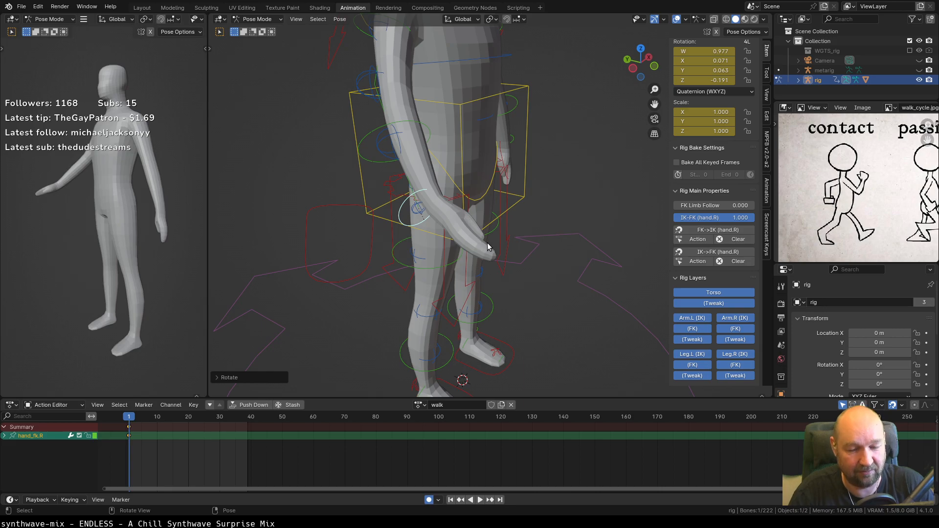
scroll(489, 247, down, 2)
key(KP_3)
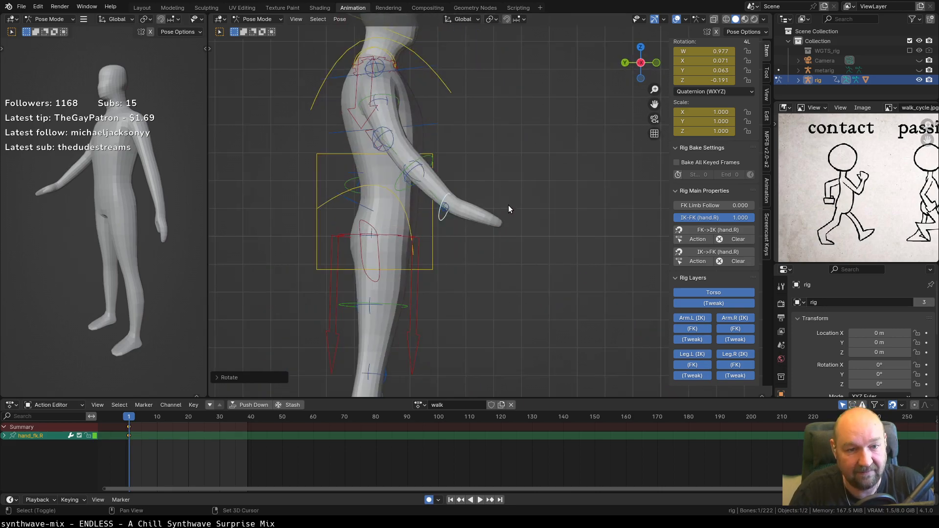
scroll(489, 218, up, 1)
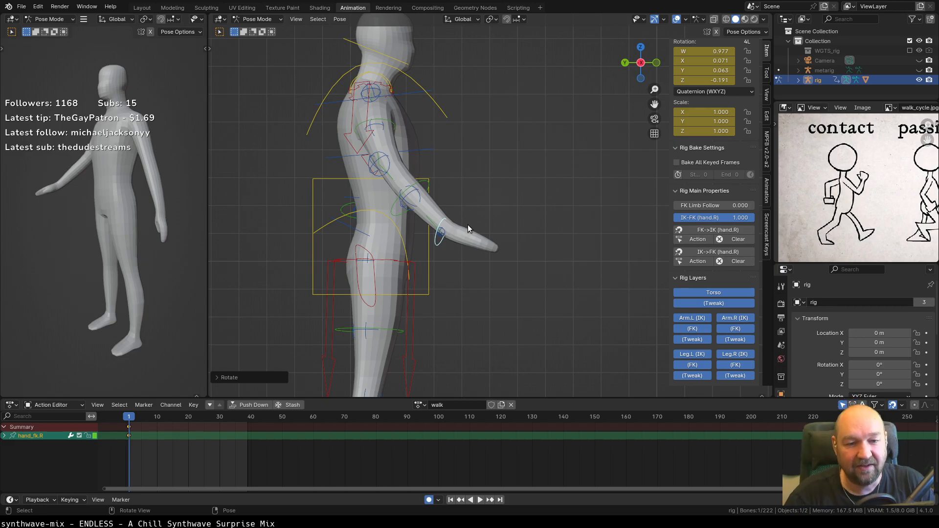
key(KP_1)
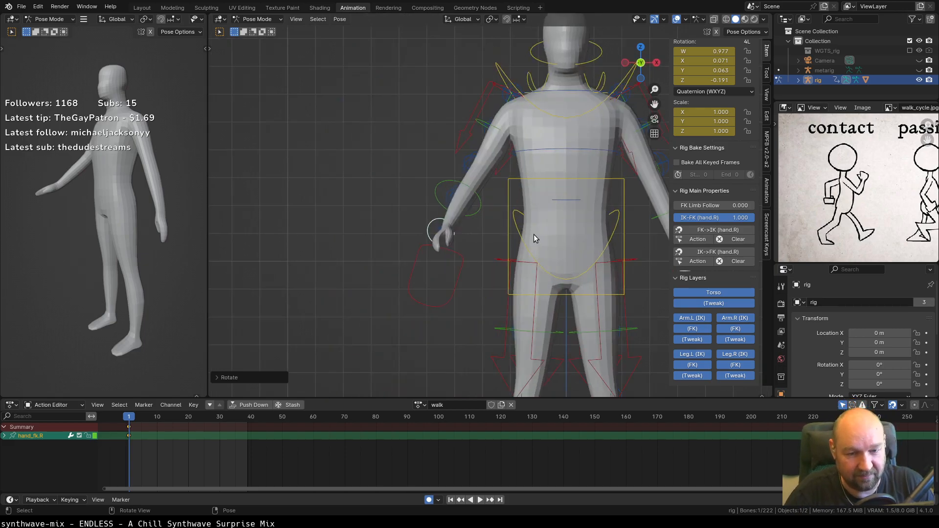
click(481, 122)
key(r)
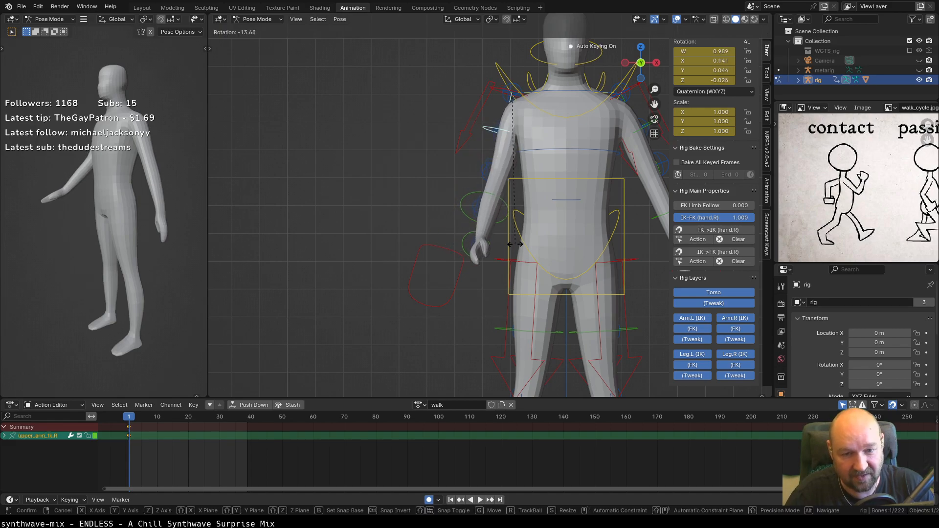
click(491, 213)
click(461, 189)
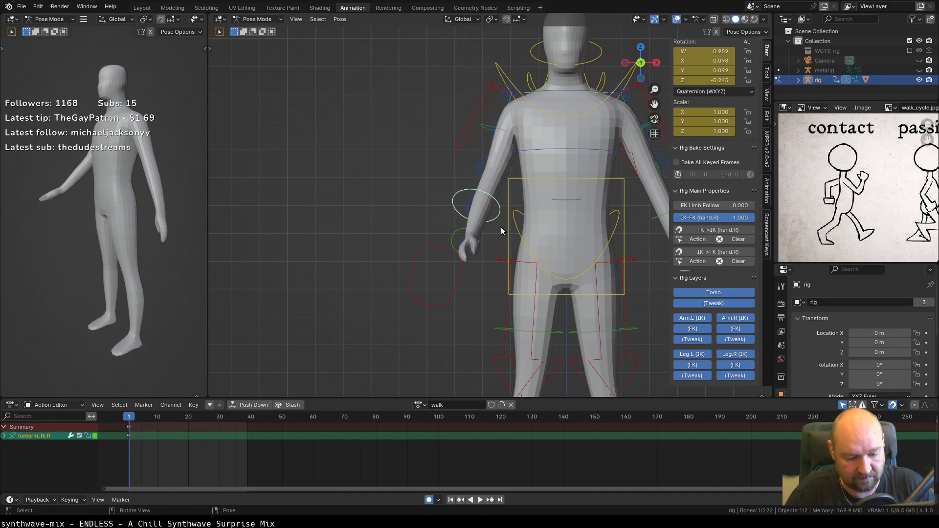
key(r)
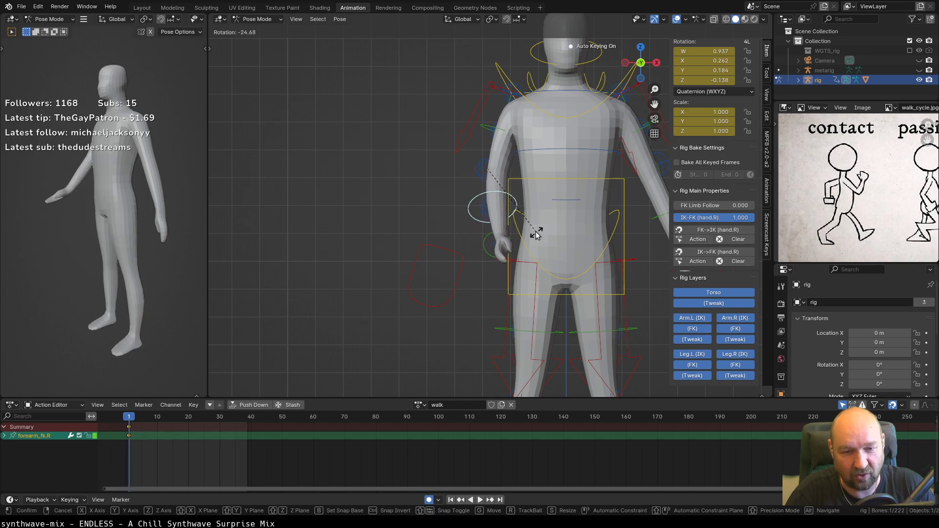
click(537, 233)
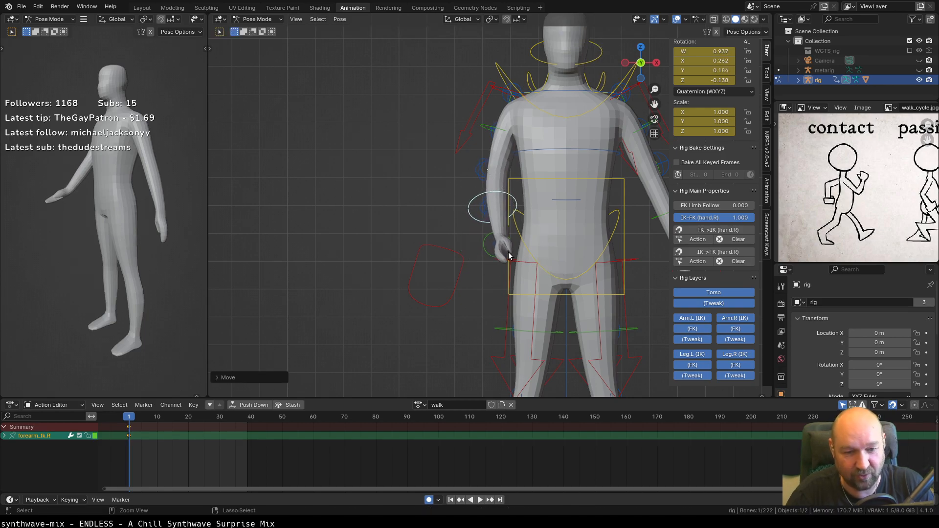
In the side view, rotate the right hand's FK control about 17° downward and raise the right forearm's FK control.
key(ctrl+KP_3)
click(553, 248)
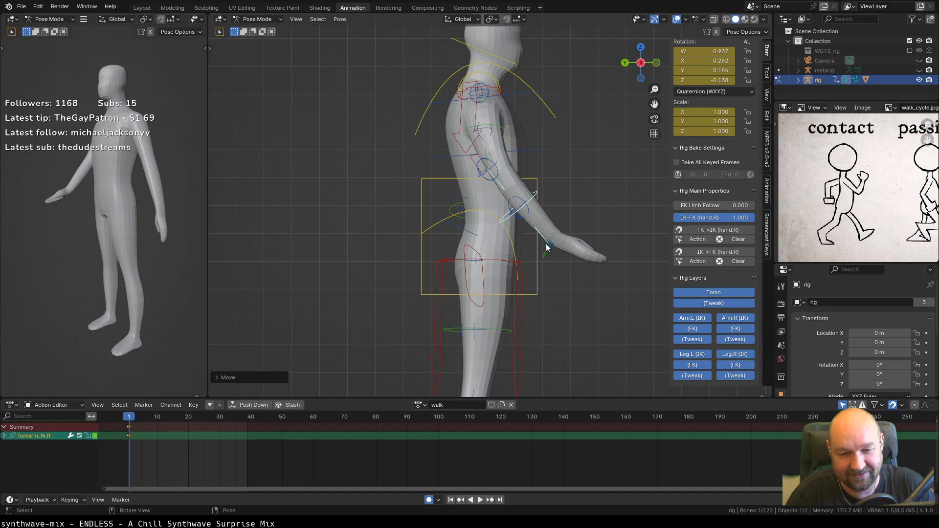
key(r)
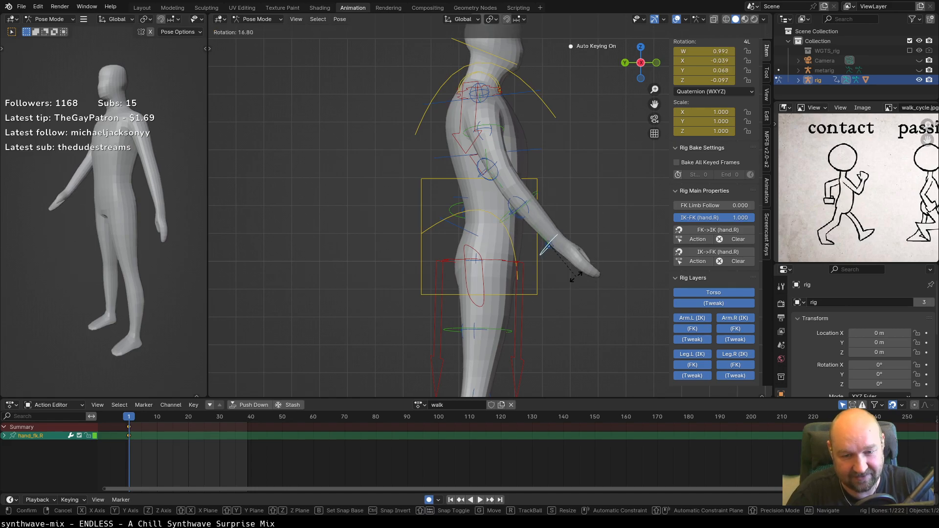
click(578, 276)
click(536, 201)
key(r)
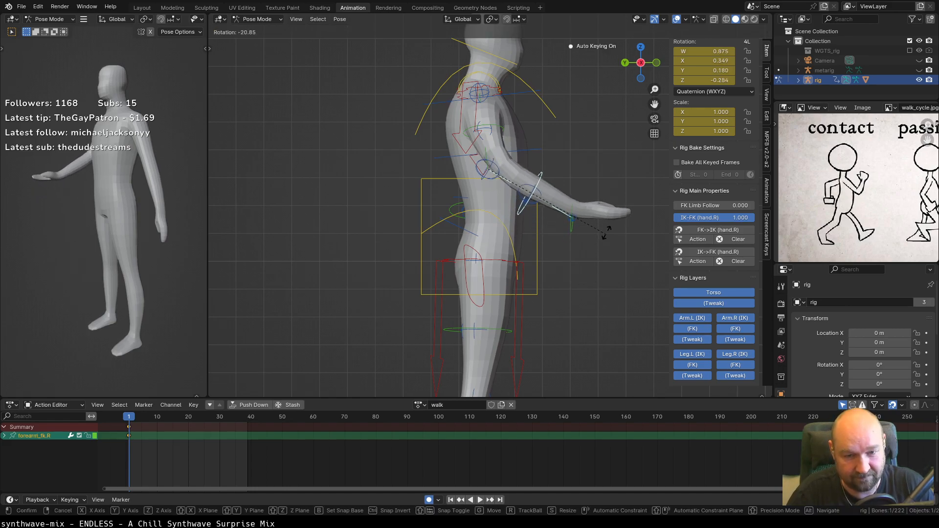
click(592, 243)
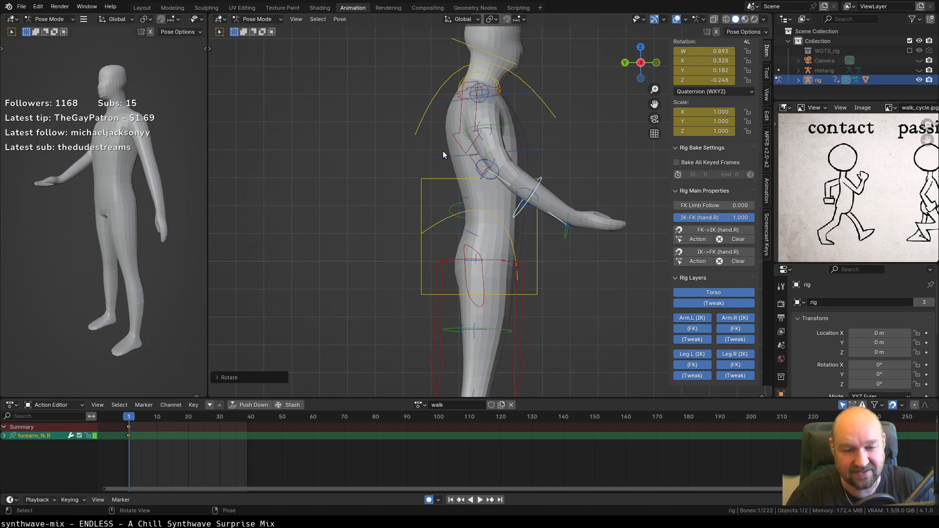
Set IK-FK (hand.R) to 0 so the right arm follows its IK controls.
middle_drag(593, 255, 557, 254)
key(ctrl+KP_3)
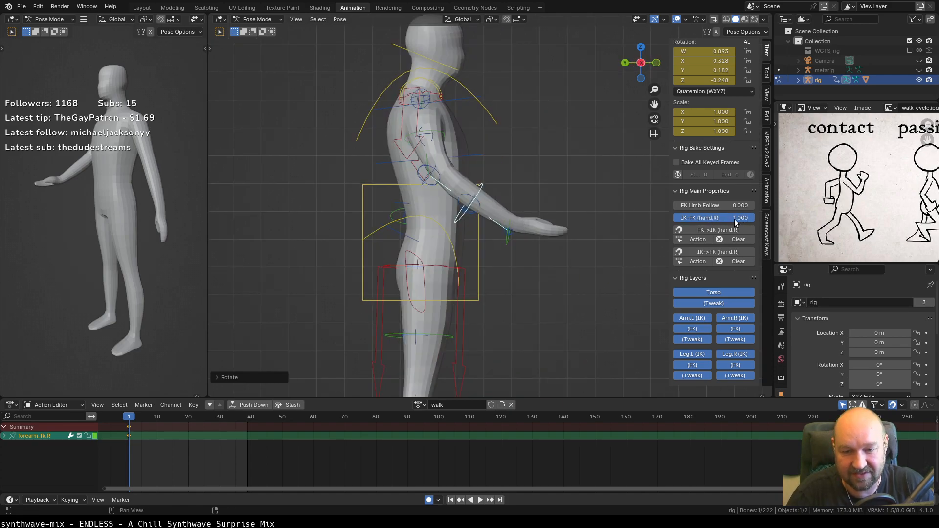
drag(740, 218, 673, 218)
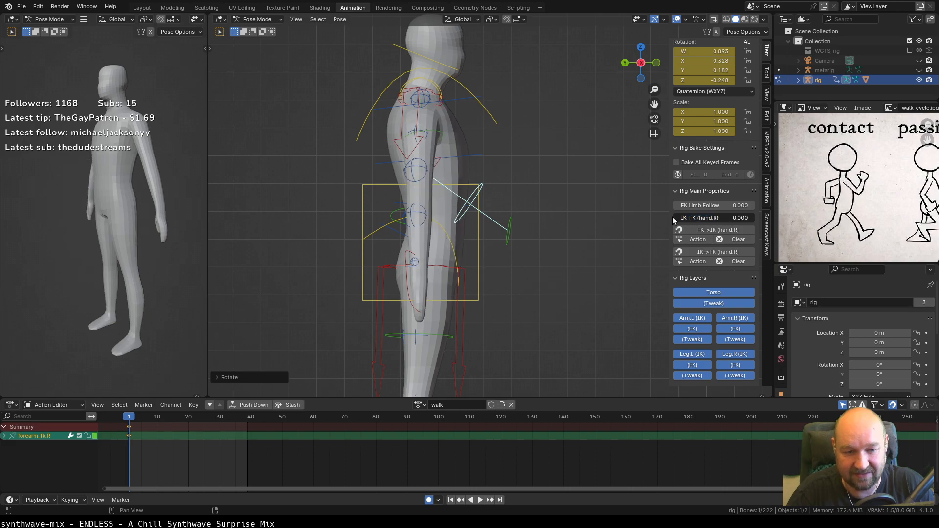
Move the right hand's IK control forward and up in front of the torso and rotate it so the fingers point forward and upward.
click(409, 290)
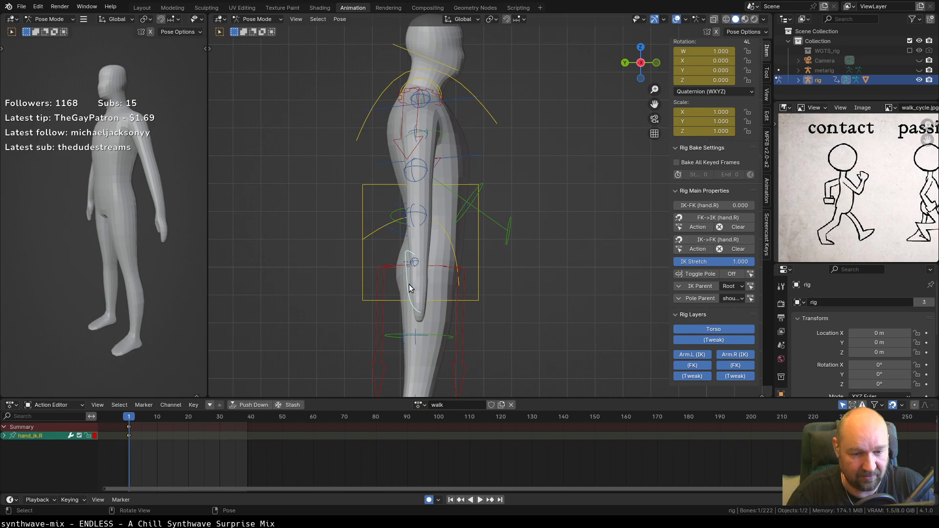
key(g)
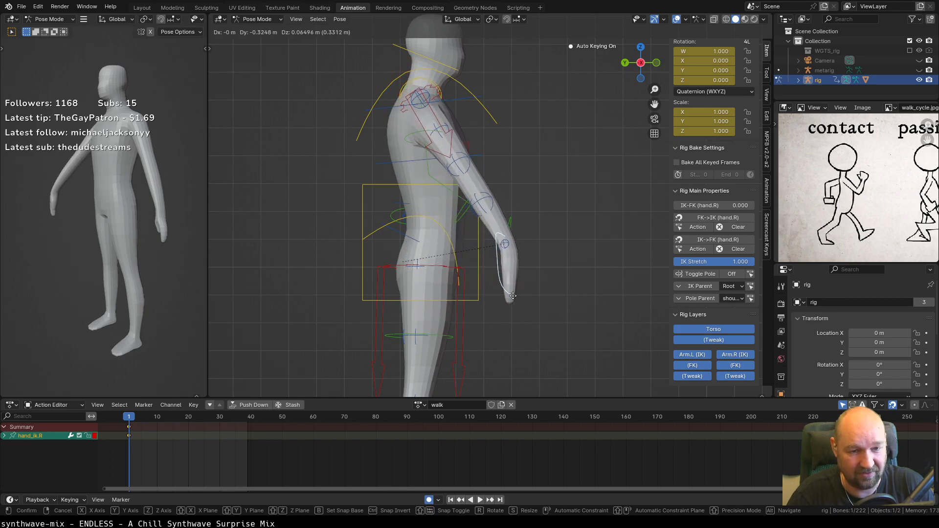
click(535, 266)
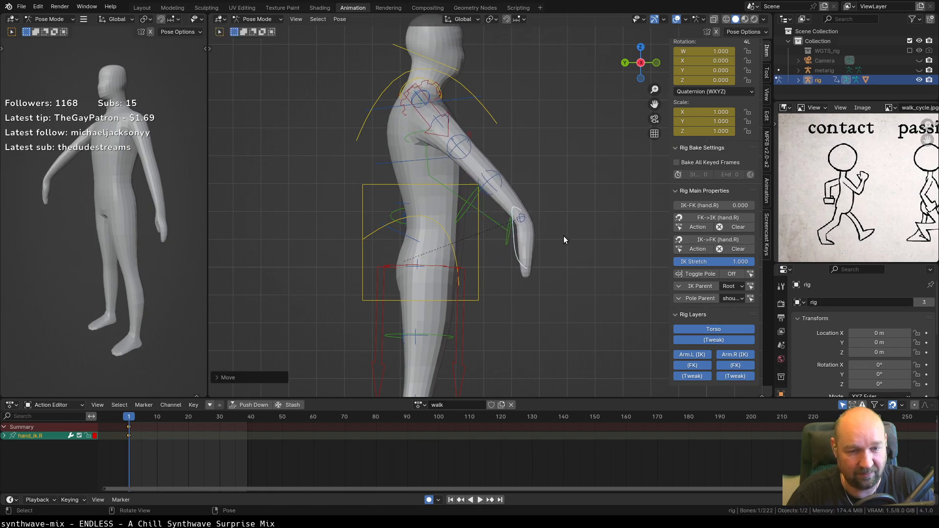
key(r)
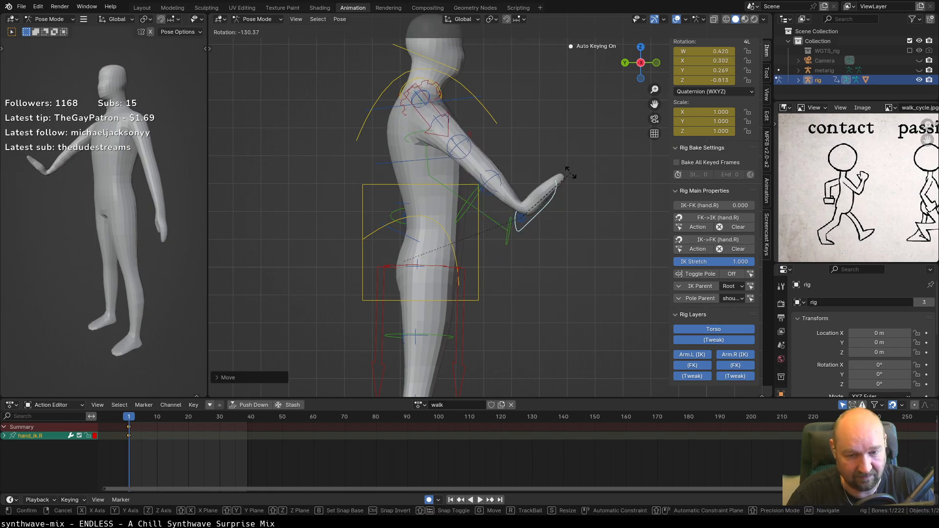
click(572, 200)
key(g)
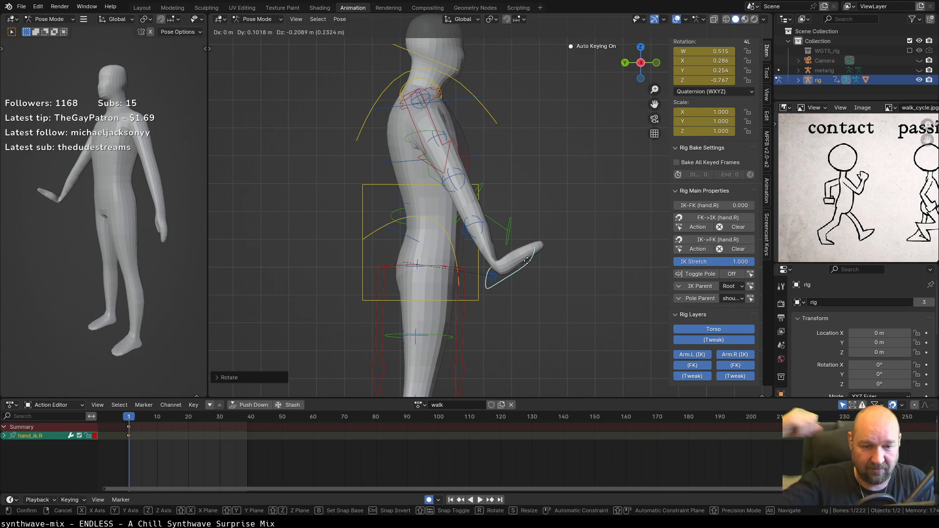
click(556, 206)
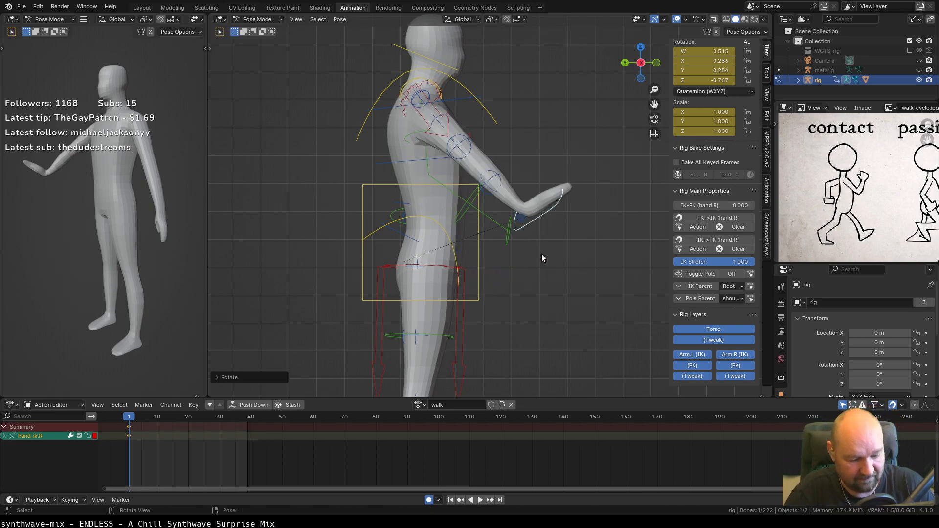
Clear the rotation, location and scale of all rig controls to restore the rest pose, then deselect everything.
key(ctrl+KP_3)
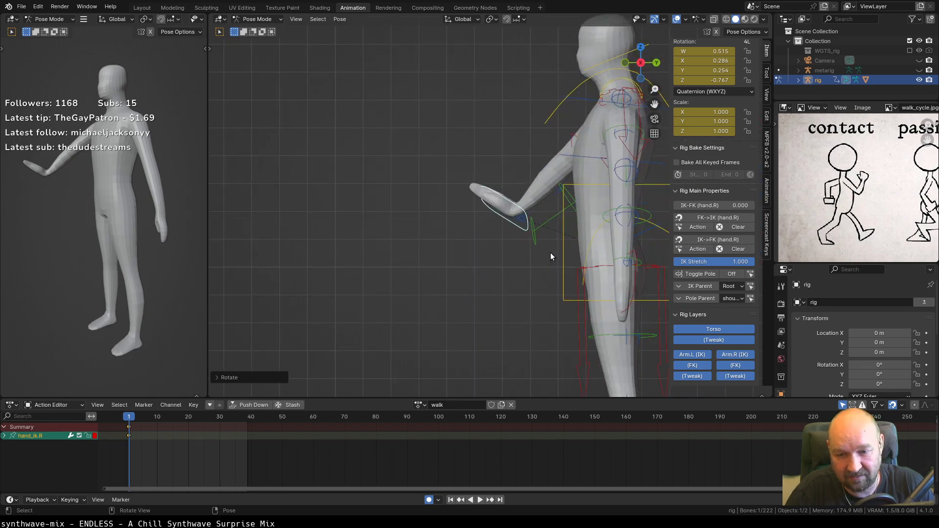
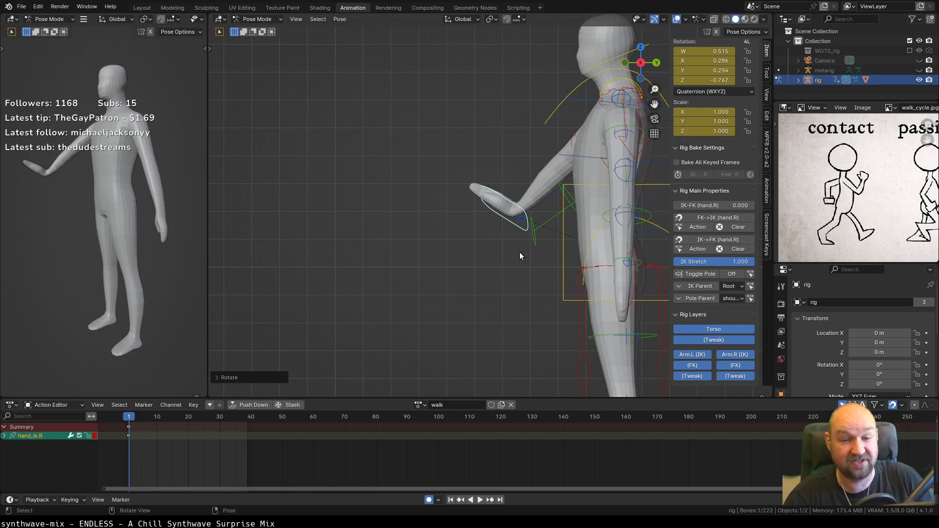
key(KP_1)
shift+middle_drag(567, 254, 396, 283)
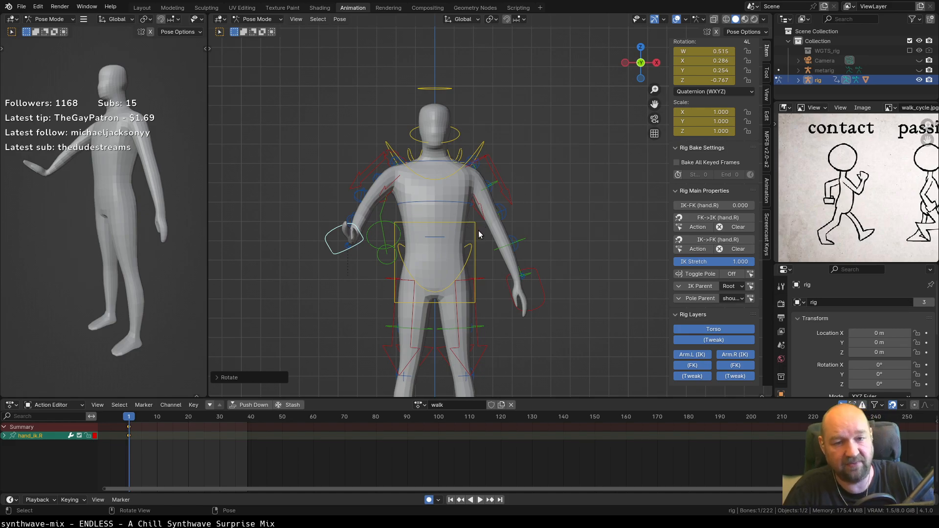
middle_drag(431, 210, 558, 242)
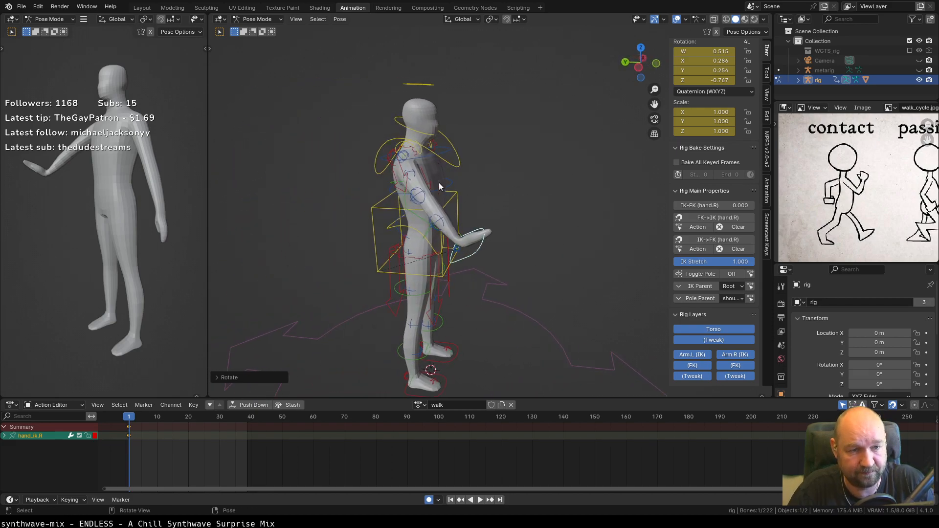
key(a)
click(339, 18)
mouse_move(355, 32)
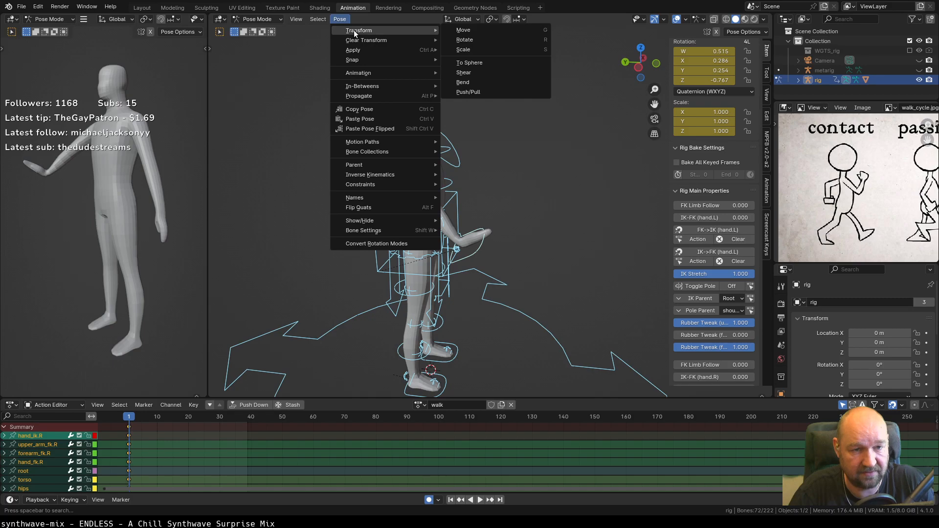
click(476, 38)
middle_drag(514, 219, 481, 241)
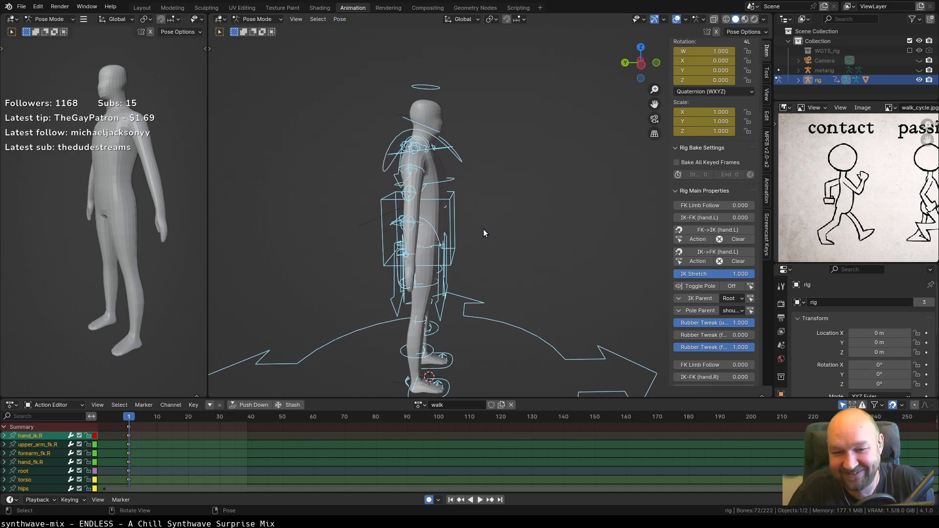
key(alt+a)
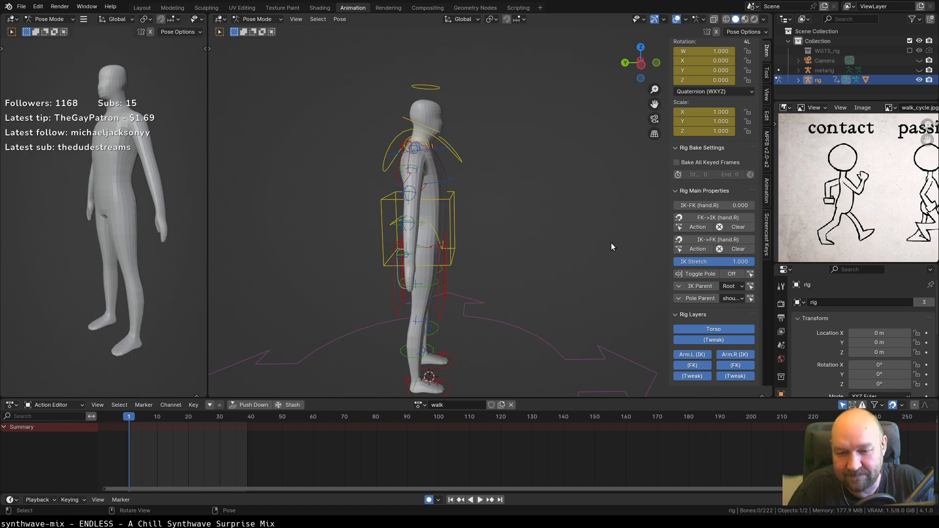
Enable the Text Info overlay in the pose viewport and check the Screencast Keys settings before returning to the transform values.
key(KP_1)
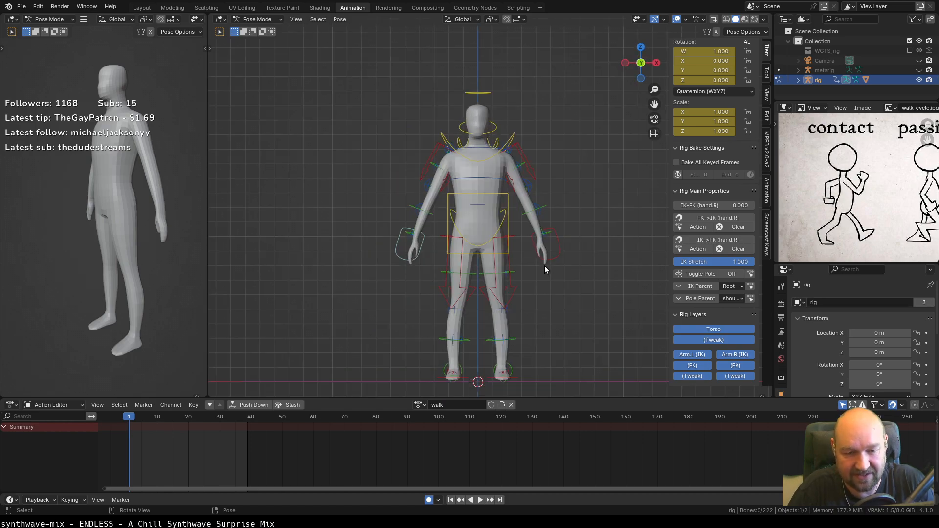
key(ctrl+KP_3)
scroll(484, 266, up, 2)
mouse_move(496, 279)
shift+middle_down()
mouse_move(521, 306)
mouse_move(505, 273)
shift+middle_up()
scroll(508, 257, up, 1)
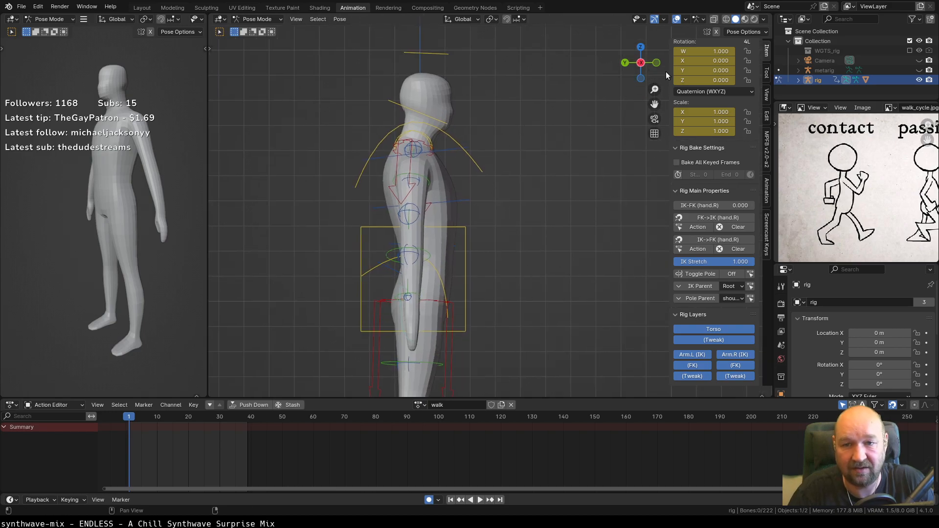
click(664, 20)
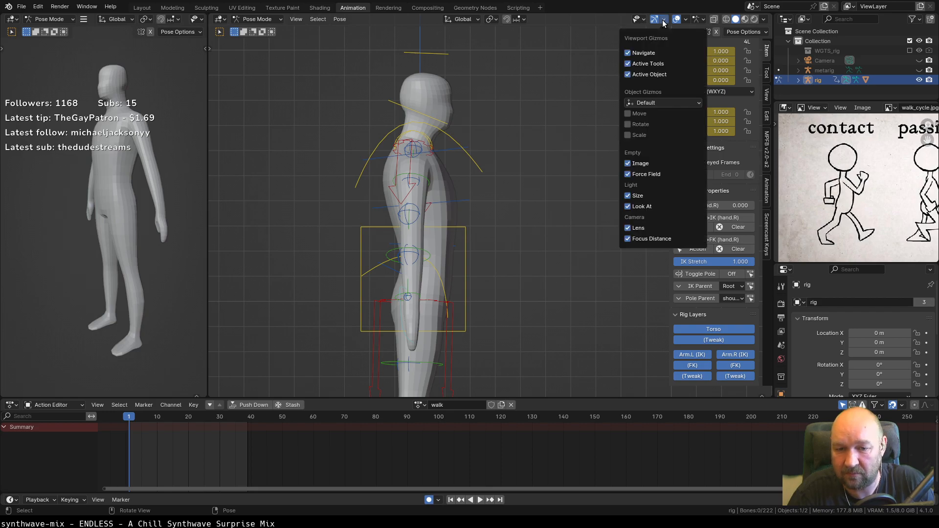
click(703, 19)
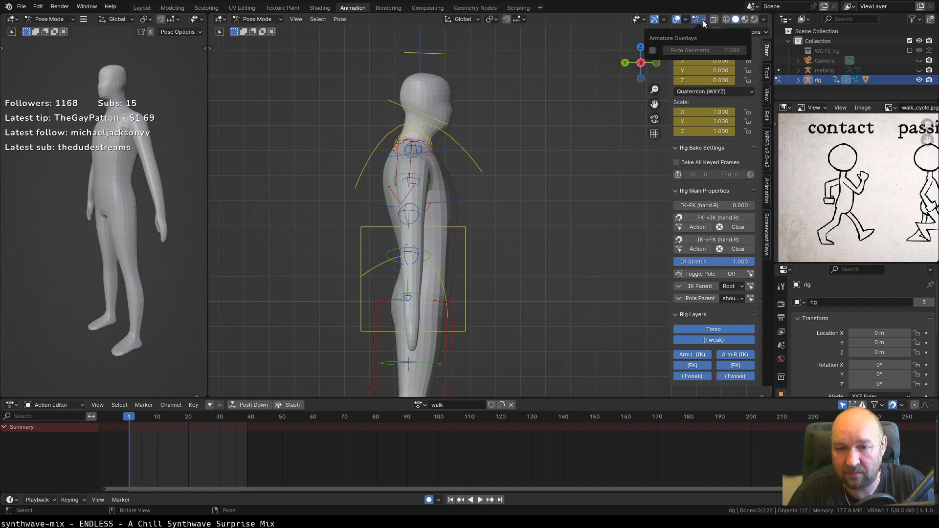
click(686, 19)
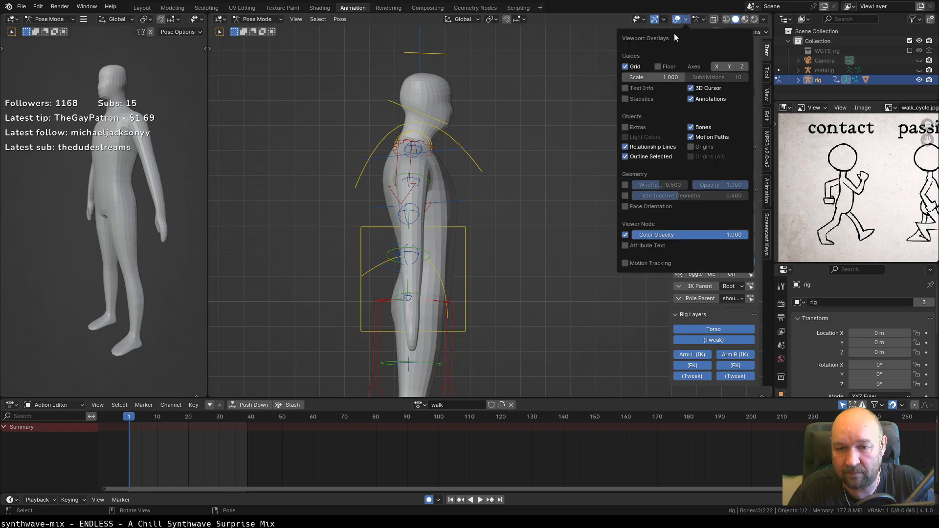
click(625, 89)
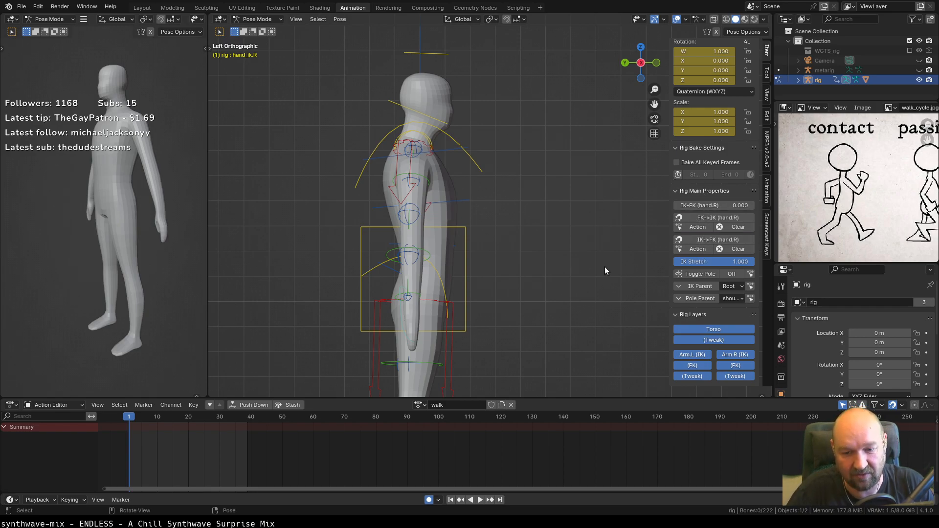
click(767, 236)
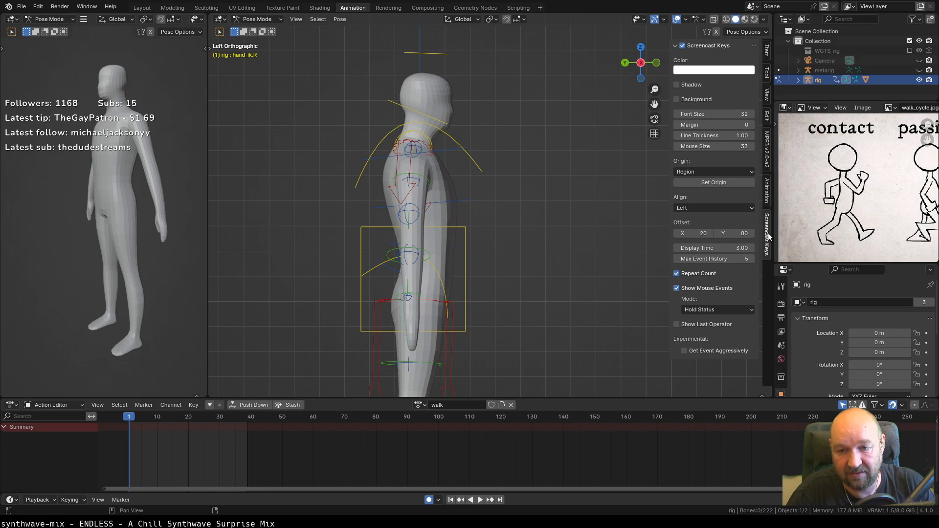
click(767, 51)
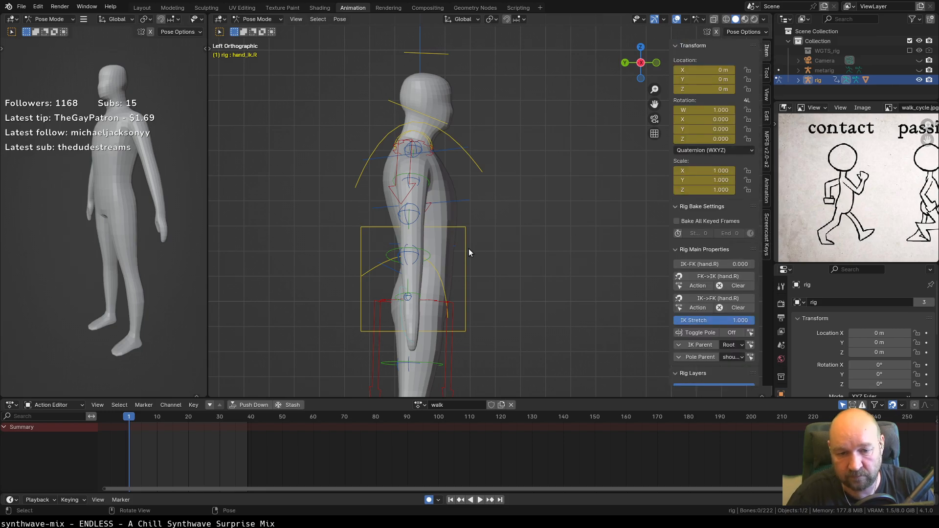
middle_drag(477, 287, 401, 261)
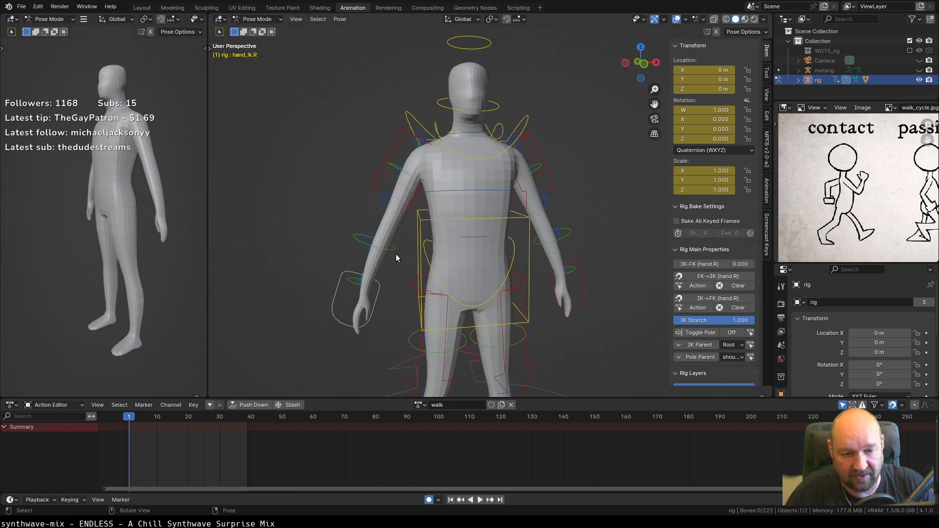
click(379, 246)
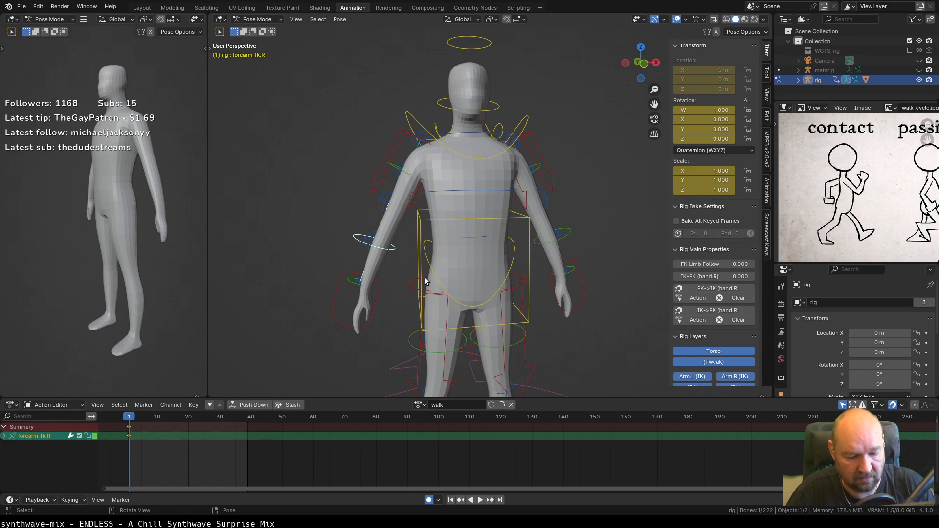
key(r)
key(Escape)
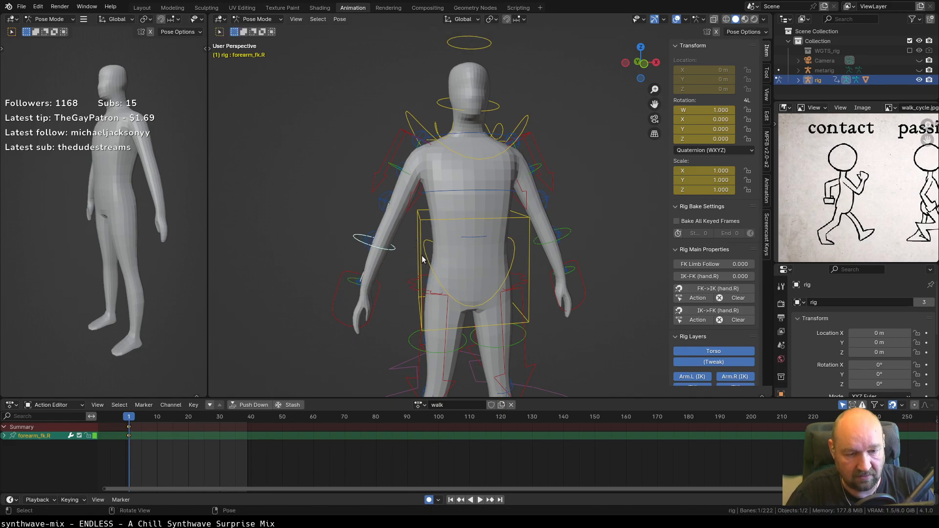
In the front view, move the right hand's IK control about 0.19 m toward the body and 0.10 m up, rotating it slightly.
click(342, 287)
key(r)
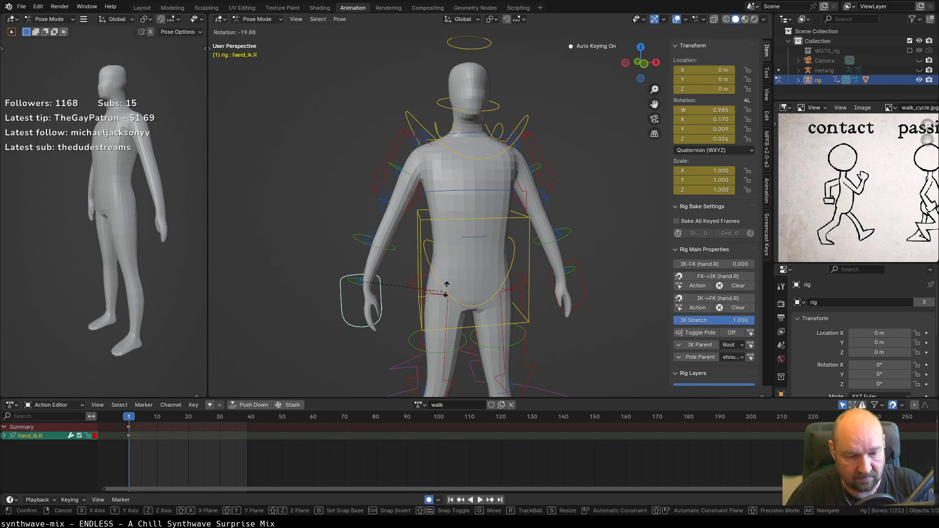
key(g)
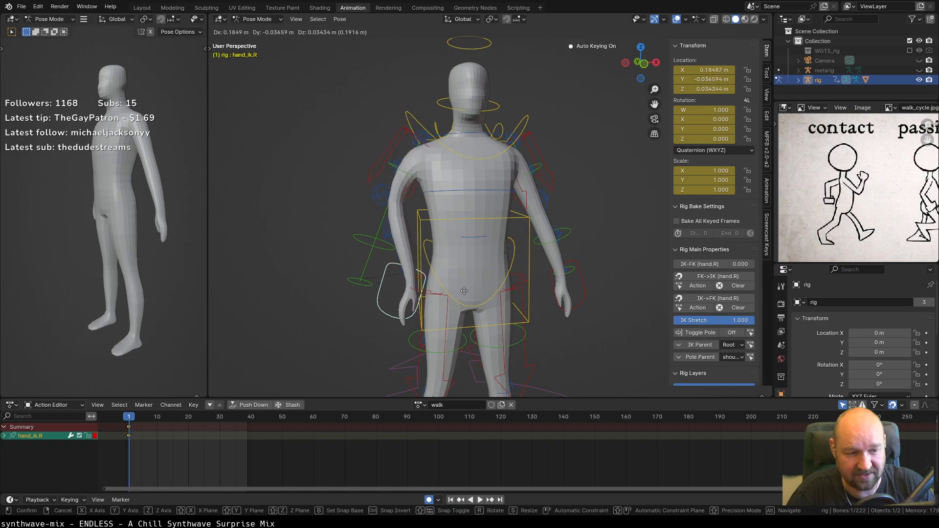
right_click(465, 292)
key(KP_1)
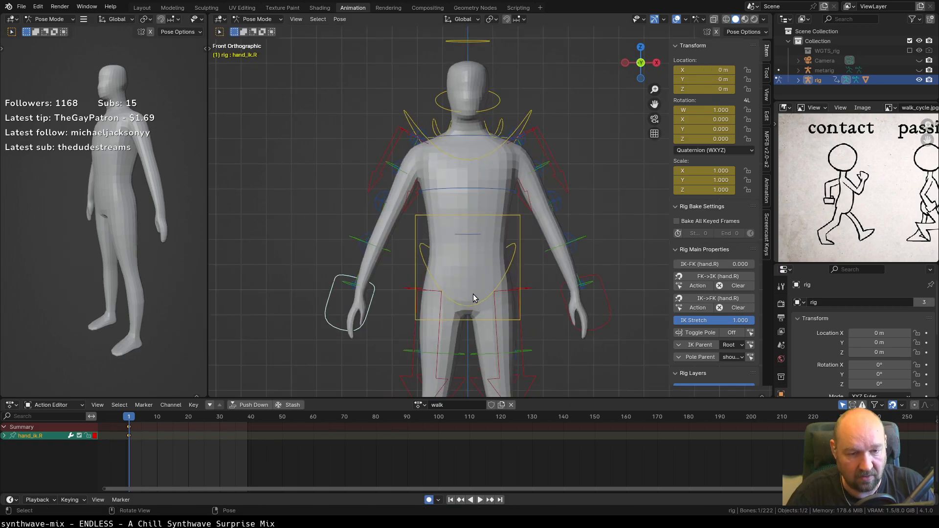
key(g)
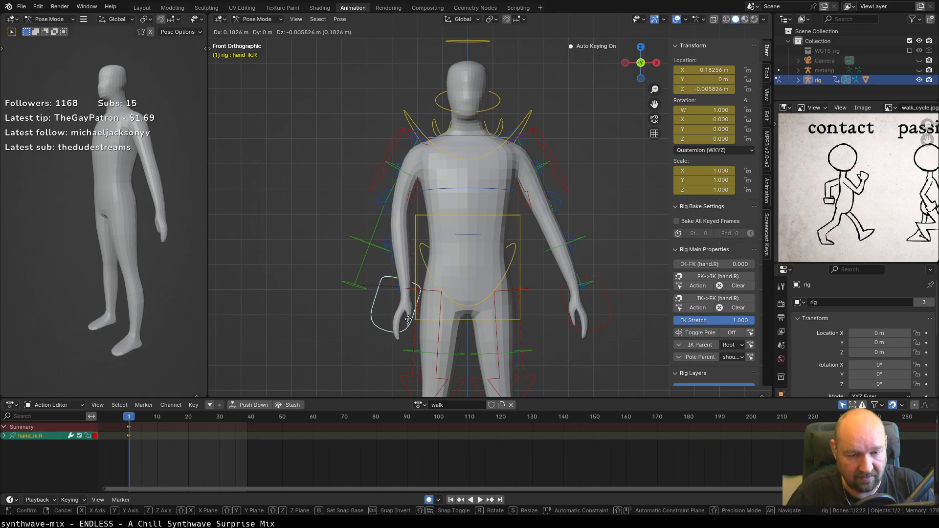
click(408, 319)
key(r)
click(465, 321)
key(g)
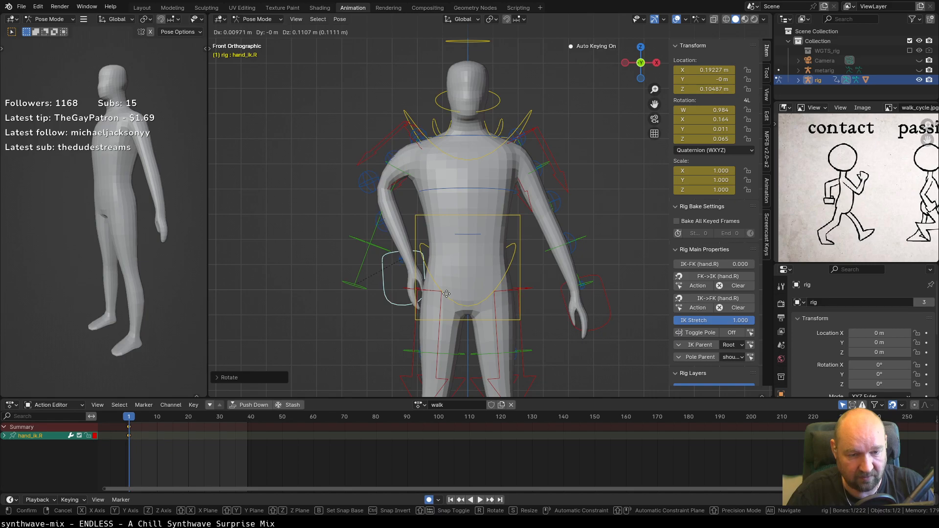
click(447, 296)
In the side view, move the right hand's IK control about 0.32 m forward and rotate it about 60° upward.
key(ctrl+KP_3)
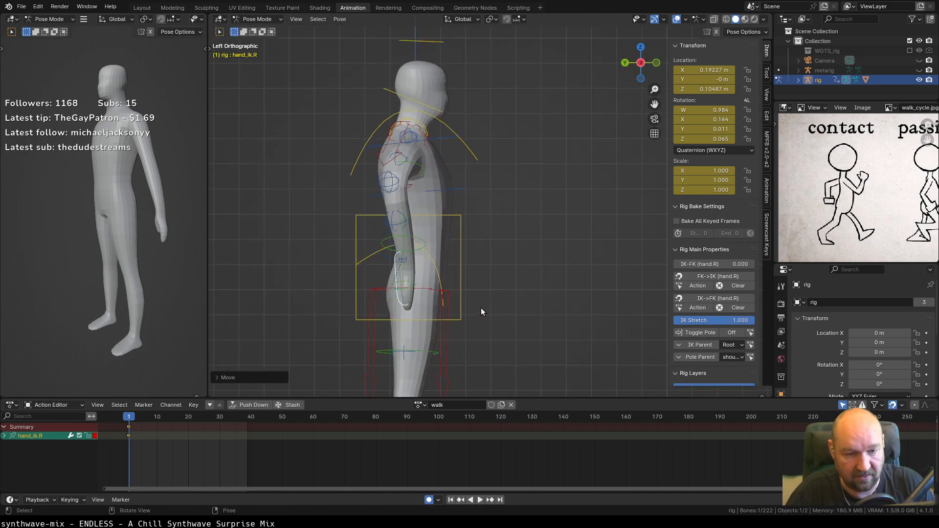
key(g)
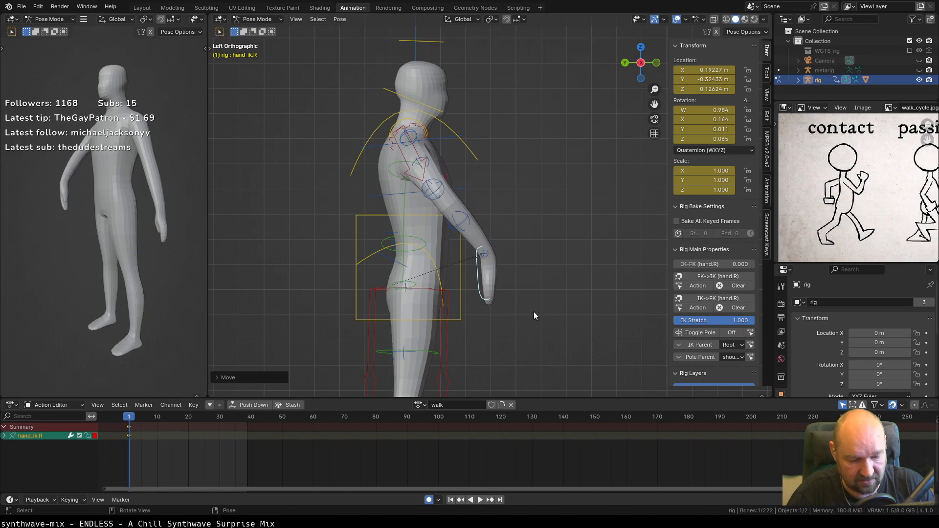
key(r)
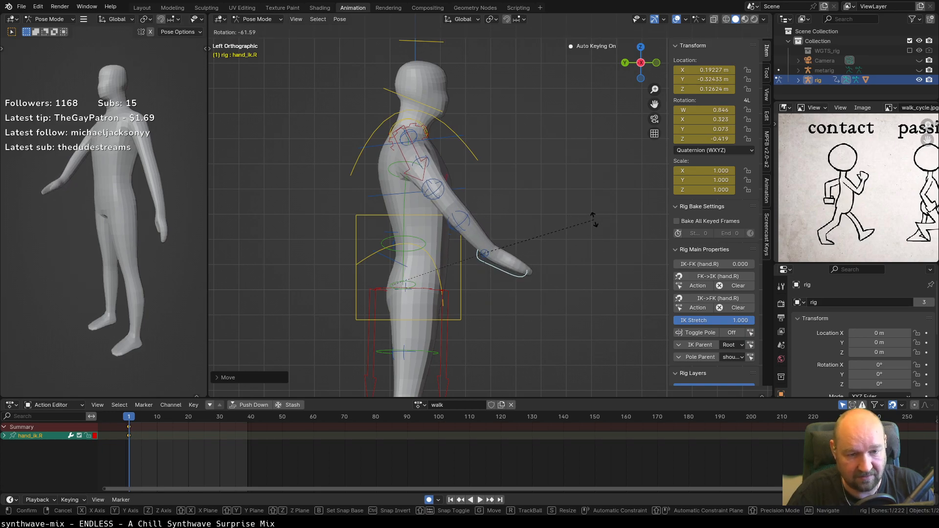
click(594, 222)
key(KP_3)
key(KP_1)
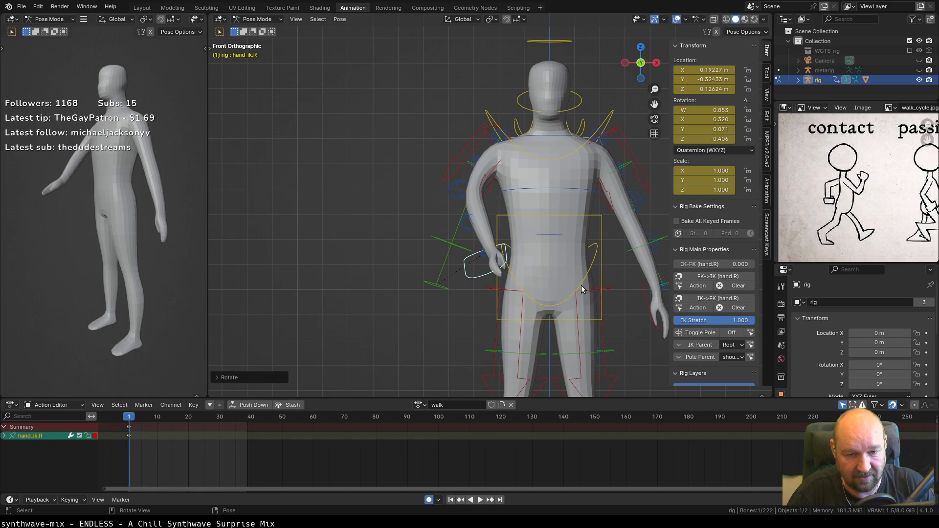
click(453, 168)
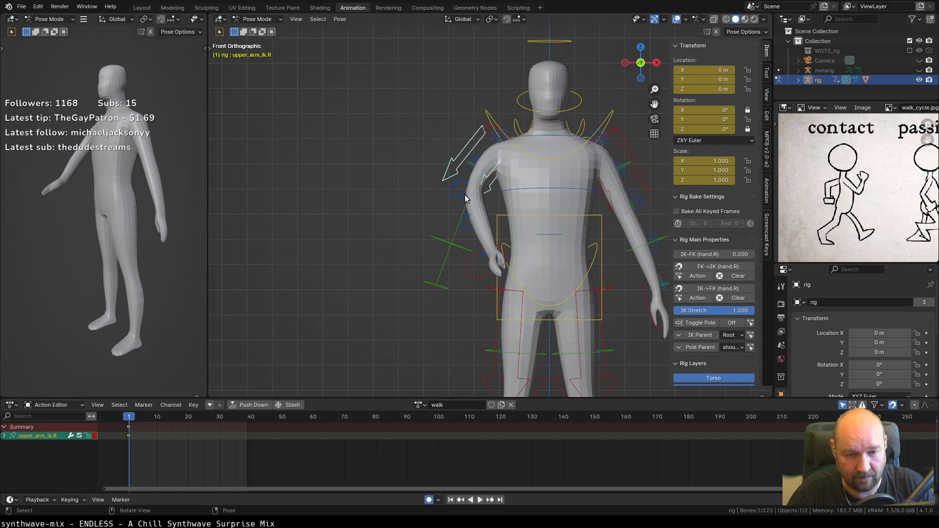
key(r)
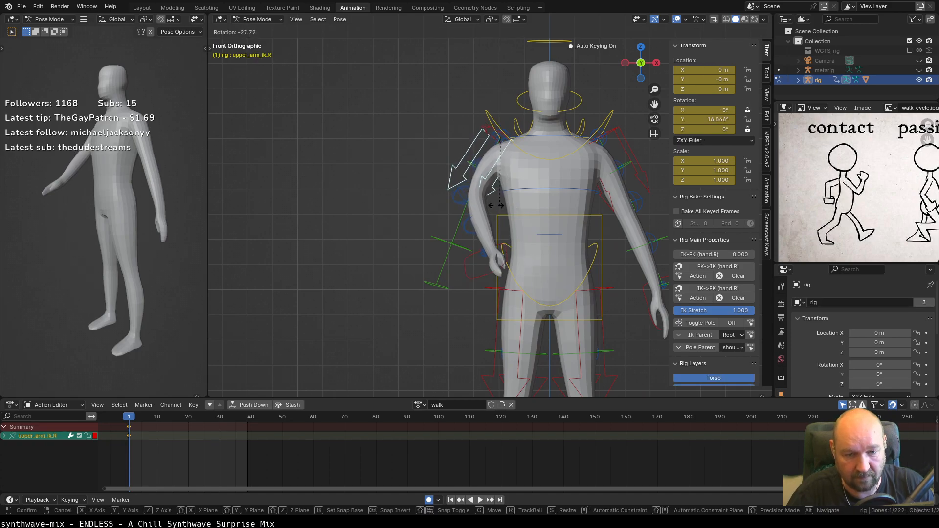
key(g)
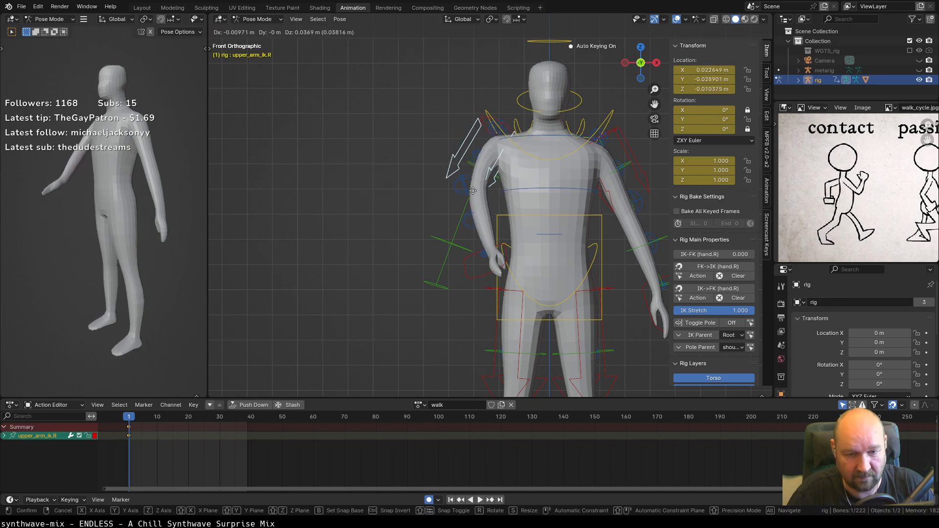
key(Escape)
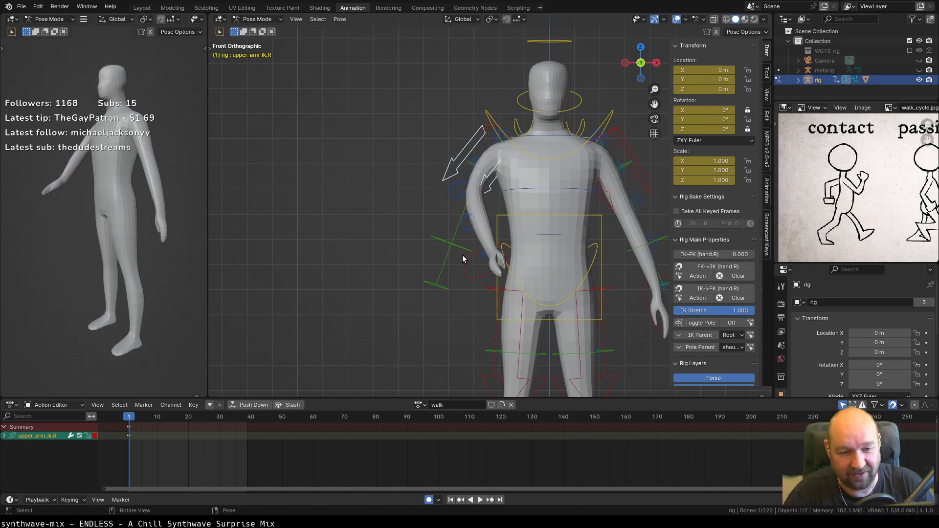
Turn on Toggle Pole for the right arm and move its pole target about 0.36 m inward and 0.35 m up in the front view.
click(700, 322)
click(337, 202)
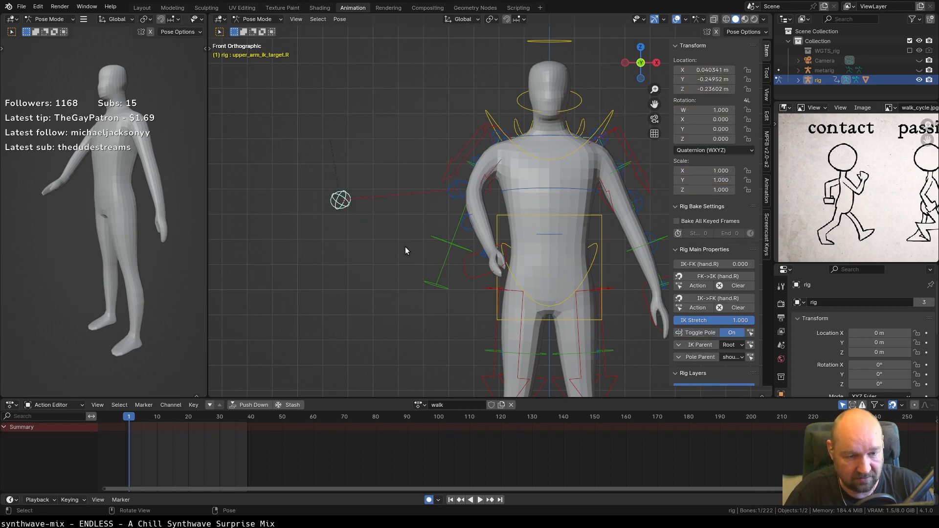
key(g)
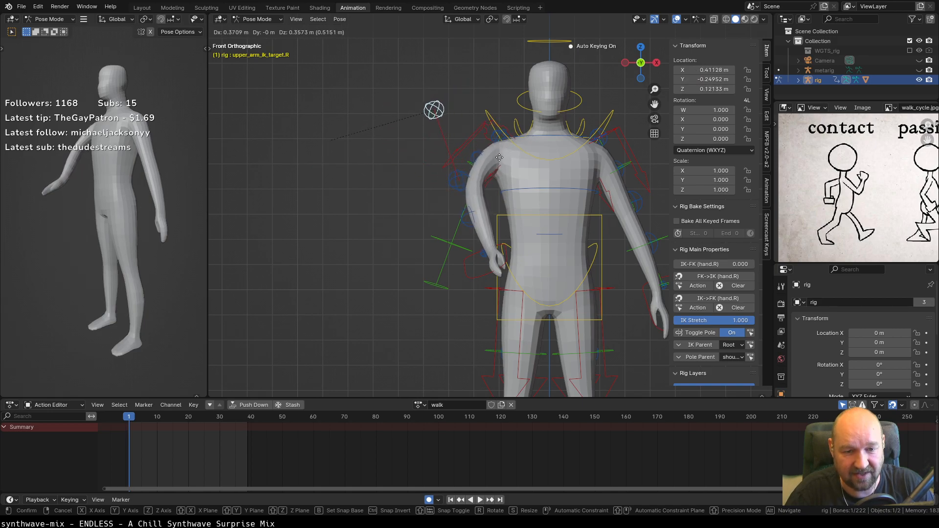
click(497, 159)
middle_drag(494, 233, 614, 290)
mouse_move(540, 282)
middle_down()
mouse_move(520, 277)
mouse_move(536, 276)
mouse_move(534, 298)
mouse_move(566, 292)
mouse_move(573, 272)
mouse_move(525, 290)
middle_up()
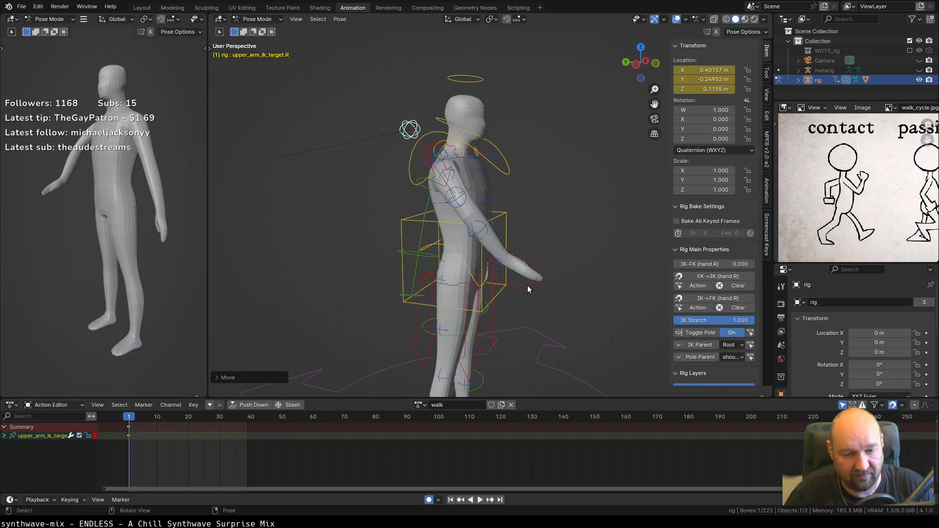
click(531, 288)
click(407, 129)
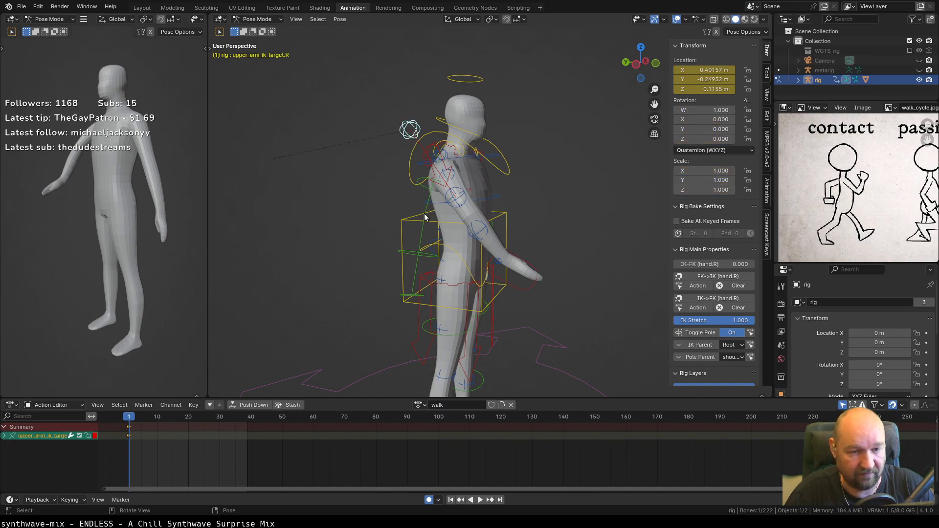
Turn on Toggle Pole for the right leg's foot IK control and select the thigh's pole target.
scroll(436, 228, down, 3)
shift+middle_drag(499, 312, 501, 233)
scroll(520, 309, up, 5)
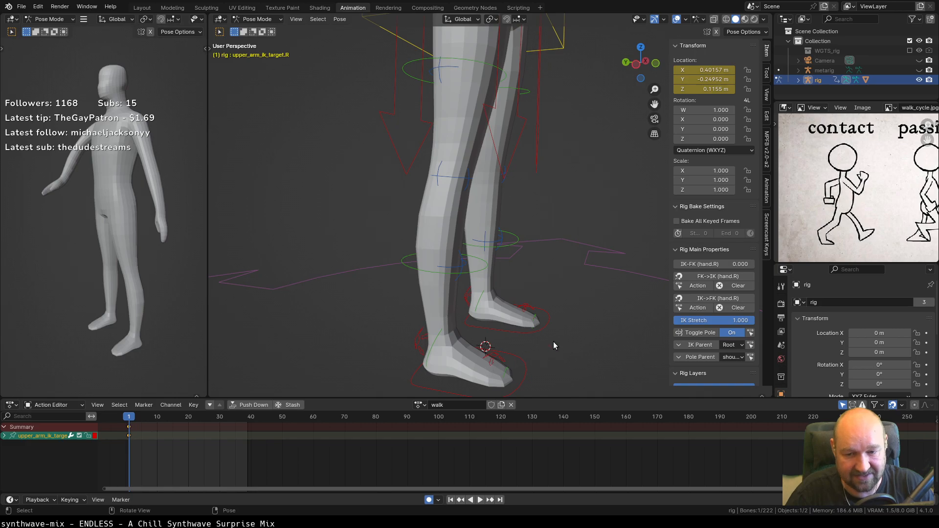
scroll(553, 342, down, 3)
click(468, 295)
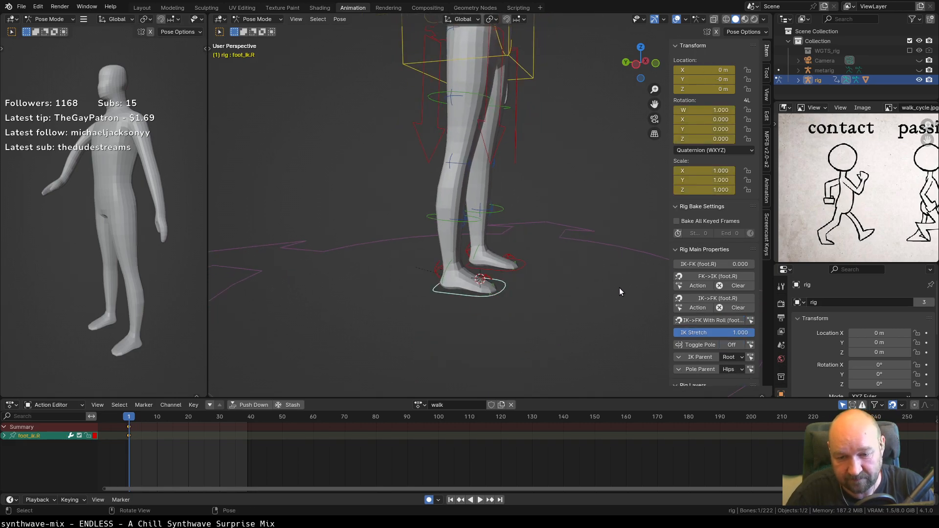
scroll(695, 309, down, 2)
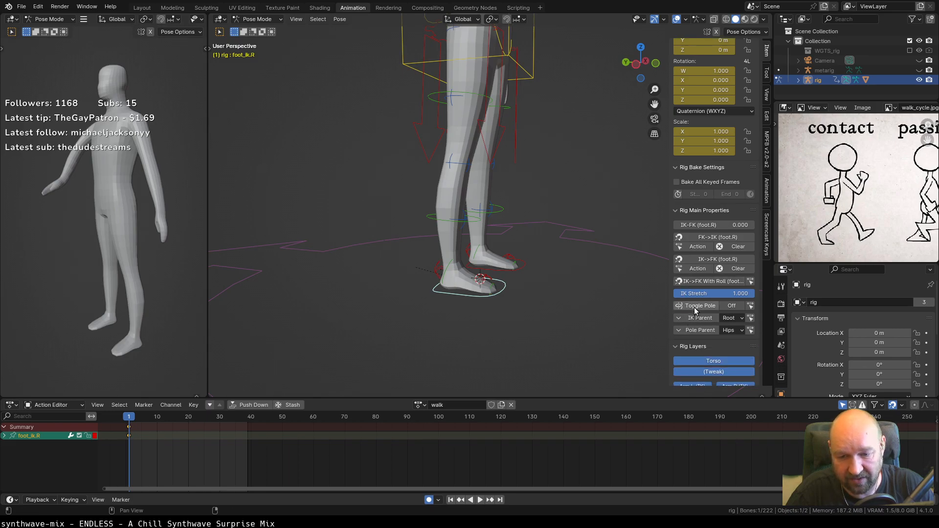
click(703, 306)
scroll(631, 283, down, 4)
click(596, 188)
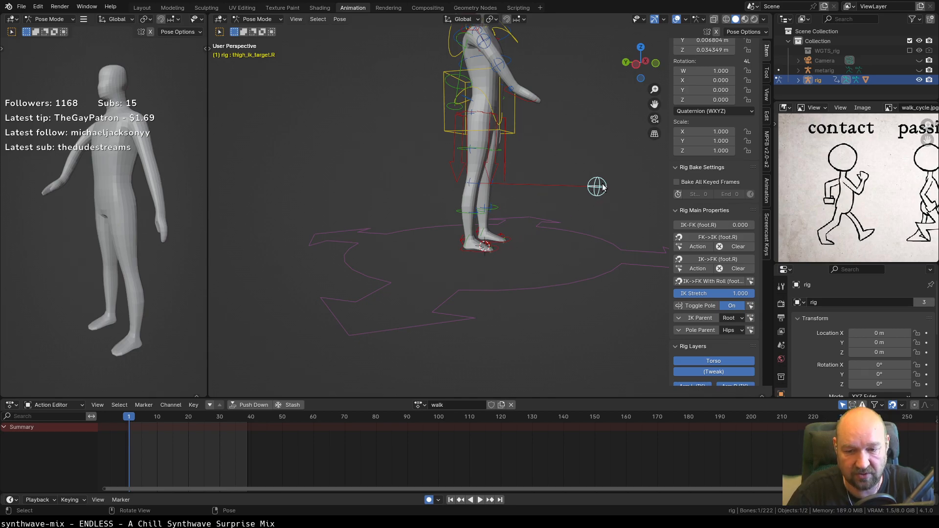
Select the right hand's IK control together with the arm's pole target and move both outward and about 0.13 m up.
scroll(512, 183, down, 1)
scroll(506, 225, up, 5)
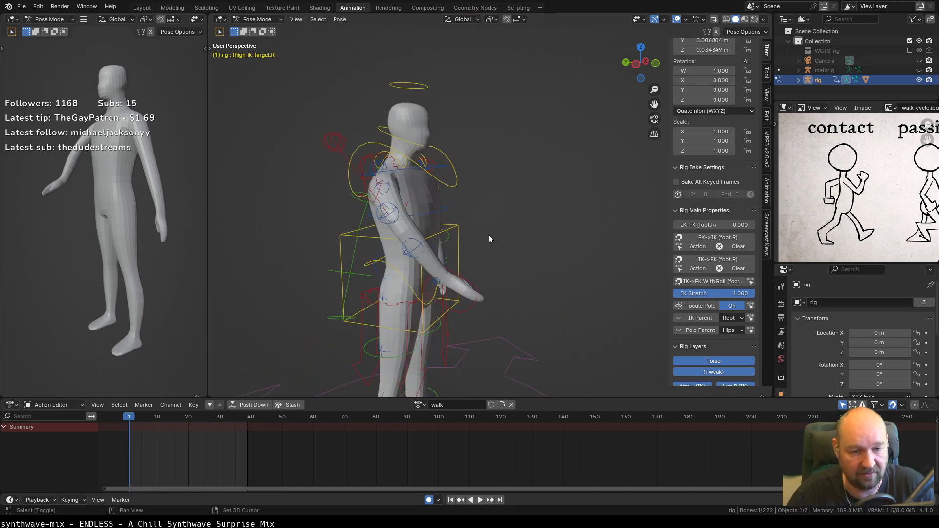
shift+middle_drag(550, 204, 534, 218)
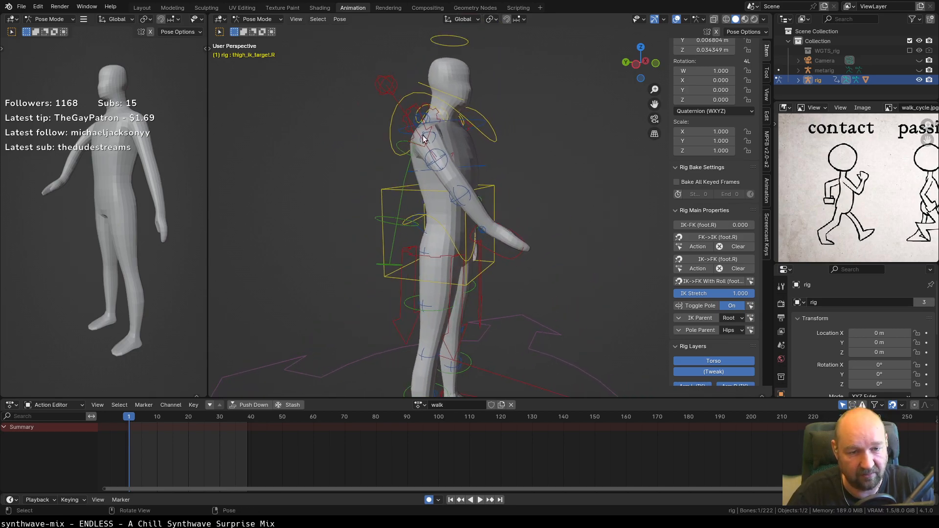
click(384, 84)
click(515, 252)
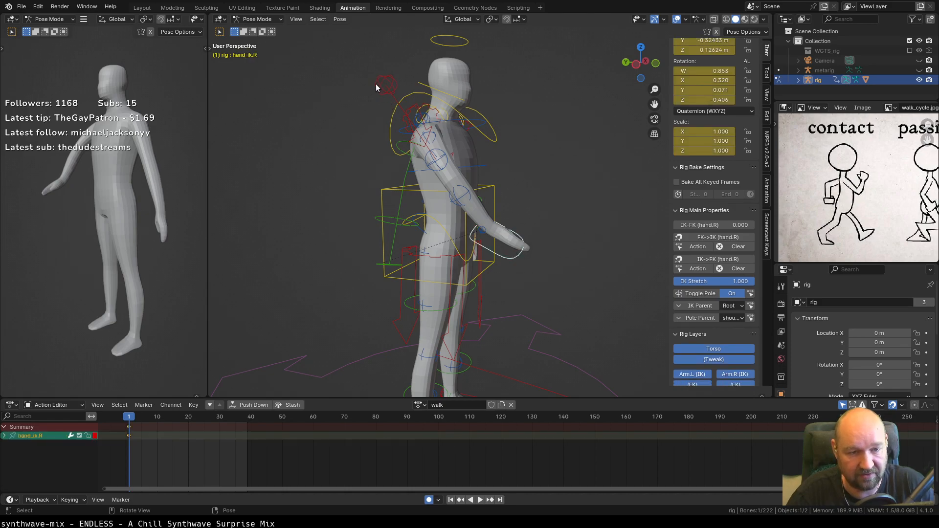
shift+click(379, 84)
middle_drag(558, 224, 460, 224)
key(g)
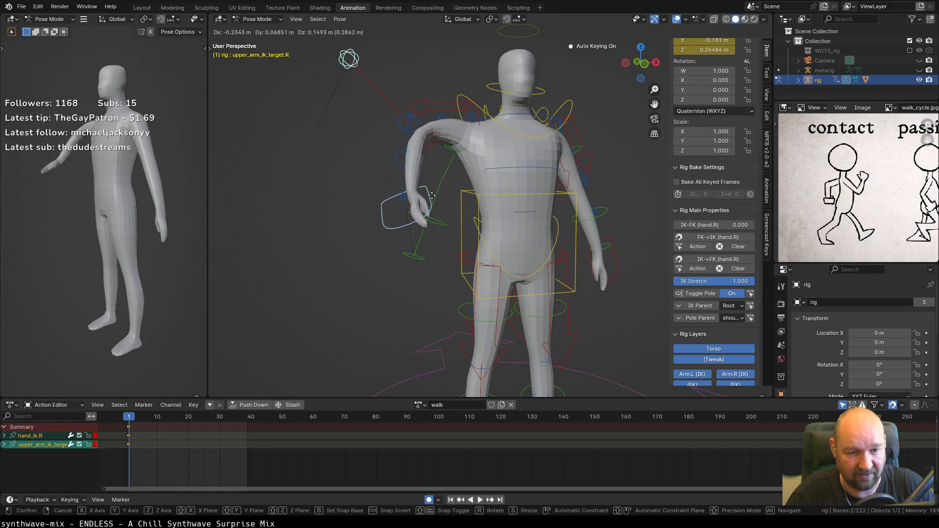
click(414, 200)
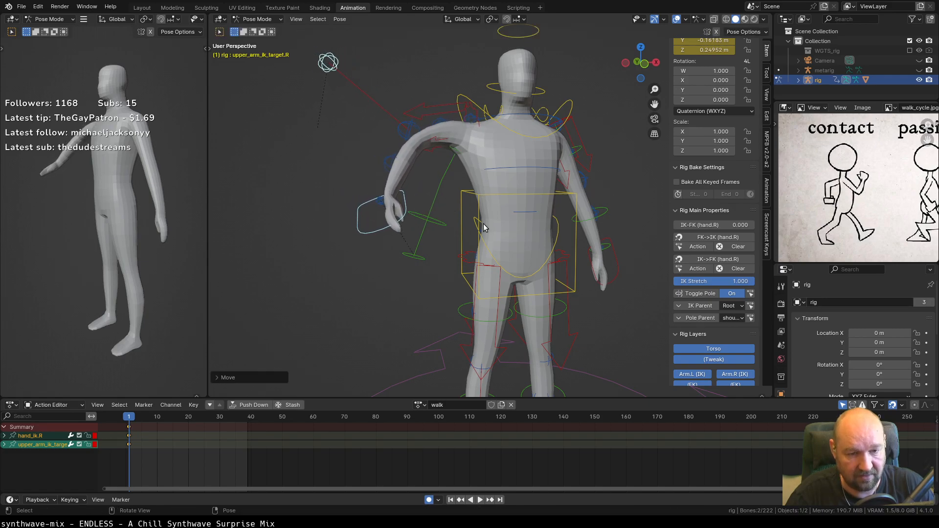
Rotate the right hand's IK control on its own so the hand bends at the wrist.
click(376, 233)
key(r)
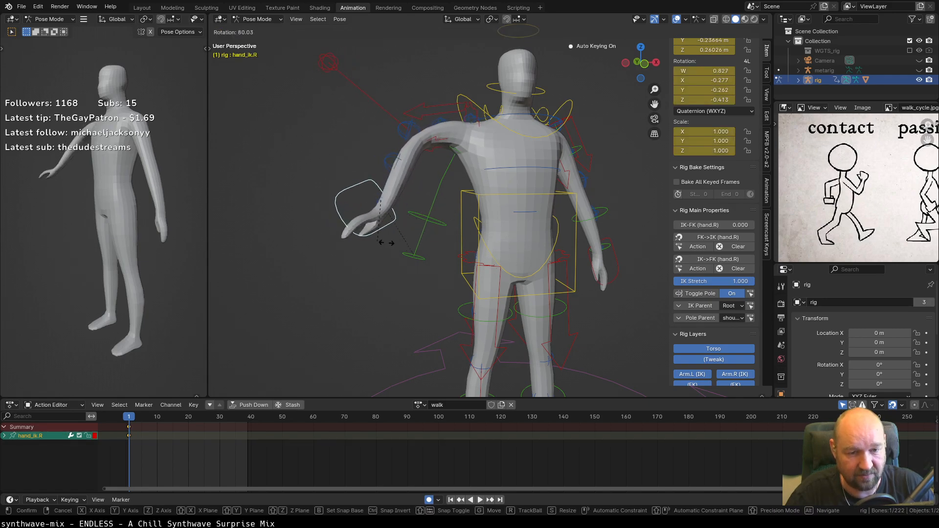
click(312, 241)
middle_drag(312, 238, 478, 264)
scroll(453, 203, up, 2)
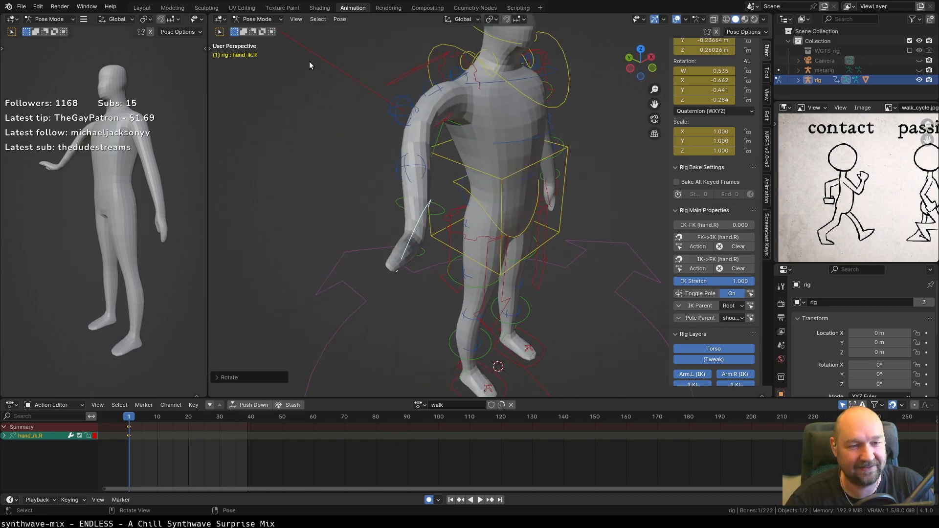
Add the Clear Transform All command to Quick Favorites and use it to reset the transforms of all the rig's bones.
key(a)
click(339, 20)
mouse_move(365, 30)
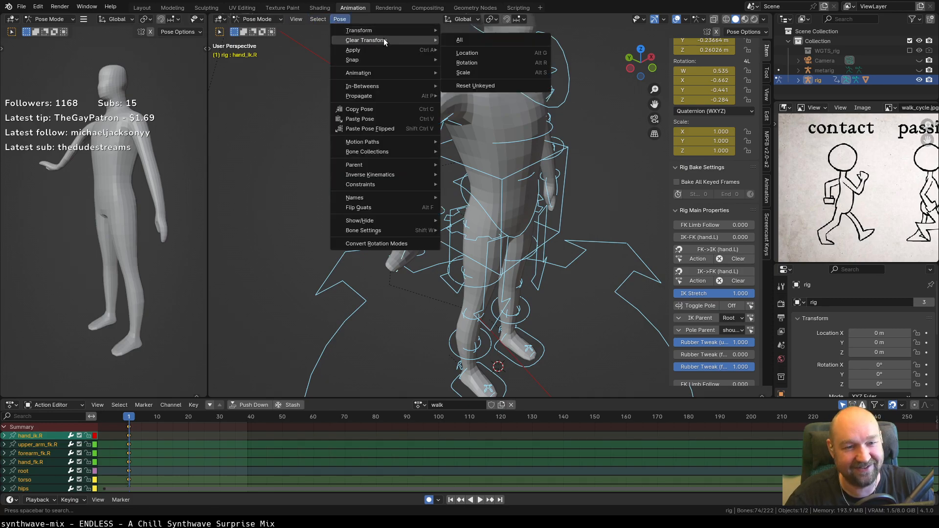
right_click(460, 38)
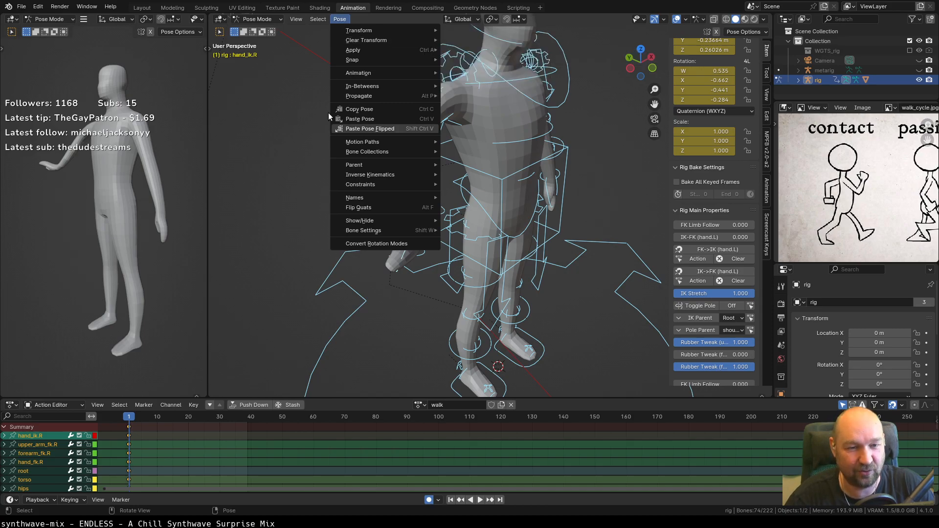
key(q)
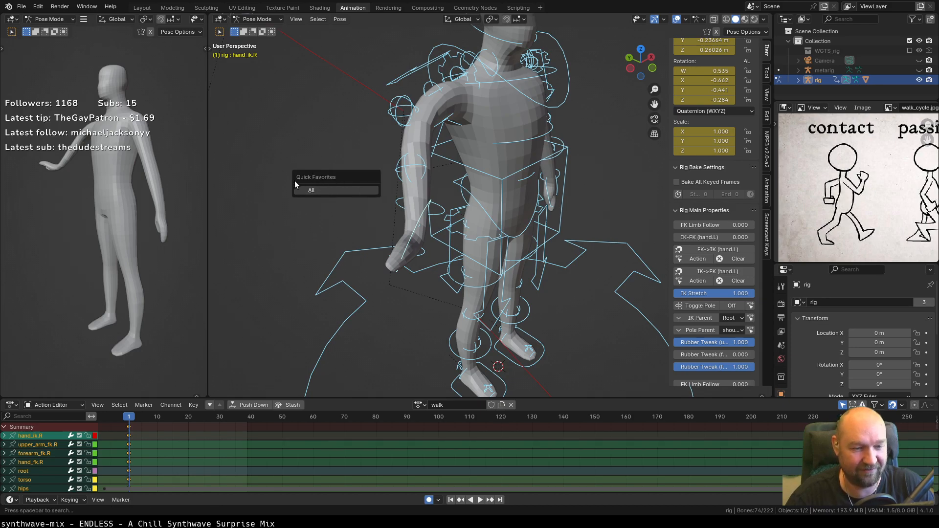
click(313, 191)
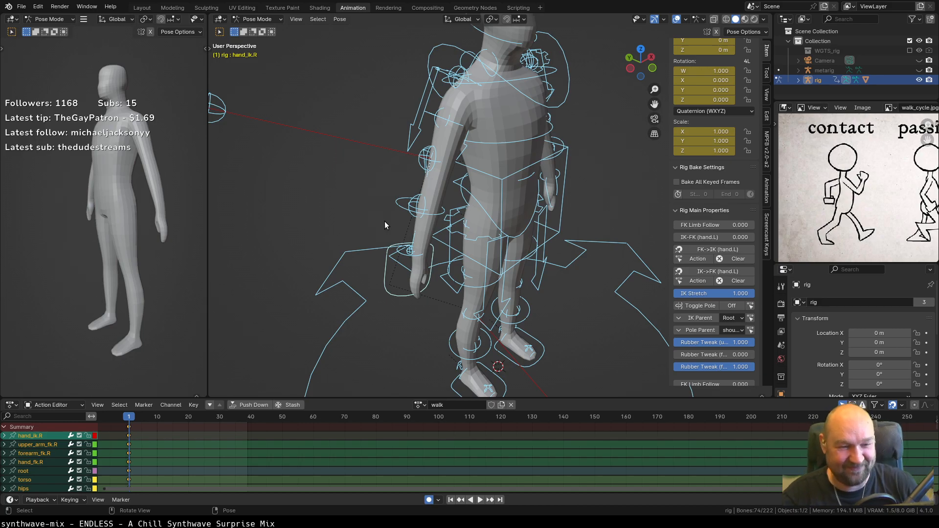
scroll(428, 205, down, 2)
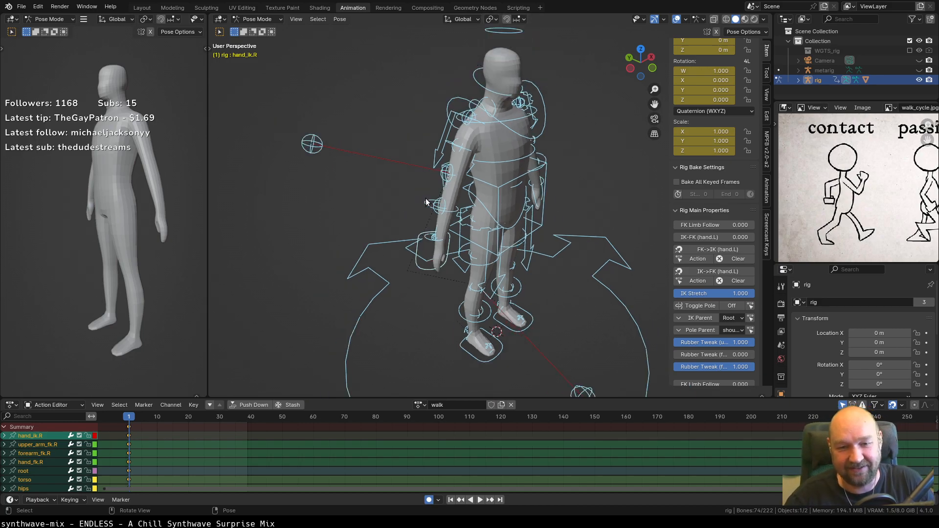
middle_drag(430, 208, 502, 218)
middle_drag(510, 265, 494, 260)
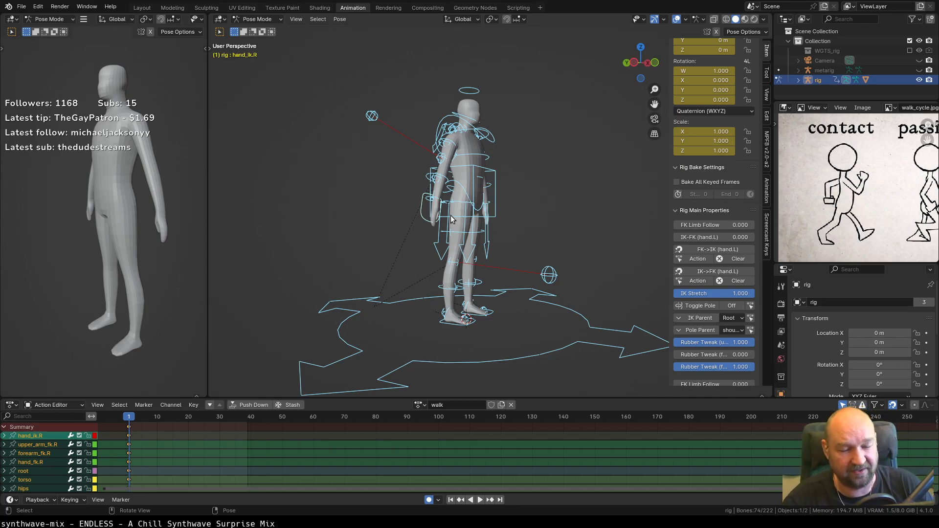
middle_drag(556, 248, 498, 295)
scroll(501, 274, up, 2)
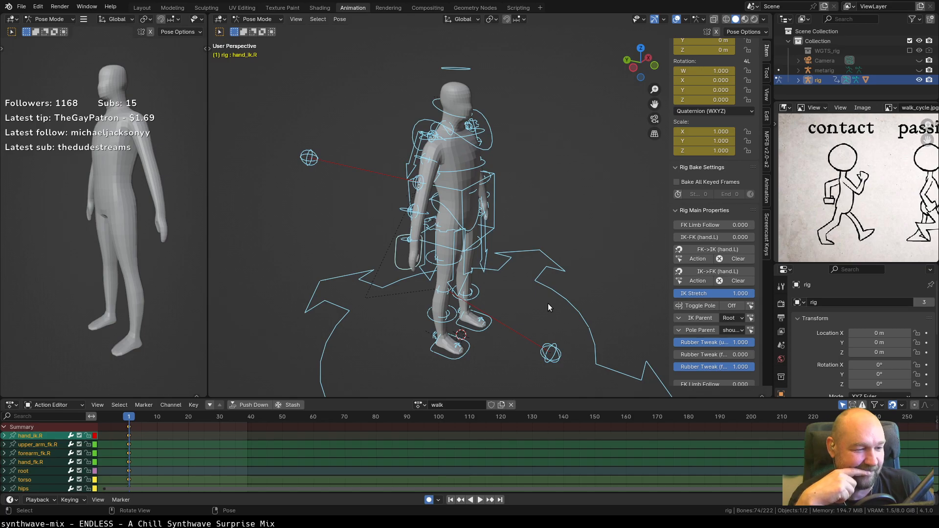
middle_drag(518, 298, 546, 306)
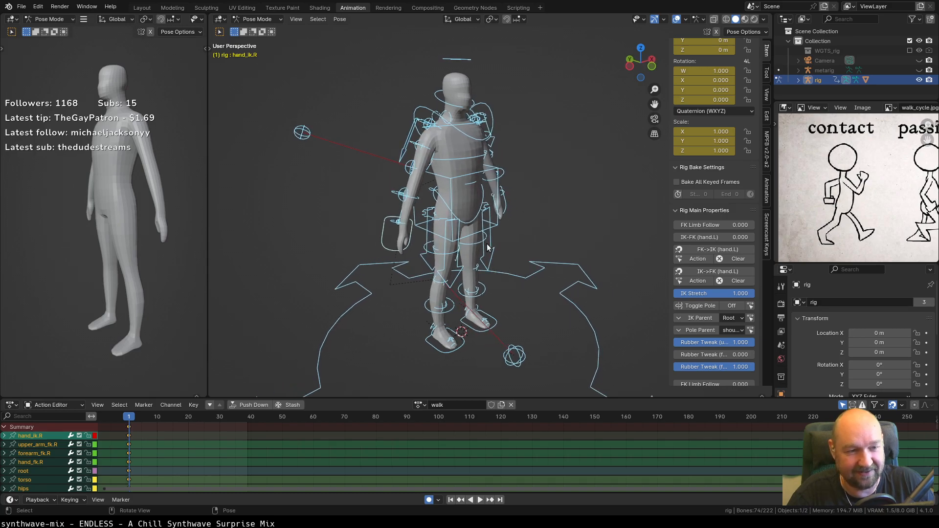
Move the right arm's pole target about 0.37 m forward, 0.09 m inward and 0.02 m down.
click(532, 223)
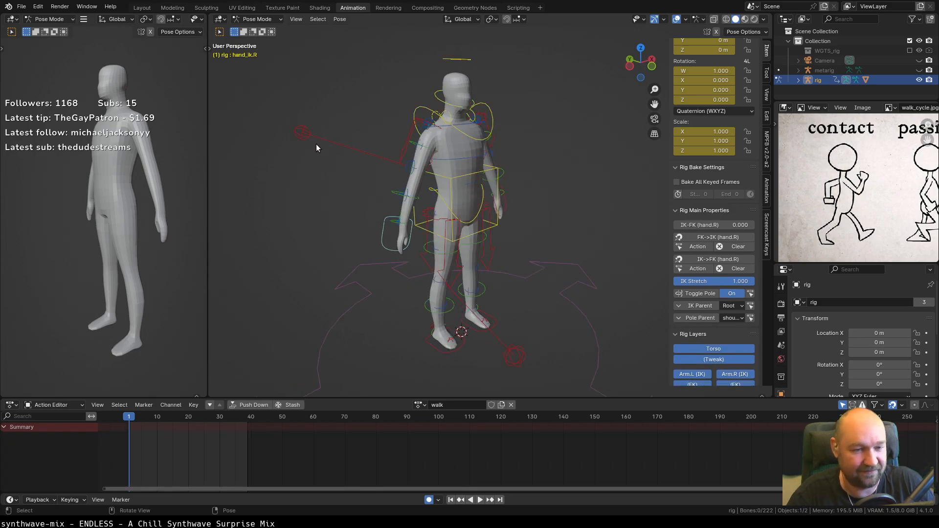
click(302, 132)
middle_drag(519, 229, 515, 254)
key(g)
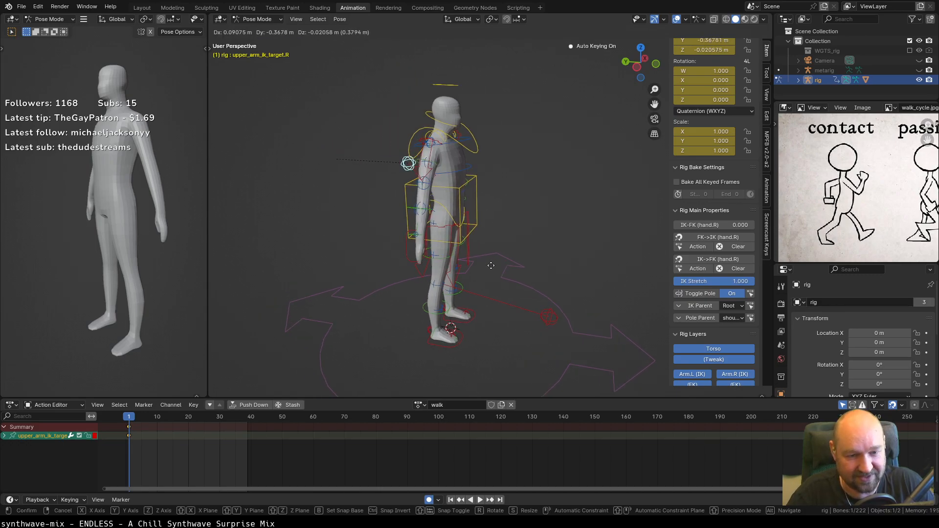
click(491, 266)
Try moving the right hand's IK control about 0.23 m backward and 0.26 m up, and undo the move.
click(410, 260)
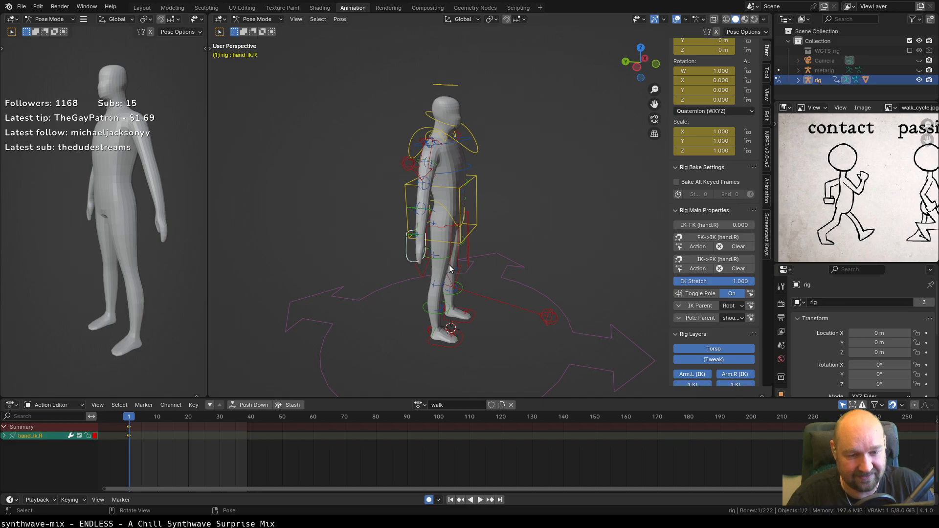
key(g)
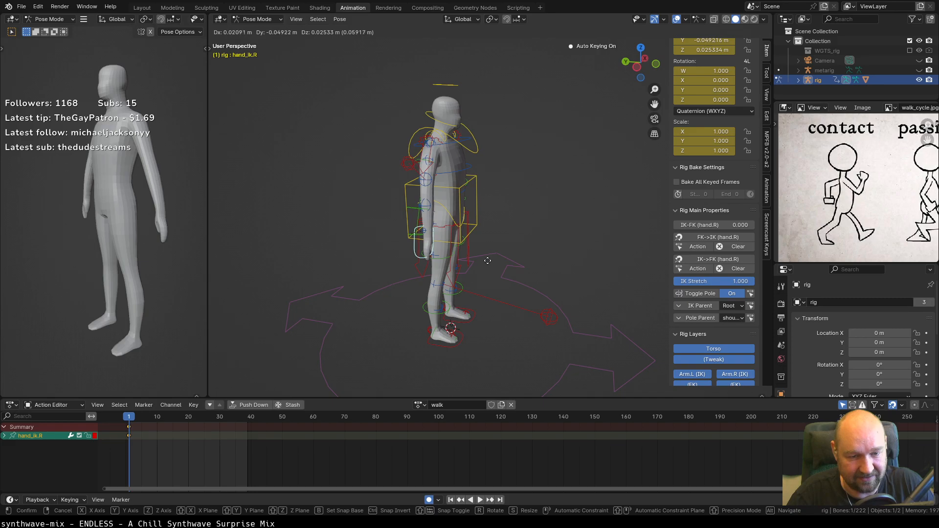
click(447, 224)
mouse_move(446, 224)
middle_down()
mouse_move(424, 219)
mouse_move(439, 219)
middle_up()
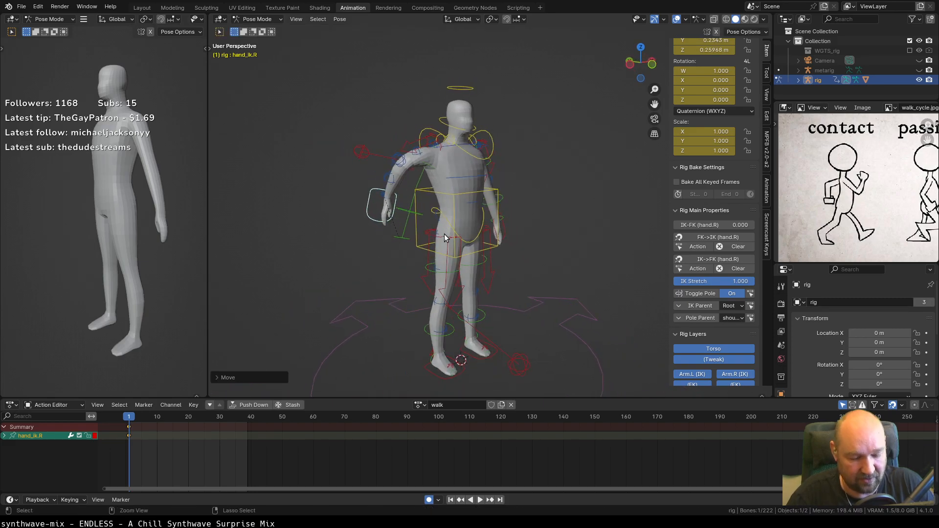
key(ctrl+z)
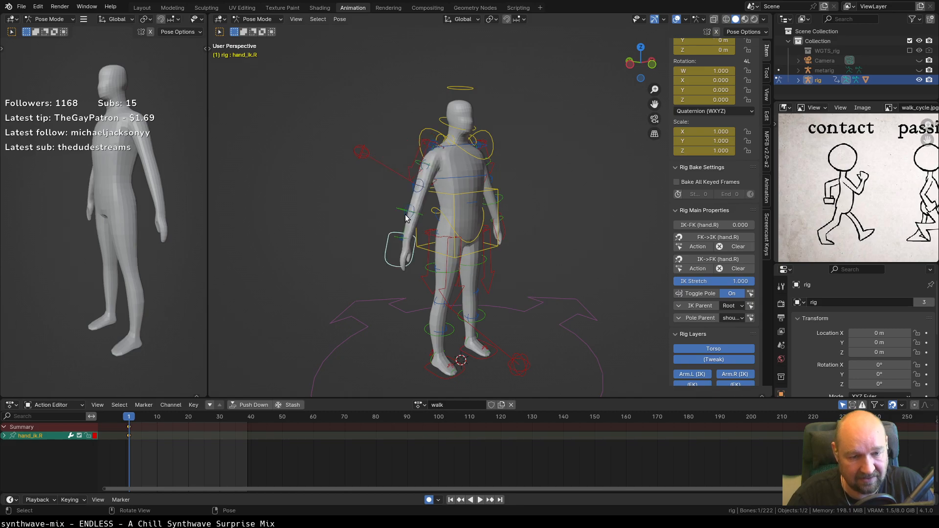
key(ctrl+z)
In the front view, move the right hand's IK control about 0.15 m inward and rotate it about -24°.
click(461, 220)
middle_drag(460, 220, 504, 227)
key(KP_3)
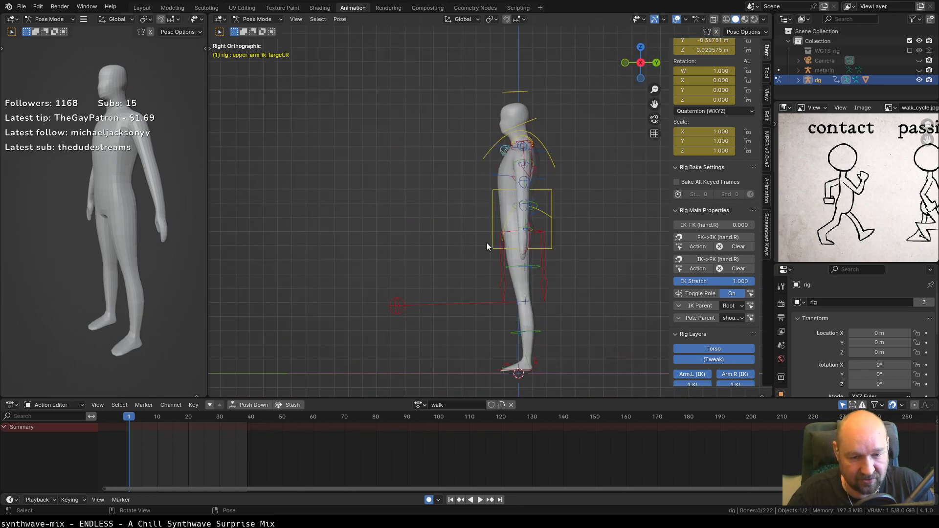
key(KP_1)
scroll(489, 243, up, 4)
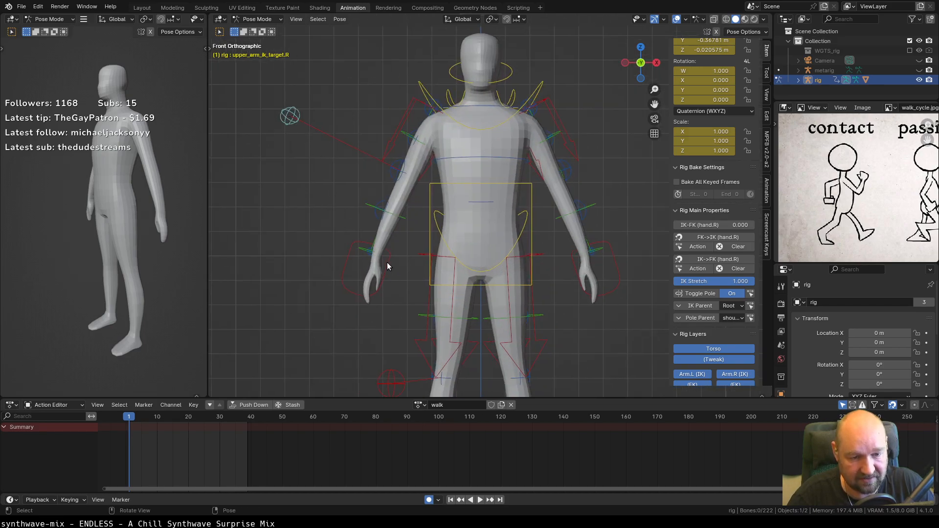
click(387, 266)
key(g)
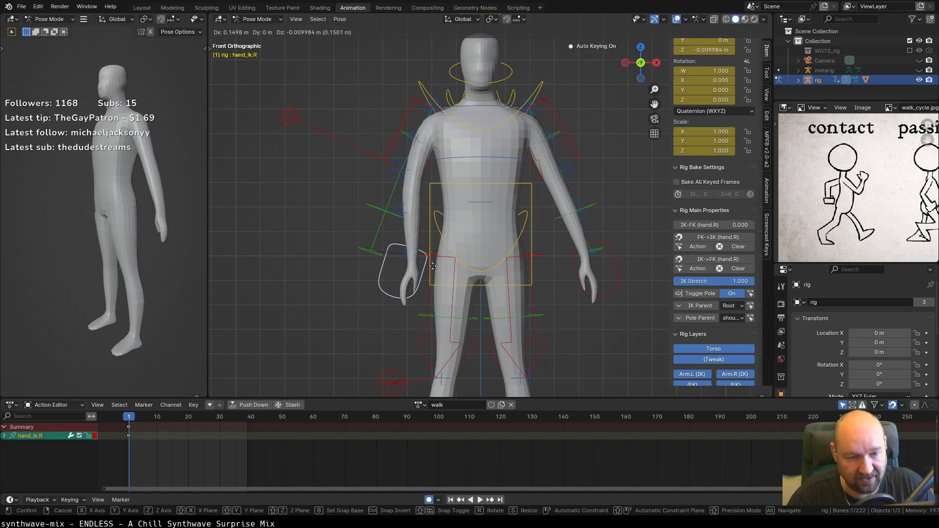
click(436, 268)
key(r)
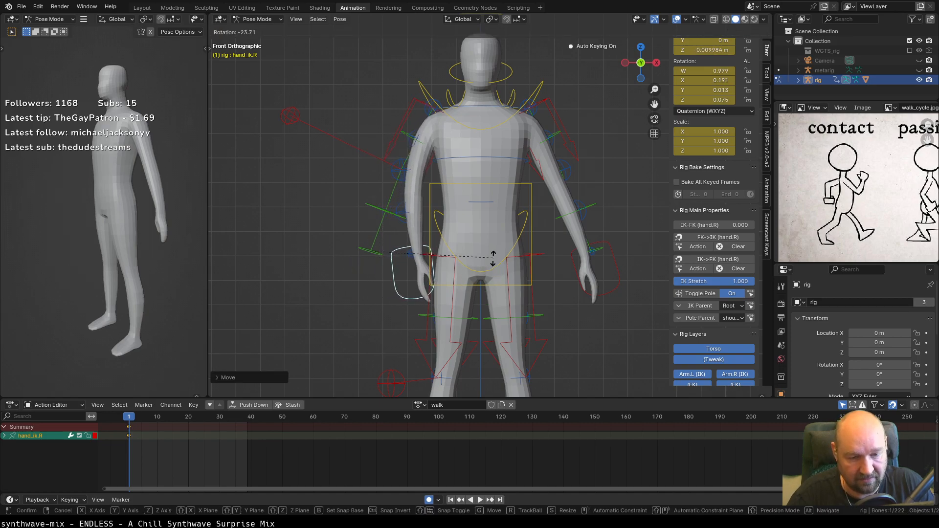
click(494, 258)
In the left side view, rotate the right hand's IK control forward and move it slightly forward and up.
shift+middle_drag(457, 248, 454, 252)
key(ctrl+KP_3)
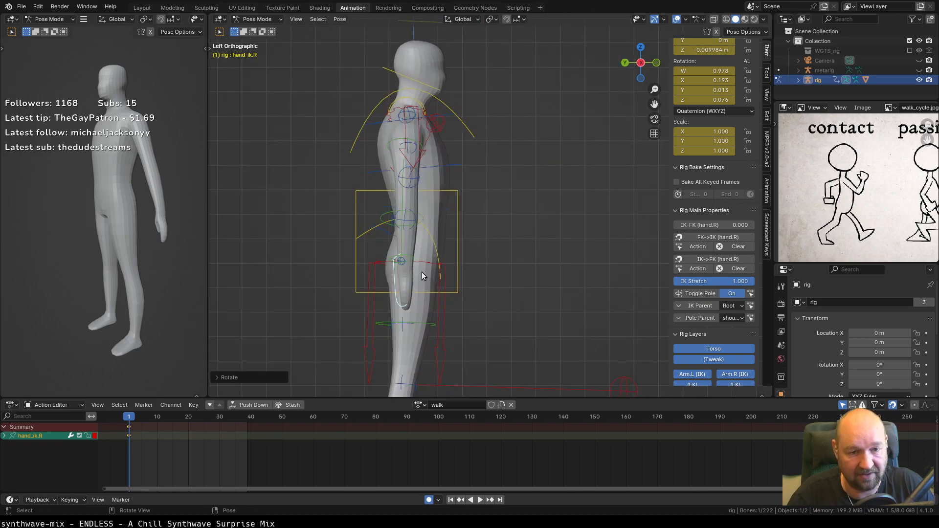
key(r)
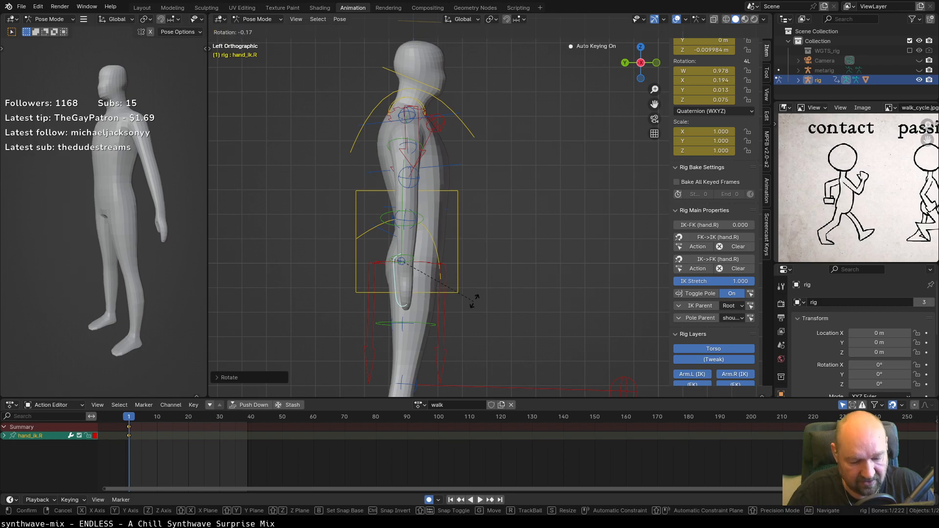
click(501, 257)
key(g)
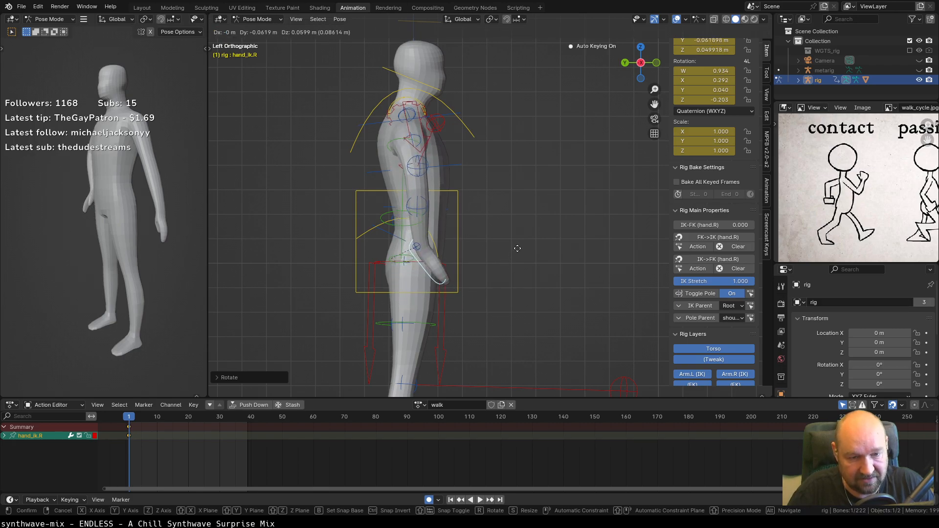
click(510, 259)
In the left side view, move the right arm's pole target about 0.37 m backward to behind the shoulder.
click(436, 124)
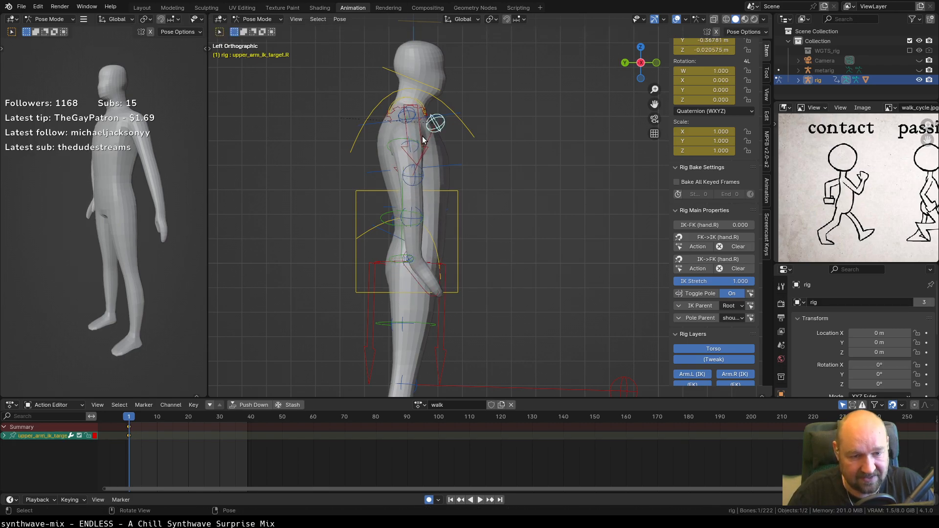
key(g)
click(385, 156)
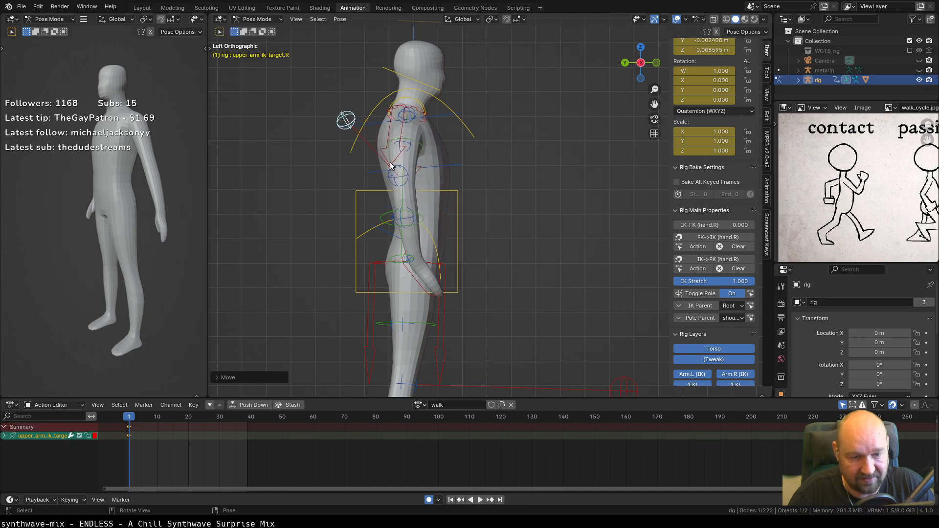
key(g)
key(Escape)
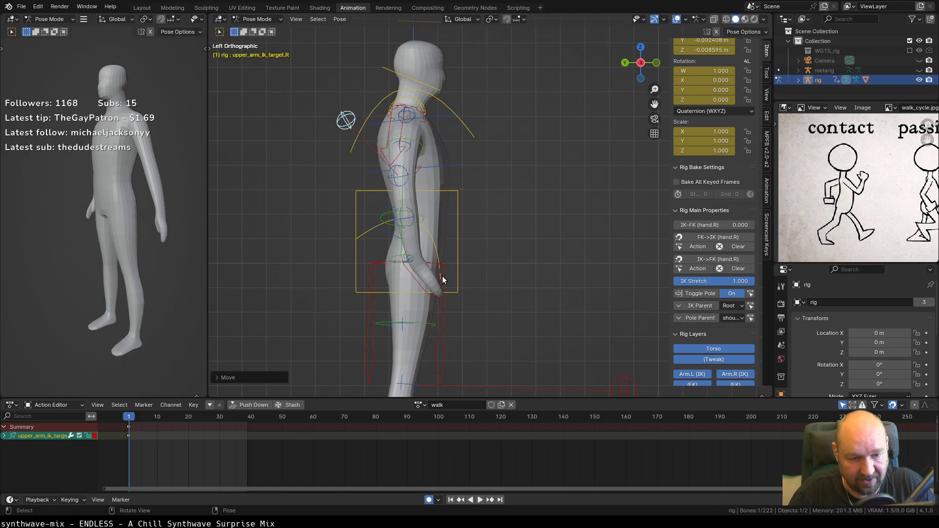
click(422, 287)
key(g)
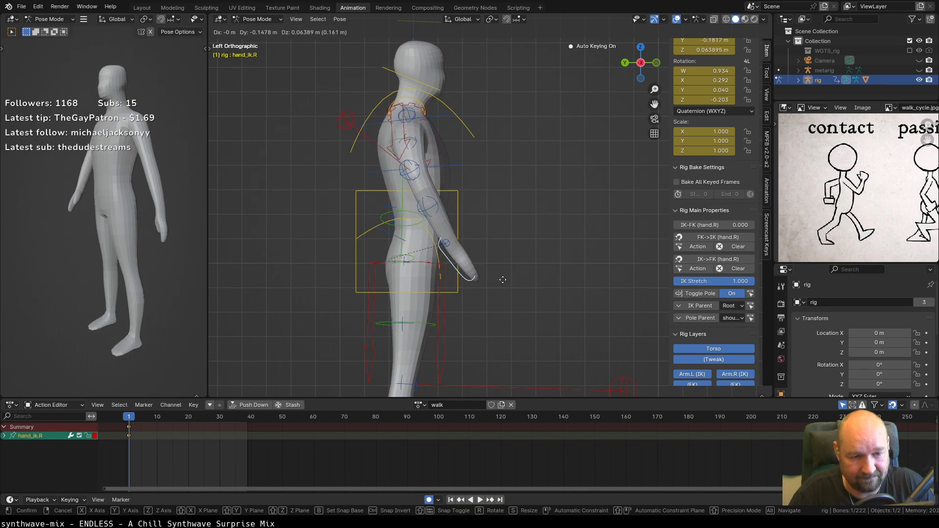
key(Escape)
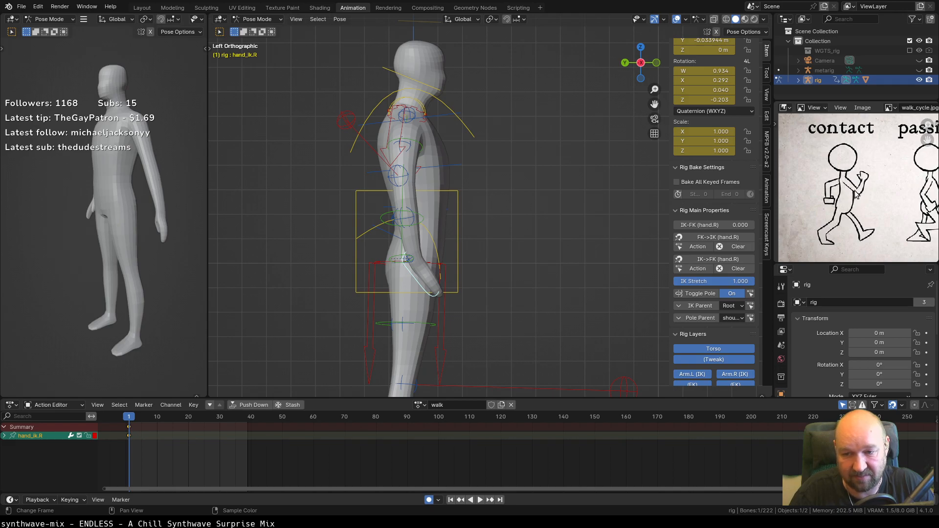
Move the right arm's pole target about 0.33 m backward and 0.27 m down, to behind the elbow.
click(348, 121)
key(g)
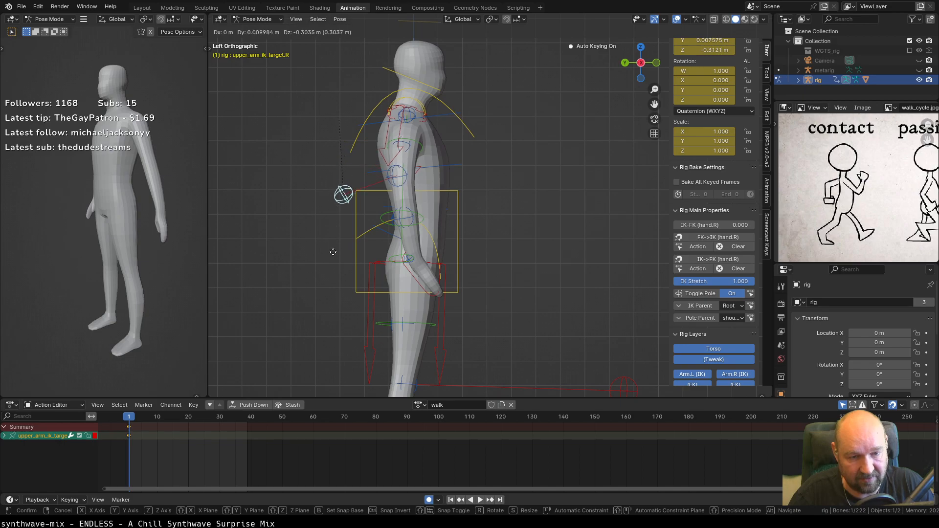
click(255, 242)
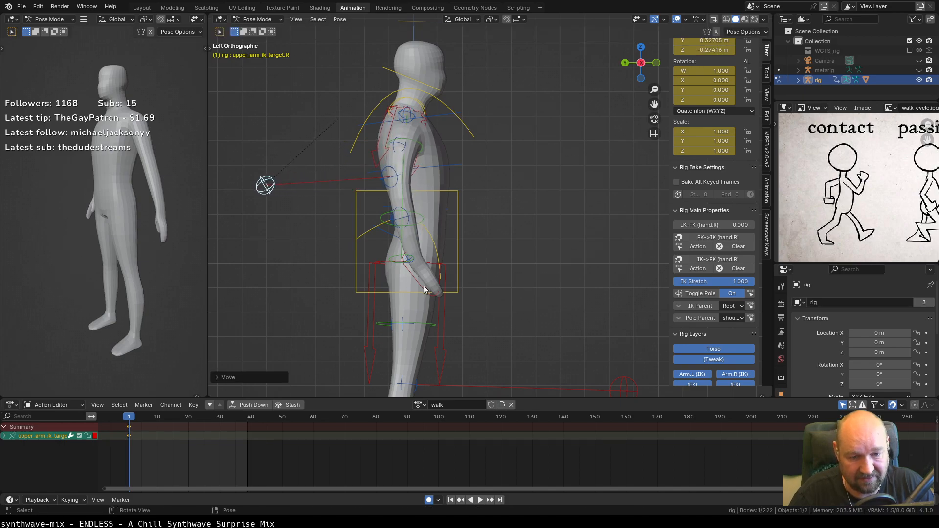
In the left side view, move the right hand's IK control about 0.28 m forward and 0.23 m up, and rotate the hand to nearly horizontal.
click(427, 291)
key(g)
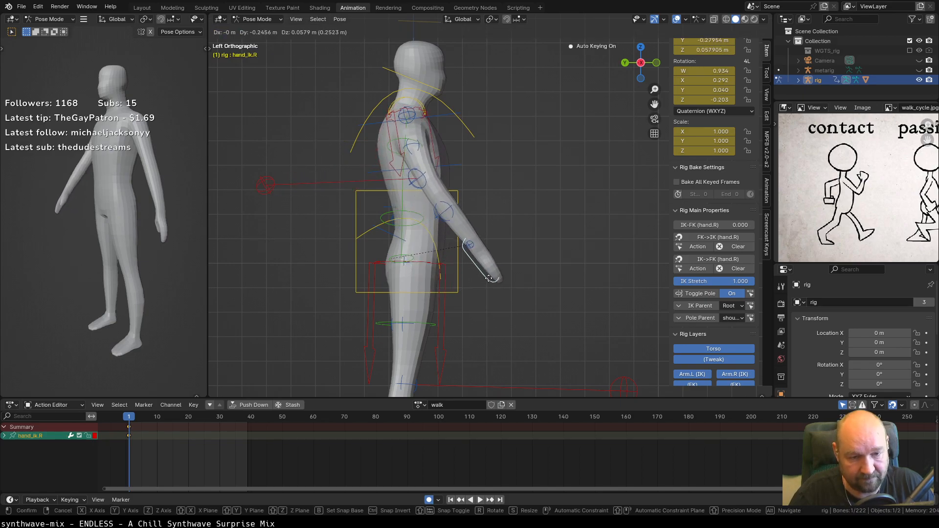
click(492, 278)
key(r)
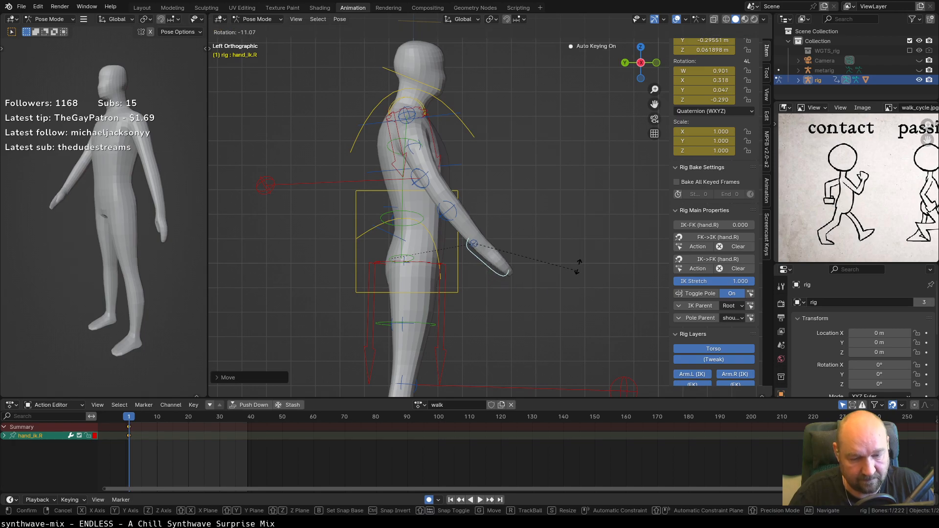
click(571, 219)
key(g)
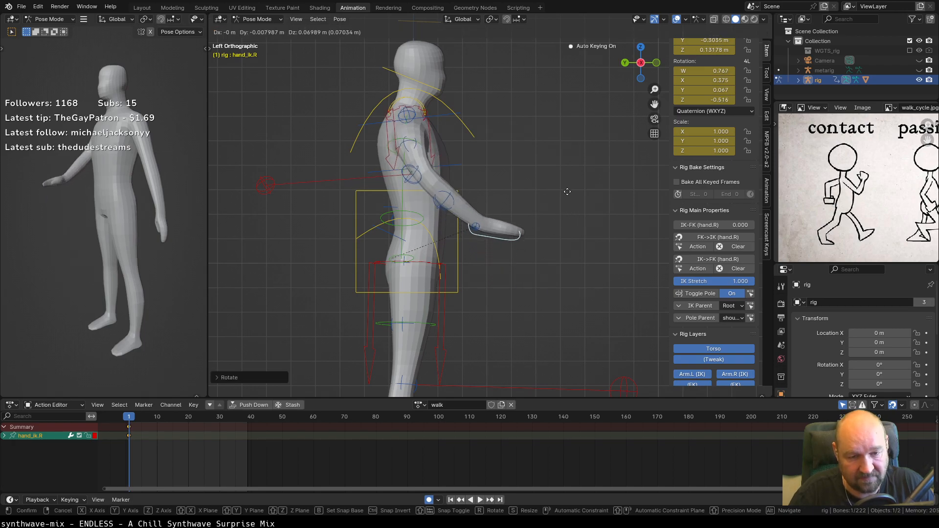
click(570, 171)
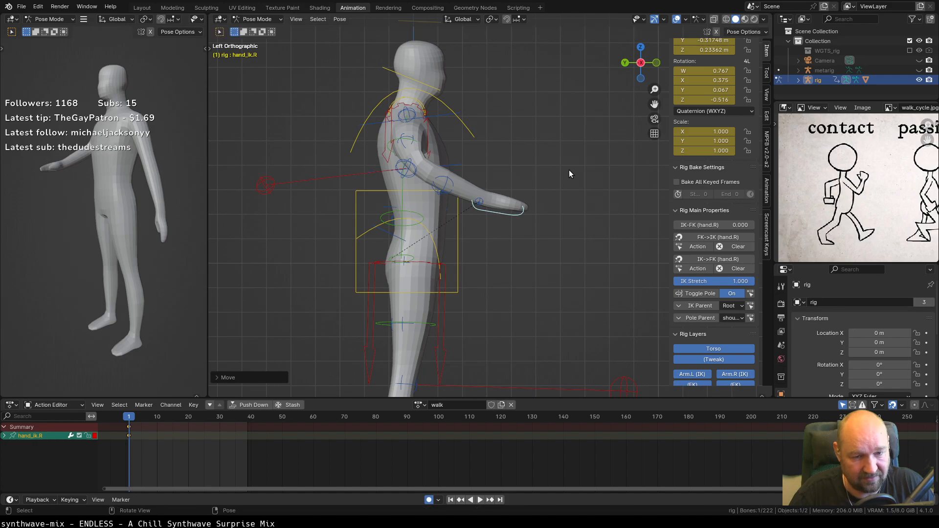
In the front view, move the right hand's IK control about 0.11 m inward and 0.14 m down.
key(KP_3)
key(KP_1)
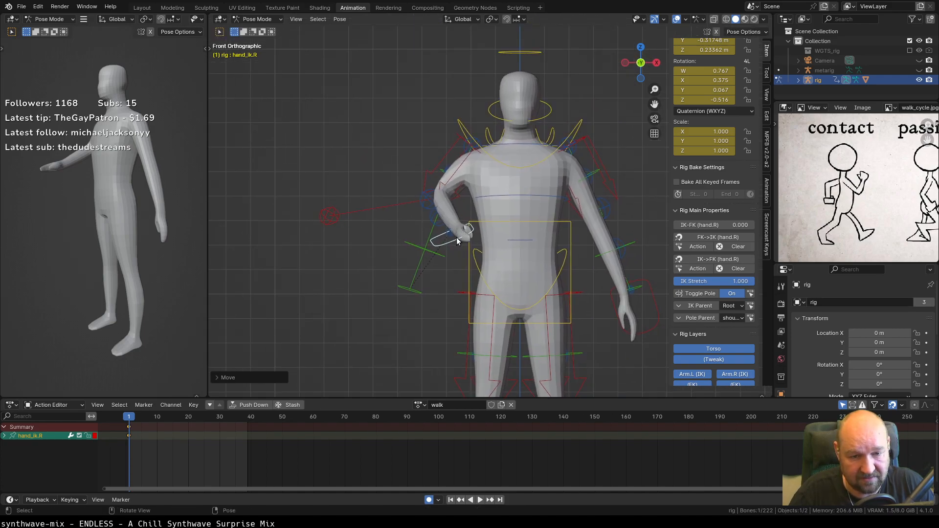
key(g)
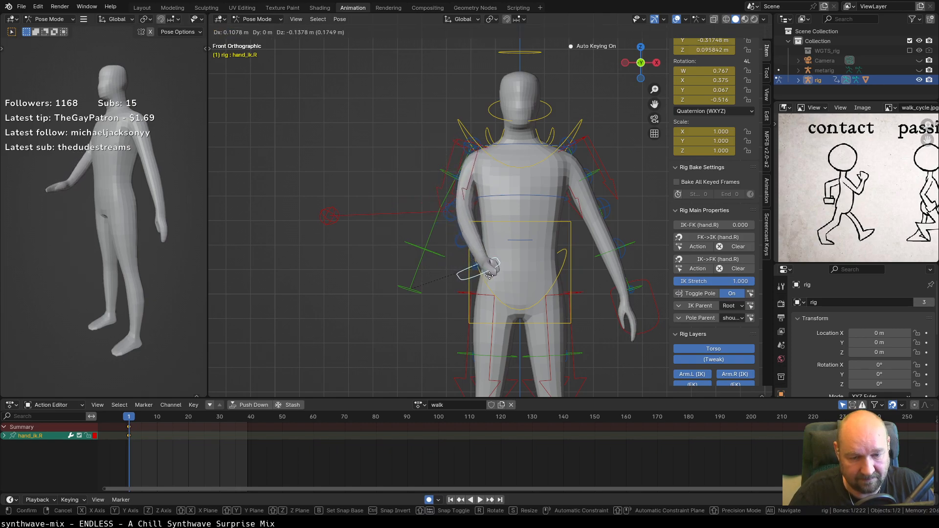
click(490, 278)
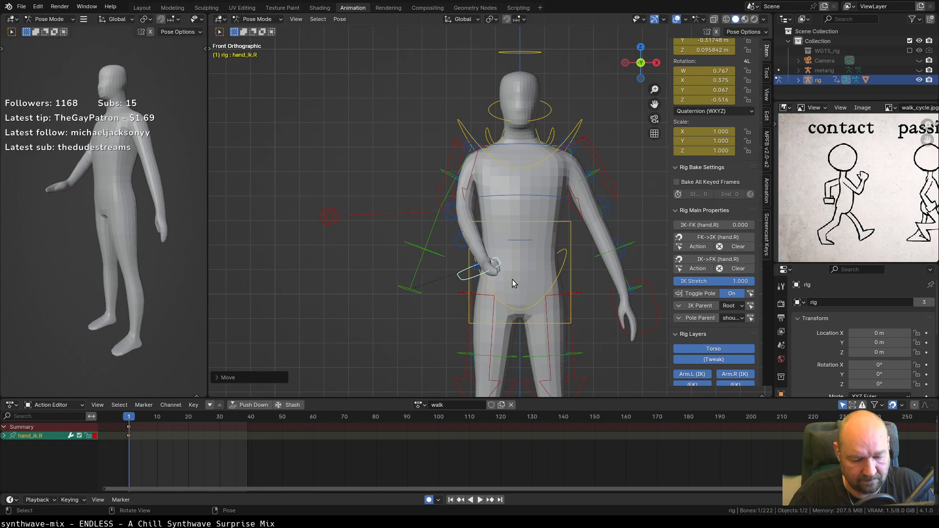
In the top view, move the right arm's pole target about 0.5 m inward, to straight behind the right shoulder.
click(330, 219)
middle_drag(363, 232, 505, 256)
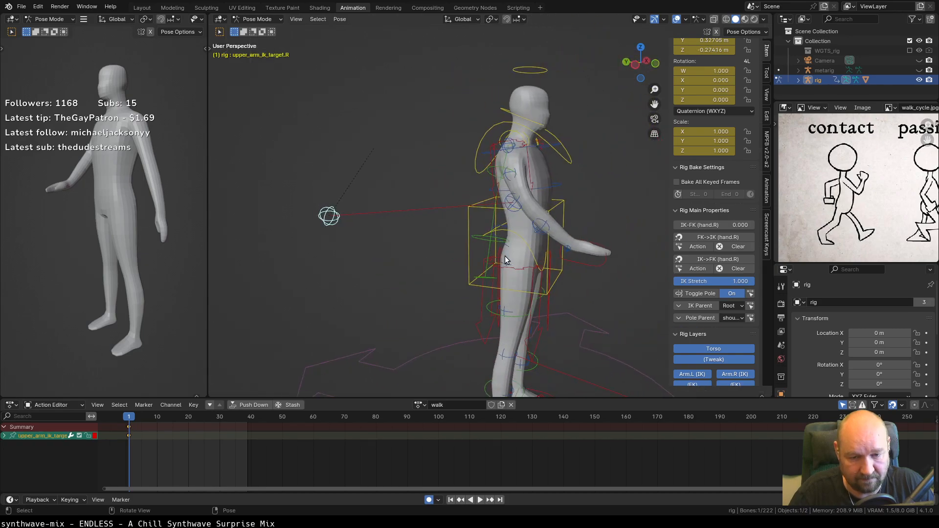
key(g)
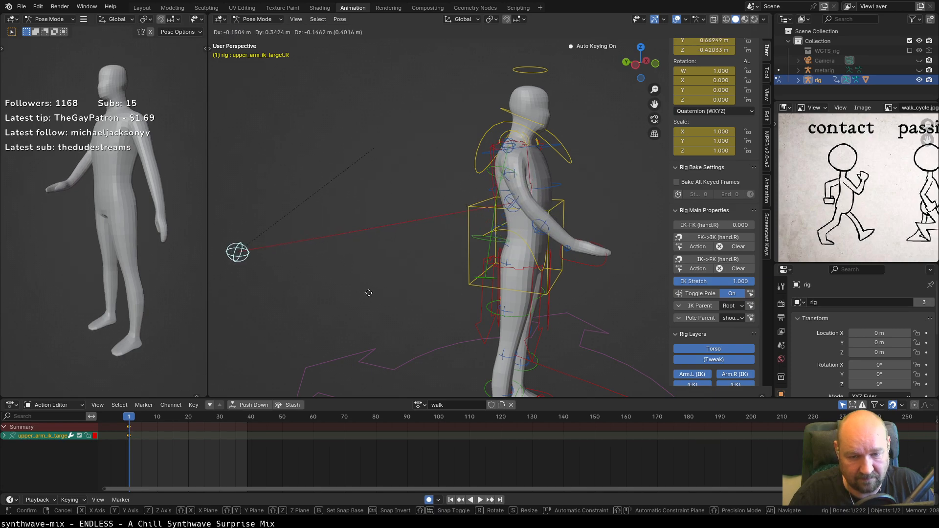
right_click(480, 297)
key(KP_7)
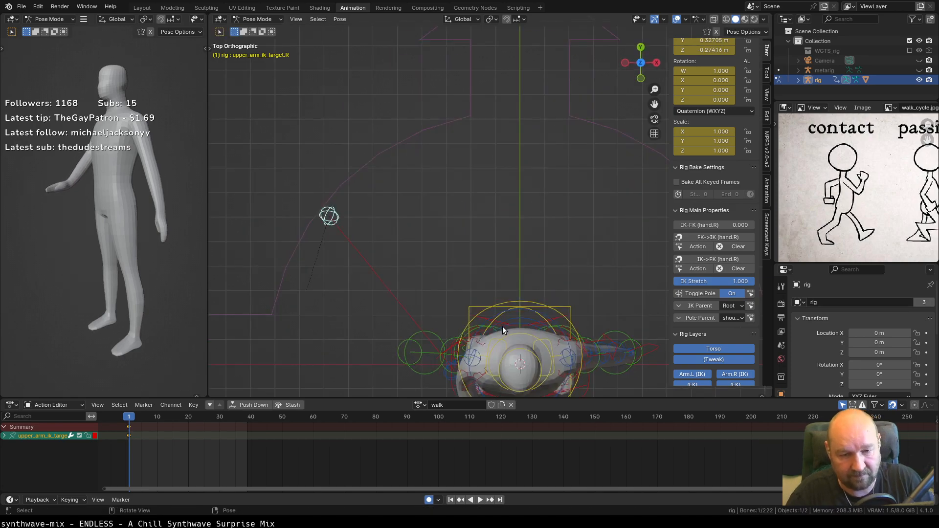
key(g)
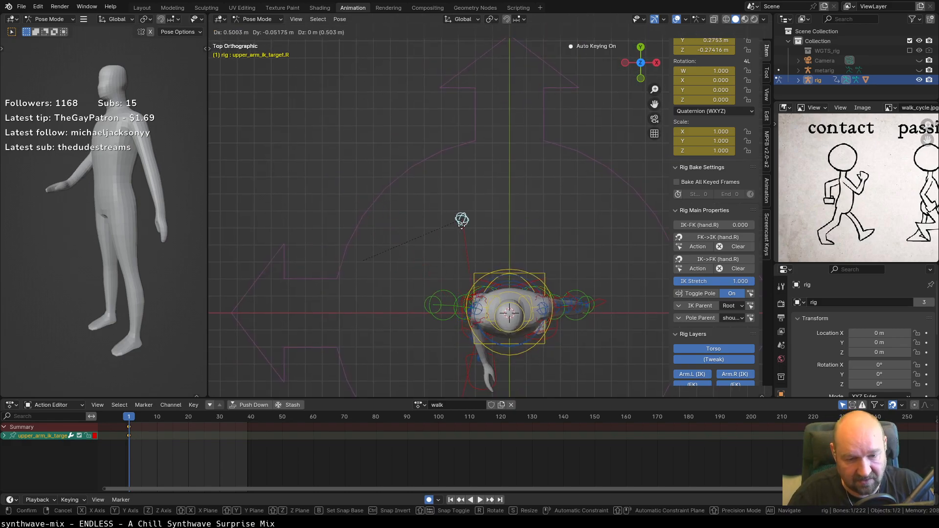
click(470, 228)
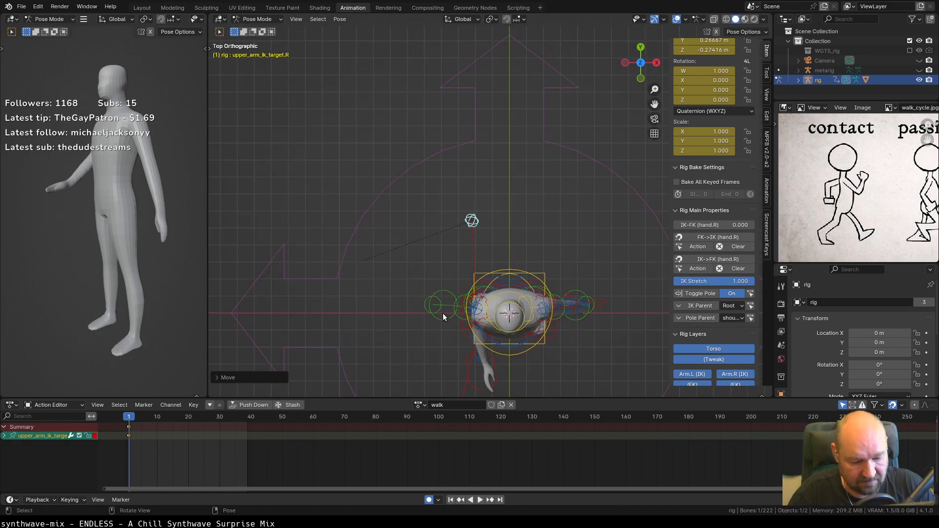
In the front view, move the right hand's IK control about 0.07 m outward and 0.04 m up.
key(KP_1)
click(482, 258)
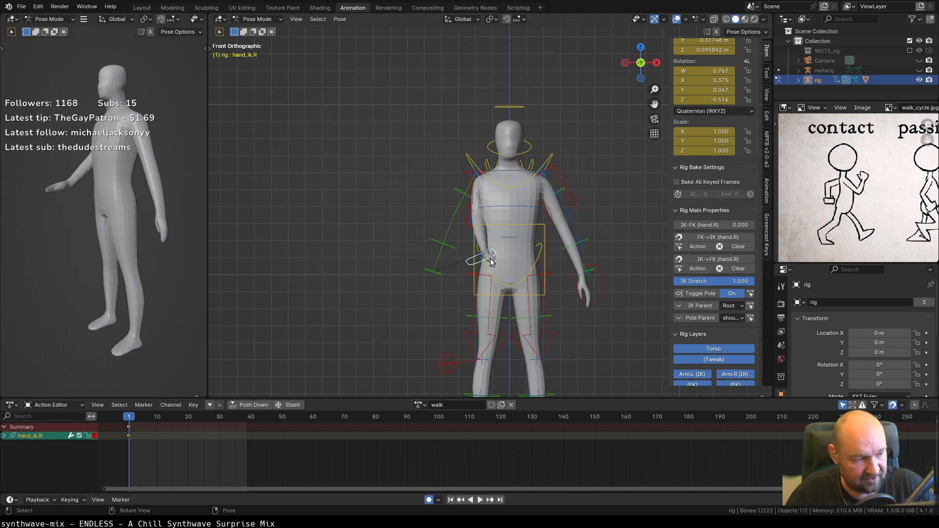
key(g)
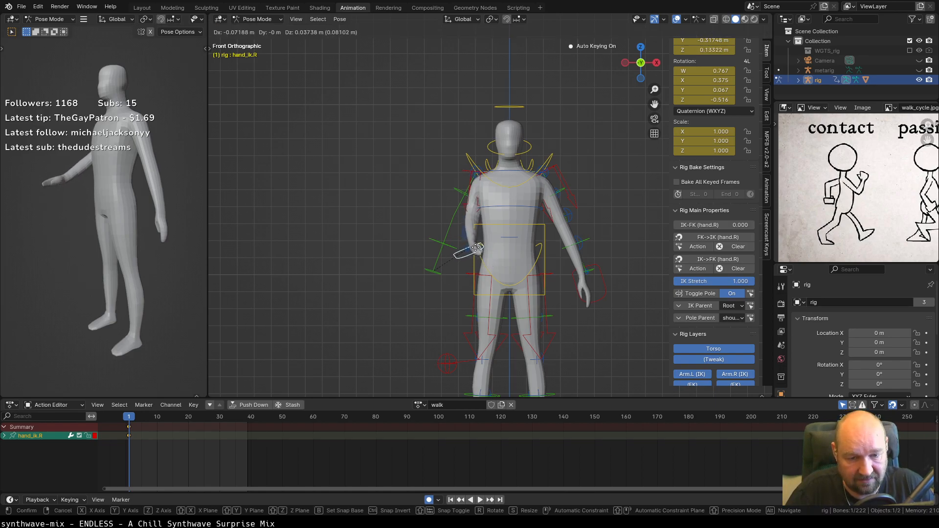
click(473, 250)
In the left side view, move the right hand's IK control about 0.05 m backward and 0.01 m down.
middle_drag(518, 260, 575, 266)
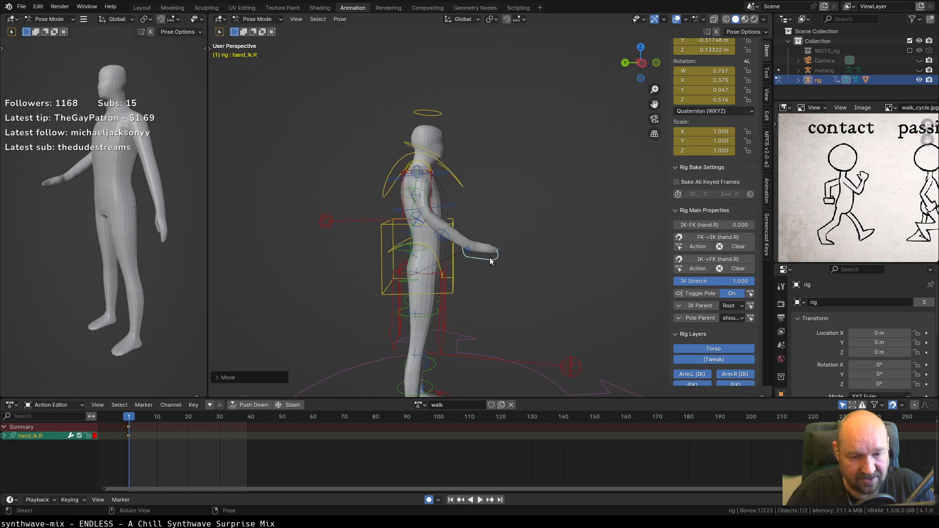
scroll(480, 268, up, 2)
shift+middle_drag(480, 268, 566, 261)
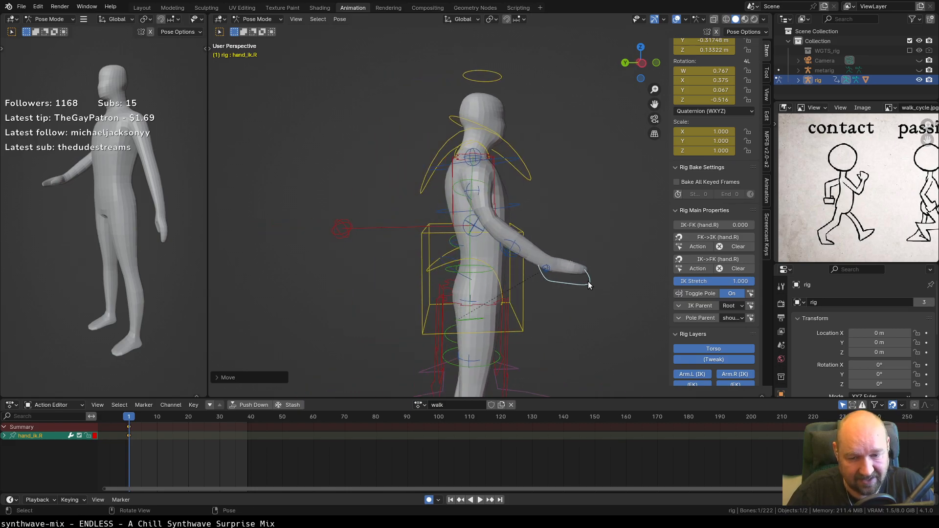
key(ctrl+KP_3)
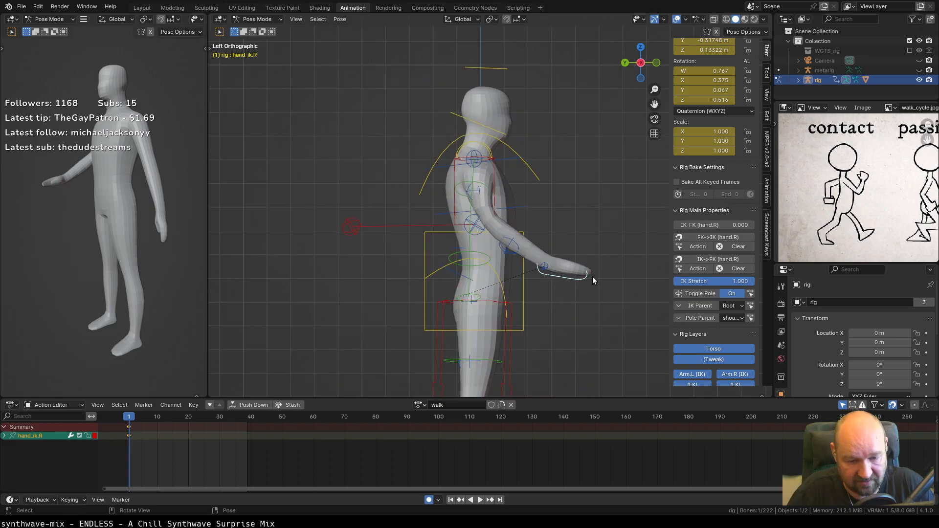
key(g)
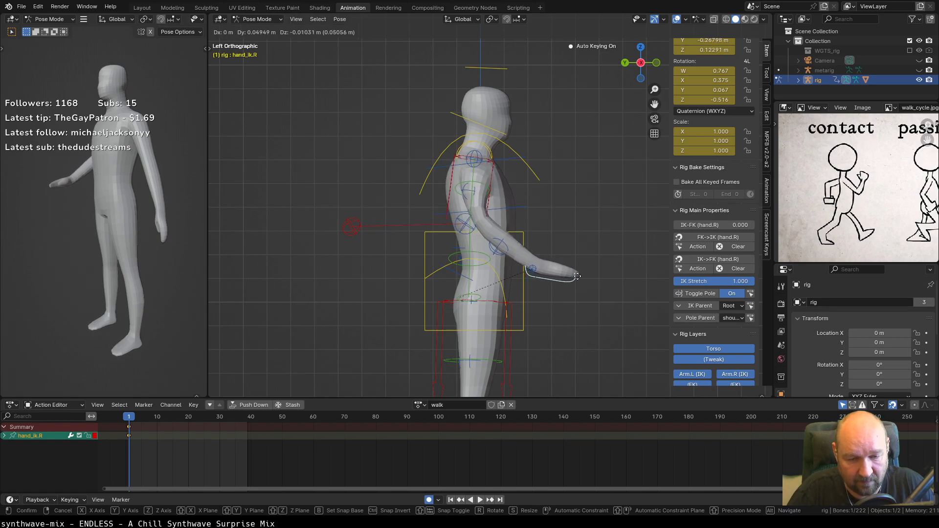
click(577, 275)
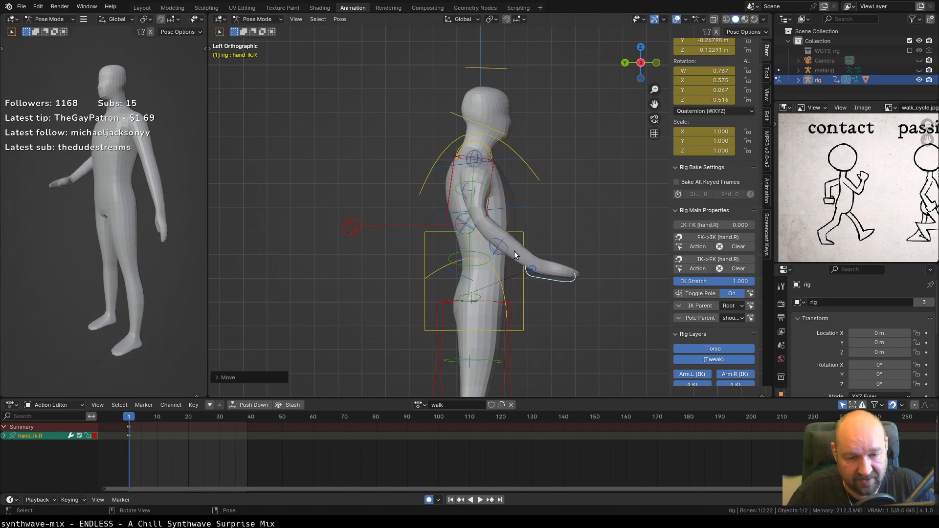
In the left side view, raise the right hand's IK control about 0.25 m, move it 0.13 m forward and tilt the fingers slightly upward.
middle_drag(588, 266, 407, 256)
click(331, 228)
click(422, 311)
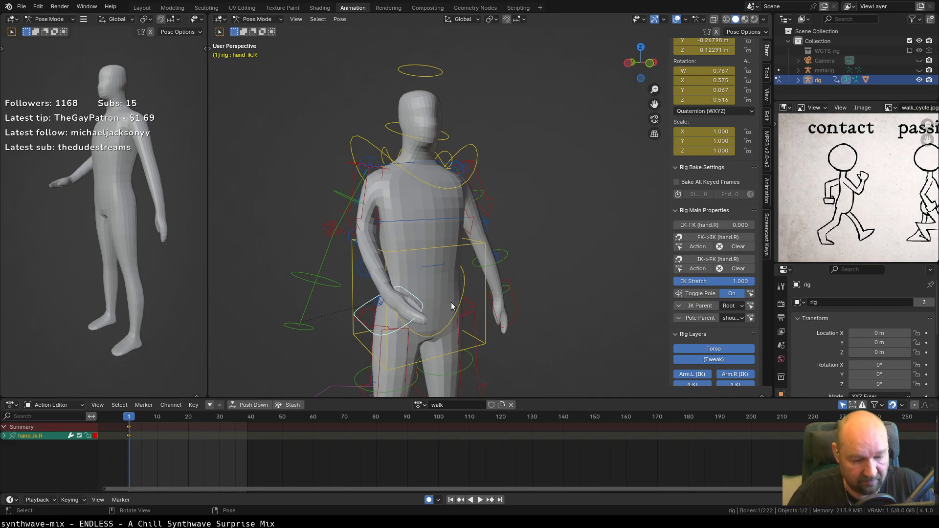
key(ctrl+KP_3)
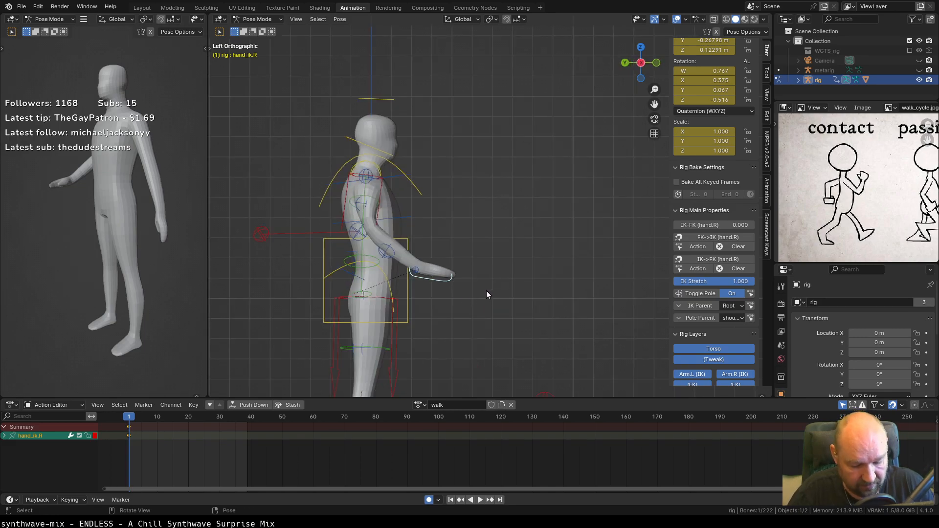
key(g)
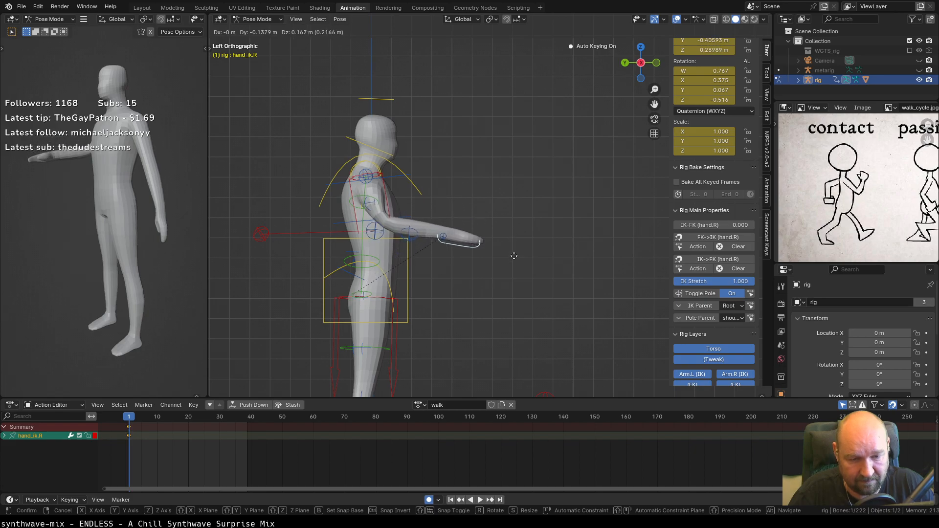
click(513, 241)
key(r)
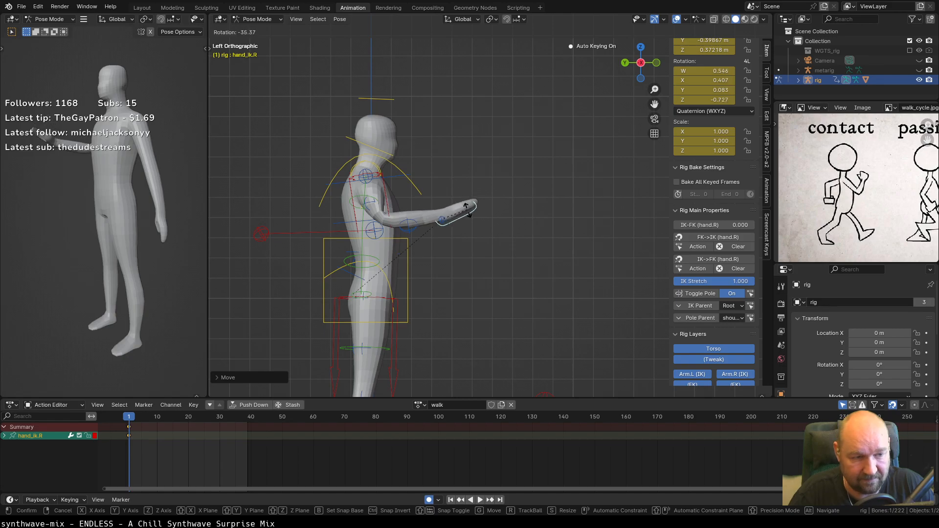
click(471, 219)
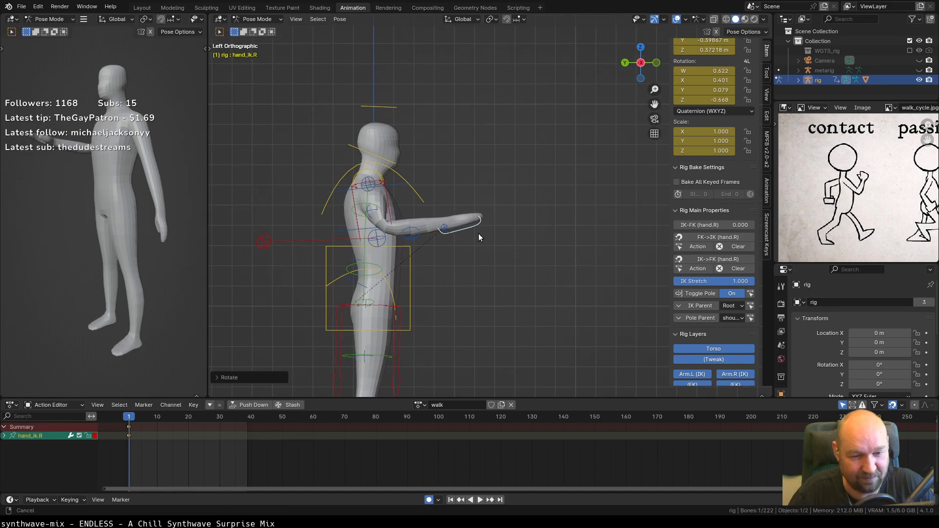
Move the right hand's IK control about 0.13 m up and 0.06 m forward in the left side view, and rotate the hand until the fingers point up.
scroll(480, 257, up, 3)
middle_drag(476, 259, 506, 242)
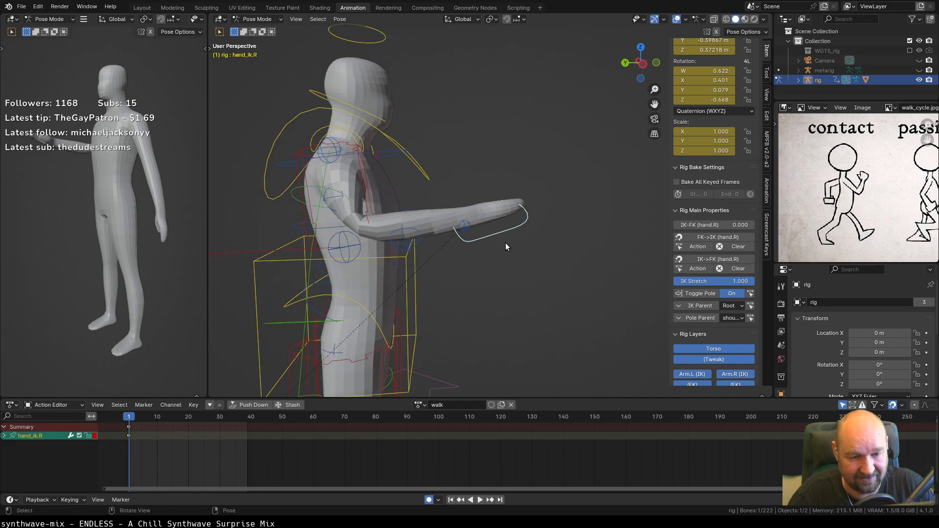
key(KP_1)
key(ctrl+KP_3)
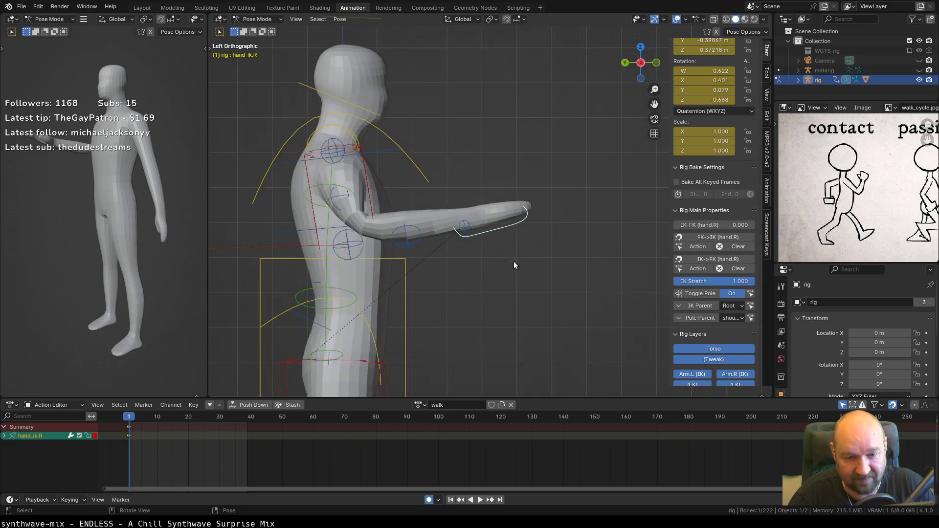
key(g)
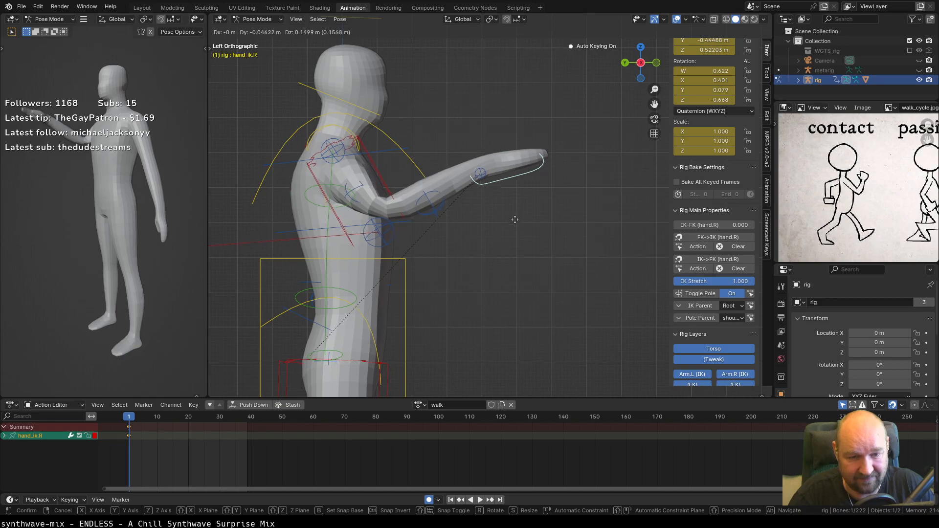
click(522, 229)
key(r)
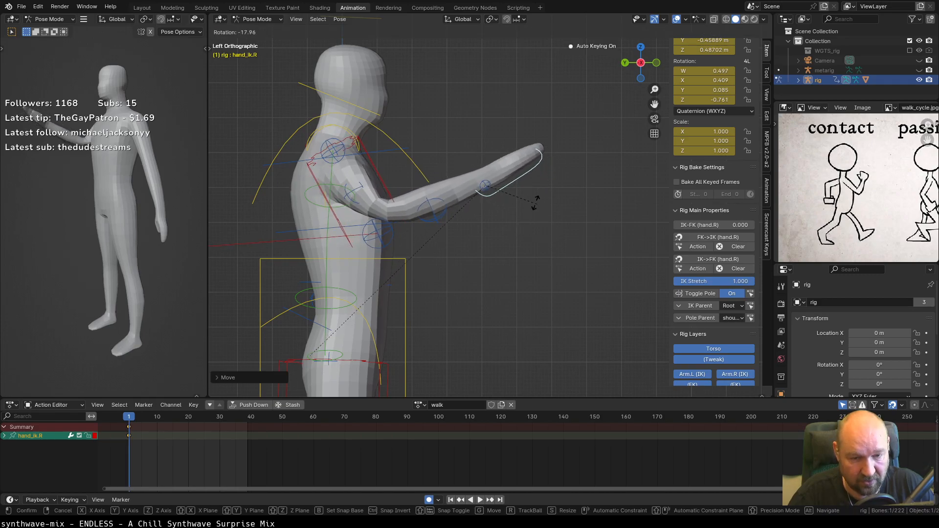
click(492, 180)
key(g)
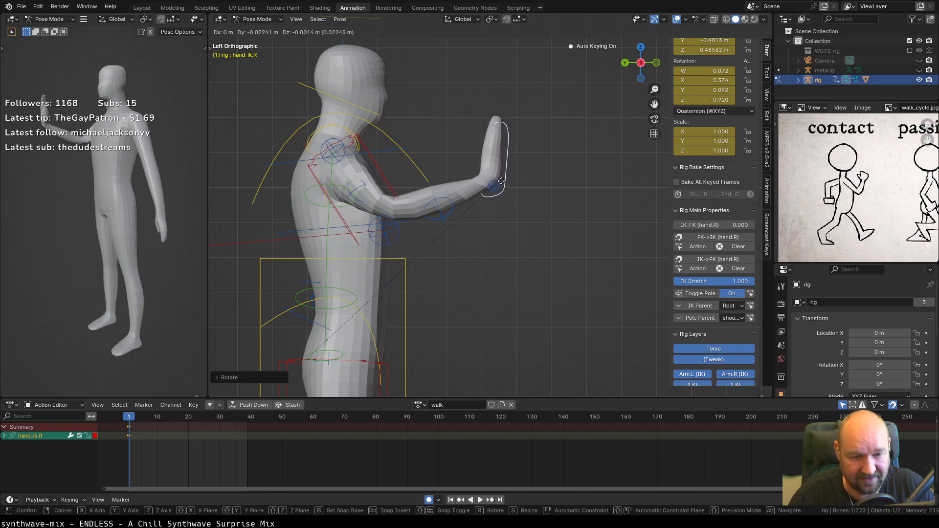
click(495, 176)
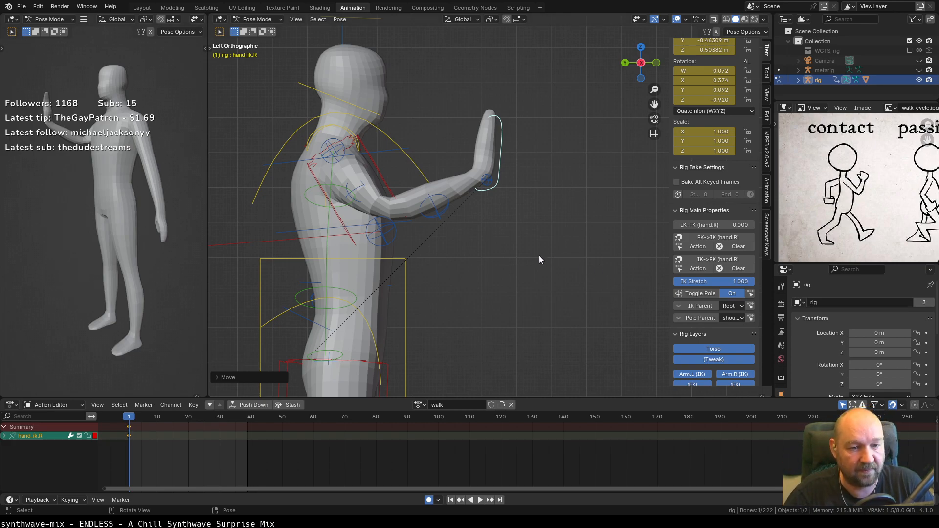
click(142, 7)
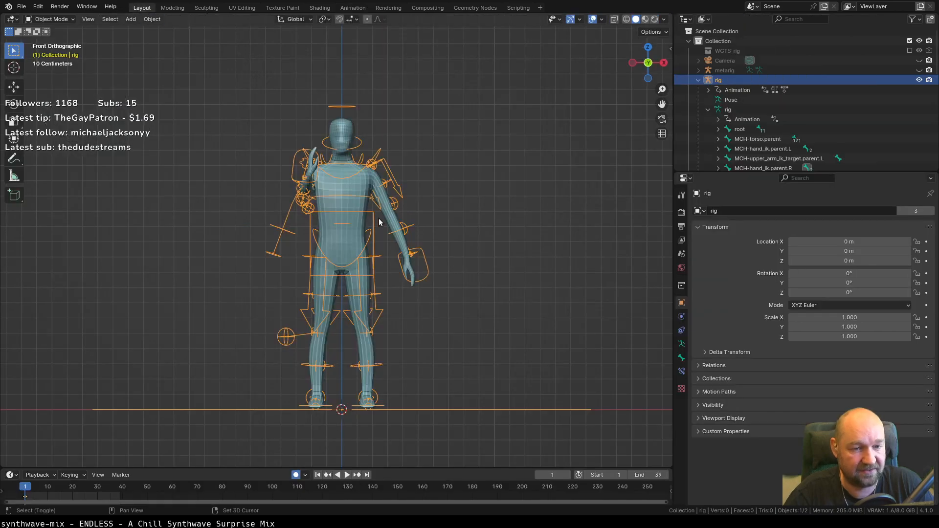
click(212, 191)
click(327, 193)
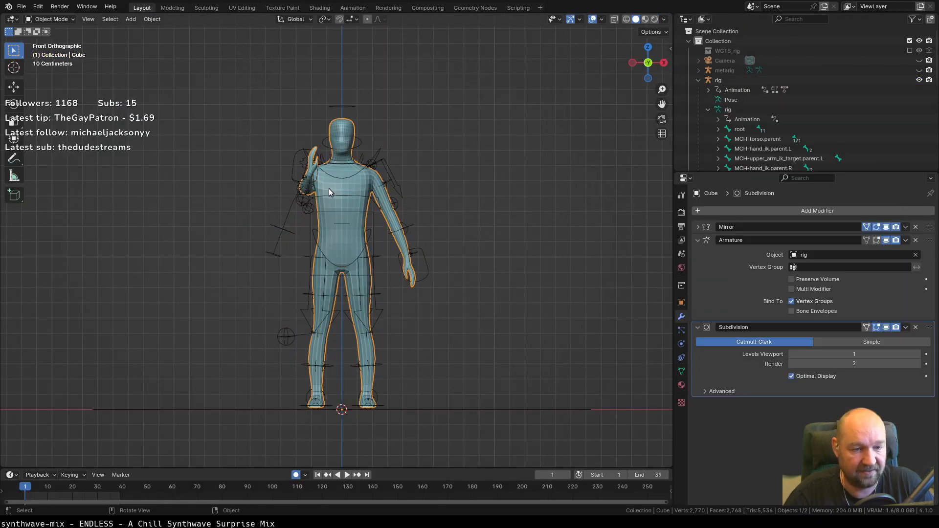
key(shift+a)
mouse_move(198, 182)
mouse_move(246, 202)
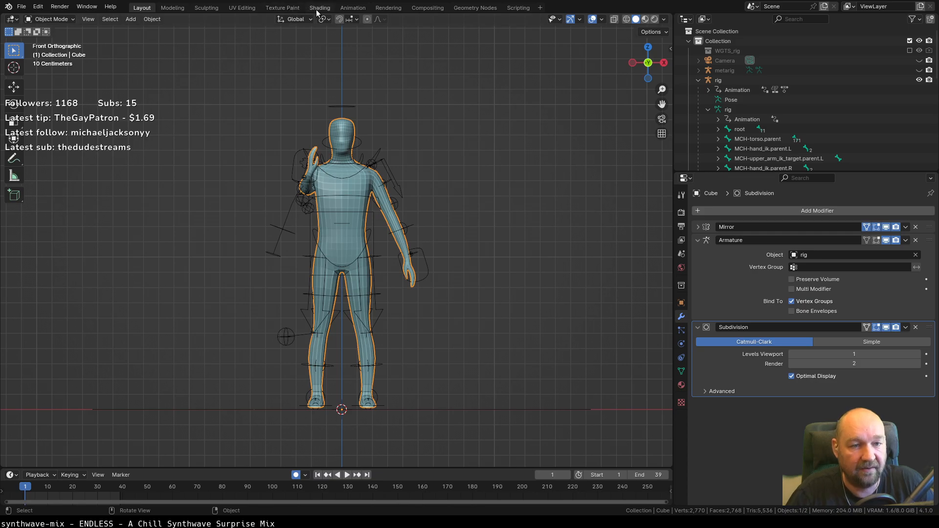
click(349, 8)
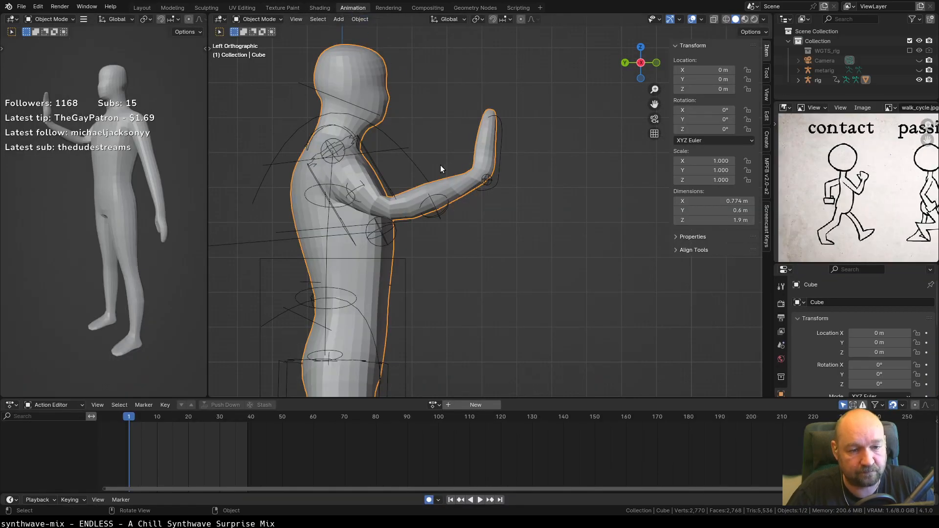
Show the whole posed figure in a perspective view and select the rig in Object Mode.
scroll(455, 254, down, 4)
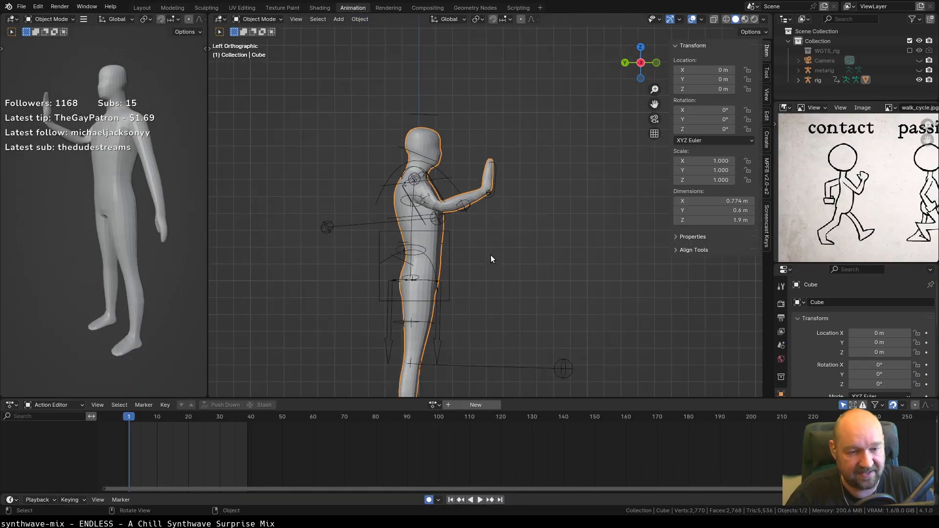
shift+middle_drag(498, 245, 465, 233)
middle_drag(465, 266, 467, 246)
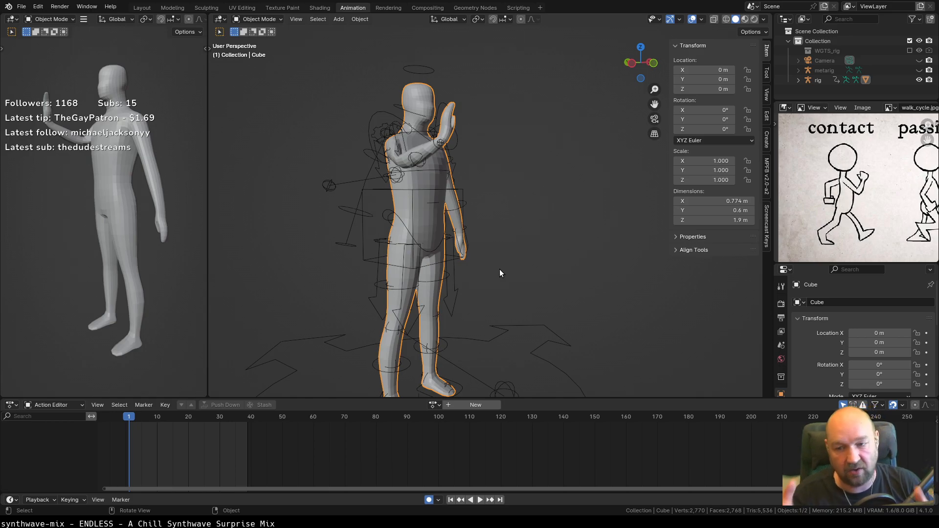
scroll(557, 277, down, 3)
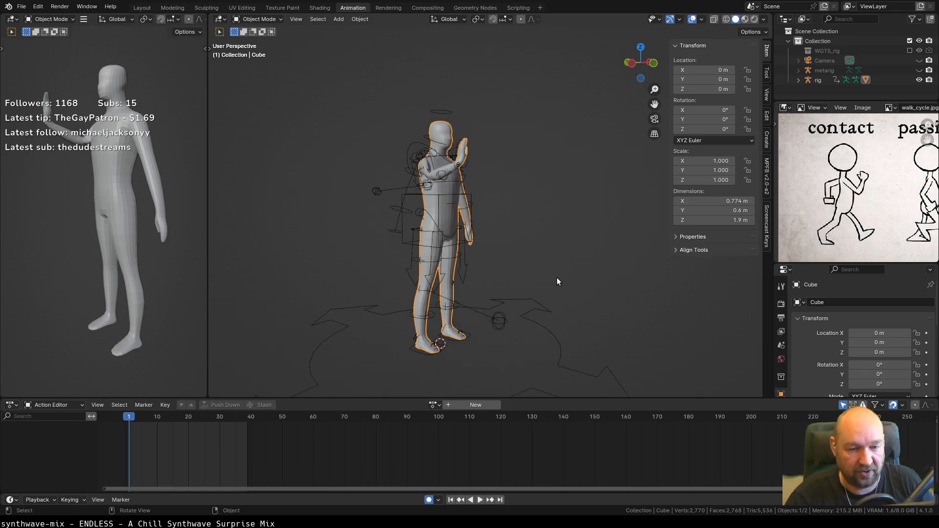
shift+middle_drag(547, 286, 542, 270)
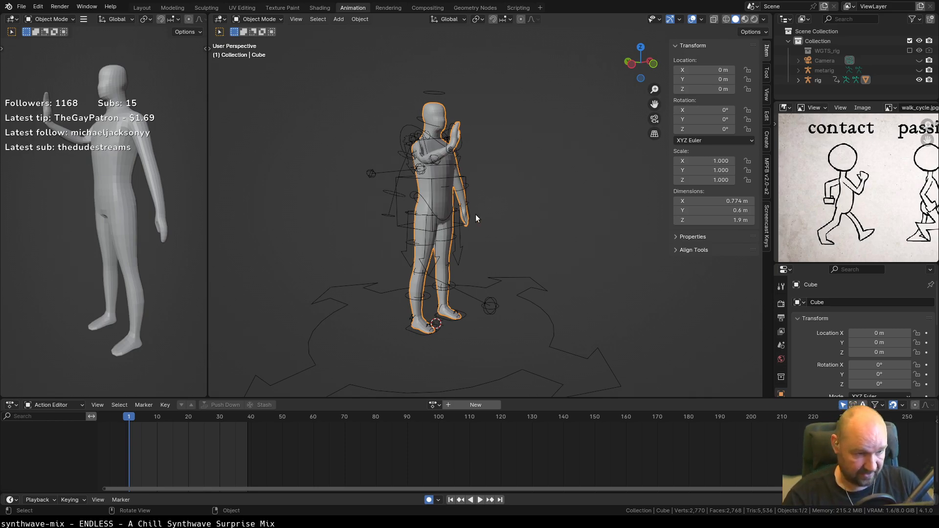
middle_drag(478, 202, 405, 209)
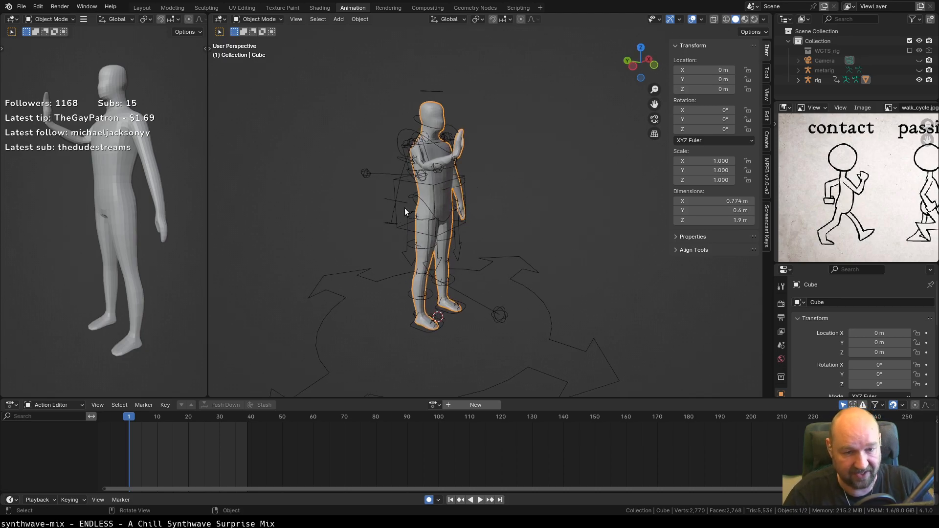
click(498, 315)
mouse_move(507, 257)
middle_down()
mouse_move(491, 249)
mouse_move(501, 259)
mouse_move(565, 251)
mouse_move(490, 242)
mouse_move(489, 257)
mouse_move(488, 237)
mouse_move(496, 247)
middle_up()
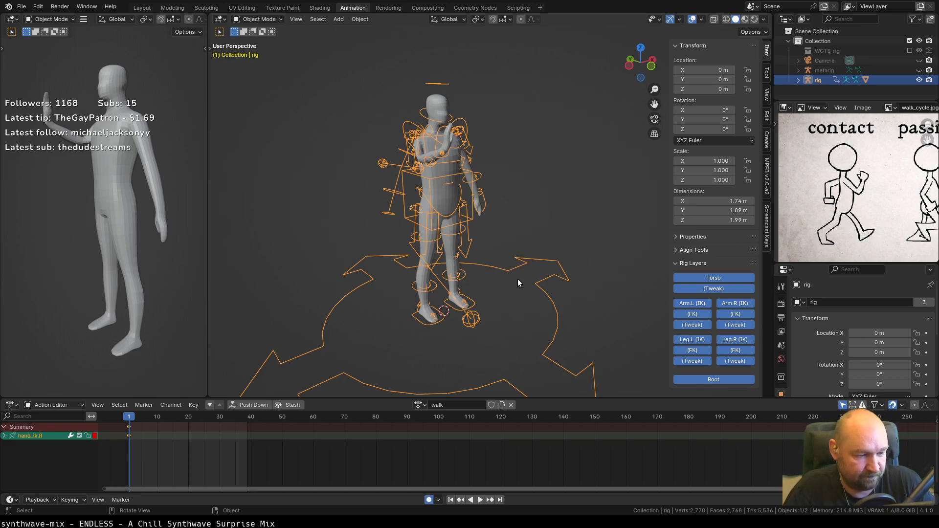
middle_drag(491, 306, 529, 302)
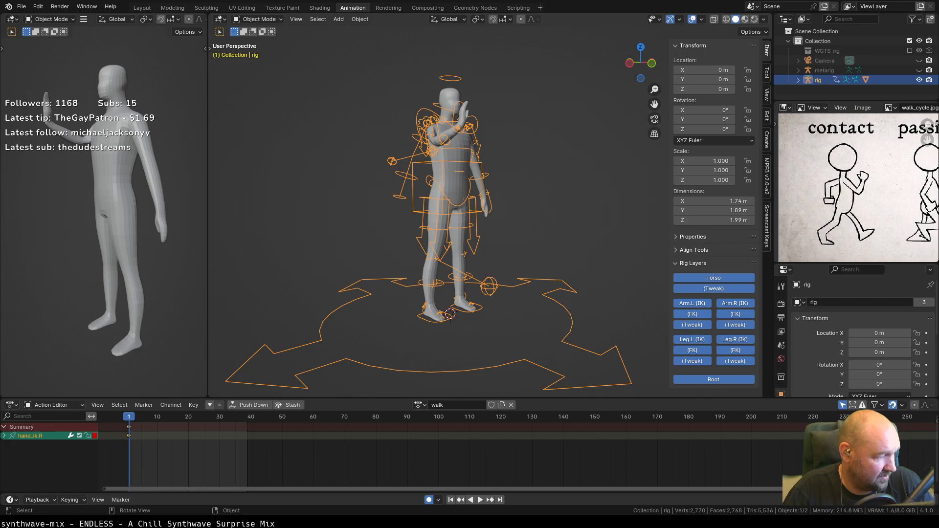
Switch to the Godot editor and test-run the project with the Game node selected, stopping the run at the end.
key(alt+Tab)
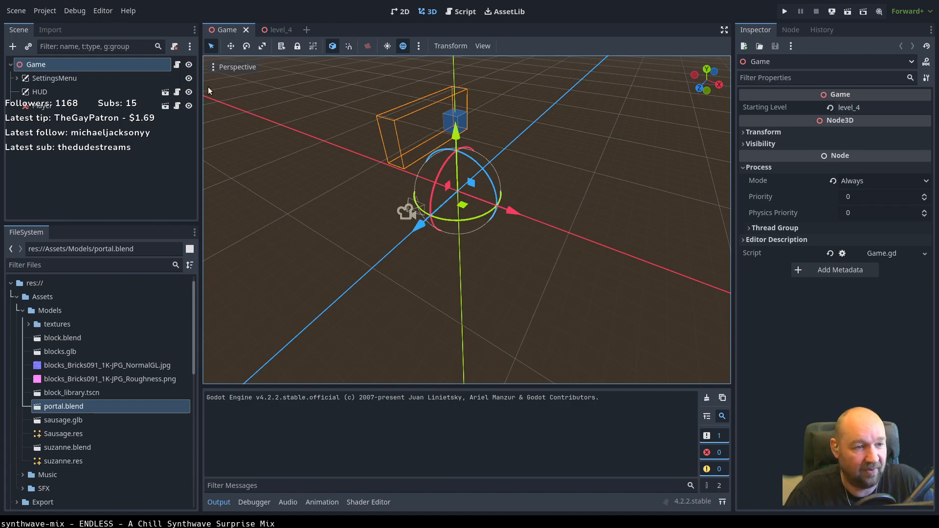
click(47, 80)
click(38, 66)
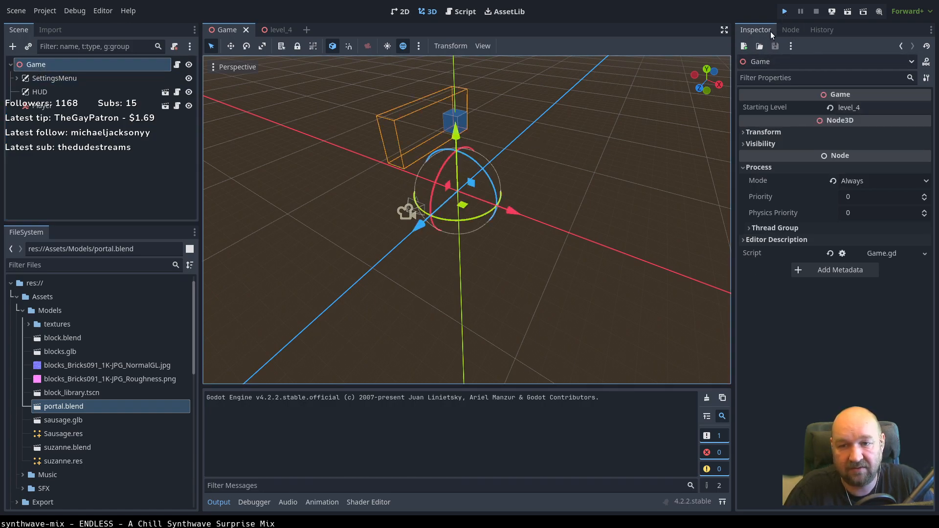
click(784, 11)
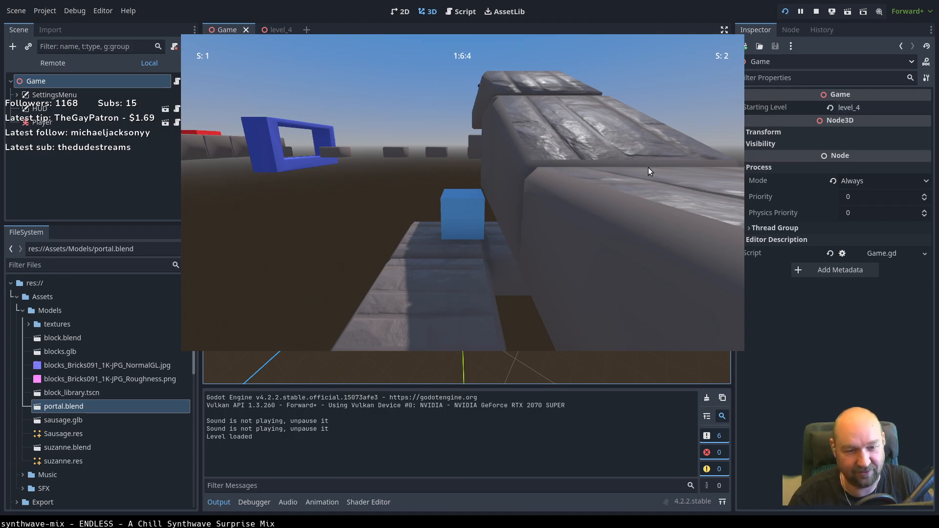
key(F8)
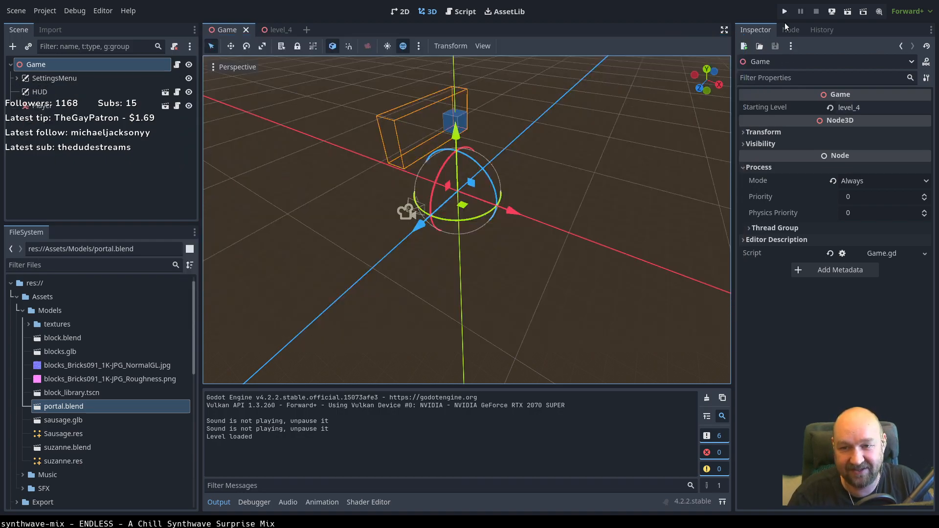
Run the project again, collect the first sausage with the blue cube and jump across the separate block platforms.
click(784, 9)
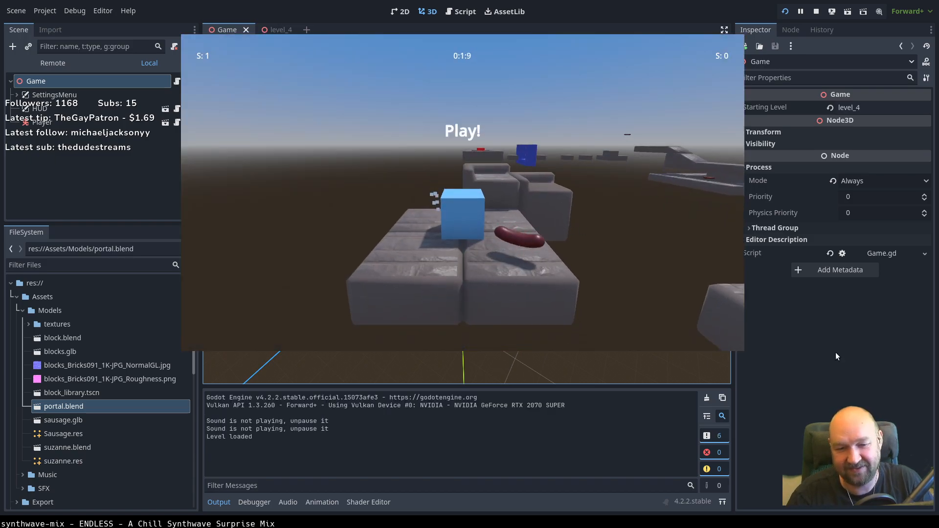
key(d)
key(s)
key(space)
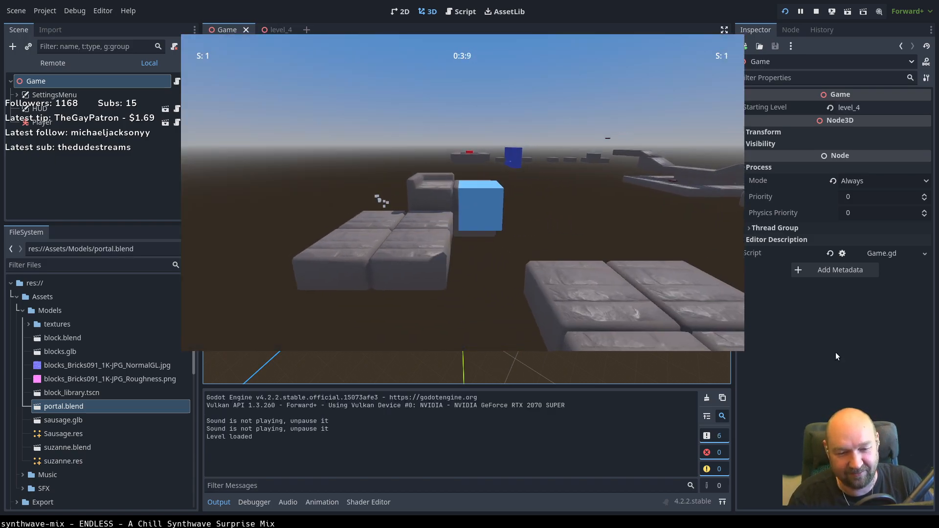
key(d)
key(space)
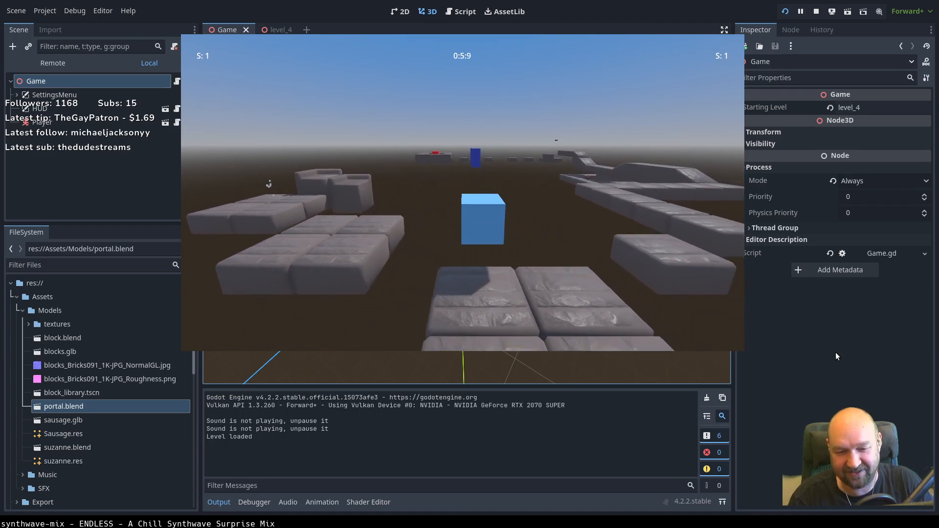
key(space)
key(d)
key(space)
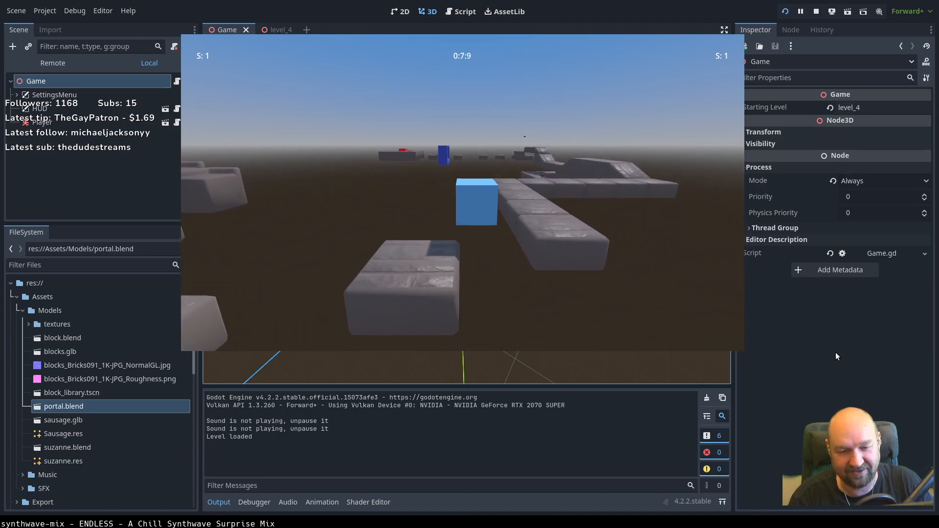
Steer the blue cube over the long walkway and ramp and along the outer edge of the square platform.
key(w)
key(w)
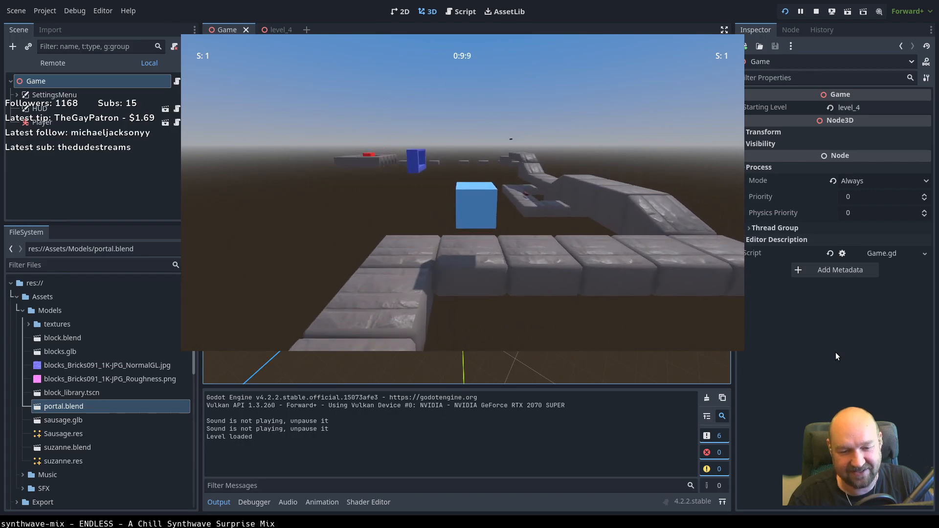
key(d)
key(w)
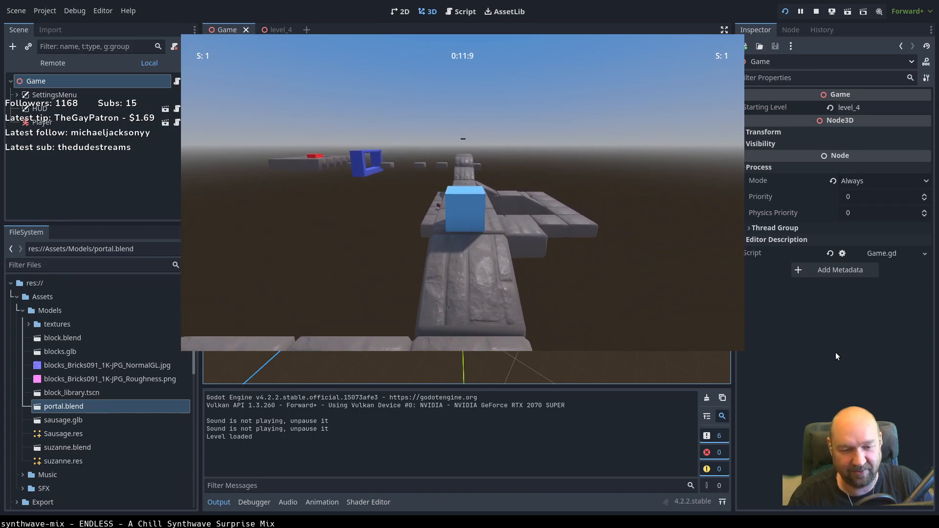
key(d)
key(w)
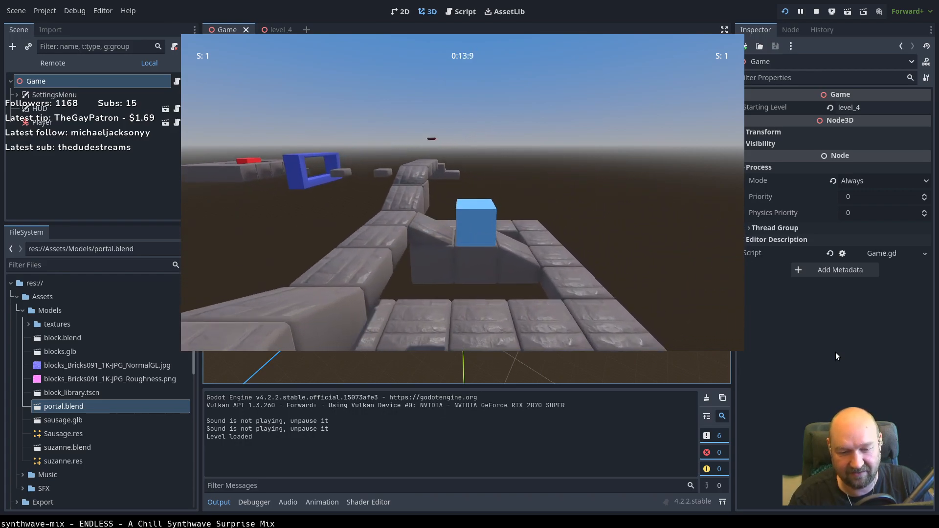
key(w)
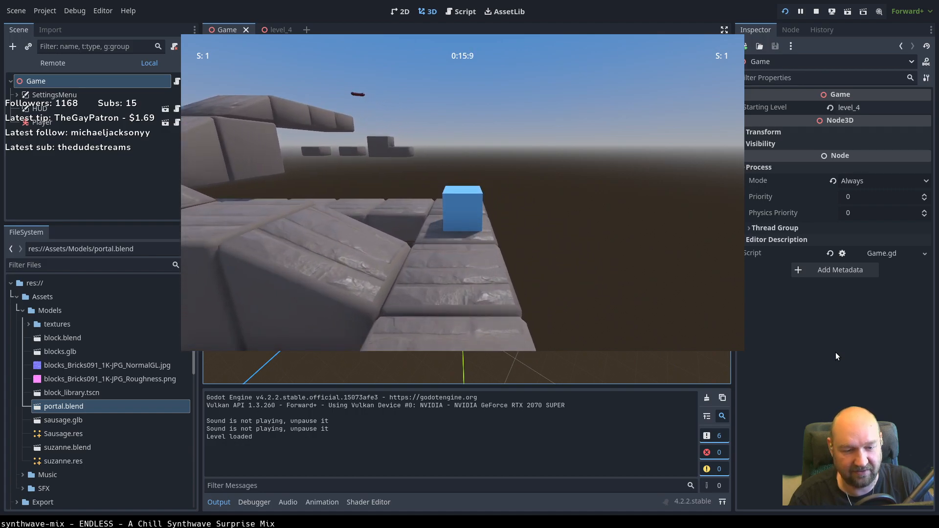
key(a)
key(a)
key(w)
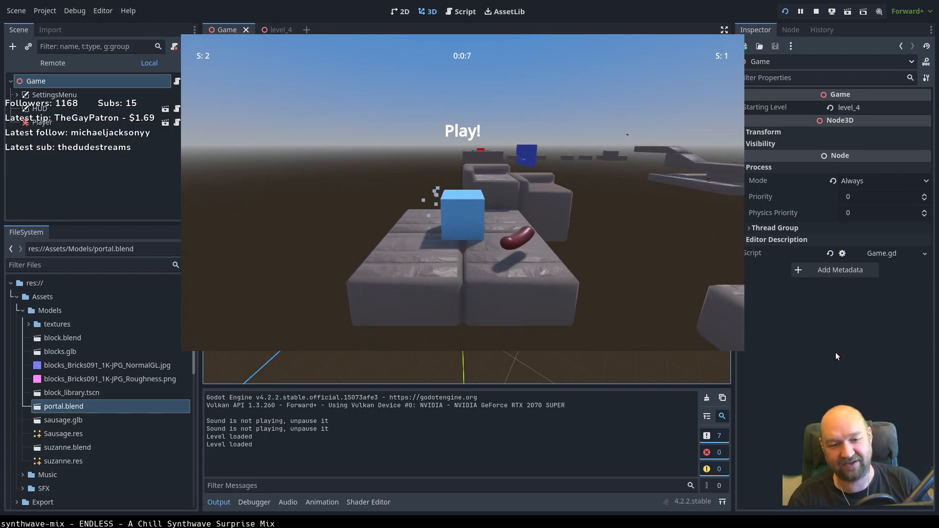
Replay the level from the start, collecting the first sausage and moving the cube across the platforms onto the ramp.
key(d)
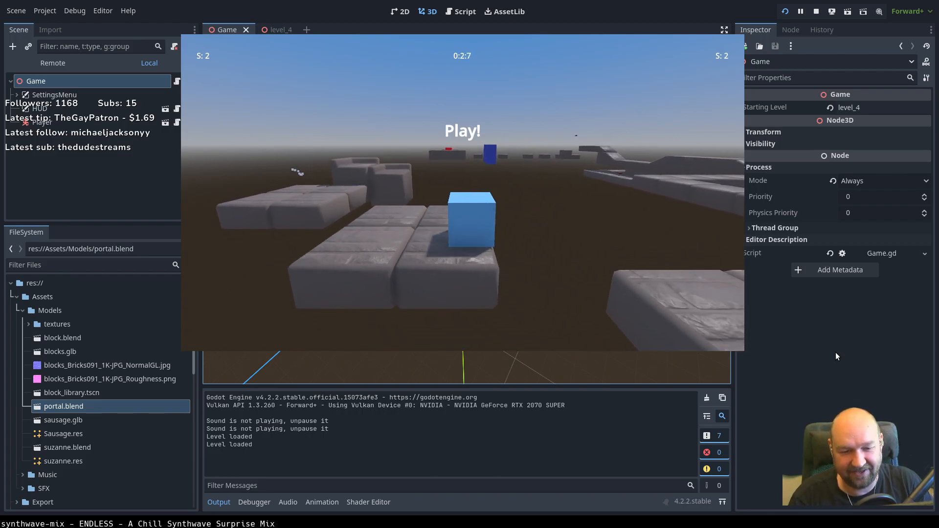
key(space)
key(d)
key(space)
key(w)
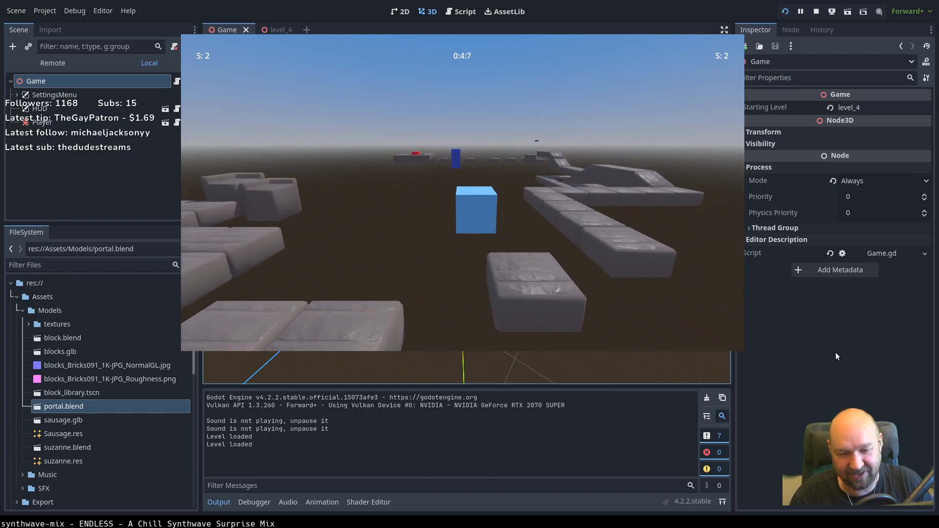
key(space)
key(w)
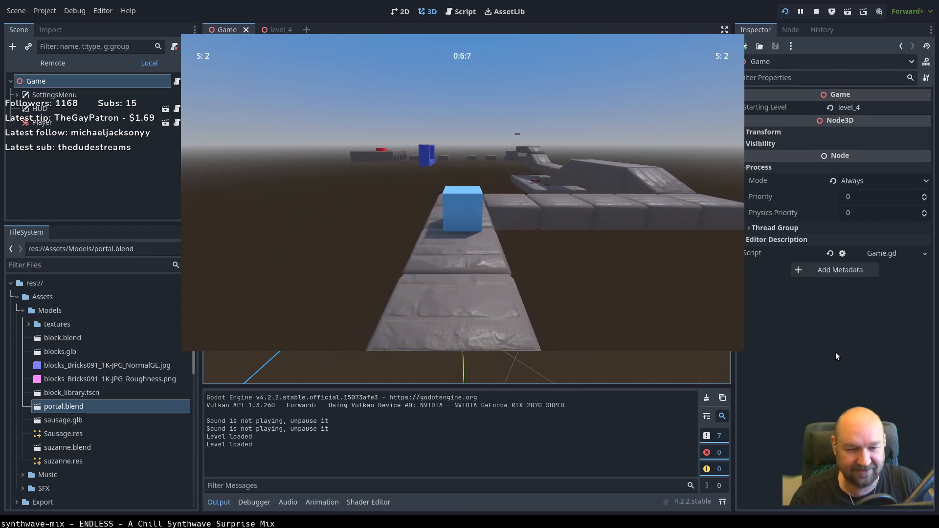
key(space)
key(d)
key(d)
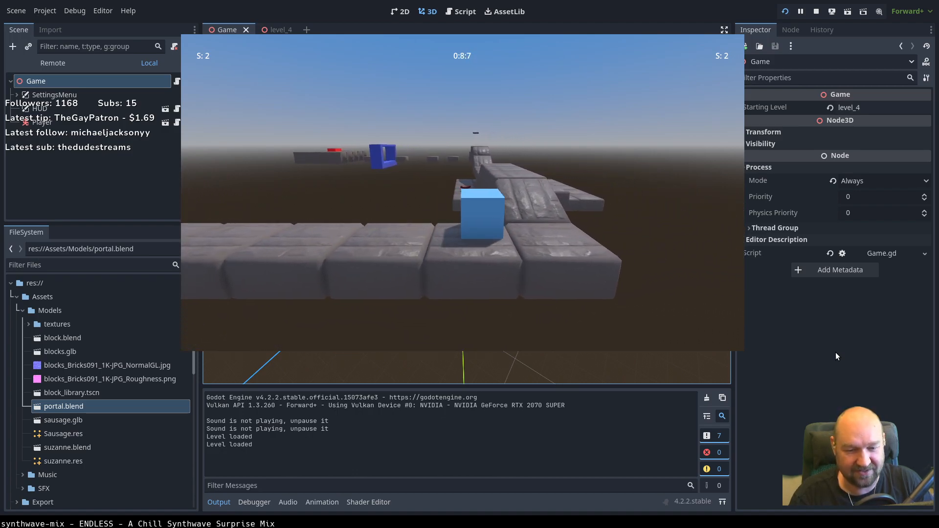
key(w)
key(w)
Pause the game, slightly lower the sound effects and music volumes, and resume playing.
key(Escape)
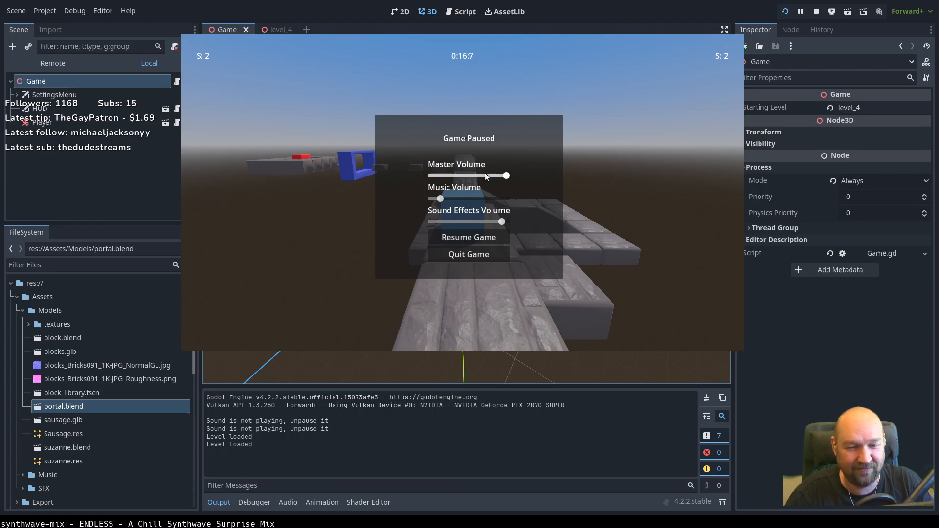
drag(505, 175, 499, 175)
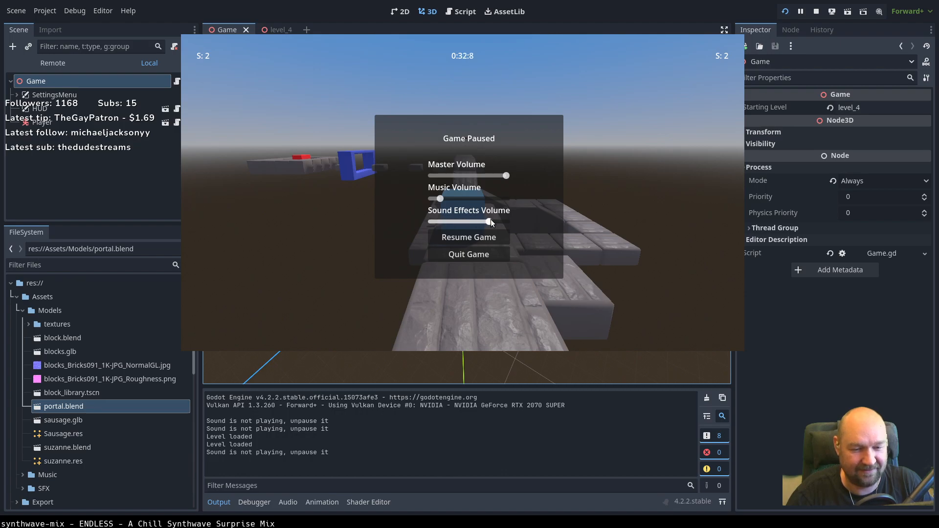
drag(497, 220, 493, 221)
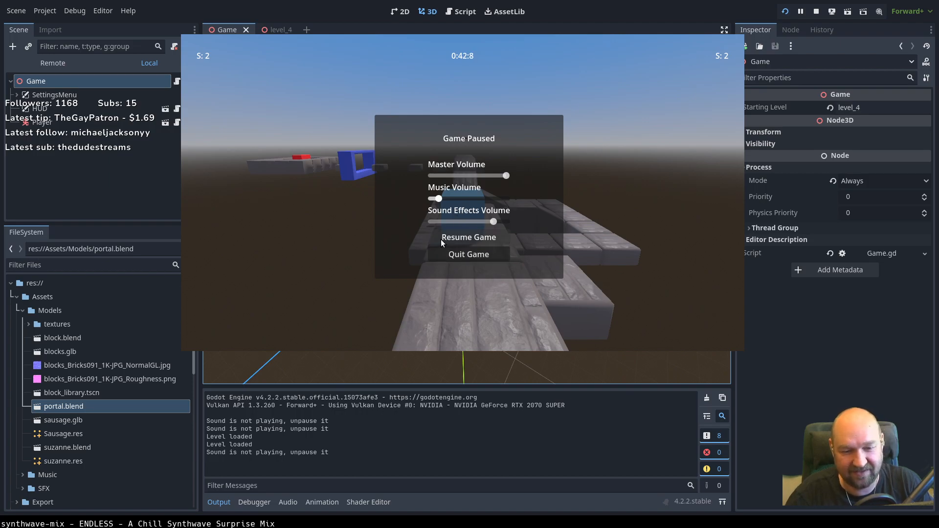
click(453, 238)
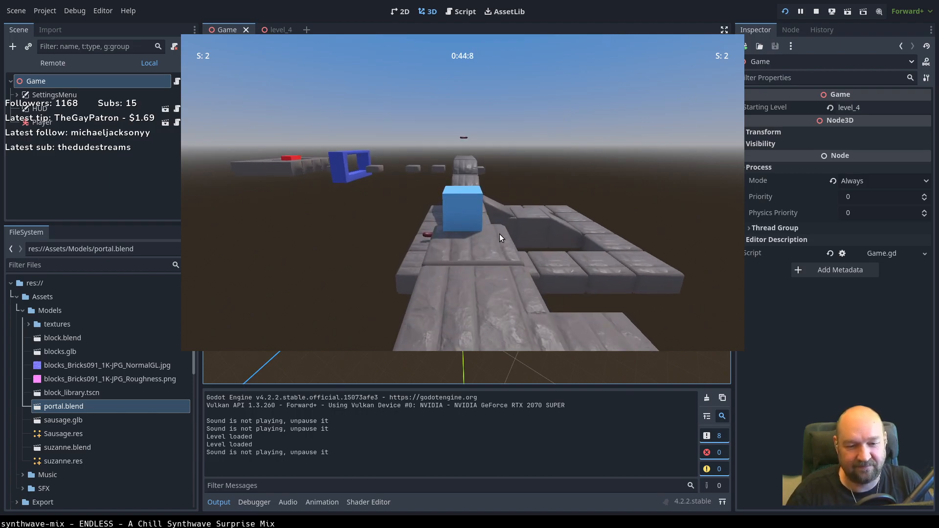
Move the cube forward past the sausage on the ramp's far platform and pause the game again.
key(w)
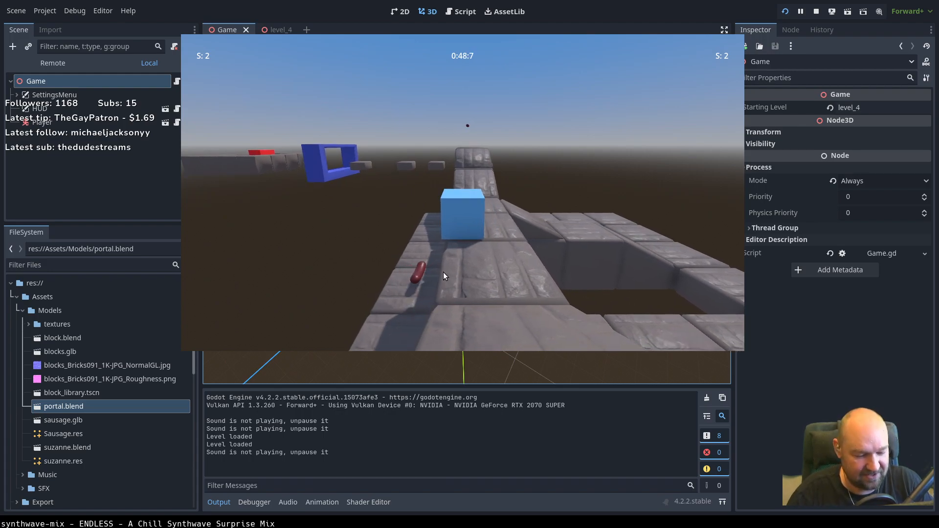
key(Escape)
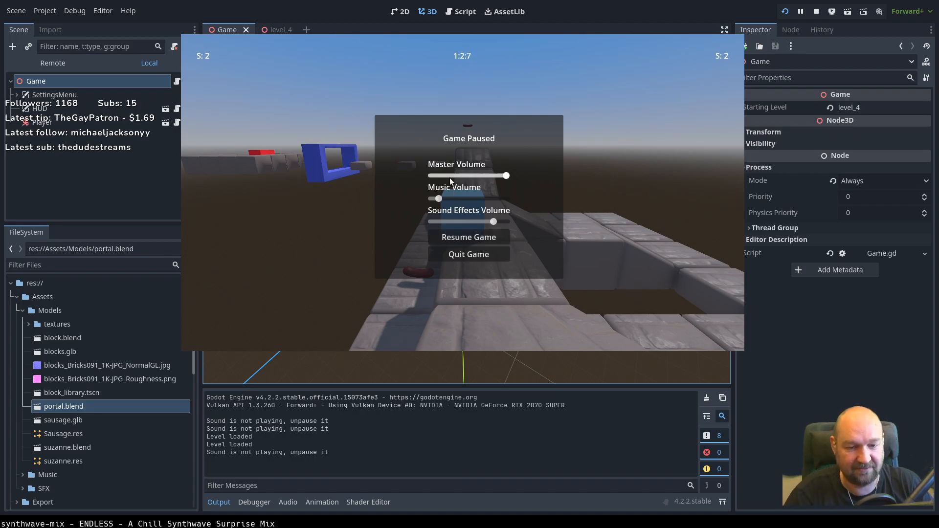
Resume the paused test game and steer the blue cube forward along the raised stone path.
click(494, 237)
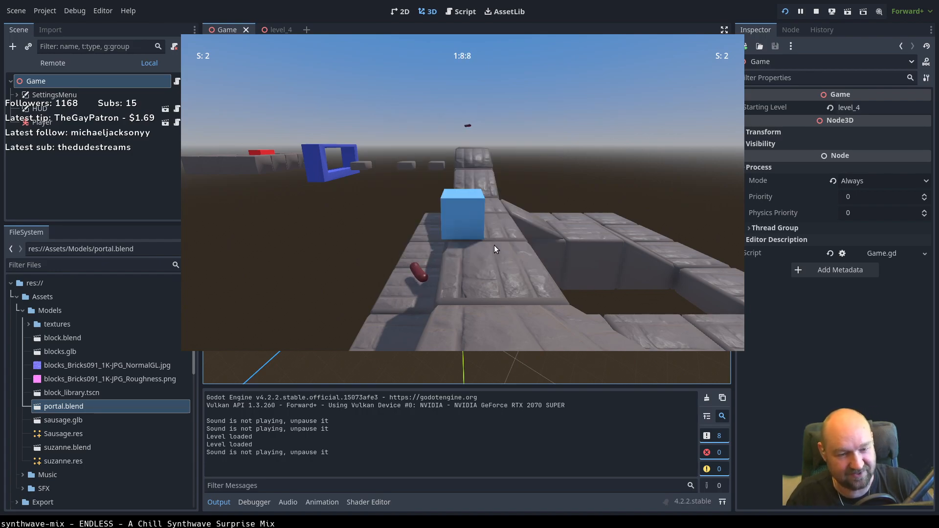
key(w)
key(d)
key(w)
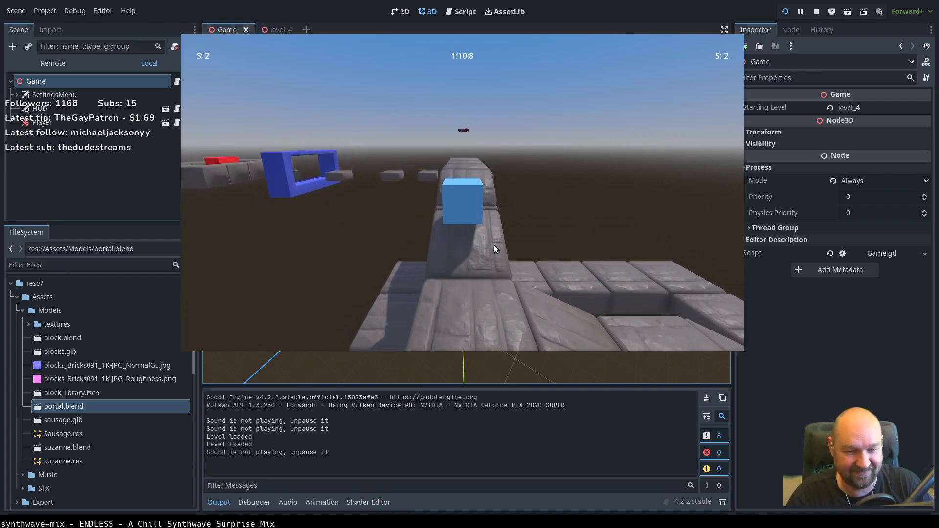
key(w)
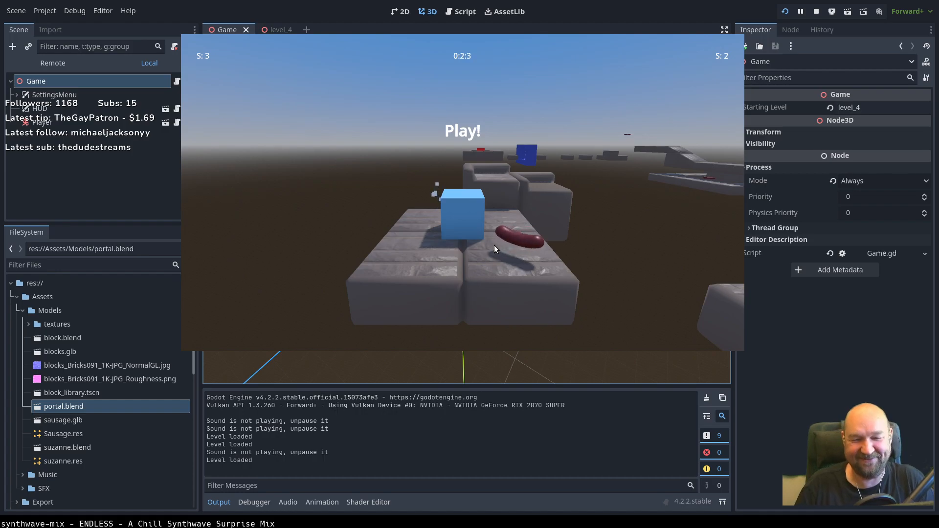
Play-test level_4 from its start, moving the cube across the separate platforms and up the ramped stone path.
key(w)
key(w)
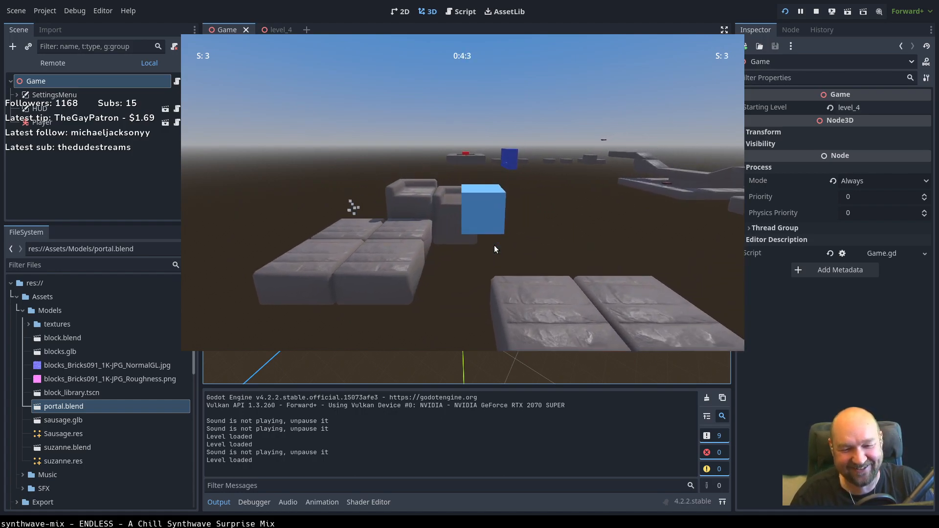
key(w)
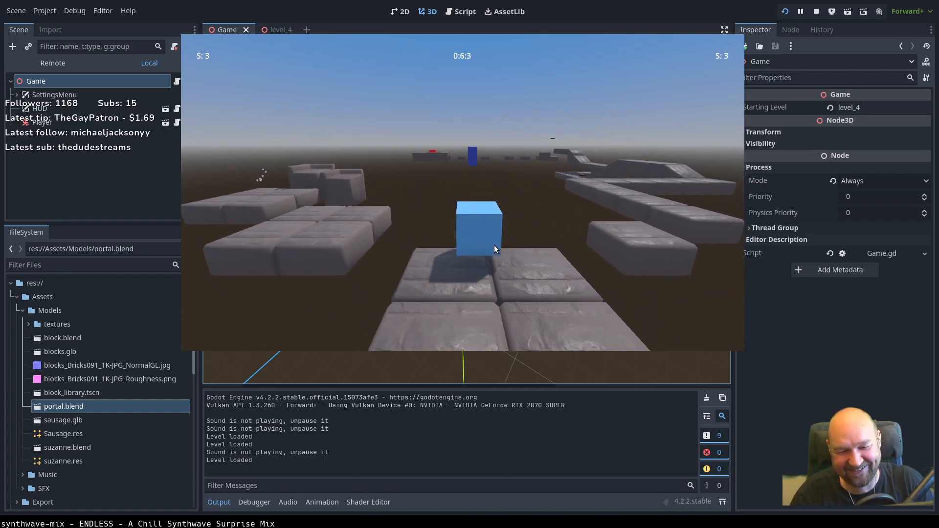
key(w)
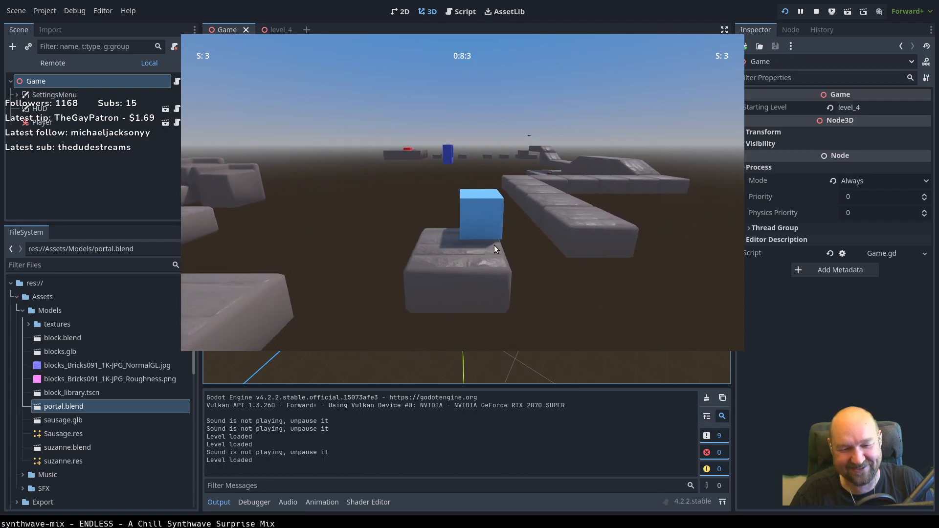
key(w)
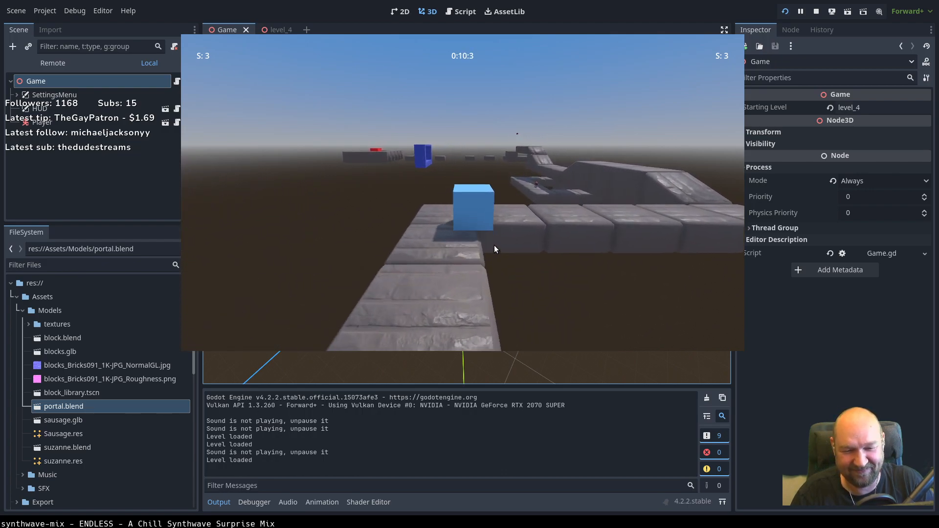
key(d)
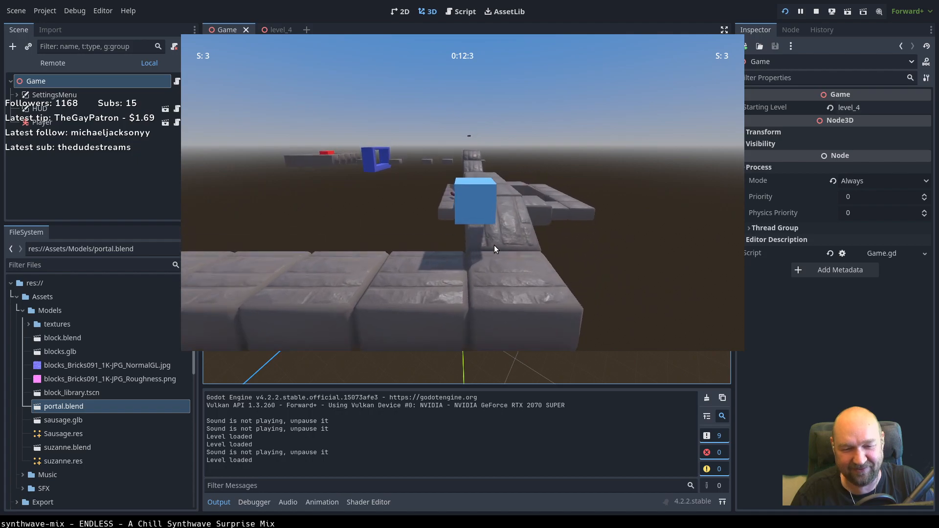
key(w)
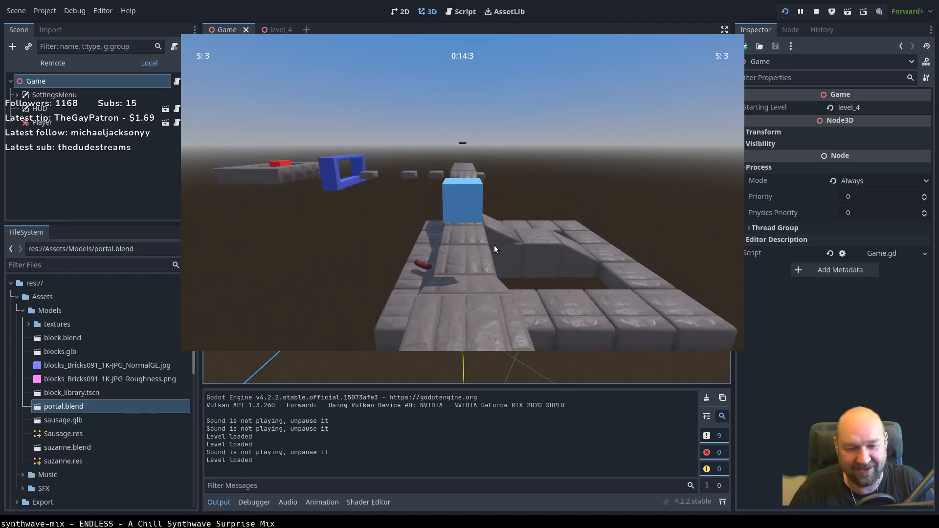
key(w)
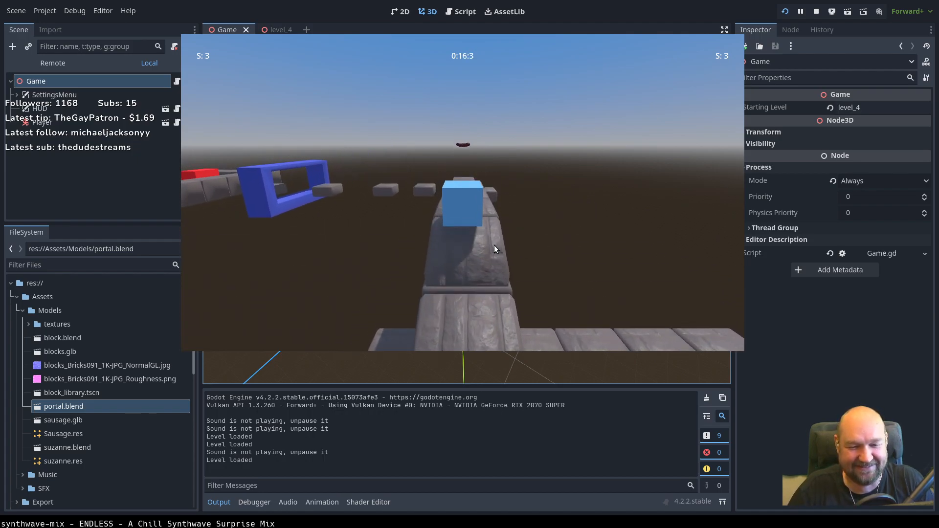
Jump the cube off the raised path and across the floating blocks towards the blue portal.
key(space)
key(w)
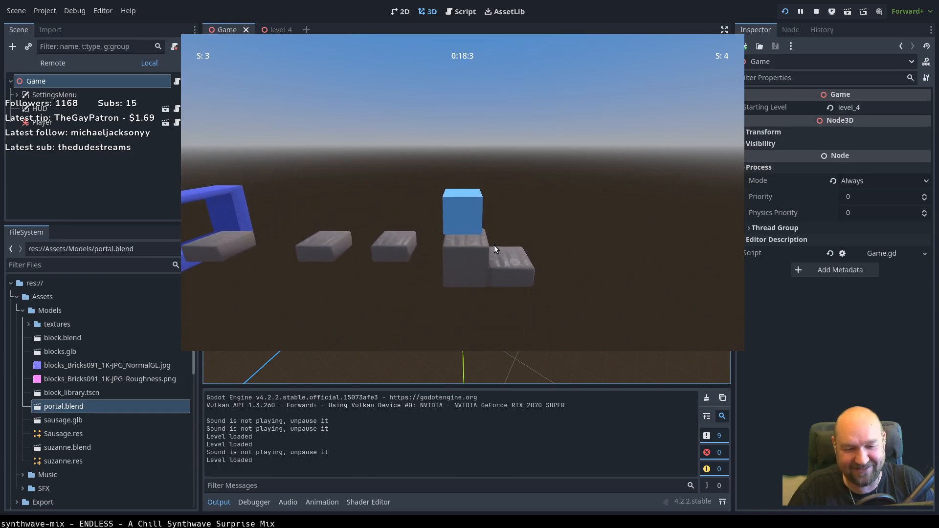
key(w)
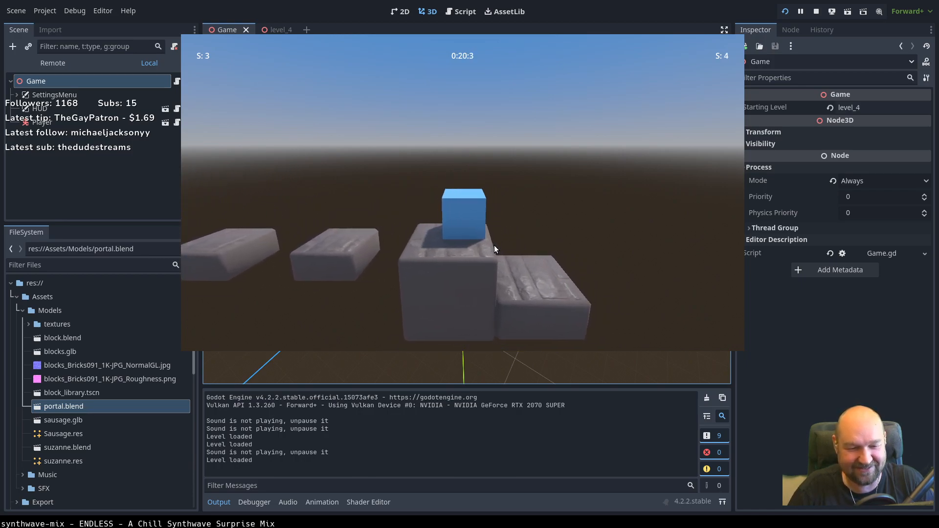
key(space)
key(a)
key(space)
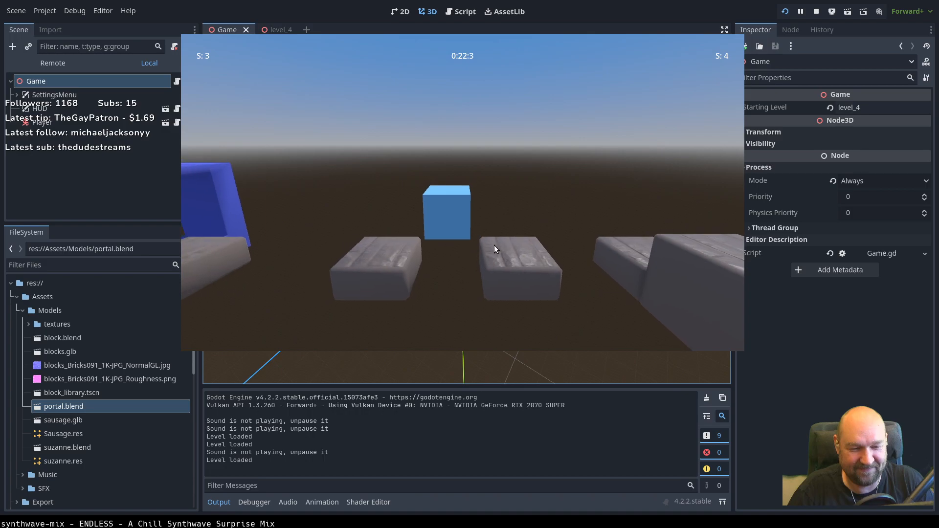
key(a)
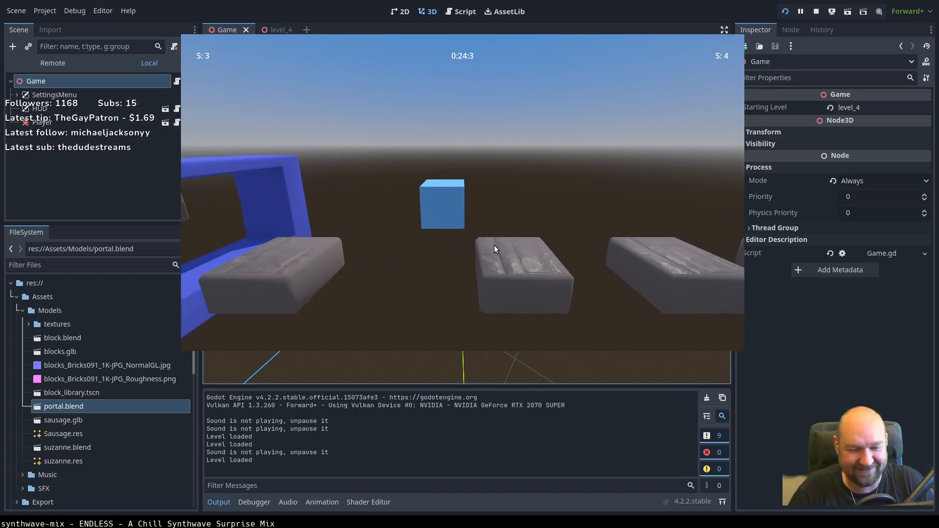
key(a)
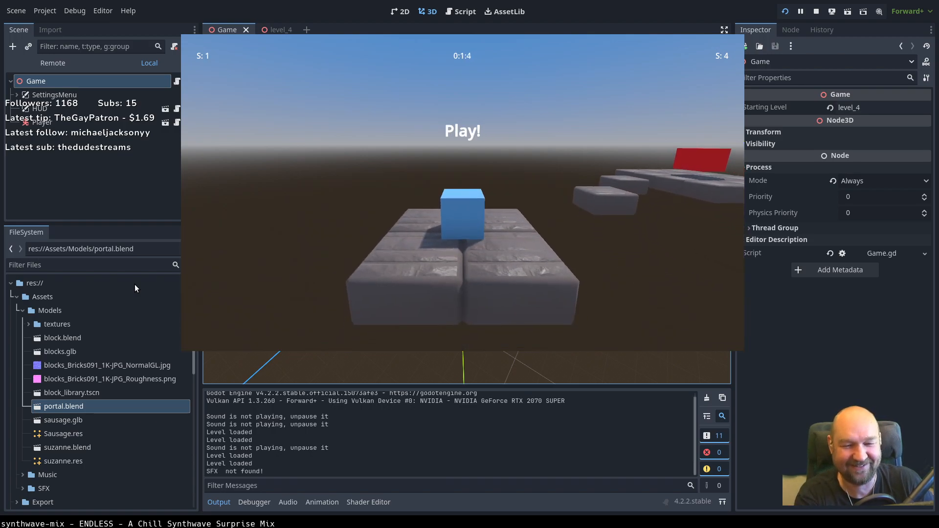
Test the cube's movement and jumping on the starting platform of the following level.
key(w)
key(a)
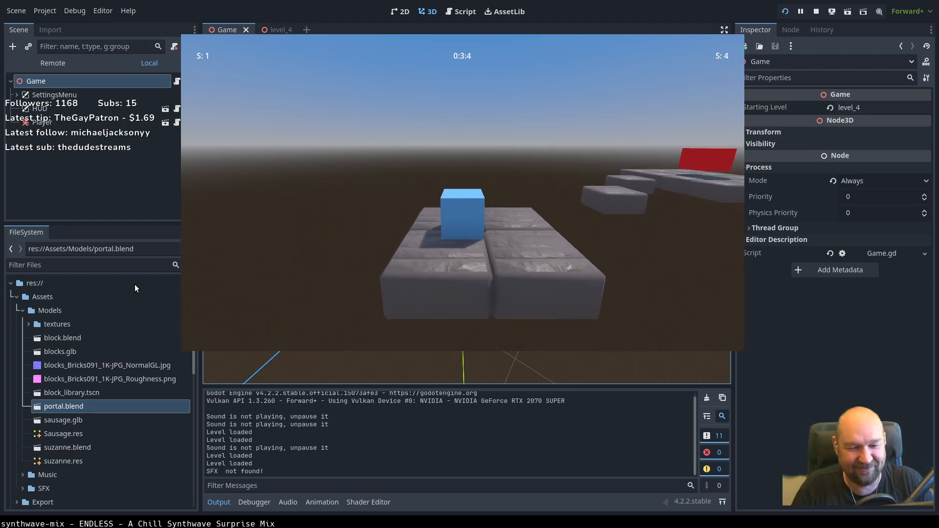
key(s)
key(w)
key(d)
key(space)
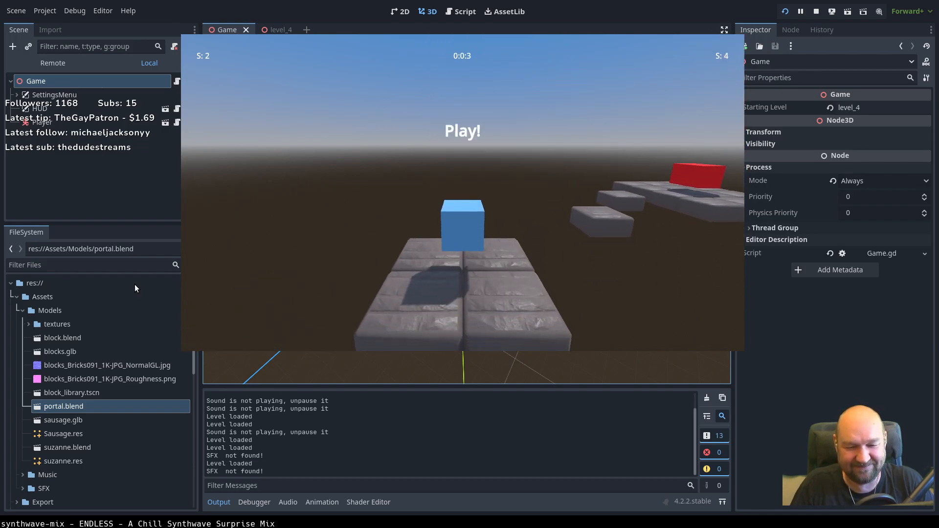
Cross the floating blocks towards the red goal block, and stop the running game once play-testing is finished.
key(w)
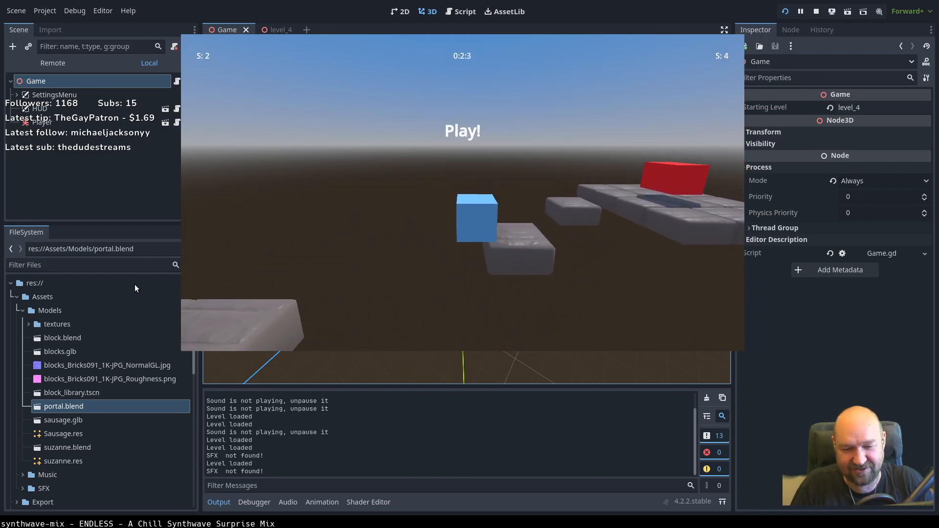
key(w)
key(d)
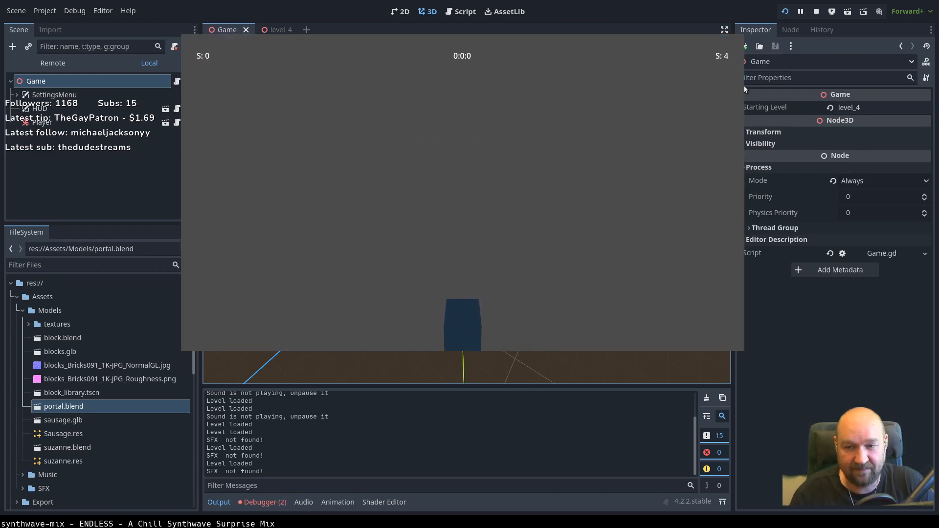
key(F8)
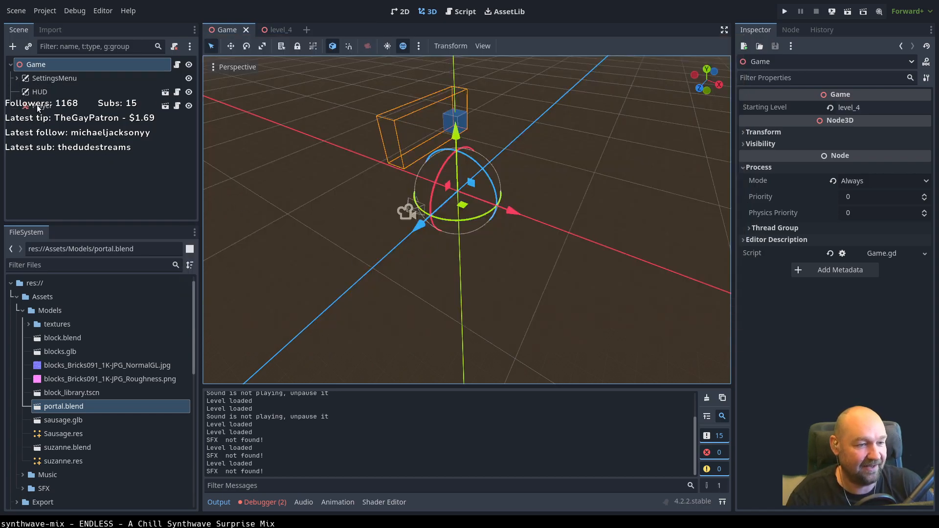
Create a new inherited scene from level.tscn in the Levels folder.
click(22, 310)
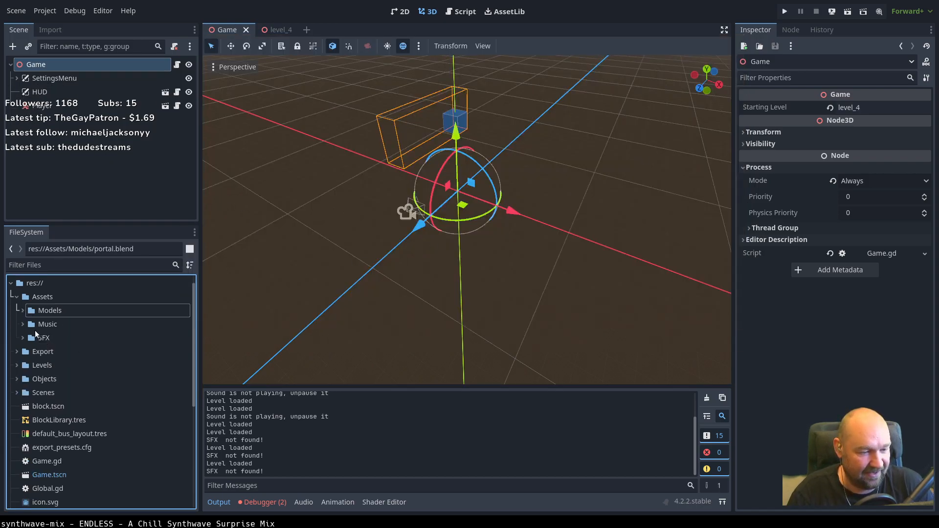
click(16, 366)
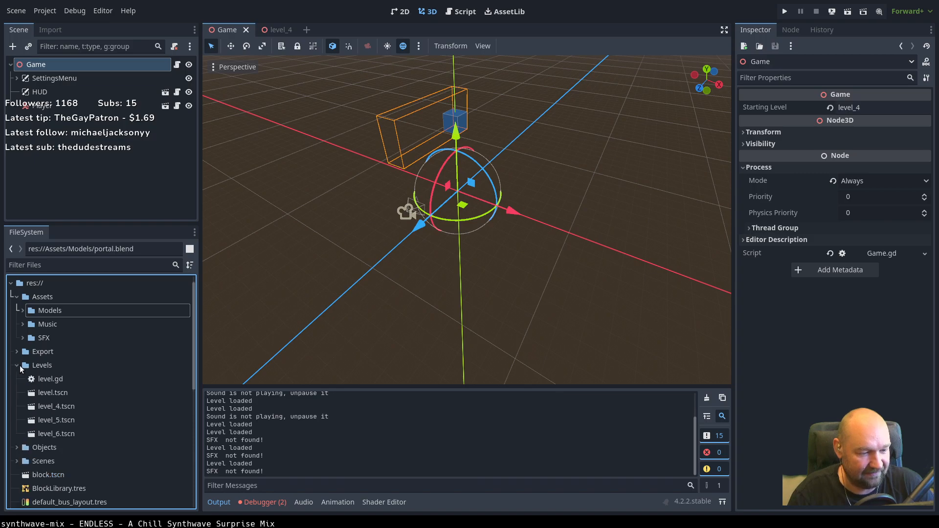
click(50, 389)
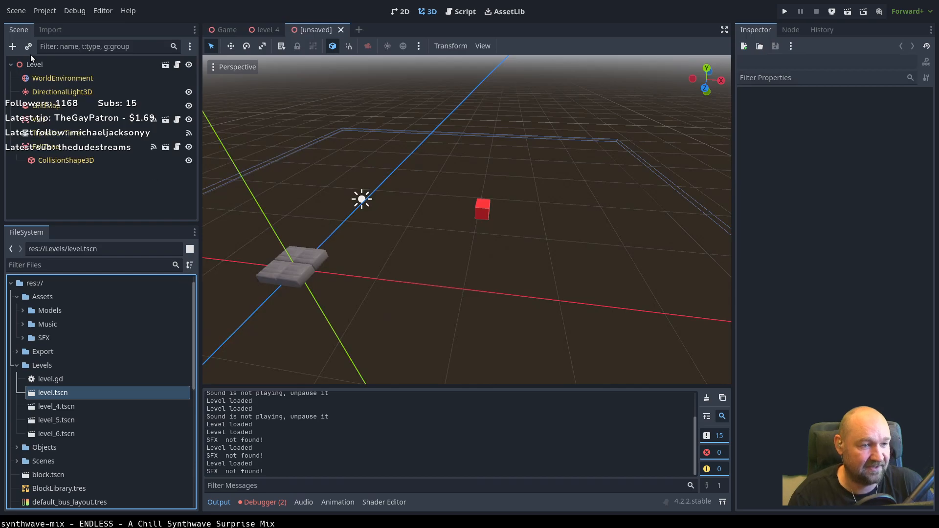
Rename the new scene's root node to Level7 and save the scene as level_7.
click(43, 66)
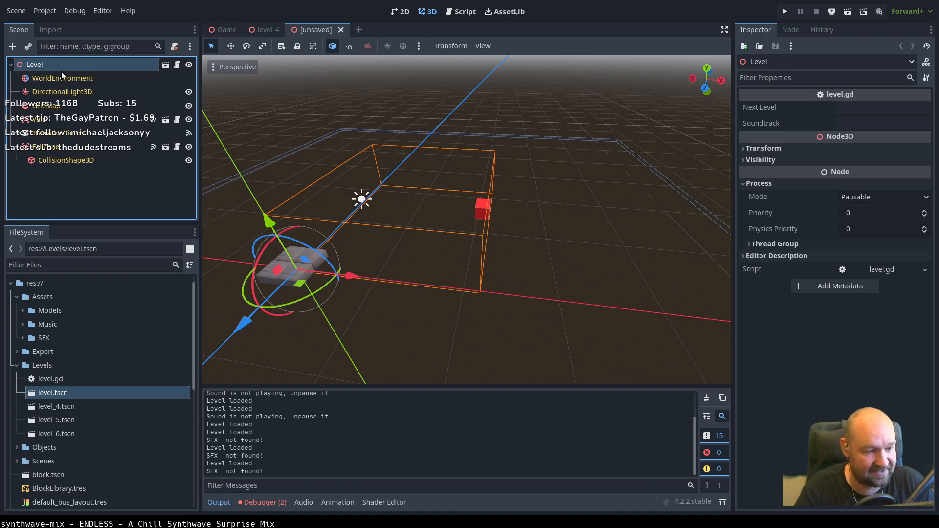
text(7)
key(Return)
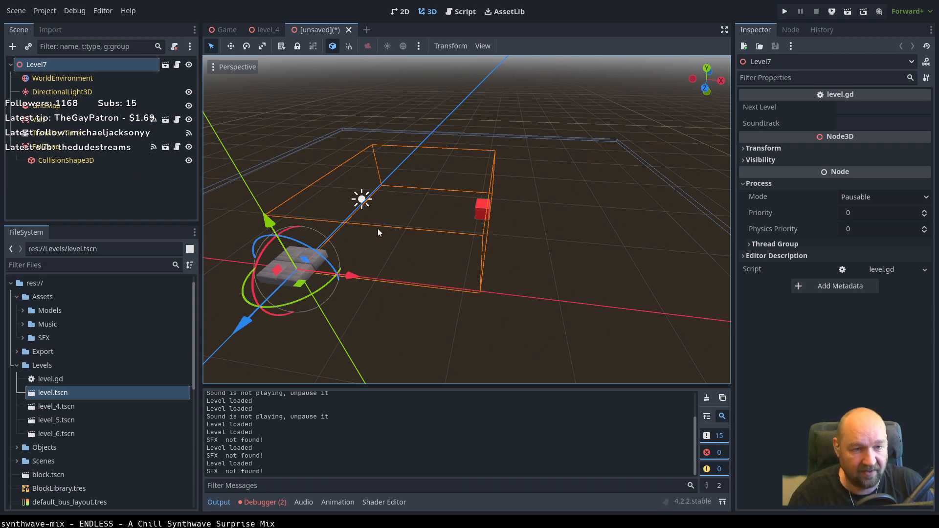
click(562, 418)
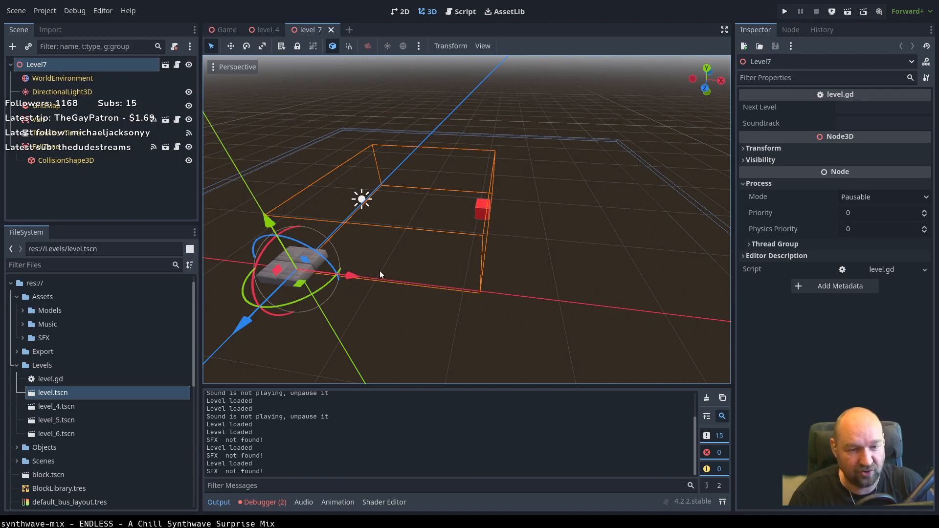
Lay a path of Block tiles on the GridMap from the starting platform, with a turn at its far end.
scroll(376, 276, up, 4)
shift+middle_drag(373, 277, 491, 281)
scroll(491, 292, up, 4)
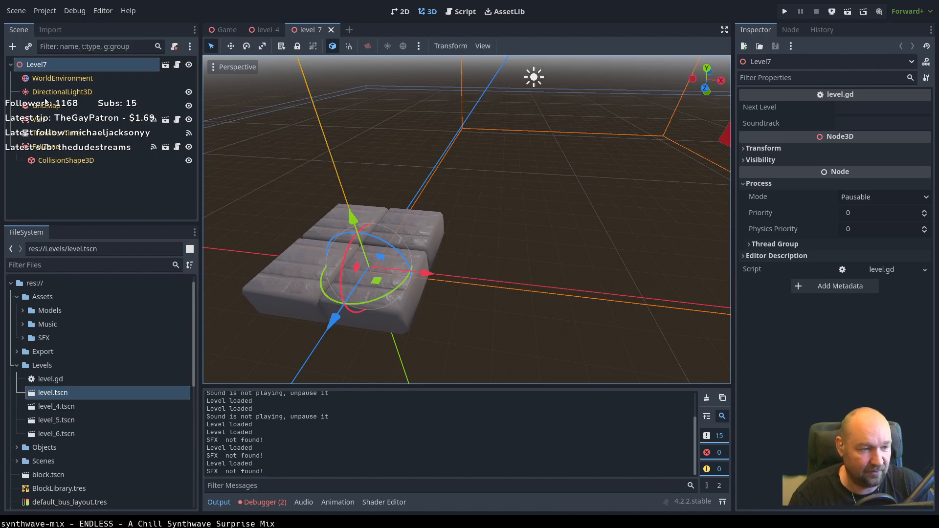
click(47, 106)
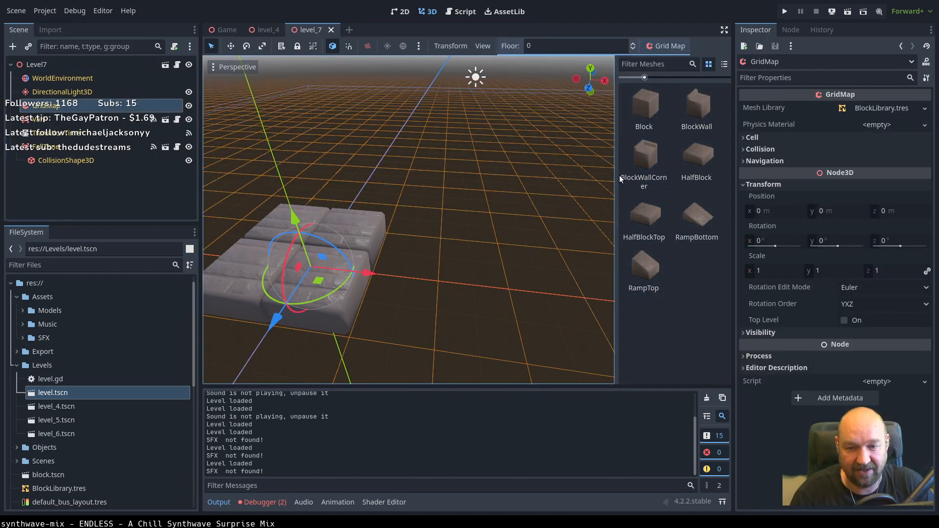
middle_drag(470, 248, 524, 252)
click(644, 106)
click(438, 242)
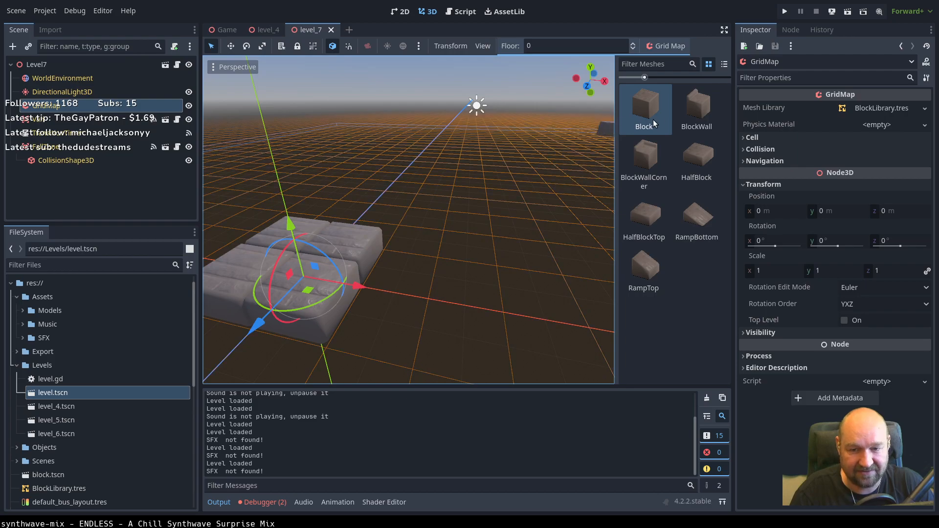
click(409, 277)
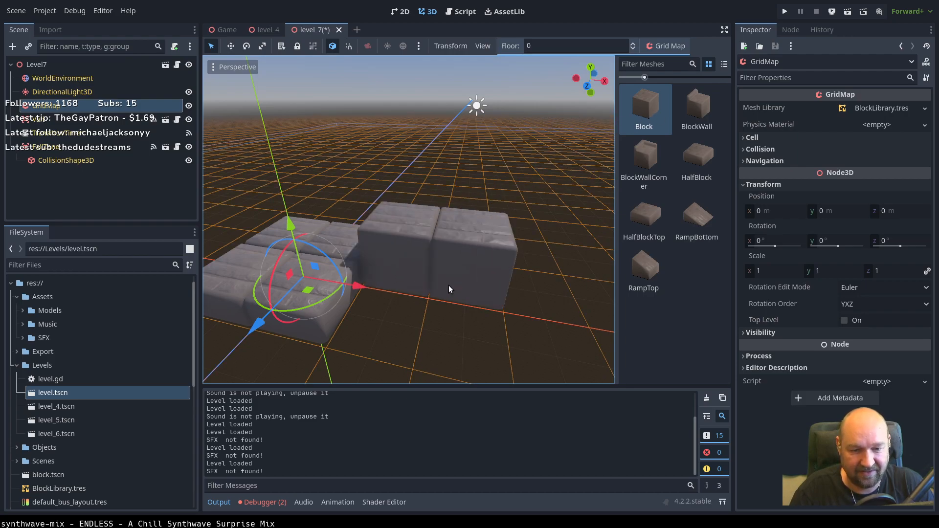
scroll(455, 281, down, 5)
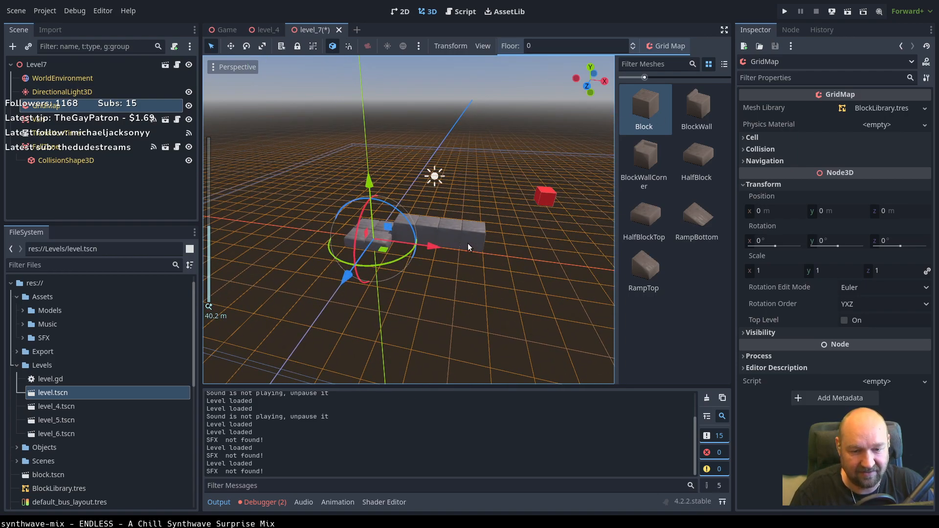
shift+middle_drag(508, 233, 487, 237)
Add a RampTop tile at the end of the block path and continue with HalfBlock tiles to the red goal cube.
click(697, 216)
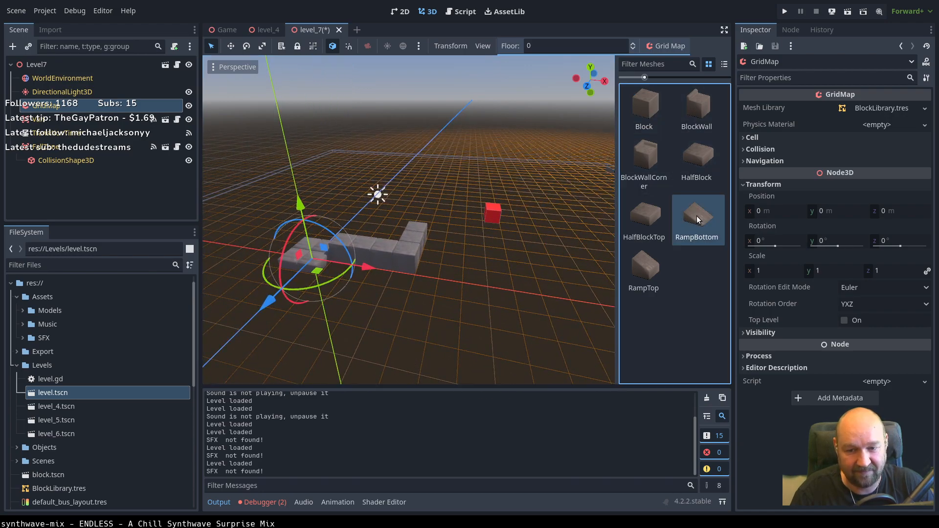
click(643, 268)
click(433, 246)
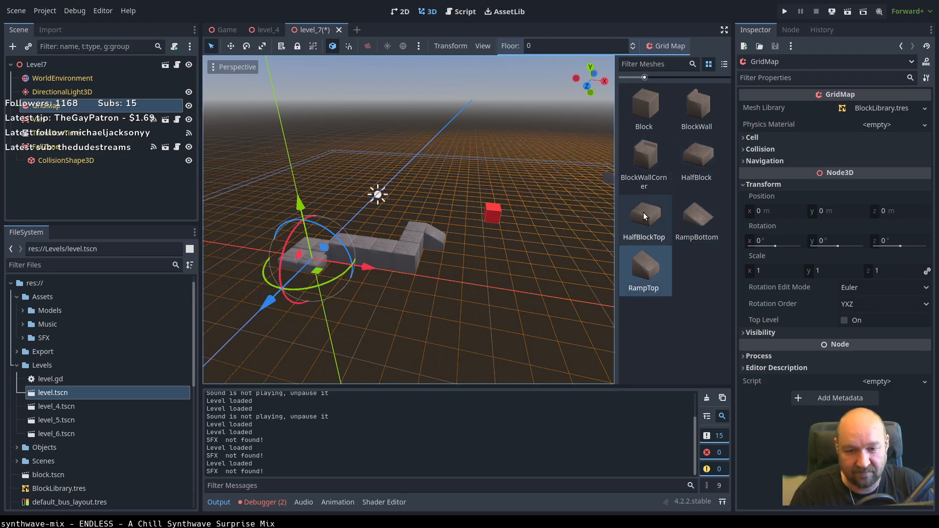
click(697, 159)
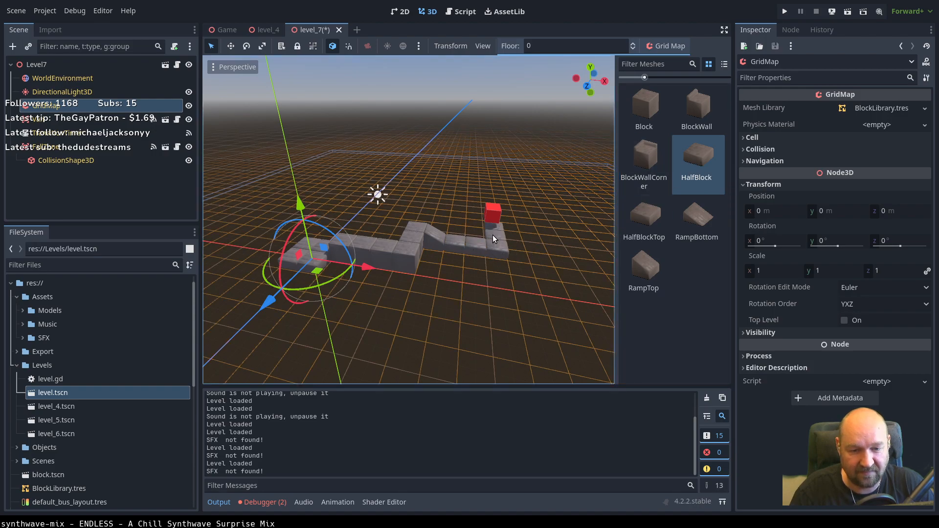
mouse_move(494, 234)
middle_down()
mouse_move(474, 236)
mouse_move(530, 259)
mouse_move(509, 271)
mouse_move(501, 236)
middle_up()
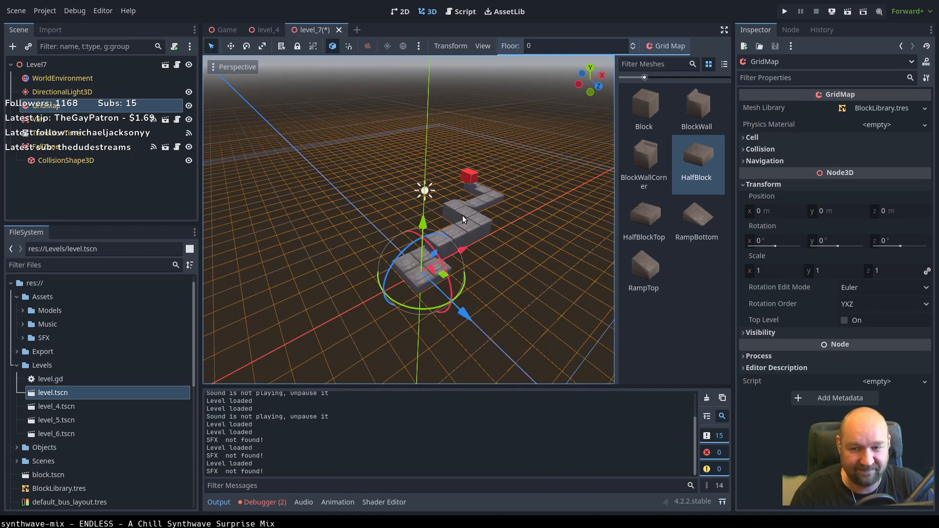
Save level_7, set the Game scene's Starting Level to level_7 and save the Game scene.
key(ctrl+s)
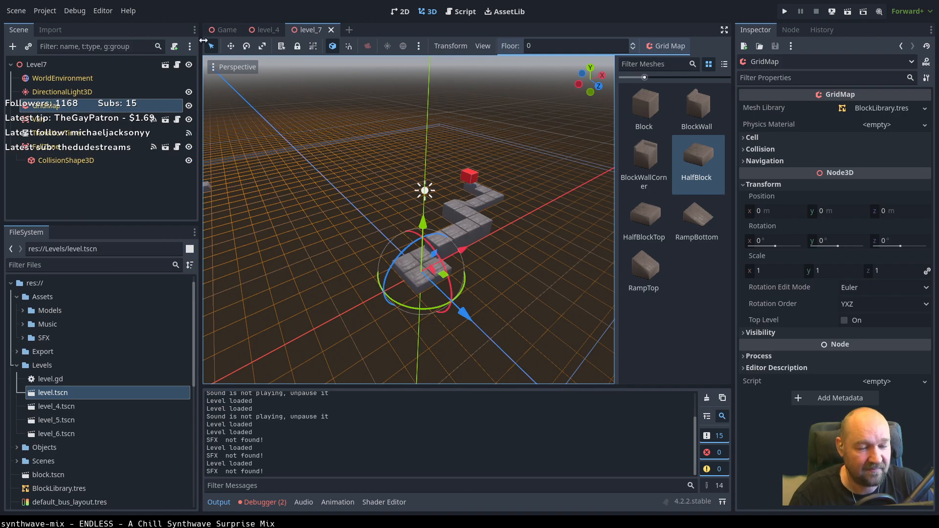
click(226, 30)
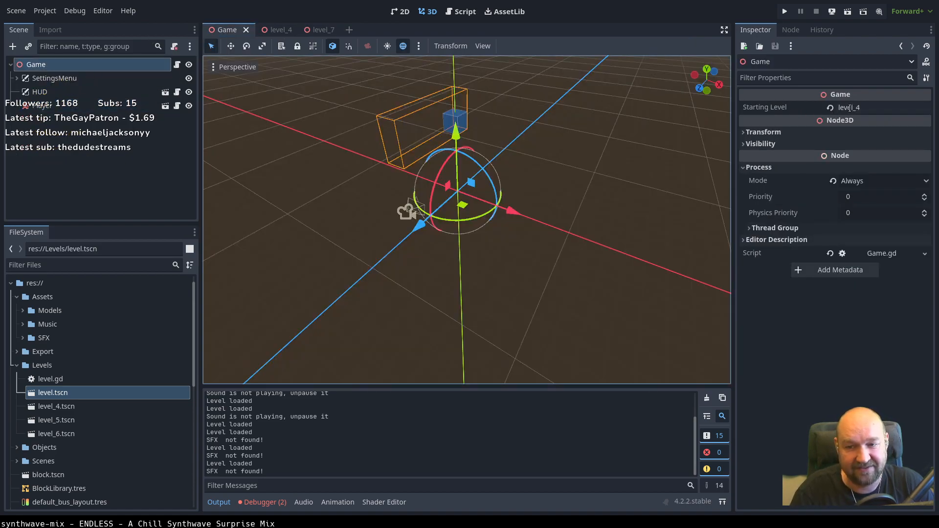
click(870, 108)
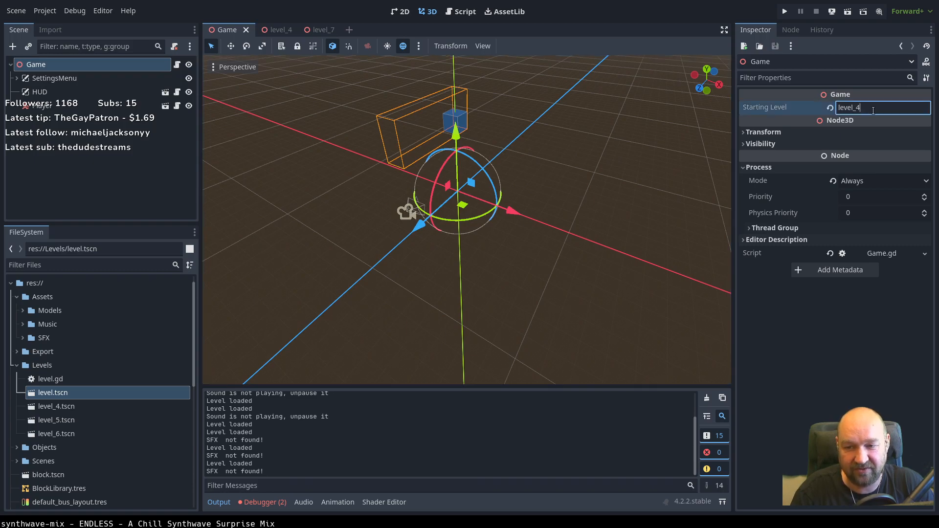
key(BackSpace)
text(7)
key(Return)
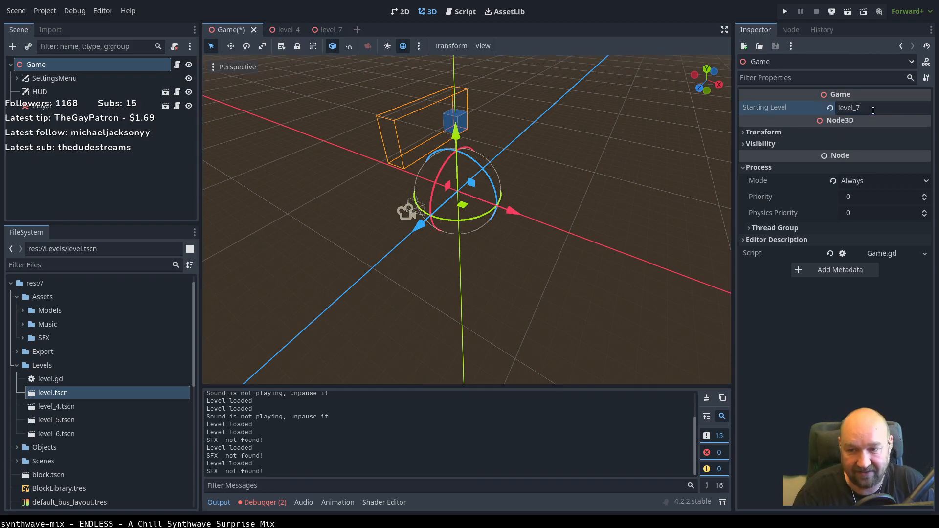
key(ctrl+s)
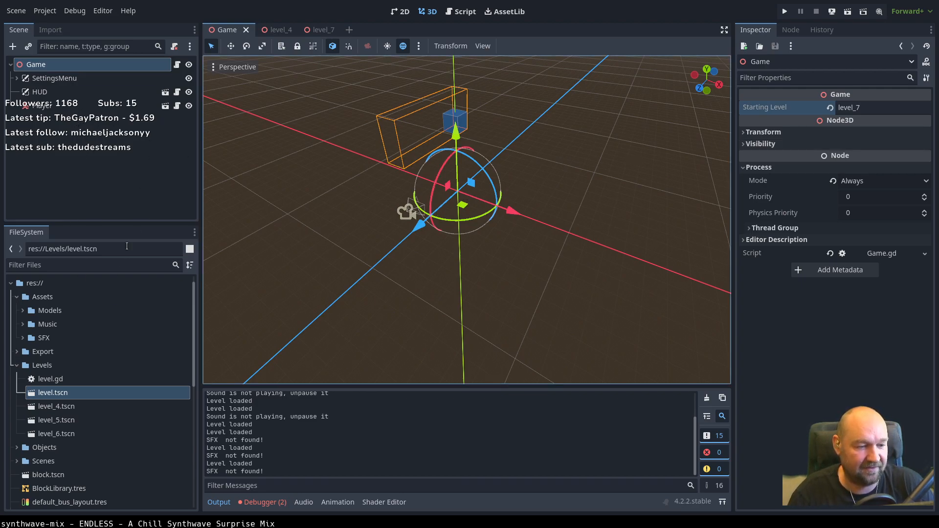
Open the level_6 scene and check the Next Level and Soundtrack properties of its root node.
mouse_move(280, 35)
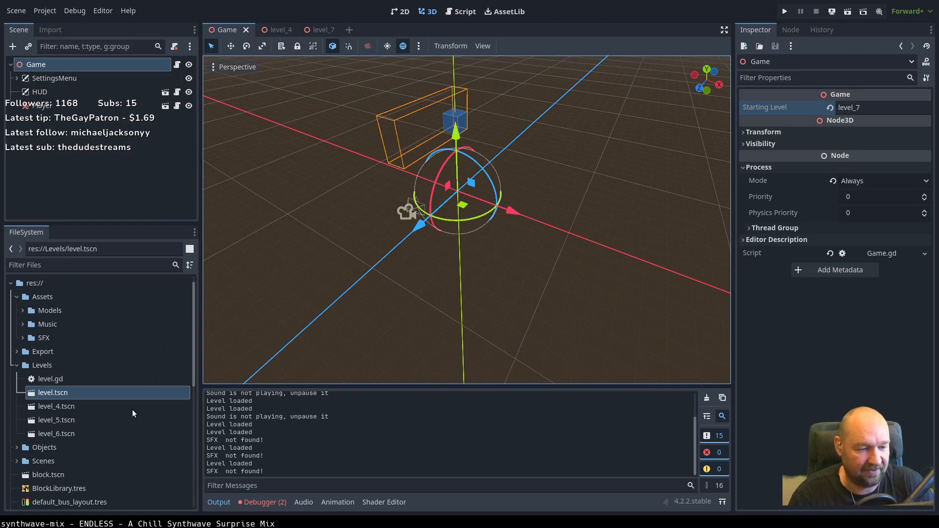
double_click(49, 434)
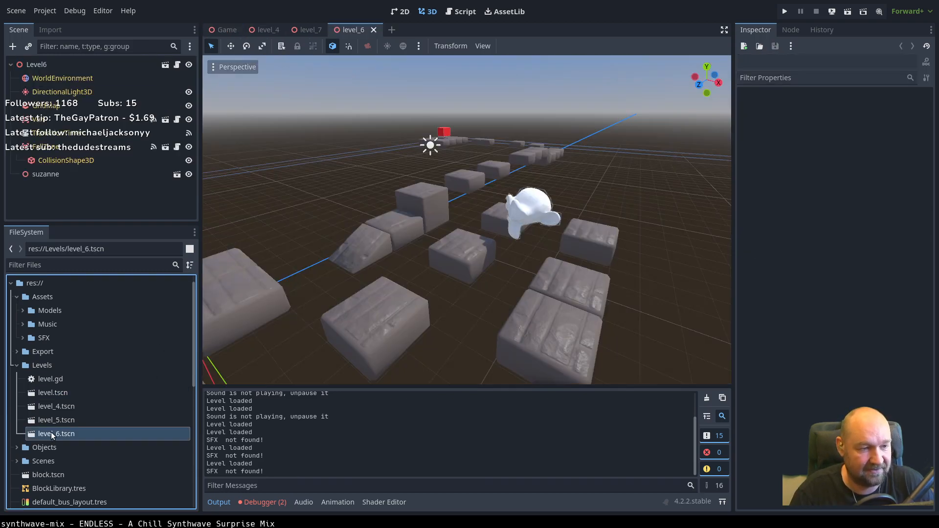
click(48, 65)
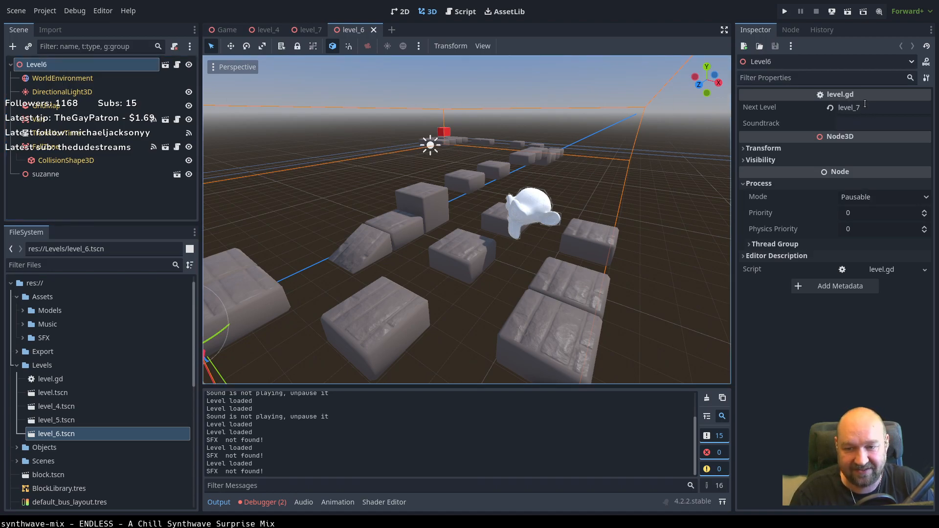
click(868, 108)
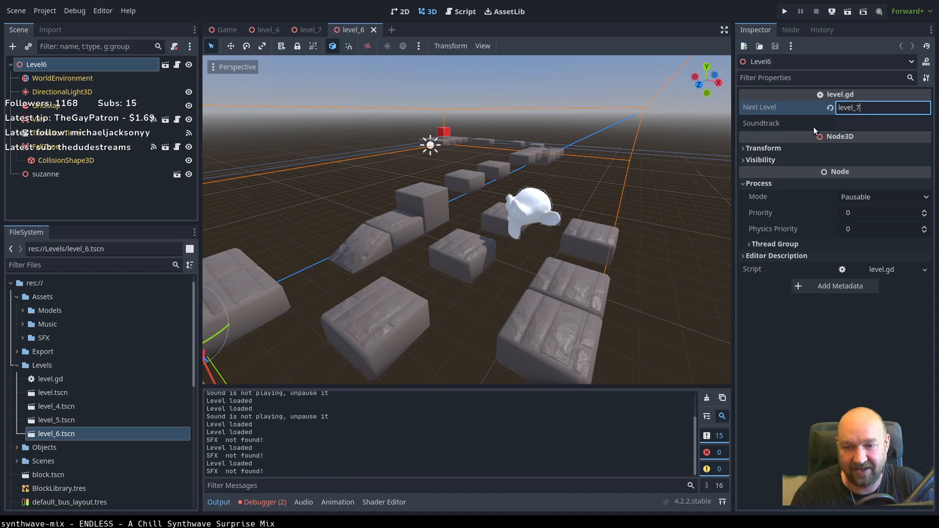
click(830, 125)
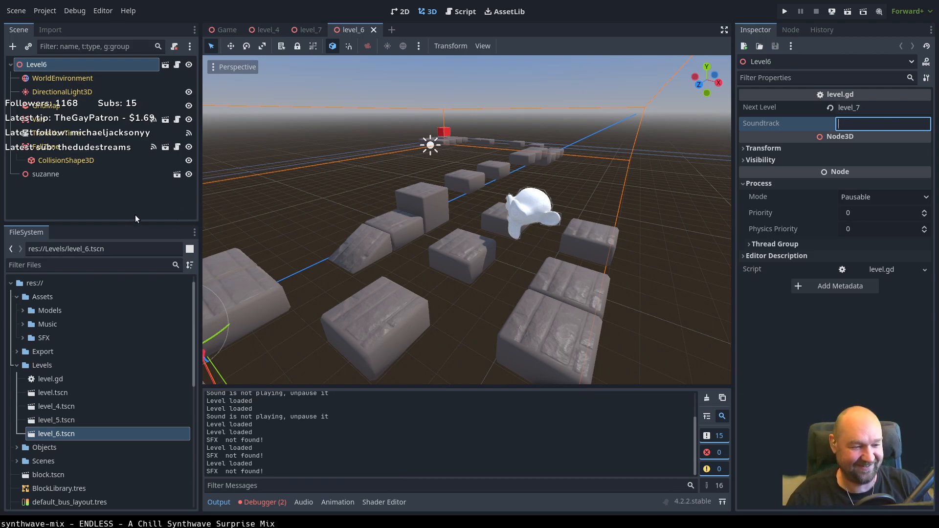
Run the project from the Game scene, stop it and recheck the Game node's Starting Level.
click(222, 30)
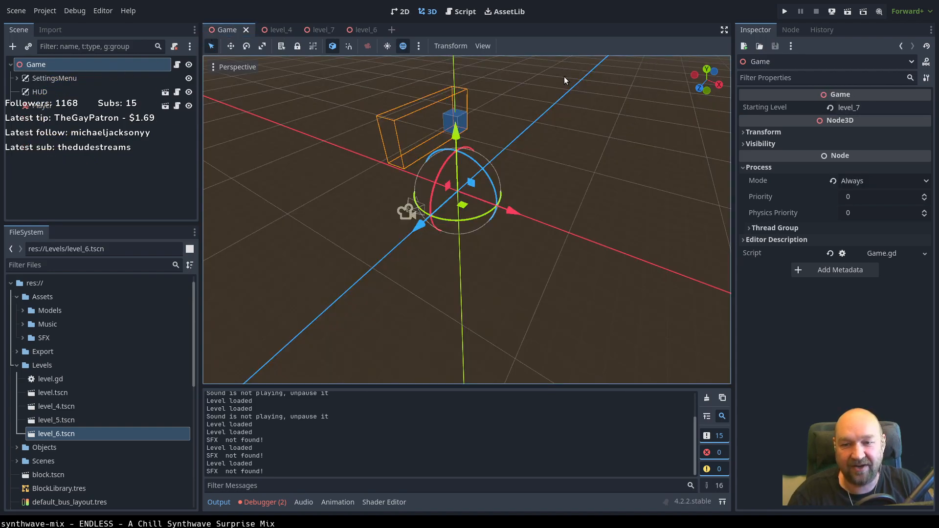
click(785, 11)
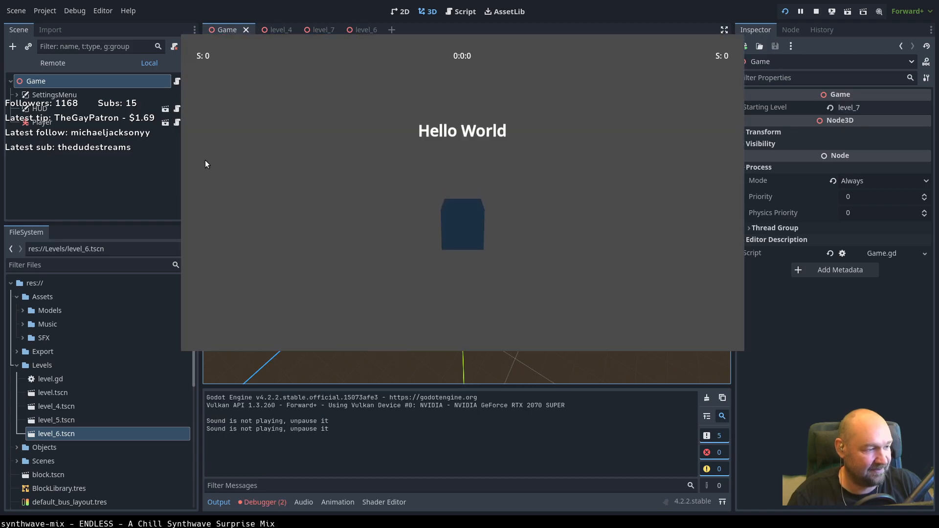
key(F8)
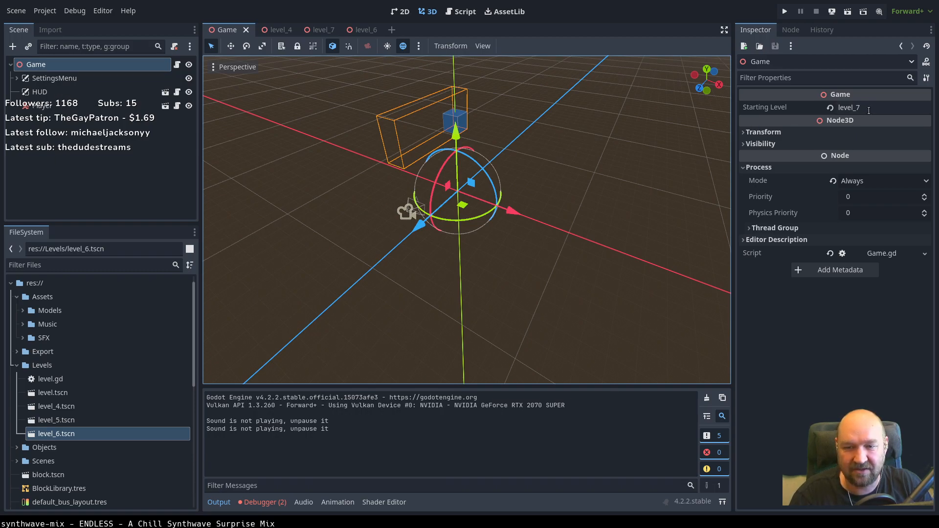
click(45, 78)
click(39, 65)
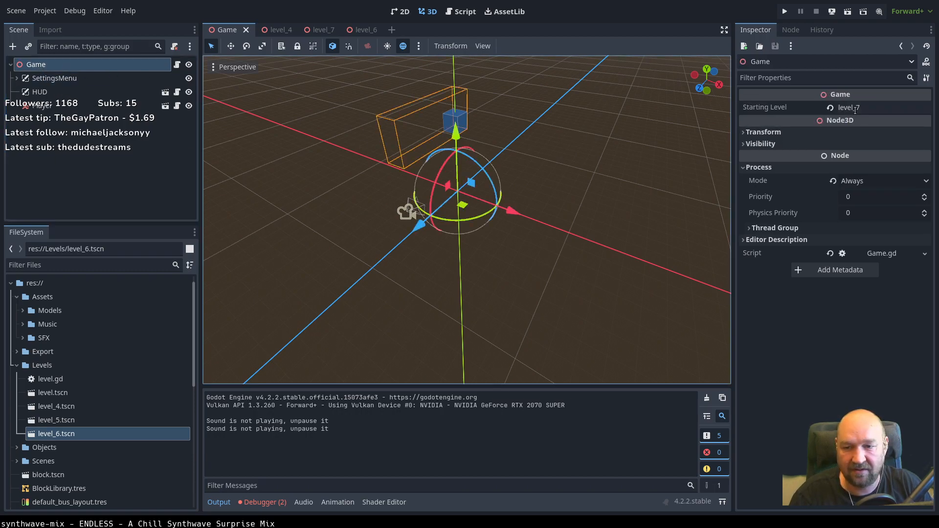
click(875, 106)
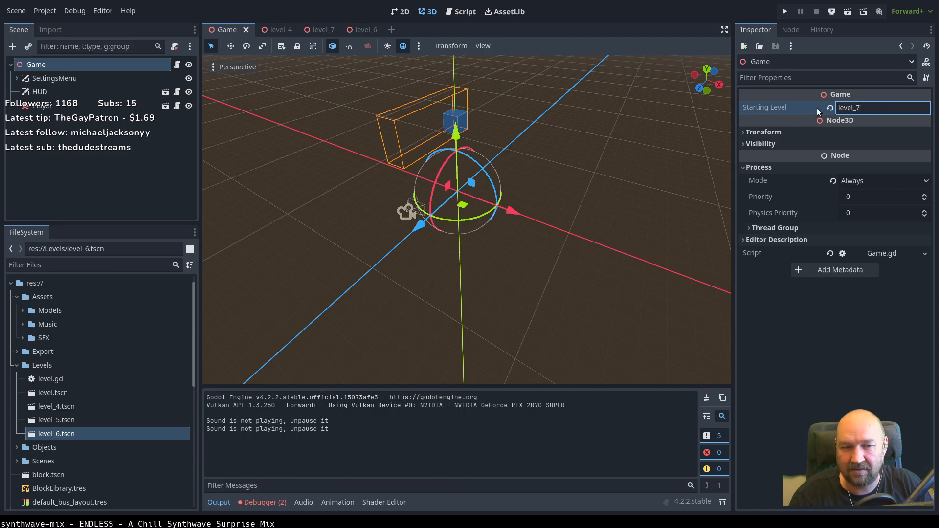
Move level_7.tscn from the project root into the Levels folder.
click(321, 29)
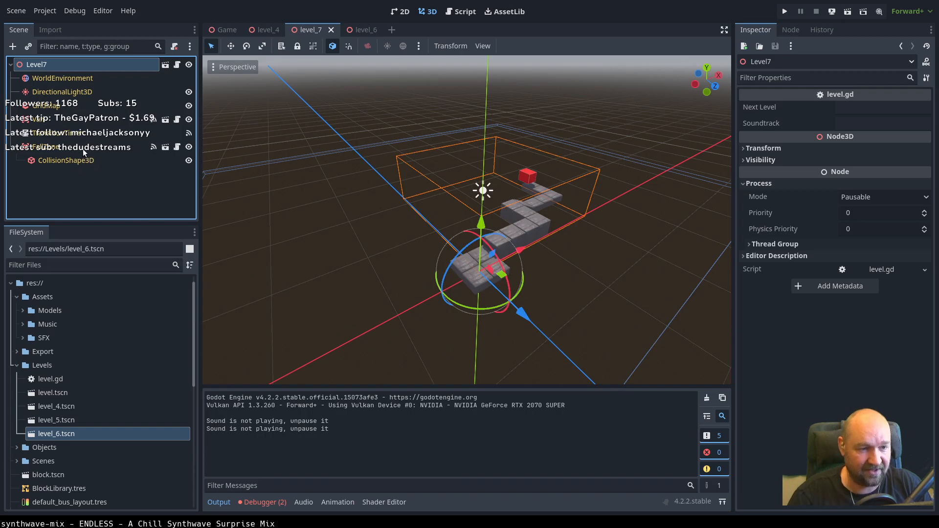
scroll(109, 415, down, 3)
scroll(108, 428, down, 4)
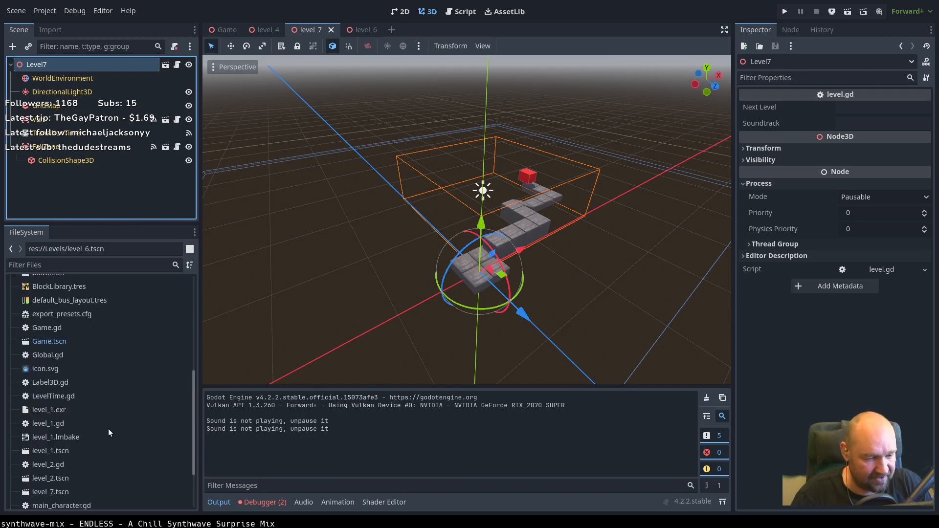
scroll(104, 431, down, 3)
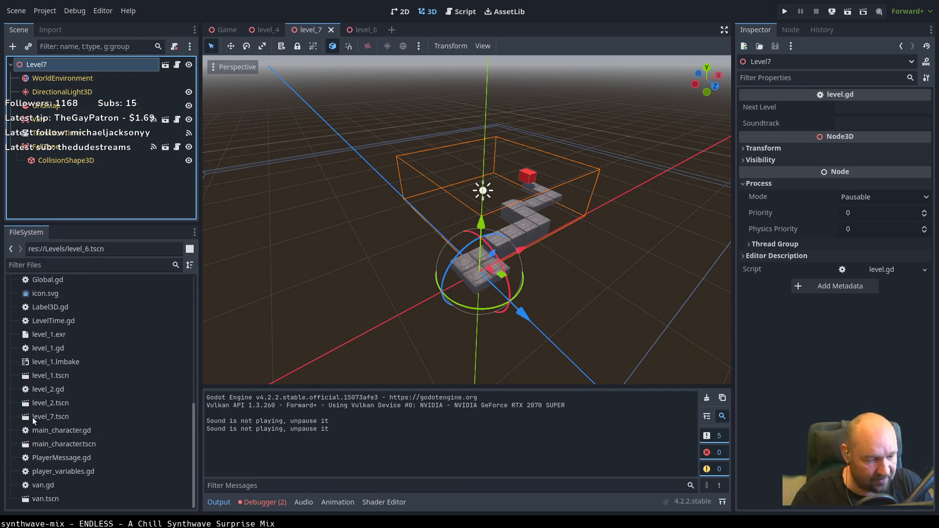
click(48, 418)
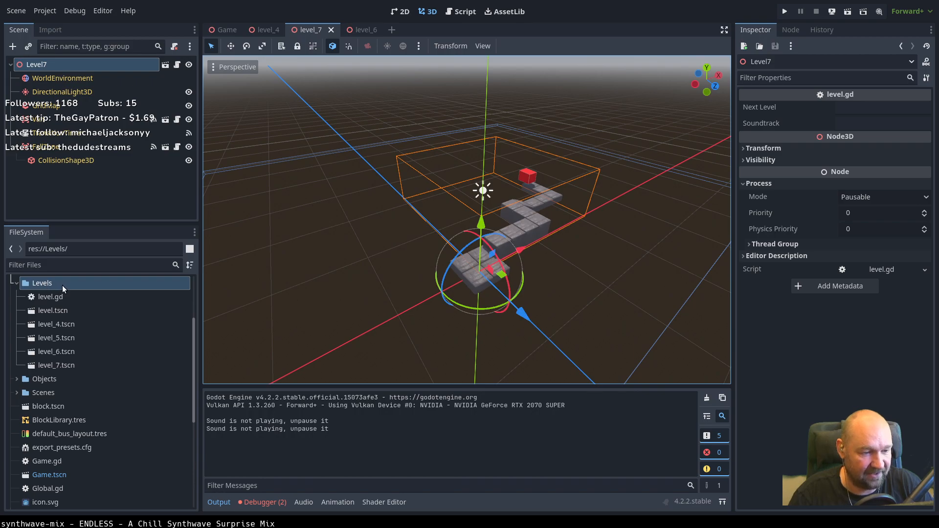
scroll(60, 284, up, 2)
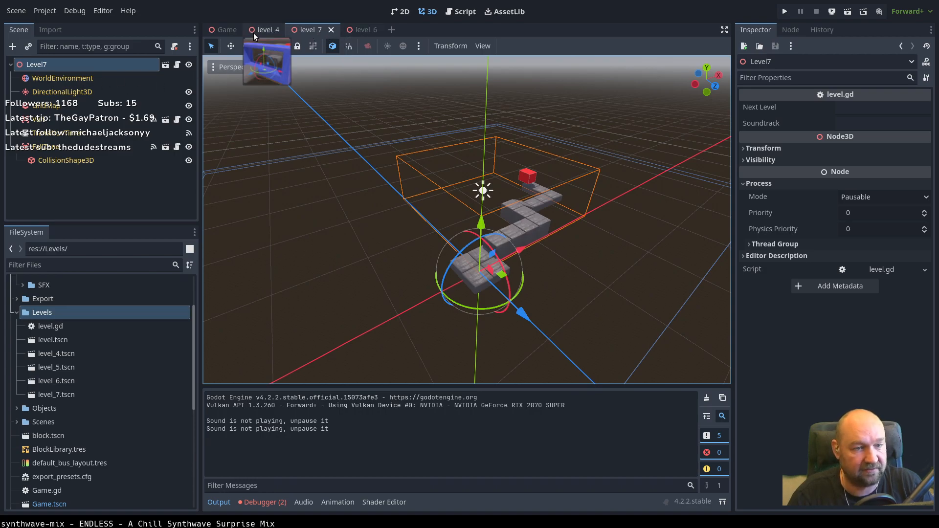
Run the game and play level_7 across the blocks and ramp to the red goal cube, then stop the game.
click(224, 30)
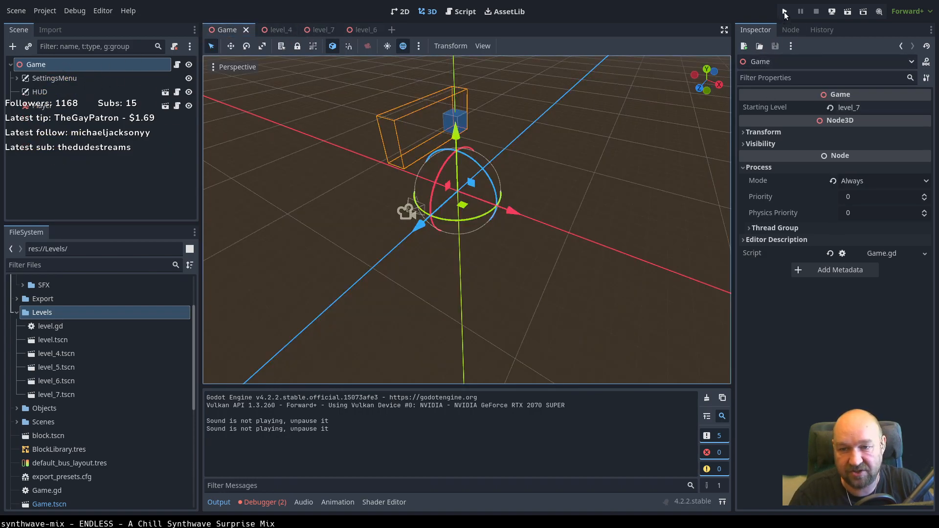
key(F5)
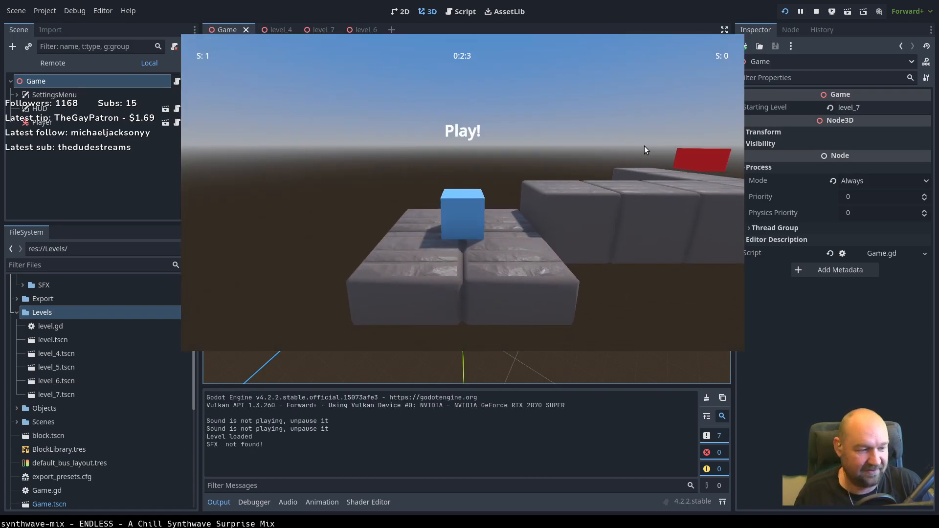
key(w)
key(d)
key(space)
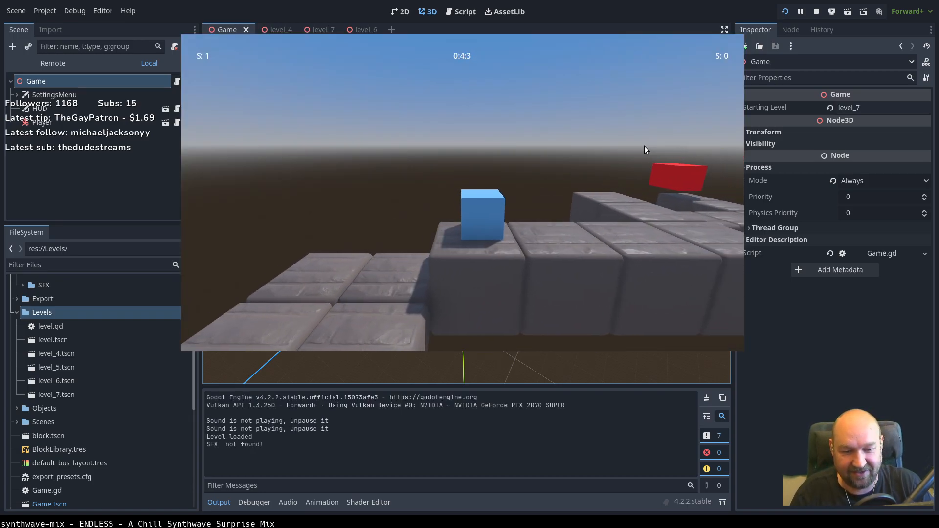
key(d)
key(w)
key(space)
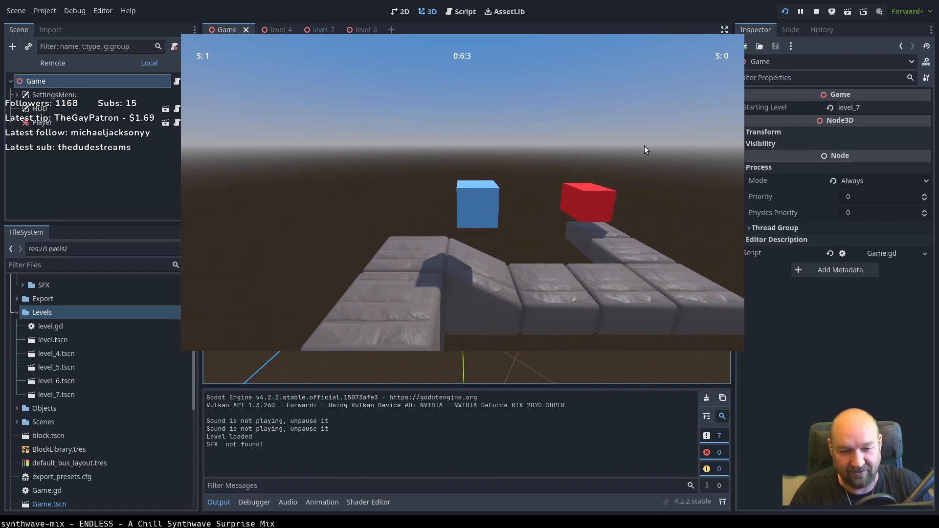
key(d)
key(w)
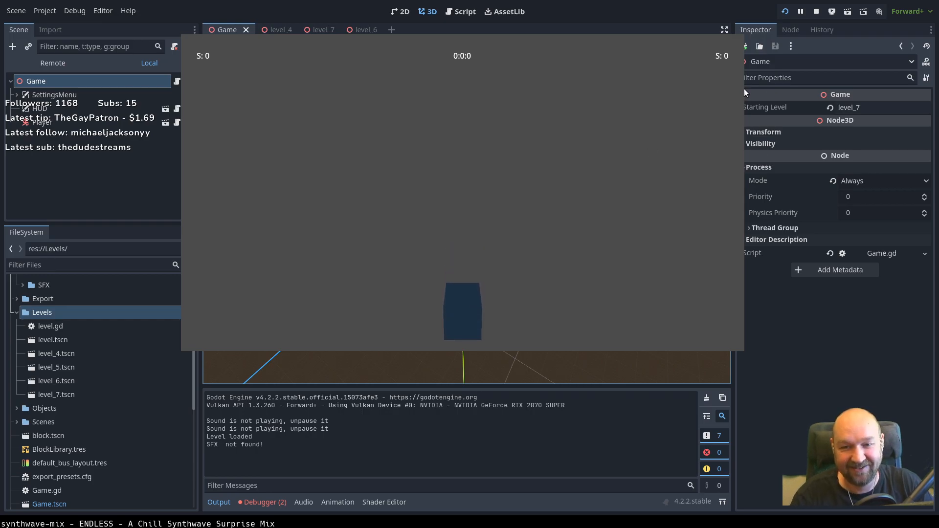
key(F8)
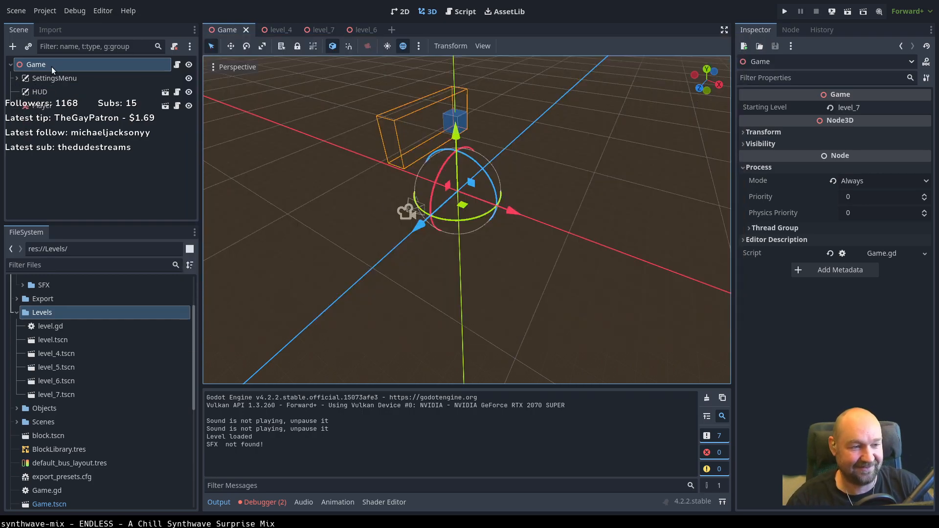
Set the Level7 root node's Next Level to level_8 and save the scene.
click(319, 28)
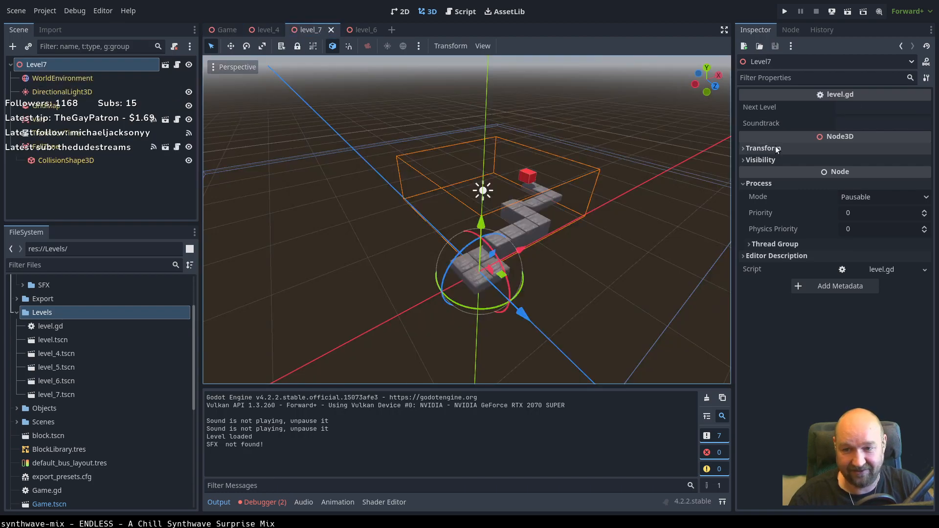
click(853, 108)
text(level_8)
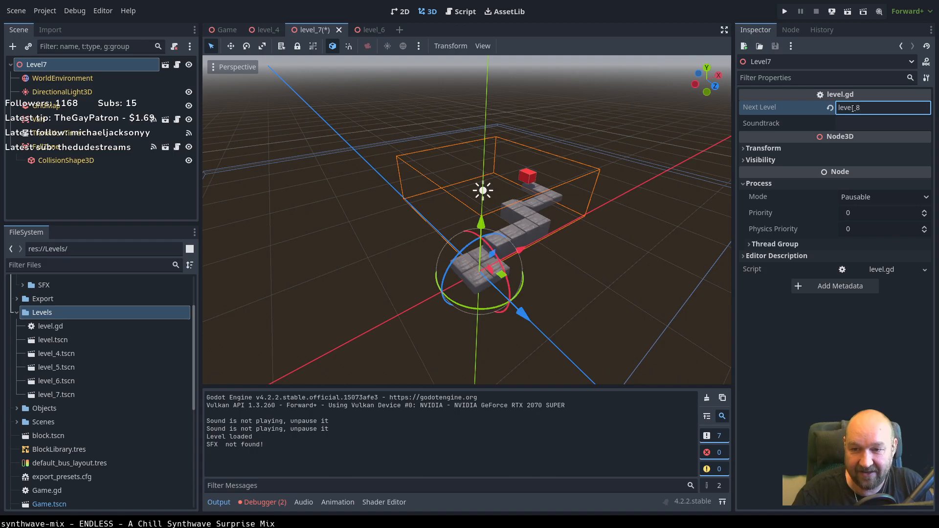
key(Return)
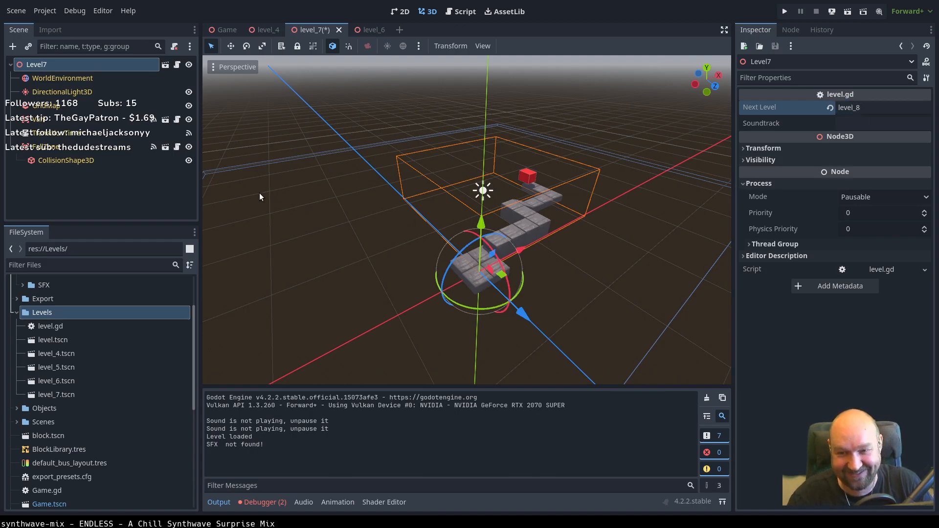
key(ctrl+s)
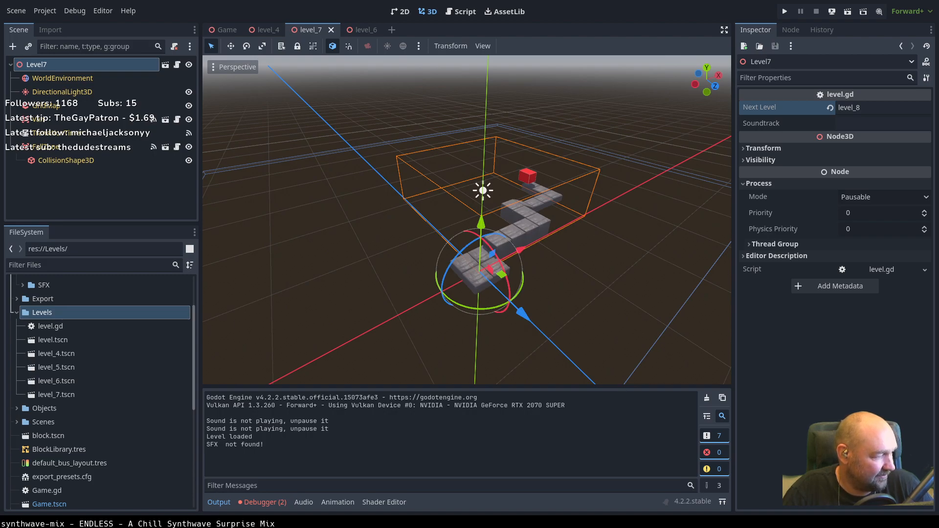
Switch to the Blender file with the human rig and put the rig into Pose Mode.
key(super+2)
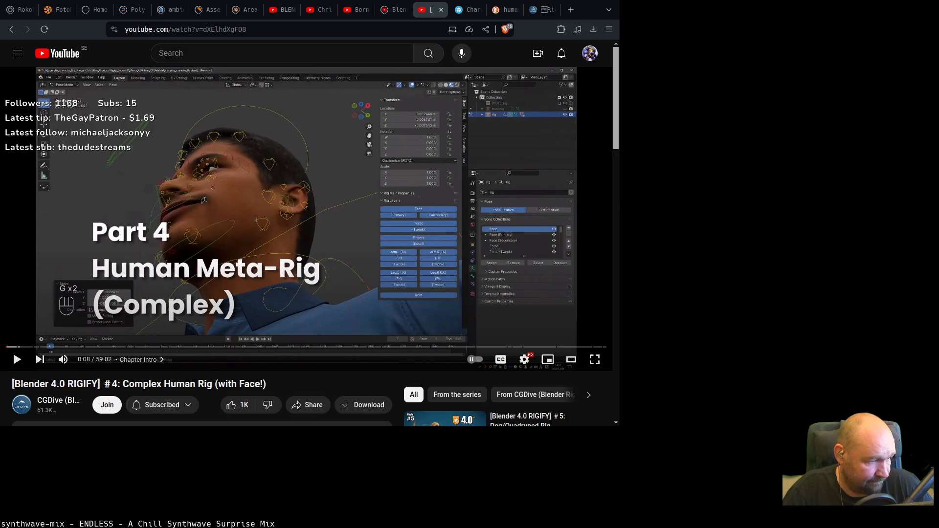
key(alt+Tab)
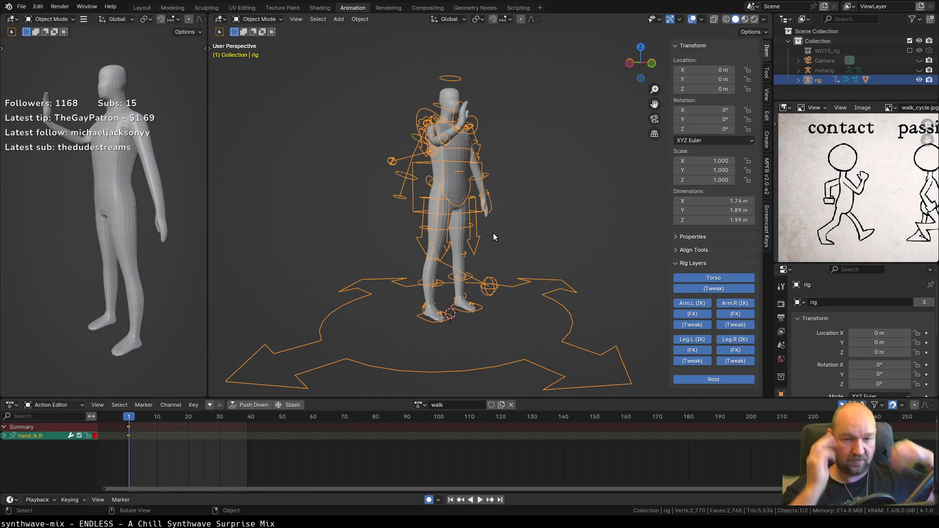
middle_drag(495, 191, 553, 161)
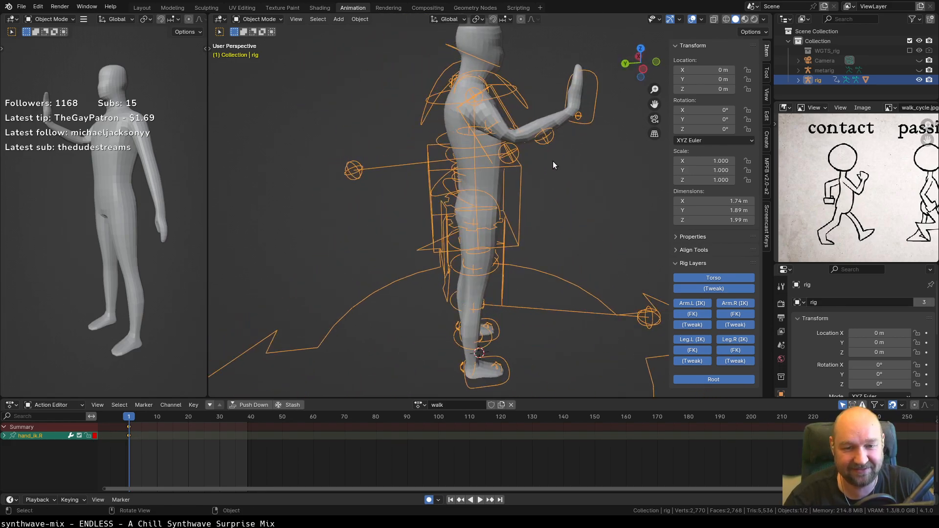
key(ctrl+Tab)
click(547, 226)
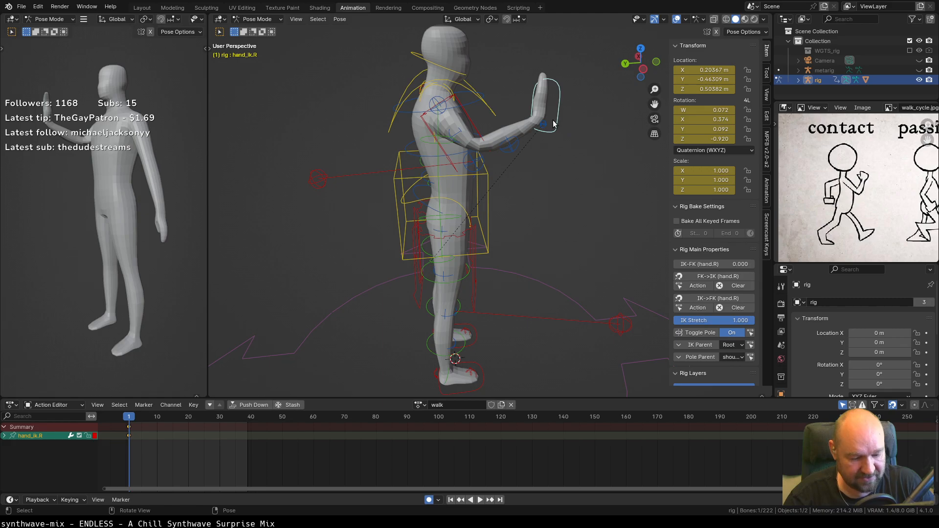
Lower the right hand's IK control to about Y -0.438 m, Z 0.333 m and tilt the hand forward in the side view.
key(ctrl+KP_3)
key(g)
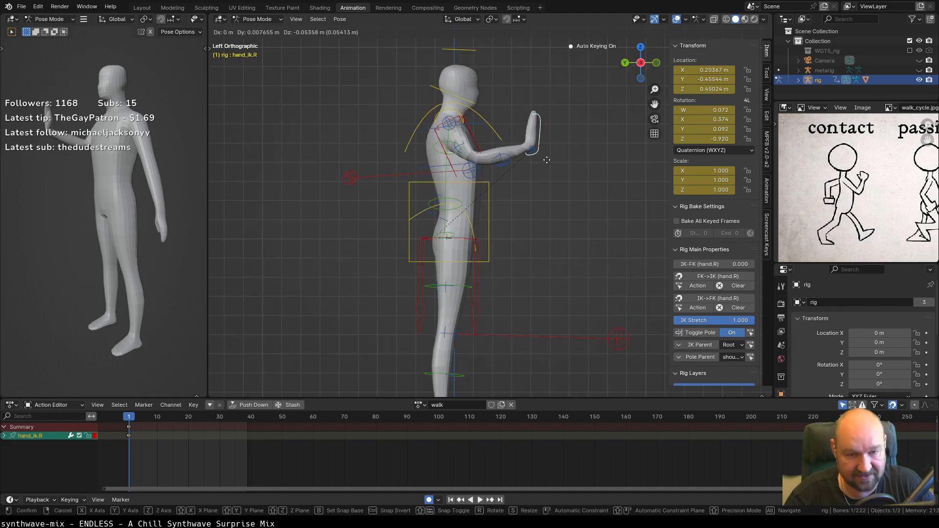
click(544, 180)
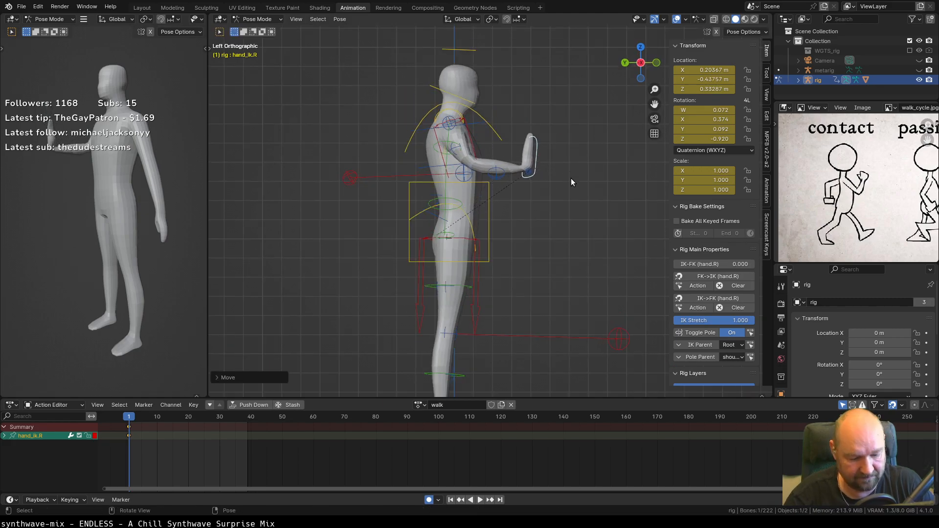
key(r)
click(592, 270)
Move the left hand's IK control backward and slightly up so the arm swings behind the body in the side view.
middle_drag(592, 270, 501, 233)
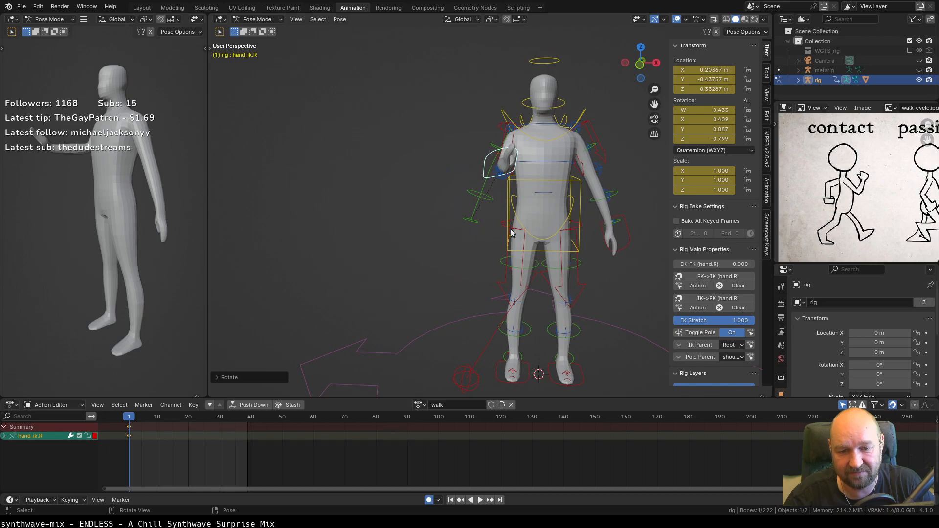
key(KP_3)
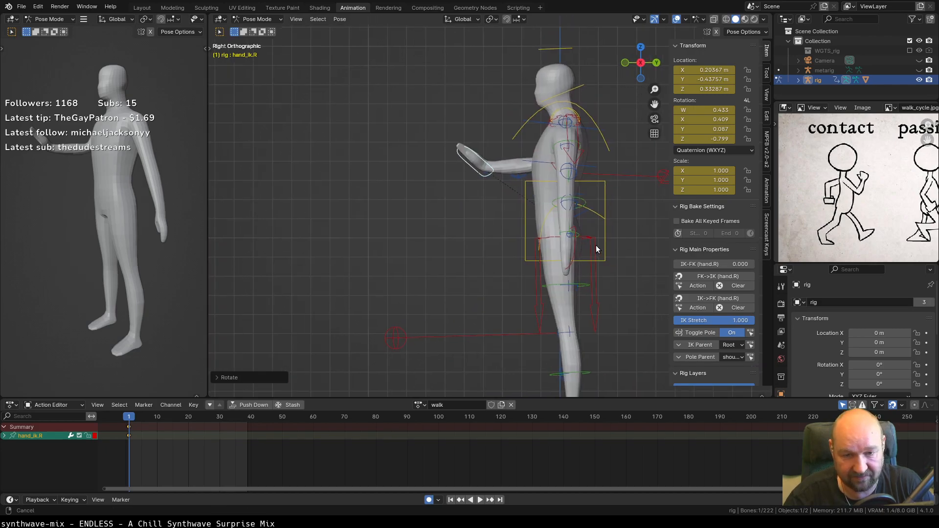
shift+middle_drag(607, 257, 500, 253)
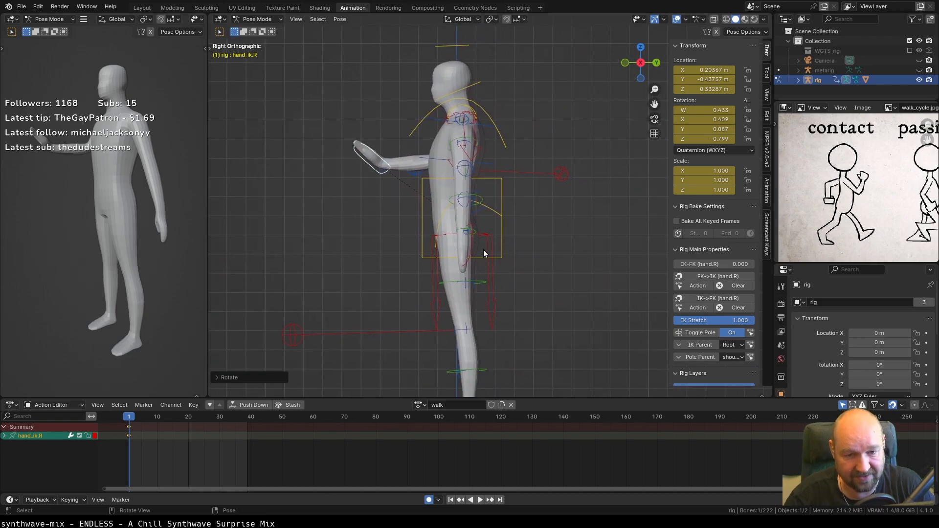
click(468, 251)
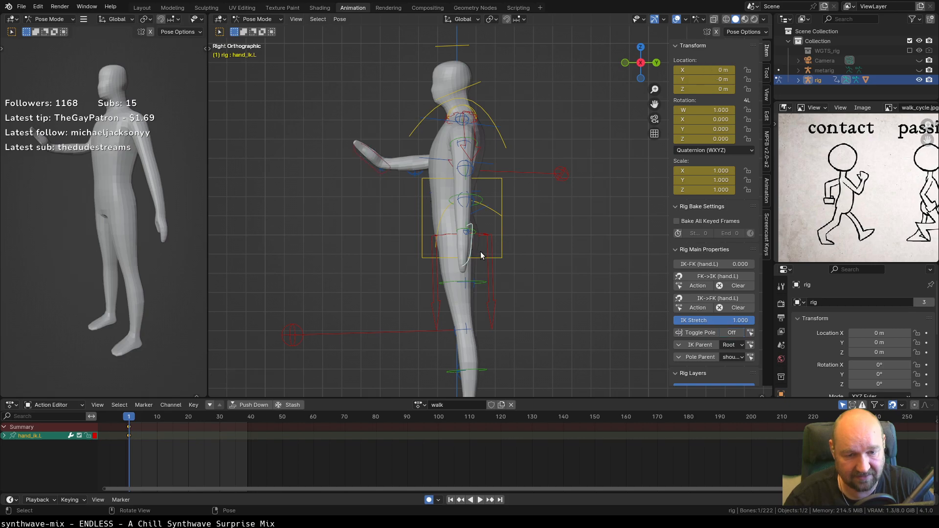
key(g)
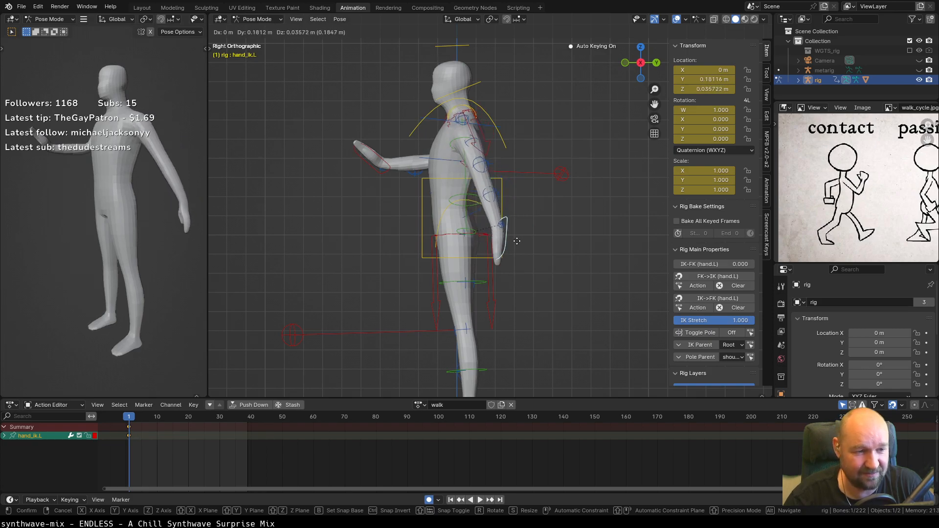
click(550, 203)
click(562, 175)
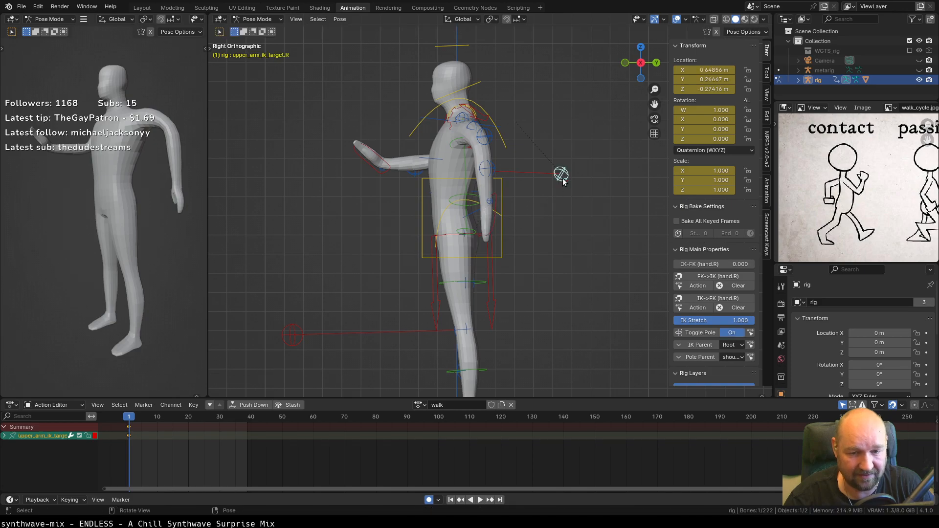
key(KP_7)
scroll(595, 231, down, 2)
shift+middle_drag(594, 230, 482, 212)
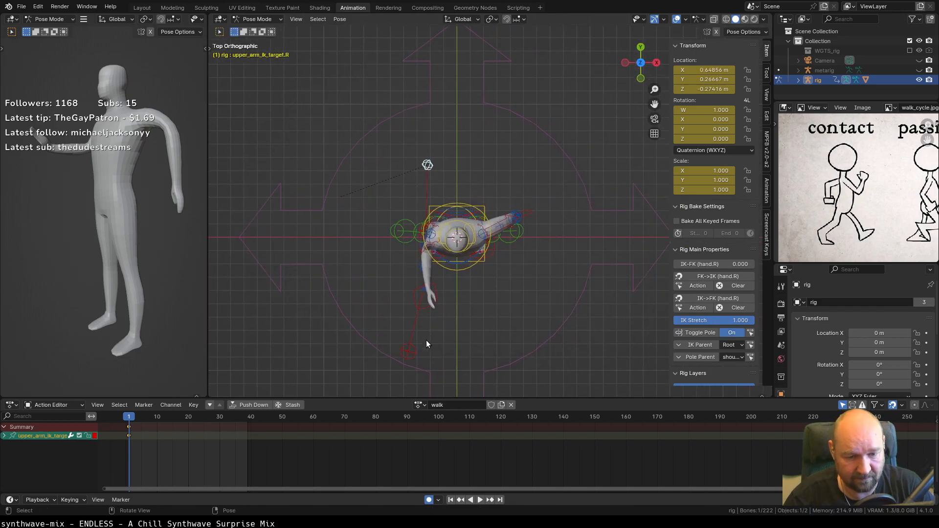
click(409, 354)
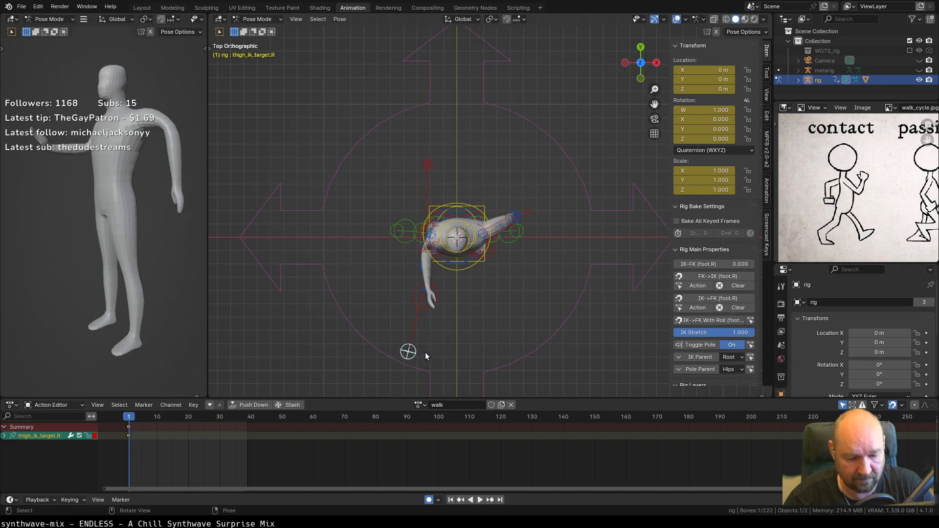
click(427, 163)
key(g)
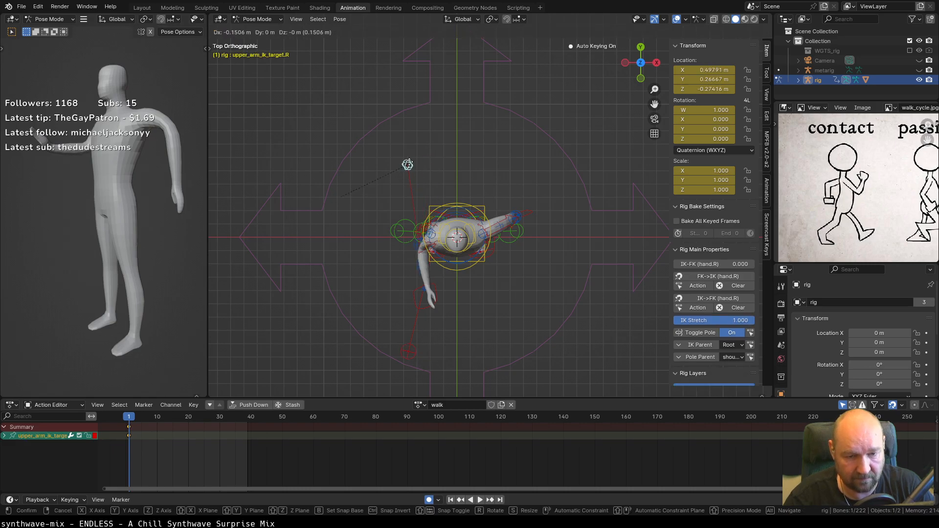
key(Escape)
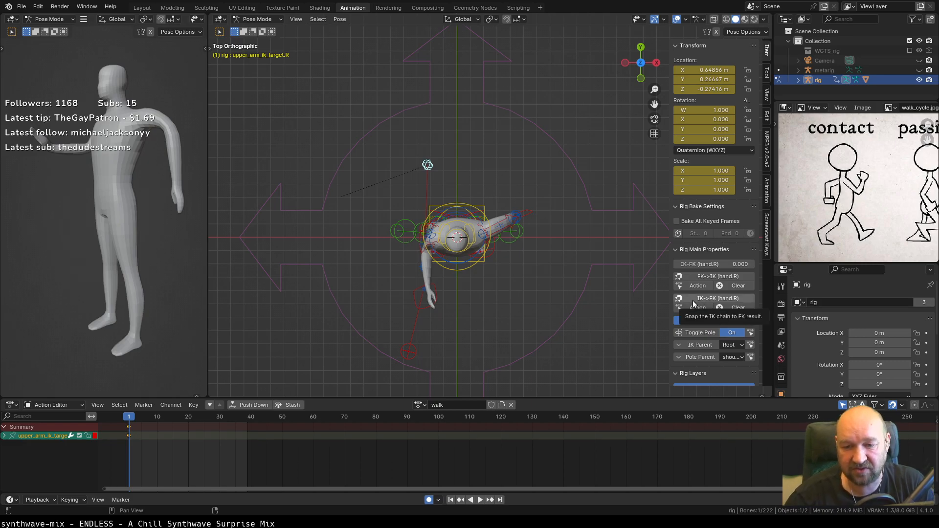
Snap the right arm's FK chain to its IK pose, and snap its IK chain back to the FK result.
scroll(708, 289, down, 6)
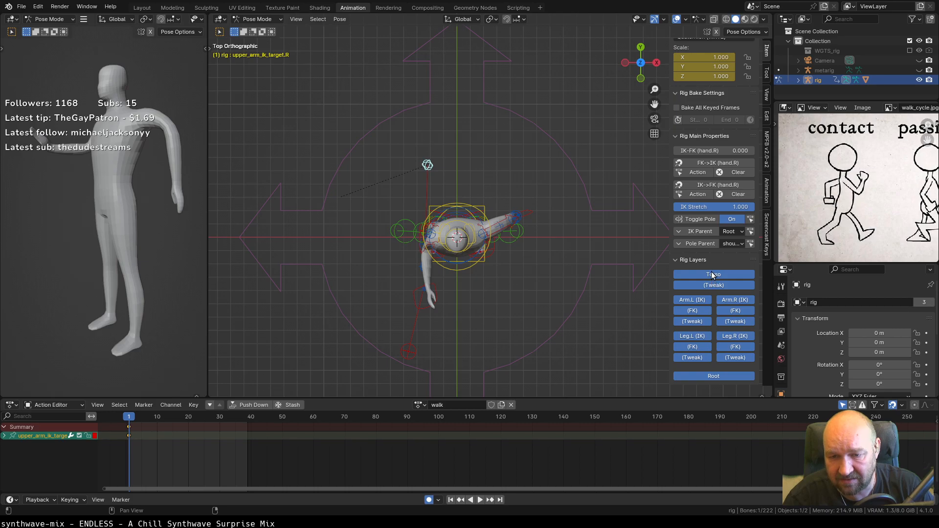
scroll(712, 272, up, 1)
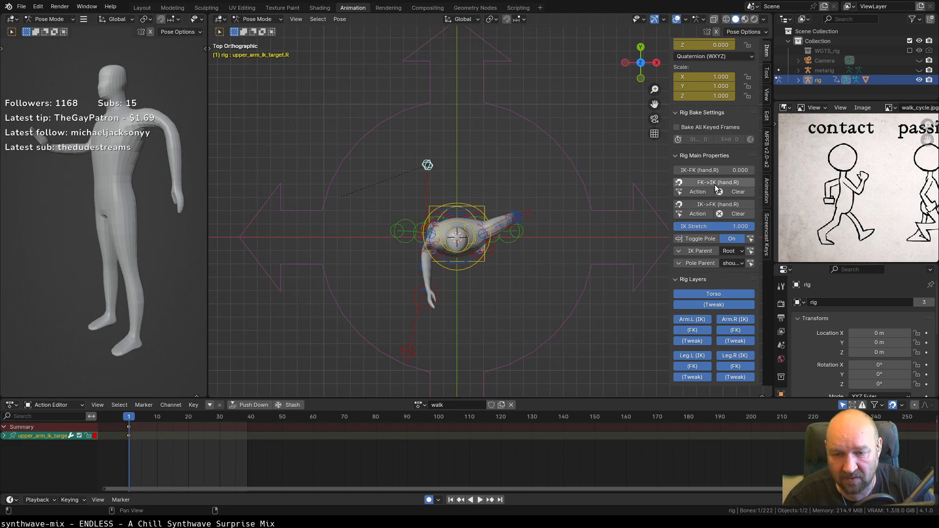
click(717, 182)
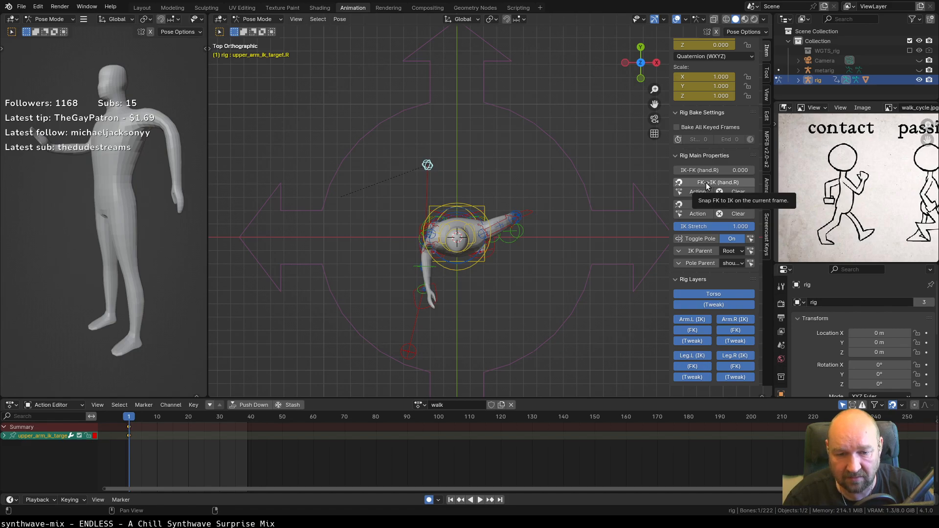
click(706, 184)
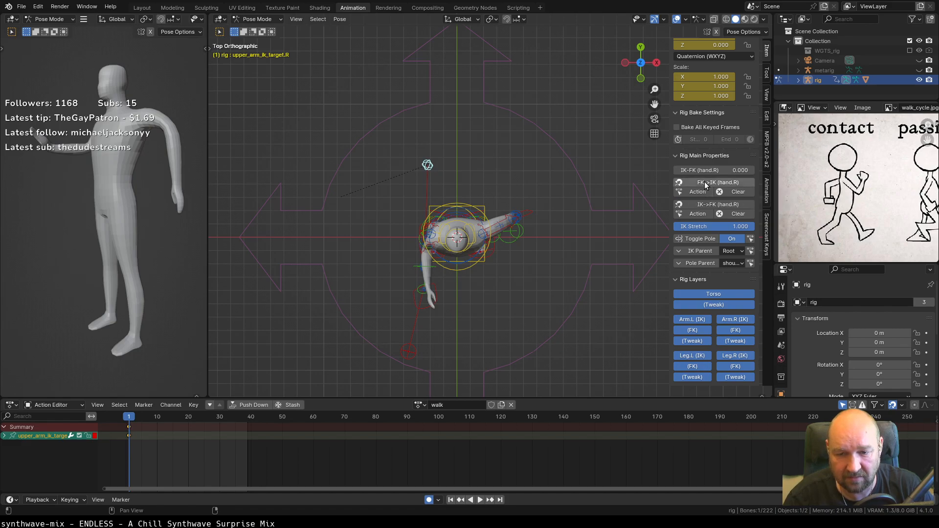
click(705, 183)
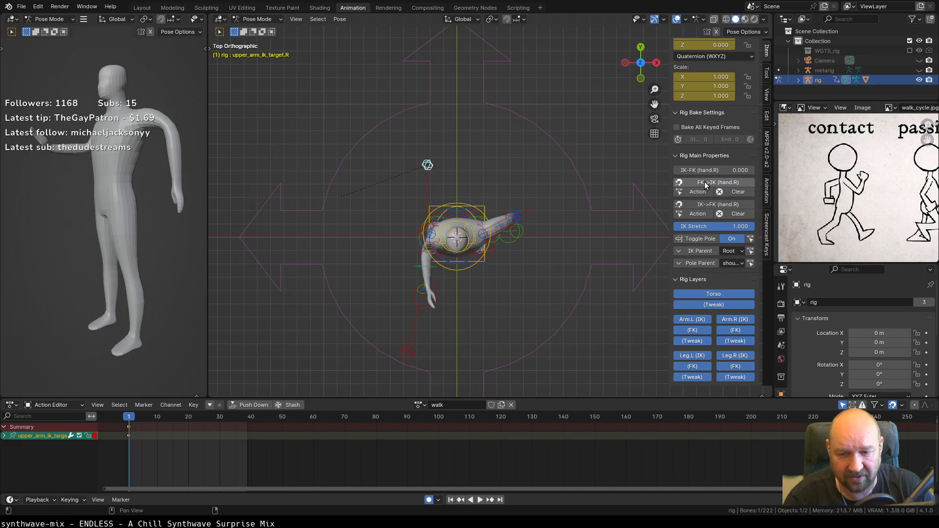
middle_drag(524, 257, 497, 216)
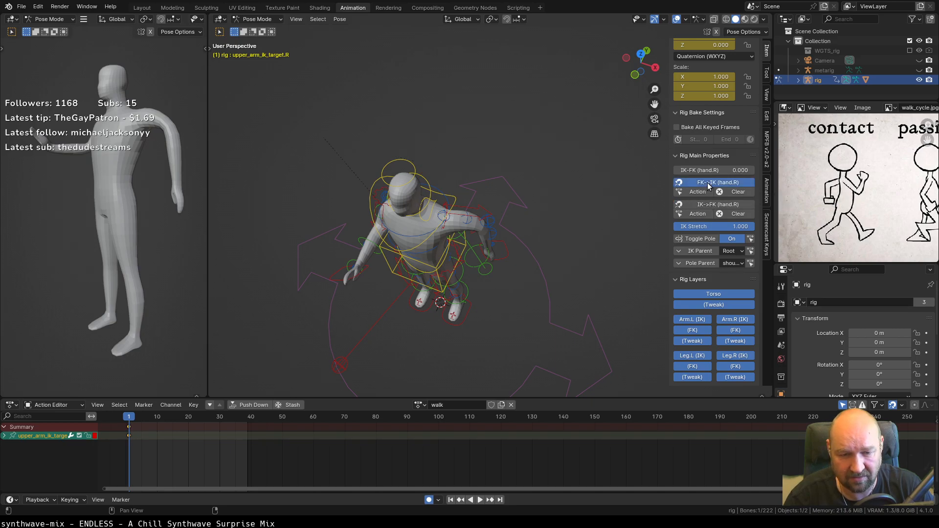
click(706, 205)
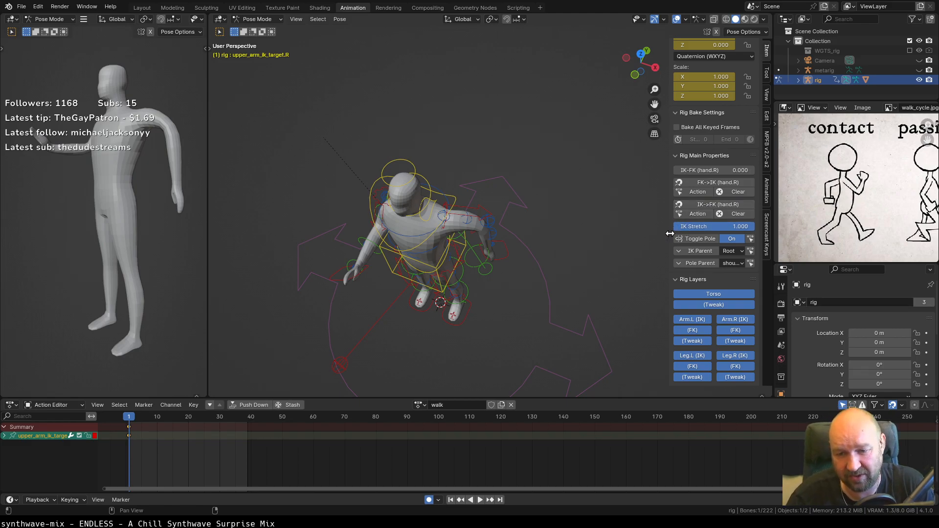
Turn on the pole for the left arm and move its elbow pole target behind the upper body in the top view.
click(500, 255)
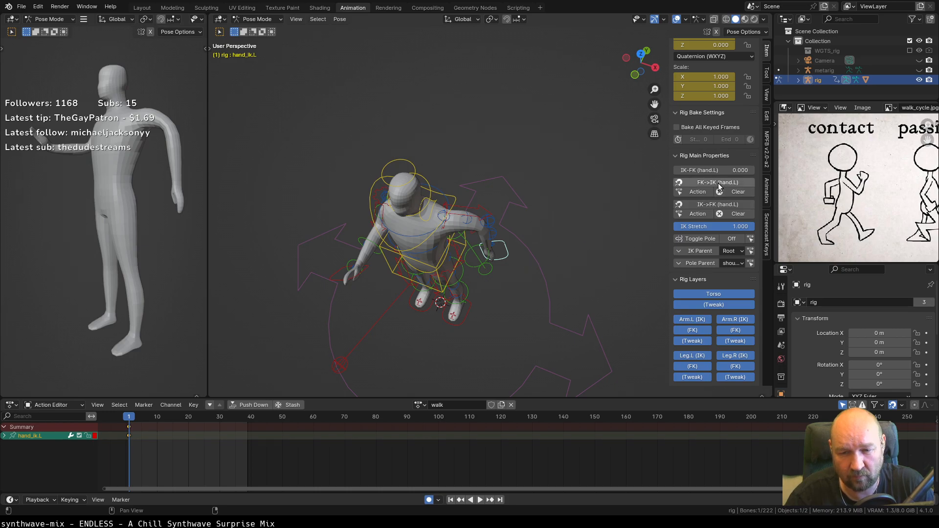
click(697, 239)
click(556, 199)
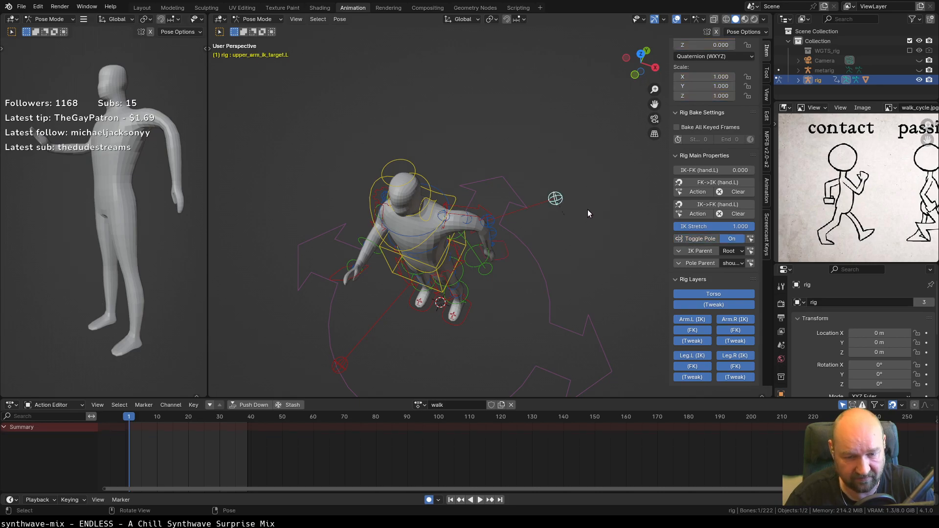
key(KP_7)
key(g)
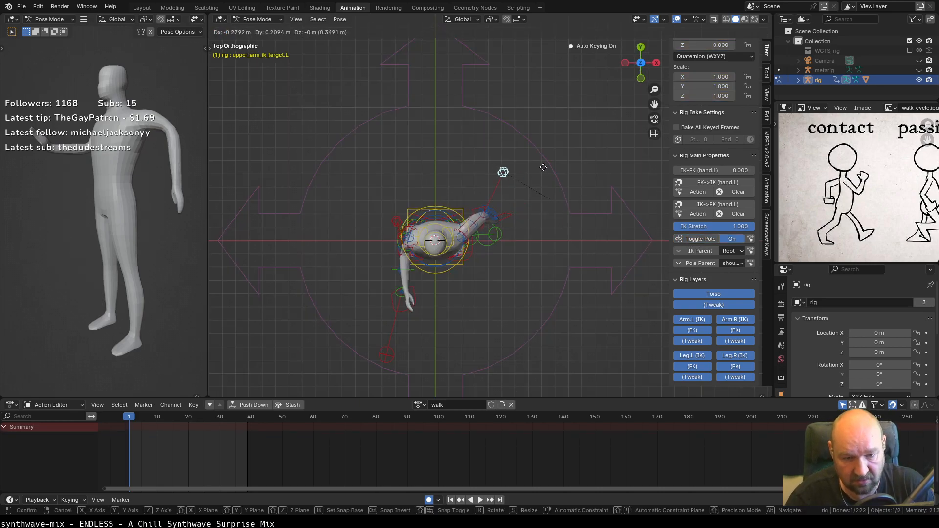
click(488, 163)
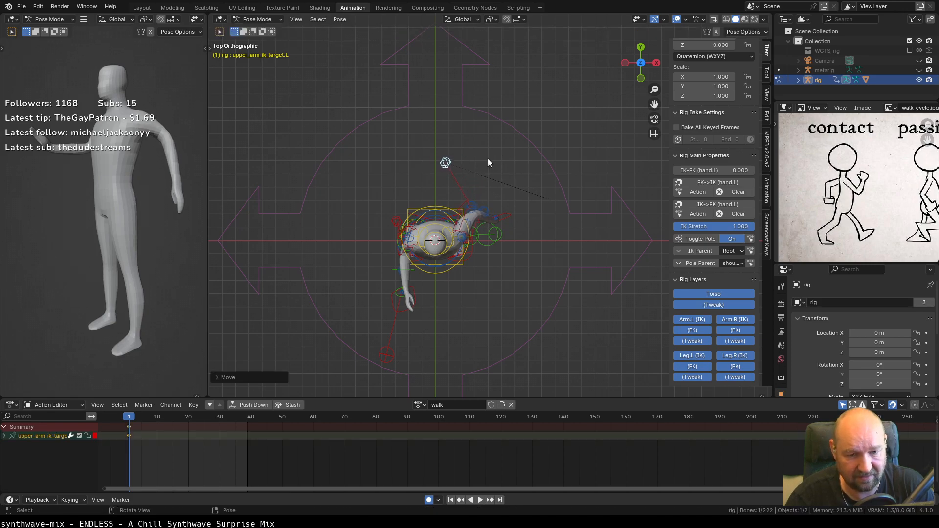
Move the left hand's IK control about 0.18 m inward toward the body in the top view.
click(507, 219)
key(g)
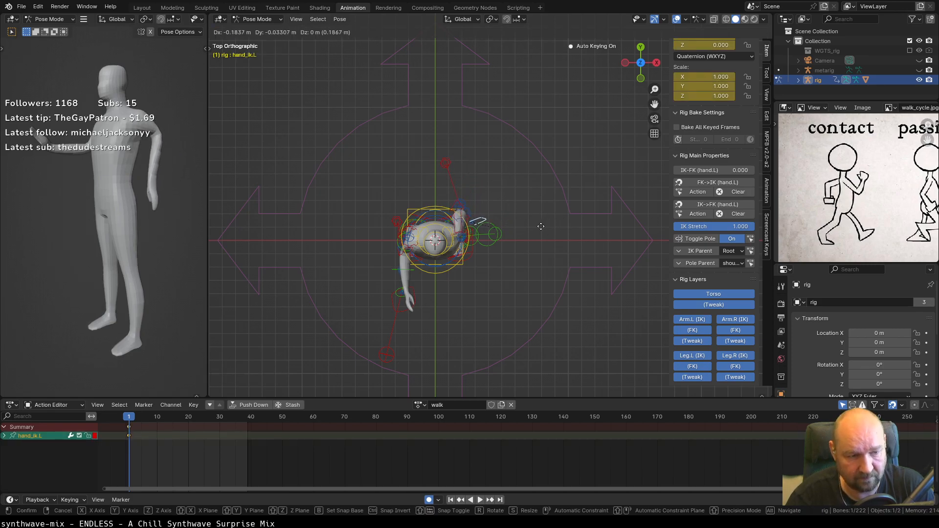
click(540, 228)
Rotate the left hand's IK control to angle the fingers forward, and shift it about 0.11 m back and 0.08 m down.
key(KP_3)
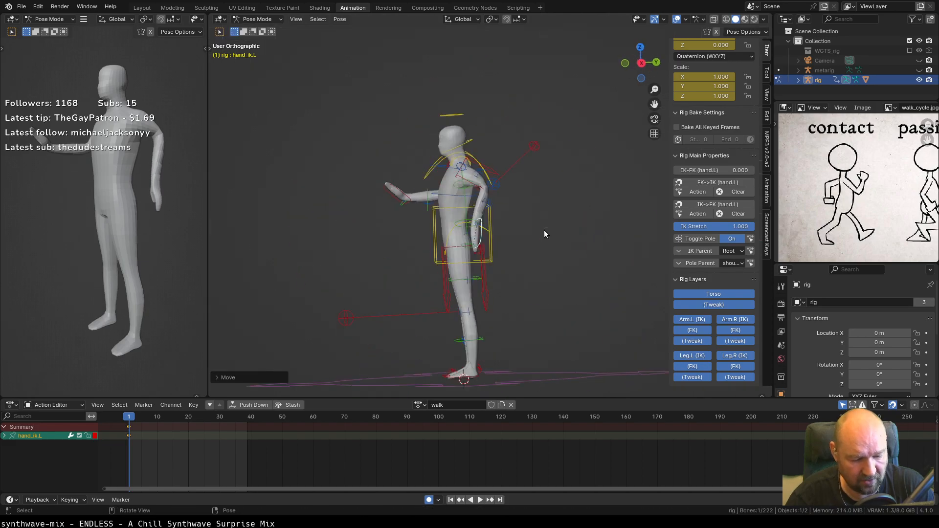
key(r)
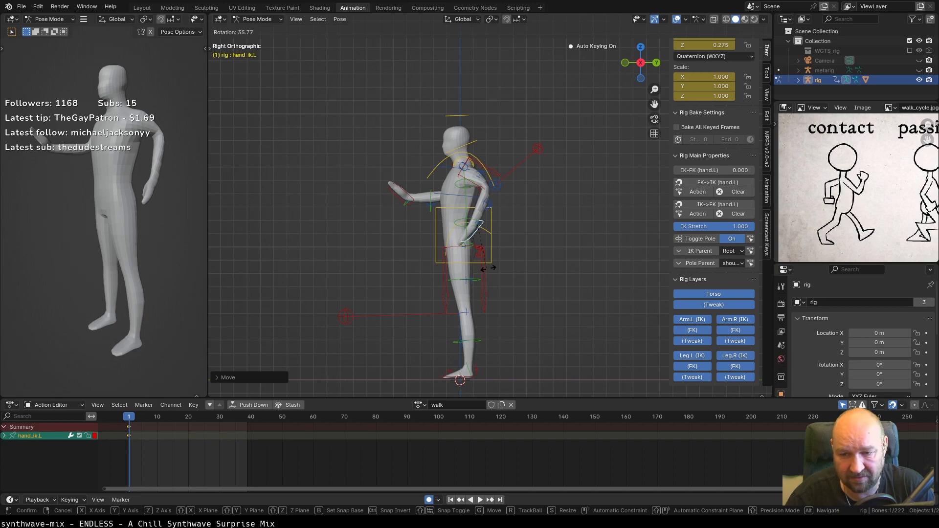
click(486, 261)
key(g)
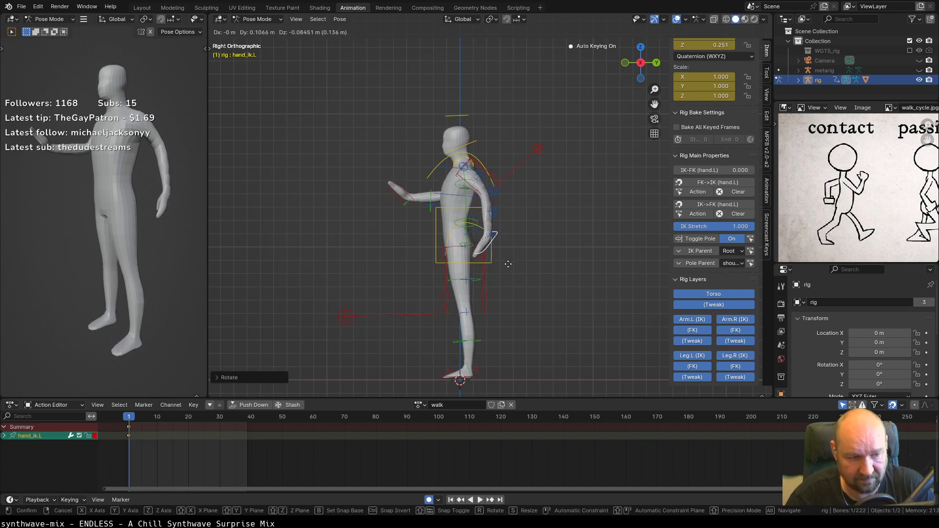
click(509, 264)
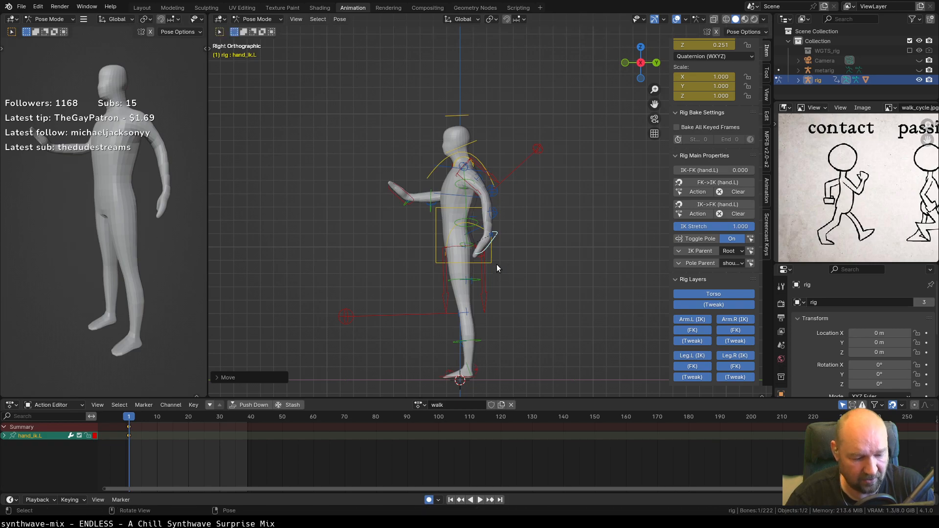
Nudge the left hand's IK control slightly inward and down in the front view, and rotate it to align the hand with the forearm.
key(KP_1)
key(g)
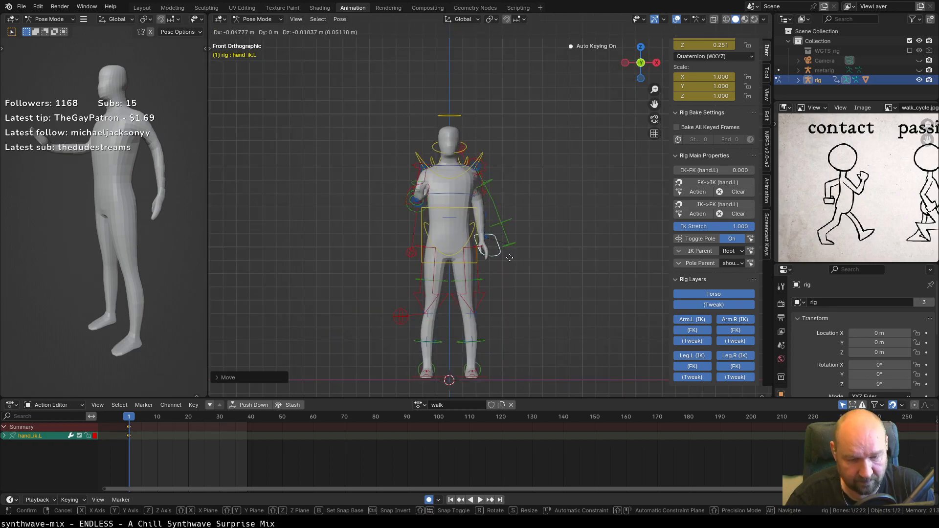
click(507, 261)
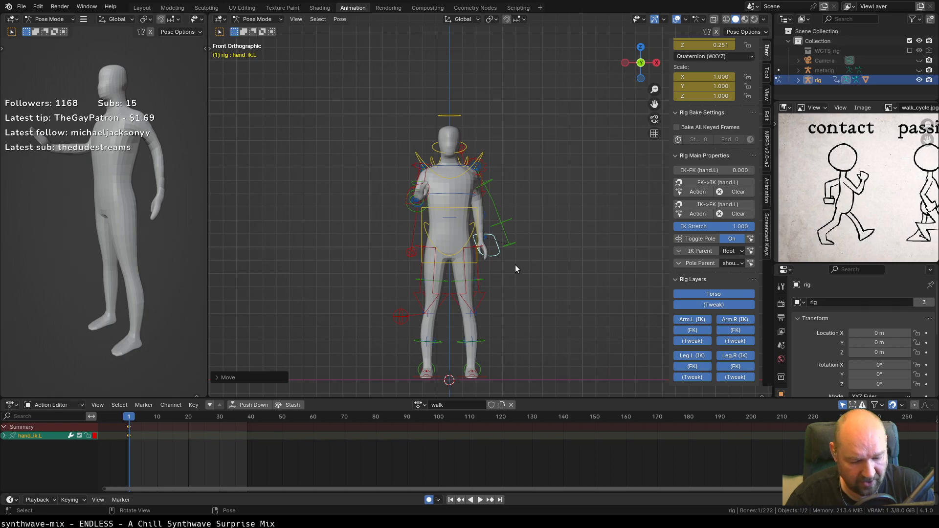
key(r)
click(506, 266)
middle_drag(506, 266, 512, 219)
key(KP_1)
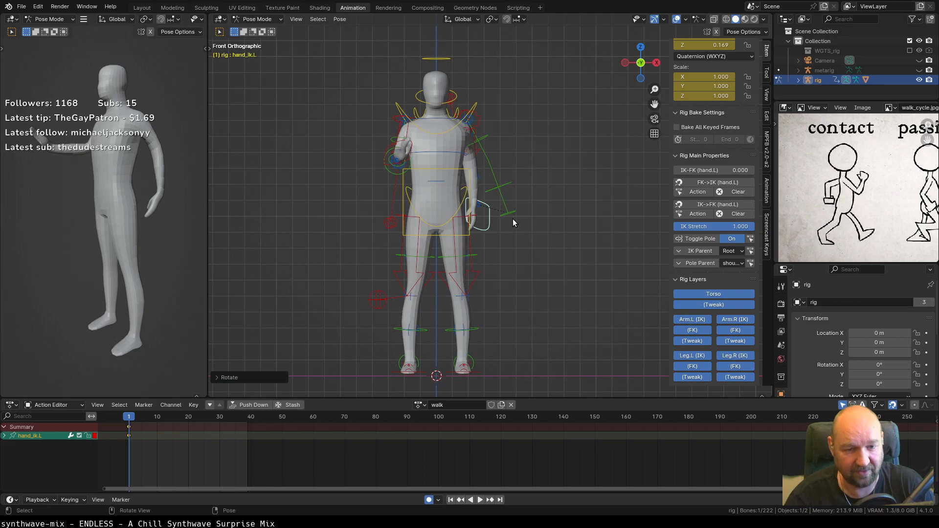
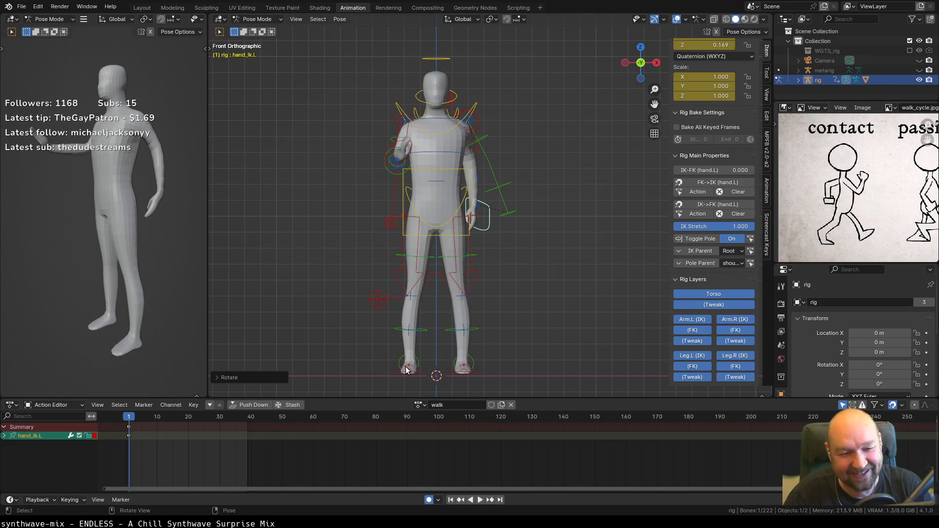
Move the right foot's IK control about 0.22 m back and 0.10 m up in the left side view.
key(ctrl+KP_3)
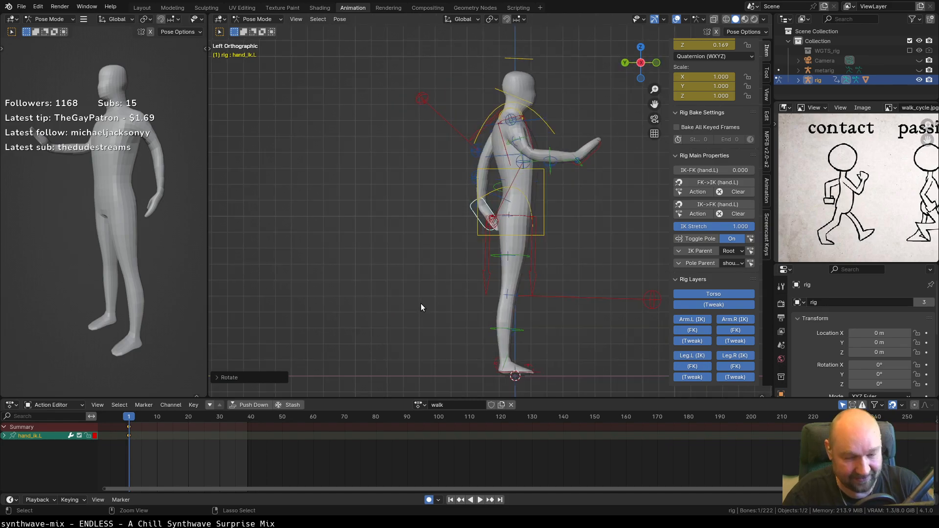
shift+middle_drag(551, 314, 497, 268)
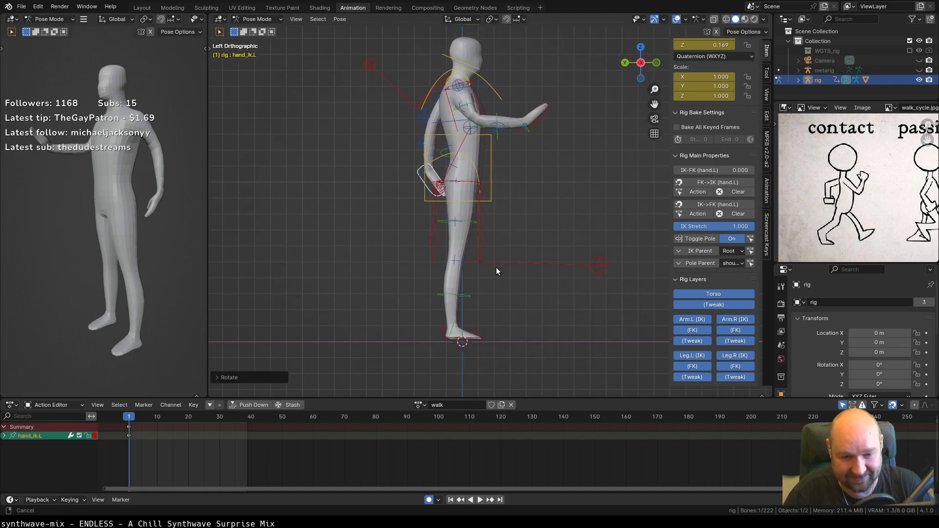
click(480, 336)
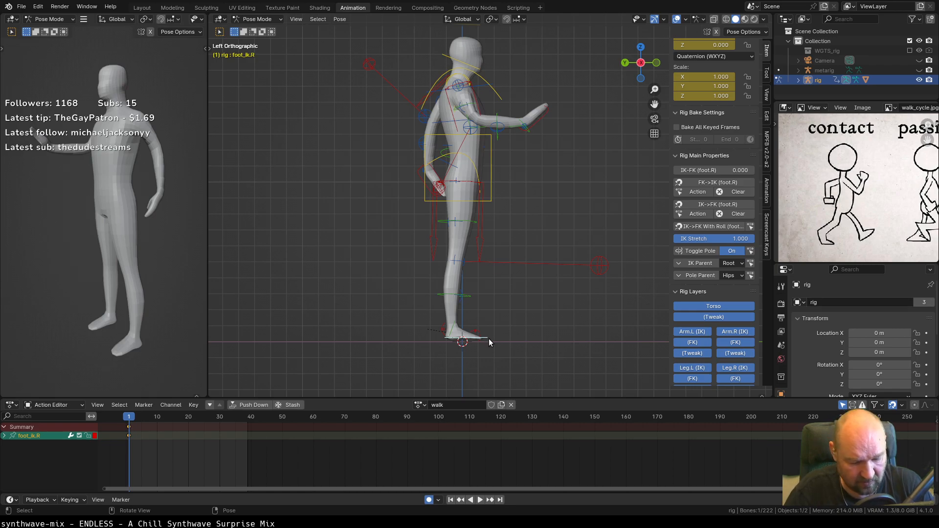
key(g)
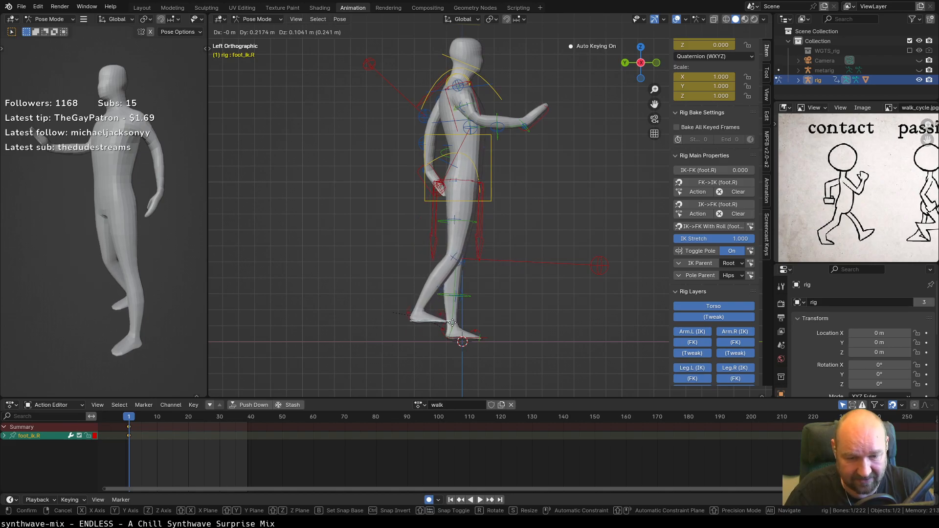
click(426, 321)
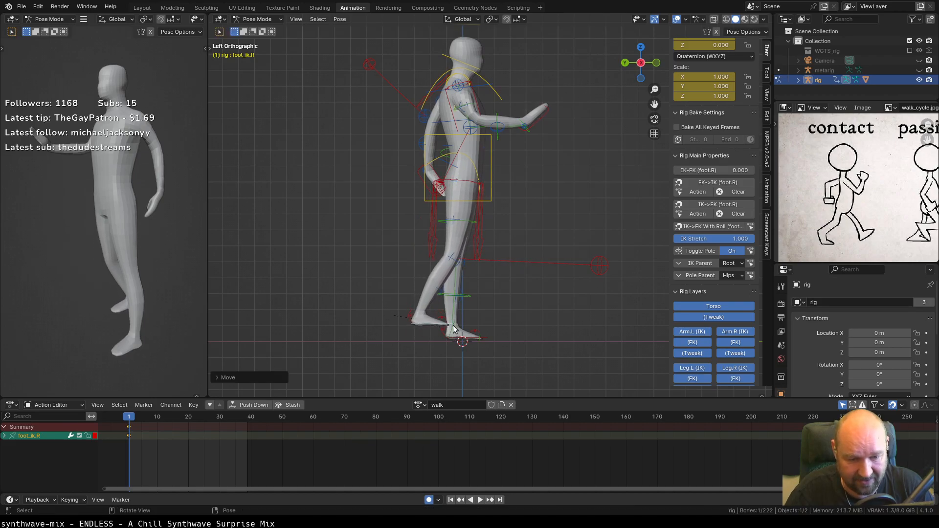
Rotate the right foot's heel control in two passes to lift the heel and point the toes down.
click(407, 317)
key(r)
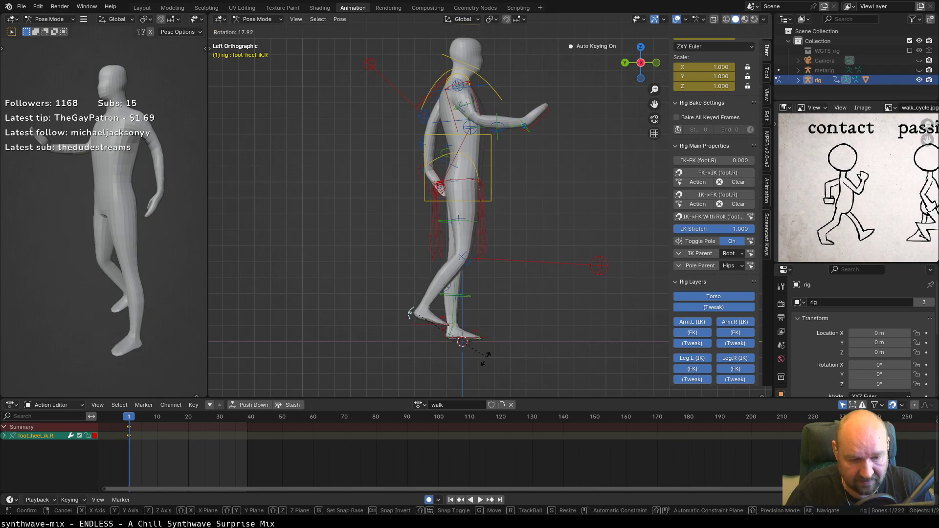
click(457, 358)
key(r)
click(451, 364)
Move the right foot's IK control about 0.06 m further back and 0.08 m down toward the ground.
click(425, 322)
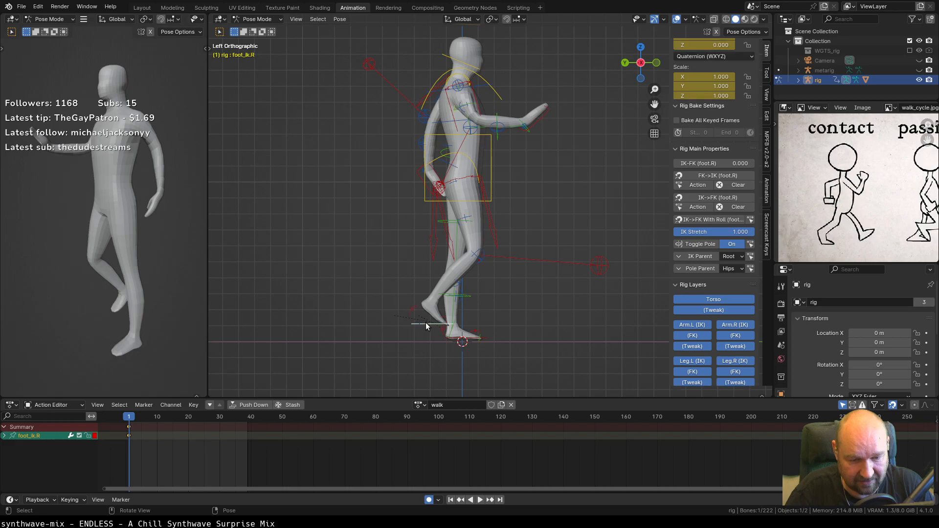
key(g)
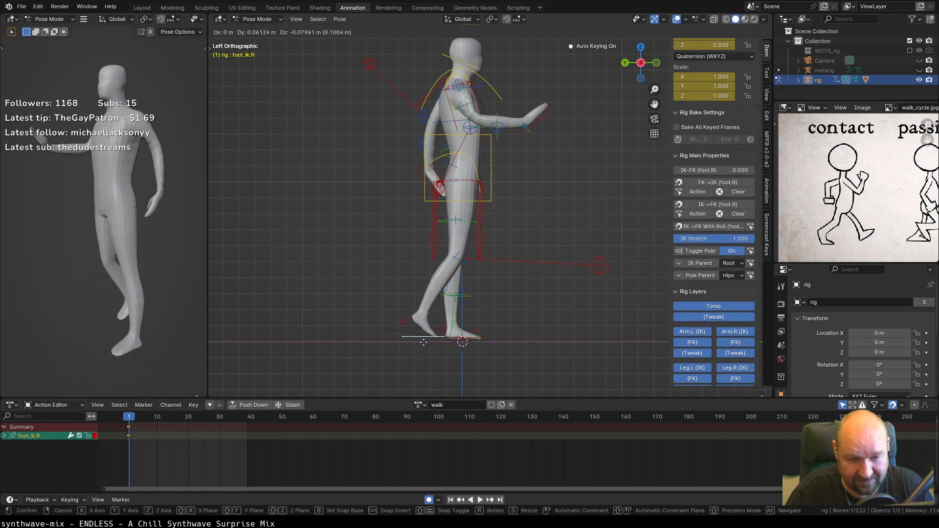
click(423, 341)
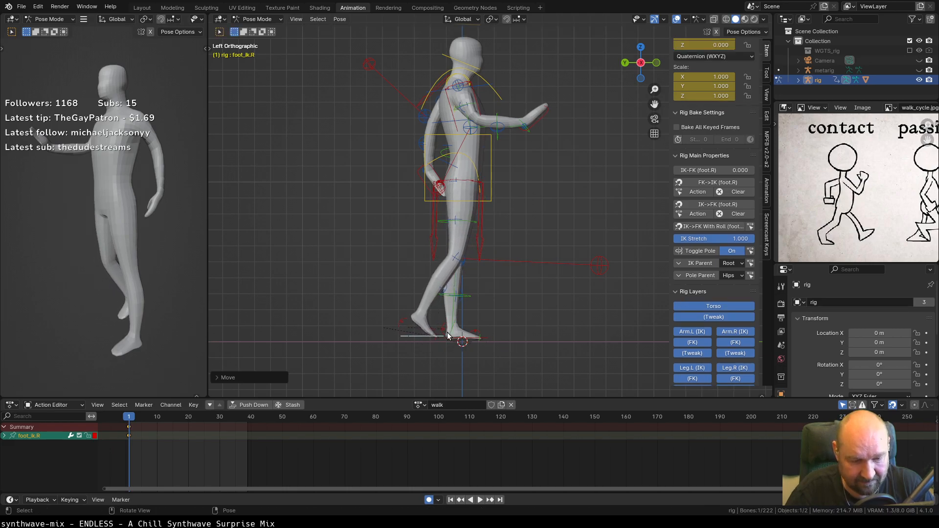
key(r)
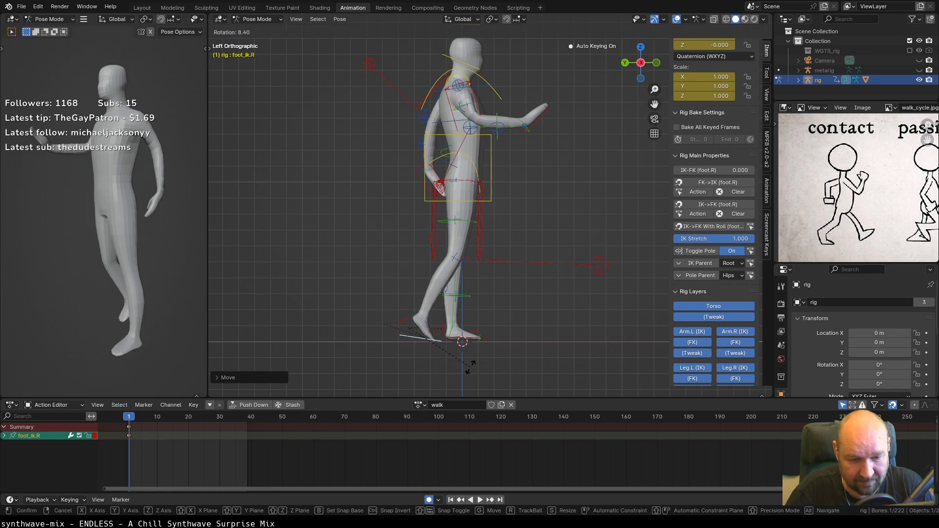
right_click(474, 358)
Rotate the right foot's heel control by about 3° and lower the foot's IK control about 0.02 m onto the ground line.
click(402, 322)
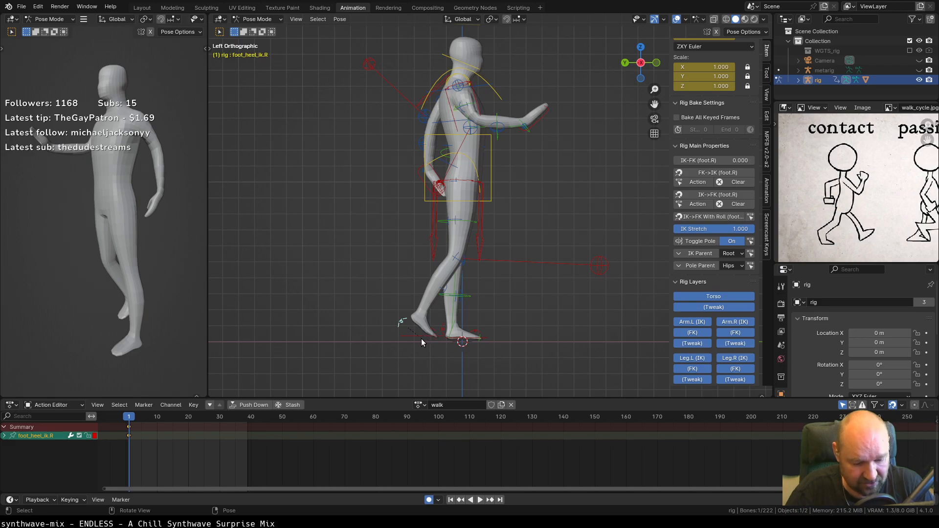
key(r)
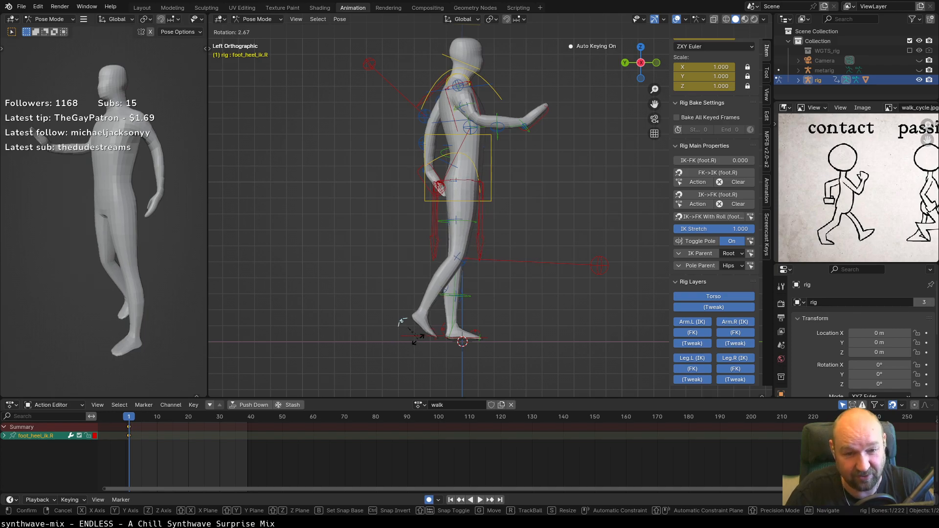
click(416, 338)
click(424, 336)
key(g)
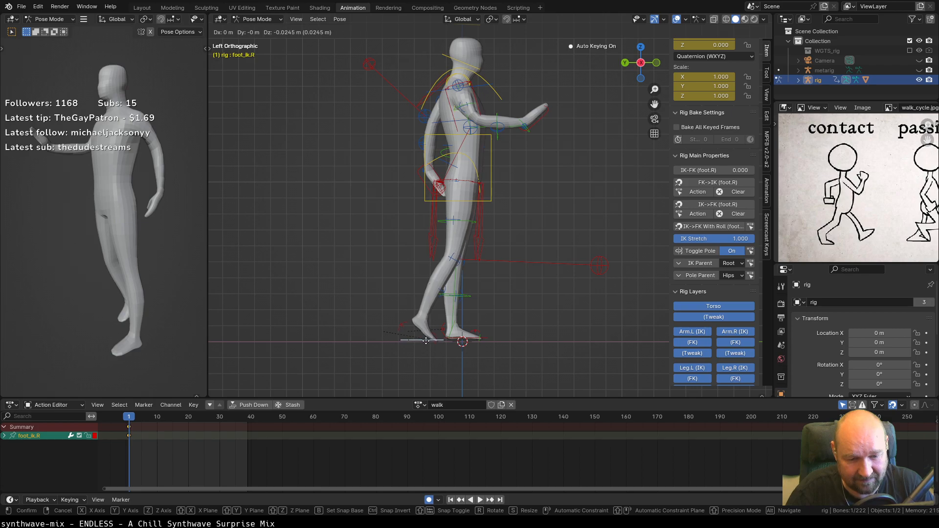
click(426, 340)
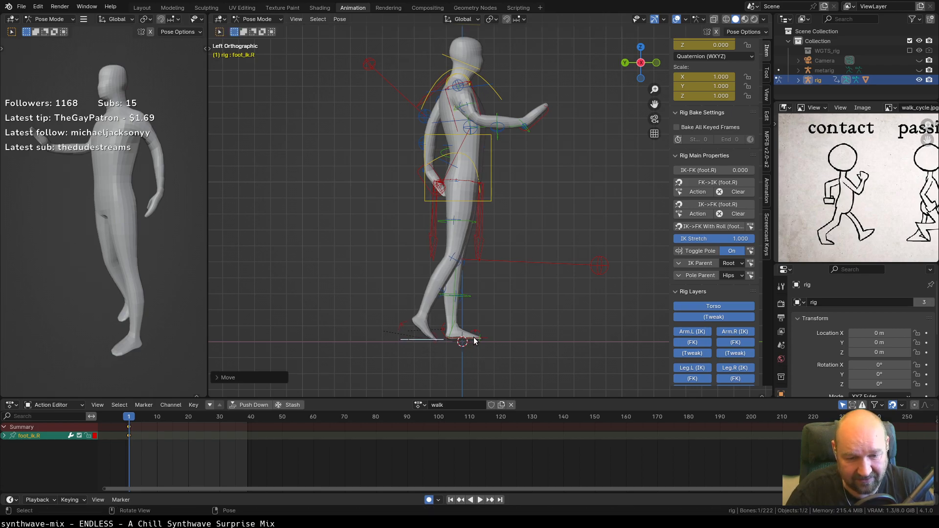
click(481, 338)
click(485, 336)
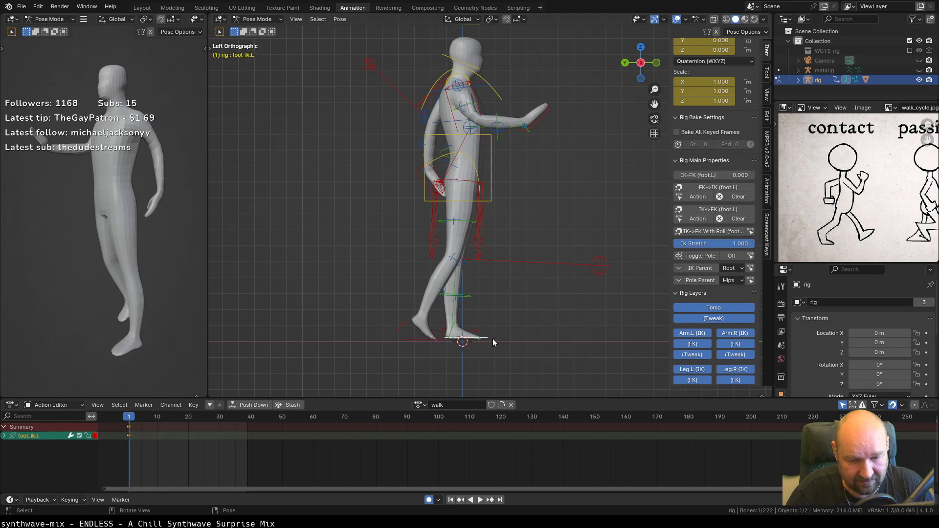
scroll(499, 344, up, 2)
shift+middle_drag(494, 327, 476, 229)
scroll(485, 308, up, 5)
click(412, 289)
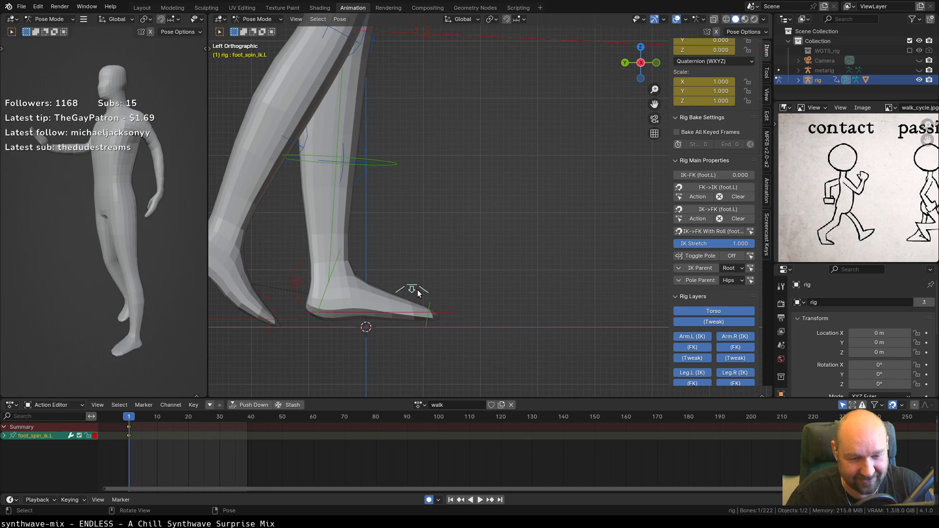
key(r)
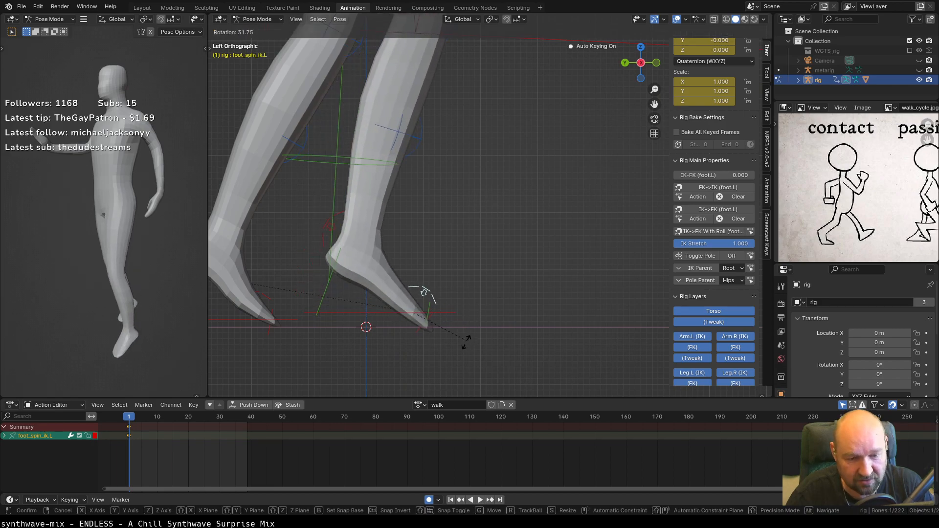
right_click(468, 330)
click(433, 315)
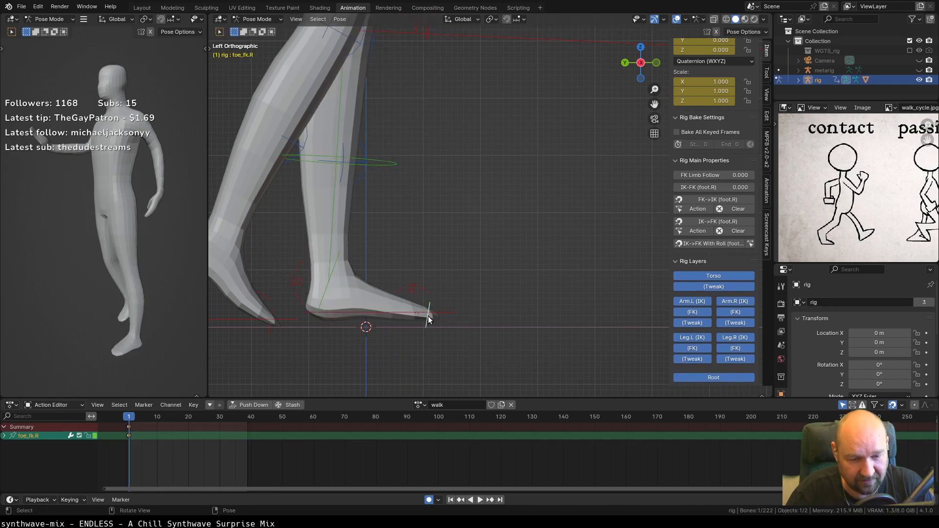
key(r)
right_click(462, 319)
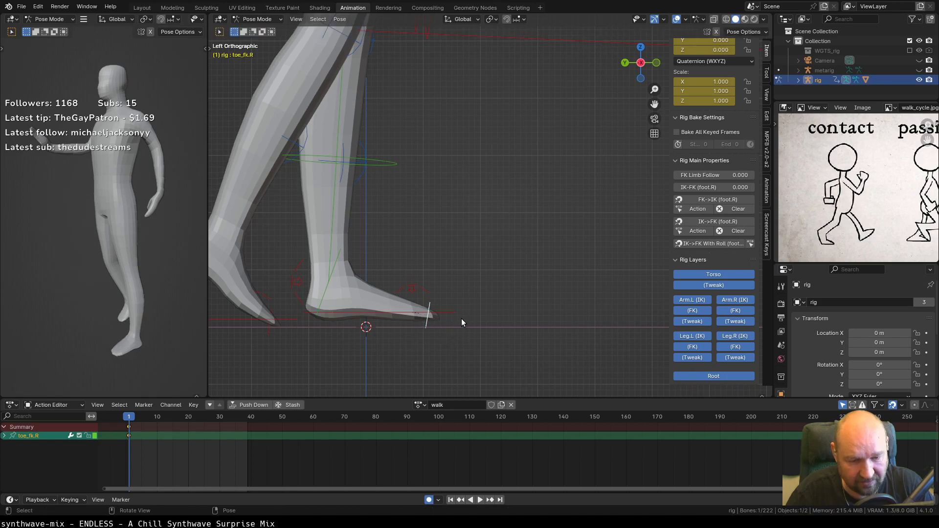
click(418, 289)
key(g)
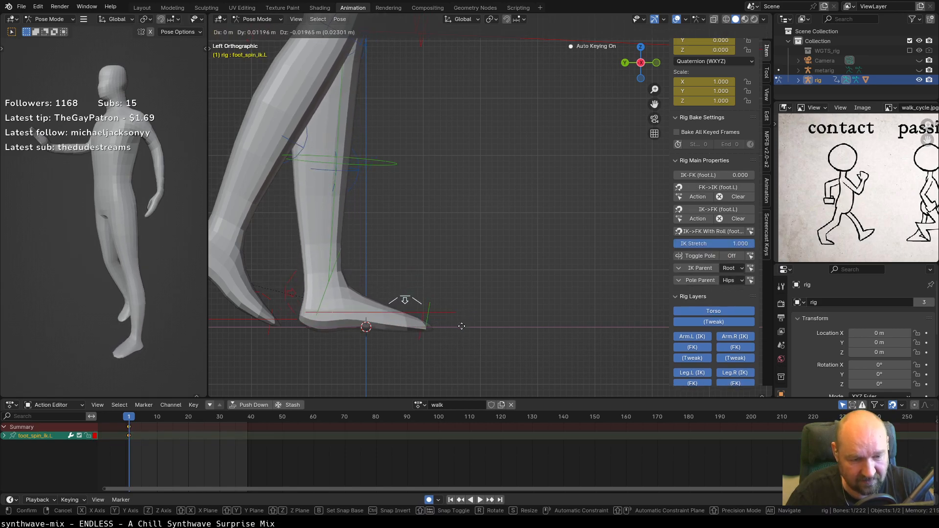
right_click(466, 313)
Rotate the right foot's heel control back by about 16° to lower the raised heel.
scroll(456, 322, down, 2)
mouse_move(456, 322)
shift+middle_down()
mouse_move(495, 316)
mouse_move(489, 326)
mouse_move(468, 321)
shift+middle_up()
click(354, 277)
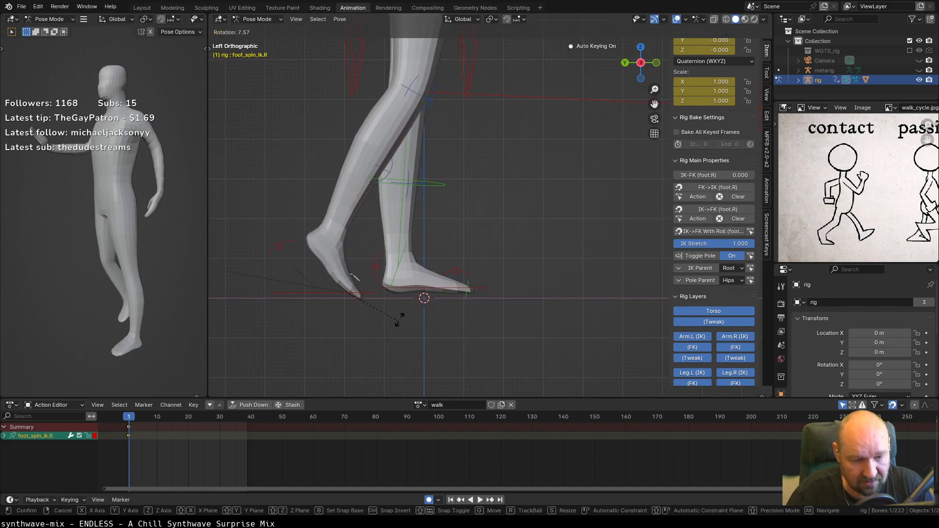
click(272, 254)
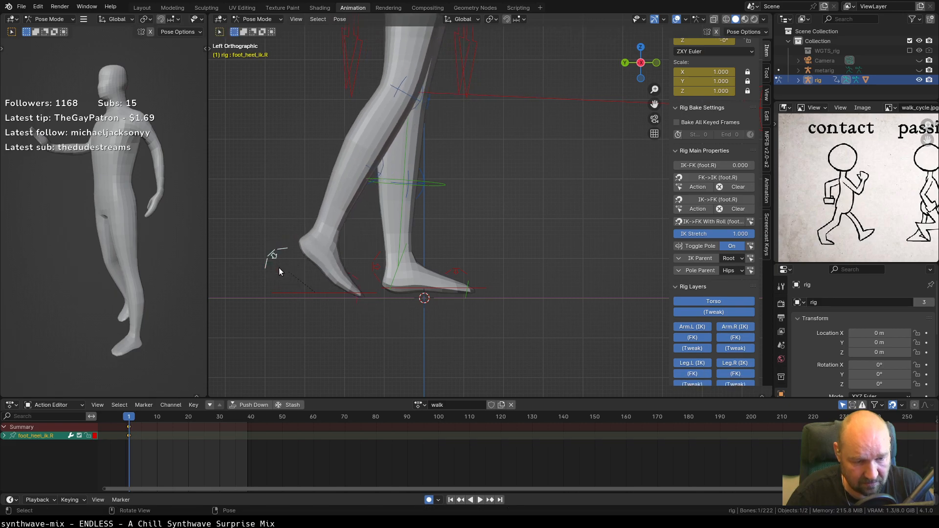
key(r)
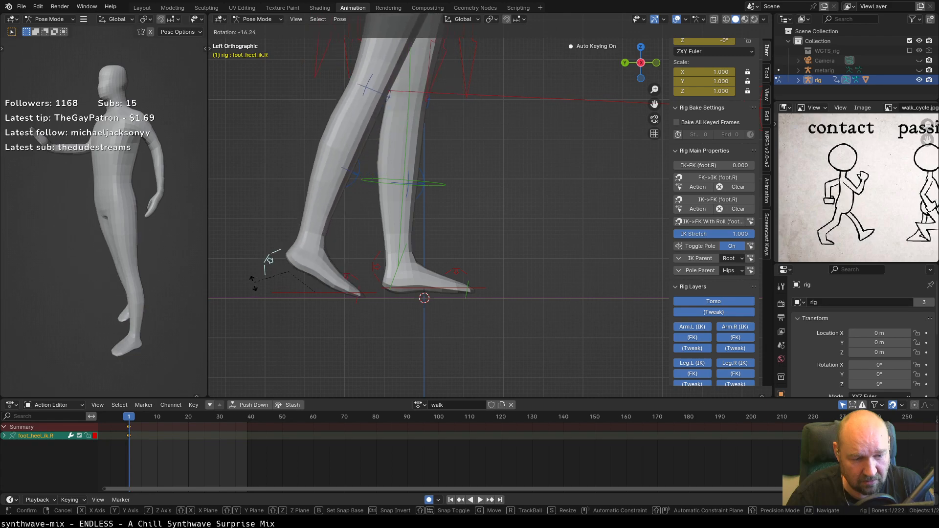
click(253, 280)
Move the right foot's IK control about 0.06 m inward toward the body's centre line in the front view.
key(KP_1)
scroll(366, 310, down, 5)
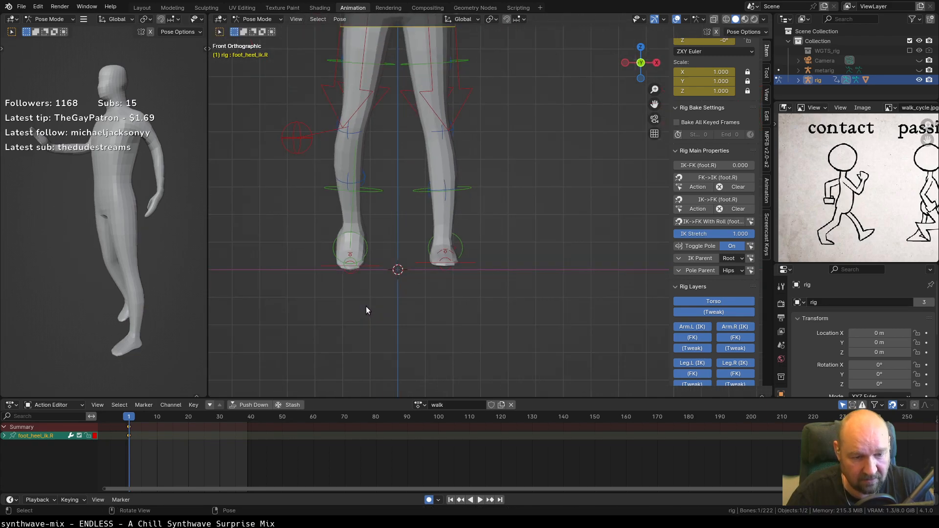
shift+middle_drag(425, 268, 389, 322)
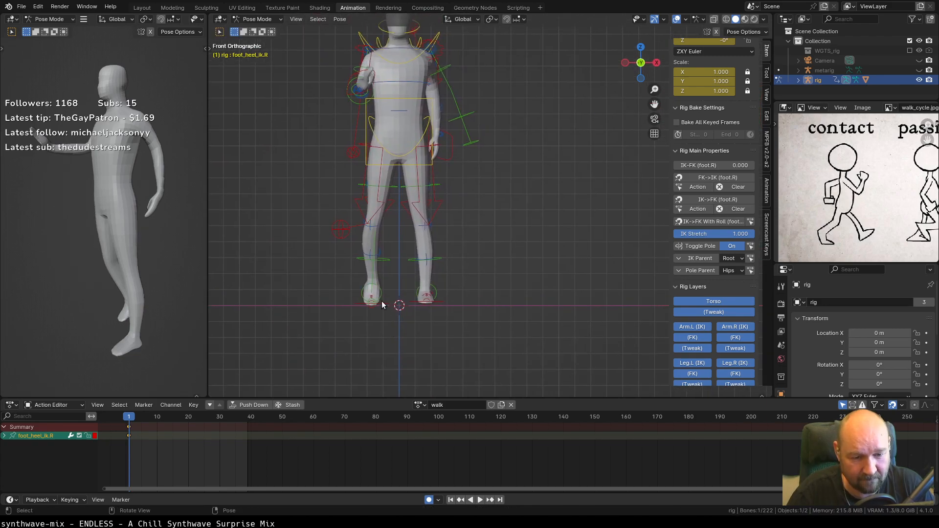
click(382, 304)
key(g)
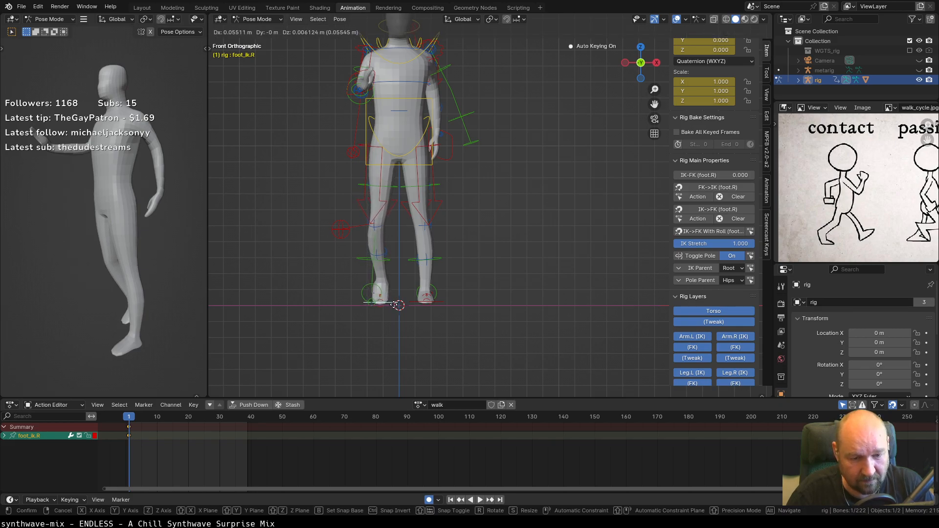
click(394, 304)
Move the right knee's pole target about 0.19 m inward in the front view so it sits in front of the leg.
click(339, 229)
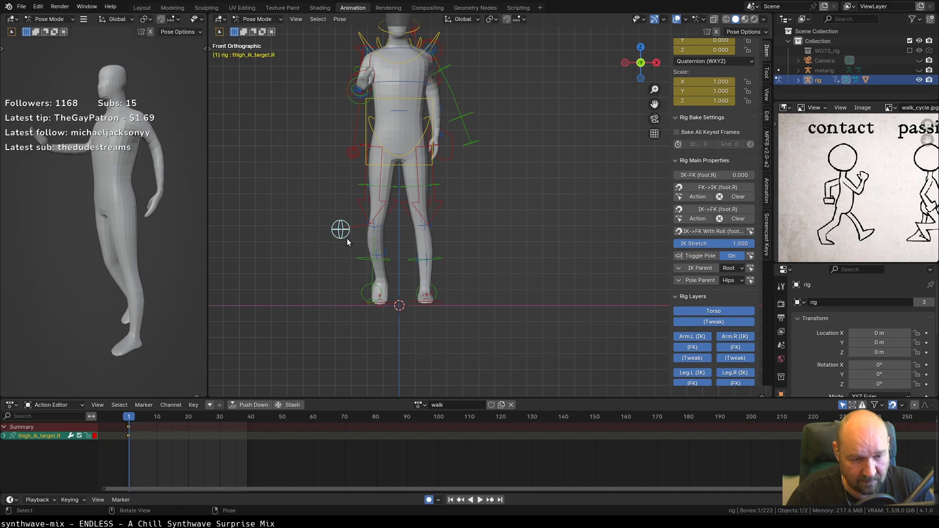
key(g)
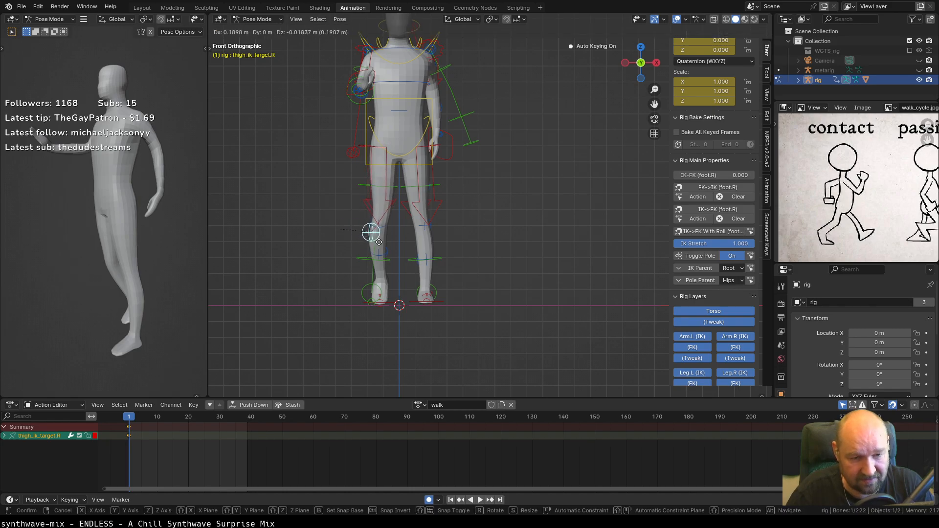
click(379, 242)
middle_drag(378, 241, 519, 304)
key(KP_1)
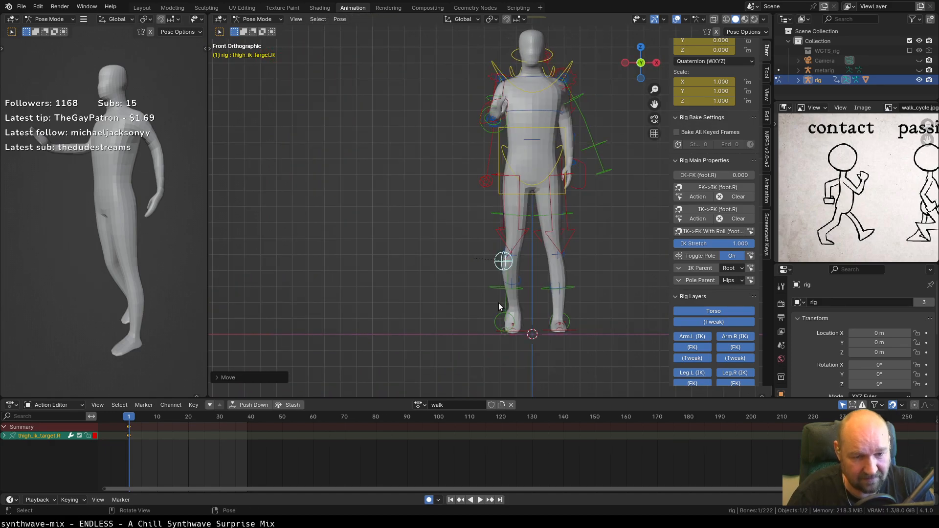
Turn on the pole for the left leg from its foot IK control, working in the left side view.
click(567, 330)
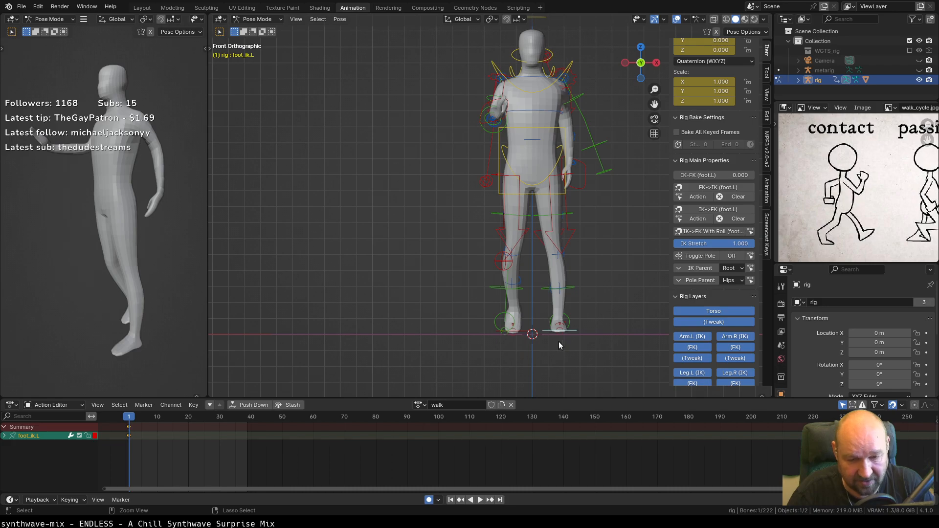
key(ctrl+KP_3)
shift+middle_drag(559, 341, 433, 315)
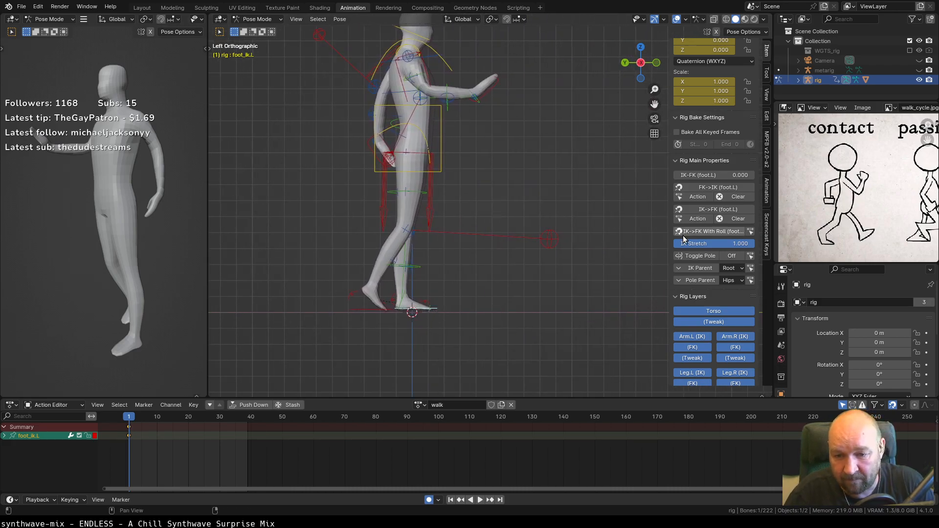
click(699, 256)
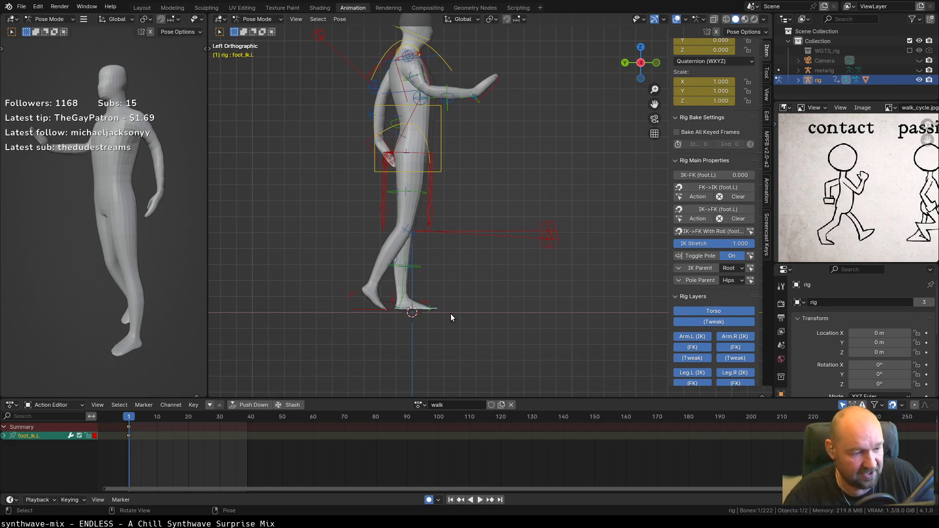
Move the left foot's IK control about 0.25 m forward and rotate it about 30° so the toes point up.
key(g)
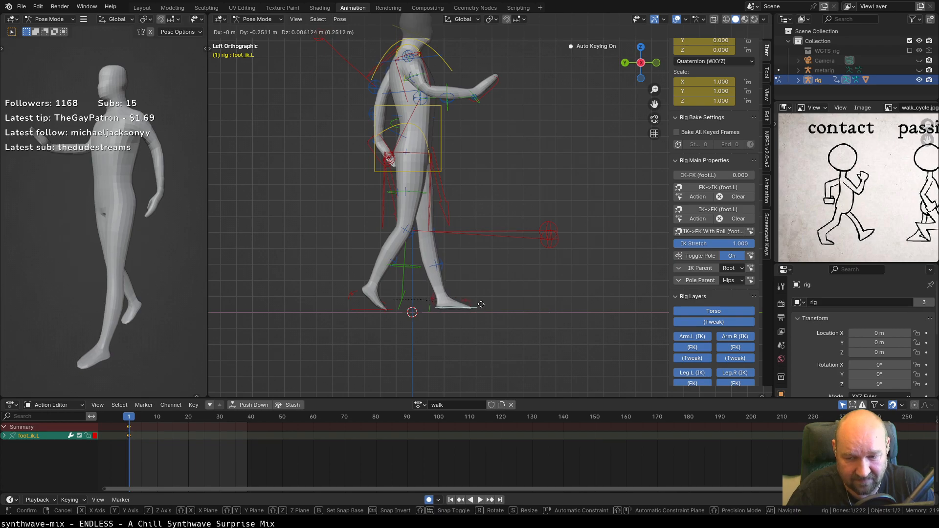
click(482, 304)
key(r)
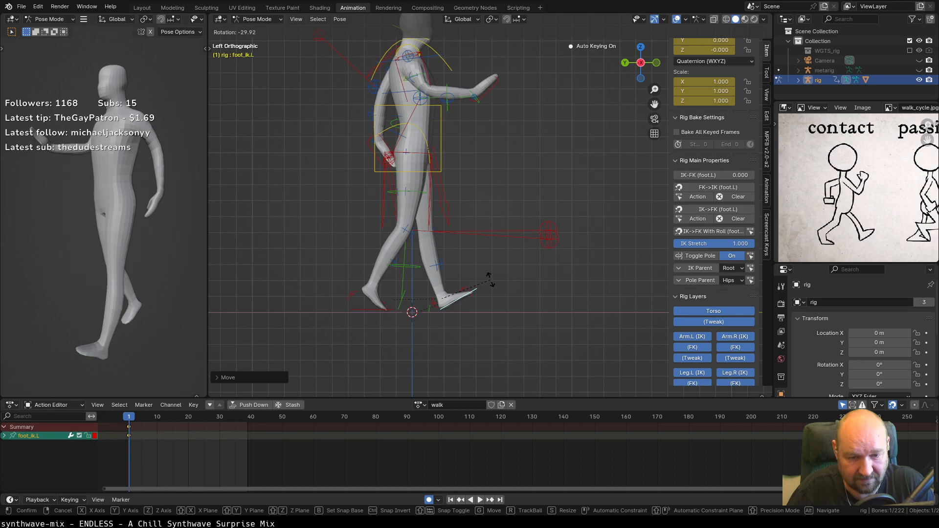
click(489, 279)
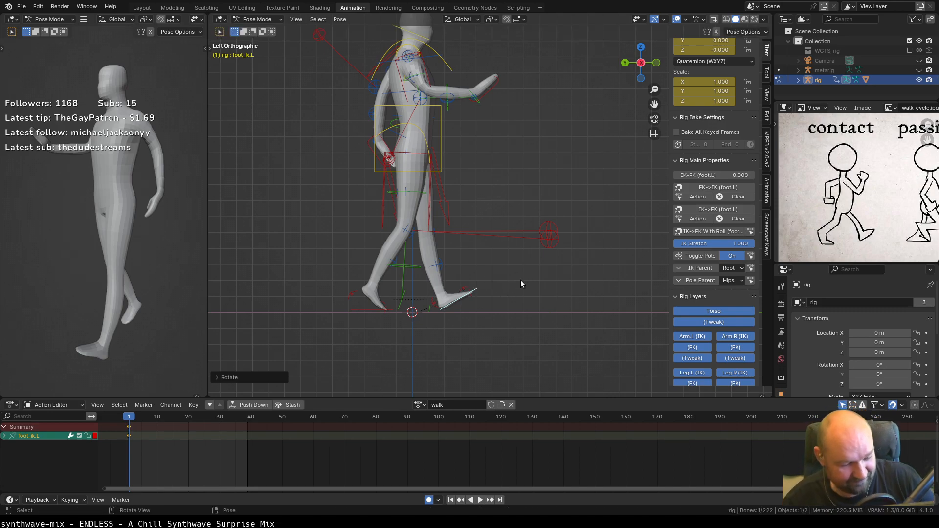
Move the left foot's IK control slightly inward toward the body's centre line in the front view.
key(KP_1)
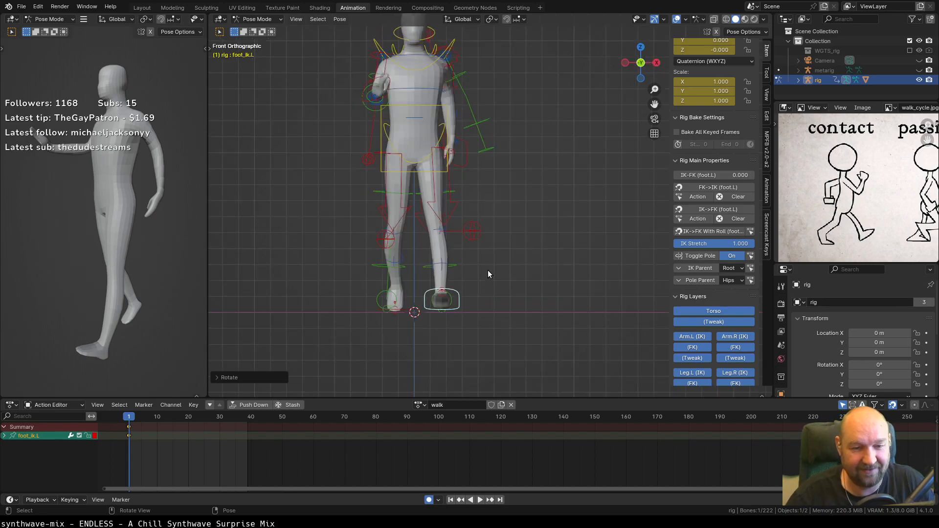
key(g)
click(454, 303)
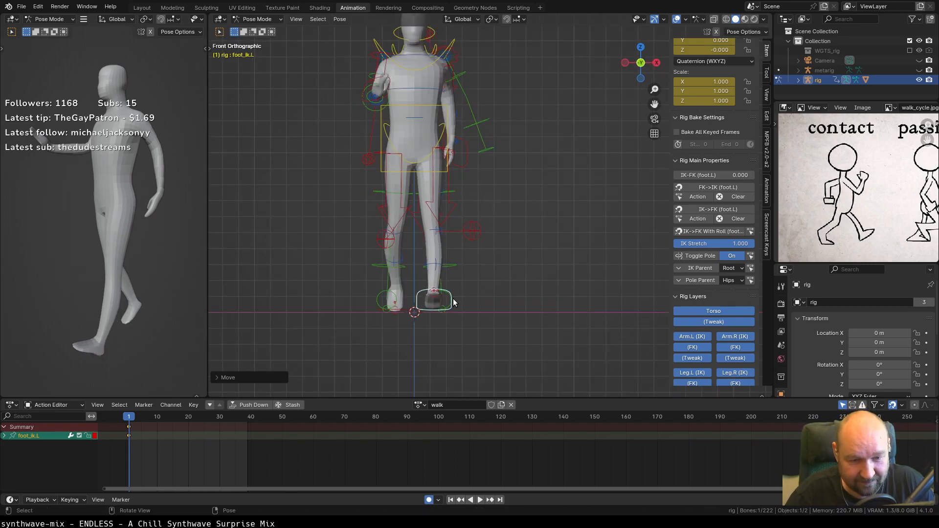
Move the left knee's pole target inward in the front view, closer to the front of the left leg.
click(472, 231)
middle_drag(473, 231, 594, 265)
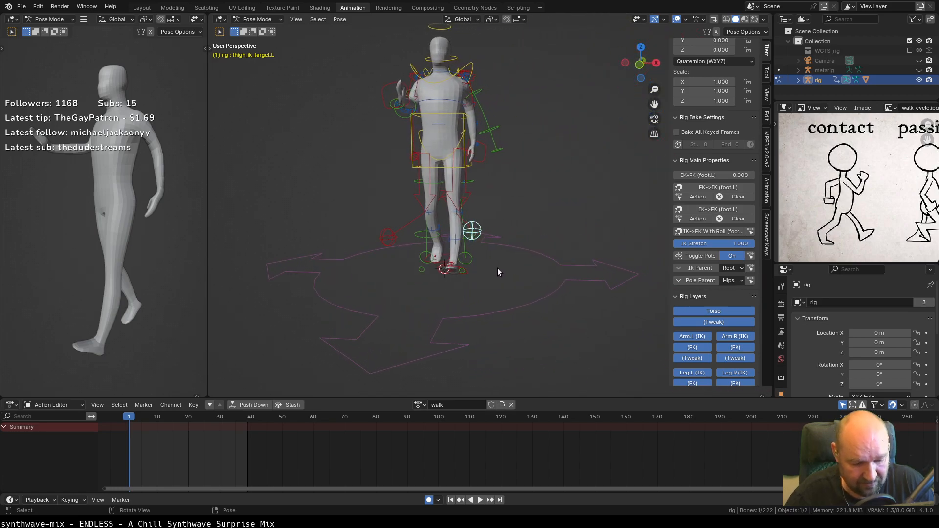
key(KP_1)
key(g)
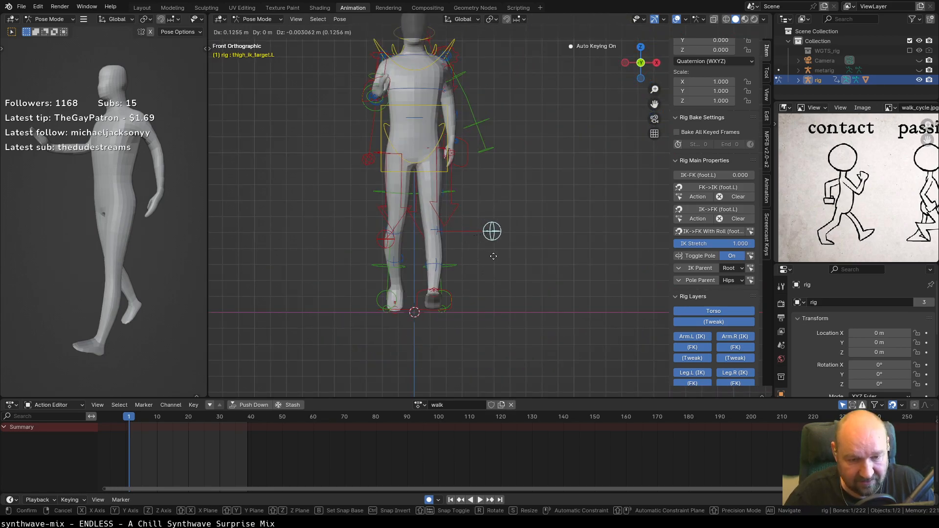
click(456, 258)
Examine the contact pose from several angles in both viewports, including the left side view.
middle_drag(474, 259, 503, 263)
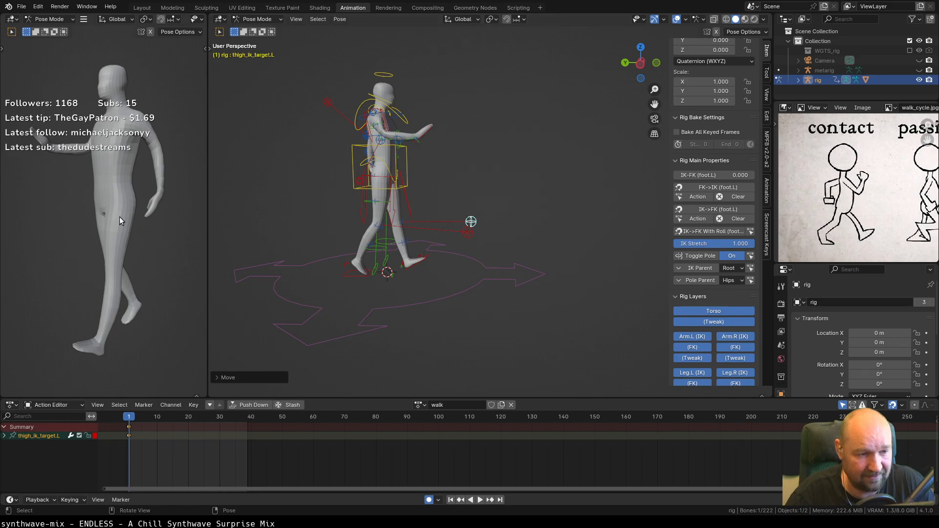
middle_drag(121, 218, 169, 218)
middle_drag(69, 210, 213, 199)
click(95, 192)
middle_drag(356, 183, 342, 183)
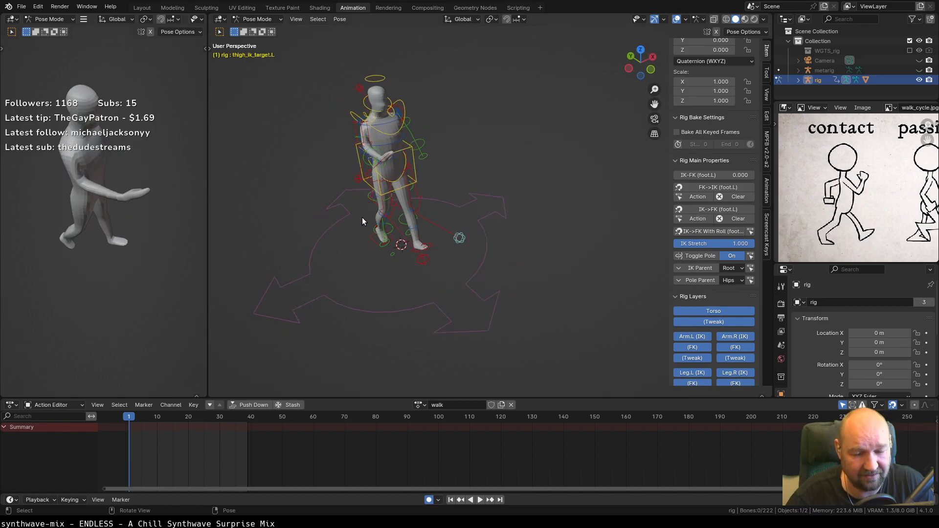
key(KP_1)
key(ctrl+KP_3)
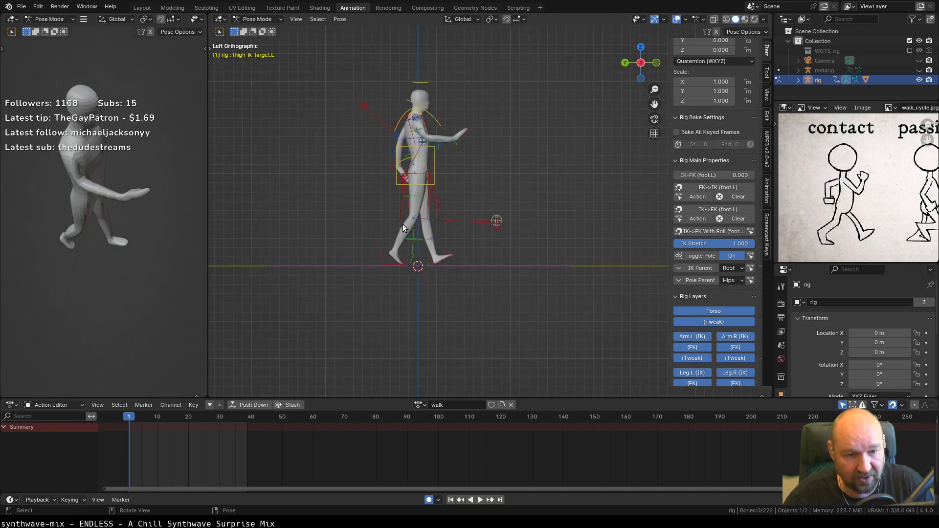
click(362, 104)
middle_drag(363, 104, 421, 210)
Toggle the right arm's pole off and on again from its hand IK control.
click(462, 145)
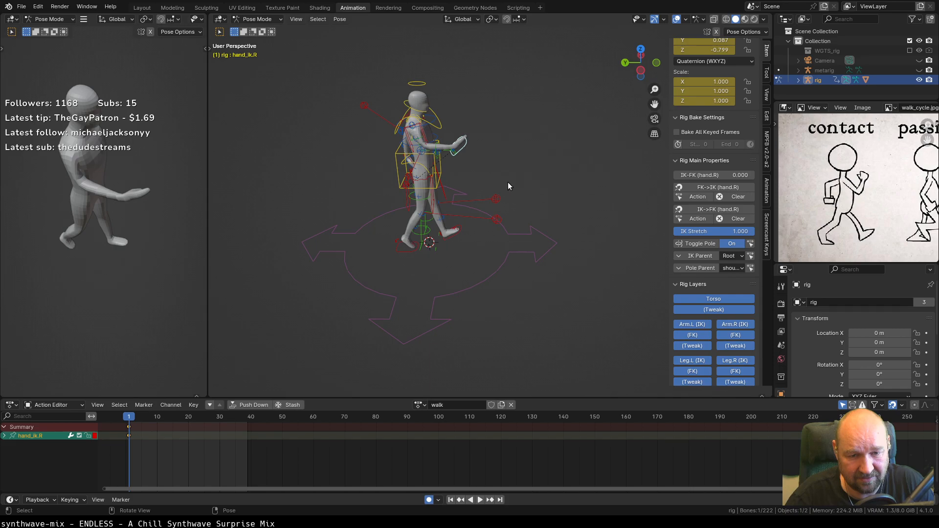
click(696, 244)
click(696, 244)
Reposition the right elbow's pole target, finishing with a shift of about 0.26 m outward and backward from the body.
scroll(363, 209, up, 3)
shift+middle_drag(363, 209, 430, 209)
scroll(416, 209, up, 1)
scroll(415, 205, up, 1)
click(369, 170)
key(g)
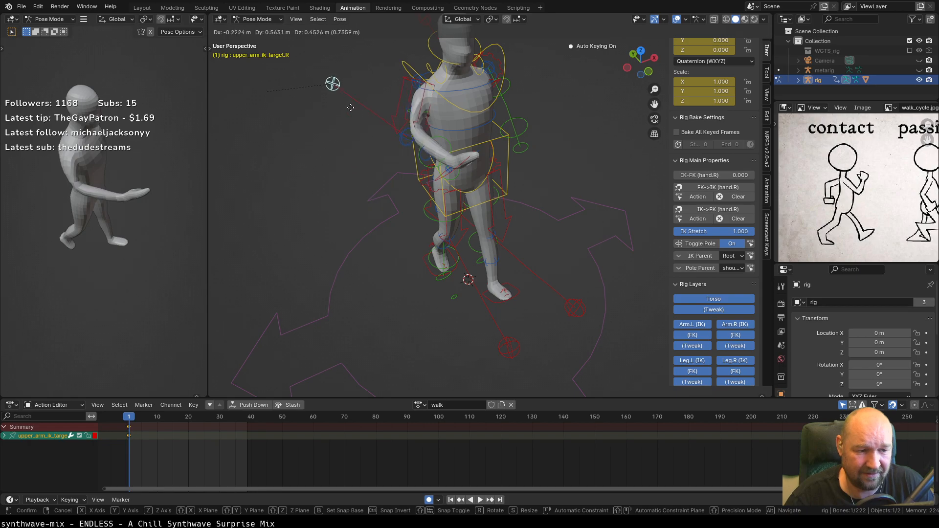
click(413, 178)
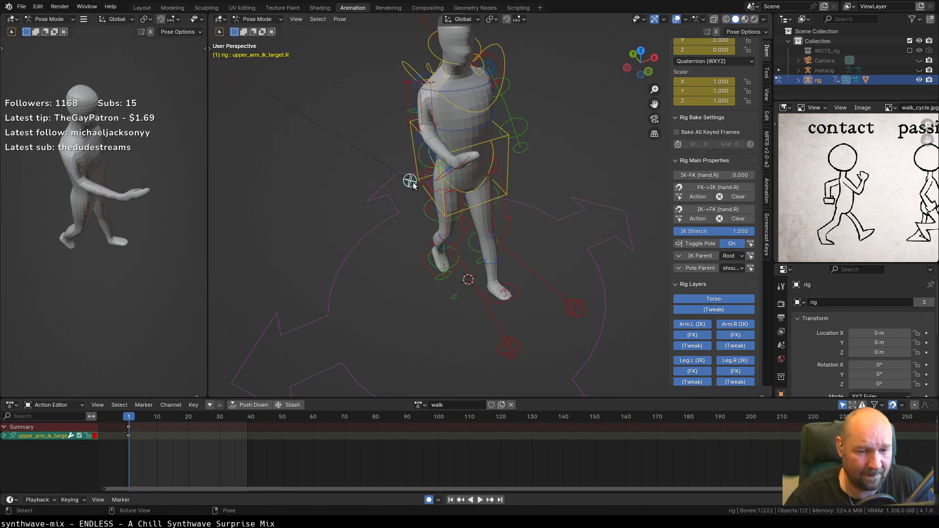
key(g)
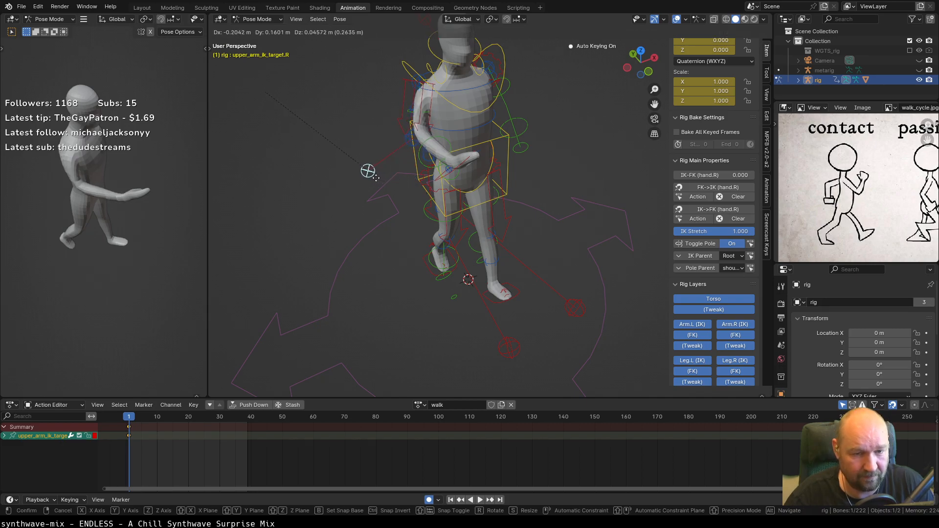
click(375, 178)
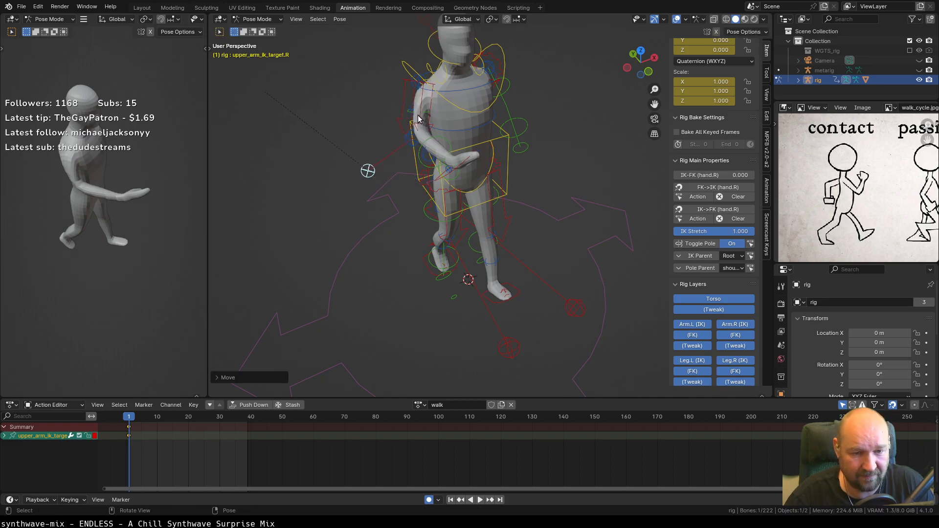
Try rotating and scaling the right upper arm's parent control at the shoulder.
click(430, 134)
click(406, 82)
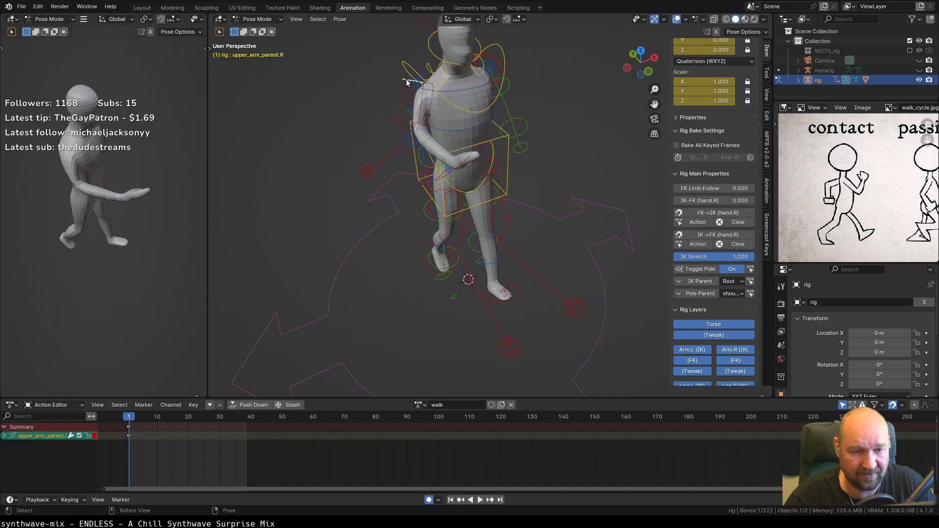
key(r)
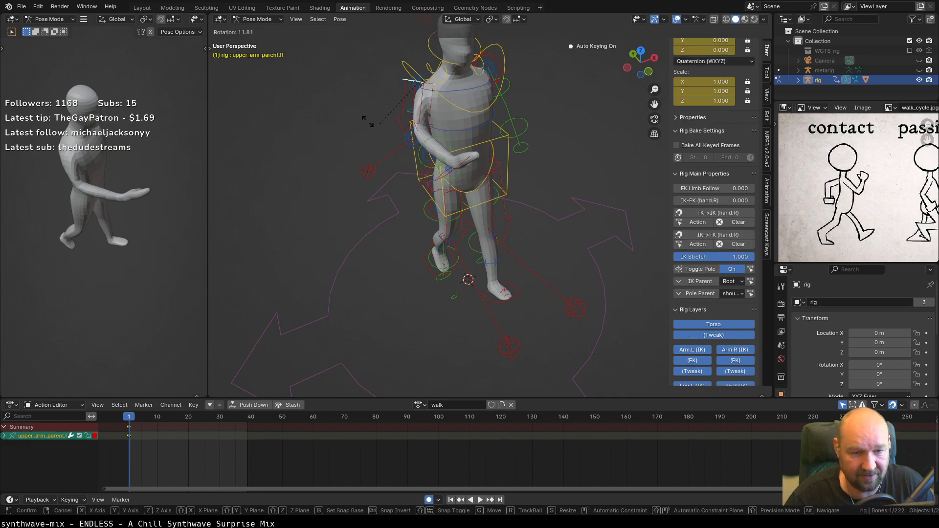
click(368, 122)
key(s)
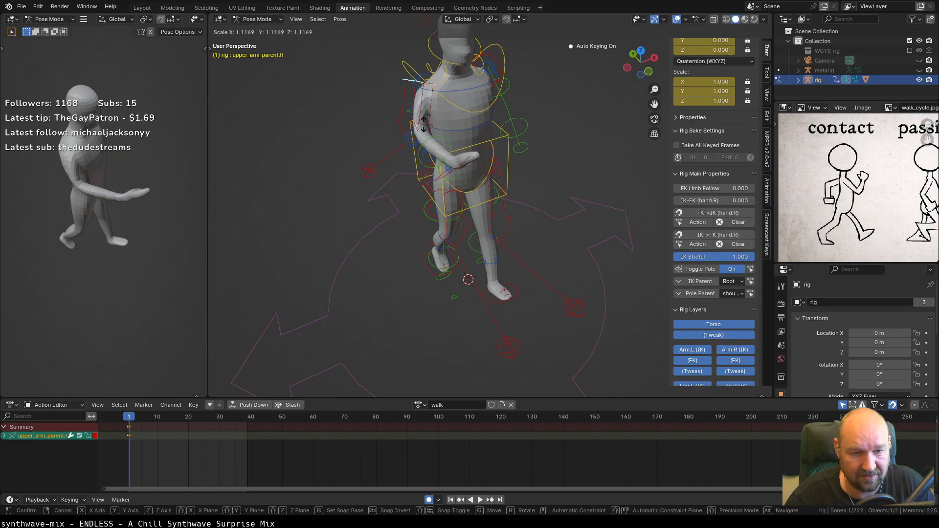
click(420, 108)
Try moving the right upper arm's IK control.
click(424, 112)
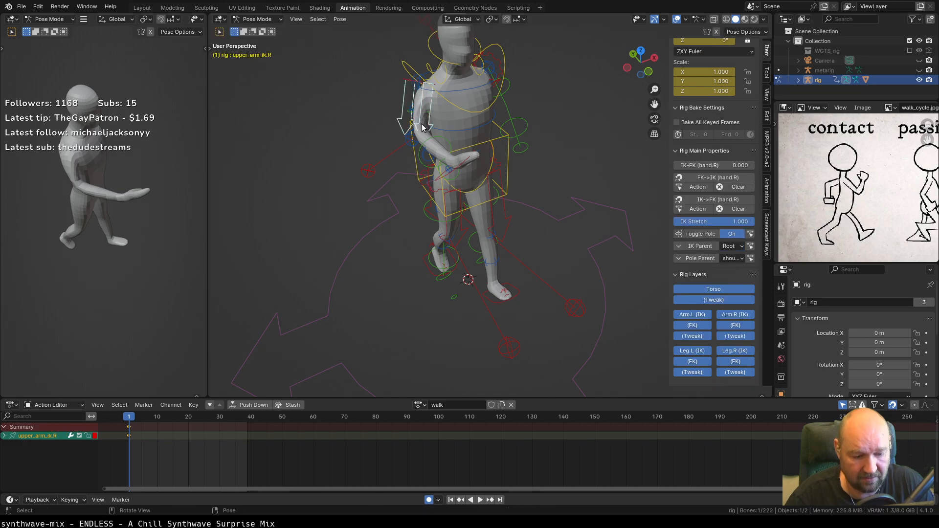
key(g)
click(420, 123)
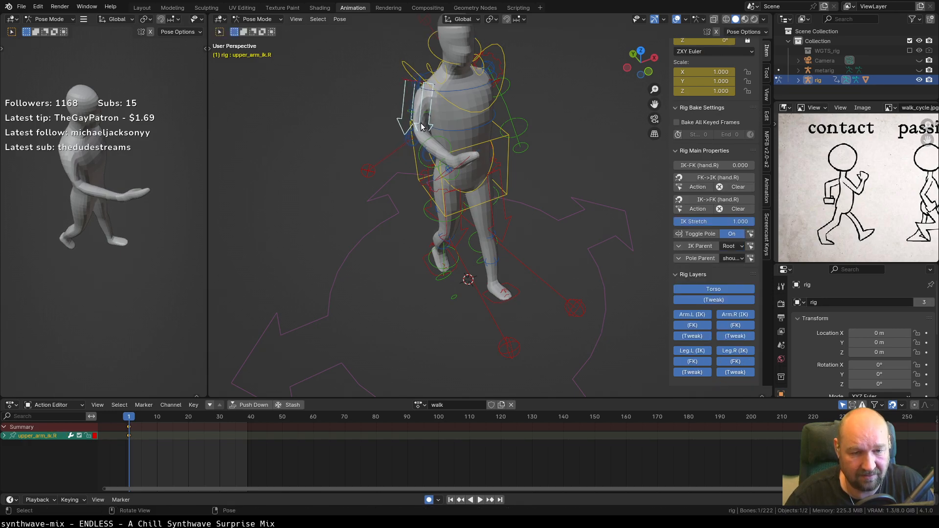
key(KP_7)
middle_drag(439, 145, 421, 142)
scroll(419, 142, up, 2)
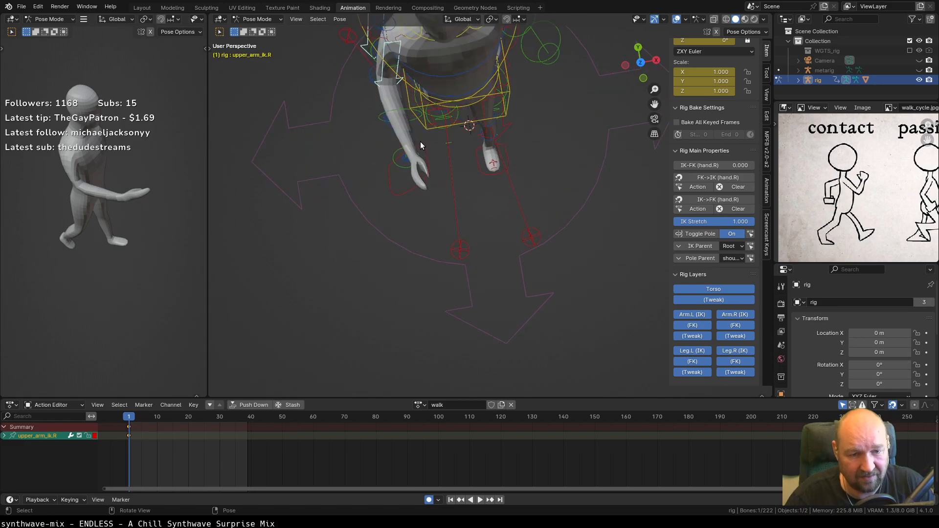
key(KP_7)
shift+middle_drag(362, 99, 383, 201)
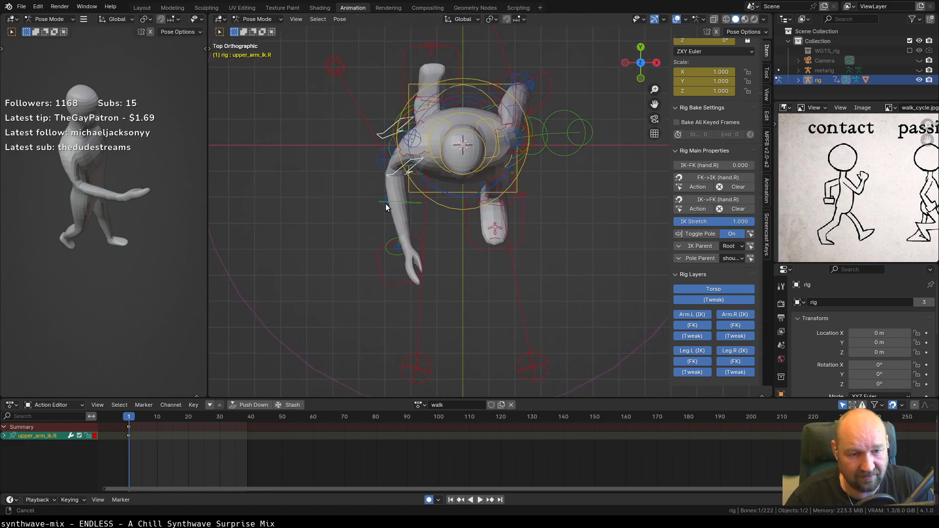
click(341, 74)
key(g)
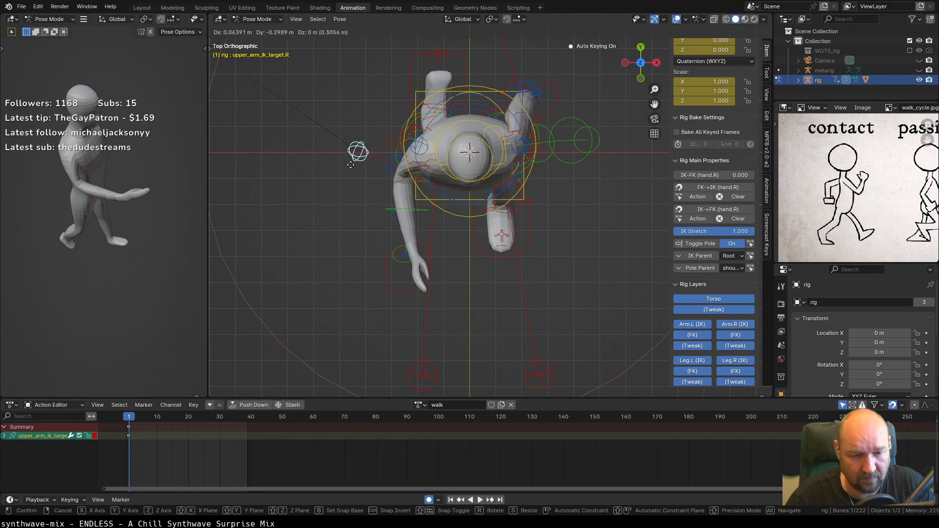
key(Escape)
Nudge the right forearm's tweak control at the elbow slightly inward toward the body.
click(390, 171)
middle_drag(417, 195, 435, 165)
key(g)
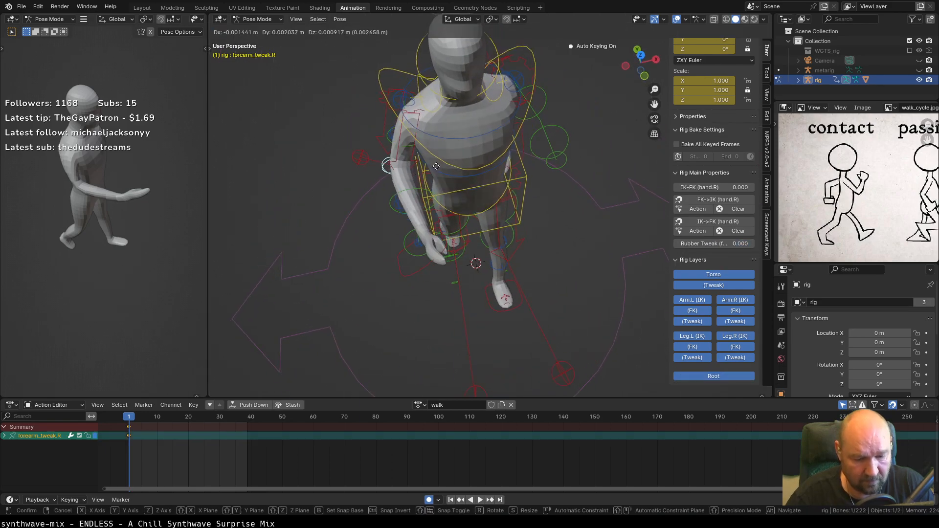
click(443, 177)
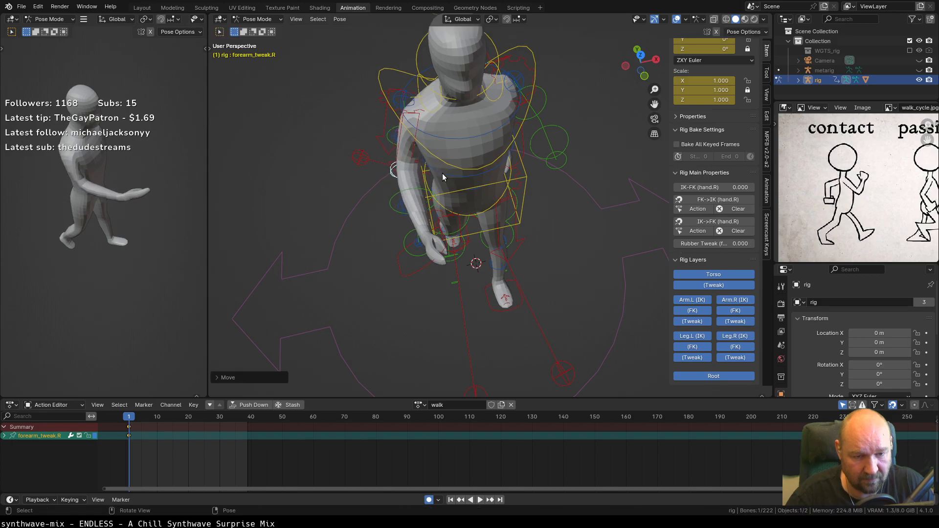
Adjust the position of the right forearm's middle tweak control slightly.
click(402, 206)
key(g)
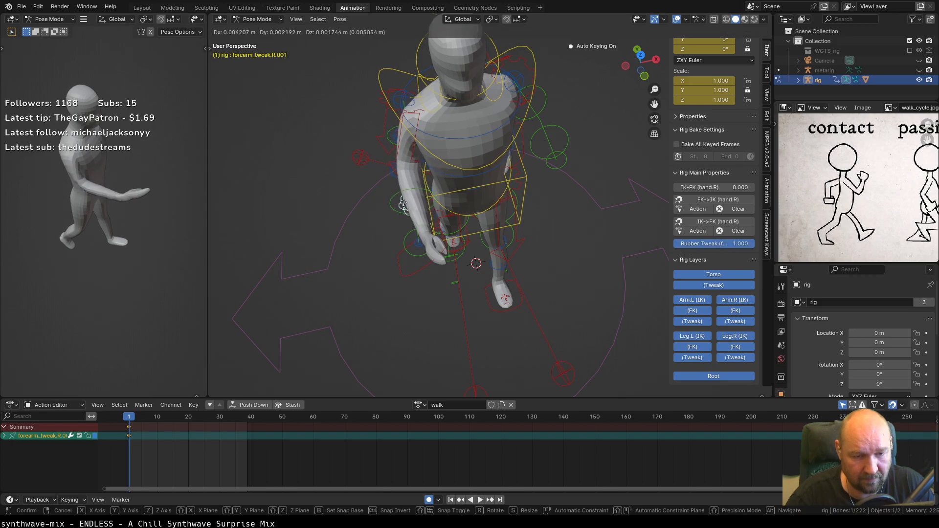
click(399, 202)
click(394, 172)
Adjust the position of the right upper arm's middle tweak control, working from the side of the body.
middle_drag(395, 172, 461, 151)
click(380, 148)
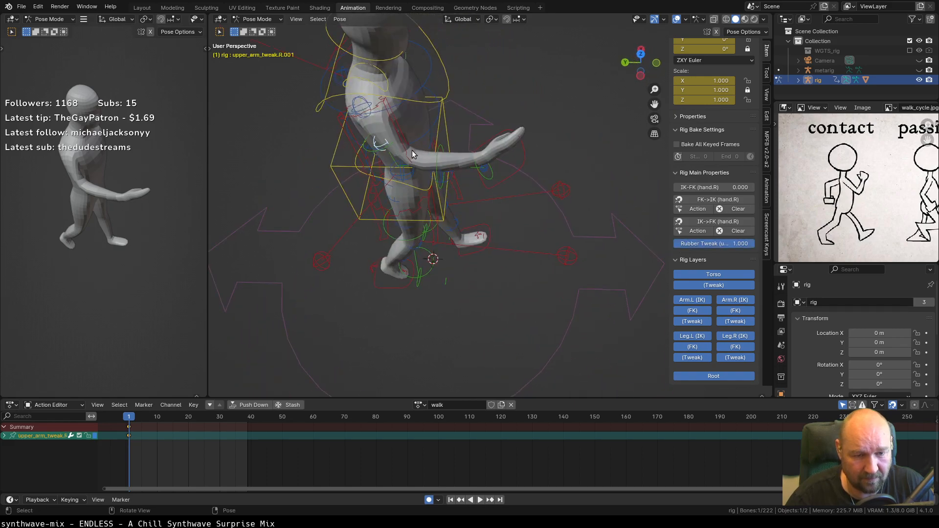
key(g)
click(406, 154)
middle_drag(448, 150, 389, 150)
click(373, 189)
click(388, 151)
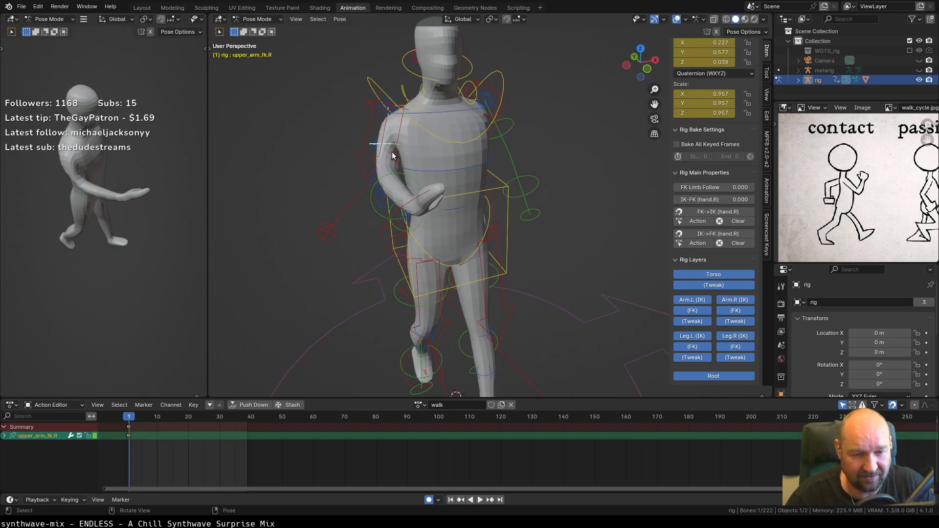
key(r)
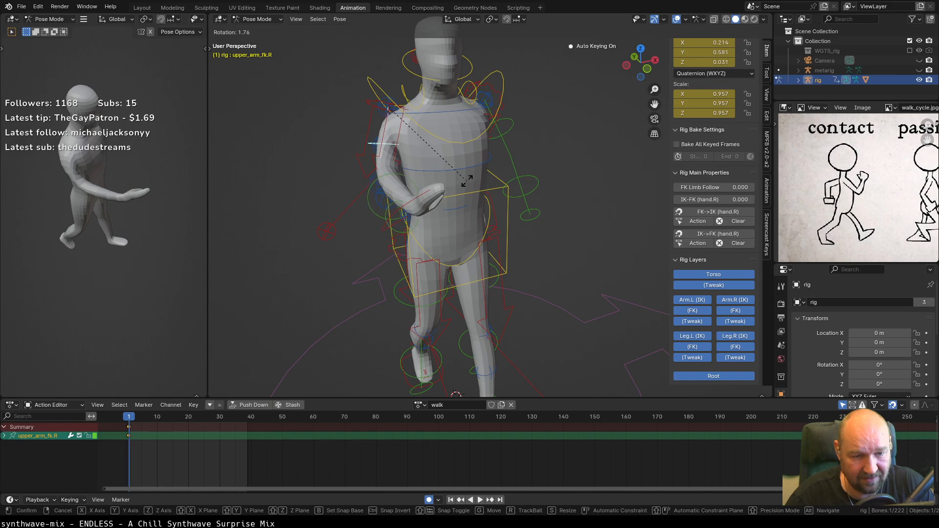
right_click(468, 182)
click(375, 149)
key(r)
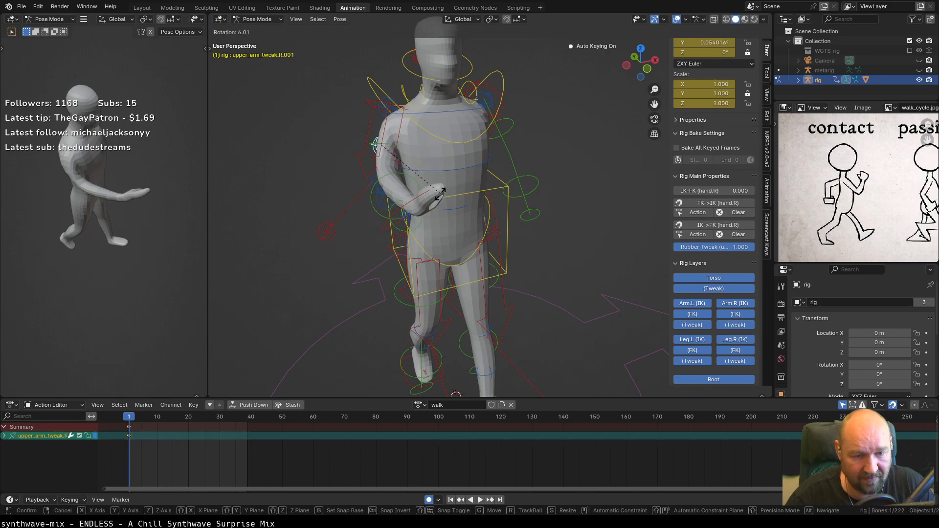
right_click(432, 198)
key(g)
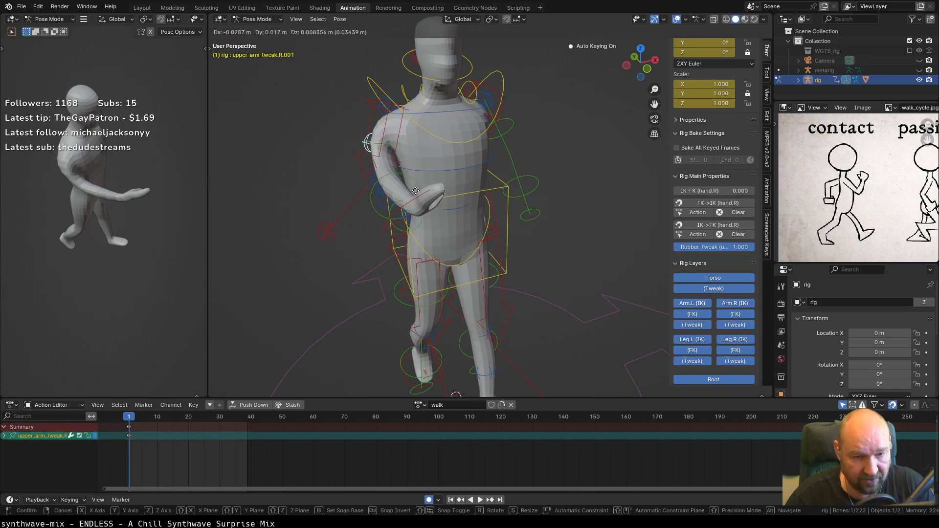
click(422, 199)
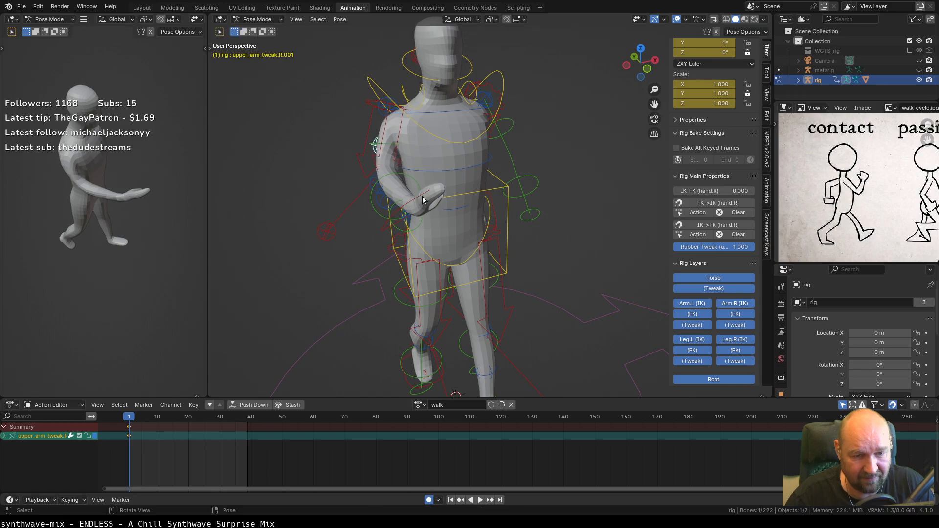
Try moving the right elbow's forearm tweak control inward in the front view, undo it, and try moving it backward and down from the side.
click(370, 189)
middle_drag(371, 188, 424, 209)
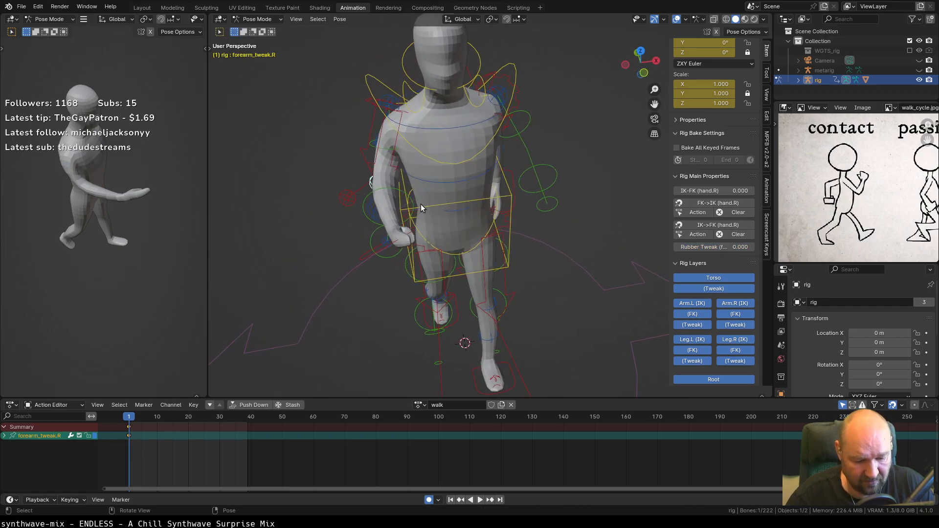
key(KP_1)
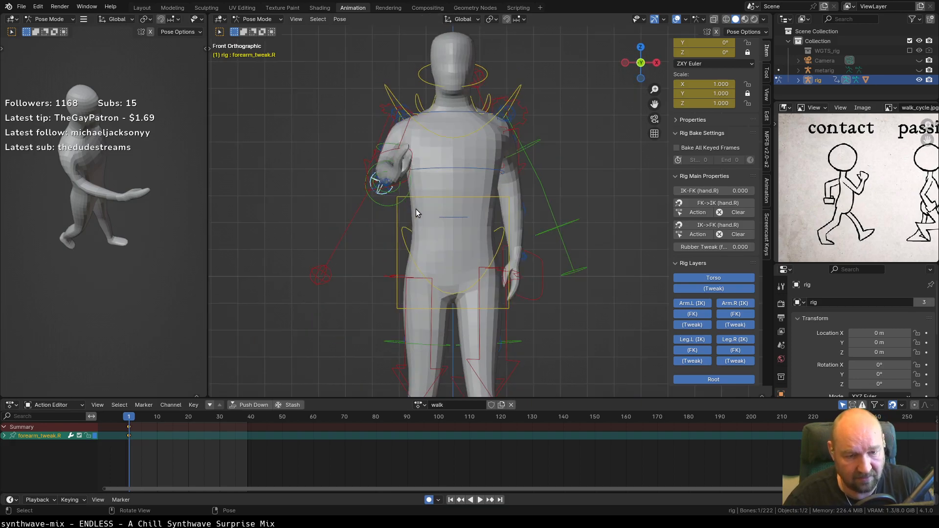
key(g)
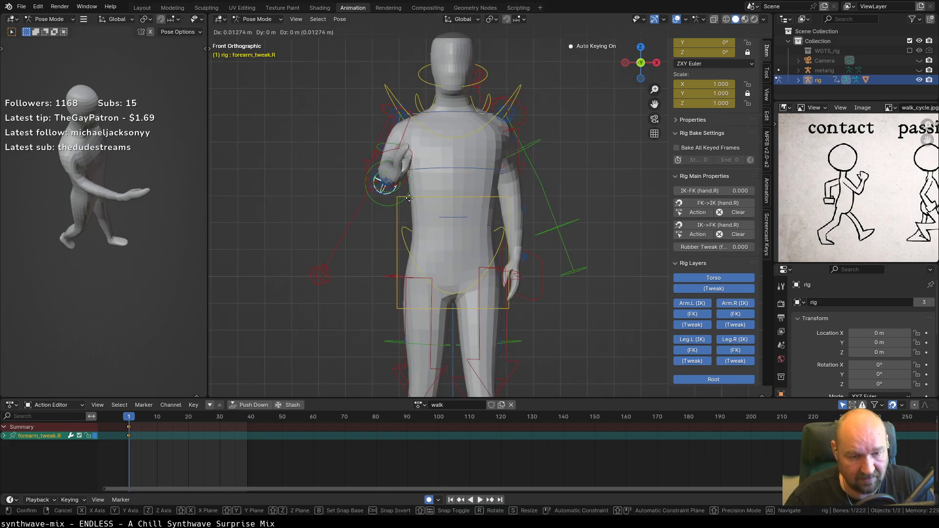
click(411, 193)
middle_drag(412, 189, 513, 218)
key(ctrl+z)
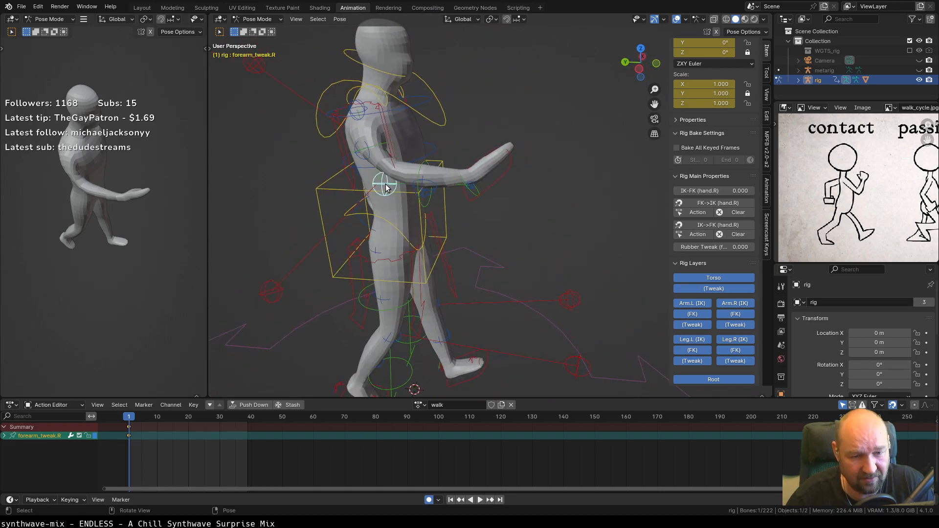
key(g)
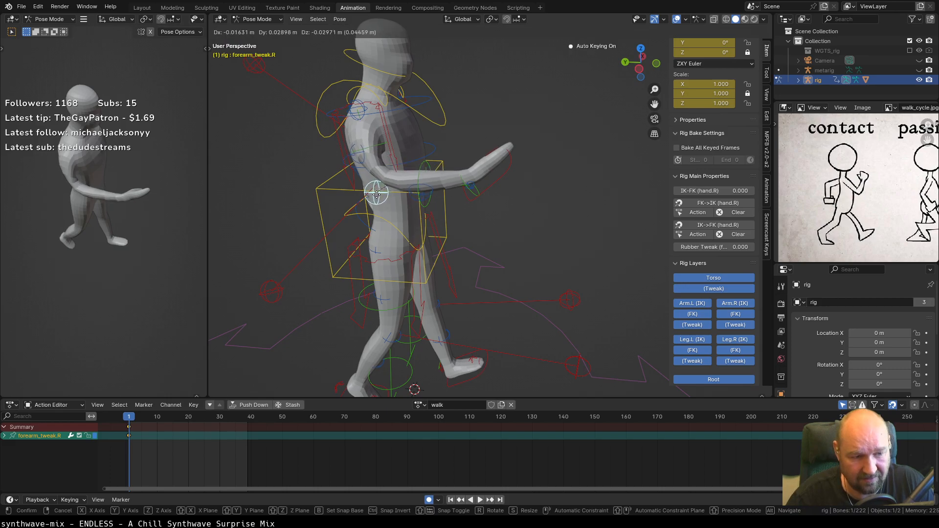
right_click(377, 195)
click(417, 192)
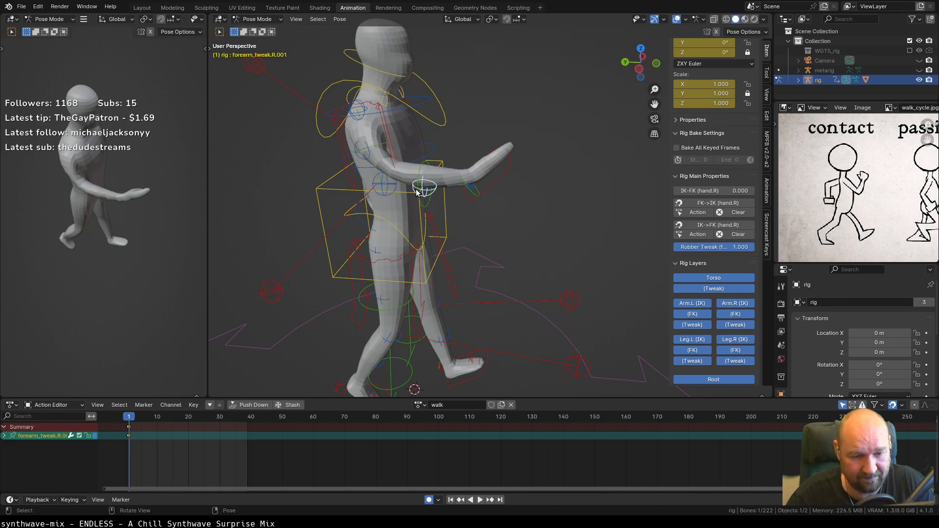
key(g)
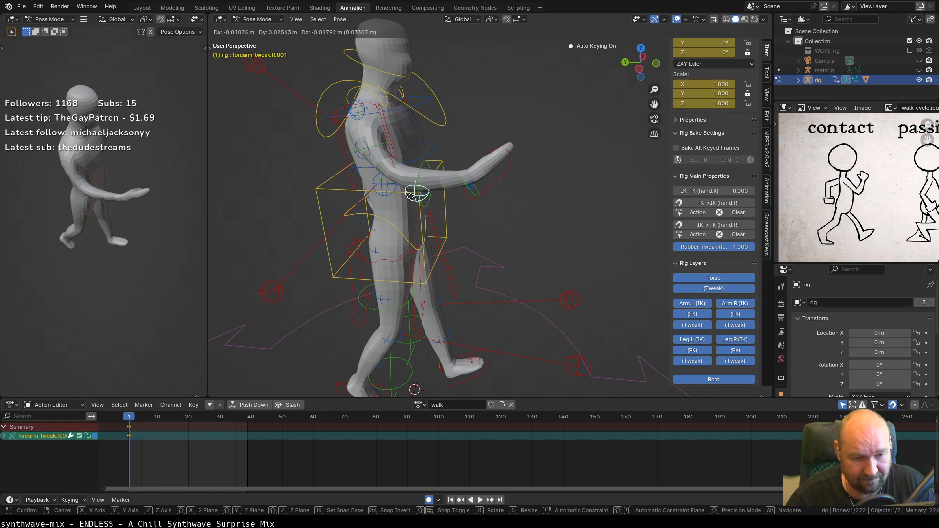
right_click(380, 188)
Nudge the right elbow's forearm tweak control about 0.03 m backward in the side view.
click(377, 185)
key(g)
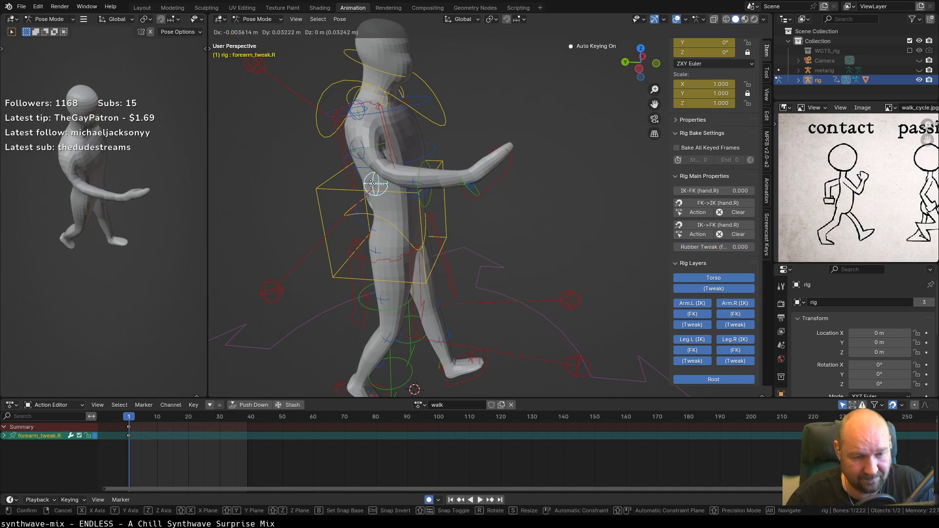
click(370, 185)
click(372, 186)
key(g)
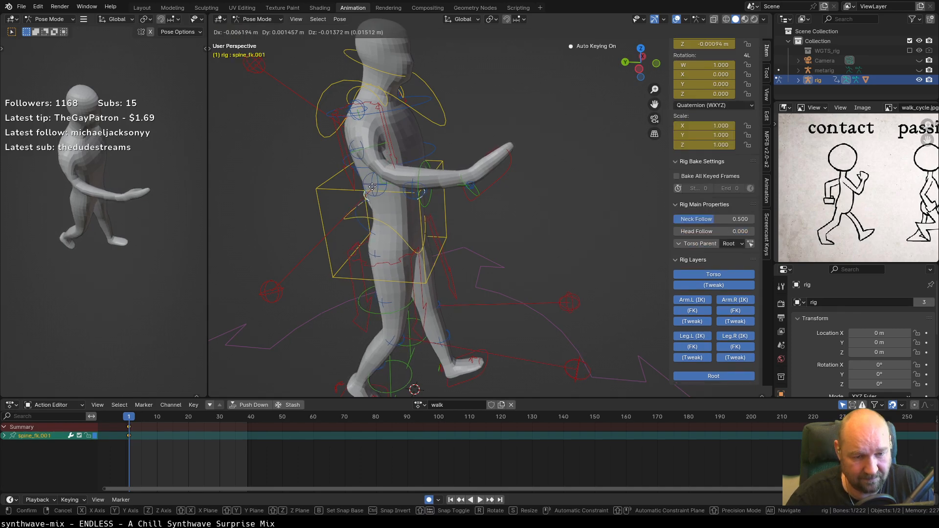
right_click(372, 187)
Inspect the contact pose from the front and side in both viewports.
middle_drag(399, 197, 387, 215)
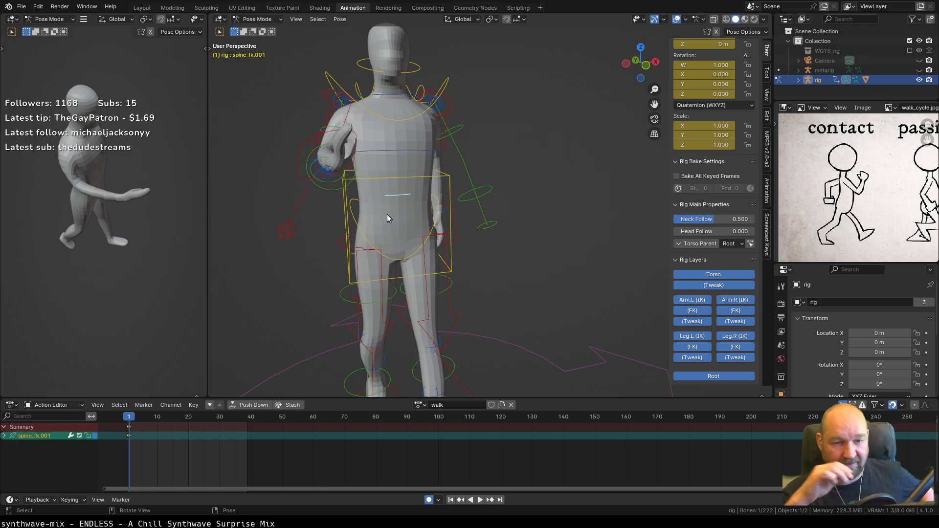
scroll(424, 241, down, 3)
middle_drag(450, 230, 365, 240)
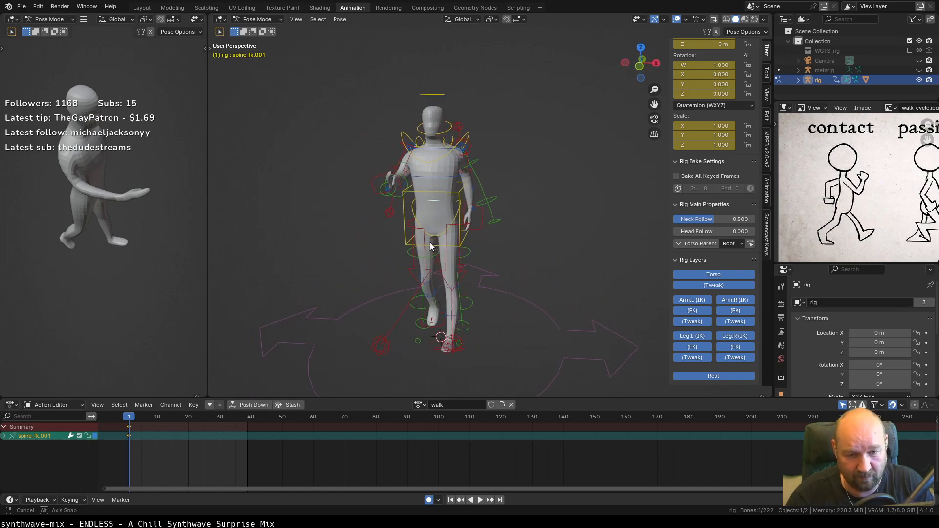
middle_drag(161, 200, 96, 217)
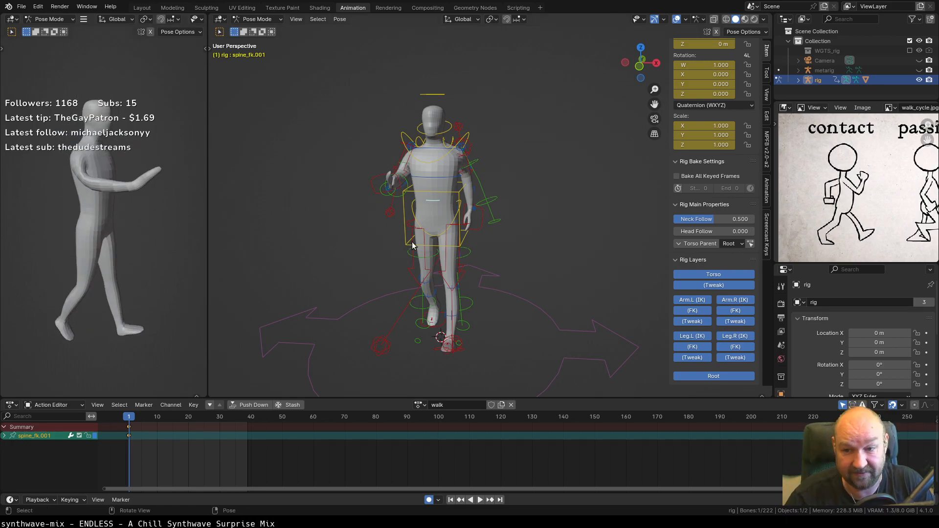
scroll(473, 233, down, 4)
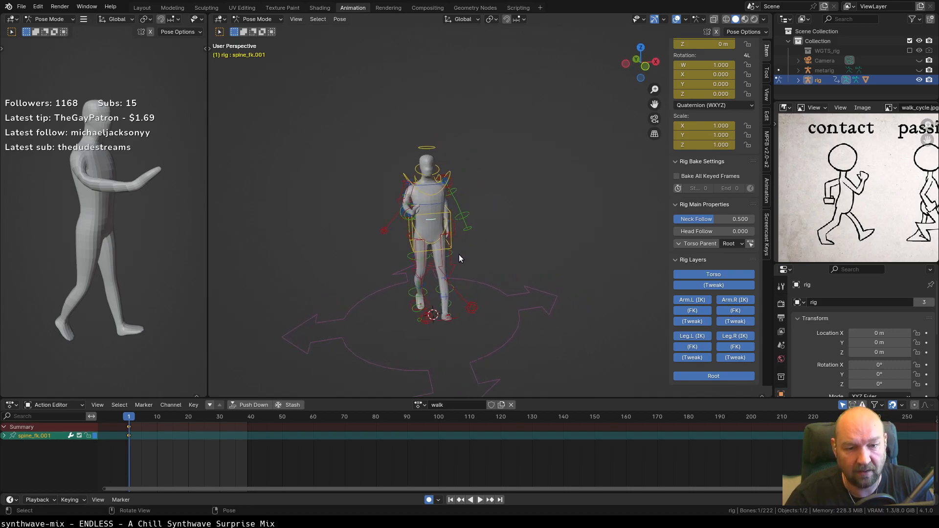
middle_drag(460, 254, 477, 232)
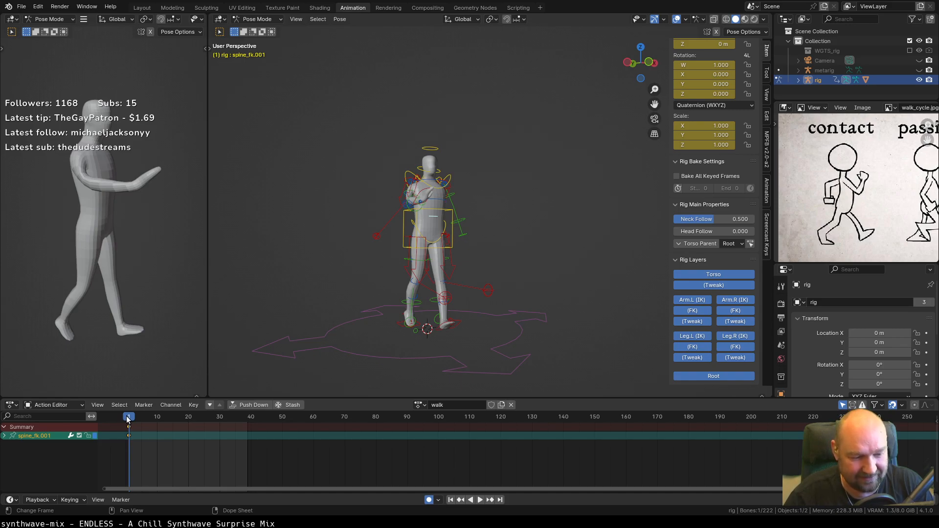
Go to frame 20 for the passing pose and extend the animation's end frame to about 60.
drag(128, 417, 186, 418)
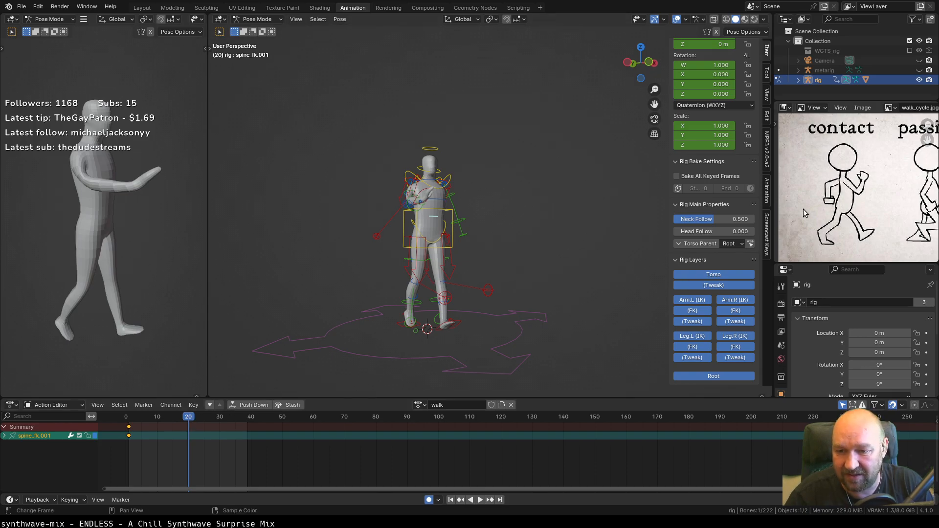
middle_drag(879, 209, 901, 211)
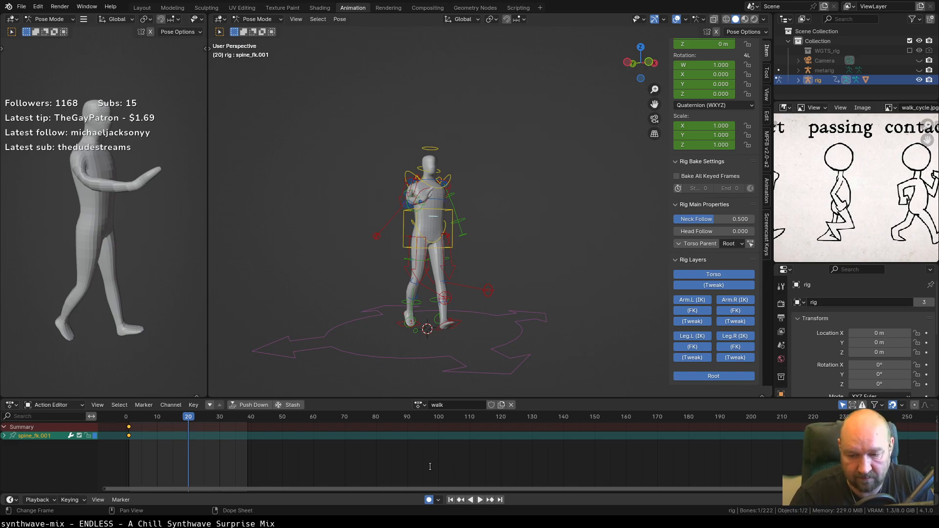
key(Return)
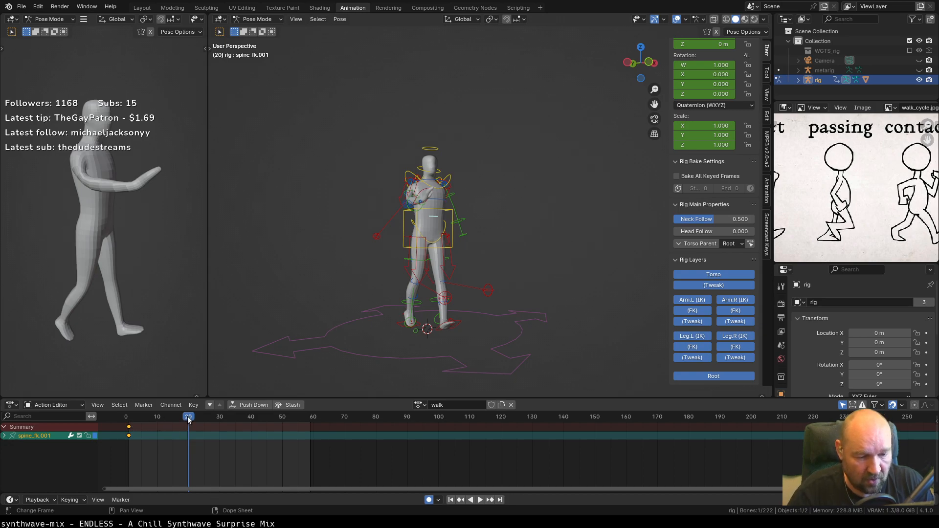
mouse_move(188, 420)
mouse_down()
mouse_move(310, 422)
mouse_move(144, 416)
mouse_move(188, 419)
mouse_up()
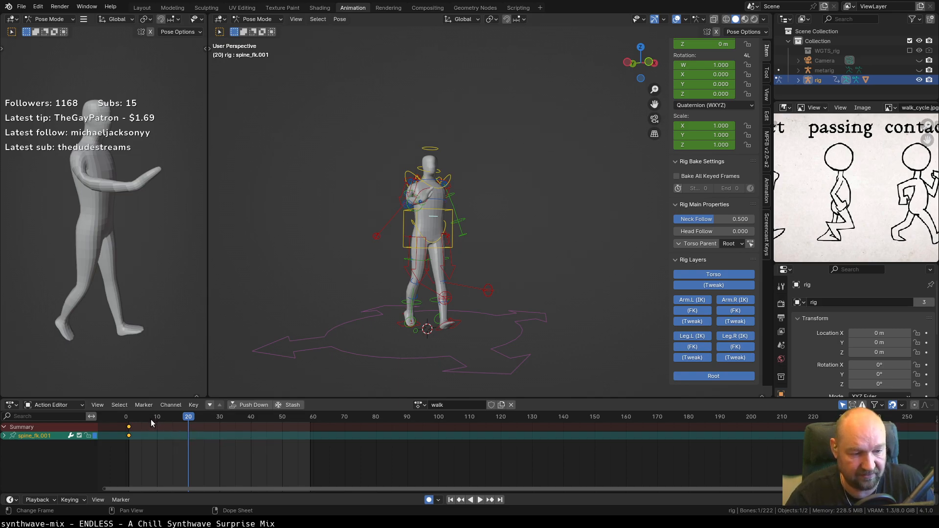
Raise the right foot's IK control about 0.31 m at frame 20, working from the left orthographic view.
middle_drag(436, 316, 460, 299)
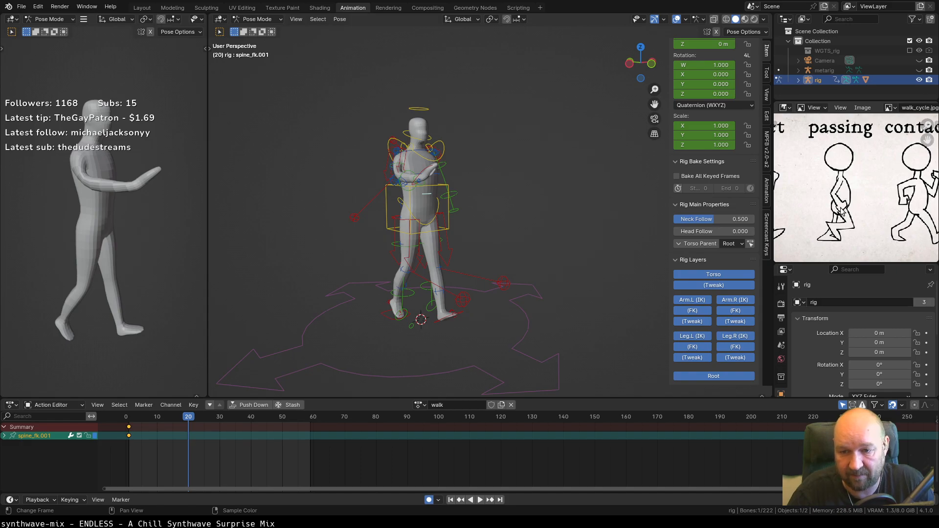
click(422, 226)
key(ctrl+KP_3)
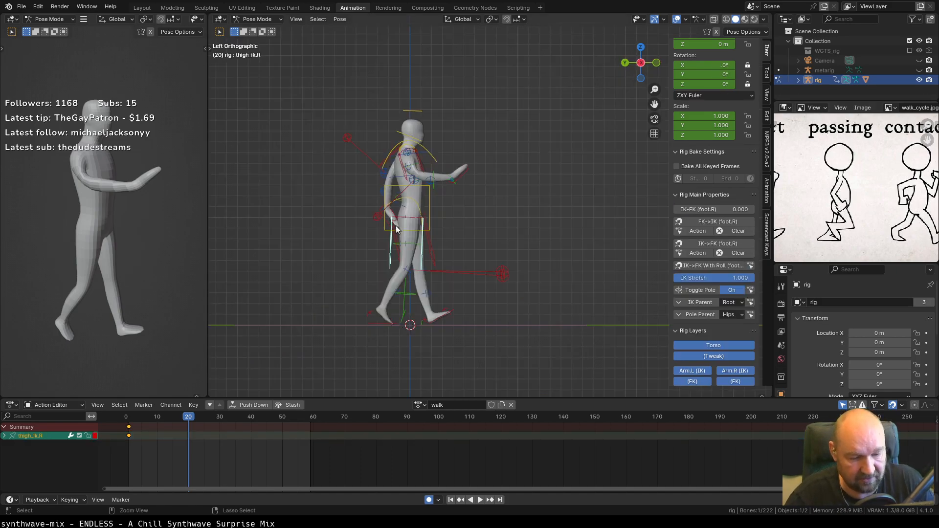
scroll(430, 260, up, 1)
shift+middle_drag(445, 248, 450, 260)
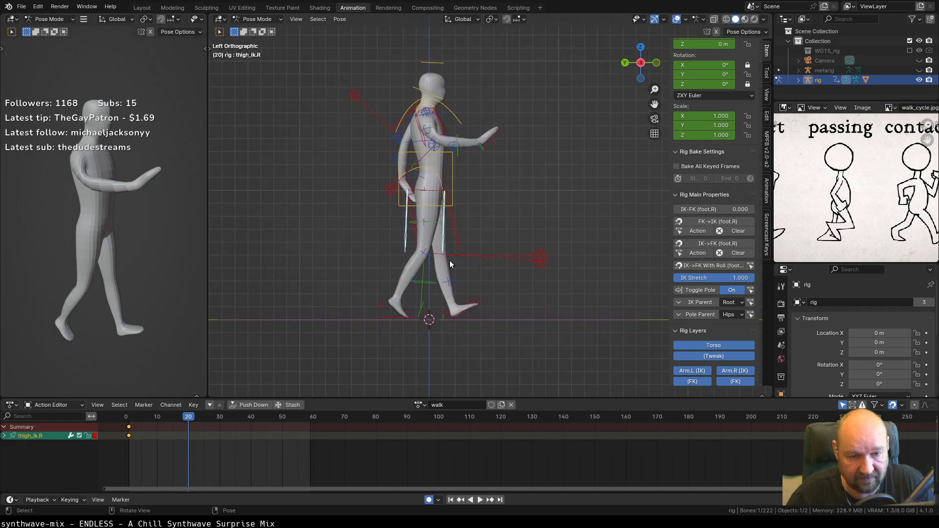
scroll(450, 260, up, 1)
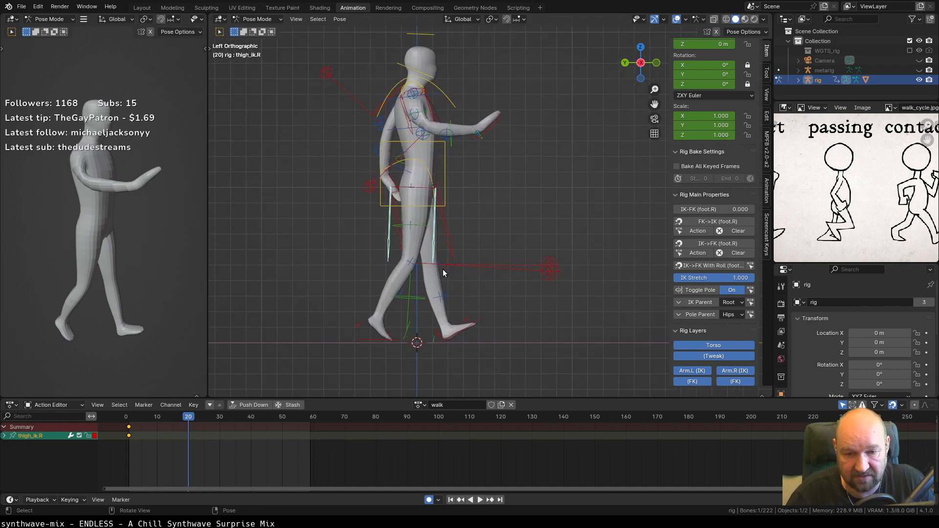
click(374, 336)
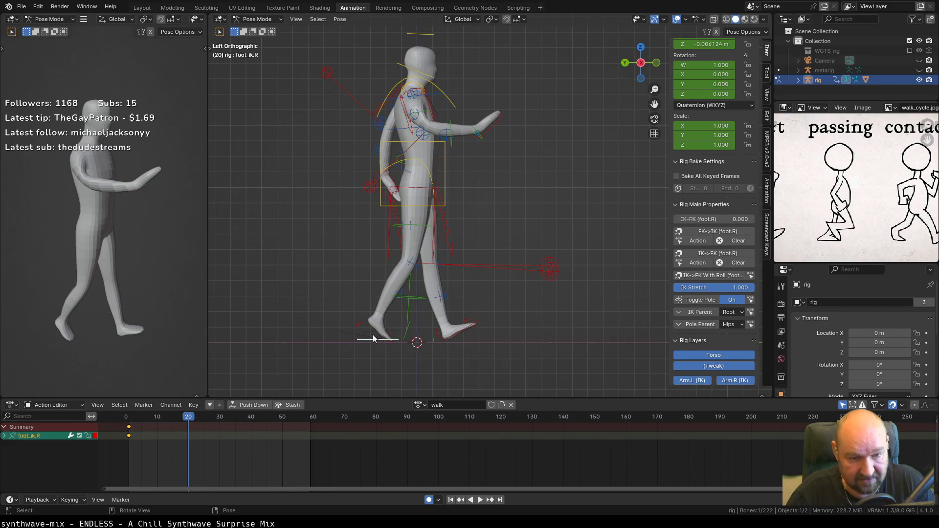
key(g)
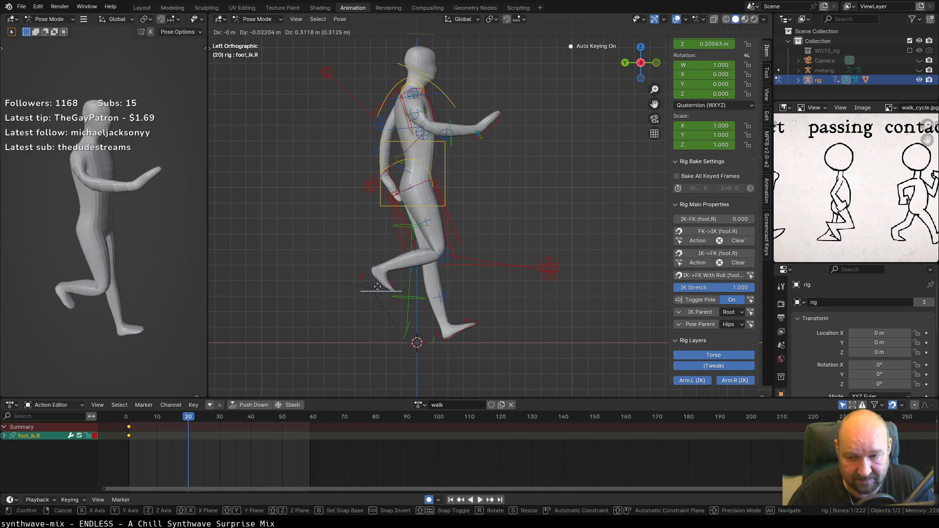
click(378, 286)
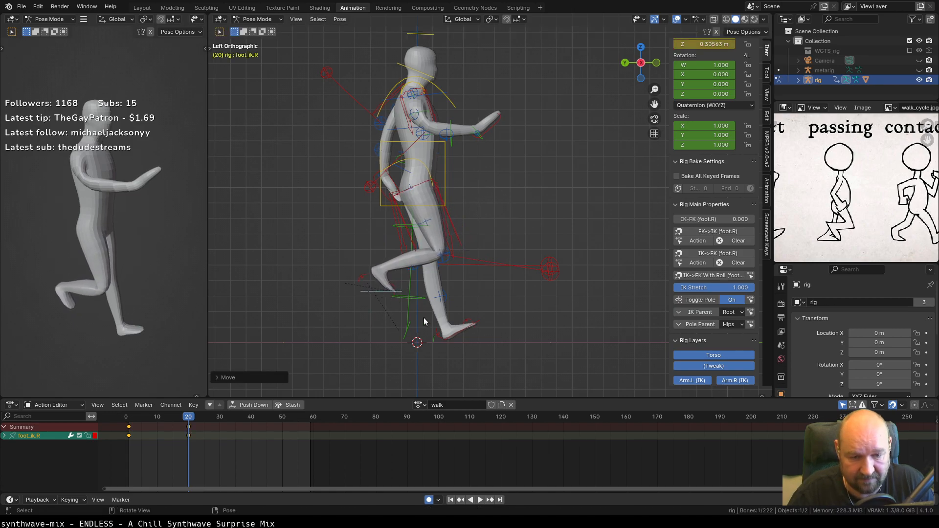
Move the left foot's IK control back under the body and rotate it flat to the ground.
click(470, 325)
key(g)
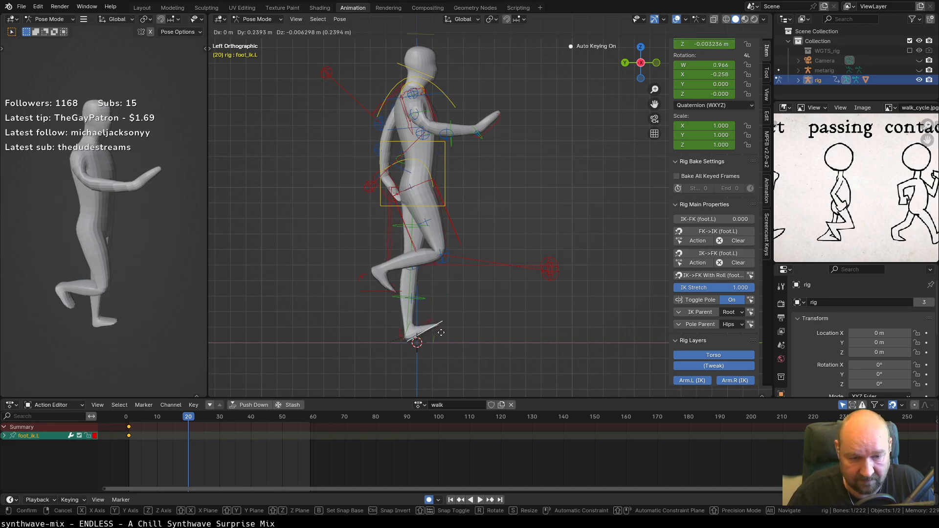
click(450, 335)
key(r)
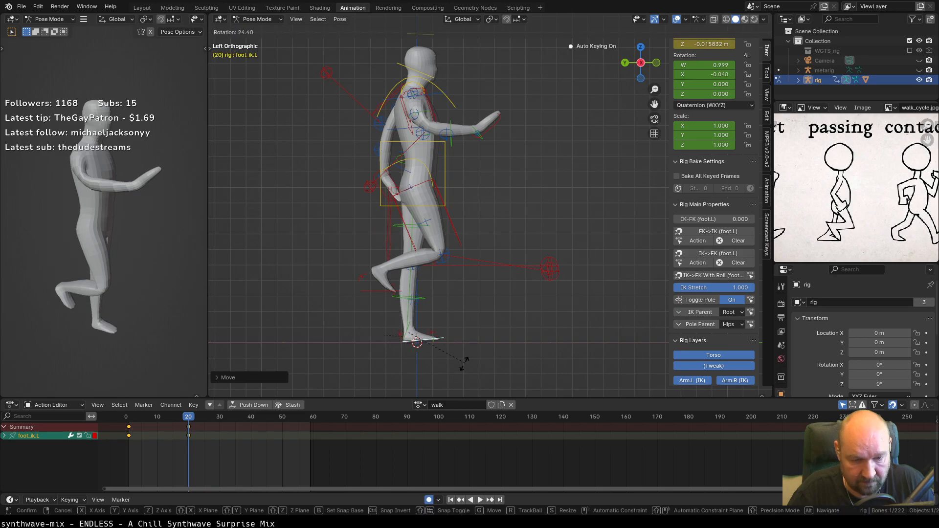
click(457, 363)
key(g)
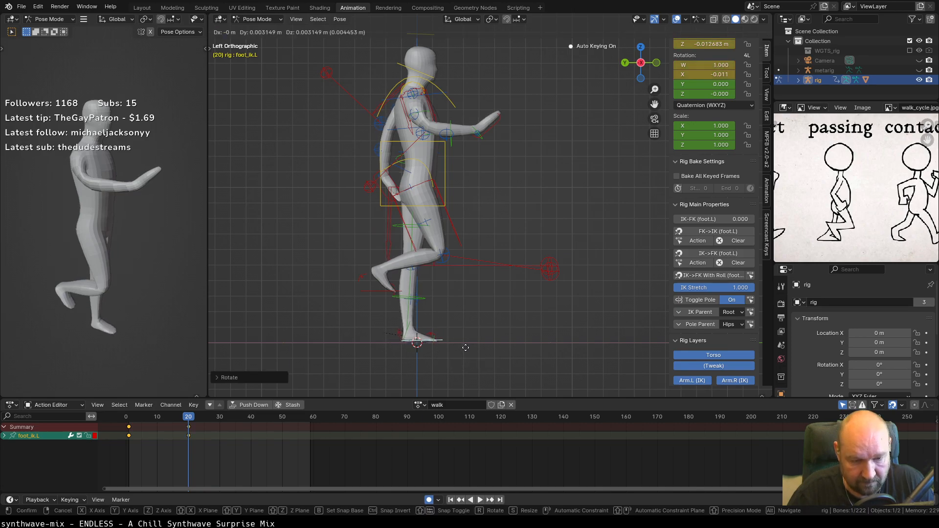
click(456, 347)
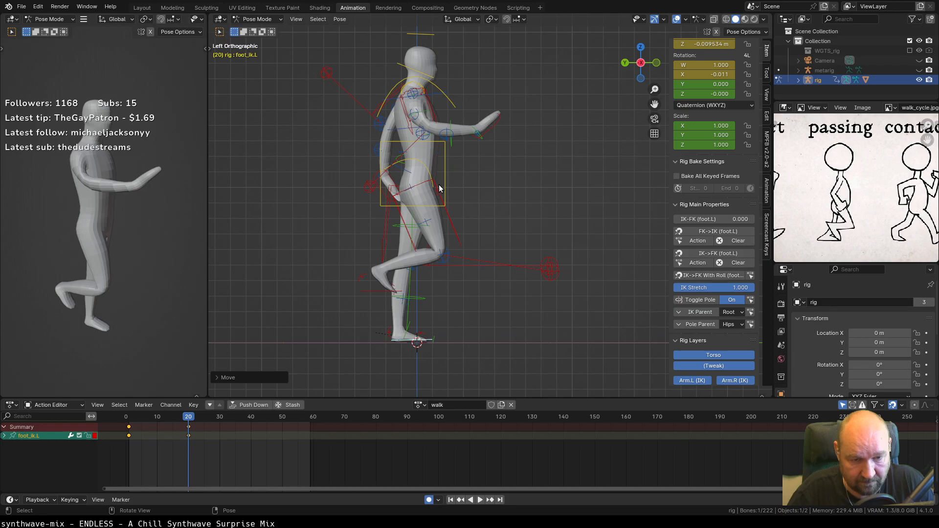
Lower the torso control about 0.05 m at frame 20 and preview the motion between the two poses.
click(445, 163)
key(g)
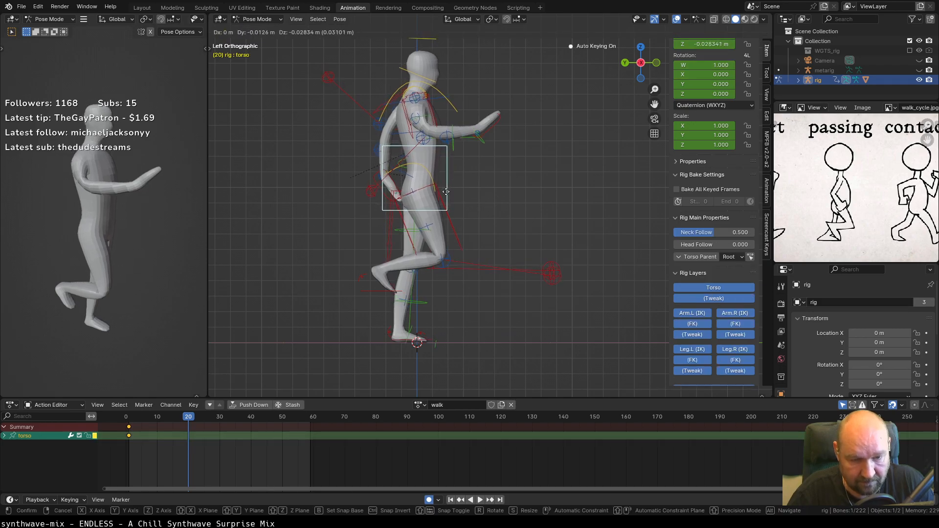
click(445, 194)
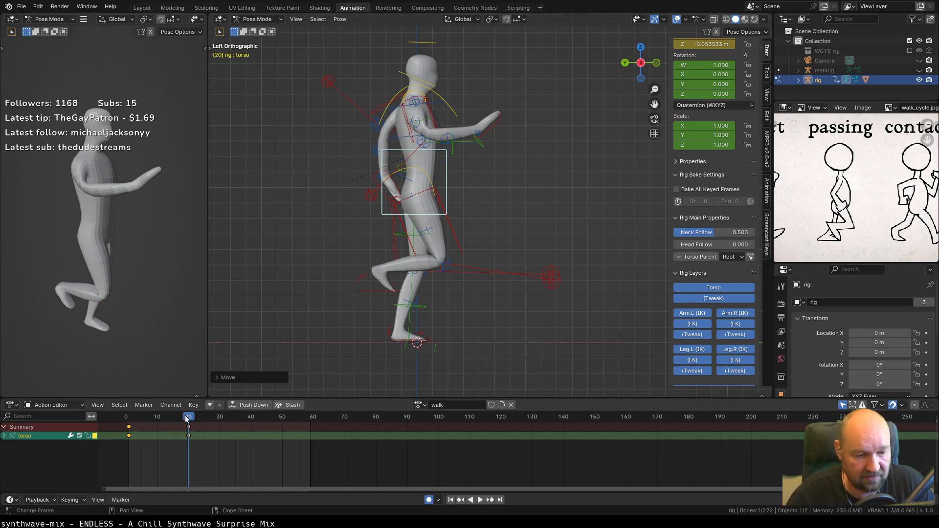
key(space)
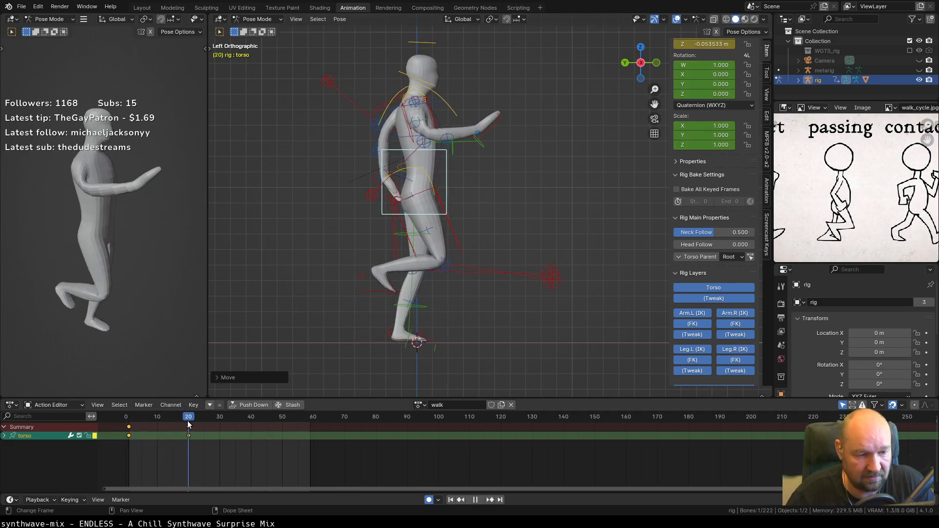
mouse_move(190, 423)
mouse_down()
mouse_move(129, 425)
mouse_move(188, 423)
mouse_up()
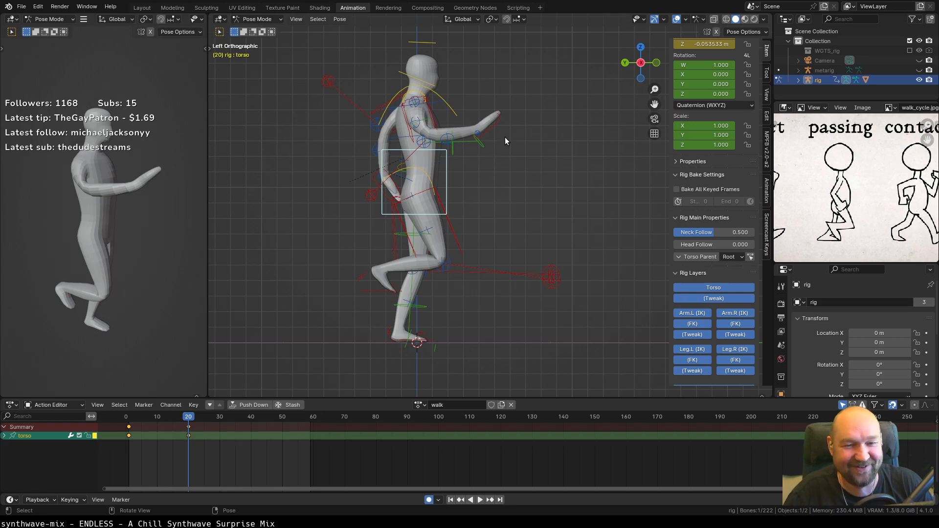
Insert keyframes at frame 20 for the right arm's tweak controls, from the shoulder to the wrist.
scroll(505, 138, up, 1)
shift+middle_drag(496, 117, 497, 182)
click(495, 179)
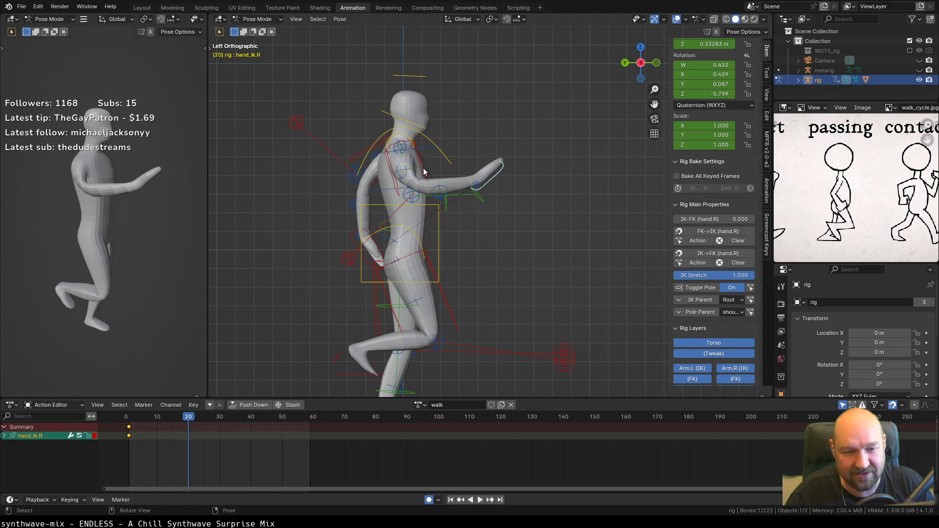
click(400, 149)
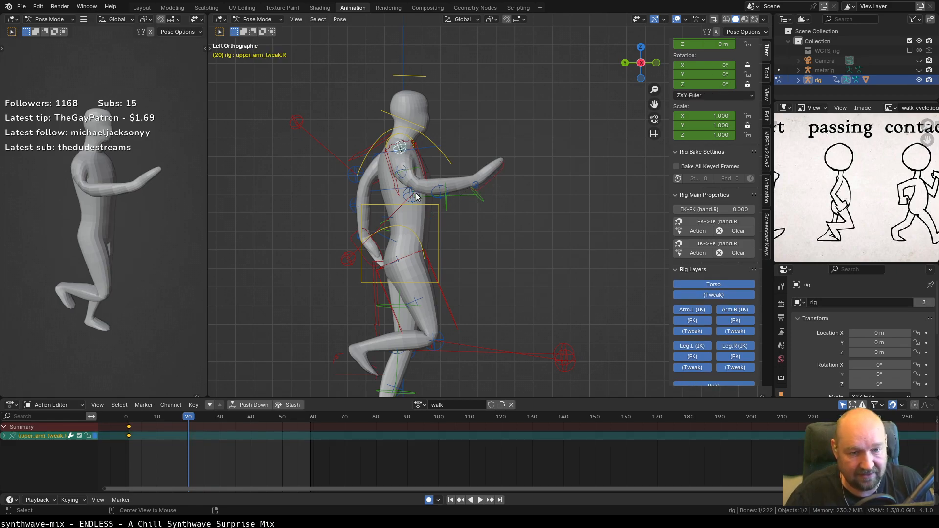
key(i)
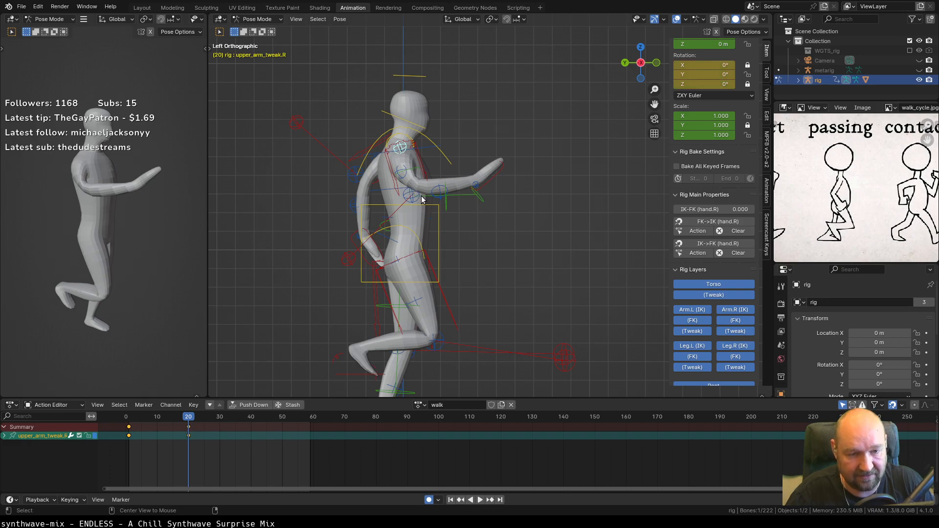
click(405, 182)
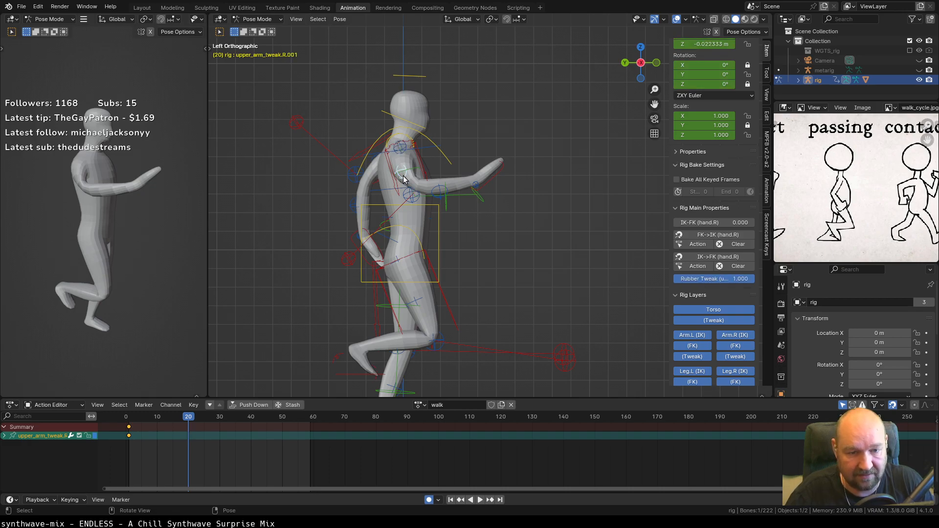
click(415, 199)
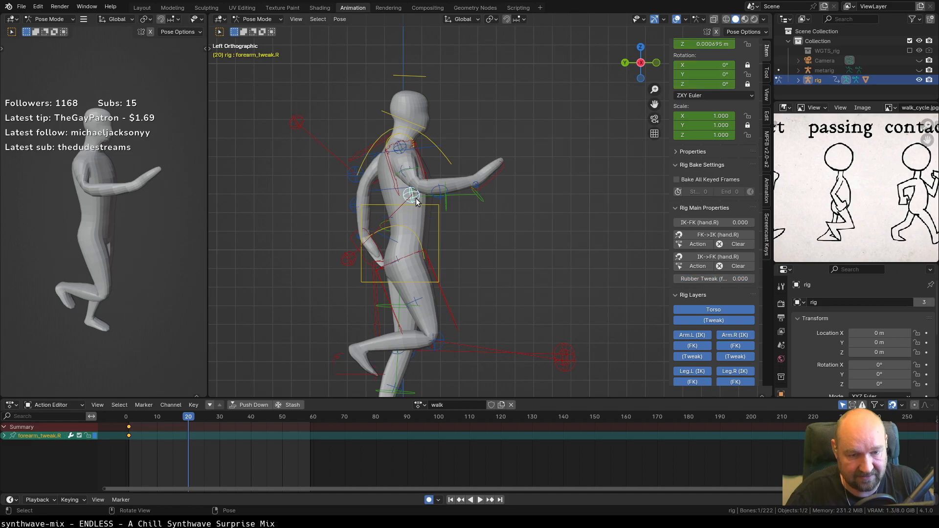
click(443, 191)
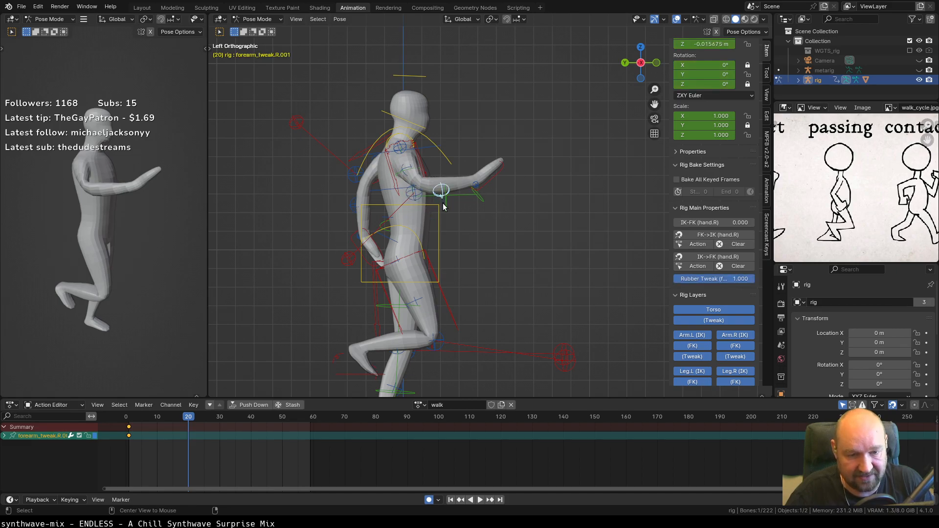
click(479, 187)
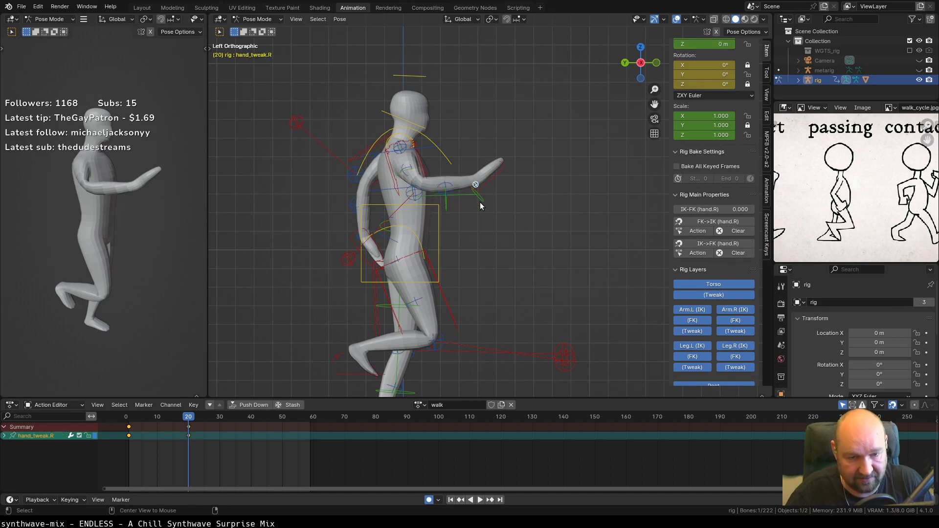
Clear the rotation and location of the right hand's IK control and the right arm's pole target at frame 20.
click(491, 174)
key(alt+r)
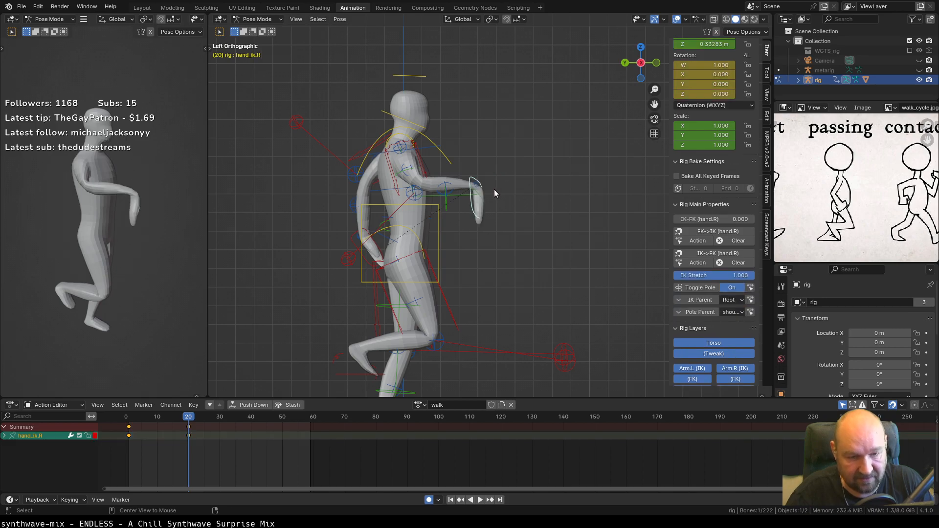
key(alt+g)
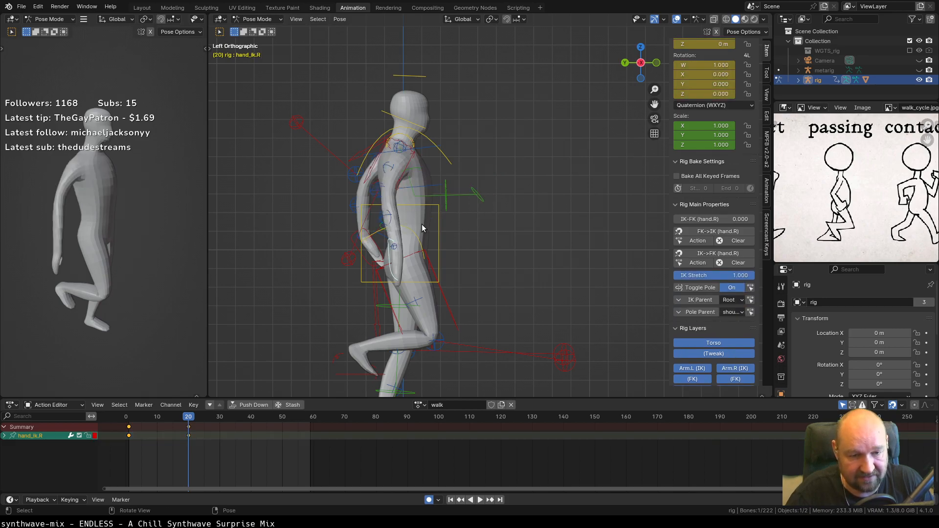
click(348, 259)
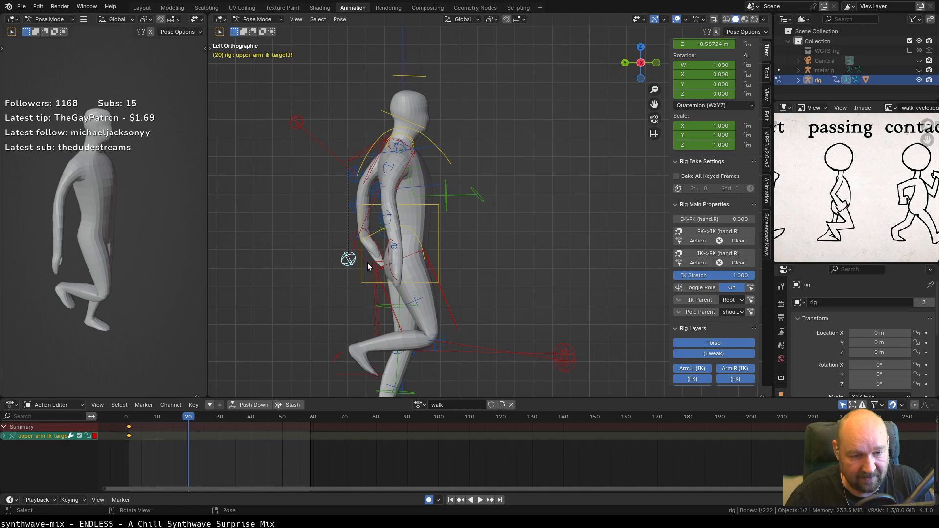
key(alt+g)
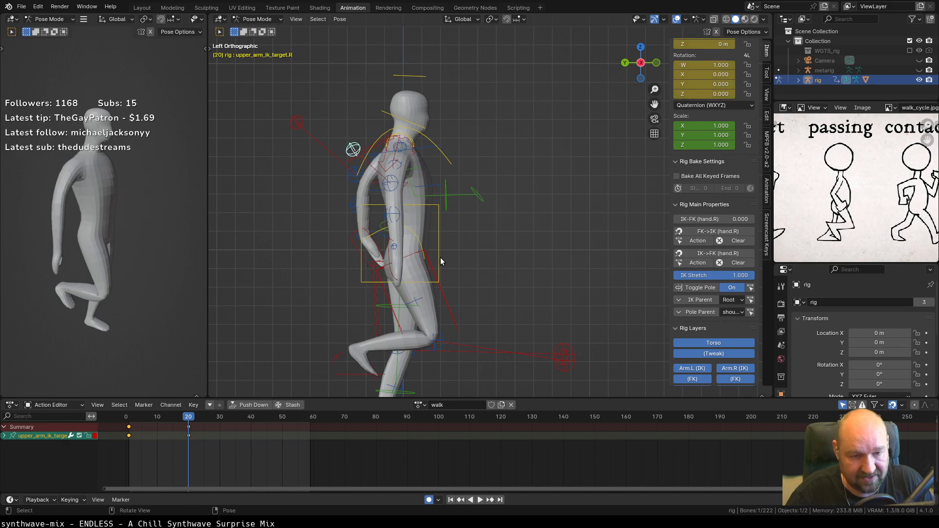
Rotate the right hand's IK control and move it about 0.18 m in toward the hip in the front orthographic view.
middle_drag(441, 256, 381, 263)
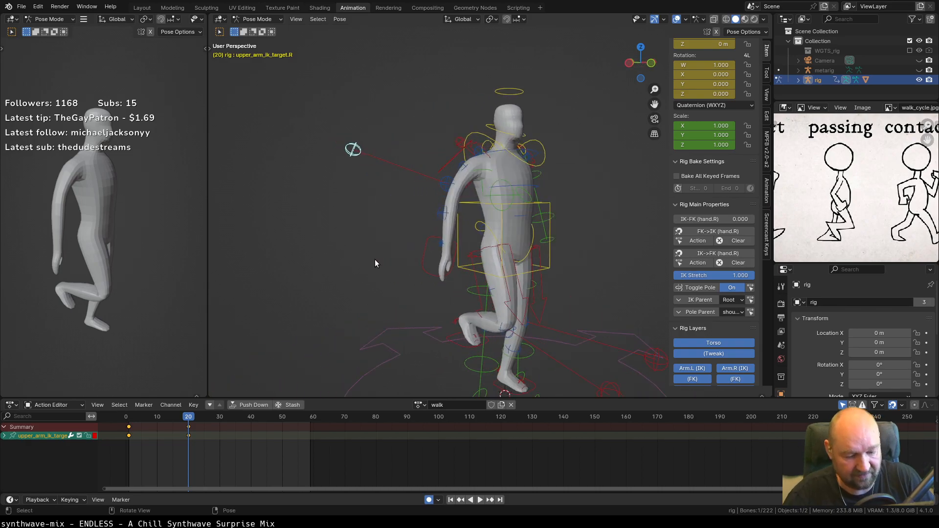
key(KP_1)
click(413, 257)
key(r)
click(474, 306)
key(g)
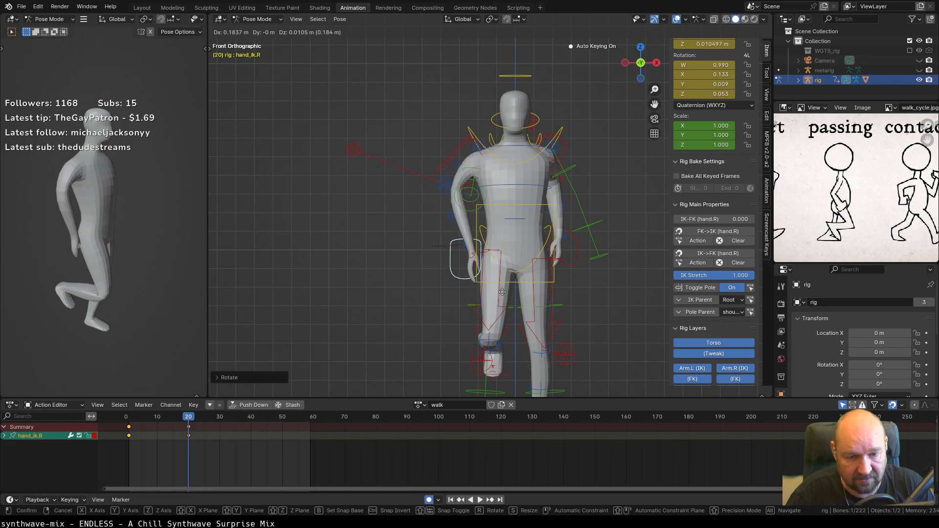
click(503, 292)
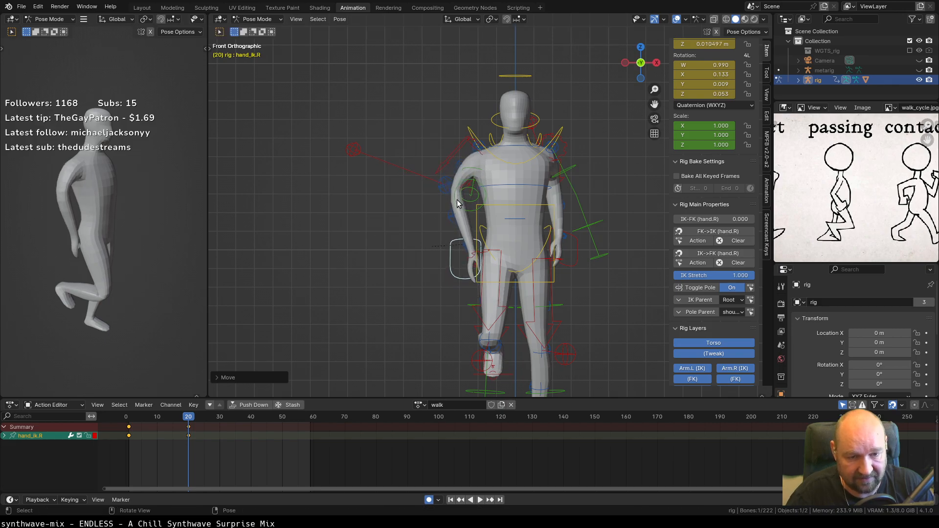
Bring the right arm's pole target in beside the upper arm and nudge the right hand's IK control slightly outward.
click(353, 151)
key(g)
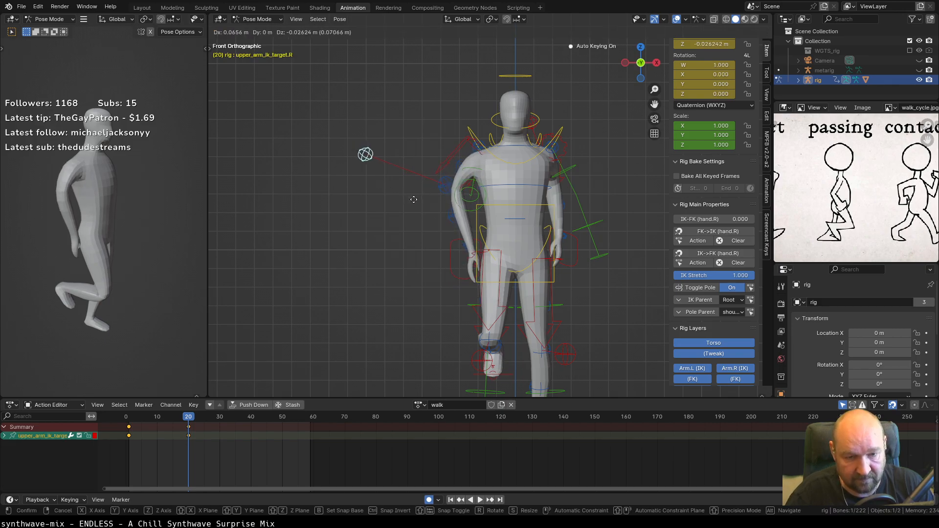
click(508, 221)
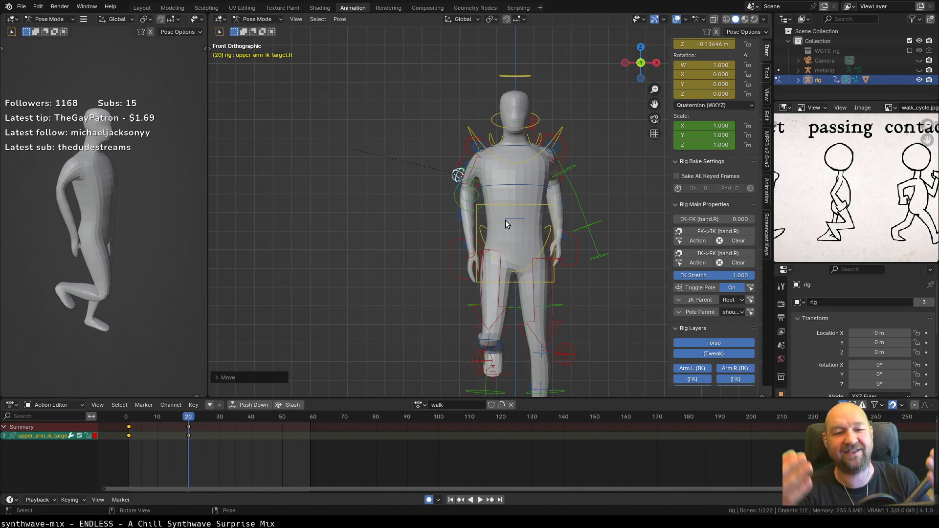
click(450, 267)
key(g)
click(446, 267)
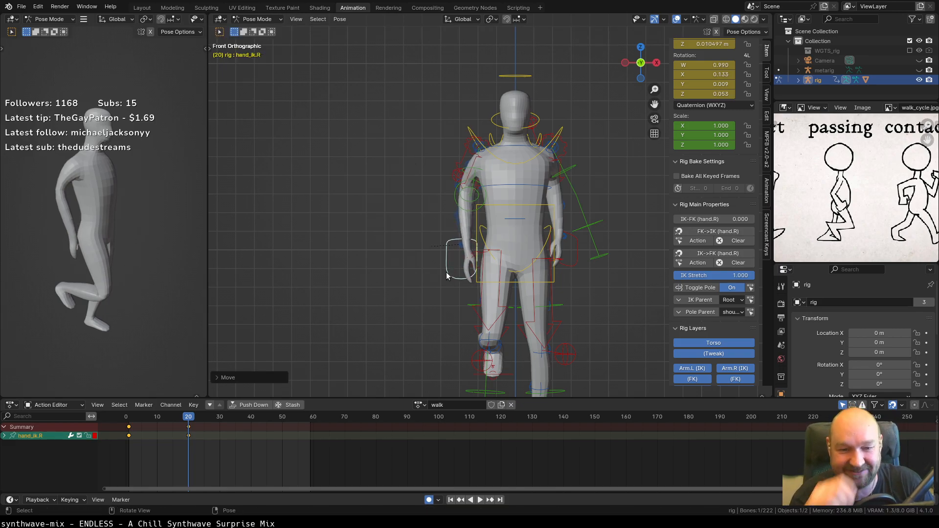
Rotate the right hand's IK control forward about 48° and shift it about 0.05 m forward in the left orthographic view.
key(ctrl+KP_3)
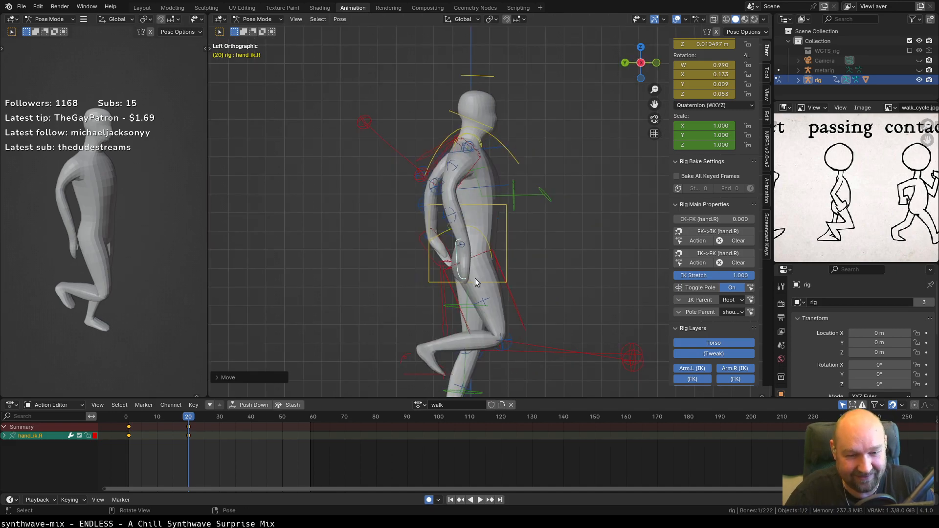
click(460, 276)
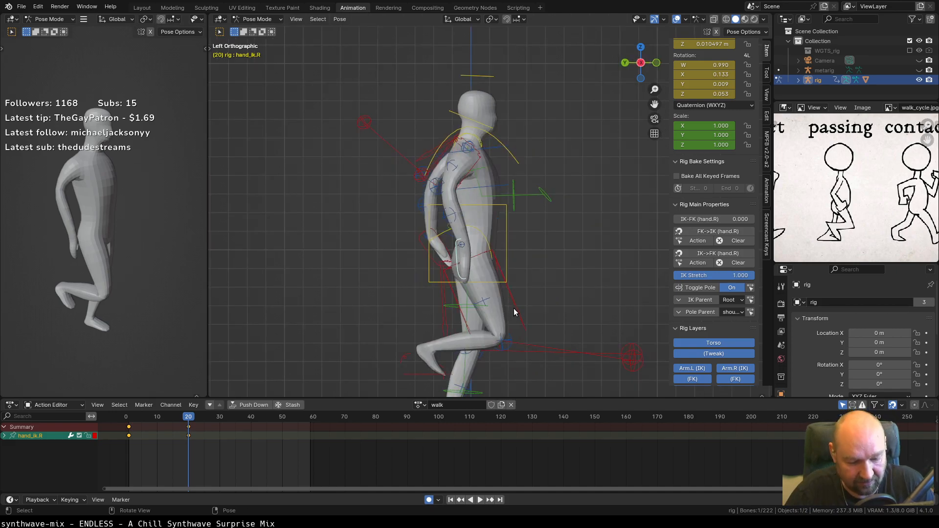
key(r)
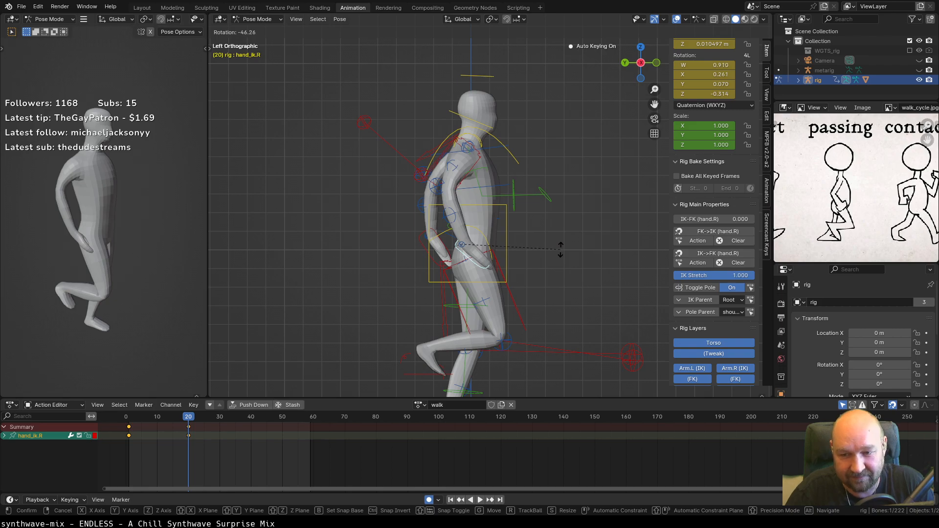
click(563, 248)
key(g)
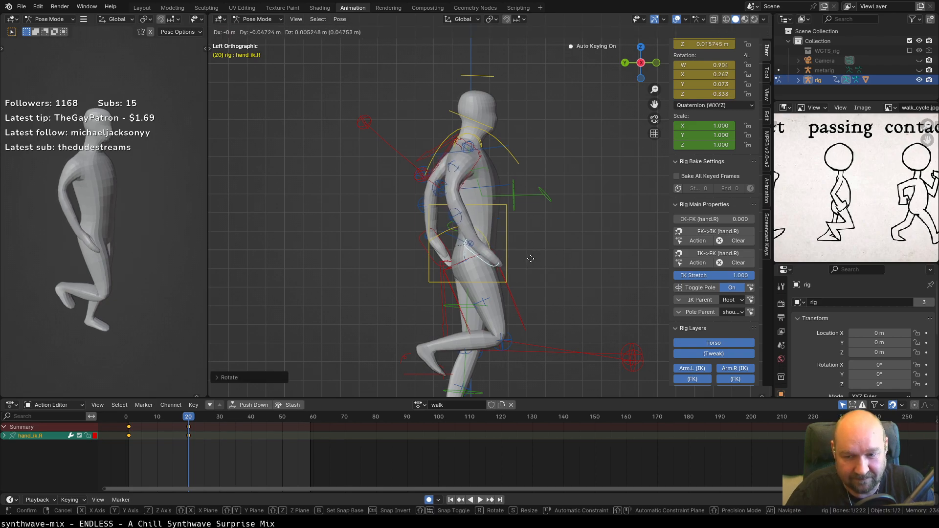
click(530, 259)
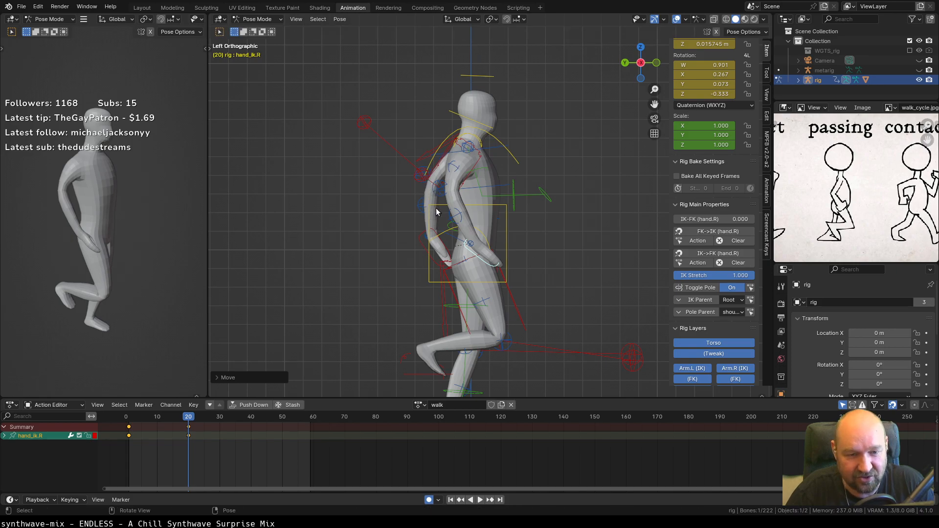
Select the left arm's pole target, tweak controls and hand IK control and clear their location and rotation at frame 20.
middle_drag(146, 245, 15, 234)
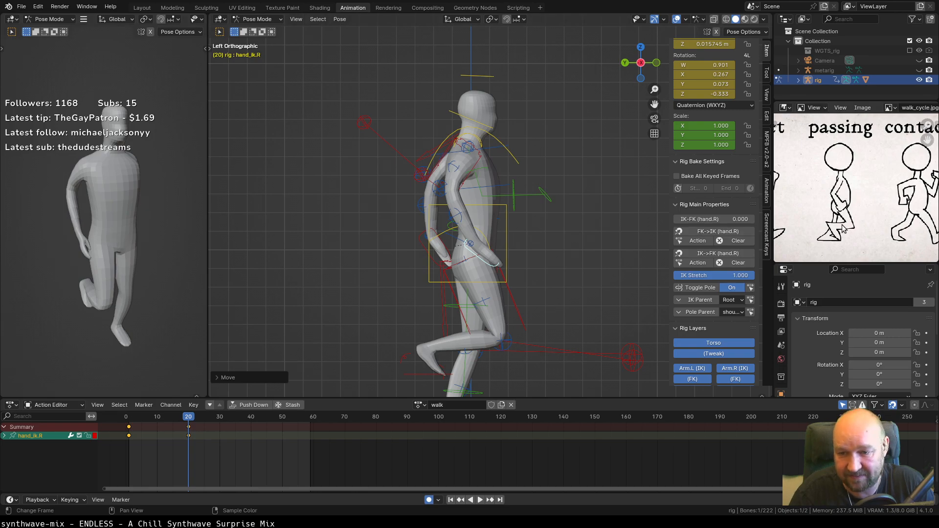
scroll(391, 309, down, 2)
shift+middle_drag(450, 314, 402, 297)
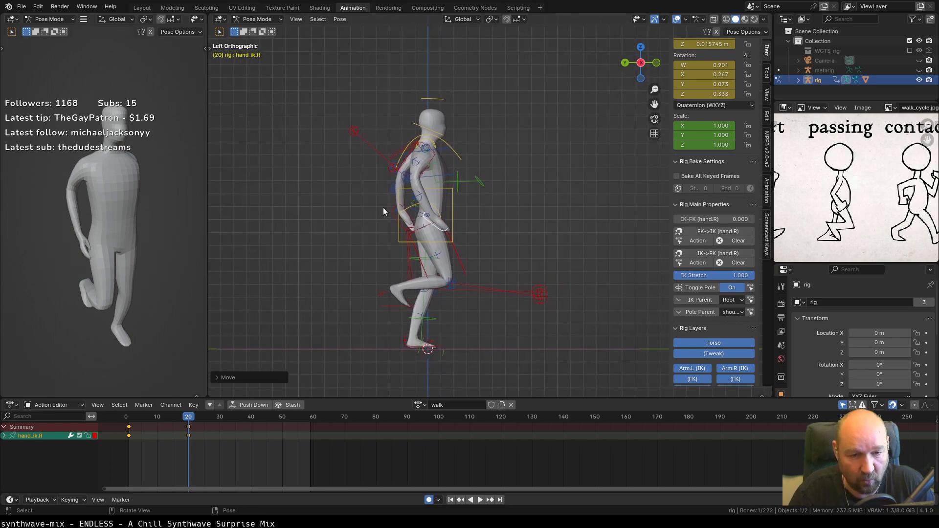
middle_drag(432, 220, 394, 230)
middle_drag(473, 197, 507, 236)
scroll(530, 219, up, 3)
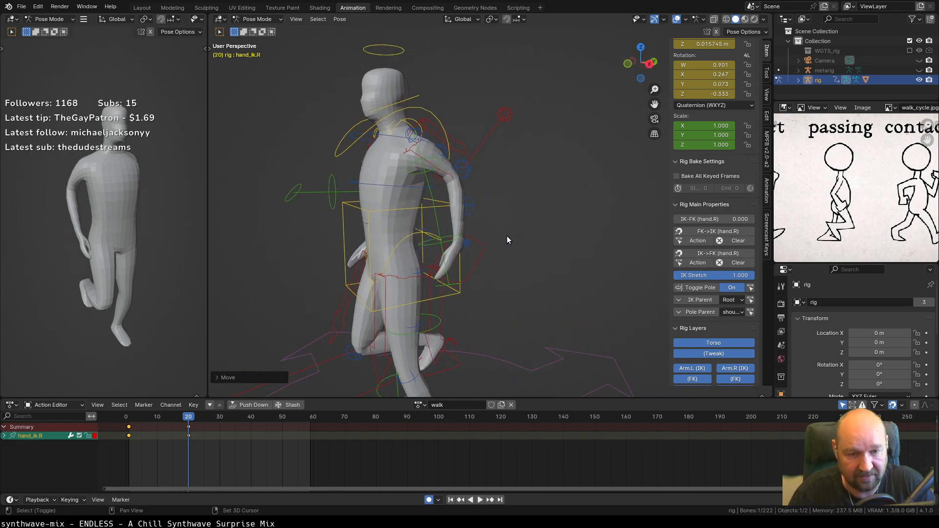
click(504, 117)
shift+click(466, 171)
shift+click(442, 153)
shift+click(469, 205)
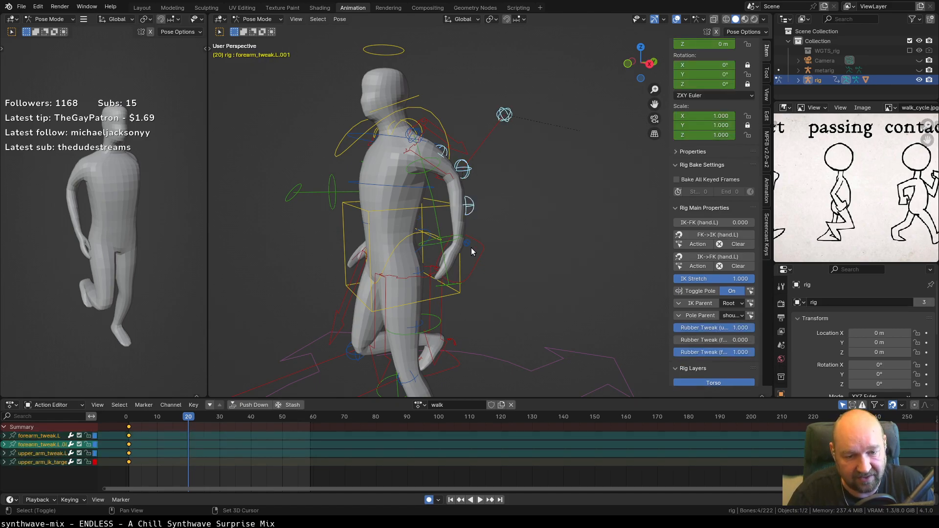
shift+click(480, 249)
shift+click(467, 243)
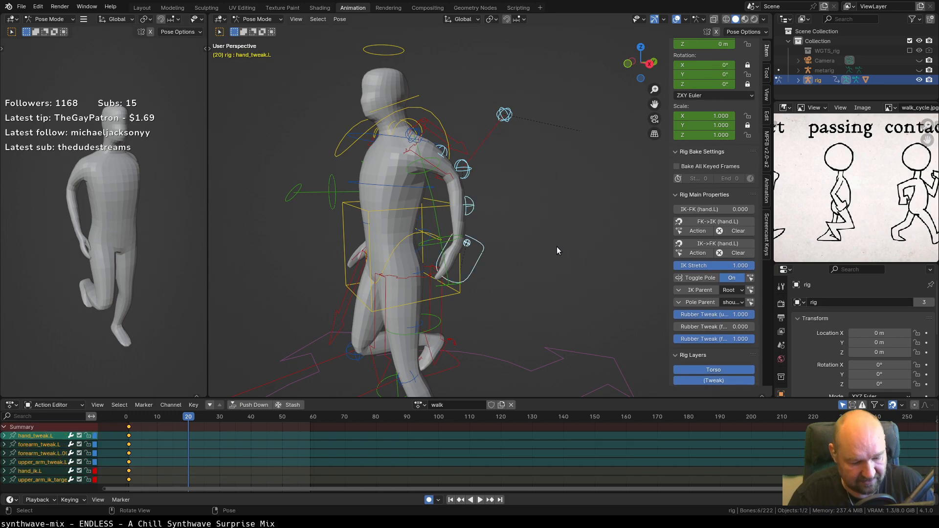
key(alt+g)
Move the left hand's IK control about 0.18 m in toward the hip in front view and rotate it about 14°.
mouse_move(565, 258)
middle_down()
mouse_move(518, 254)
mouse_move(598, 253)
mouse_move(576, 249)
middle_up()
key(KP_1)
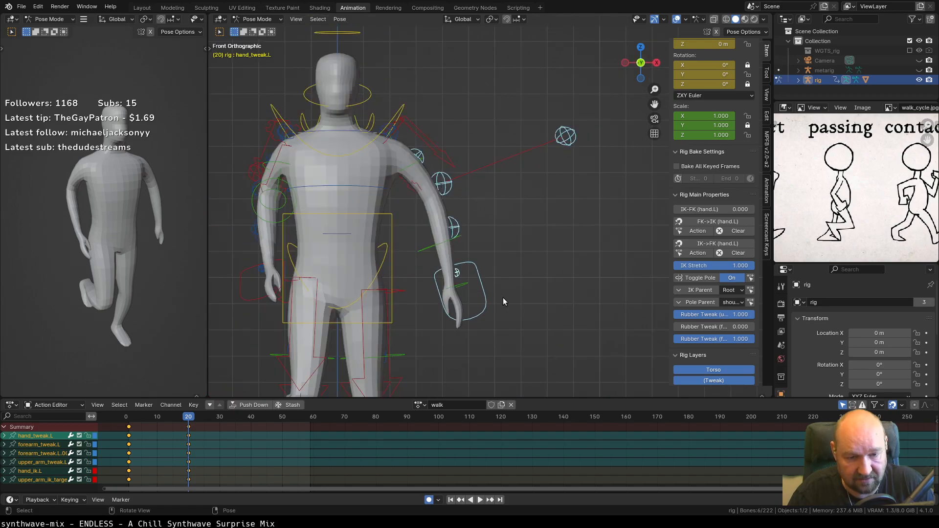
click(481, 290)
key(g)
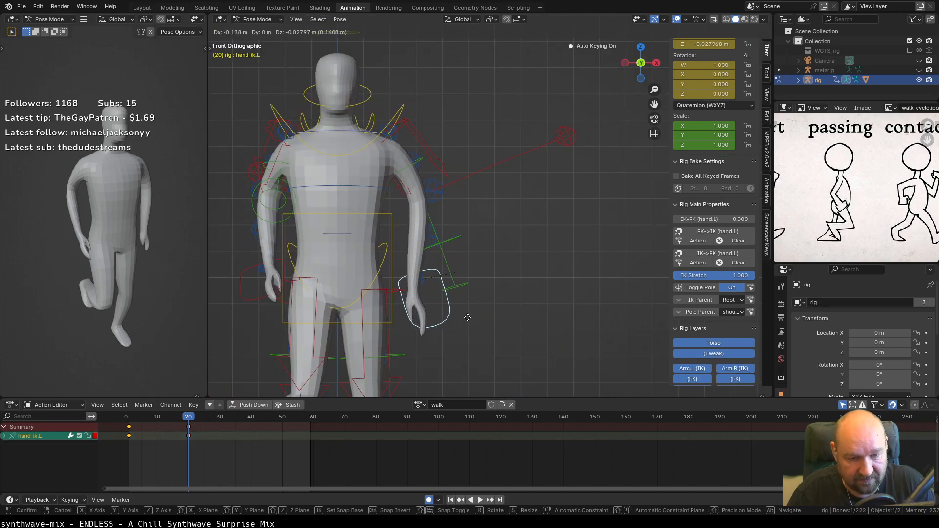
click(463, 318)
key(r)
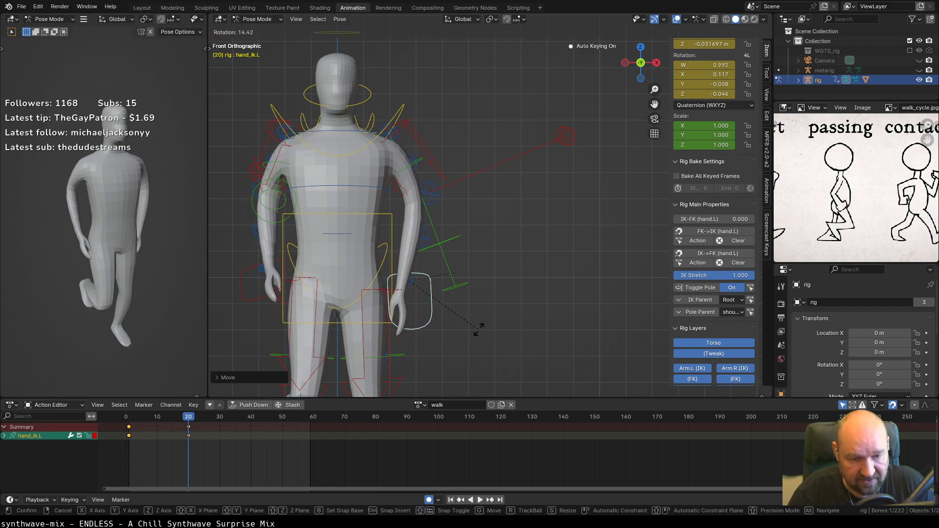
click(465, 301)
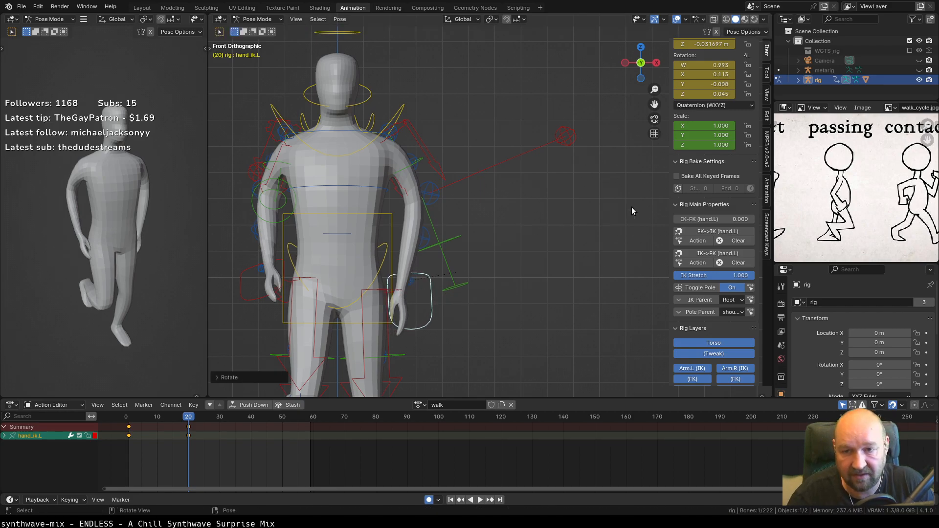
Enable the Screencast Keys overlay and return to the selected bone's transform properties.
click(767, 245)
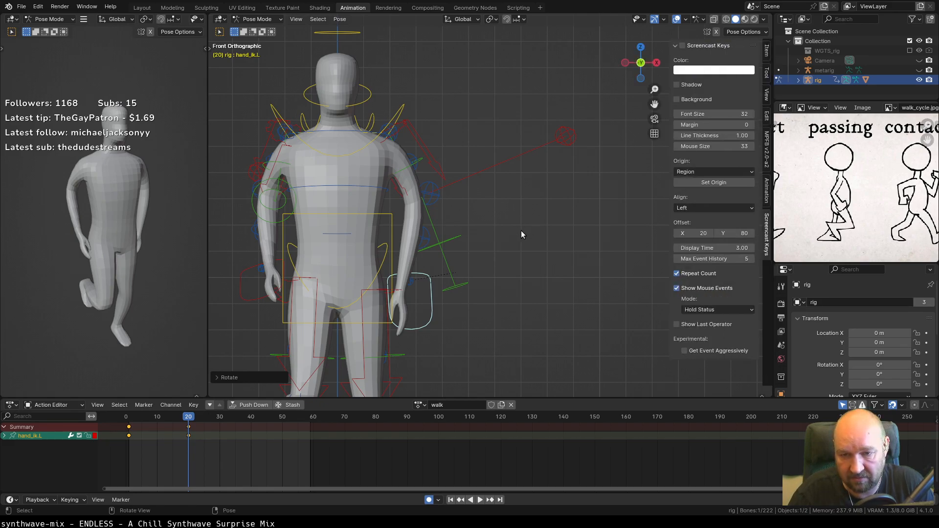
click(683, 45)
key(n)
key(n)
click(765, 236)
click(768, 47)
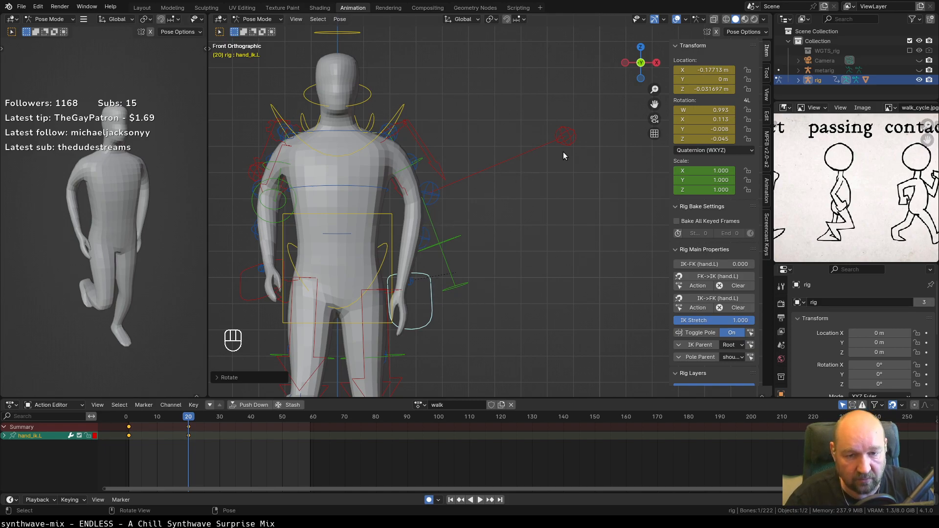
Move the left arm's pole target about 0.52 m inward and 0.12 m backward in the top orthographic view.
click(566, 137)
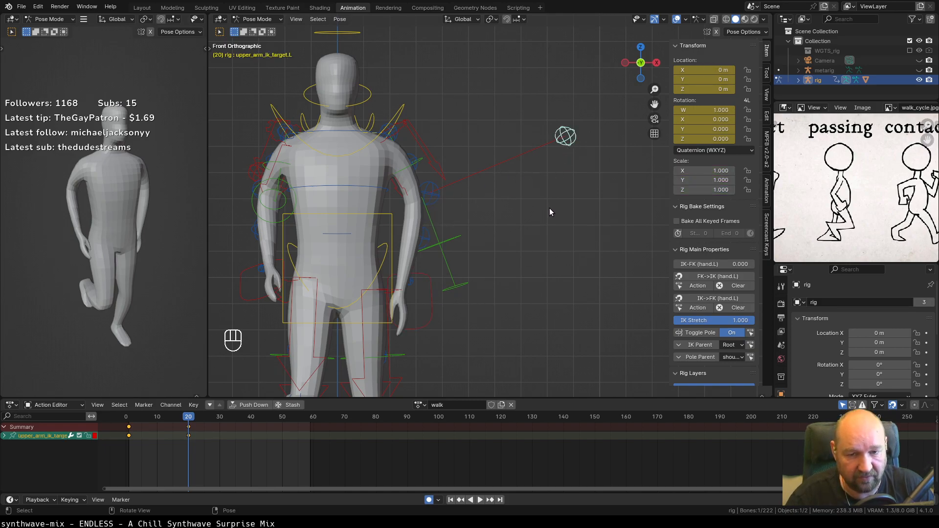
key(KP_7)
key(g)
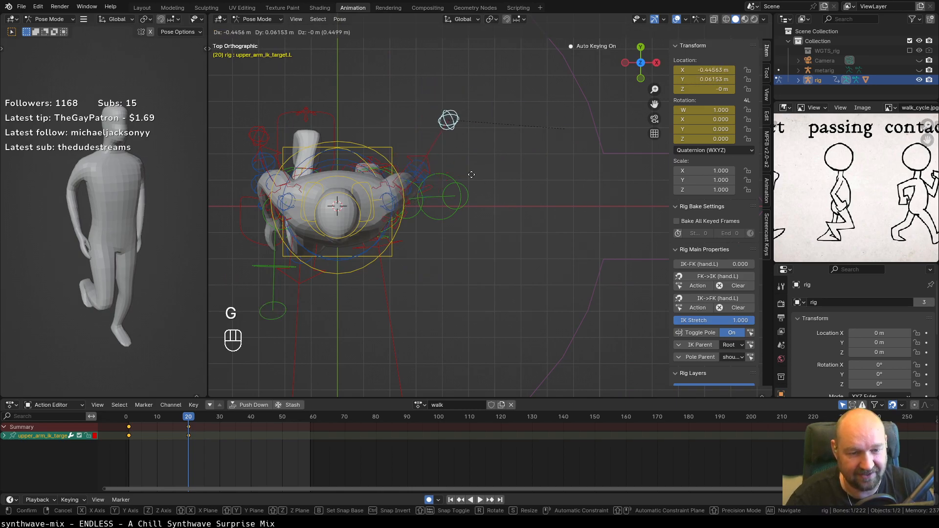
click(454, 159)
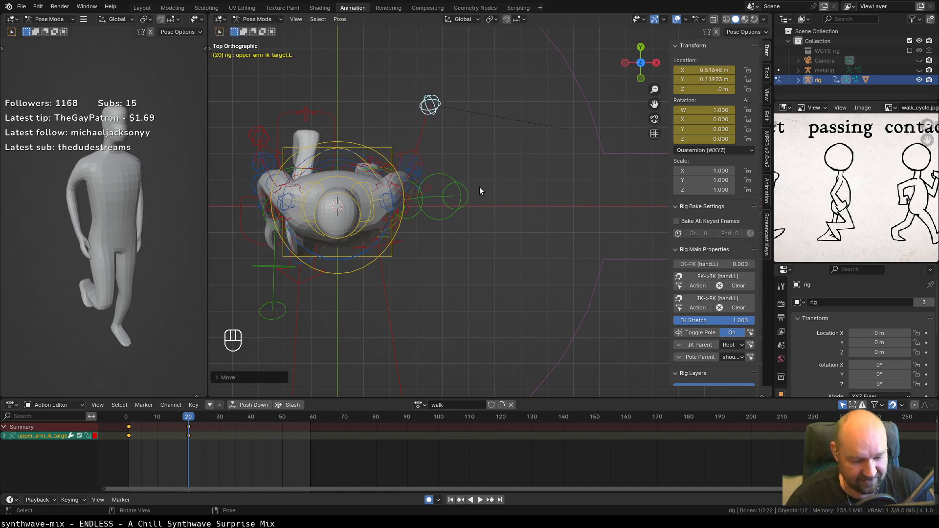
Move the left hand's IK control about 0.1 m forward in the right orthographic view and rotate it about 15°.
key(KP_1)
middle_drag(502, 200, 391, 215)
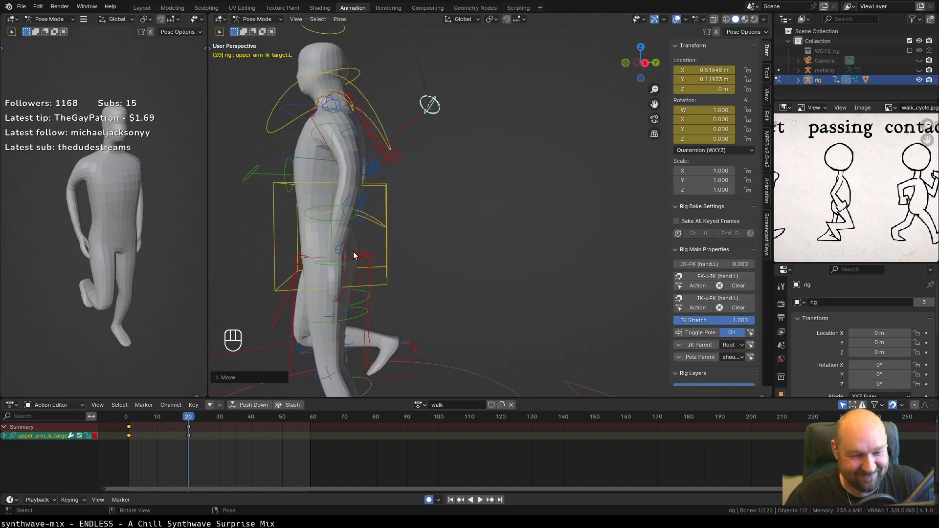
click(344, 283)
key(KP_3)
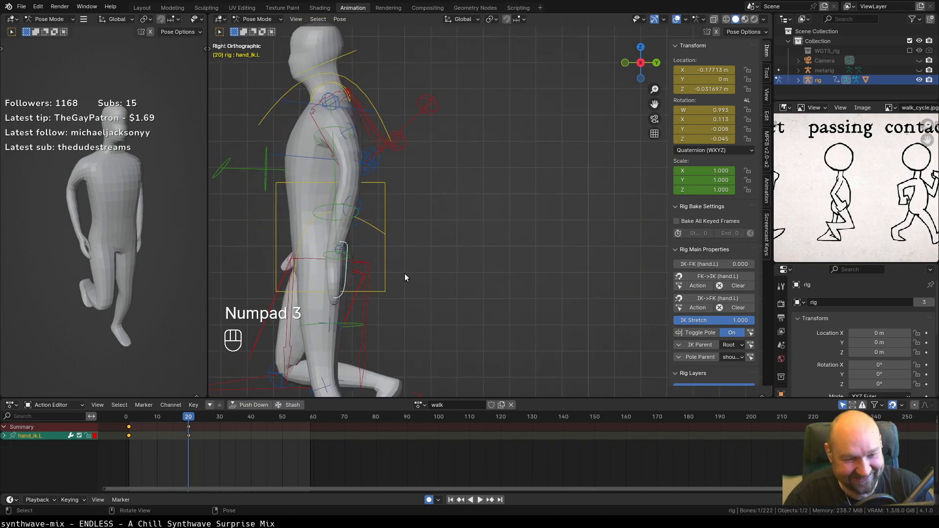
key(g)
click(389, 280)
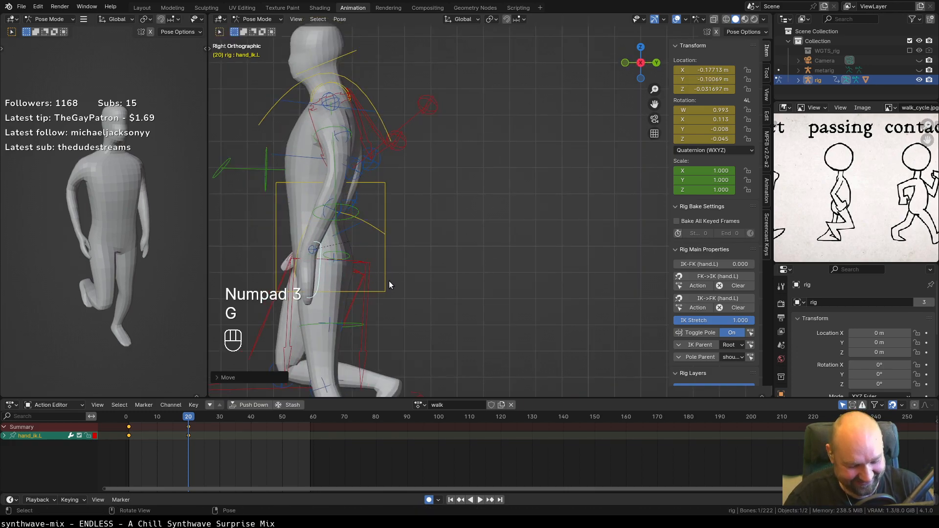
key(r)
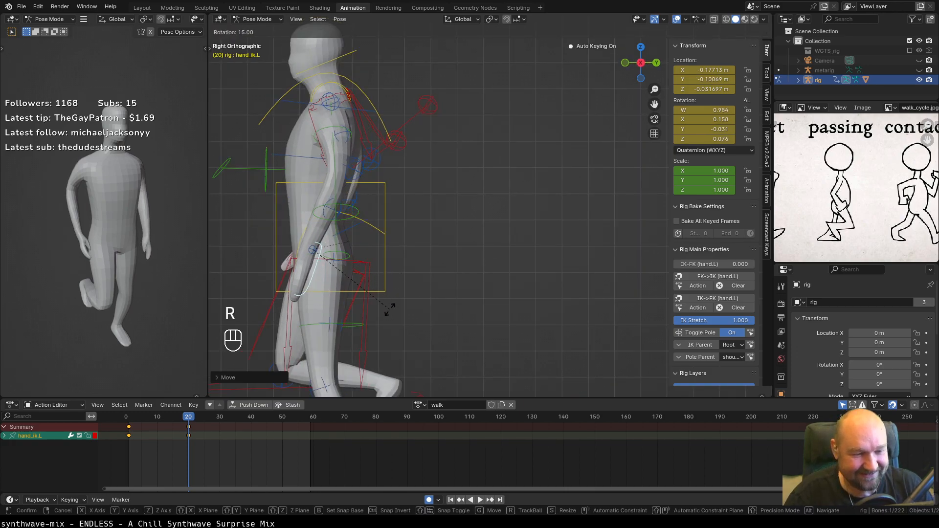
click(389, 309)
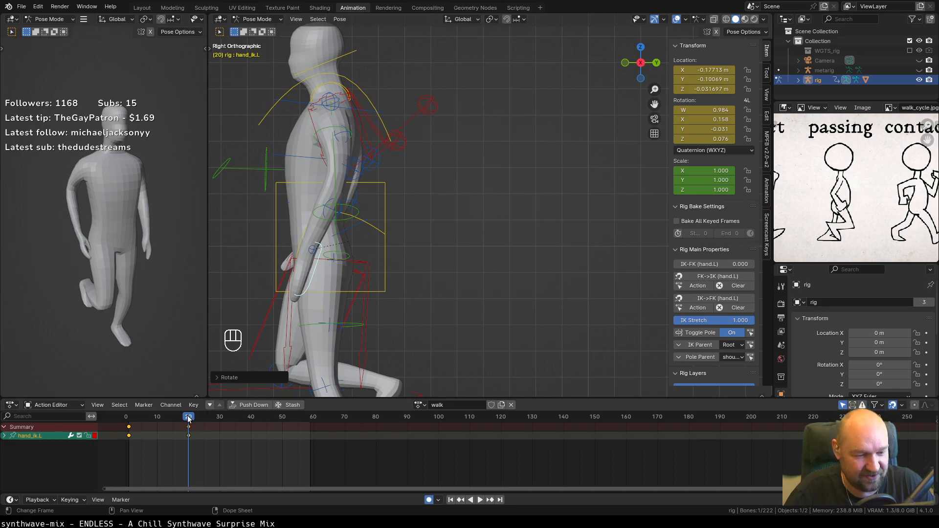
Compare the frame 40 pose with the next contact pose in the walk cycle reference and review the motion up to frame 20.
drag(189, 418, 251, 418)
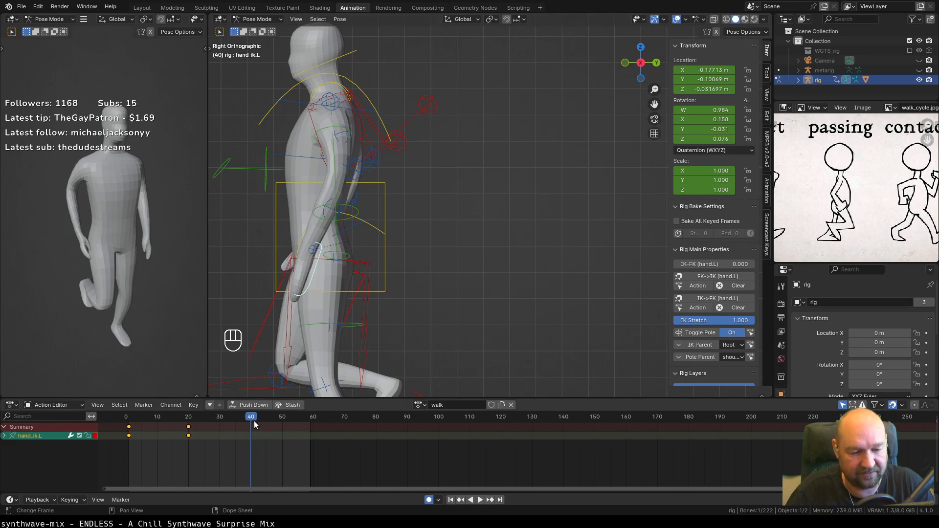
mouse_move(860, 216)
middle_down()
mouse_move(790, 216)
mouse_move(875, 218)
middle_up()
scroll(879, 218, down, 2)
scroll(875, 218, down, 2)
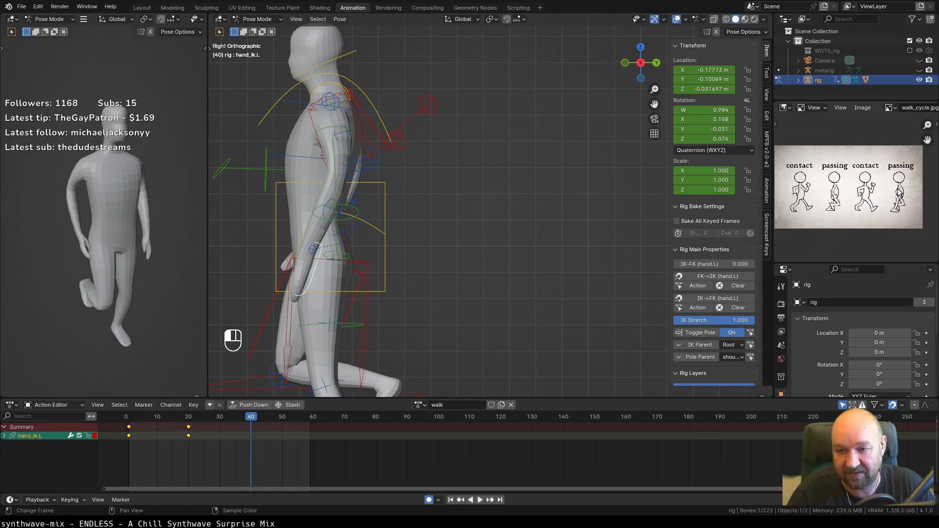
scroll(875, 196, up, 3)
mouse_move(870, 204)
middle_down()
mouse_move(841, 197)
mouse_move(871, 197)
mouse_move(860, 201)
middle_up()
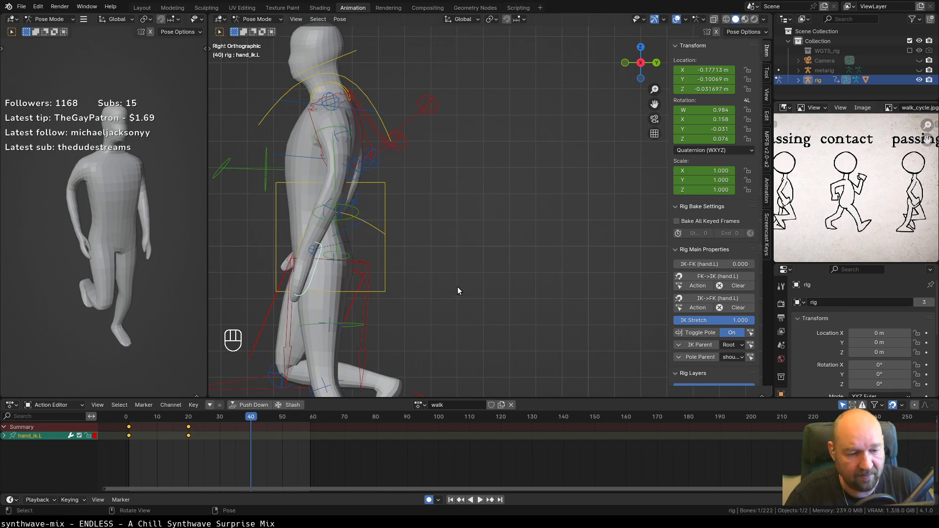
middle_drag(435, 280, 556, 264)
scroll(837, 222, down, 2)
key(shift+ctrl+space)
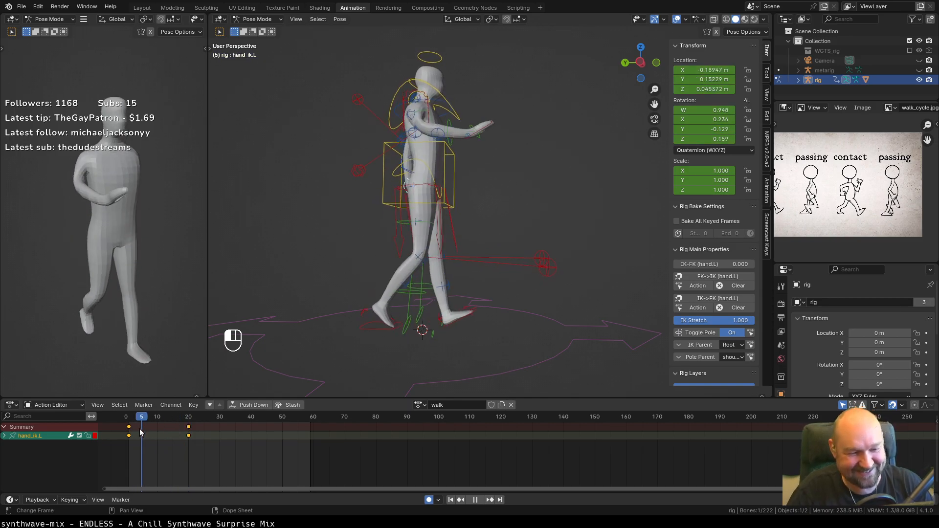
mouse_move(187, 430)
mouse_down()
mouse_move(132, 431)
mouse_move(151, 432)
mouse_move(134, 416)
mouse_move(184, 426)
mouse_move(136, 425)
mouse_move(189, 423)
mouse_up()
click(176, 431)
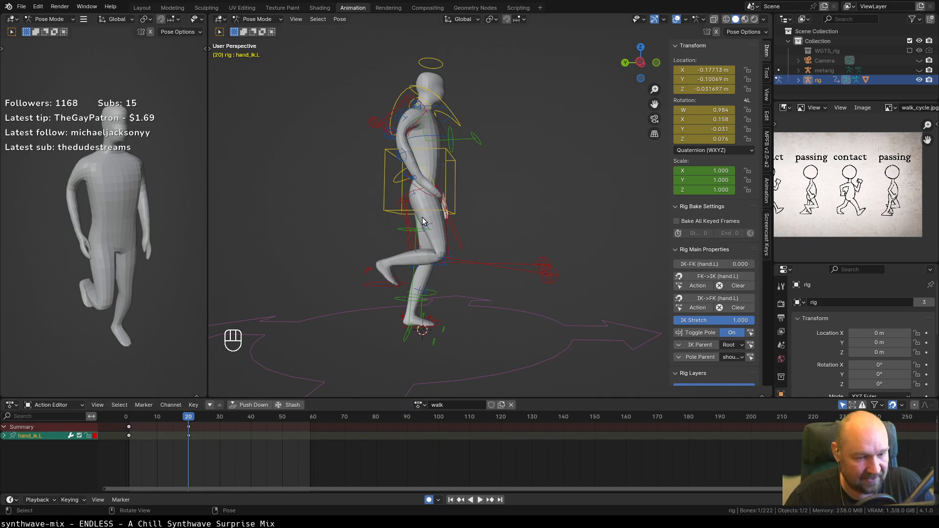
Copy all bones' frame 1 contact-pose keyframes and paste them flipped at frame 40.
key(a)
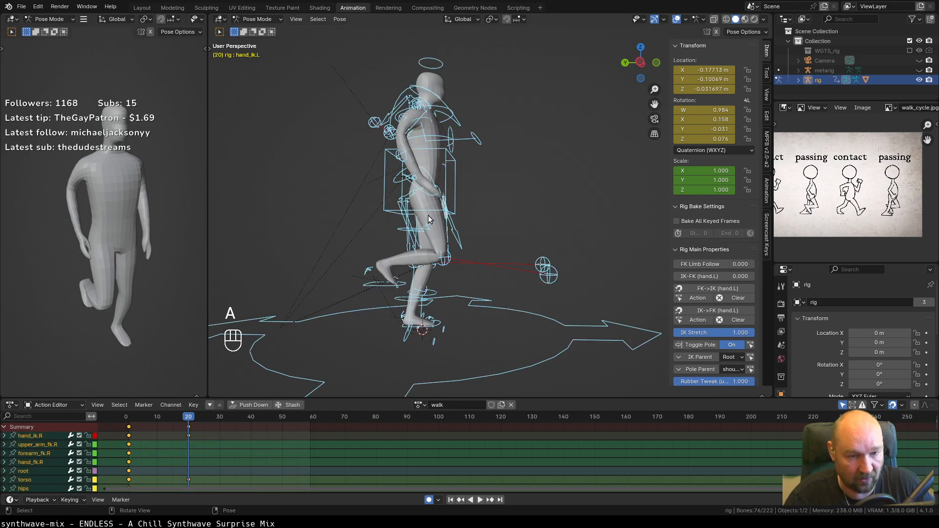
click(128, 427)
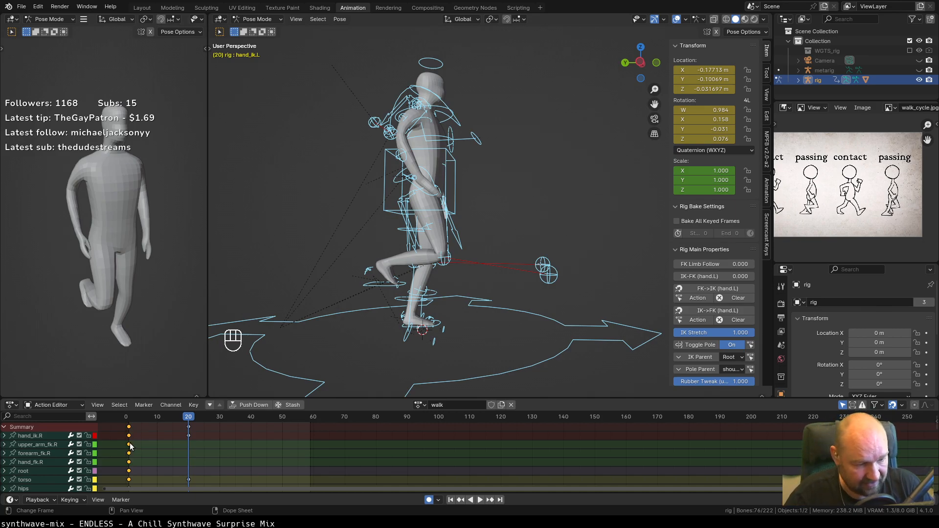
right_click(128, 438)
mouse_move(128, 437)
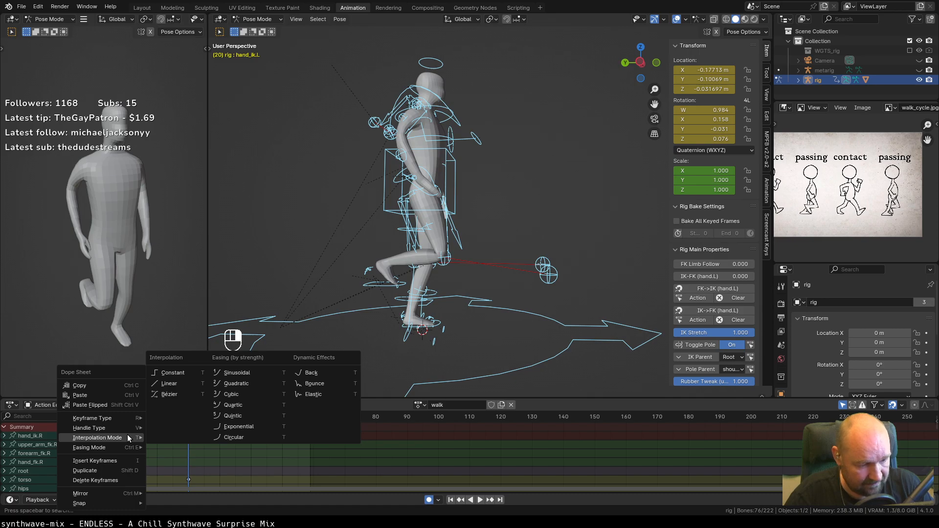
click(99, 385)
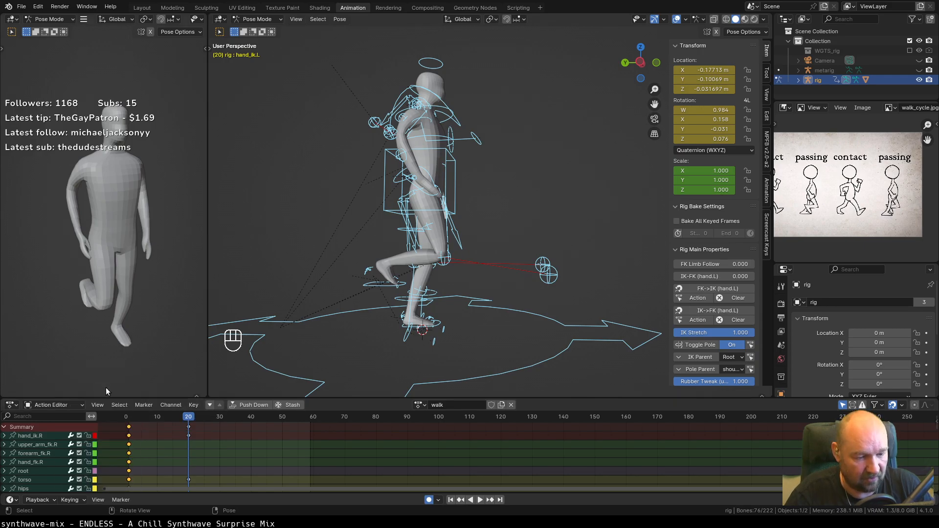
click(251, 417)
right_click(251, 418)
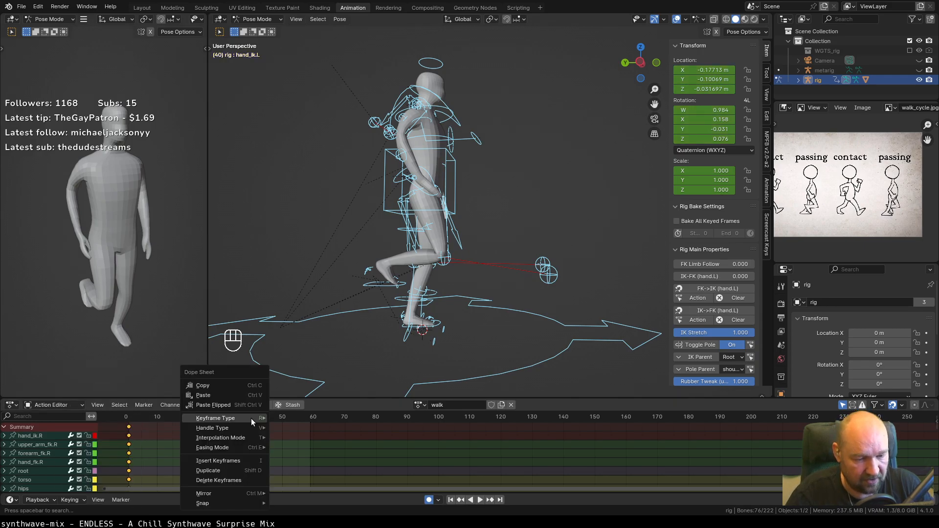
click(226, 405)
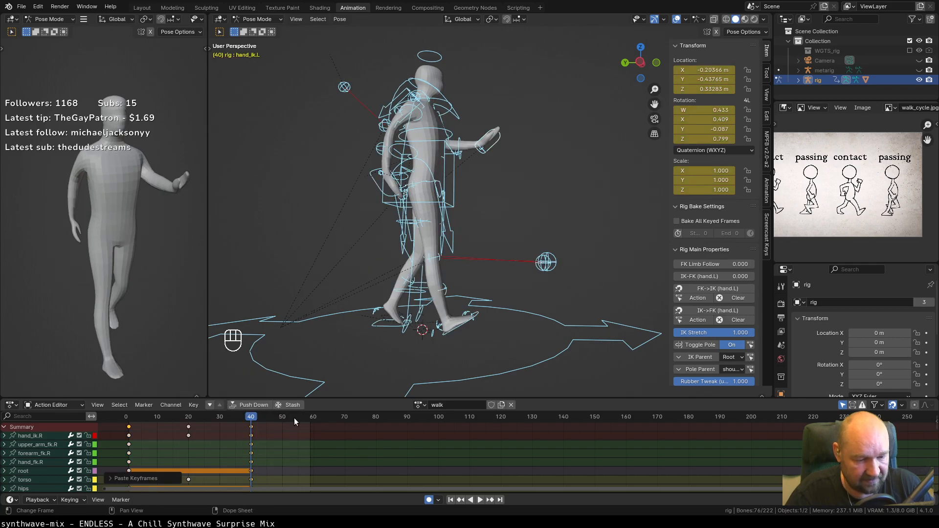
Copy the passing-pose keyframes at frame 20 and paste them flipped at frame 60.
click(188, 419)
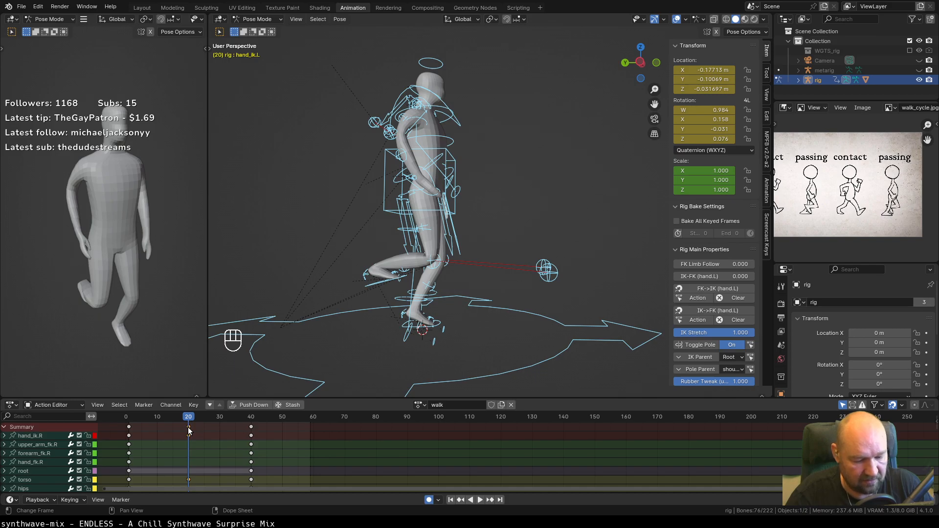
key(ctrl+c)
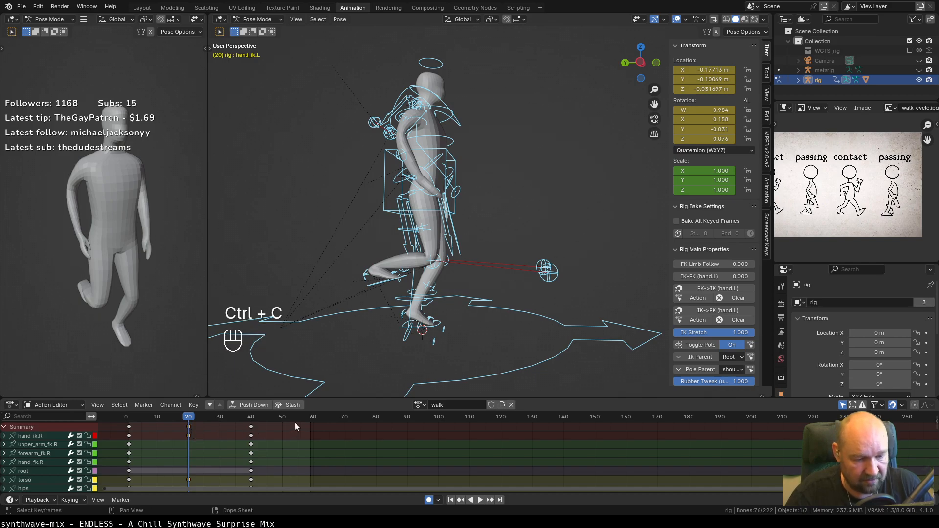
click(311, 419)
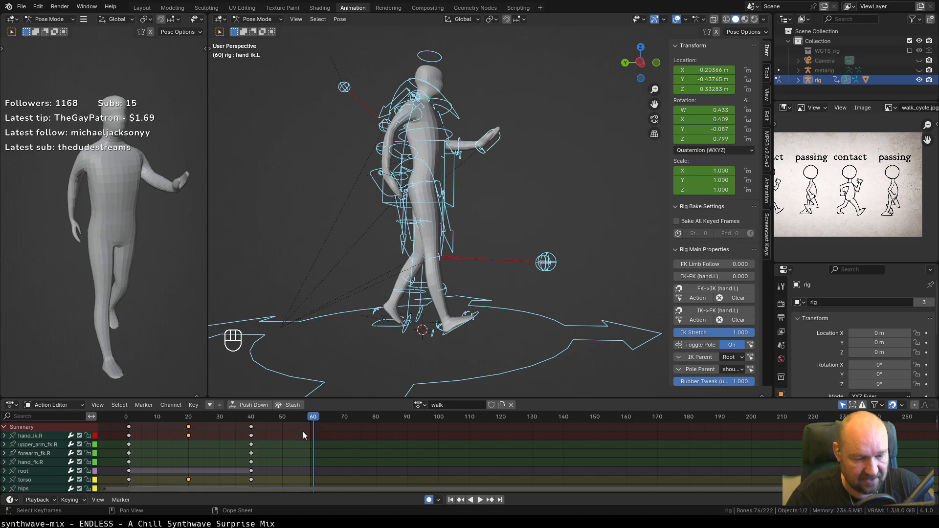
right_click(295, 431)
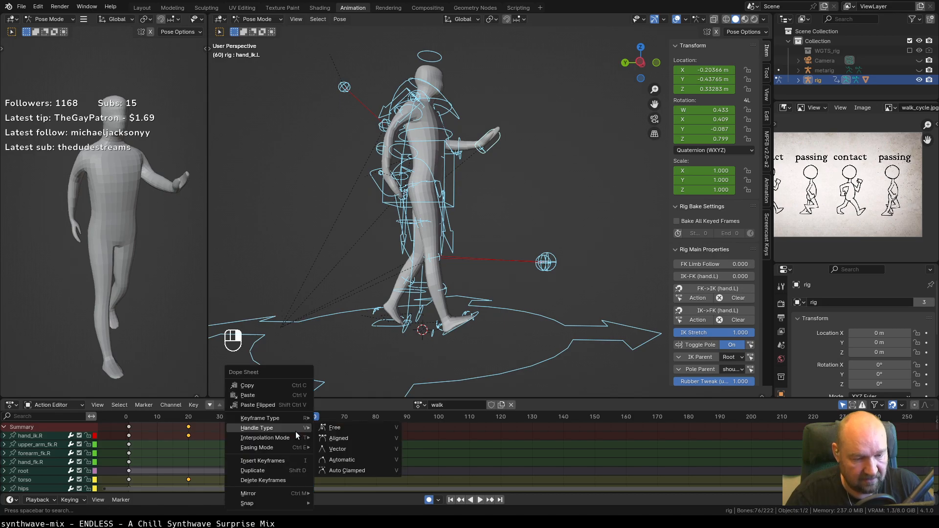
click(279, 406)
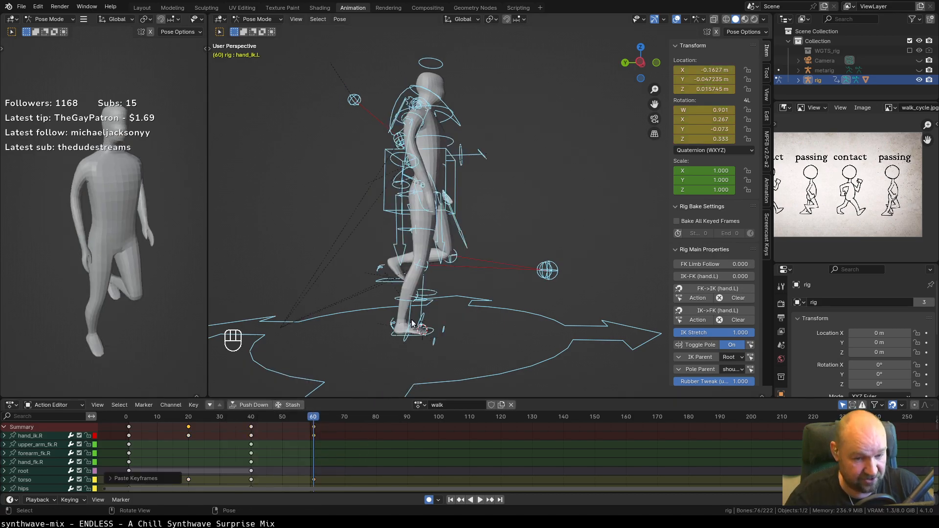
Play back and scrub through the walk cycle up to frame 60 to check the mirrored poses.
key(space)
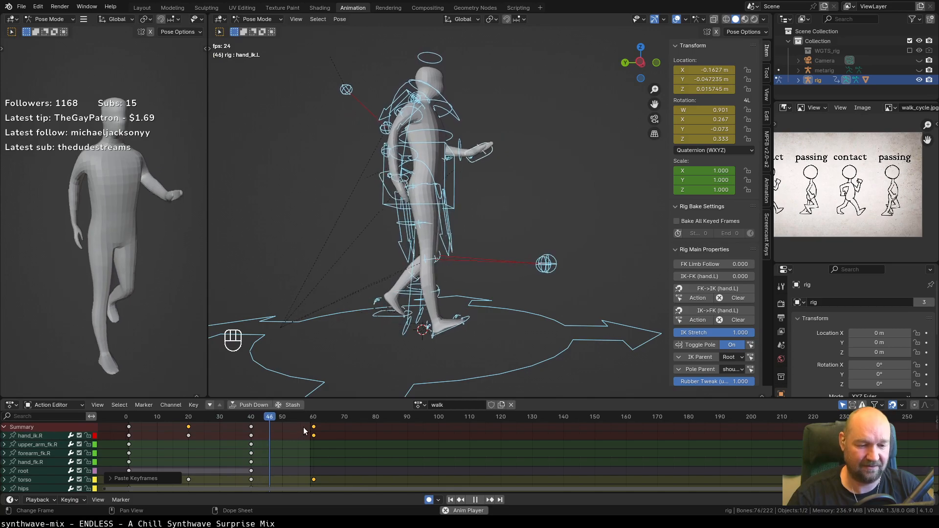
key(space)
drag(208, 417, 299, 427)
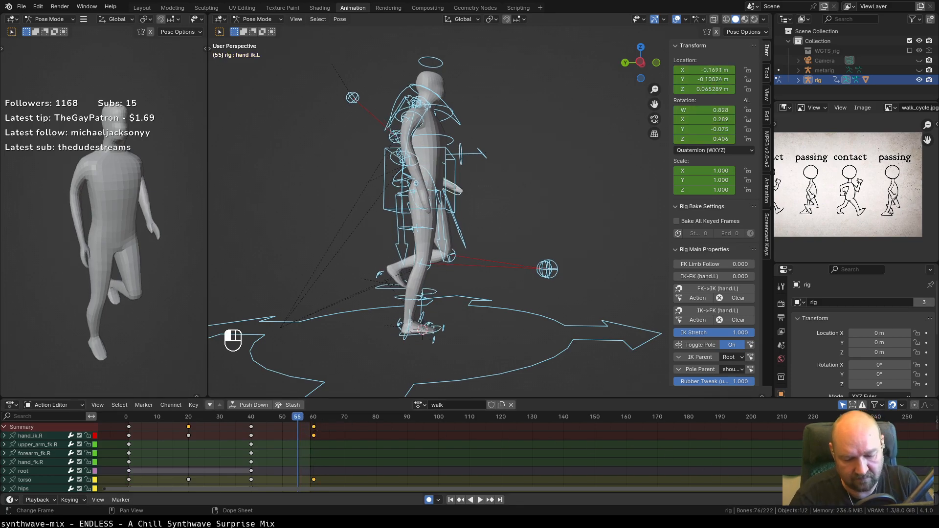
drag(289, 415, 313, 432)
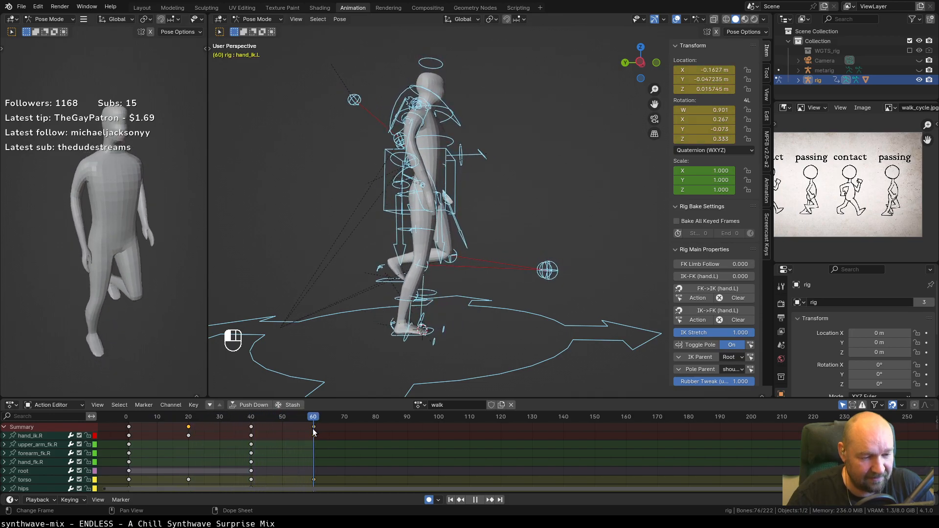
key(space)
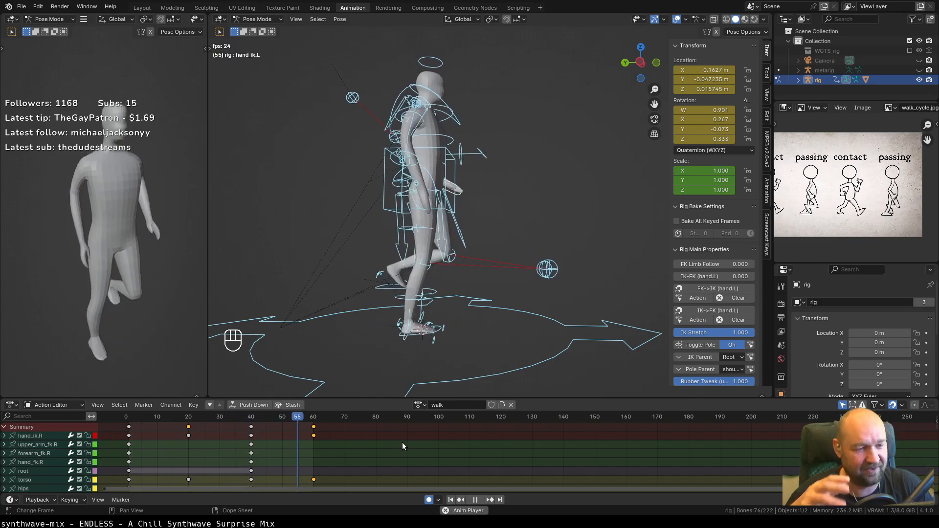
key(space)
drag(172, 416, 313, 426)
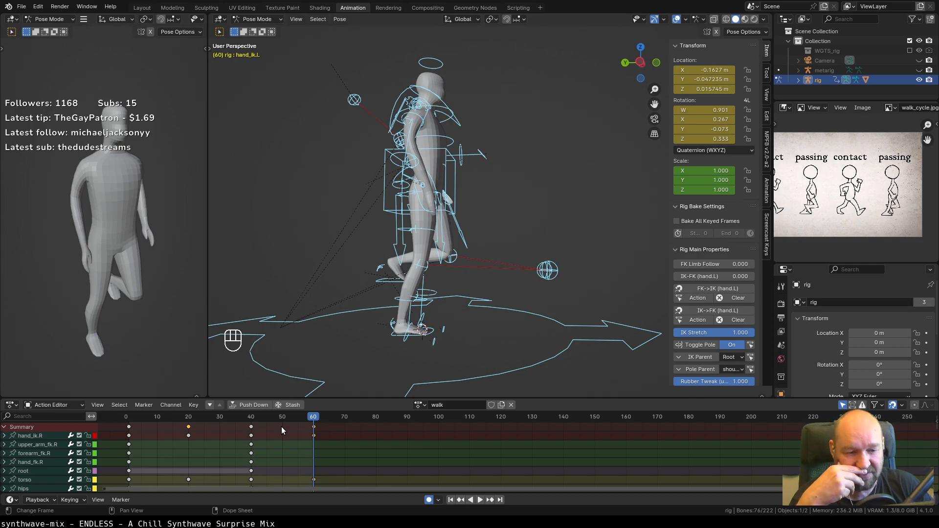
key(space)
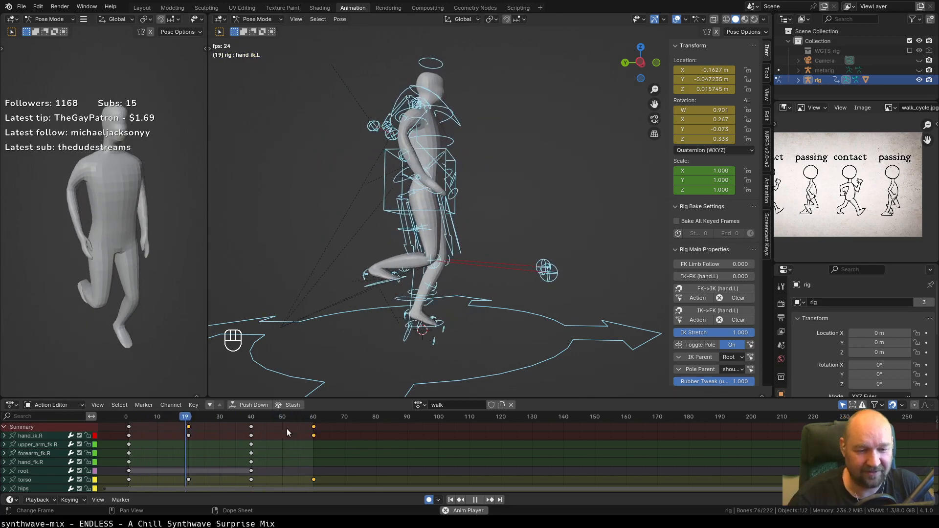
key(space)
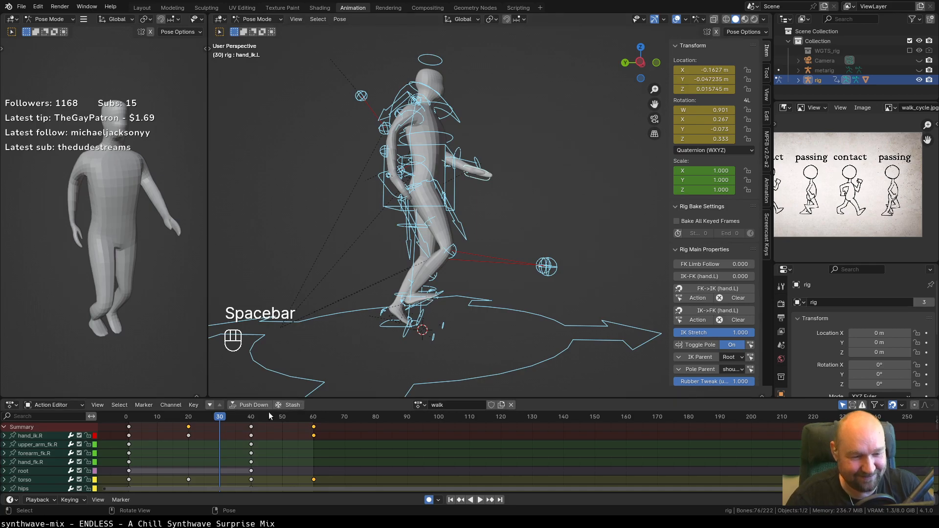
Rotate the right foot's IK control about 65° at frame 20 in the left orthographic view so the toes point down, and review the motion.
drag(219, 418, 188, 420)
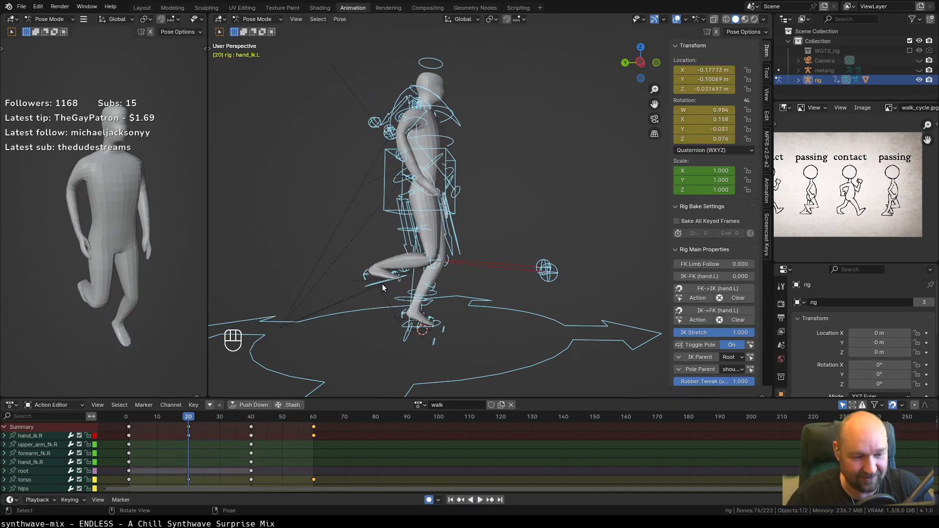
key(KP_1)
middle_drag(413, 287, 452, 316)
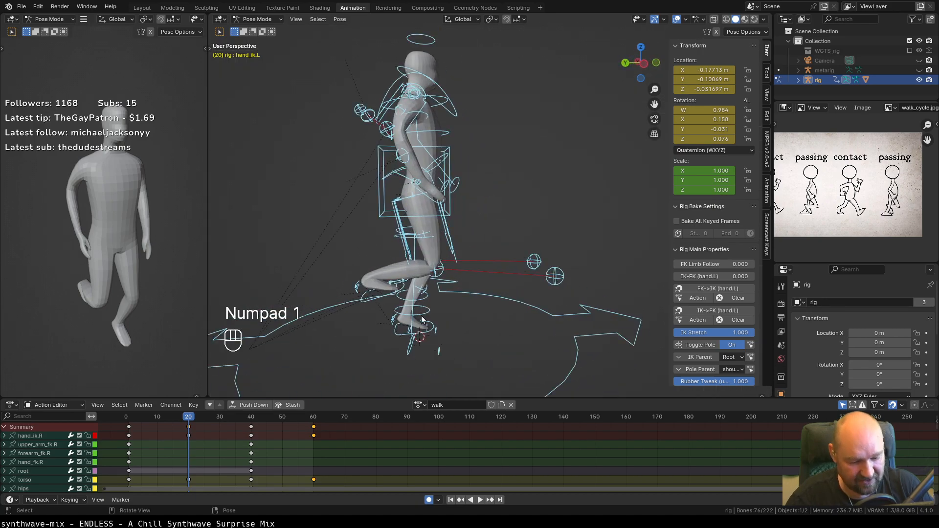
key(ctrl+KP_3)
scroll(436, 335, up, 1)
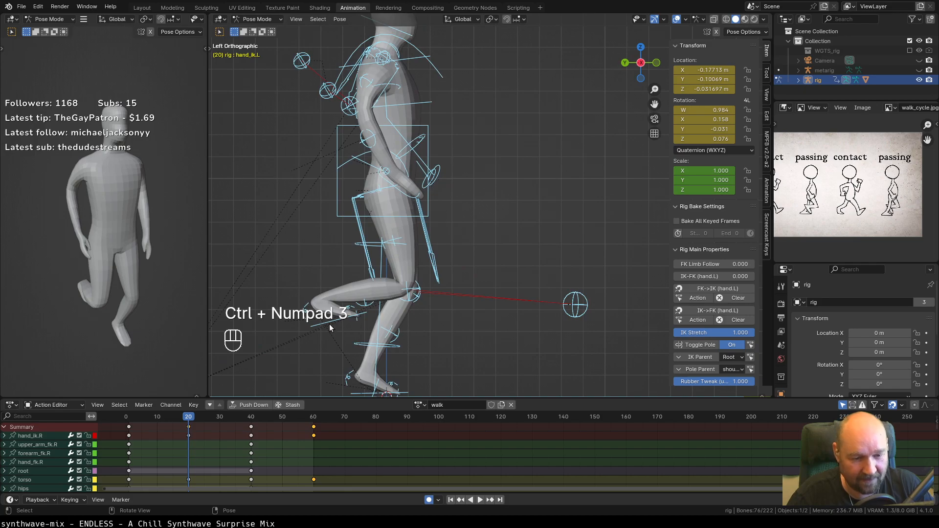
click(339, 324)
shift+middle_drag(371, 336, 424, 330)
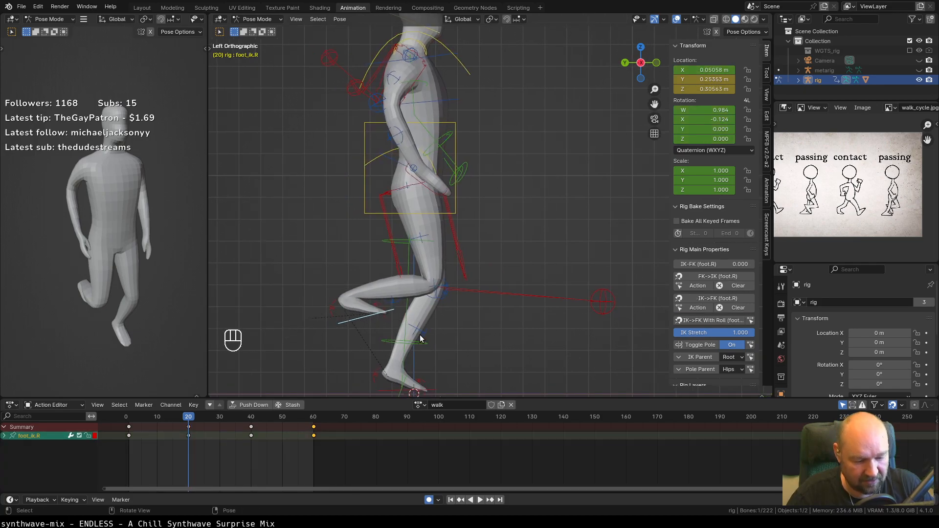
key(r)
click(350, 374)
shift+middle_drag(350, 372, 377, 329)
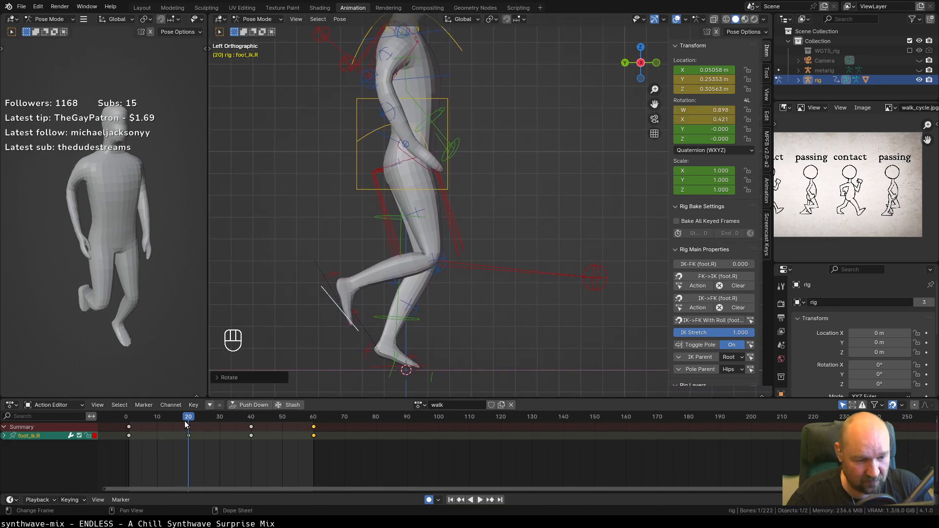
key(space)
drag(167, 422, 189, 423)
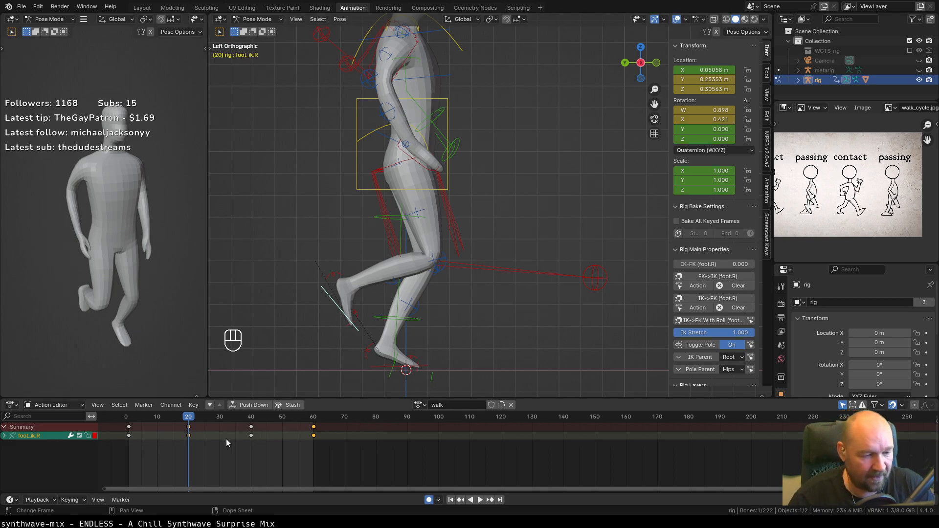
Delete all bones' keyframes at frames 40 and 60.
key(a)
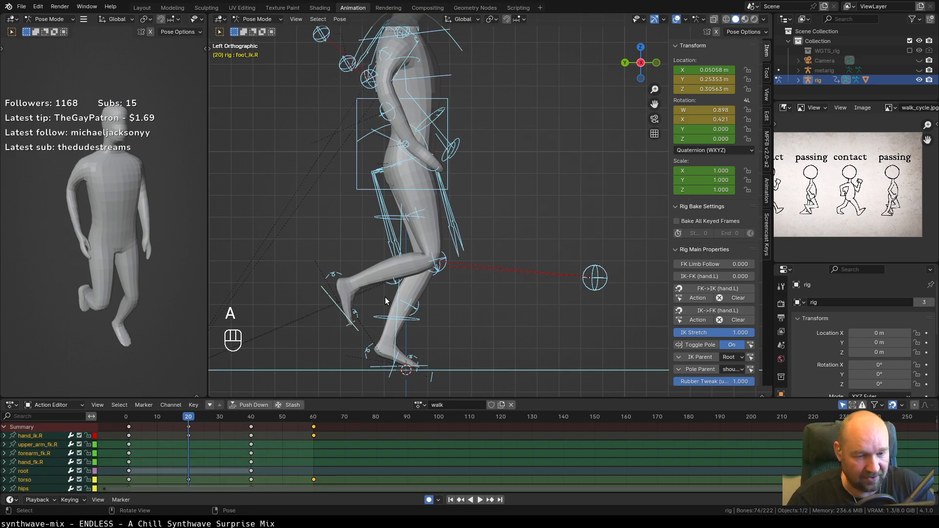
click(250, 427)
key(Delete)
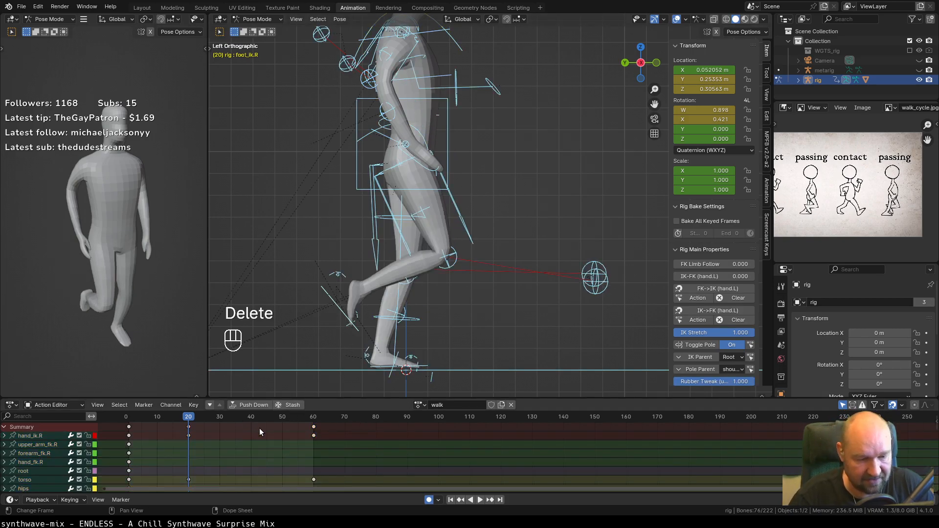
click(313, 428)
key(Delete)
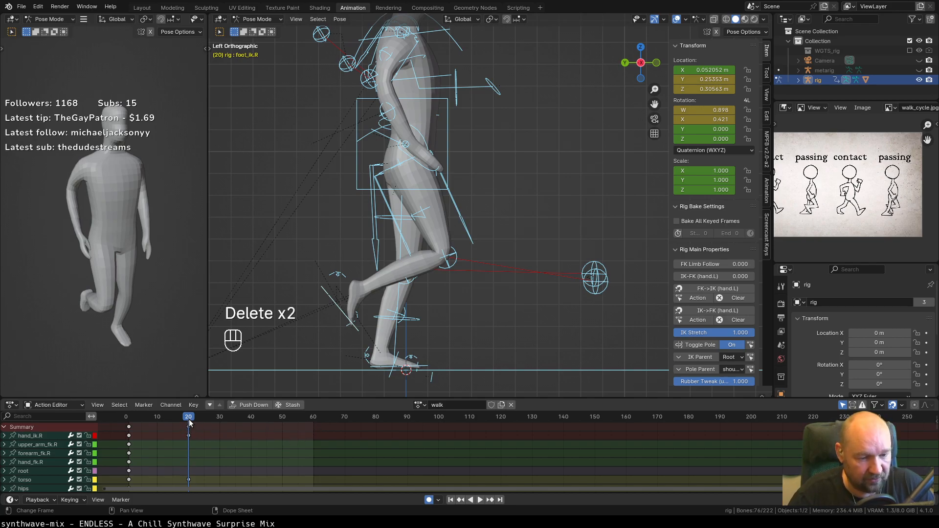
Insert keyframes for all bones of the rig at frame 20 and return to frame 1.
key(a)
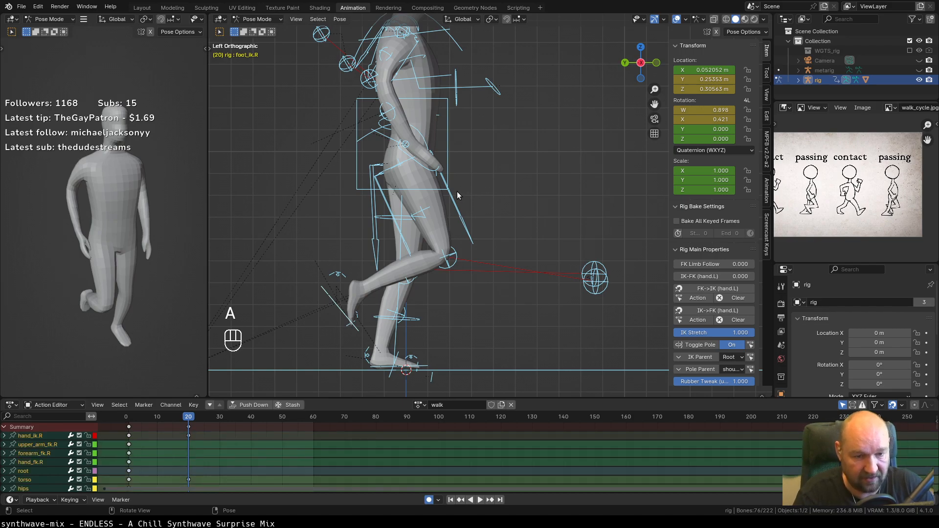
key(i)
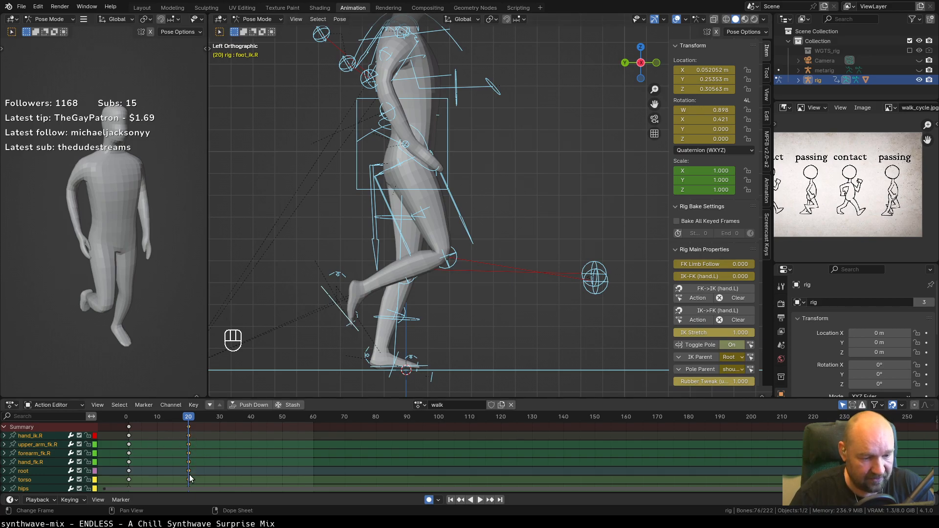
click(129, 422)
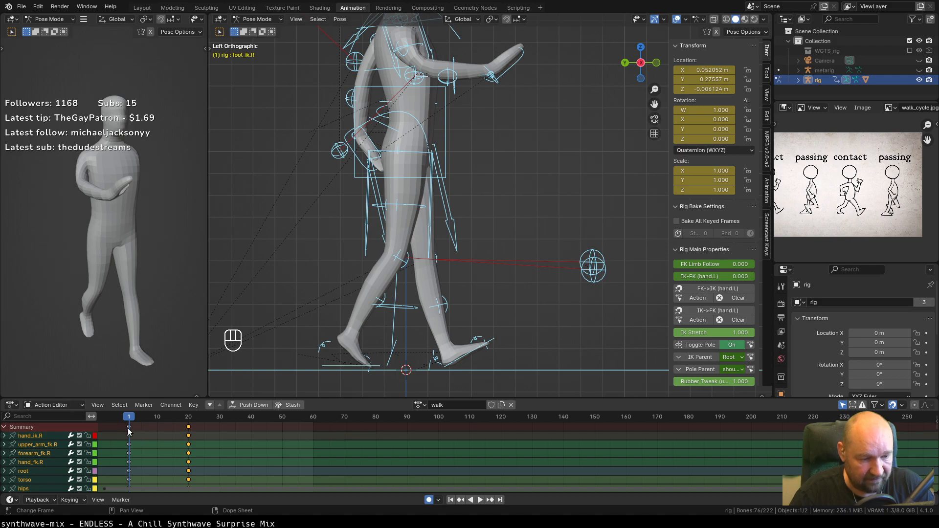
Copy all bones' contact-pose keyframes at frame 1 and paste them flipped at frame 40.
click(145, 430)
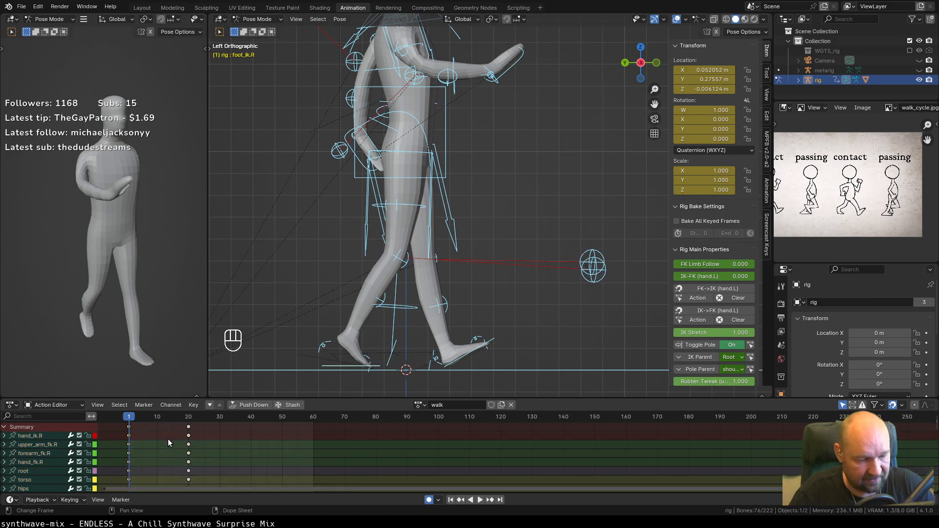
key(ctrl+c)
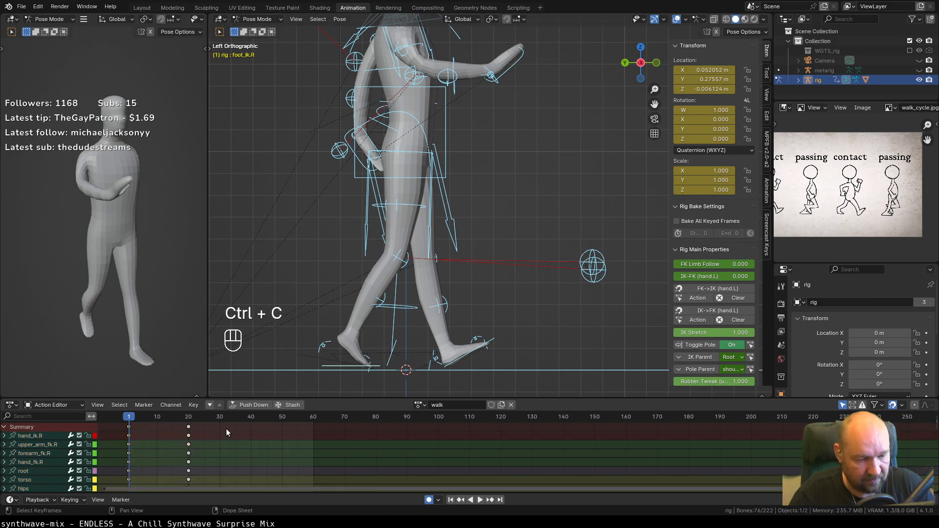
click(250, 419)
right_click(259, 443)
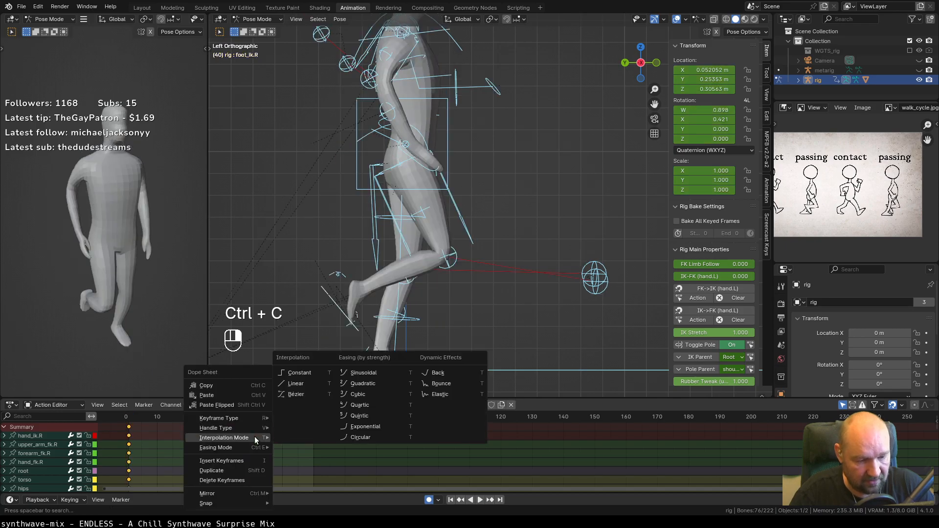
click(245, 405)
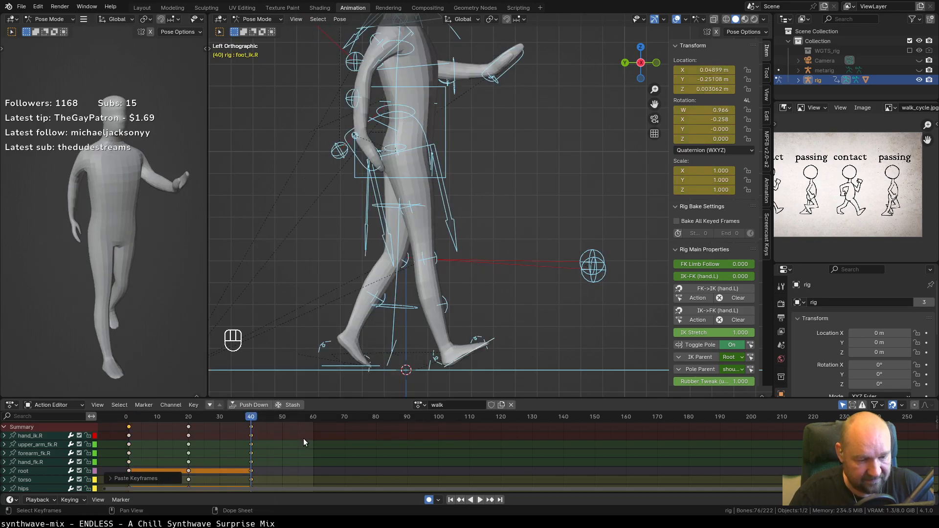
Copy all bones' passing-pose keyframes at frame 20 and paste them flipped at frame 60.
click(189, 420)
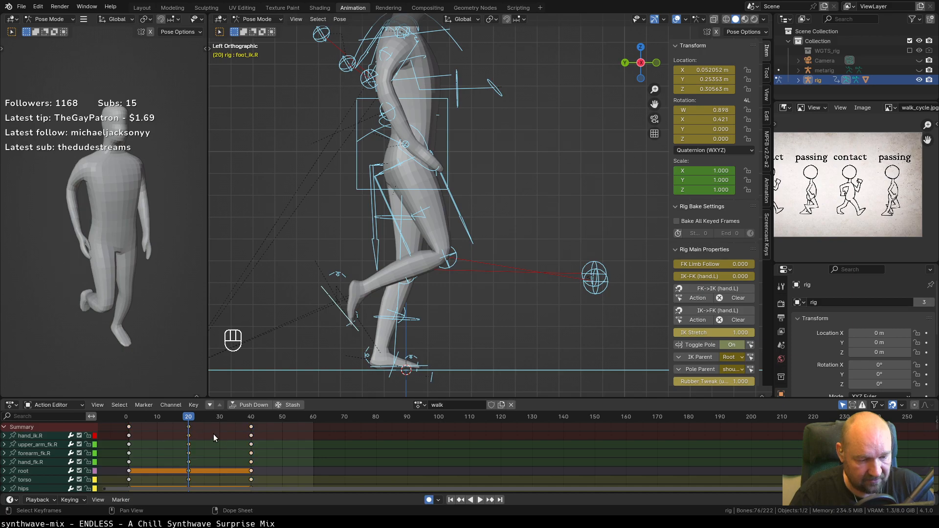
key(ctrl+c)
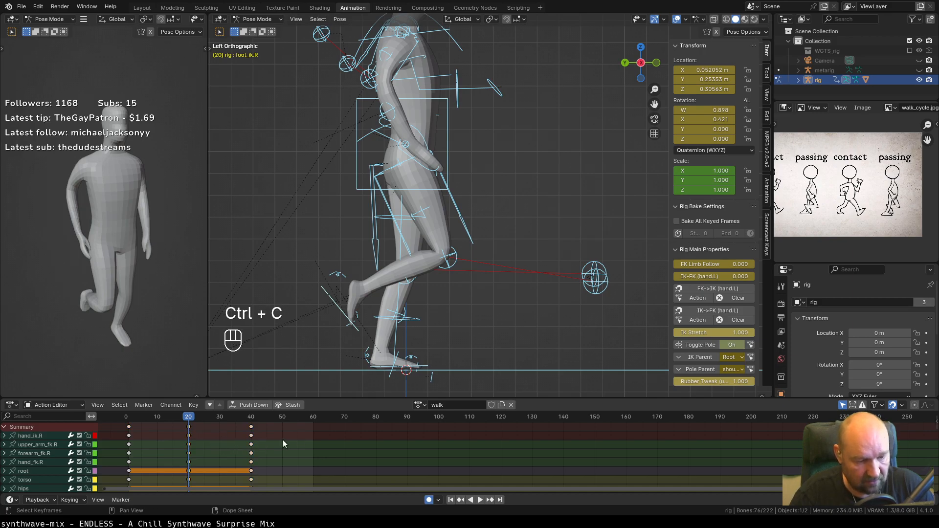
click(312, 419)
right_click(310, 419)
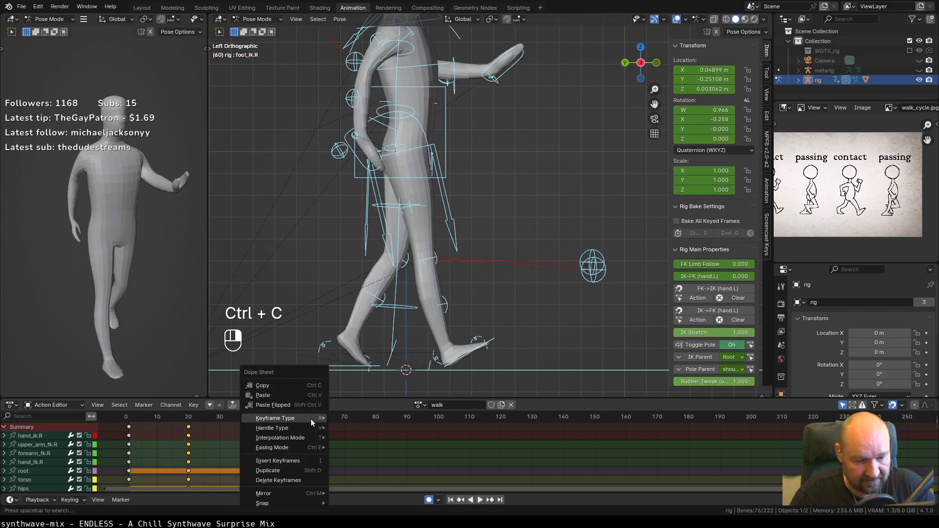
click(293, 404)
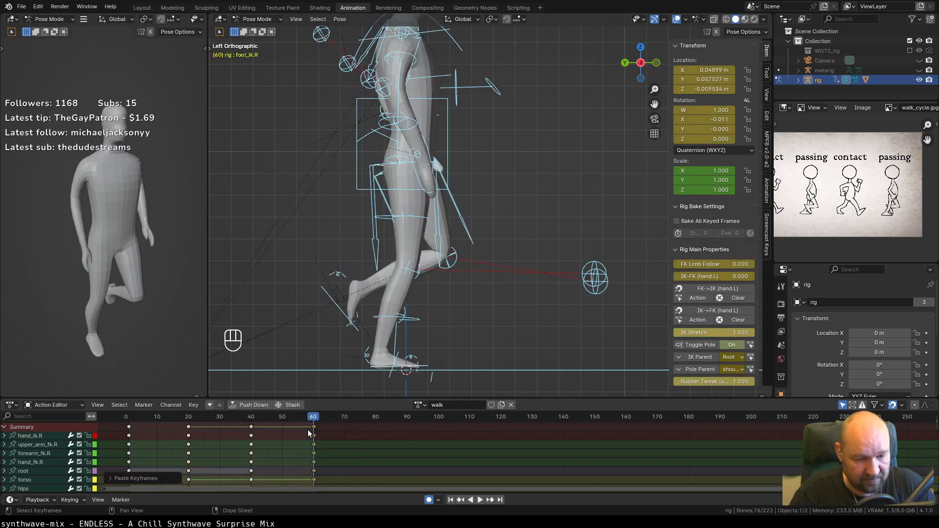
Play back the walk cycle and compare the poses at the start of the cycle and at frame 60.
key(space)
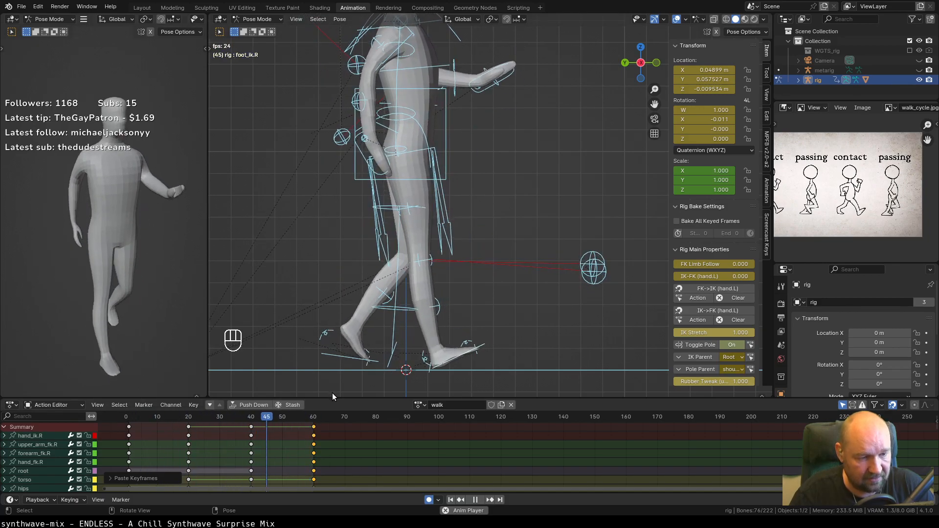
key(space)
click(313, 417)
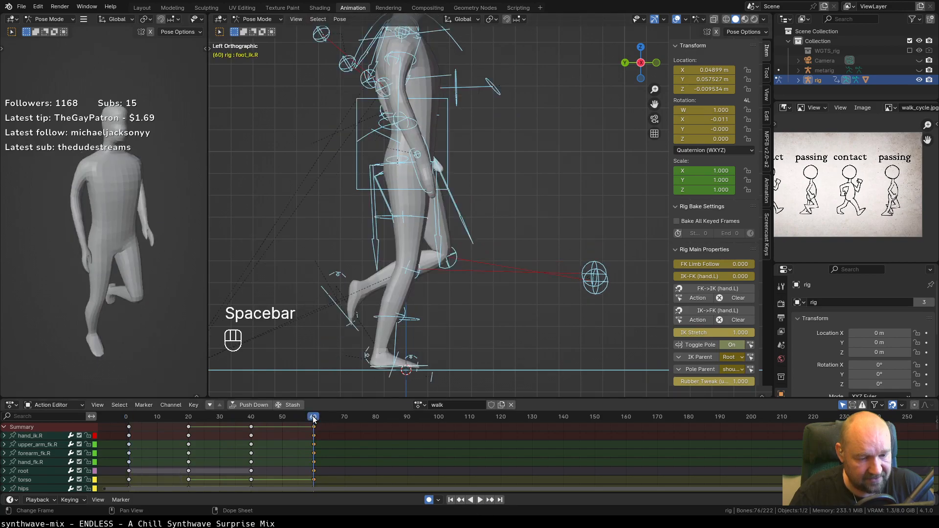
click(128, 418)
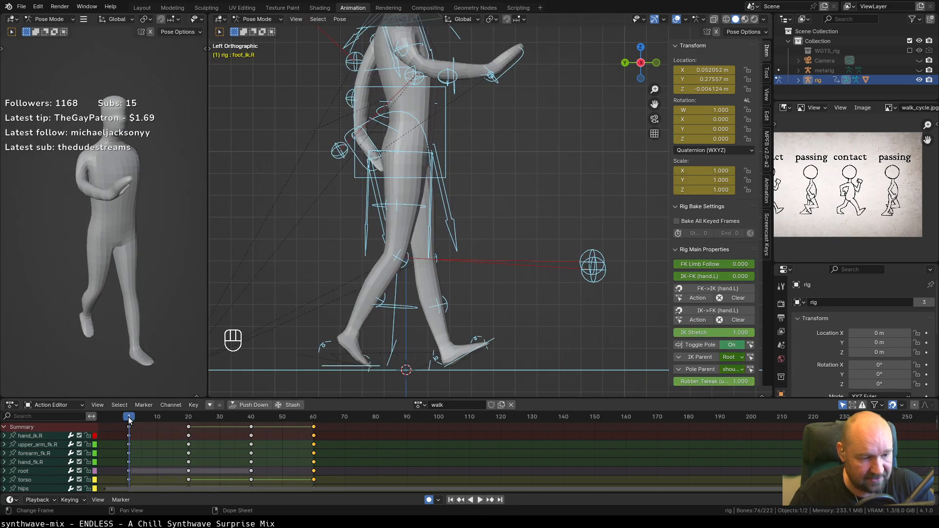
click(313, 417)
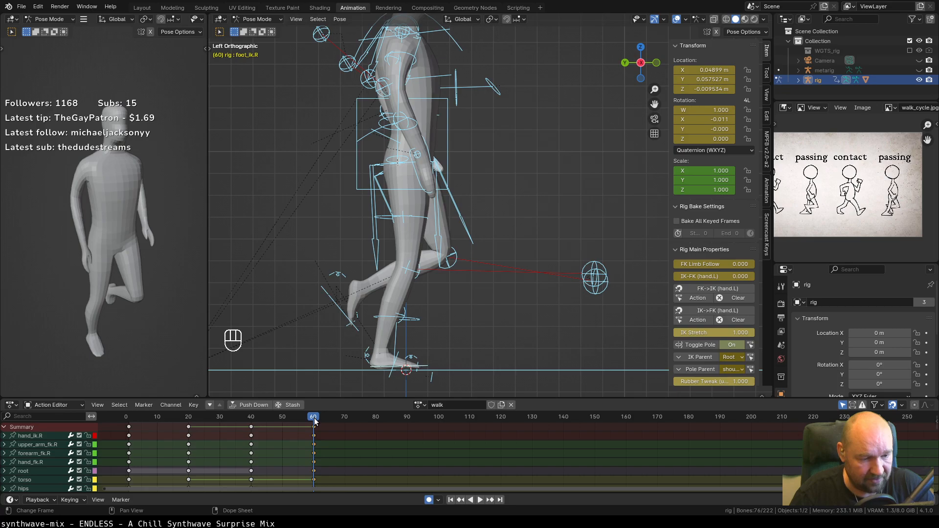
click(126, 417)
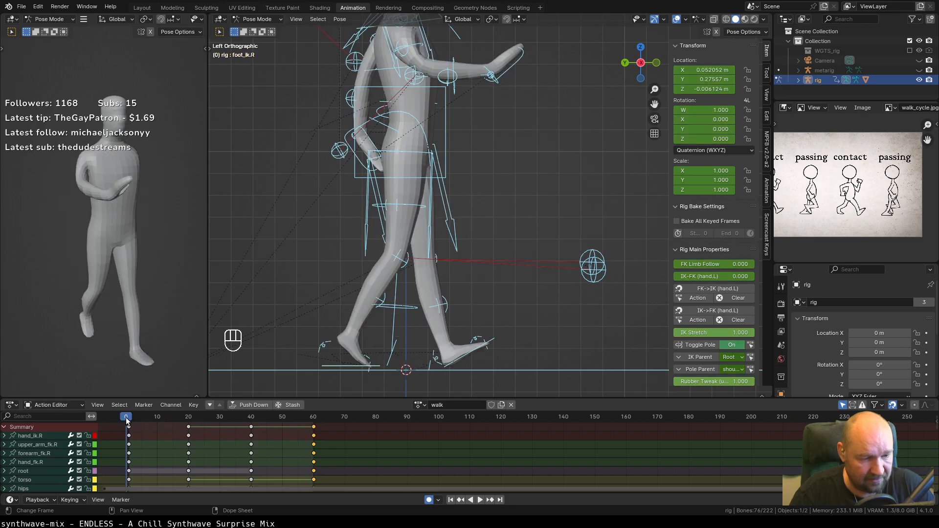
click(314, 418)
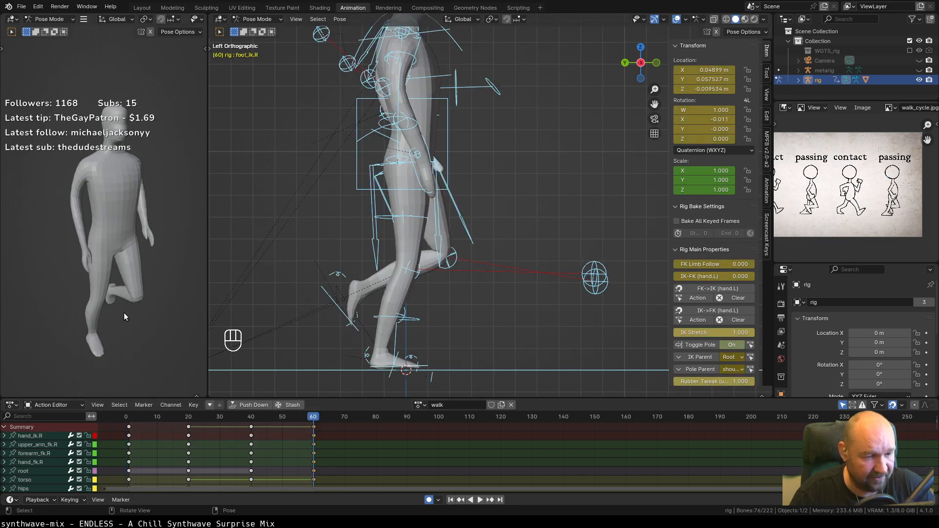
Examine the character in side profile, comparing the contact poses at frames 1 and 40 and the passing poses at frames 20 and 60.
middle_drag(111, 346, 174, 316)
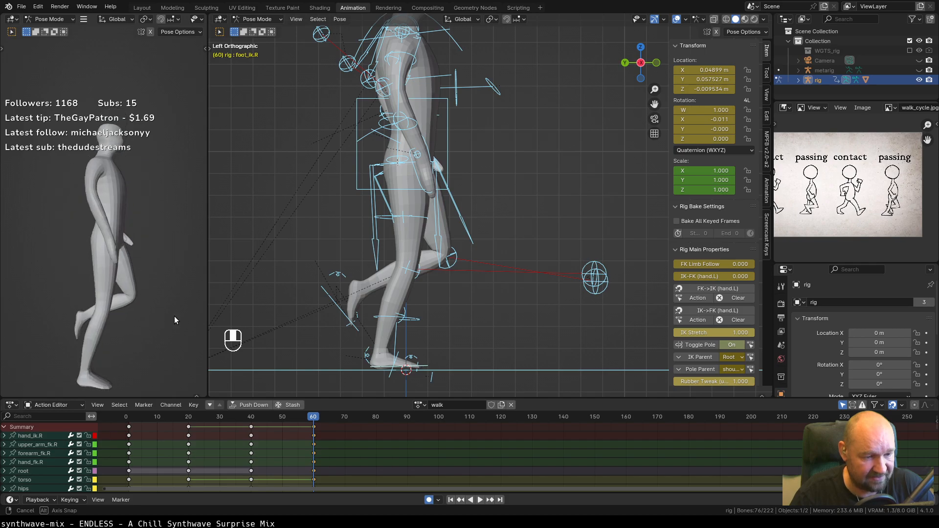
click(129, 419)
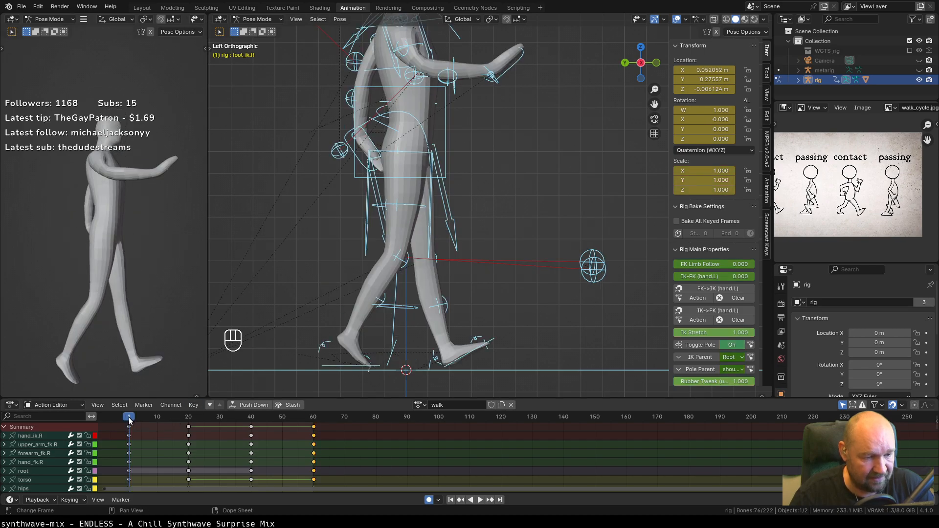
click(189, 420)
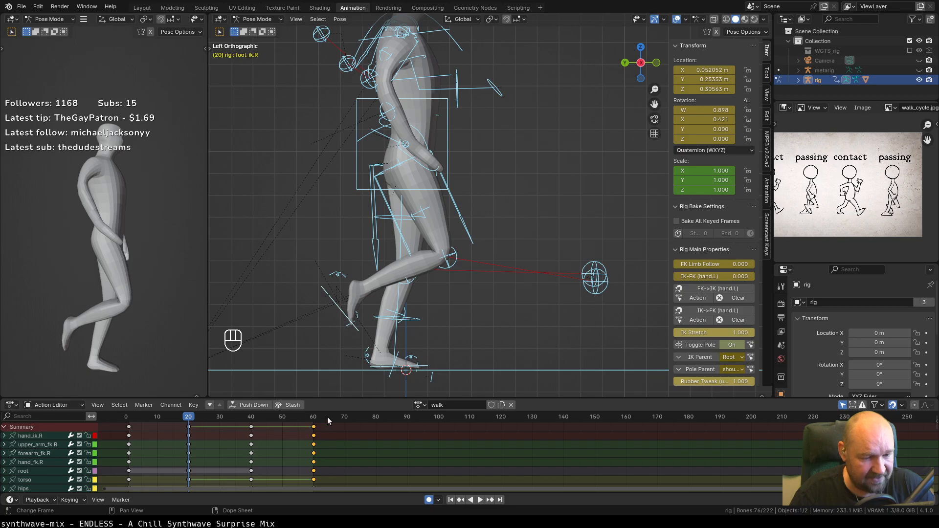
key(shift+Right)
click(188, 419)
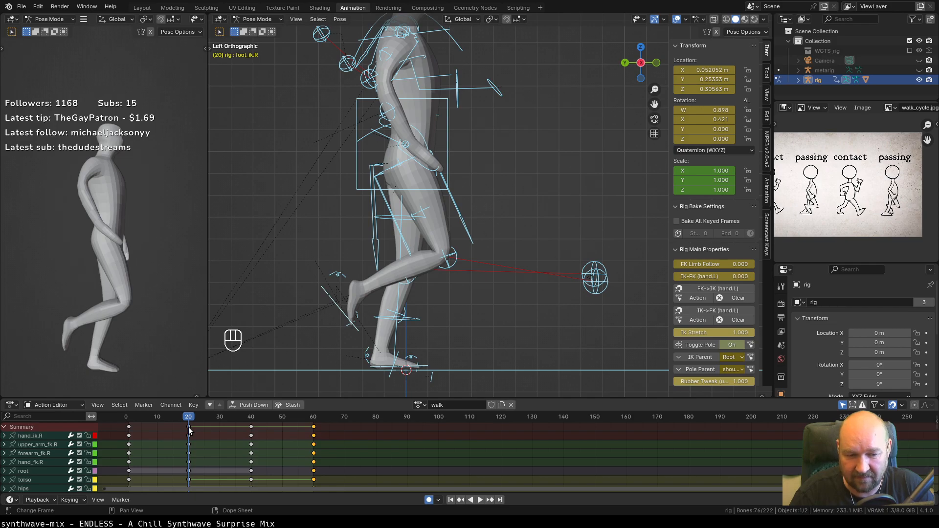
key(shift+Left)
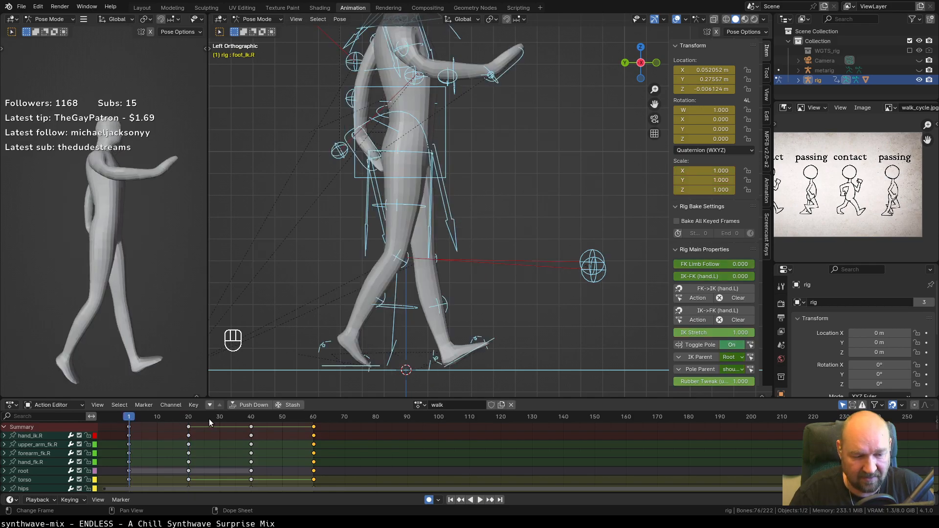
click(251, 418)
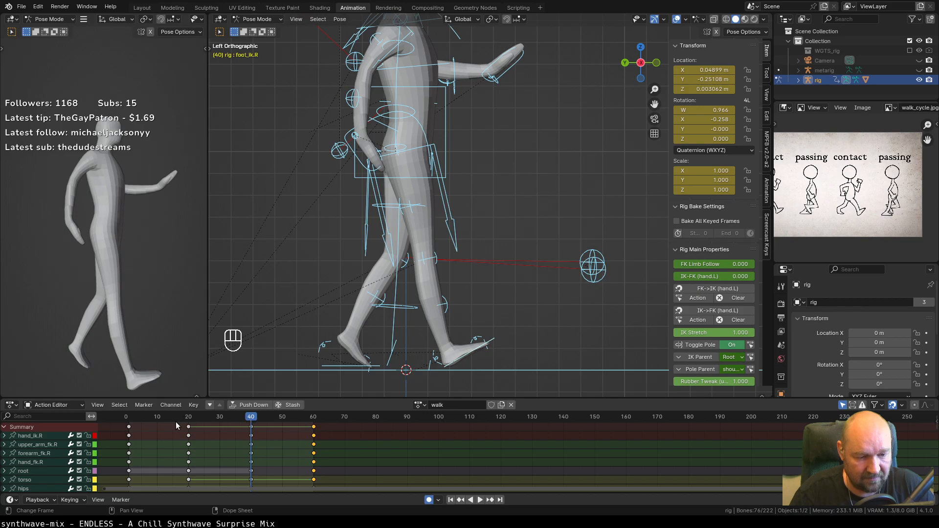
click(127, 419)
click(250, 418)
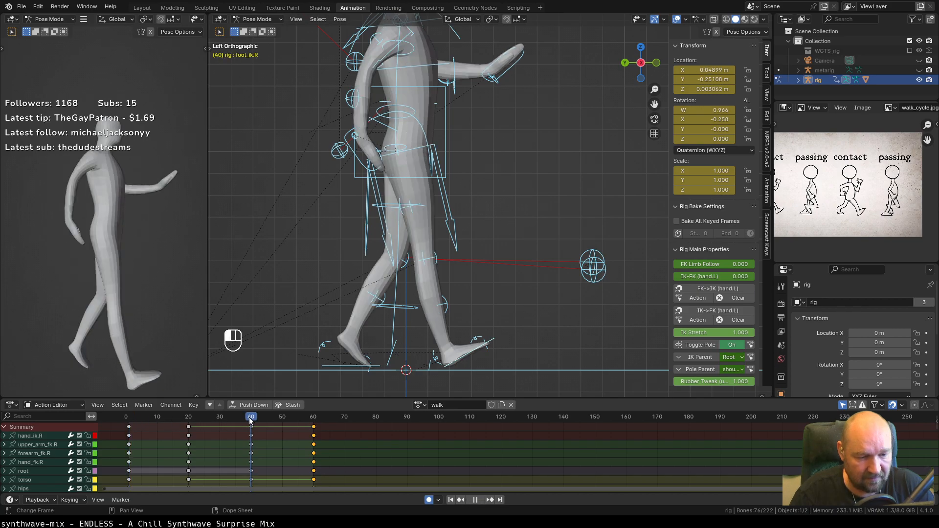
click(186, 418)
key(space)
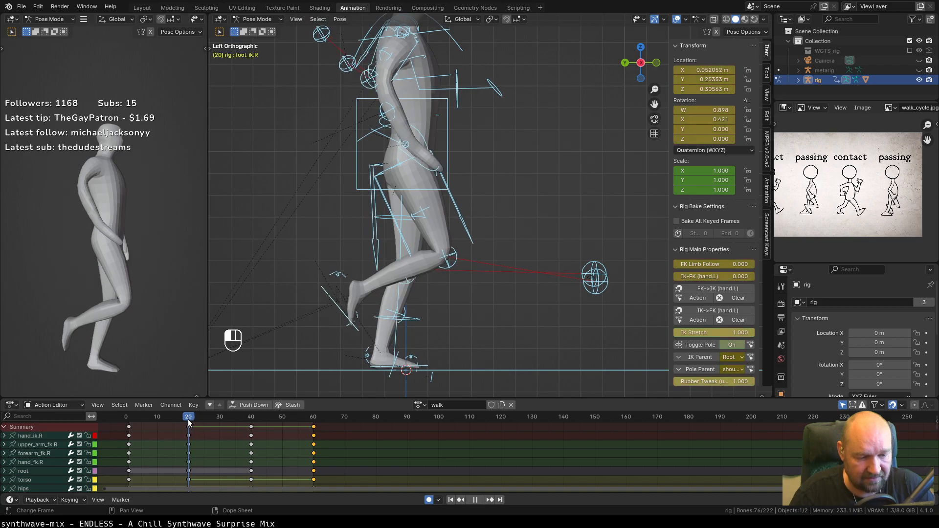
click(313, 421)
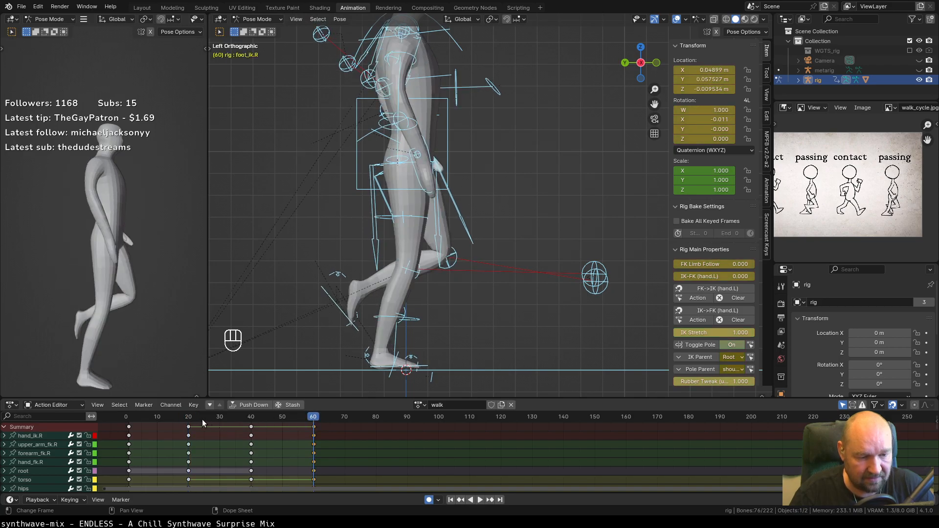
click(188, 419)
key(space)
click(313, 420)
click(326, 449)
Step through the keyed poses from frame 1 to 60 to check how the cycle loops, ending at frame 1.
click(128, 419)
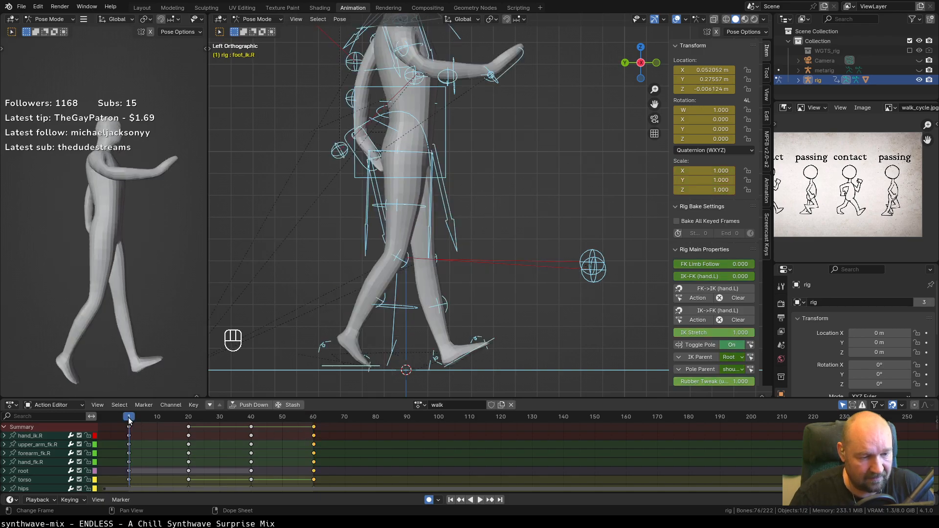
key(Up)
key(Up)
key(Up)
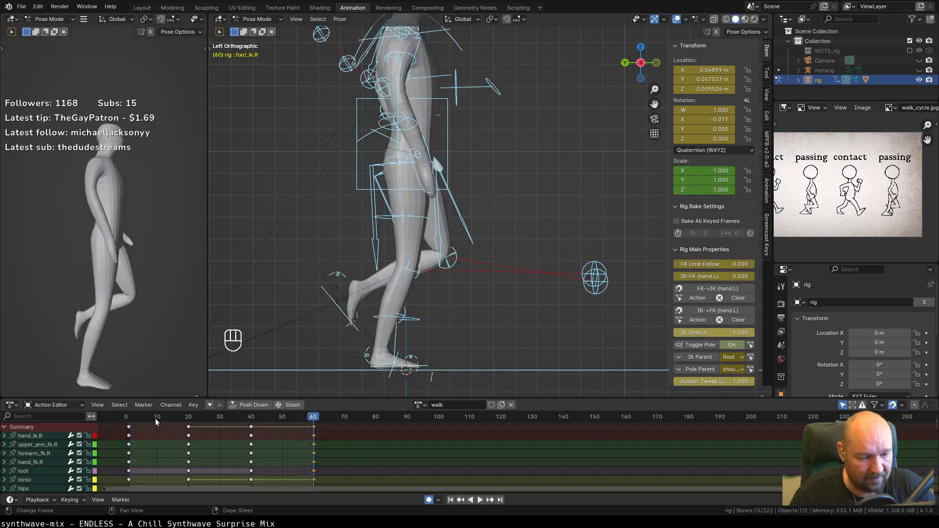
click(130, 419)
key(space)
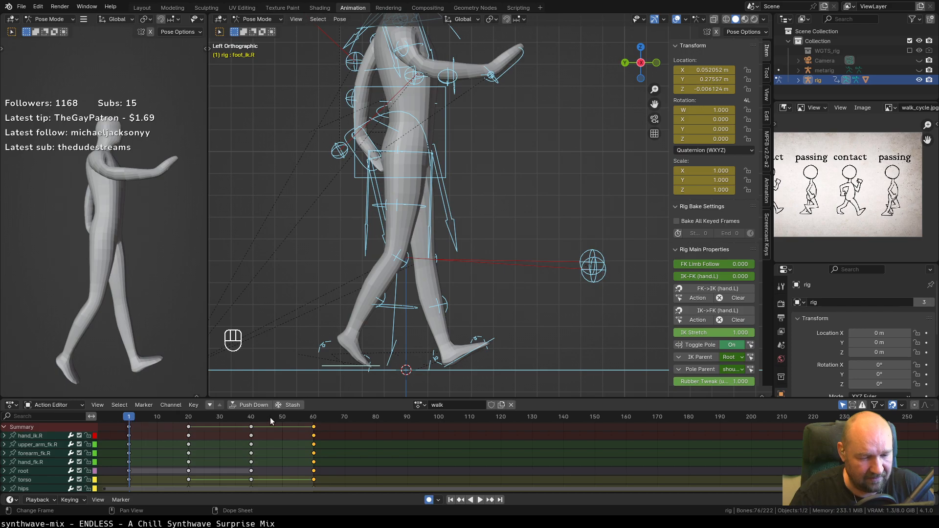
click(251, 419)
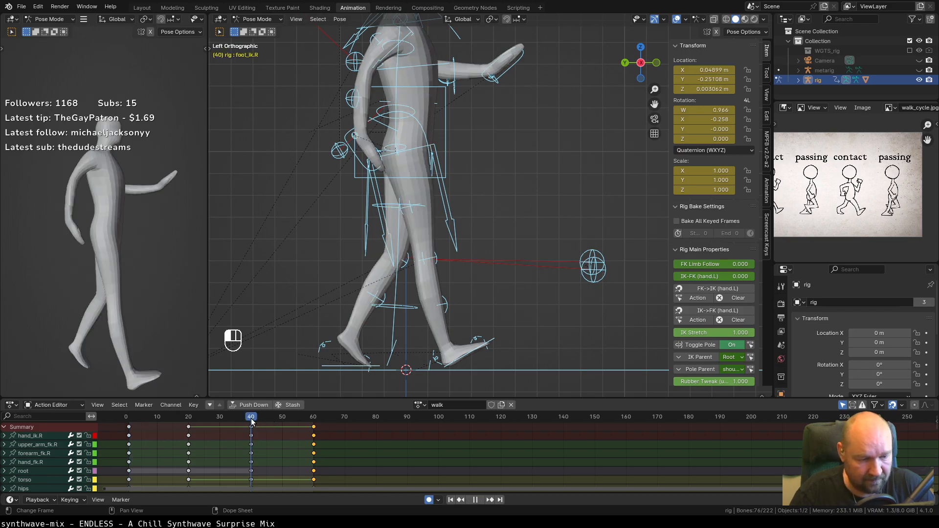
click(314, 419)
key(space)
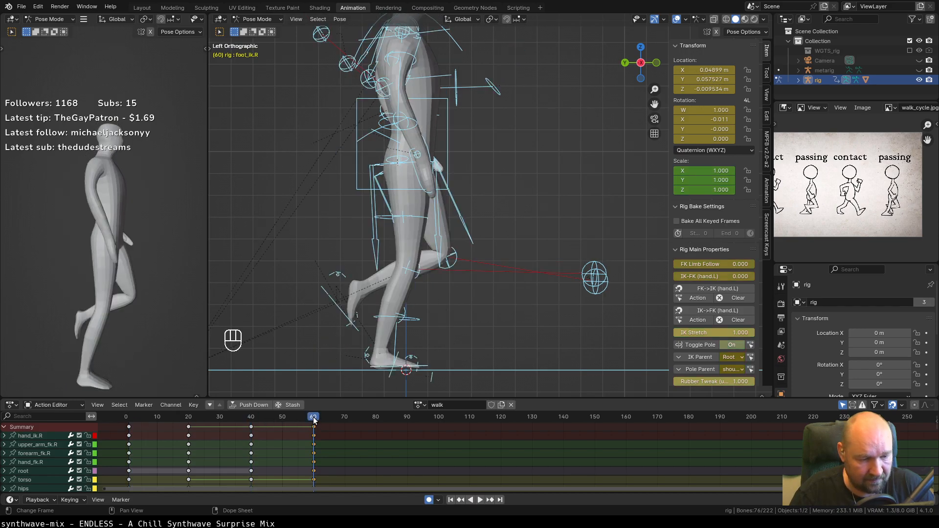
click(129, 419)
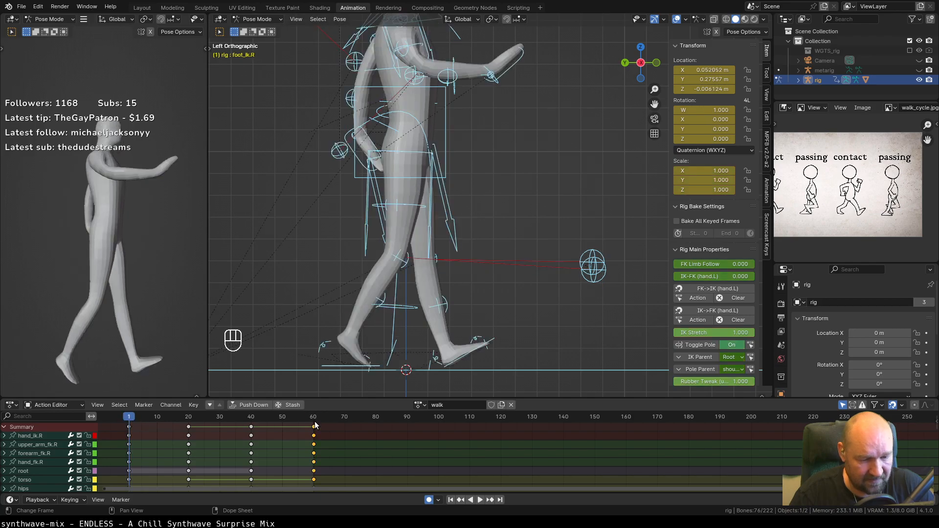
click(314, 419)
click(129, 420)
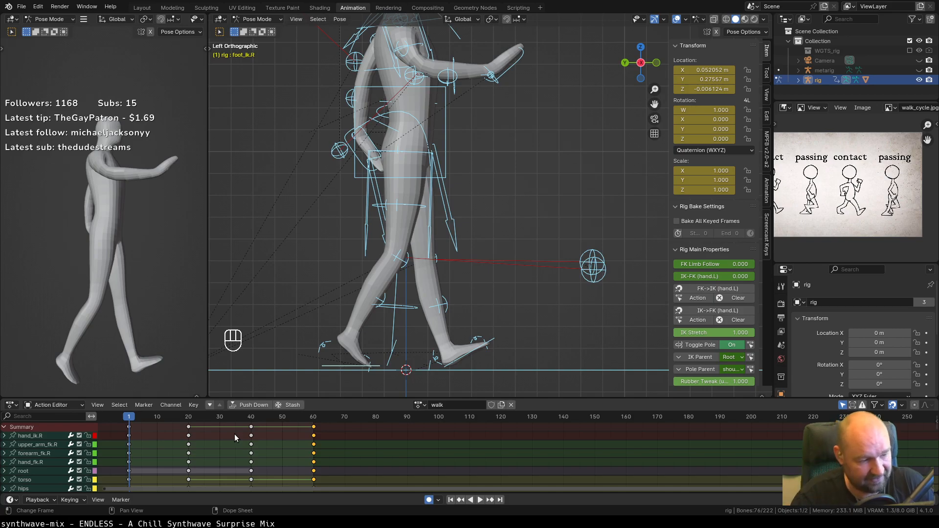
Move all bones' keyframes at frames 20, 40 and 60 earlier by 10 frames, to frames 10, 30 and 50.
click(189, 428)
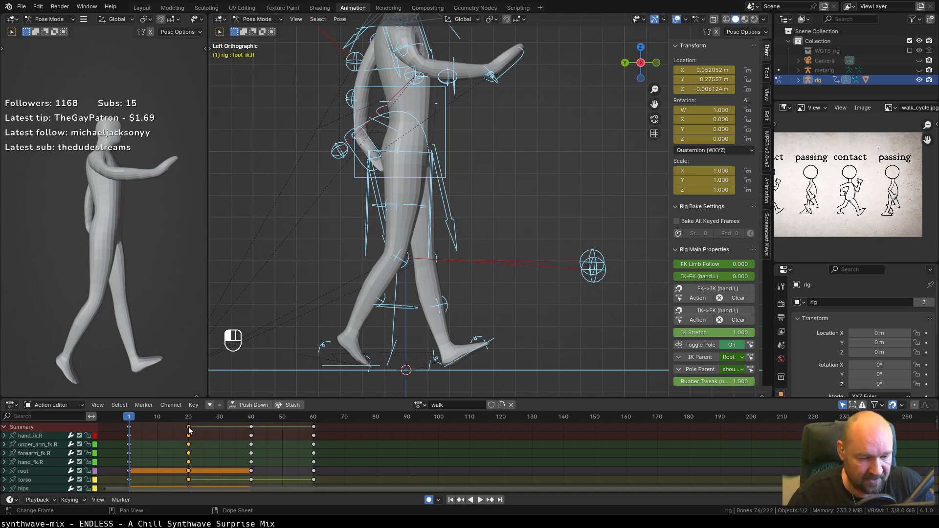
shift+click(250, 427)
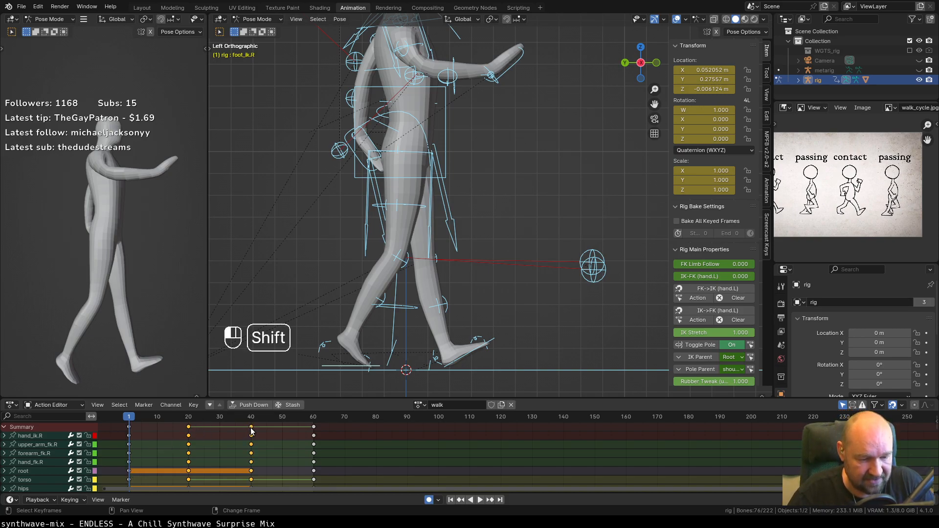
shift+click(314, 427)
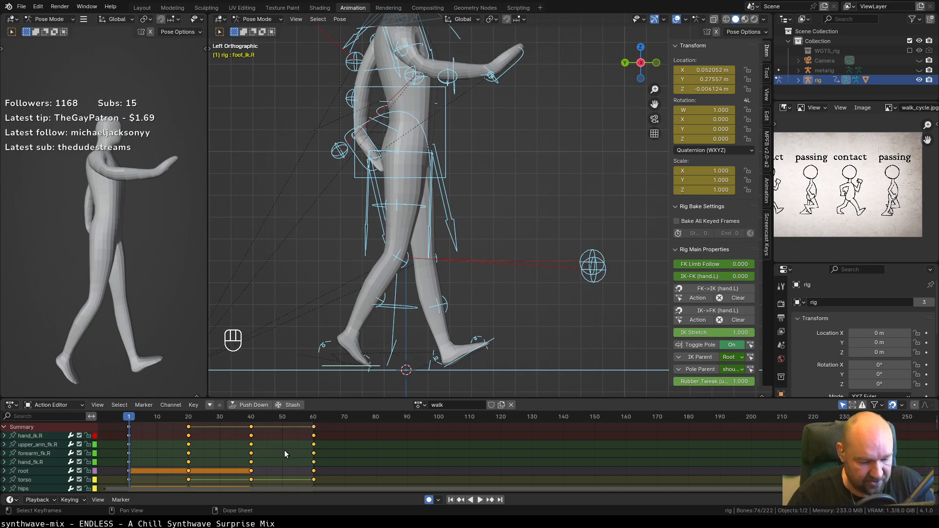
key(g)
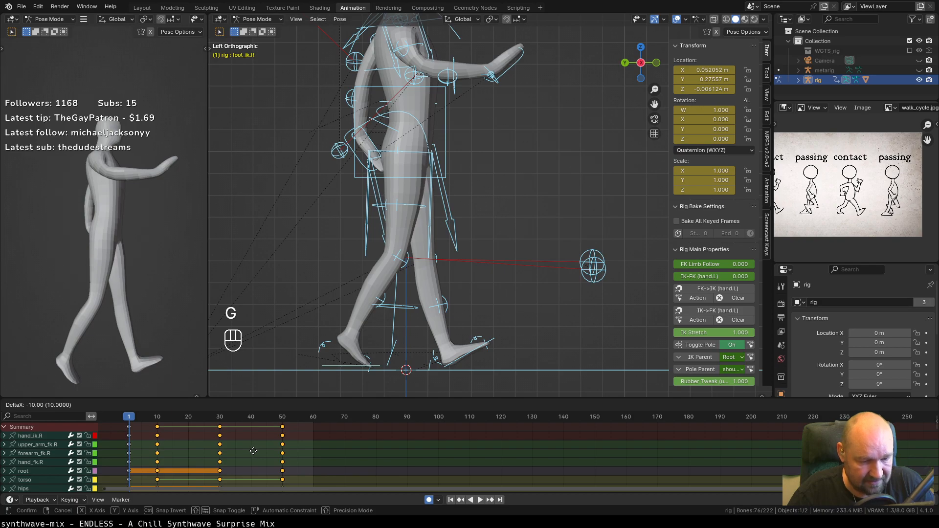
click(253, 450)
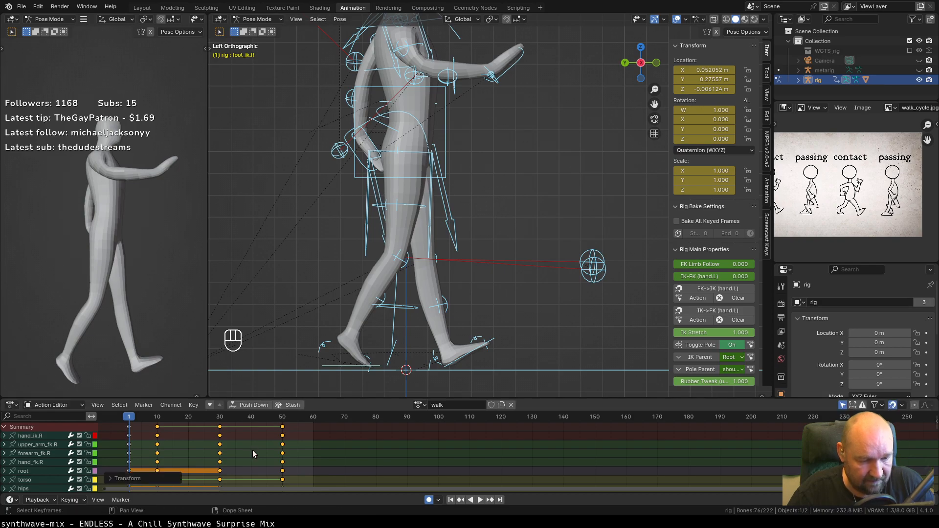
Move all bones' keyframes at frame 30 to frame 20, and those at frame 50 to frame 30.
click(220, 427)
key(g)
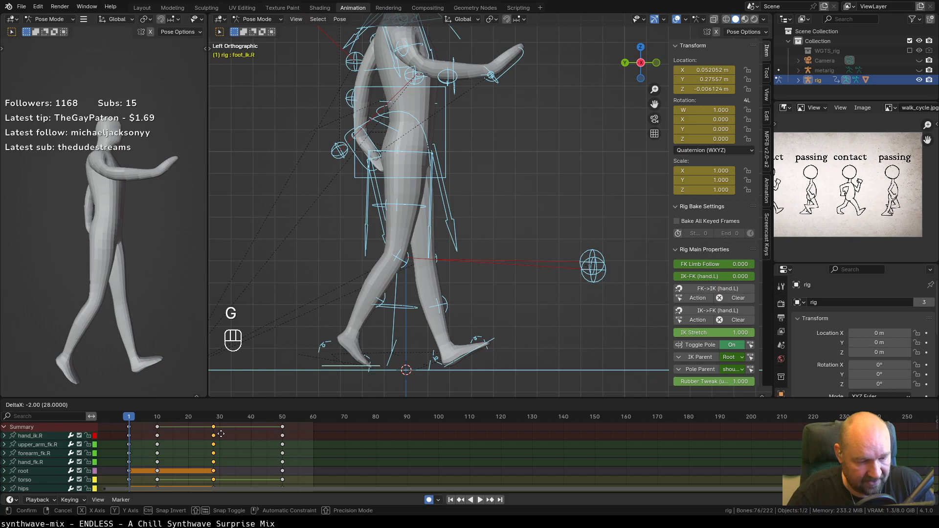
click(199, 435)
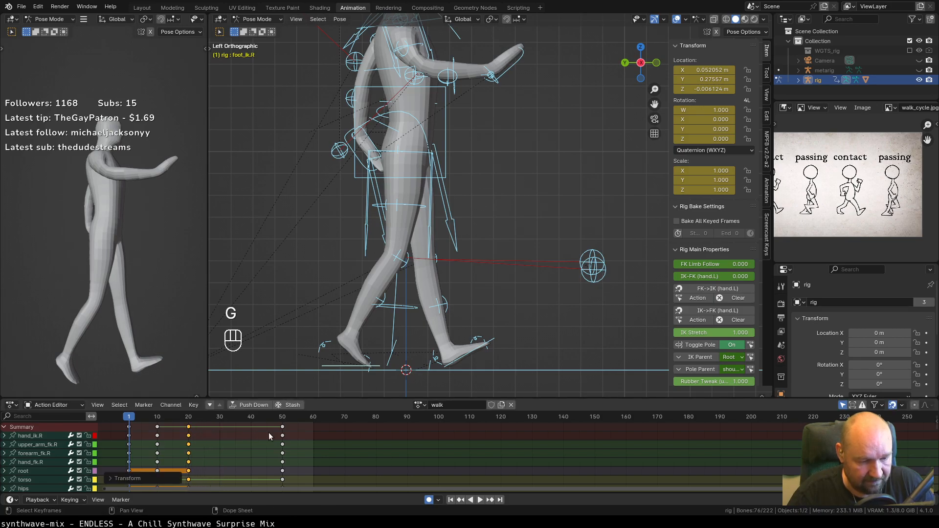
click(282, 427)
key(g)
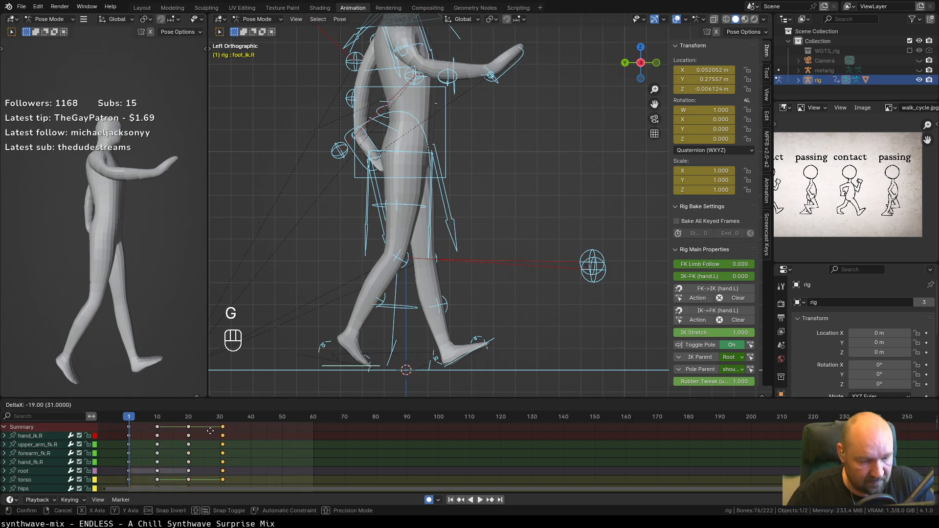
click(207, 431)
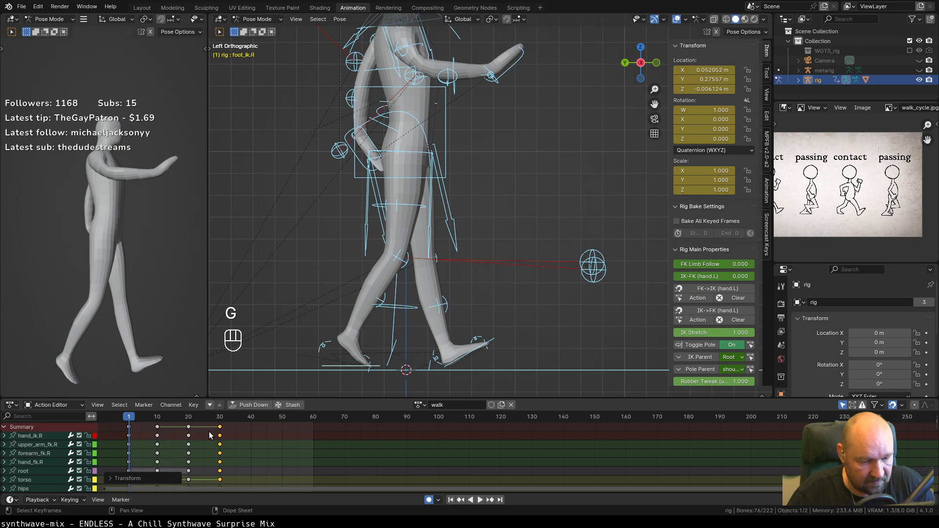
Copy the contact-pose keyframes of all bones at frame 1 and paste them at frame 40.
click(129, 429)
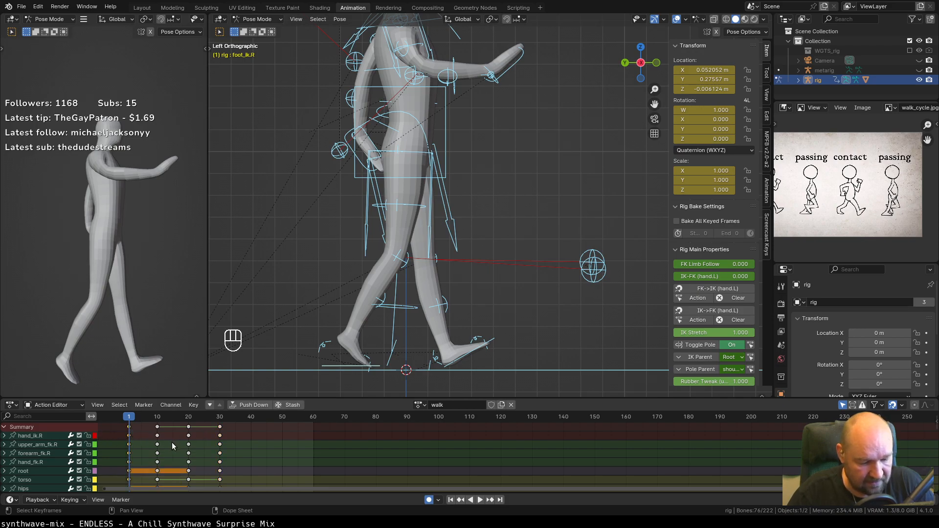
key(ctrl)
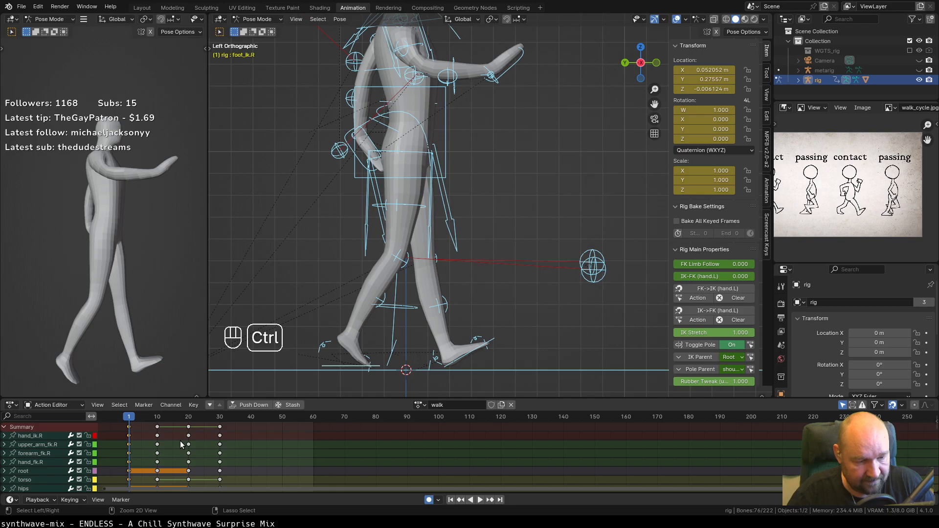
key(ctrl+c)
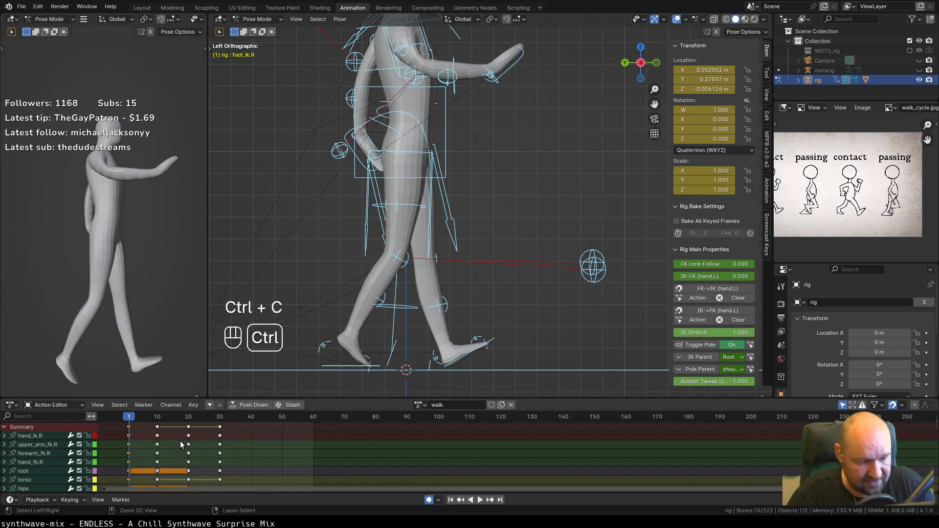
click(250, 418)
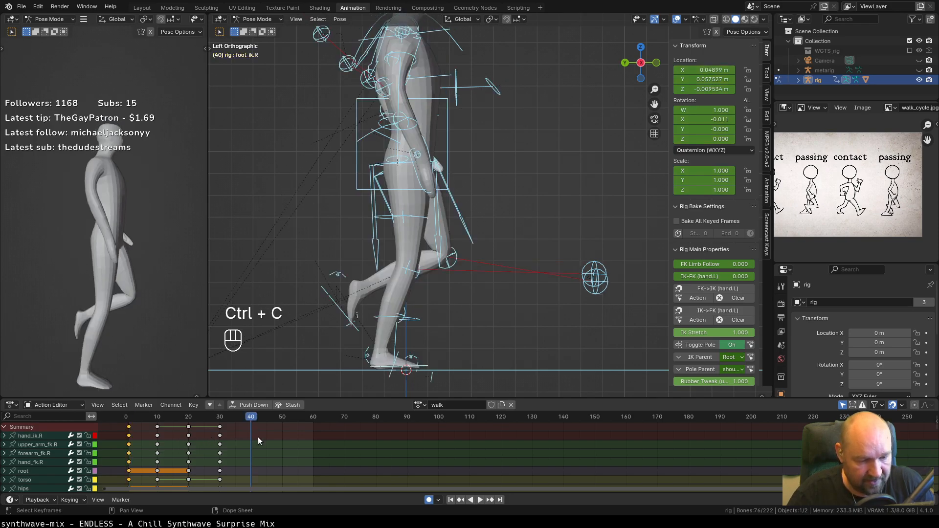
key(ctrl+v)
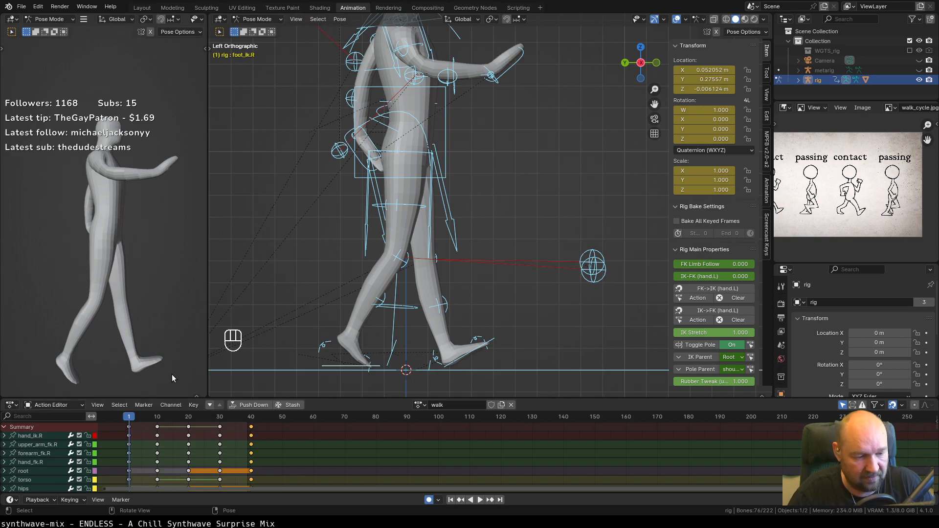
Play back the retimed walk cycle and examine the whole character in profile and from a front three-quarter angle.
key(space)
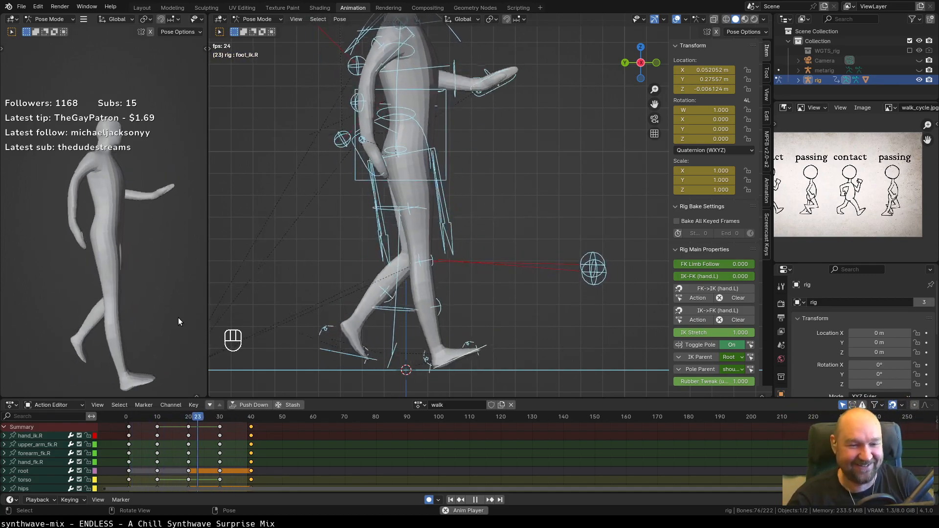
click(120, 239)
mouse_move(132, 232)
middle_down()
mouse_move(86, 253)
mouse_move(141, 235)
mouse_move(67, 222)
mouse_move(168, 222)
mouse_move(100, 239)
mouse_move(160, 241)
mouse_move(107, 249)
mouse_move(148, 248)
mouse_move(162, 239)
mouse_move(55, 235)
mouse_move(143, 229)
mouse_move(138, 186)
mouse_move(112, 224)
mouse_move(122, 250)
mouse_move(113, 183)
mouse_move(113, 204)
mouse_move(104, 190)
mouse_move(71, 189)
mouse_move(101, 217)
mouse_move(155, 224)
mouse_move(107, 242)
mouse_move(118, 243)
middle_up()
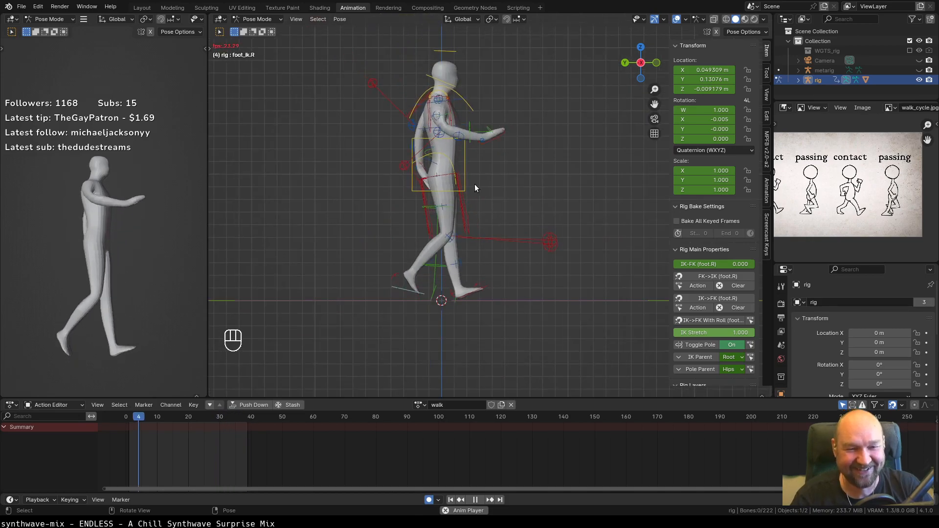
scroll(511, 196, down, 1)
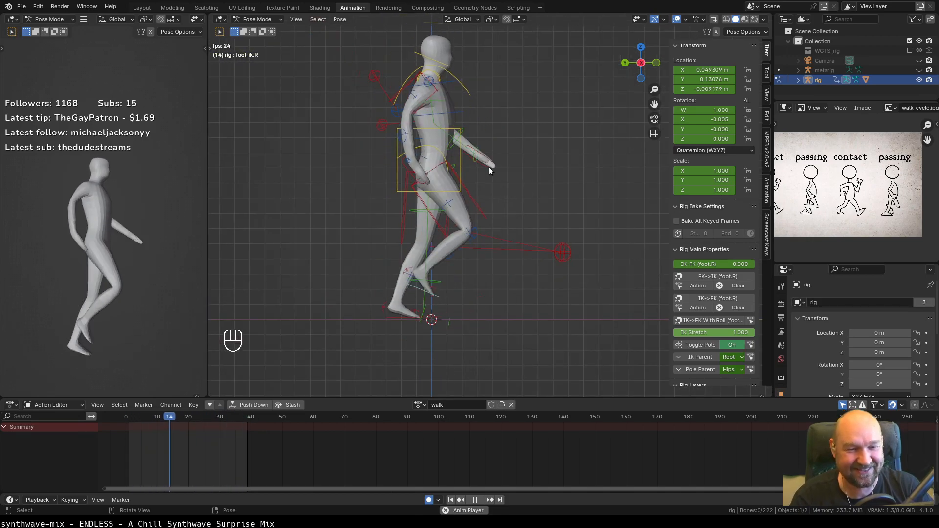
mouse_move(564, 226)
middle_down()
mouse_move(535, 213)
mouse_move(550, 230)
middle_up()
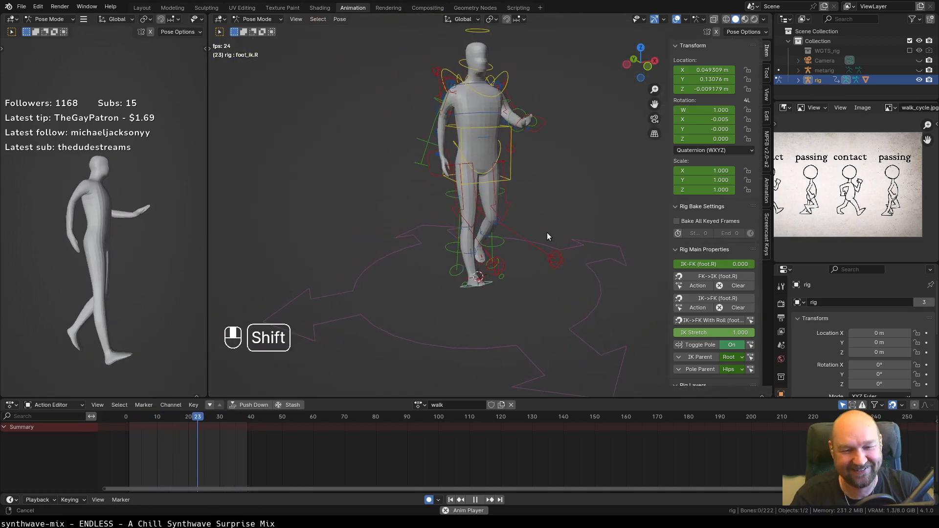
middle_drag(539, 267, 521, 290)
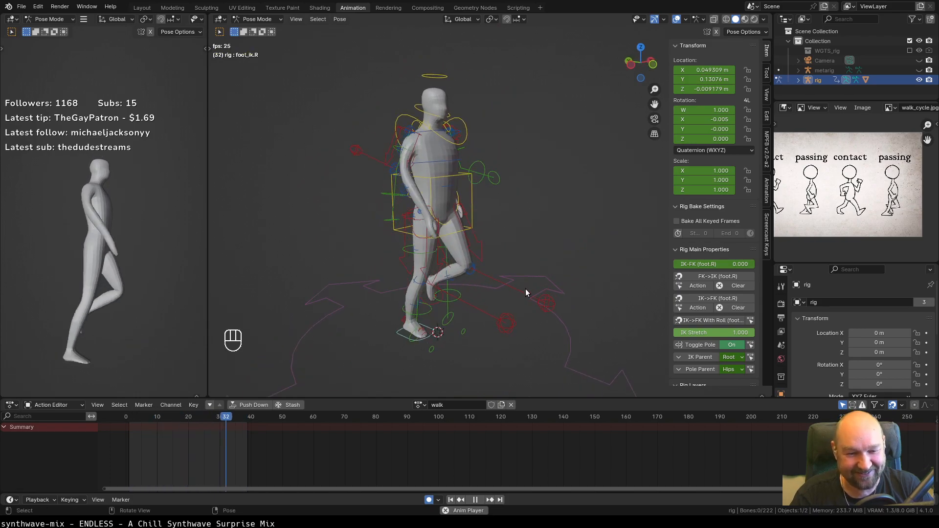
Examine the playing walk in wireframe with the rig briefly hidden, then restore the rig and solid shading.
click(726, 20)
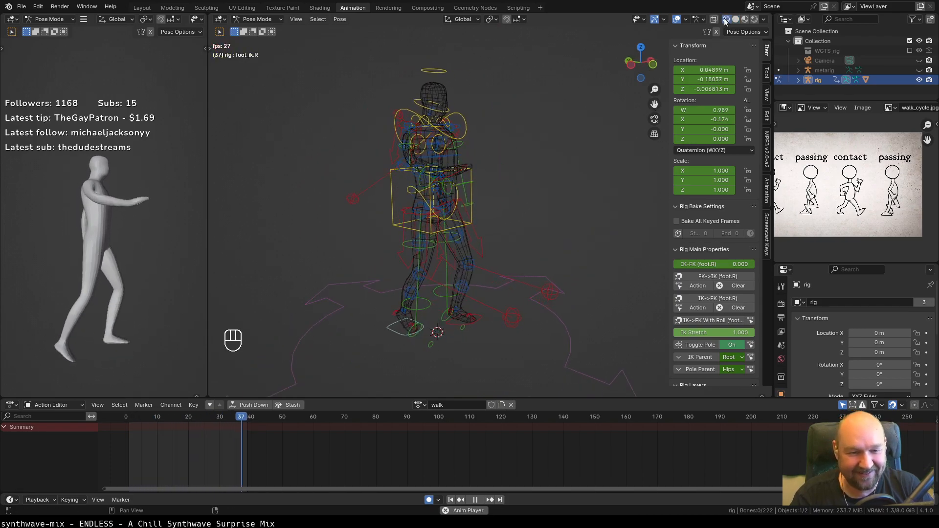
scroll(389, 165, up, 4)
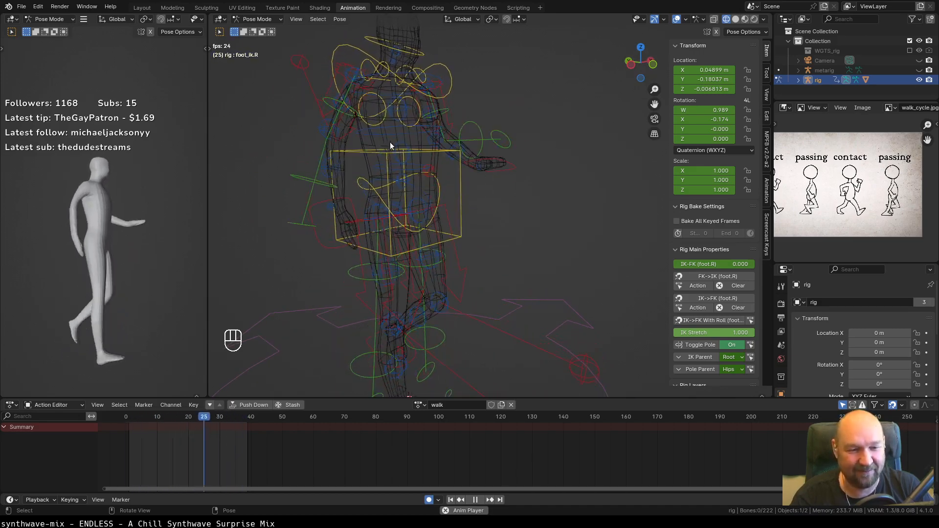
middle_drag(516, 192, 472, 201)
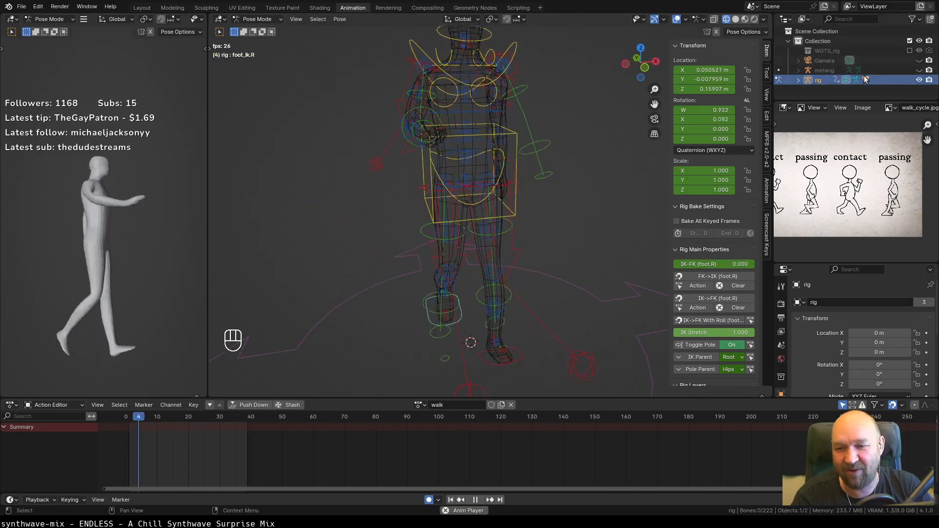
click(919, 80)
middle_drag(616, 156, 482, 169)
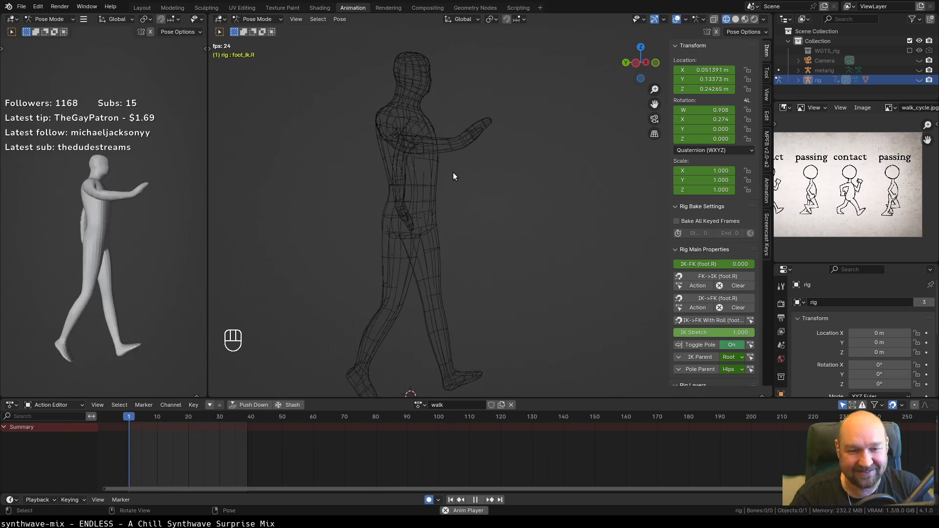
click(919, 80)
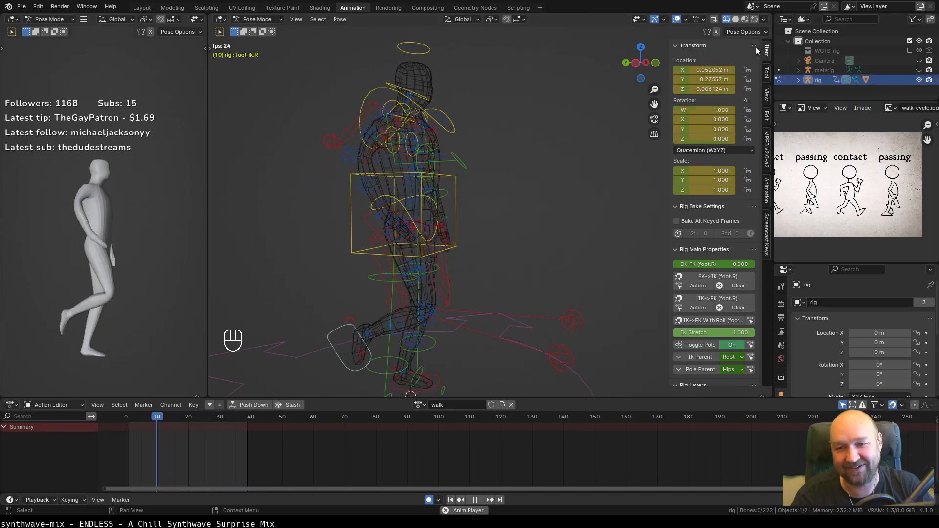
click(735, 18)
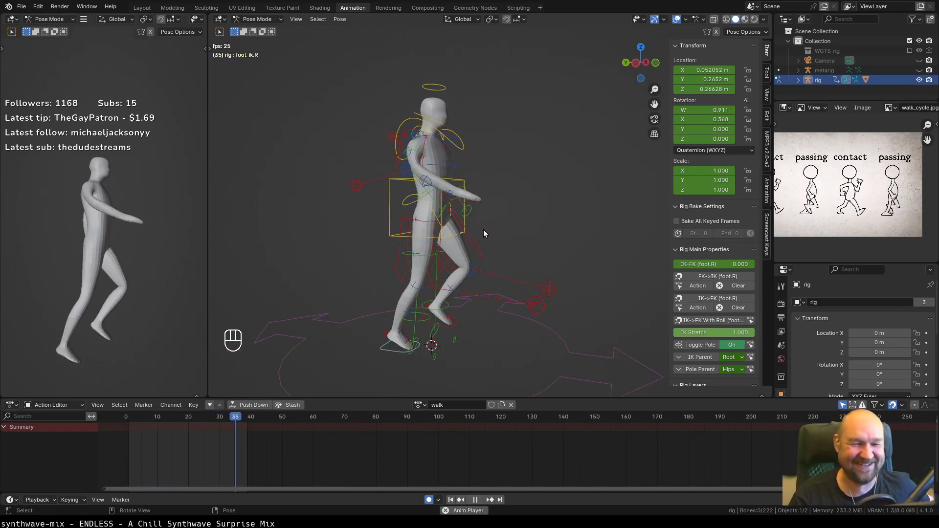
Watch the walk loop from several front angles, then stop playback and inspect the contact pose at frame 1.
middle_drag(494, 211, 452, 218)
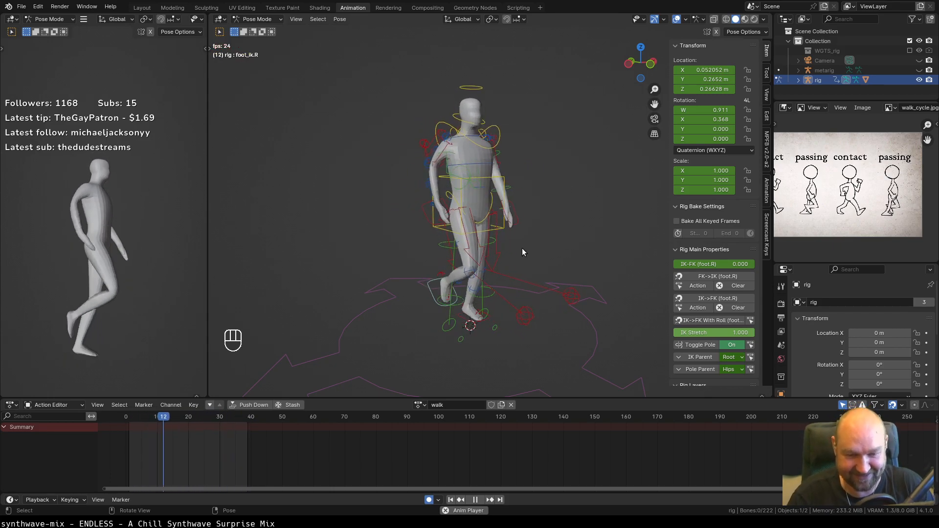
middle_drag(545, 277, 529, 276)
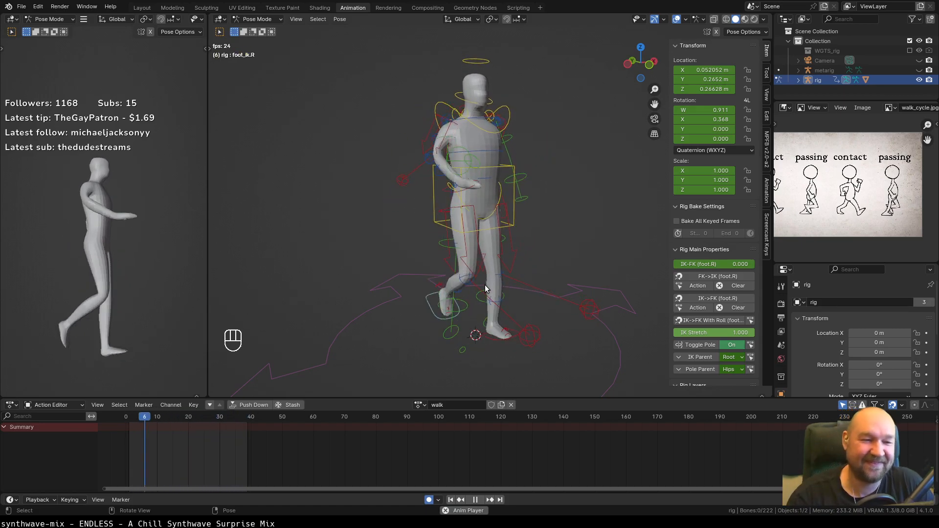
key(space)
drag(229, 431, 130, 426)
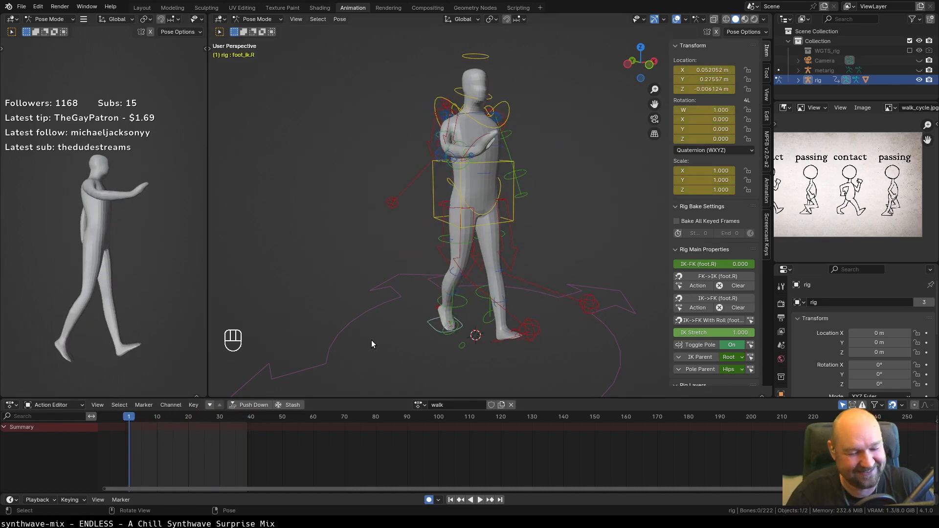
scroll(427, 316, down, 1)
middle_drag(471, 267, 455, 302)
scroll(465, 288, up, 1)
scroll(464, 292, down, 1)
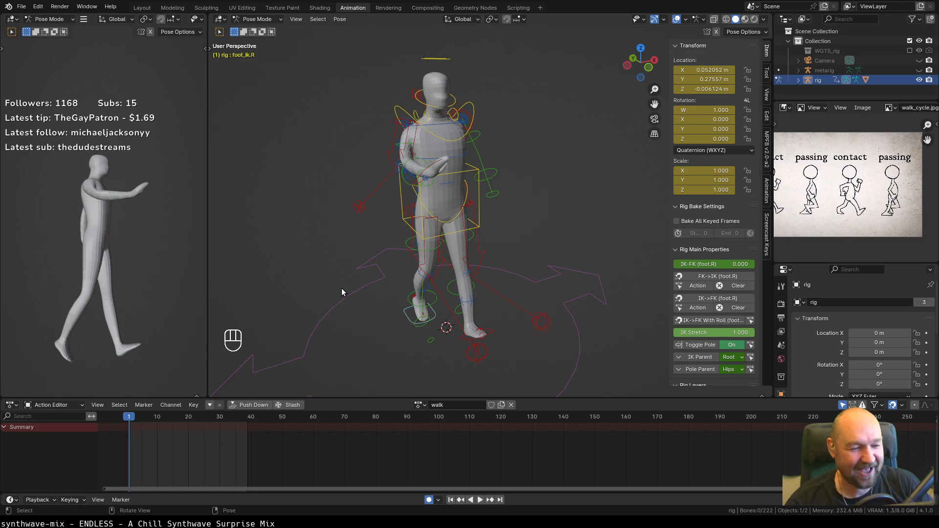
Switch the rig's active action from walk to idle and play it back.
click(423, 404)
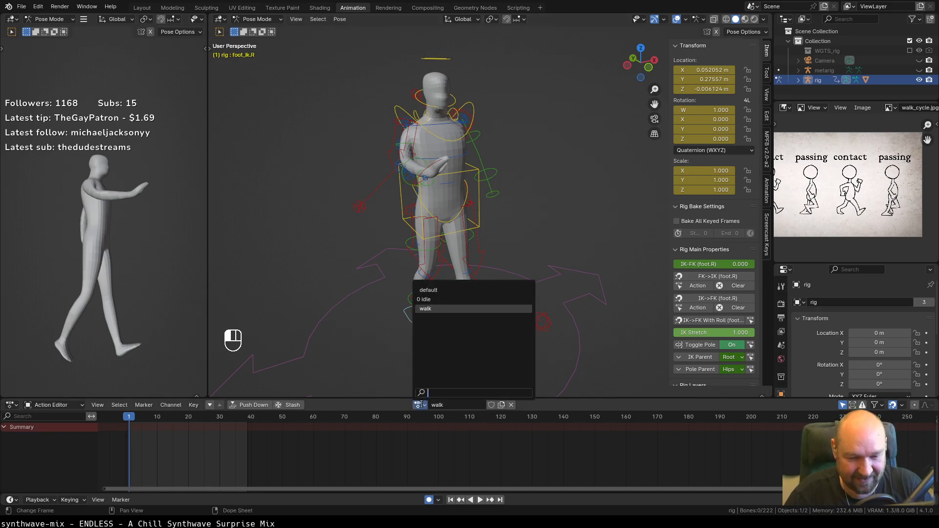
click(432, 299)
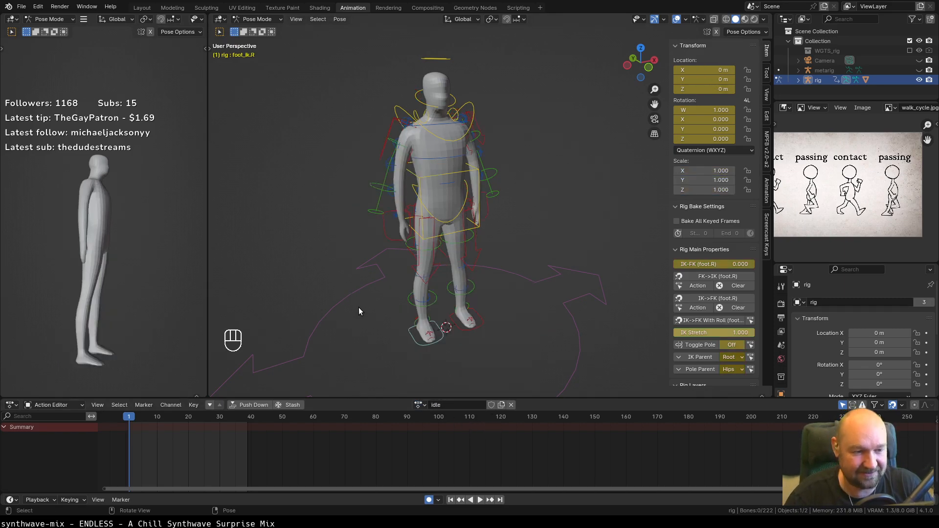
key(space)
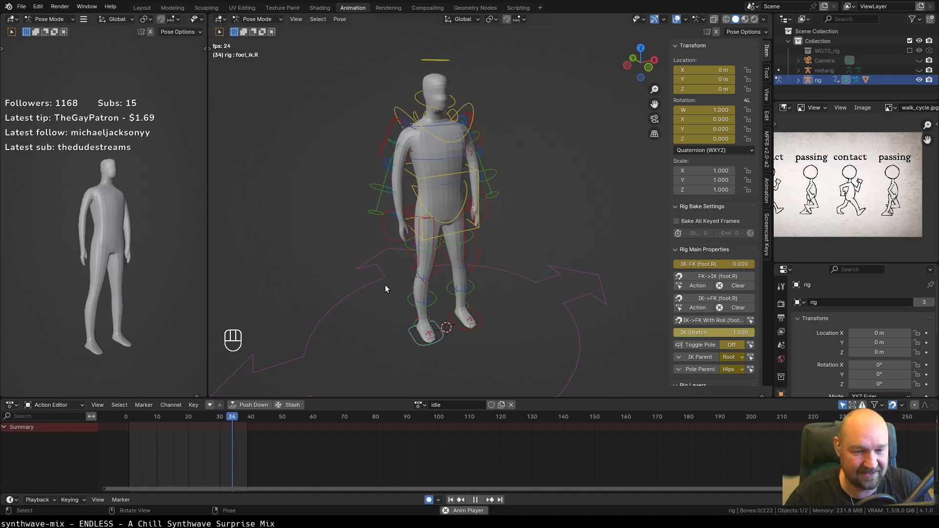
key(space)
At frame 20 of the idle action, lean the torso forward about 2.9° and shift it to about Y 0.016 m, Z -0.039 m.
click(421, 188)
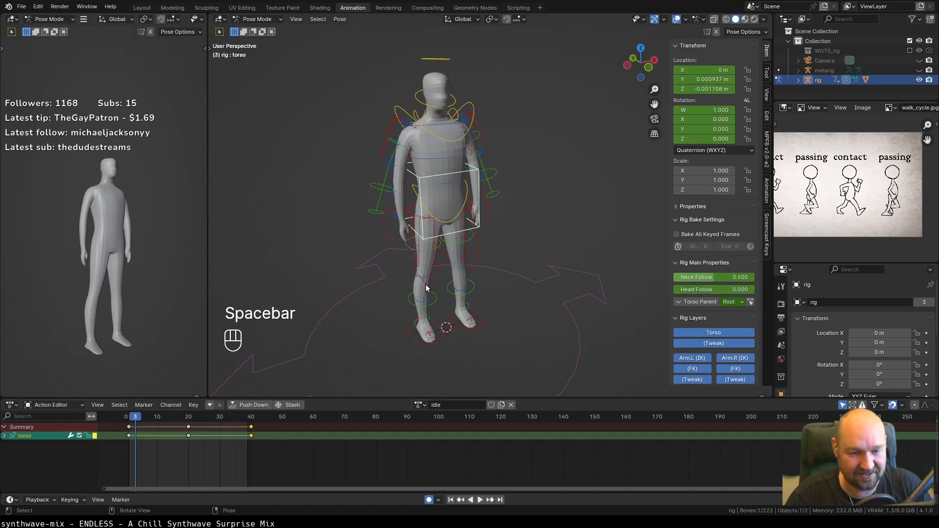
drag(135, 421, 187, 420)
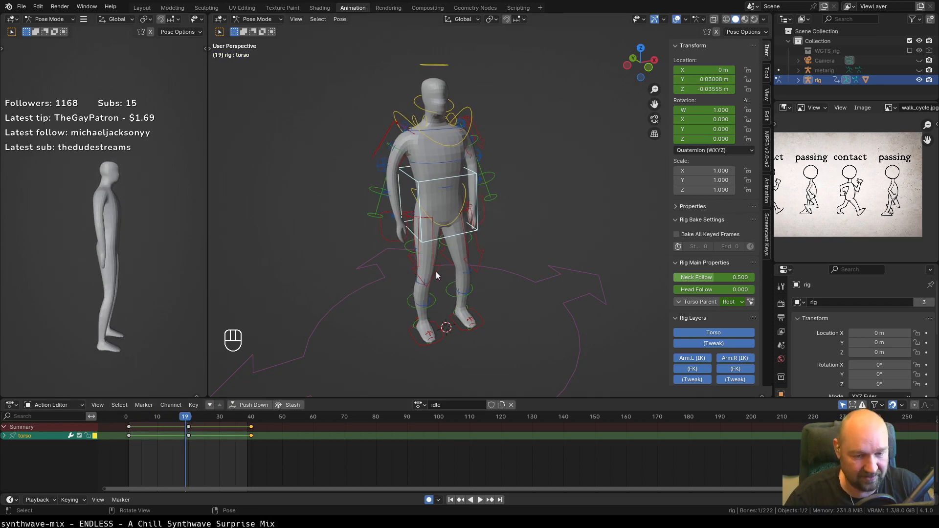
key(KP_3)
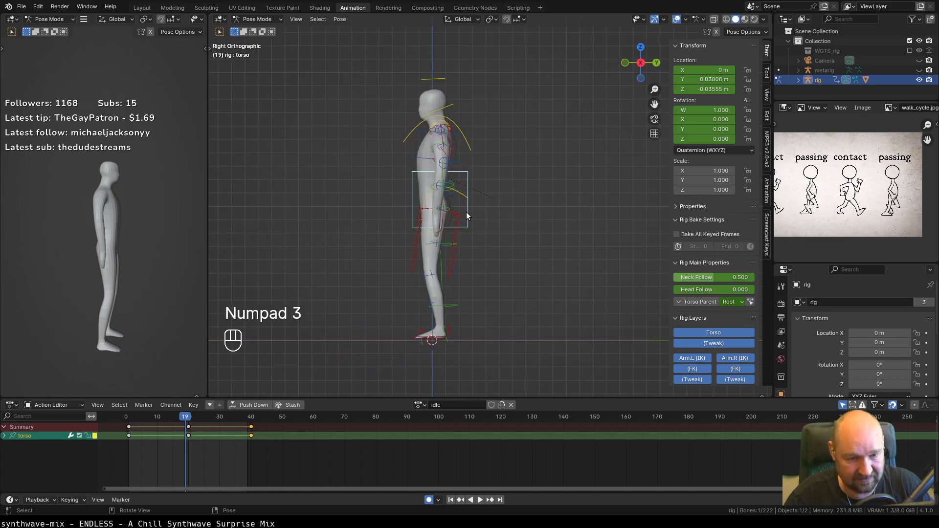
key(r)
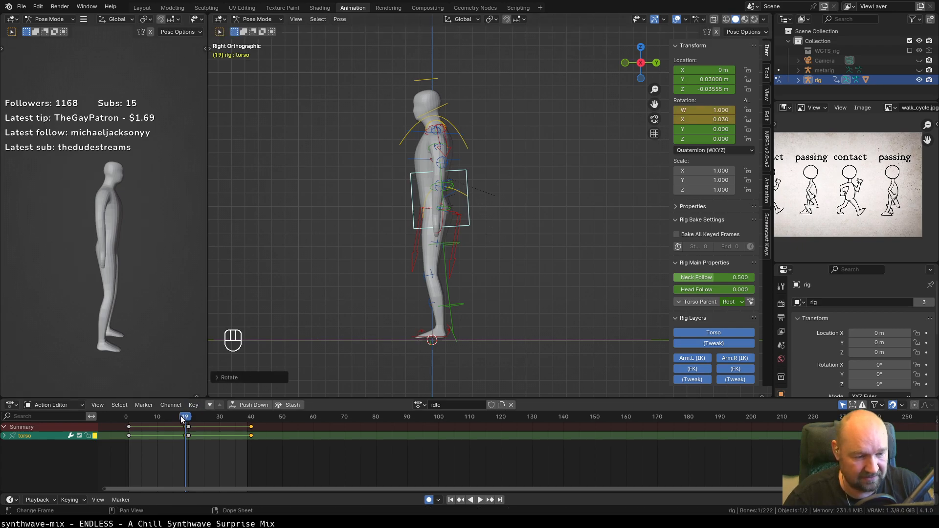
key(ctrl+z)
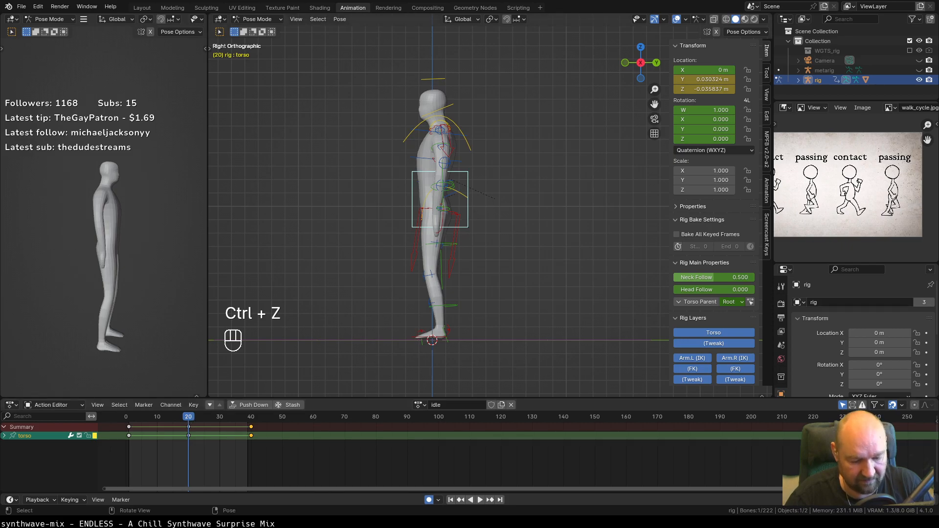
key(r)
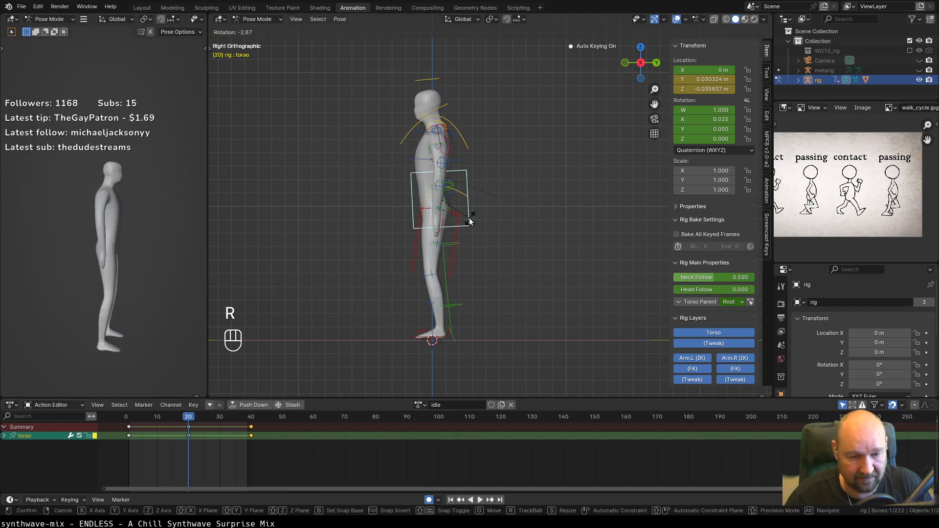
click(468, 221)
key(g)
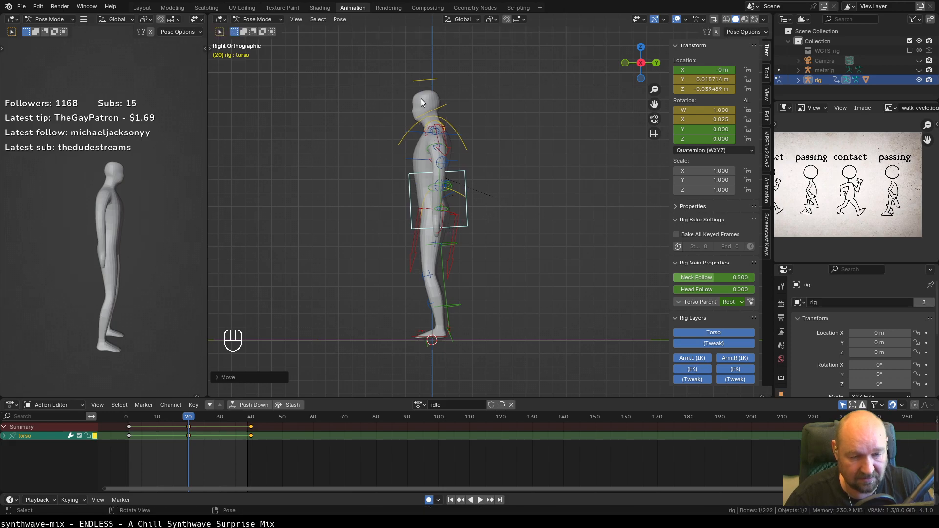
At frame 20 of the idle action, tilt the neck back about 9° and the chest back about 3°.
click(430, 81)
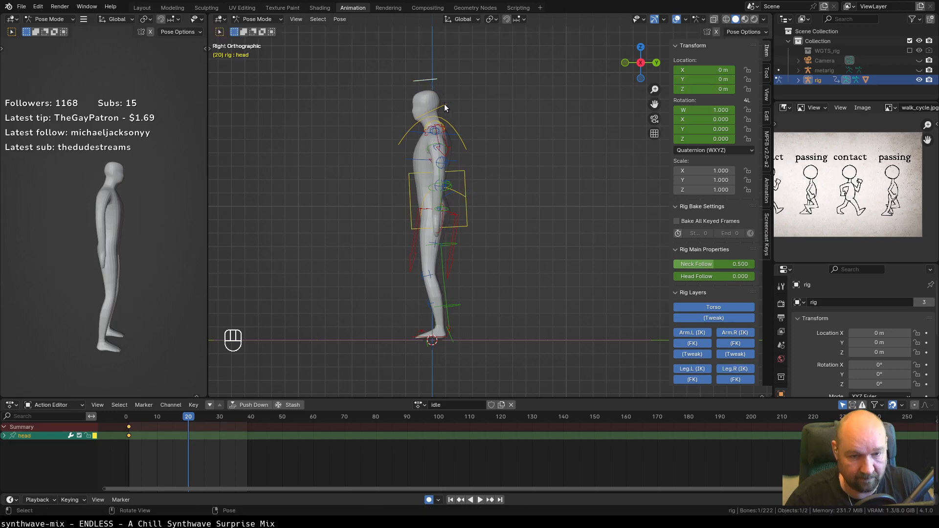
key(r)
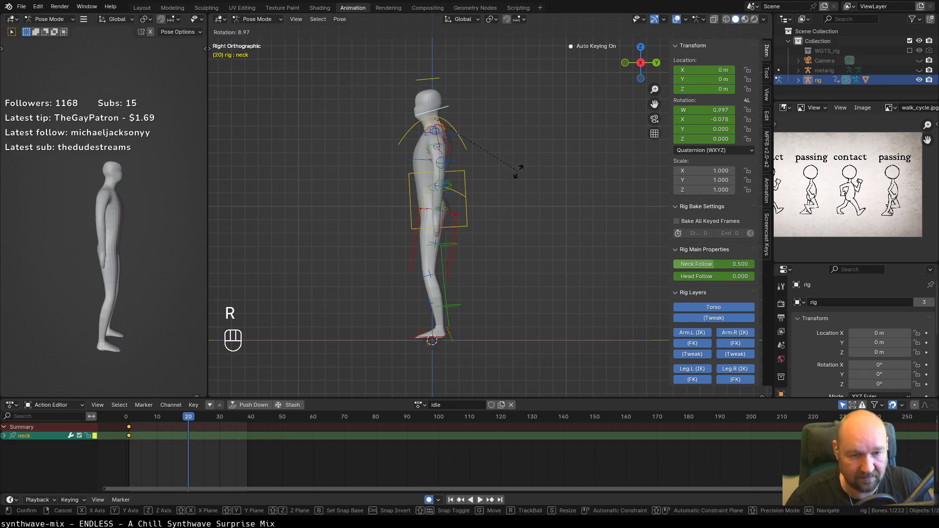
click(518, 173)
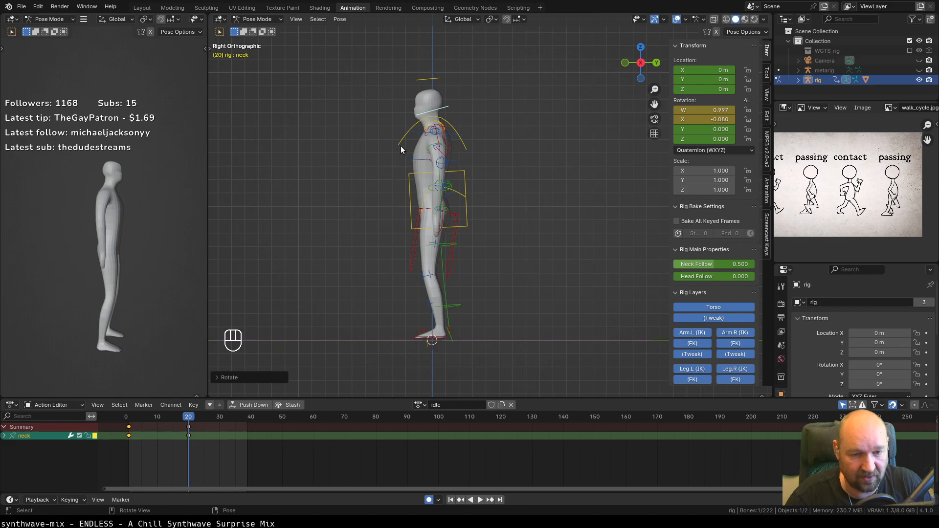
click(406, 134)
key(r)
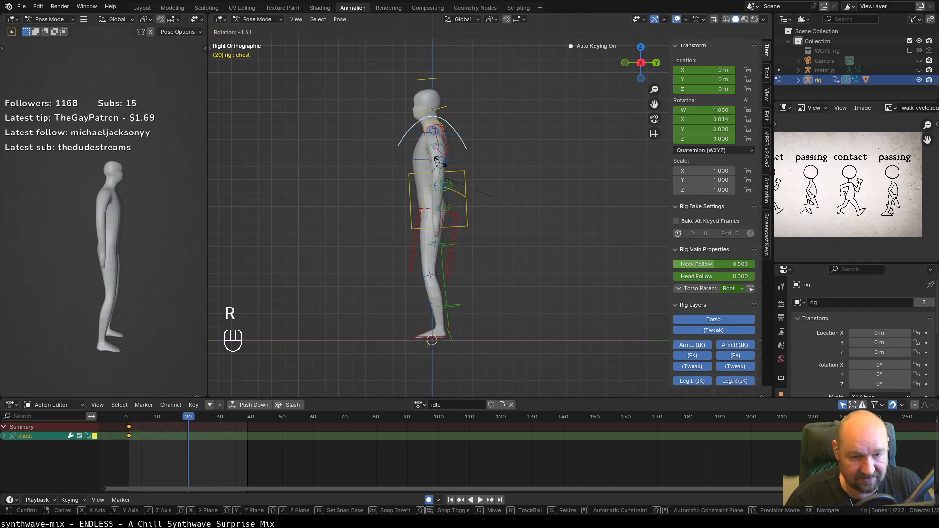
click(442, 165)
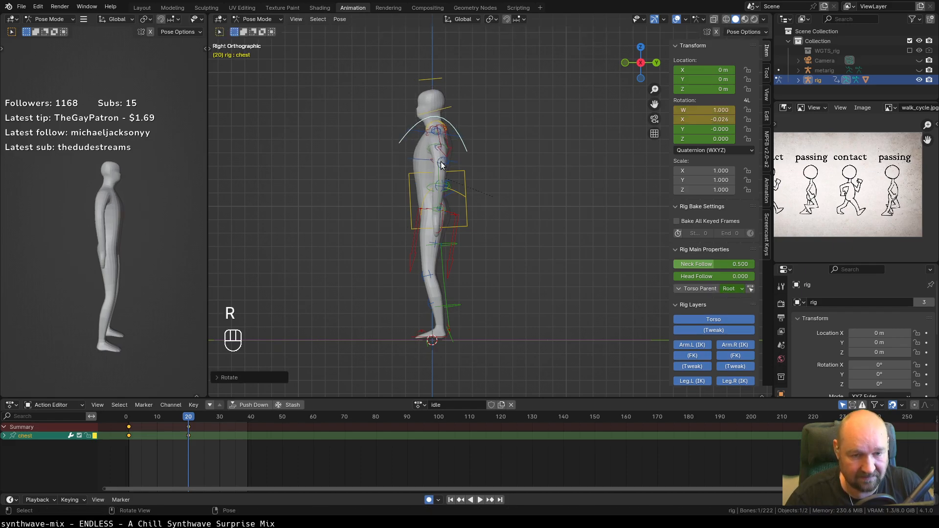
Play back the idle motion, then keyframe all of the rig's controls at frames 1 and 20.
key(space)
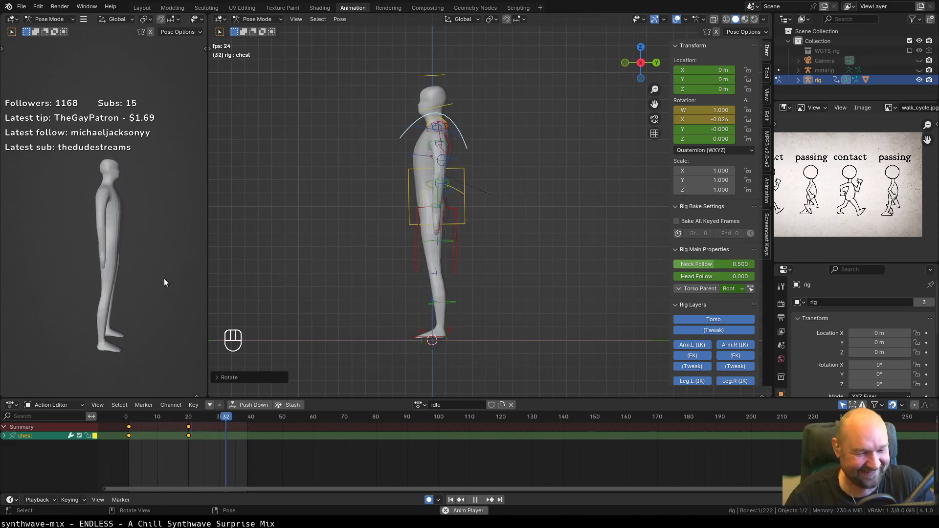
key(space)
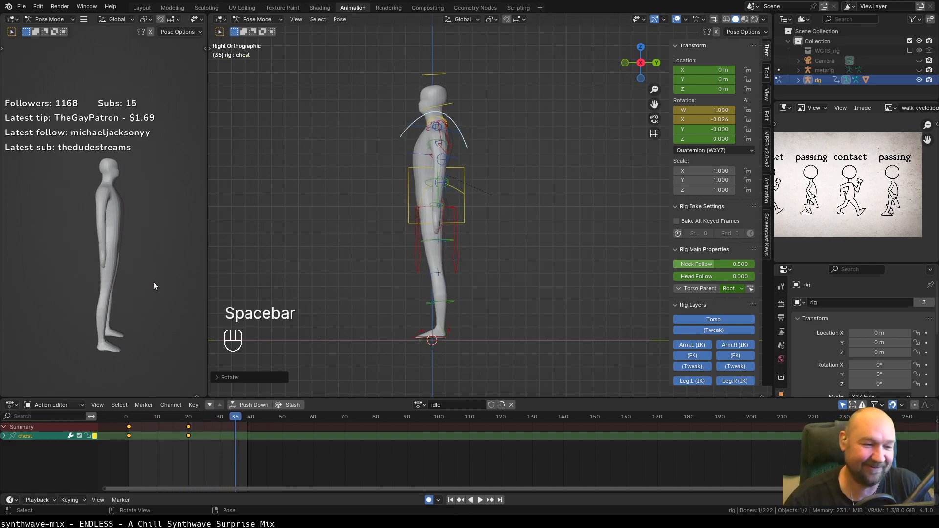
drag(235, 418, 129, 420)
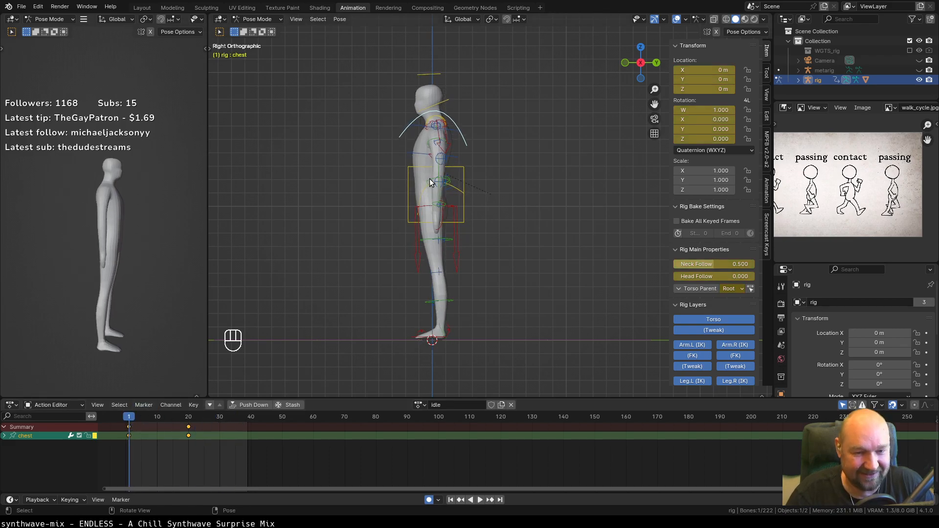
key(a)
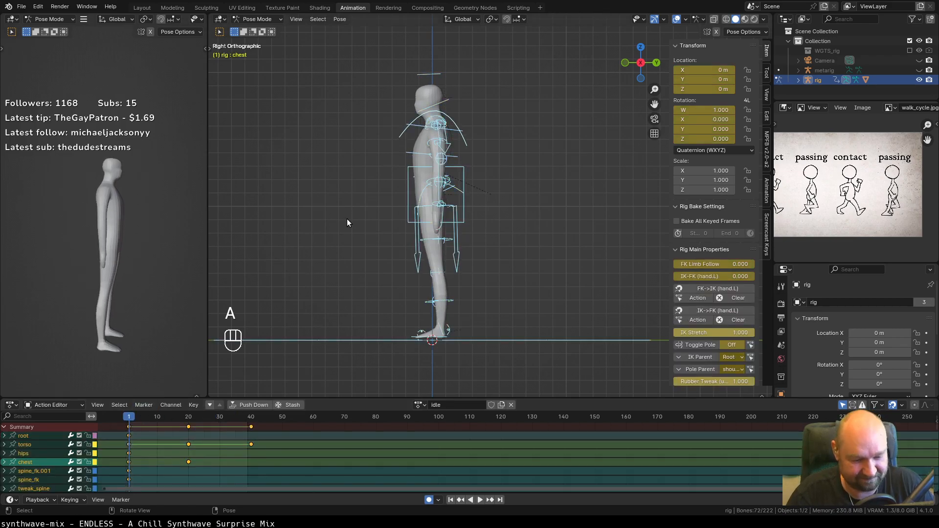
key(i)
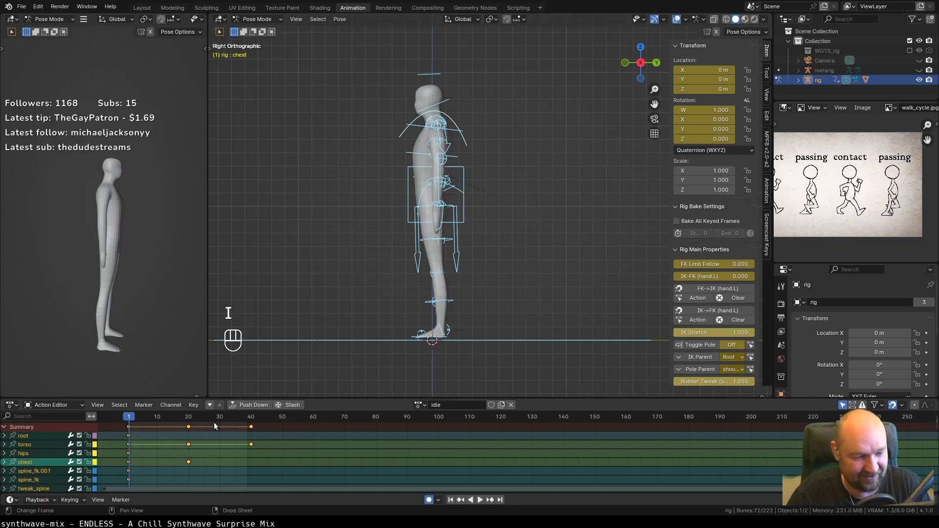
click(188, 418)
key(i)
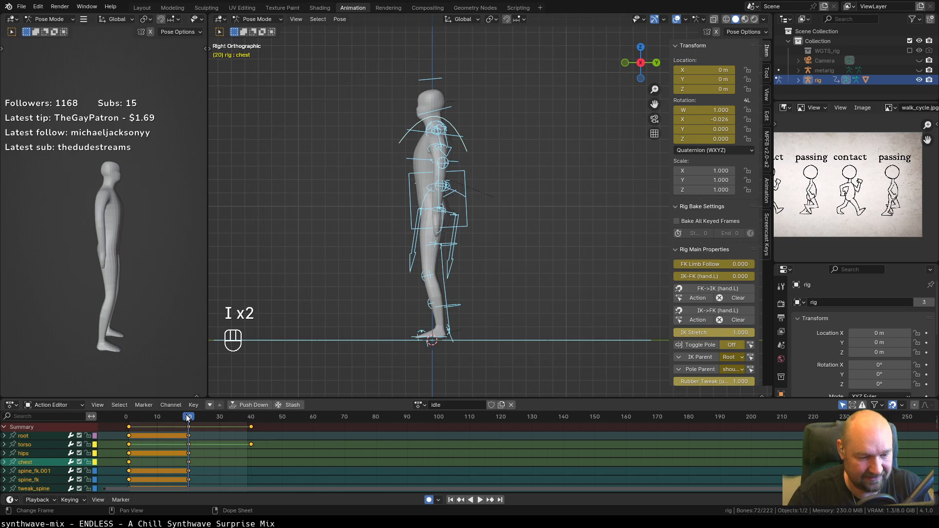
Copy all keyframes at frame 1 of the idle action and paste them at frame 40.
click(129, 427)
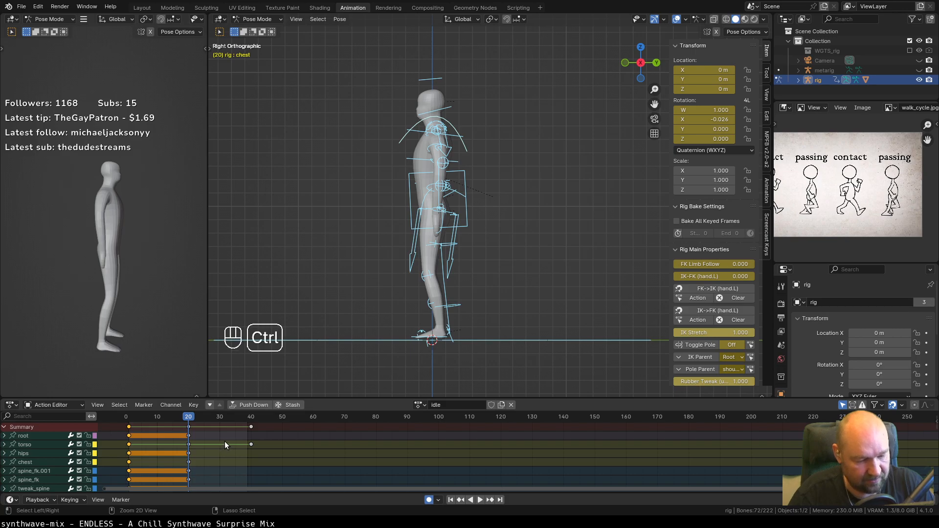
key(ctrl+c)
click(251, 418)
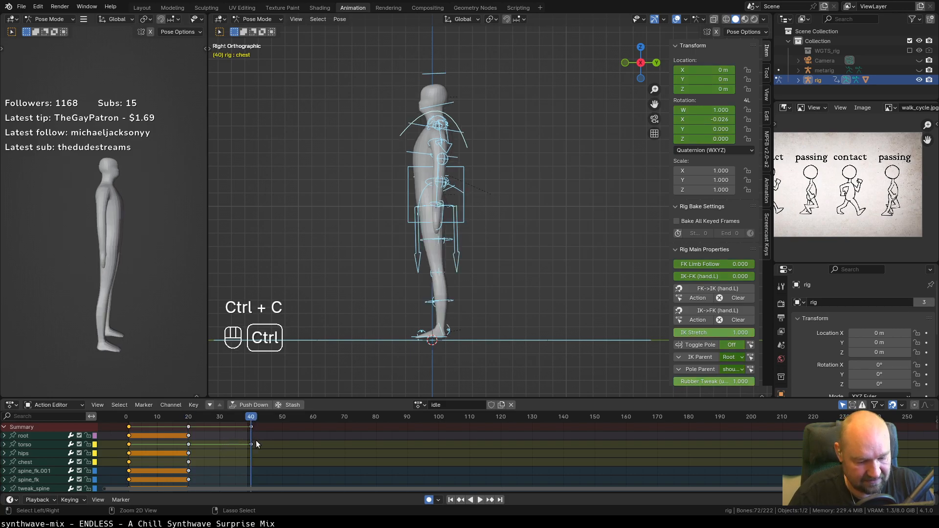
key(ctrl+v)
Play the idle loop and watch it from the front, then deselect all controls and stop playback.
key(space)
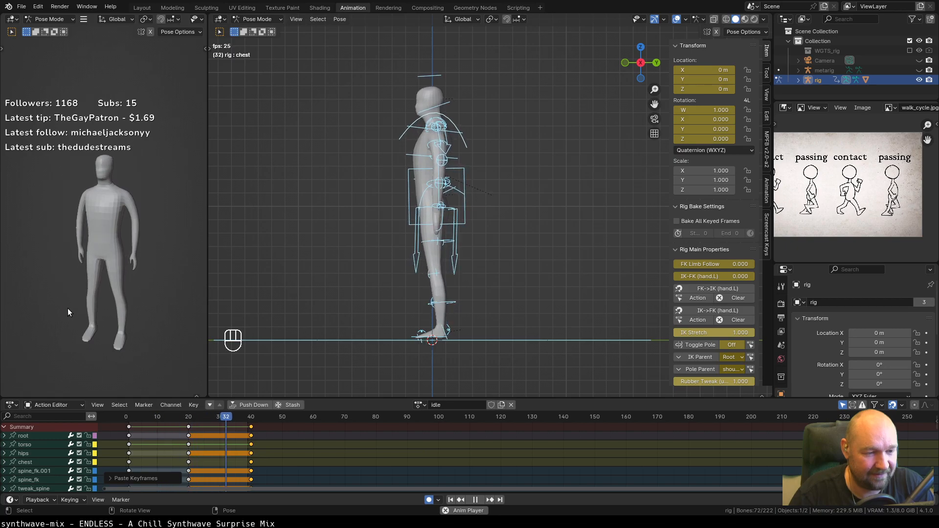
middle_drag(71, 306, 113, 311)
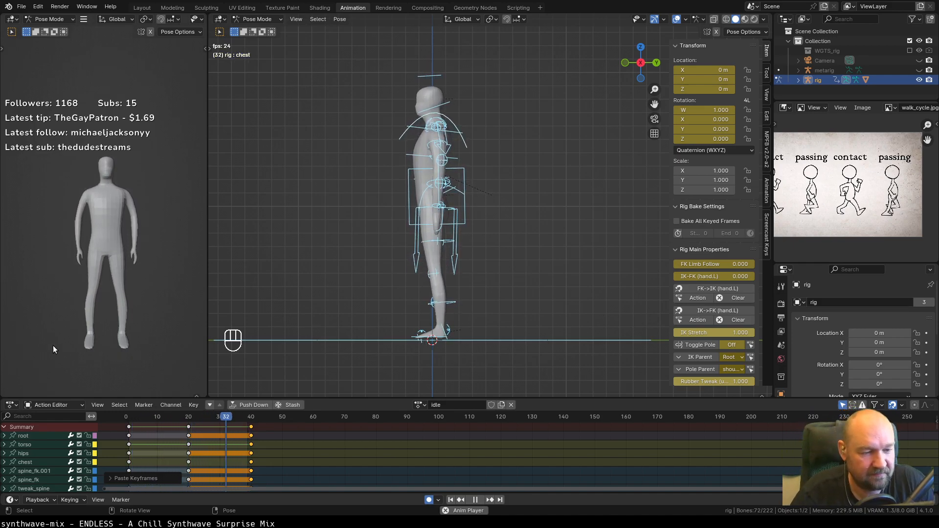
click(160, 263)
key(space)
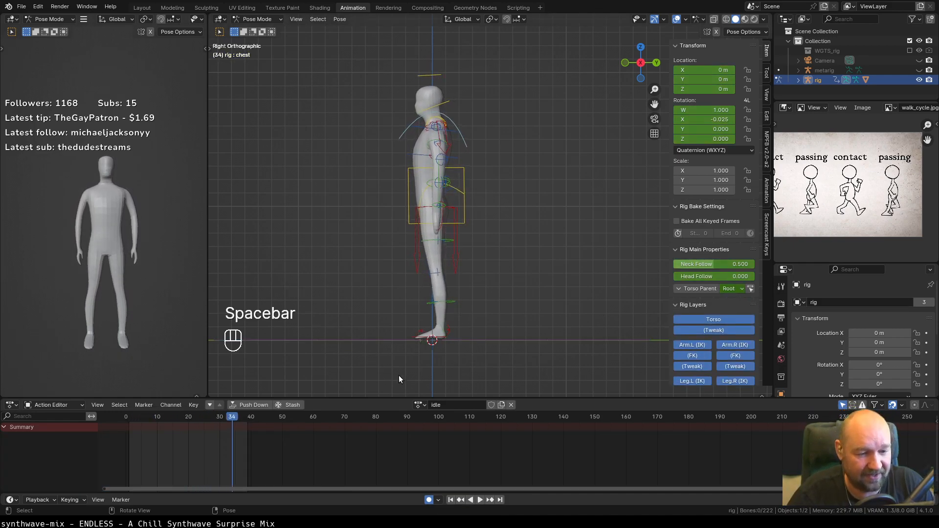
Switch the rig's active action to walk and watch it play from several angles in both 3D views, then stop playback.
click(420, 405)
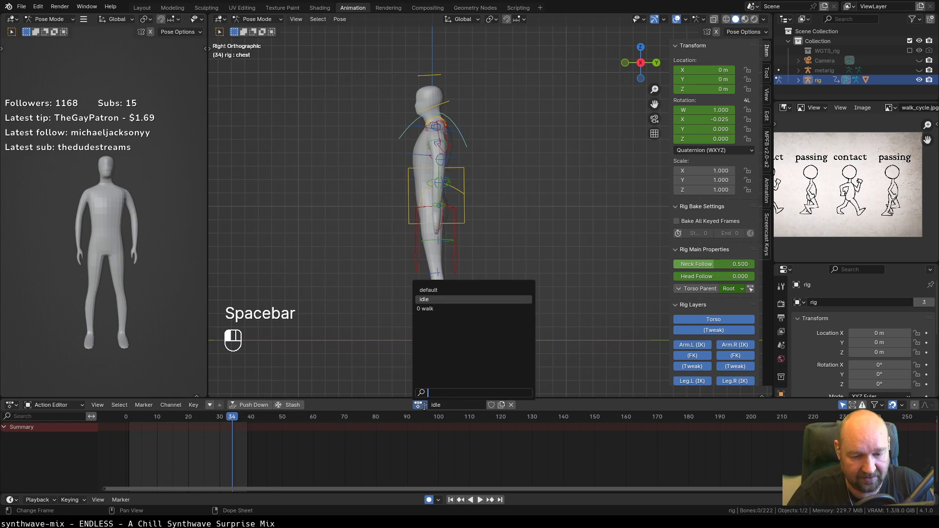
click(425, 309)
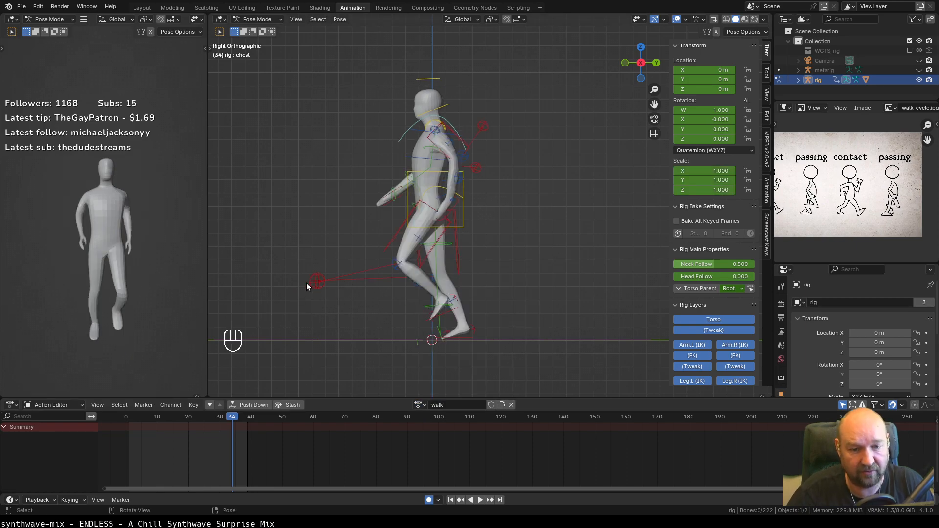
key(space)
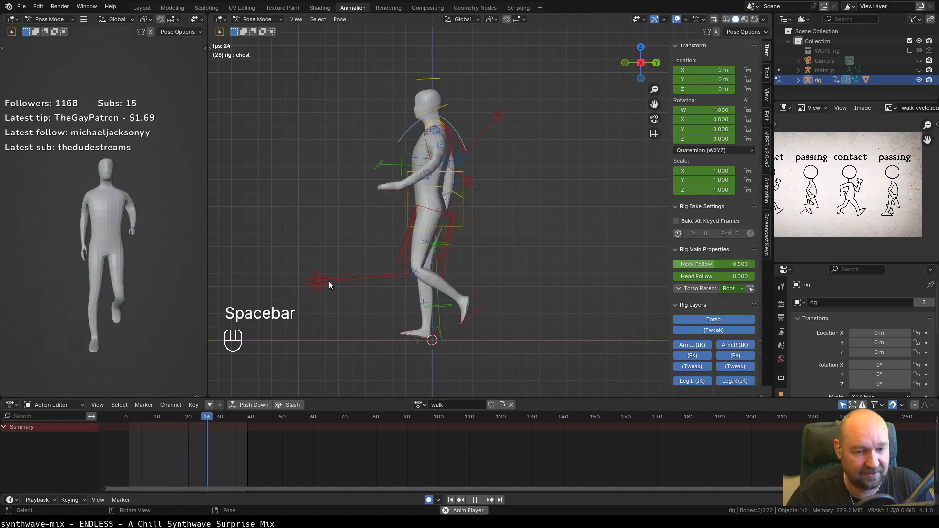
middle_drag(325, 274, 518, 273)
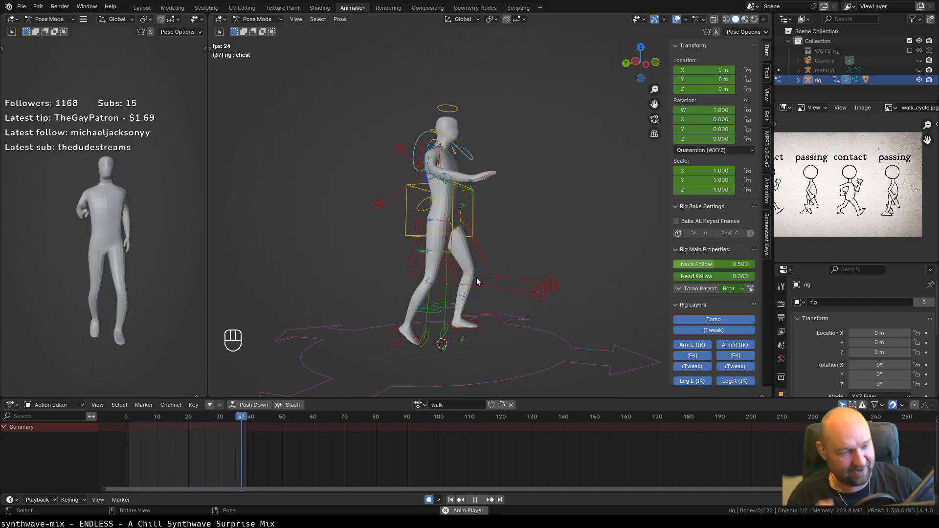
middle_drag(476, 277, 468, 260)
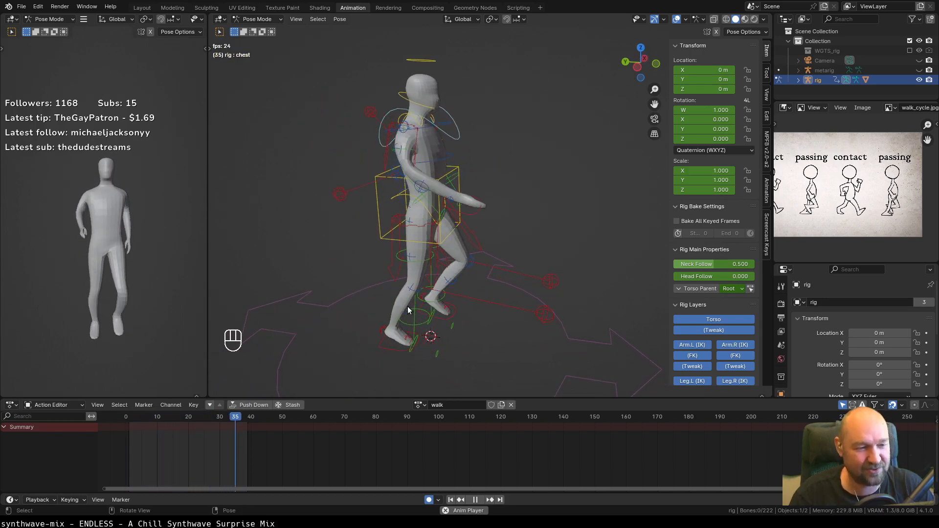
middle_drag(103, 280, 119, 189)
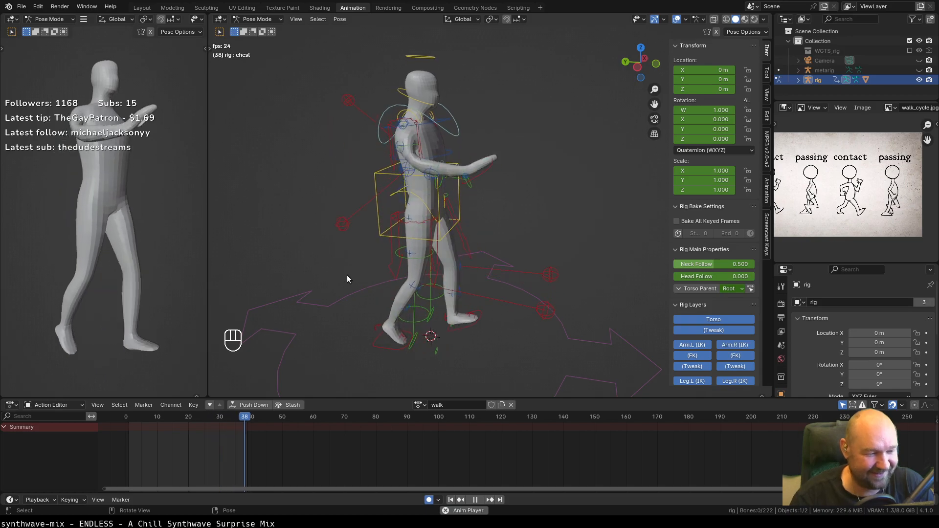
key(space)
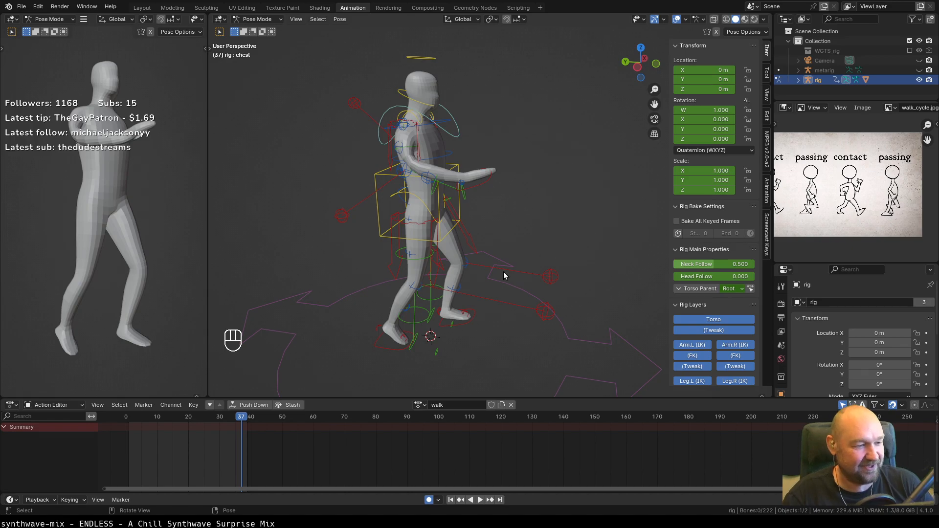
Load the run cycle reference tuto-run-cycle2.jpg into the image editor in place of the walk cycle chart.
key(alt)
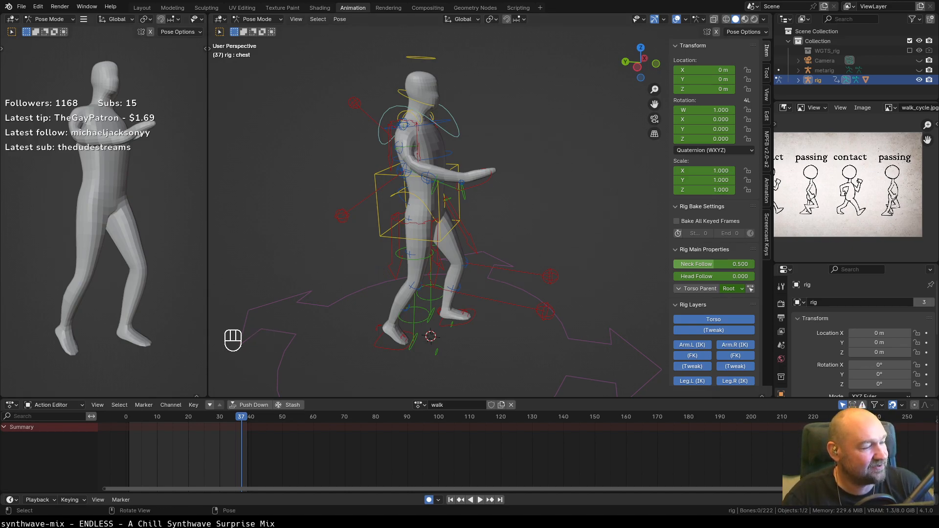
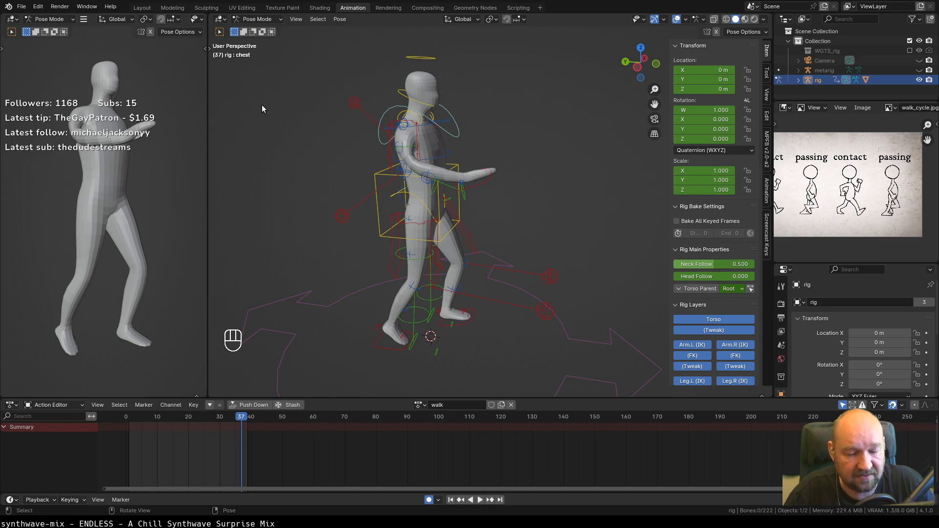
drag(269, 103, 822, 177)
scroll(822, 181, down, 4)
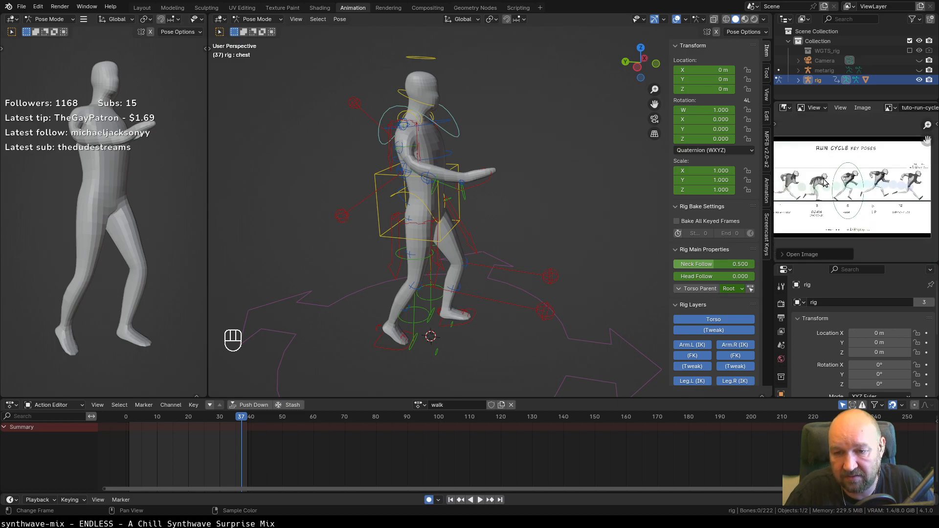
Examine the run cycle key poses enlarged in a maximized image editor, then restore the normal layout.
key(ctrl+space)
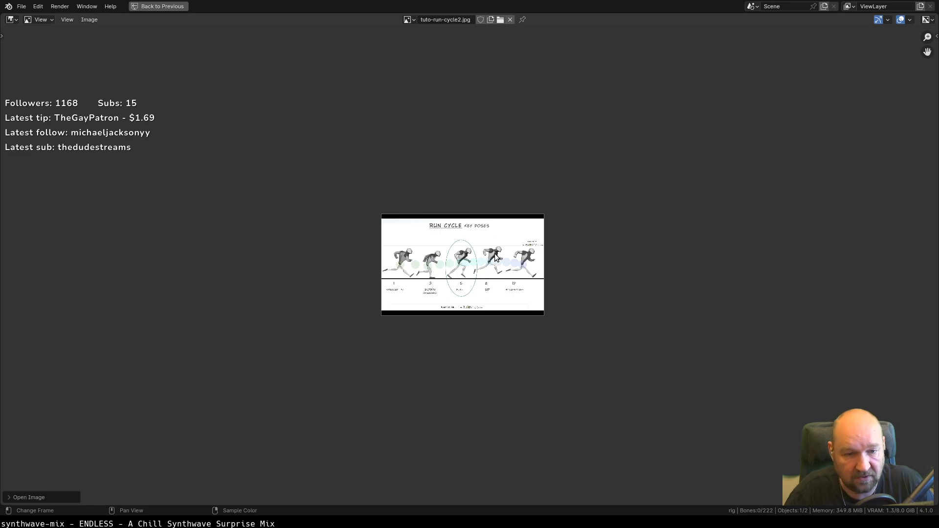
scroll(493, 262, up, 4)
scroll(493, 260, up, 3)
scroll(495, 257, down, 1)
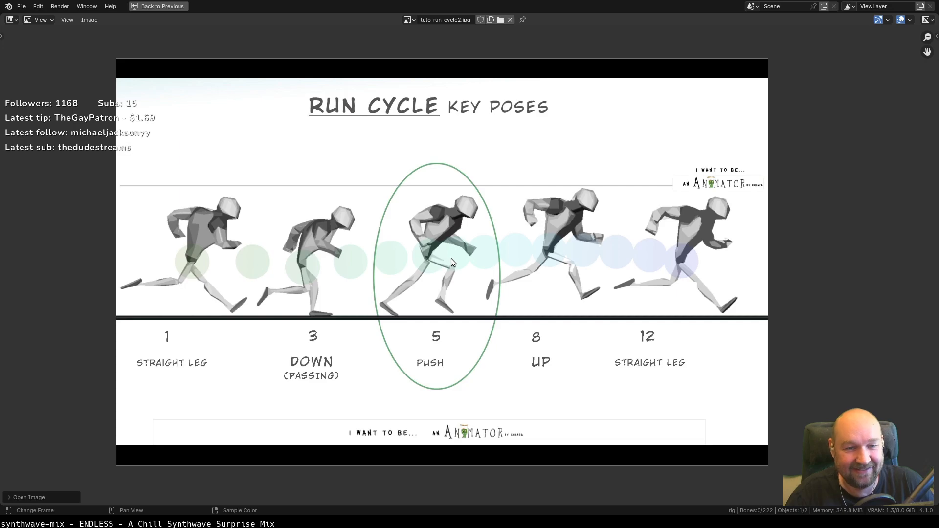
key(ctrl+space)
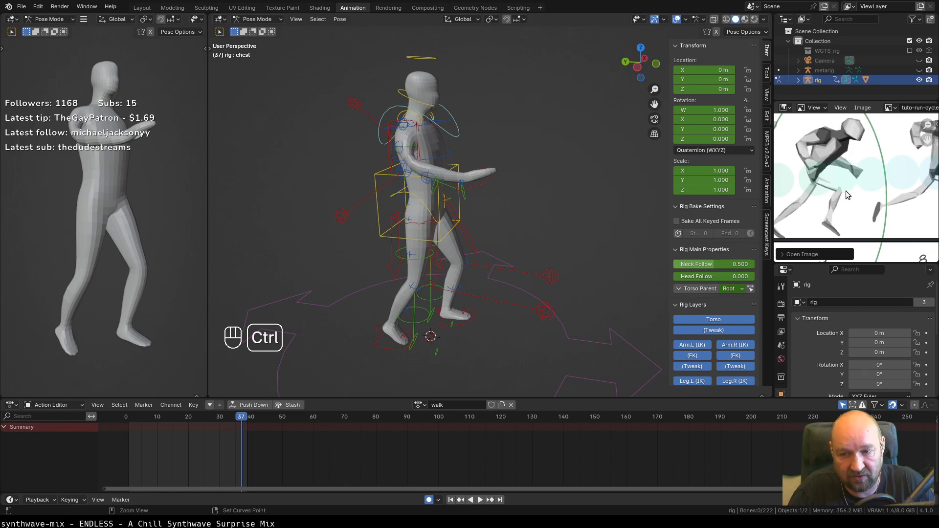
key(ctrl+space)
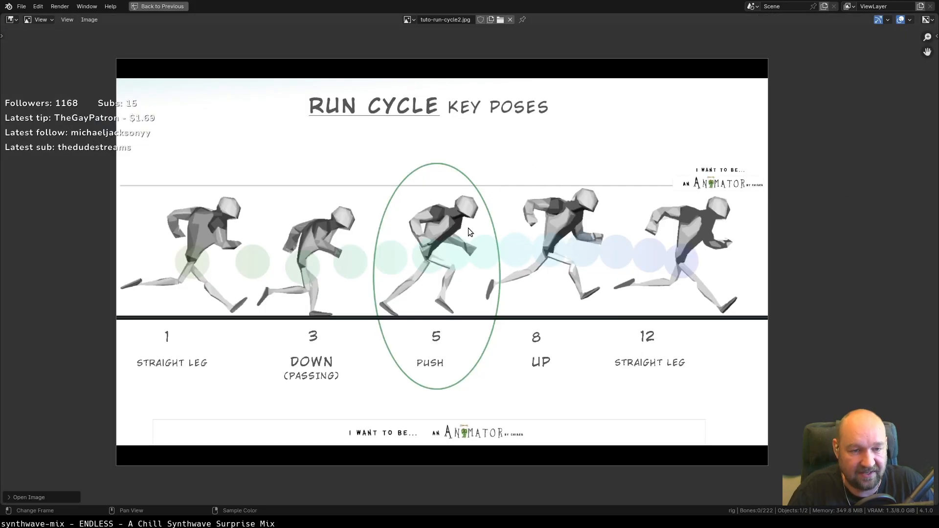
key(ctrl+space)
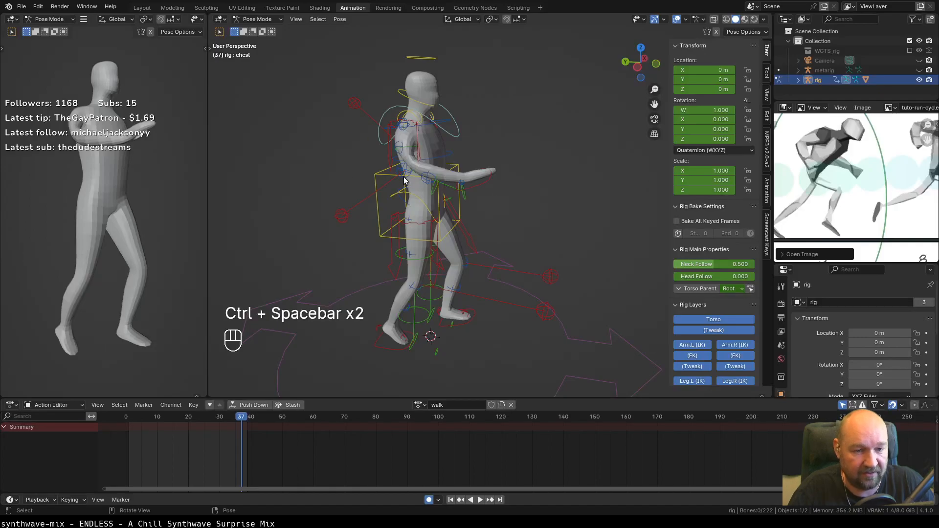
Select the upper-spine tweak control tweak_spine.003 and maximize the main 3D viewport.
click(388, 139)
key(ctrl+space)
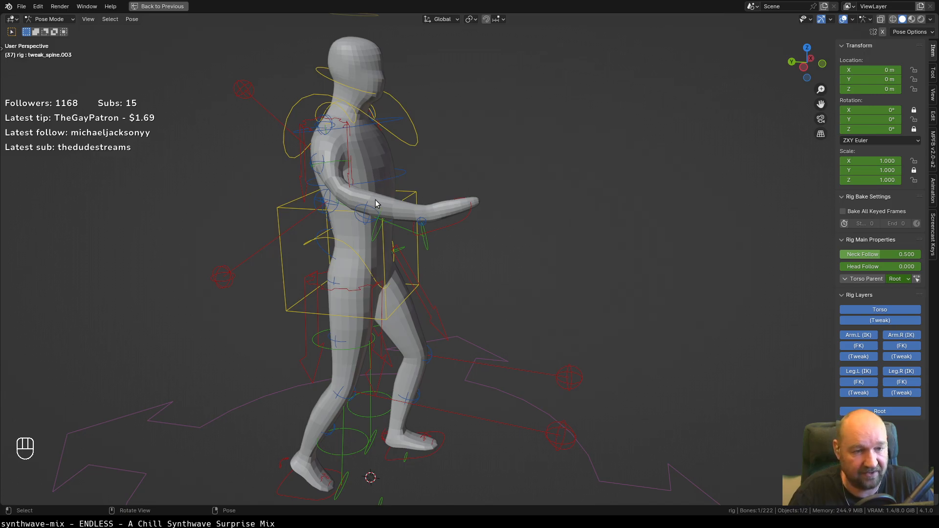
Inspect the posed figure, play back the walk action and return the playhead to frame 1.
key(ctrl+space)
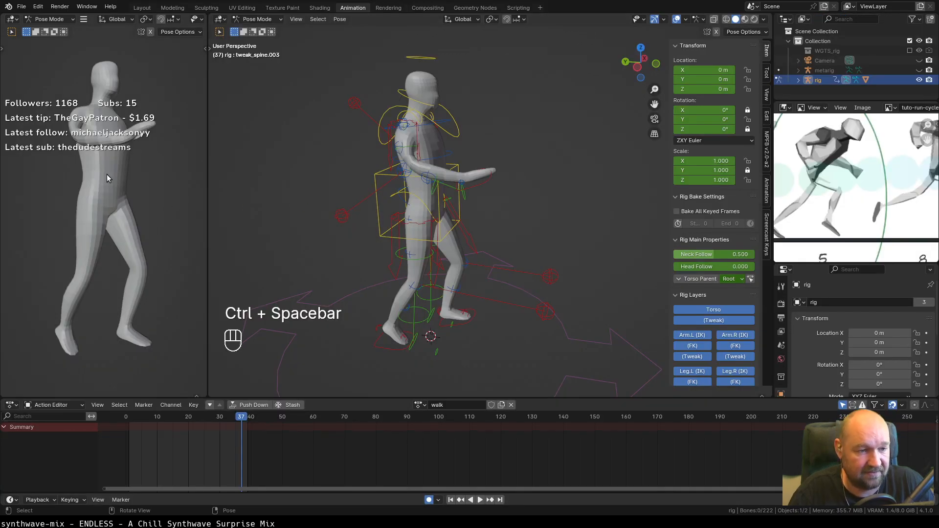
key(ctrl+space)
scroll(439, 179, down, 3)
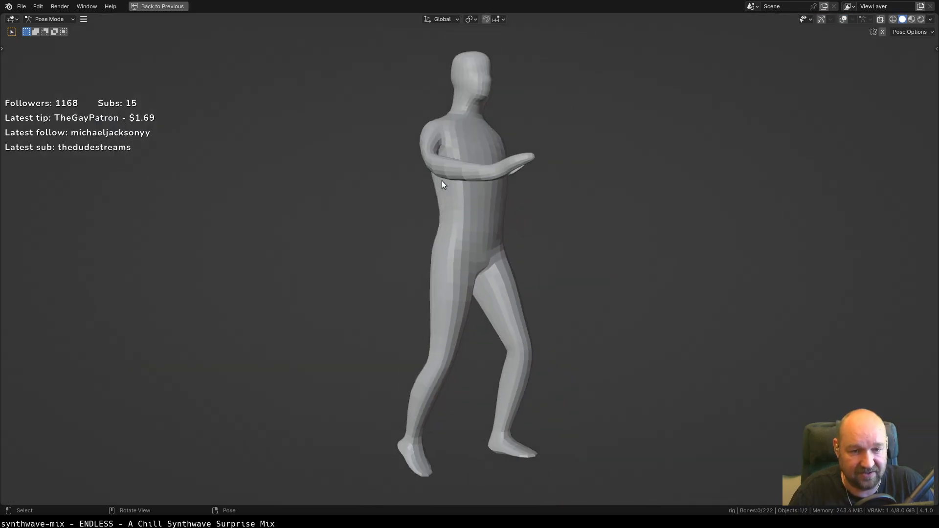
key(ctrl+space)
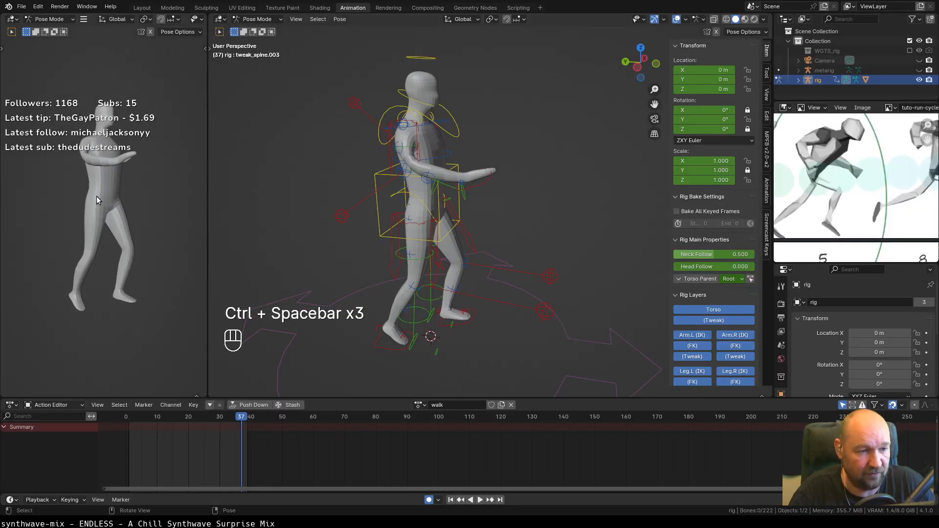
key(ctrl+space)
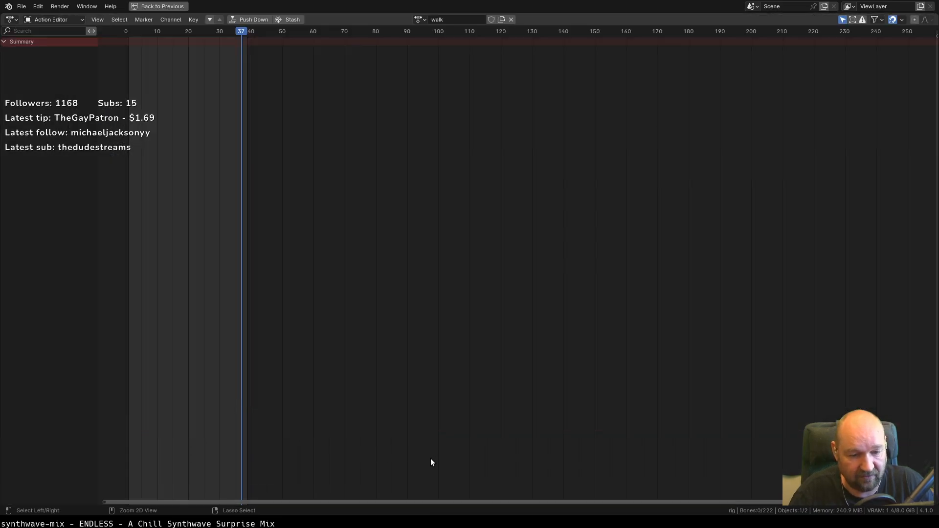
key(space)
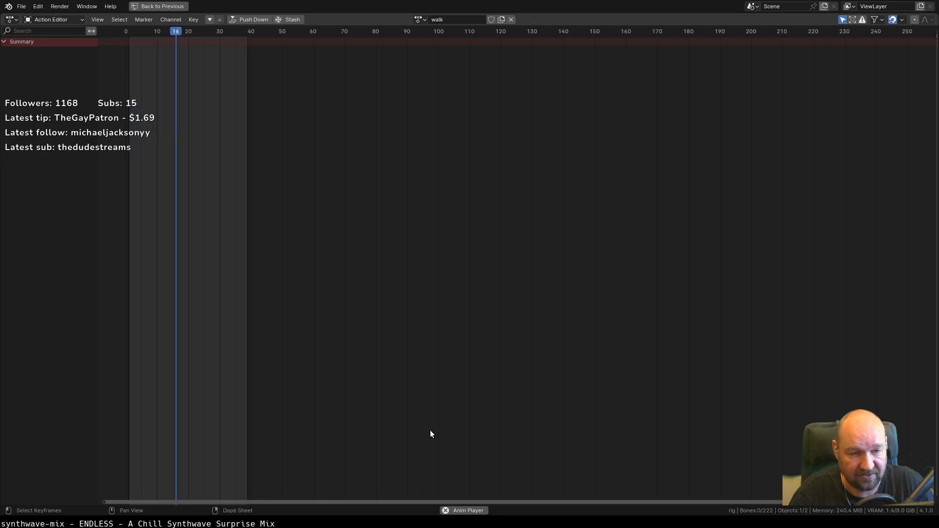
key(space)
key(ctrl+space)
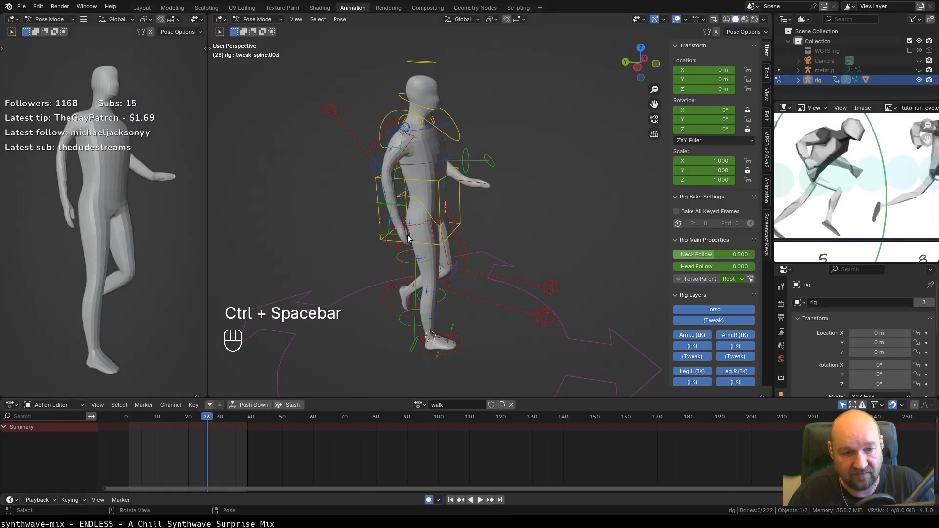
drag(200, 425, 129, 423)
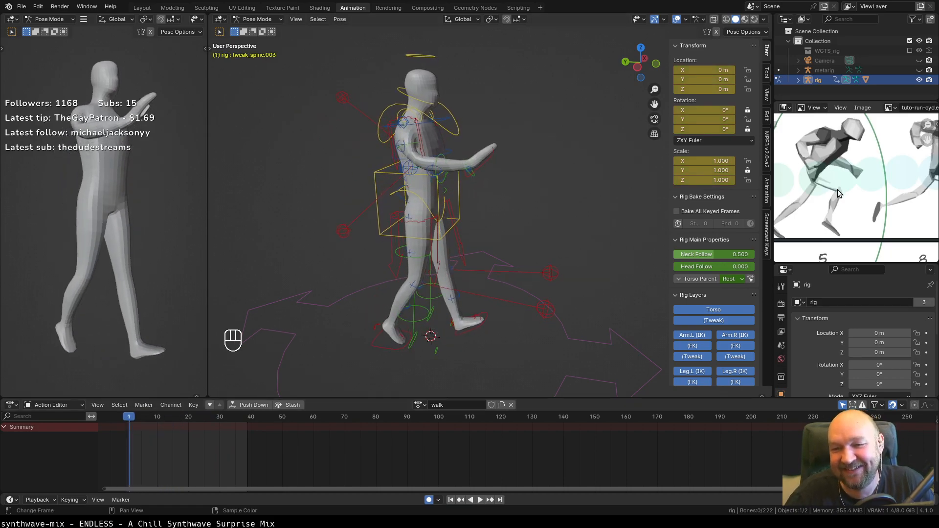
Examine the whole run cycle key poses sheet in the reference image.
scroll(838, 188, down, 5)
scroll(834, 199, down, 1)
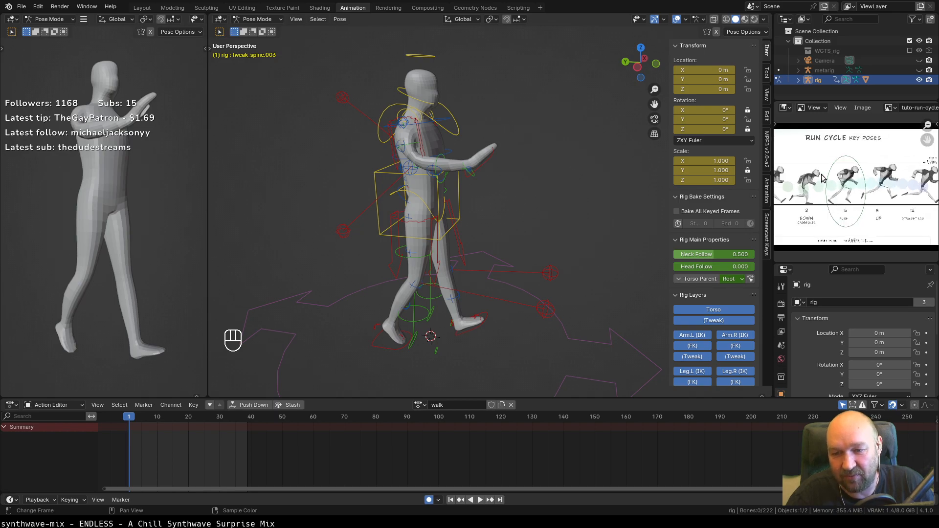
scroll(835, 189, down, 1)
middle_drag(834, 190, 828, 196)
Switch to the web browser and compare the triple jump phases and standing jump planning sheet previews in the jump cycle image results.
key(alt)
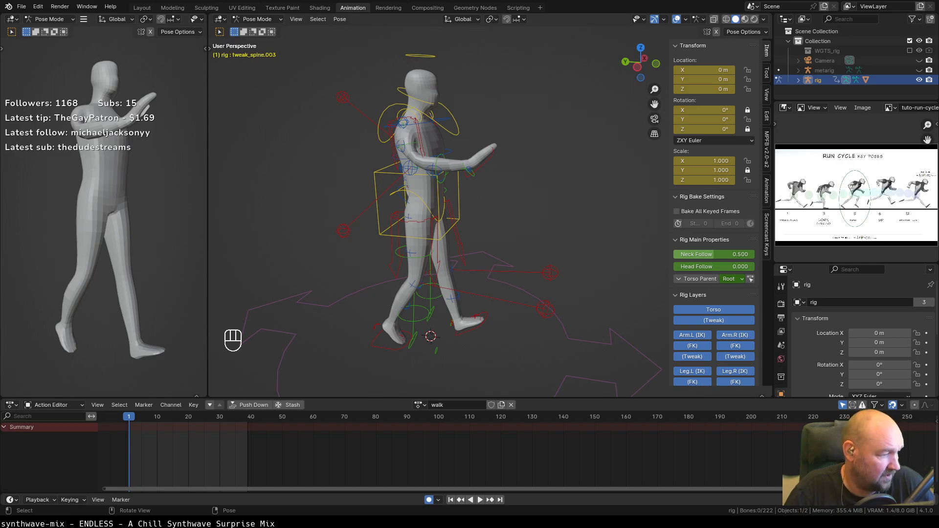
key(alt+Tab)
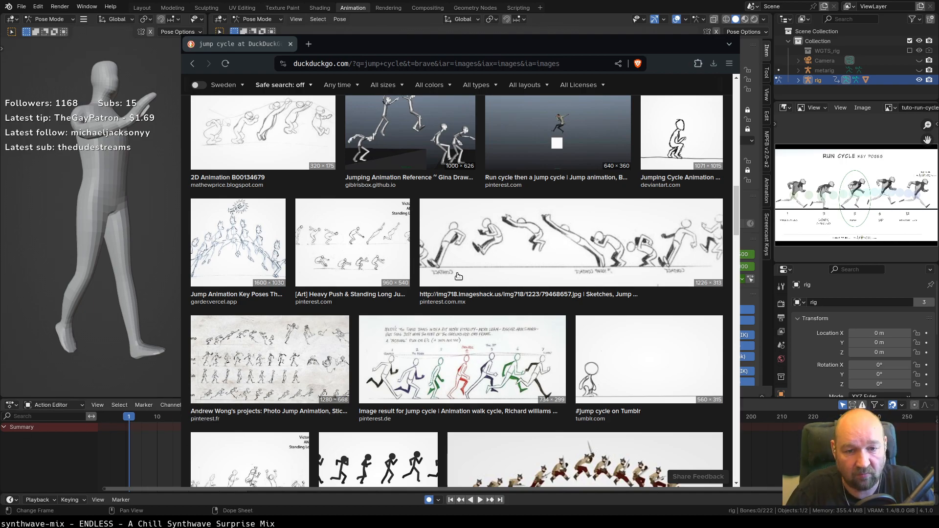
scroll(458, 276, up, 10)
scroll(454, 282, up, 3)
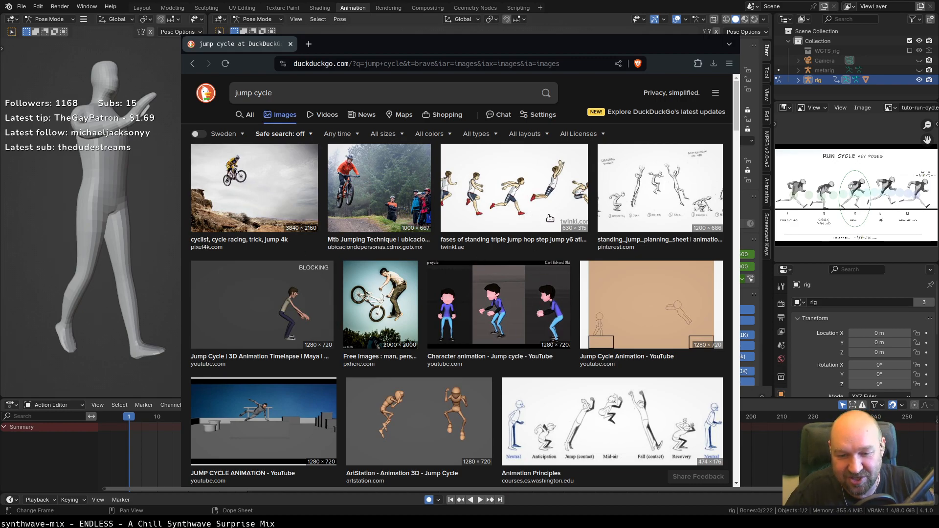
click(514, 205)
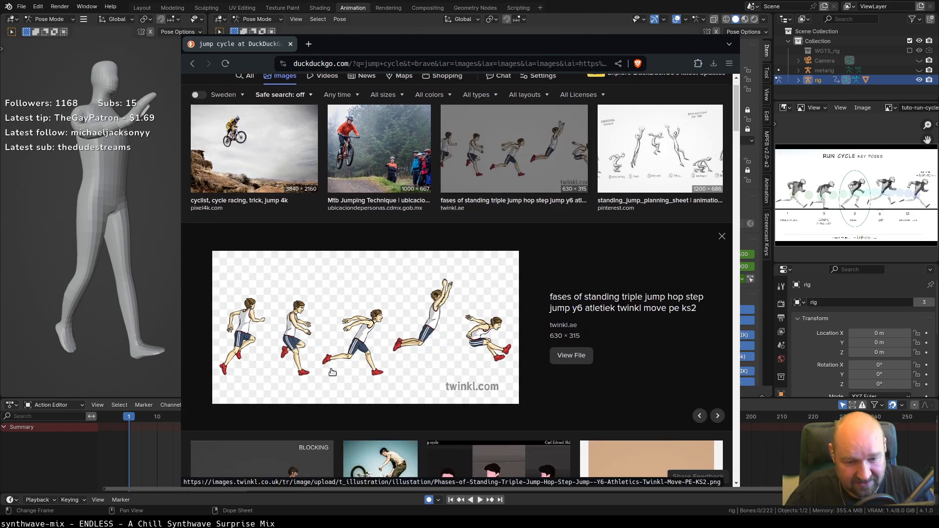
click(650, 163)
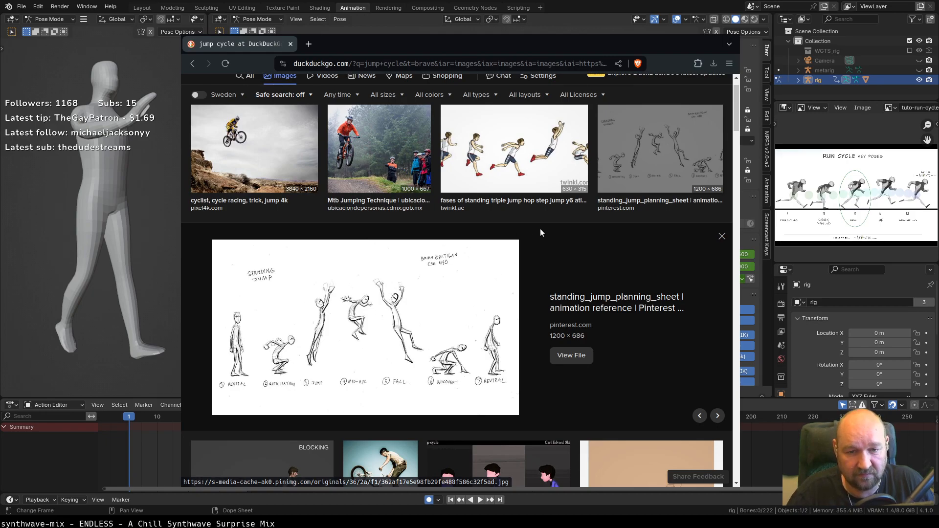
key(Left)
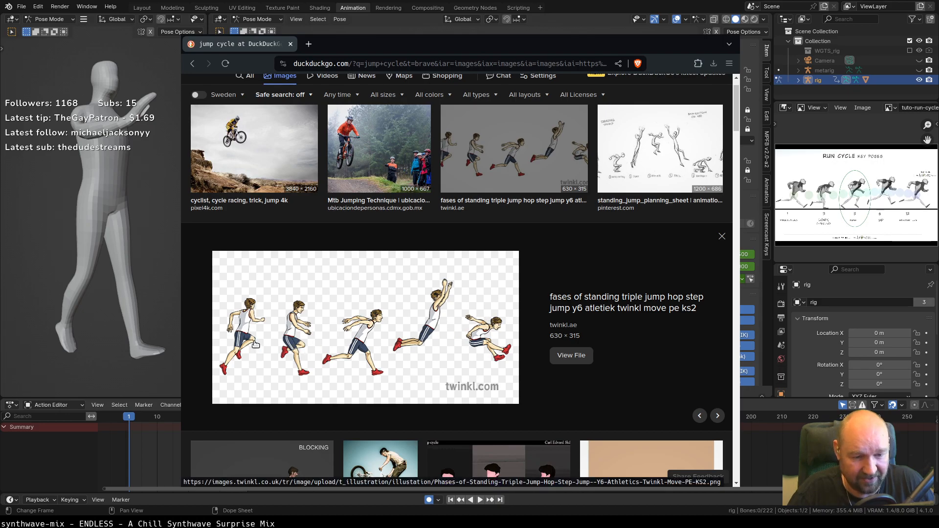
click(653, 170)
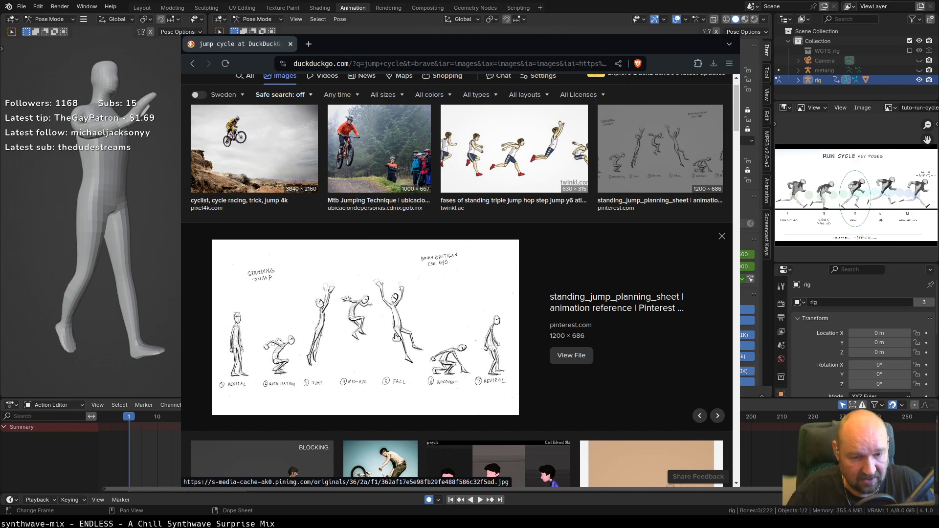
Find the Animation Principles jump poses in the image results and open the full-size file.
scroll(536, 369, down, 2)
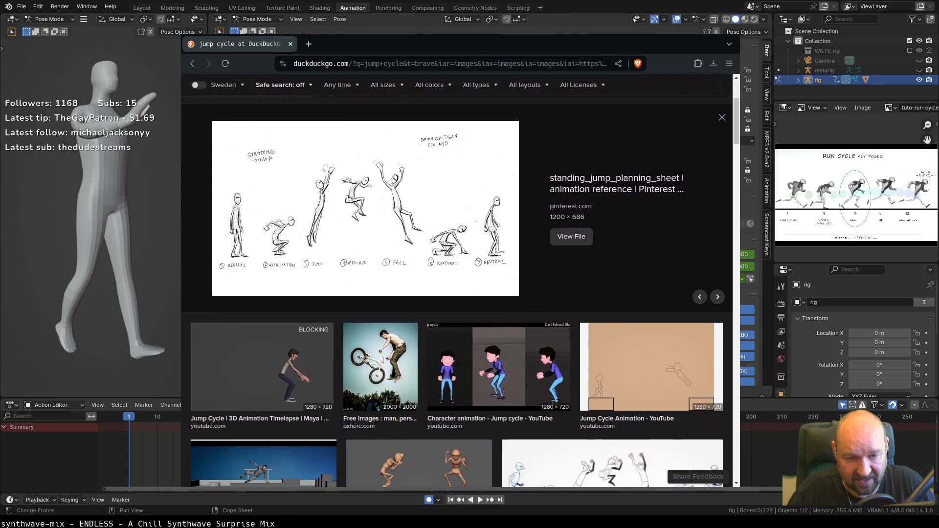
scroll(489, 277, down, 4)
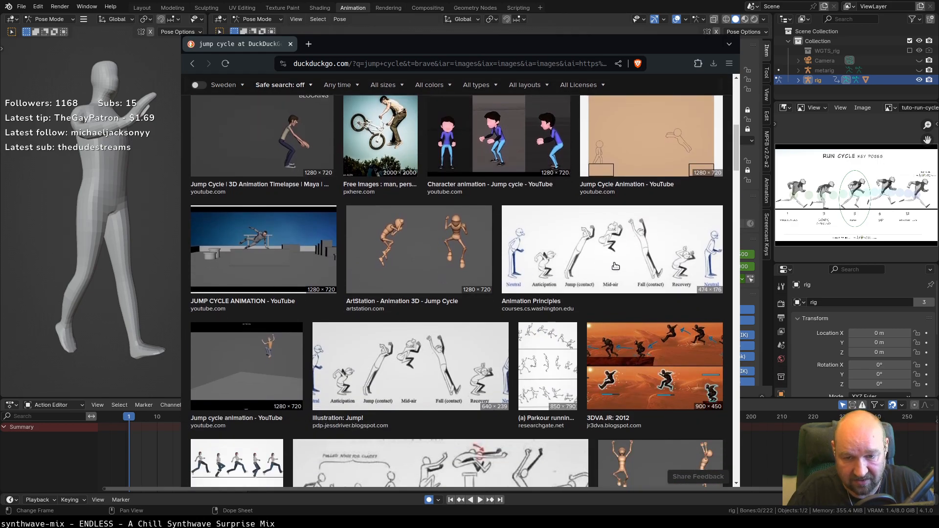
click(614, 265)
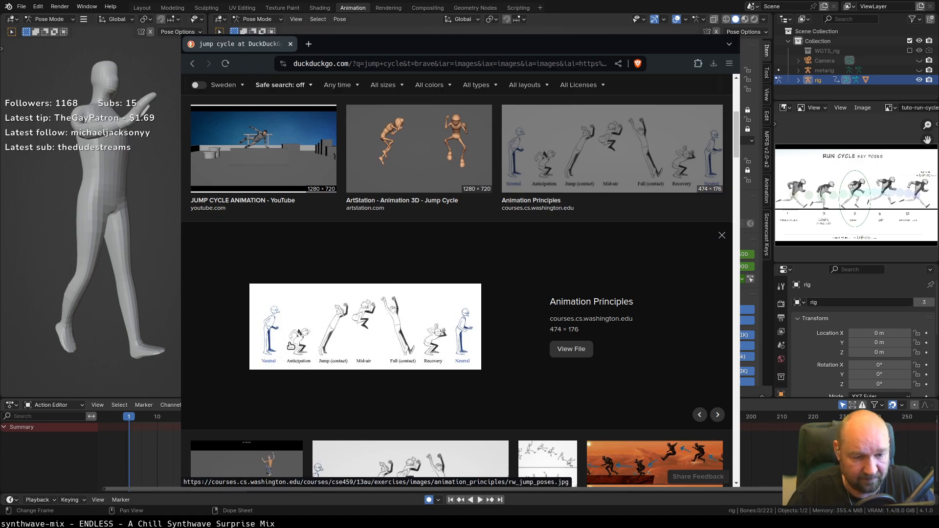
click(571, 349)
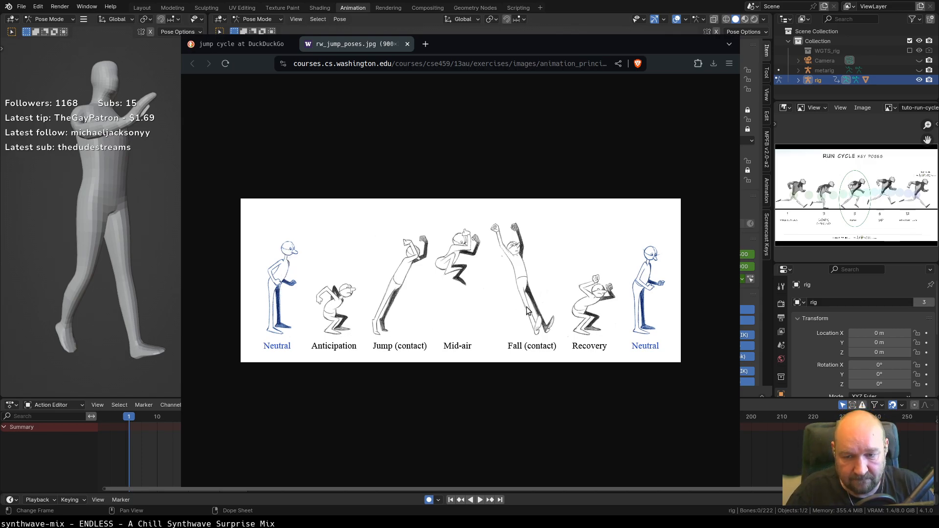
View the full-size parkour running and long jump technique image from the search results, and close it.
click(247, 44)
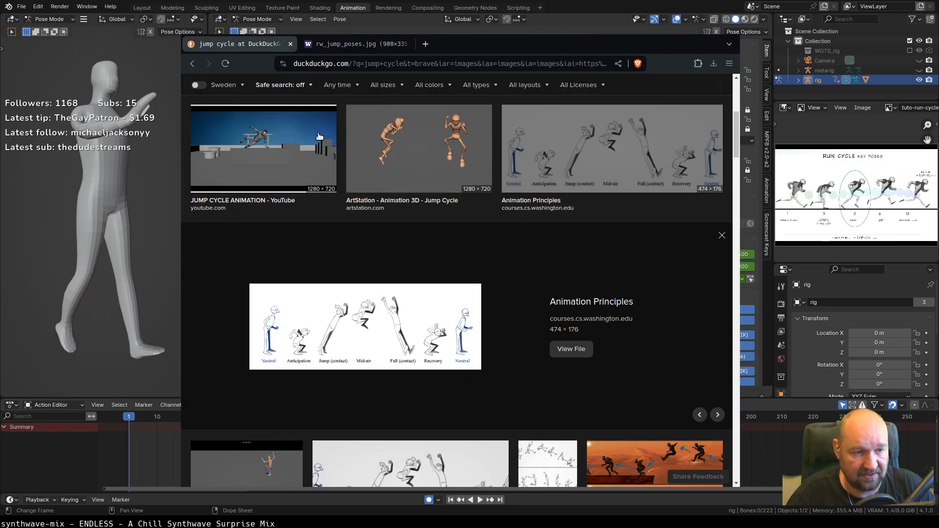
scroll(399, 307, down, 5)
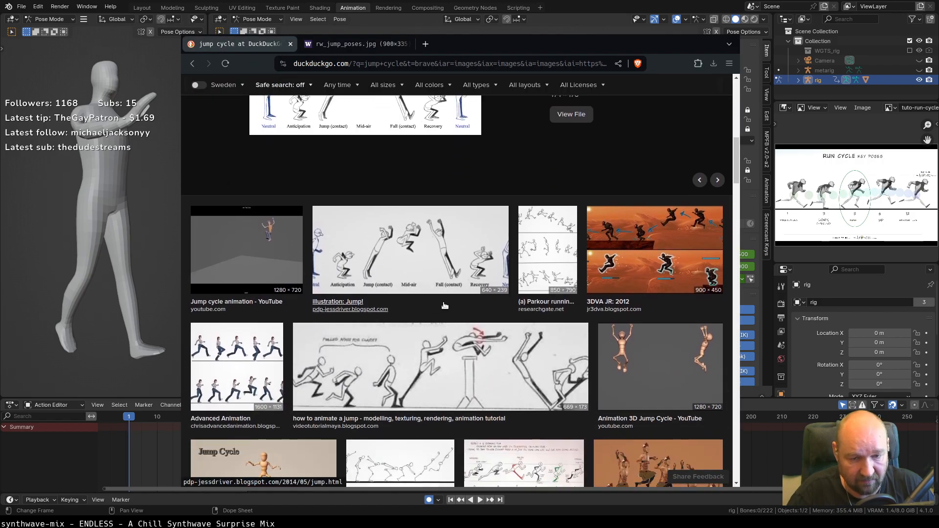
click(537, 257)
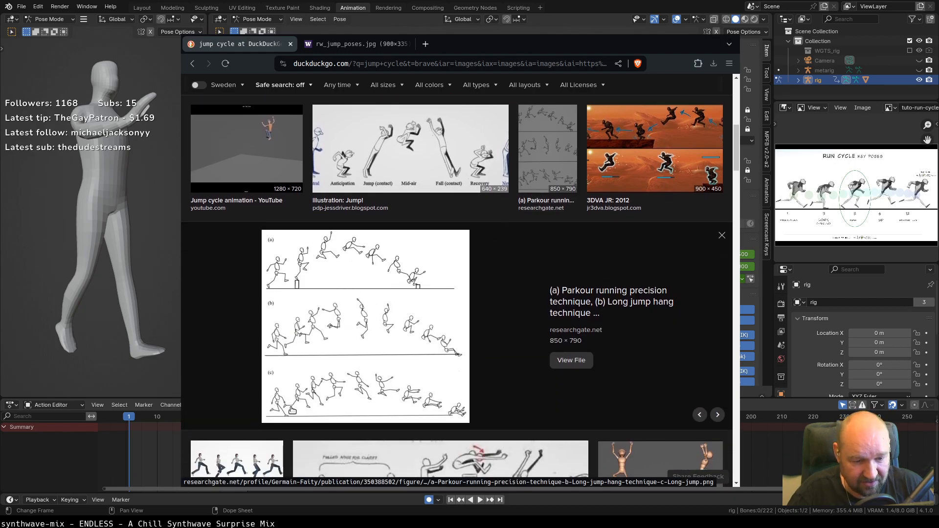
click(577, 365)
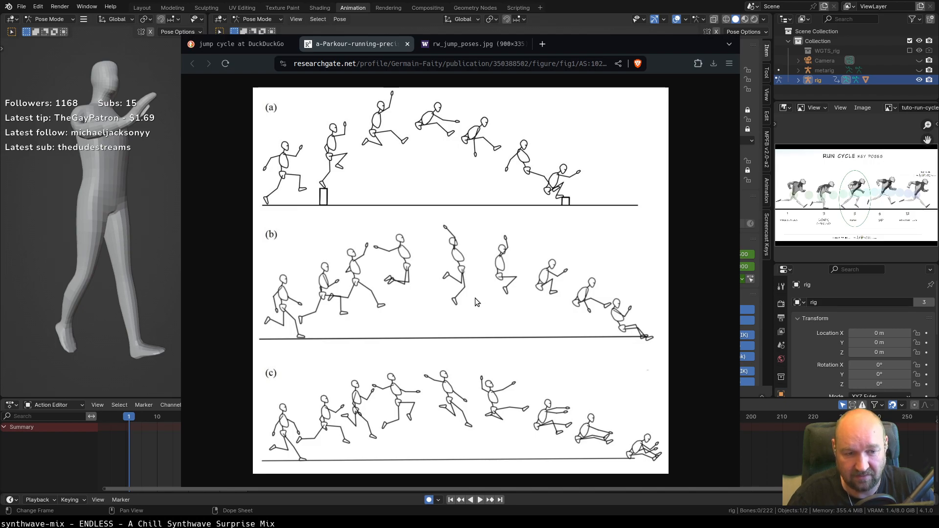
click(407, 45)
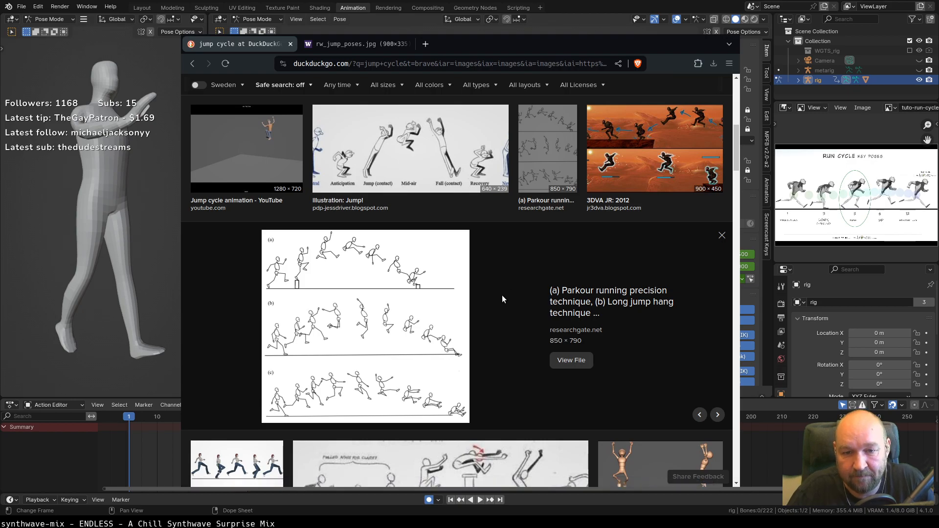
Open the full-size Advanced Animation run and jump image from the search results and download it.
scroll(515, 308, down, 3)
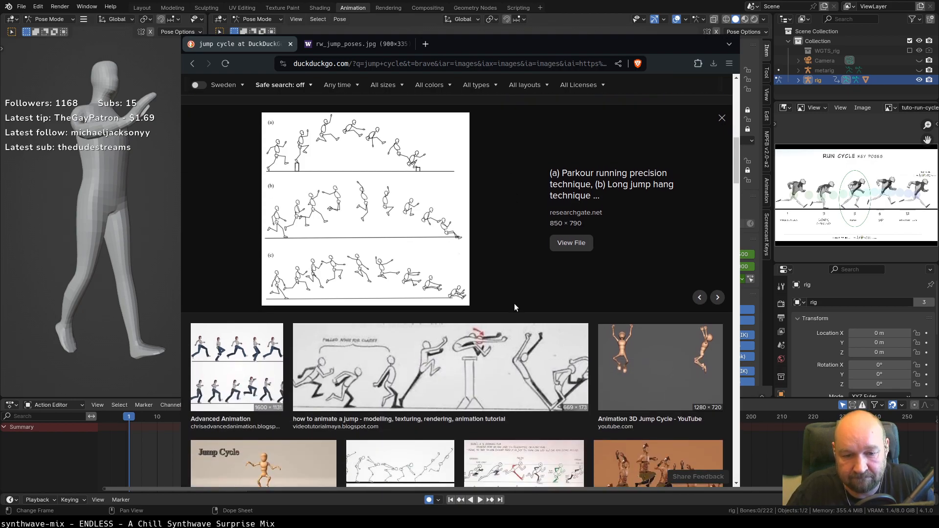
scroll(420, 299, down, 2)
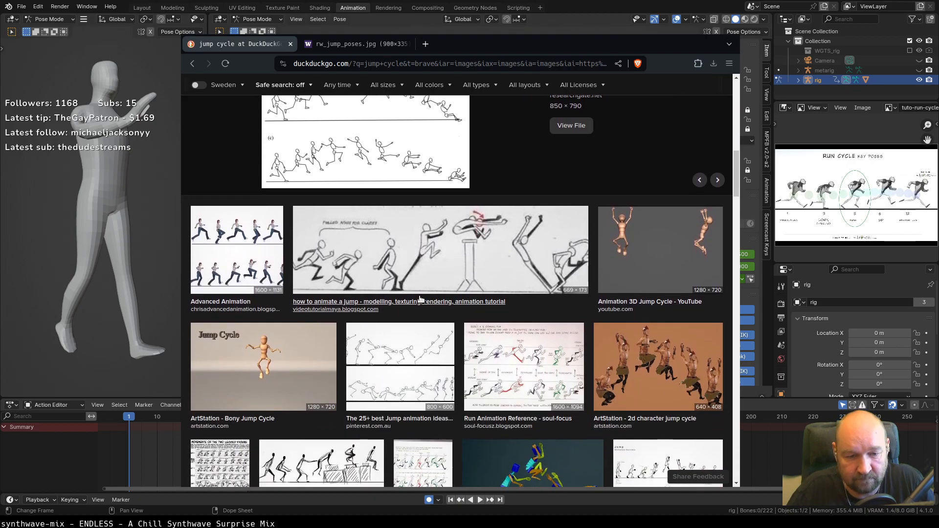
click(254, 253)
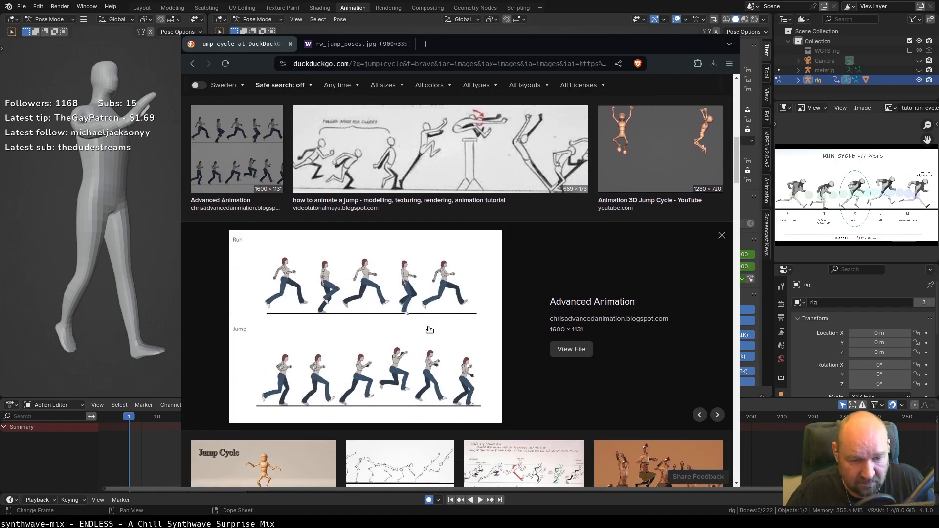
click(576, 350)
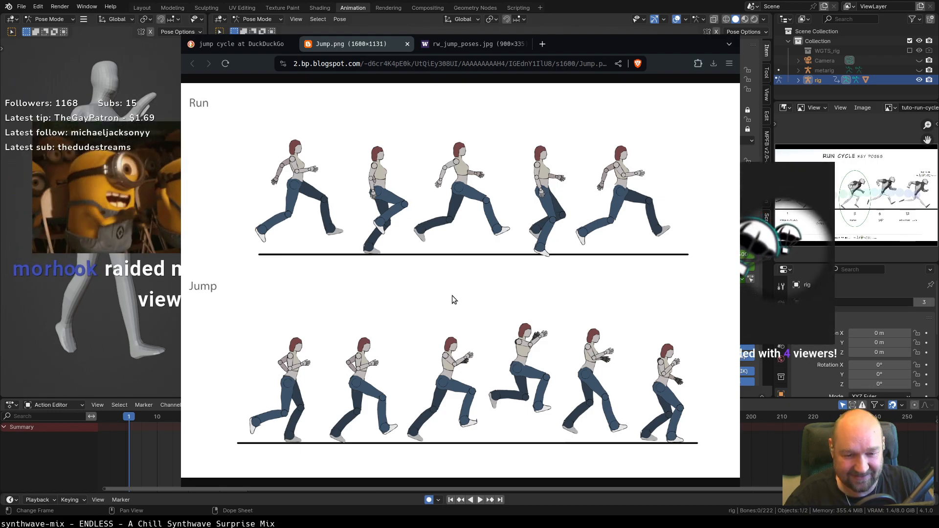
click(697, 444)
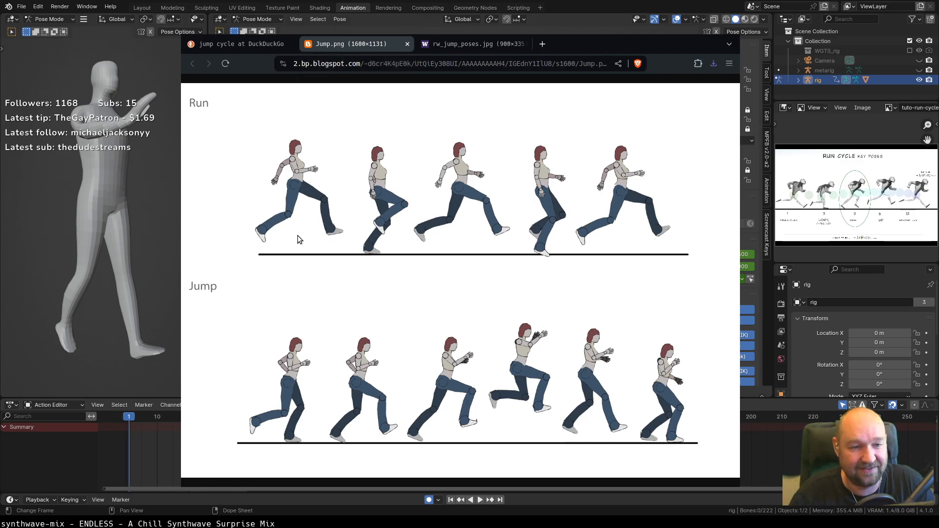
Close both full-size jump reference images and switch back to Blender.
click(407, 44)
click(335, 44)
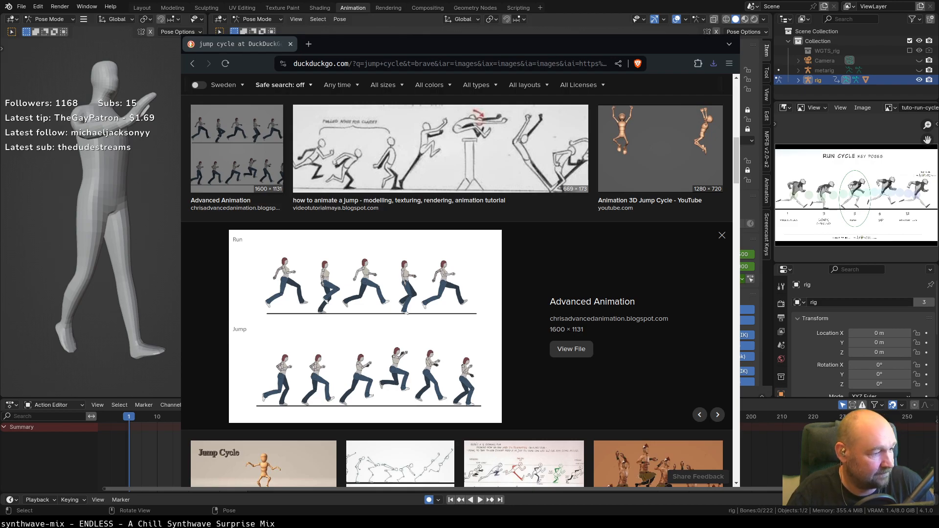
key(alt+Tab)
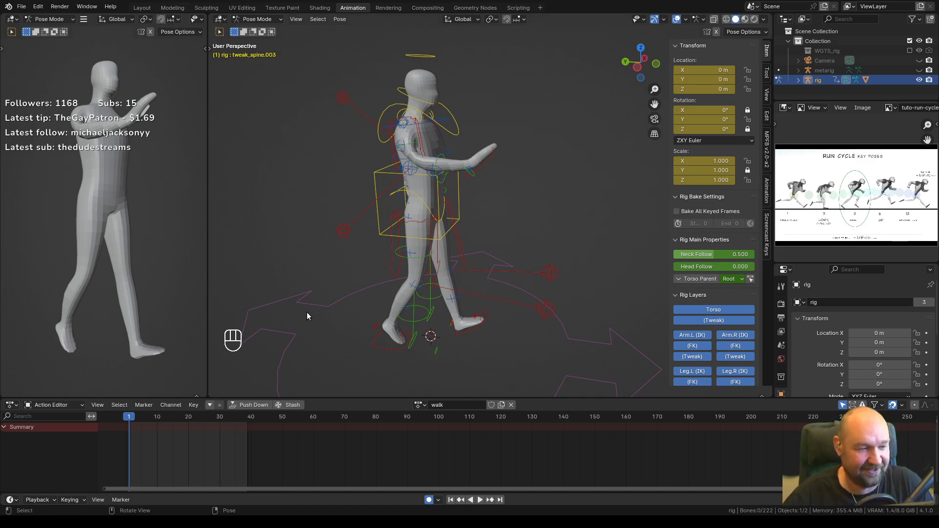
Play back the walk action, and assign the idle action to the rig and play it.
key(space)
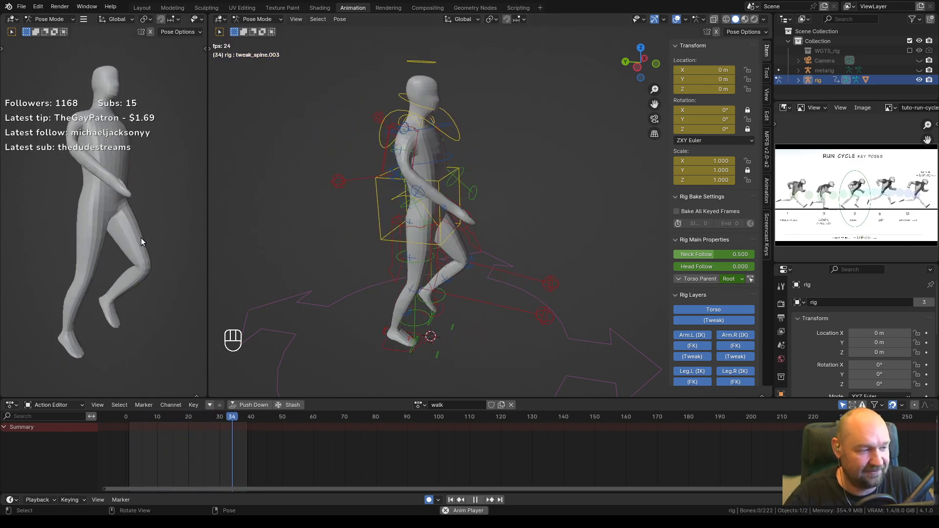
key(space)
click(424, 405)
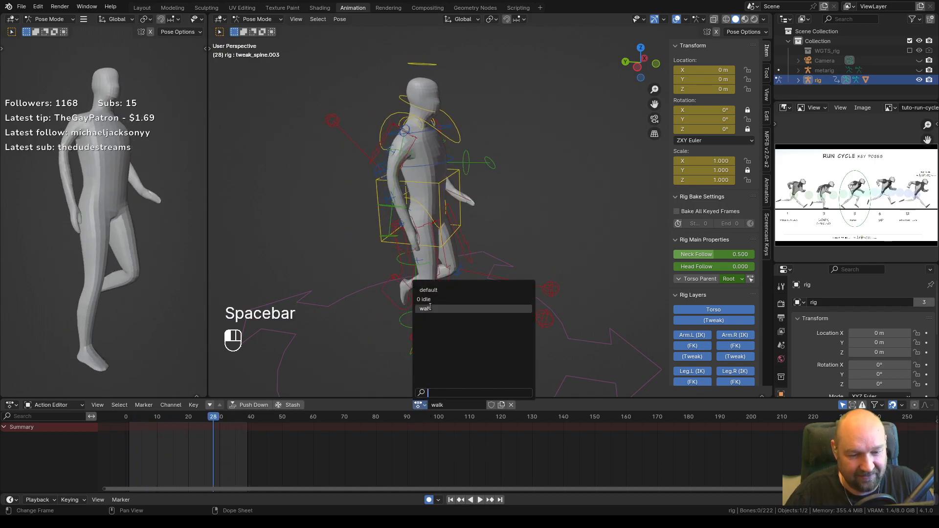
click(431, 299)
key(space)
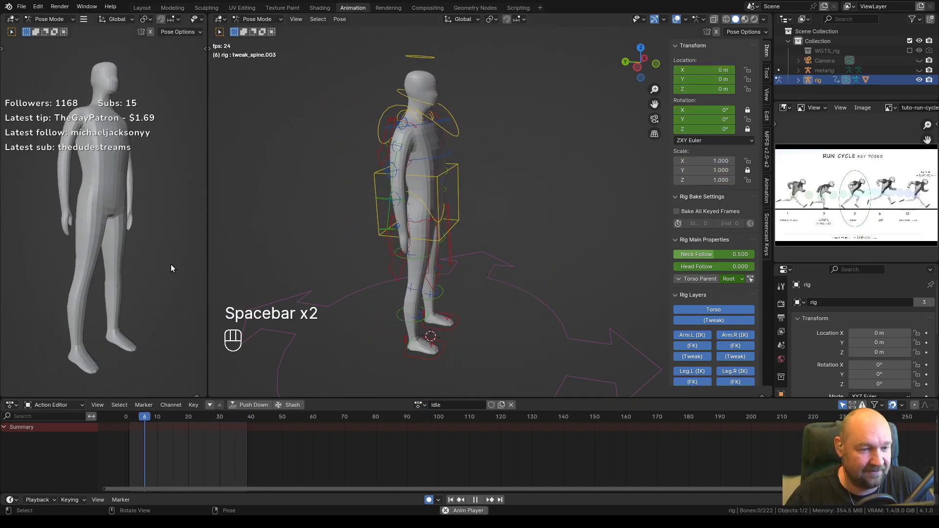
middle_drag(132, 211, 140, 242)
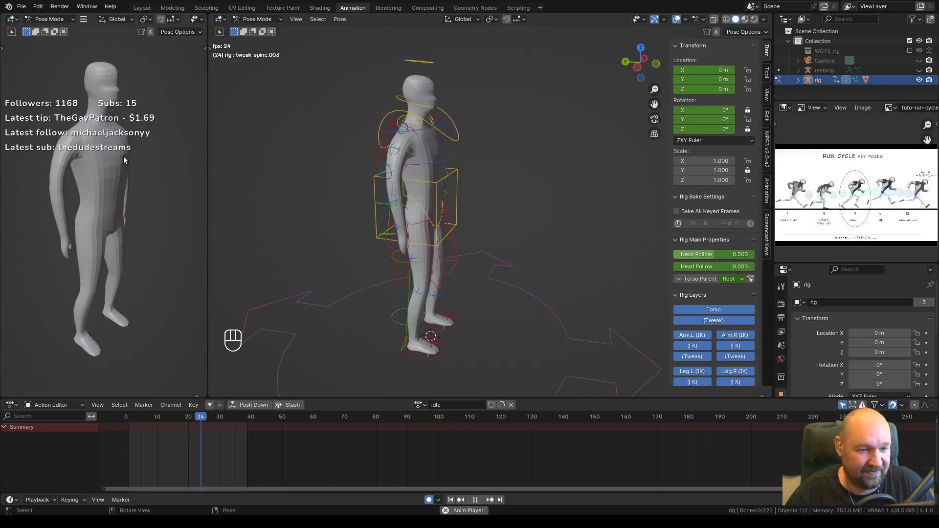
Stop the idle playback, hide the rig in the Layout workspace, and put the body mesh into Edit Mode.
key(space)
click(142, 8)
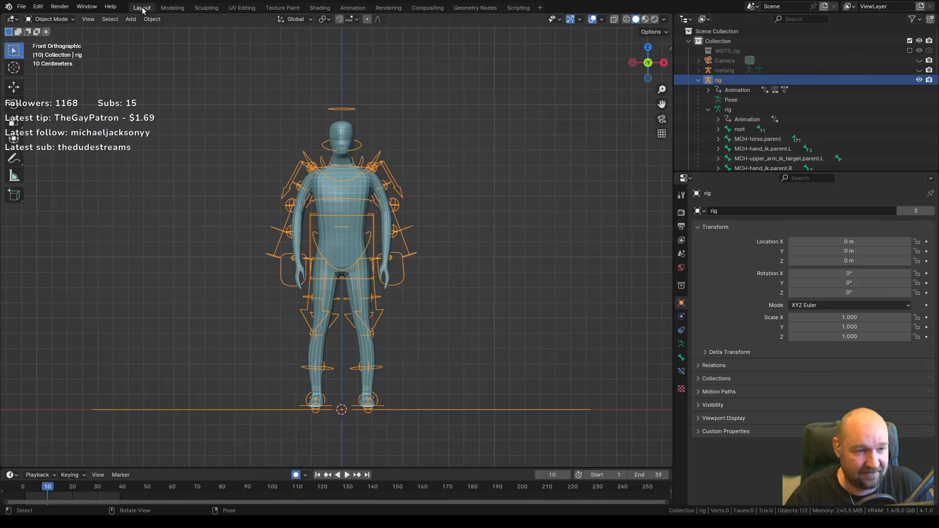
click(345, 193)
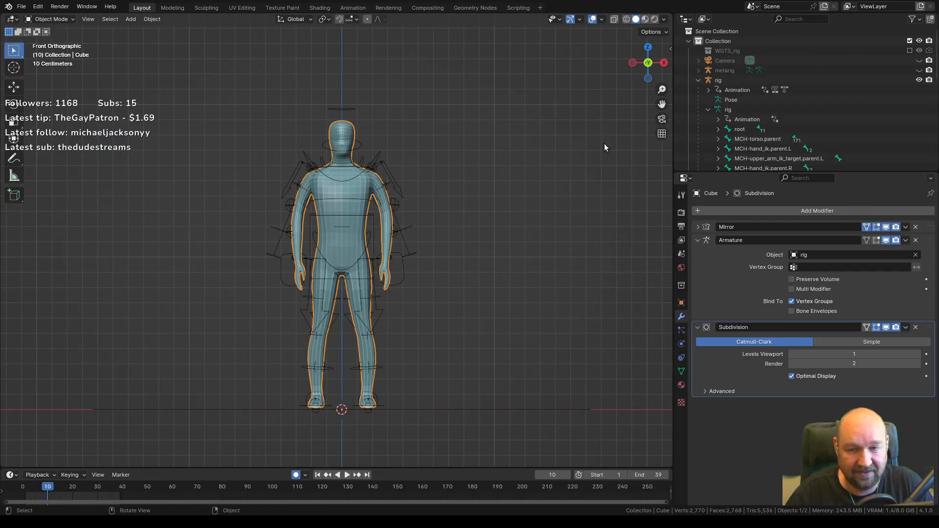
click(919, 79)
middle_drag(379, 230, 332, 227)
key(ctrl+Tab)
click(450, 245)
scroll(417, 246, up, 1)
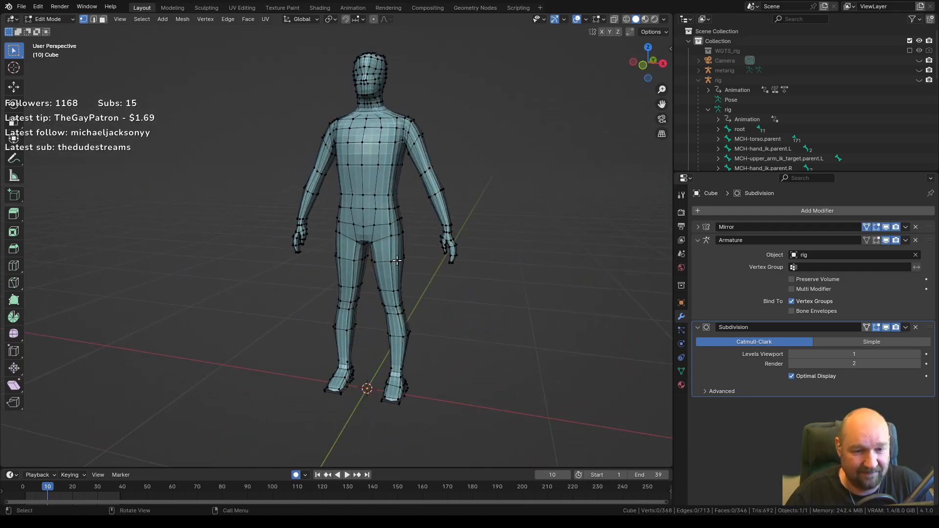
middle_drag(391, 259, 417, 250)
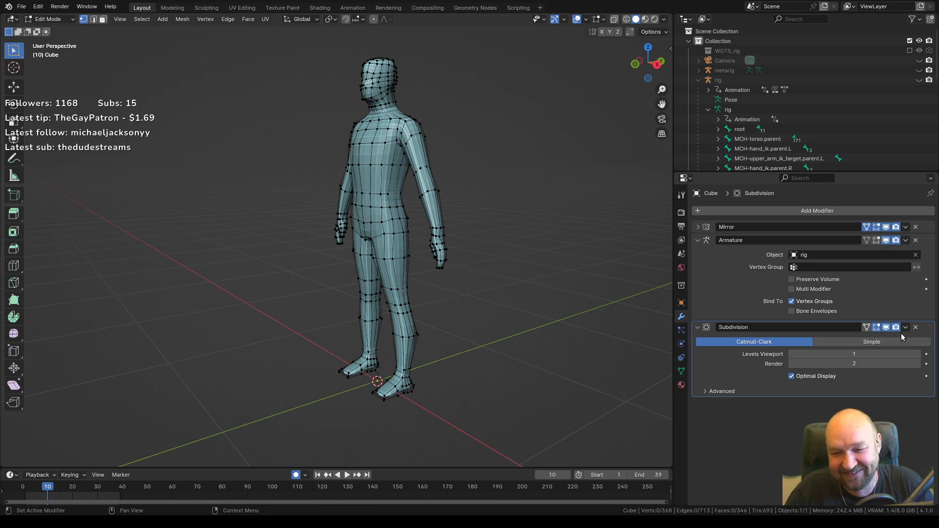
Inspect the base half mesh by turning off the viewport display of the Subdivision and Mirror modifiers, and turn both back on.
click(885, 326)
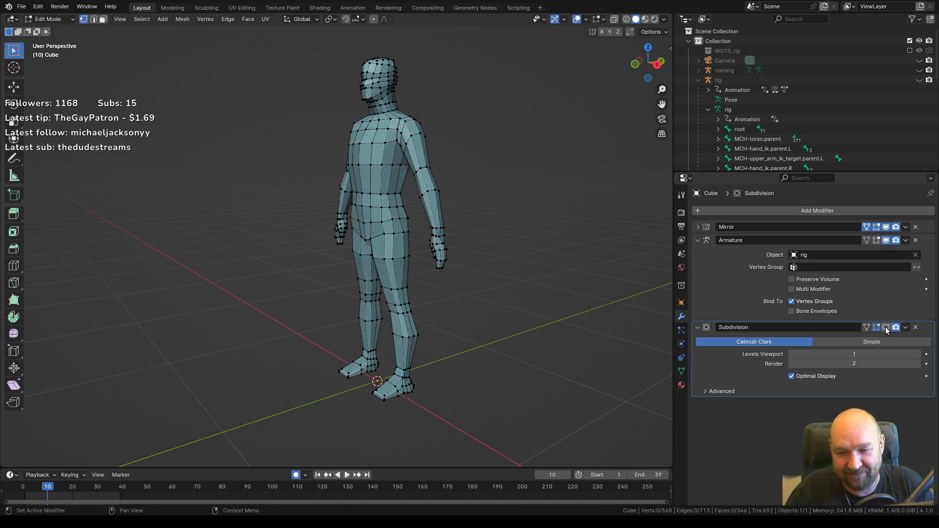
click(886, 227)
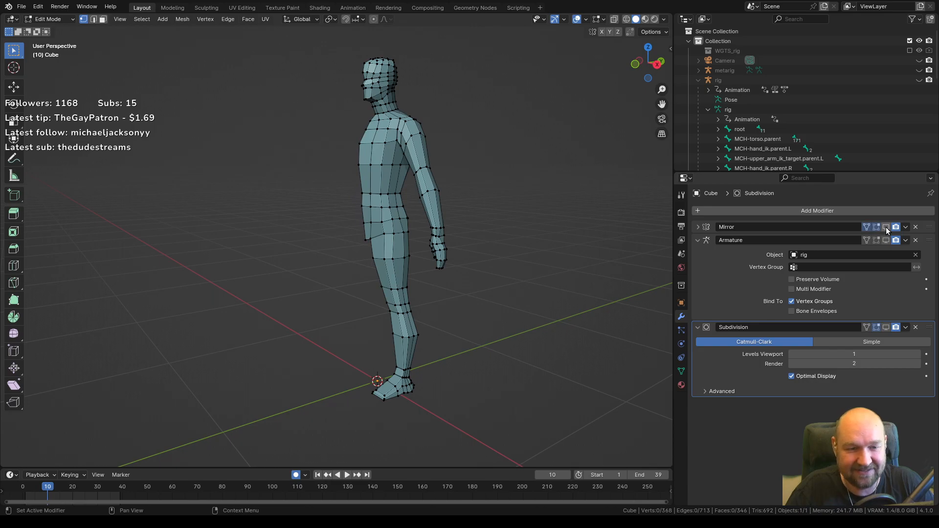
middle_drag(593, 221, 526, 207)
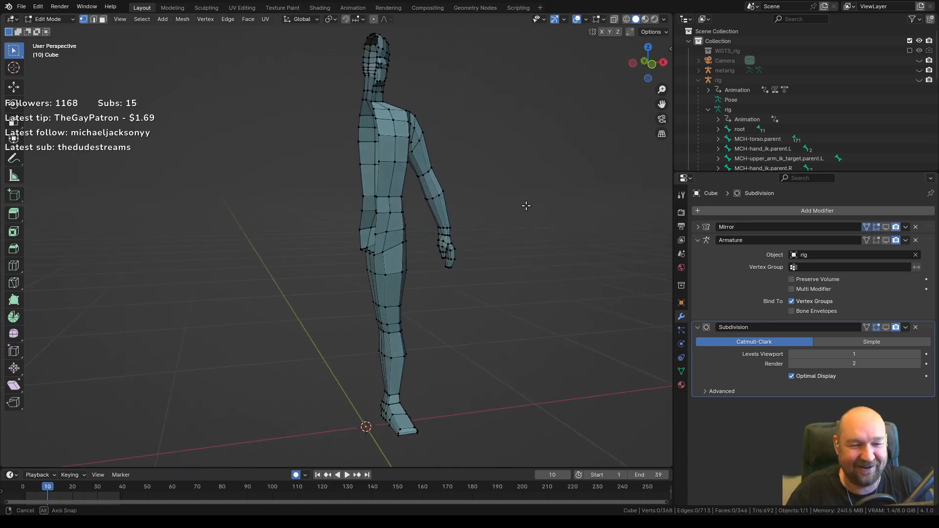
middle_drag(552, 242, 546, 248)
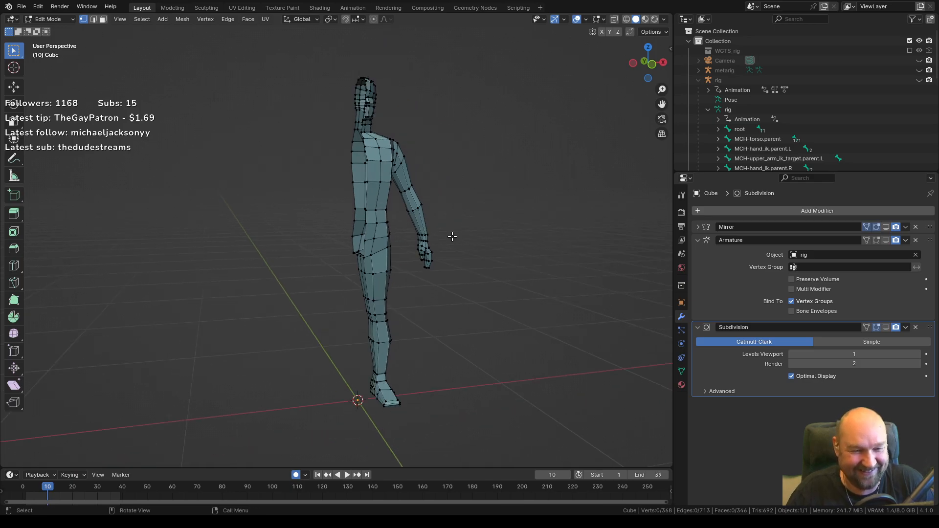
click(885, 227)
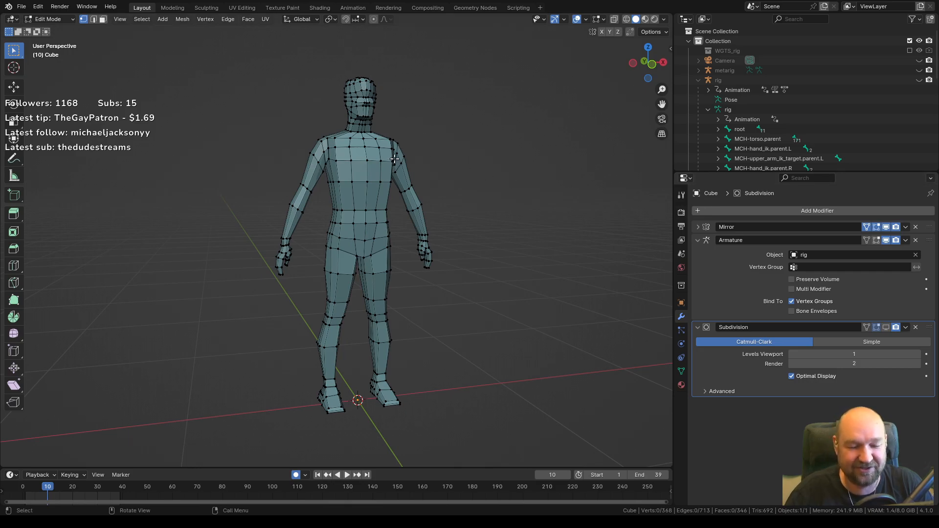
middle_drag(370, 192, 439, 247)
click(886, 326)
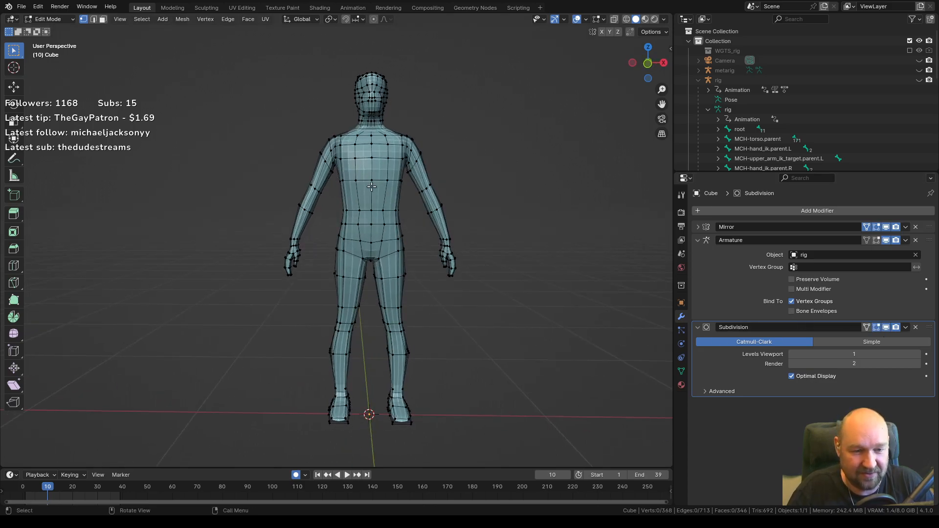
Return the body mesh to Object Mode and apply Shade Smooth to it.
key(ctrl+Tab)
click(301, 195)
right_click(374, 177)
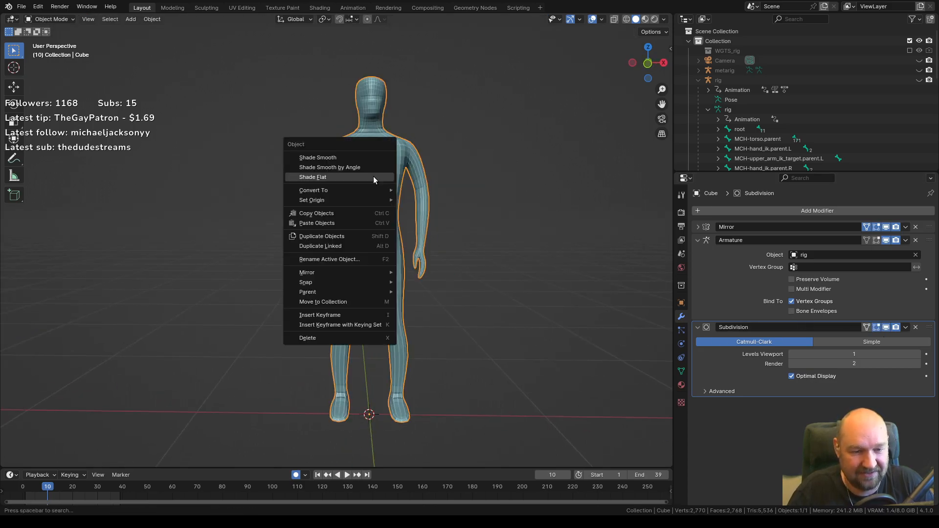
click(325, 158)
mouse_move(384, 168)
middle_down()
mouse_move(340, 195)
mouse_move(336, 168)
mouse_move(395, 189)
mouse_move(352, 188)
mouse_move(315, 95)
middle_up()
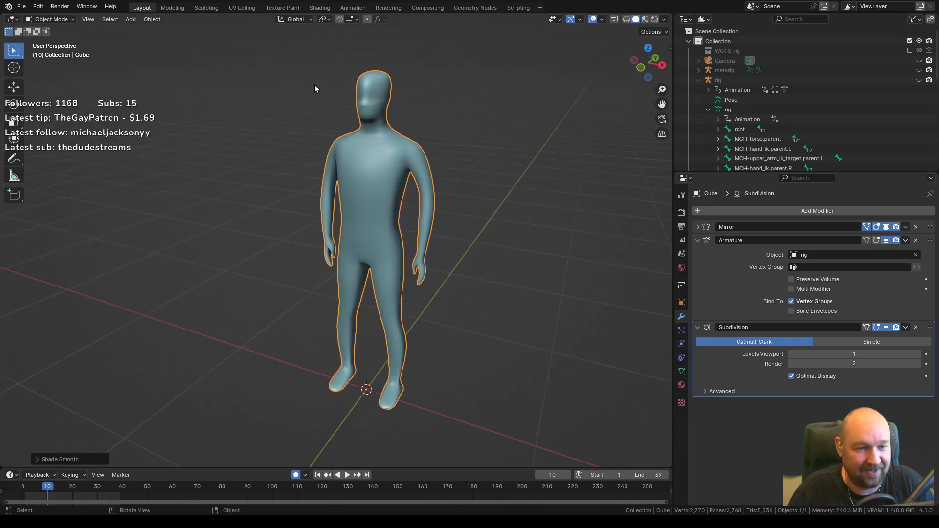
Unhide the rig in the Animation workspace and start playback.
click(353, 8)
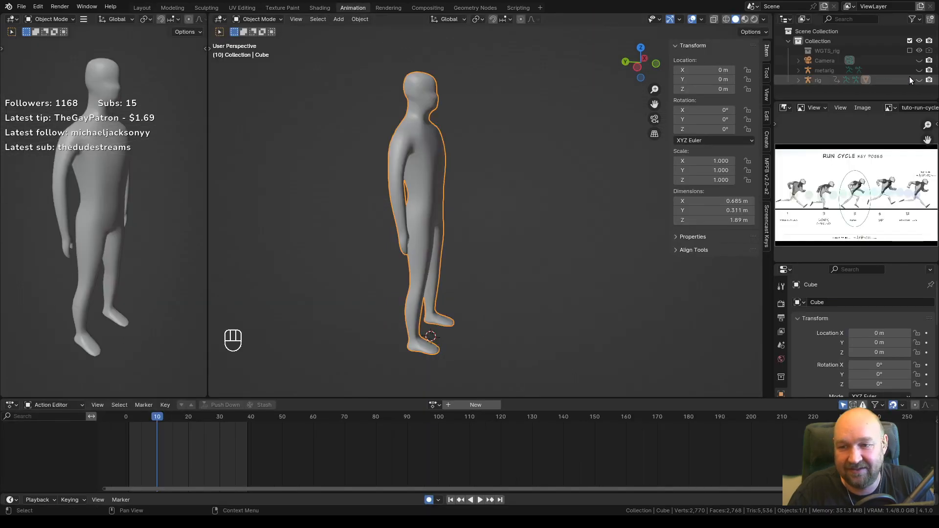
click(919, 80)
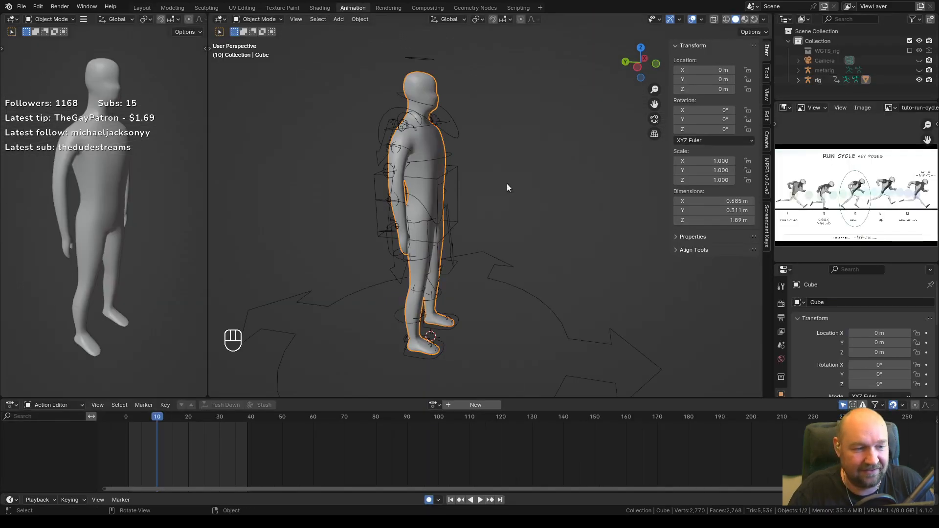
key(space)
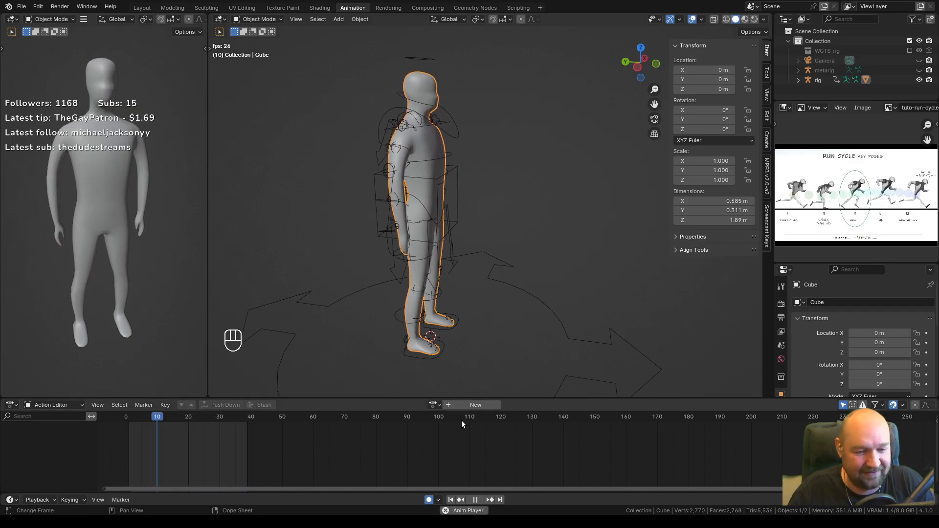
Assign the walk action to the body mesh, check the playback, and stop it.
click(441, 406)
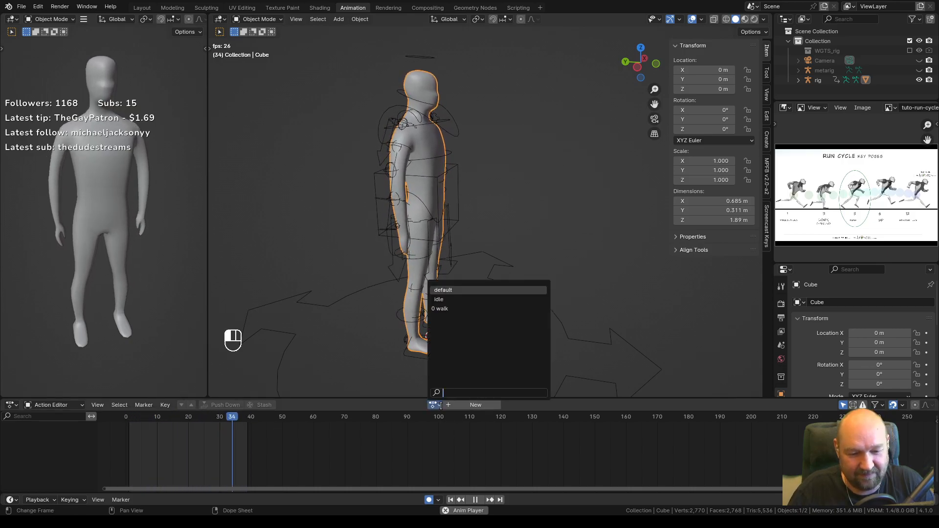
click(440, 308)
key(space)
key(space)
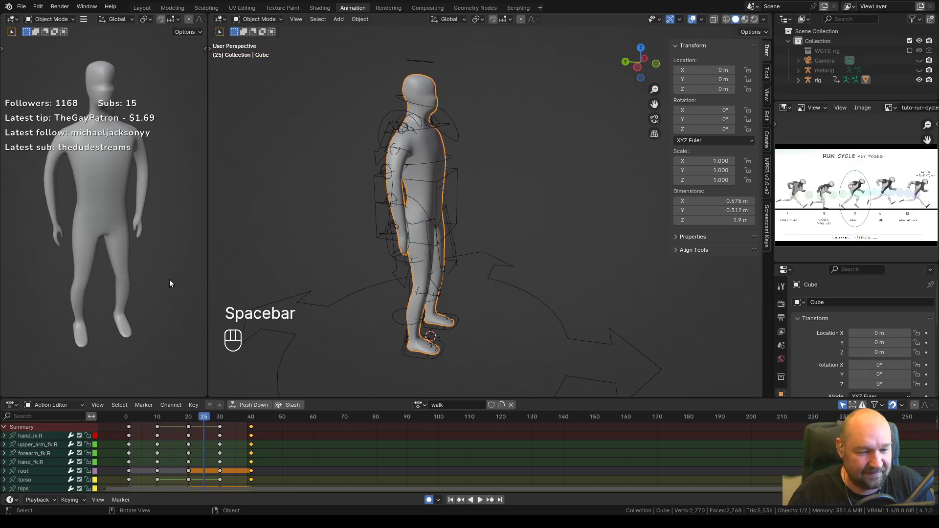
key(space)
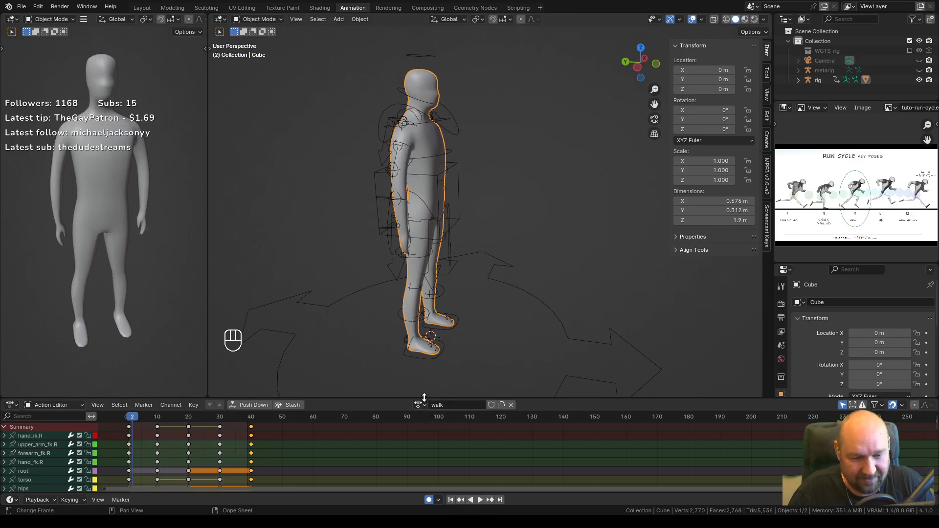
Select the rig, assign the walk action to it, and play the walk cycle before stopping it.
click(433, 175)
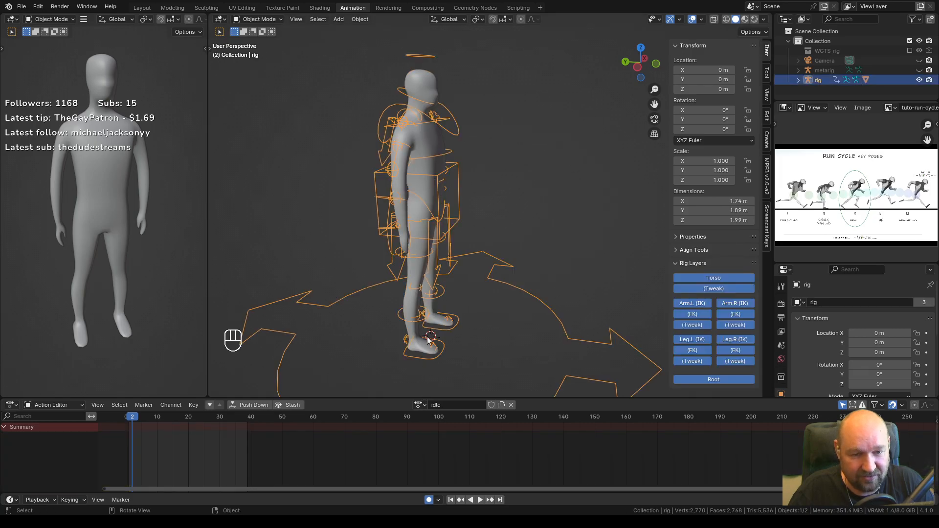
click(419, 405)
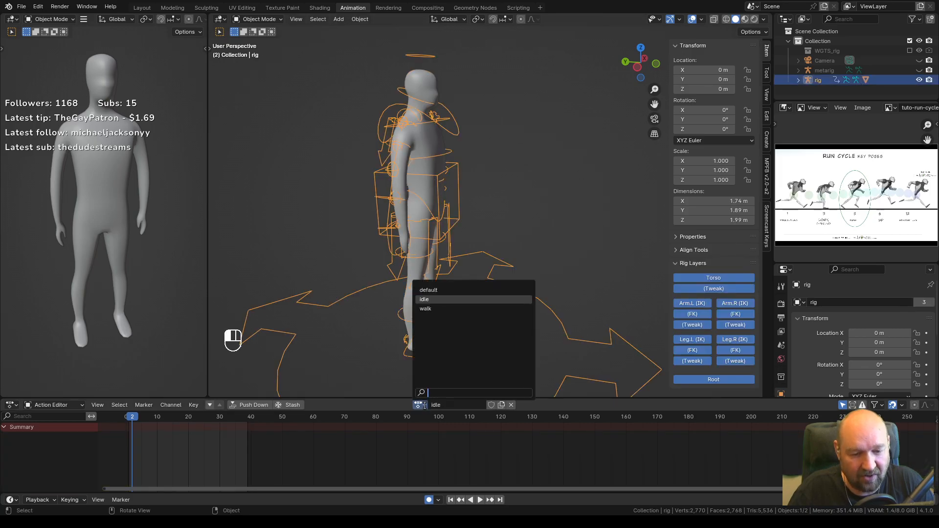
click(434, 309)
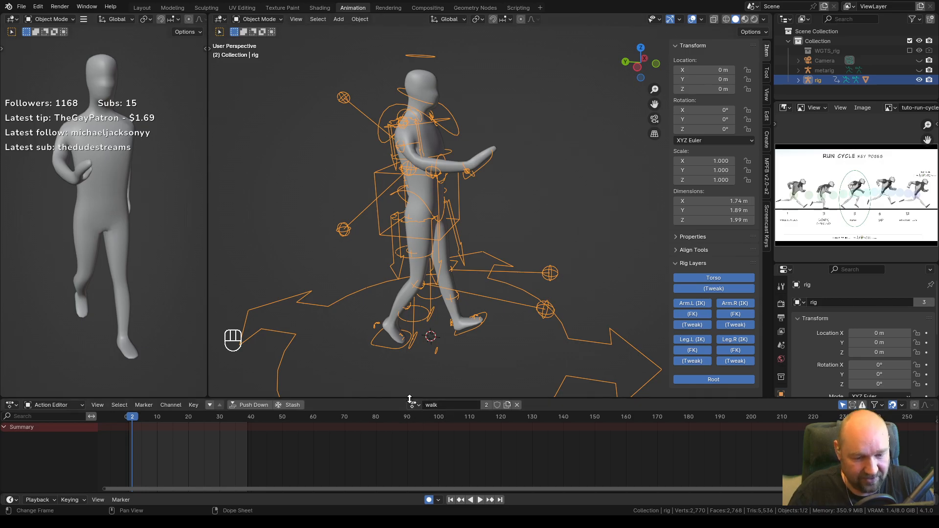
key(space)
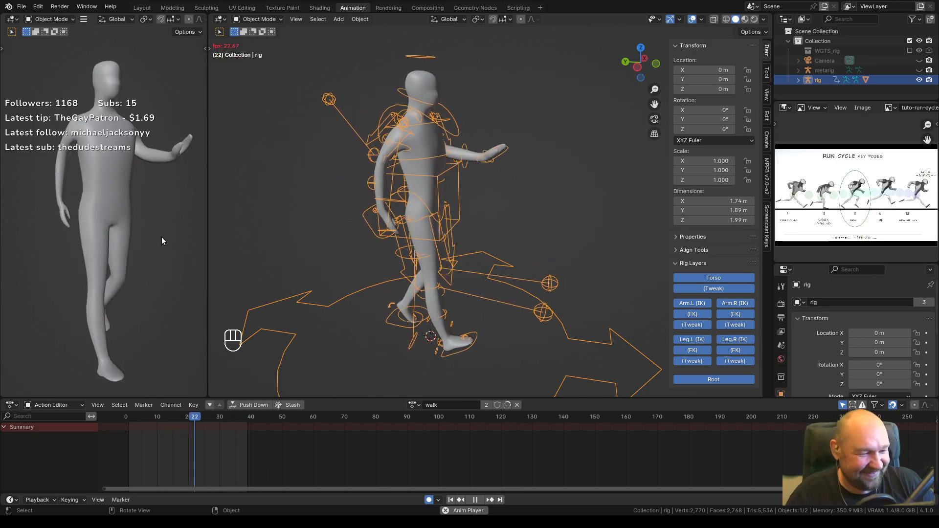
key(space)
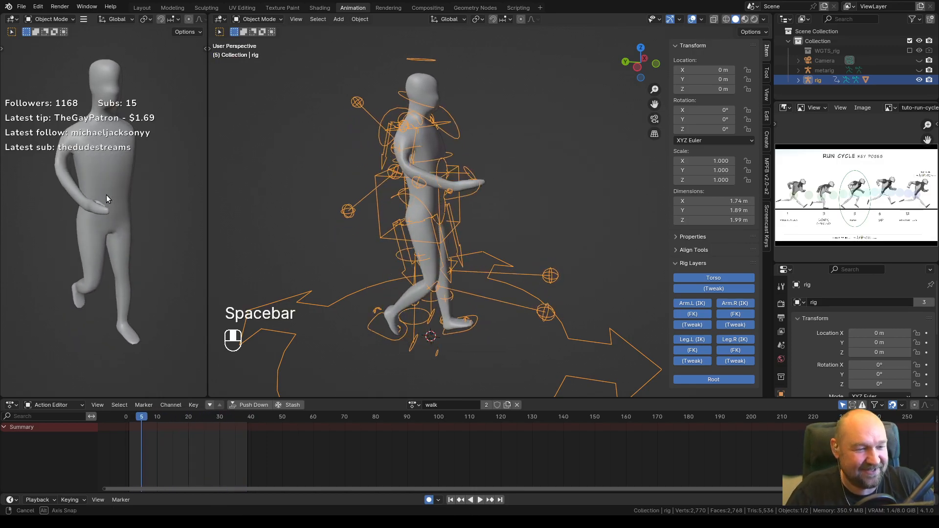
scroll(104, 177, up, 4)
scroll(104, 177, down, 5)
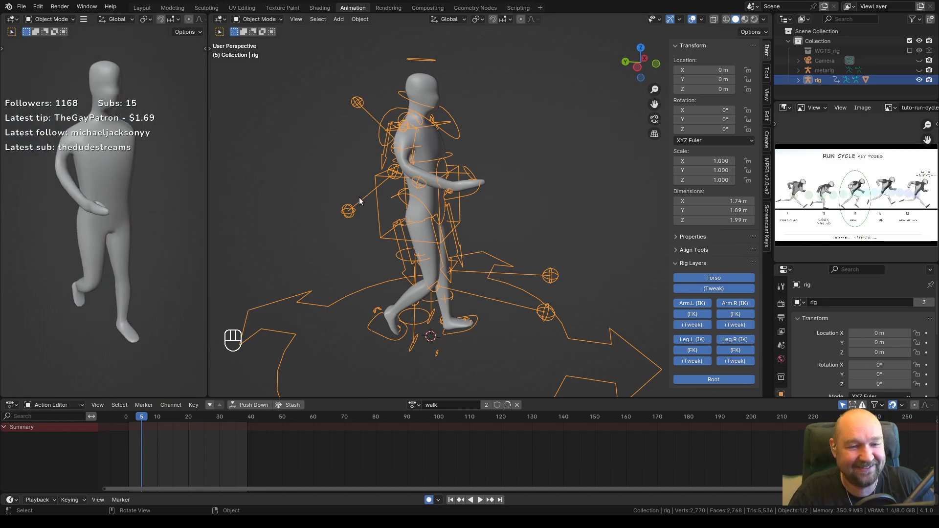
Apply Shade Flat to the body mesh in the Layout workspace, and return to the Animation workspace.
right_click(90, 154)
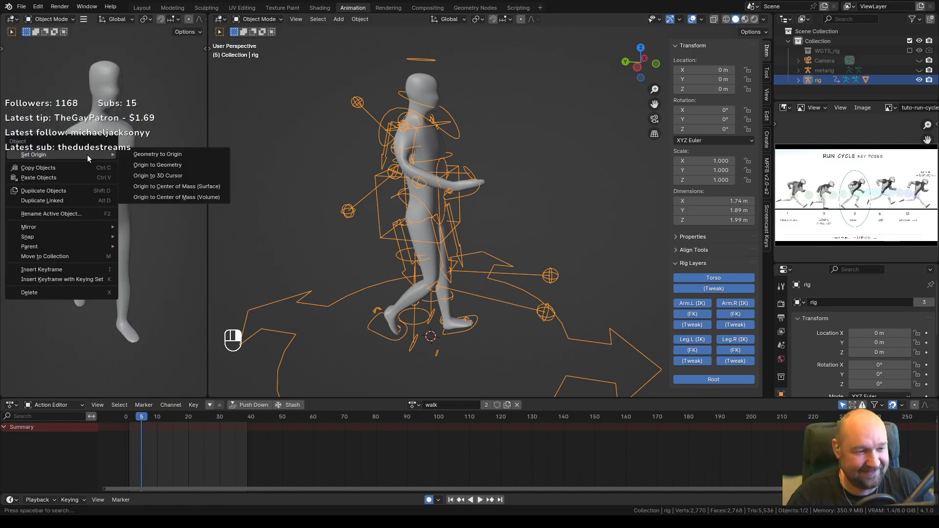
click(142, 8)
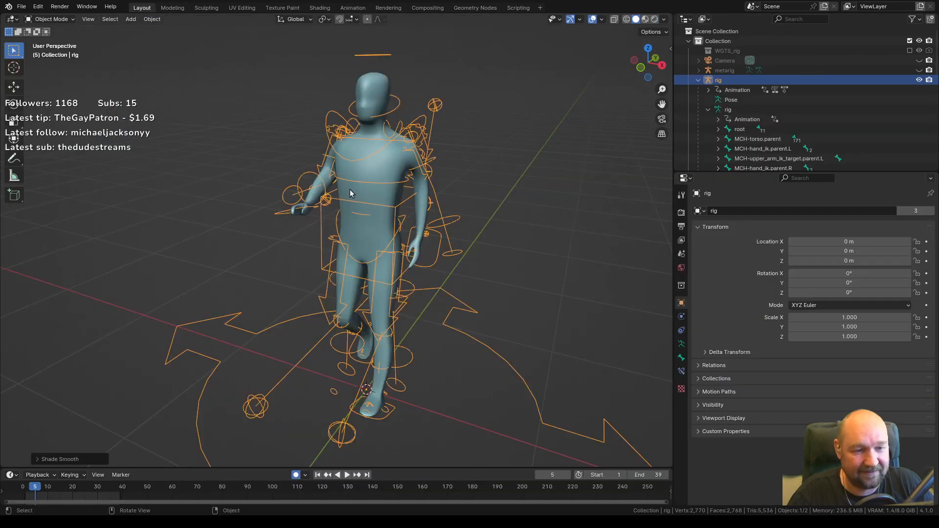
click(366, 160)
right_click(379, 170)
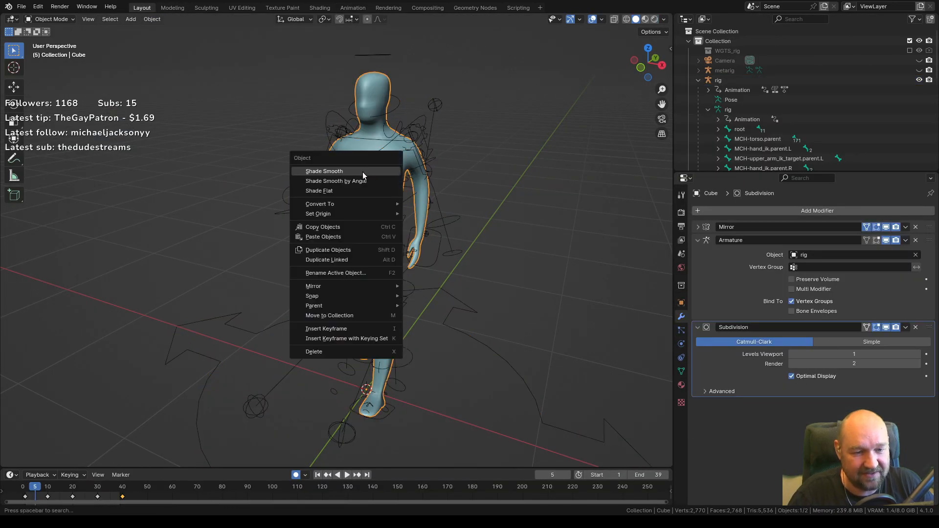
click(357, 189)
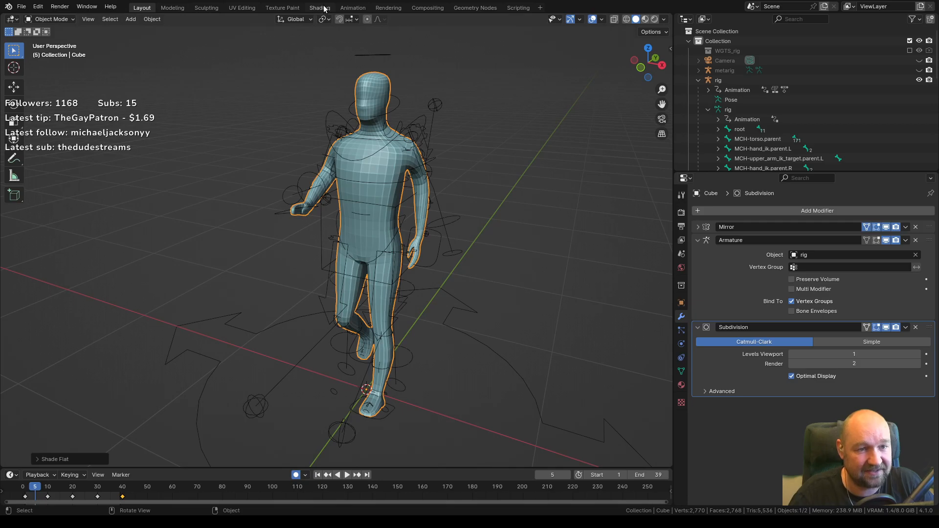
click(320, 8)
click(353, 8)
middle_drag(359, 197, 318, 222)
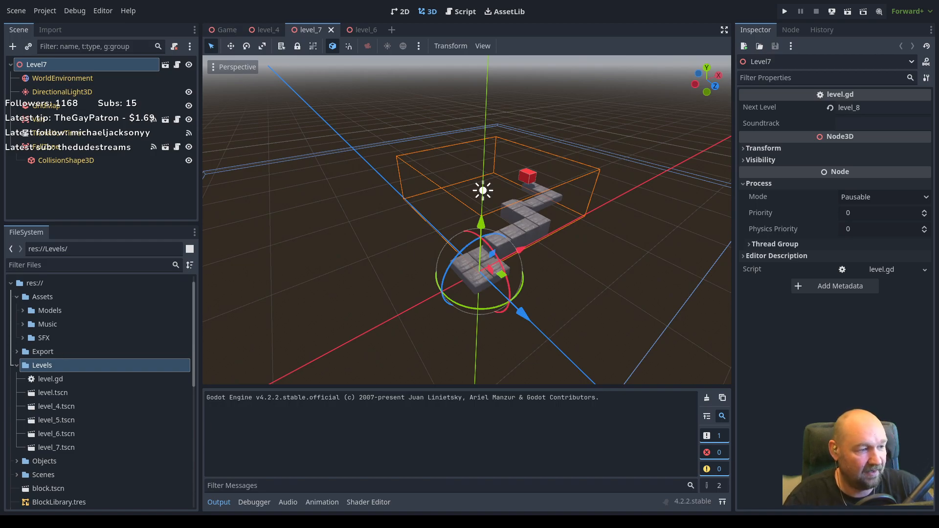
In Godot's level_7 scene, select the GridMap and place a RampTop piece sloping down from the side of the raised block path.
scroll(503, 261, up, 3)
middle_drag(503, 261, 426, 259)
scroll(431, 263, up, 2)
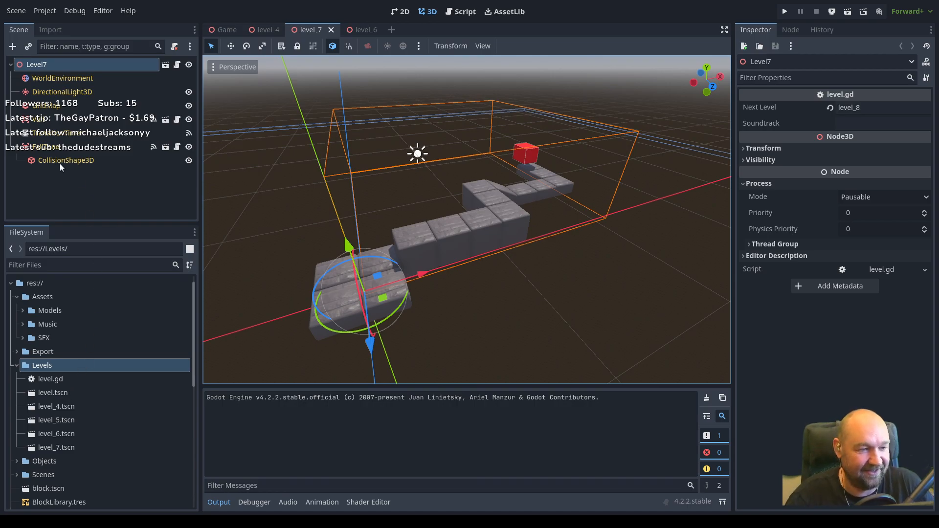
click(54, 104)
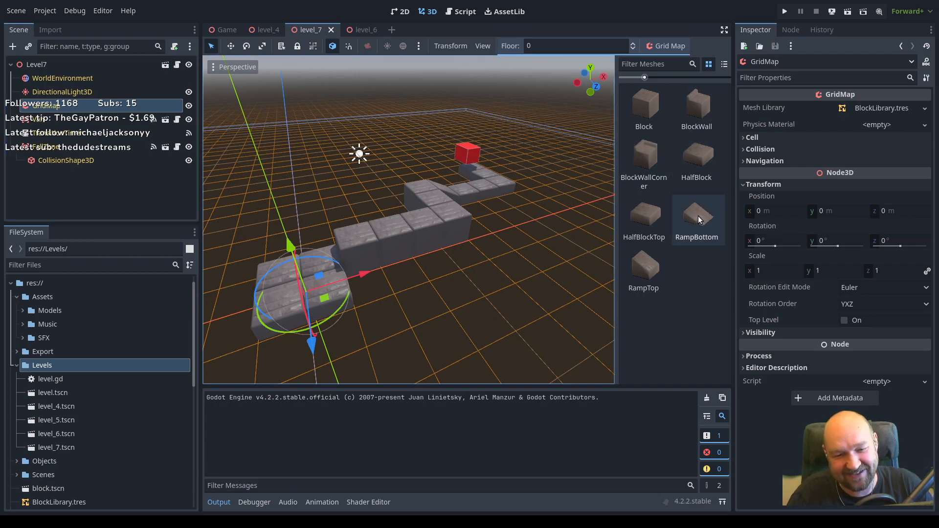
click(646, 268)
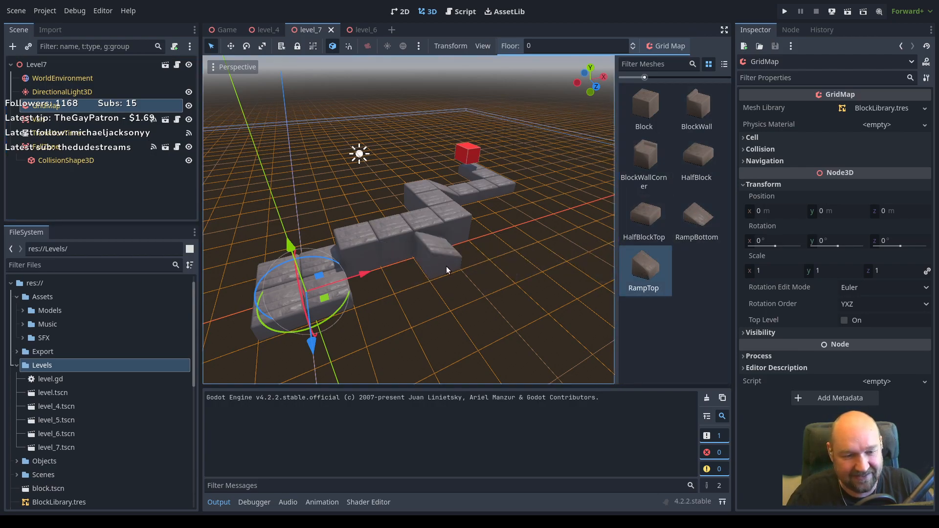
click(442, 271)
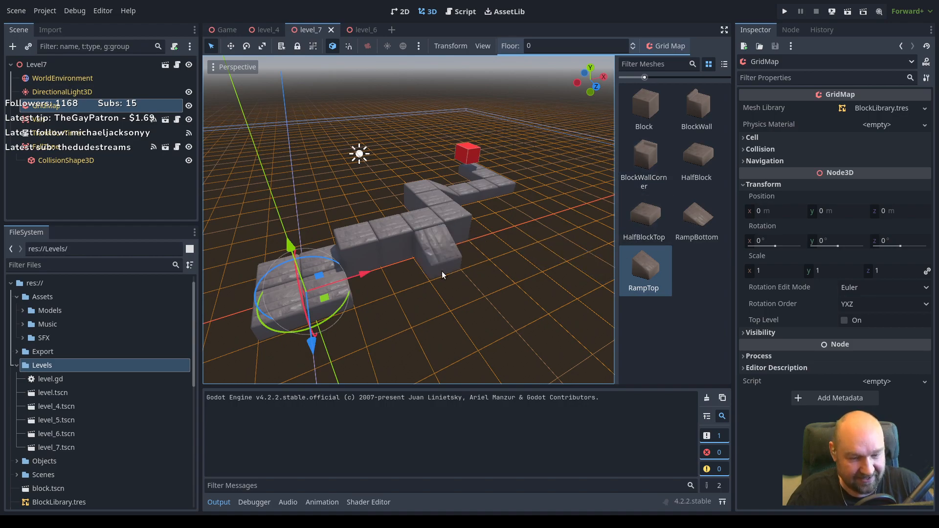
Lay a path of HalfBlock pieces from the foot of the ramp, turning back toward the goal, with one detached block after it.
click(687, 156)
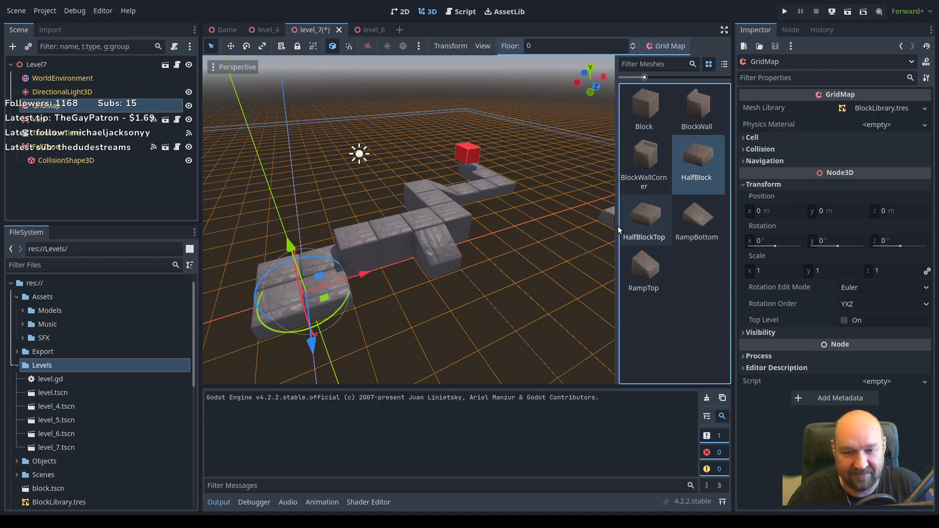
mouse_move(458, 286)
mouse_down()
mouse_move(470, 315)
mouse_move(569, 280)
mouse_up()
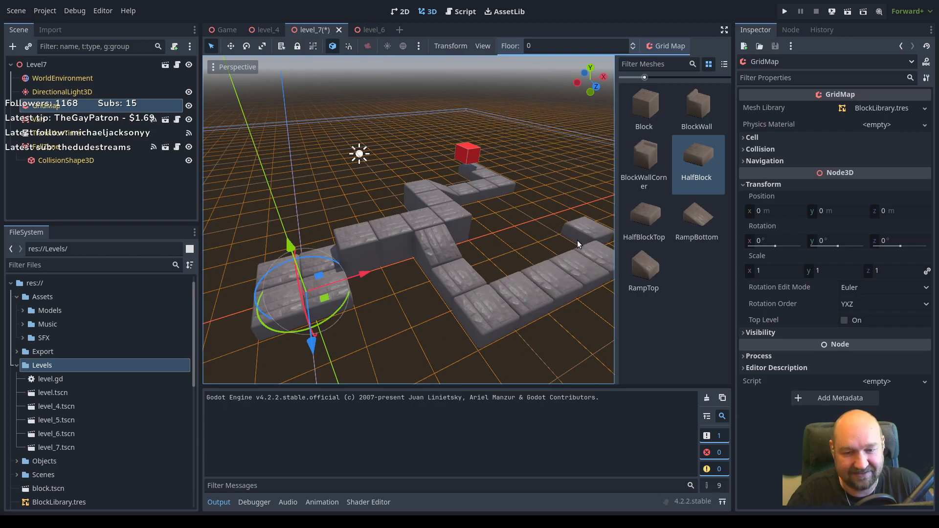
click(563, 245)
click(535, 210)
Paste the sausage object into level_7 and move it up and about 6.9 m along X onto the raised path beside the ramp.
middle_drag(418, 259, 371, 209)
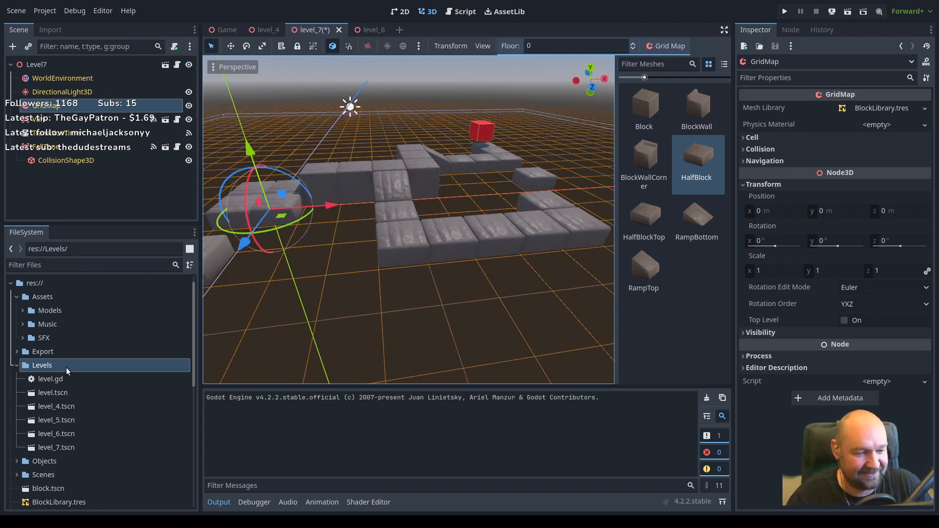
scroll(54, 403, down, 3)
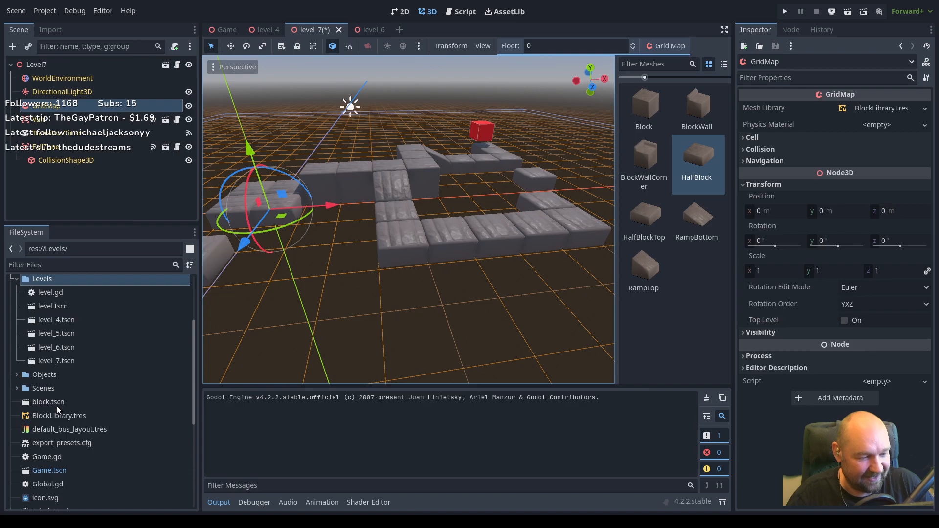
scroll(56, 402, up, 3)
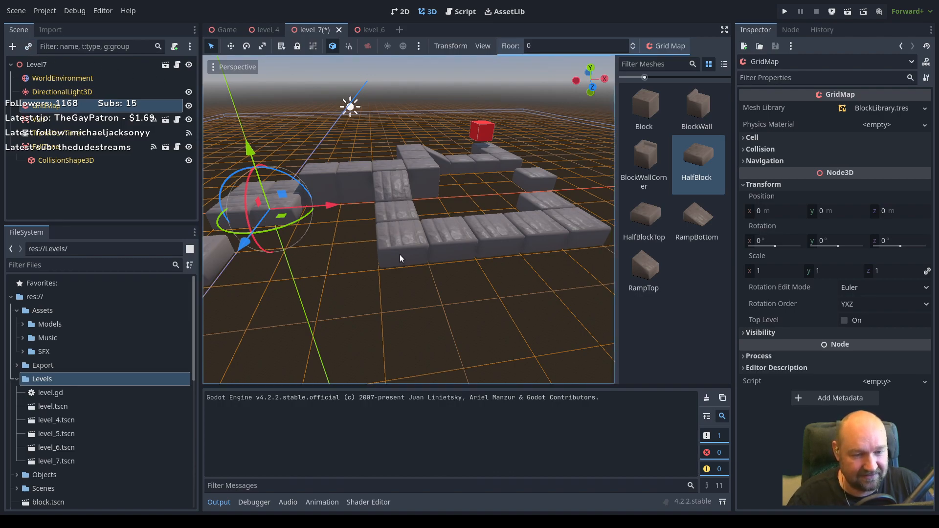
key(ctrl+v)
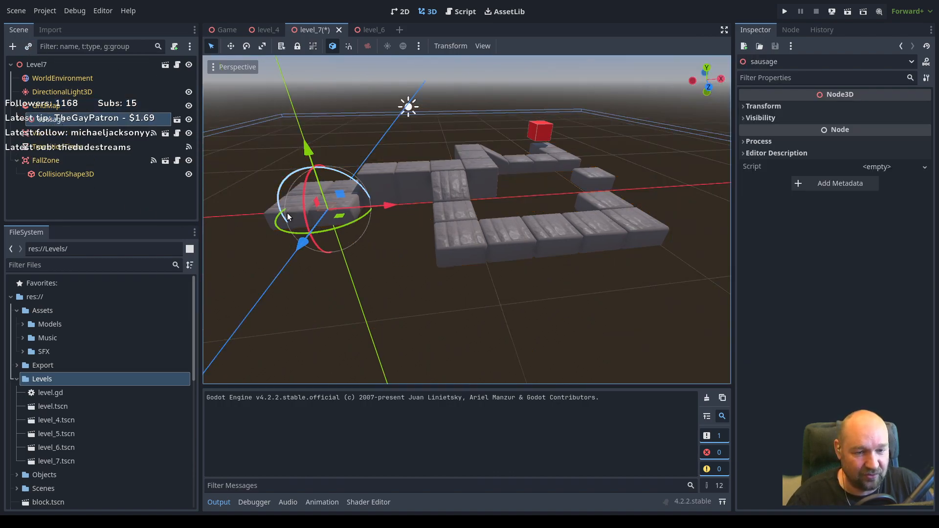
drag(308, 146, 295, 114)
drag(375, 183, 496, 166)
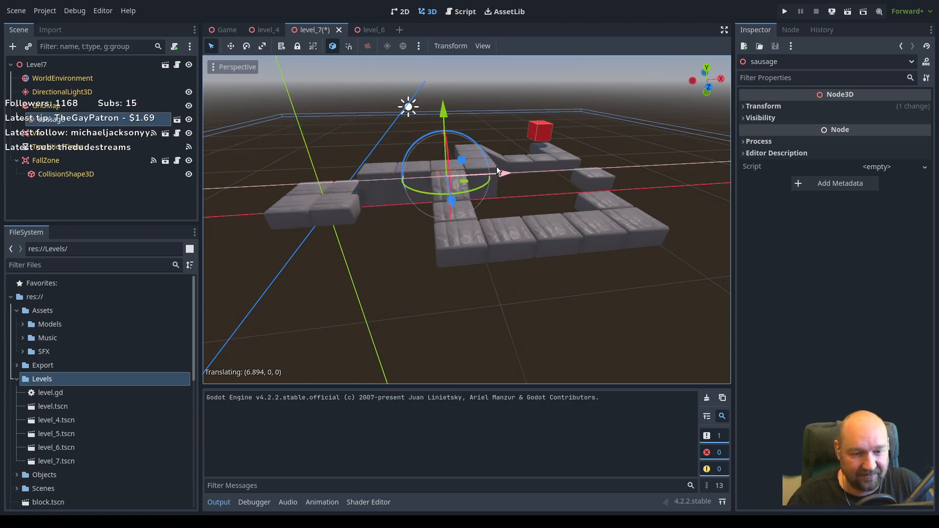
drag(447, 104, 447, 95)
middle_drag(444, 133, 494, 230)
scroll(494, 226, up, 3)
drag(493, 217, 476, 209)
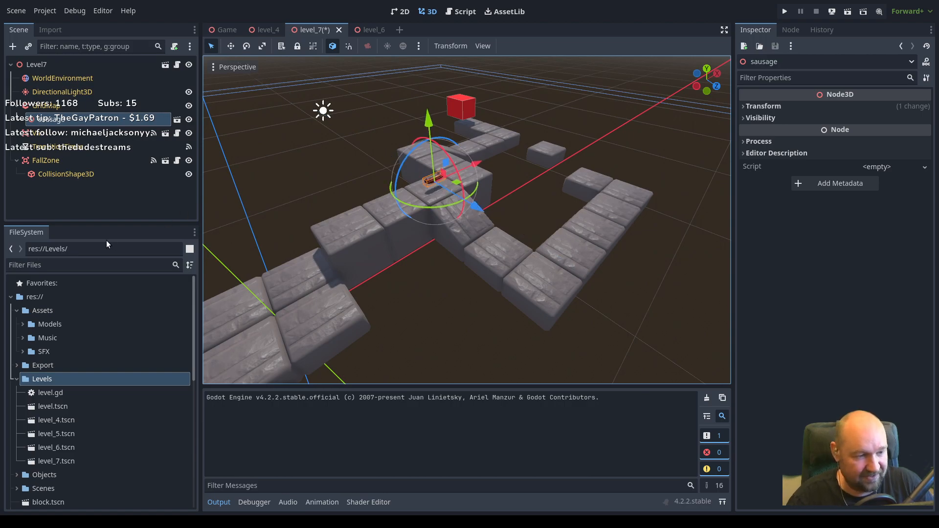
Reorder the sausage node in the scene tree so it sits directly above FallZone.
drag(43, 126, 43, 150)
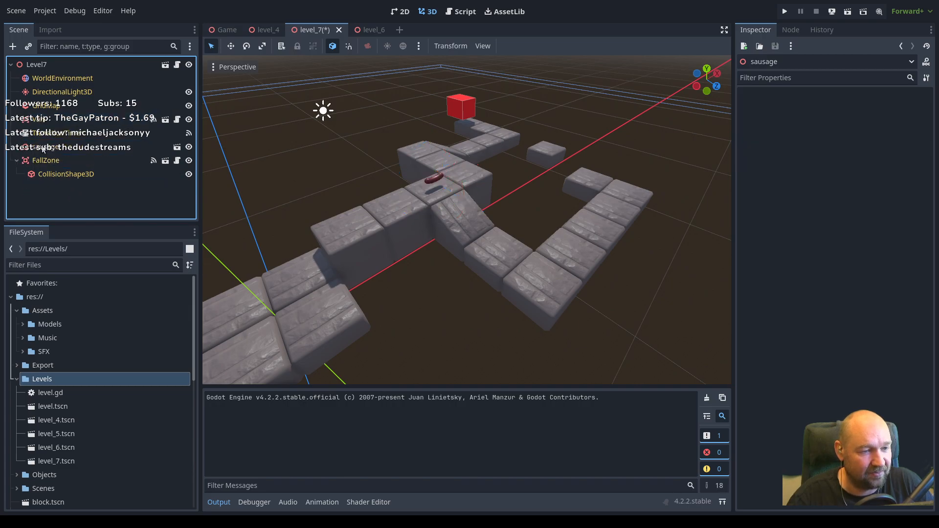
middle_drag(468, 204, 443, 225)
scroll(445, 206, down, 3)
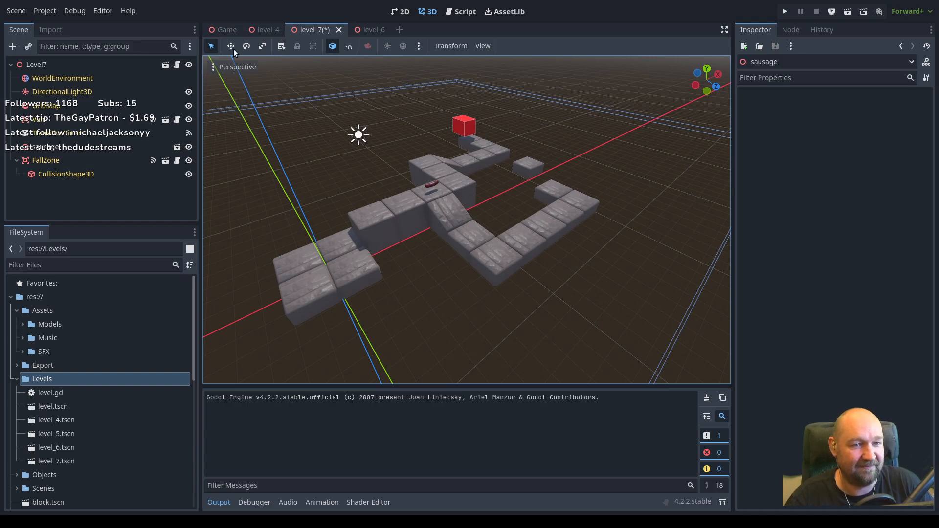
In the Game scene, set the root node's Starting Level to level_4.
click(223, 29)
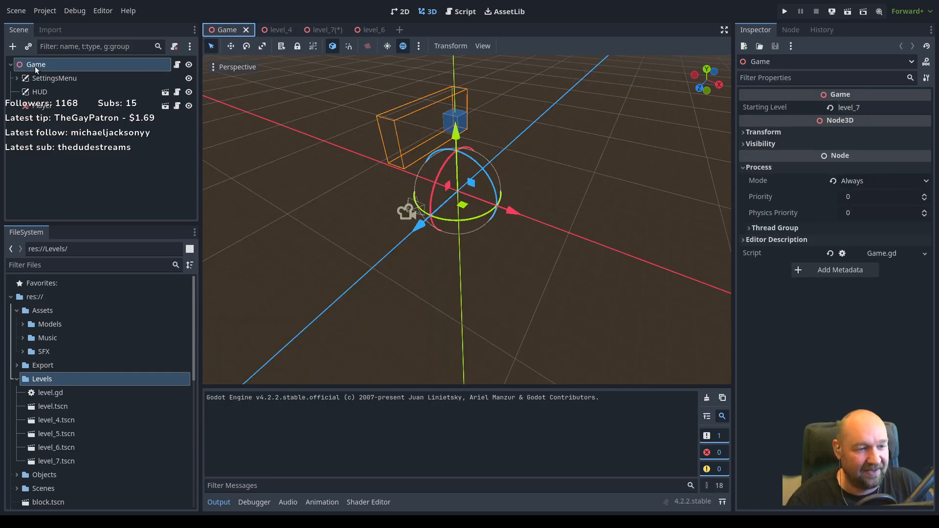
shift+middle_drag(445, 161, 458, 205)
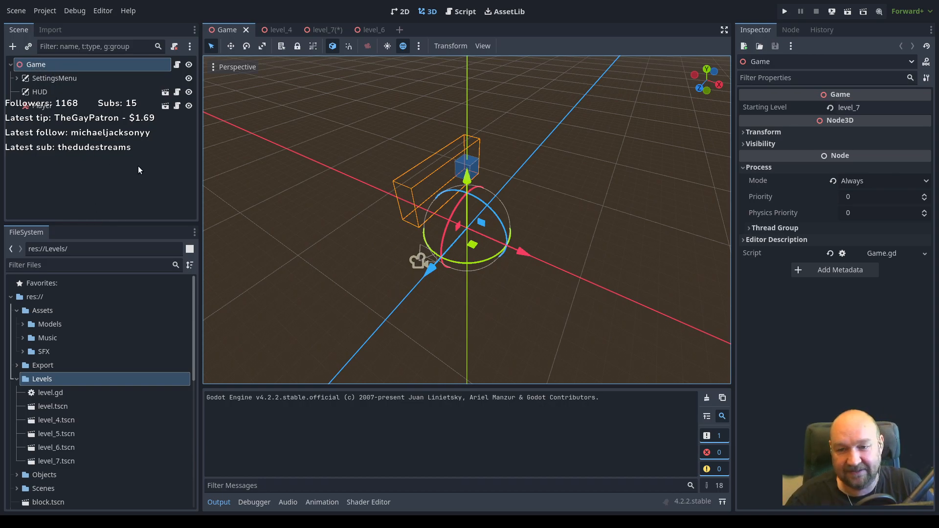
click(871, 108)
drag(872, 108, 833, 105)
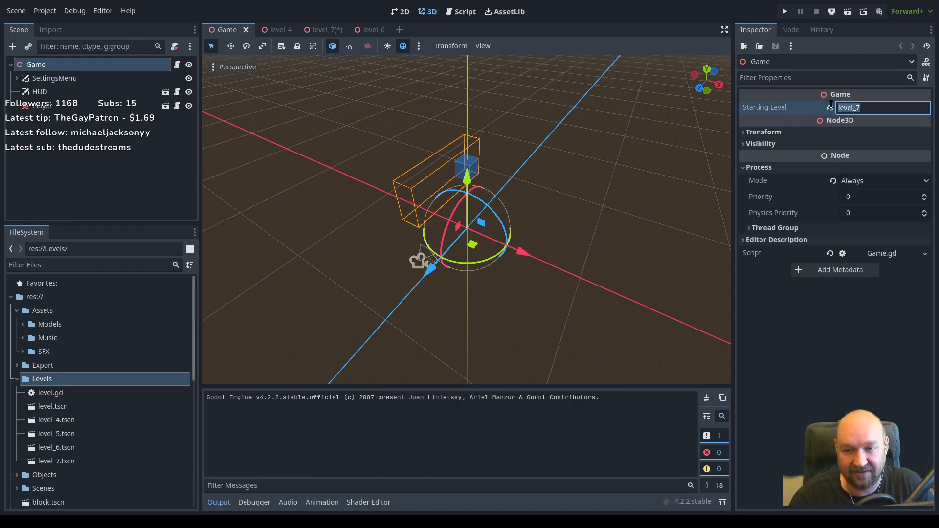
click(869, 105)
key(BackSpace)
text(4)
key(Return)
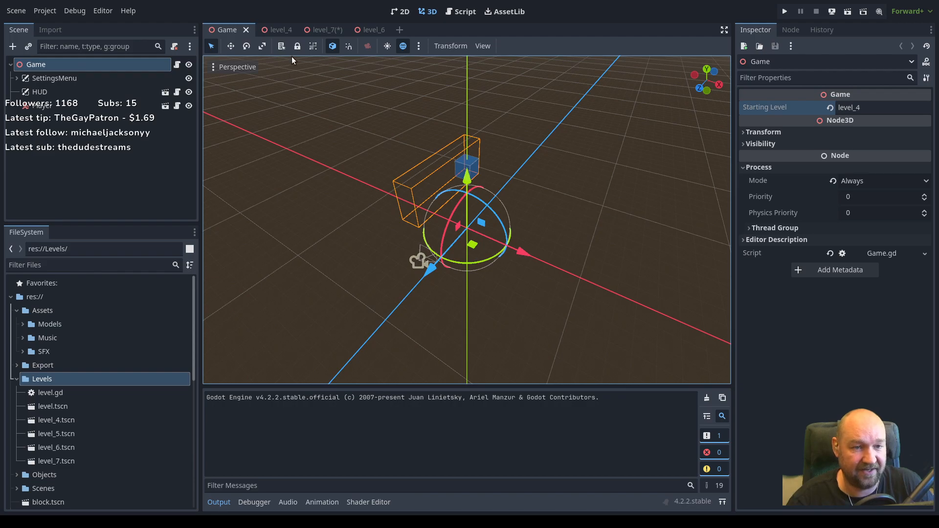
Review the Game scene's interface in the 2D view, opening the HUD scene and inspecting the SettingsMenu node.
click(400, 12)
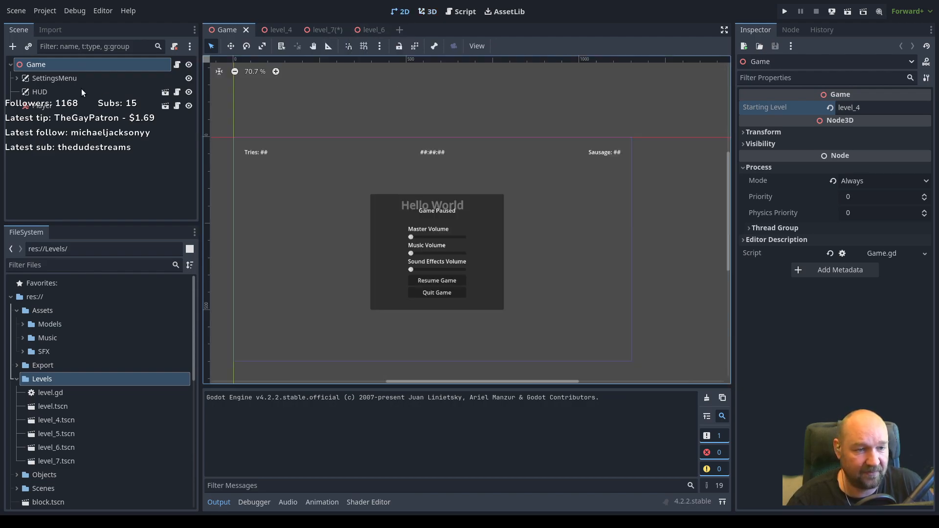
click(44, 92)
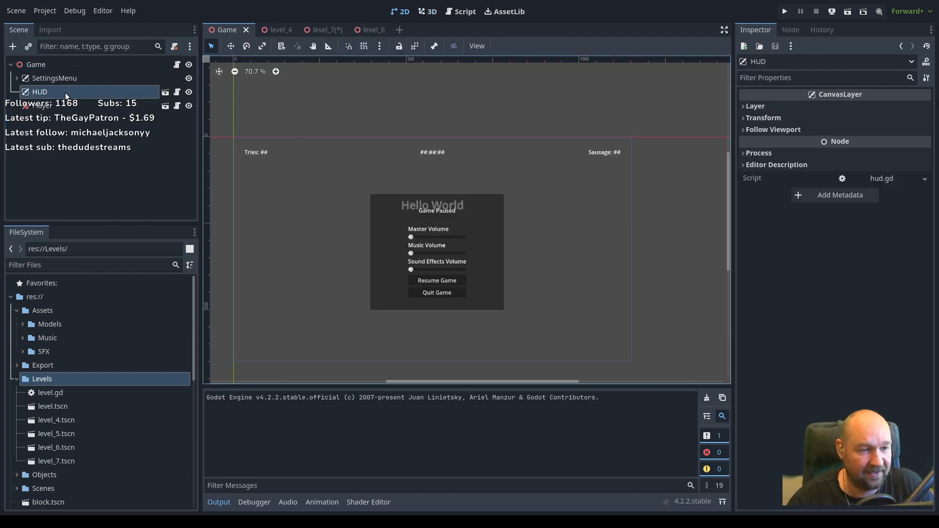
click(166, 92)
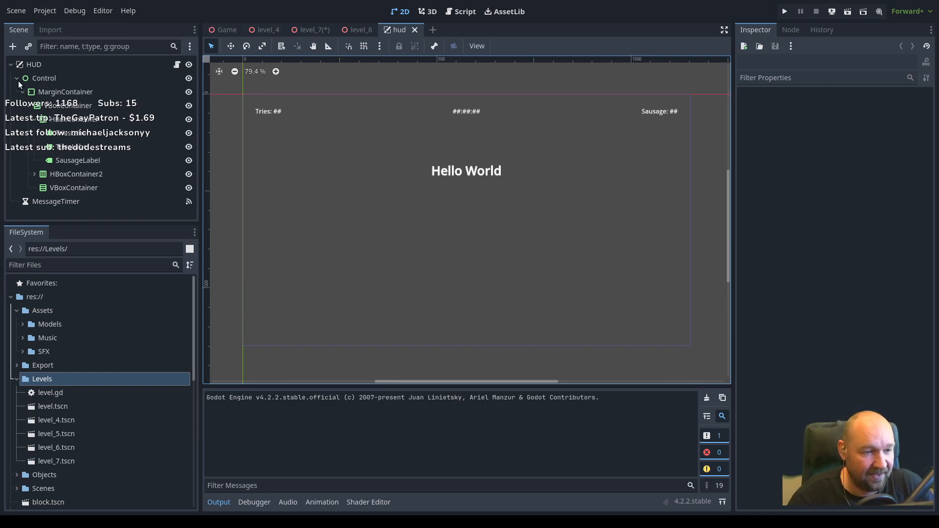
click(225, 31)
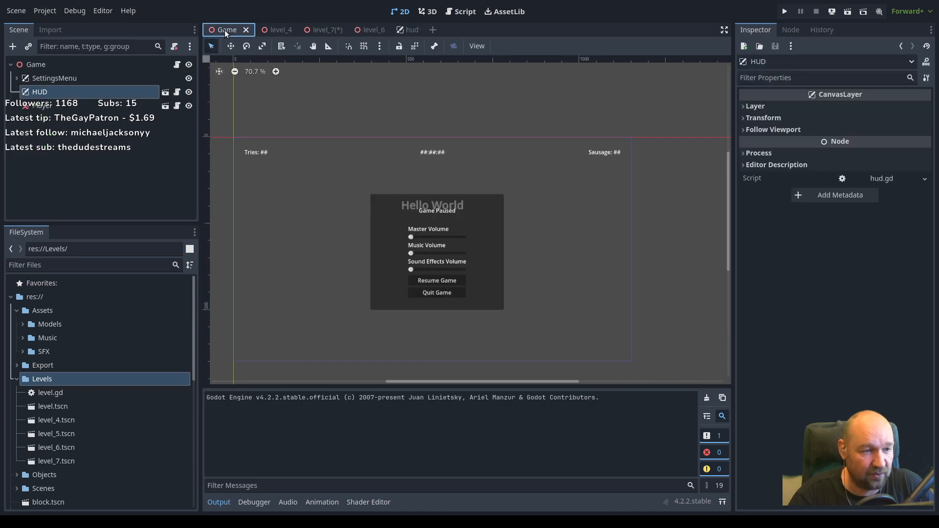
click(48, 79)
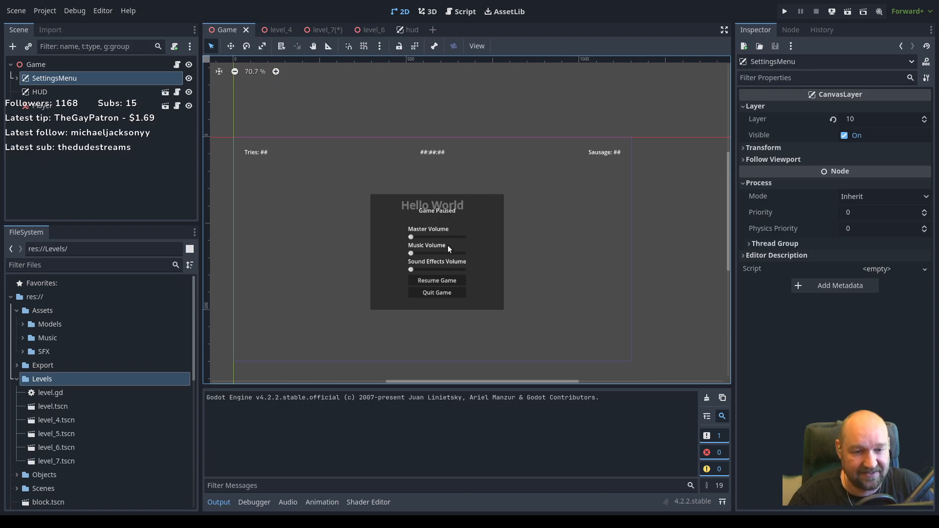
scroll(447, 245, up, 1)
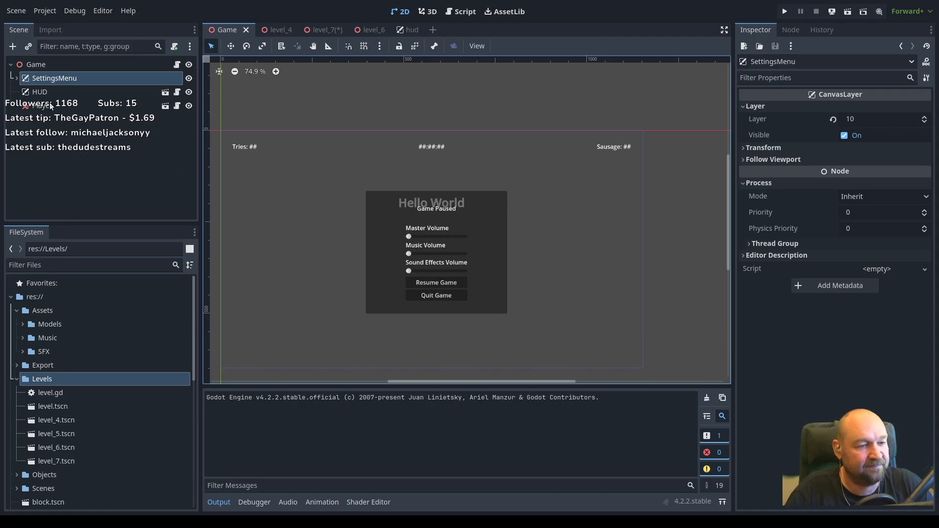
Open the player scene, inspect its Player and CameraController nodes, and return to the Game scene.
click(35, 107)
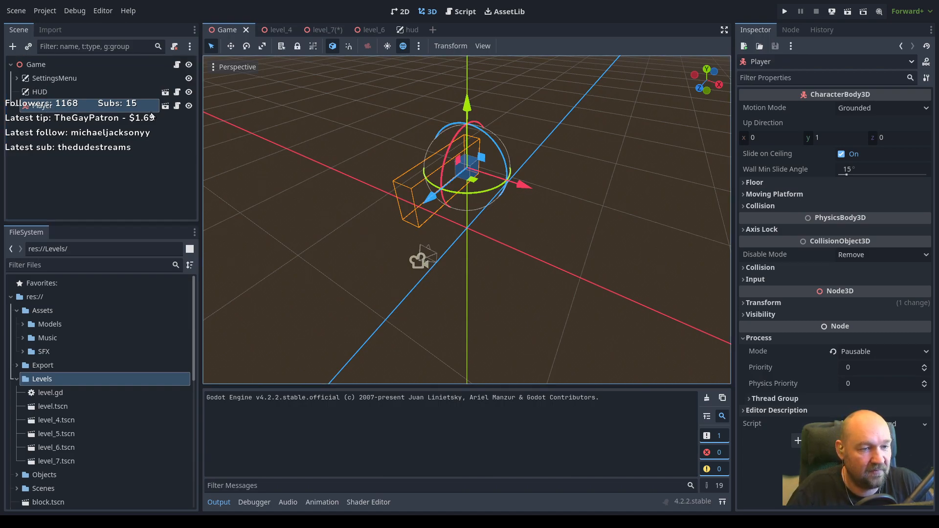
click(165, 106)
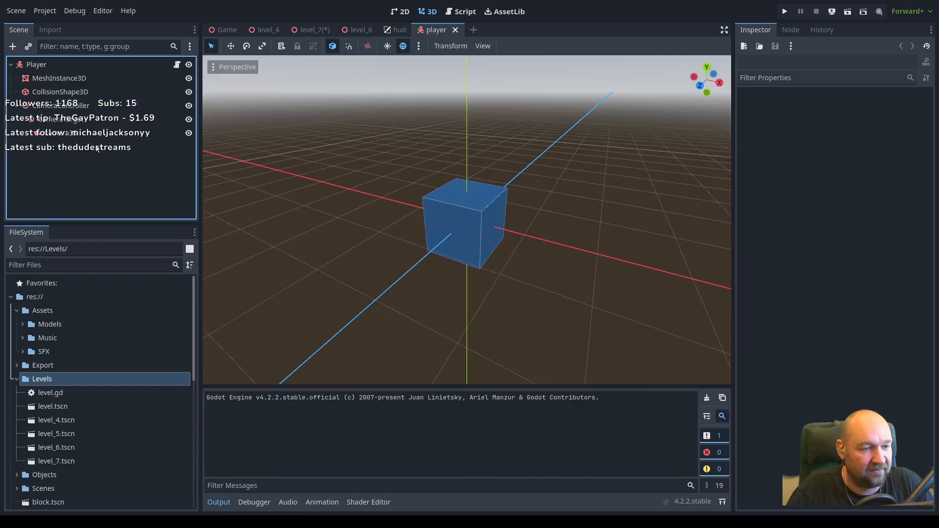
click(37, 64)
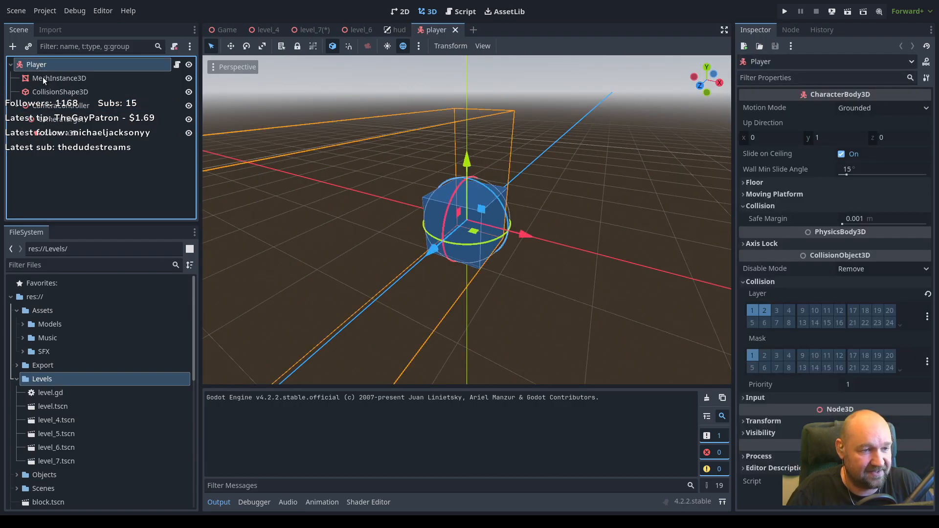
click(59, 133)
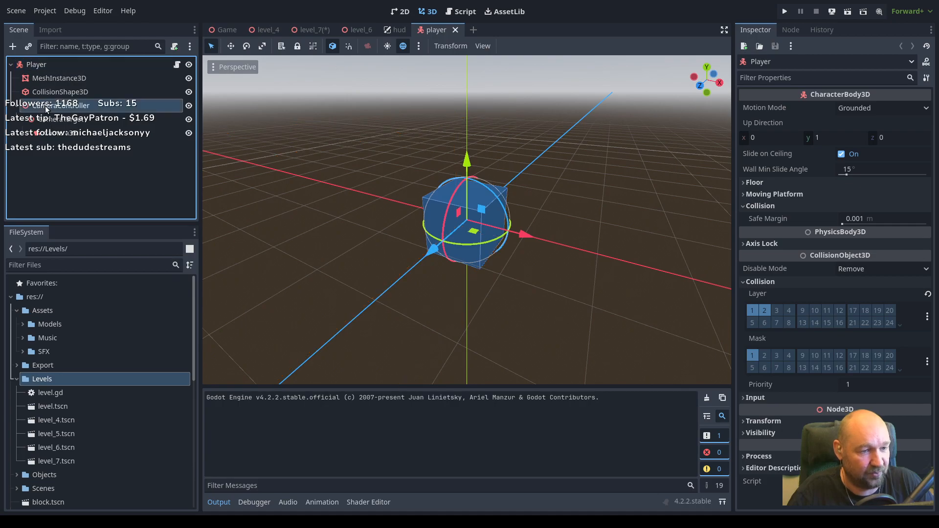
click(54, 118)
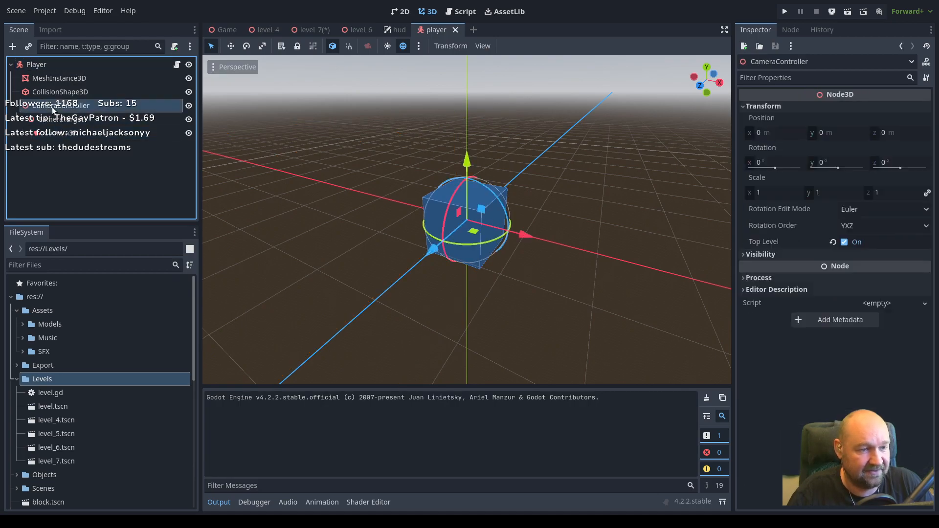
click(45, 68)
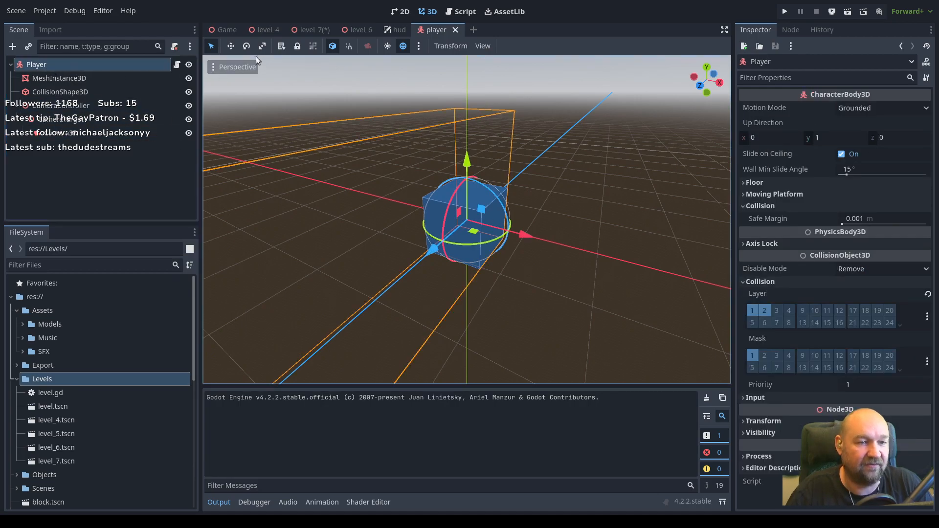
click(224, 29)
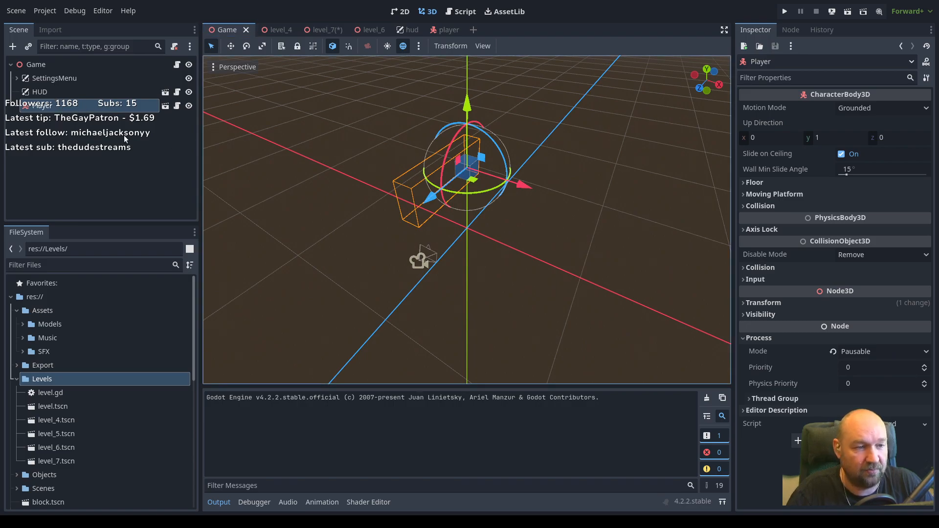
Select the Game root node, run the project, and switch to the running game window.
click(41, 64)
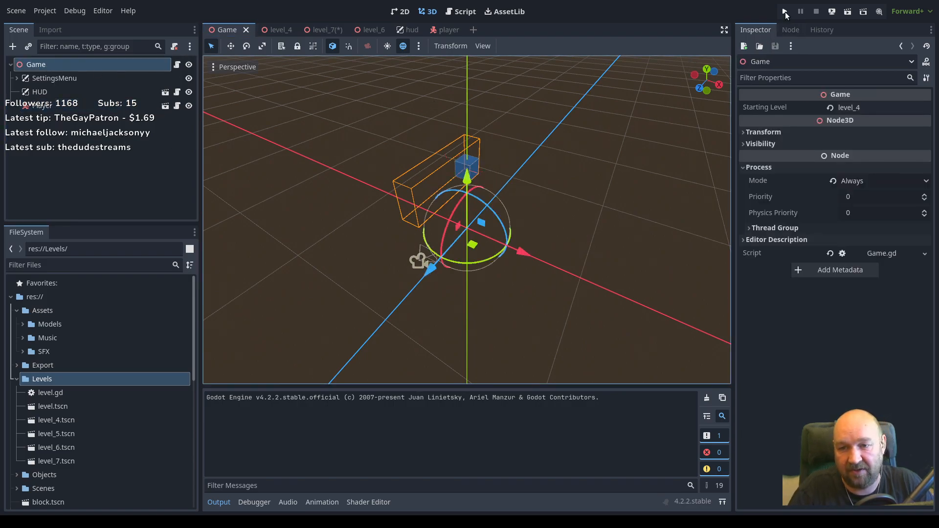
key(F5)
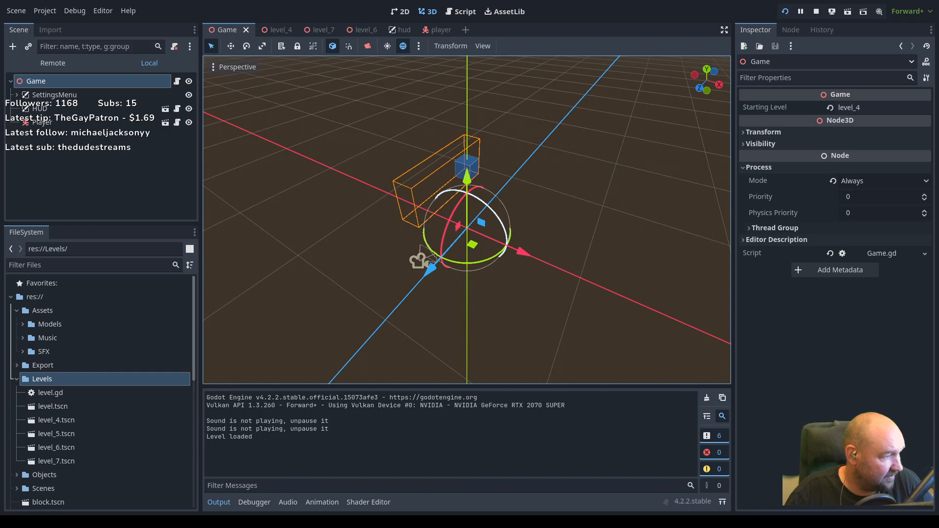
key(alt+Tab)
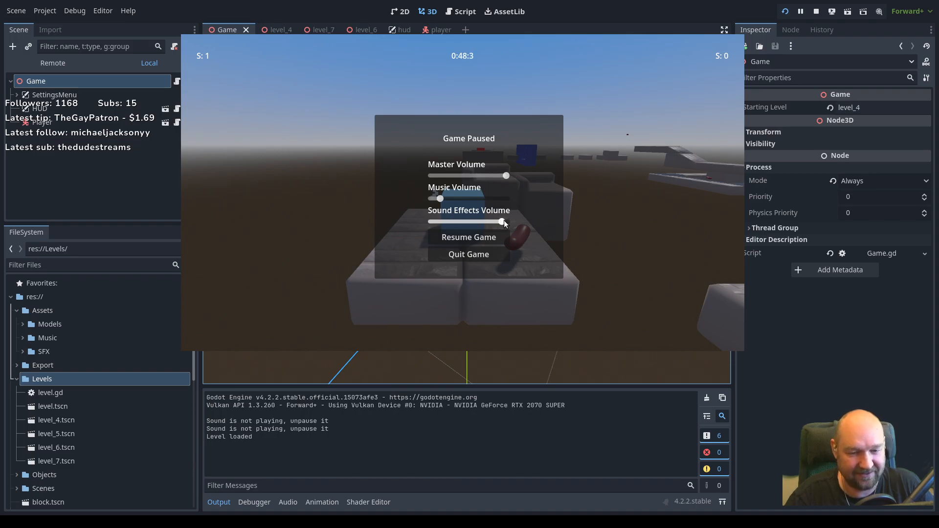
Adjust the sound effects, music and master volume in the paused game's settings, and resume playing.
drag(459, 224, 442, 224)
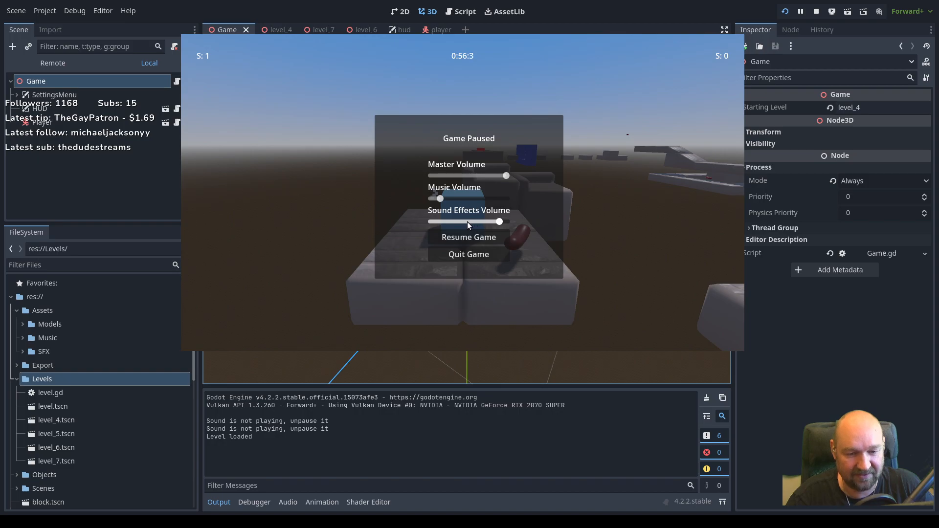
click(441, 200)
mouse_move(441, 198)
mouse_down()
mouse_move(463, 199)
mouse_move(440, 200)
mouse_up()
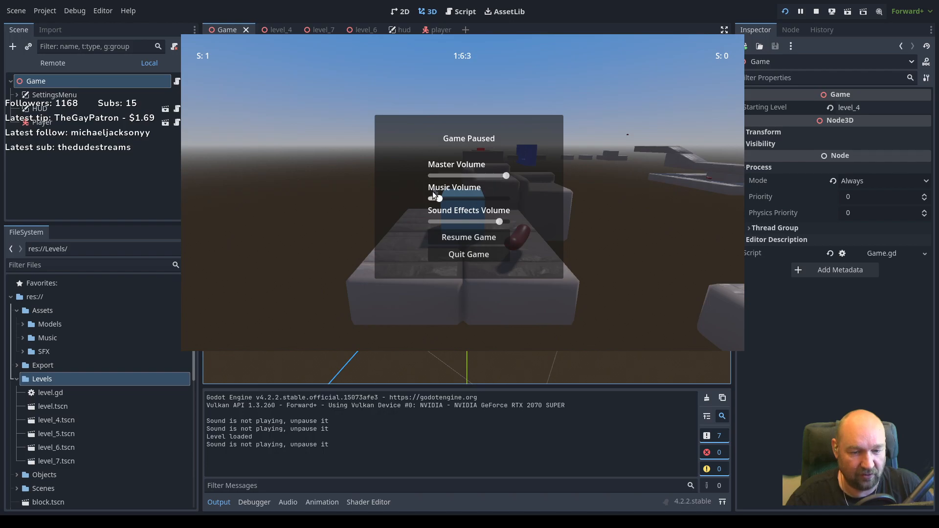
mouse_move(501, 169)
mouse_down()
mouse_move(496, 177)
mouse_move(510, 175)
mouse_up()
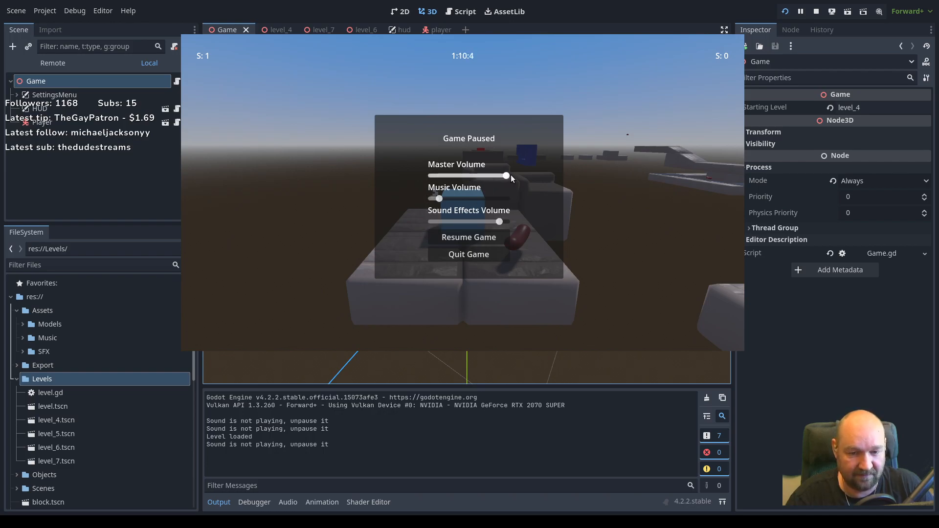
click(475, 238)
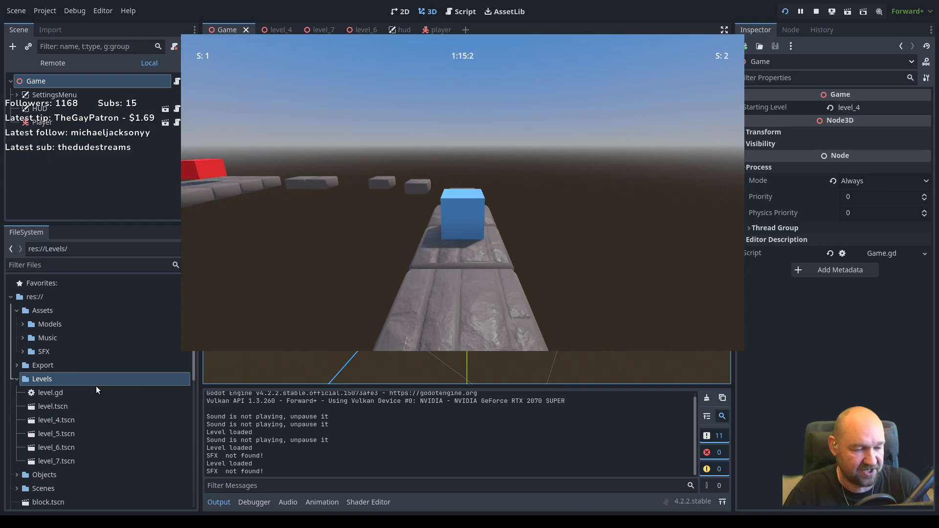
Browse the project's files, expand the Models folder under Assets, and select suzanne.blend.
scroll(74, 403, down, 3)
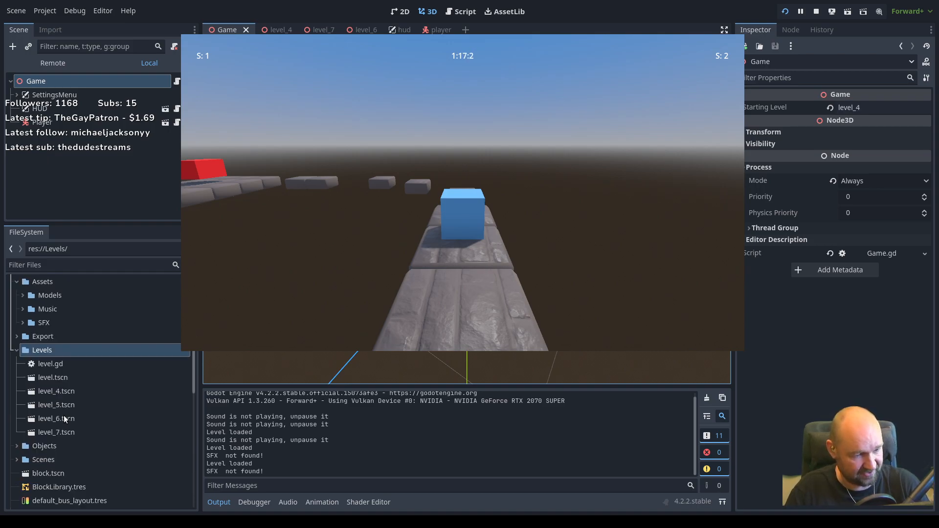
scroll(49, 395, down, 1)
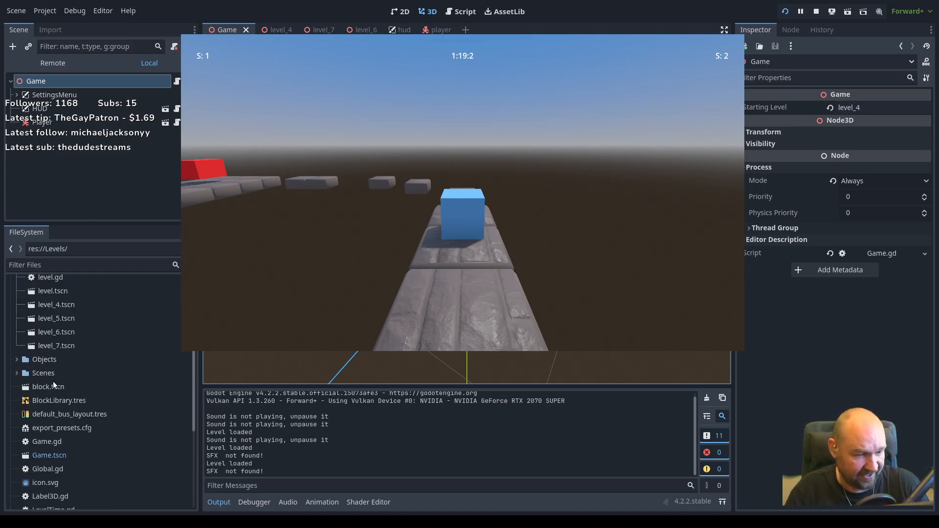
scroll(59, 391, down, 1)
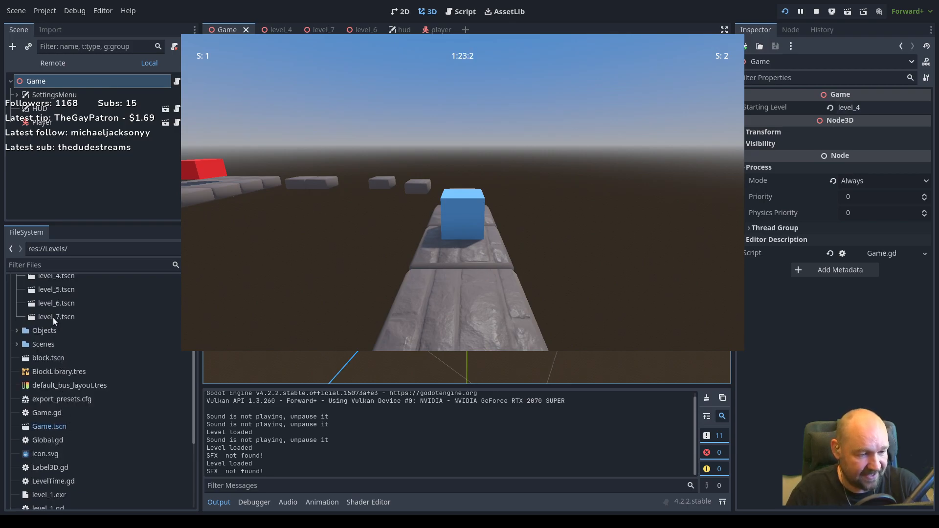
scroll(54, 395, down, 5)
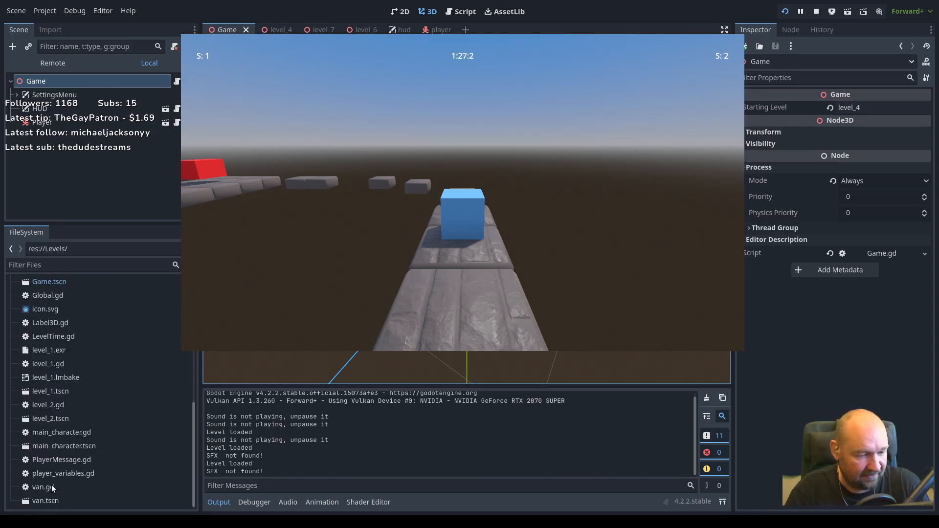
scroll(42, 368, up, 15)
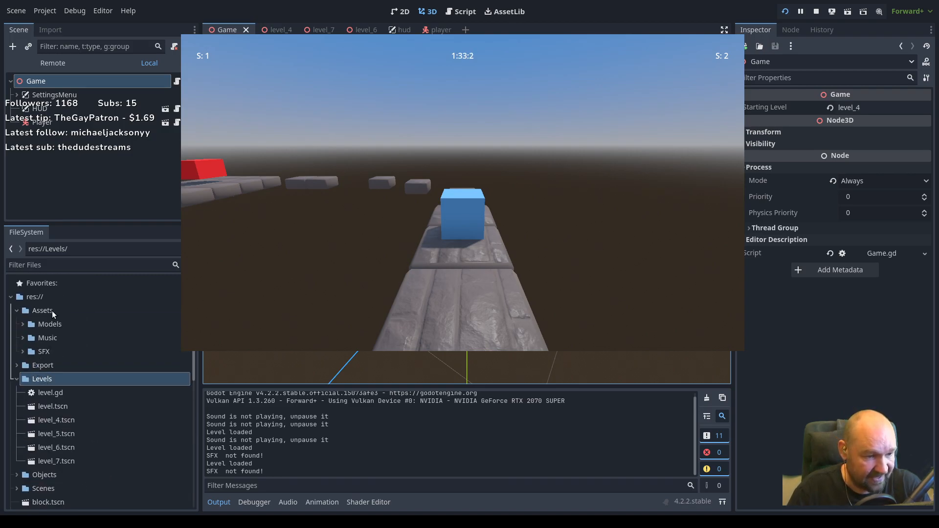
click(23, 324)
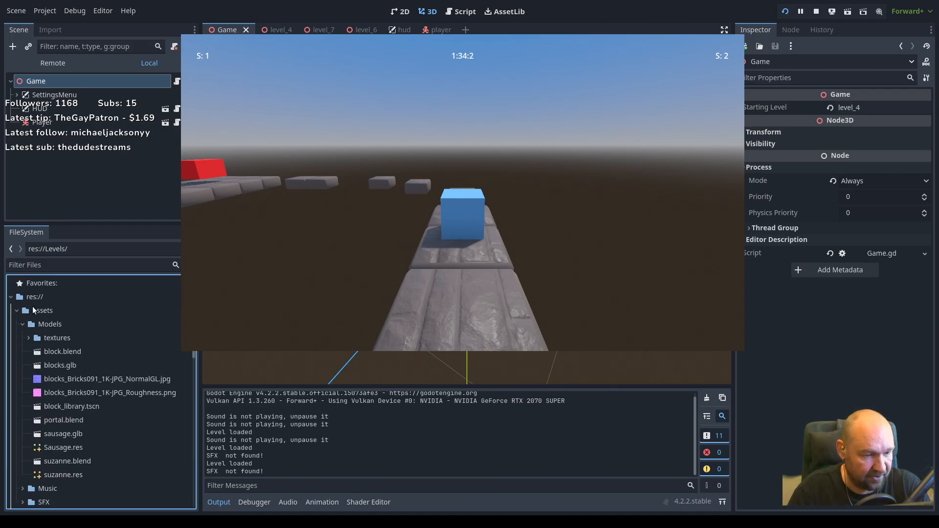
click(64, 462)
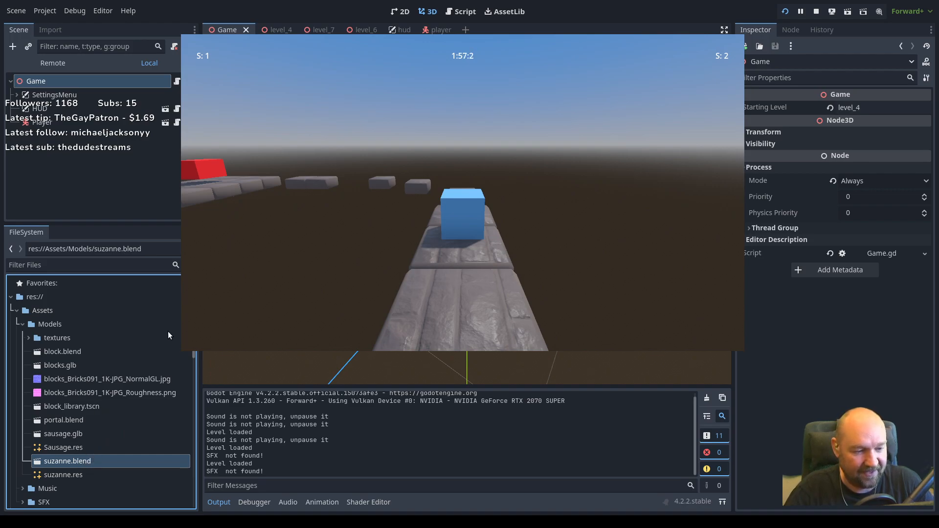
Playtest the running game by jumping the cube across the floating blocks and on to the sausage in level_7, and stop the game.
click(479, 166)
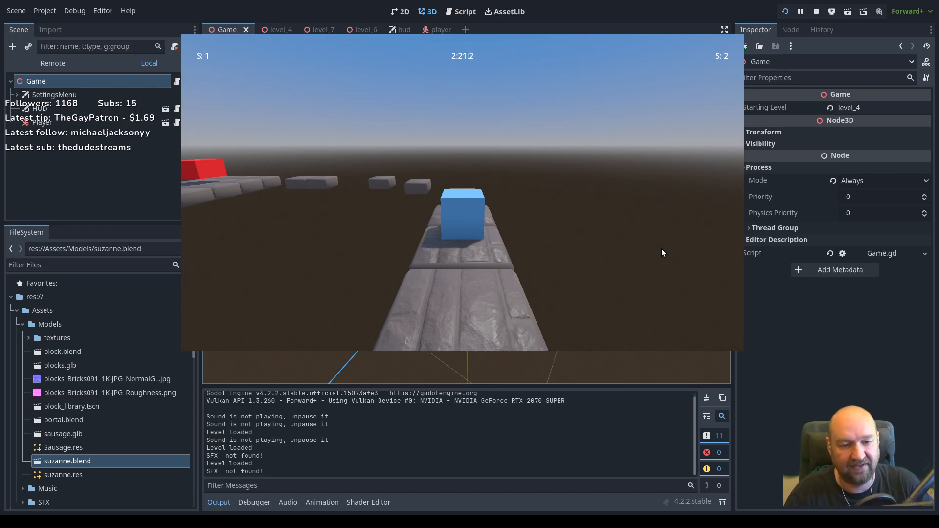
key(w)
key(space)
key(a)
key(space)
key(a)
key(space)
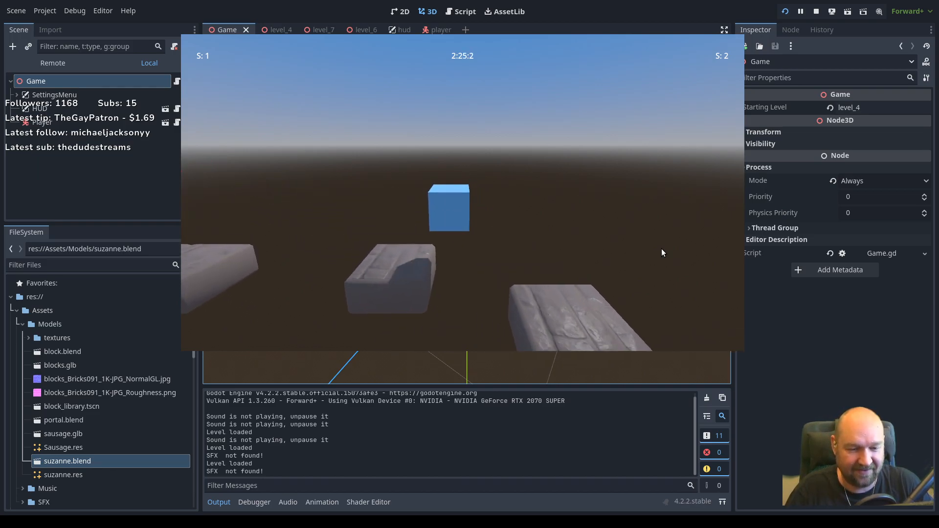
key(space)
key(a)
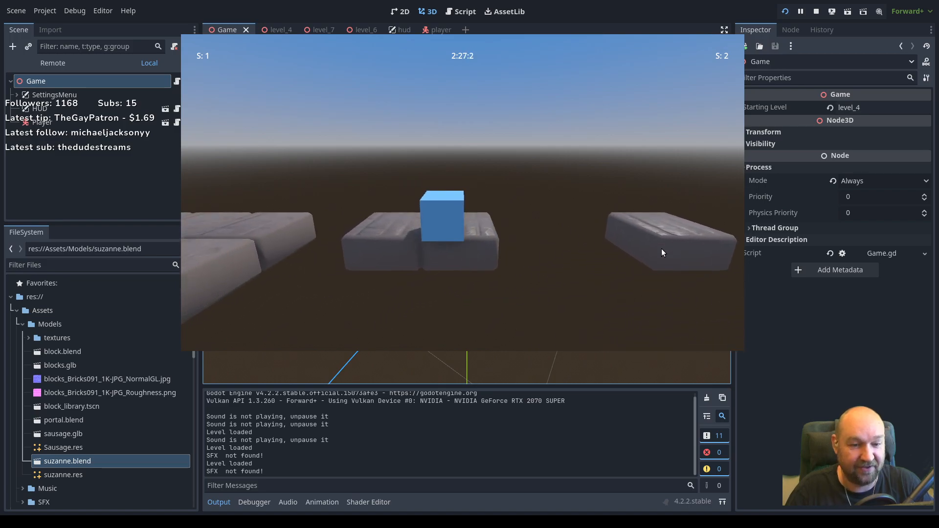
key(space)
key(a)
key(s)
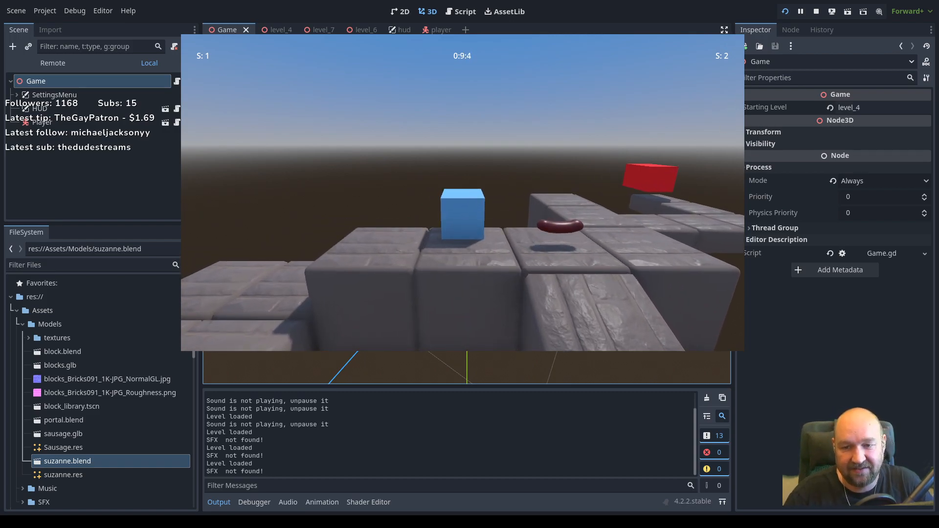
key(F8)
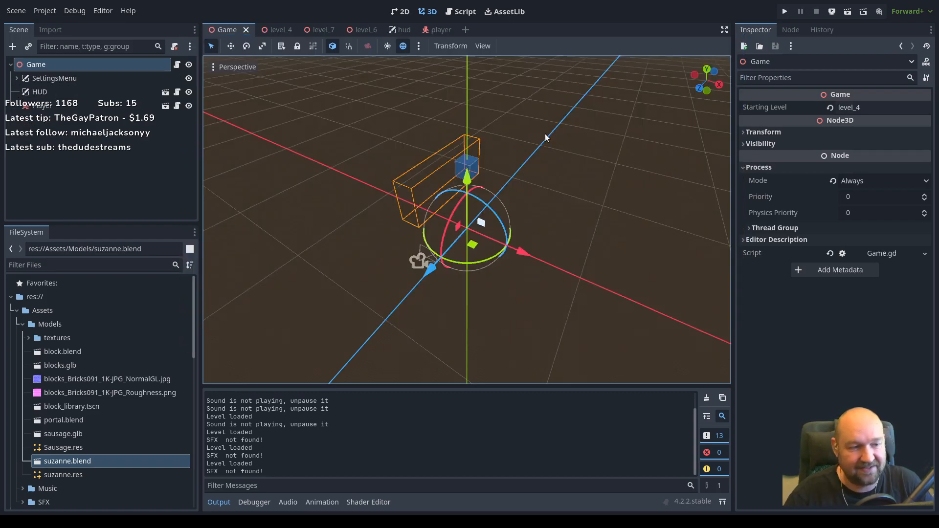
Inspect the sausage node in the level_7 scene and compare it with the Sausage node in level_4.
click(319, 30)
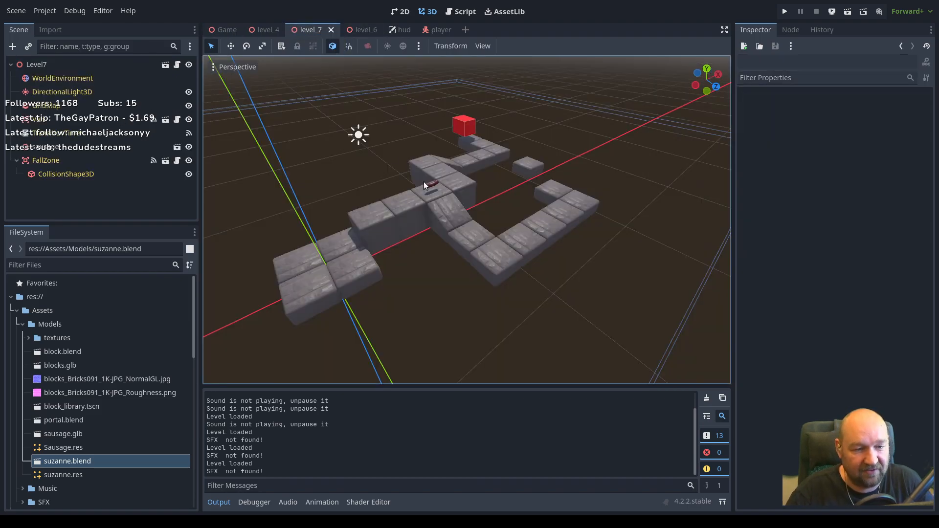
scroll(423, 181, up, 5)
scroll(413, 156, down, 4)
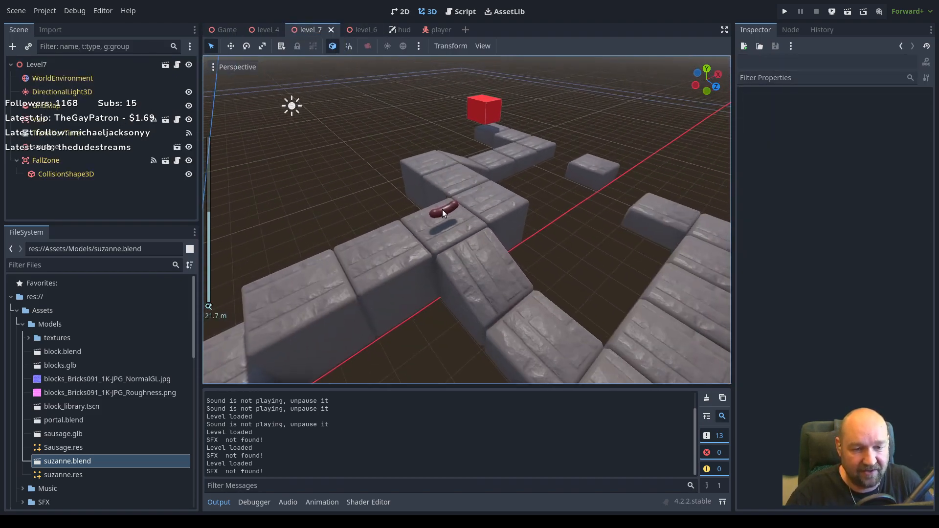
click(442, 208)
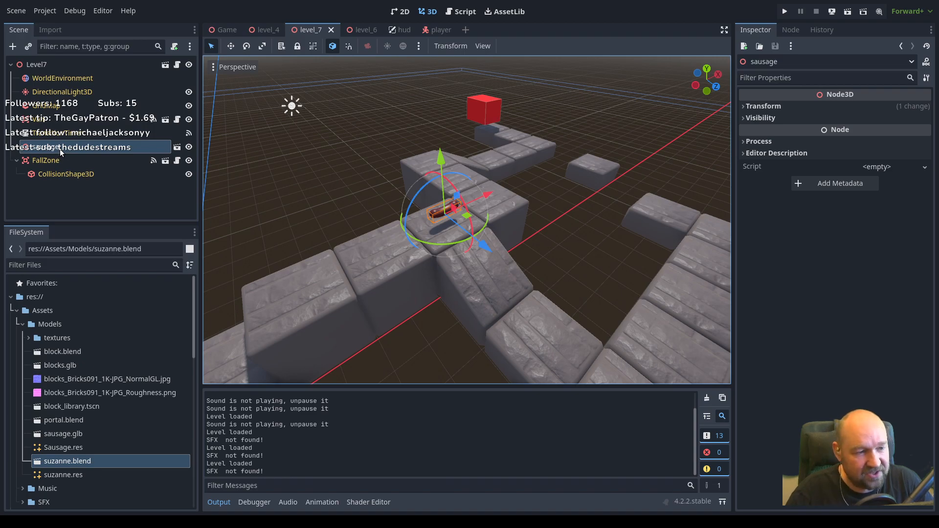
click(262, 29)
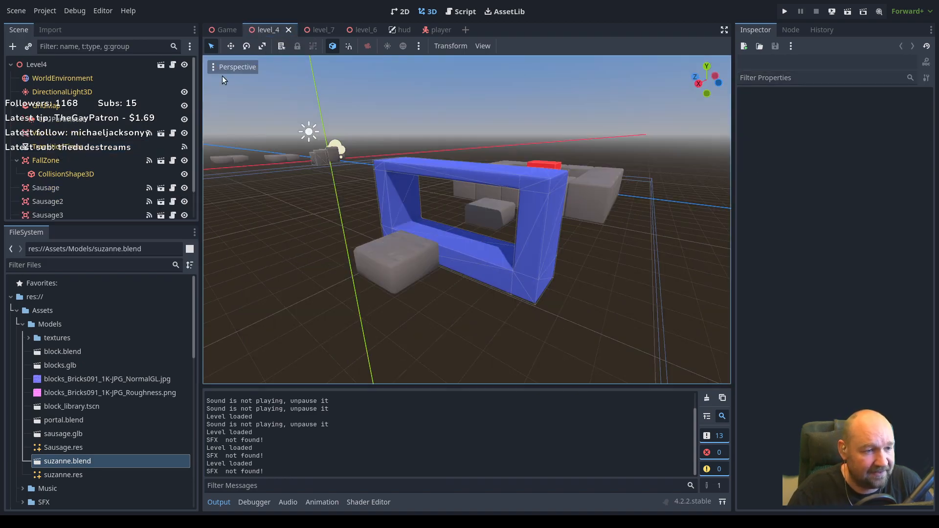
scroll(87, 154, down, 2)
click(49, 156)
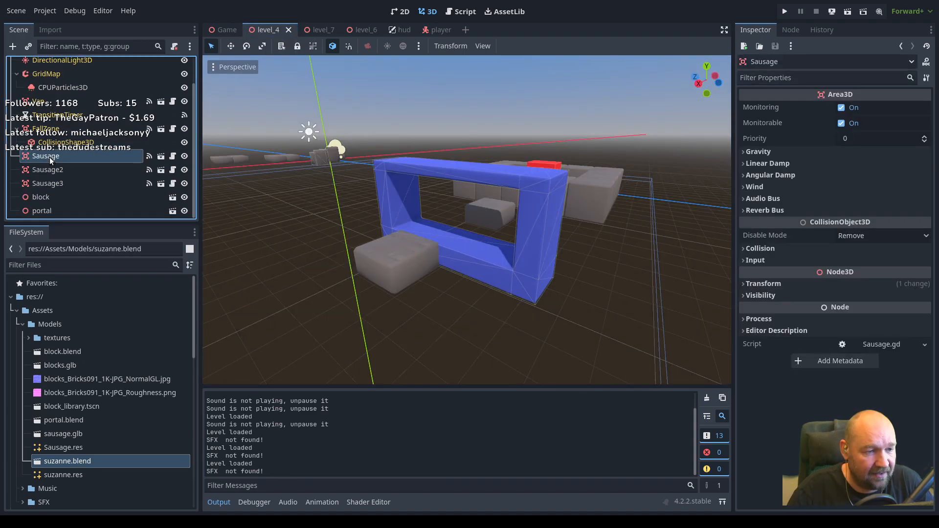
Replace the plain sausage model node in level_7 with an instance of the scripted Sausage scene.
click(311, 30)
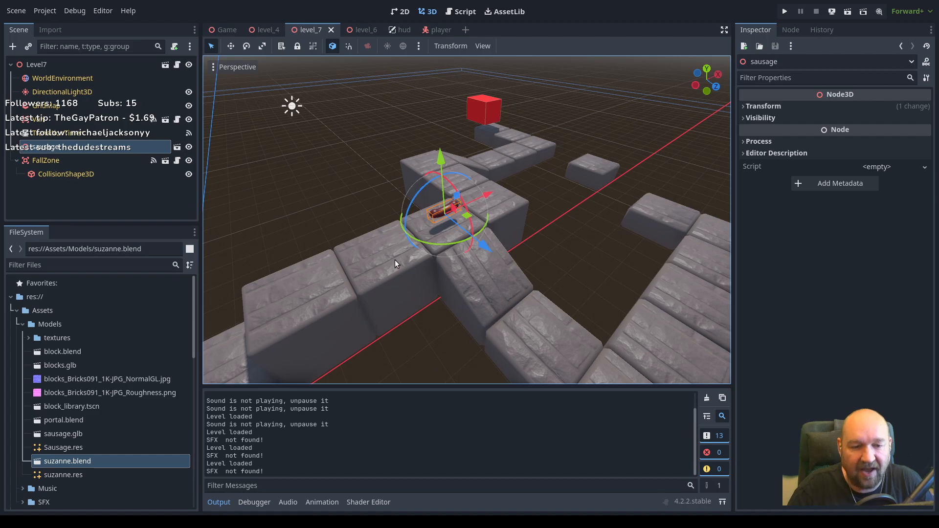
click(46, 161)
click(47, 150)
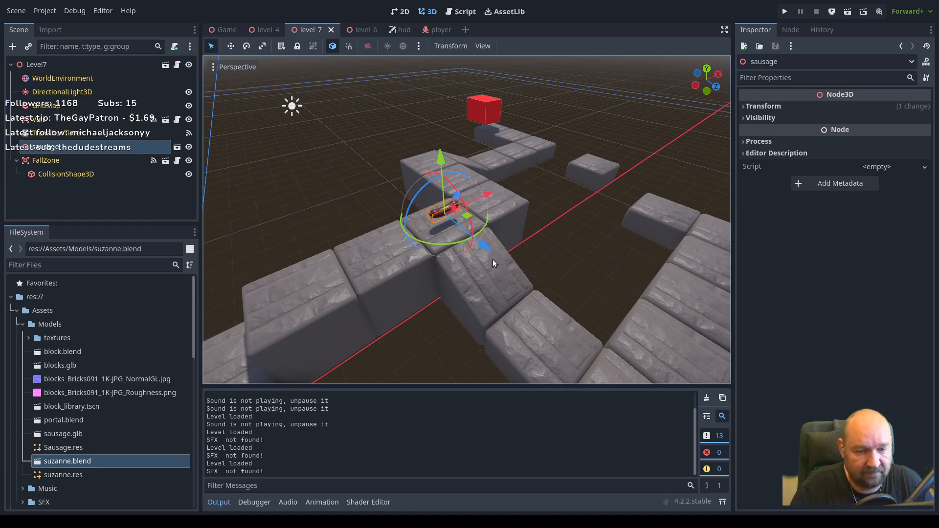
key(Delete)
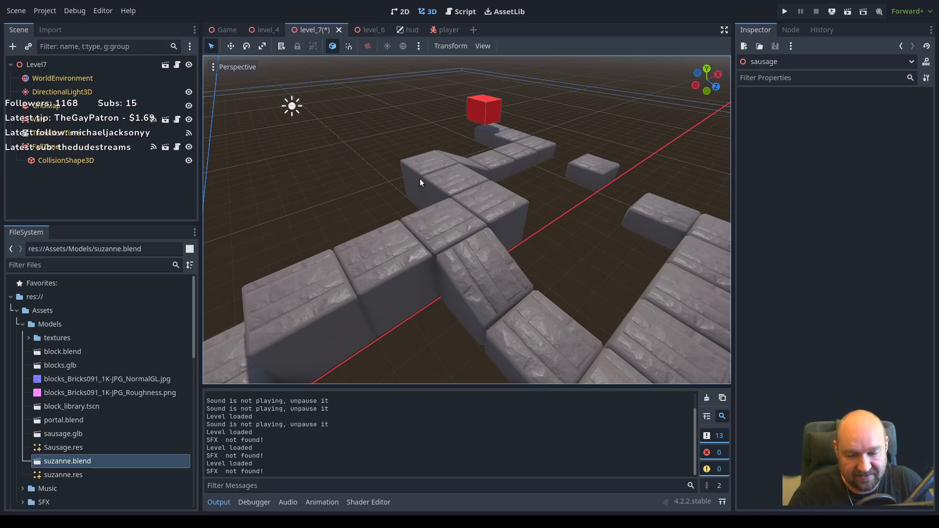
key(ctrl+z)
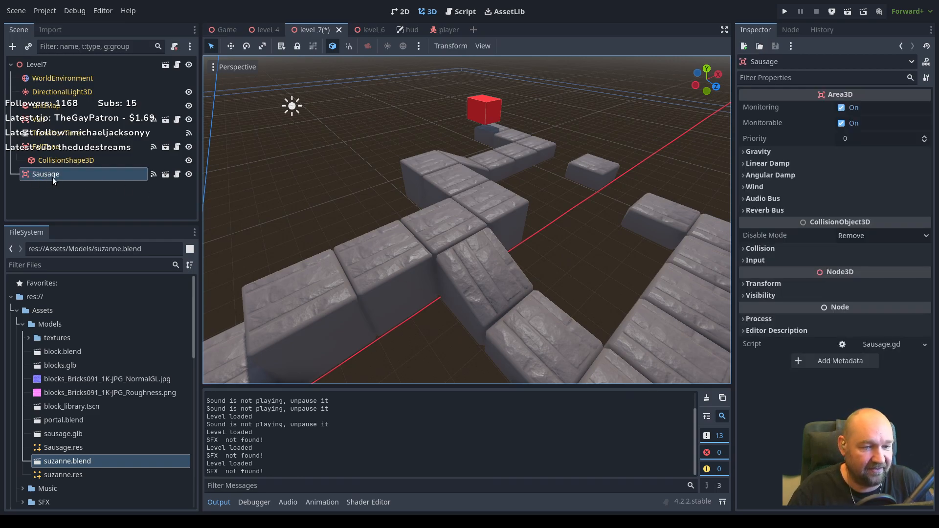
Move the new Sausage from the level's origin to just above the raised block at the top of the ramp.
scroll(333, 280, down, 5)
scroll(382, 271, up, 3)
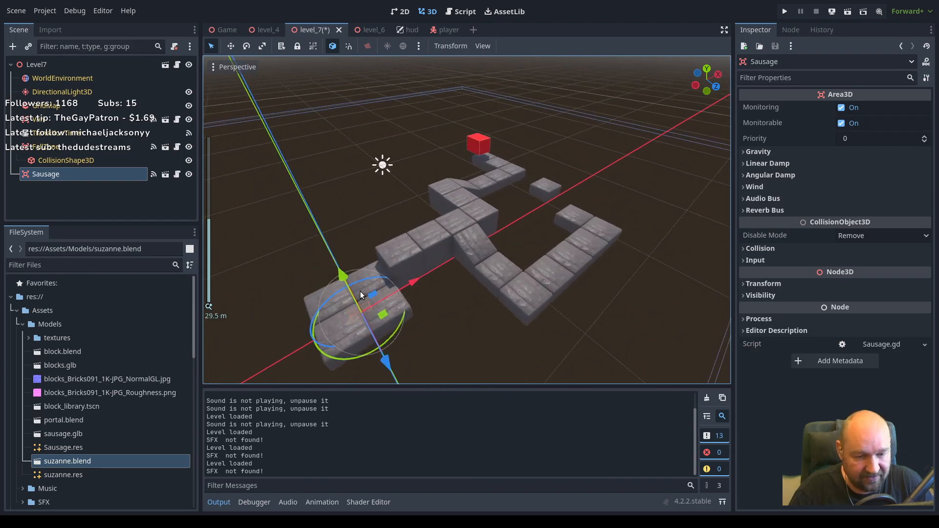
drag(341, 276, 483, 211)
scroll(453, 234, up, 12)
shift+middle_drag(426, 230, 446, 213)
scroll(446, 213, down, 3)
drag(508, 210, 528, 124)
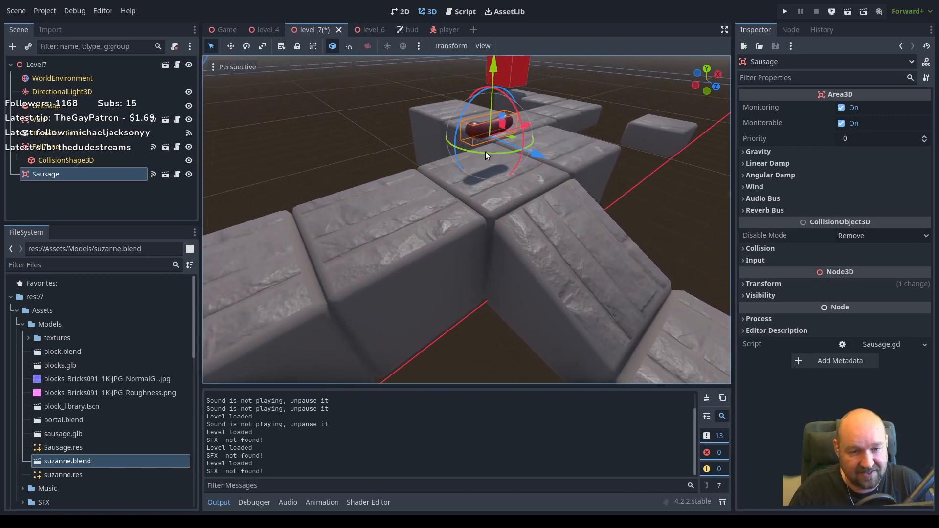
scroll(467, 192, down, 2)
shift+middle_drag(466, 190, 451, 212)
drag(460, 144, 461, 151)
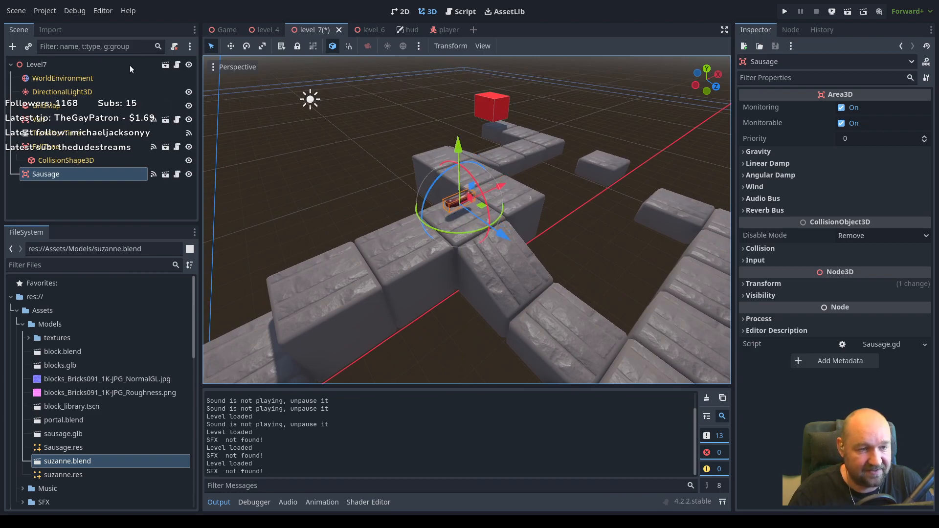
Set the Starting Level of the Game scene's root node to level_7.
click(228, 29)
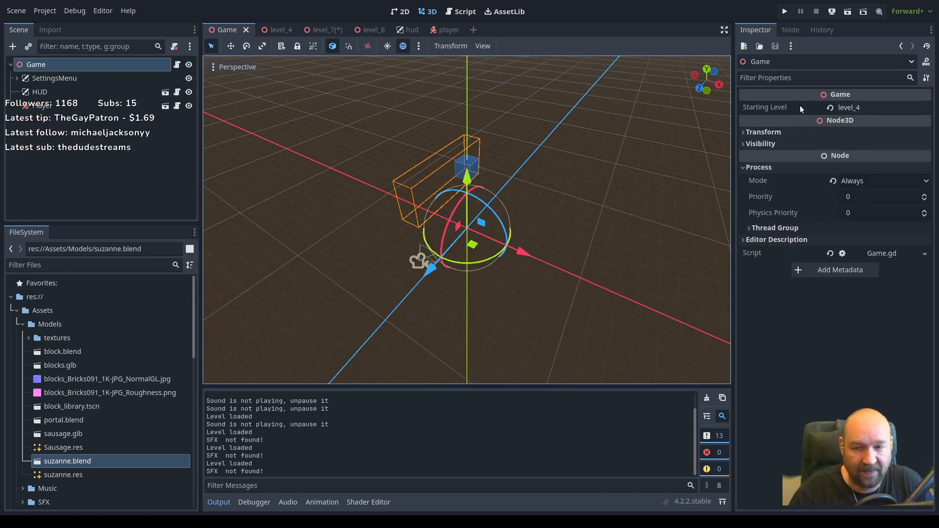
click(877, 107)
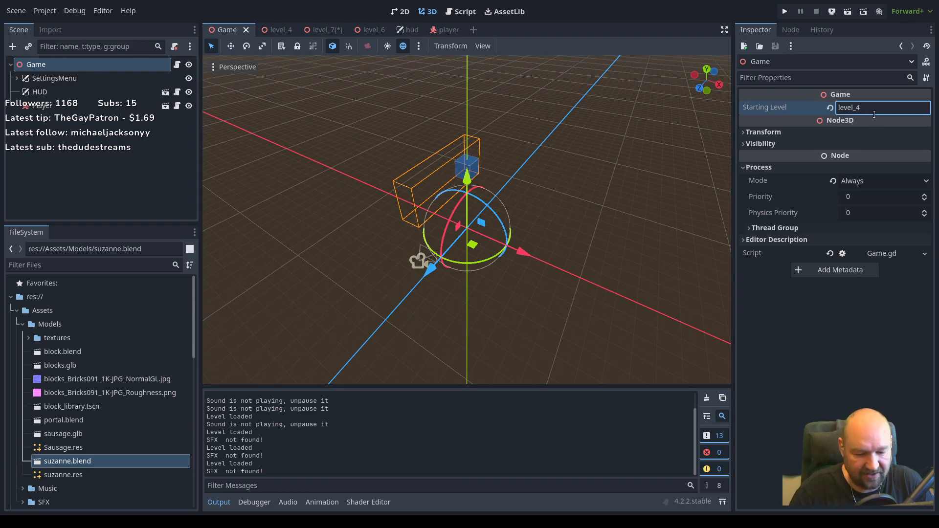
key(BackSpace)
text(7)
key(Return)
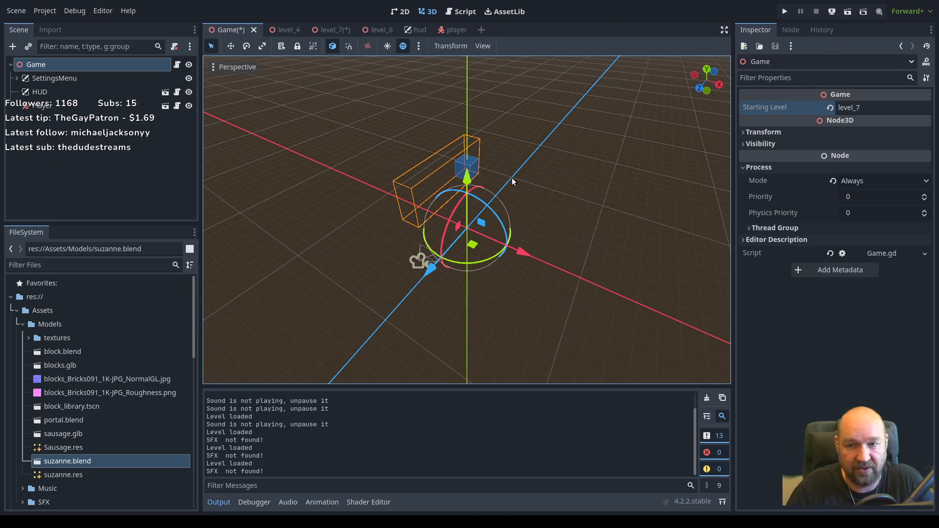
Save the level_7 scene and test-run it on its own.
click(331, 27)
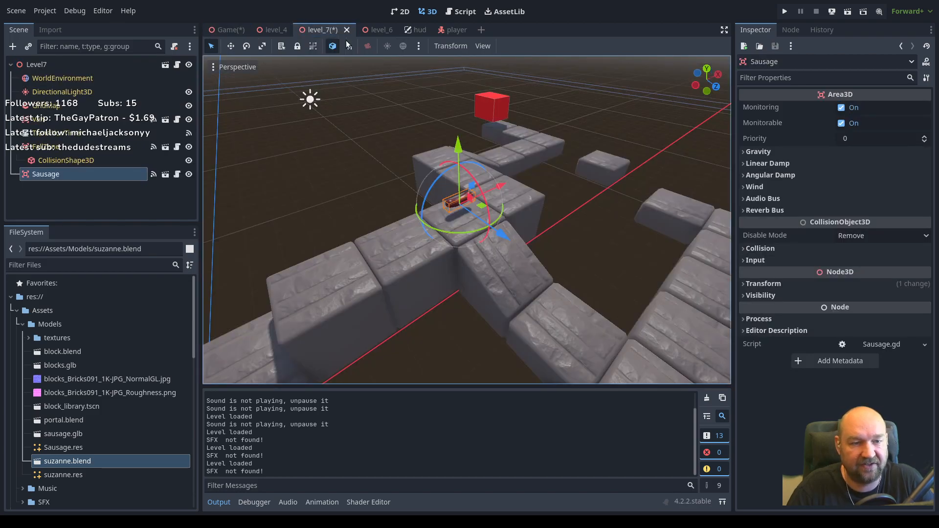
key(ctrl+s)
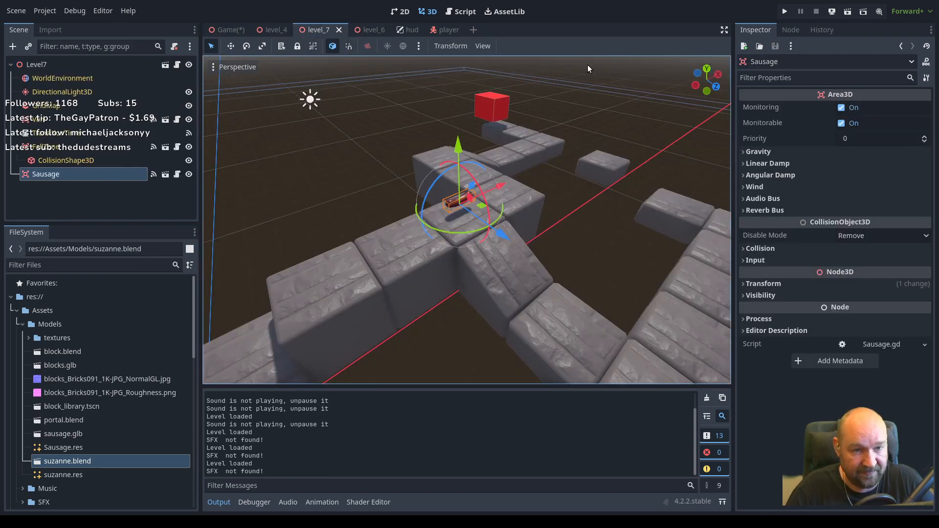
click(848, 11)
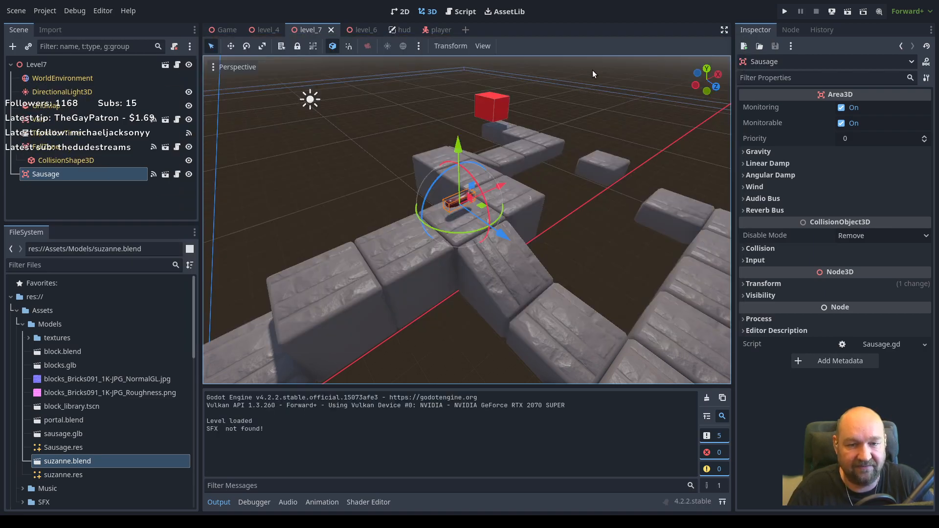
Run the project from the Game scene and playtest level_7, jumping the cube onto the raised blocks to collect the sausage.
click(226, 30)
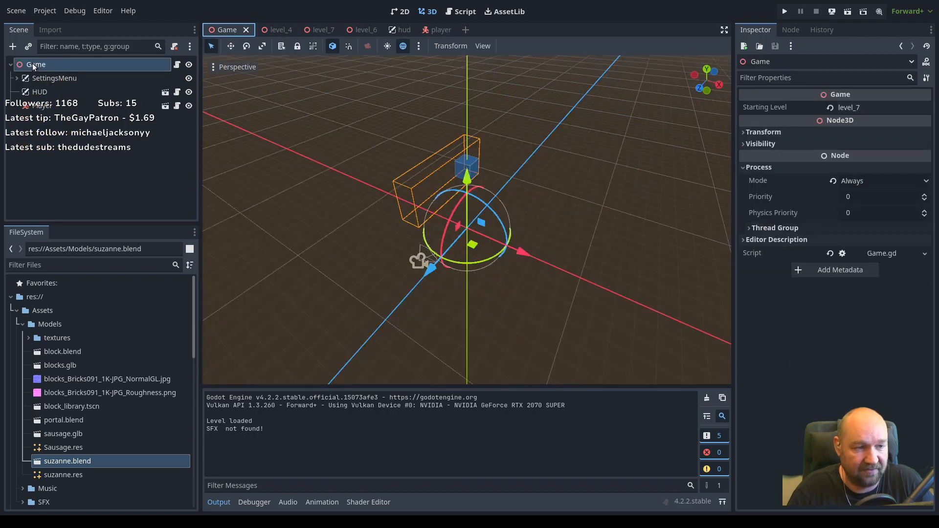
click(784, 12)
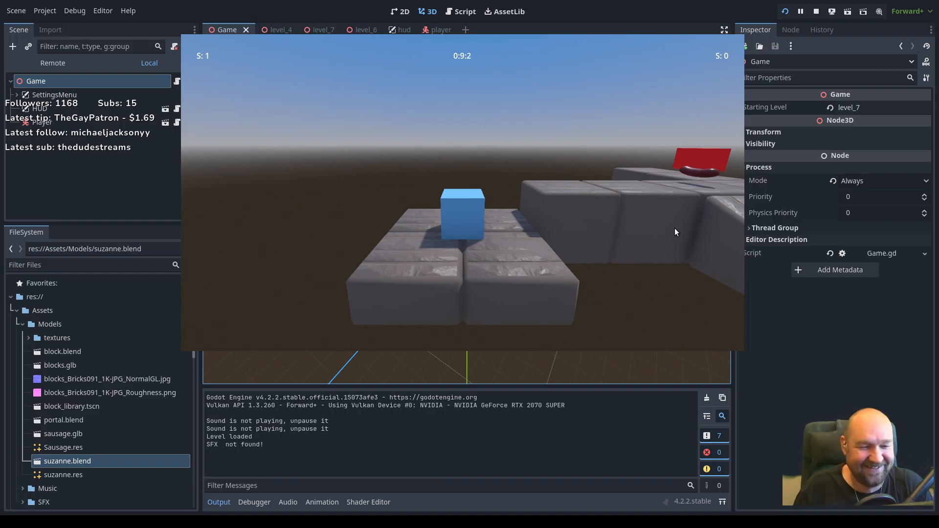
key(d)
key(w)
key(space)
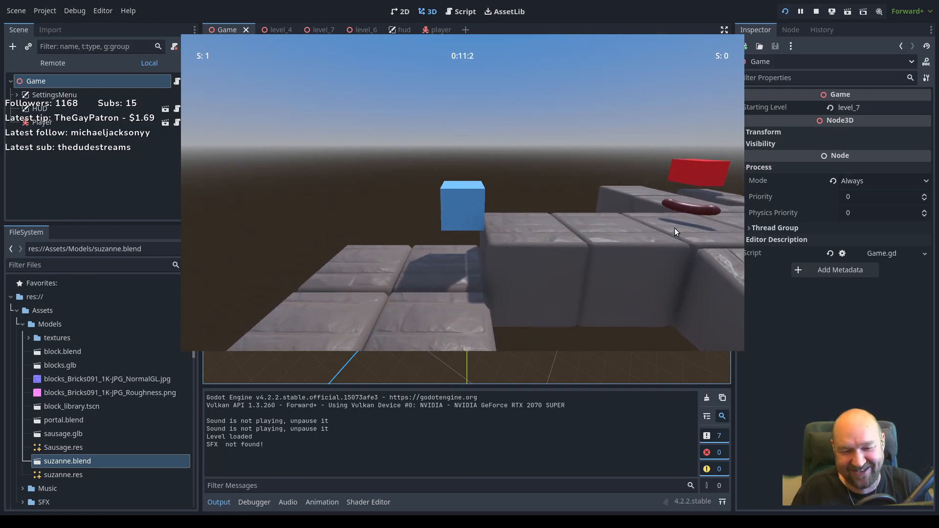
key(d)
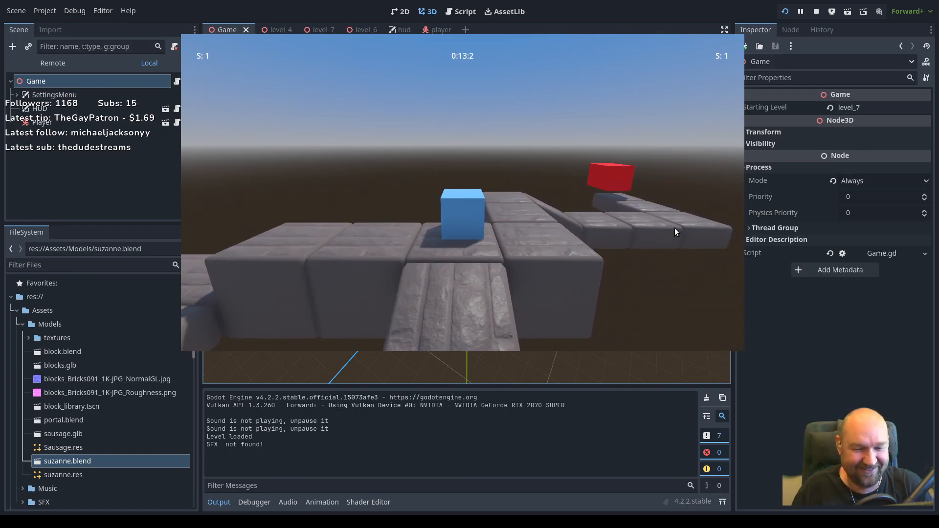
key(w)
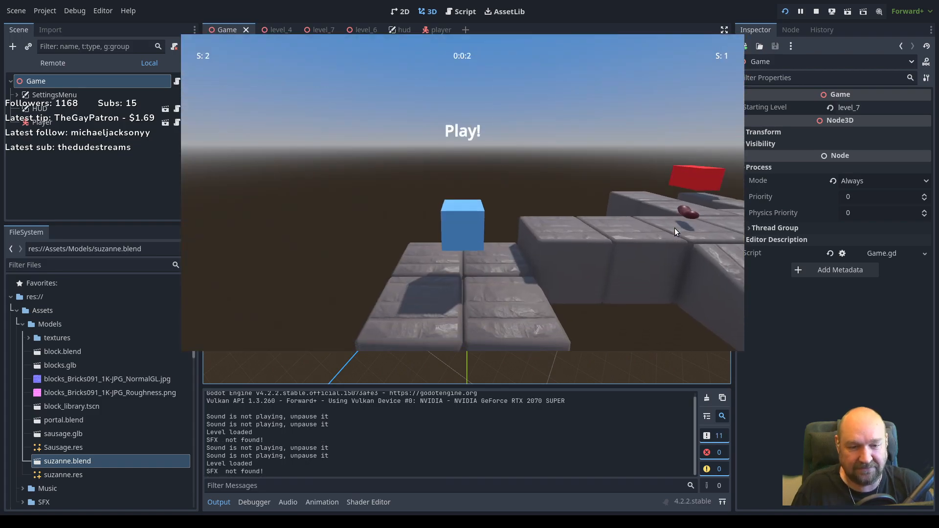
Continue playtesting level_7 by steering the cube over the raised blocks to pick up the sausage again.
key(d)
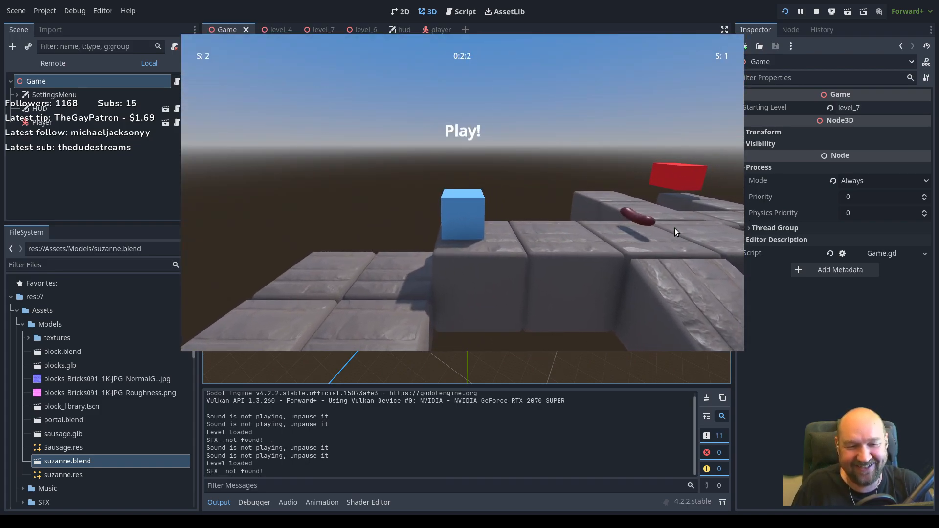
key(d)
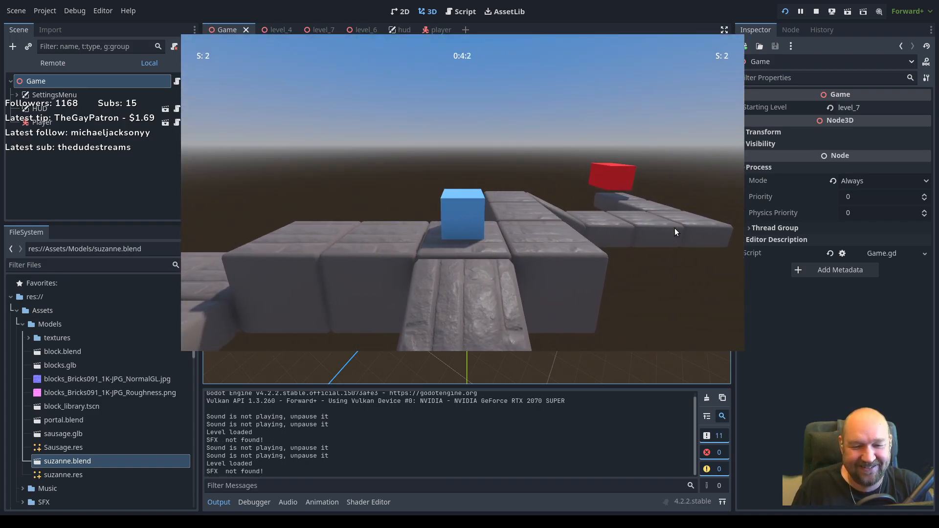
key(a)
key(d)
key(a)
key(d)
key(space)
key(a)
key(s)
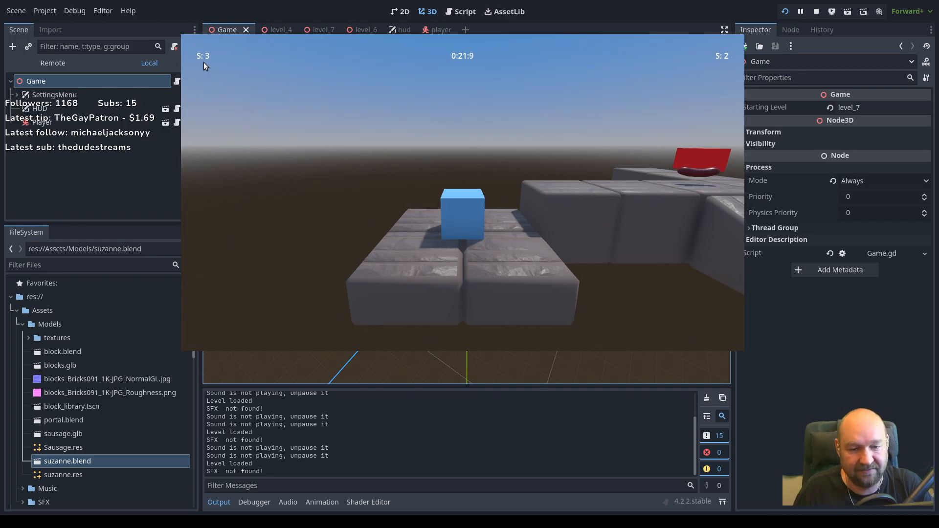
Play level_7 from its start through the sausage to the red goal cube, and stop the running game.
key(d)
key(w)
key(space)
key(d)
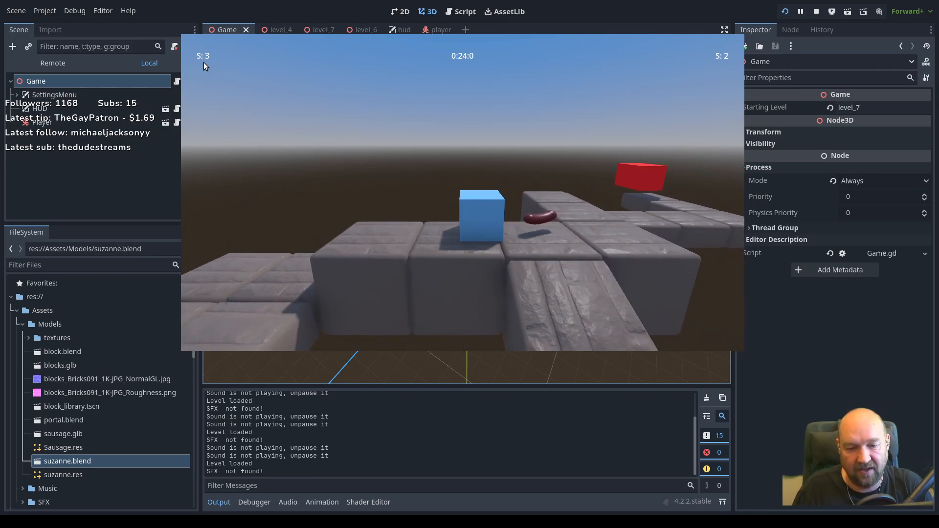
key(d)
key(w)
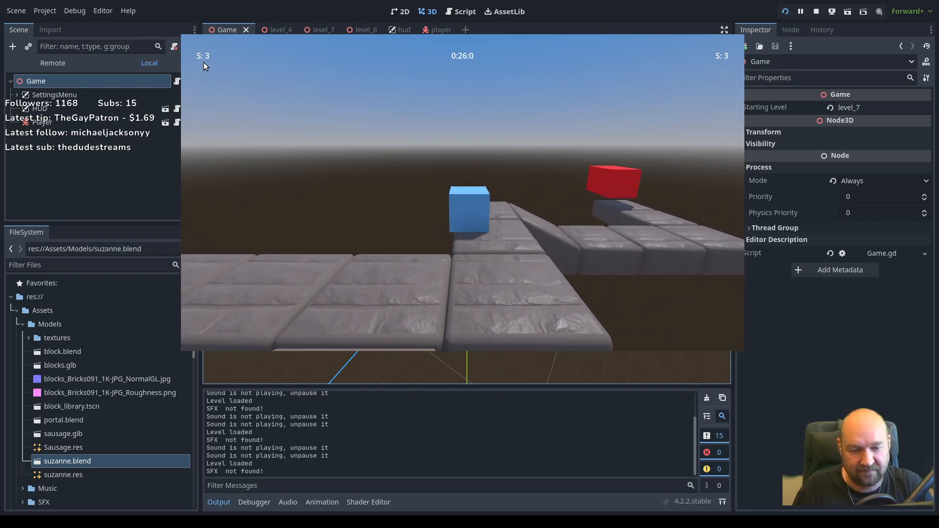
key(d)
key(space)
key(w)
key(space)
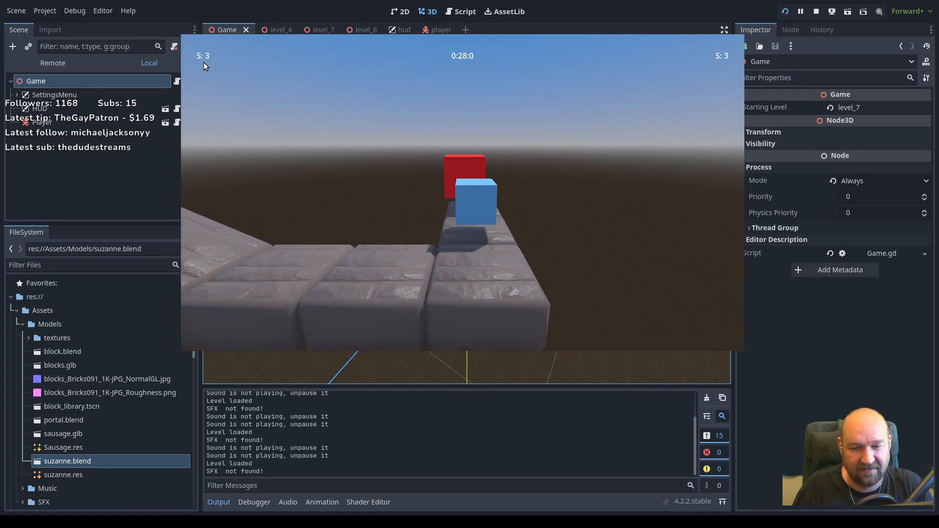
key(s)
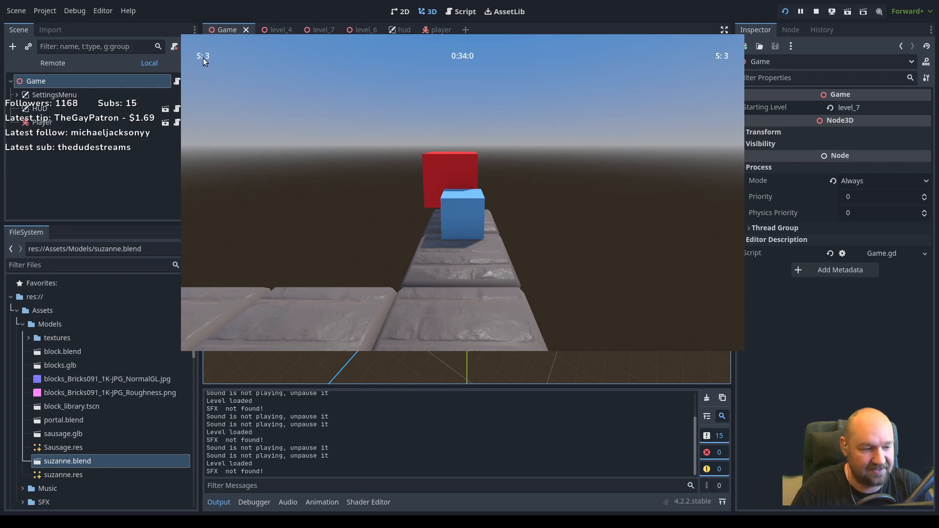
key(w)
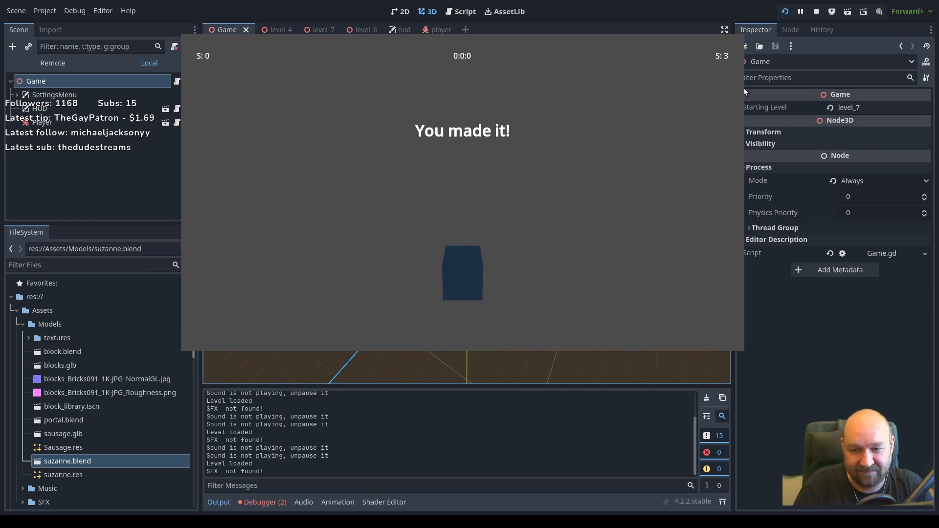
click(815, 11)
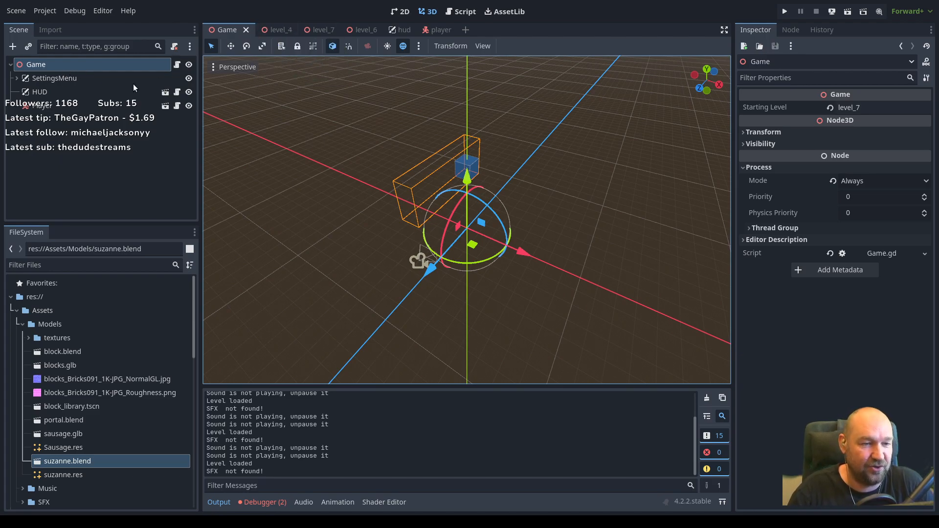
Check the Next Level and Soundtrack properties on the root node of the level_7 scene.
click(322, 30)
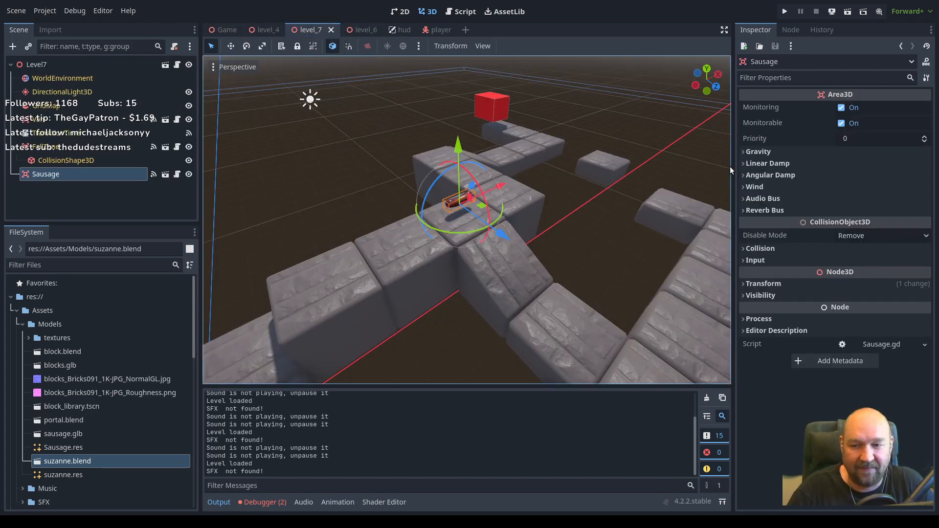
click(41, 65)
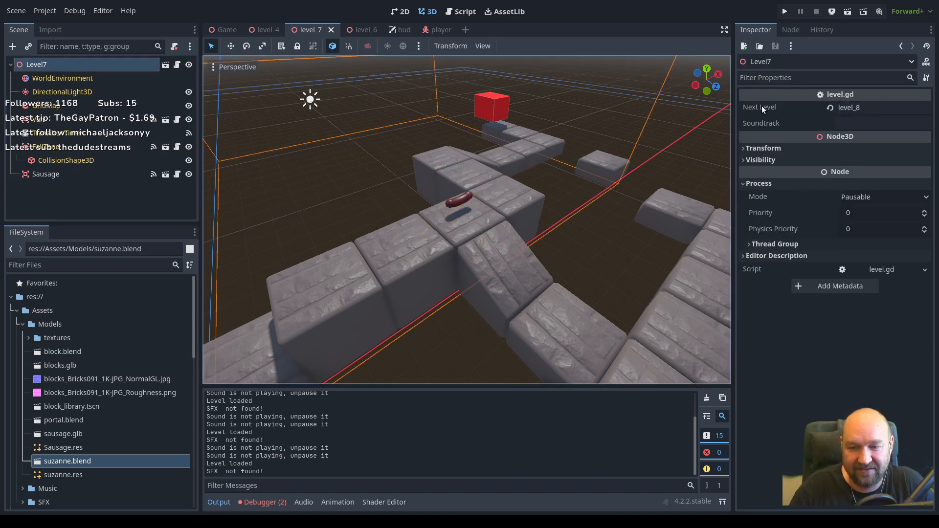
click(864, 109)
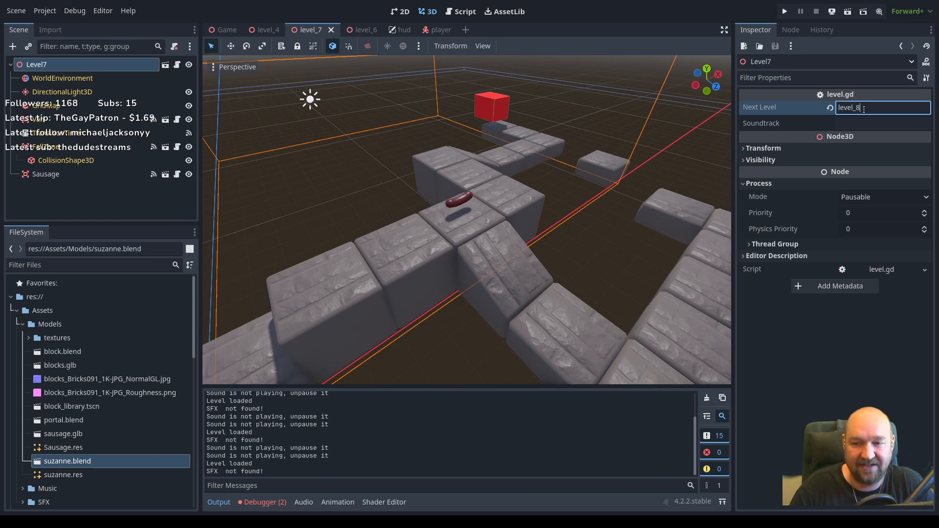
click(845, 124)
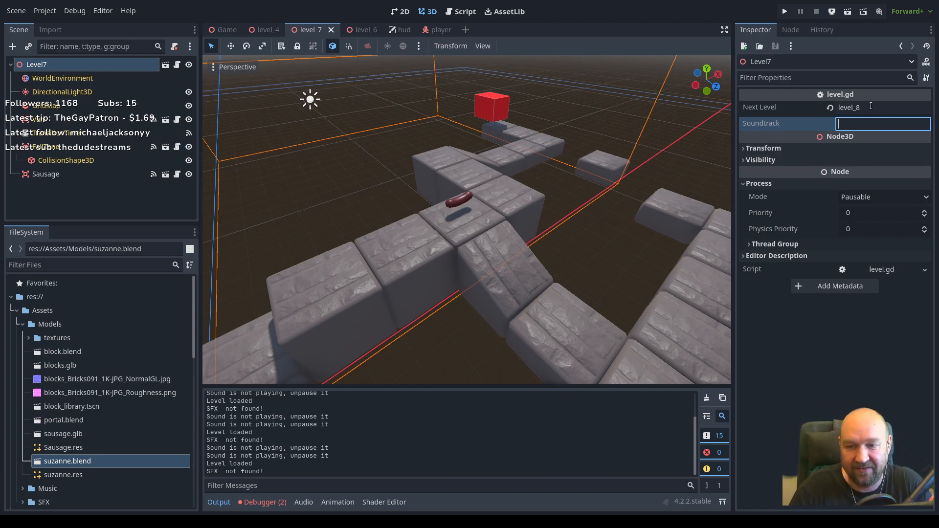
click(850, 108)
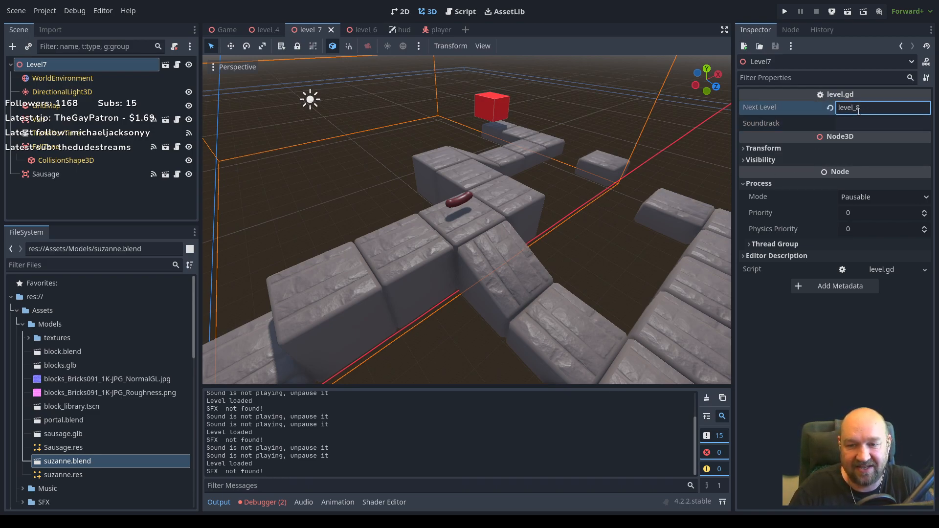
Review which level scenes exist in the project's Levels folder and return to the Game scene.
scroll(90, 371, down, 5)
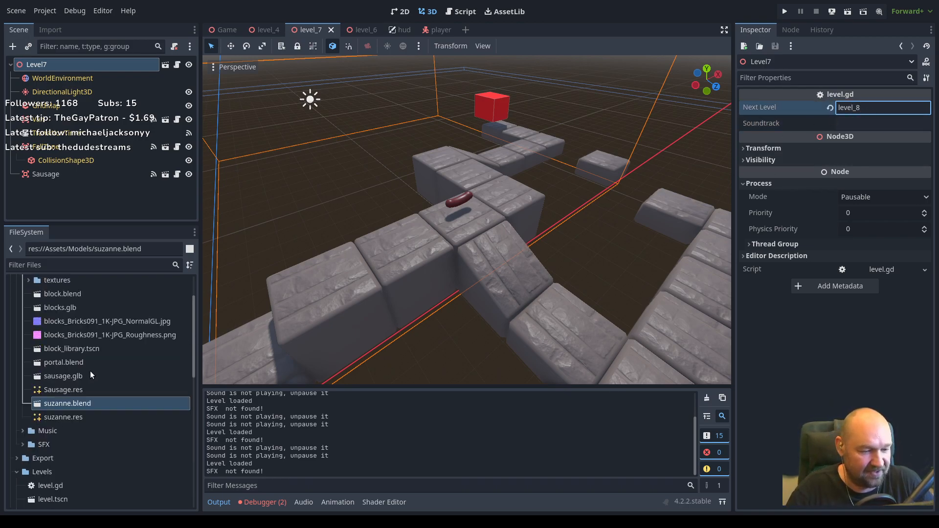
scroll(66, 403, down, 2)
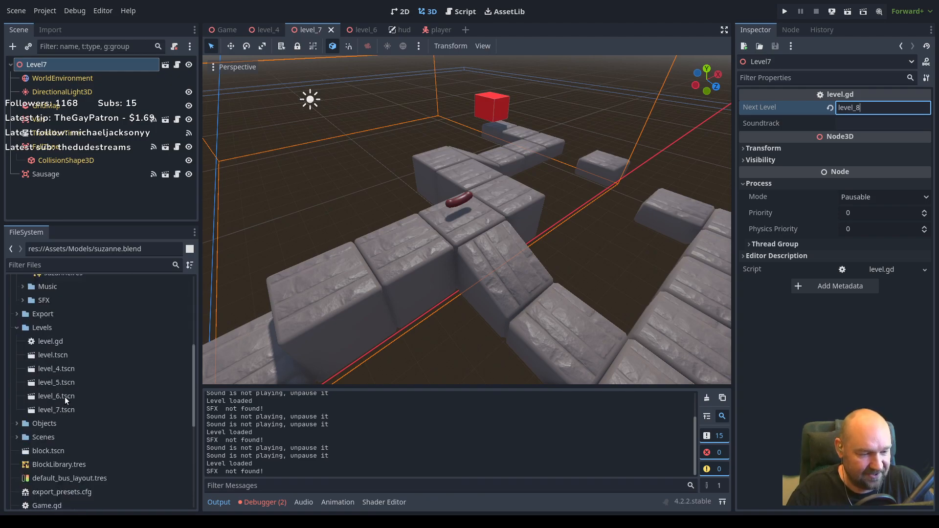
click(41, 328)
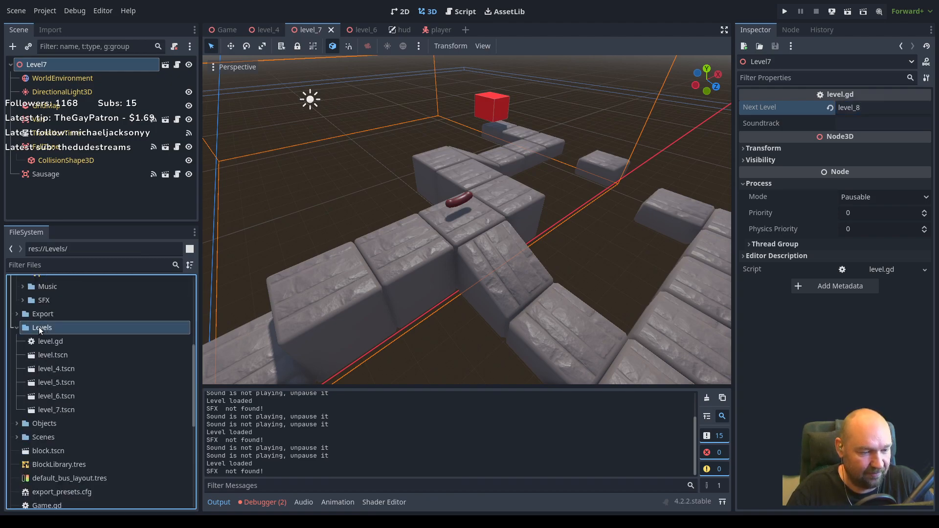
click(46, 410)
click(46, 396)
click(48, 382)
click(49, 367)
click(46, 356)
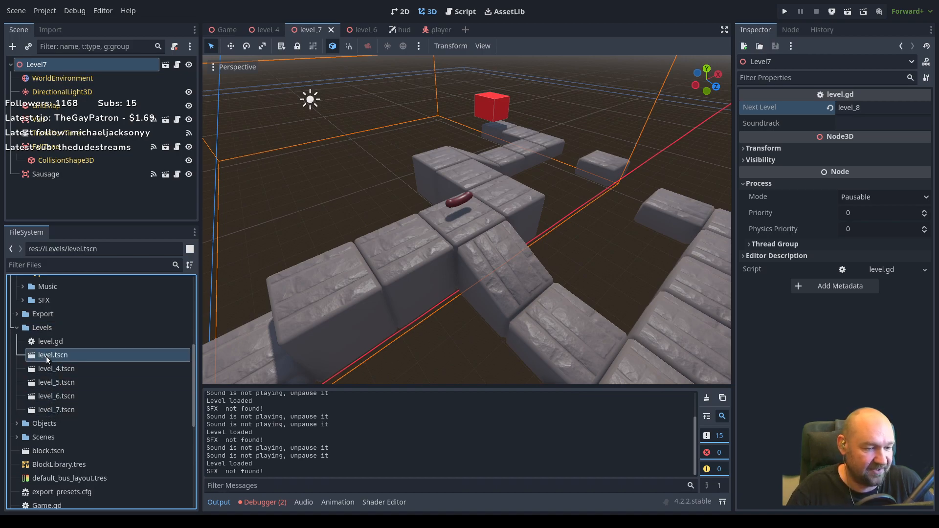
click(52, 409)
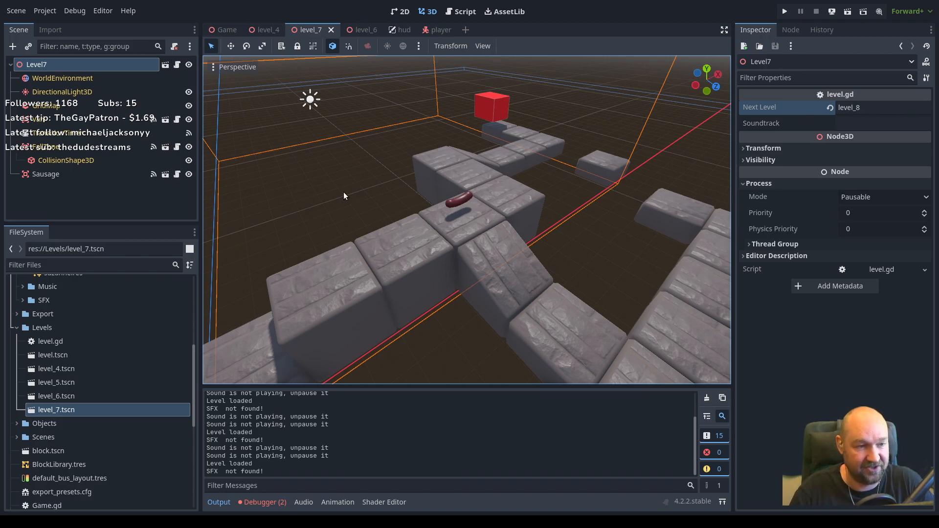
click(226, 28)
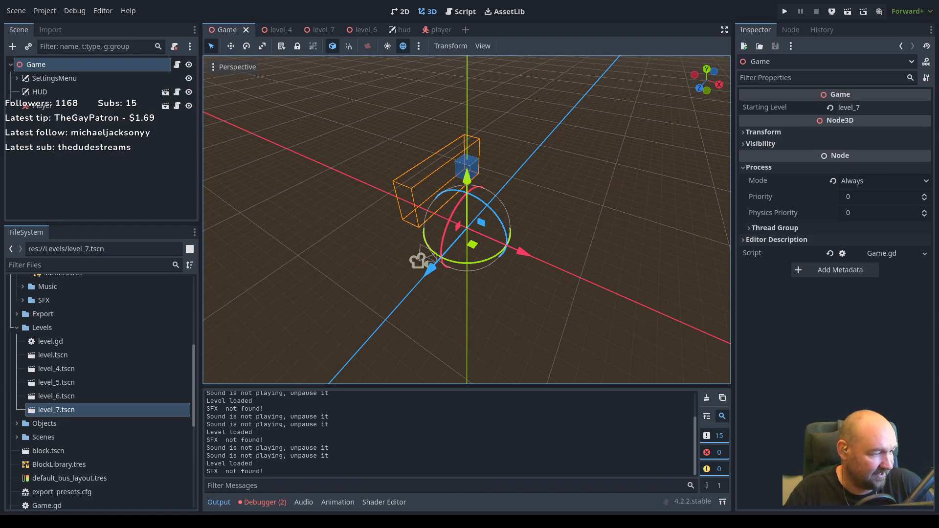
Switch to Blender and play the character's walk action from the beginning of the timeline, viewed from the side.
key(alt+Tab)
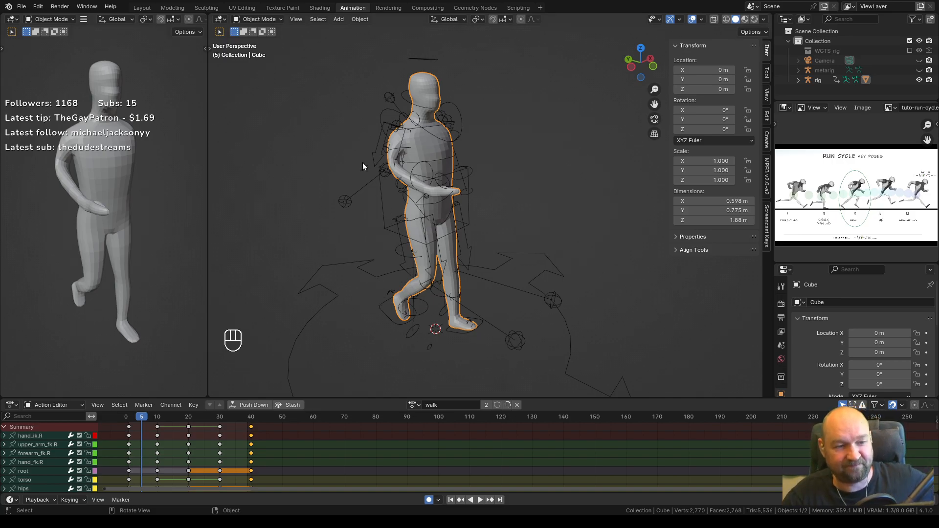
middle_drag(346, 171, 412, 177)
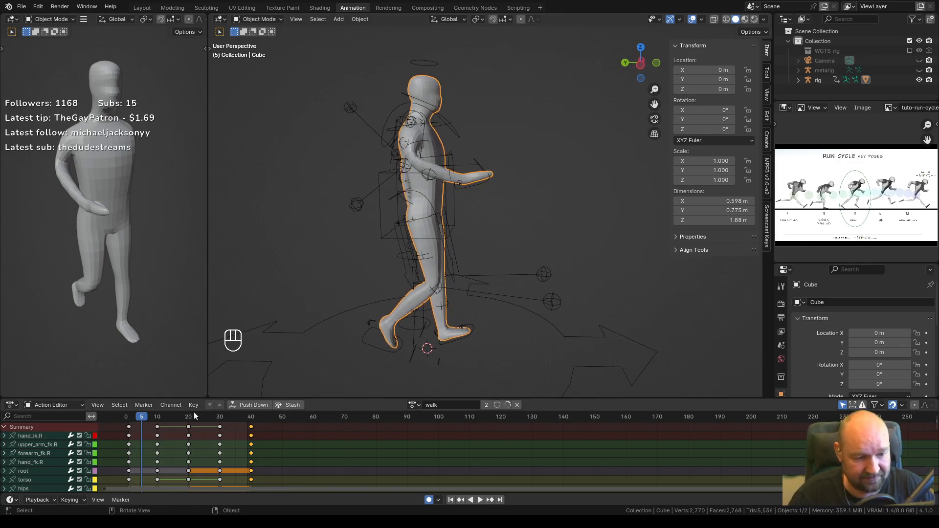
click(126, 419)
key(space)
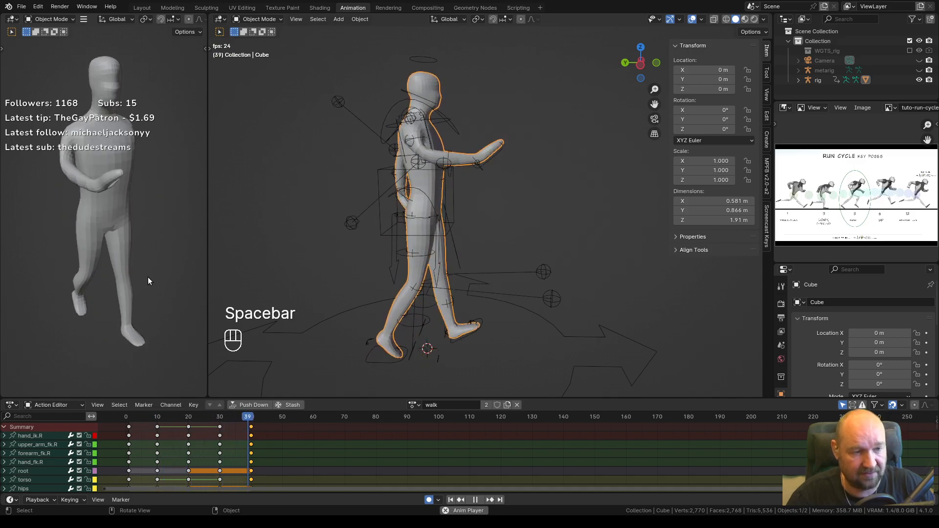
key(space)
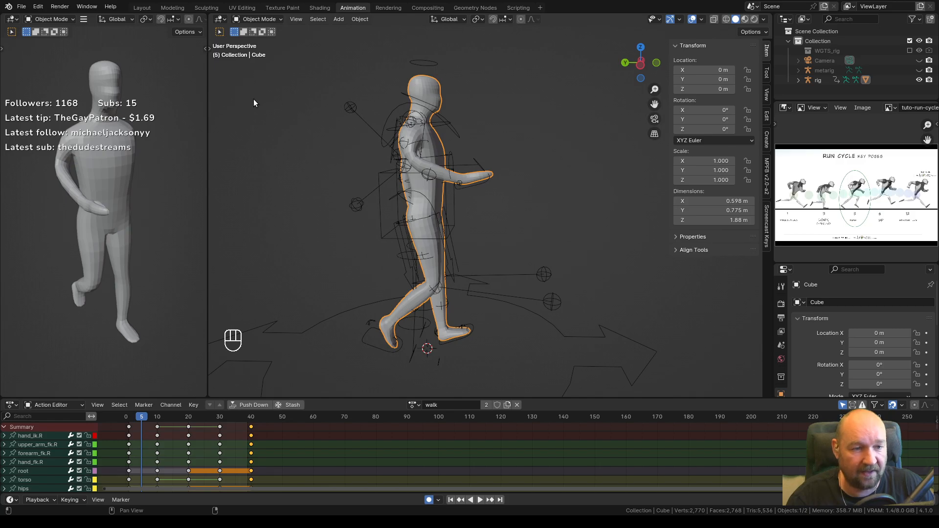
Load Jump.png as the reference picture in the image editor and frame the first pose of its lower row.
drag(249, 100, 831, 179)
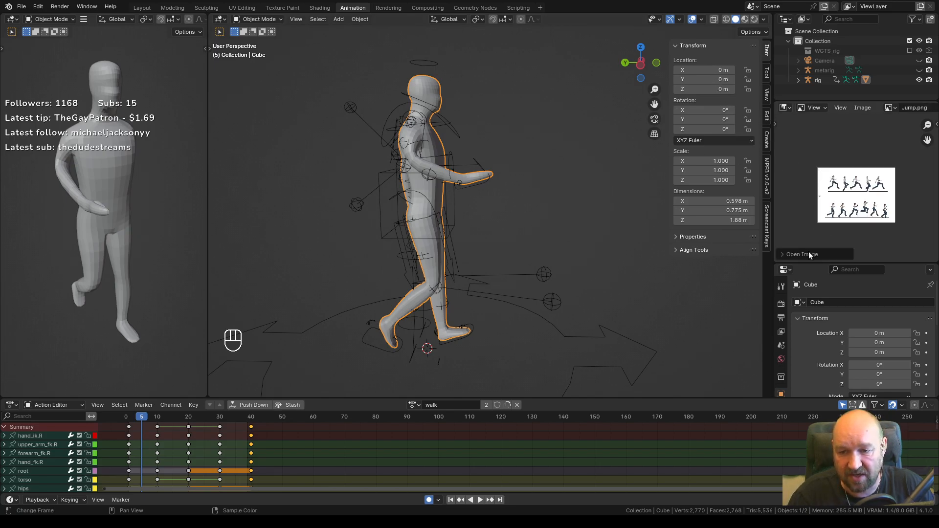
scroll(853, 200, up, 4)
scroll(853, 199, down, 1)
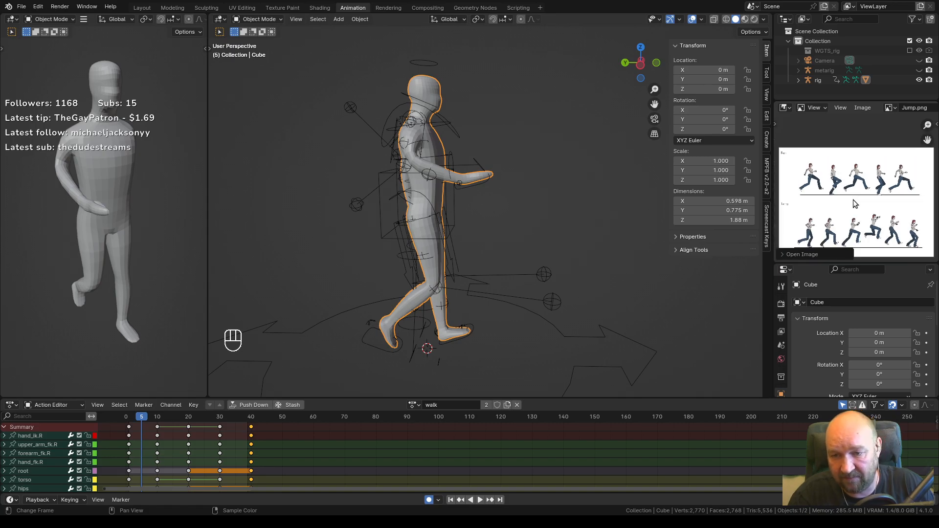
scroll(833, 215, up, 1)
shift+middle_drag(832, 221, 909, 223)
scroll(824, 211, up, 1)
scroll(825, 203, up, 2)
scroll(879, 189, up, 2)
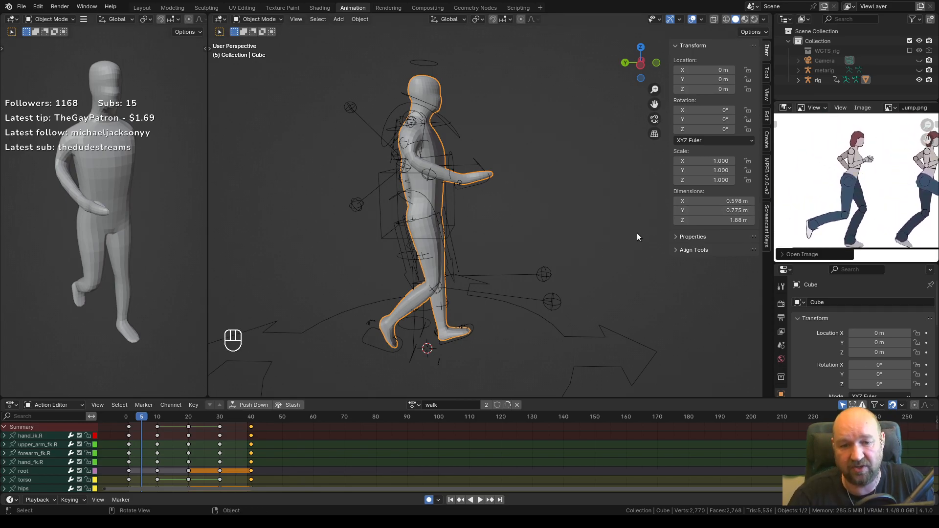
scroll(848, 193, down, 3)
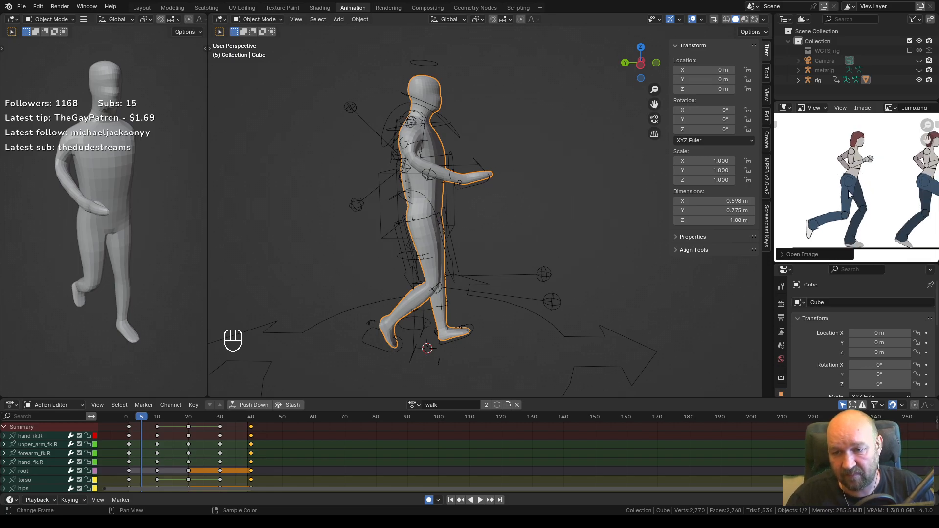
shift+middle_drag(899, 200, 862, 193)
middle_drag(778, 183, 876, 200)
scroll(859, 192, up, 4)
scroll(860, 202, up, 1)
scroll(860, 201, down, 1)
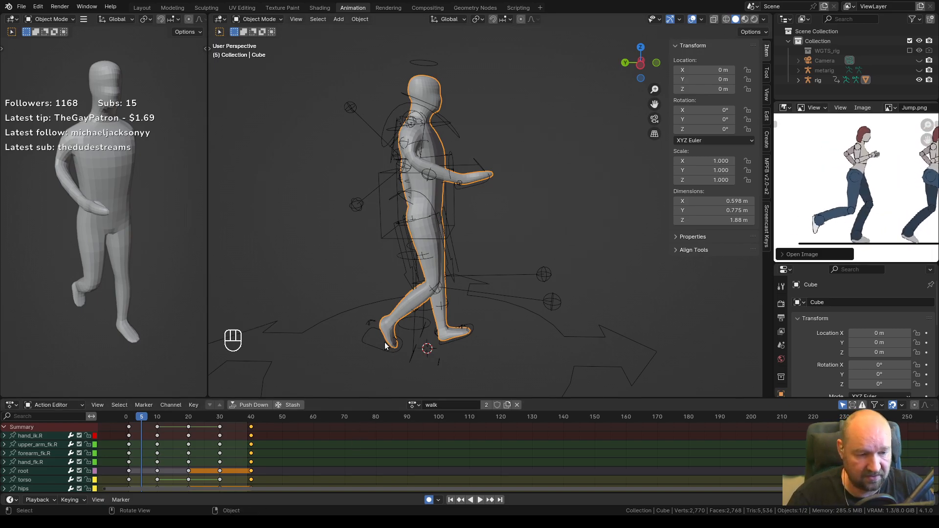
Assign the default action to the rig and duplicate it at frame 1 as a new action named jump.
click(817, 81)
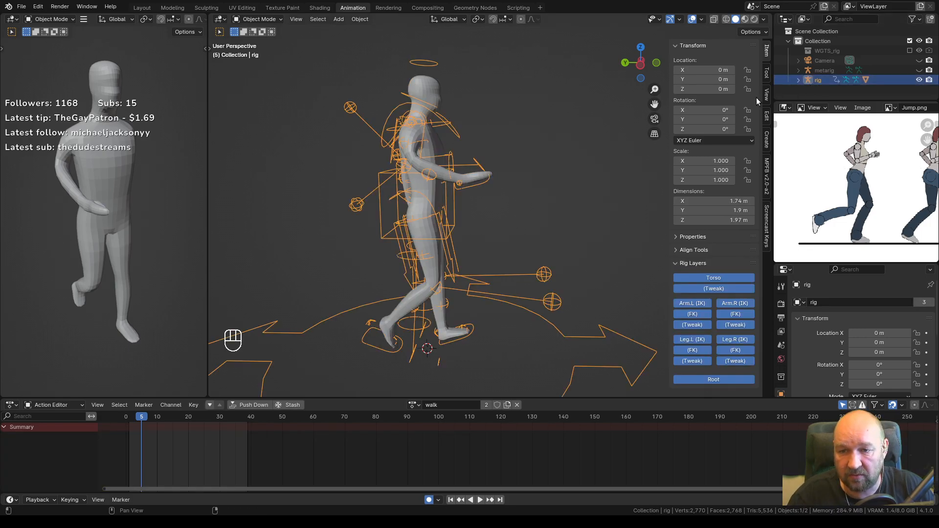
click(414, 405)
click(423, 290)
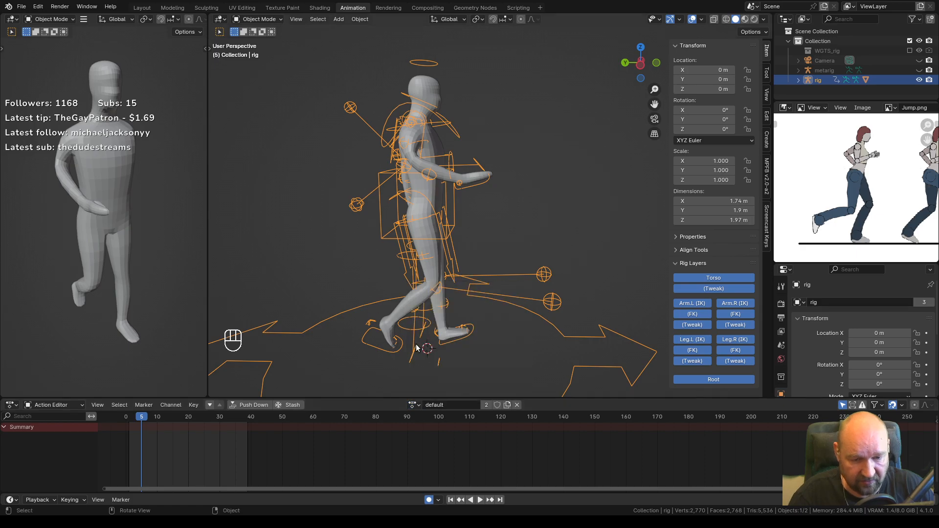
click(452, 499)
click(507, 404)
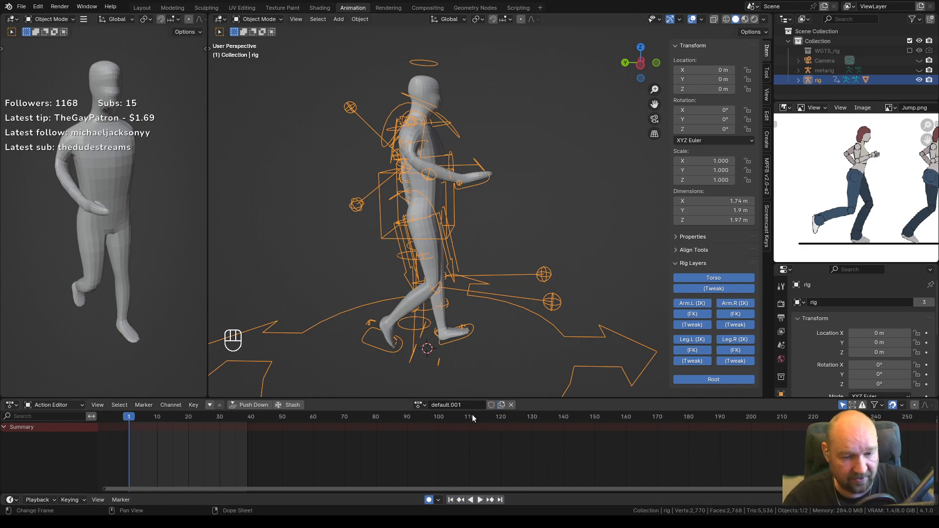
click(463, 406)
text(jump)
key(Return)
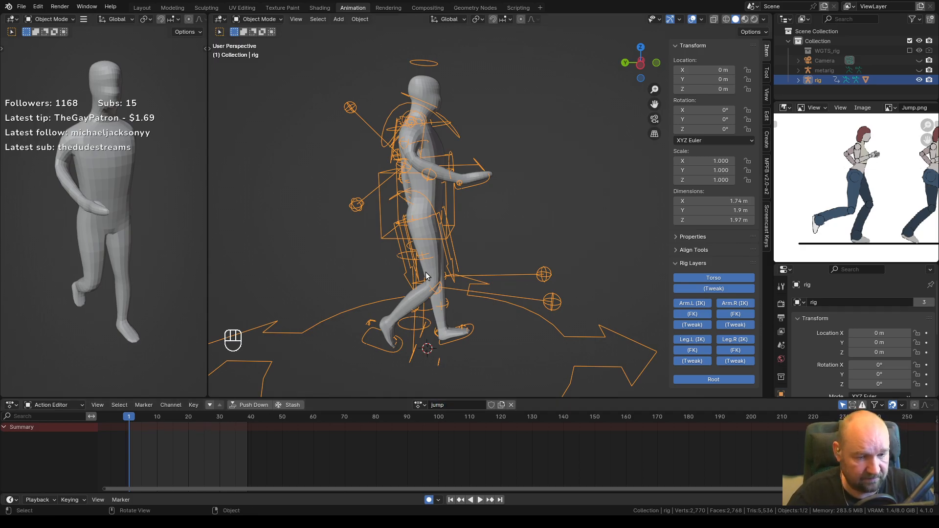
Select all objects and insert an object transform keyframe at frame 1 of the jump action.
key(a)
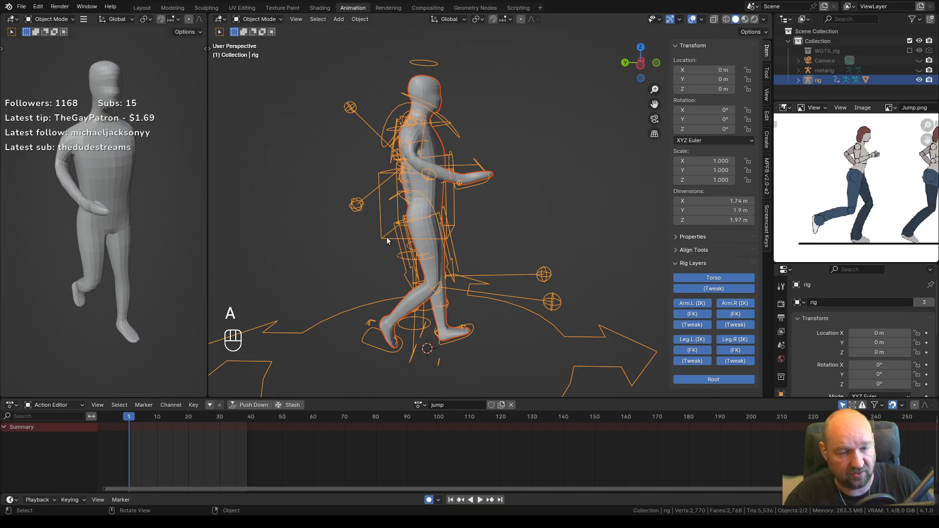
key(i)
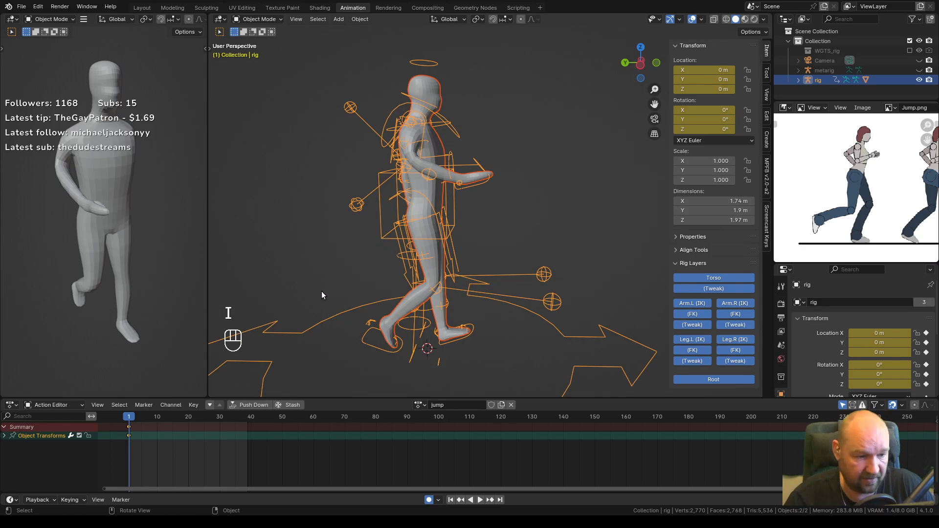
Enlarge the action editor to list the Object Transforms channels and key all objects again at frame 1.
click(4, 436)
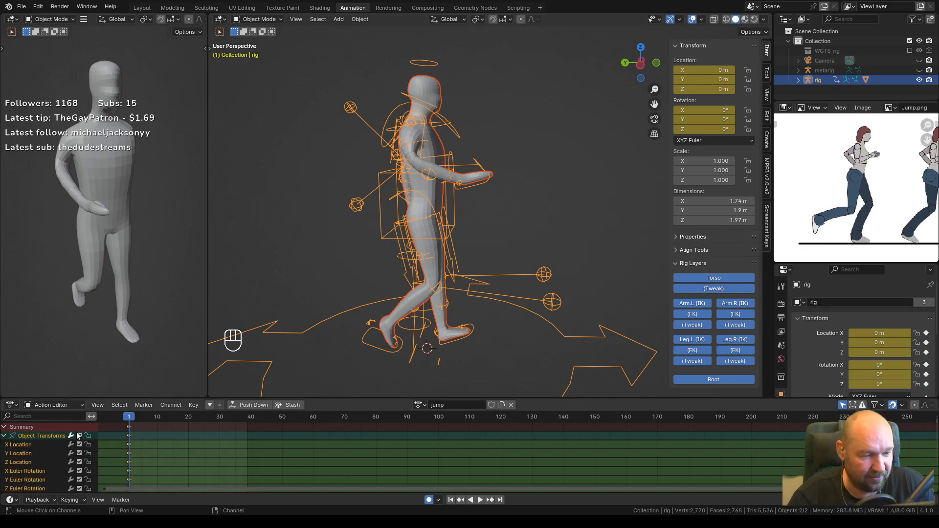
drag(168, 397, 167, 275)
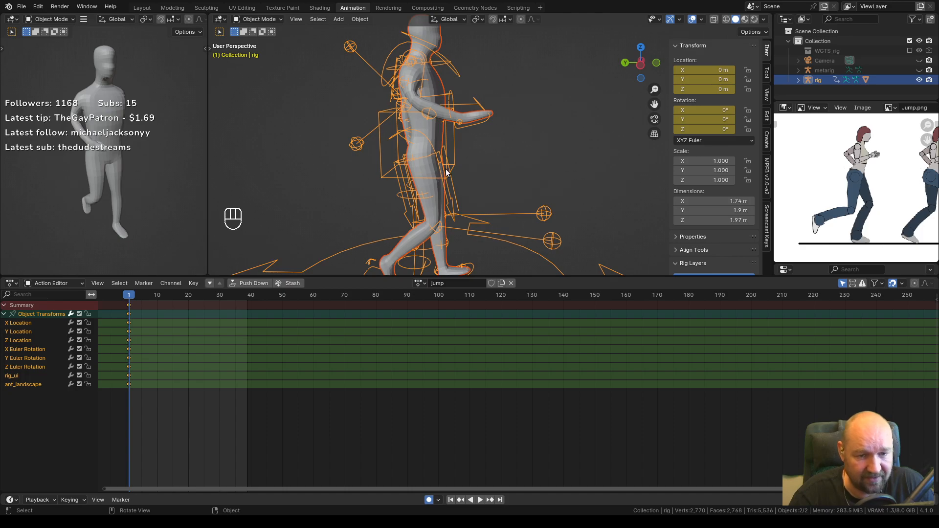
key(a)
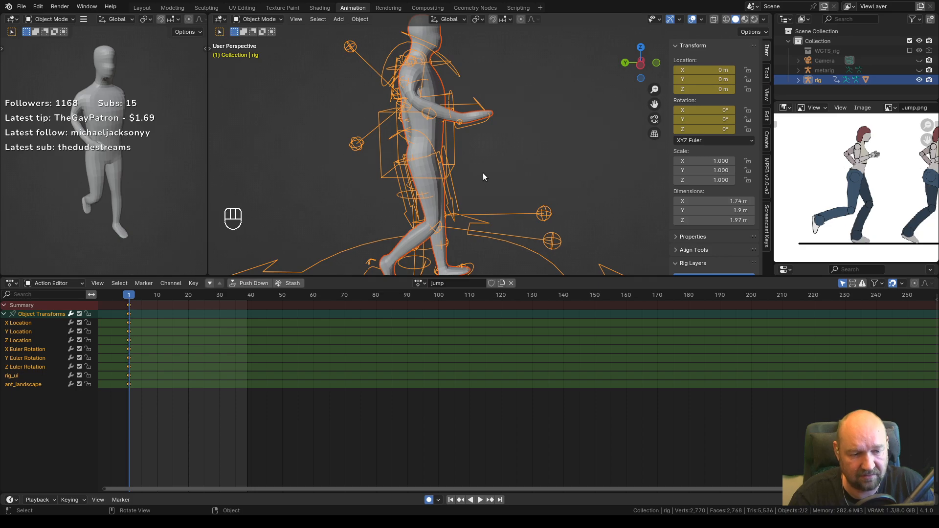
key(i)
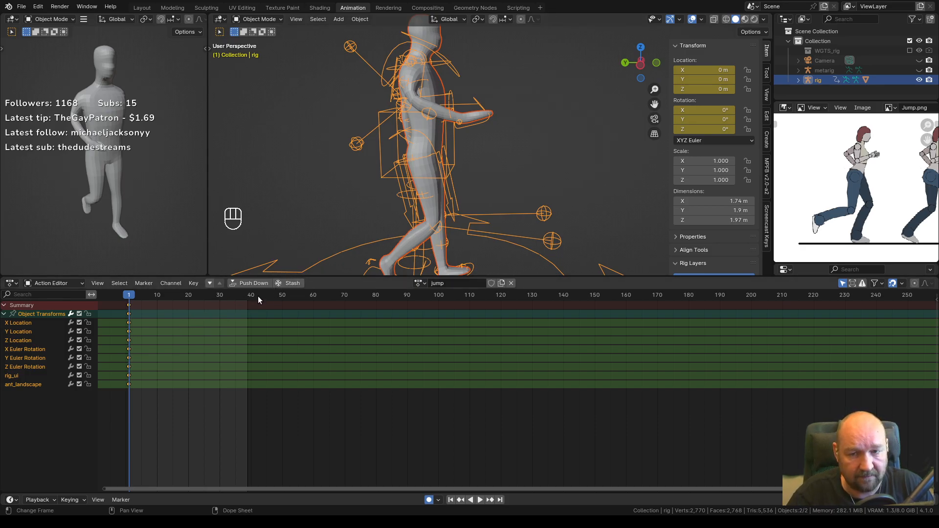
Undo the object transform keyframes in the jump action.
key(ctrl+z)
key(ctrl+z)
key(ctrl+z)
key(ctrl+z)
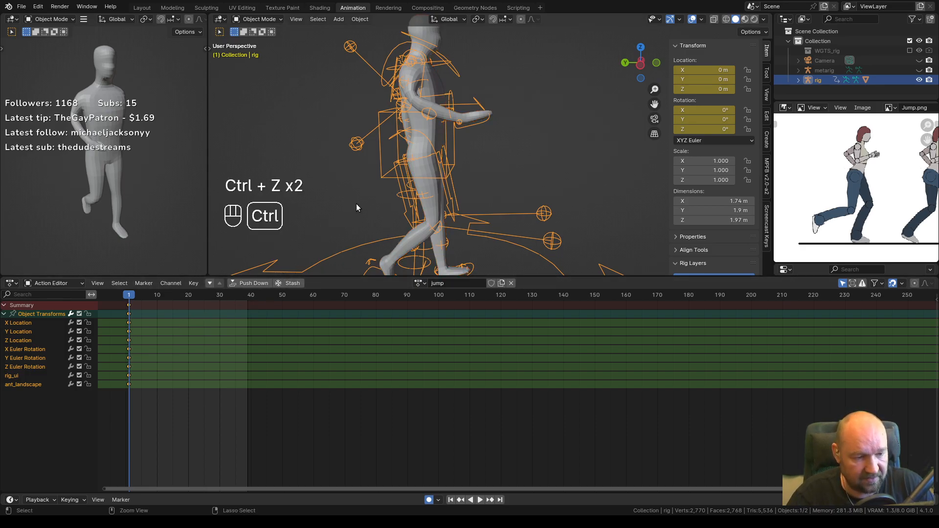
key(ctrl+z)
key(ctrl+z)
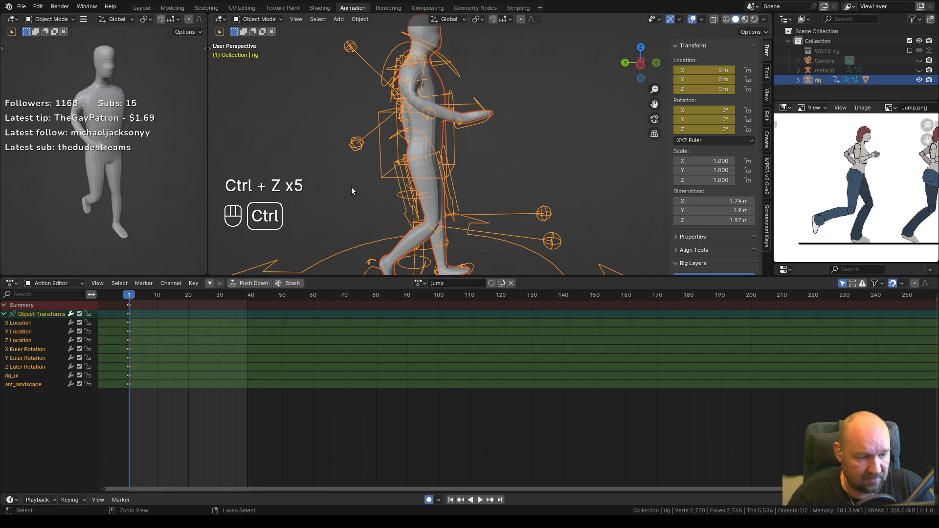
key(ctrl+z)
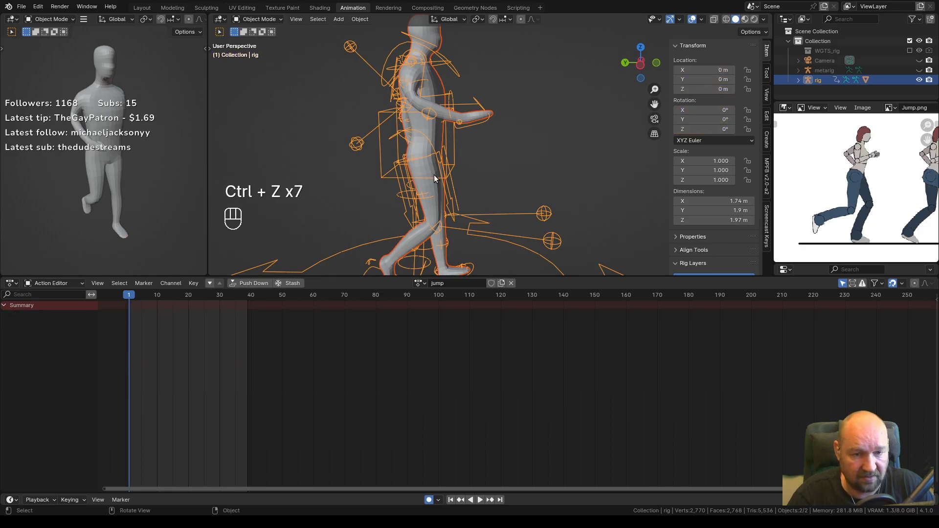
Enter Pose Mode on the rig and insert a keyframe for all visible bones at frame 1 of the jump action.
middle_drag(428, 154, 455, 192)
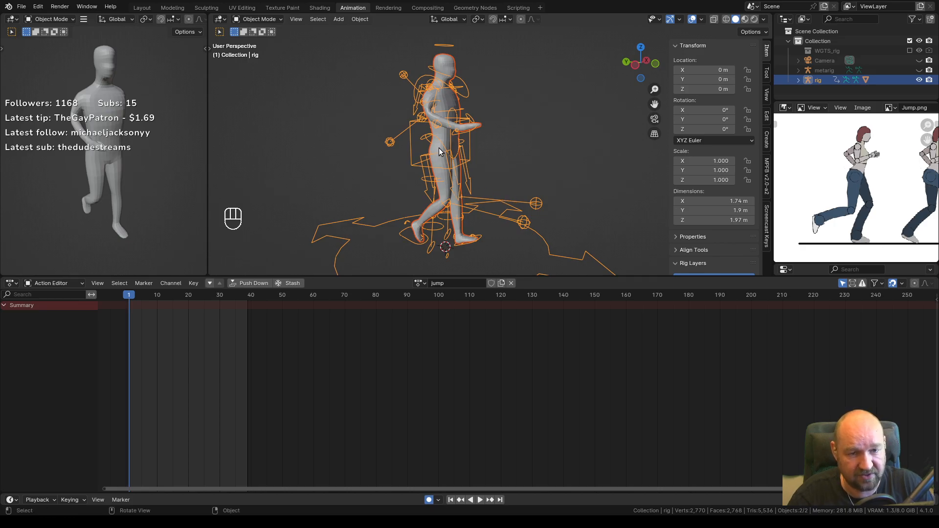
key(Tab)
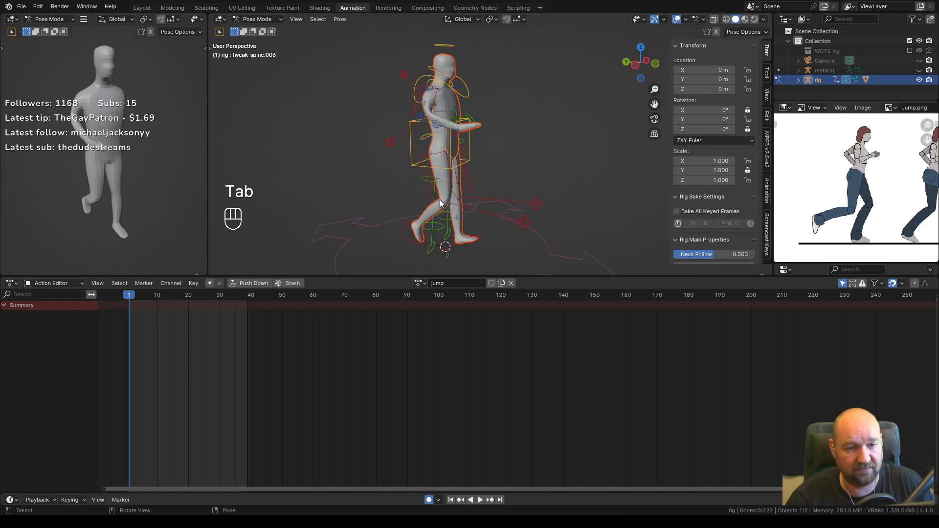
key(a)
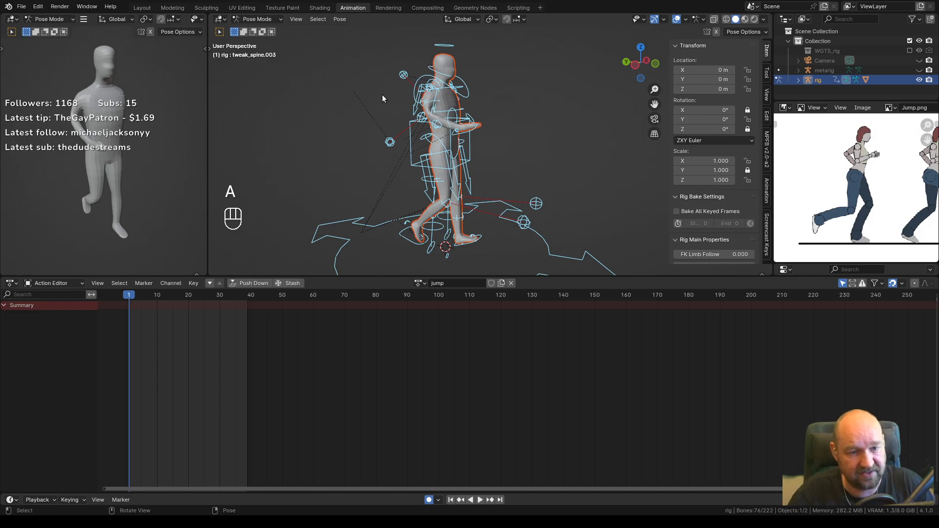
key(i)
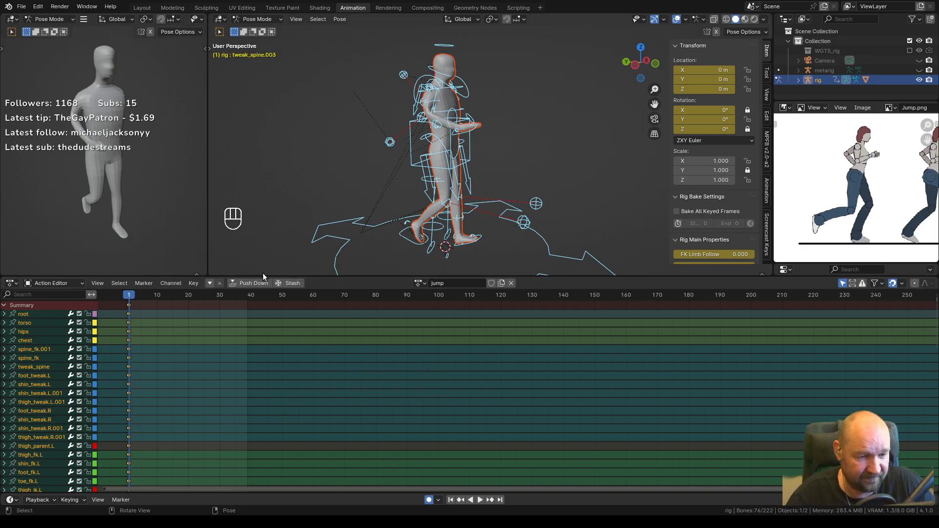
Review the keyed bone channels of the jump action in a maximized action editor, including the root bone's channels.
drag(268, 276, 269, 246)
key(Escape)
key(ctrl+space)
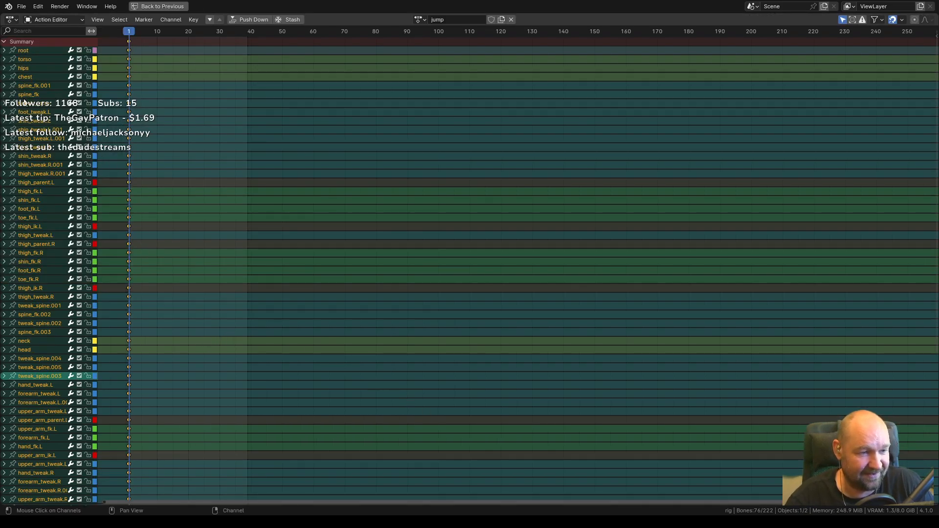
click(4, 51)
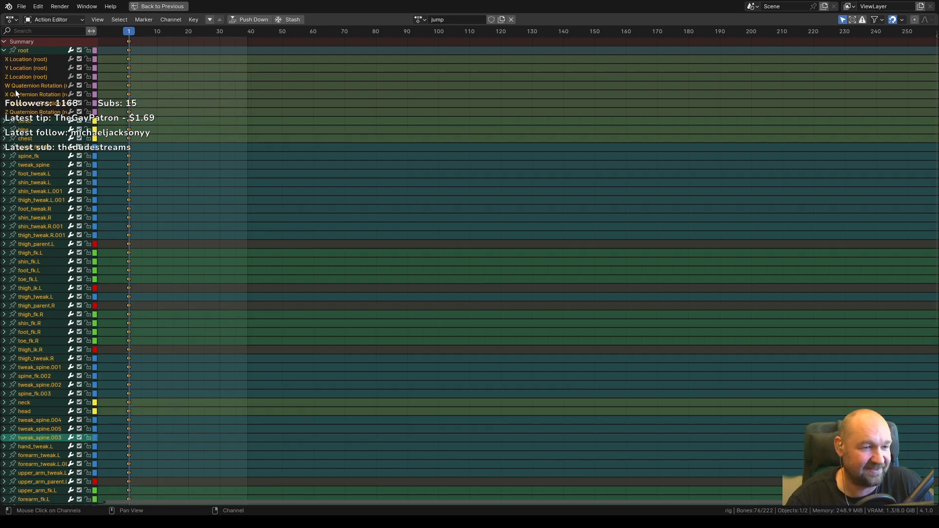
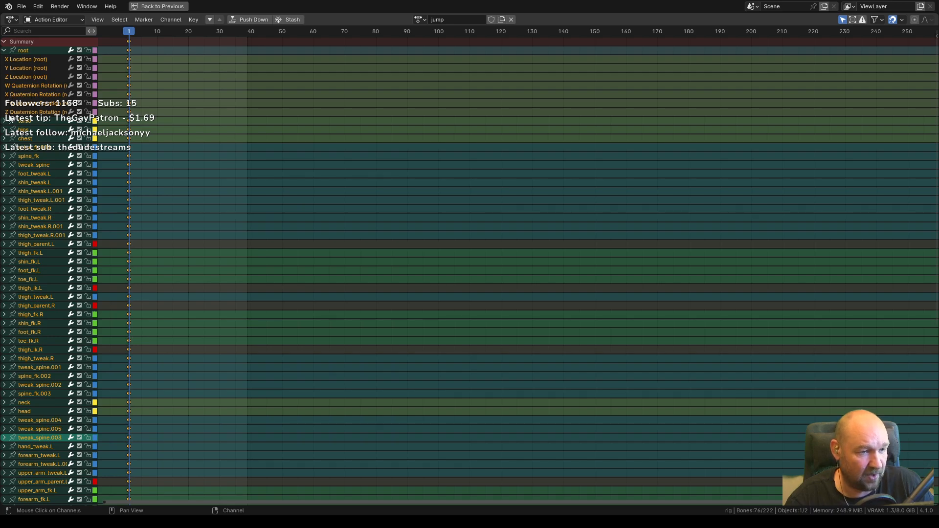
click(4, 50)
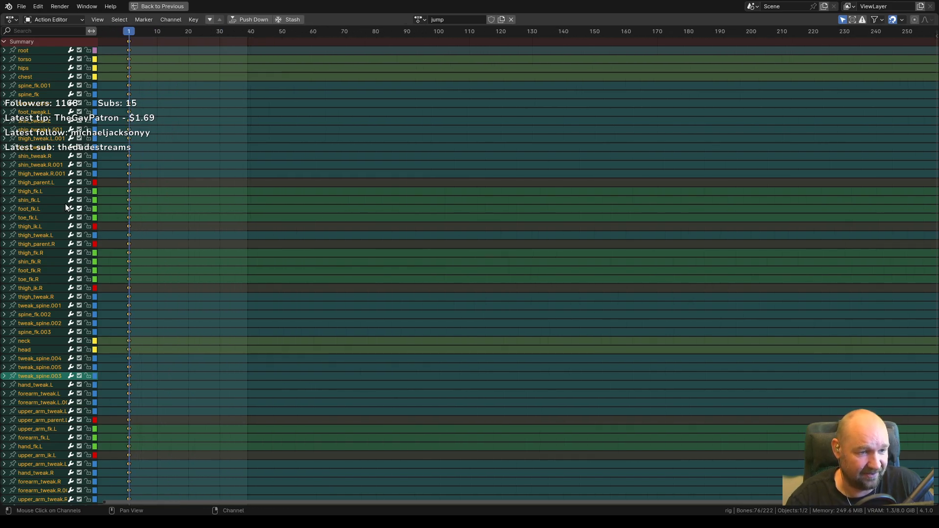
scroll(30, 196, down, 10)
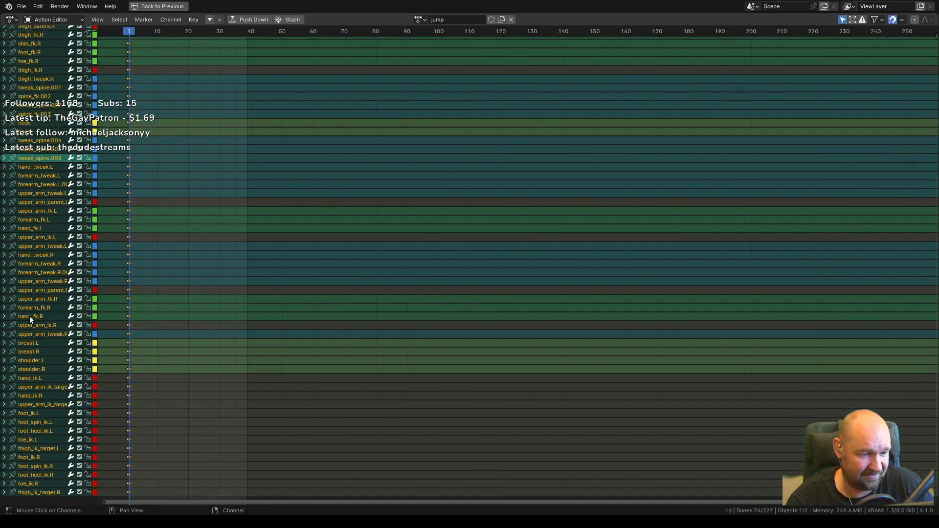
scroll(28, 298, up, 10)
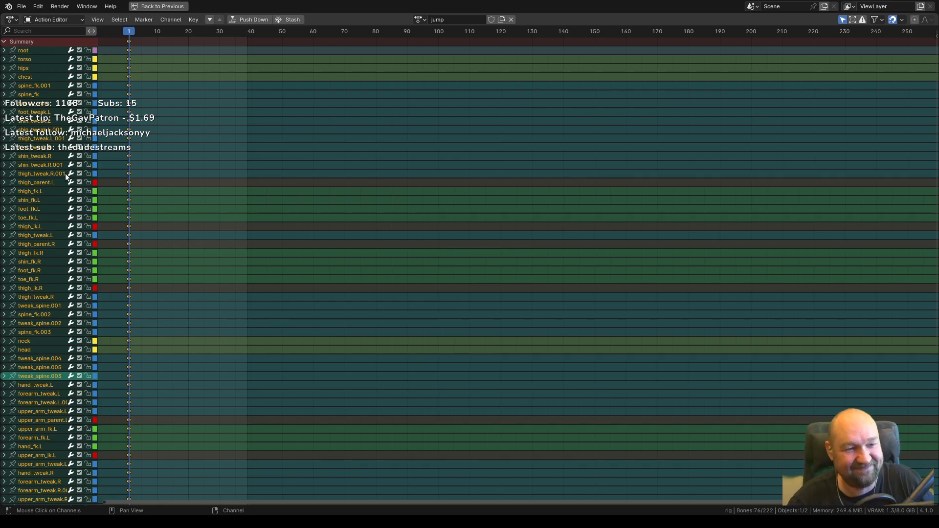
key(ctrl+space)
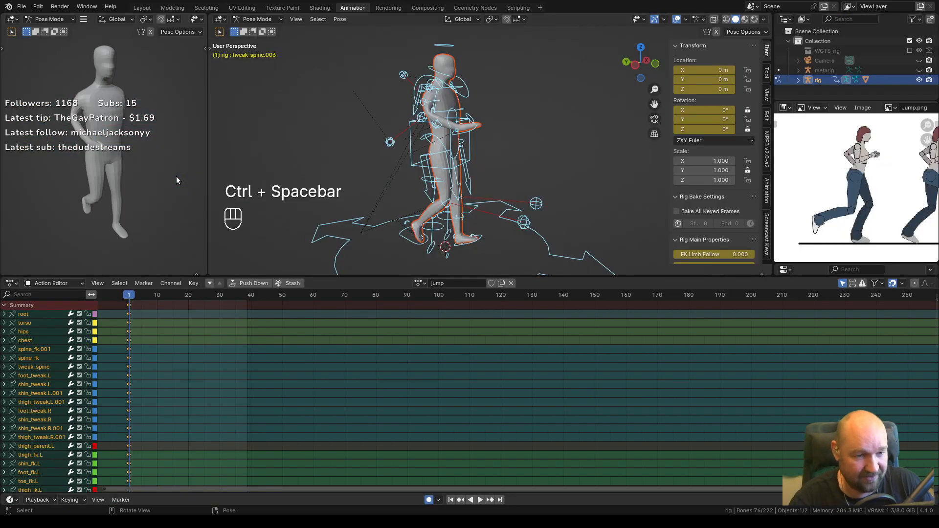
click(582, 186)
mouse_move(546, 201)
middle_down()
mouse_move(568, 200)
mouse_move(556, 198)
mouse_move(557, 213)
middle_up()
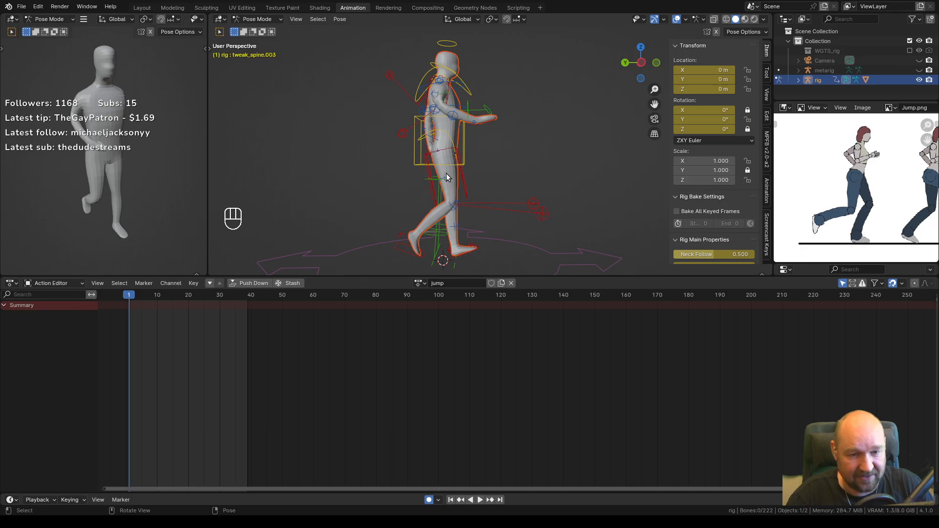
click(422, 284)
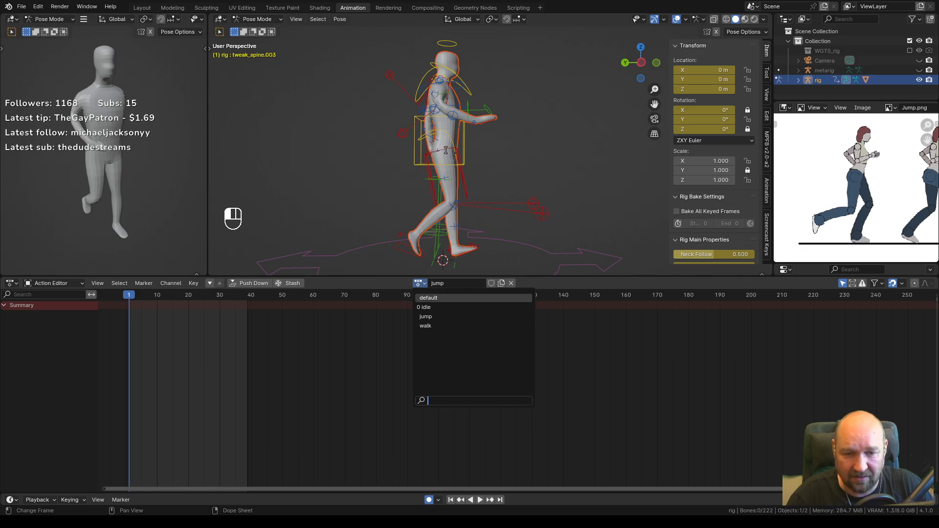
text(a)
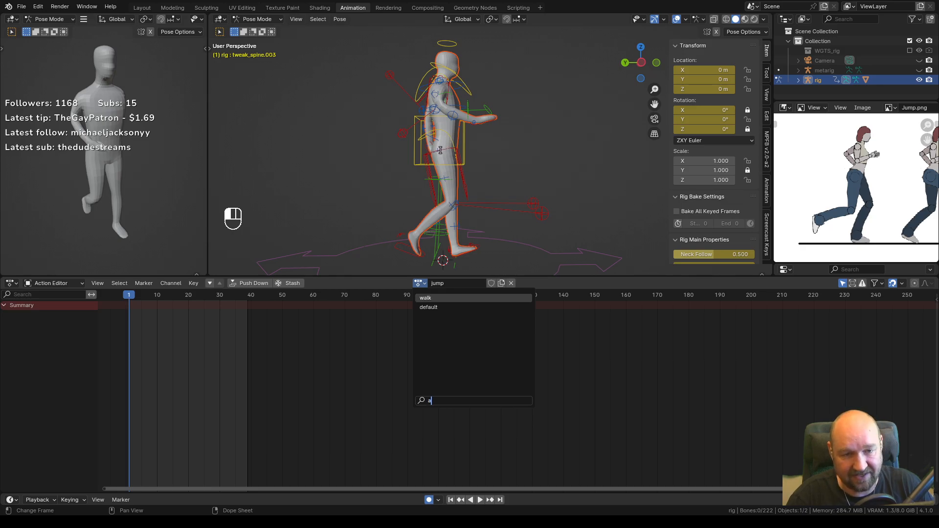
key(Escape)
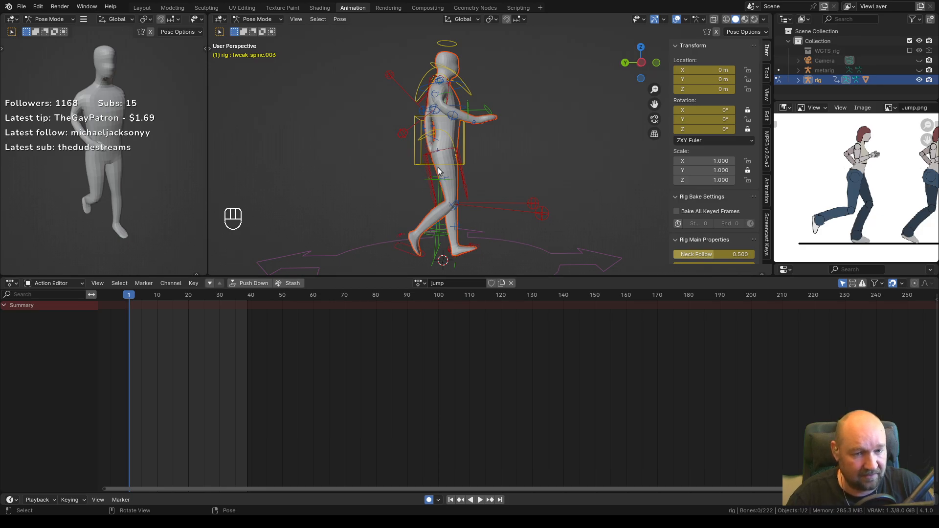
Select all bones and clear their transforms to return the rig to its rest pose at frame 1.
click(463, 163)
key(a)
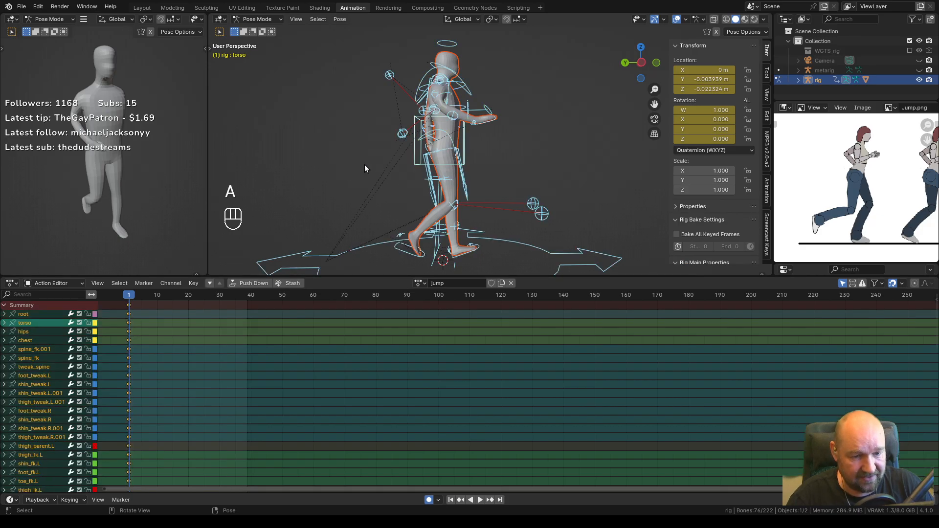
key(q)
click(322, 127)
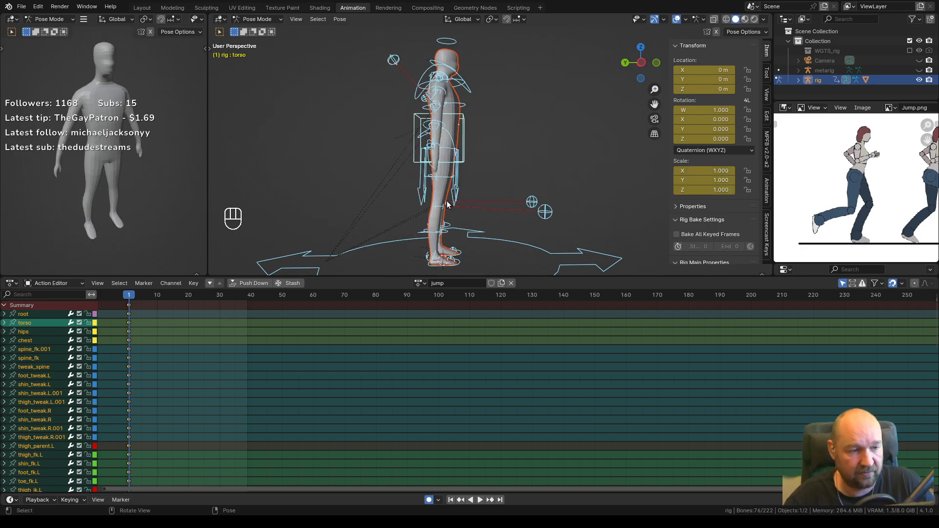
Lower the torso control by about 0.06 m in side view so that the knees bend slightly.
middle_drag(455, 193, 466, 179)
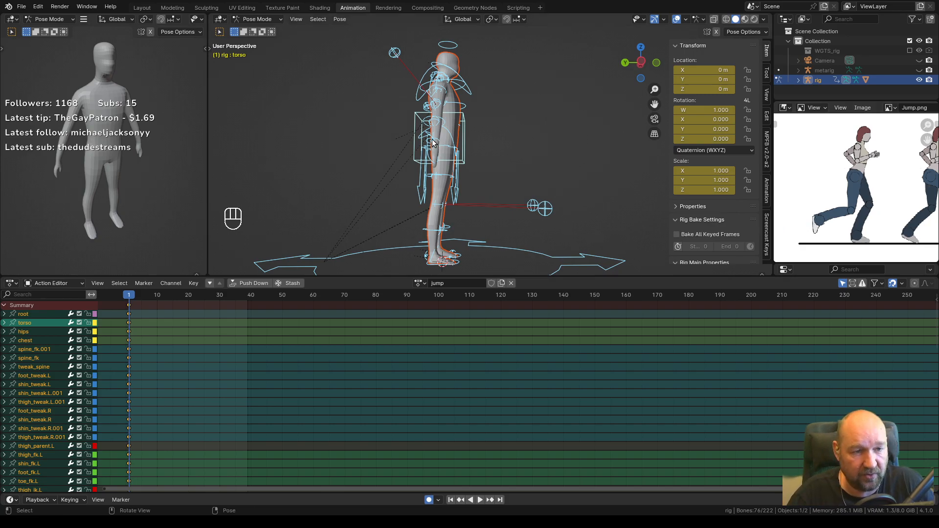
key(ctrl)
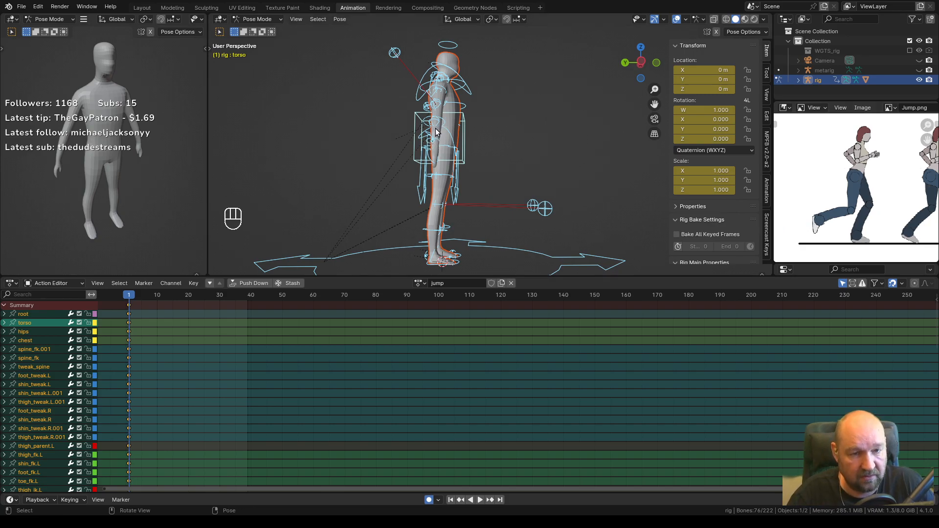
key(ctrl+KP_3)
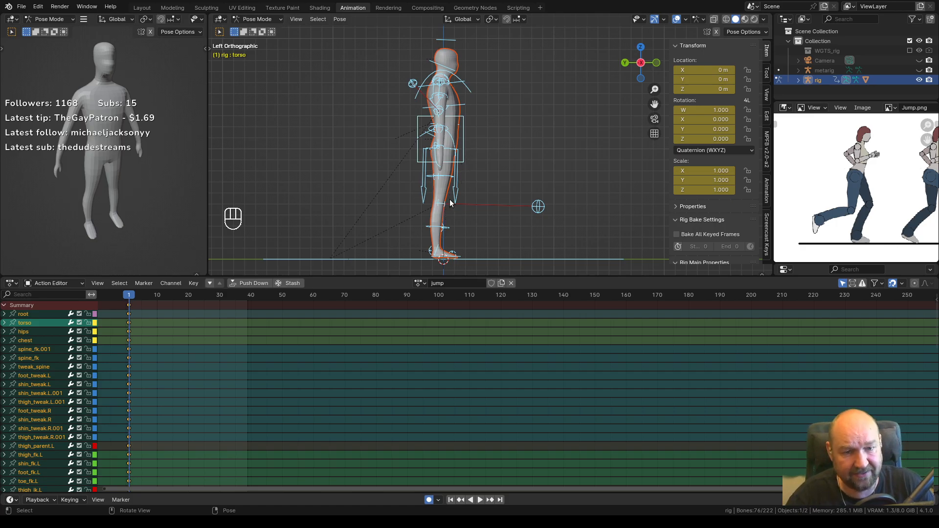
click(456, 258)
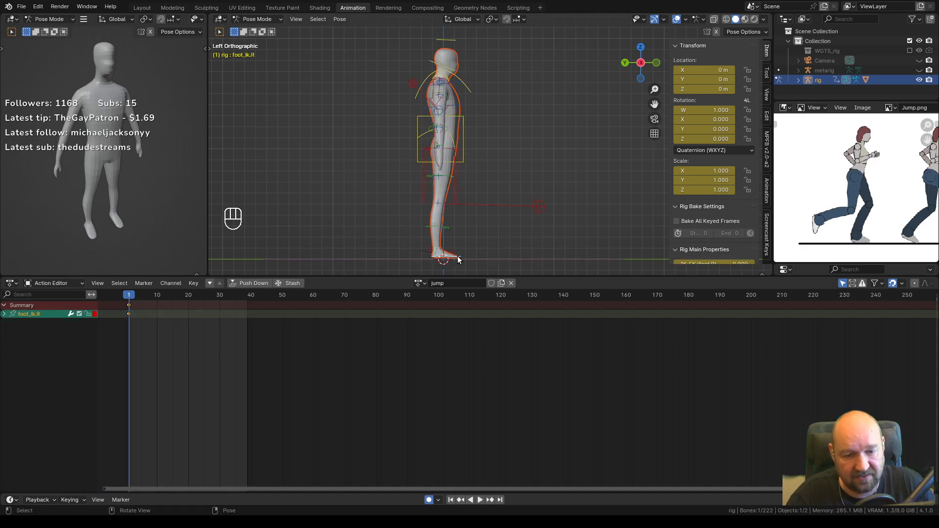
scroll(497, 241, up, 1)
shift+middle_drag(497, 242, 500, 189)
click(461, 110)
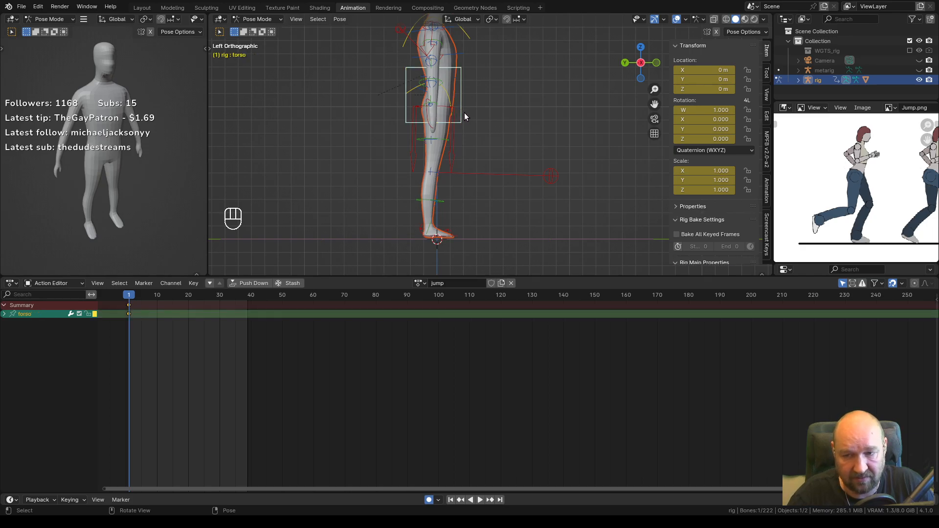
key(g)
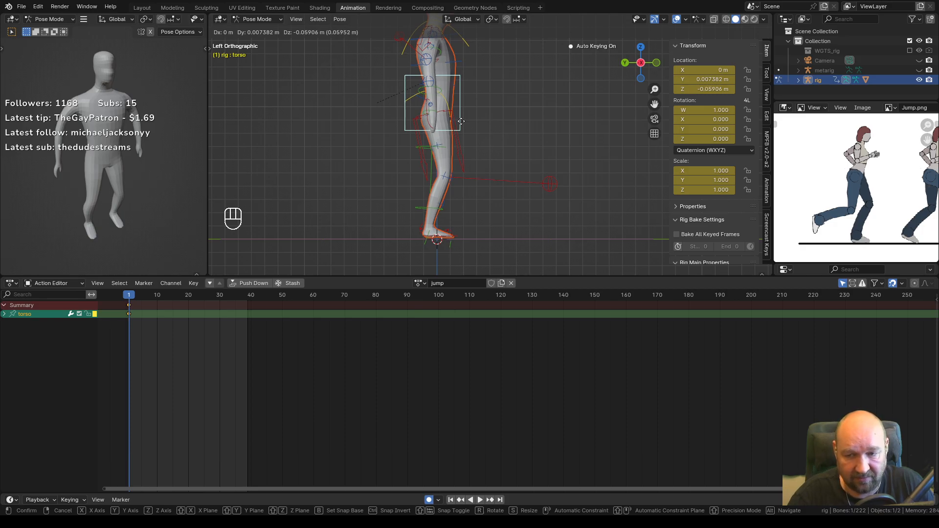
click(461, 122)
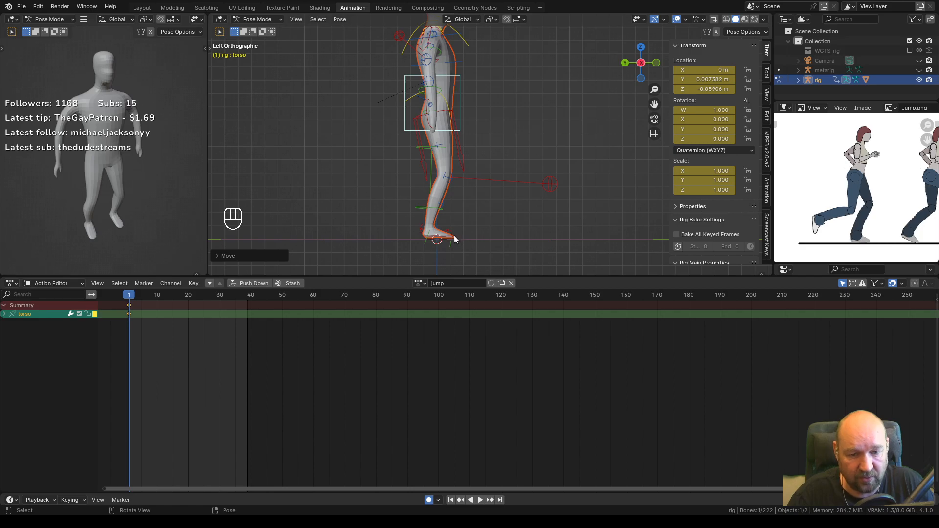
Move the right foot IK control back about 0.41 m and up about 0.28 m, and rotate the foot so its toes point down.
click(459, 239)
key(g)
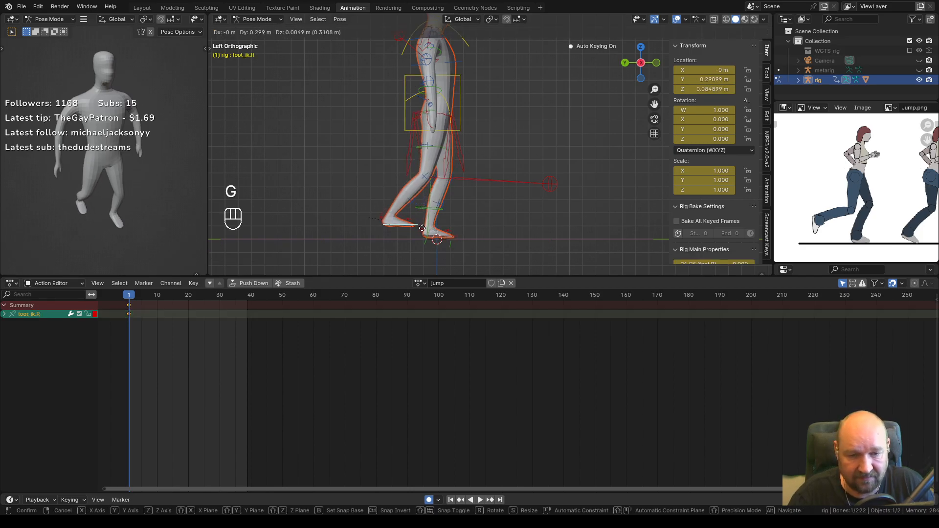
click(424, 231)
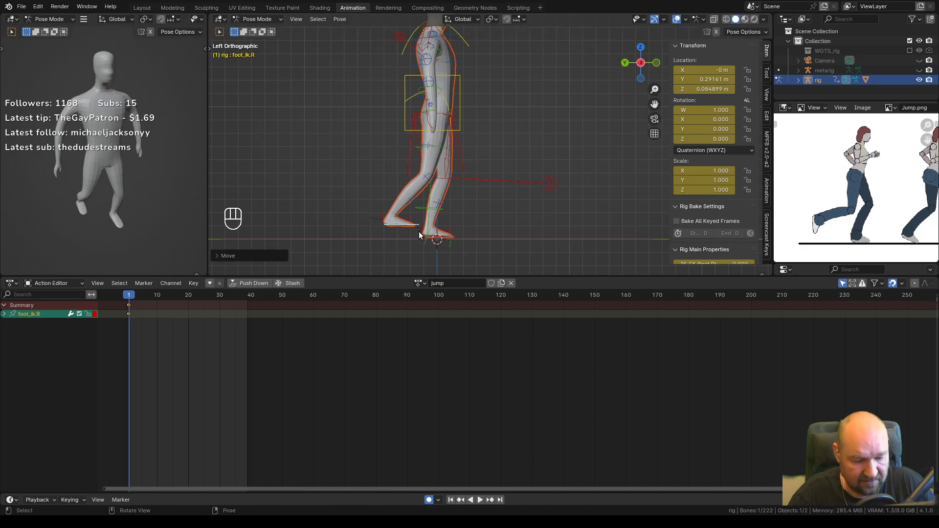
key(r)
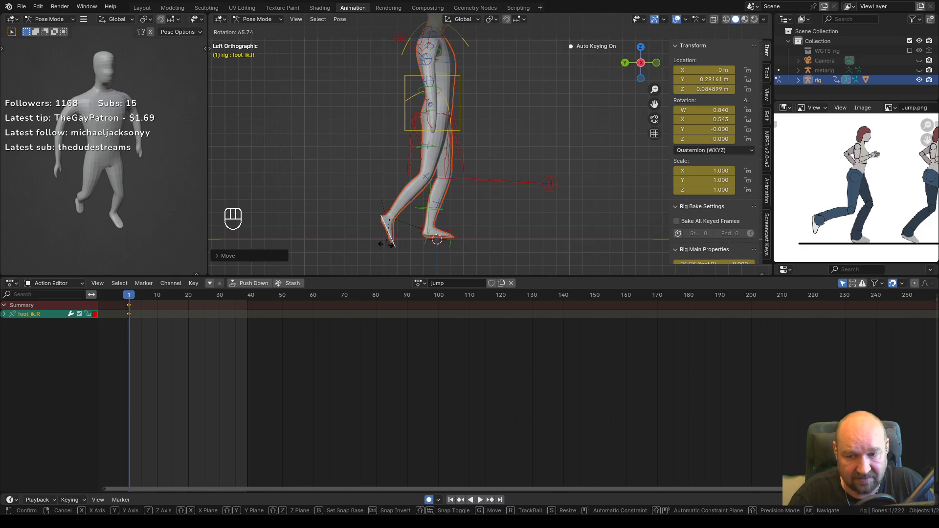
click(388, 245)
key(g)
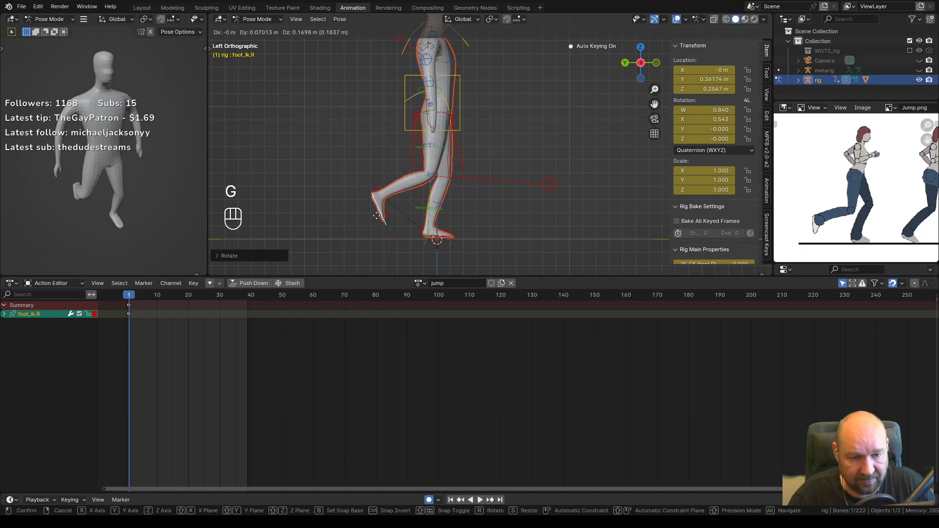
click(373, 216)
key(r)
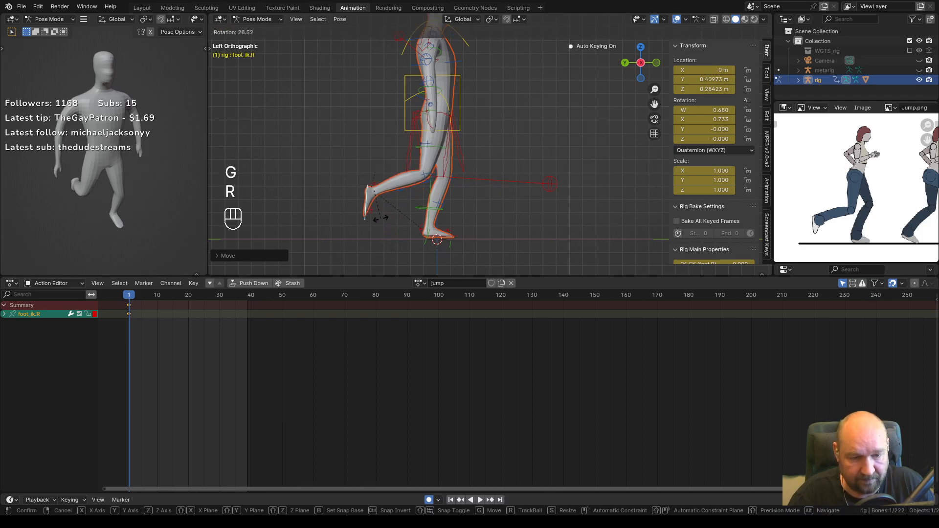
click(384, 219)
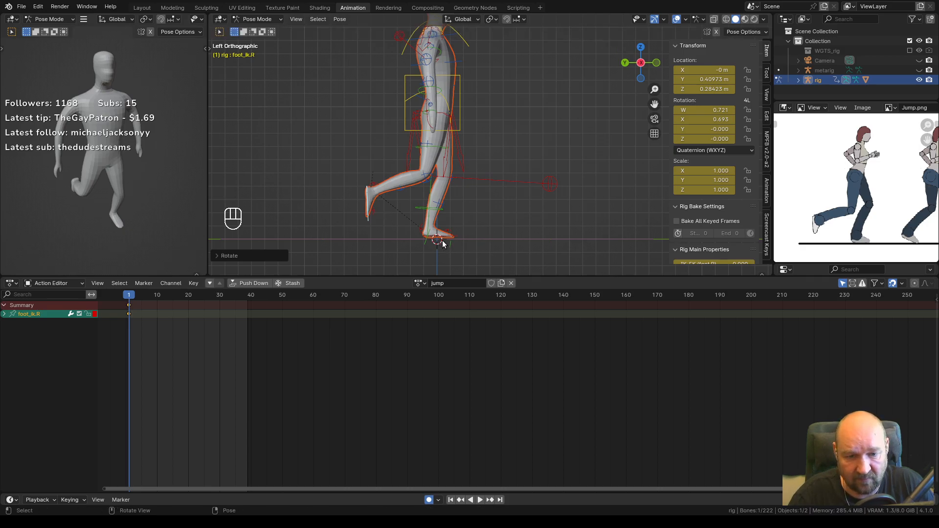
Move the right hand IK control forward about 0.24 m and up about 0.34 m, and rotate the hand to point forward.
shift+middle_drag(455, 197, 443, 229)
shift+middle_drag(430, 139, 447, 185)
click(409, 161)
scroll(428, 169, up, 2)
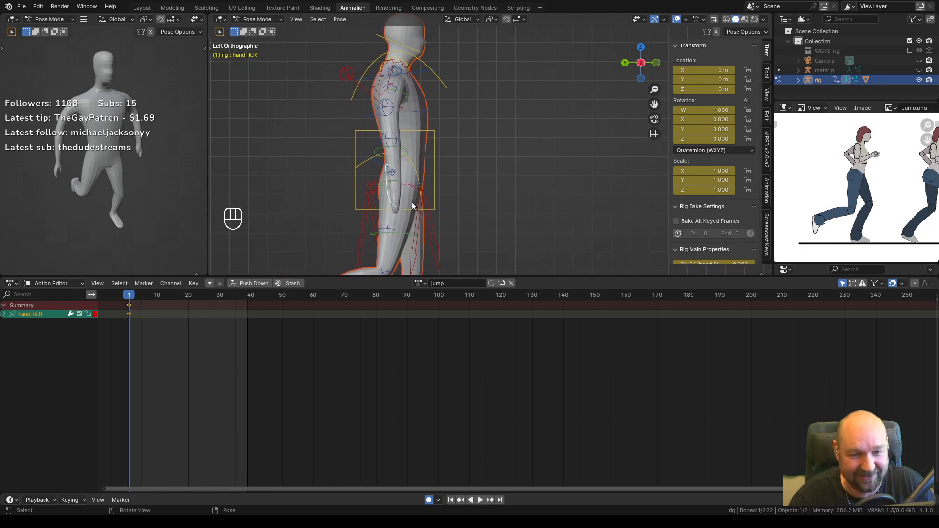
key(g)
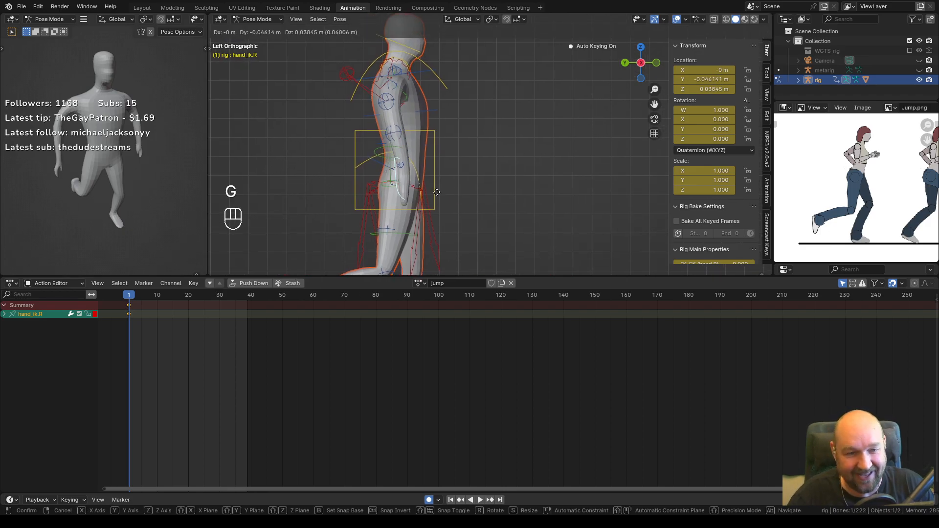
click(471, 139)
key(r)
right_click(450, 59)
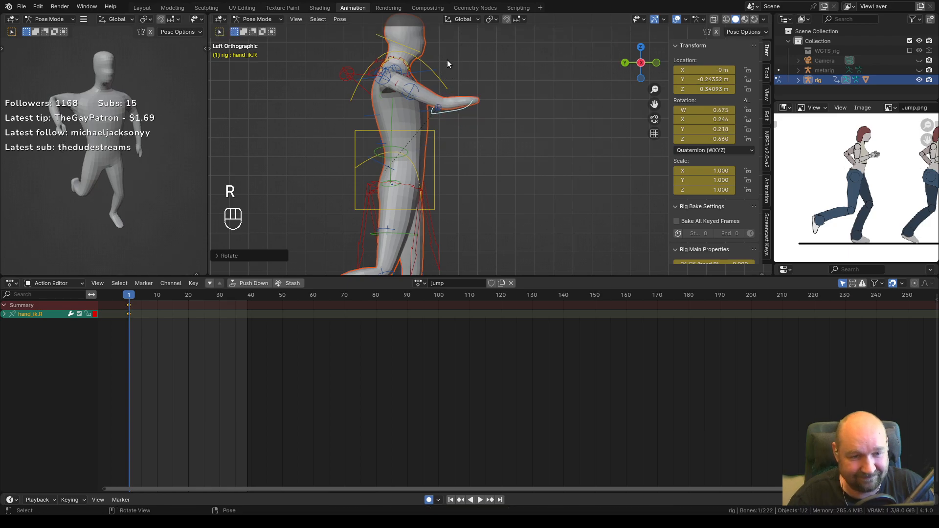
Move the right upper-arm IK pole target forward about 0.59 m and down about 0.87 m in side view.
click(344, 74)
key(g)
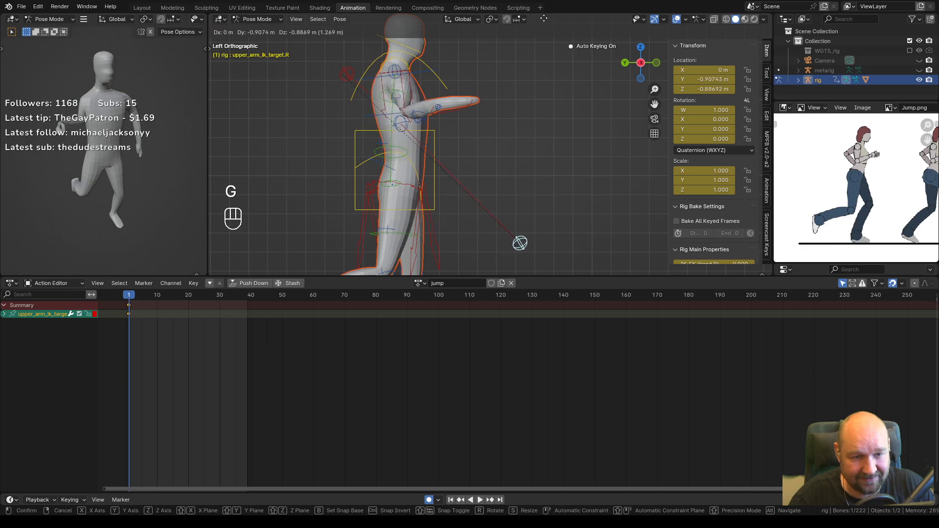
click(483, 270)
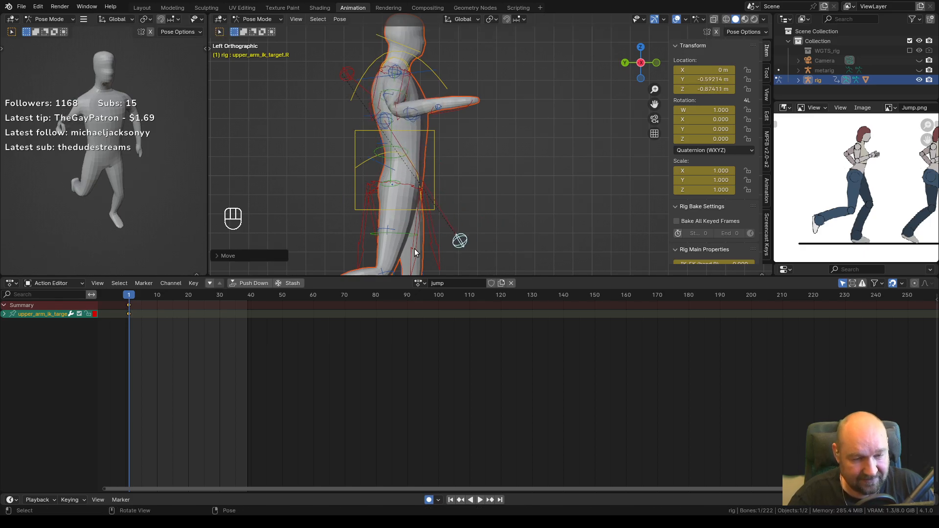
Bring the right hand IK control inward about 0.19 m and lower it about 0.09 m in front view.
key(KP_3)
key(KP_1)
shift+middle_drag(500, 197, 489, 172)
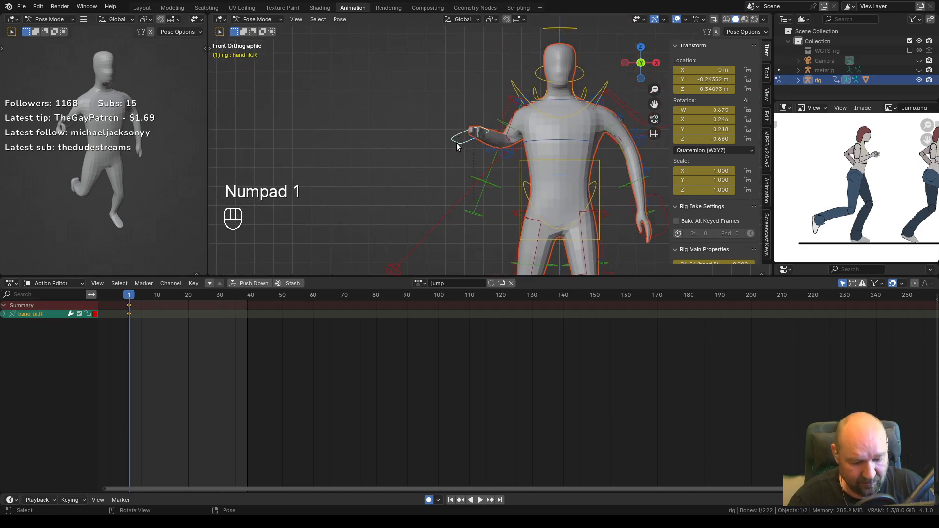
click(454, 143)
key(g)
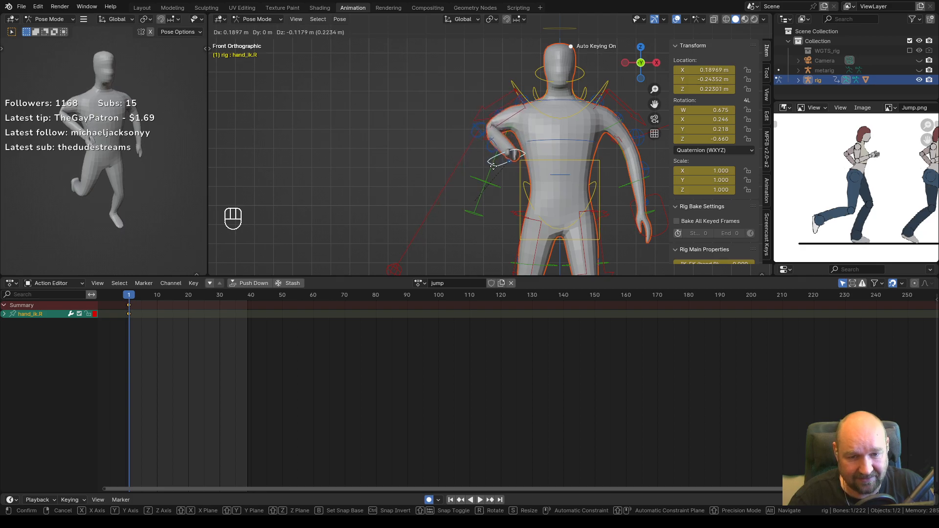
click(494, 160)
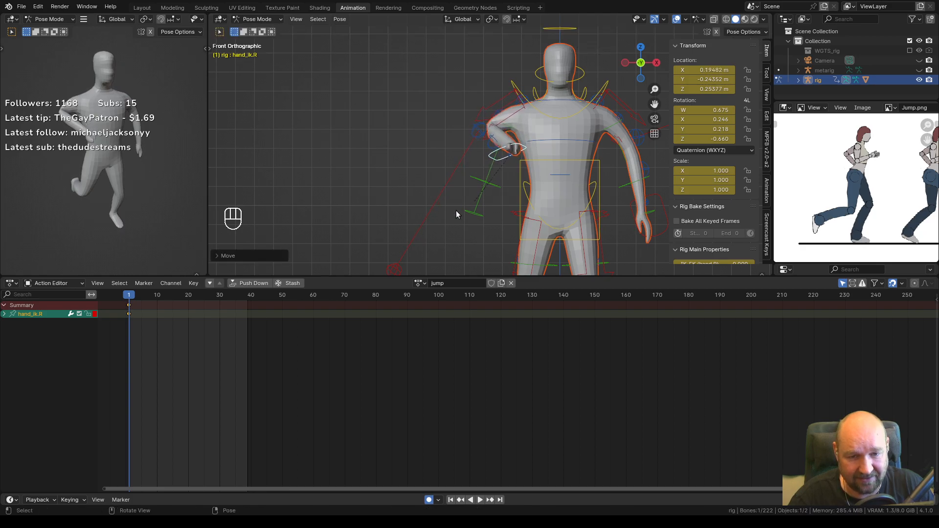
Clear the right upper-arm IK pole target's location, then move it inward about 0.57 m and down about 0.47 m in front view.
click(394, 270)
key(g)
right_click(417, 215)
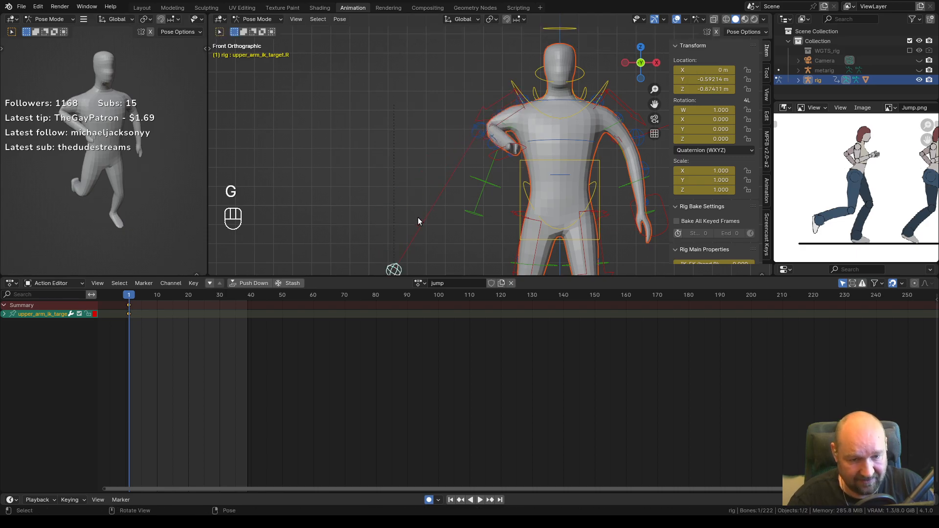
key(alt+r)
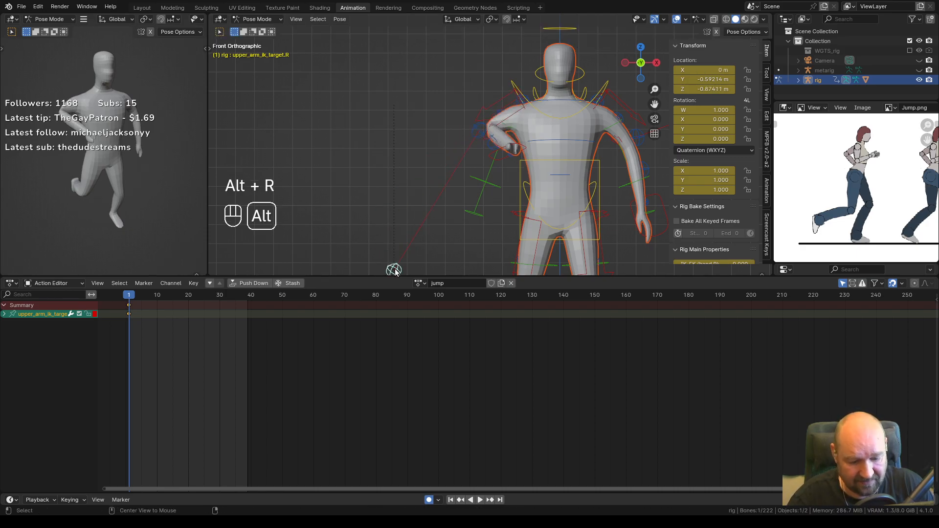
key(alt+g)
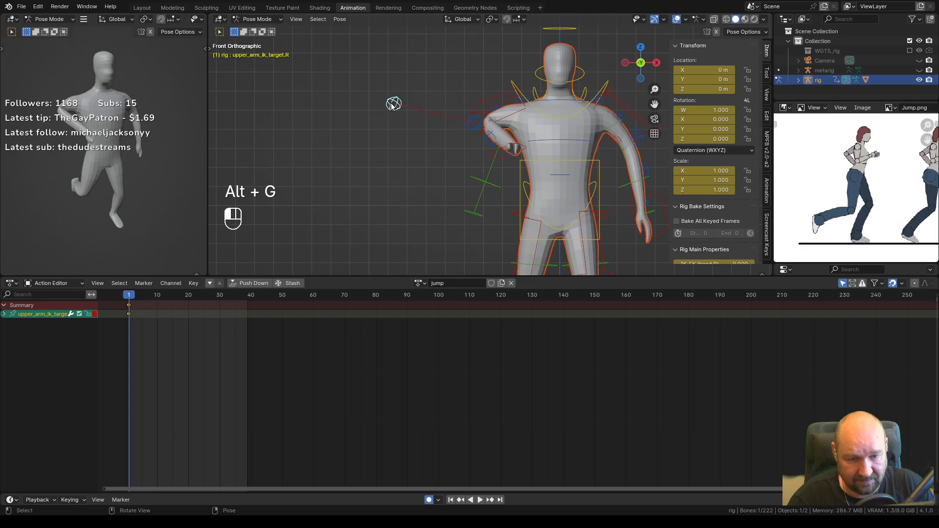
key(g)
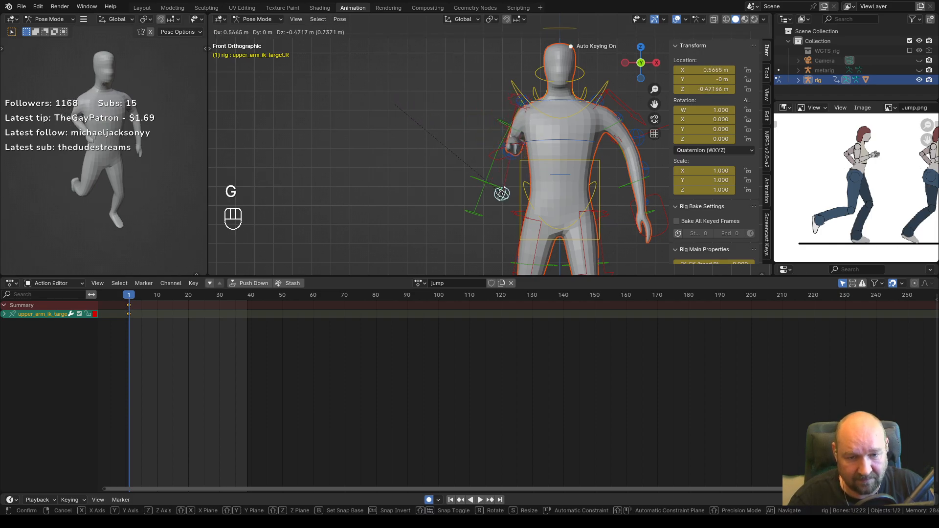
click(499, 195)
key(KP_1)
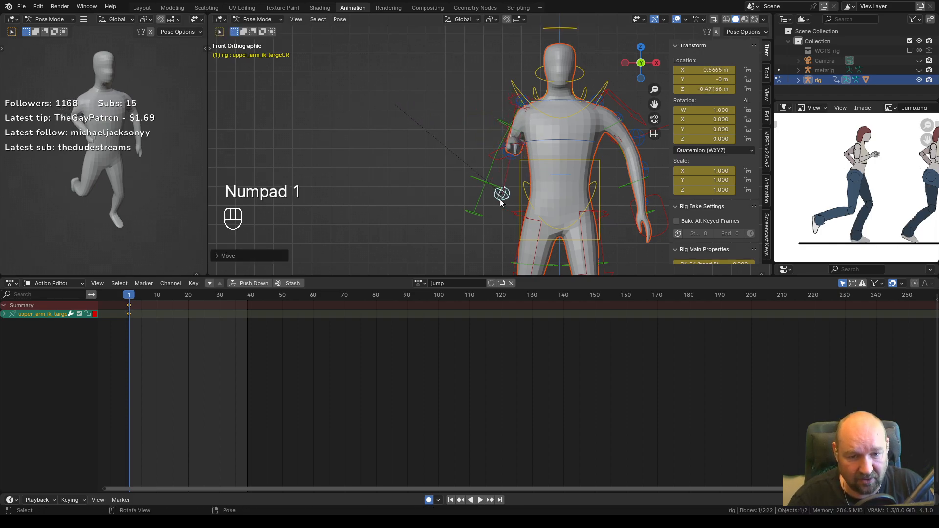
Move the right hand IK control forward about 0.13 m in left side view.
key(ctrl+KP_3)
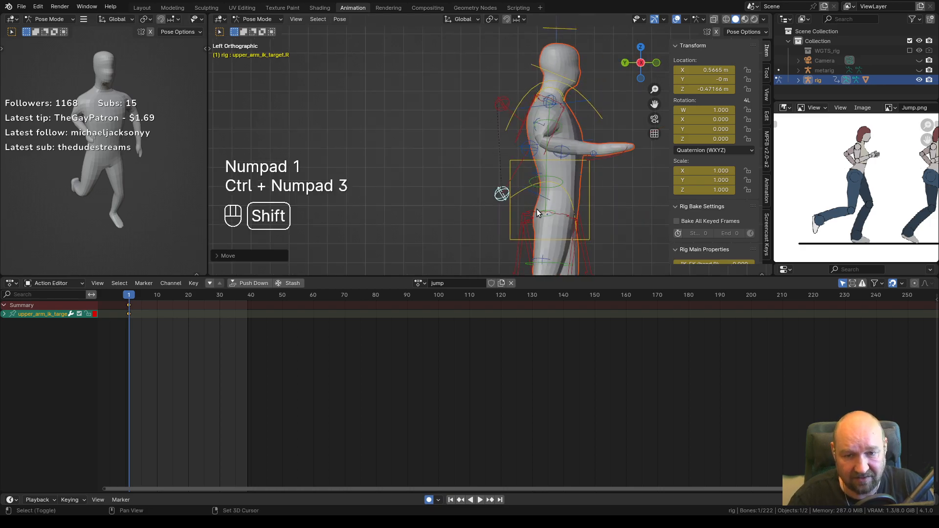
shift+middle_drag(589, 189, 556, 188)
click(583, 152)
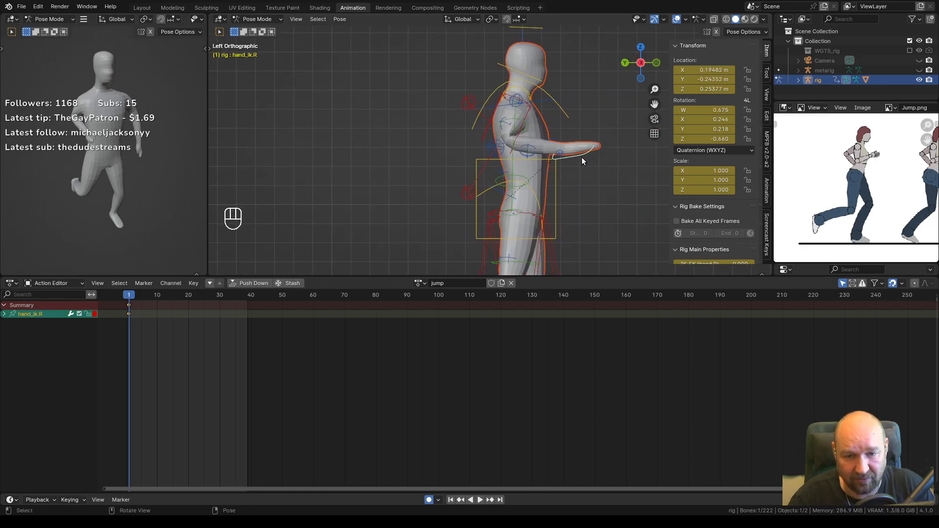
key(g)
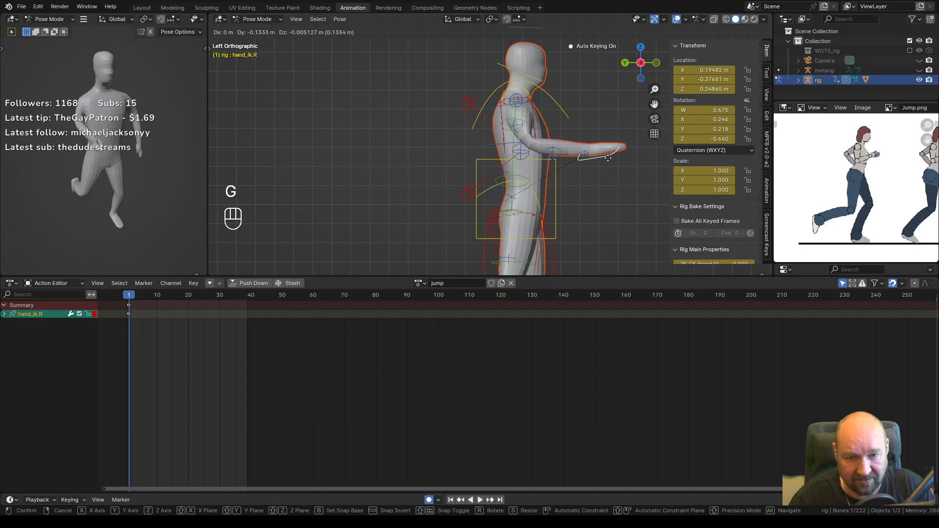
click(608, 158)
Rotate the right hand IK control in a frontal perspective view to turn the palm inward.
middle_drag(608, 158, 454, 178)
click(420, 156)
click(391, 157)
key(r)
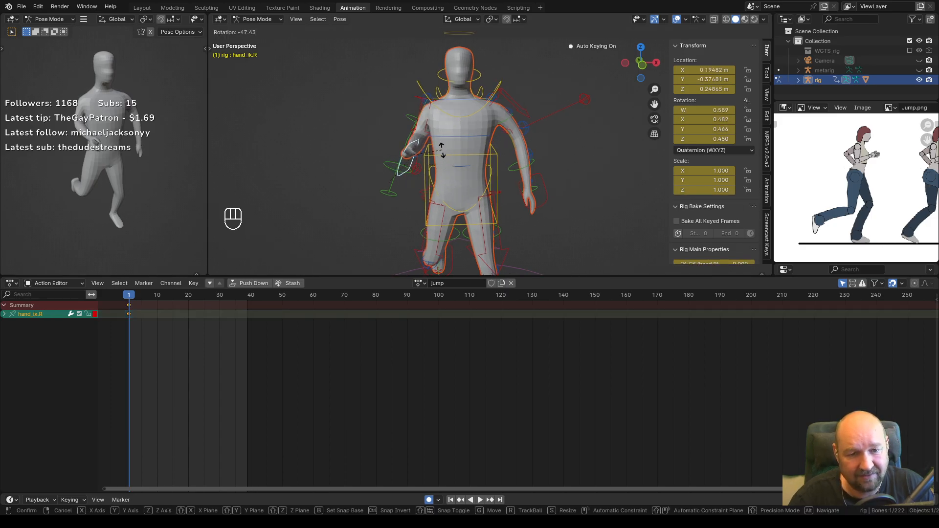
click(445, 157)
key(r)
right_click(413, 176)
key(g)
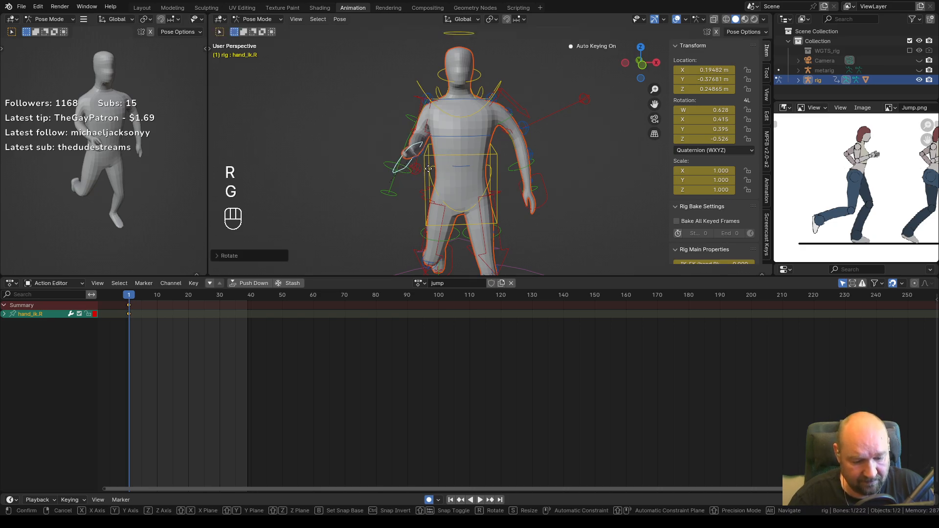
right_click(426, 171)
Refine the right hand's rotation from the side and nudge its IK control about 0.03 m forward and 0.05 m up.
middle_drag(431, 171, 556, 176)
key(r)
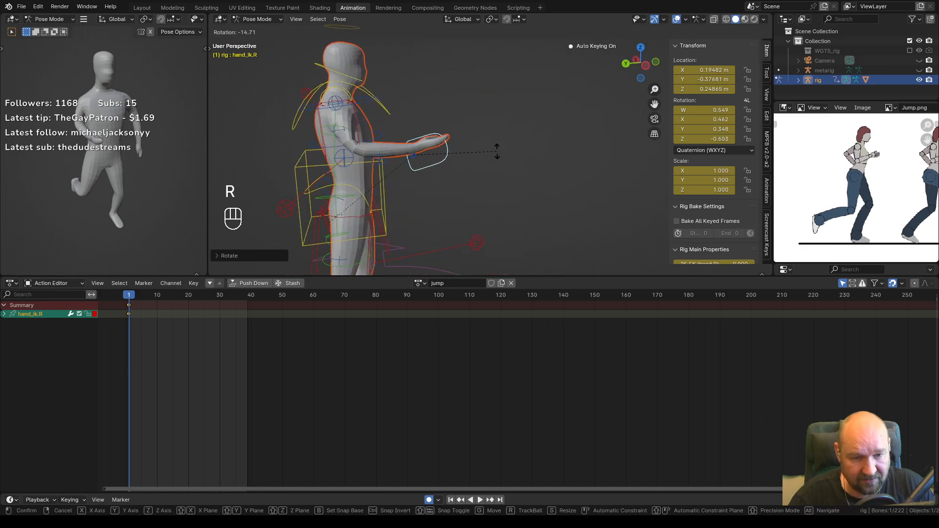
key(g)
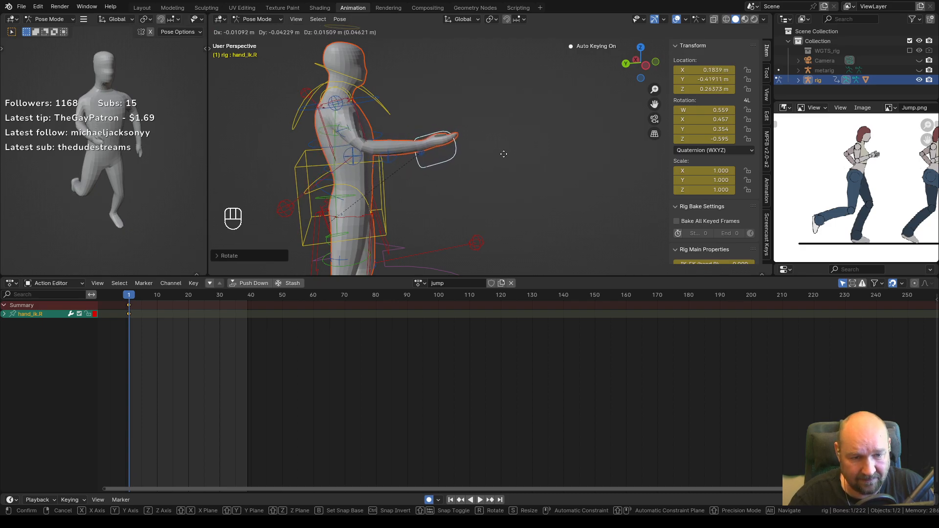
click(500, 147)
key(r)
click(500, 147)
Raise the left hand IK control about 0.17 m in right side view and rotate the hand to point slightly forward.
middle_drag(500, 147, 454, 172)
key(KP_3)
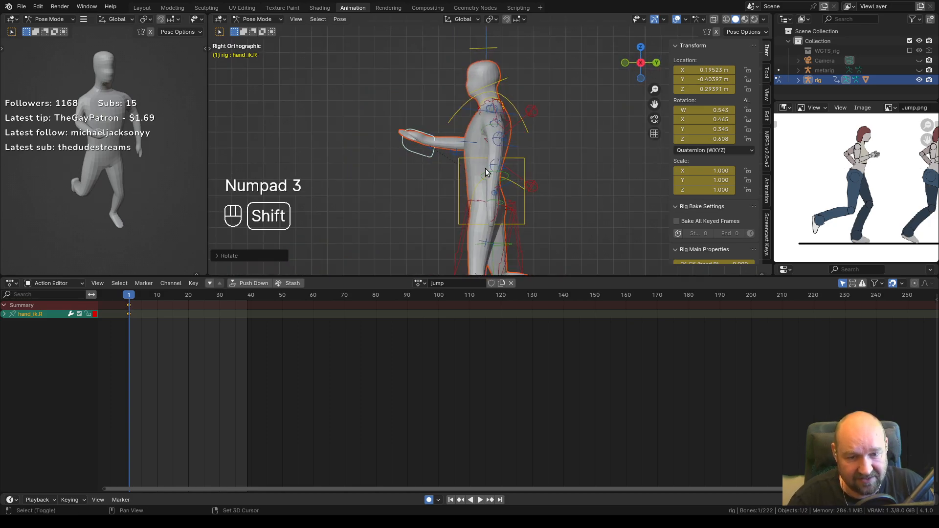
click(493, 221)
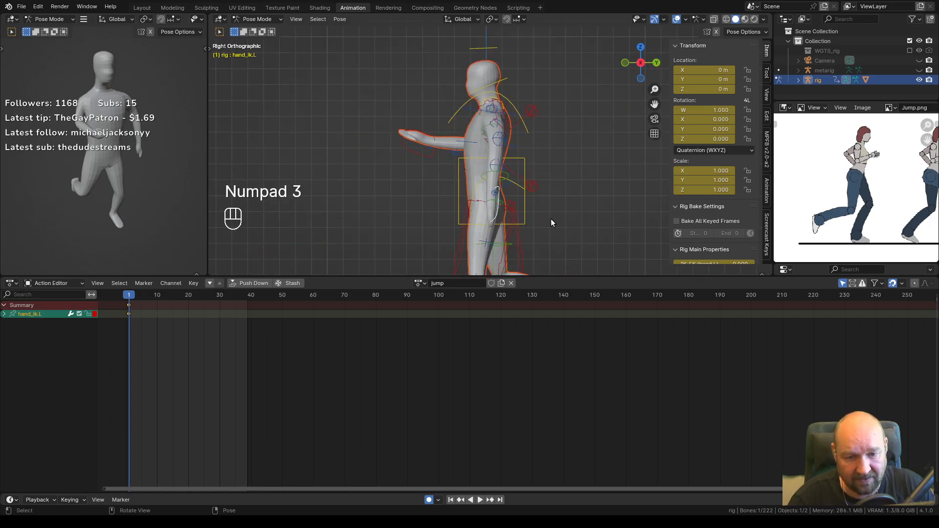
key(g)
click(526, 181)
key(r)
click(521, 210)
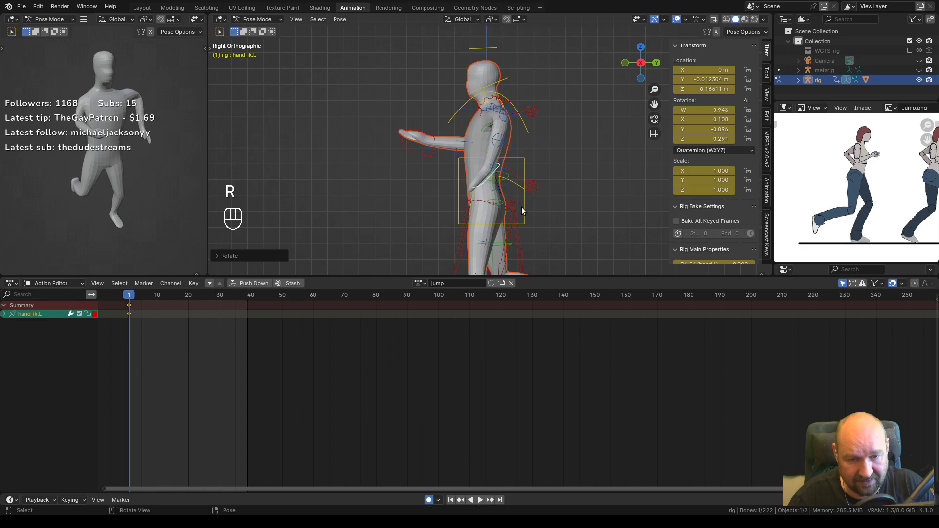
Move the left upper-arm IK pole target back about 0.34 m, down about 0.67 m and inward about 0.49 m.
click(533, 113)
mouse_move(563, 143)
middle_down()
mouse_move(523, 166)
mouse_move(533, 173)
mouse_move(565, 140)
middle_up()
key(g)
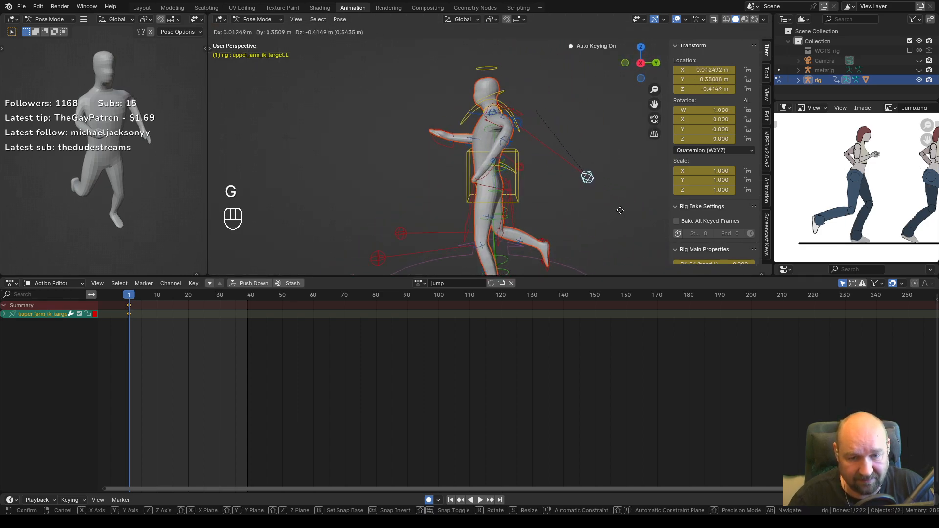
click(618, 206)
key(KP_1)
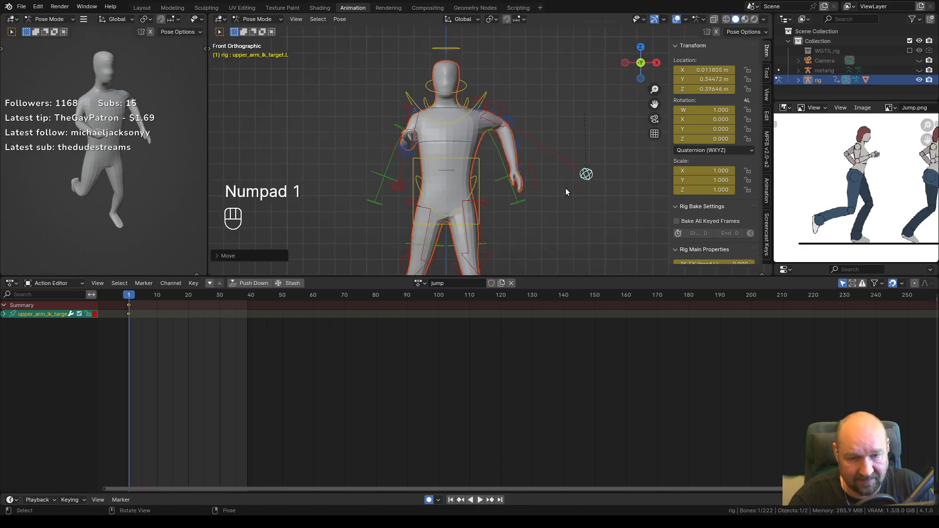
key(g)
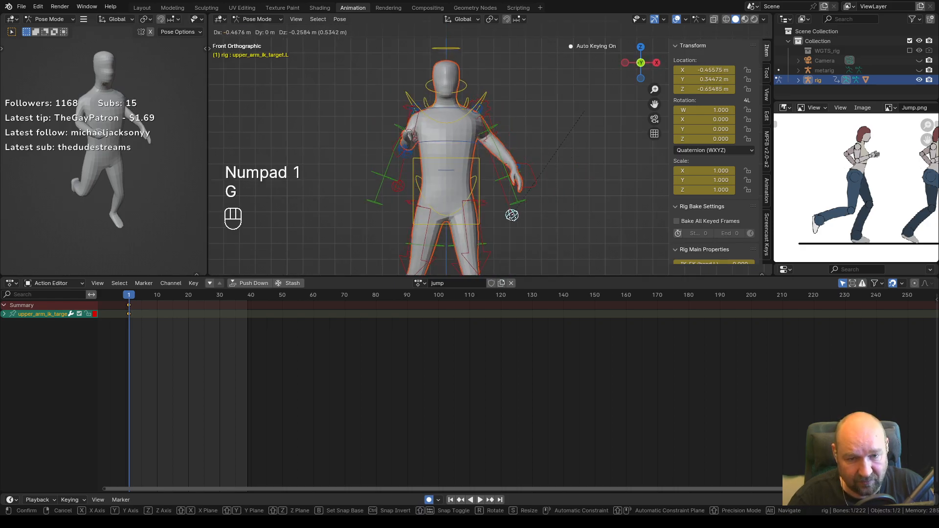
click(507, 218)
Move the left hand IK control inward about 0.18 m and down about 0.09 m, then nudge it in side view.
click(526, 191)
key(g)
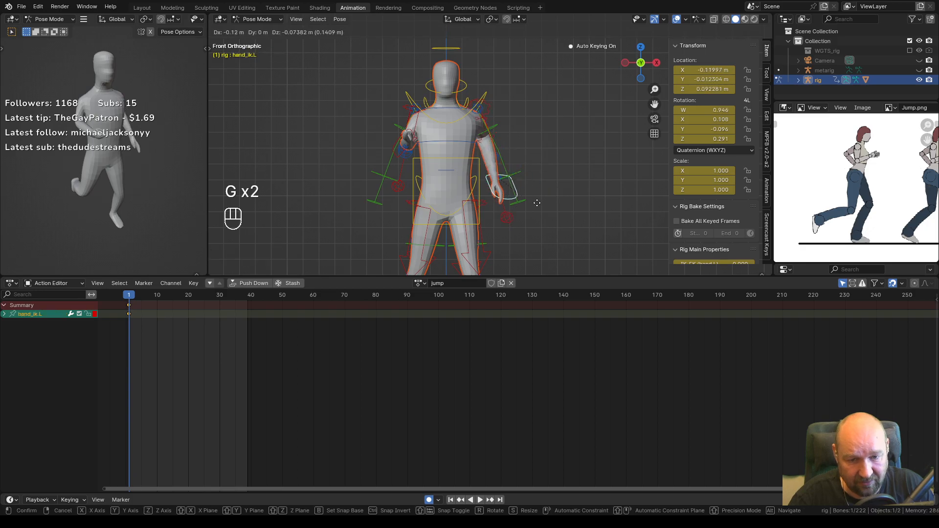
click(528, 205)
middle_drag(538, 192, 445, 192)
key(KP_3)
key(g)
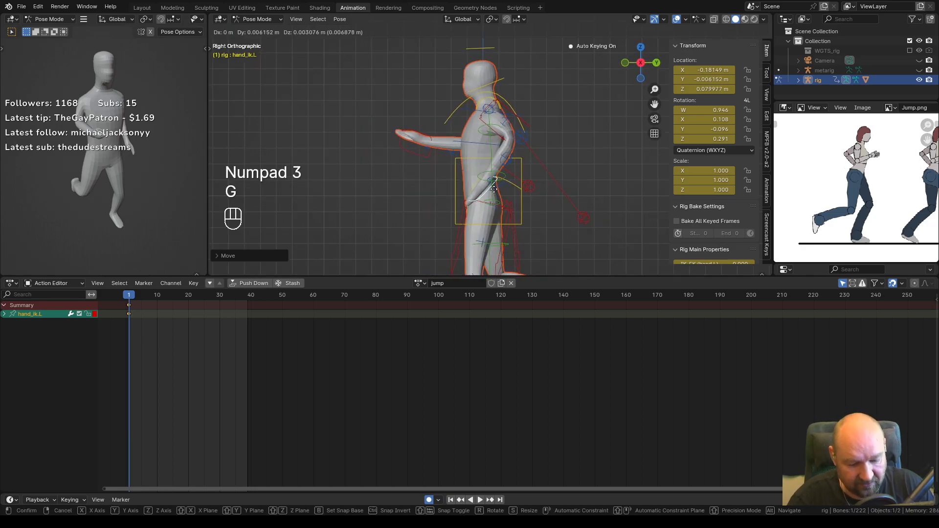
click(500, 193)
click(583, 218)
key(g)
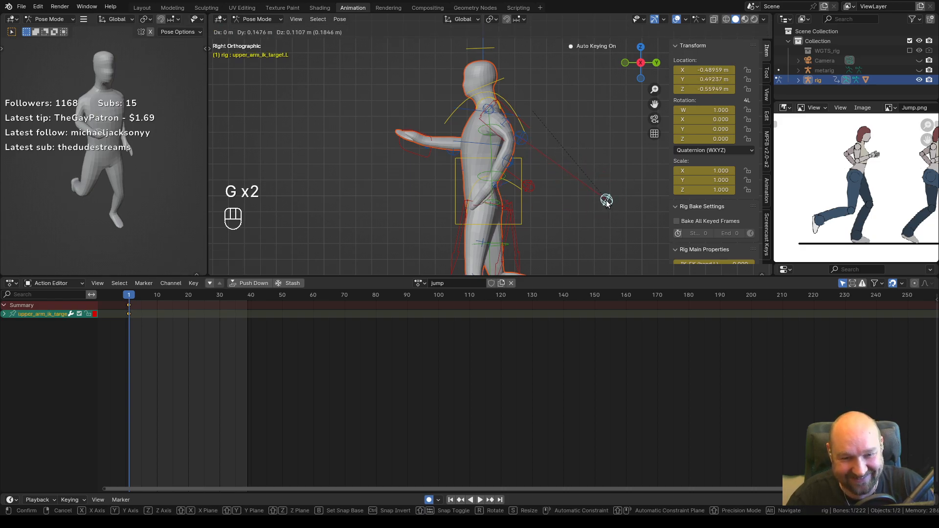
right_click(595, 206)
click(528, 186)
key(g)
right_click(550, 165)
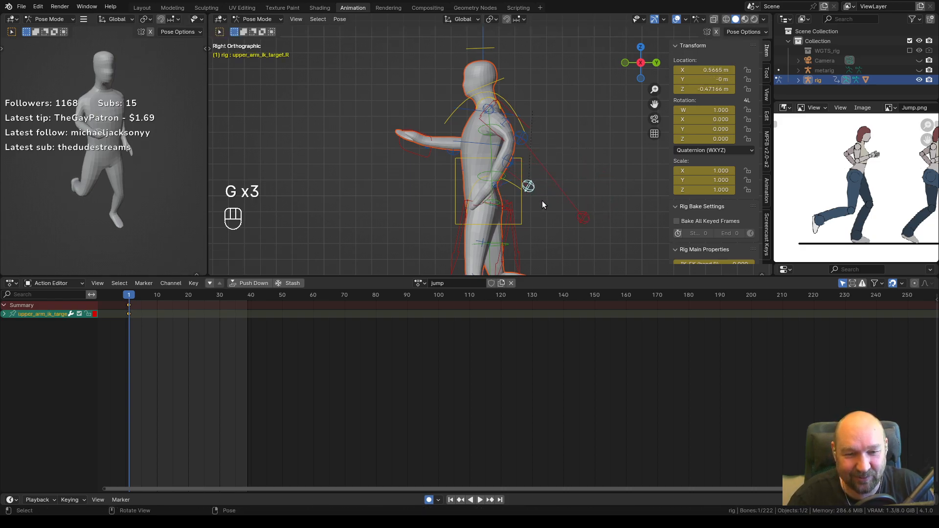
Nudge the left upper-arm IK pole target inward about 0.04 m, forward about 0.04 m and up about 0.01 m.
middle_drag(544, 202, 599, 206)
click(661, 228)
key(g)
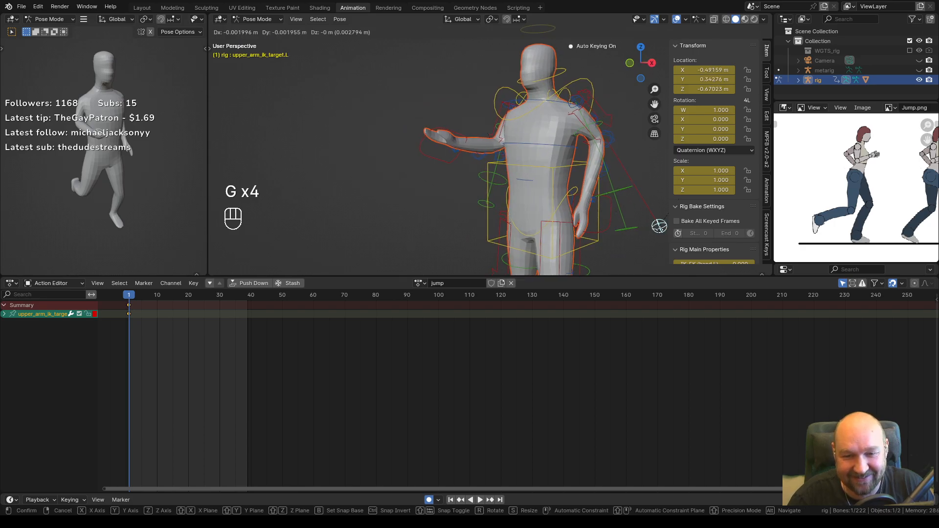
click(650, 227)
Keyframe all of the rig's bones at frame 1 and enlarge the 3D viewport by shrinking the timeline.
scroll(563, 209, down, 2)
shift+middle_drag(496, 194, 472, 187)
middle_drag(472, 187, 528, 190)
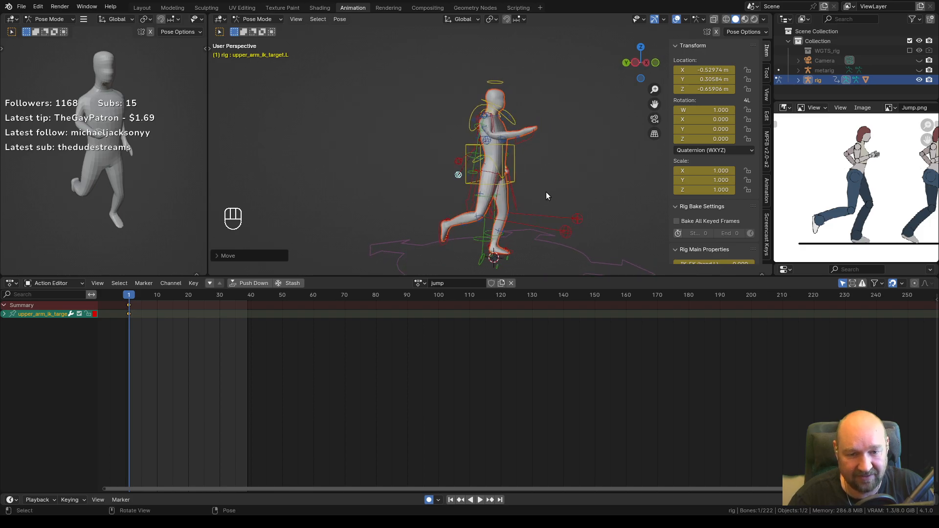
key(a)
key(i)
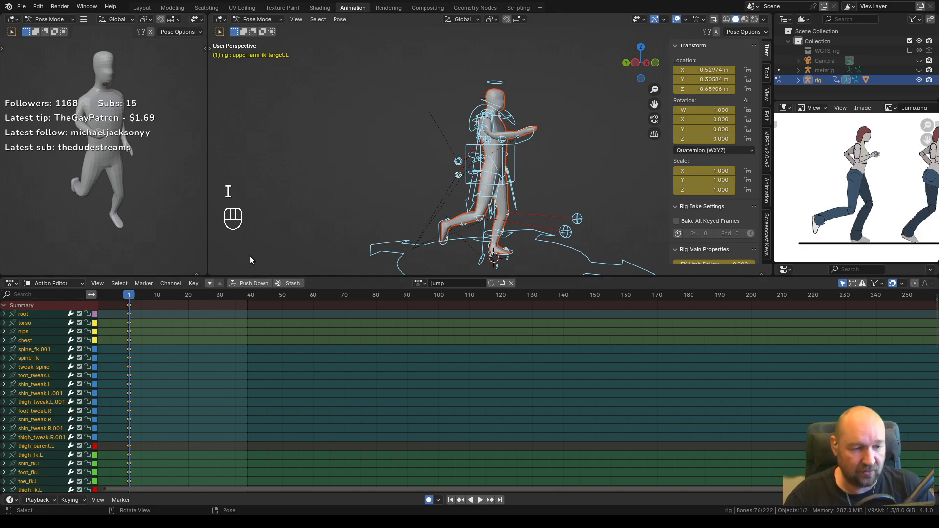
drag(312, 277, 325, 400)
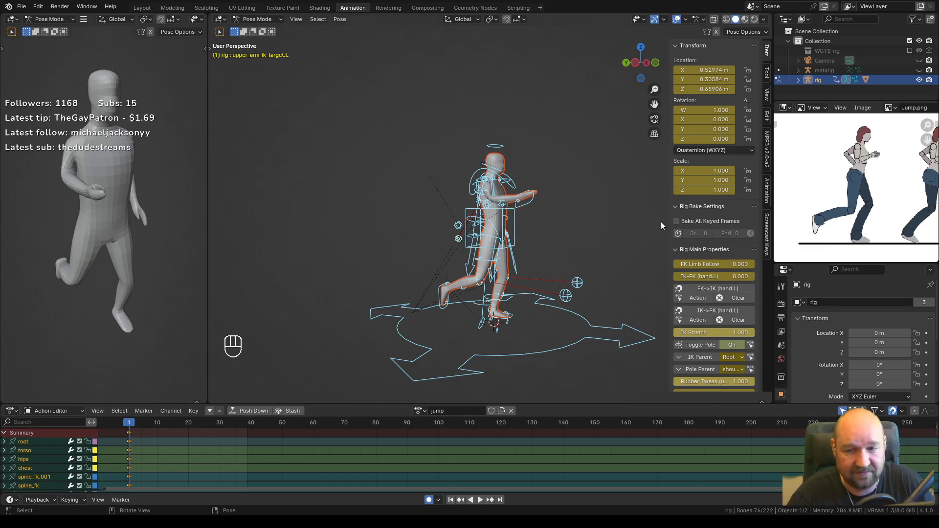
Examine the second pose in Jump.png and compare it with the rig seen from the left side, with no bones selected.
scroll(864, 181, down, 1)
mouse_move(887, 191)
middle_down()
mouse_move(843, 195)
mouse_move(874, 203)
middle_up()
scroll(885, 205, up, 2)
scroll(885, 204, down, 1)
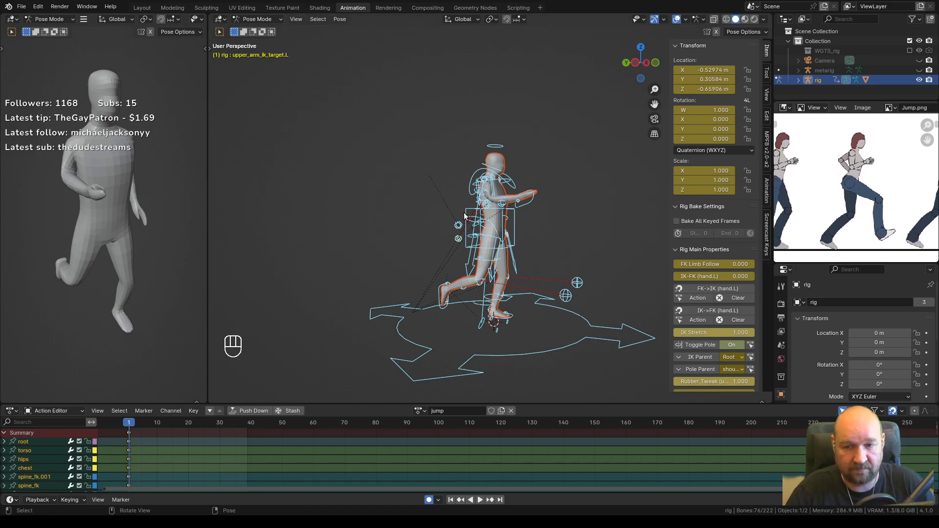
key(KP_1)
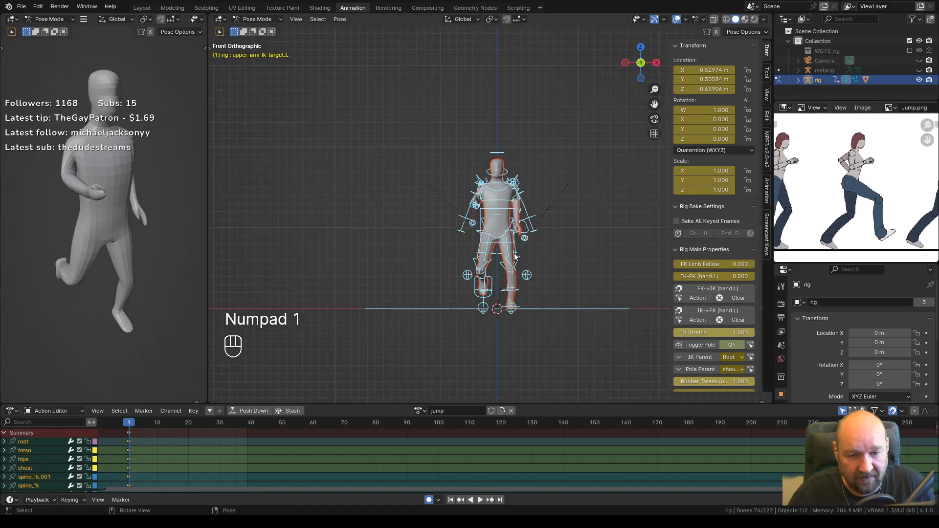
key(KP_3)
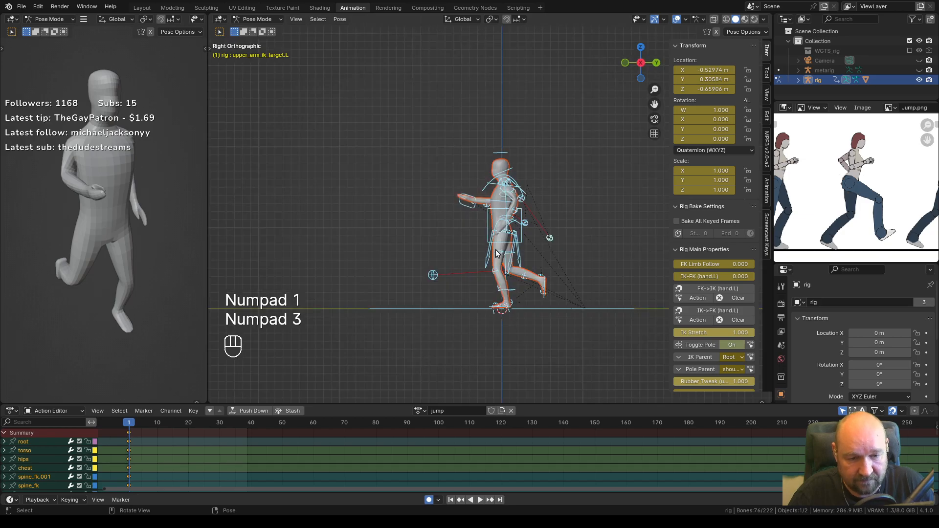
key(ctrl+KP_3)
shift+middle_drag(500, 250, 439, 249)
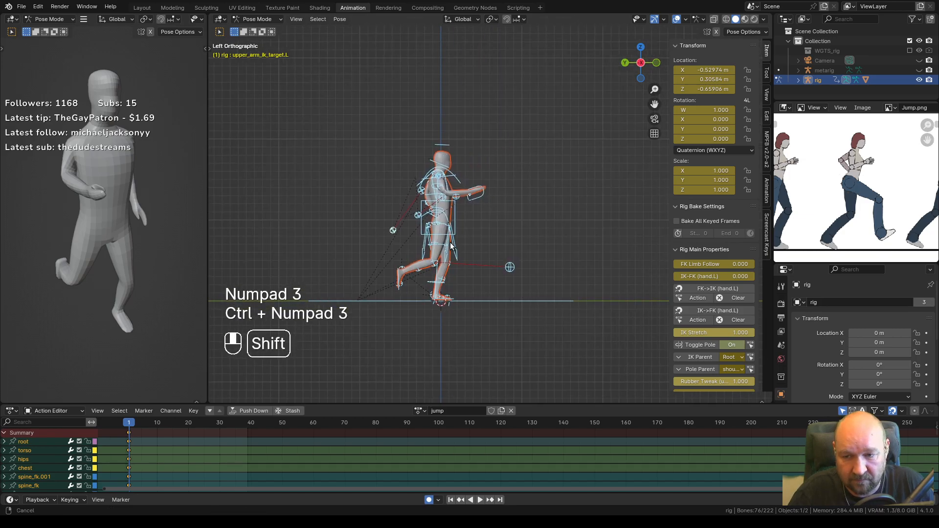
click(544, 240)
scroll(503, 256, up, 1)
shift+middle_drag(500, 257, 497, 261)
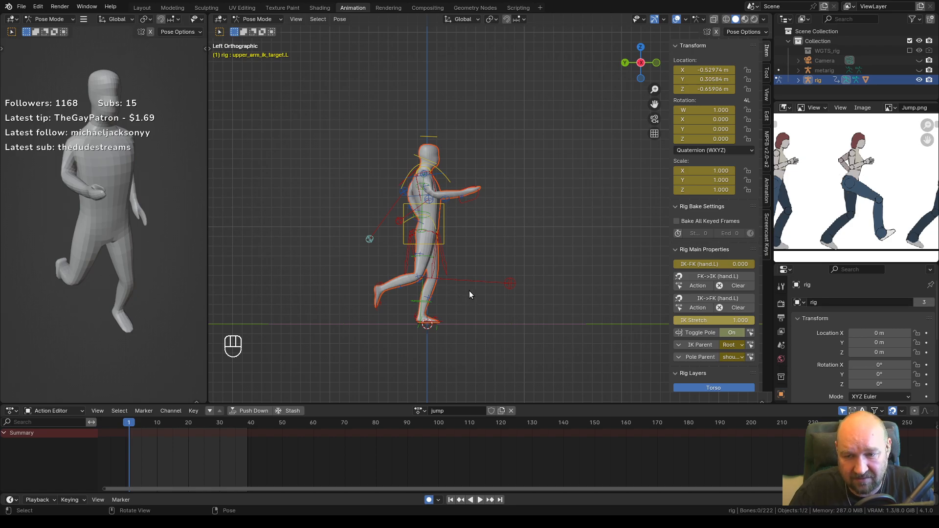
scroll(817, 202, down, 1)
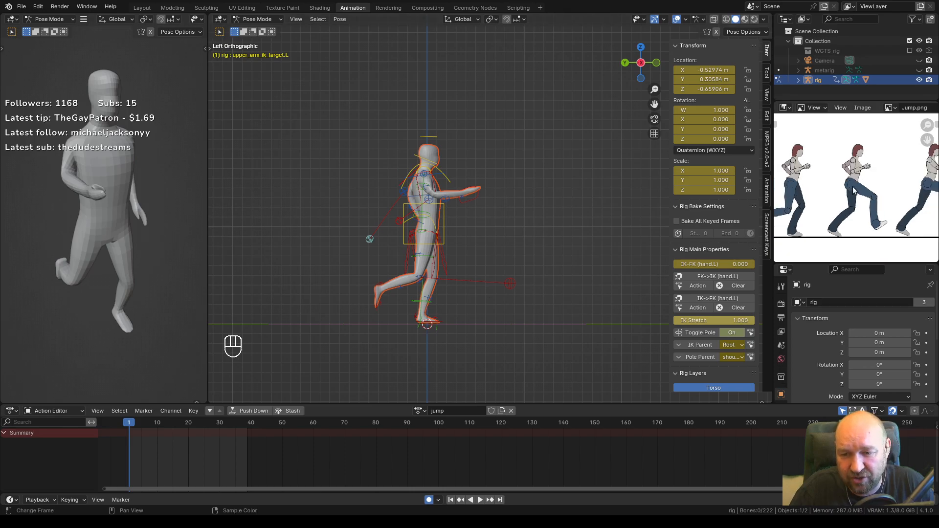
mouse_move(857, 197)
middle_down()
mouse_move(805, 201)
mouse_move(875, 199)
mouse_move(862, 200)
middle_up()
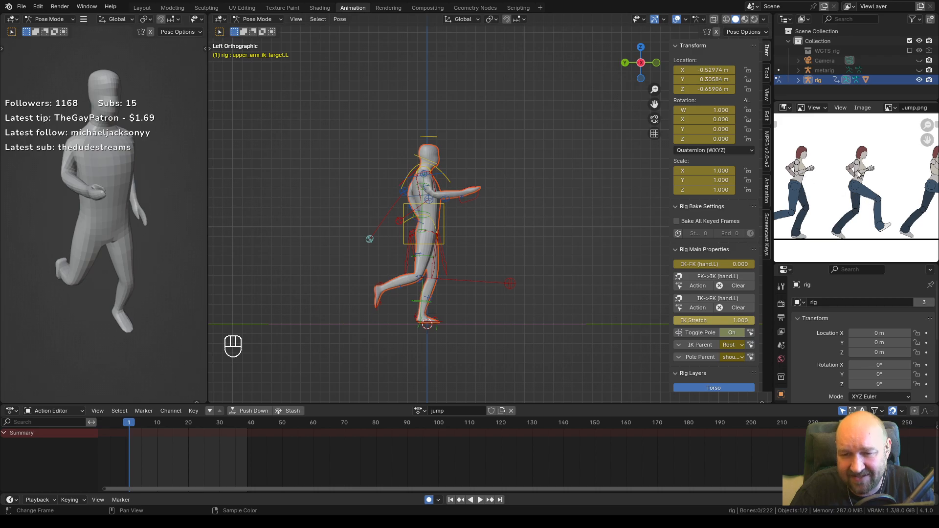
scroll(868, 189, up, 1)
middle_drag(817, 201, 871, 185)
scroll(862, 191, up, 2)
scroll(854, 195, up, 1)
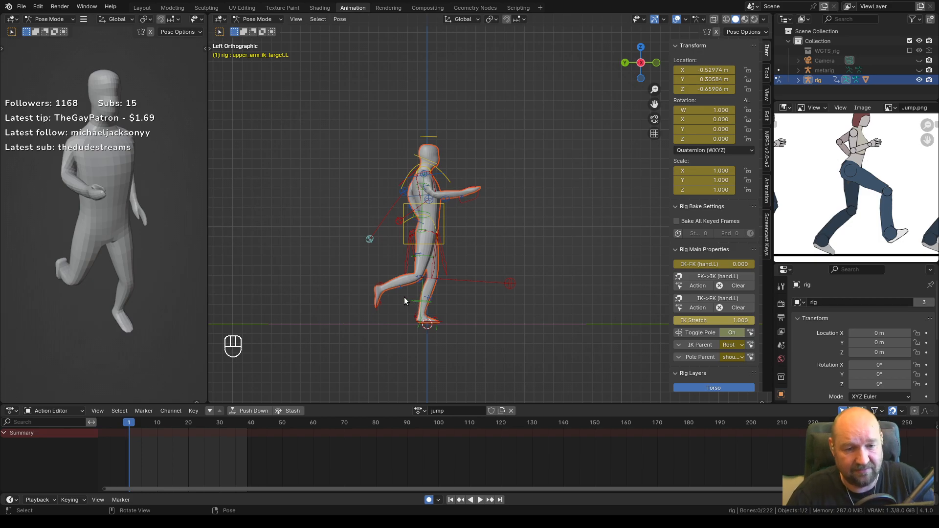
Try posing the right leg like the second pose: move its foot IK control about 0.79 m forward and rotate the toes forward and up.
click(376, 305)
key(i)
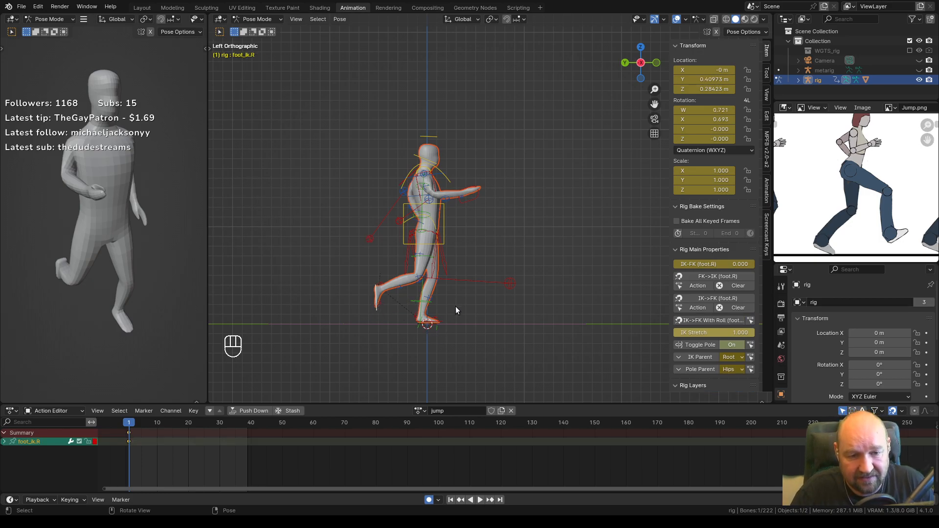
scroll(454, 306, up, 1)
shift+middle_drag(454, 306, 454, 276)
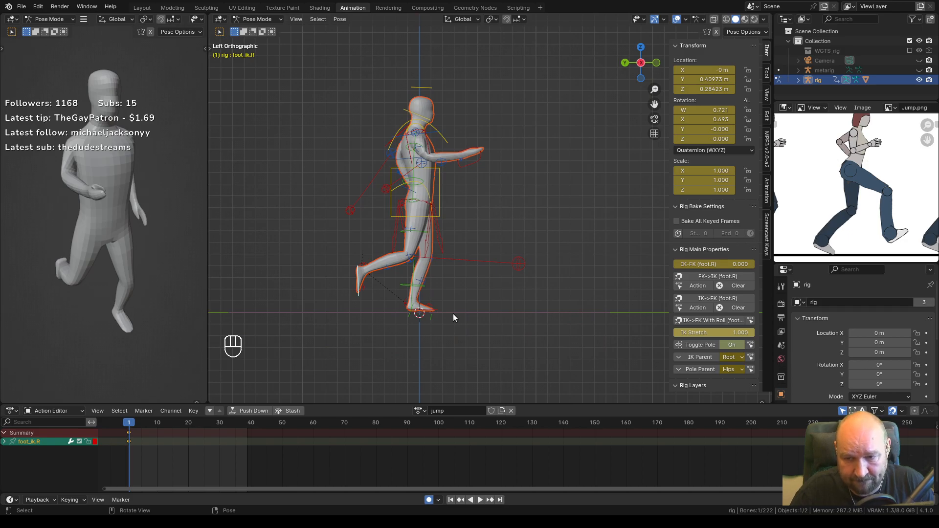
scroll(859, 197, down, 1)
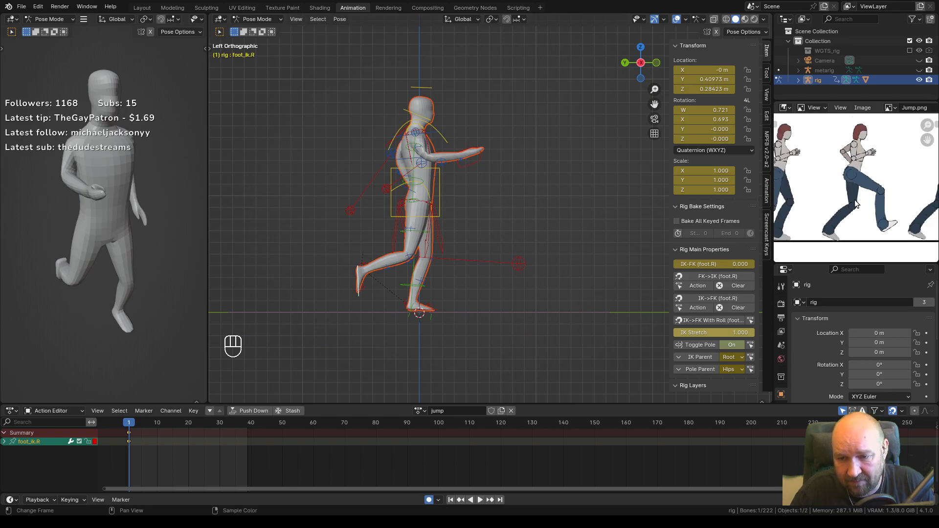
scroll(858, 199, up, 1)
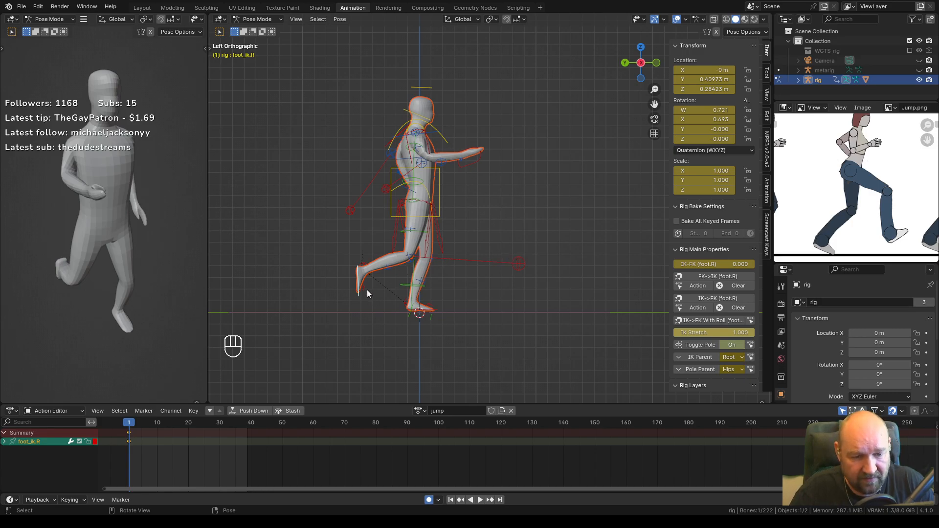
key(g)
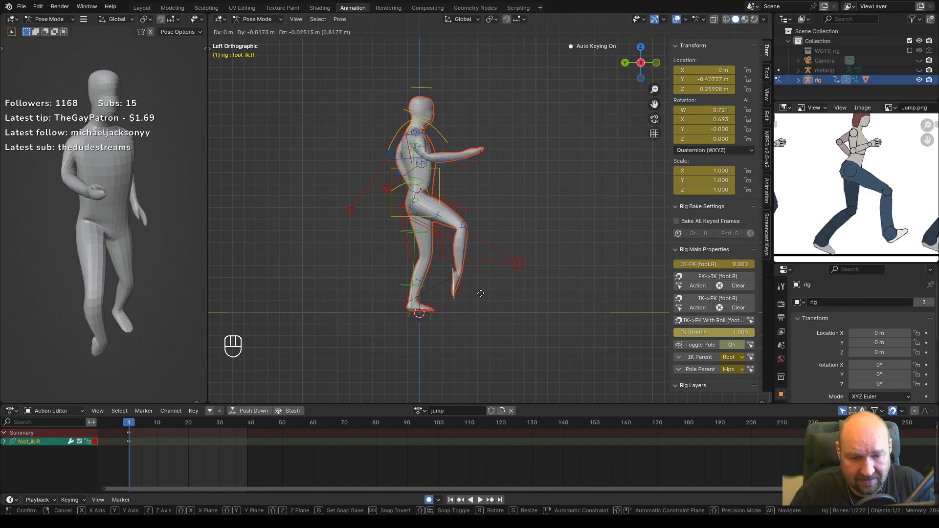
click(478, 294)
key(r)
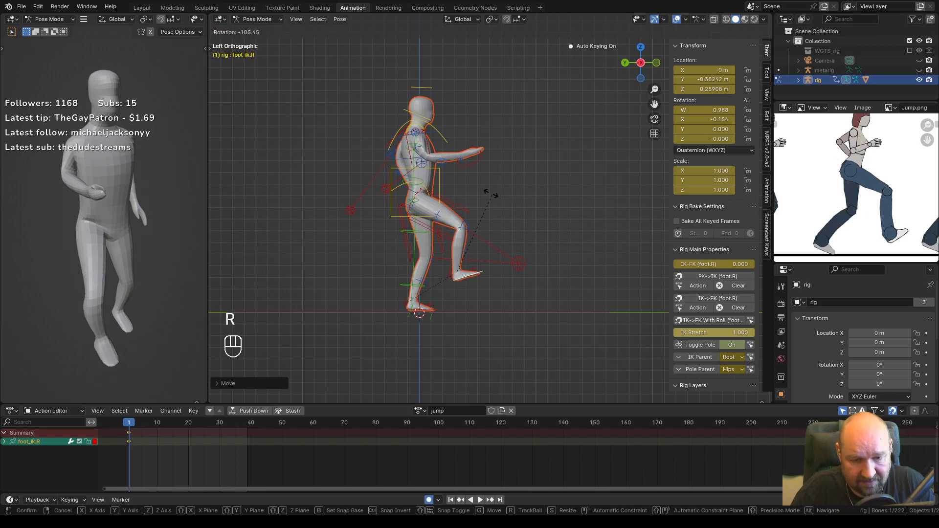
click(486, 195)
Lower the right foot IK control about 0.14 m and tilt its toes further up.
key(g)
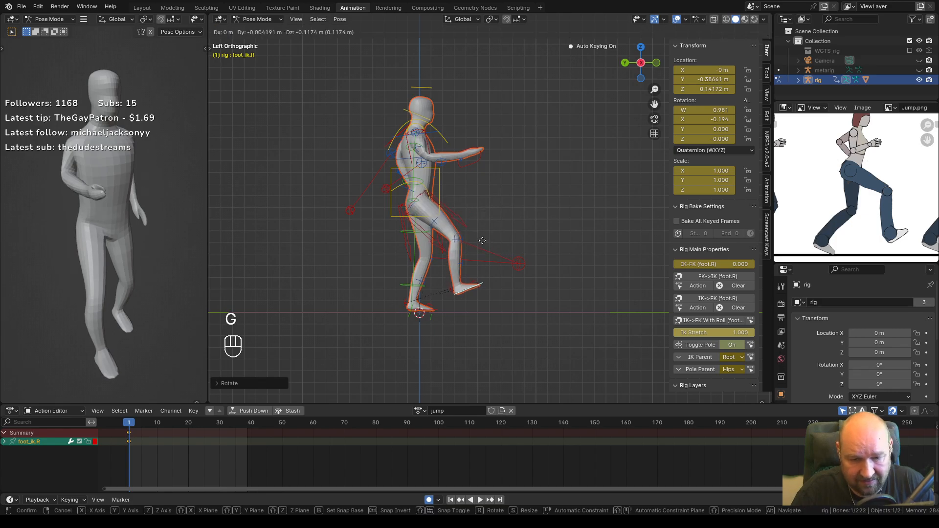
click(507, 288)
key(r)
click(507, 281)
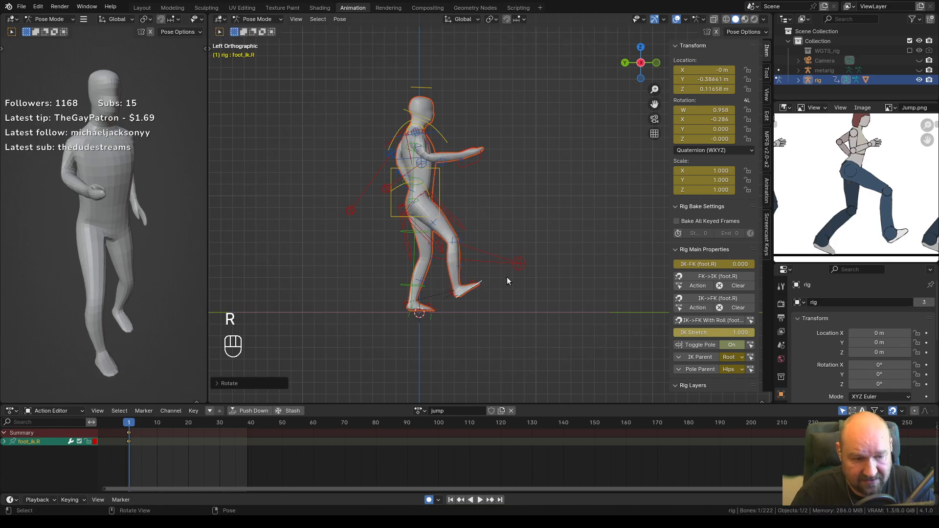
Move the left foot IK control back about 0.25 m and up about 0.07 m, then rotate it about 22° toes-down.
click(428, 312)
key(g)
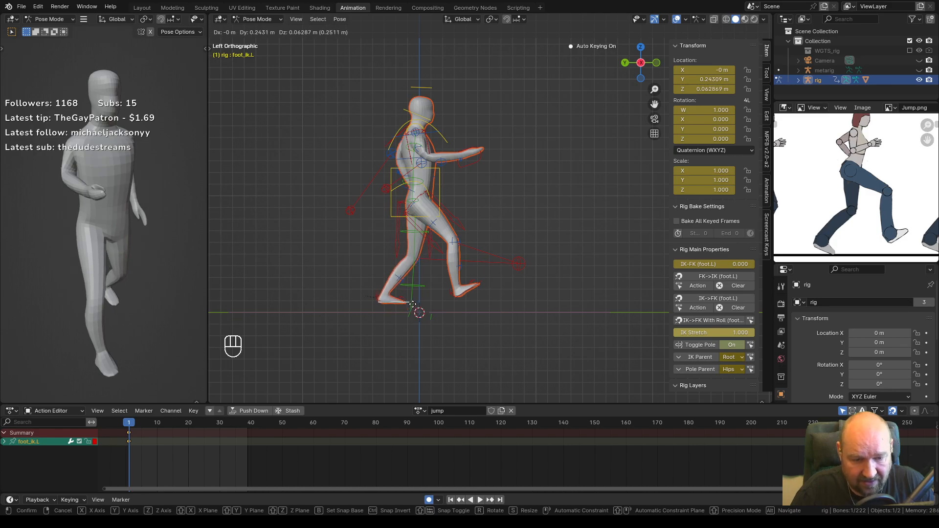
click(413, 308)
key(r)
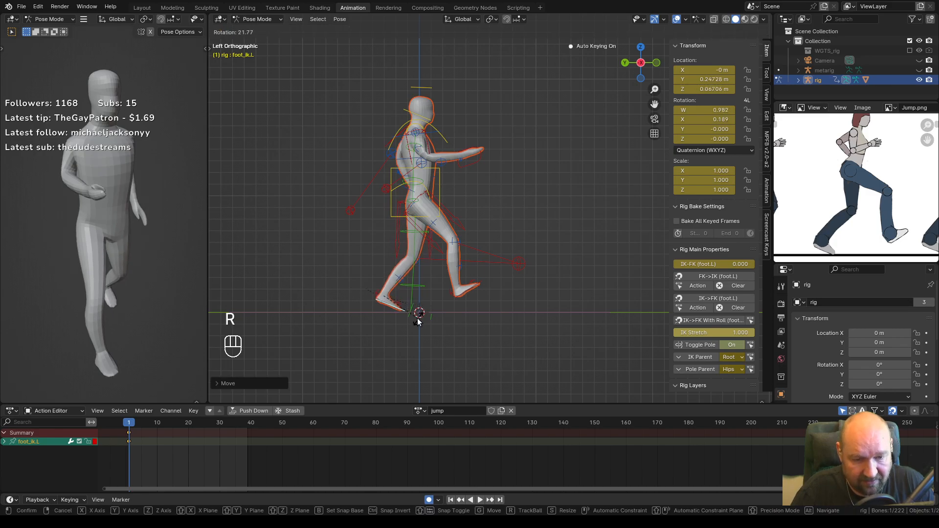
click(418, 322)
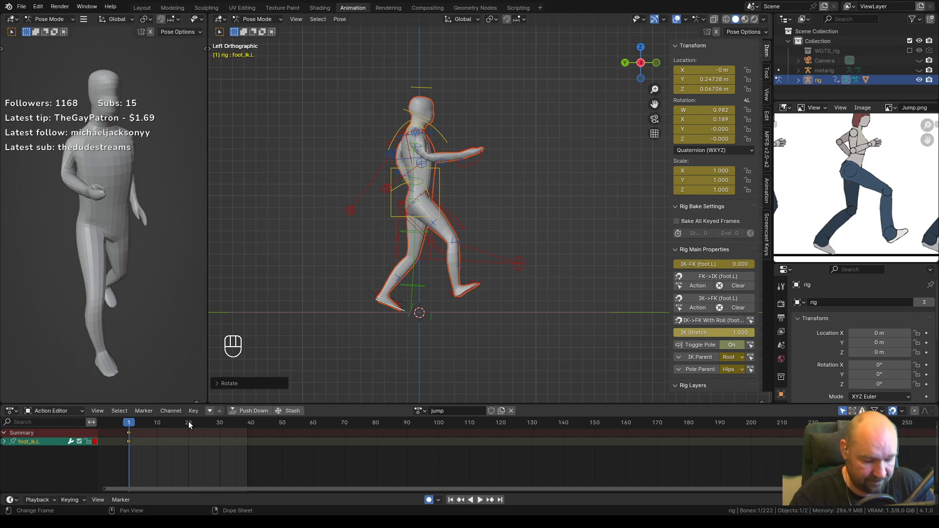
Undo the moves and rotations of both feet to return to the frame 1 running pose.
key(ctrl+z)
key(ctrl+z)
key(ctrl+z)
key(ctrl+z)
key(ctrl+z)
key(ctrl+z)
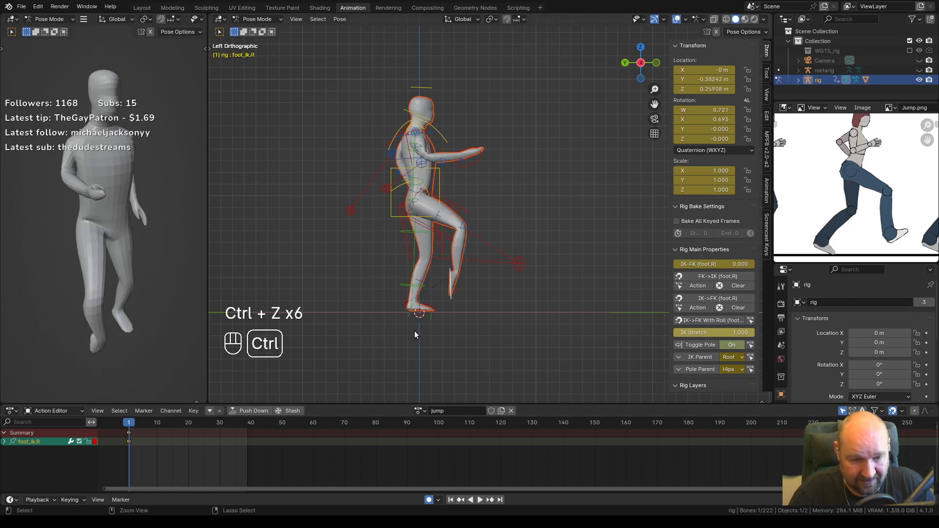
key(ctrl+z)
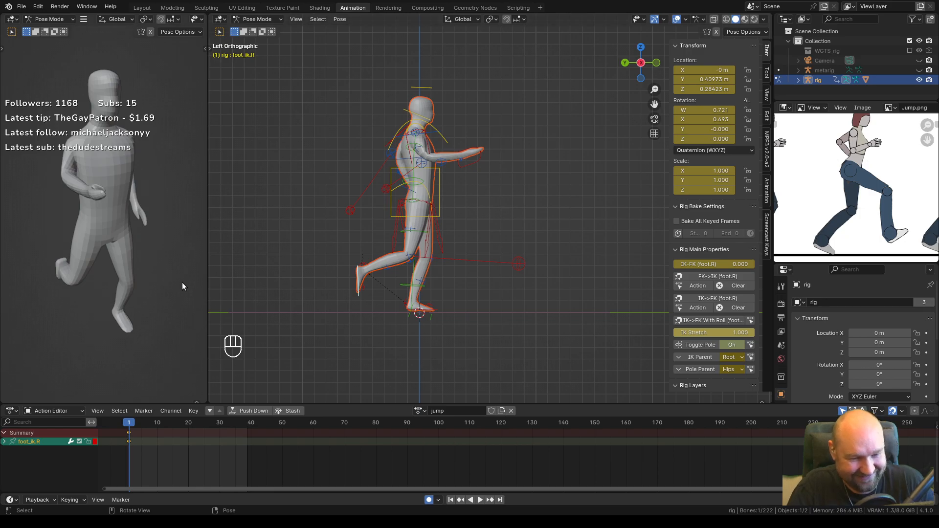
Move the right knee's IK pole target inward about 0.19 m in front view.
key(KP_1)
shift+middle_drag(123, 255, 163, 266)
key(KP_1)
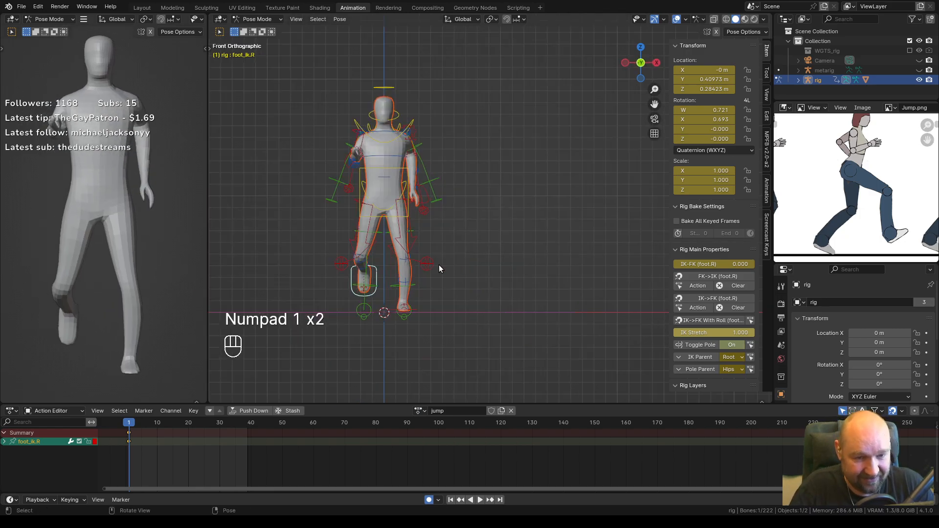
shift+middle_drag(444, 264, 438, 263)
click(364, 260)
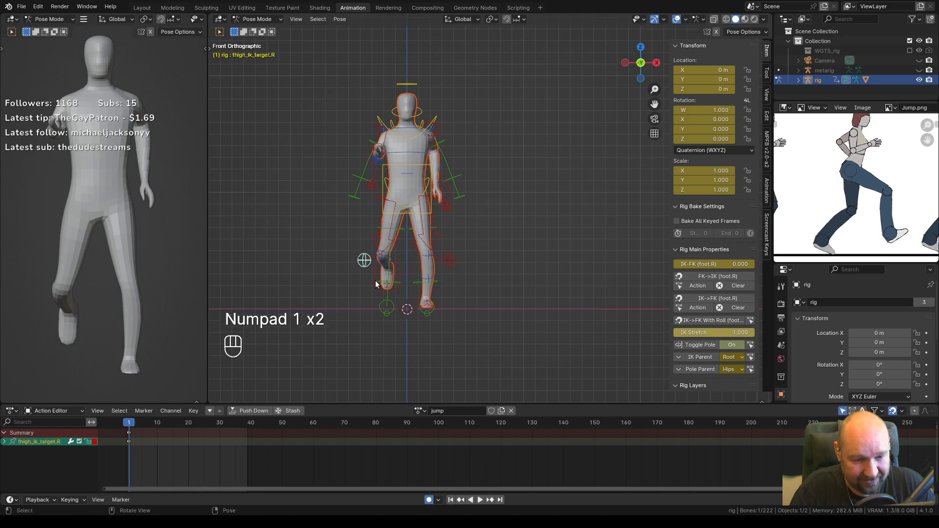
key(g)
click(403, 279)
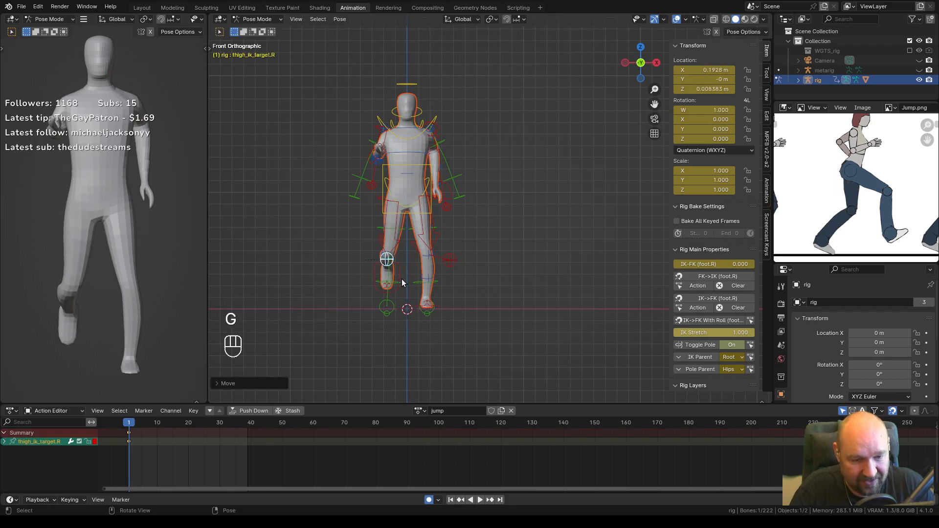
click(388, 272)
key(g)
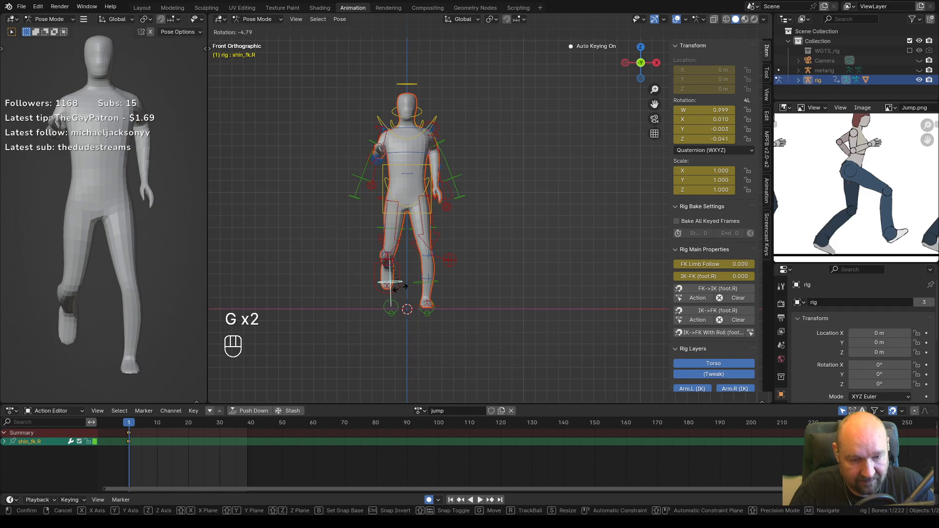
right_click(396, 288)
Move the right foot IK control slightly inward toward the body's centre line.
click(391, 286)
key(g)
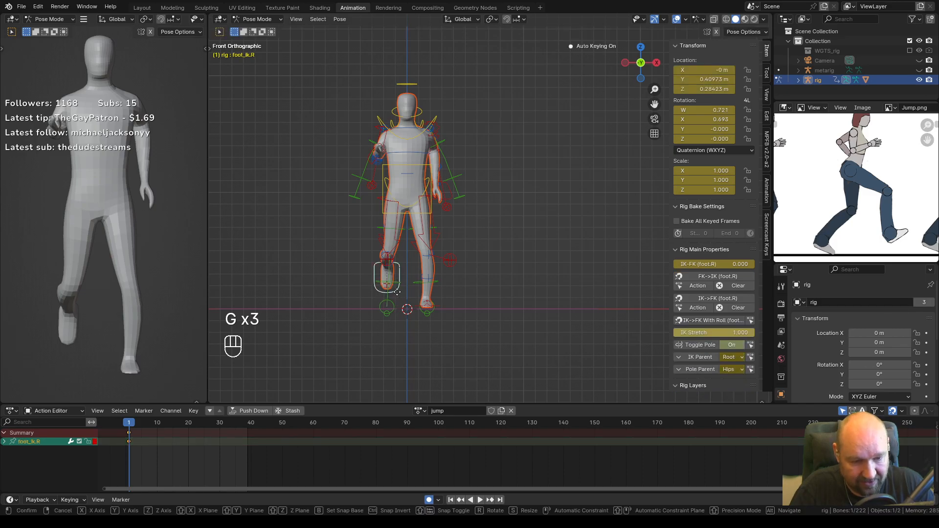
click(401, 292)
Move the left knee's IK pole target inward about 0.14 m in front view.
click(450, 260)
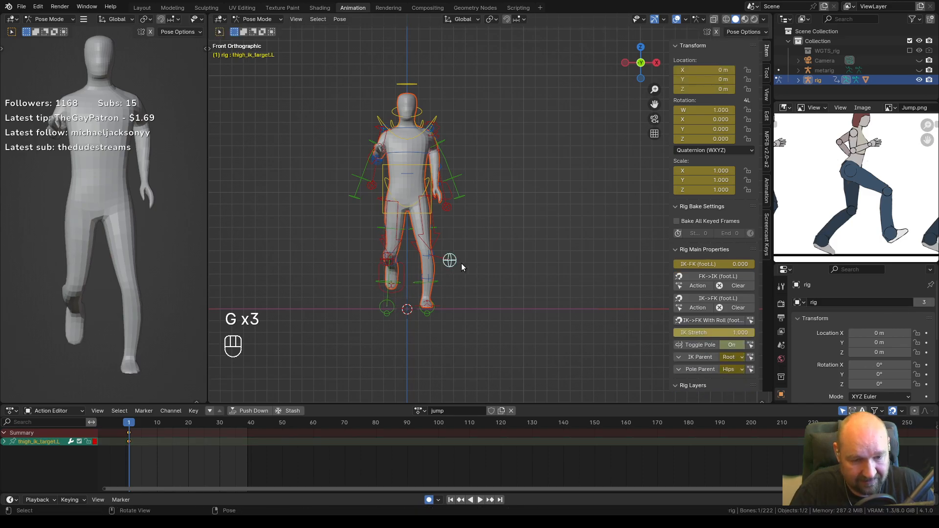
key(g)
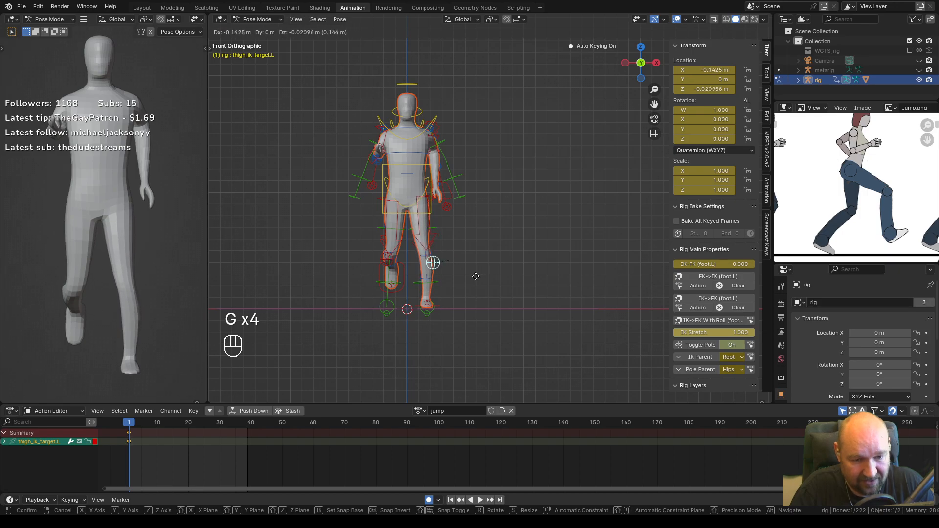
click(478, 276)
Move the left foot IK control inward about 0.03 m toward the body's centre line.
click(439, 307)
key(g)
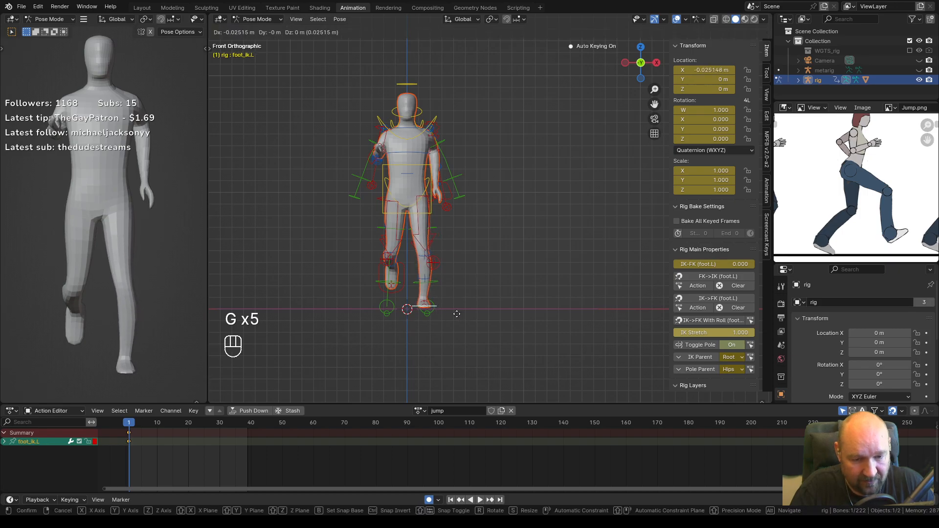
click(456, 314)
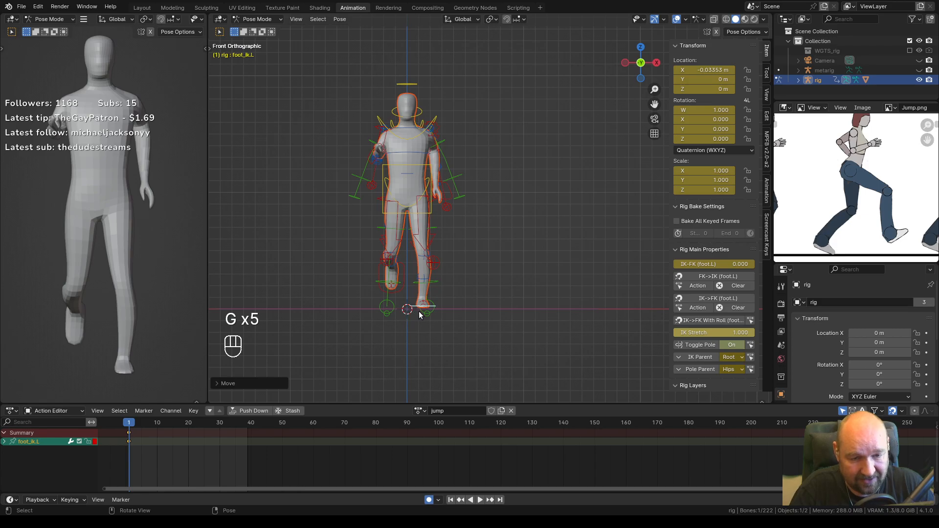
middle_drag(443, 313, 468, 314)
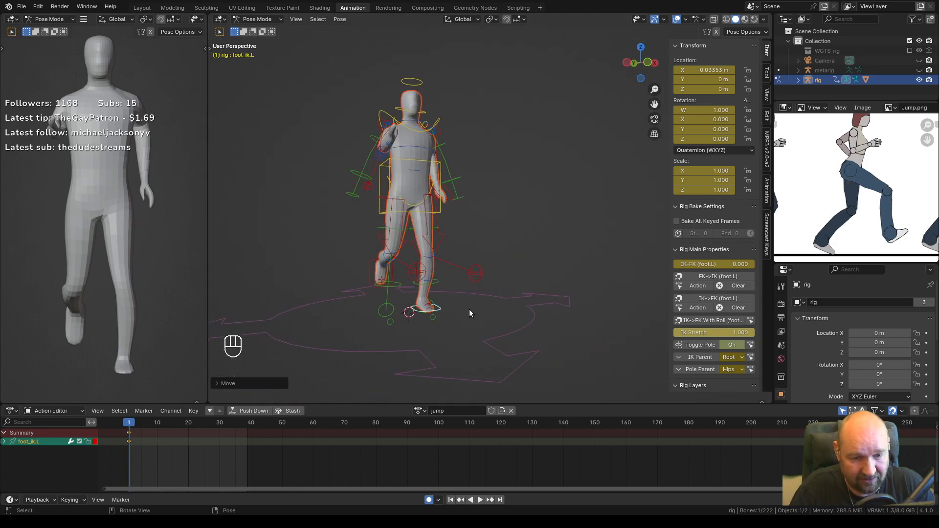
Key all of the rig's controls at frame 1, and set the current frame to 10.
key(a)
key(i)
key(space)
drag(130, 426, 158, 425)
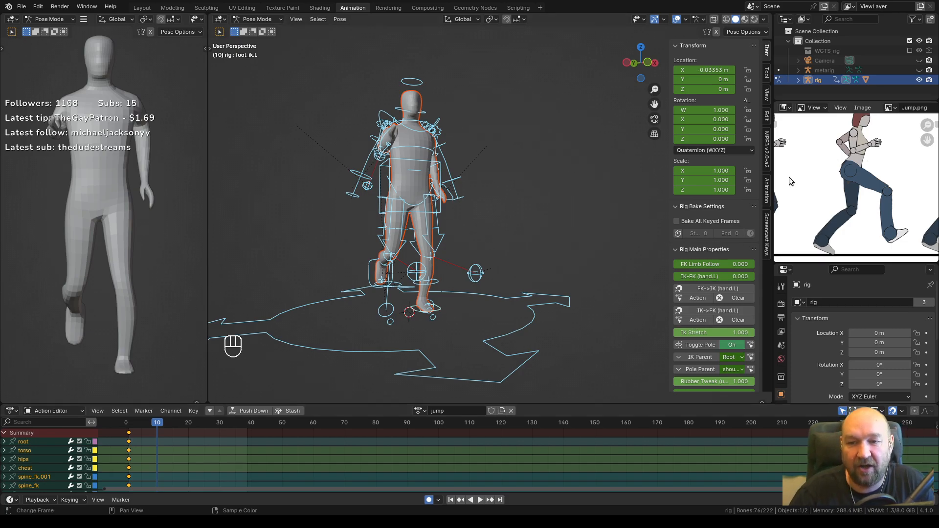
Examine the full sequence of Run and Jump poses in the Jump.png reference with the image editor maximized.
scroll(848, 191, down, 1)
scroll(851, 193, down, 5)
scroll(869, 200, up, 2)
key(ctrl+space)
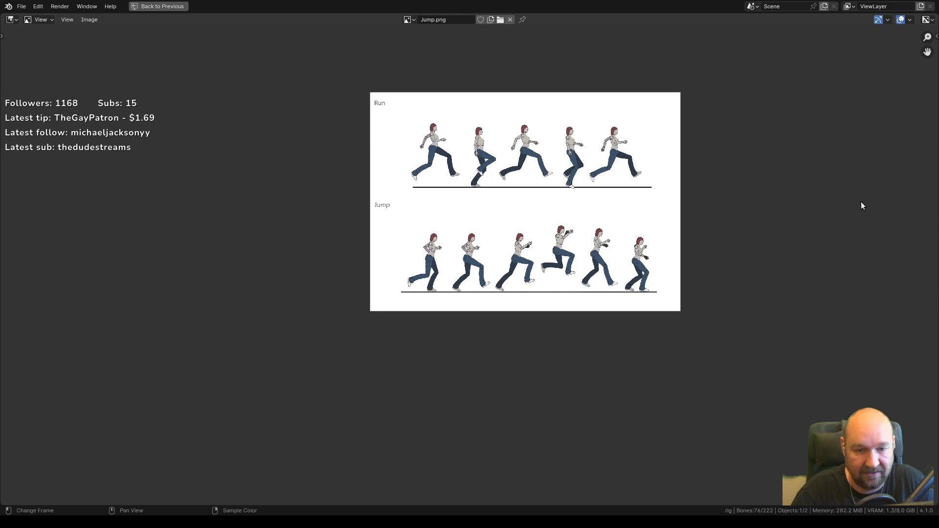
scroll(648, 167, up, 2)
scroll(648, 164, up, 1)
middle_drag(606, 167, 500, 252)
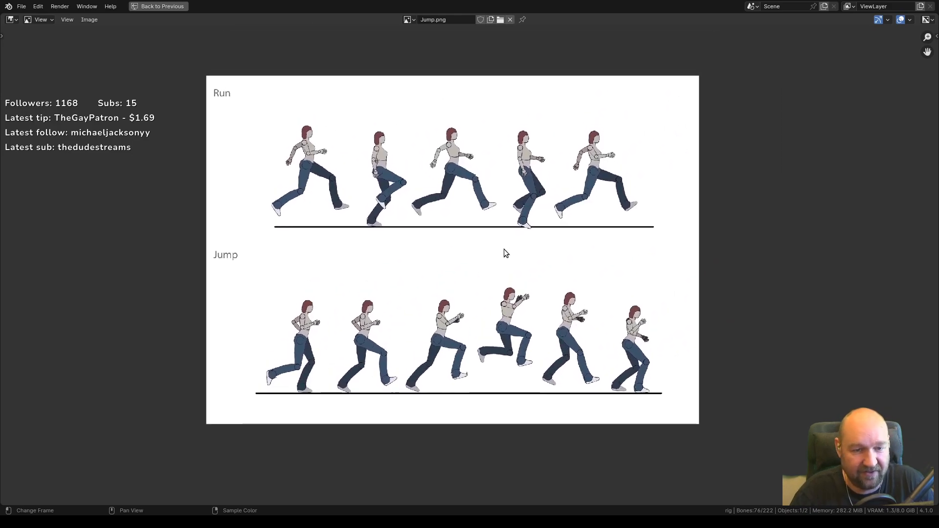
scroll(497, 251, up, 1)
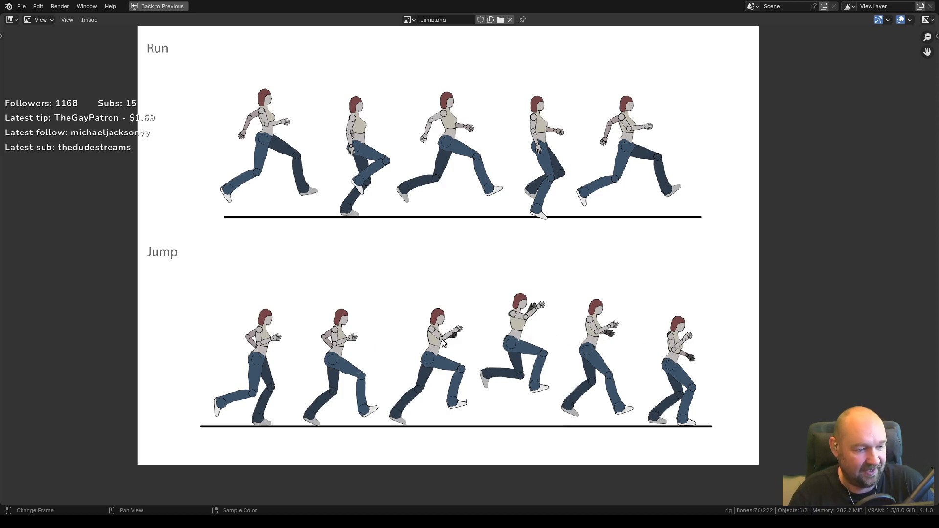
scroll(443, 342, down, 3)
scroll(484, 313, up, 1)
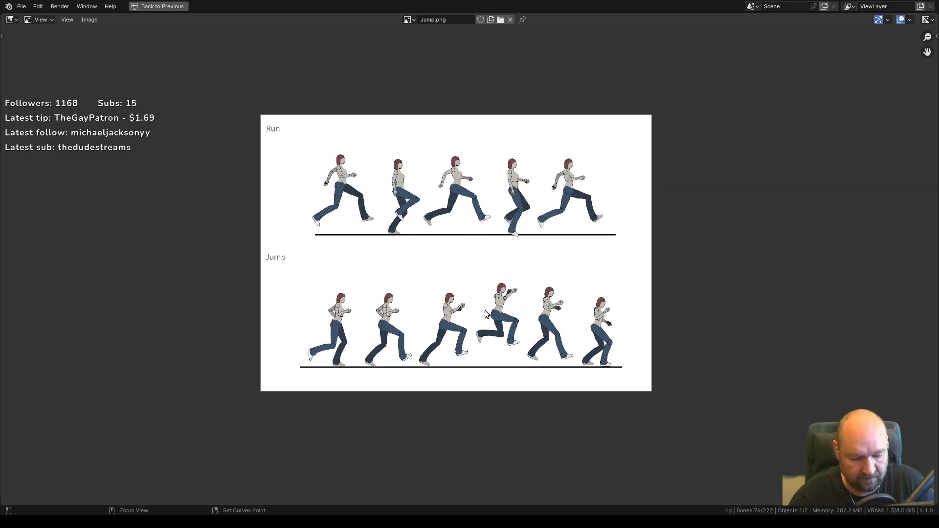
Restore the normal layout, frame the second Jump pose in the reference image and make the image area slightly taller.
key(ctrl+space)
scroll(846, 196, down, 1)
middle_drag(898, 221, 883, 178)
scroll(876, 191, up, 5)
scroll(866, 202, up, 1)
scroll(865, 202, down, 2)
scroll(865, 203, up, 1)
scroll(866, 203, down, 1)
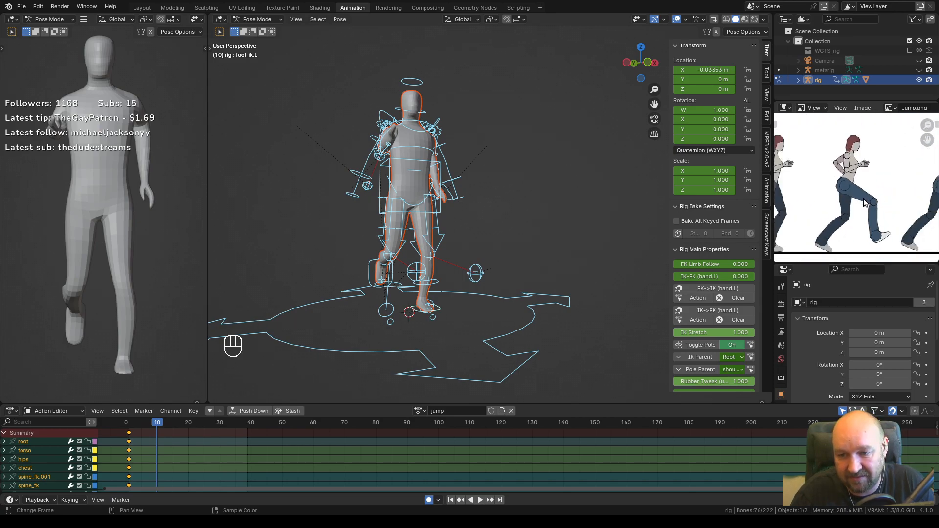
scroll(863, 203, up, 1)
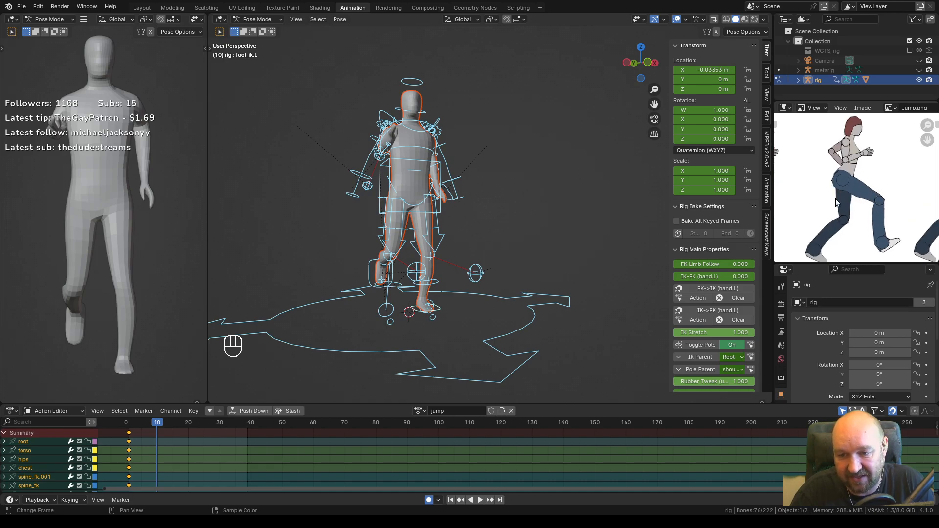
scroll(856, 198, down, 1)
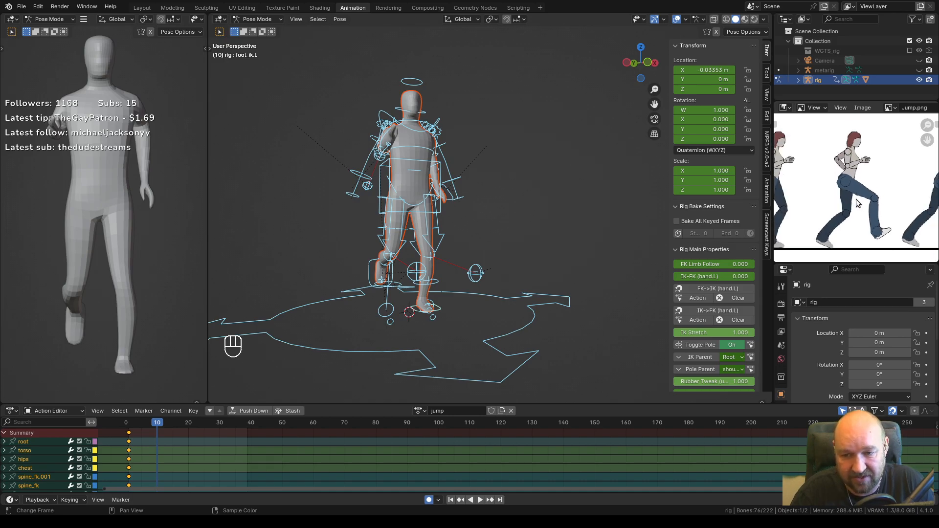
drag(780, 260, 781, 278)
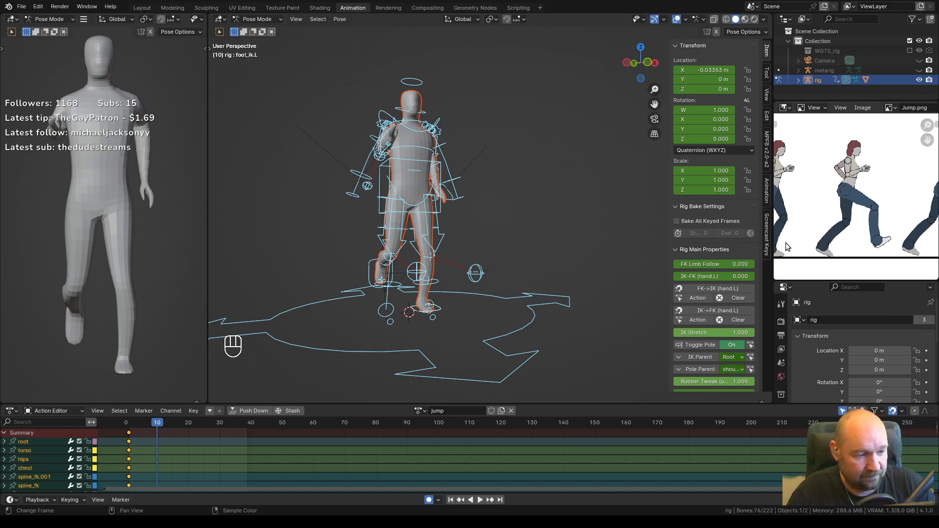
Examine the frame 10 pose from the front and from an angle in the preview viewport.
scroll(442, 228, up, 1)
shift+middle_drag(462, 228, 544, 234)
scroll(520, 229, down, 1)
key(KP_1)
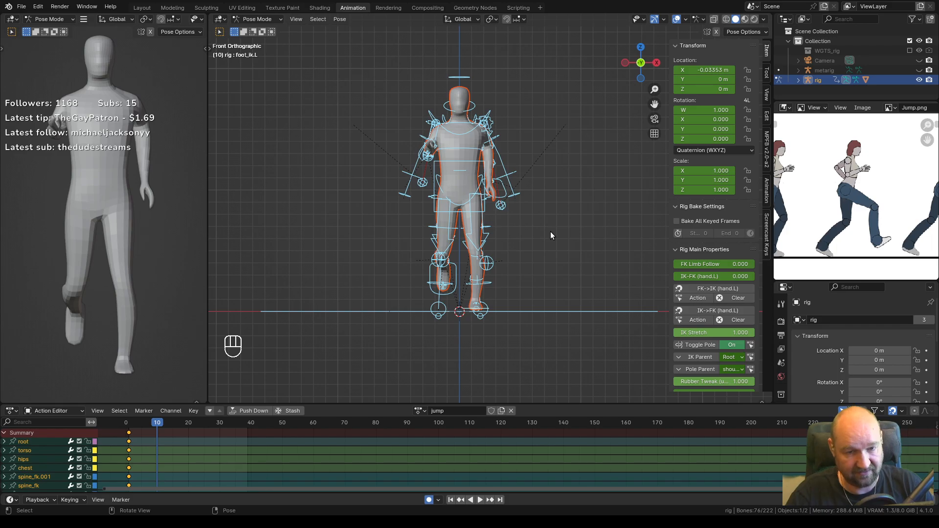
scroll(550, 231, up, 1)
shift+middle_drag(553, 235, 629, 261)
key(KP_1)
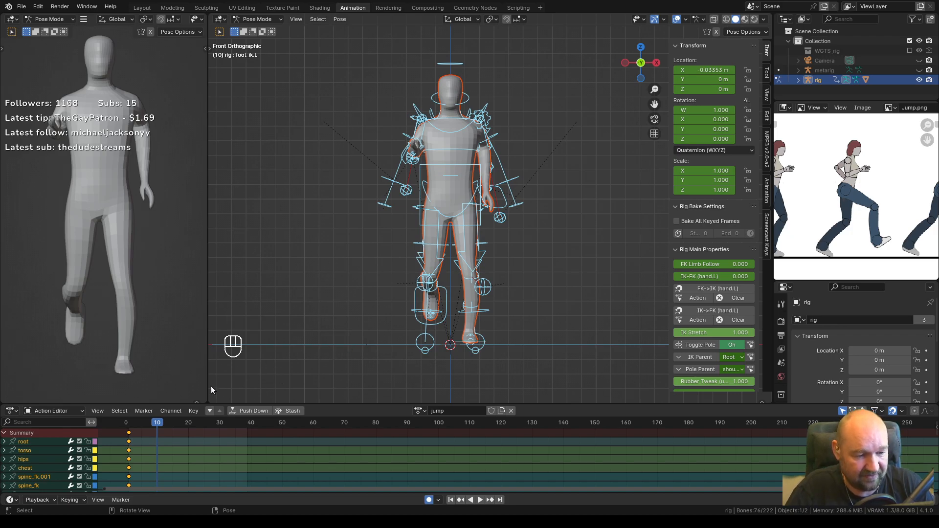
middle_drag(90, 299, 117, 268)
scroll(141, 266, down, 2)
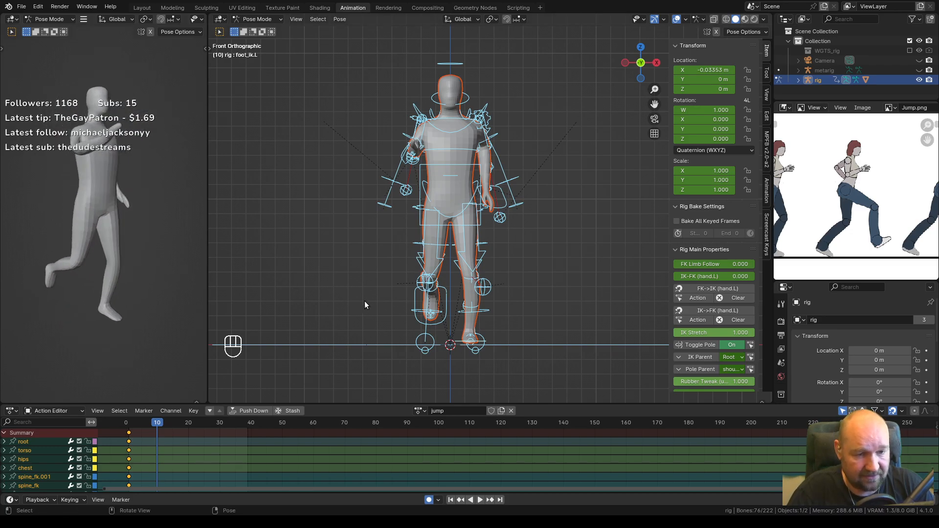
In left side view, move the right foot IK control forward about 0.70 m and down about 0.15 m, then rotate it about 100° toes-up.
mouse_move(482, 308)
middle_down()
mouse_move(531, 309)
mouse_move(493, 304)
middle_up()
key(ctrl+KP_3)
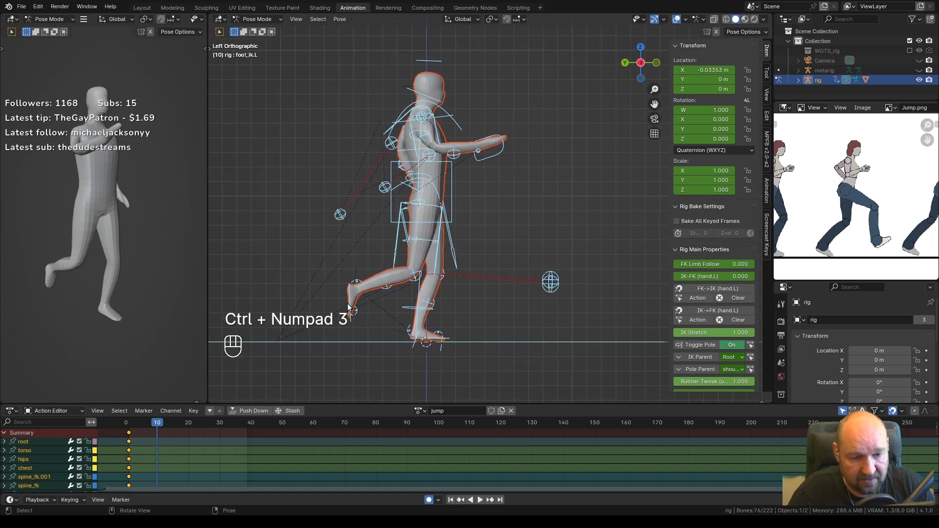
click(406, 327)
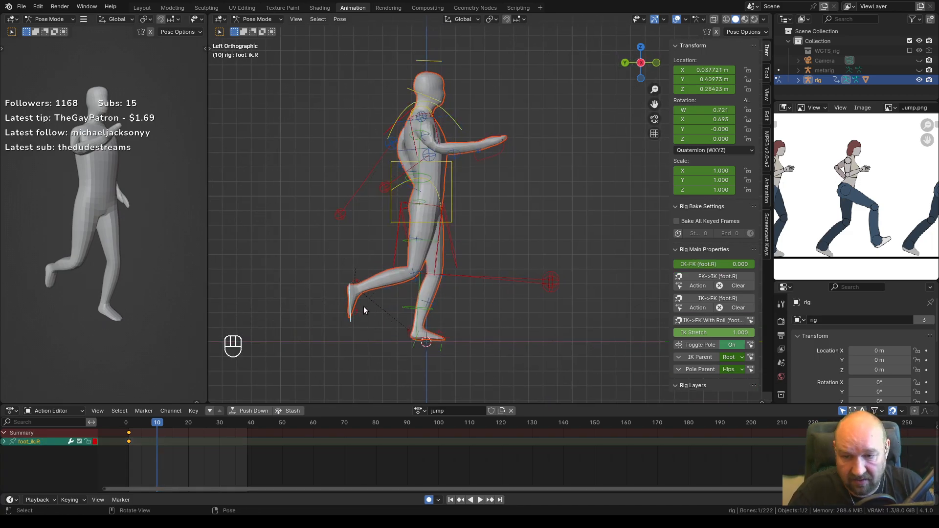
key(g)
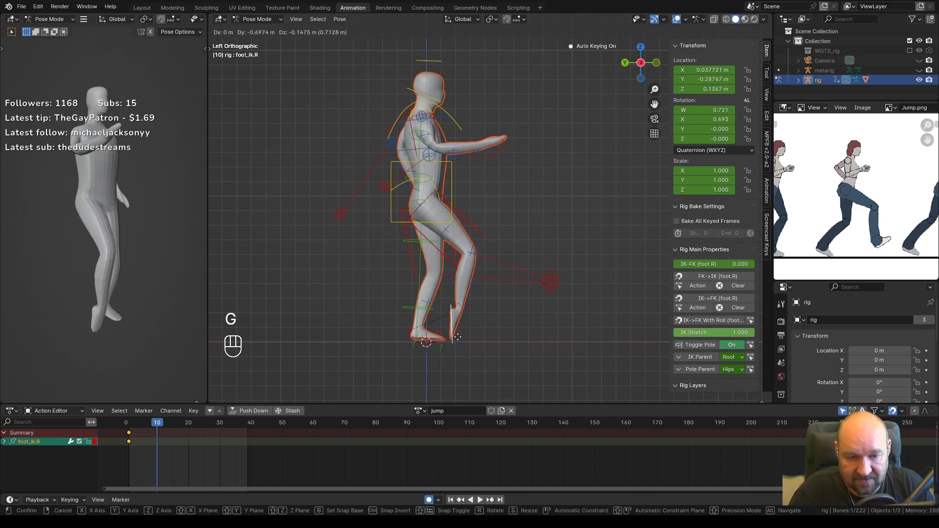
click(457, 335)
key(r)
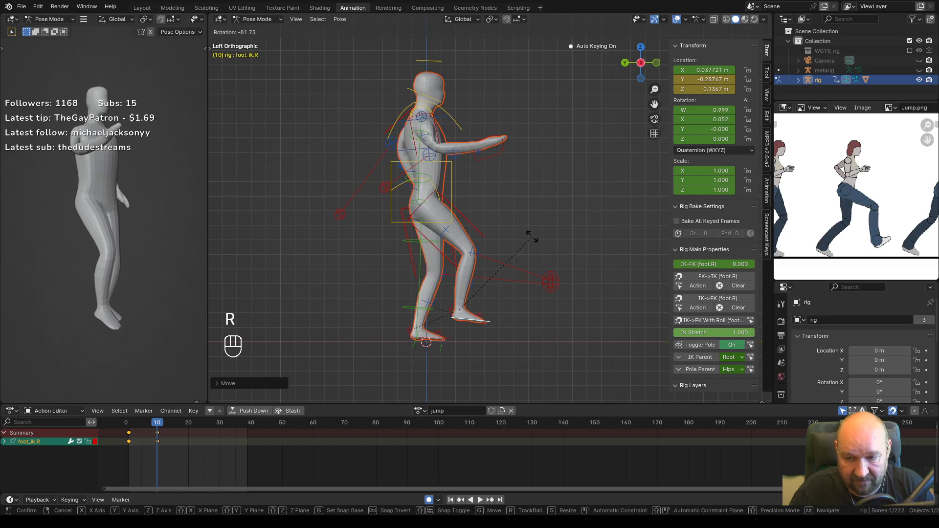
click(504, 221)
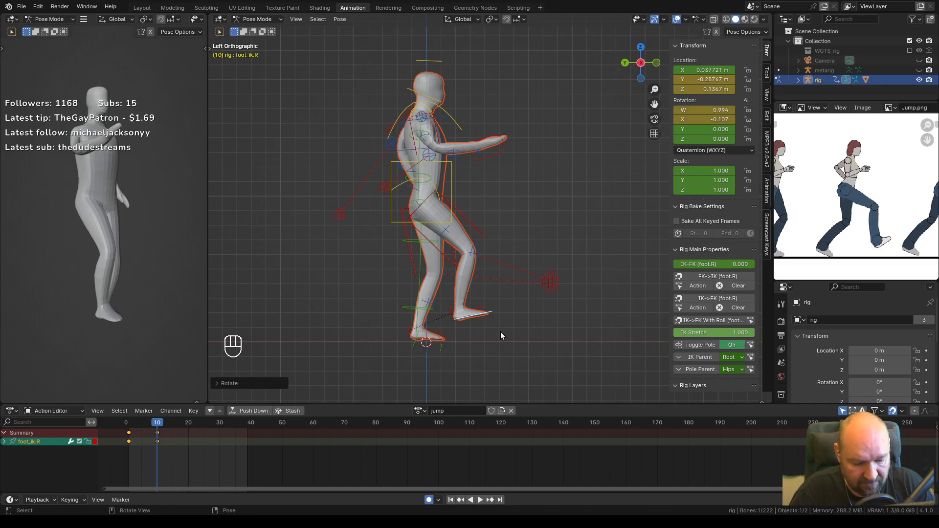
Move the right foot IK control a further 0.11 m or so forward and rotate it about 14° more toes-up.
key(g)
click(518, 334)
key(r)
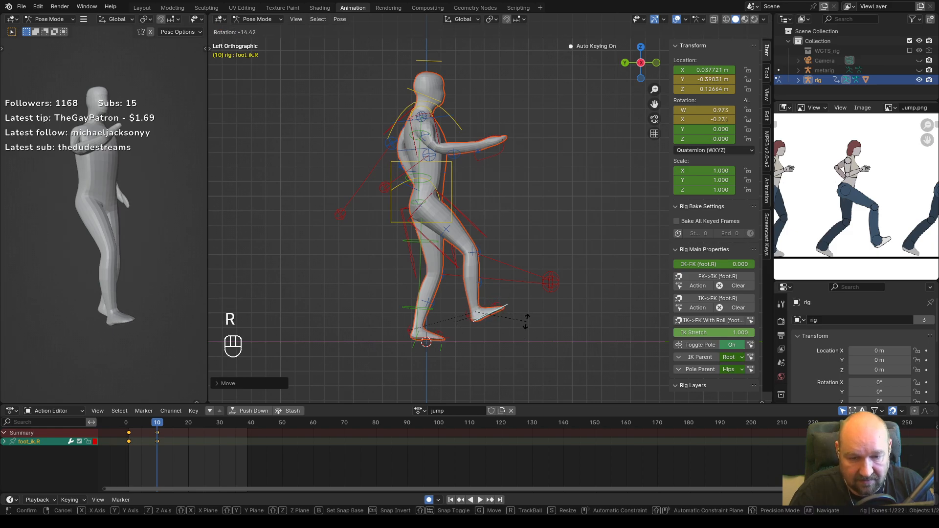
click(525, 324)
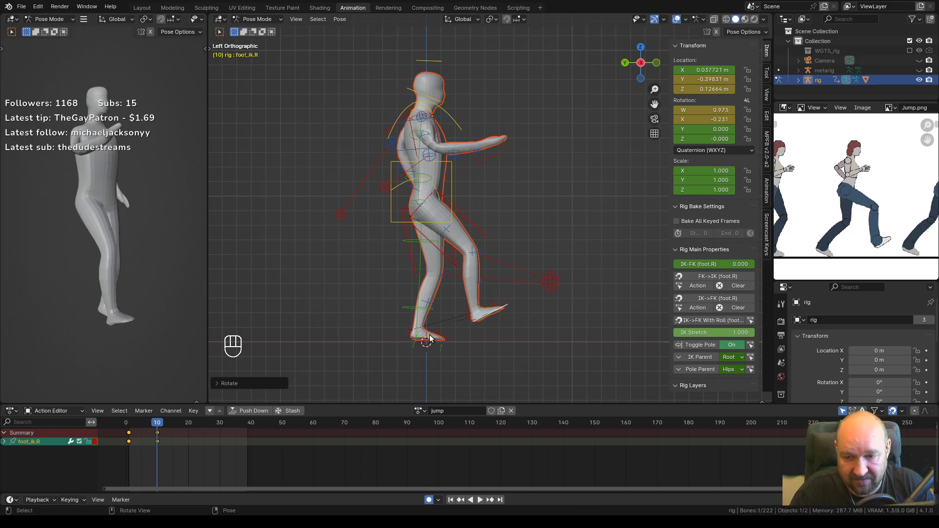
Move the left foot IK control back about 0.28 m and up about 0.06 m, and rotate it about 19° toes-down.
click(446, 342)
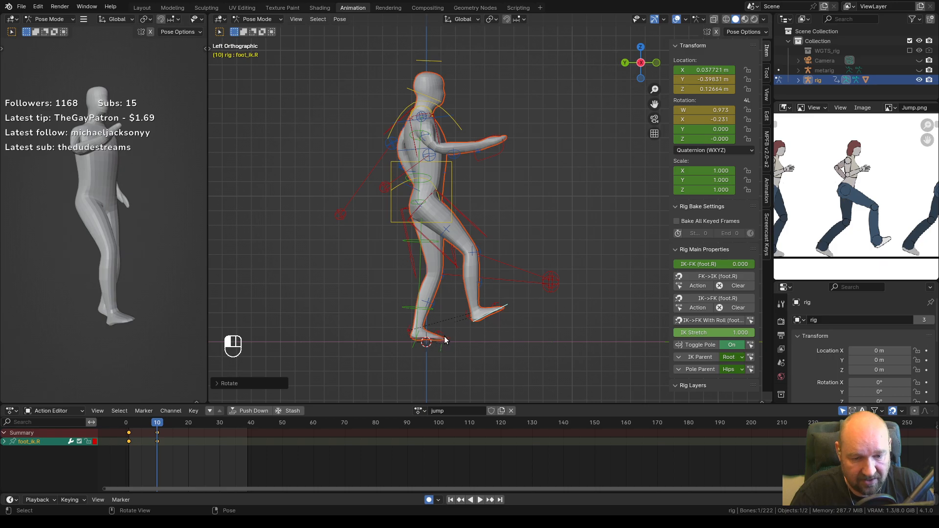
key(g)
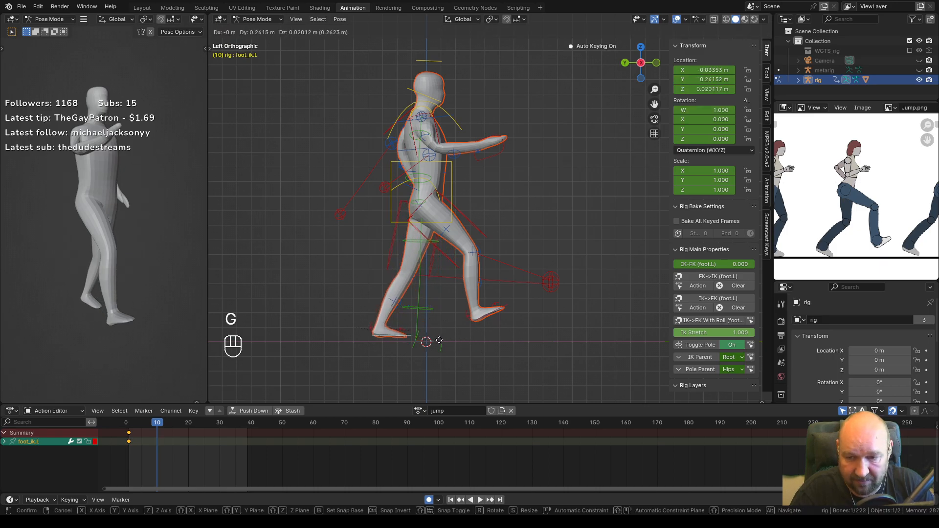
click(428, 336)
key(r)
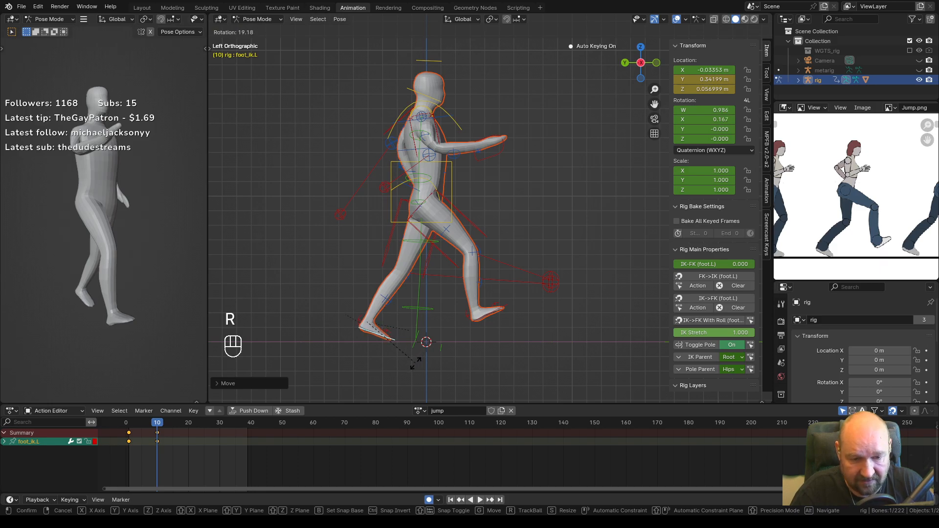
click(416, 364)
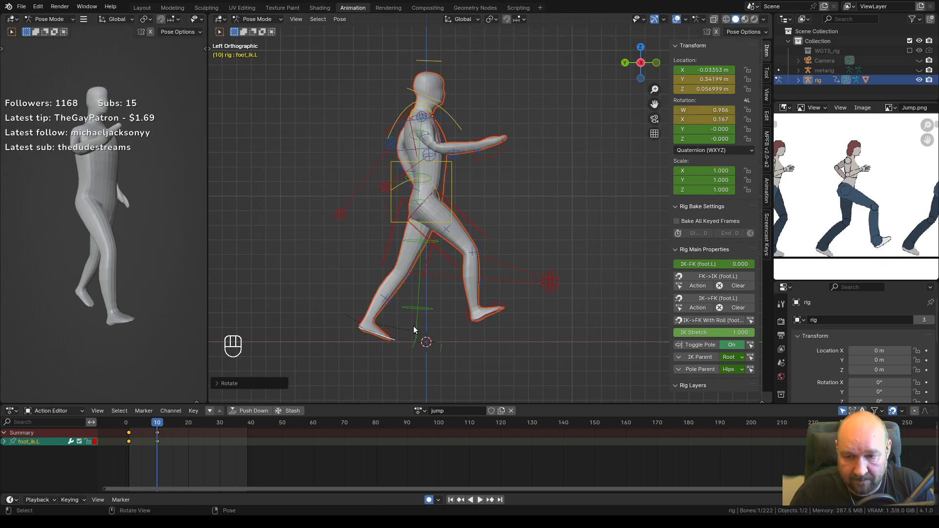
key(g)
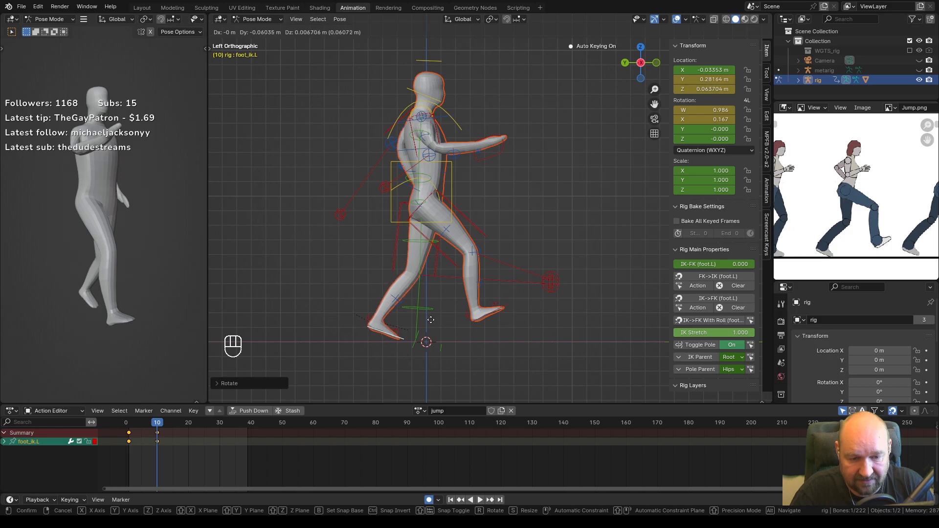
click(430, 320)
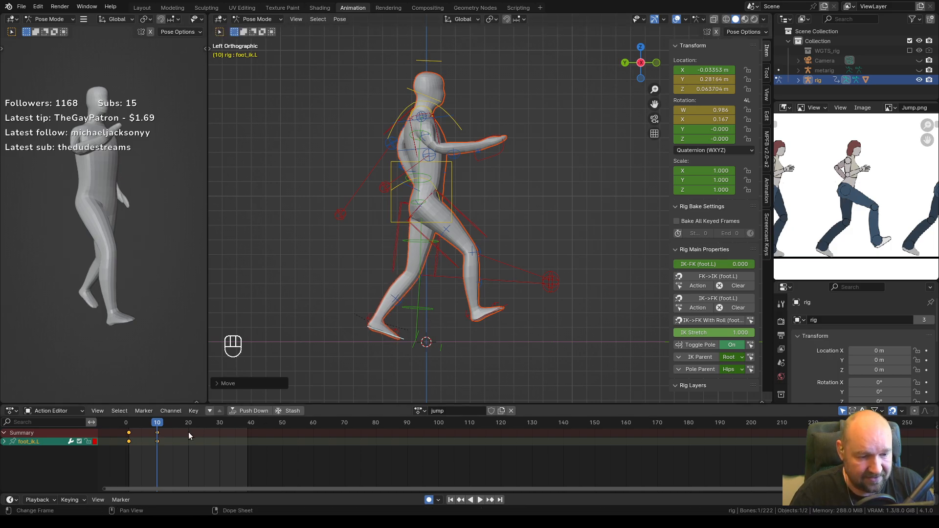
Play and scrub the animation between frames 1 and 10 to check the leg motion, ending at frame 10.
key(space)
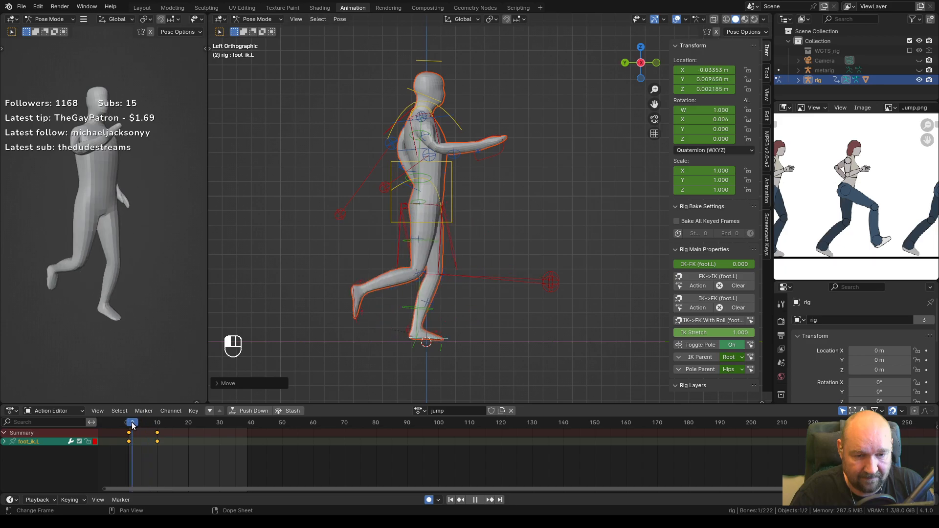
drag(132, 427, 157, 429)
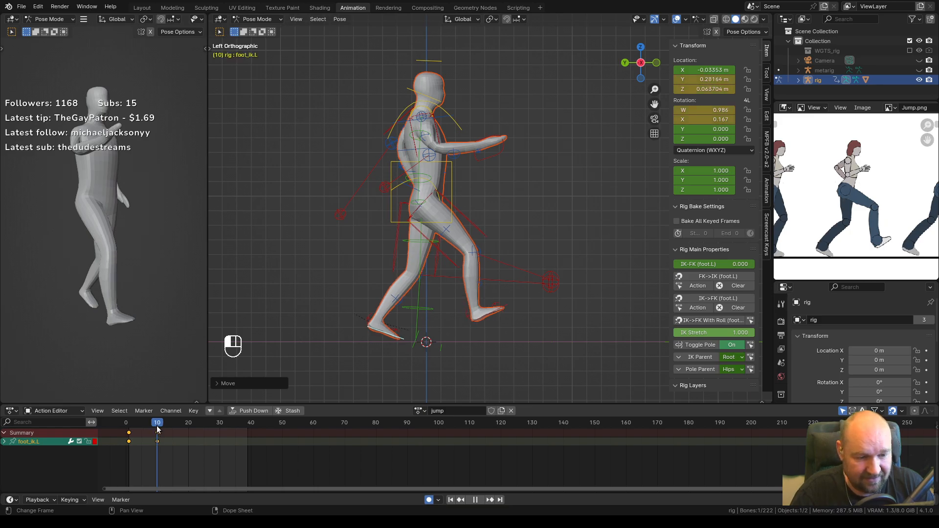
key(Escape)
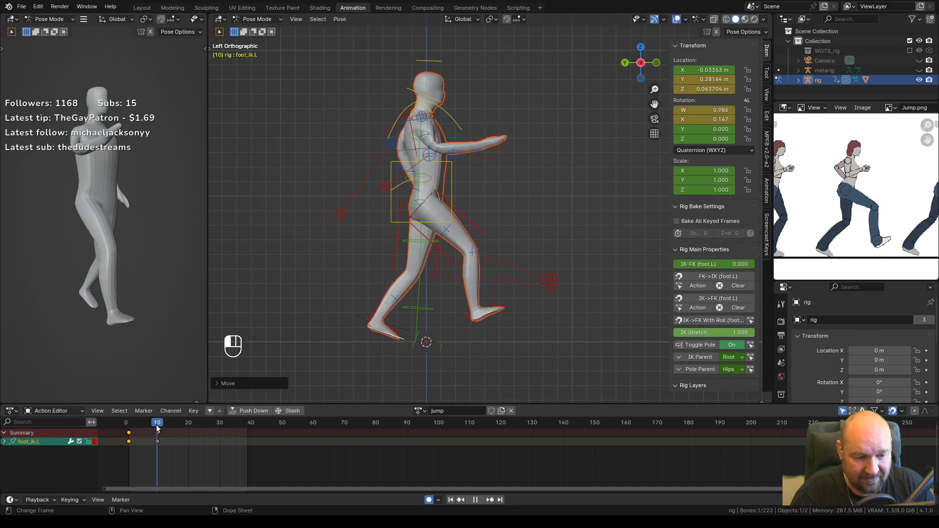
Move the right hand IK control back about 0.10 m and down about 0.22 m, and rotate it about 31° fingers-down.
scroll(819, 186, down, 1)
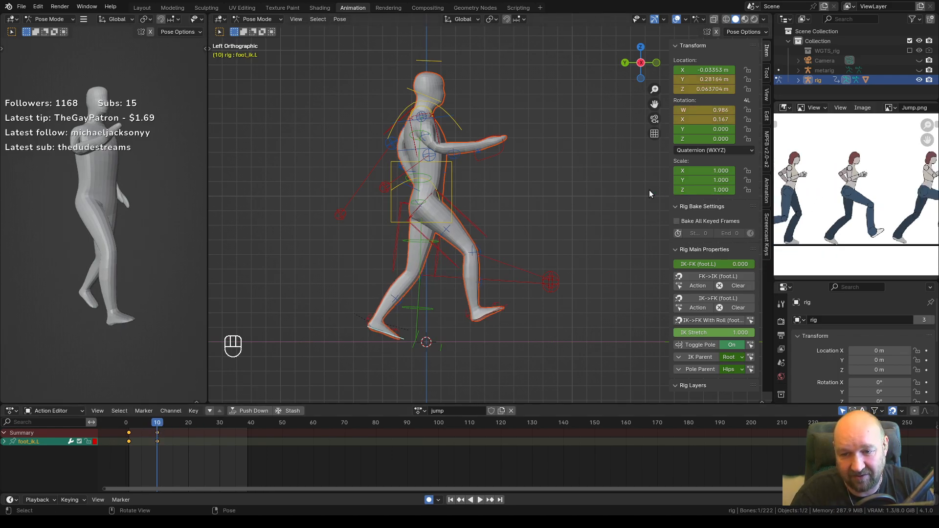
click(493, 154)
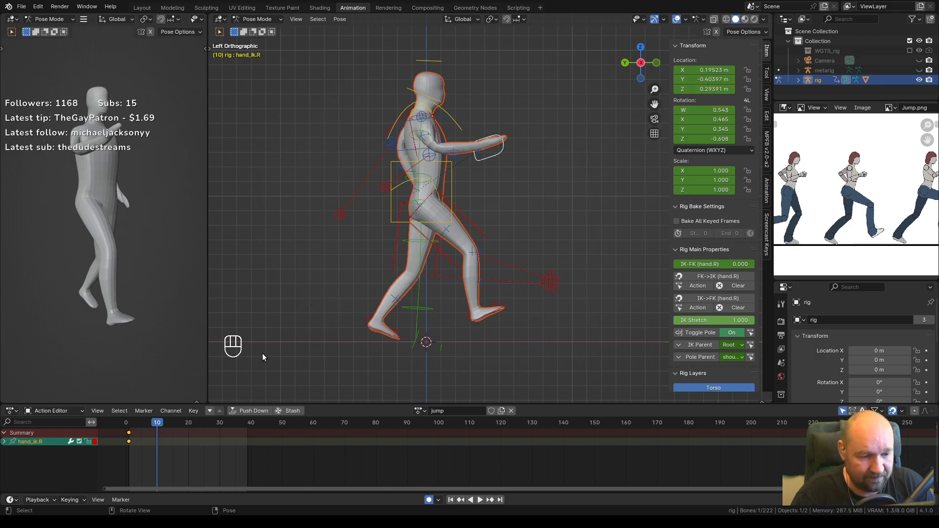
key(space)
click(158, 425)
key(space)
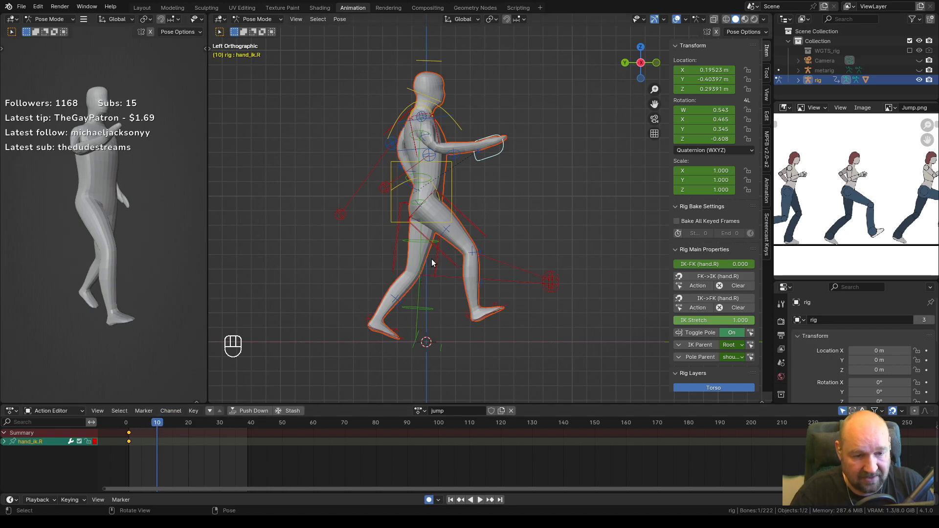
key(g)
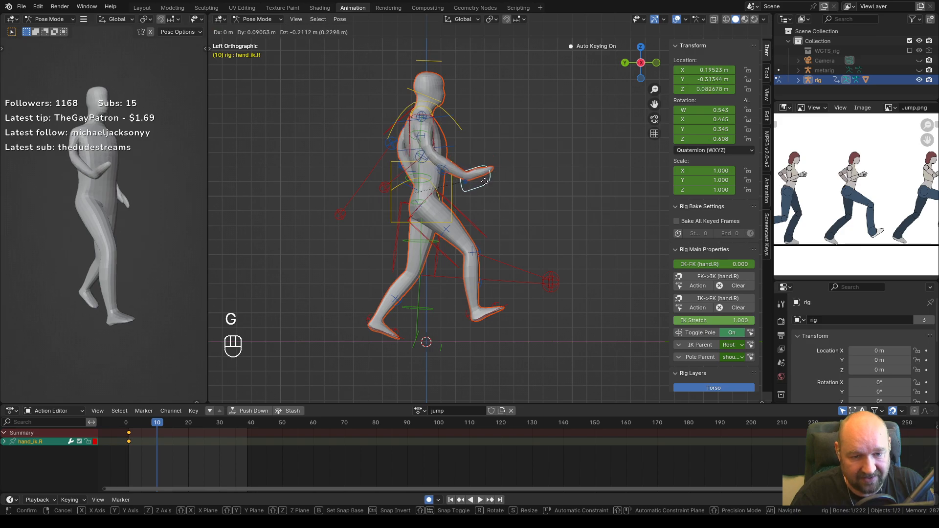
click(484, 185)
key(r)
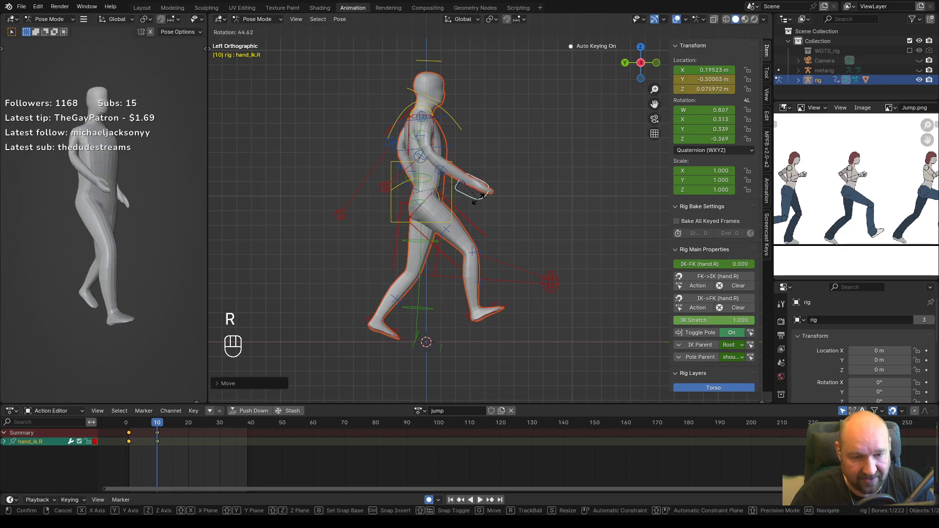
click(508, 208)
In right side view, move the left hand IK control forward about 0.17 m and up about 0.03 m, and rotate it about 8°.
key(KP_3)
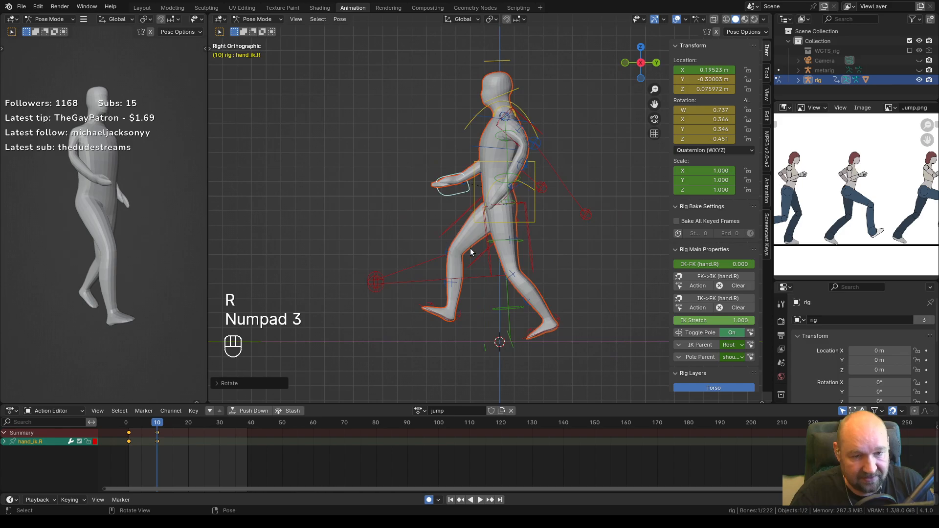
click(506, 201)
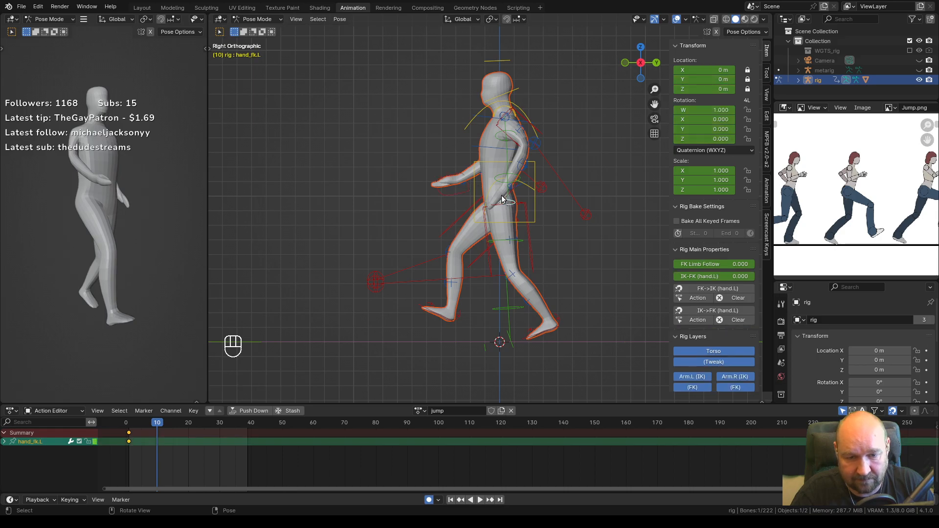
click(506, 201)
key(g)
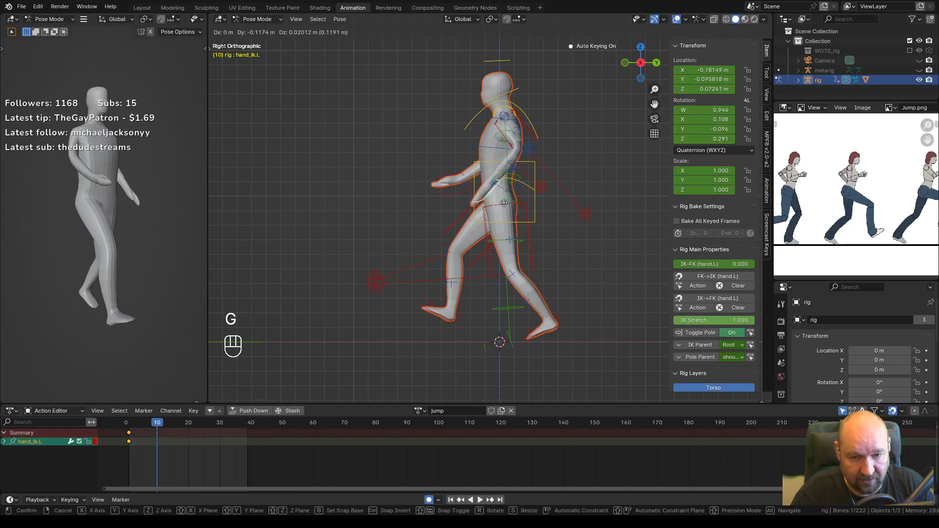
click(498, 202)
key(r)
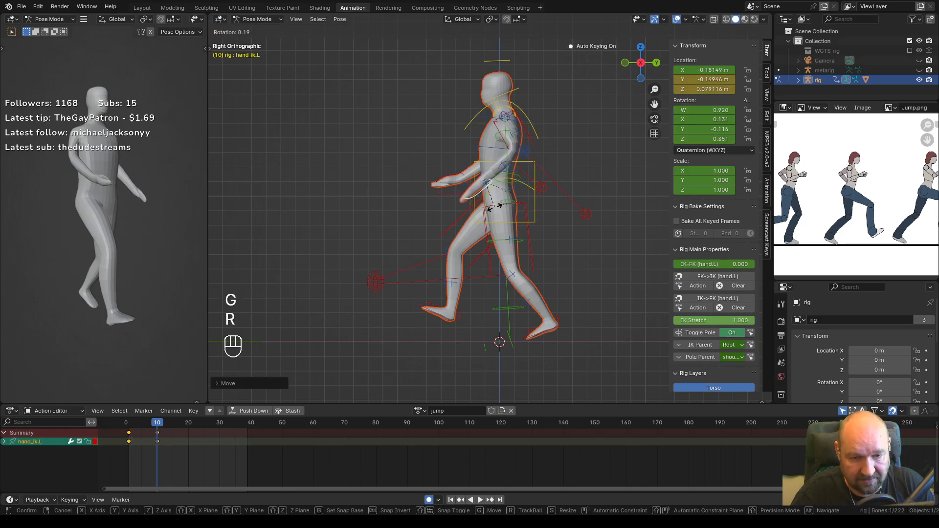
click(493, 206)
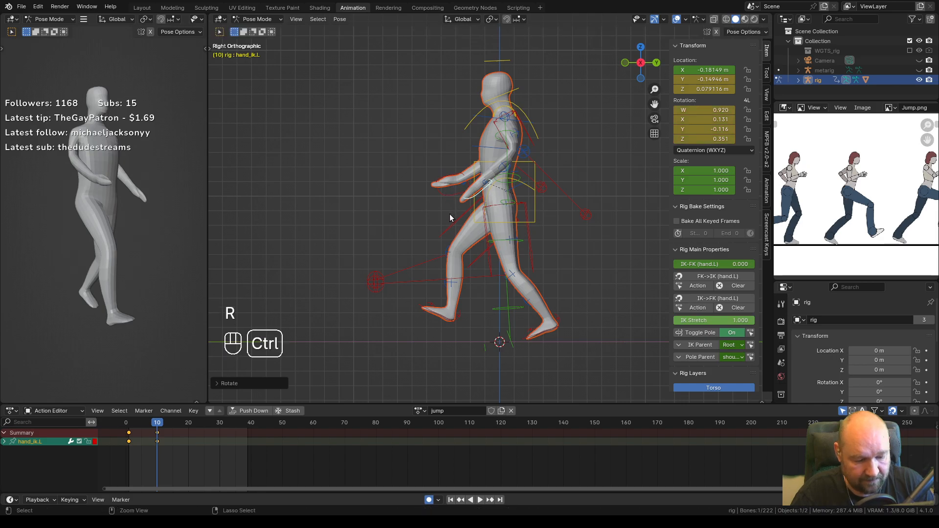
From left side view, move the right hand IK control a further 0.12 m back and 0.08 m down, staying at frame 10.
key(ctrl+KP_3)
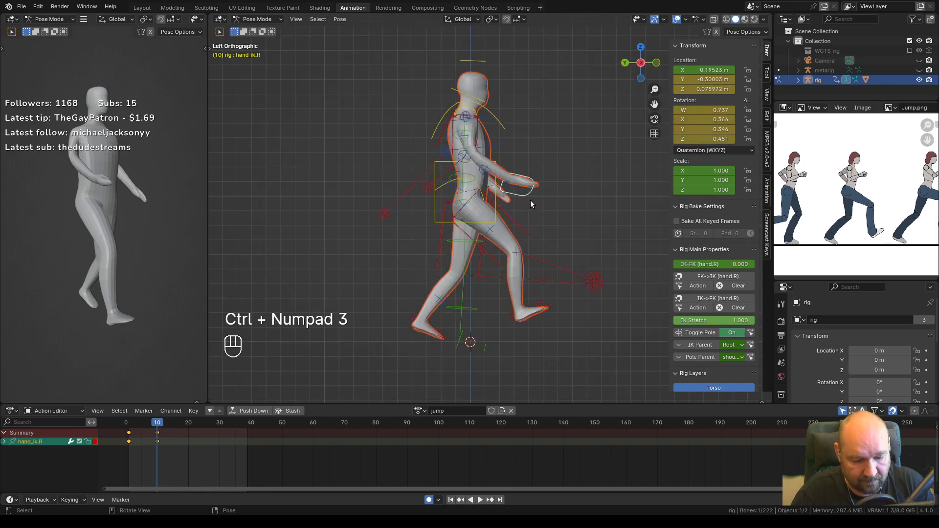
key(g)
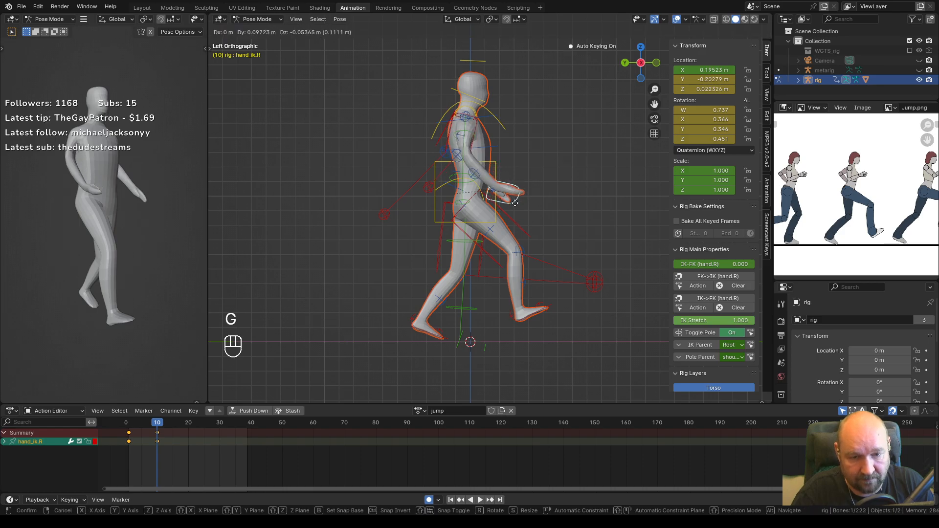
click(511, 205)
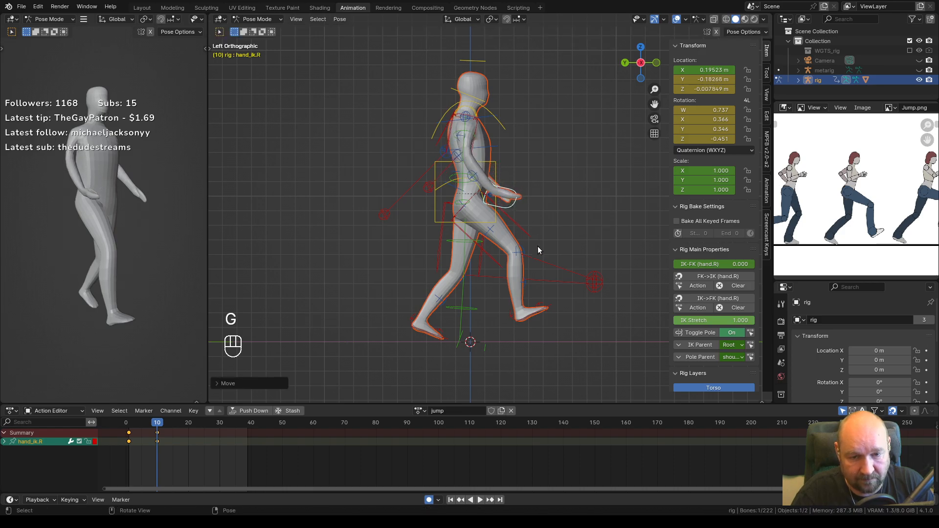
mouse_move(159, 426)
mouse_down()
mouse_move(130, 427)
mouse_move(157, 428)
mouse_up()
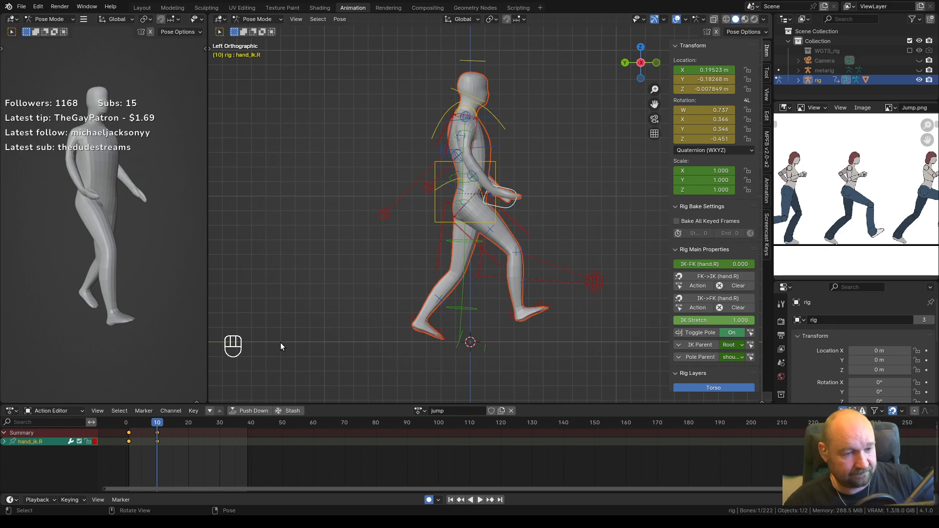
Examine the frame 10 pose from several angles and compare it with the full Jump.png pose sequence.
mouse_move(490, 259)
middle_down()
mouse_move(505, 258)
mouse_move(434, 278)
mouse_move(579, 279)
mouse_move(469, 263)
mouse_move(489, 265)
middle_up()
key(KP_1)
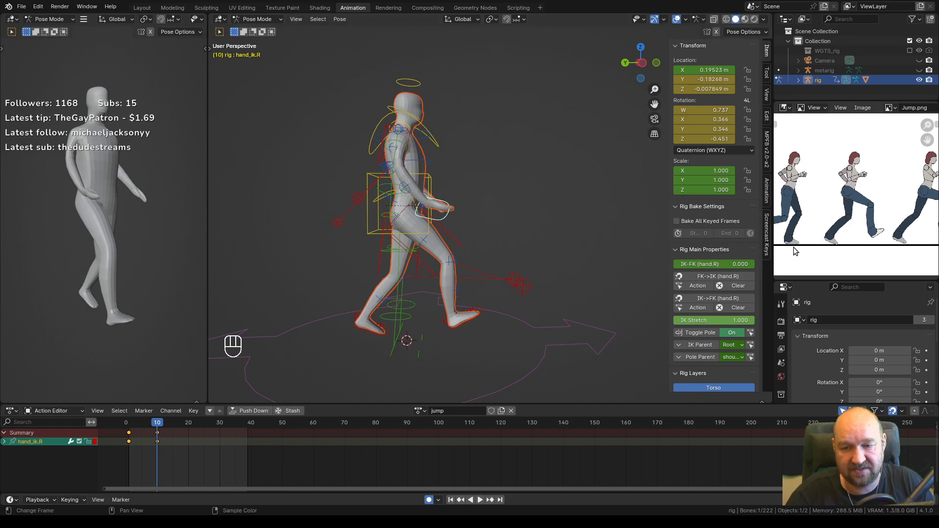
scroll(860, 218, down, 3)
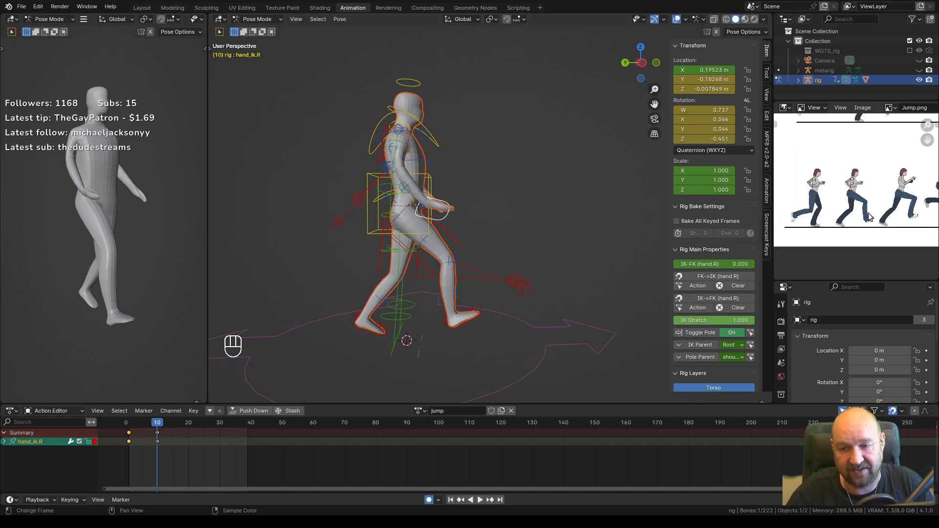
scroll(849, 208, up, 2)
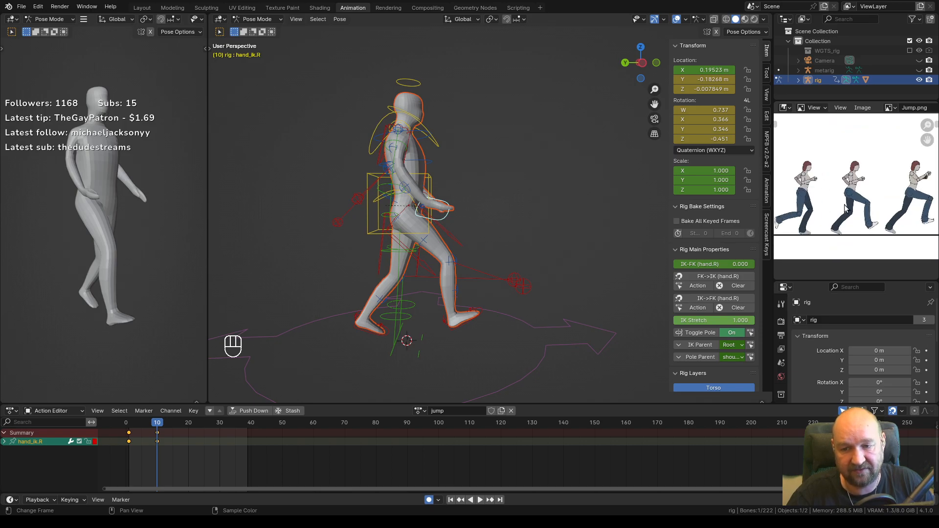
key(ctrl+space)
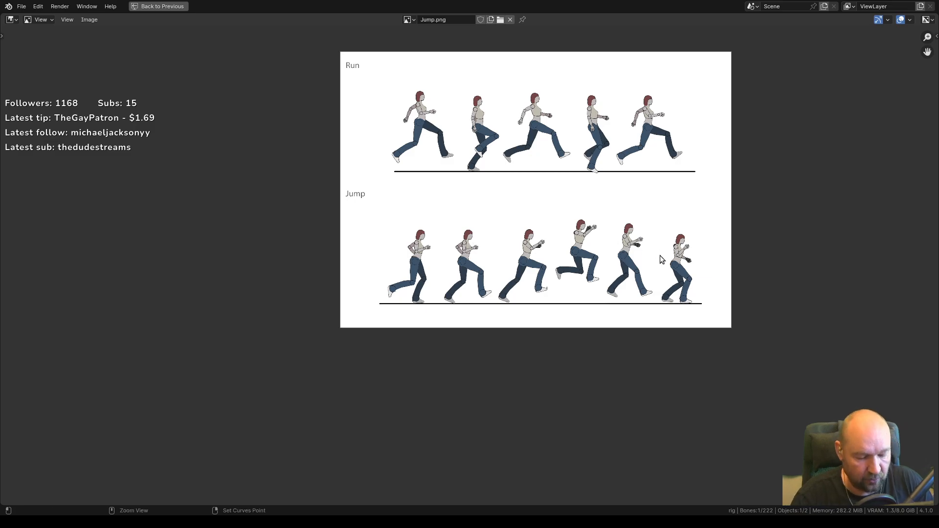
key(ctrl+space)
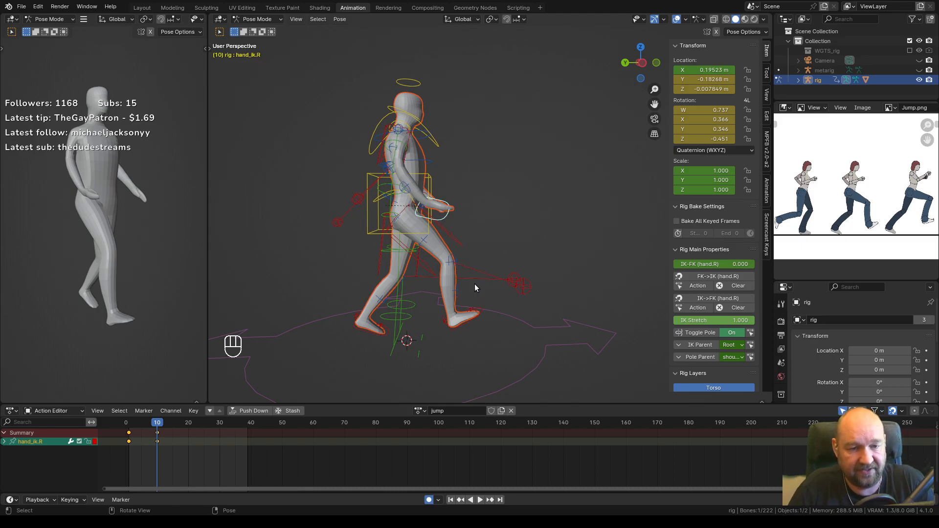
mouse_move(474, 284)
middle_down()
mouse_move(437, 288)
mouse_move(468, 286)
middle_up()
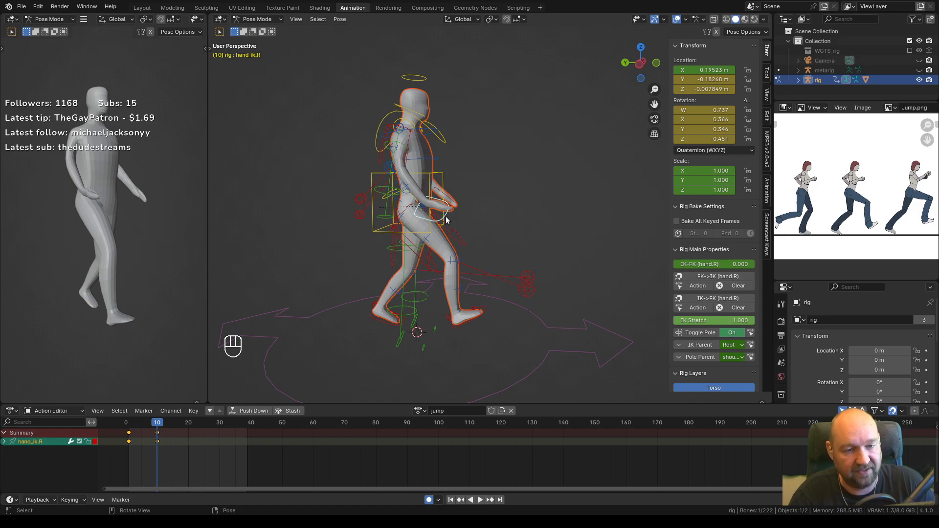
middle_drag(465, 274, 480, 275)
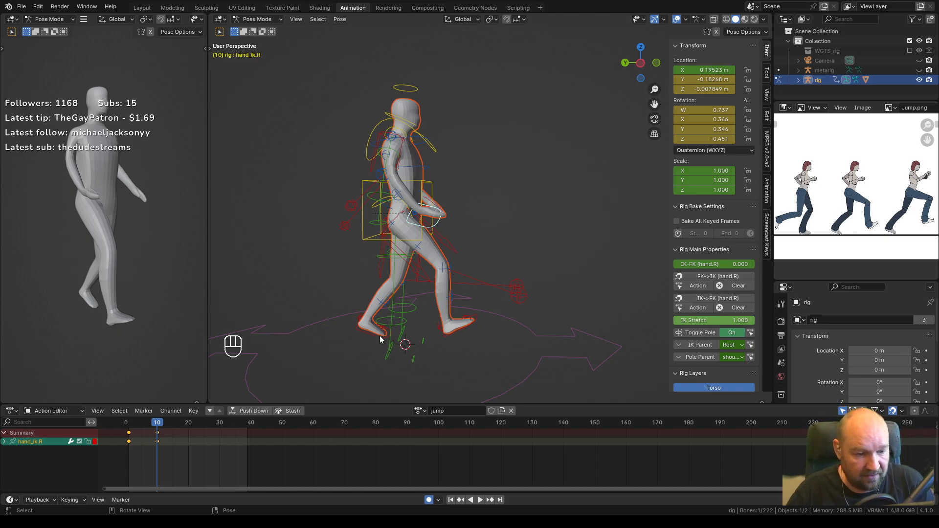
Play the animation from frame 1 and move the playhead to frame 20.
click(129, 424)
key(space)
drag(129, 422, 188, 424)
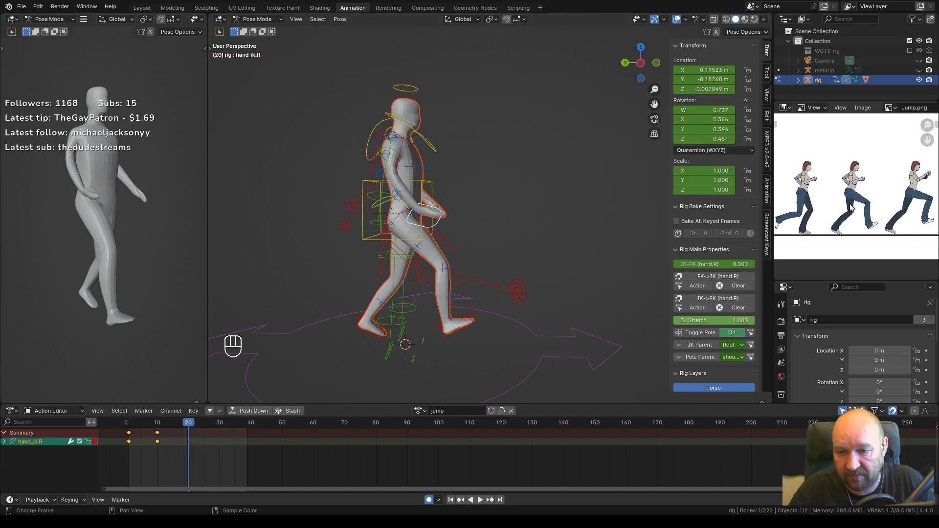
Examine and compare the first three jump poses up close in the Jump.png reference.
middle_drag(880, 206, 859, 209)
scroll(859, 210, up, 2)
scroll(859, 209, down, 3)
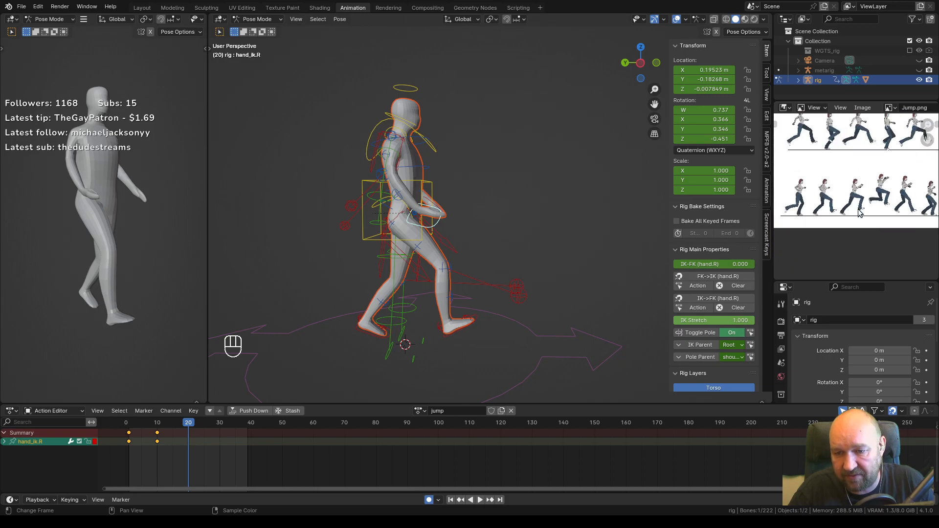
scroll(858, 213, up, 4)
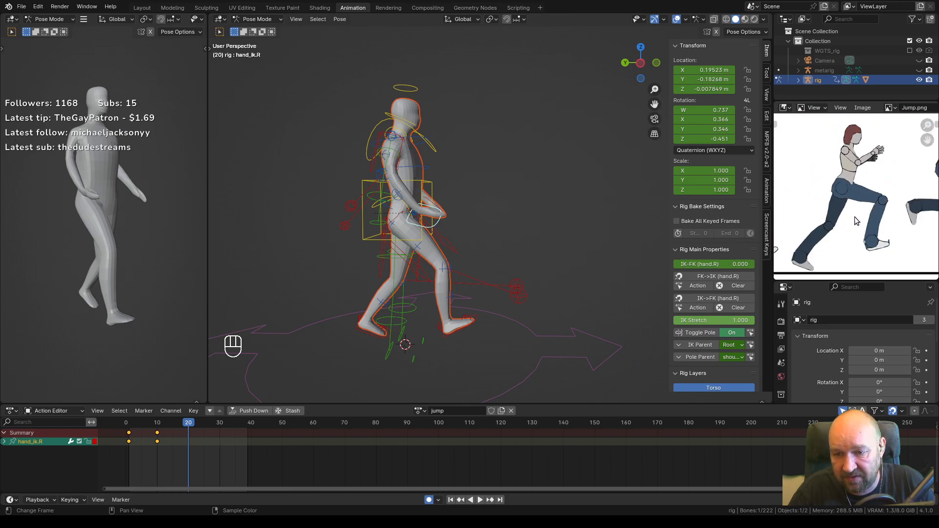
middle_drag(847, 215, 874, 215)
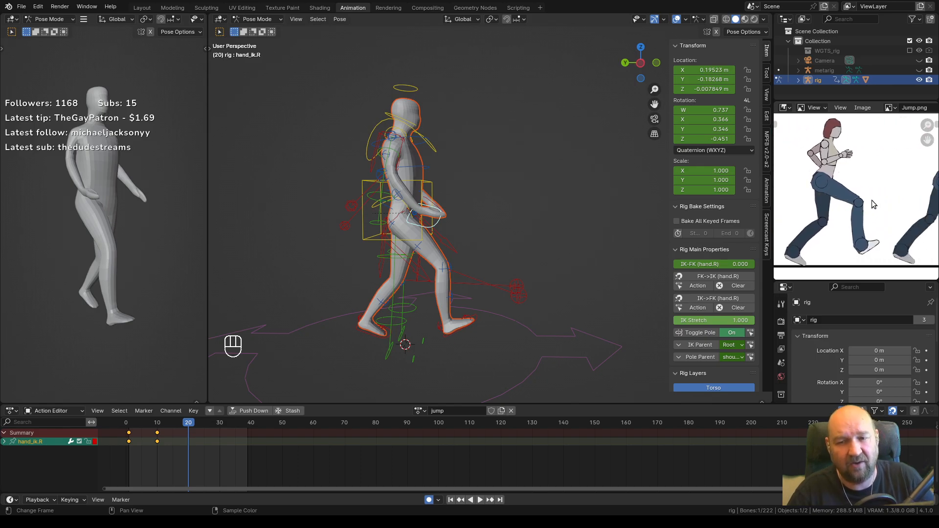
middle_drag(886, 211, 788, 209)
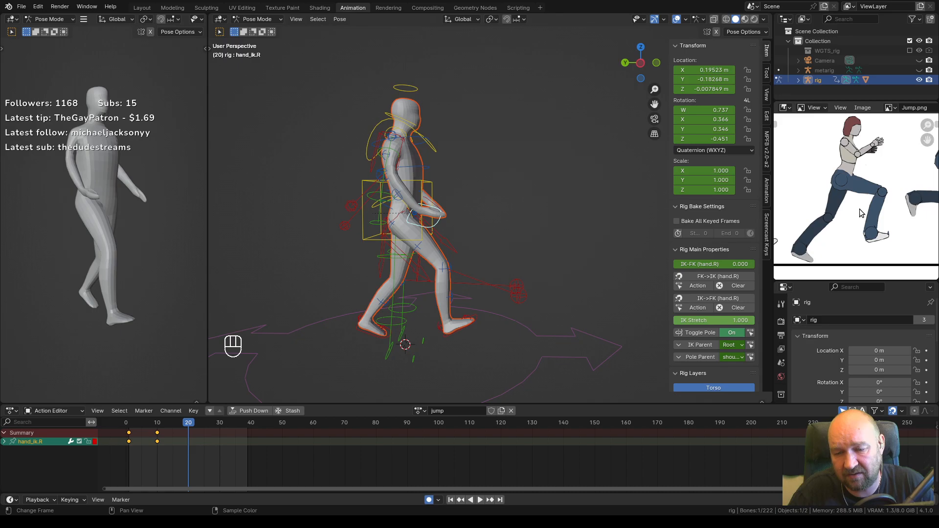
middle_drag(817, 215, 865, 214)
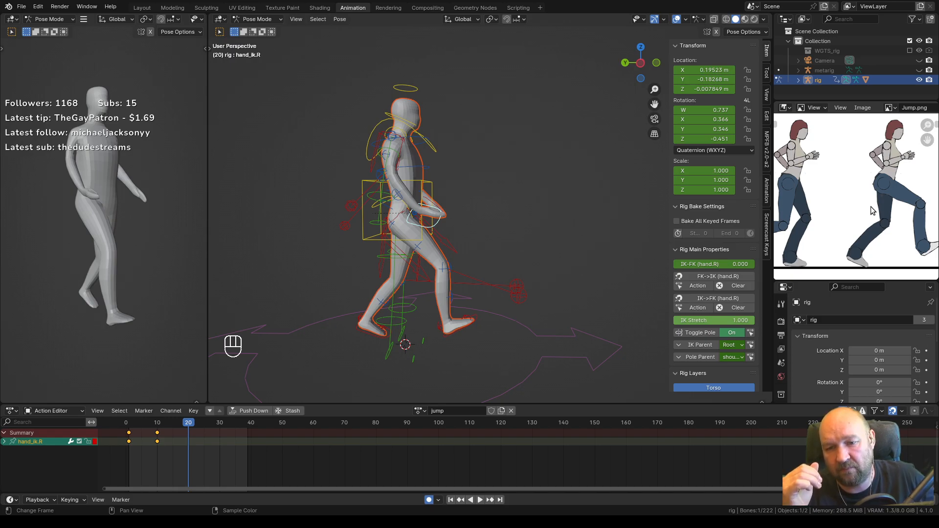
middle_drag(859, 214, 775, 217)
middle_drag(898, 208, 857, 210)
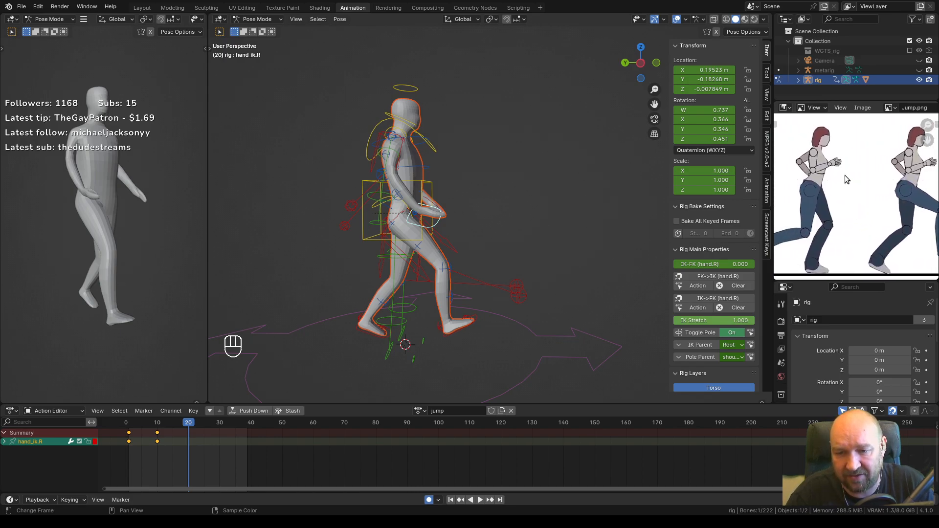
Return to frame 10 and play the motion from frame 1 to check the transition between the two poses.
drag(174, 423, 157, 424)
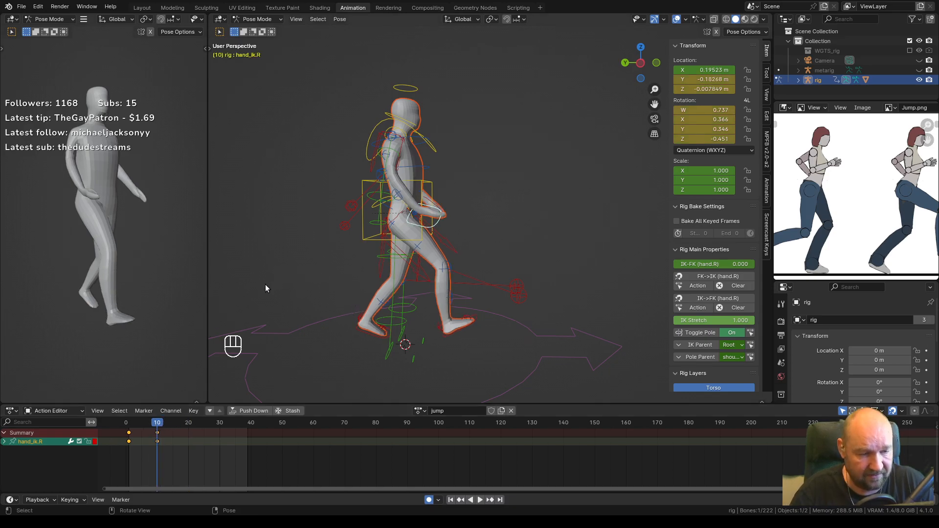
click(129, 426)
key(space)
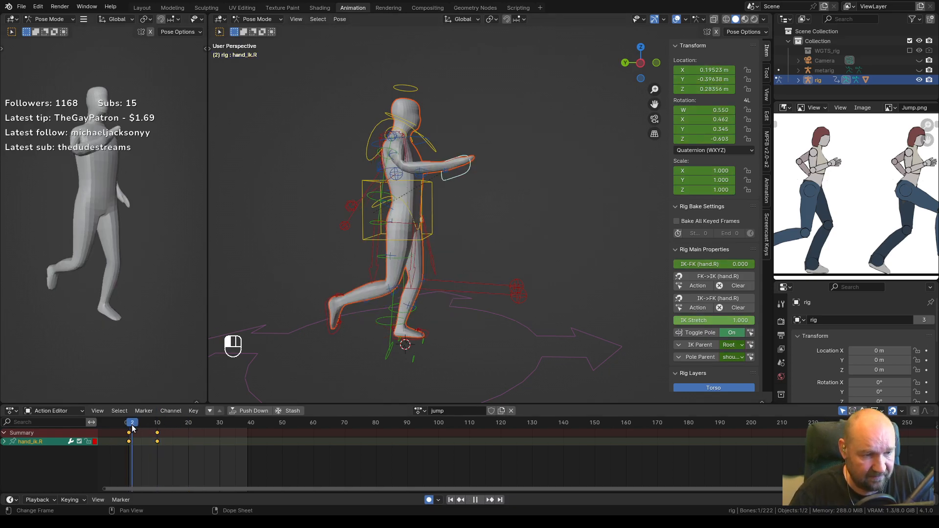
click(130, 428)
key(space)
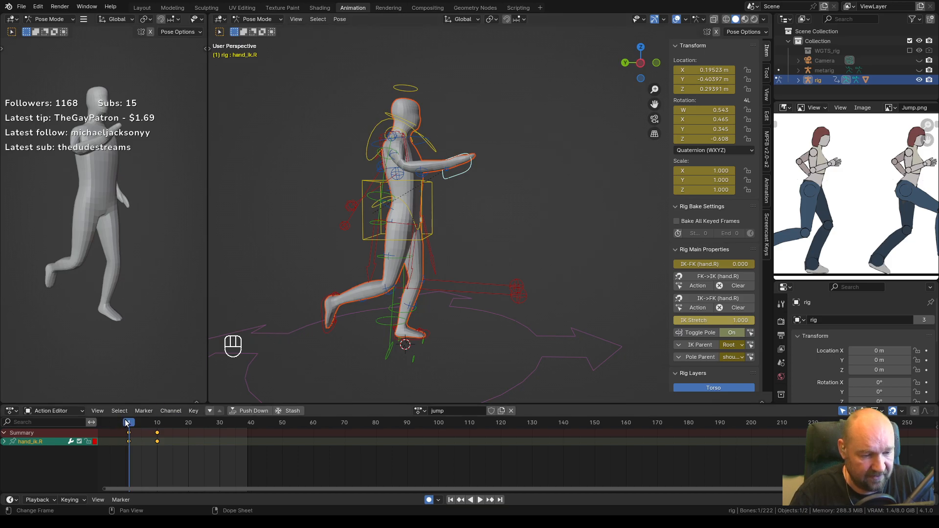
Copy the right hand IK and right upper-arm IK target keyframes from frame 1 to frame 10.
key(Up)
click(432, 229)
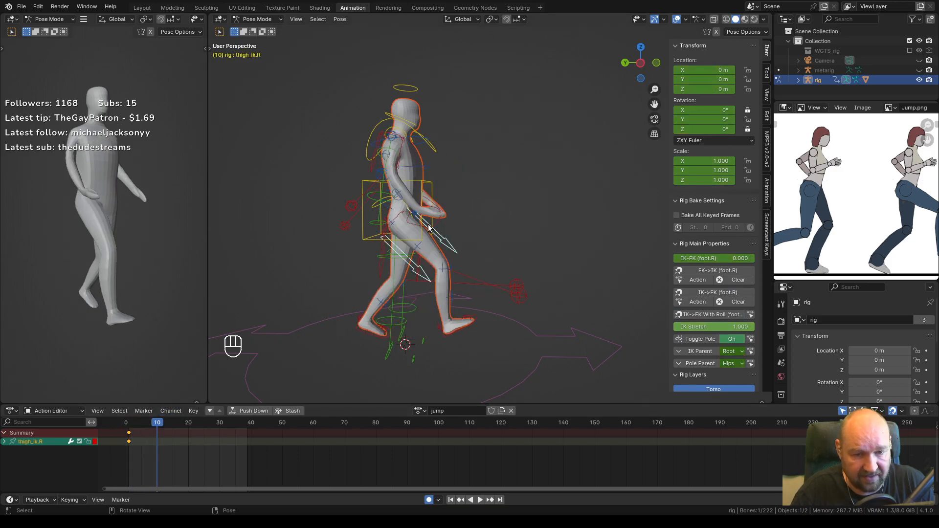
middle_drag(465, 236, 518, 247)
click(444, 222)
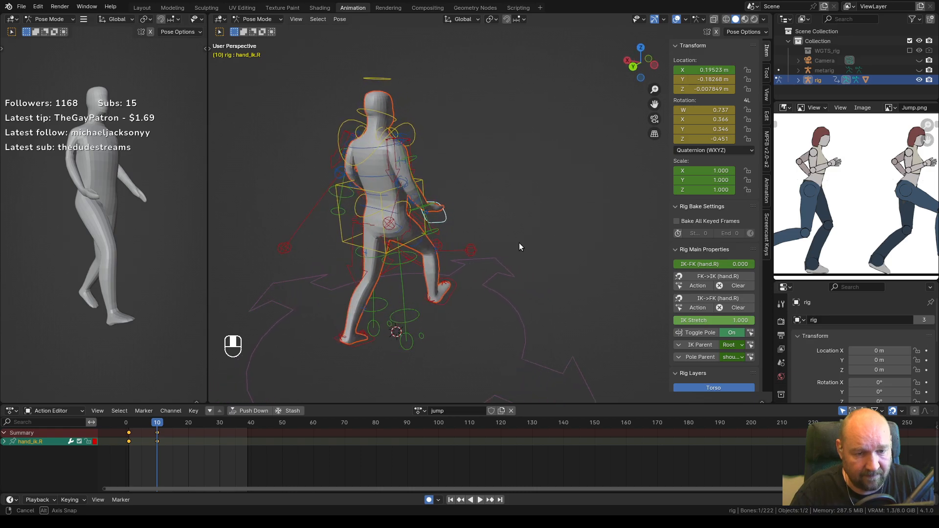
shift+click(390, 226)
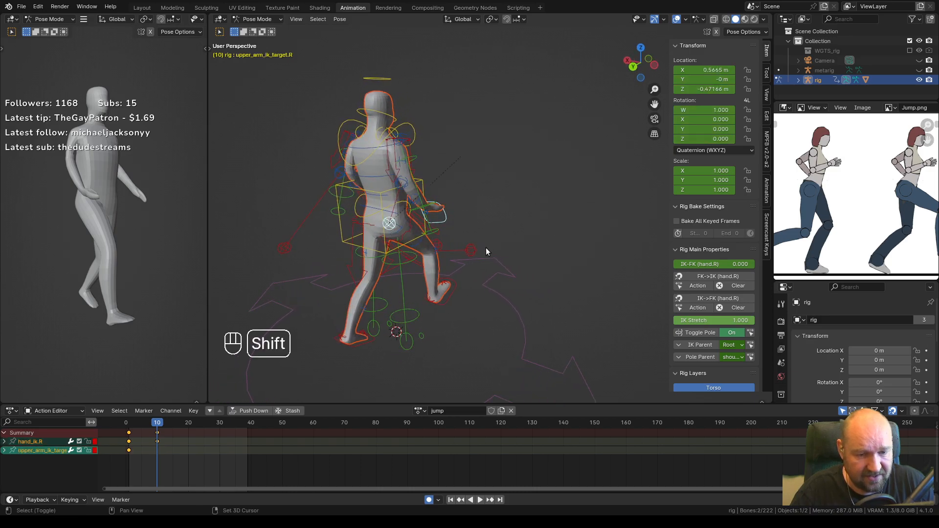
click(129, 433)
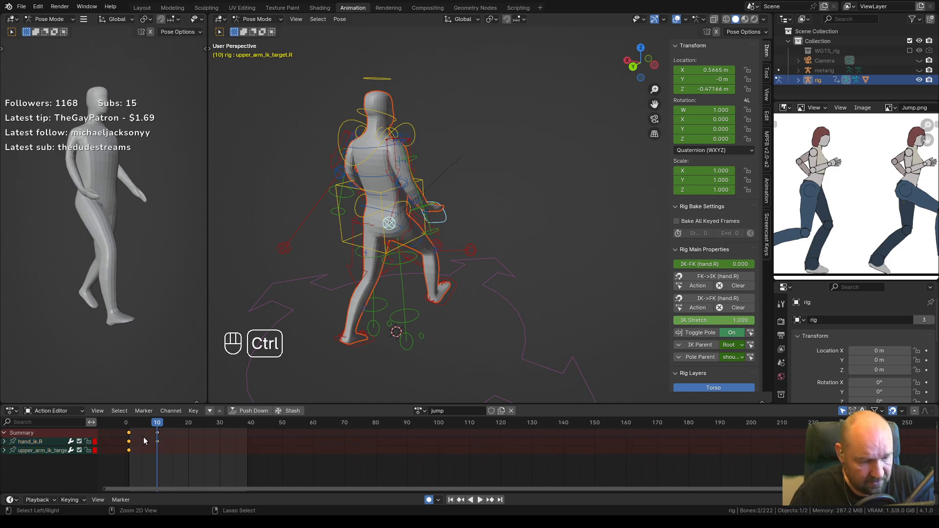
key(ctrl+c)
key(ctrl+v)
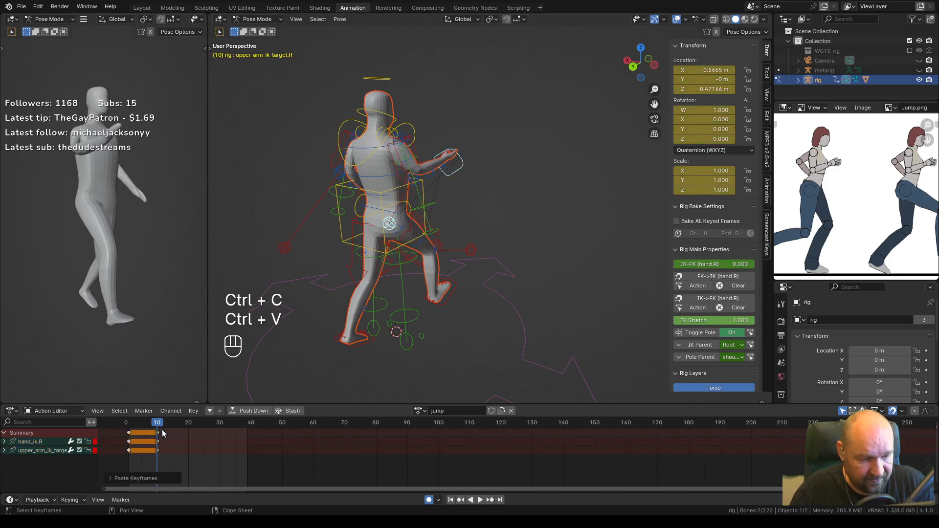
mouse_move(159, 423)
mouse_down()
mouse_move(135, 426)
mouse_move(157, 425)
mouse_up()
Copy the left hand IK and left upper-arm IK target keyframes from frame 1 to frame 10.
middle_drag(484, 245, 390, 210)
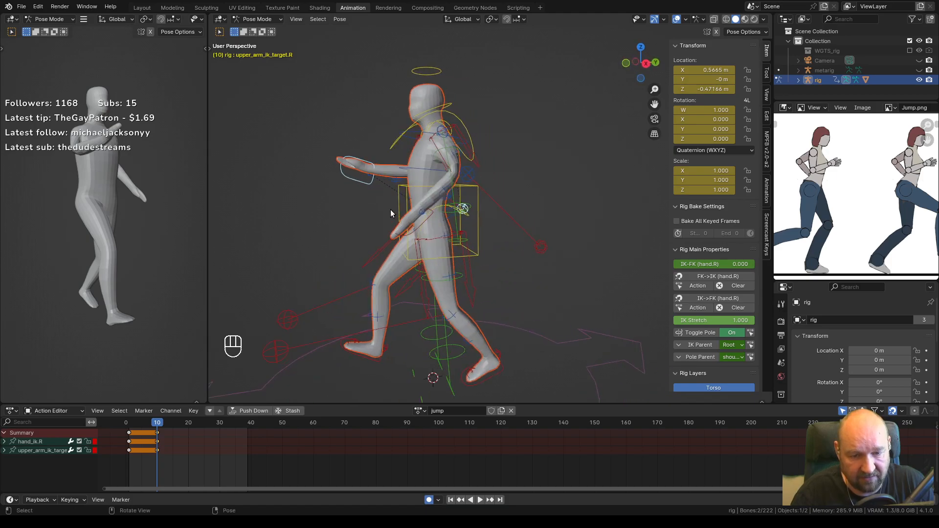
click(415, 228)
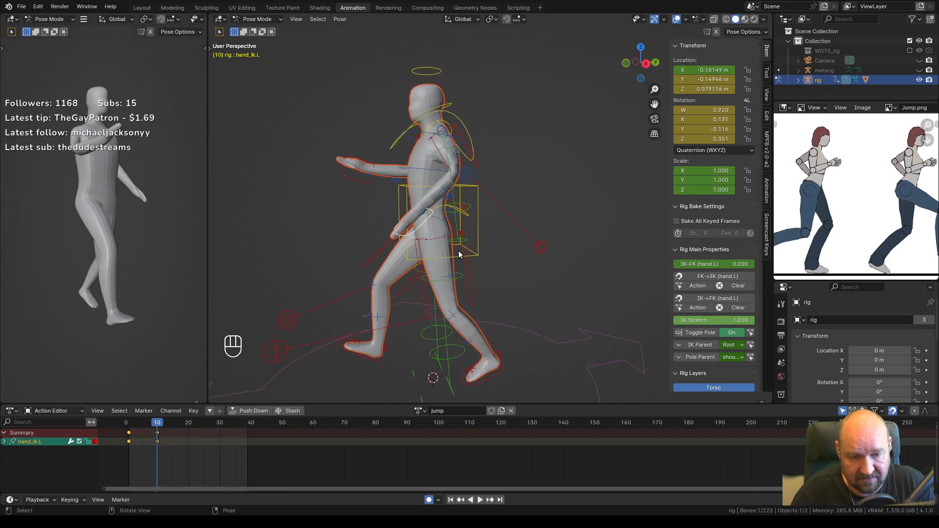
click(130, 423)
click(540, 247)
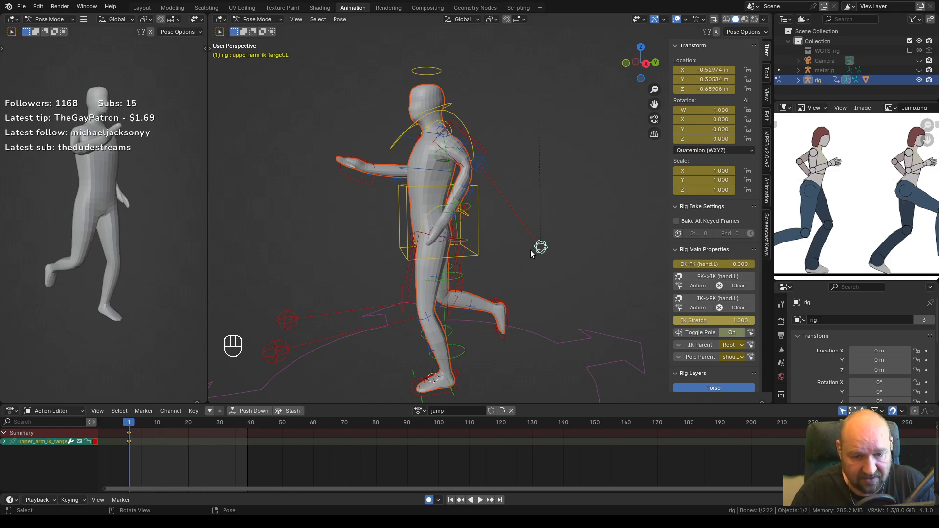
shift+click(438, 243)
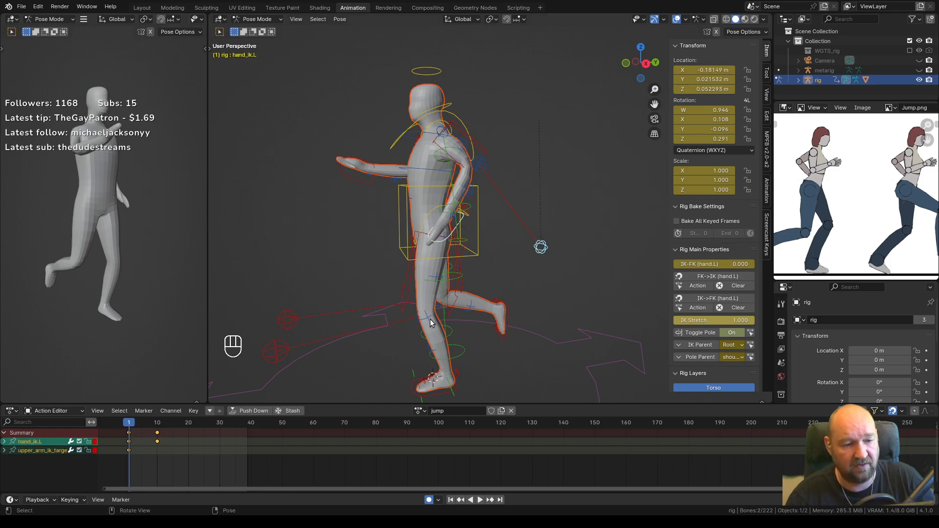
click(130, 436)
key(ctrl+c)
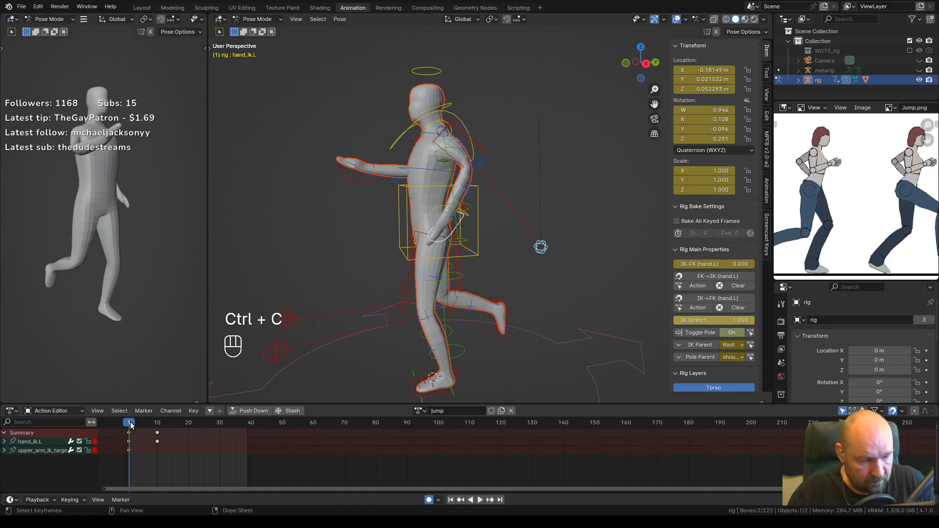
drag(131, 425, 157, 424)
key(ctrl+v)
middle_drag(322, 243, 399, 239)
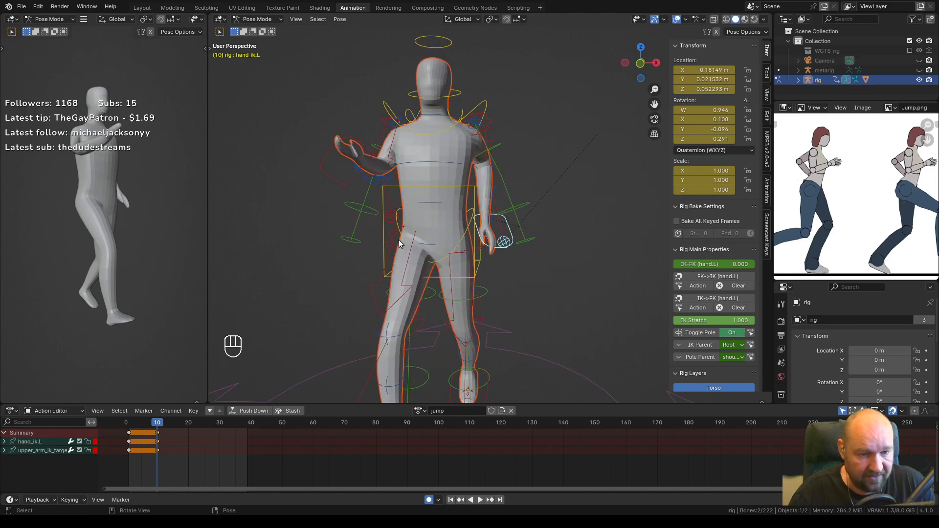
At frame 10, move the left hand IK control forward in side view and rotate it so the hand tilts upward.
key(KP_3)
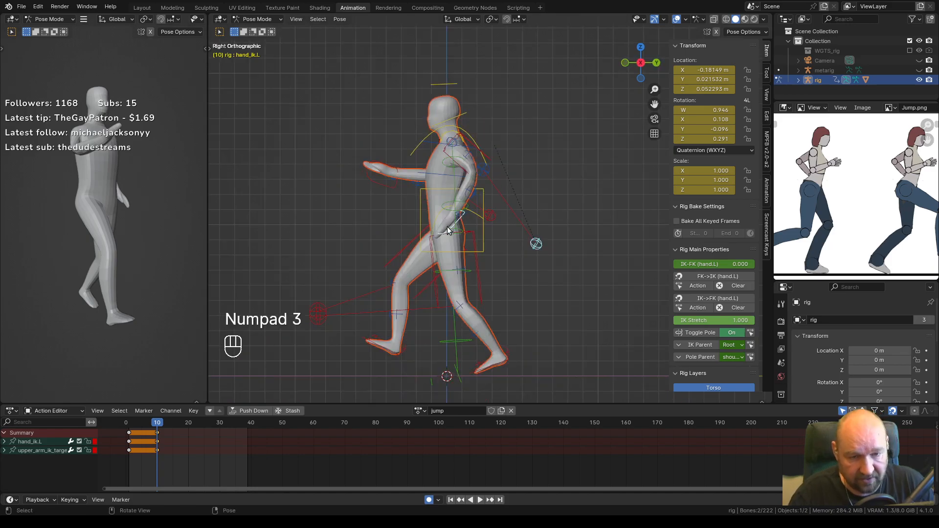
click(444, 236)
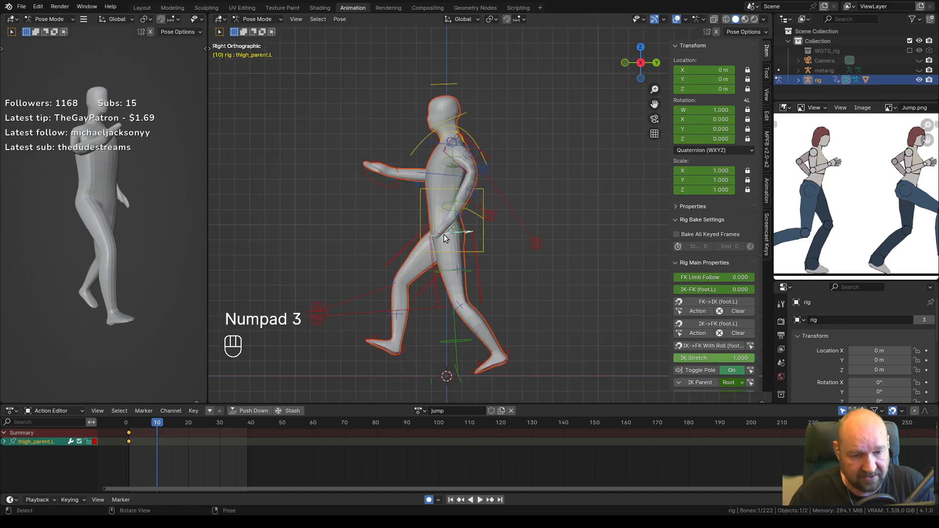
click(446, 236)
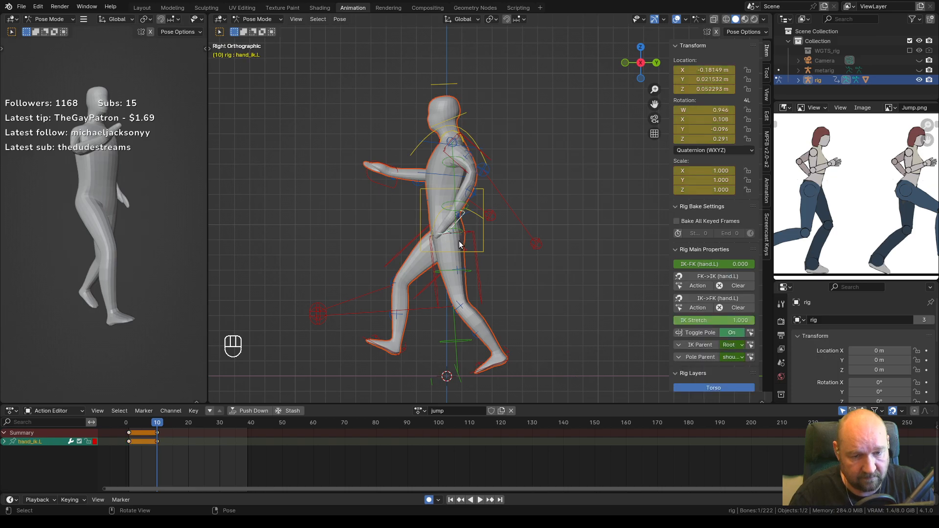
key(g)
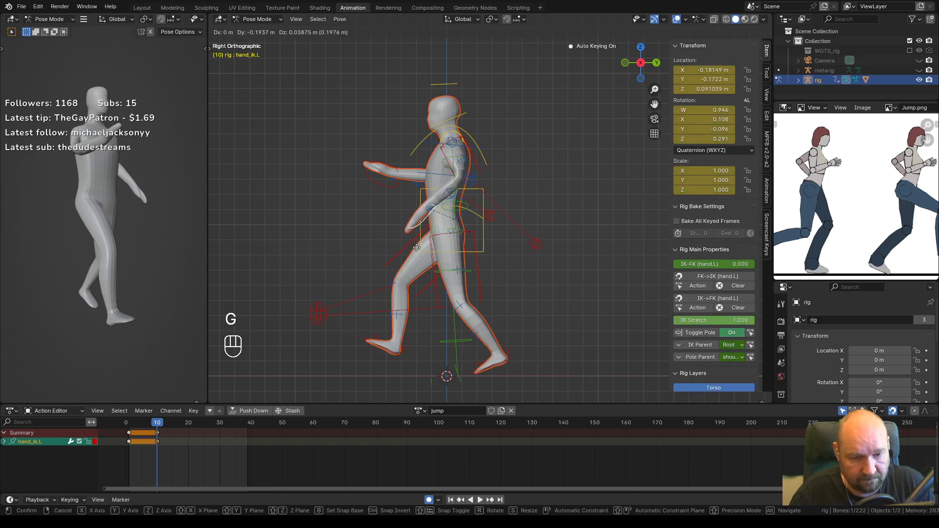
click(407, 246)
key(r)
click(412, 248)
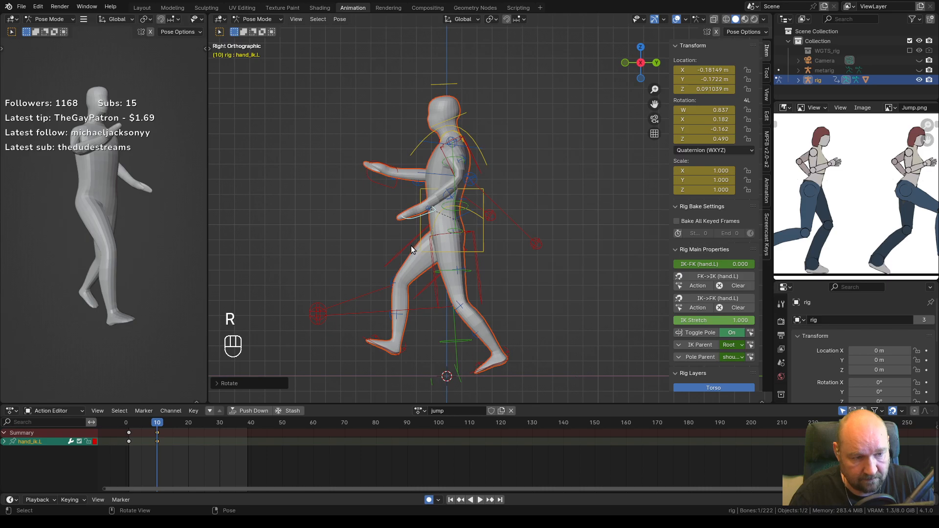
key(g)
click(406, 250)
Lower the right hand IK control at frame 10 to about Z 0.216 m and rotate the hand level.
click(374, 180)
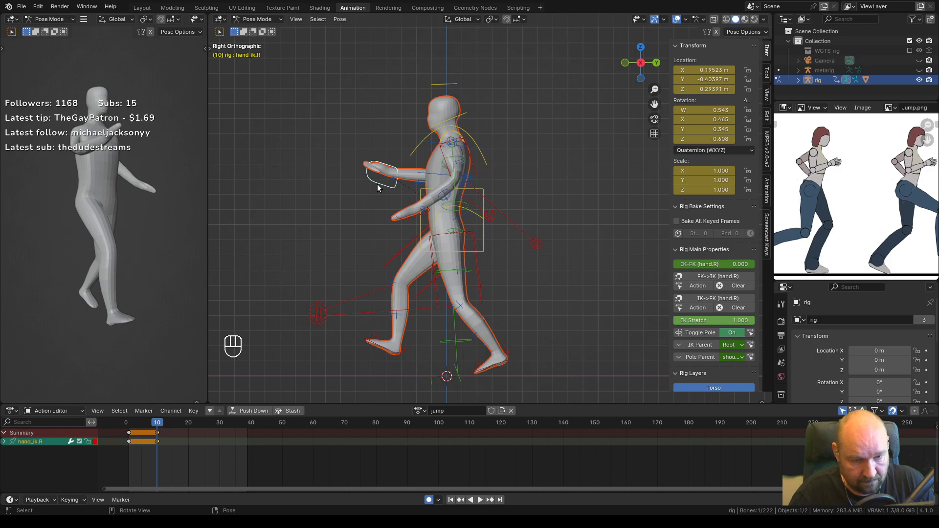
key(g)
click(394, 209)
key(r)
click(389, 213)
Move the playhead to frame 20, load the walk action on the rig and play it.
drag(157, 428, 188, 426)
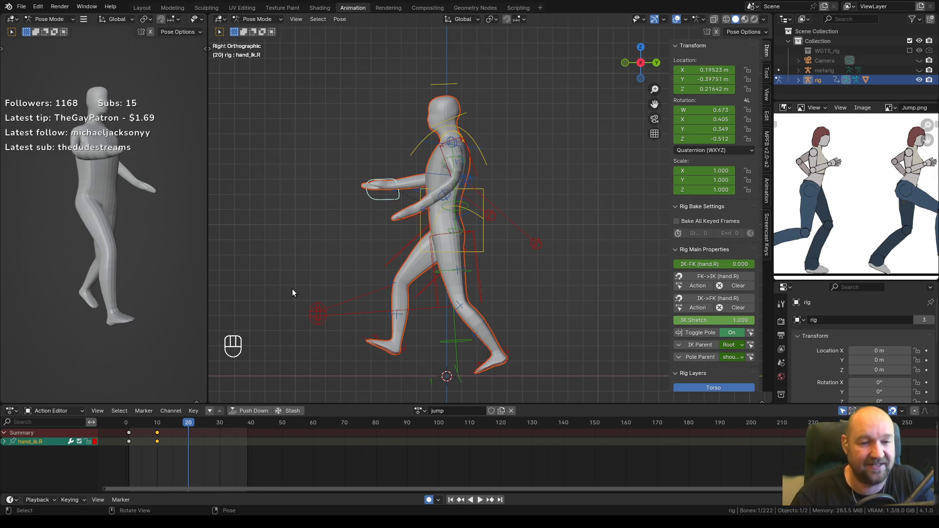
middle_drag(310, 246, 426, 262)
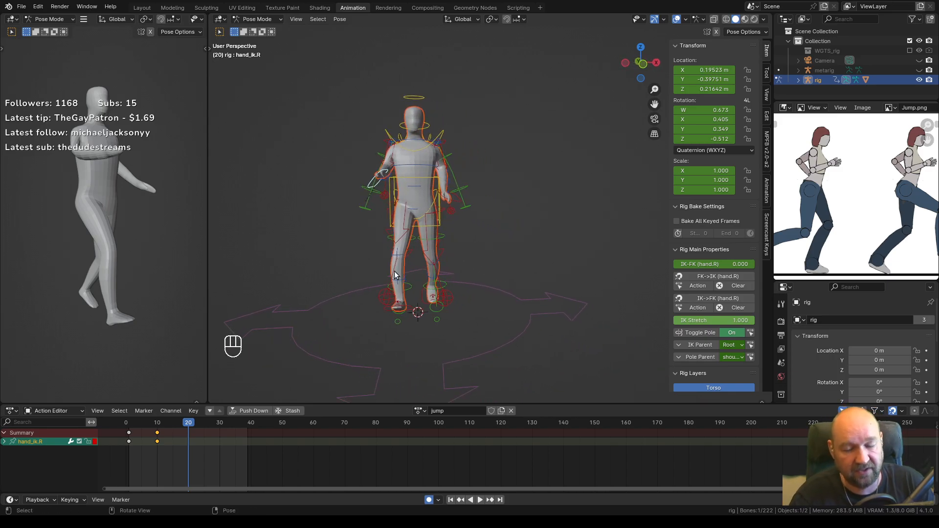
click(423, 412)
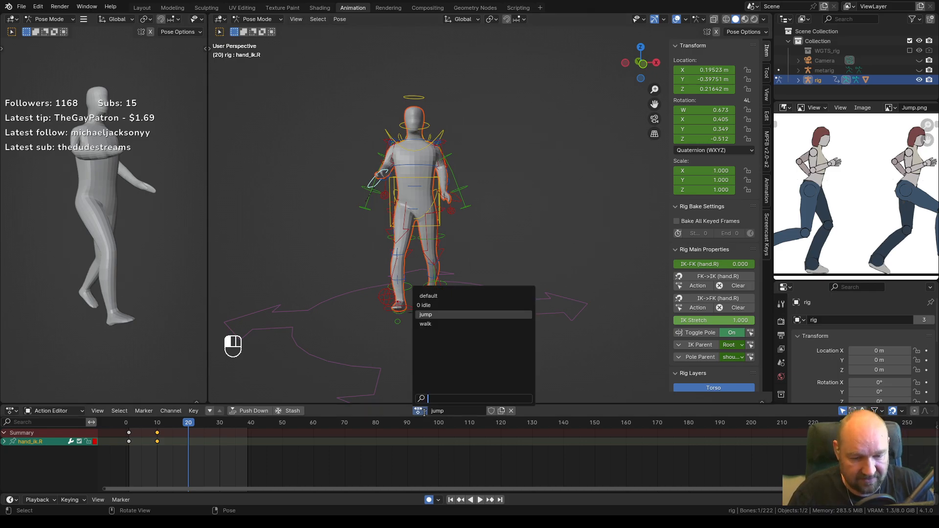
click(440, 324)
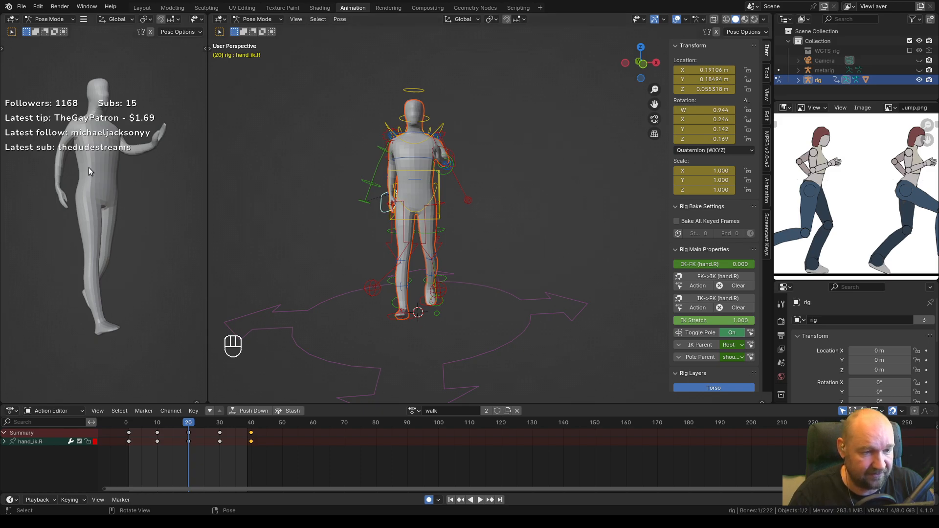
key(space)
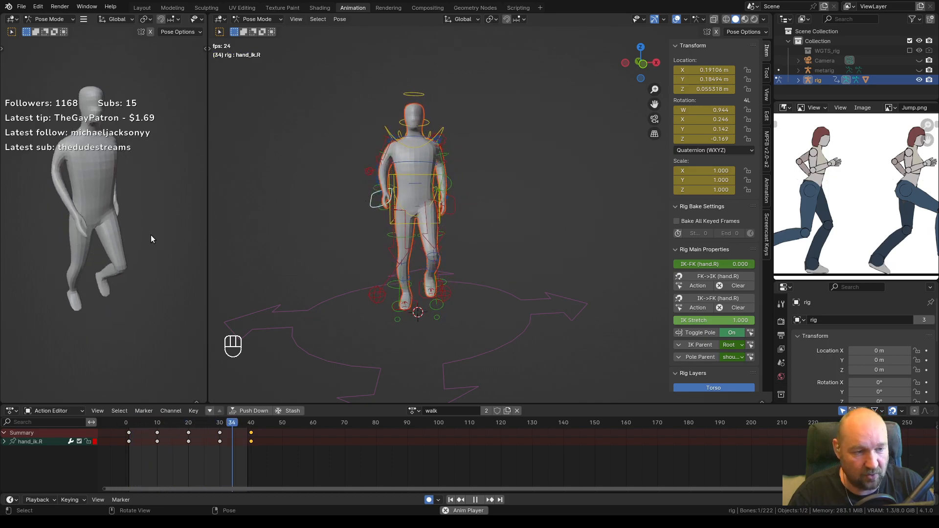
key(space)
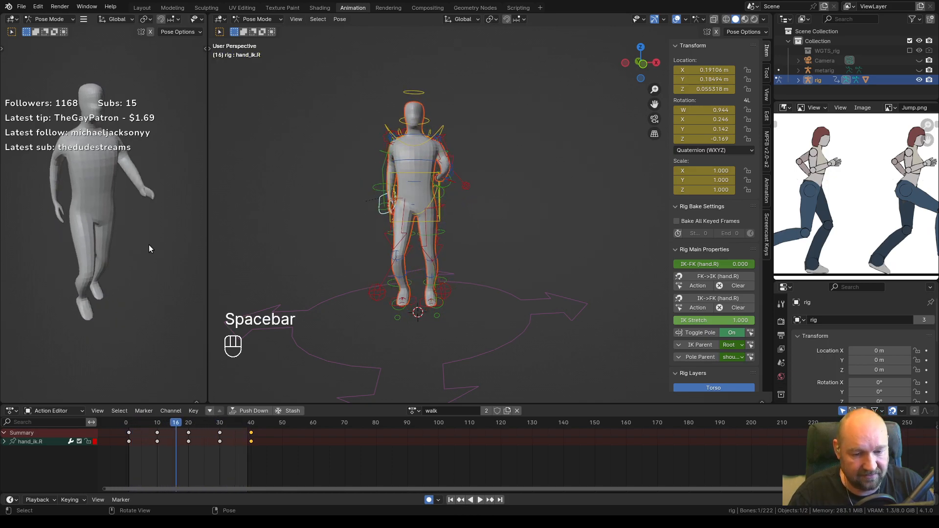
Load the idle action on the rig and play it.
click(415, 411)
click(418, 305)
key(space)
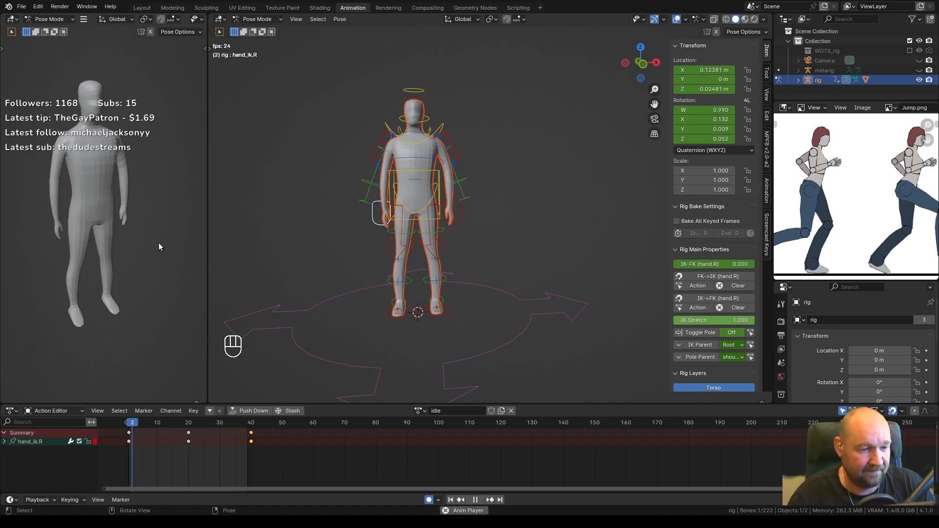
key(space)
Load the jump action again, play it briefly and set the playhead to frame 20.
click(433, 411)
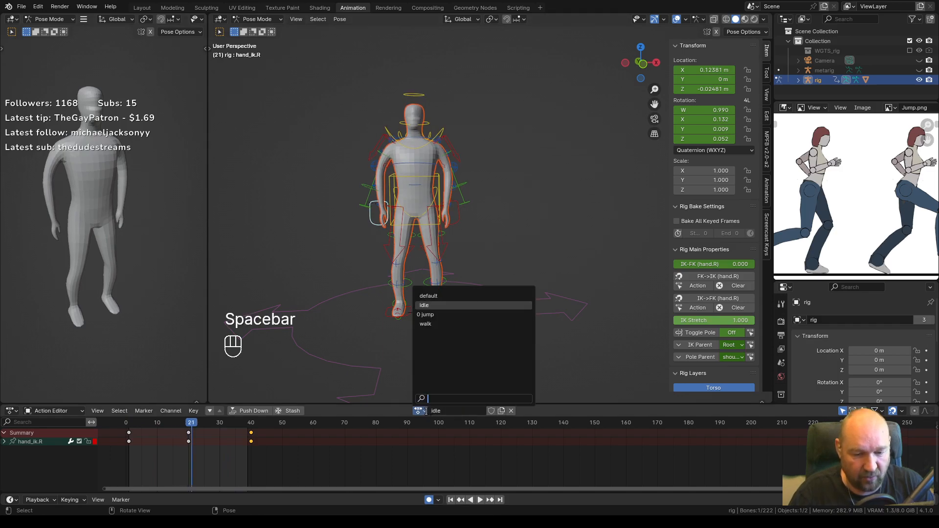
click(429, 314)
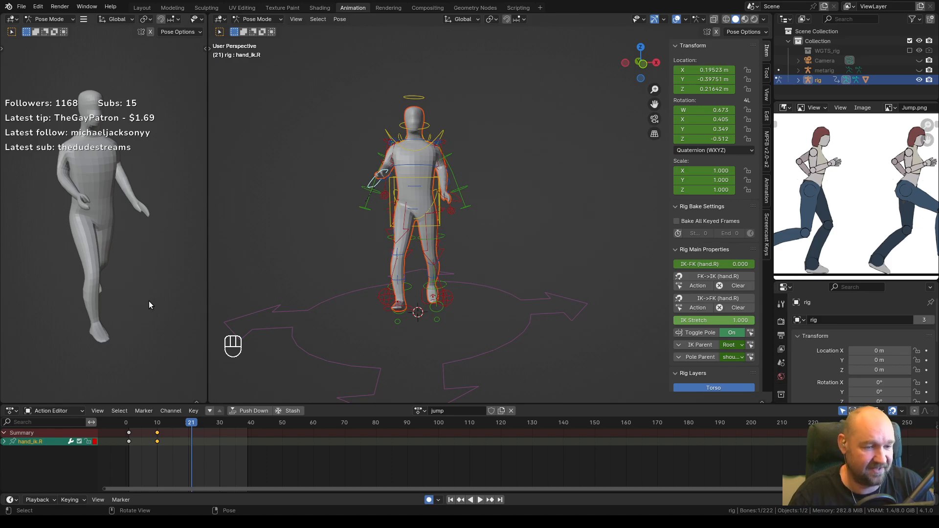
key(space)
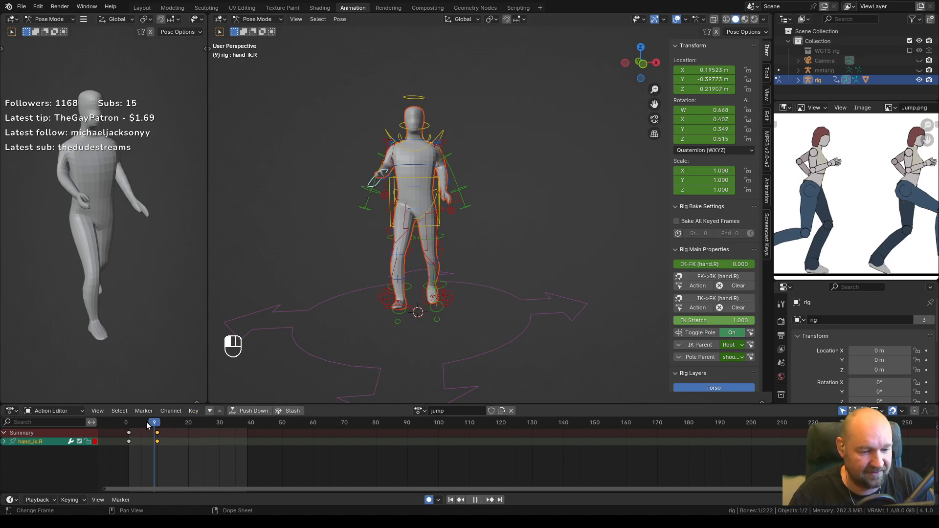
key(Escape)
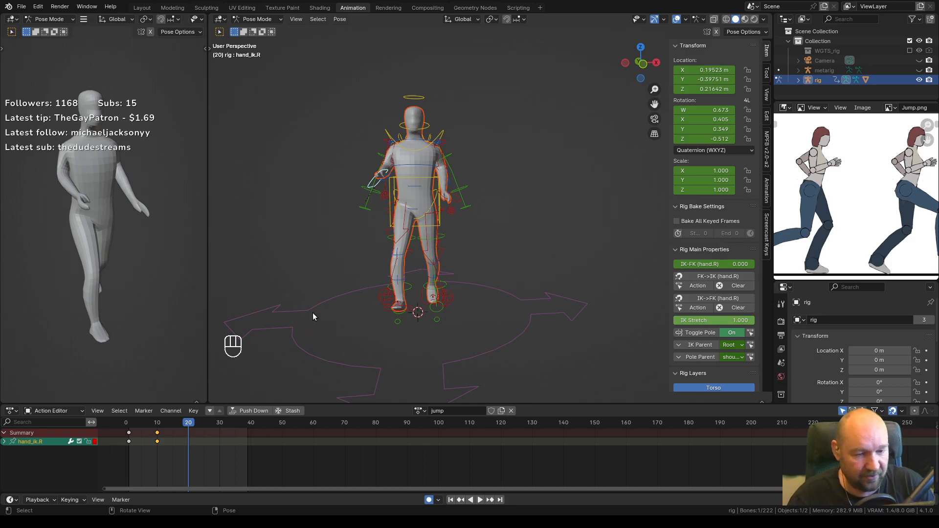
Compare the early poses in the Jump.png reference and examine the wide push-off stride pose up close.
scroll(879, 246, down, 3)
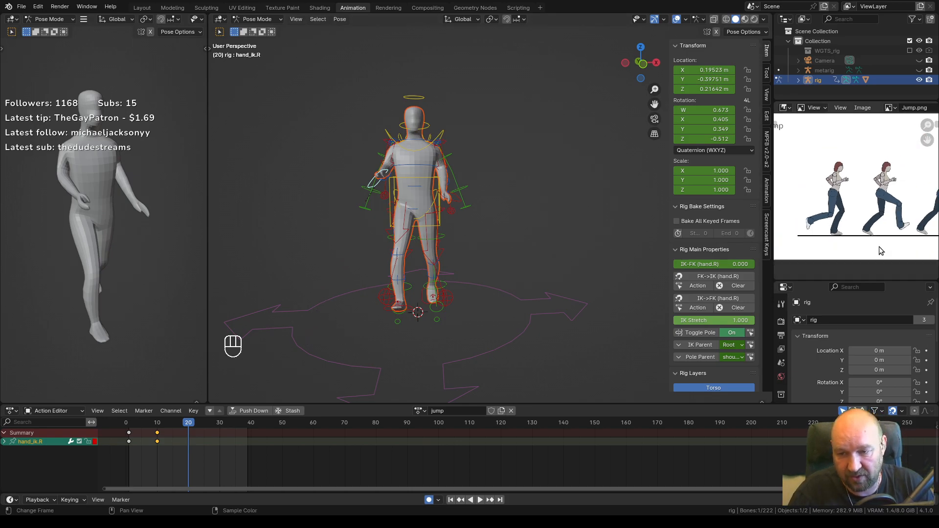
scroll(882, 231, up, 2)
scroll(882, 231, down, 3)
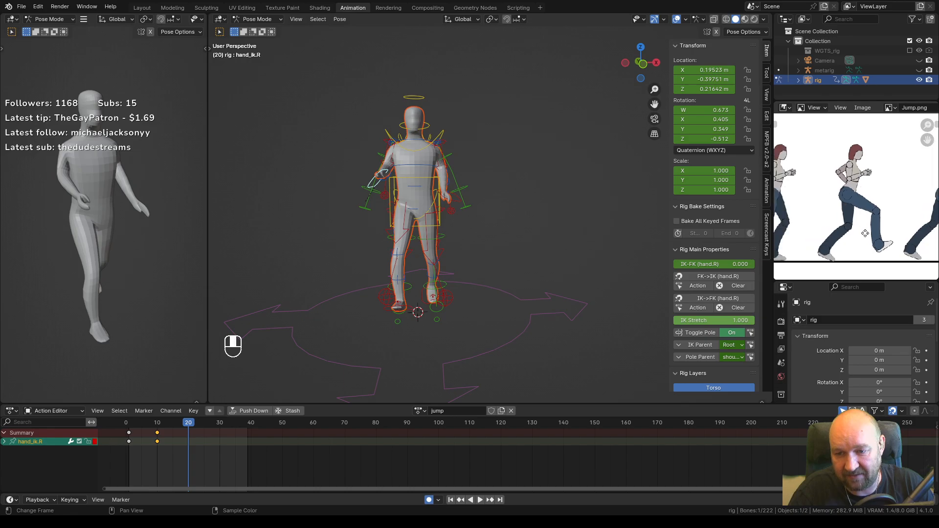
mouse_move(864, 215)
middle_down()
mouse_move(841, 204)
mouse_move(869, 220)
middle_up()
scroll(844, 205, up, 3)
scroll(856, 206, up, 1)
scroll(856, 205, down, 1)
scroll(861, 218, up, 1)
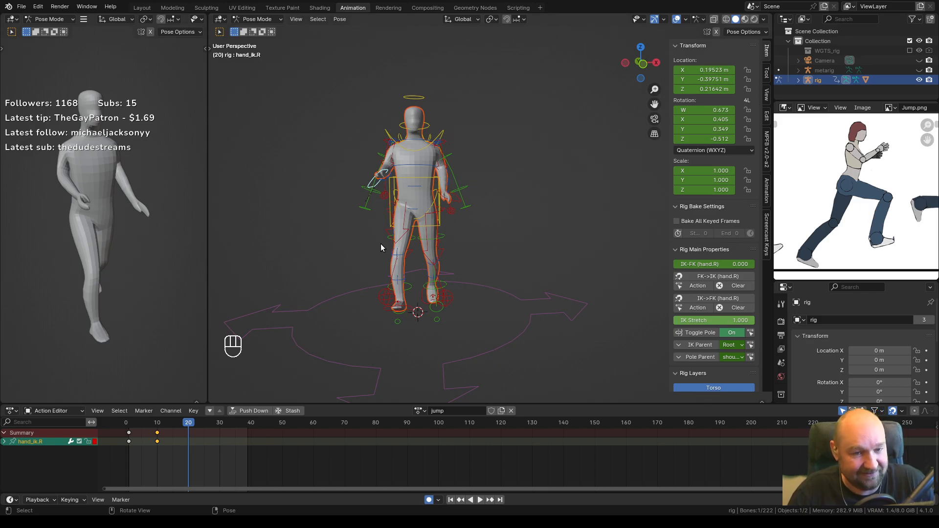
Frame the whole character in the left orthographic view at frame 20 to compare it with the reference stride.
shift+middle_drag(387, 251, 389, 250)
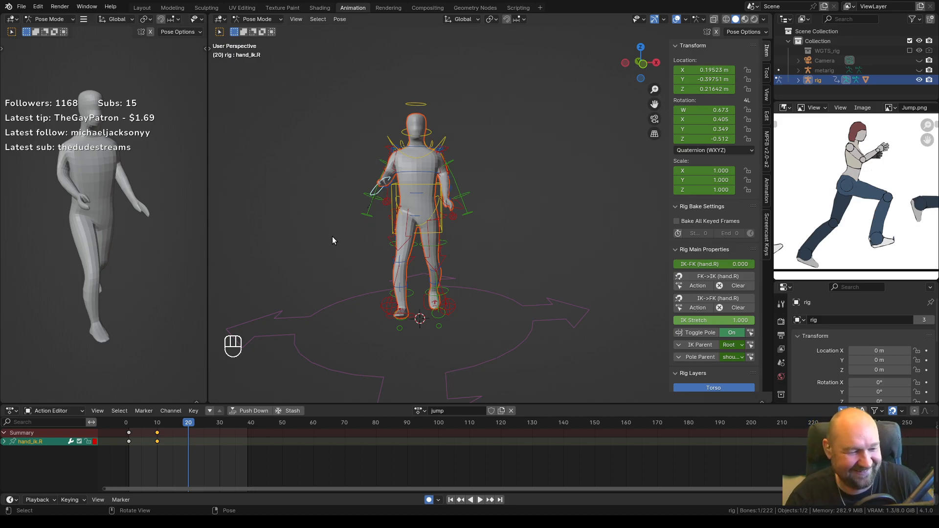
scroll(451, 261, up, 2)
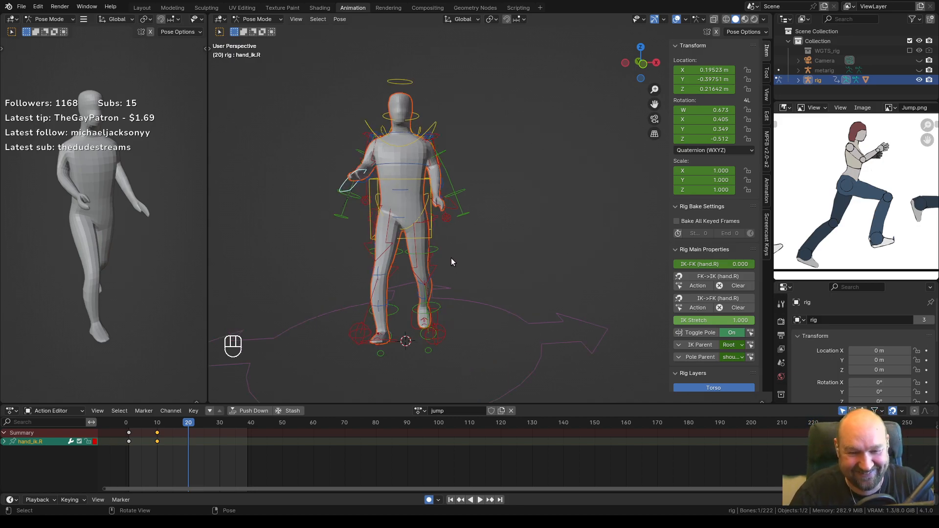
shift+middle_drag(418, 254, 455, 255)
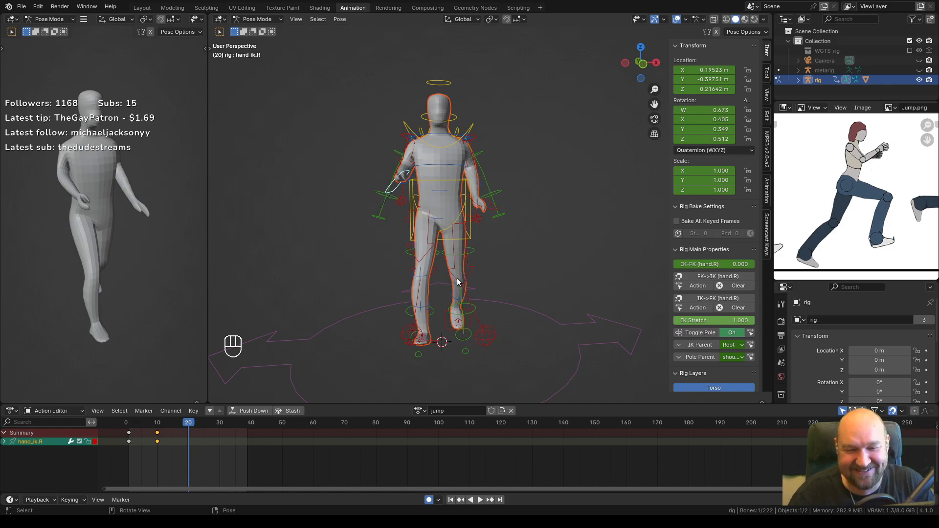
key(ctrl+KP_3)
shift+middle_drag(423, 276, 444, 276)
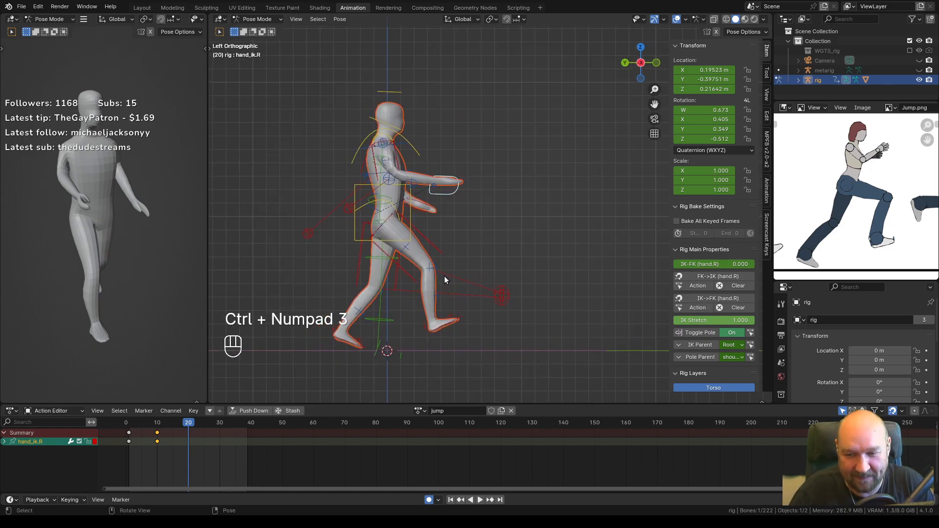
Move the right foot IK control forward and up to about Y -0.51 m, Z 0.34 m at frame 20, and rotate it about 18.5° toward level.
click(447, 323)
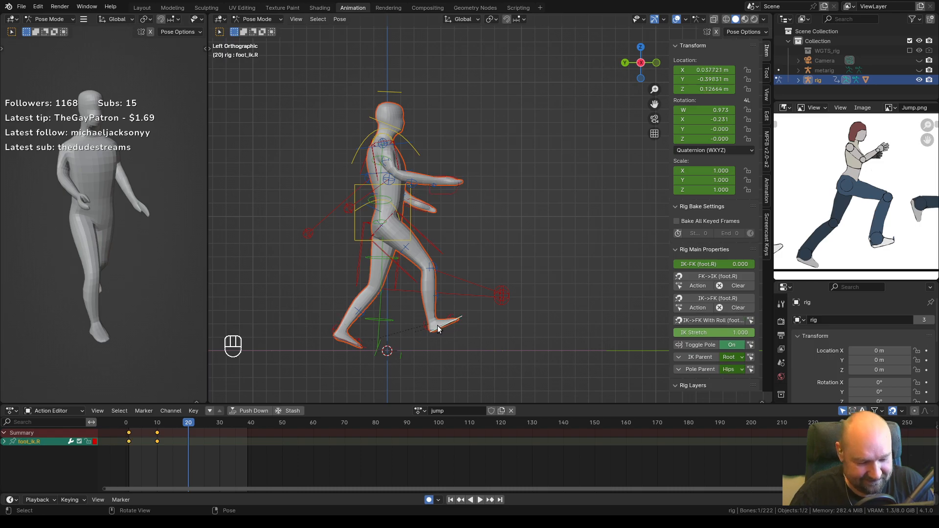
key(g)
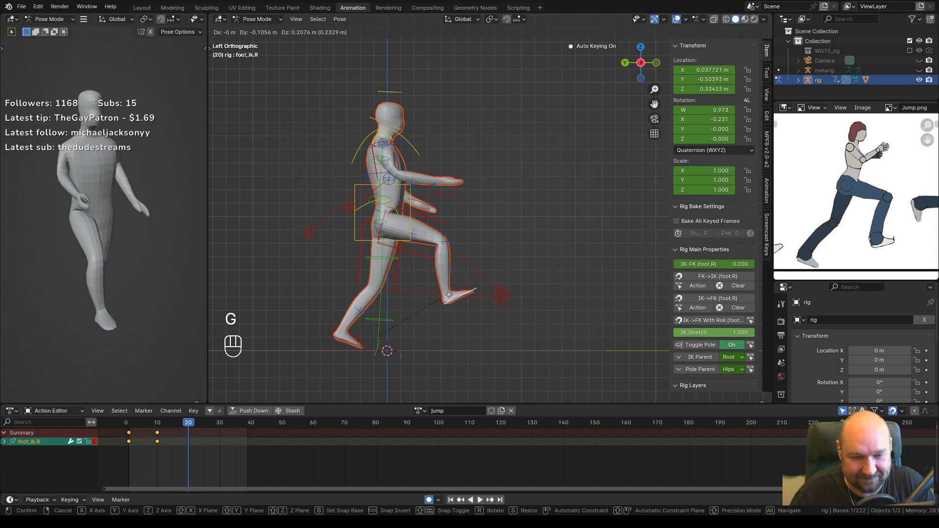
click(450, 298)
key(r)
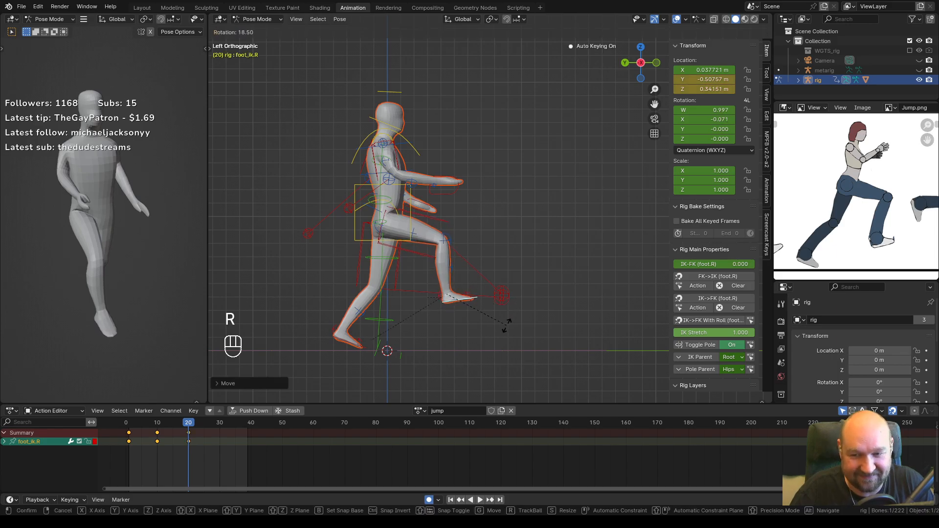
click(506, 326)
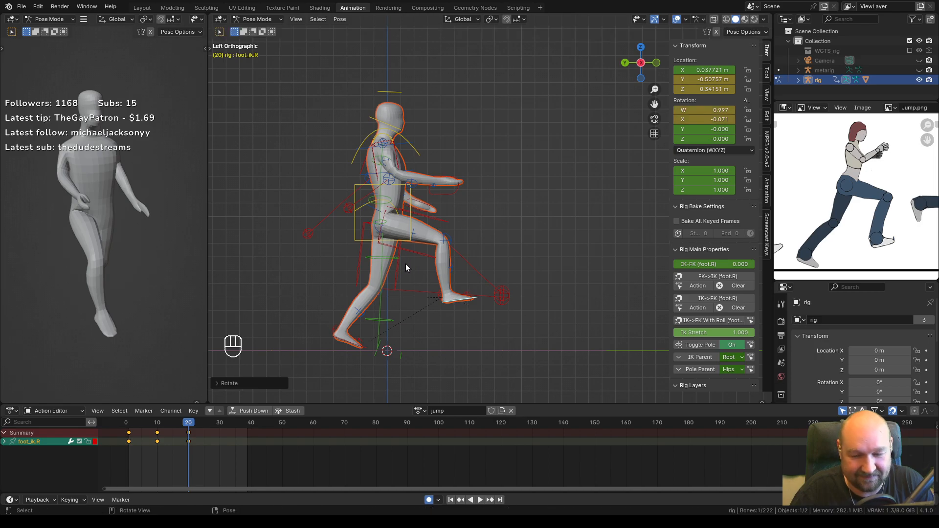
Move the torso control about 0.05 m forward and 0.02 m up at frame 20, and check it against the reference stride.
click(409, 221)
key(g)
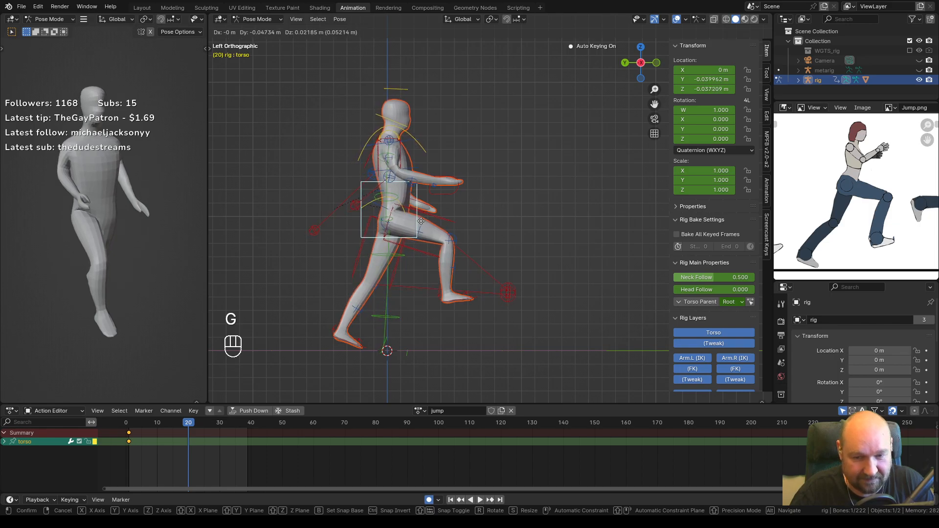
click(421, 221)
scroll(850, 208, down, 1)
scroll(850, 207, down, 2)
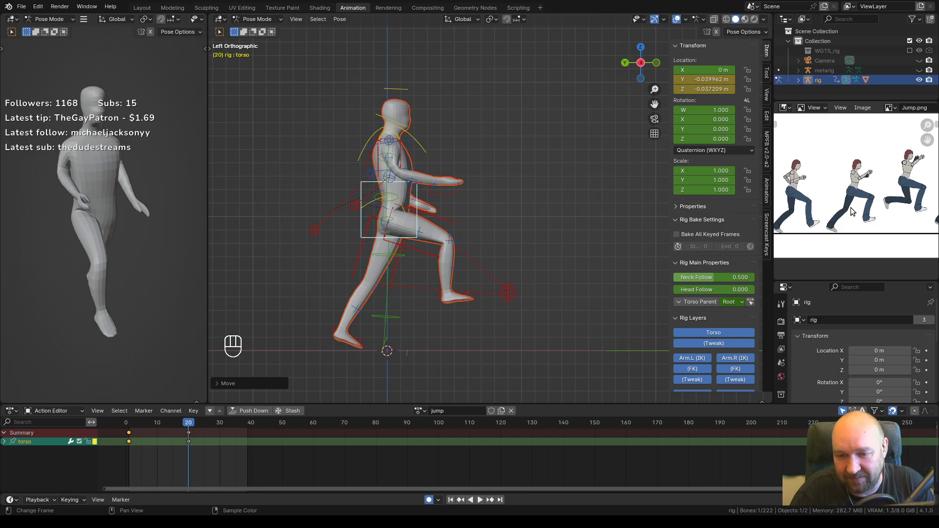
scroll(851, 211, up, 3)
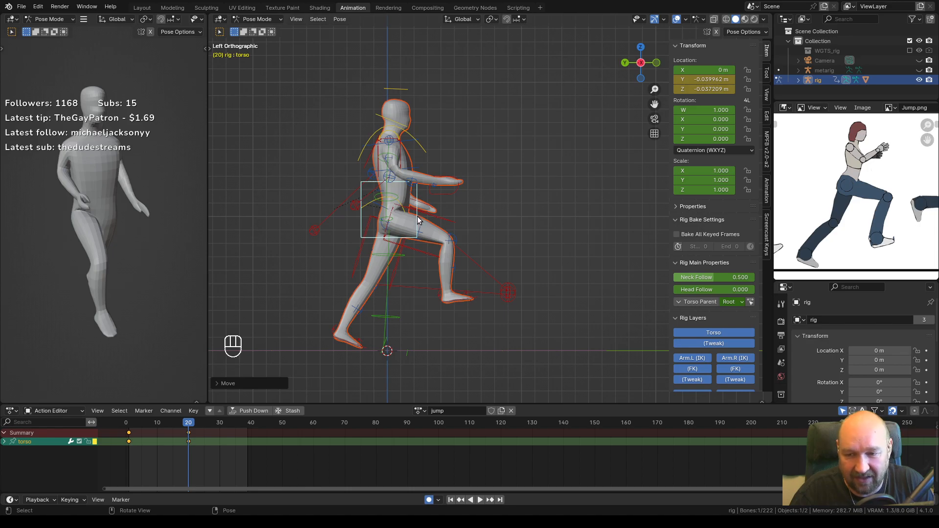
Move the left hand IK control forward and up at frame 20 to about Y -0.41 m, Z 0.28 m, and rotate it about -32°.
click(445, 222)
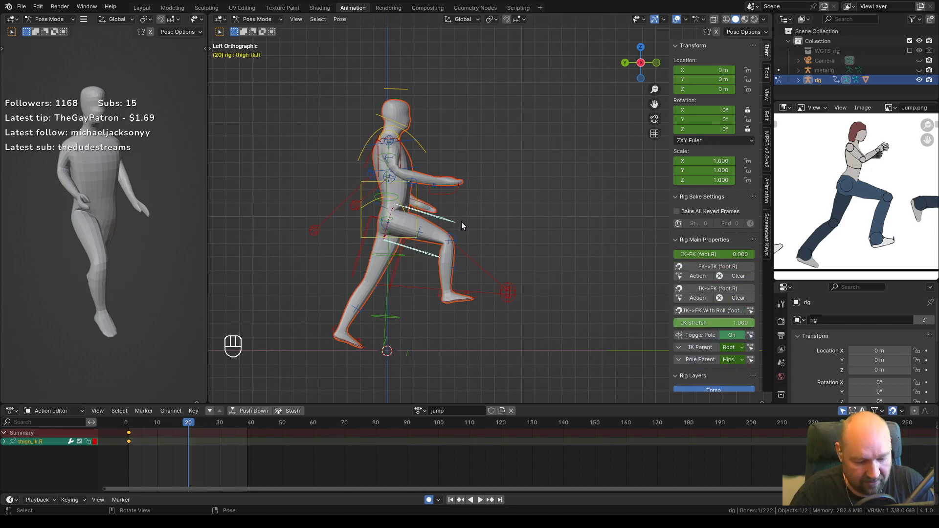
click(457, 214)
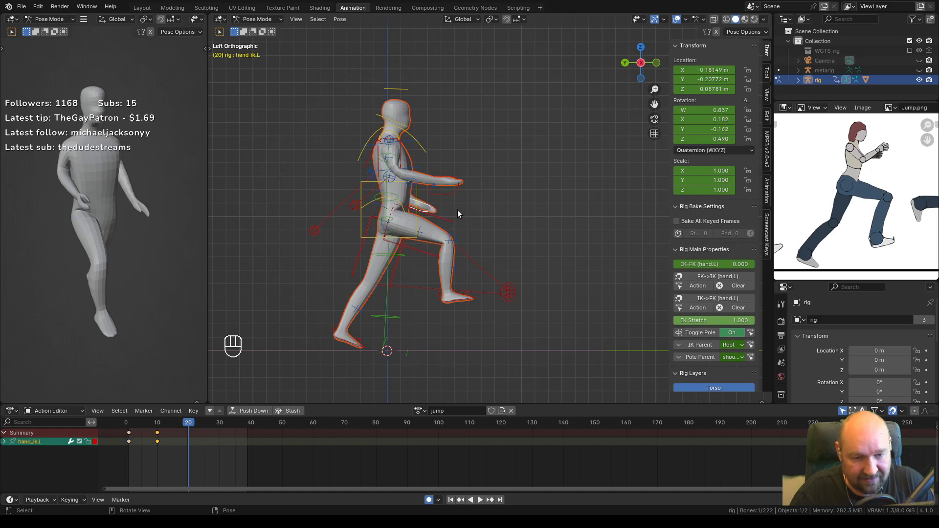
key(g)
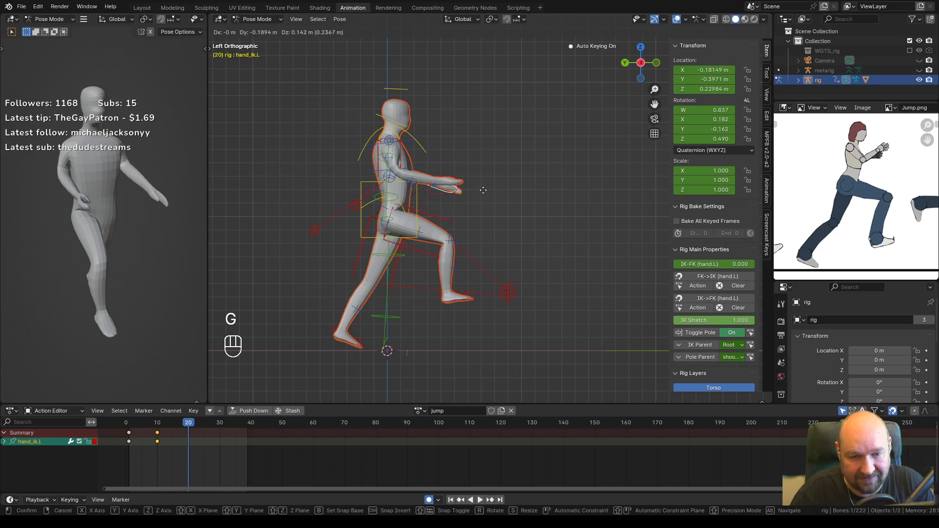
click(482, 171)
key(r)
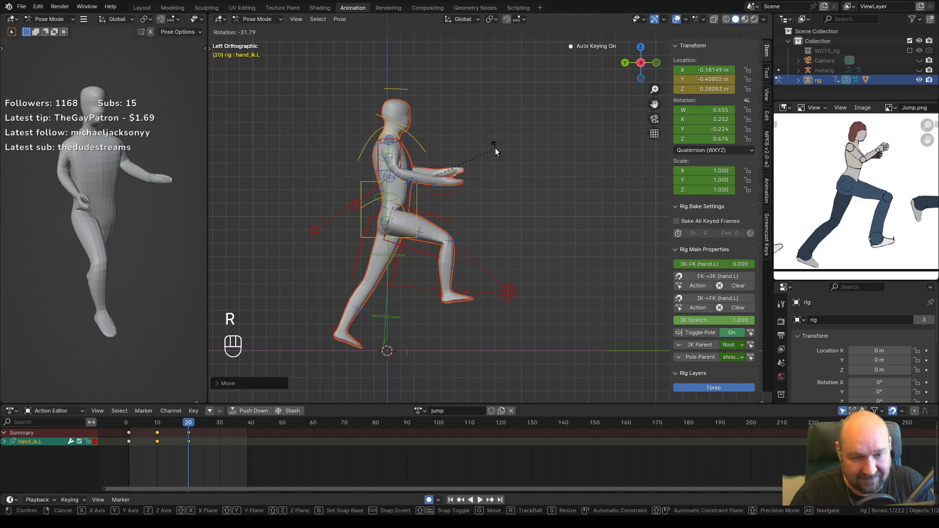
click(496, 147)
Raise the right hand IK control to about Y -0.38 m, Z 0.34 m at frame 20 and tilt the hand upward.
click(451, 194)
key(g)
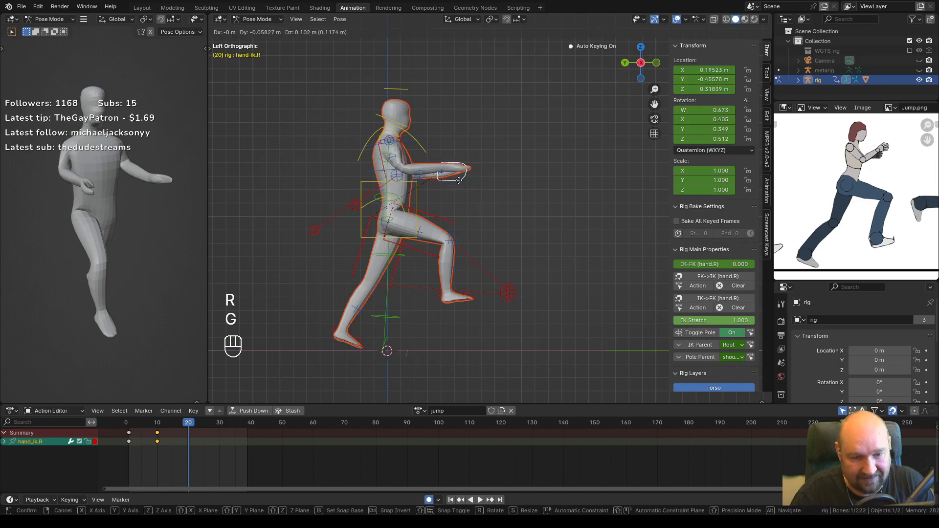
click(458, 182)
key(r)
click(466, 151)
key(g)
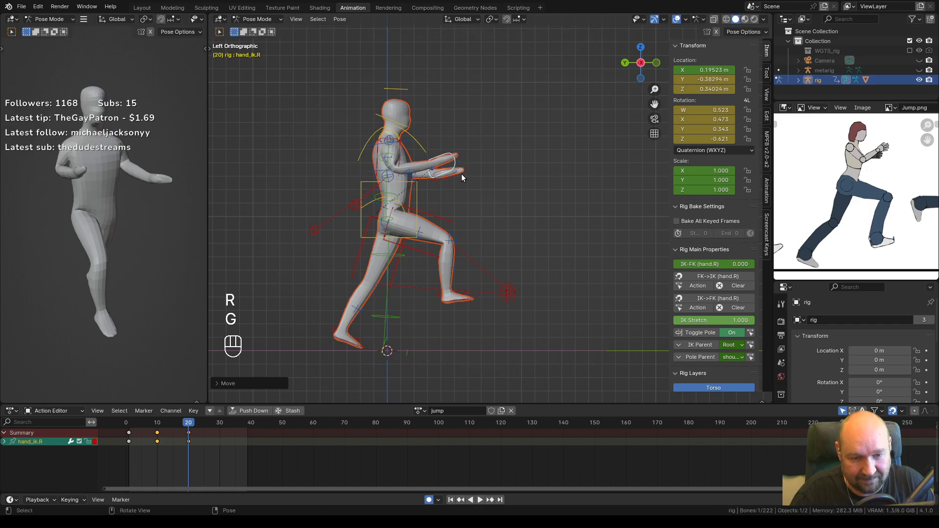
Shift the left hand IK control up and back toward the body to about Y -0.375 m, Z 0.35 m.
click(462, 175)
key(g)
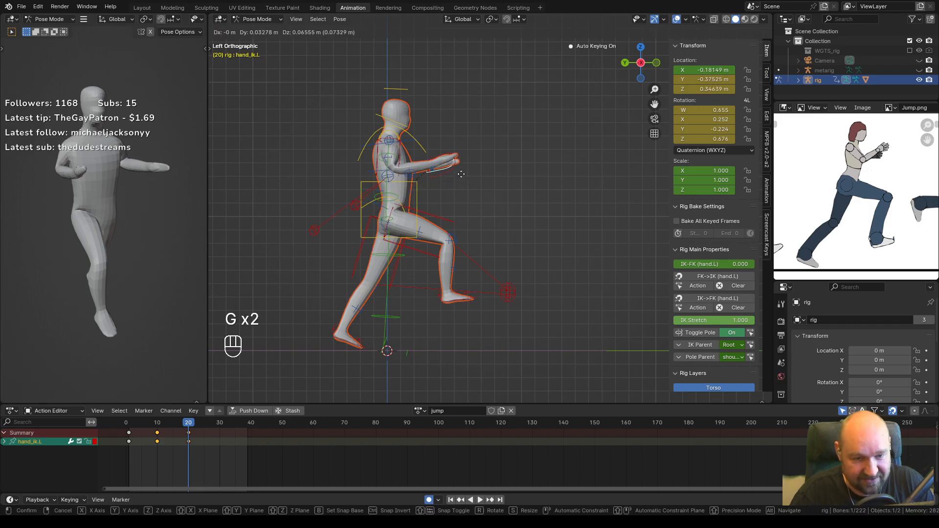
click(461, 174)
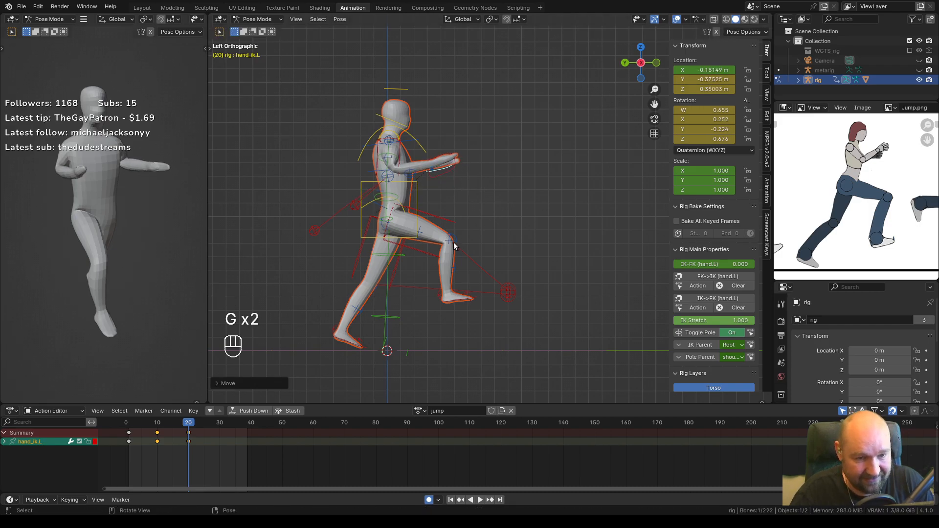
In front view, move the left hand IK control inward to about X -0.206 m, Z 0.347 m and rotate it roughly -10°.
key(KP_1)
scroll(456, 175, up, 2)
shift+middle_drag(440, 171, 474, 274)
scroll(465, 252, up, 2)
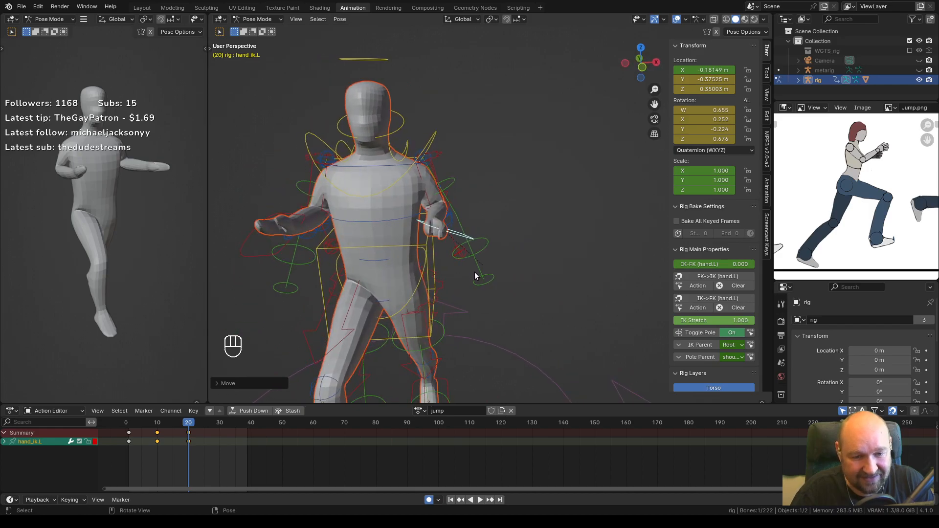
key(KP_1)
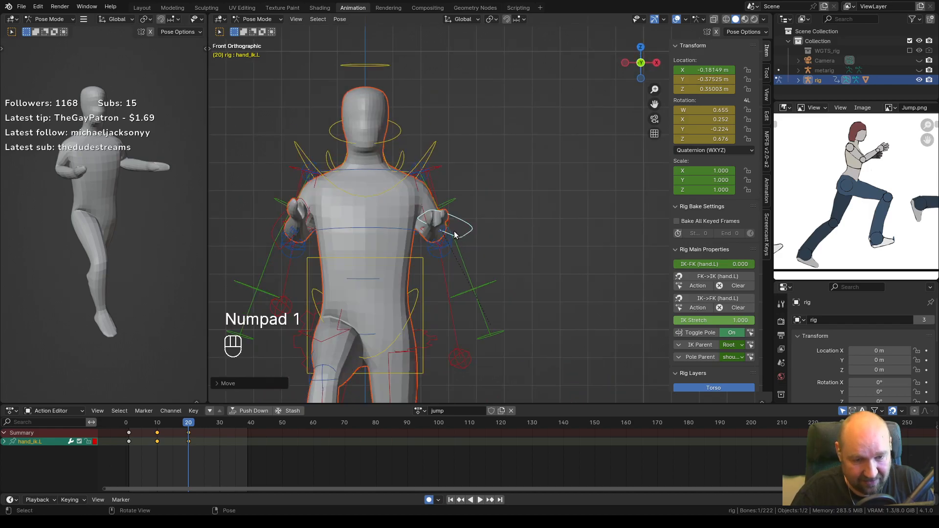
key(g)
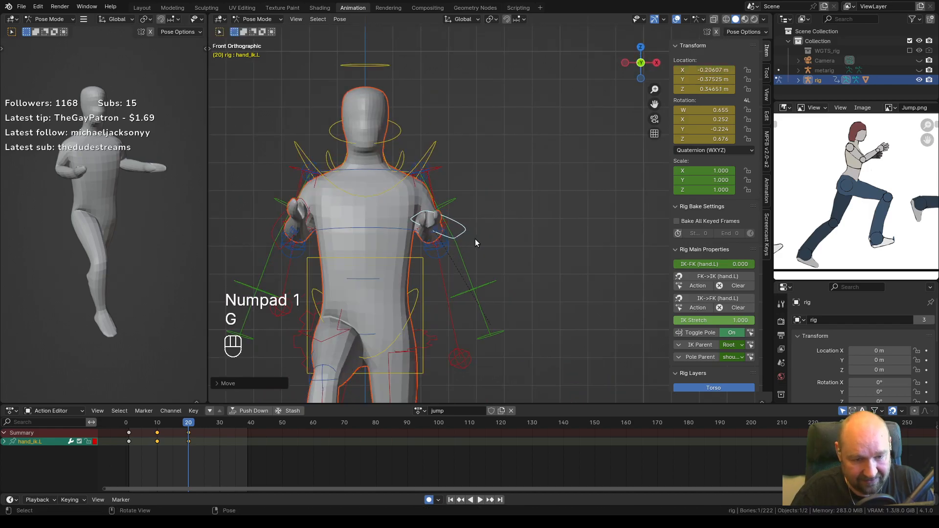
key(r)
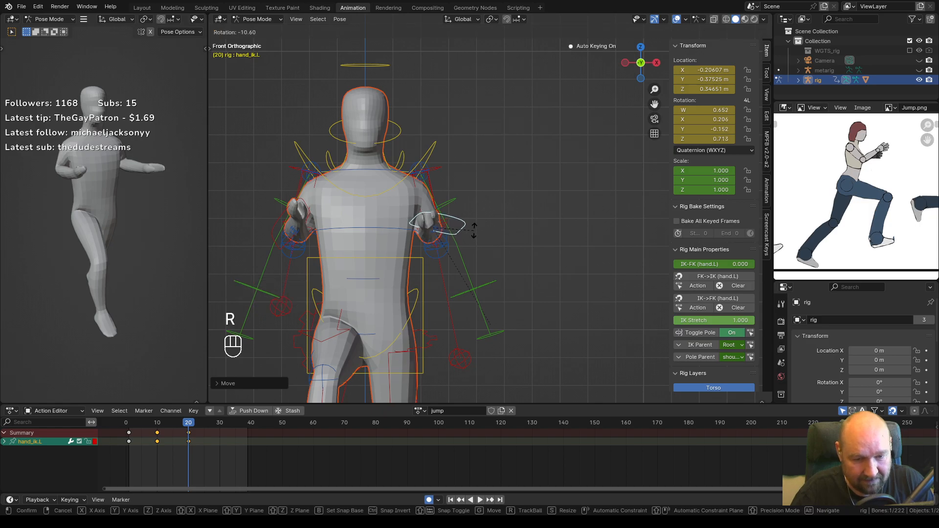
click(473, 231)
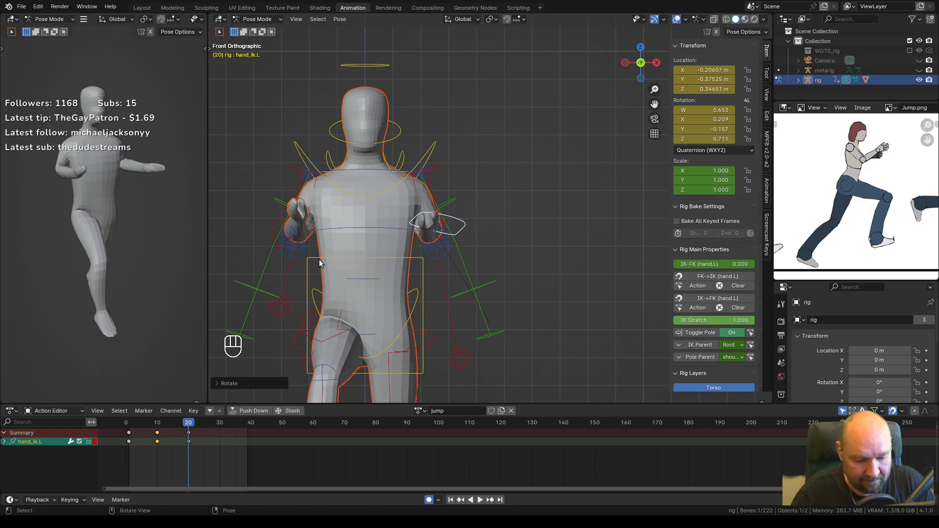
In top view, rotate the left and right hand IK controls inward toward the body's centre.
key(KP_7)
key(r)
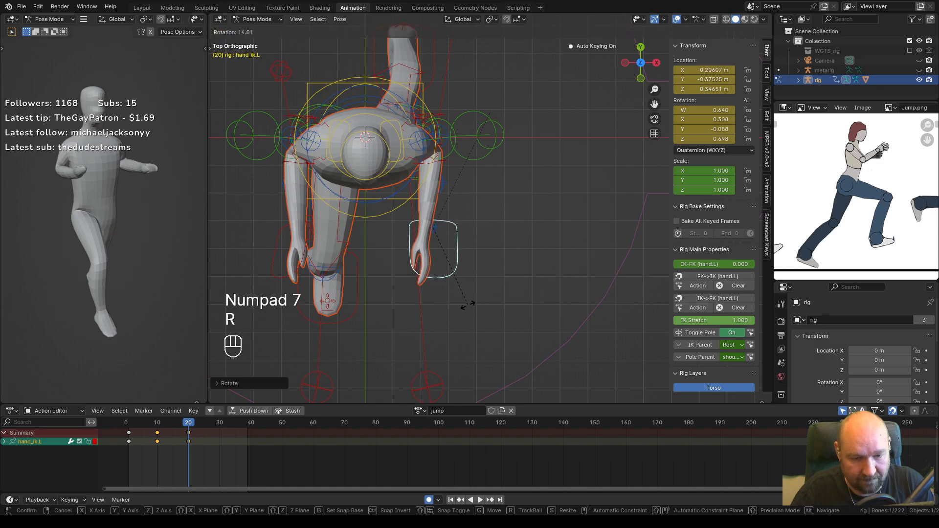
click(455, 308)
click(276, 274)
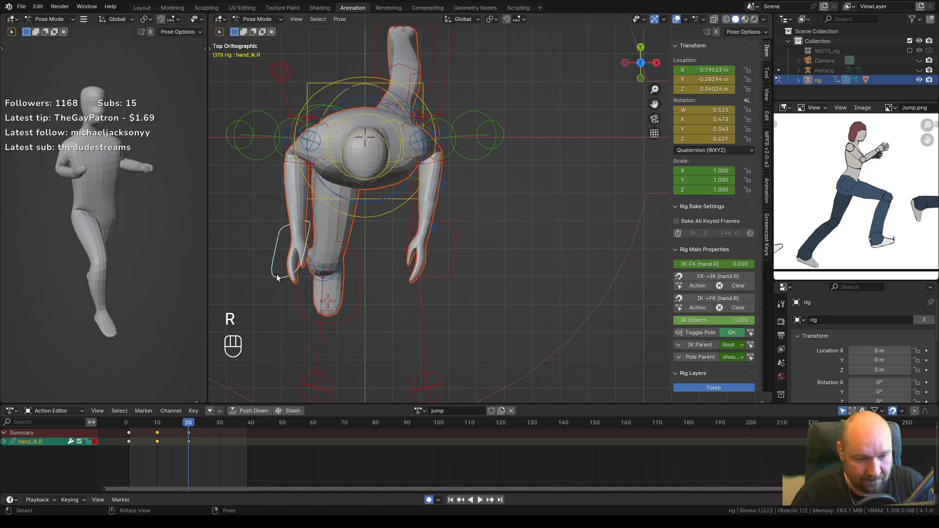
key(r)
click(309, 282)
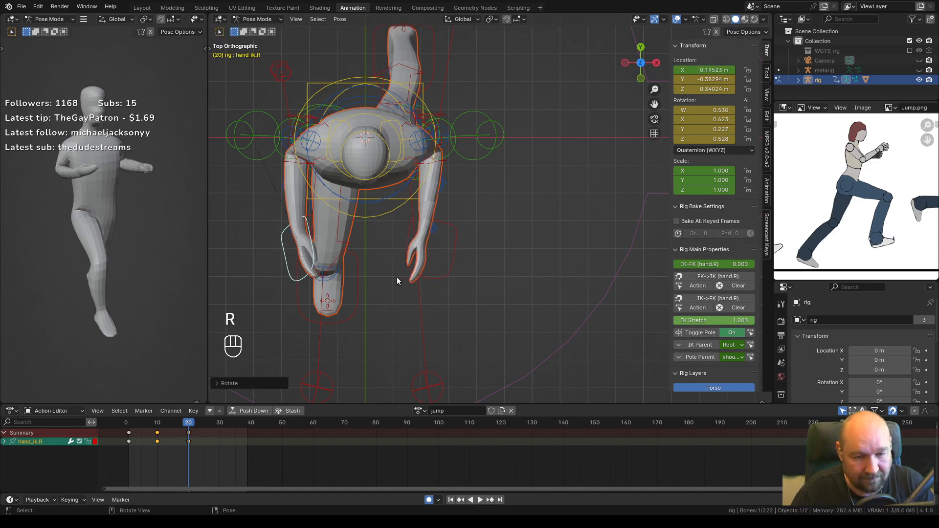
Play and scrub the jump action between frames 1 and 20, examining the poses from several angles.
key(KP_1)
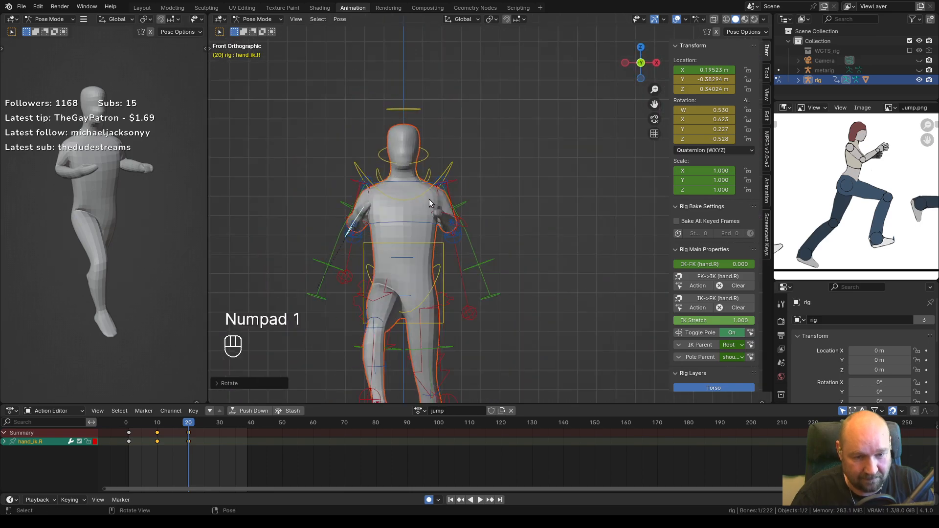
middle_drag(429, 198, 529, 231)
key(space)
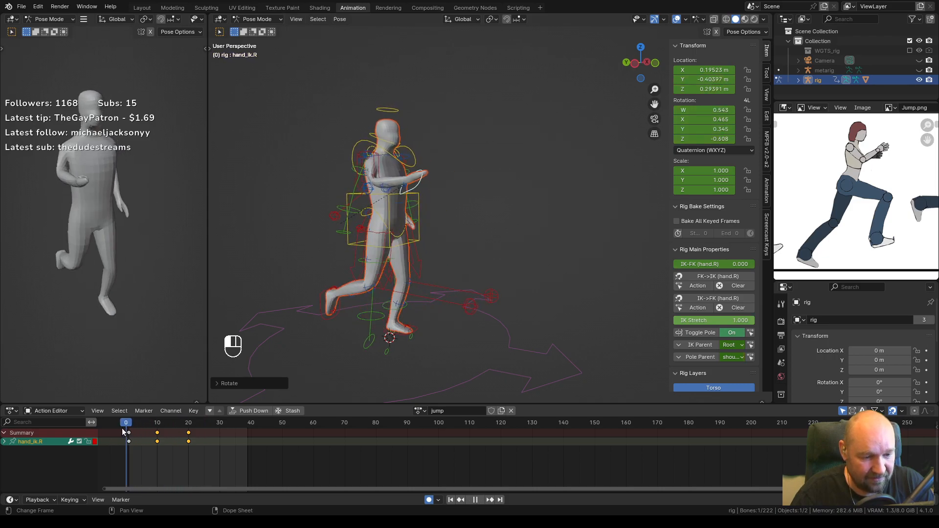
key(space)
click(189, 429)
middle_drag(105, 306, 163, 277)
key(space)
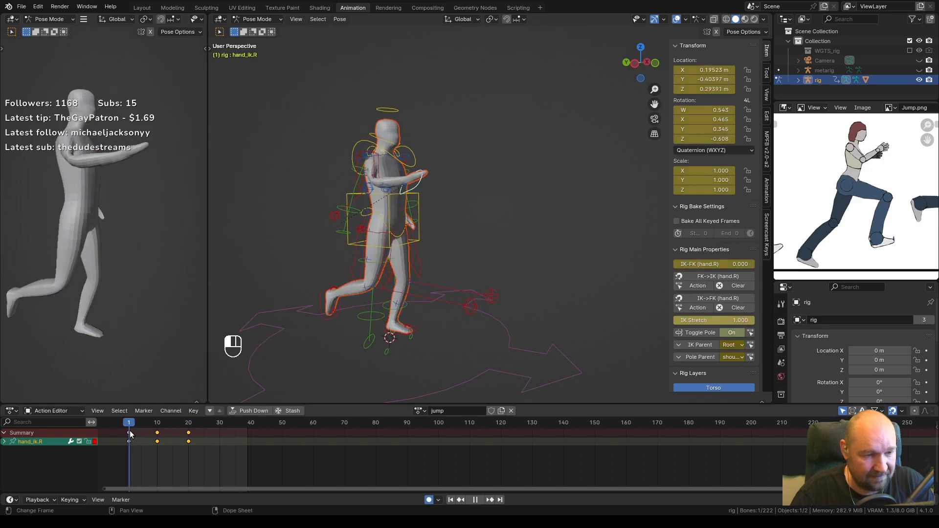
click(190, 433)
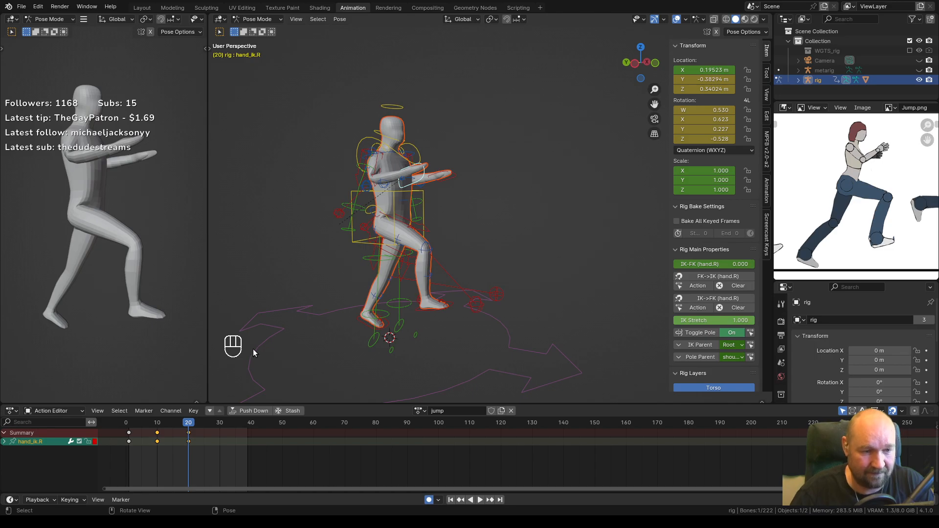
middle_drag(408, 260, 437, 243)
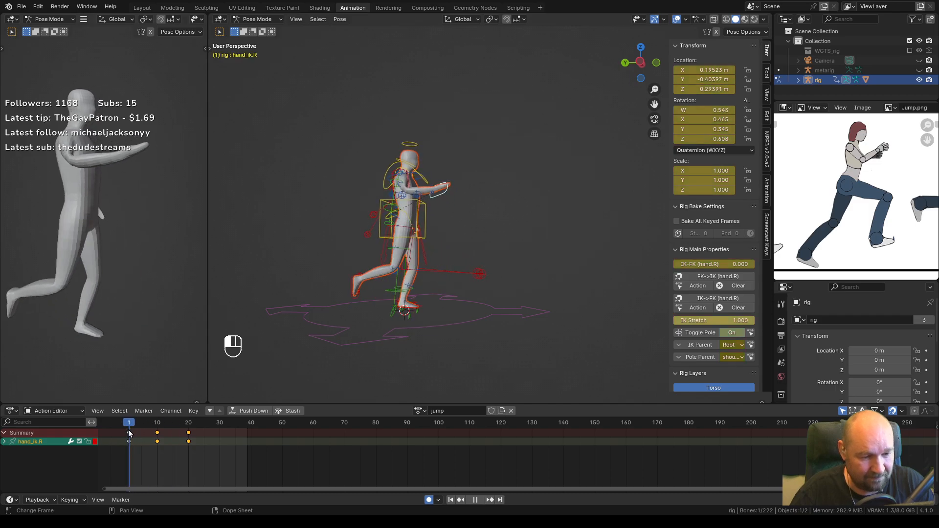
drag(186, 430, 190, 430)
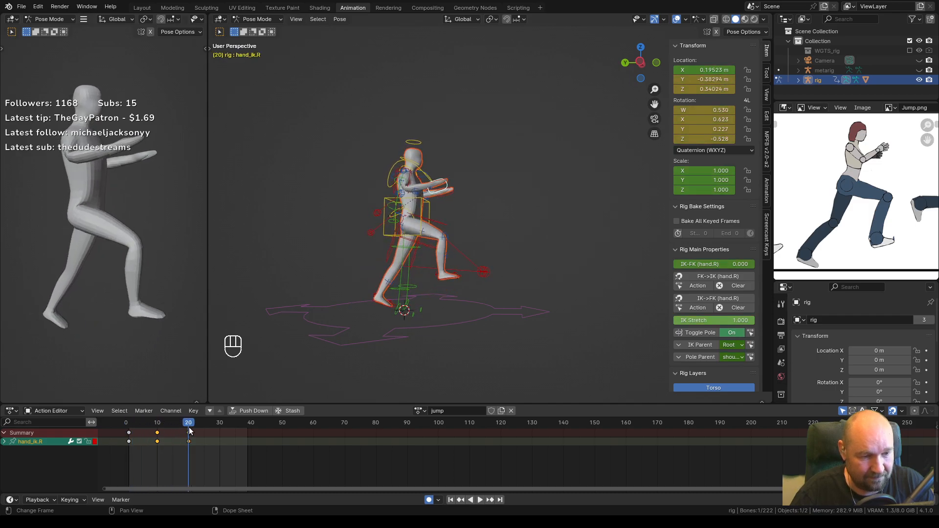
middle_drag(439, 254, 480, 284)
key(KP_1)
Select all rig bones and insert keyframes for the whole pose at frames 10 and 20.
drag(193, 422, 129, 429)
key(a)
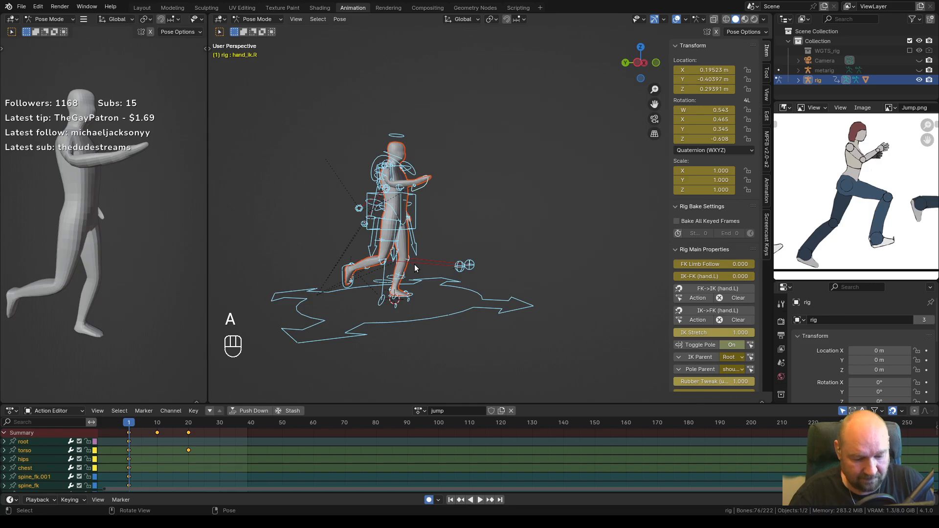
drag(130, 425, 157, 428)
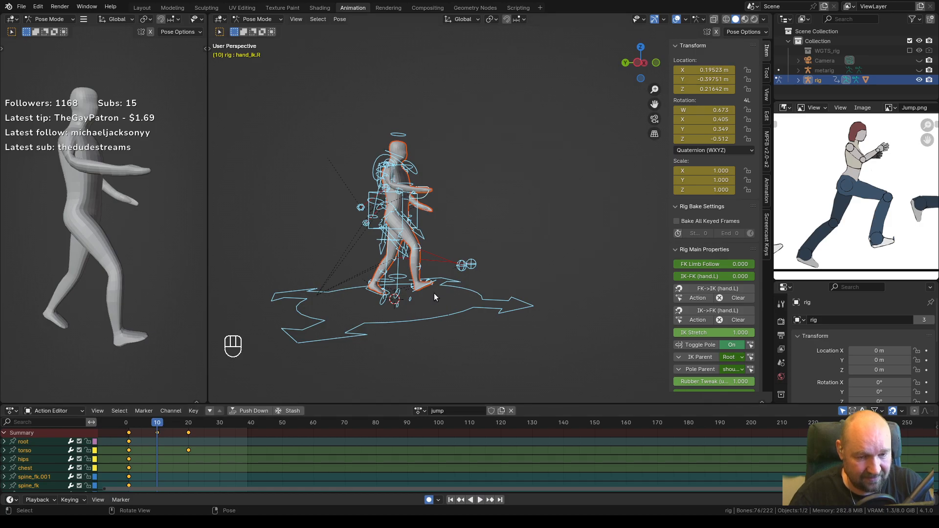
drag(153, 426, 188, 425)
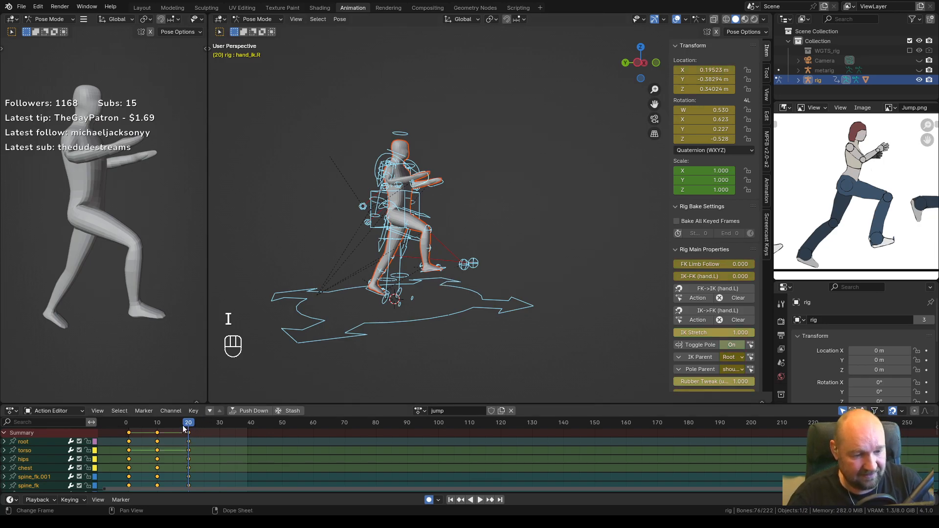
Play back the fully keyed action and scrub around frames 10 to 20 in left side view to check the leg motion, ending on frame 10.
key(space)
key(space)
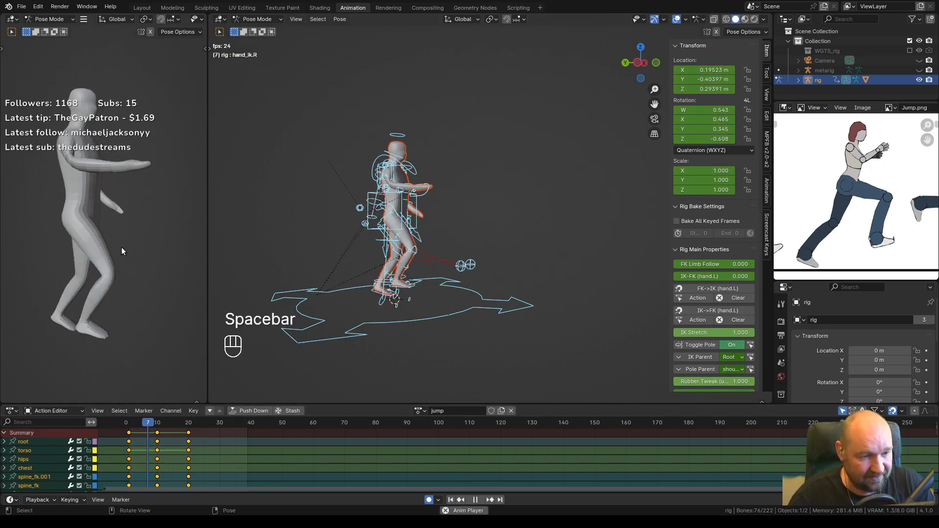
key(space)
drag(227, 419, 158, 428)
key(space)
key(space)
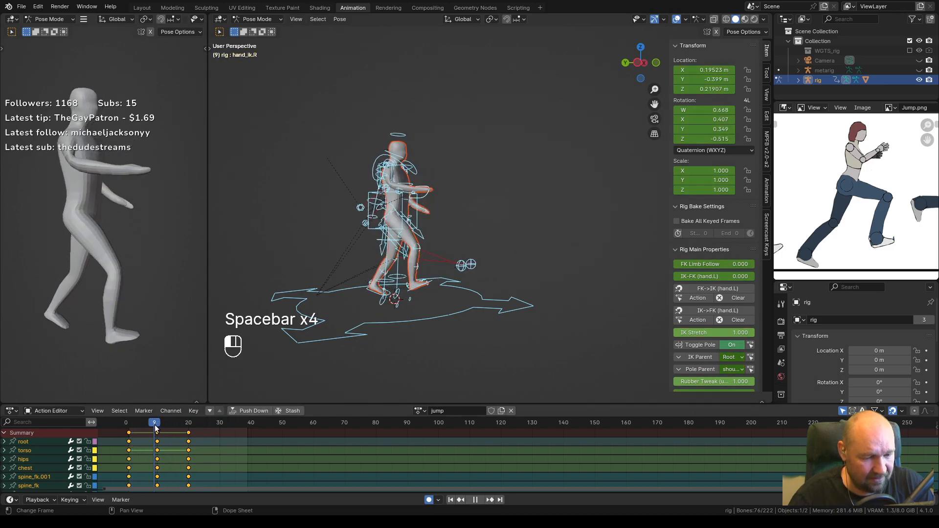
middle_drag(397, 301, 447, 277)
key(ctrl+KP_3)
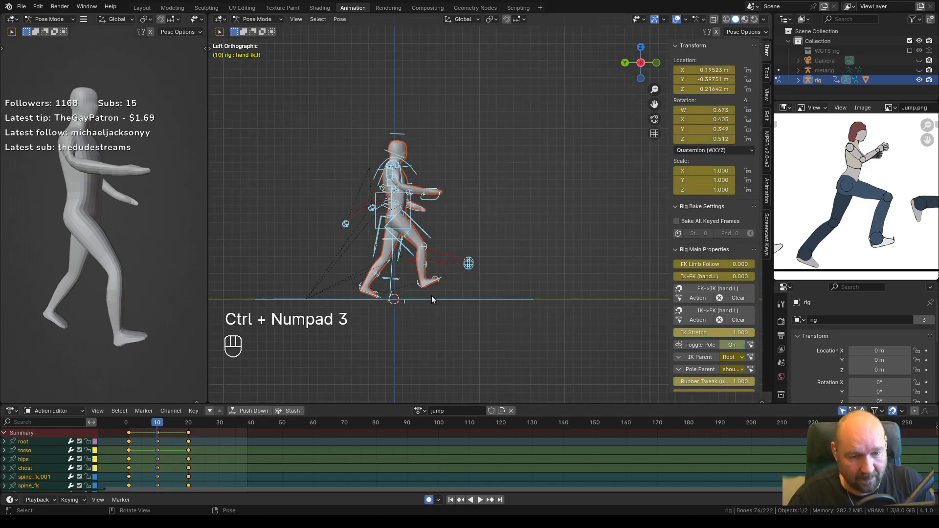
mouse_move(157, 424)
mouse_down()
mouse_move(131, 424)
mouse_move(168, 425)
mouse_up()
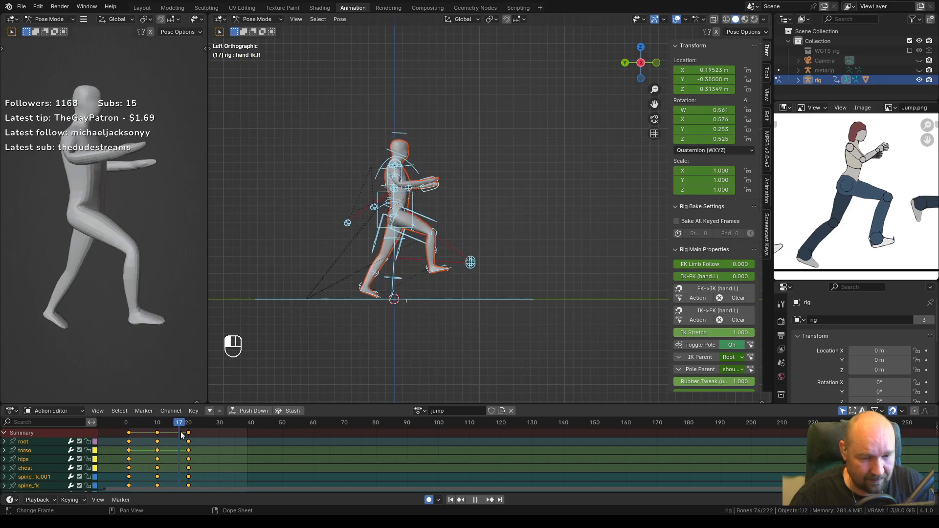
drag(138, 432, 156, 432)
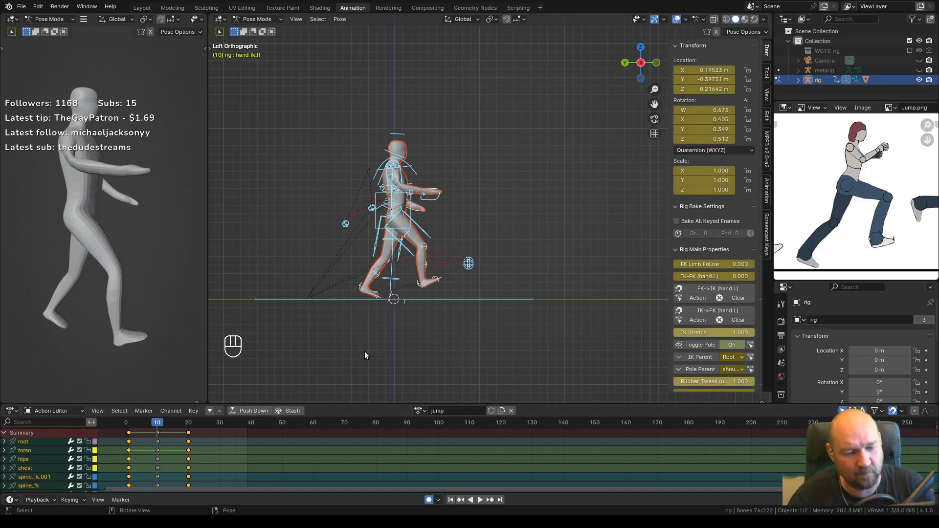
Try to lower the right toe IK control slightly at frame 10, and undo the move.
scroll(432, 279, up, 1)
scroll(433, 279, up, 2)
shift+middle_drag(377, 283, 434, 229)
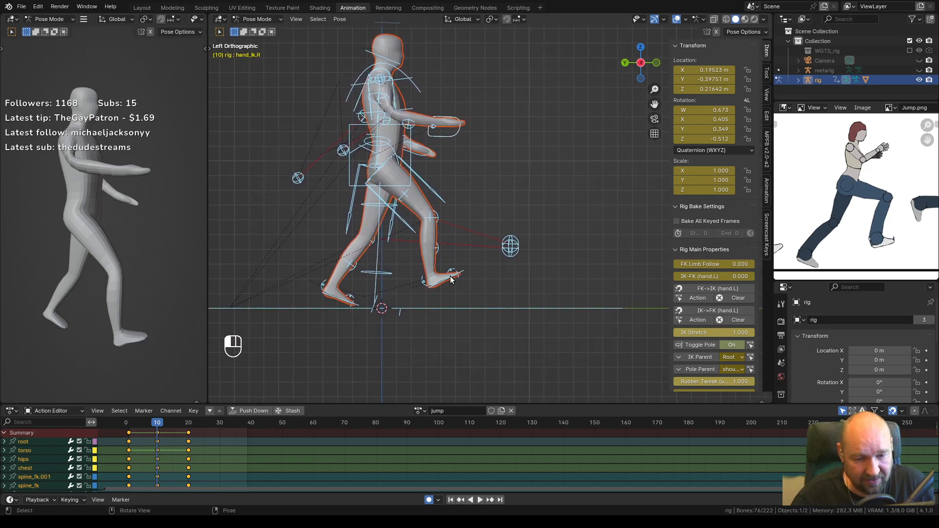
click(450, 279)
key(g)
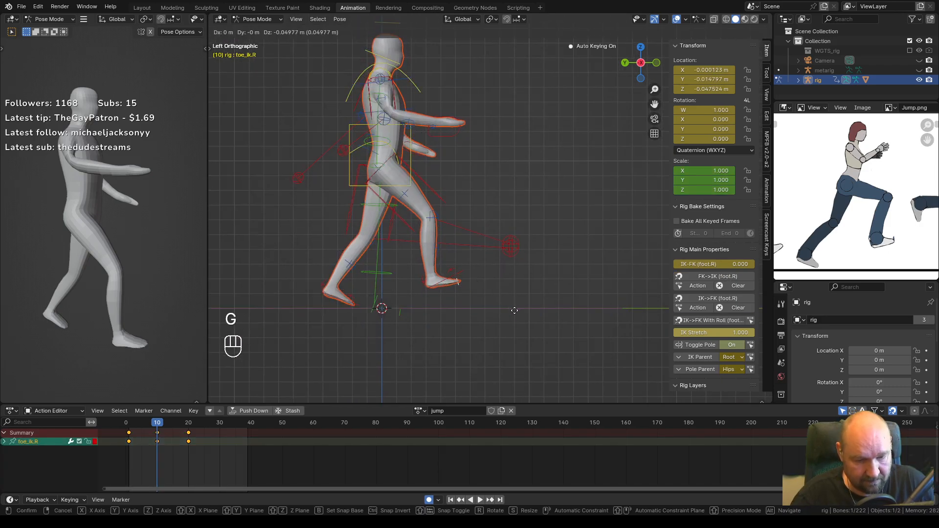
click(512, 304)
key(g)
right_click(505, 303)
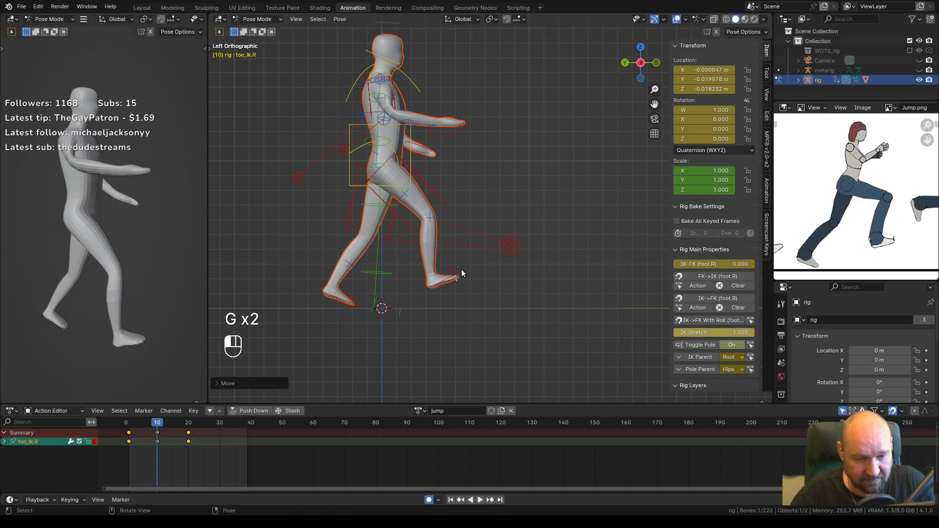
click(460, 272)
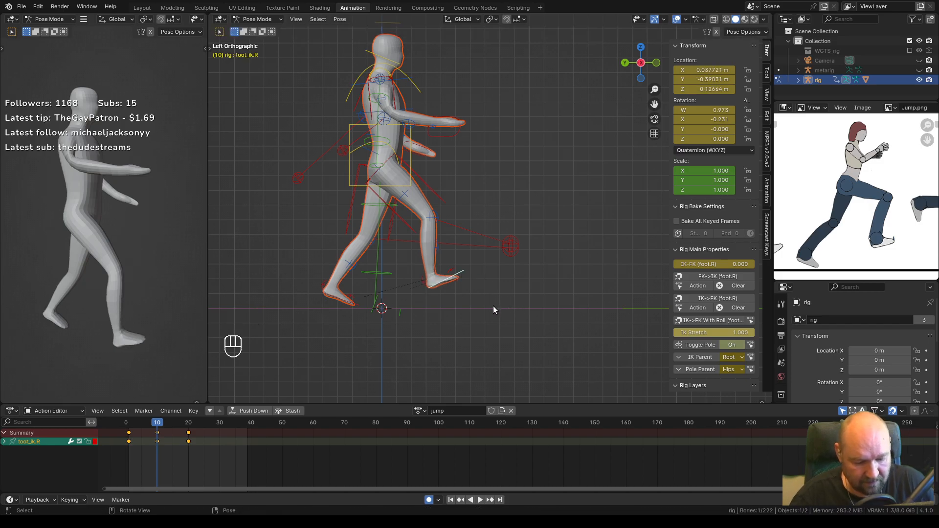
key(ctrl+z)
key(ctrl+z)
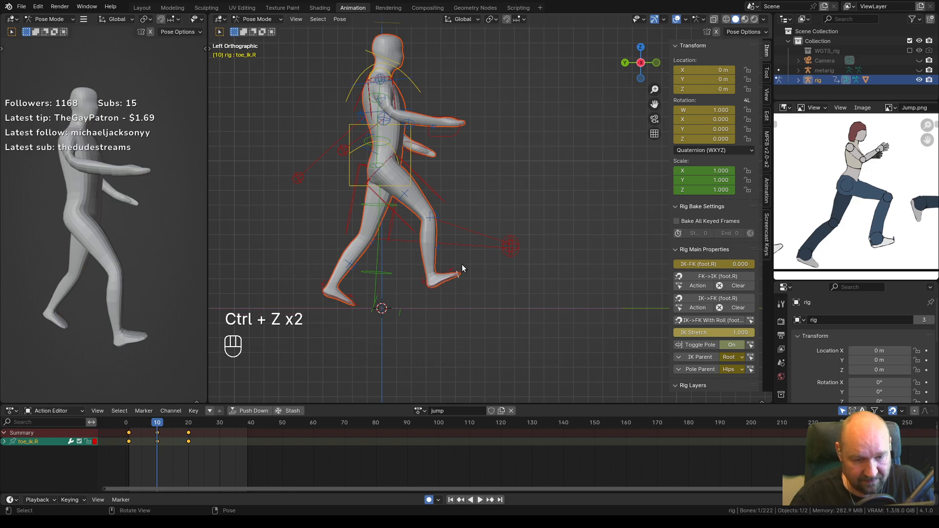
Move the right foot IK control backward at frame 10, rotate the foot flatter, and scrub between frames 10 and 20 to check it.
key(g)
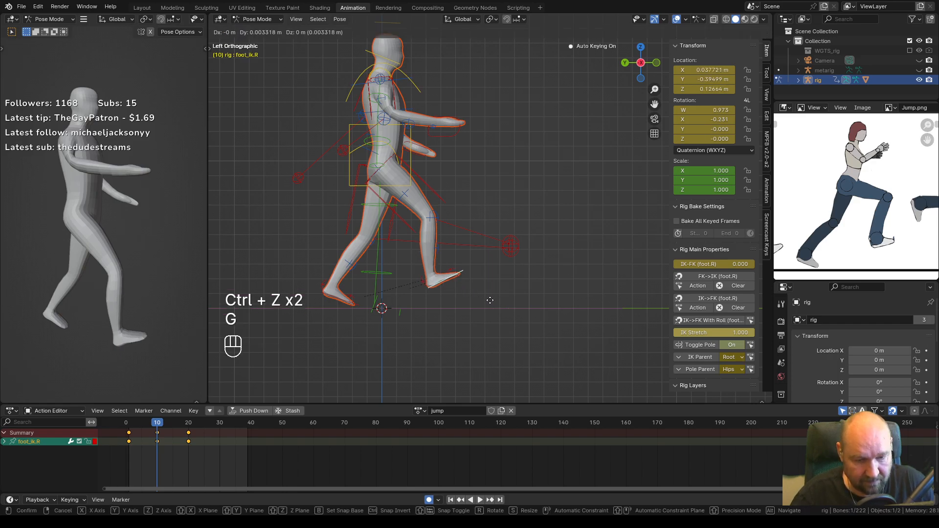
click(464, 301)
key(r)
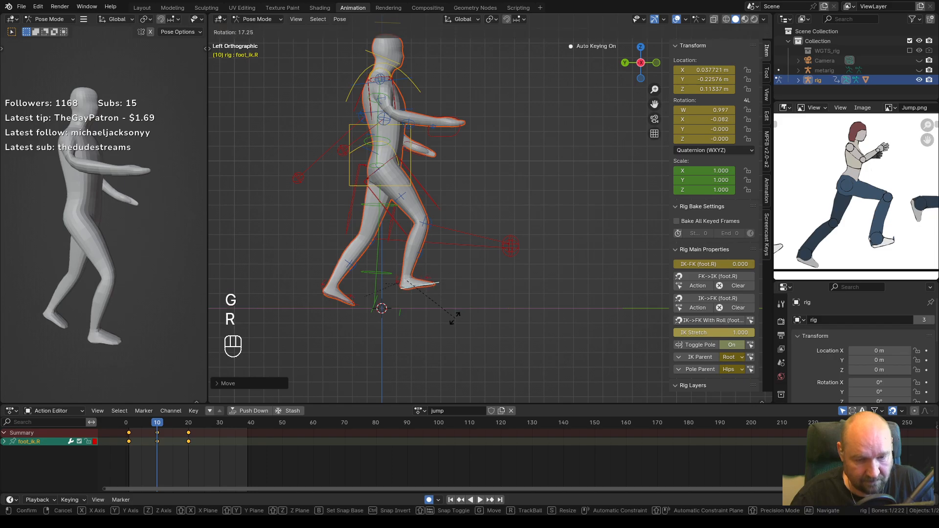
click(453, 311)
drag(157, 424, 186, 428)
middle_drag(71, 323, 107, 298)
mouse_move(173, 424)
mouse_down()
mouse_move(132, 426)
mouse_move(184, 426)
mouse_move(146, 427)
mouse_move(178, 426)
mouse_move(147, 426)
mouse_move(159, 429)
mouse_up()
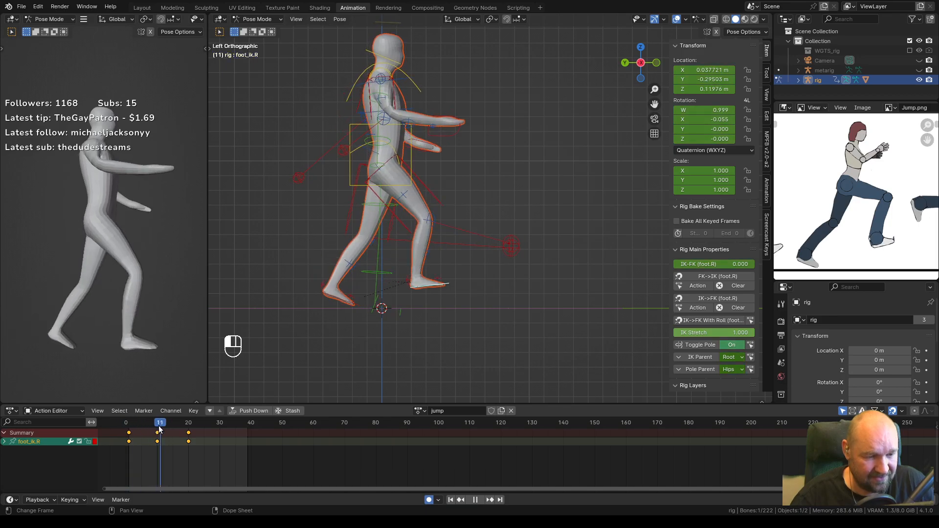
drag(159, 430, 158, 429)
Raise the right foot IK control and shift it slightly back at frame 10 to bend the knee more, and check the motion.
click(433, 286)
key(g)
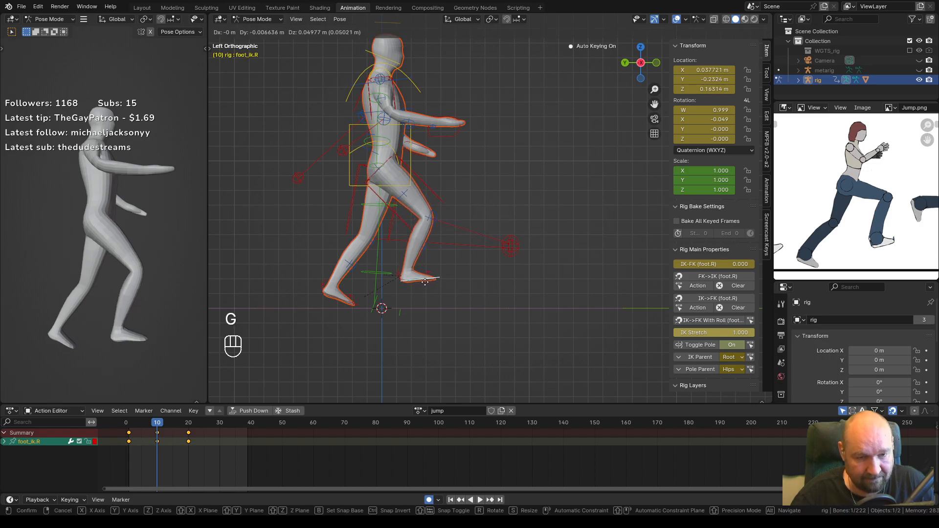
click(418, 273)
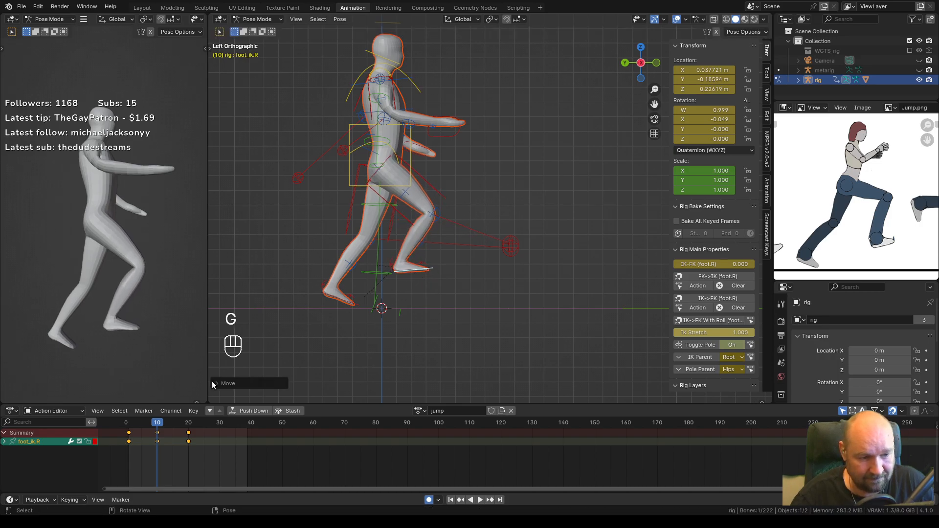
mouse_move(154, 425)
mouse_down()
mouse_move(138, 426)
mouse_move(180, 425)
mouse_move(128, 426)
mouse_move(182, 426)
mouse_move(128, 431)
mouse_move(157, 429)
mouse_up()
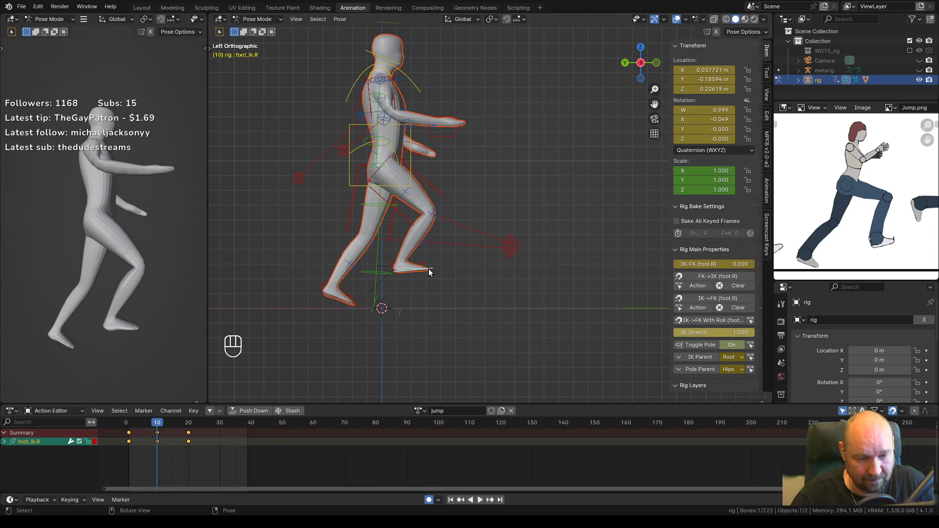
Lower the right foot IK control a little at frame 10 and rotate its toes slightly downward, checking the motion around that frame.
key(g)
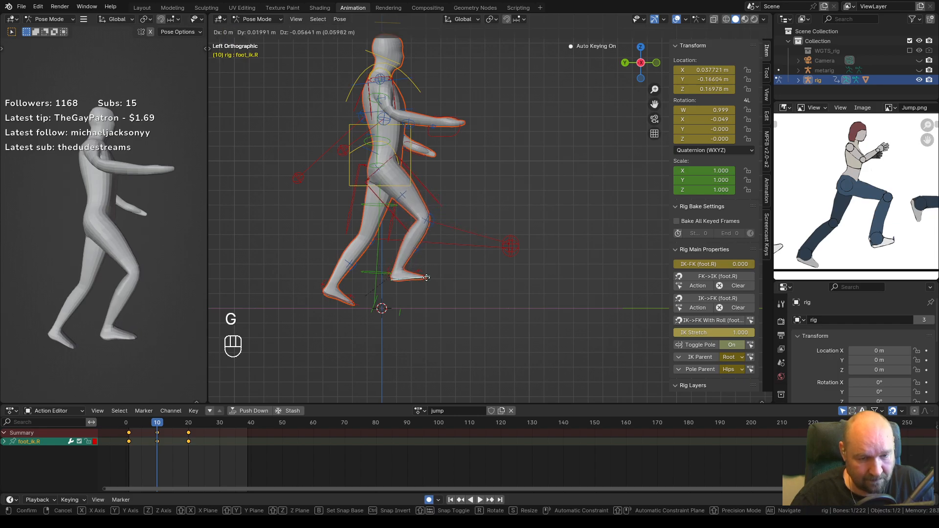
click(427, 278)
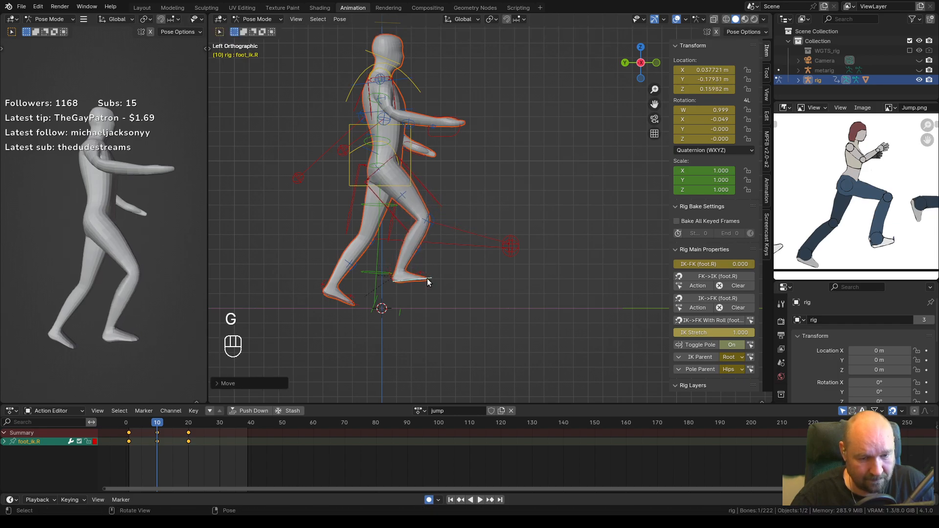
key(r)
click(447, 290)
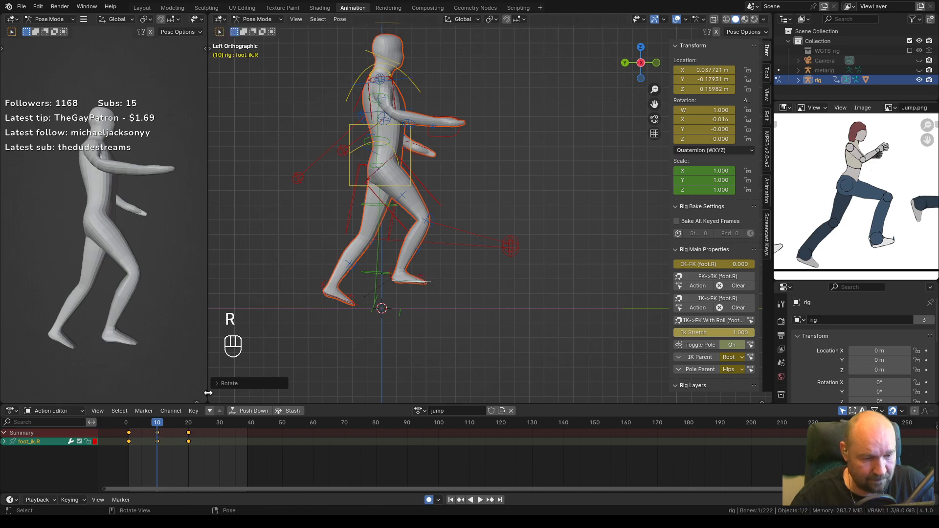
mouse_move(157, 424)
mouse_down()
mouse_move(144, 421)
mouse_move(172, 418)
mouse_move(135, 423)
mouse_move(157, 423)
mouse_up()
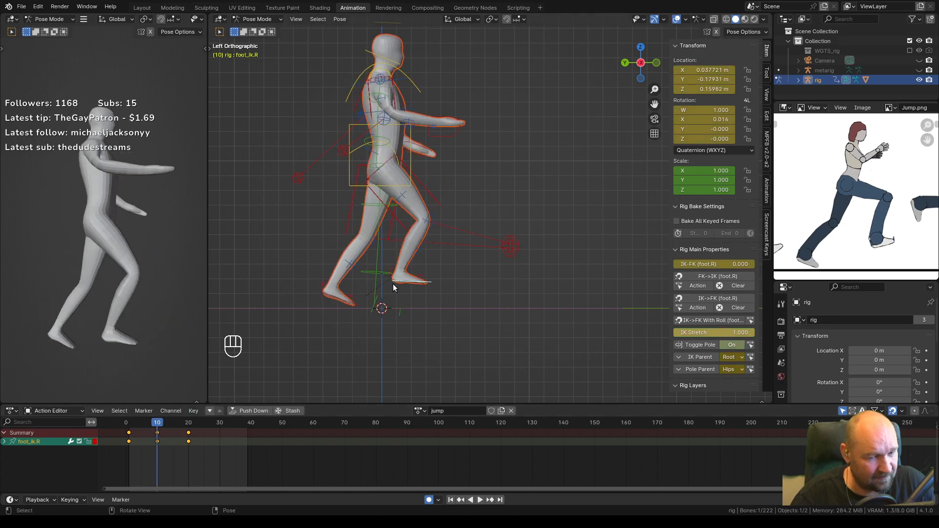
Raise the right foot IK control at frame 10, tilt its toes down about 19°, and review the action up to frame 20.
key(g)
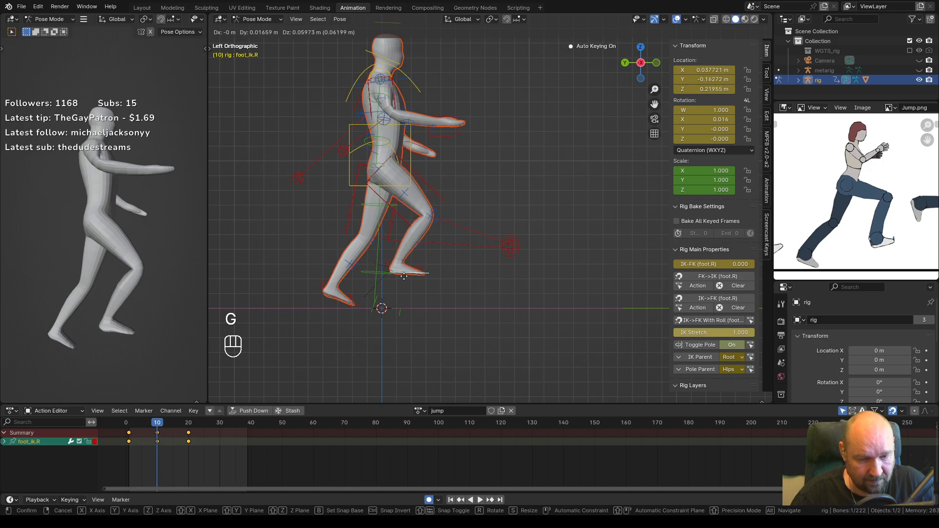
click(397, 275)
key(r)
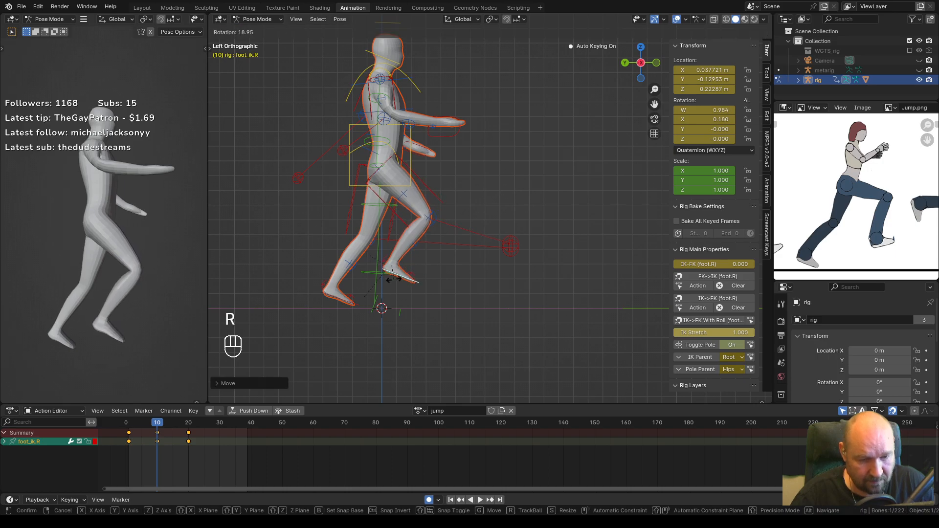
click(394, 279)
key(space)
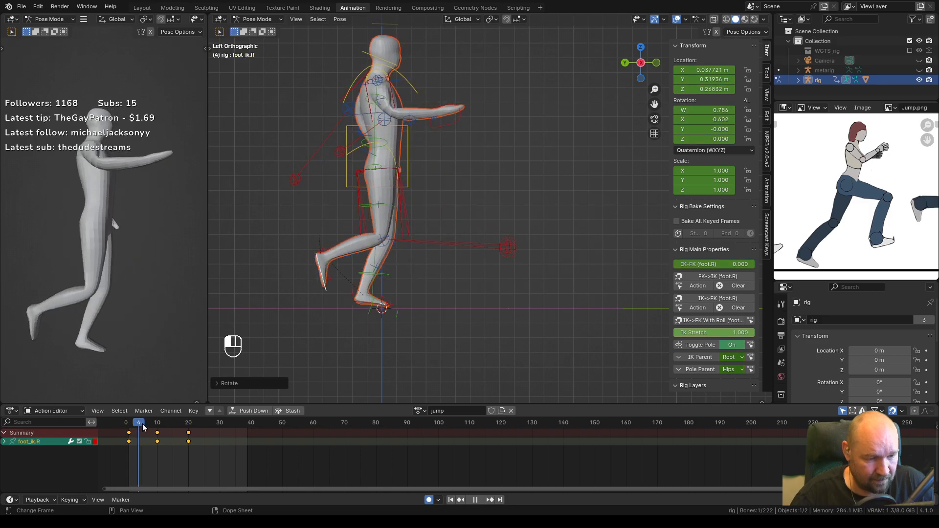
drag(164, 423, 190, 421)
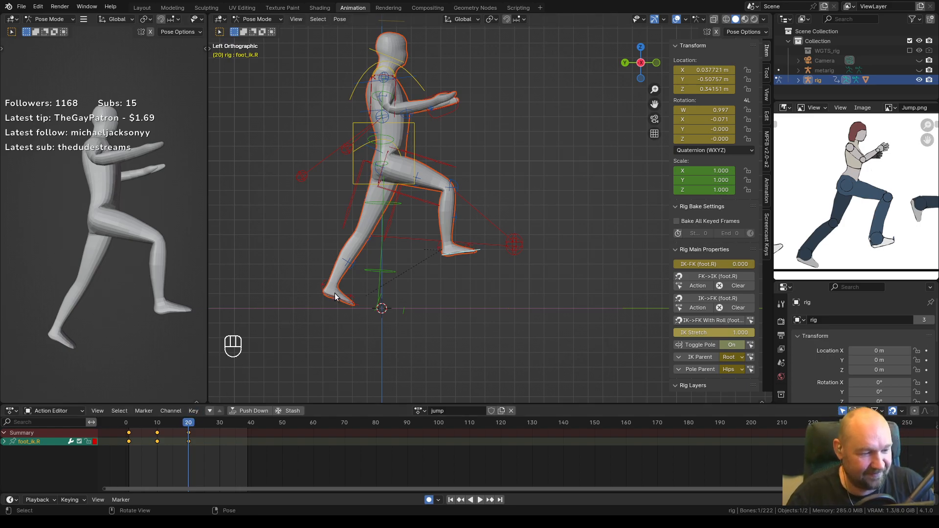
Shift the right thigh IK control slightly forward in left side view at frame 20, and scrub through the action to check the leg.
middle_drag(468, 204, 483, 245)
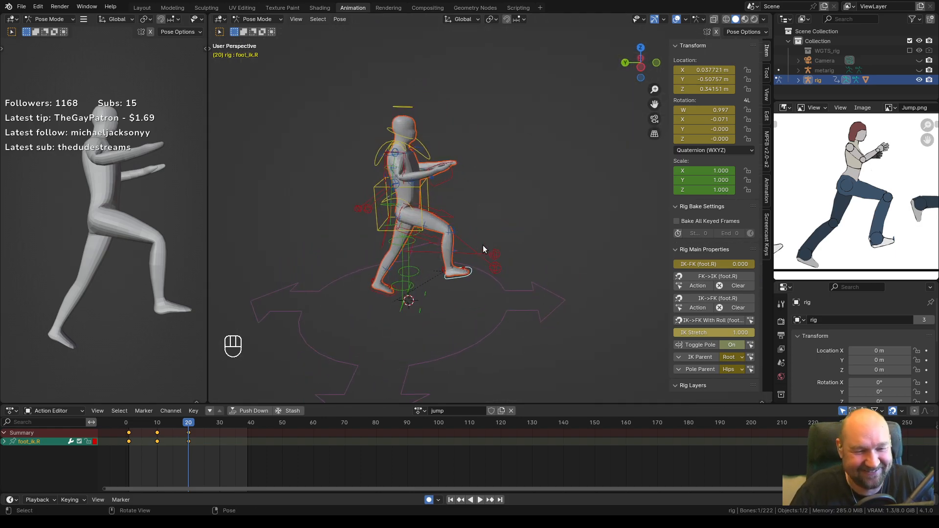
middle_drag(144, 218, 113, 257)
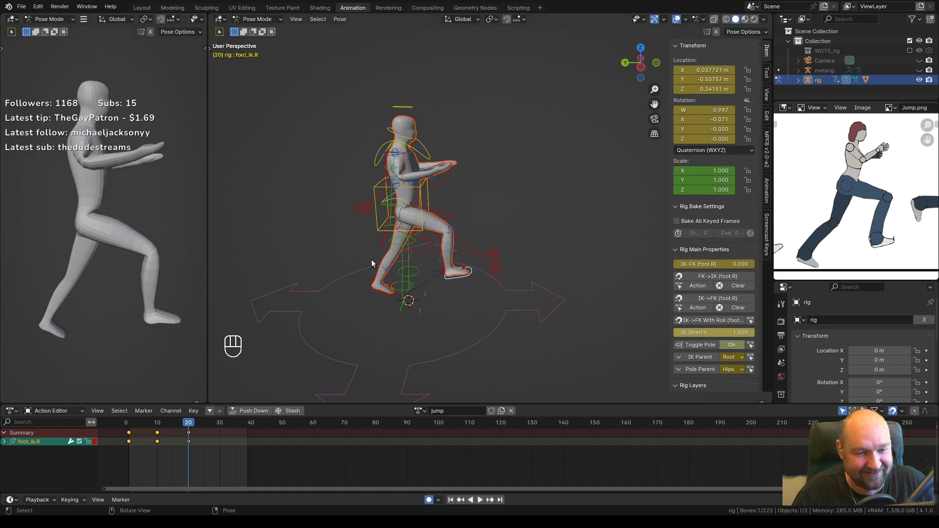
click(447, 218)
middle_drag(469, 230, 508, 228)
scroll(445, 249, up, 2)
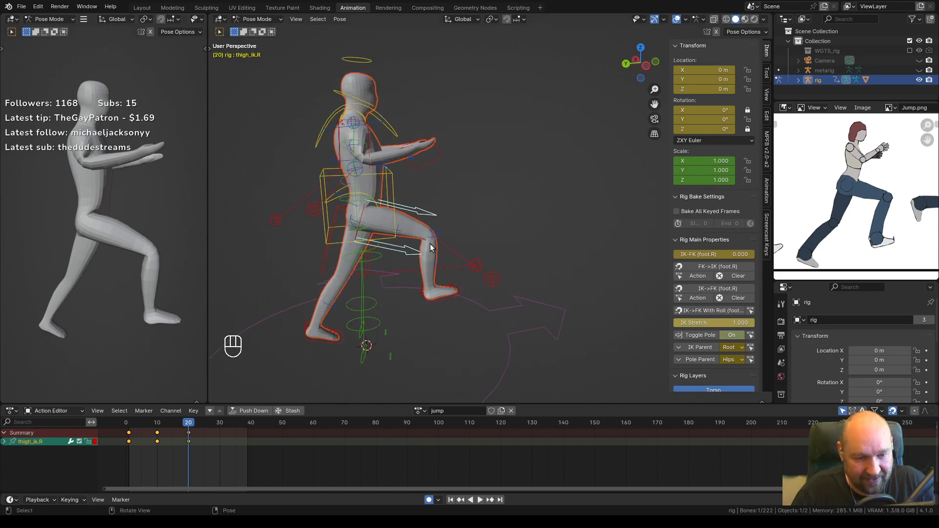
key(ctrl+KP_3)
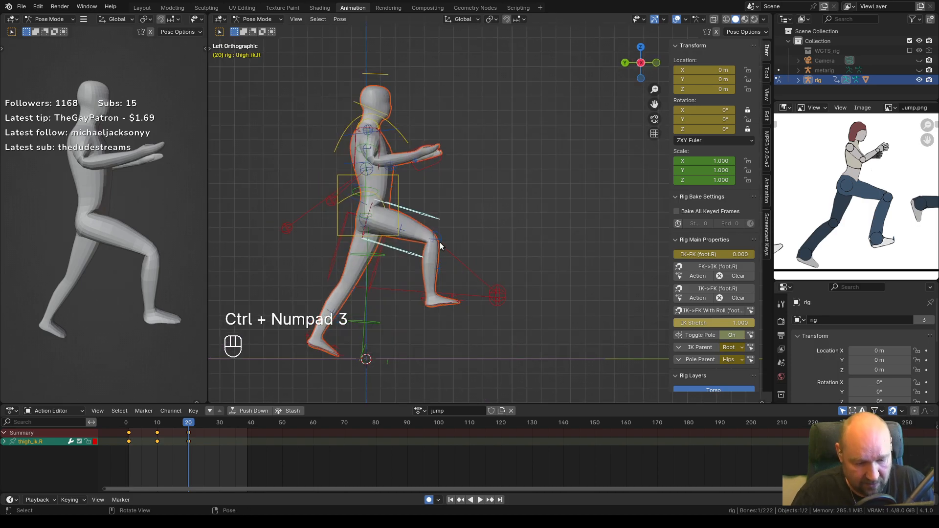
key(g)
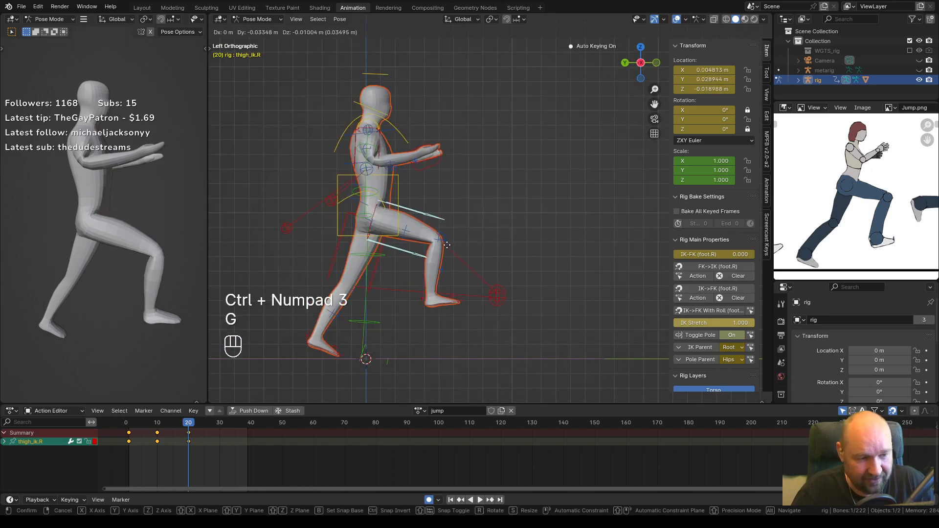
click(449, 246)
key(space)
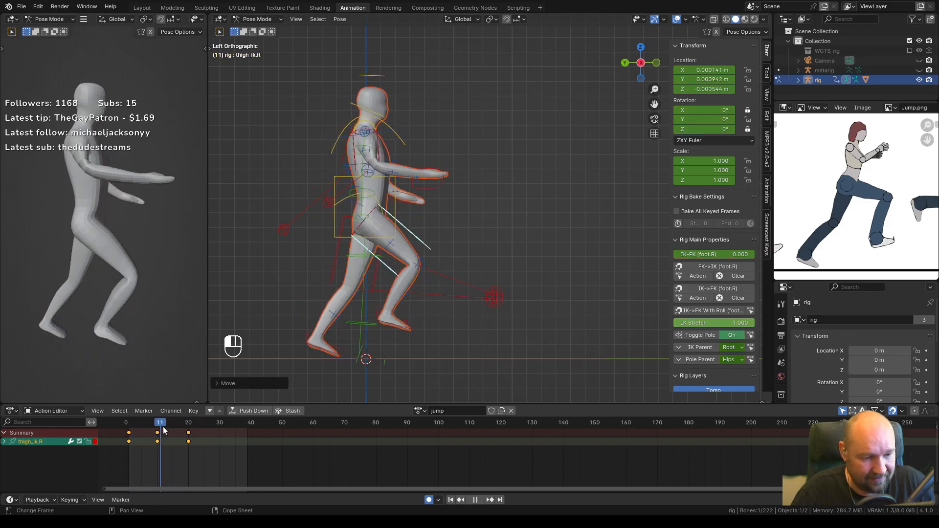
drag(163, 431, 189, 427)
key(space)
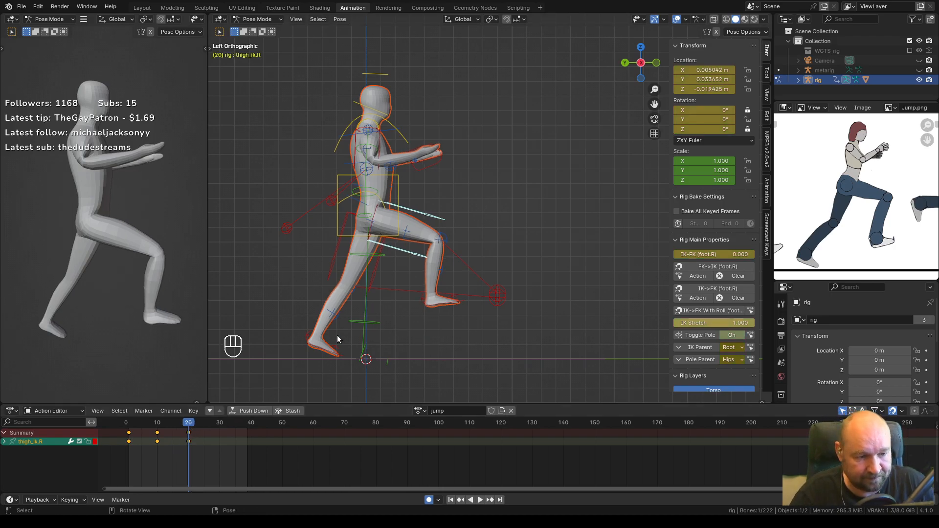
Select all rig bones, insert keyframes for the whole pose at frame 20, and play back the action.
key(a)
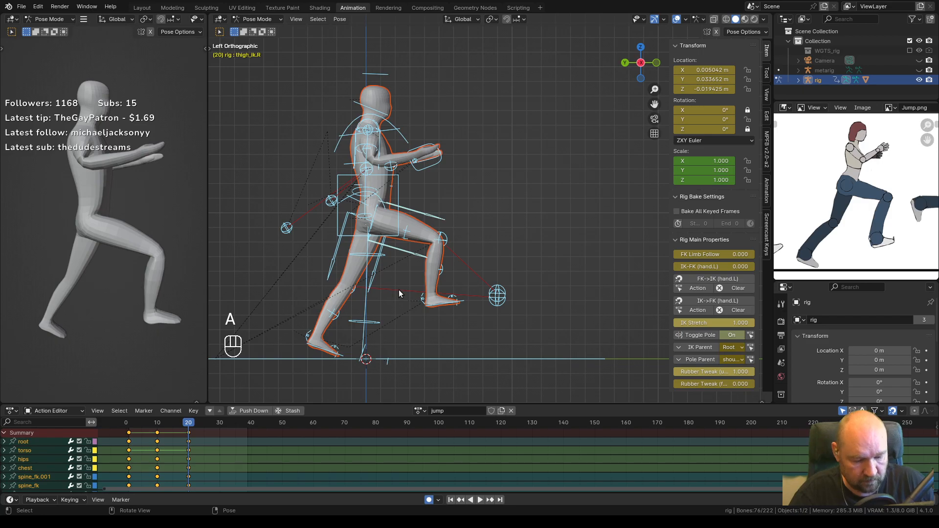
key(i)
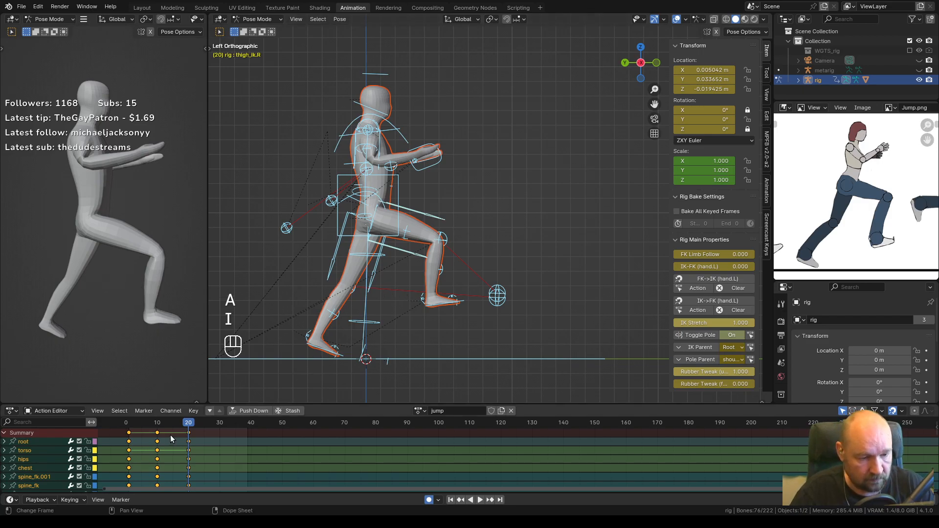
key(space)
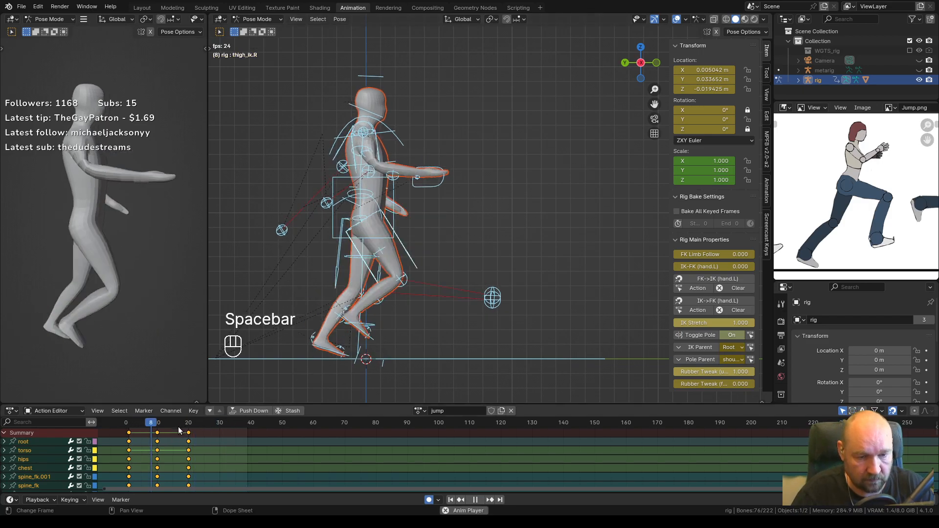
key(space)
Go to frame 30 and bring the next jump pose of the reference image into view.
mouse_move(201, 424)
mouse_down()
mouse_move(187, 425)
mouse_move(219, 424)
mouse_up()
middle_drag(883, 210, 863, 226)
scroll(878, 210, down, 1)
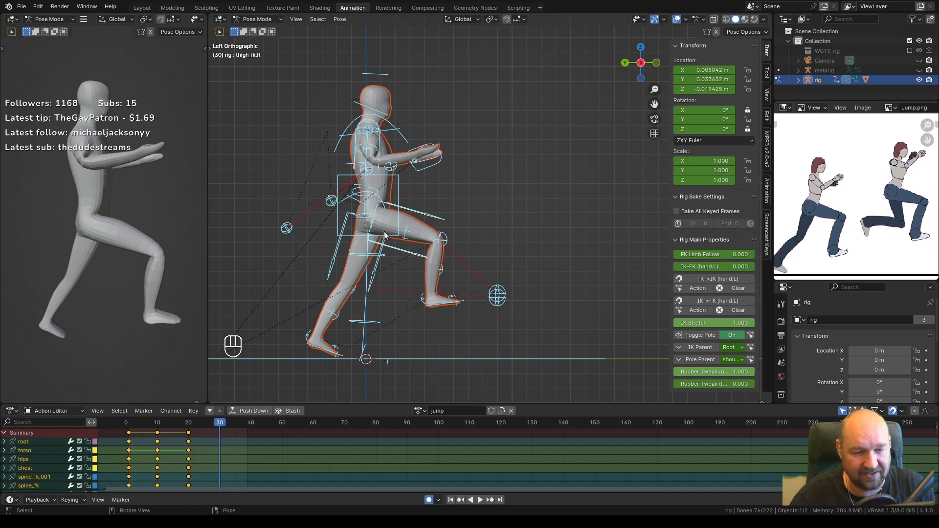
click(398, 210)
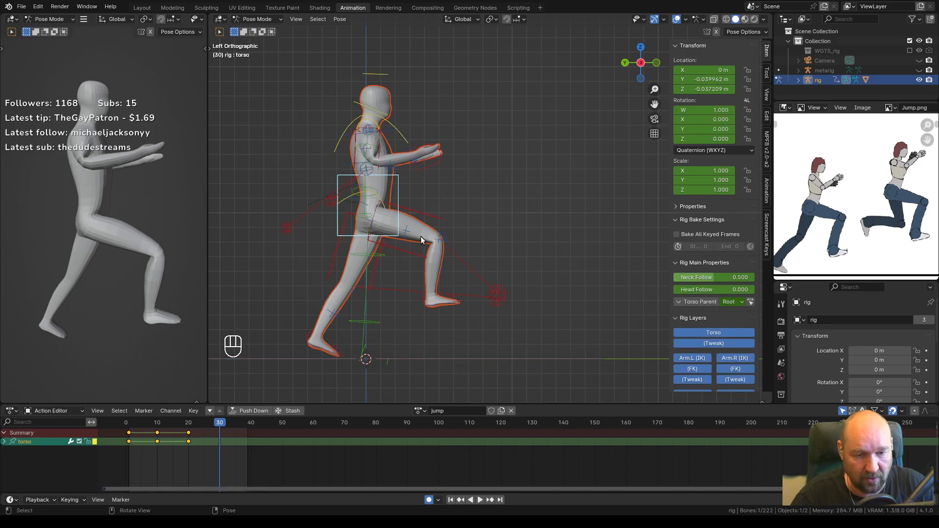
key(g)
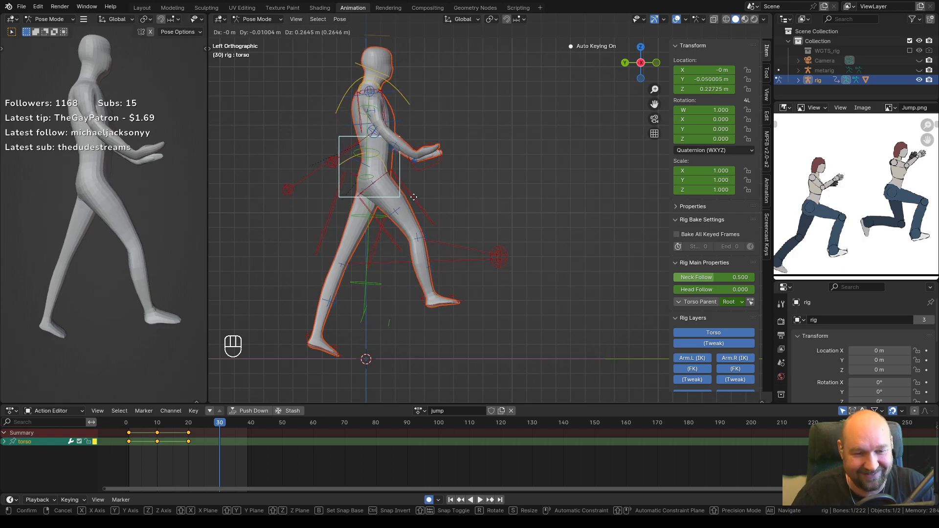
click(414, 241)
shift+click(444, 305)
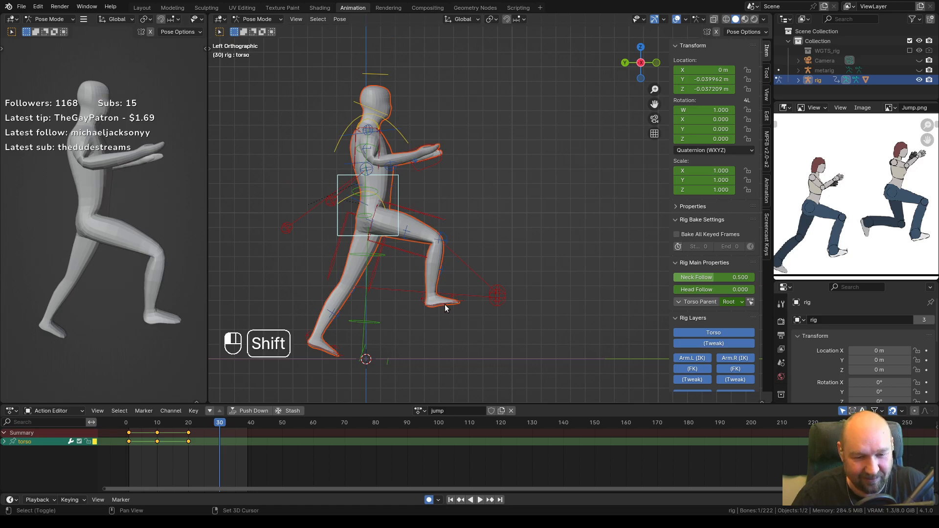
shift+click(337, 354)
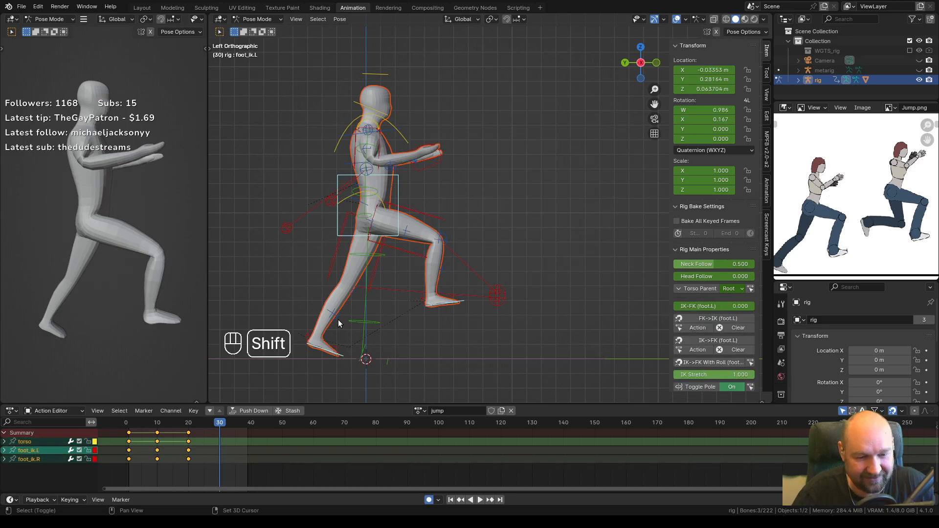
key(g)
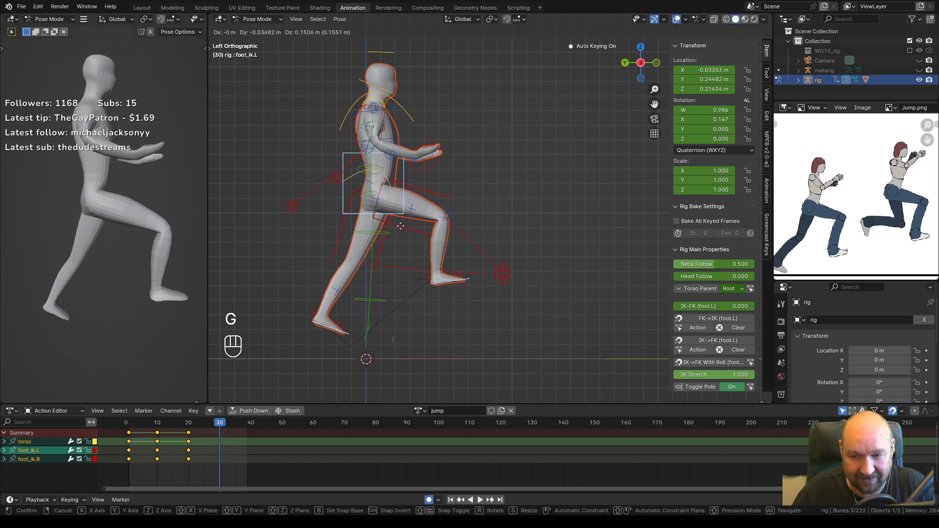
key(z)
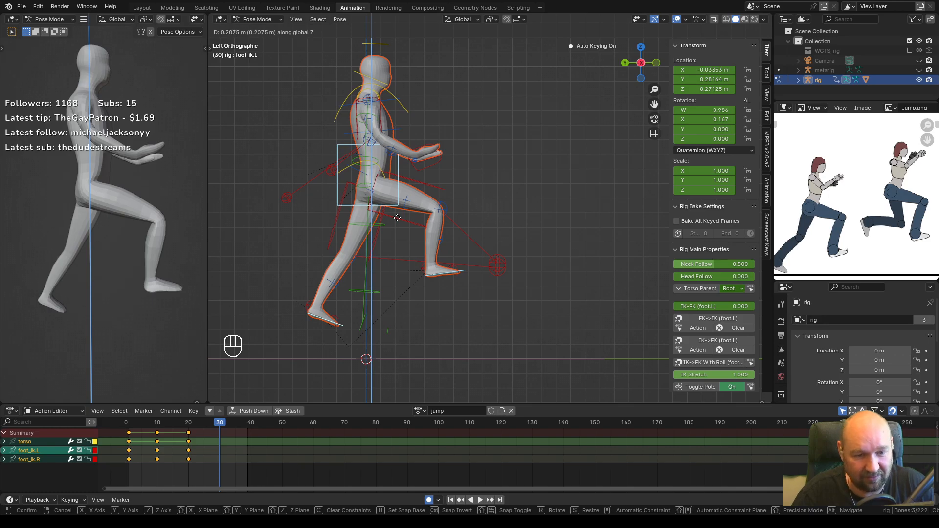
click(398, 217)
shift+click(432, 163)
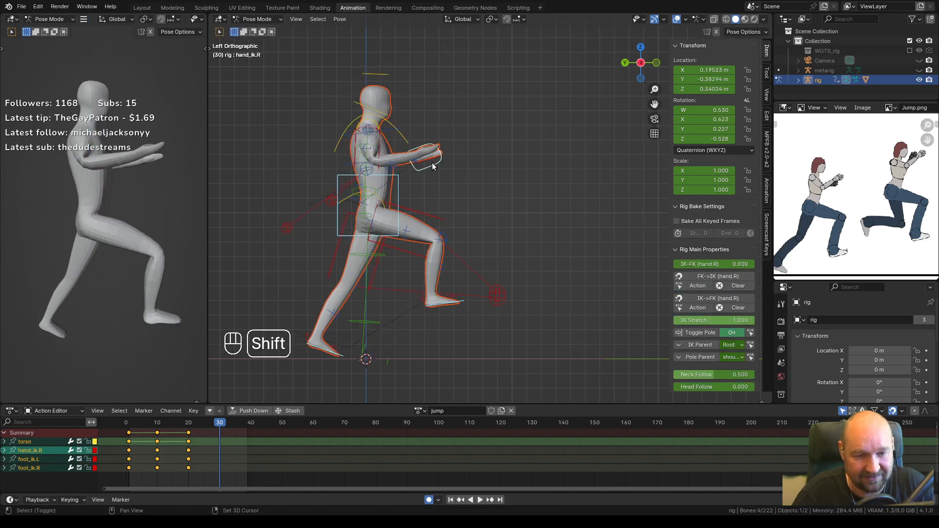
shift+click(415, 149)
middle_drag(480, 175, 463, 199)
Select the torso, both hand IK and both foot IK controls, and raise them about 0.27 m along Z at frame 30.
click(419, 182)
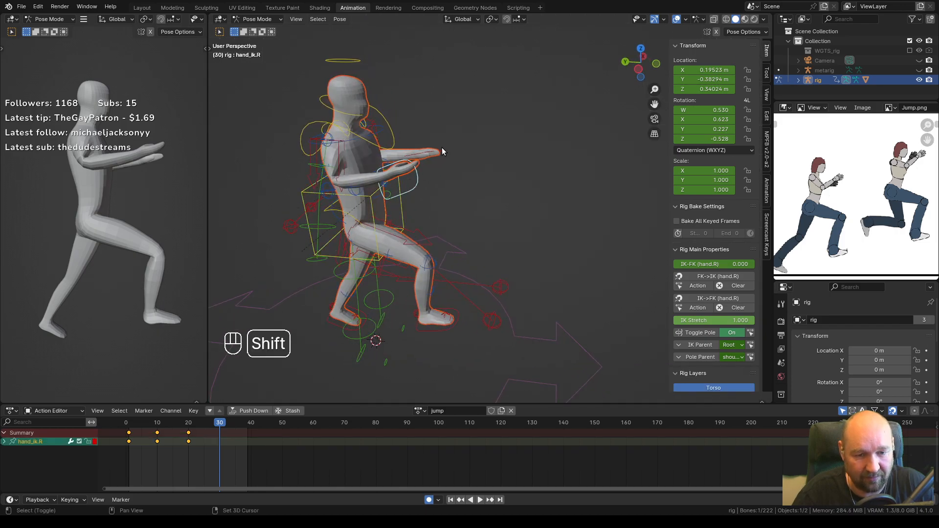
shift+click(442, 148)
shift+click(441, 326)
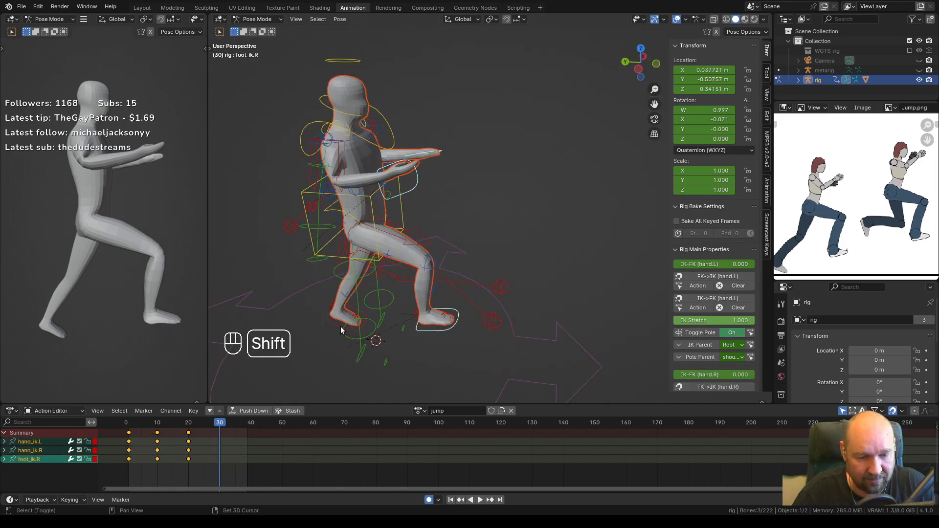
shift+click(341, 327)
shift+click(401, 210)
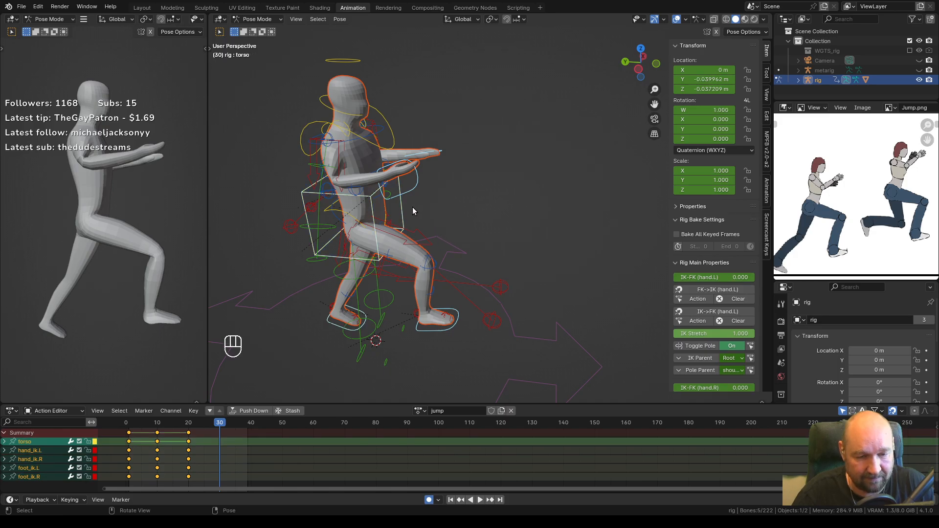
key(ctrl+KP_3)
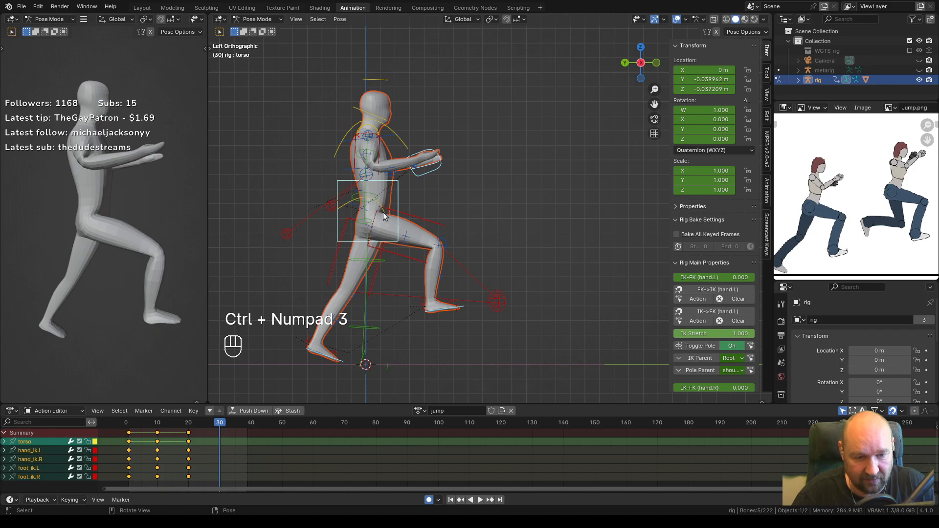
key(g)
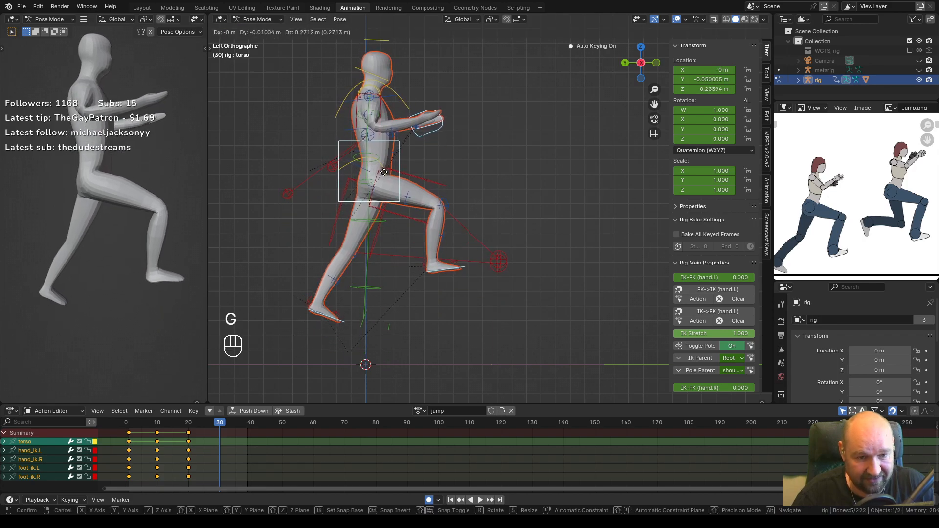
key(z)
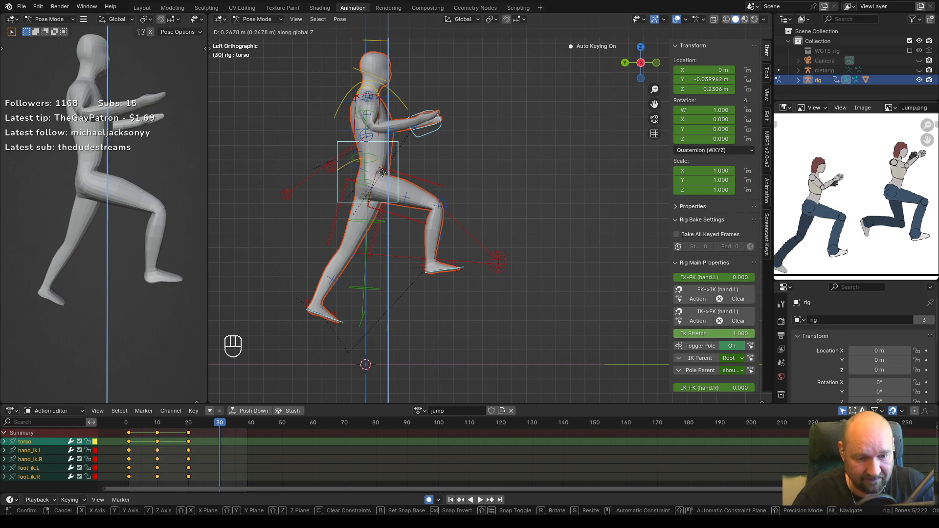
click(382, 173)
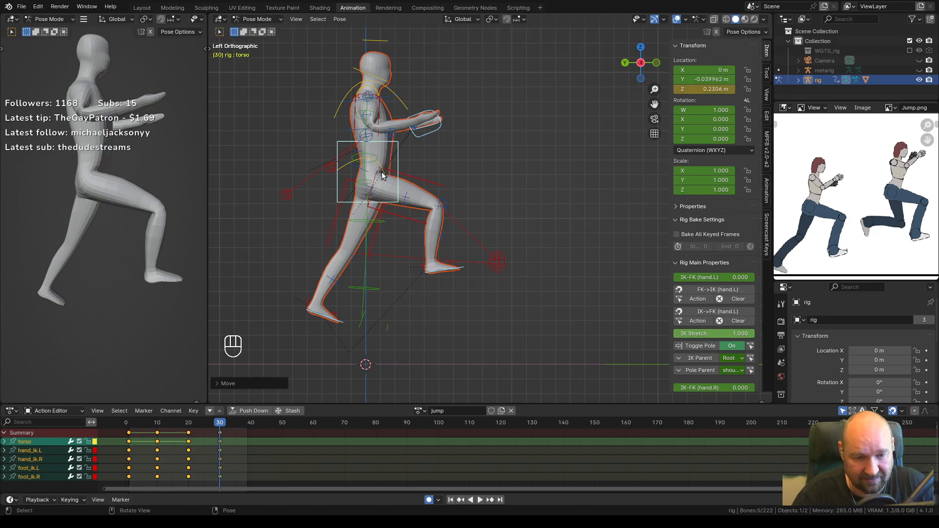
Raise the left foot IK control about 0.34 m at frame 30 and rotate its toes downward.
click(332, 319)
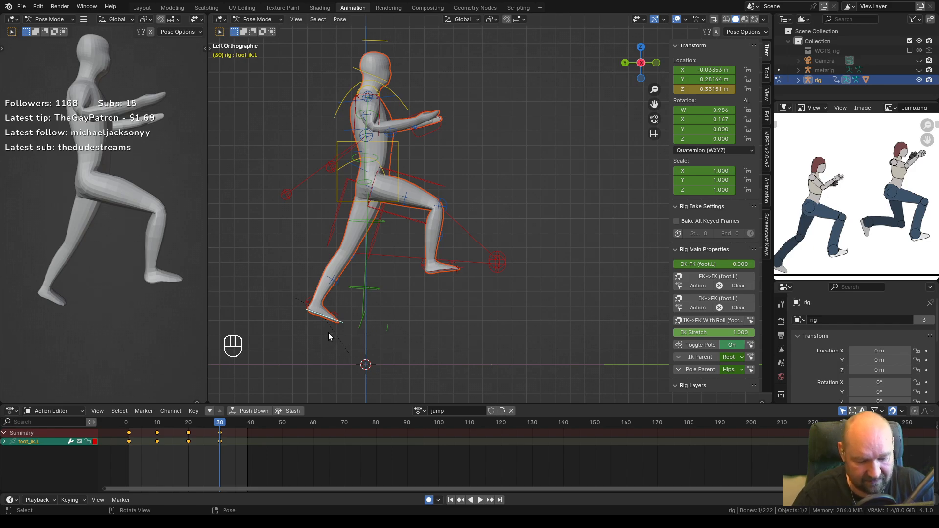
key(g)
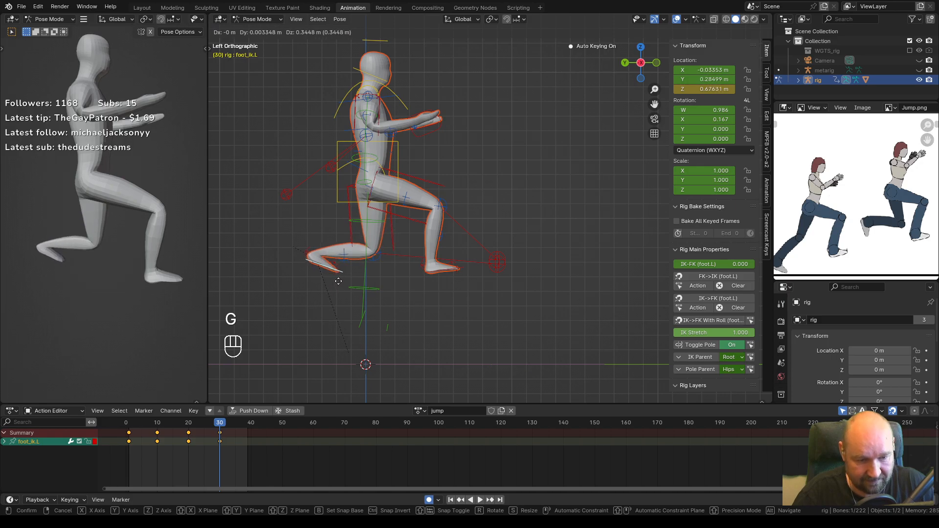
click(339, 287)
key(r)
click(318, 296)
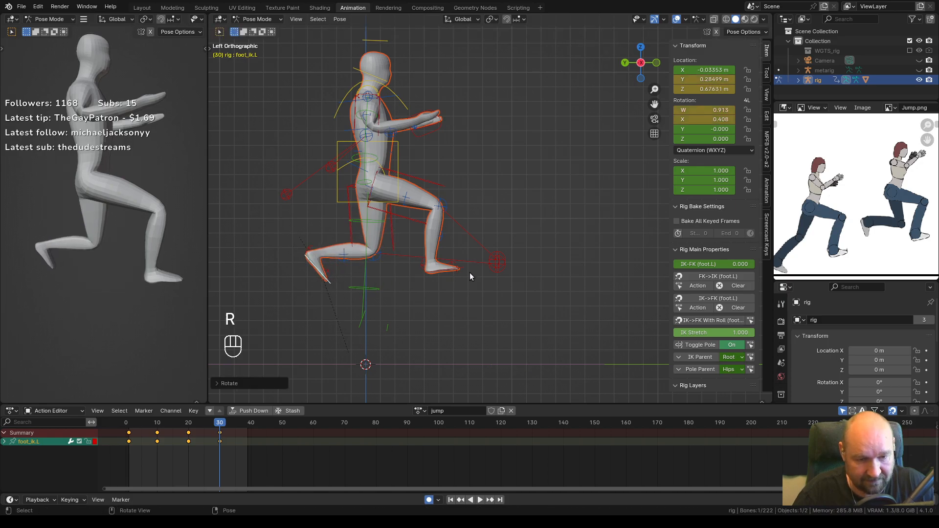
Pull the right foot IK control back about 0.25 m under the body at frame 30 and tilt its toes down.
click(444, 274)
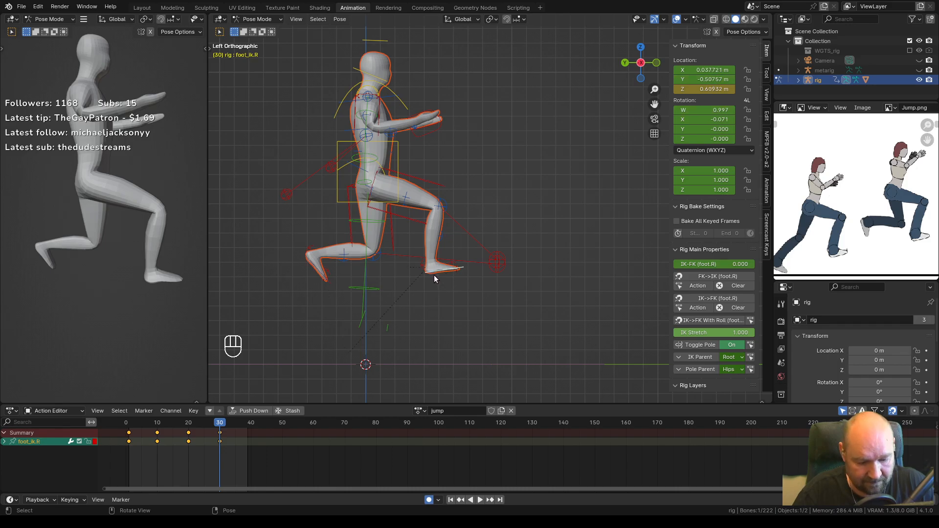
key(g)
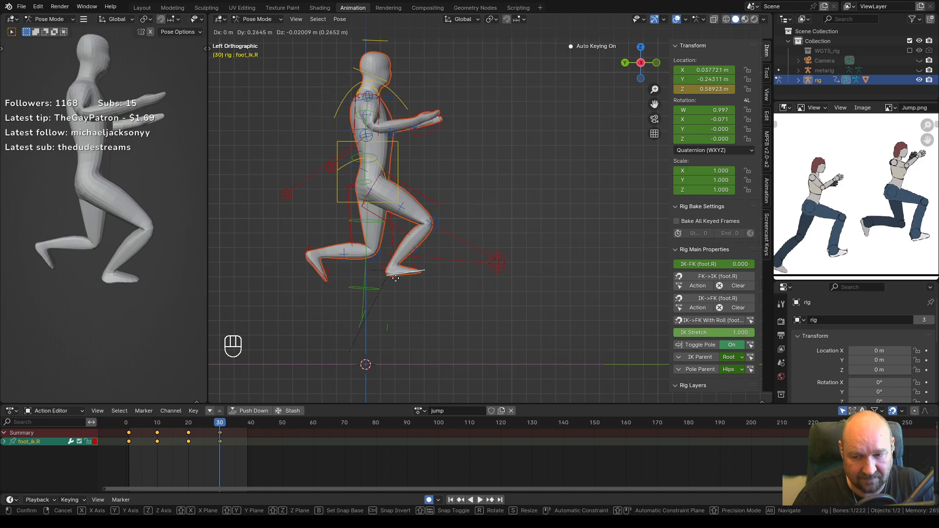
click(396, 274)
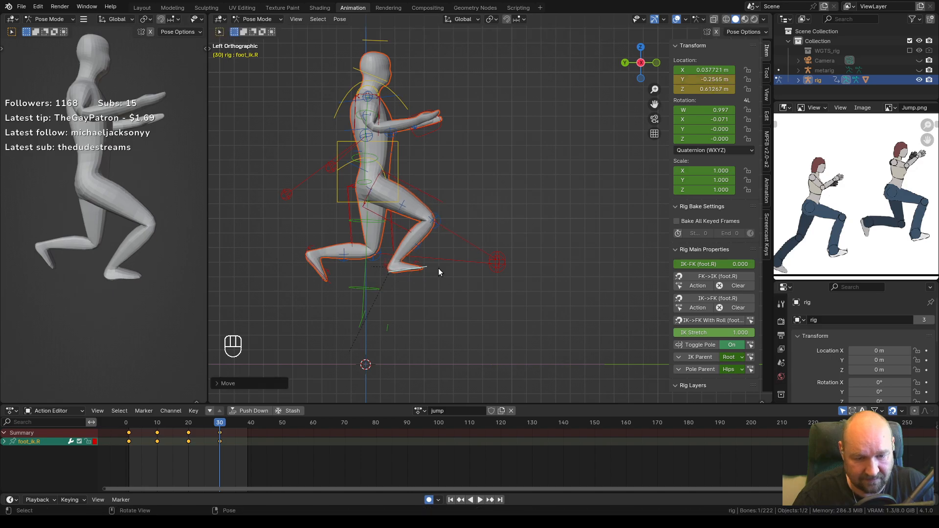
key(r)
click(415, 296)
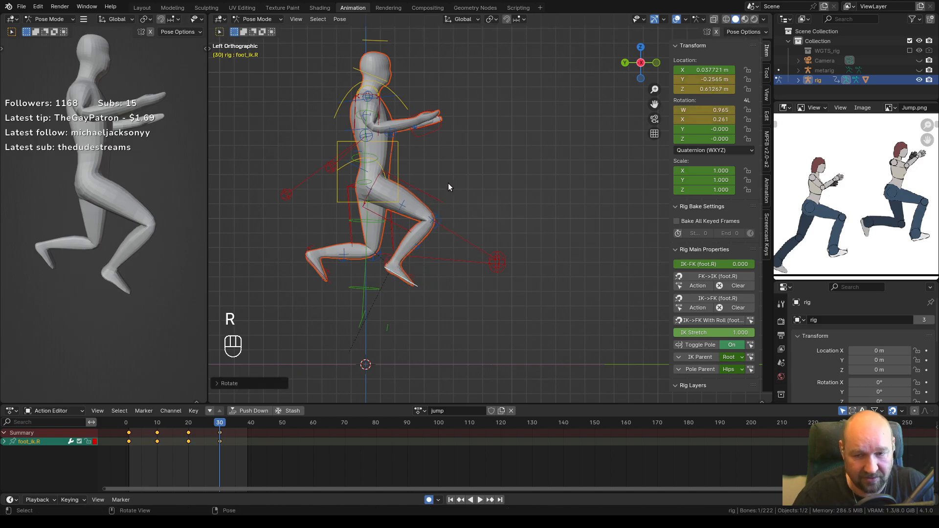
Raise the right hand IK control about 0.16 m at frame 30 and tilt the hand upward.
click(438, 127)
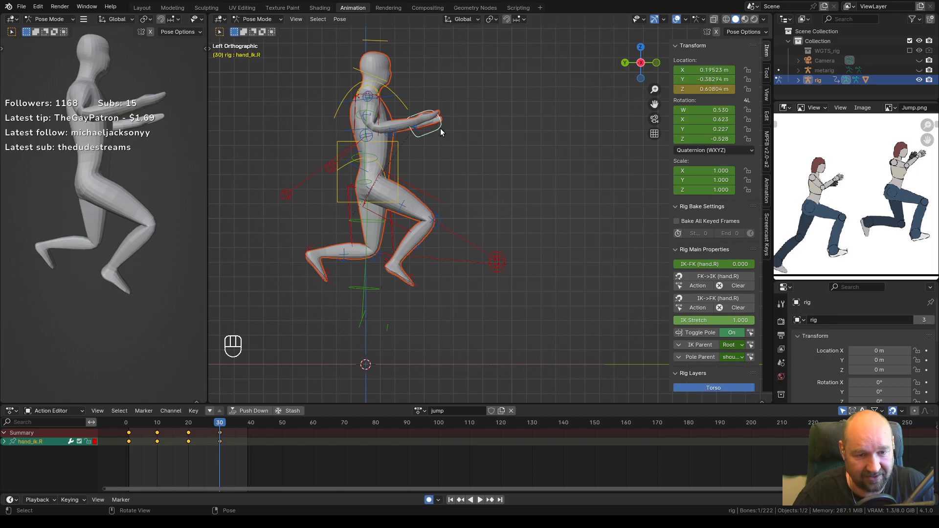
key(g)
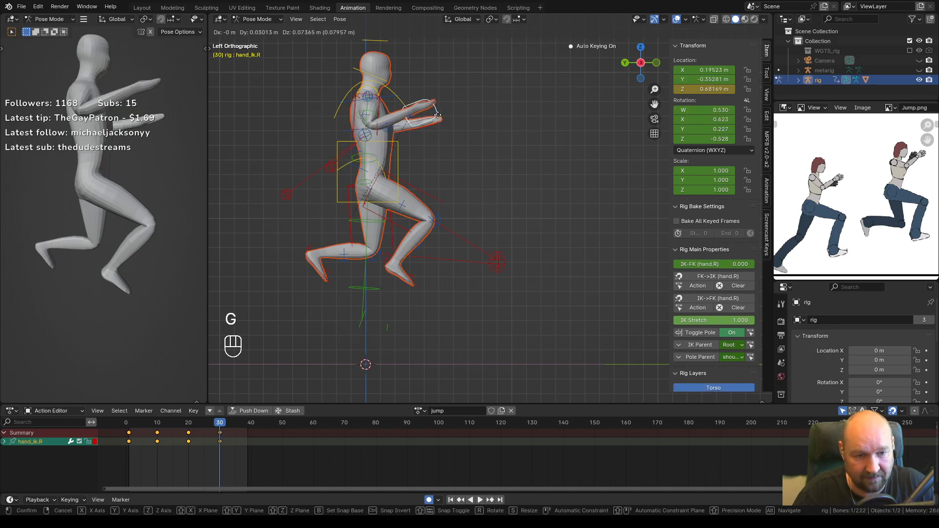
click(438, 97)
key(r)
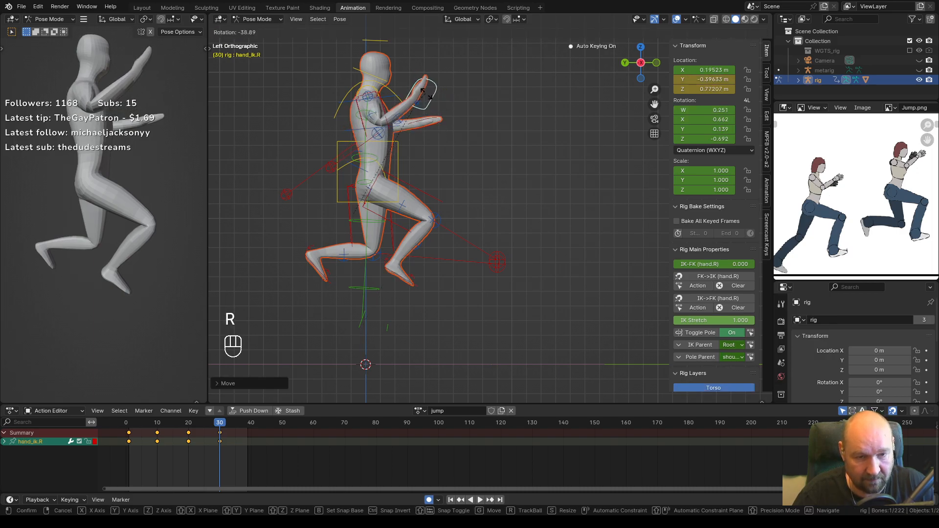
right_click(429, 95)
Raise the left hand IK control about 0.17 m to match the right hand at frame 30, and tilt it upward.
click(432, 126)
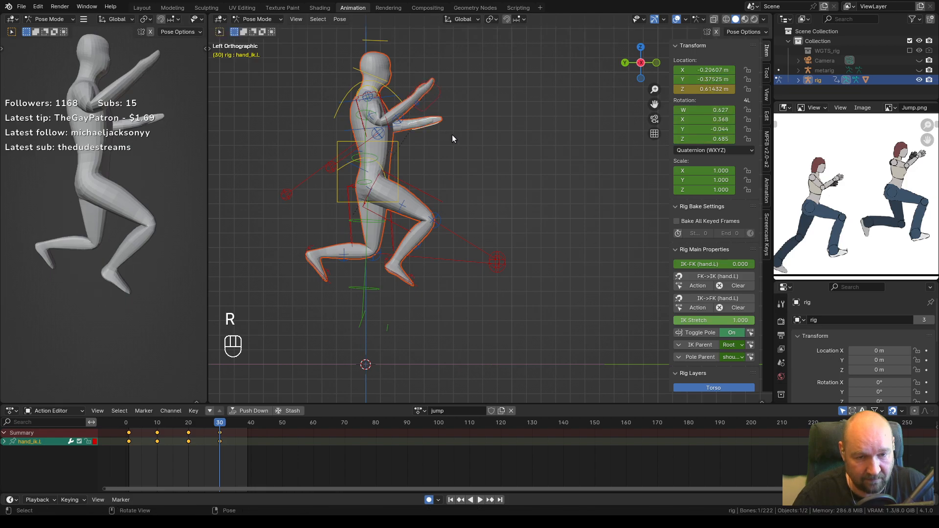
key(g)
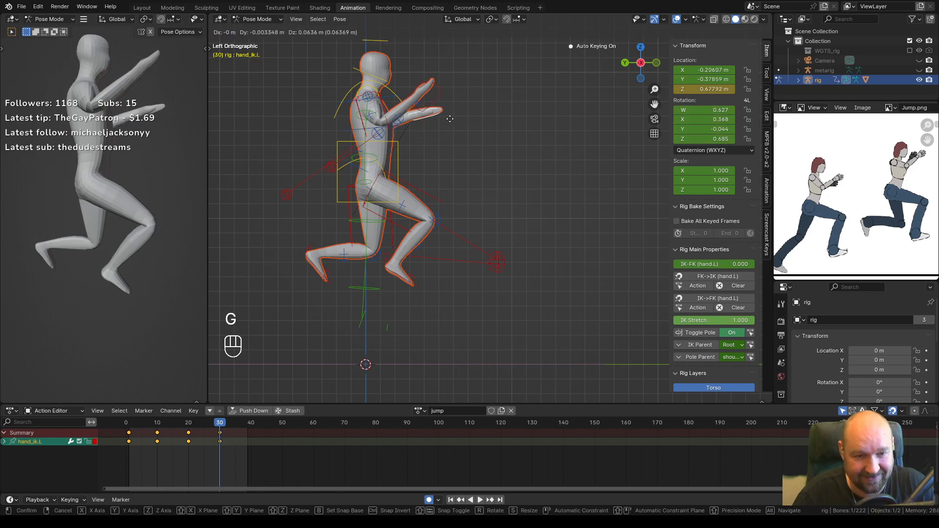
click(447, 91)
key(r)
click(447, 88)
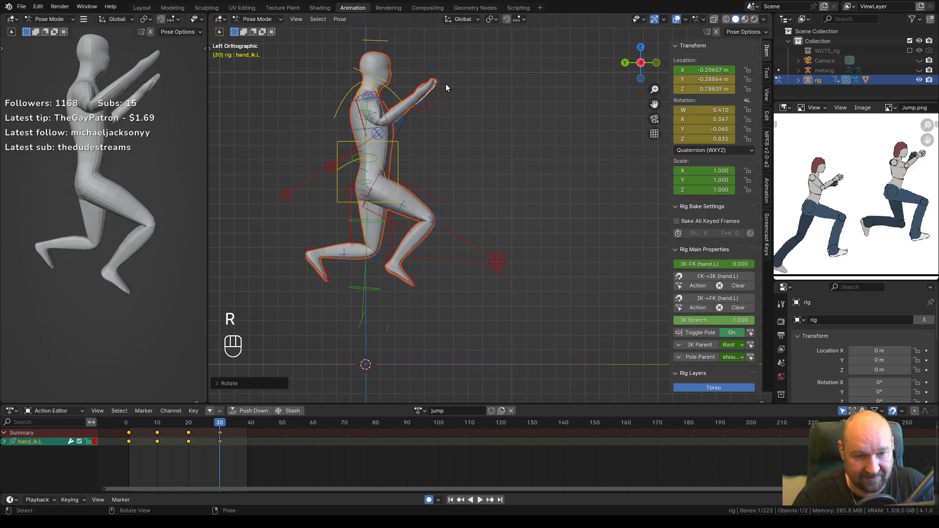
Return to the start of the jump action and play it back to check the new pose at frame 30.
drag(219, 423, 129, 426)
key(space)
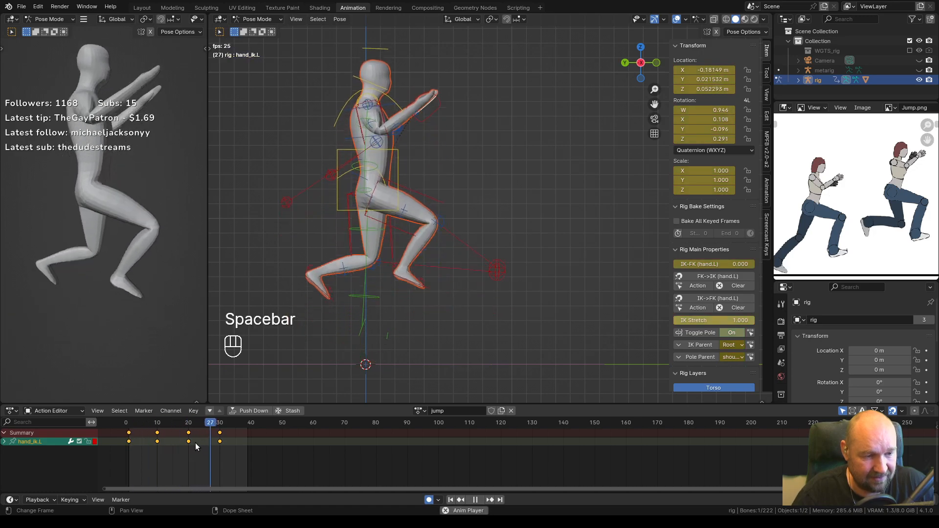
key(space)
key(space)
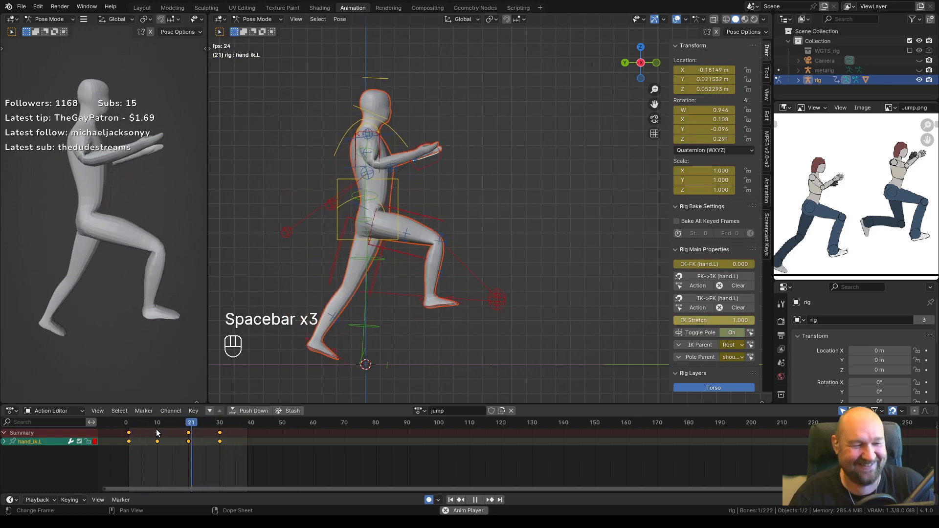
key(space)
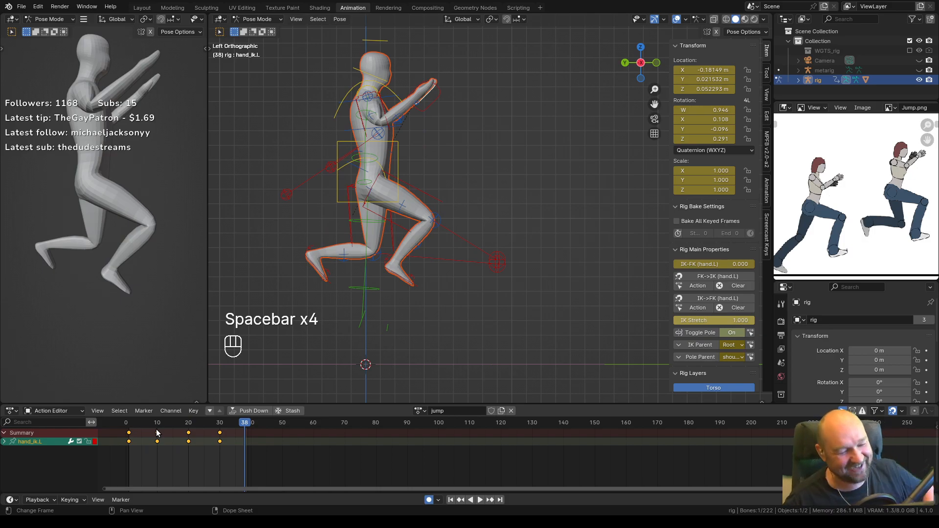
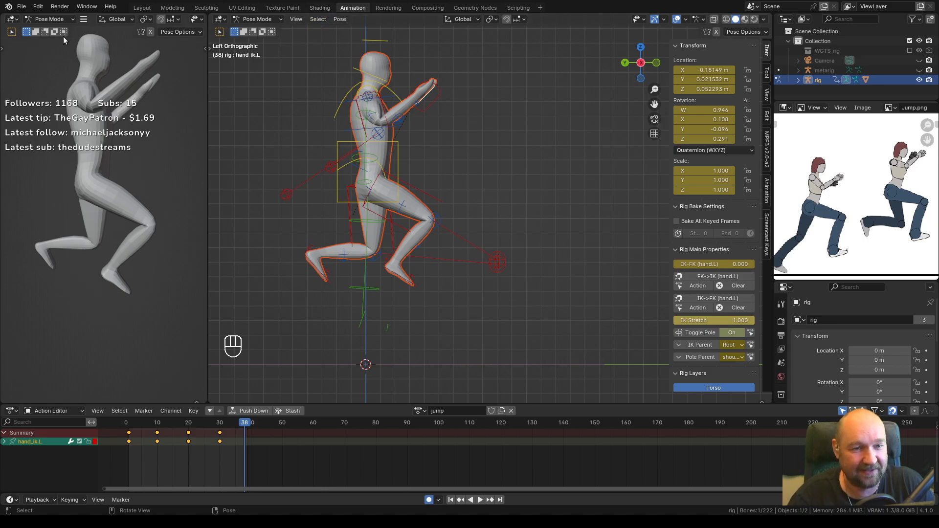
Save the current file.
click(22, 6)
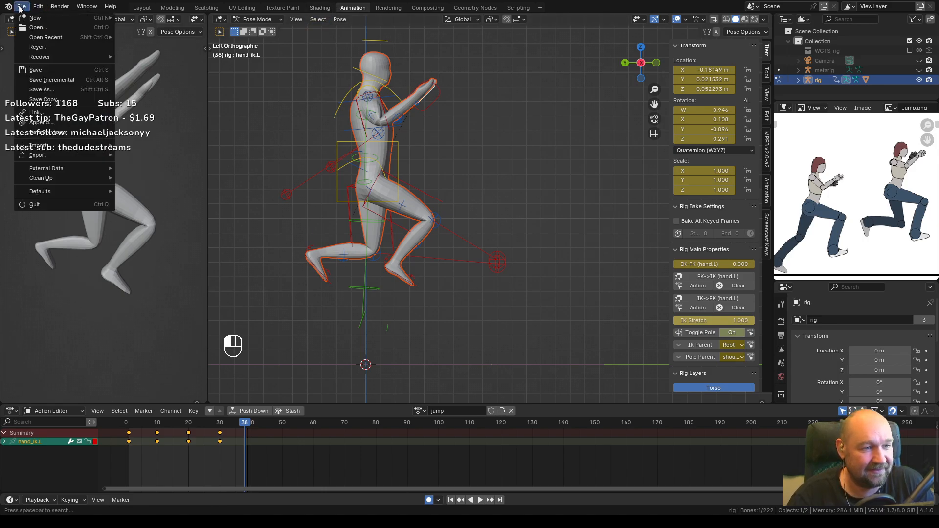
click(65, 69)
click(22, 6)
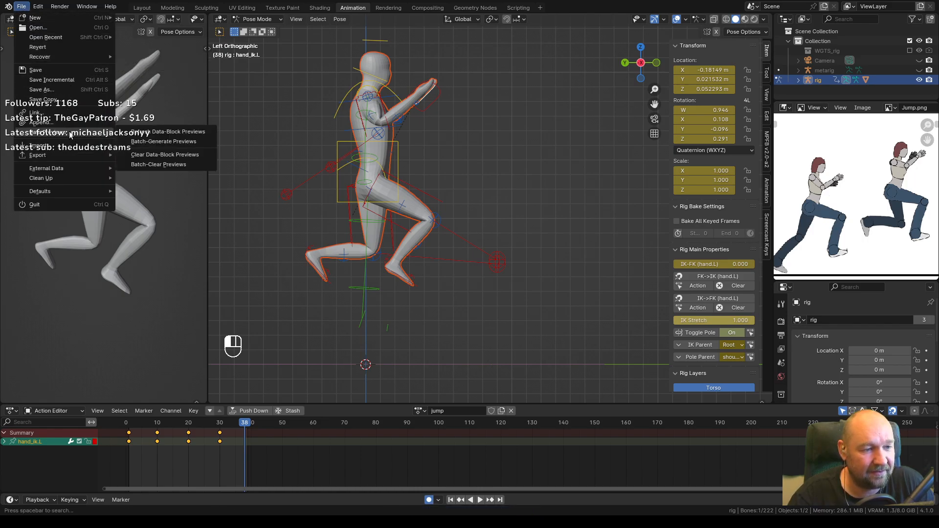
mouse_move(72, 36)
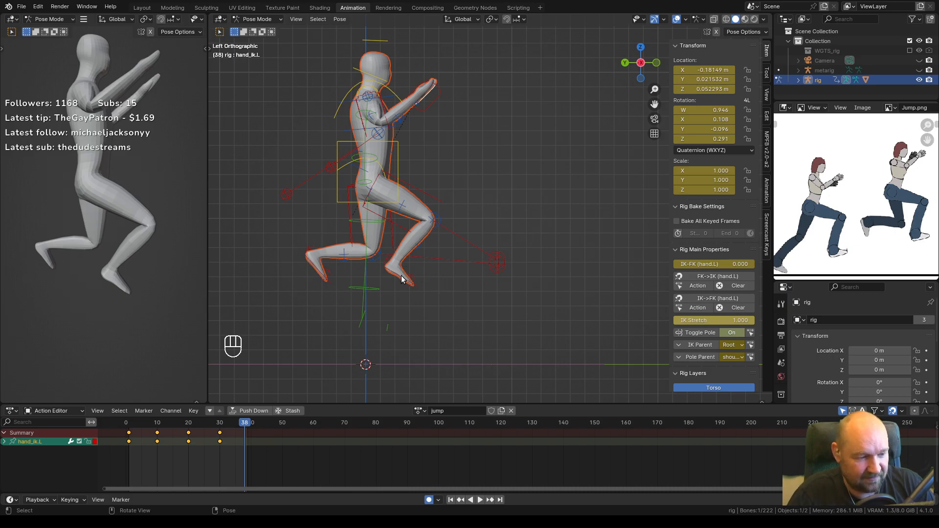
Look through the remaining poses in the jump reference image and frame the descending pose that follows the airborne one.
scroll(865, 215, down, 2)
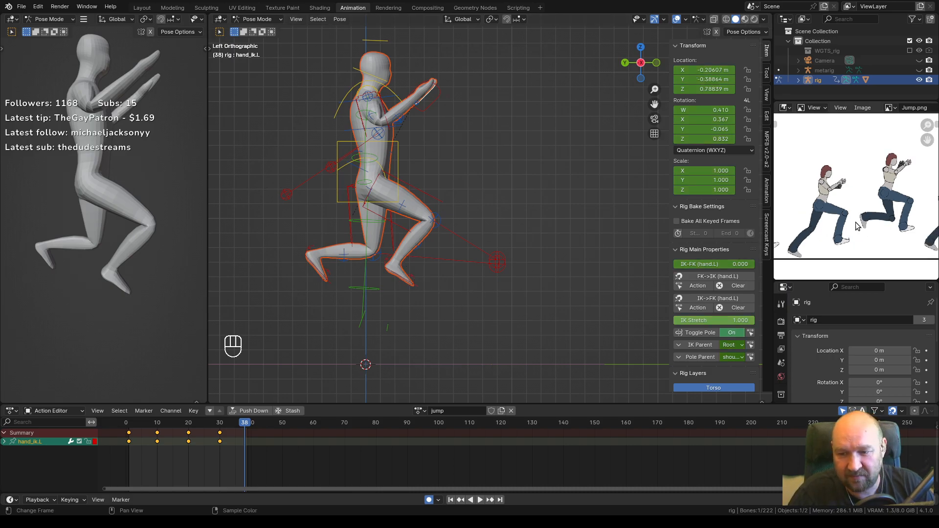
middle_drag(865, 215, 875, 210)
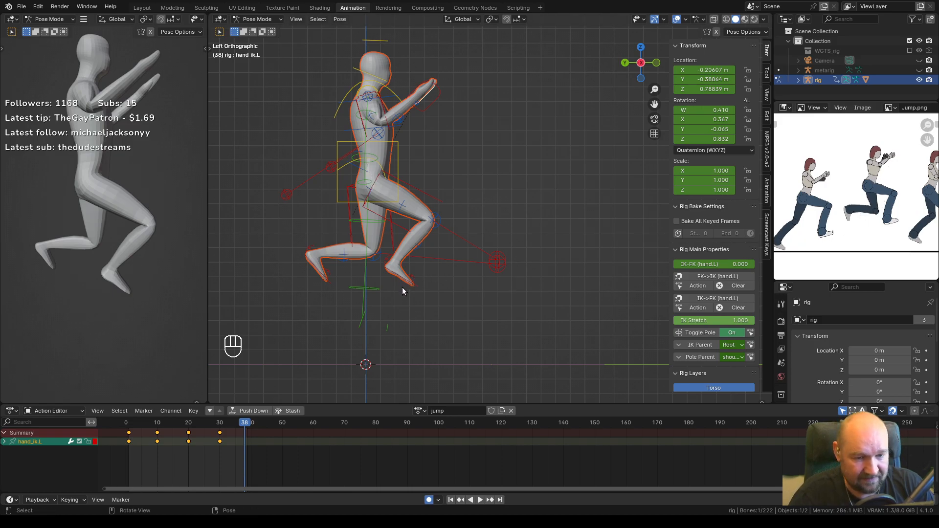
middle_drag(932, 230, 893, 234)
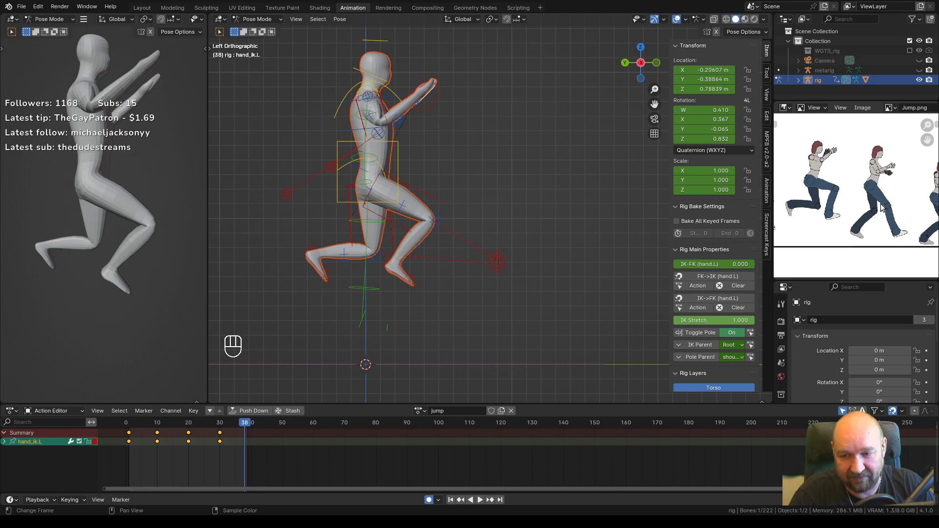
scroll(885, 203, up, 1)
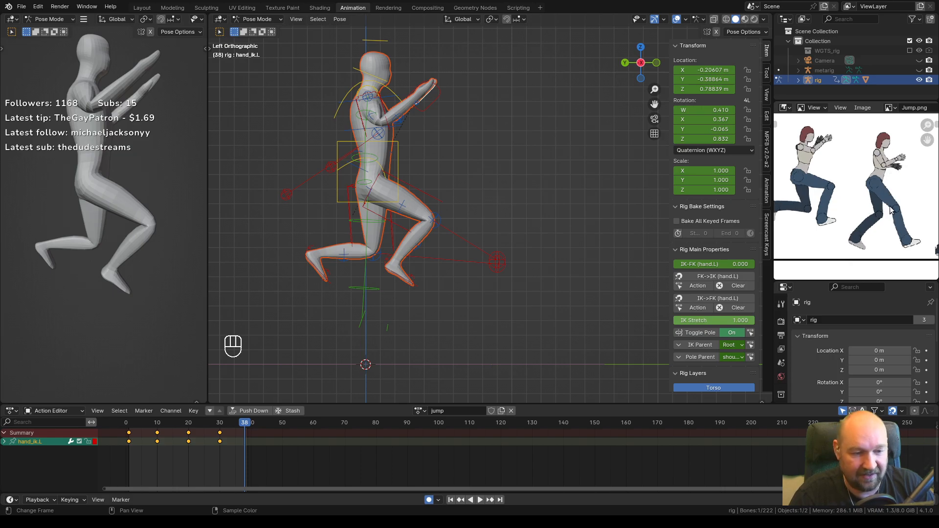
scroll(890, 210, down, 3)
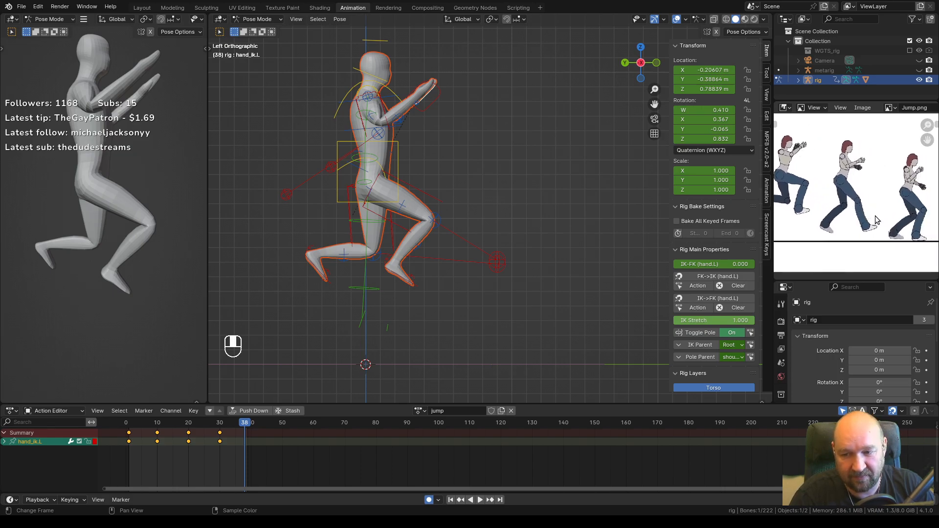
middle_drag(840, 203, 881, 202)
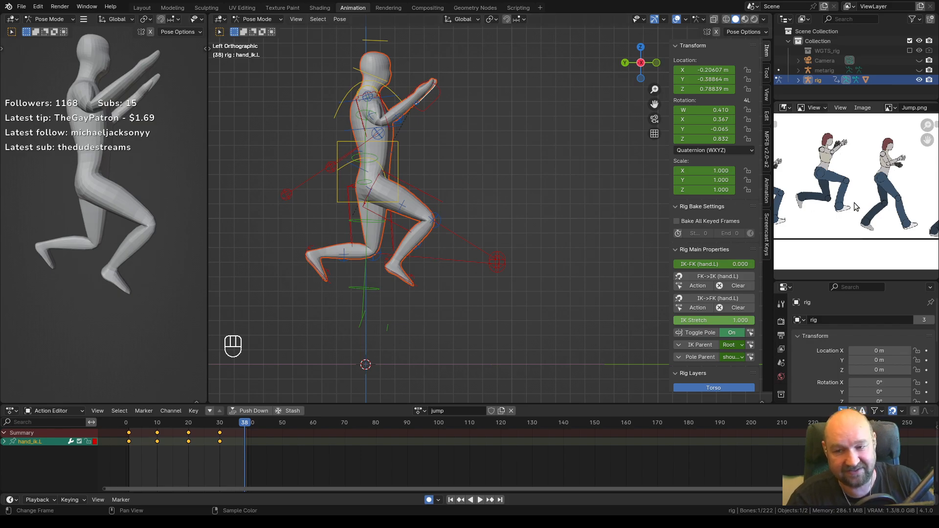
At frame 40, move the right foot IK control about 0.32 m forward and down, and rotate its toes slightly upward.
key(space)
drag(246, 427, 249, 426)
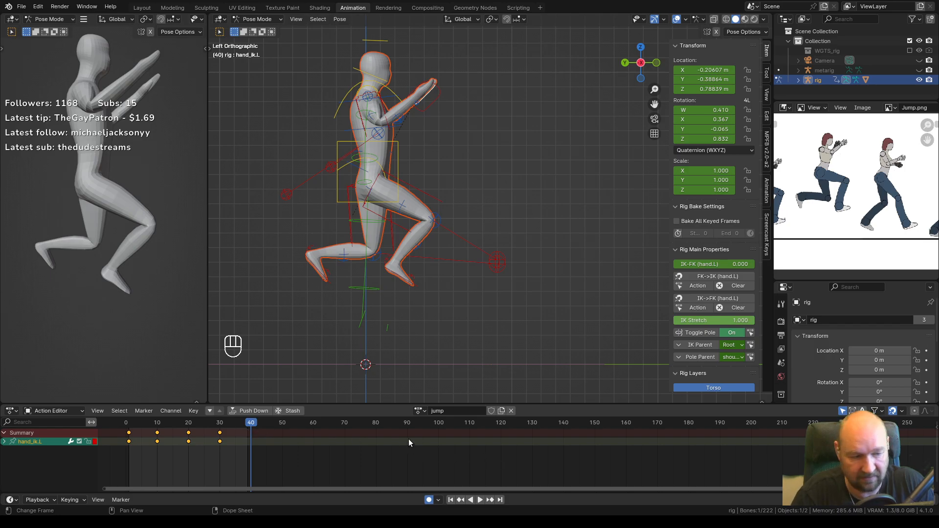
click(414, 285)
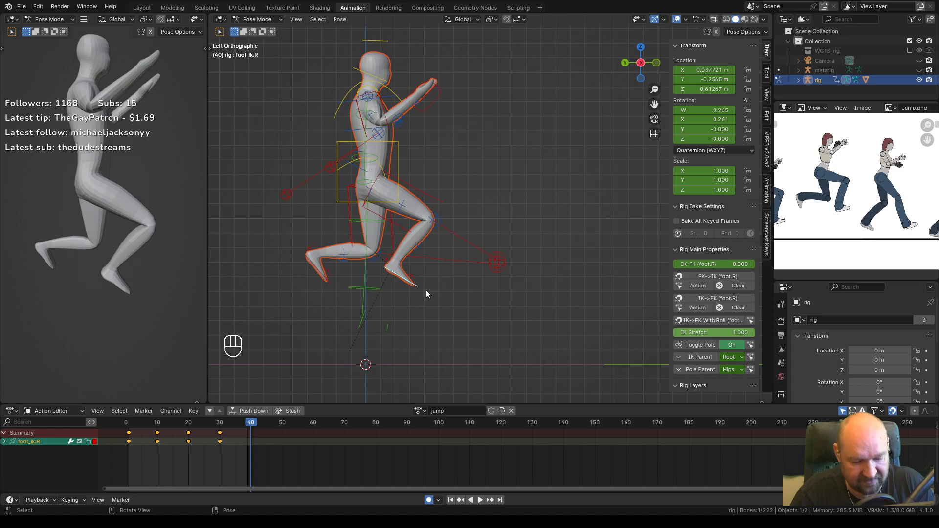
key(g)
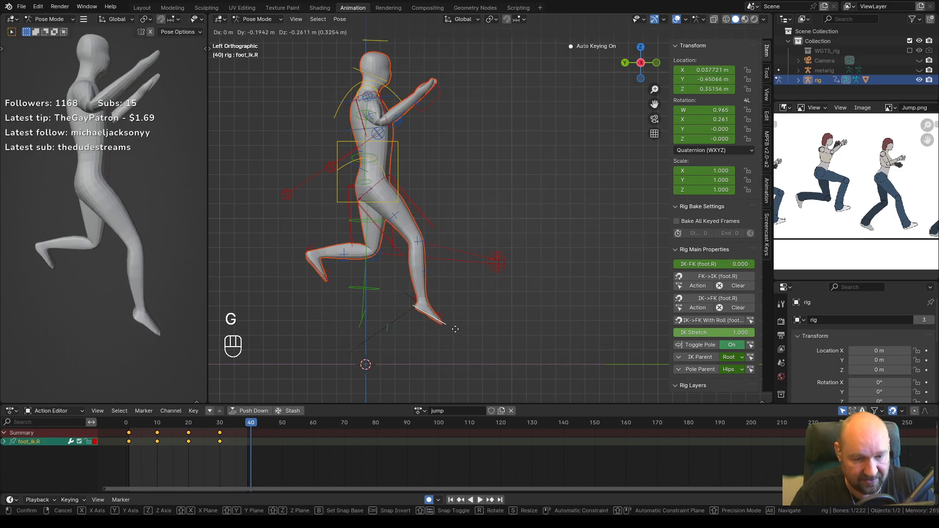
click(456, 326)
key(r)
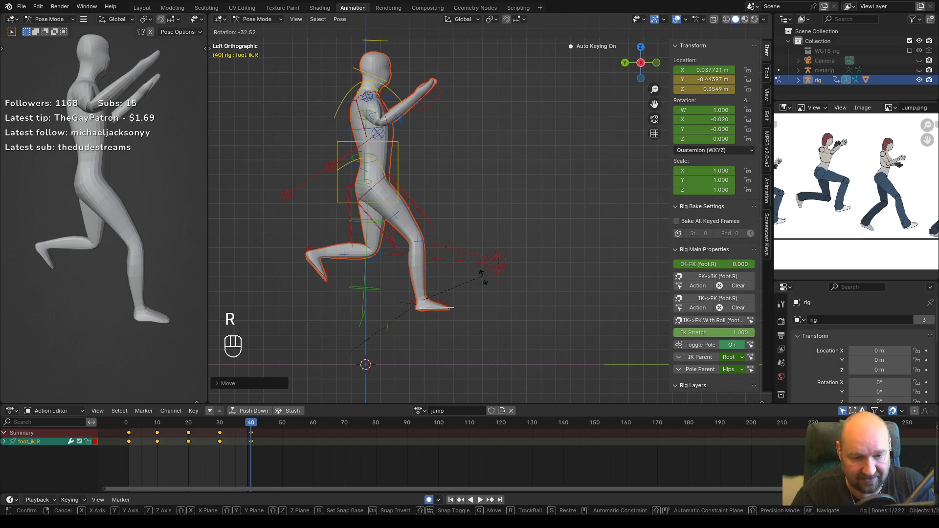
click(471, 255)
key(ctrl+KP_3)
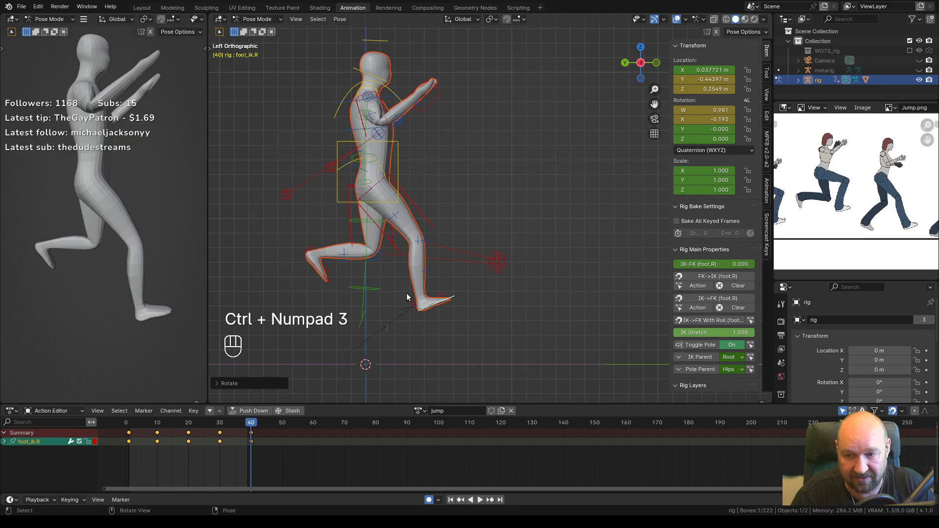
Bring the left foot IK control about 0.12 m forward and 0.17 m down at frame 40, and tilt its toes up toward level.
click(318, 273)
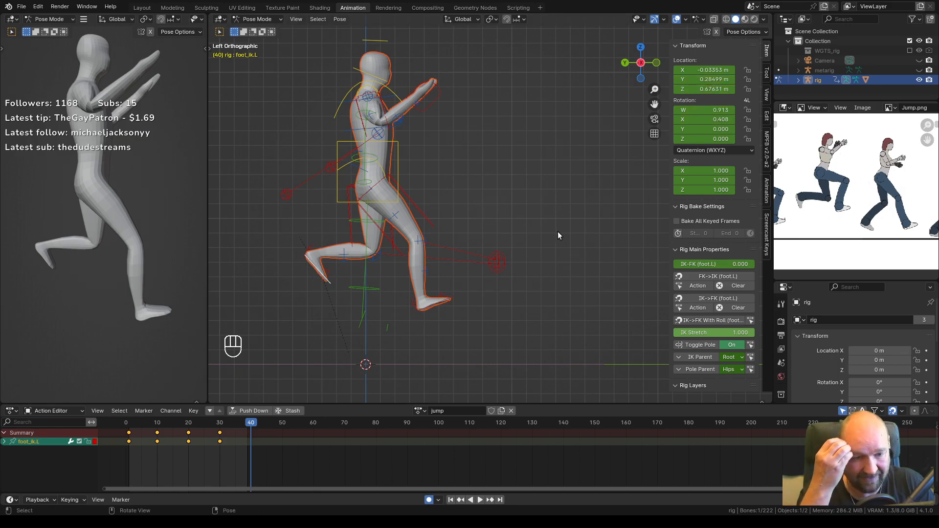
key(g)
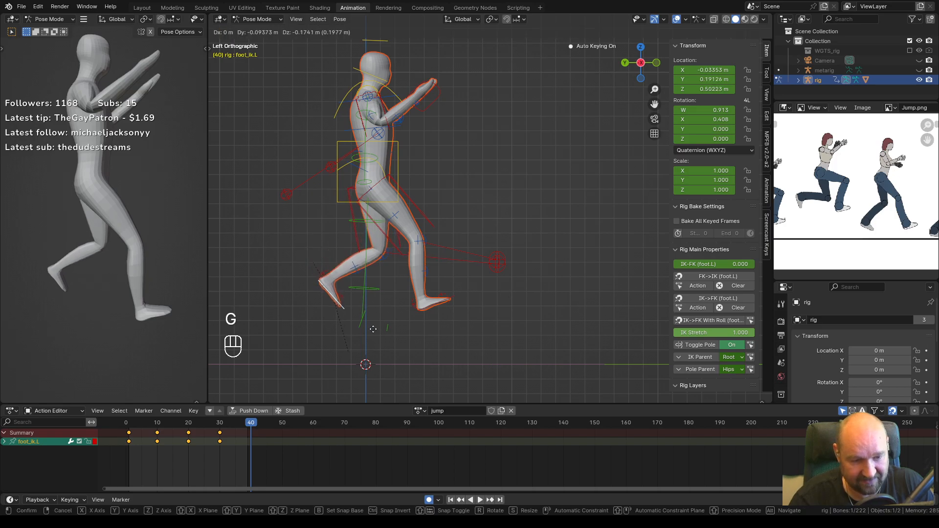
click(379, 337)
key(r)
click(394, 319)
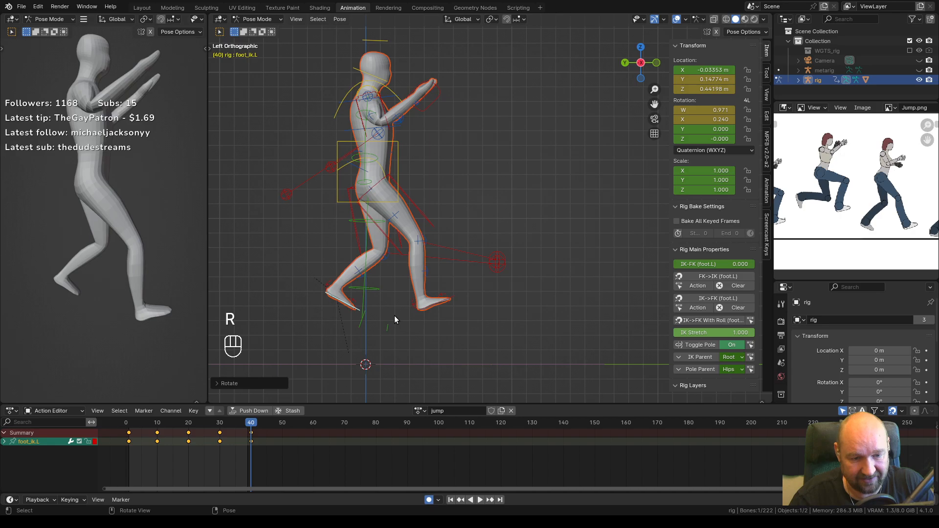
key(g)
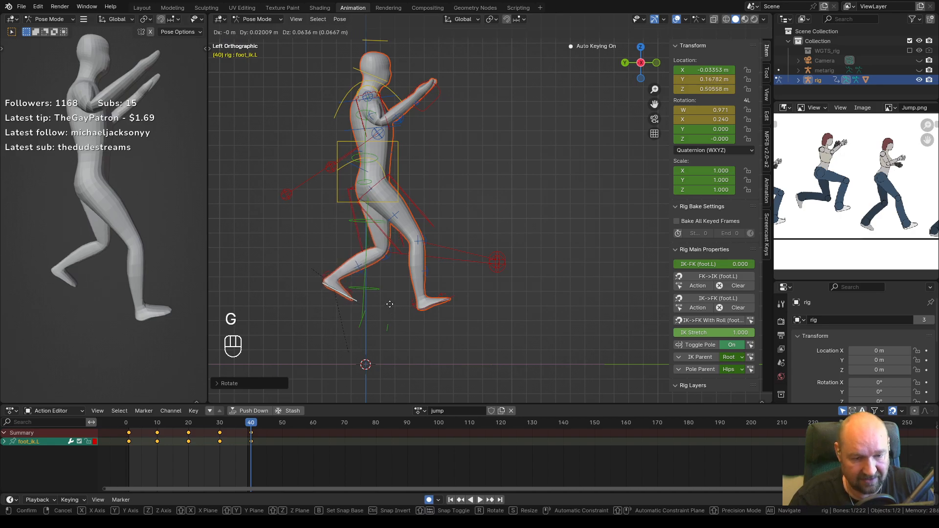
click(394, 307)
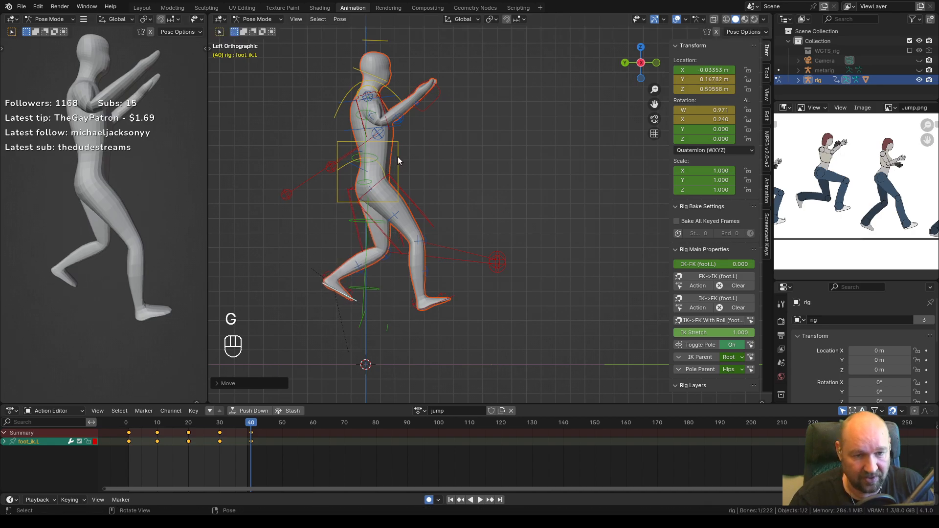
Lower both hand IK controls about 0.14 m at frame 40 and rotate them together until the hands point nearly straight forward.
click(437, 94)
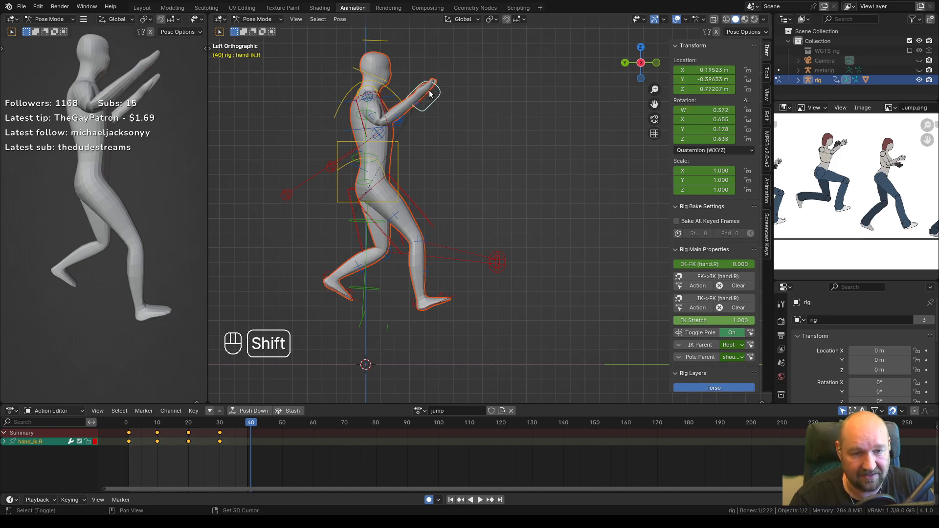
middle_drag(465, 99, 388, 74)
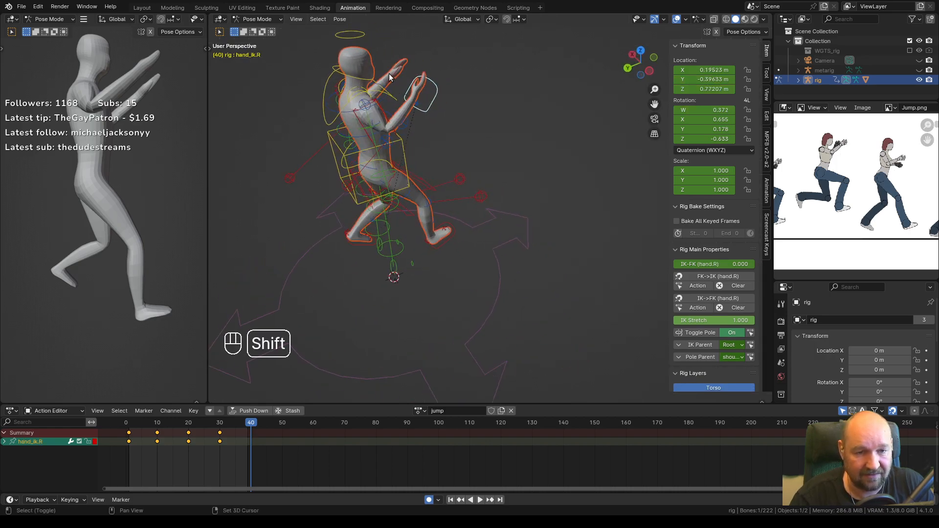
shift+click(399, 70)
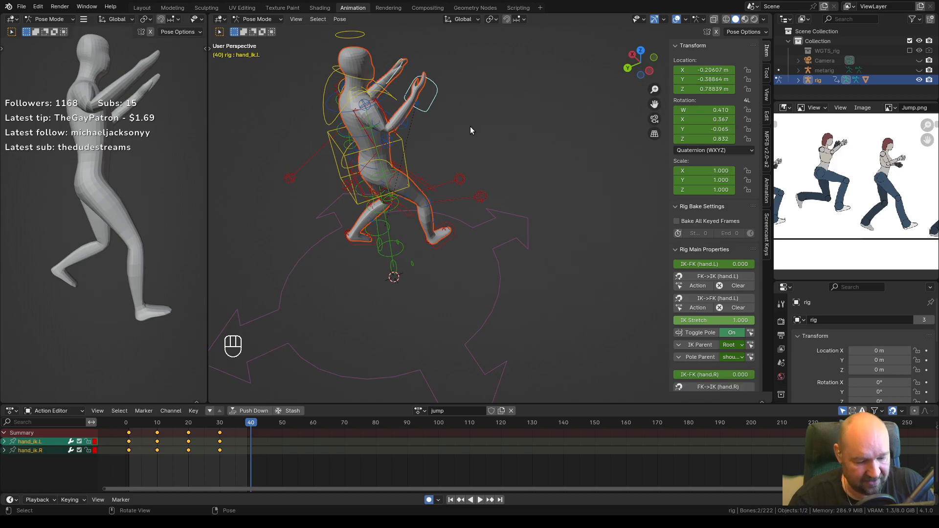
key(KP_3)
key(ctrl+KP_3)
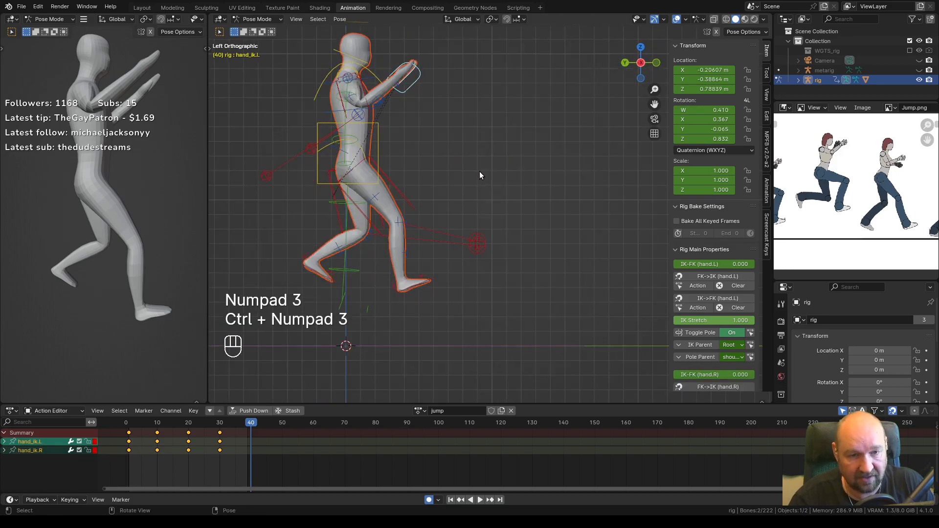
key(g)
click(471, 171)
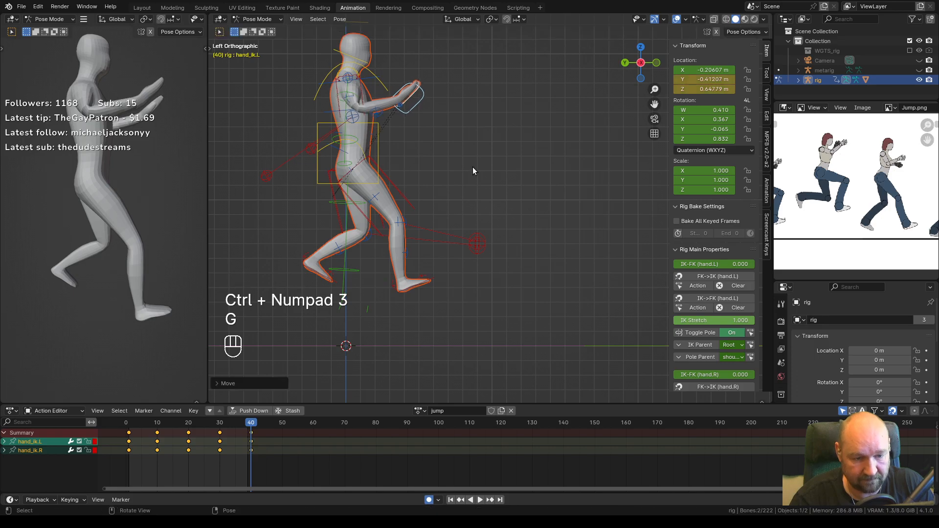
key(r)
click(450, 236)
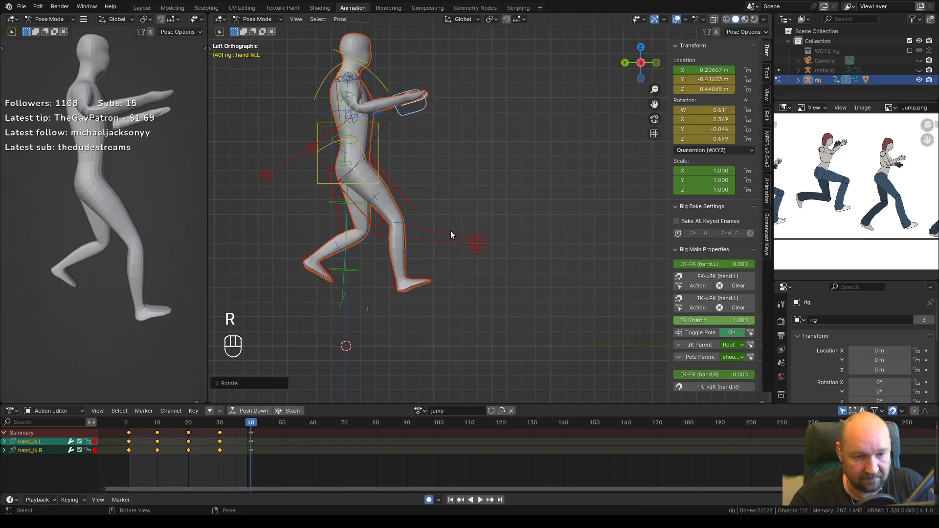
Lower the torso, both hand and both foot IK controls together about 0.18 m along global Z at frame 40.
shift+middle_drag(430, 218, 442, 212)
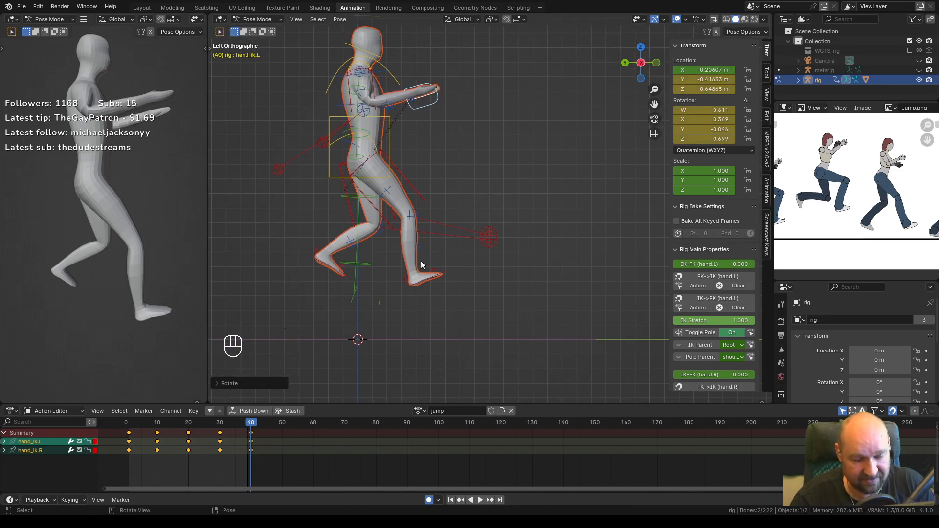
shift+click(390, 146)
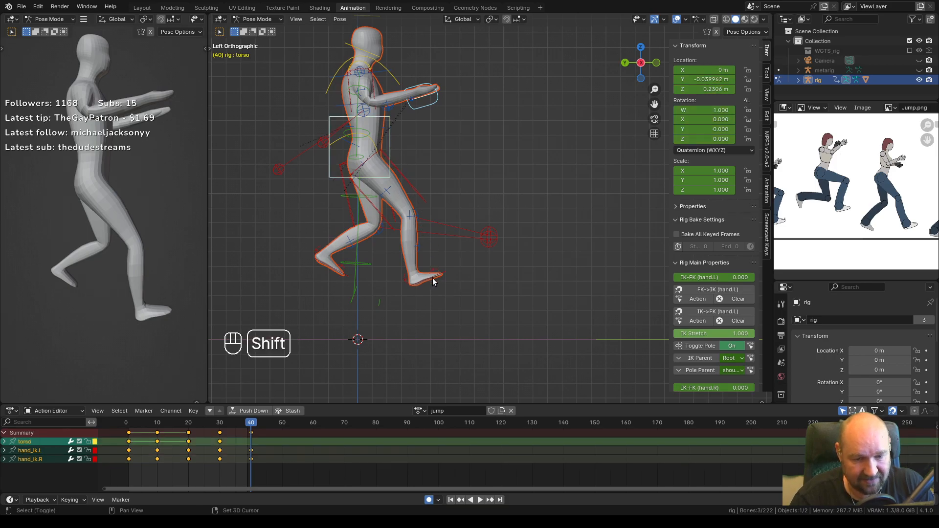
shift+click(433, 281)
shift+click(344, 277)
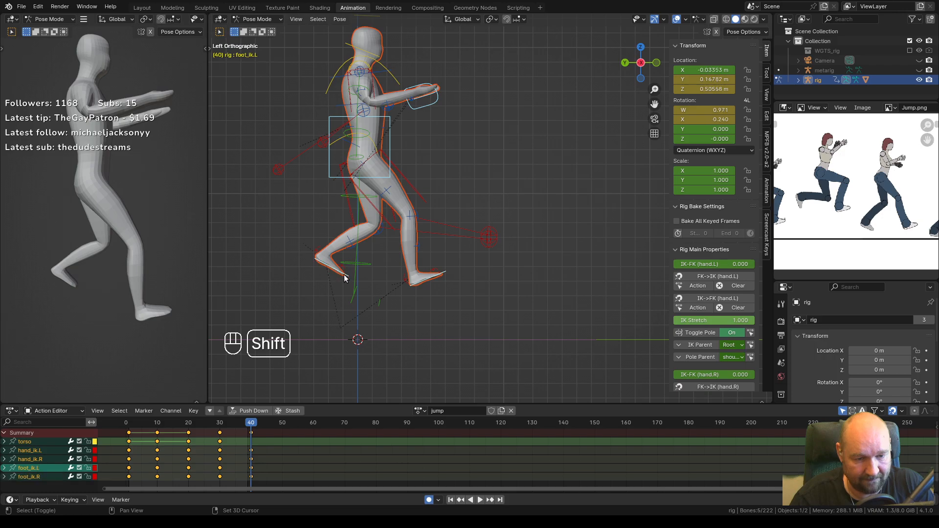
key(g)
key(z)
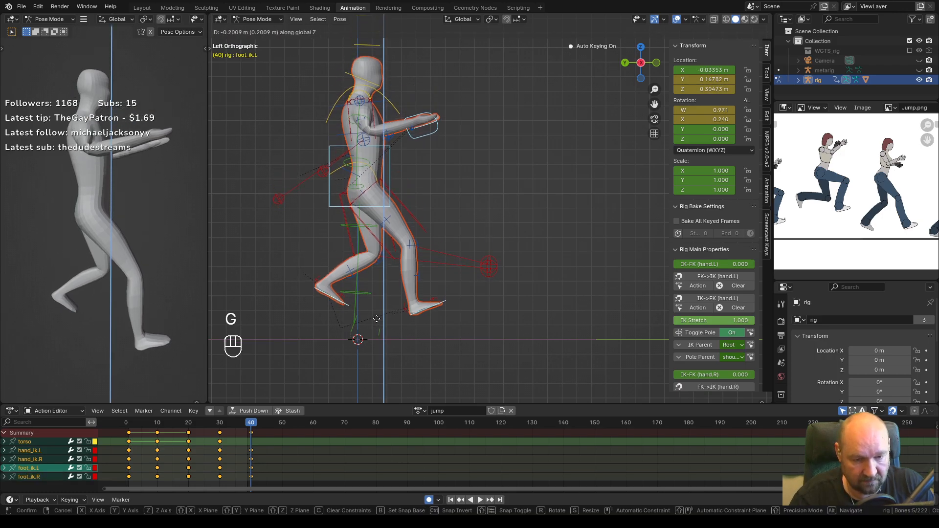
click(375, 315)
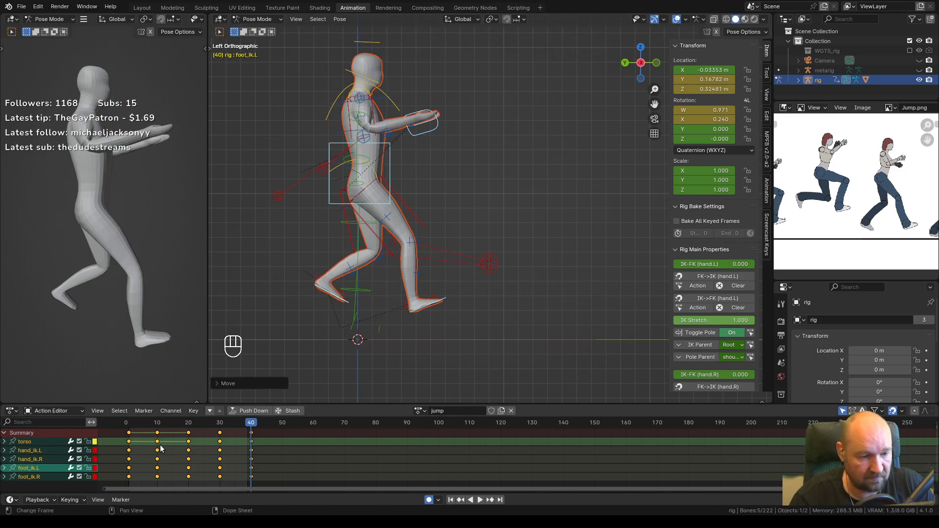
Play back the jump action to check the motion into the frame 40 pose, and inspect the feet above the ground.
key(space)
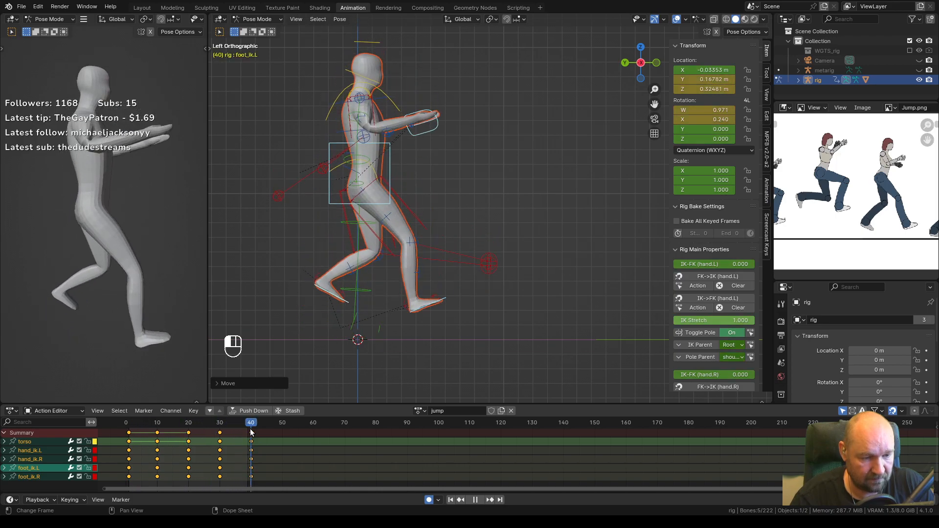
scroll(401, 287, down, 2)
scroll(403, 288, up, 1)
shift+middle_drag(406, 289, 419, 264)
scroll(424, 283, up, 1)
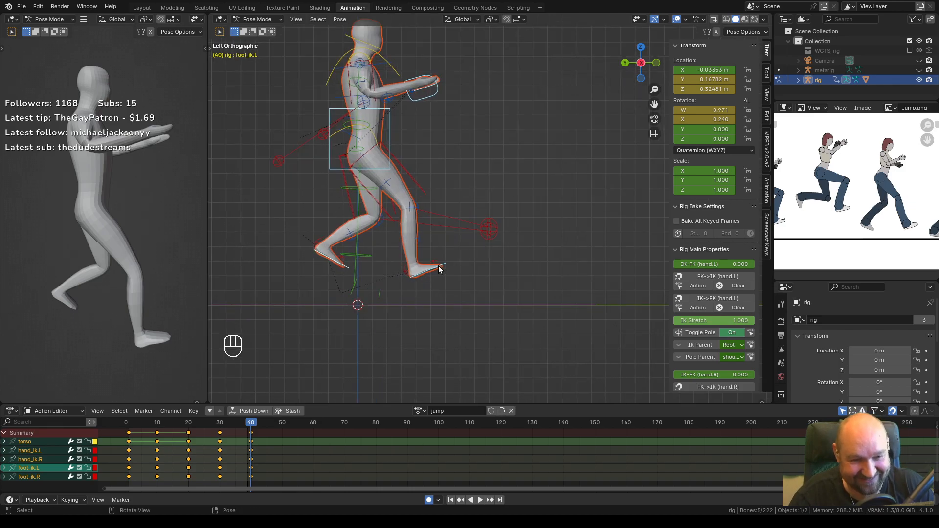
Rotate the right foot IK control flatter at frame 40 and shift it about 0.026 m back and down.
click(441, 267)
click(445, 265)
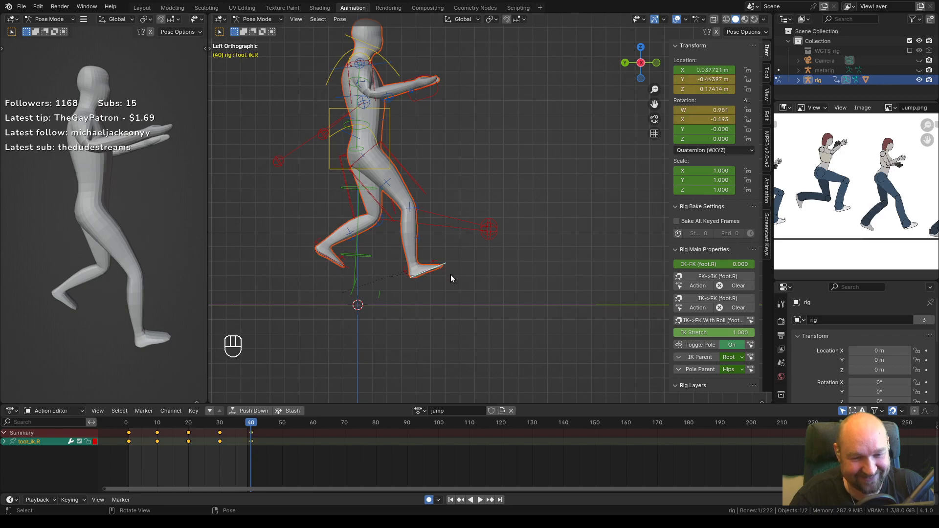
key(r)
click(456, 285)
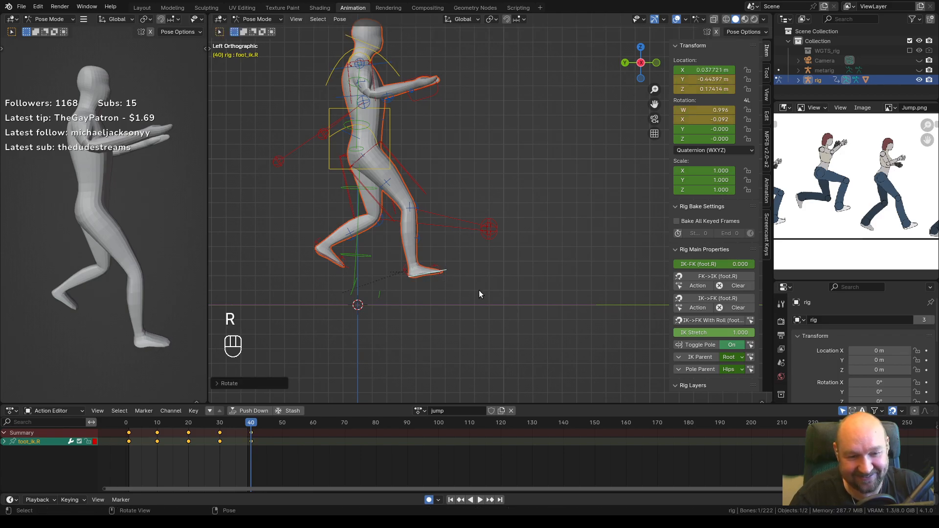
key(g)
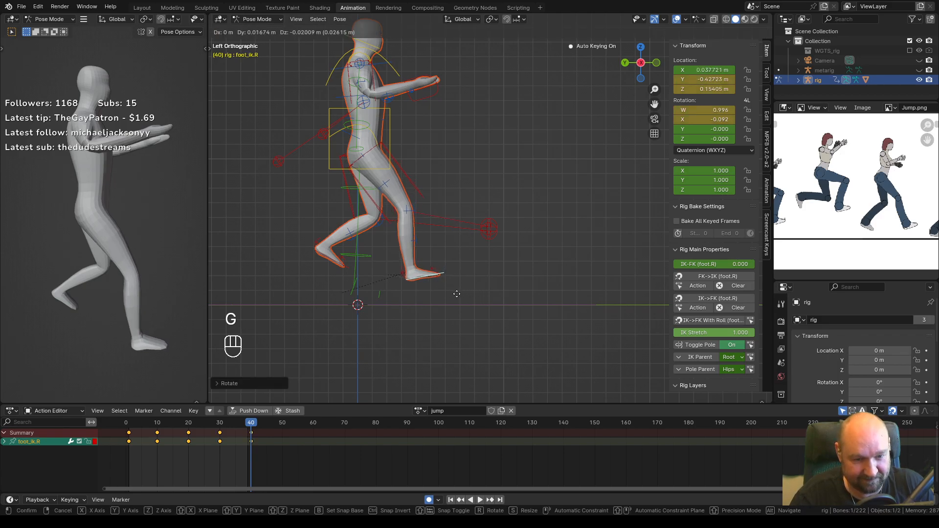
click(457, 293)
Frame the landing pose that follows the descending one in the jump reference image.
middle_drag(920, 205, 886, 198)
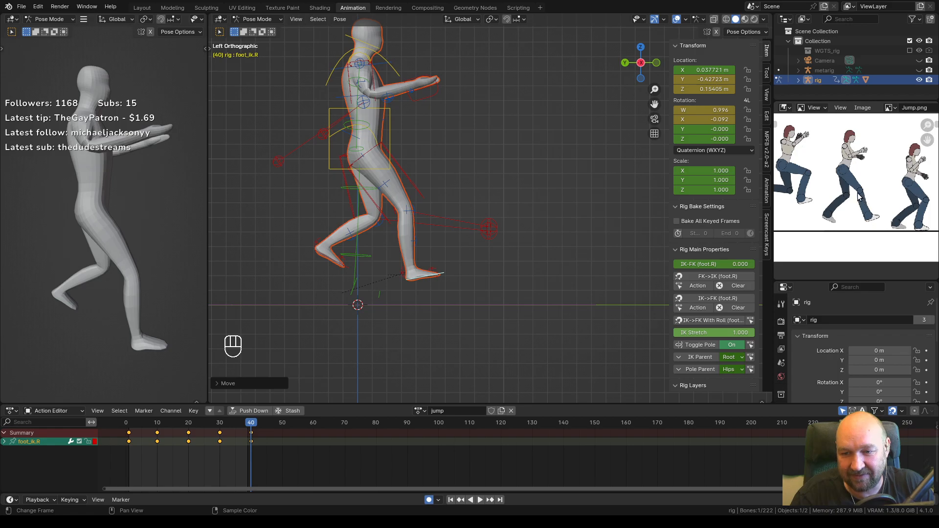
scroll(860, 196, up, 1)
middle_drag(858, 202, 814, 205)
mouse_move(870, 211)
middle_down()
mouse_move(842, 212)
mouse_move(871, 209)
middle_up()
scroll(878, 215, up, 1)
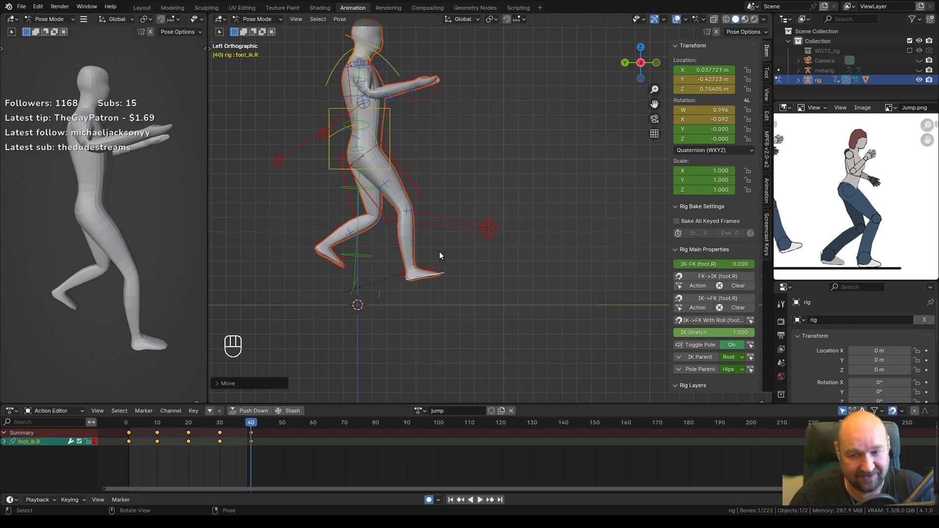
Lower the torso, both foot and both hand IK controls together about 0.27 m along global Z at frame 50.
shift+scroll(451, 252, up, 1)
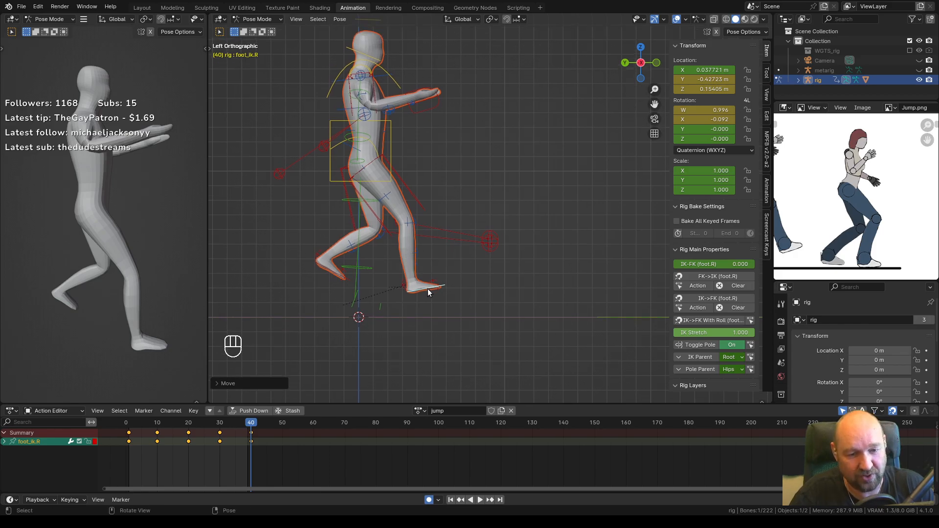
drag(275, 424, 283, 424)
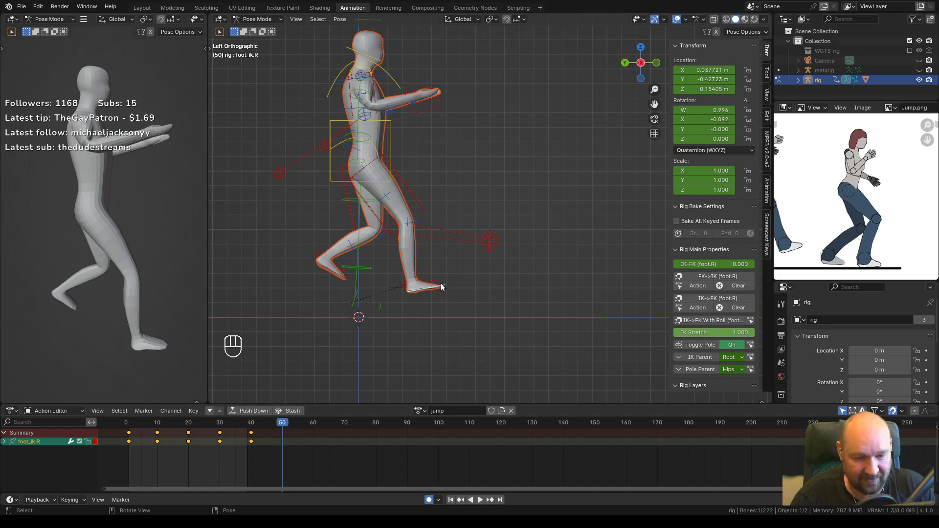
shift+click(337, 274)
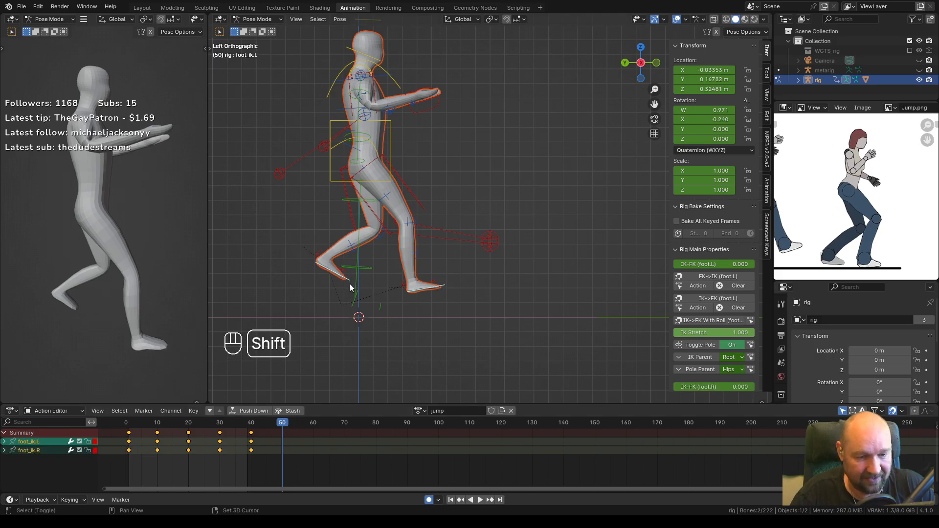
shift+click(330, 179)
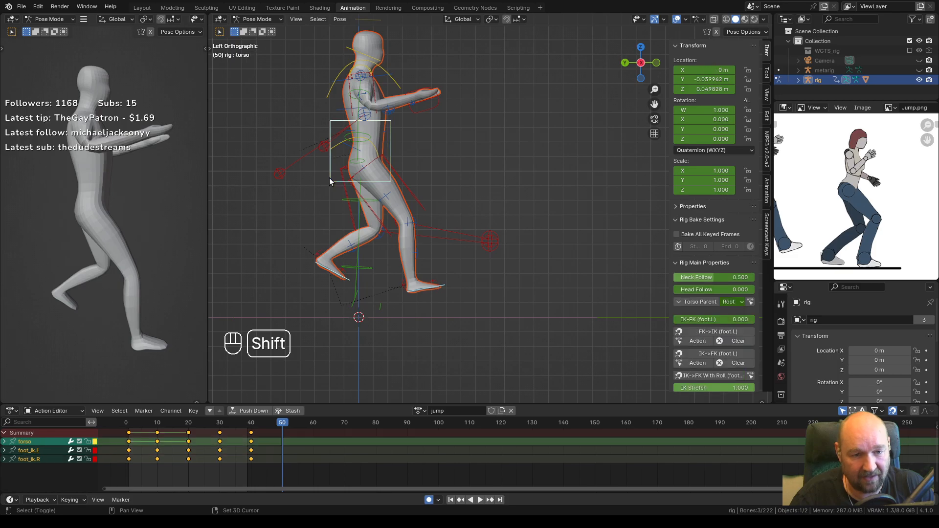
shift+click(434, 103)
middle_drag(477, 98, 468, 136)
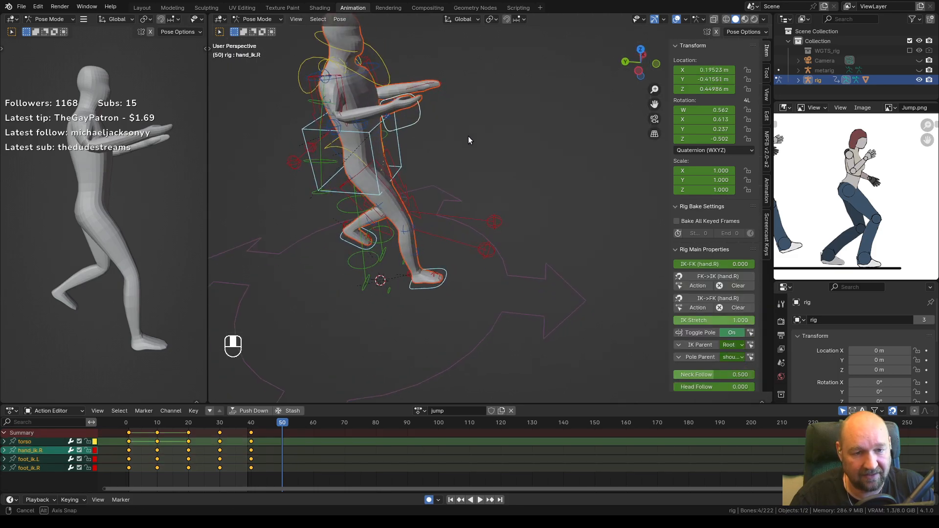
shift+click(428, 85)
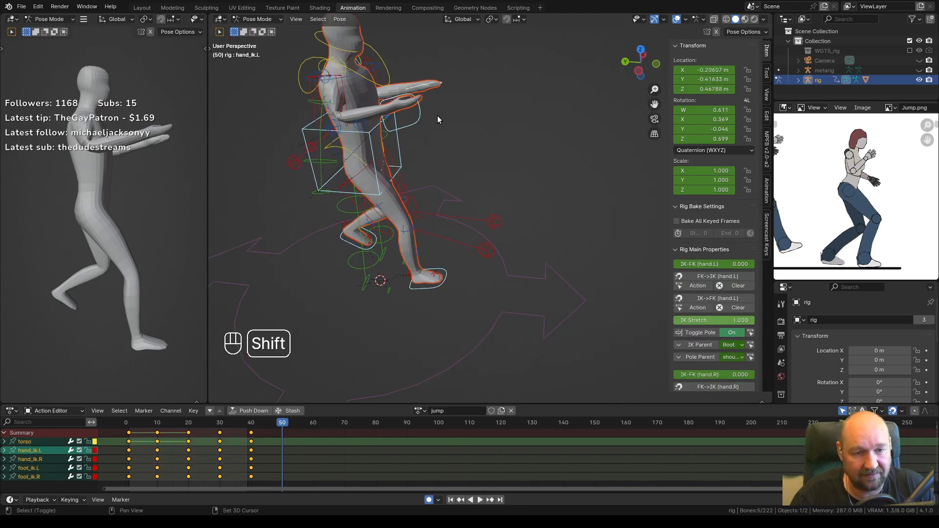
key(ctrl+KP_3)
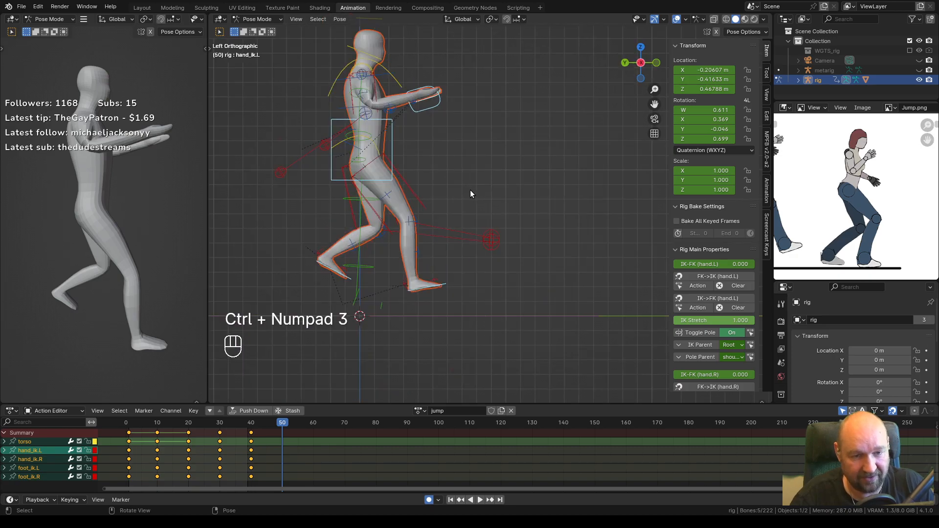
key(g)
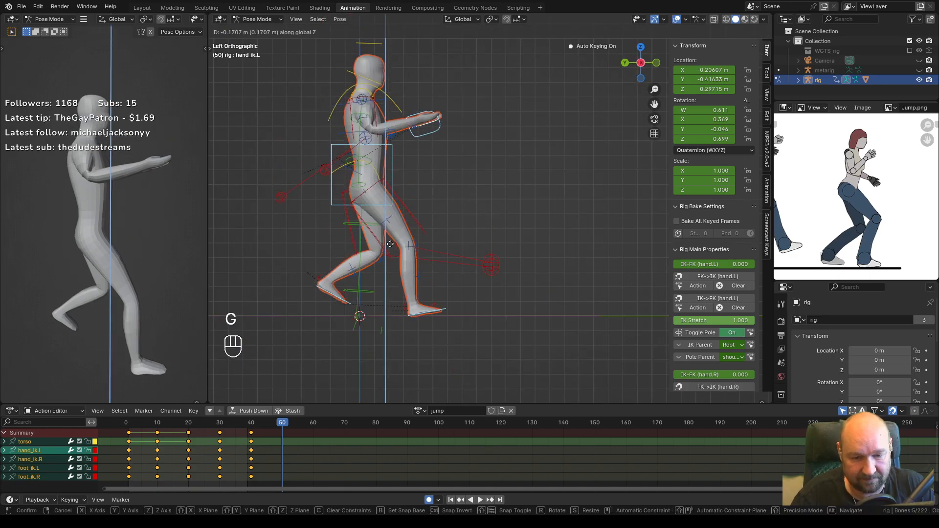
click(392, 261)
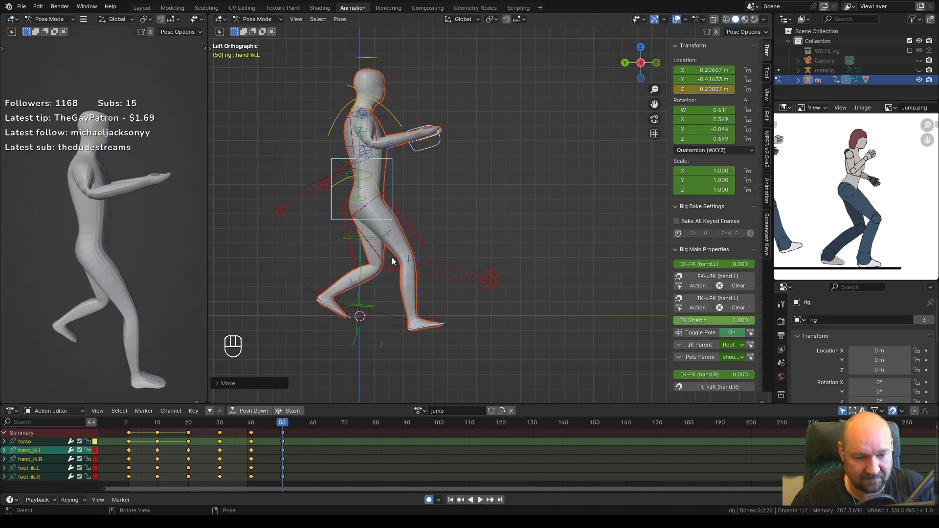
Raise the right foot IK control about 0.1 m to the ground line at frame 50, shift it about 0.033 m back, and rotate it about 8.8° flatter.
click(443, 325)
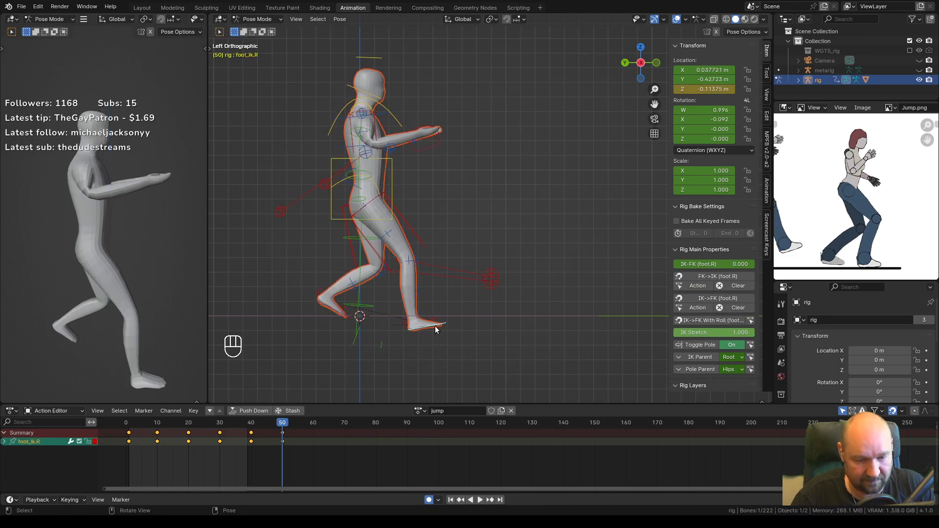
key(g)
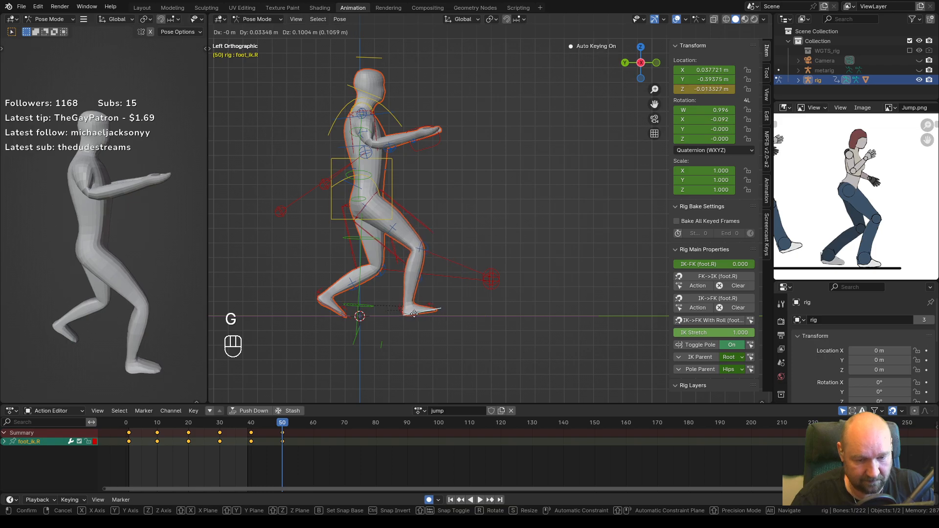
click(413, 316)
key(r)
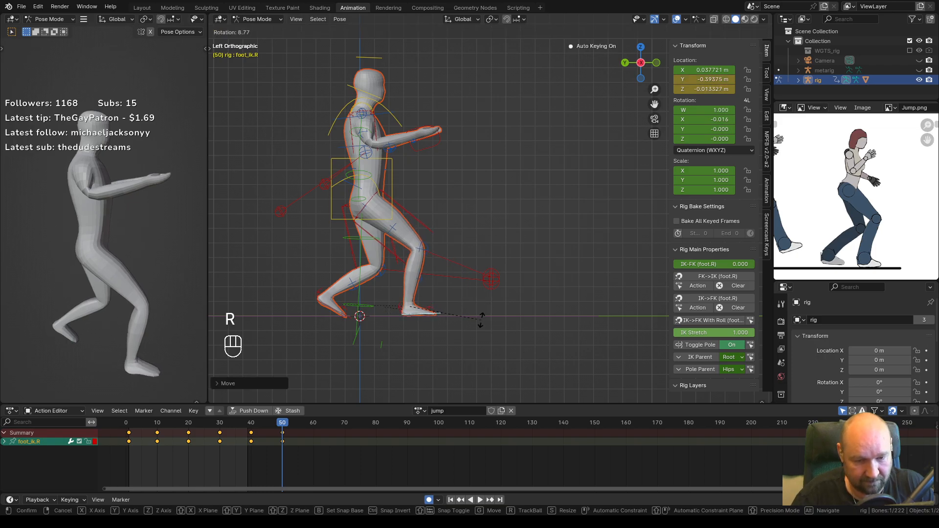
click(481, 320)
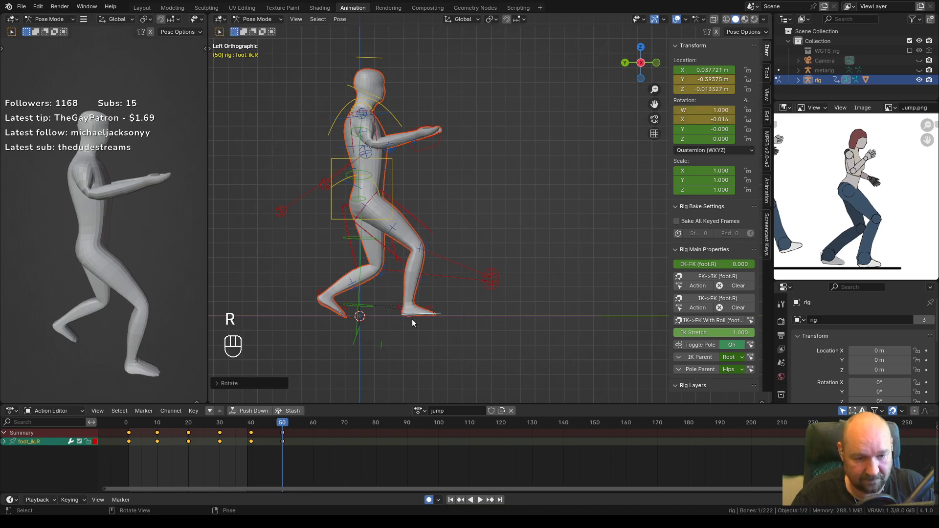
Rotate the left foot IK control flat at frame 50 and set it on the ground line, about 0.07 m down and 0.023 m back.
click(330, 307)
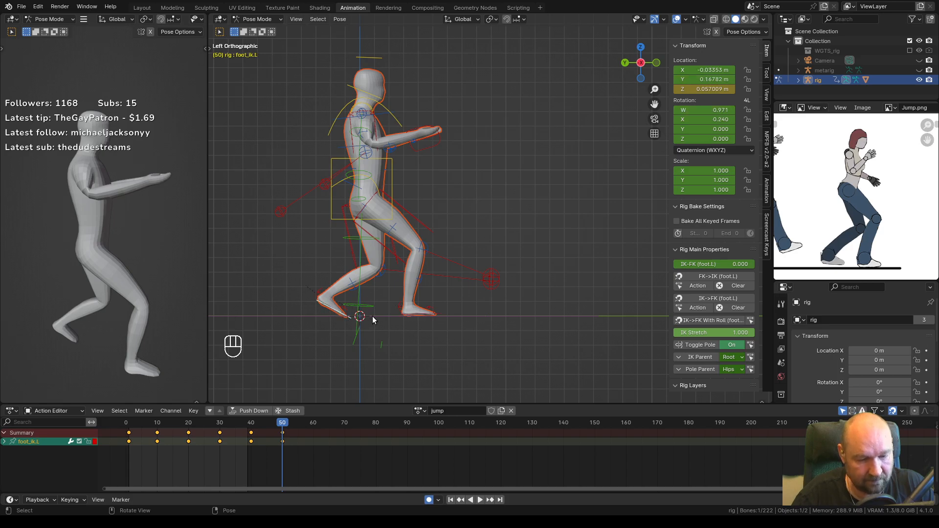
key(r)
click(378, 296)
key(g)
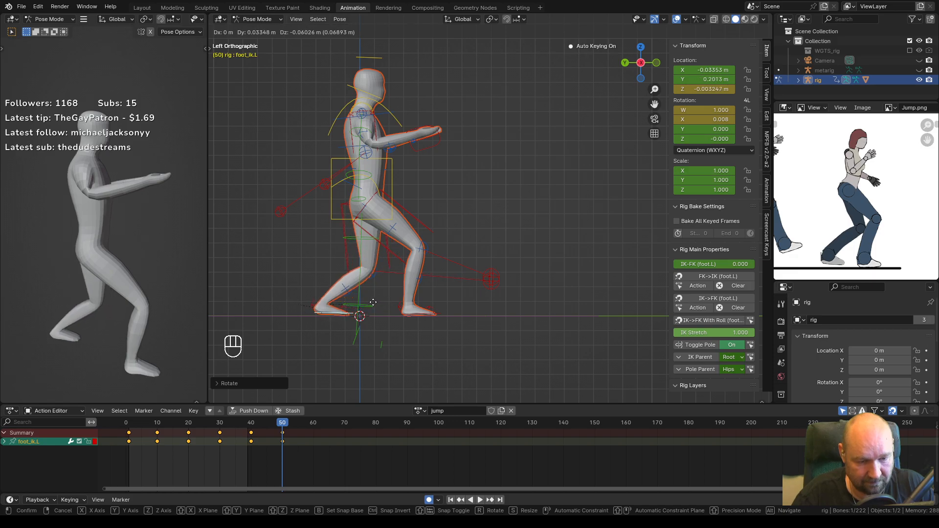
click(373, 302)
key(r)
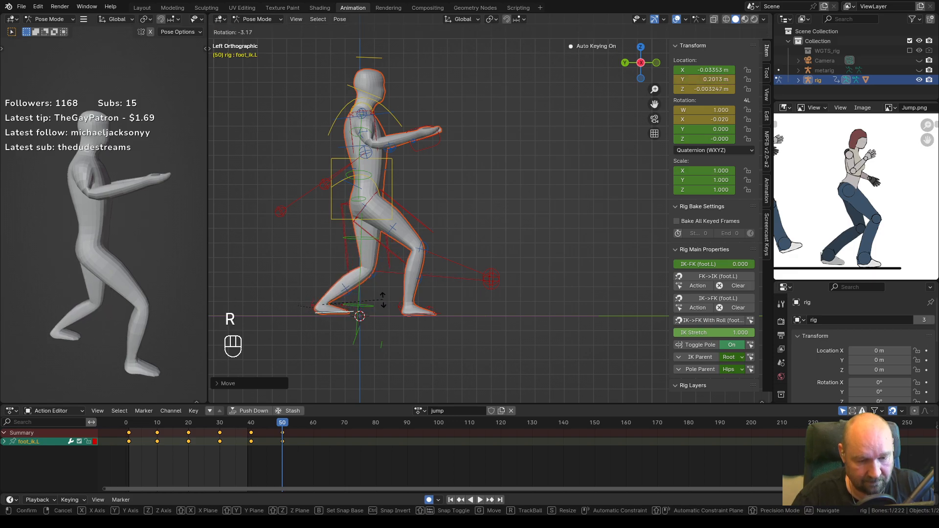
click(380, 300)
key(g)
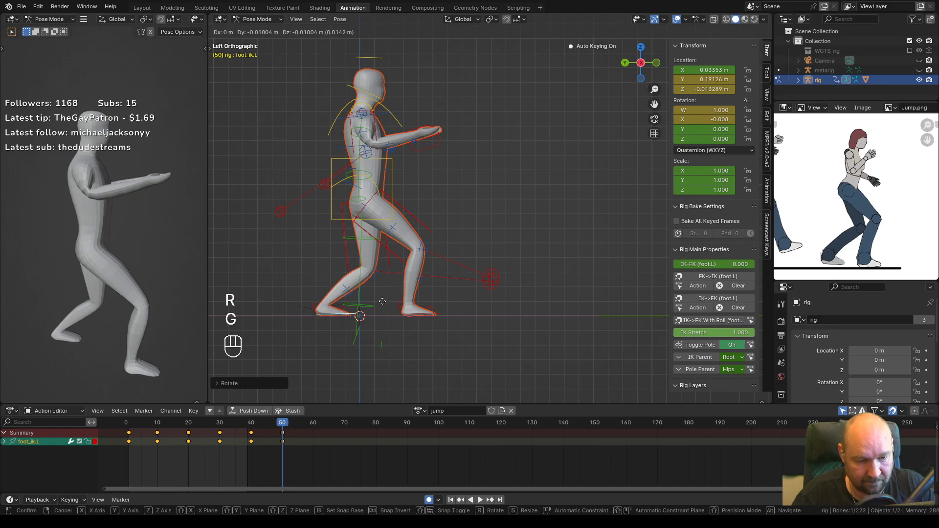
click(382, 302)
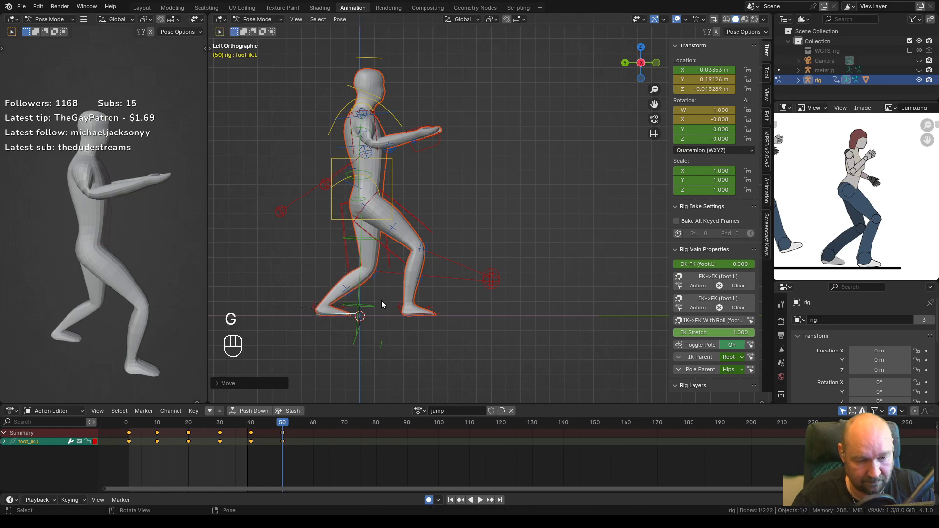
Lower both hand IK controls together about 0.21 m at frame 50 and rotate them to level the hands.
click(438, 140)
middle_drag(446, 142, 458, 180)
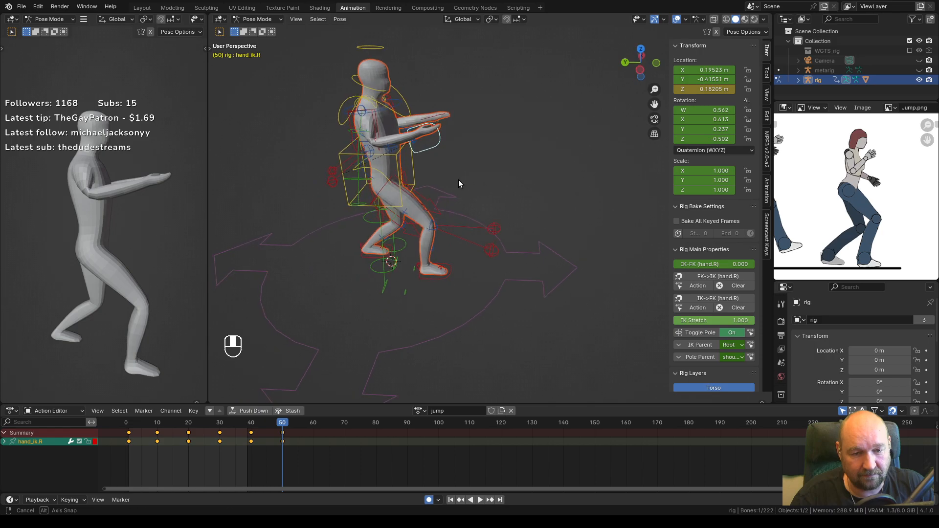
shift+click(437, 121)
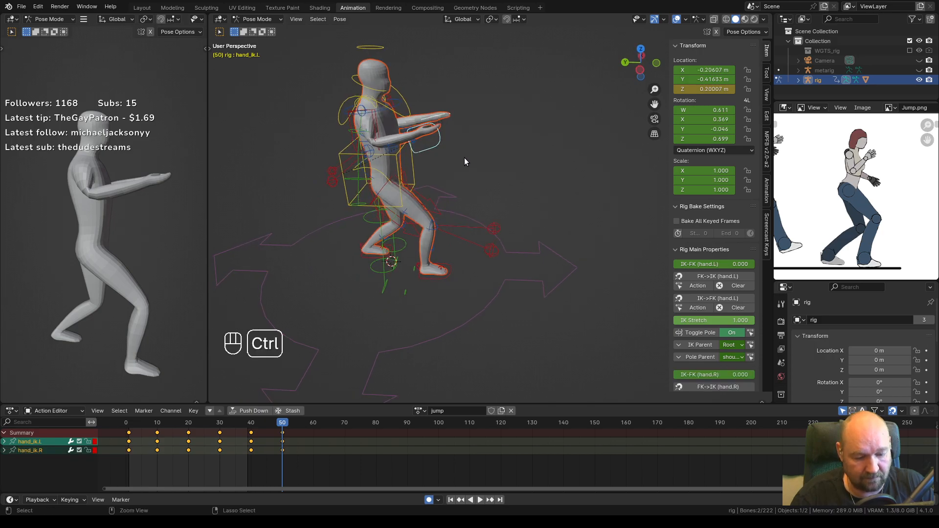
key(ctrl+KP_3)
key(g)
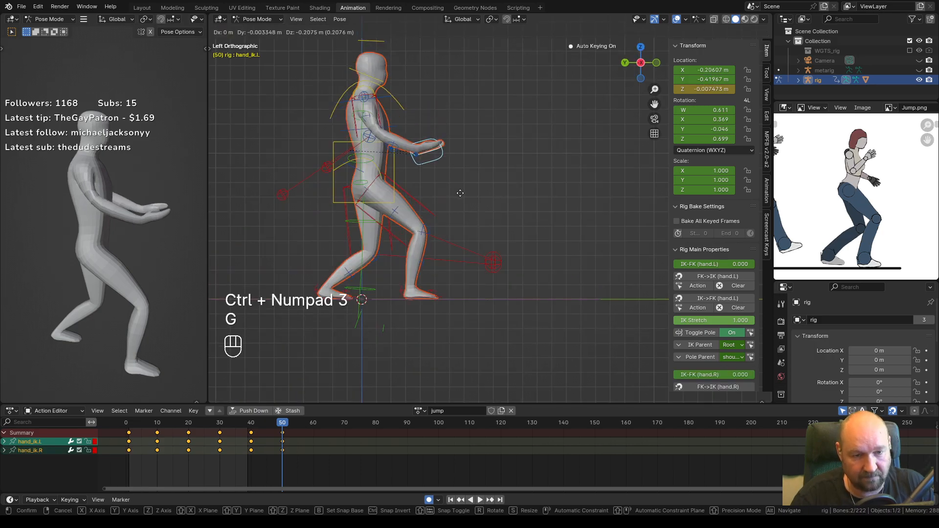
click(459, 196)
key(r)
click(453, 231)
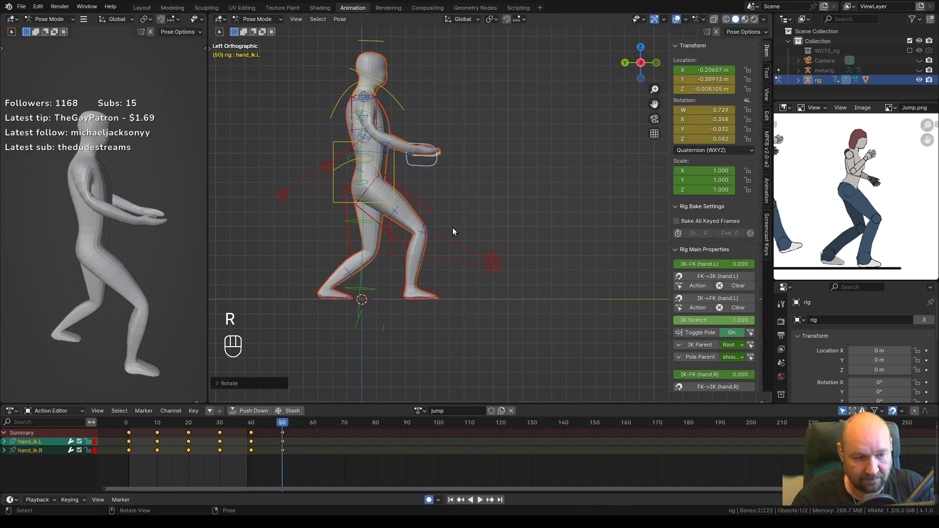
Shift only the right hand IK control slightly down and back toward the body at frame 50.
click(428, 168)
key(g)
click(423, 176)
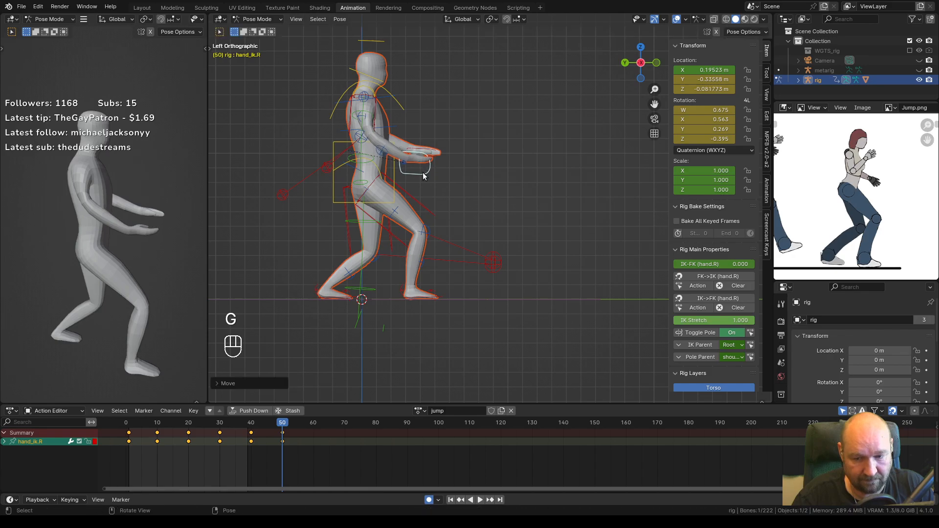
Extend the playback range past frame 50 and play back the jump action from its start through the landing pose.
drag(281, 427, 130, 427)
key(space)
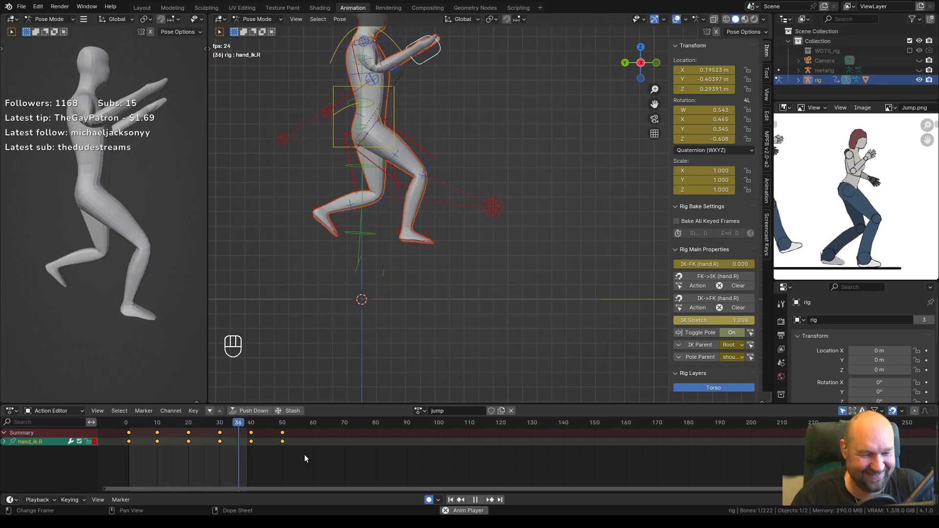
key(space)
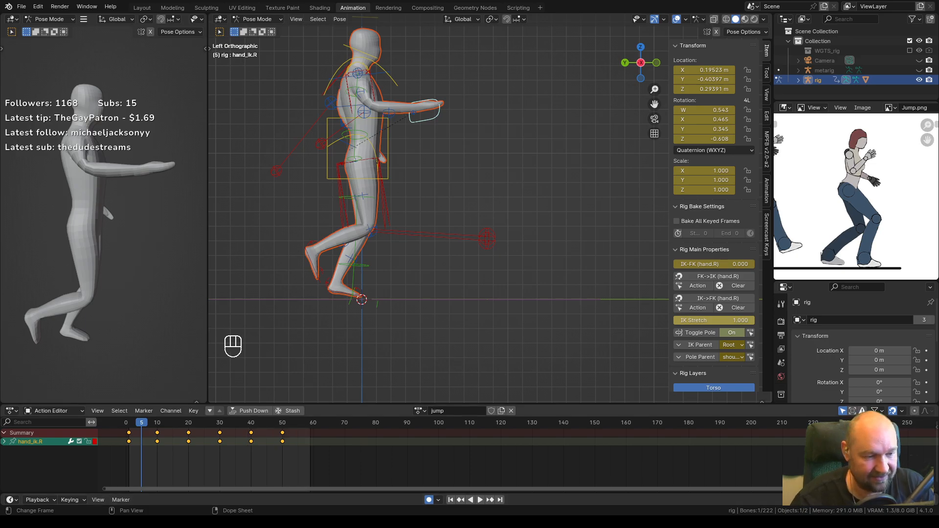
key(space)
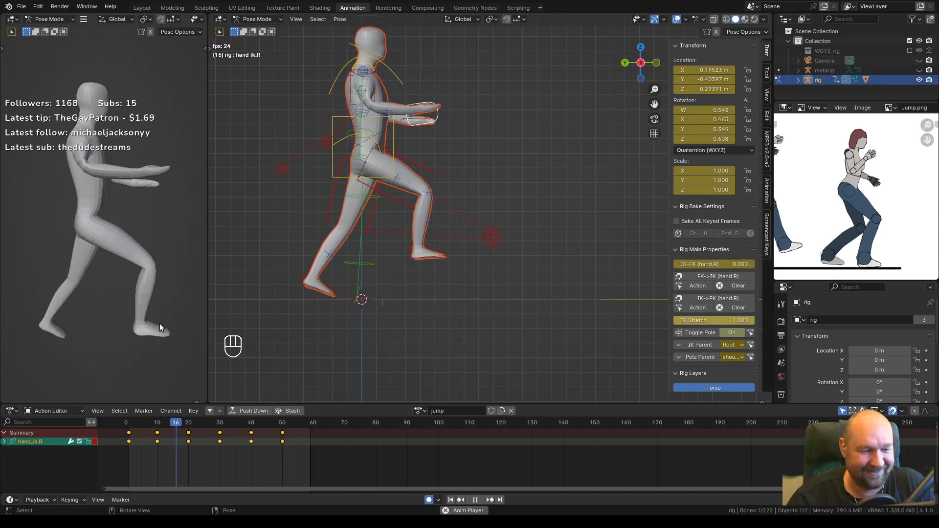
key(space)
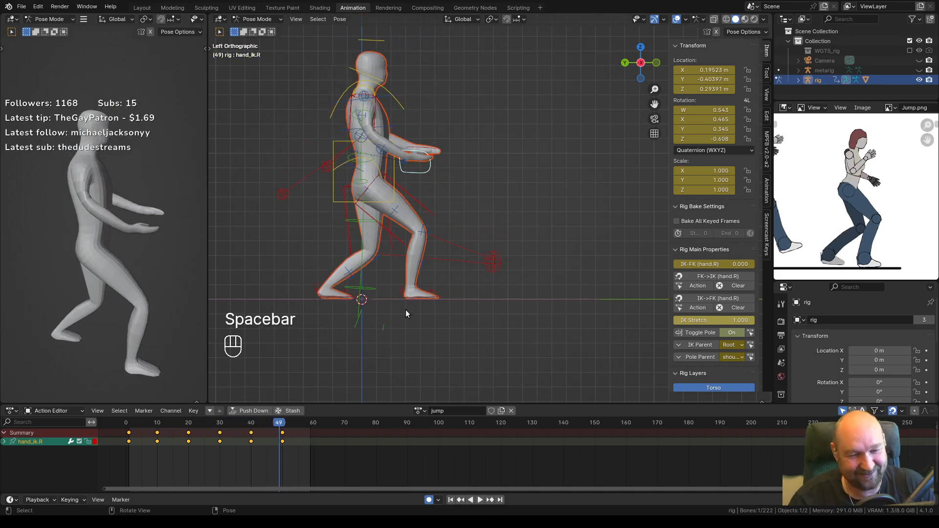
Move the right foot IK control slightly inward toward the body's centre line at frame 40, working from the front.
key(KP_1)
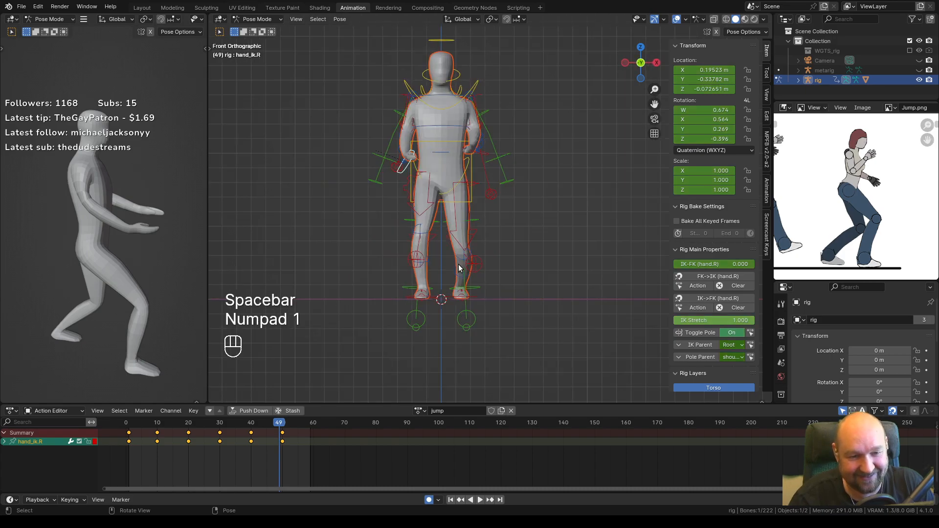
click(282, 423)
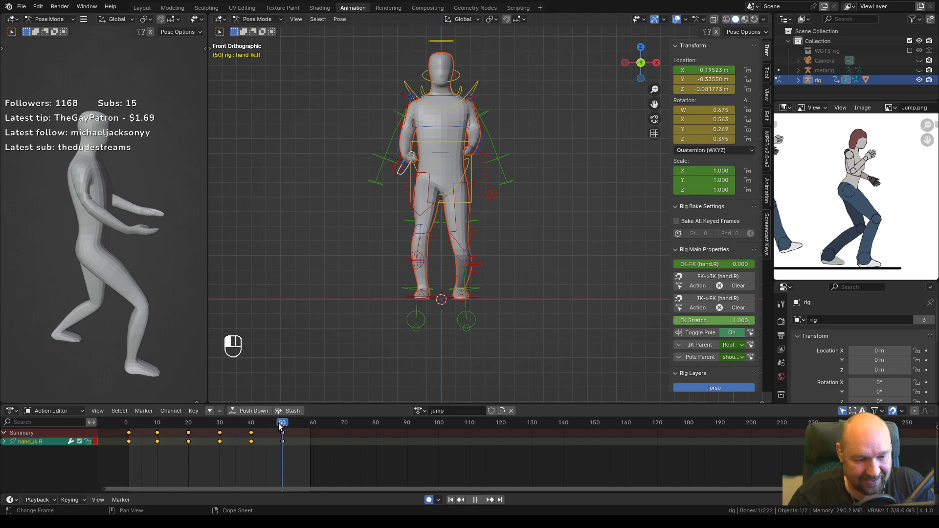
click(251, 424)
key(space)
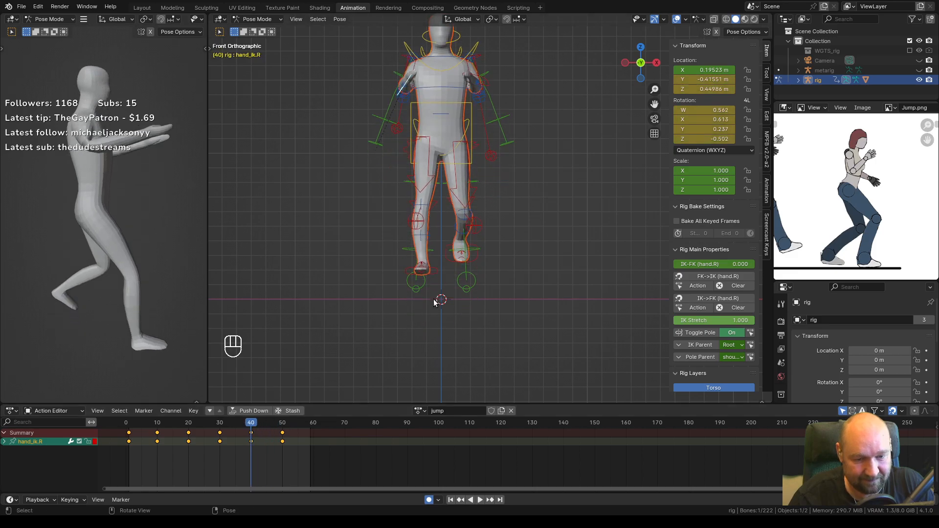
click(434, 274)
key(g)
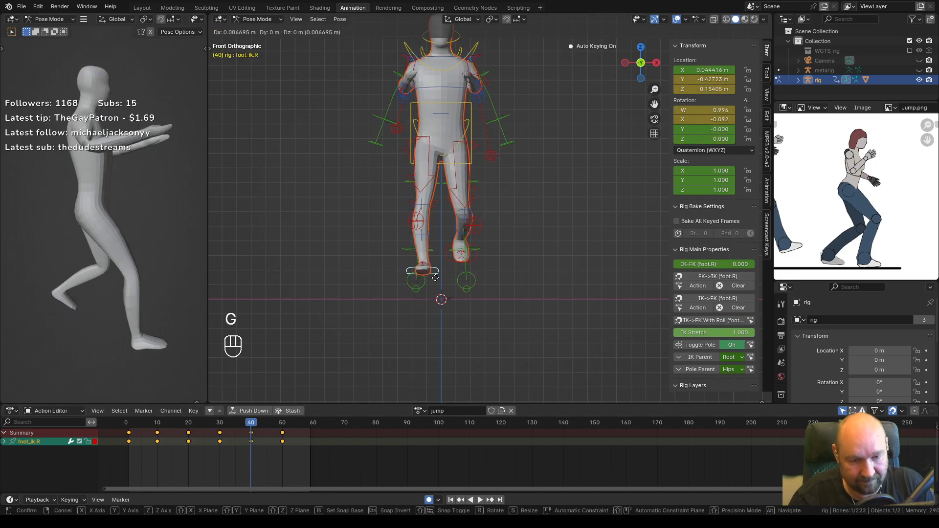
click(437, 277)
Move the right and left knee IK pole targets inward, in line with the legs, at frame 40.
click(415, 222)
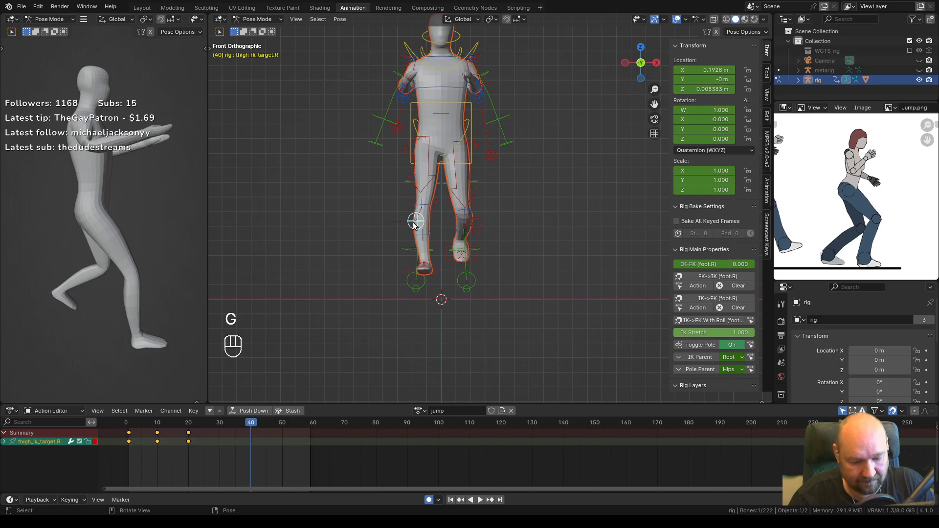
key(g)
key(Escape)
click(474, 226)
key(g)
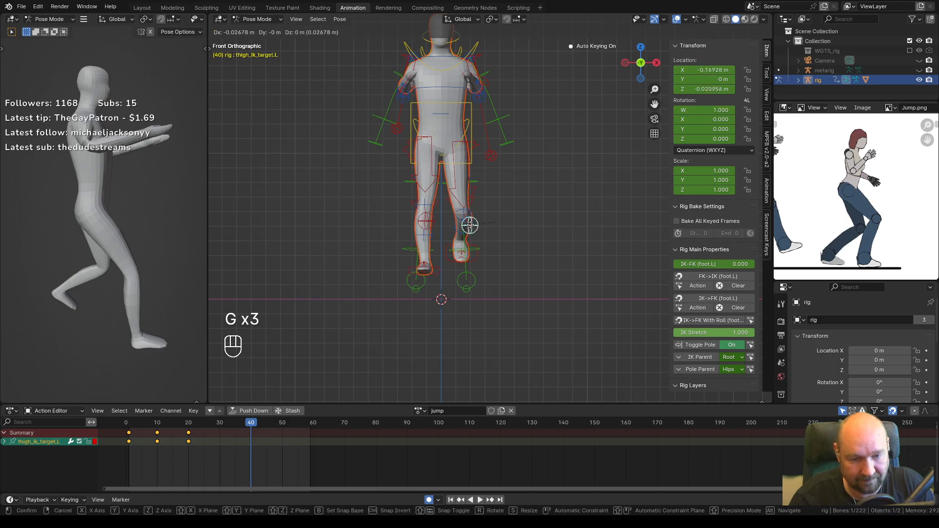
key(Escape)
Move the left foot IK control slightly inward and down toward the body's centre line at frame 40.
click(474, 257)
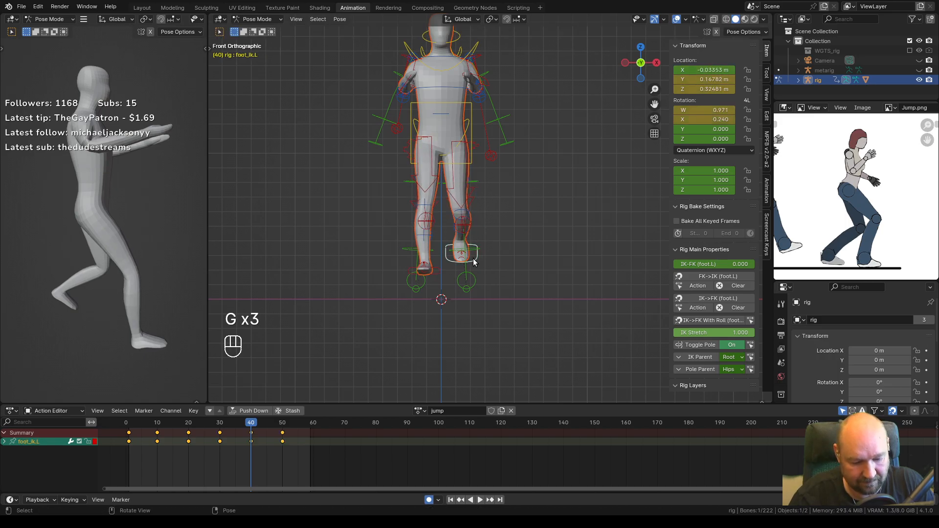
key(g)
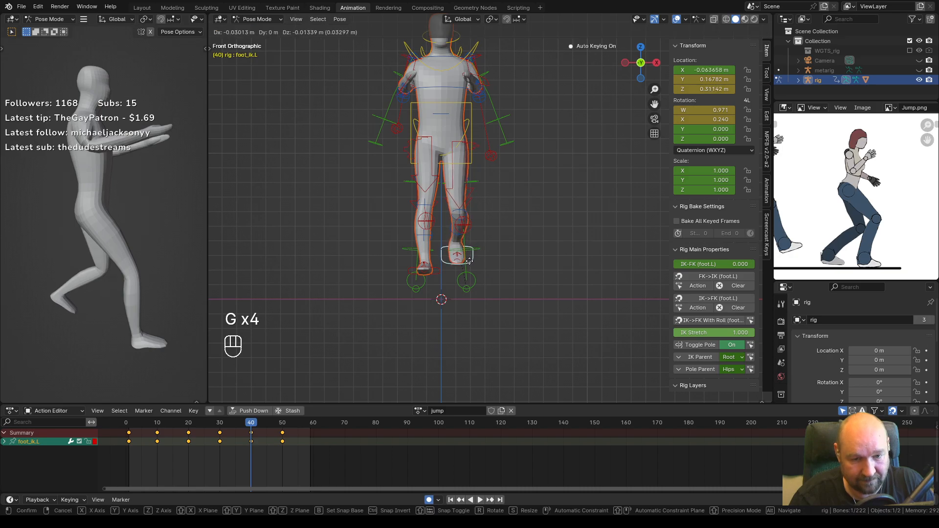
click(469, 261)
Move the right foot IK control slightly outward at frame 50, working from the front.
drag(251, 424, 282, 425)
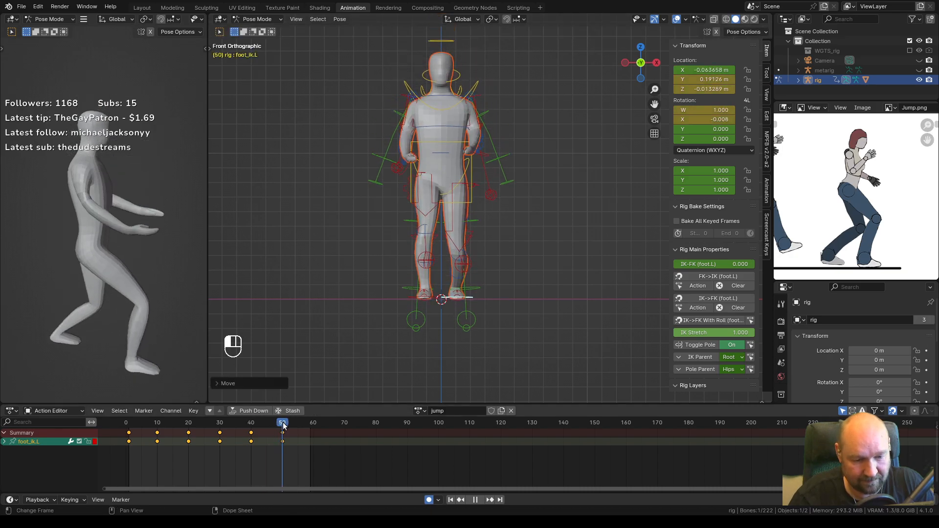
click(416, 298)
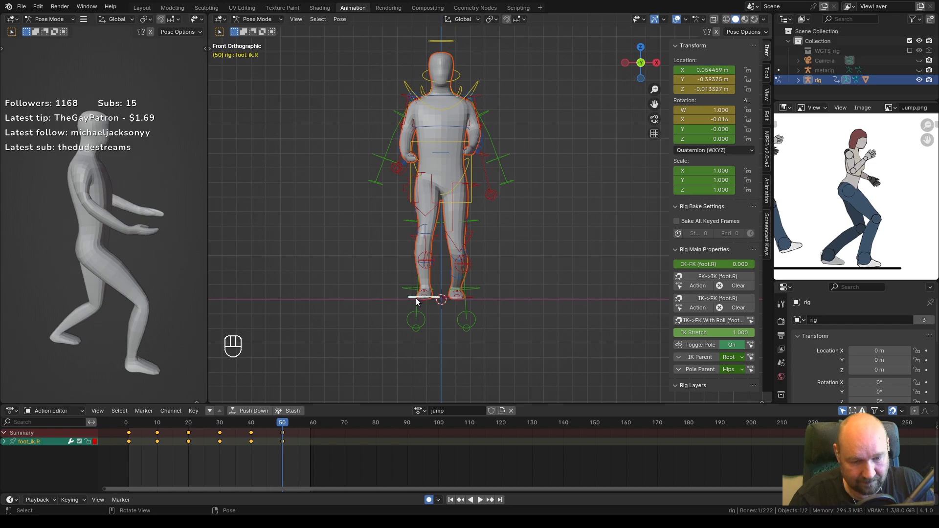
key(g)
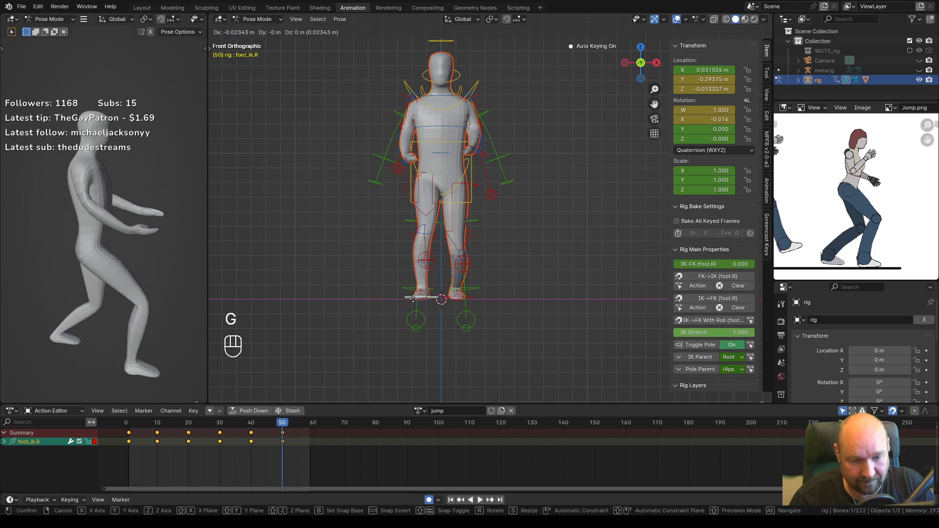
click(415, 298)
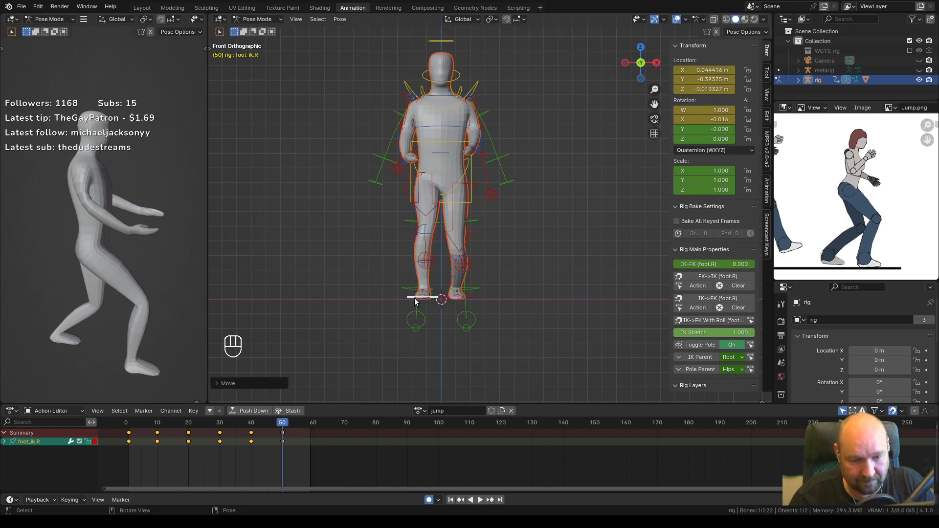
Shift the right and left knee IK pole targets slightly outward at frame 50.
click(428, 263)
key(g)
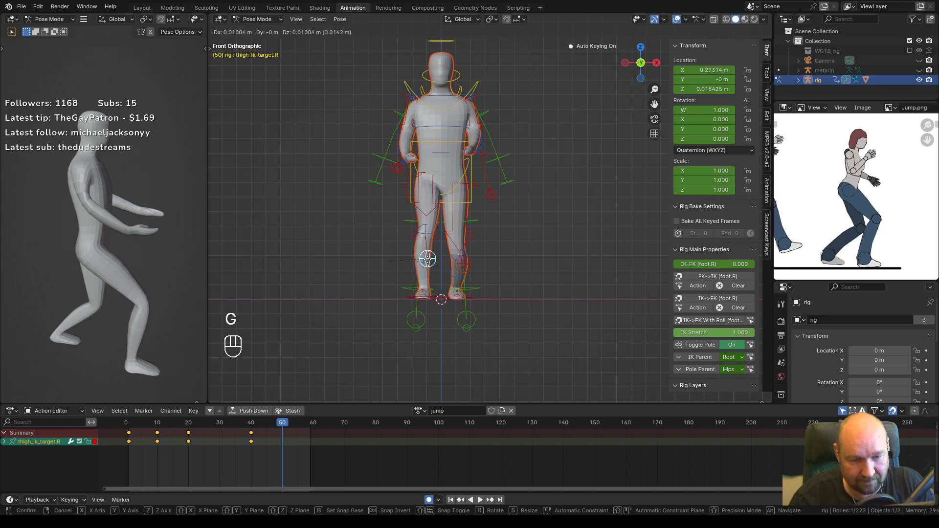
click(423, 261)
click(467, 266)
key(g)
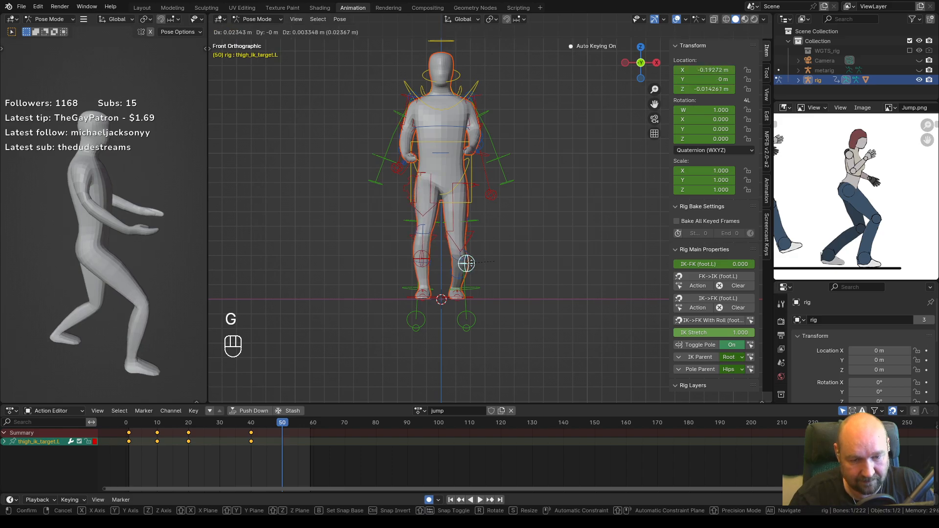
click(471, 265)
Move the left foot IK control slightly outward at frame 50, in line with its knee.
click(471, 295)
key(g)
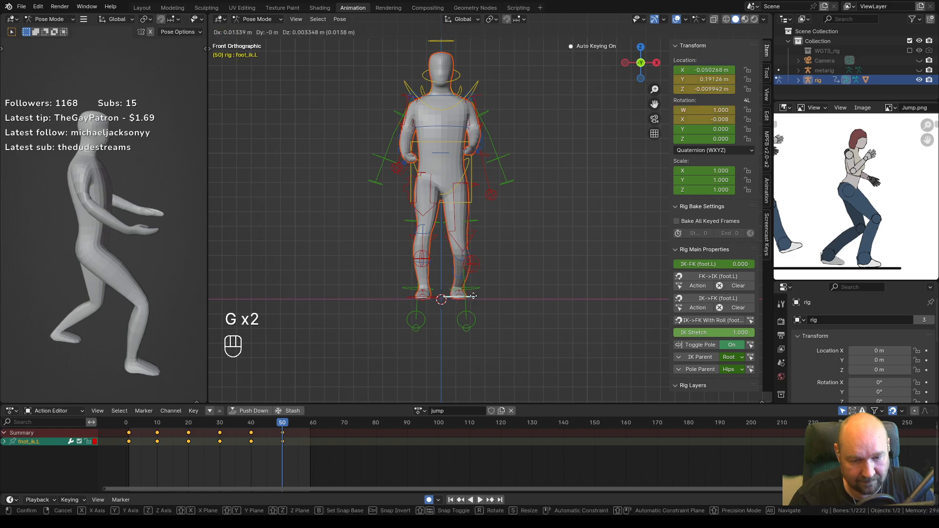
click(473, 296)
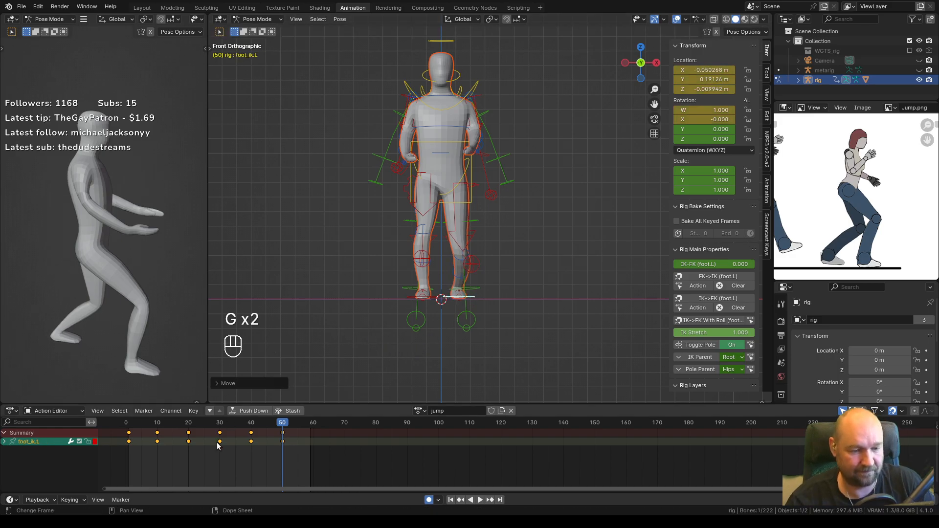
Play back the jump action from frame 1 through the landing pose to check the foot and knee alignment.
drag(284, 423, 128, 423)
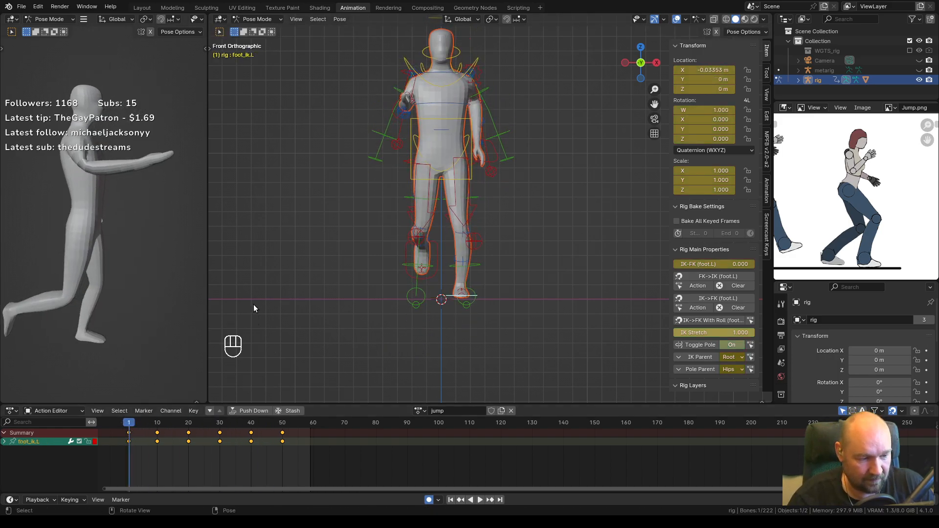
key(space)
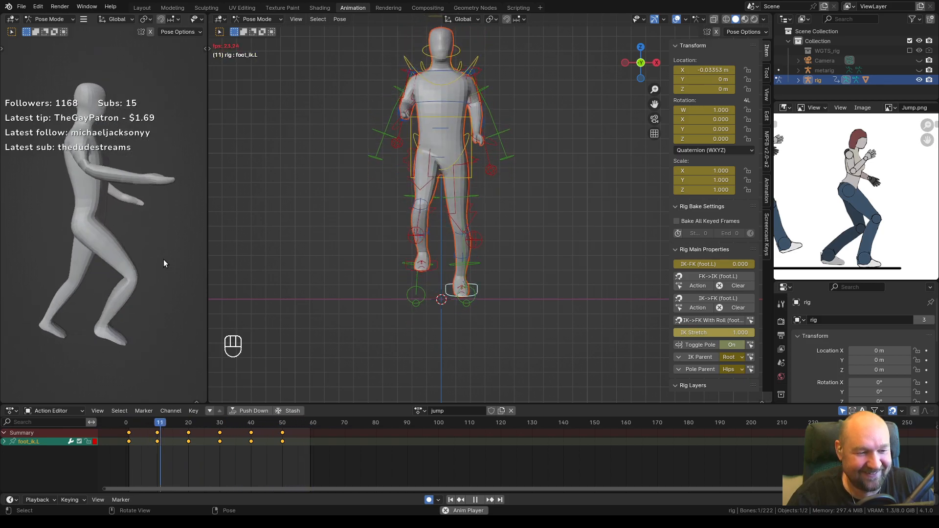
key(space)
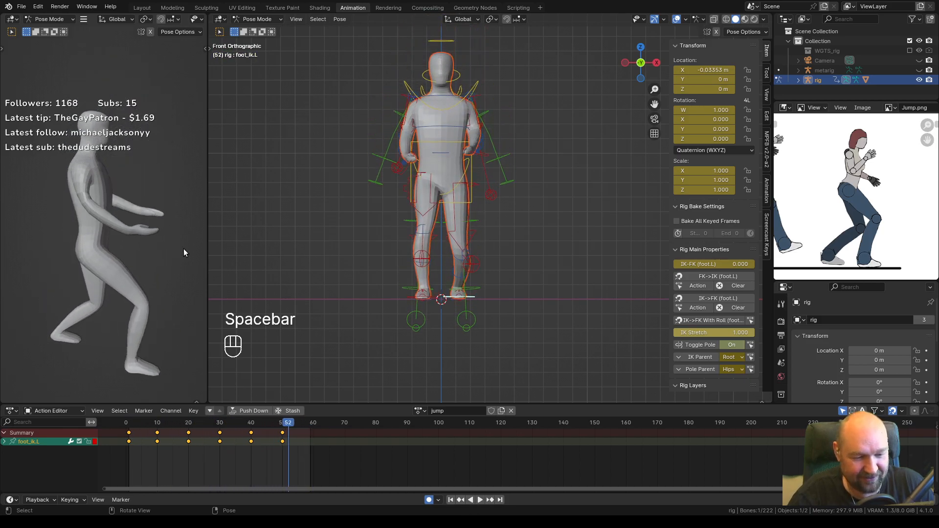
Select all the rig's bones, copy their frame 1 keyframes and paste them at frame 60.
drag(289, 425, 313, 424)
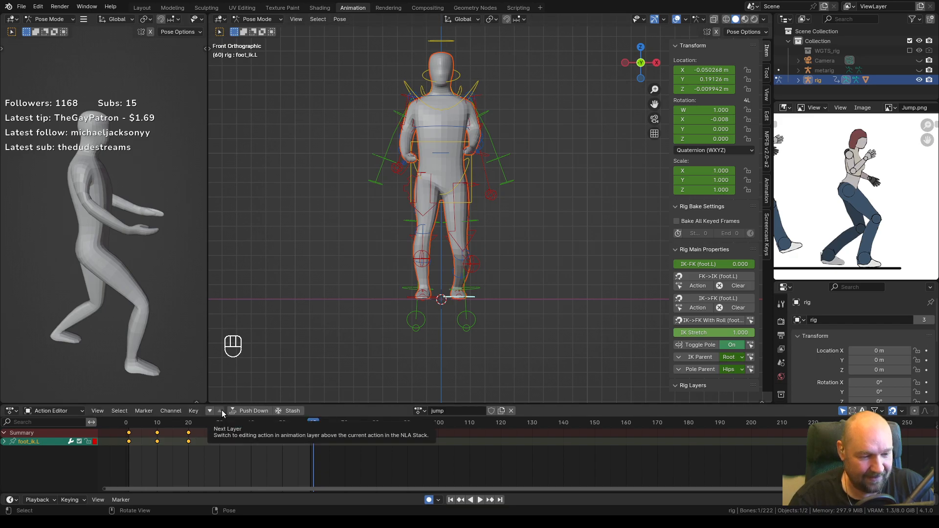
key(a)
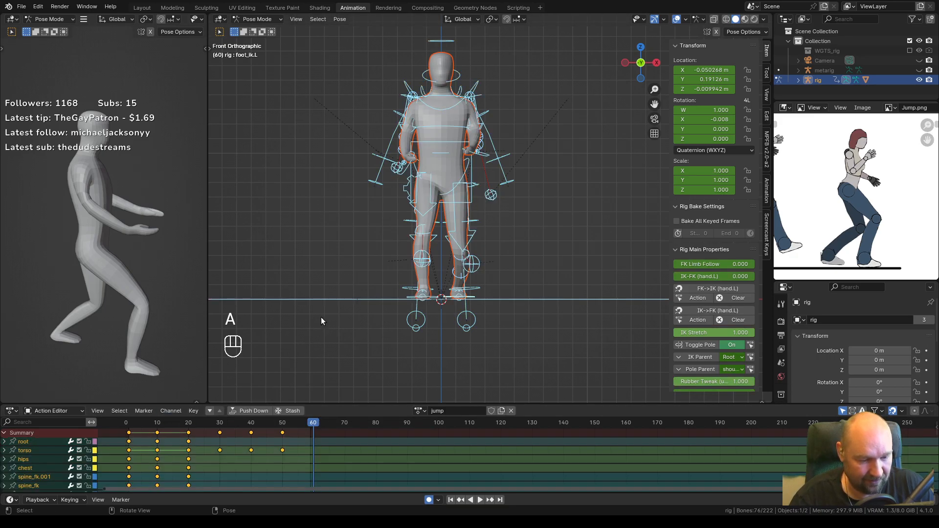
scroll(344, 278, down, 1)
drag(307, 421, 129, 430)
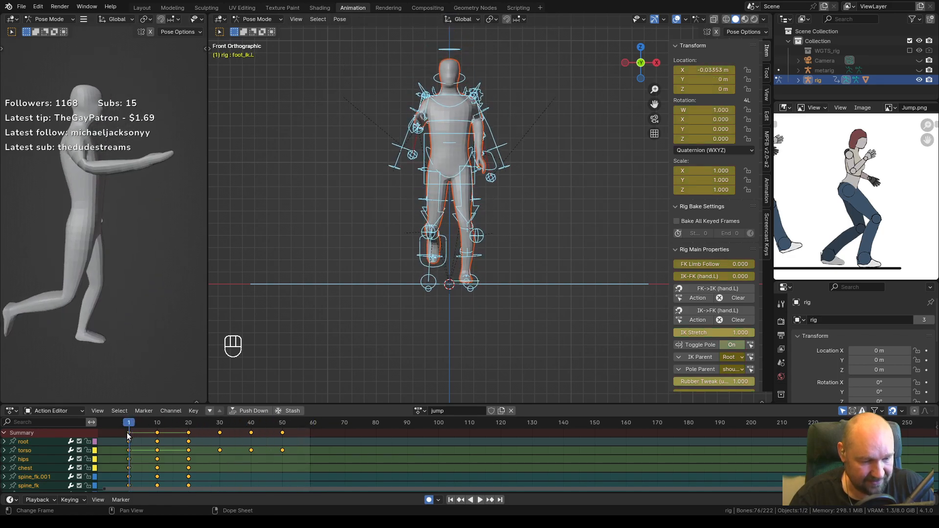
click(130, 436)
key(ctrl)
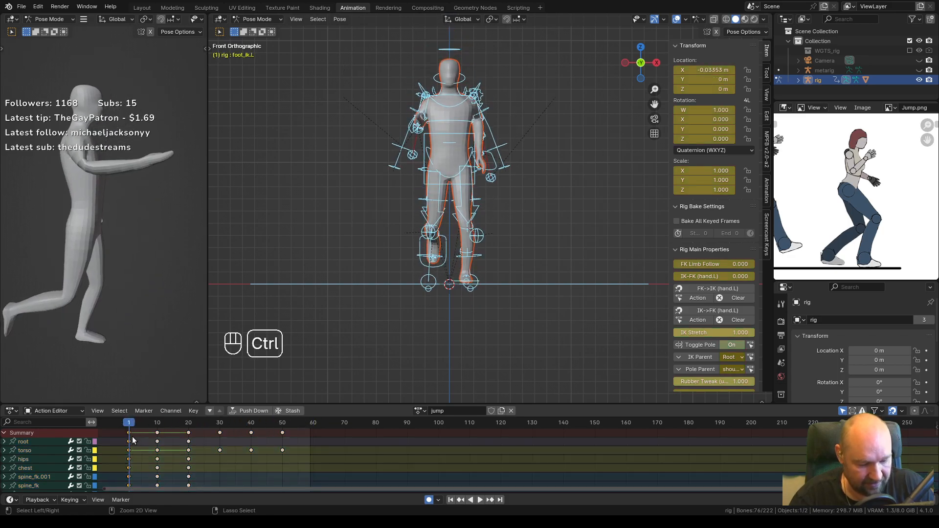
key(ctrl+c)
drag(157, 421, 313, 419)
key(ctrl)
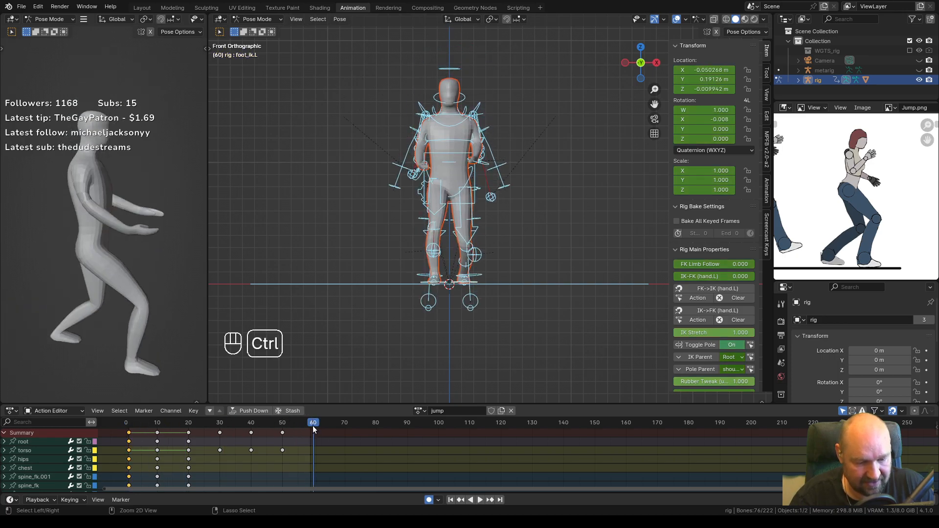
key(ctrl+v)
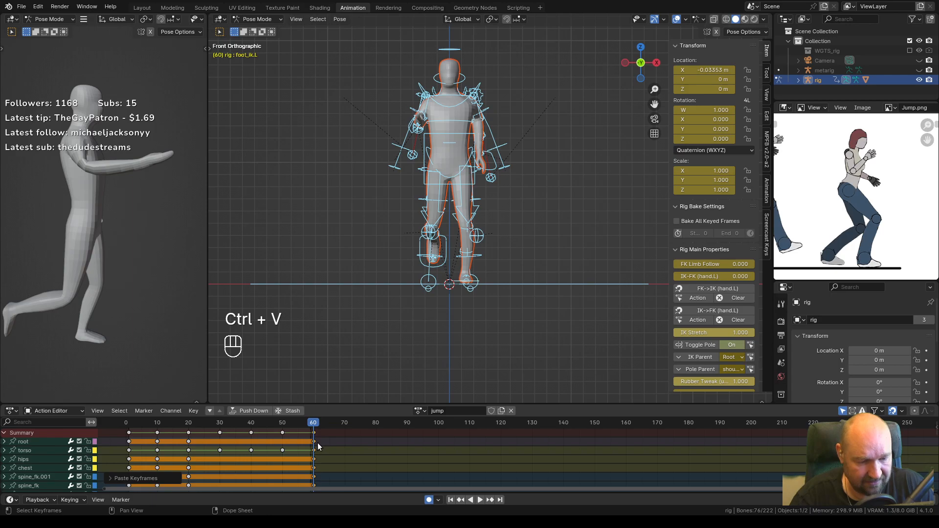
Play back the jump action and scrub between frame 60 and the start to check the return to the starting pose.
key(space)
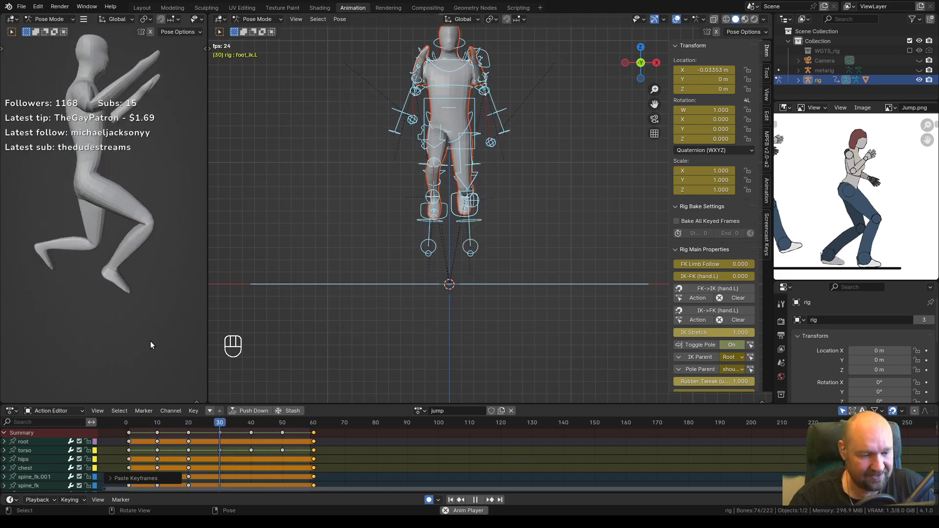
key(space)
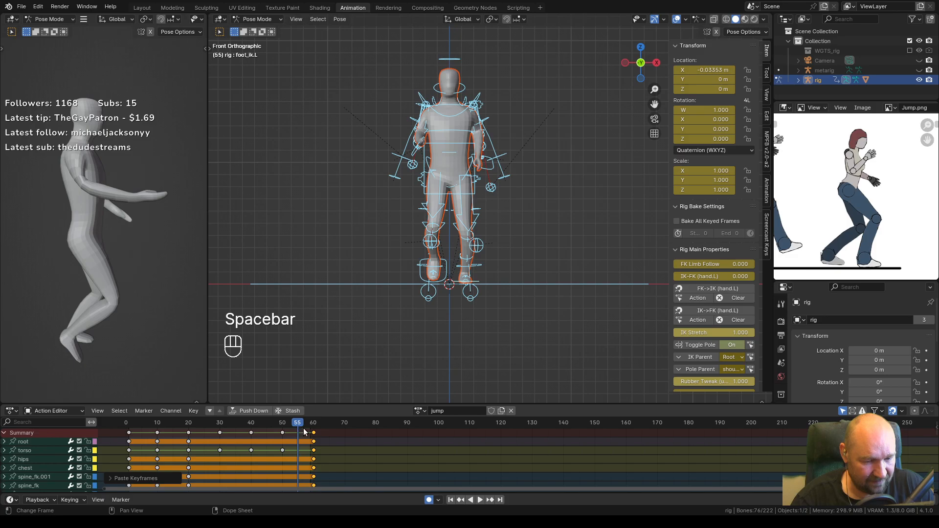
key(space)
mouse_move(312, 429)
mouse_down()
mouse_move(125, 423)
mouse_move(317, 426)
mouse_up()
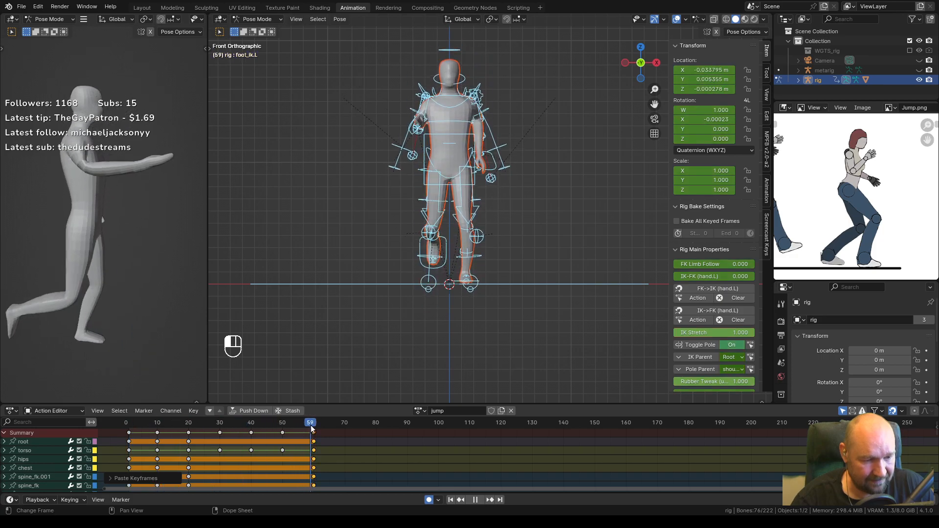
drag(314, 429, 128, 427)
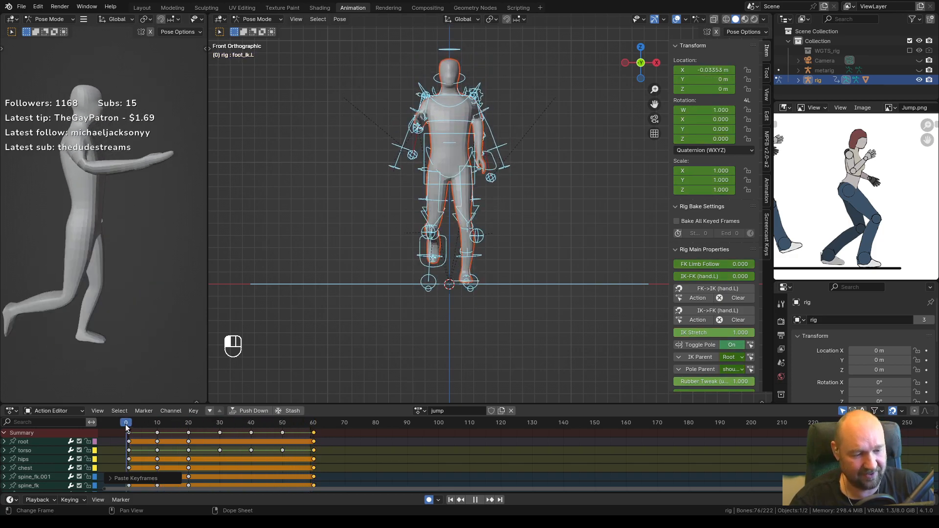
key(space)
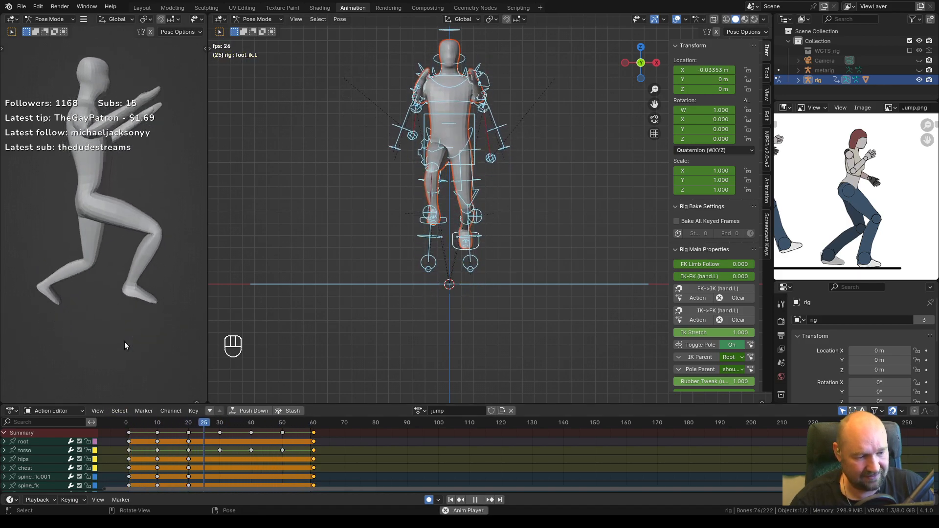
key(space)
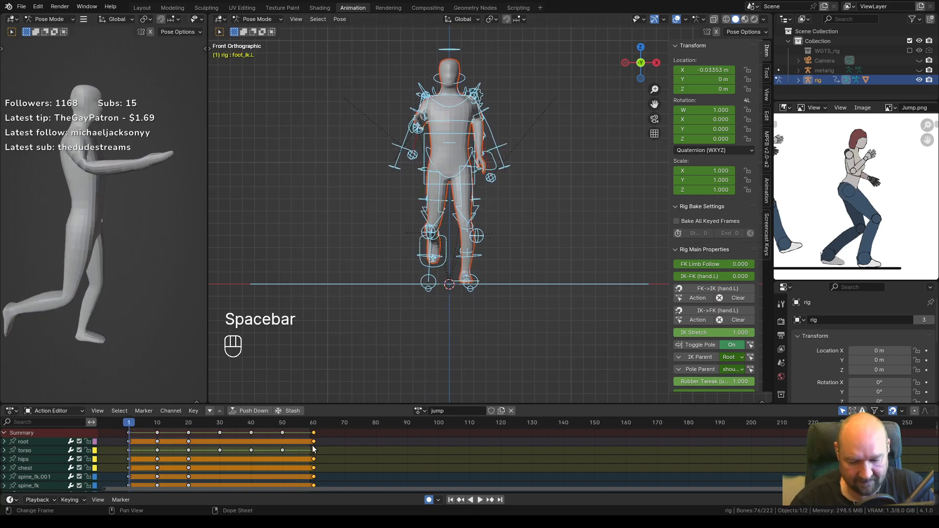
Delete the pasted keyframes at frame 60 and end the playback range at frame 50.
key(Delete)
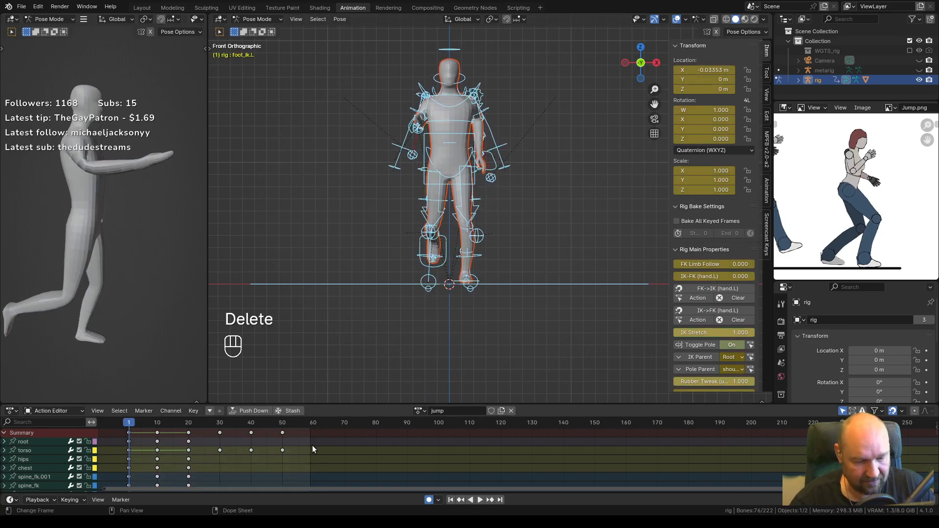
click(282, 424)
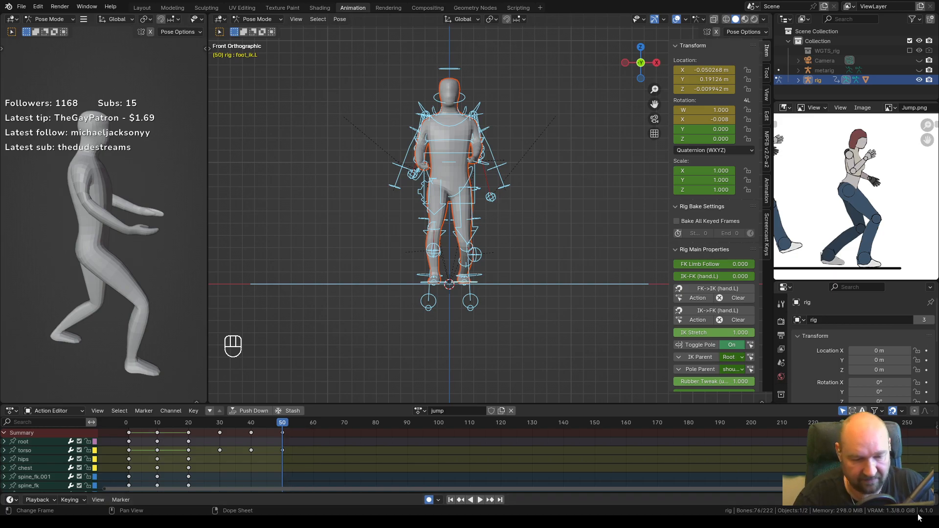
Replay the jump action several times from frame 1 over the range ending at frame 50 to review the motion.
drag(285, 425, 126, 423)
key(space)
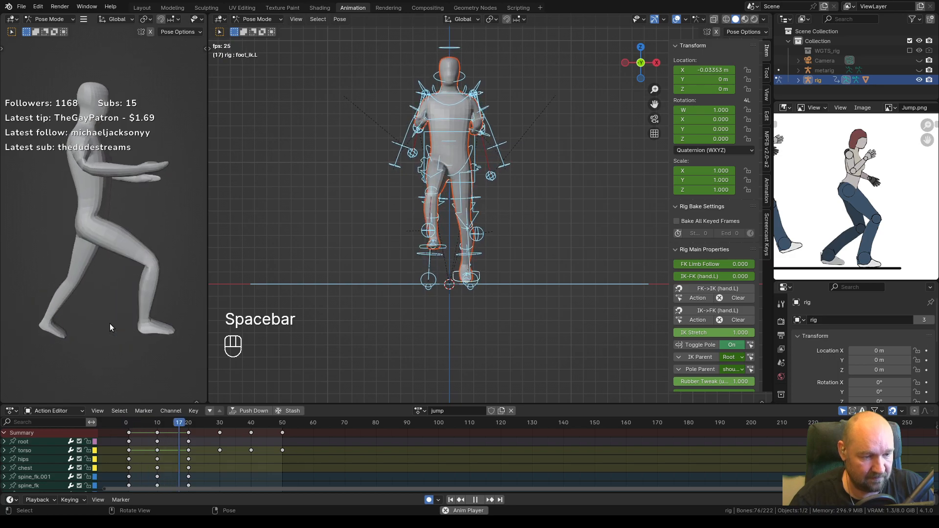
key(space)
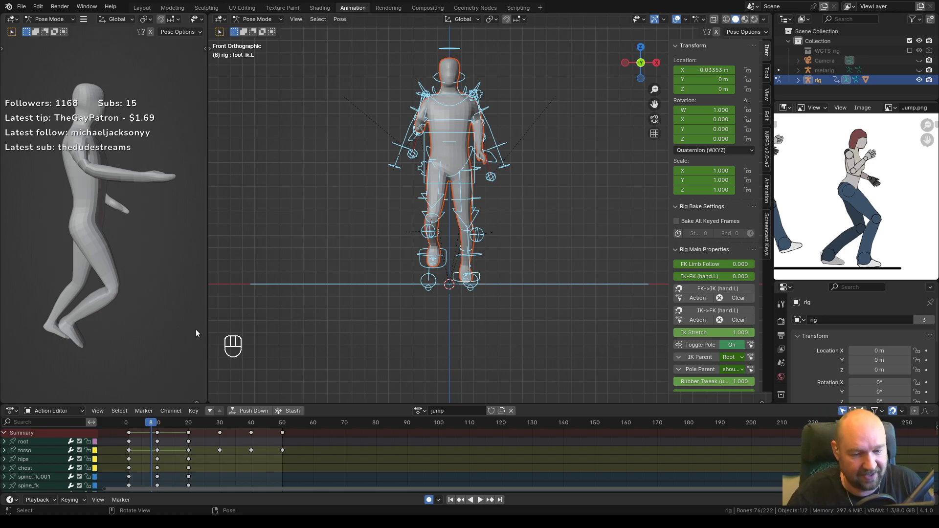
click(129, 425)
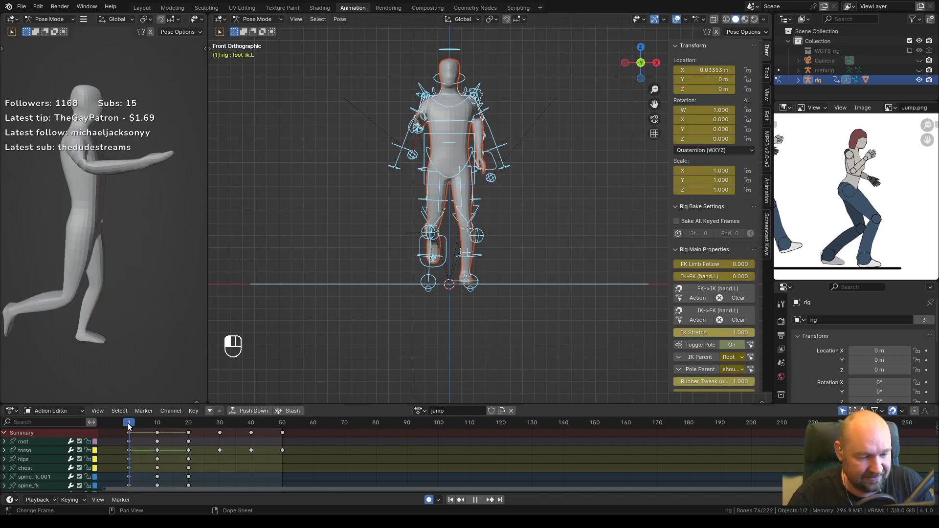
key(space)
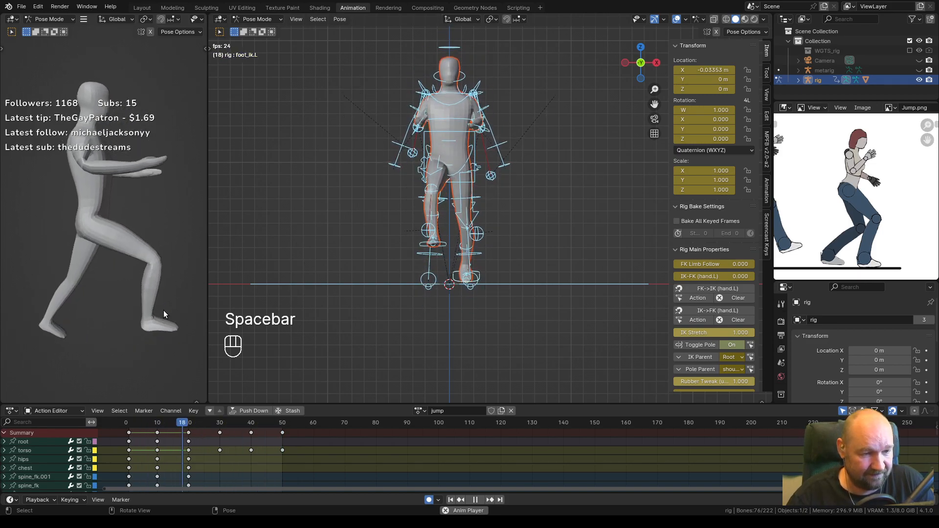
key(space)
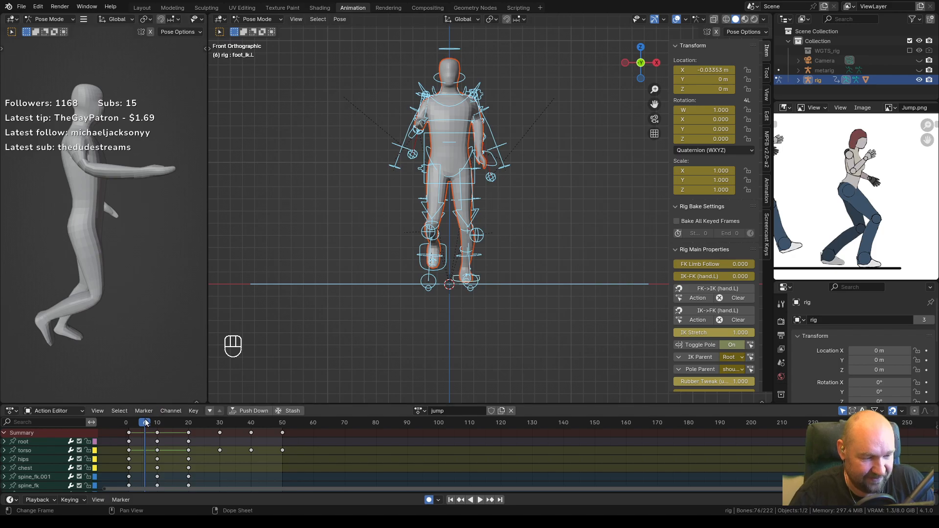
drag(149, 420, 127, 422)
key(space)
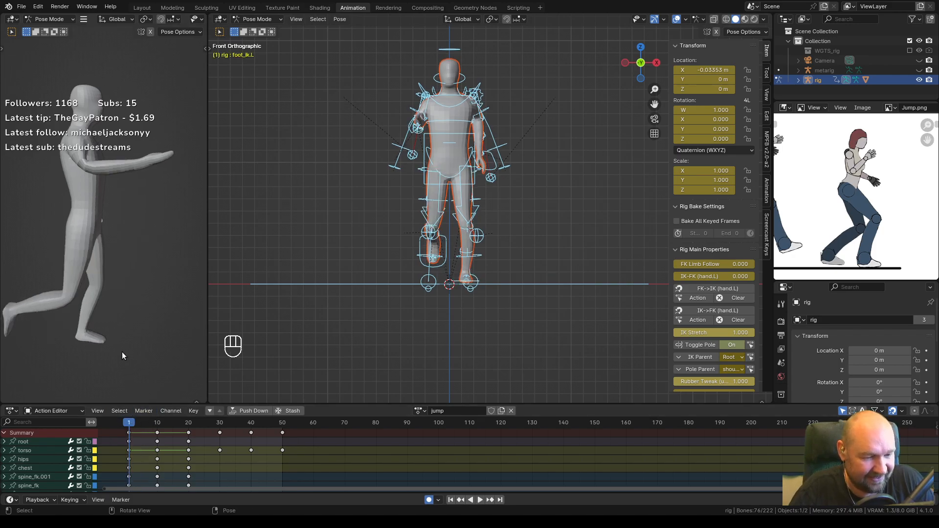
key(space)
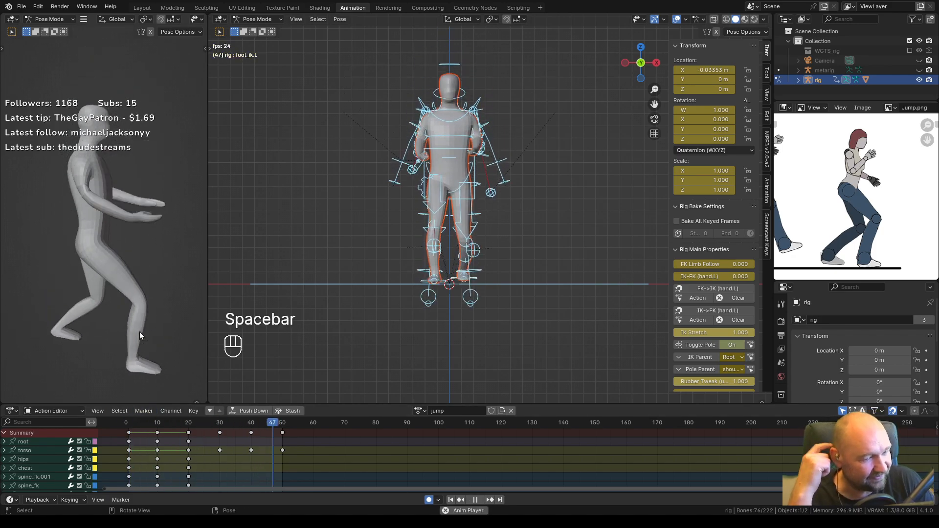
key(space)
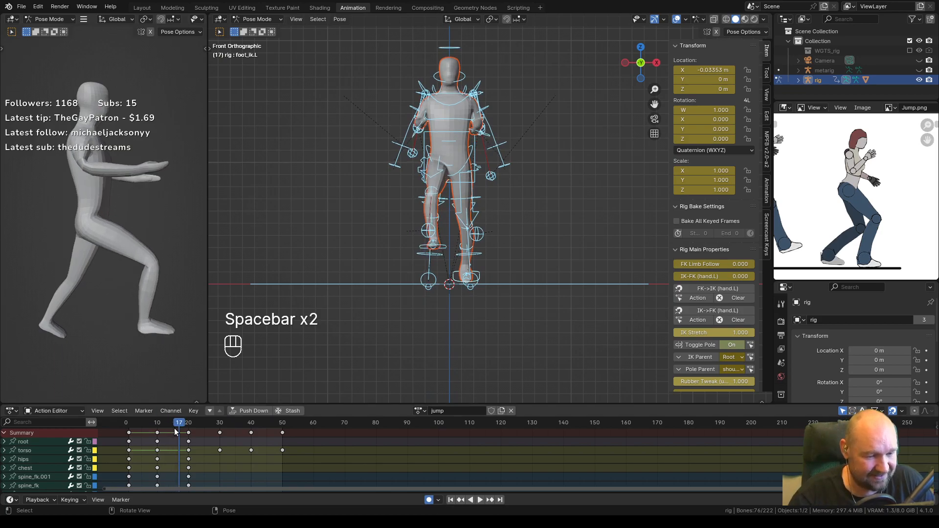
At frame 20, move the right leg's knee pole target (thigh_ik_target.R) inward to about X 0.225 m.
click(188, 423)
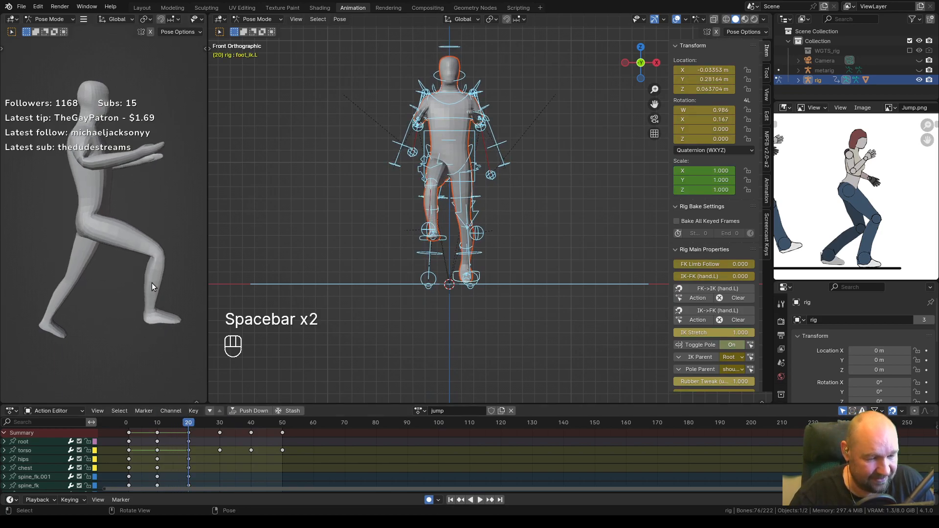
click(156, 265)
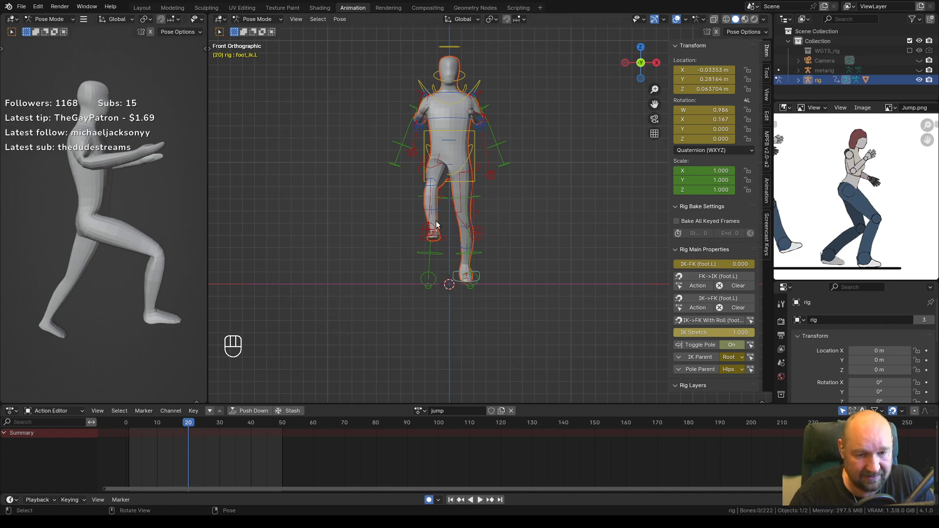
click(422, 236)
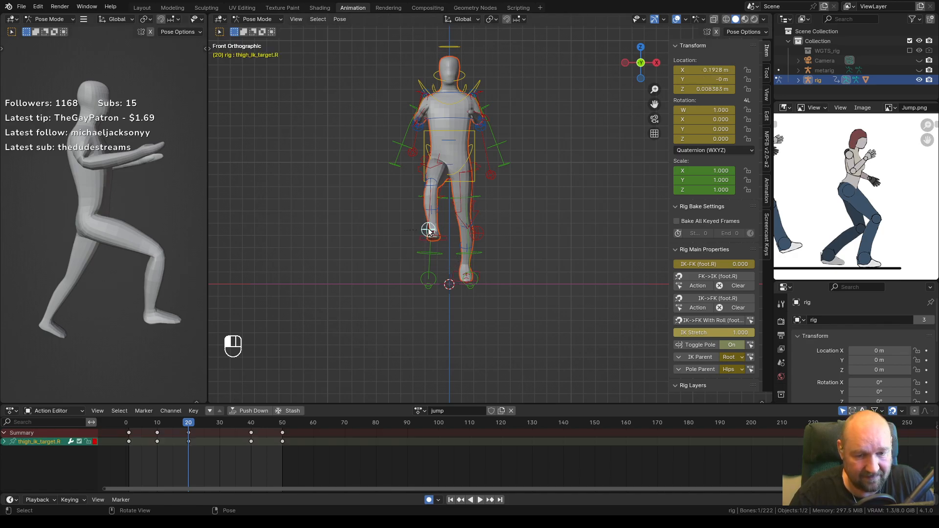
click(426, 231)
click(428, 233)
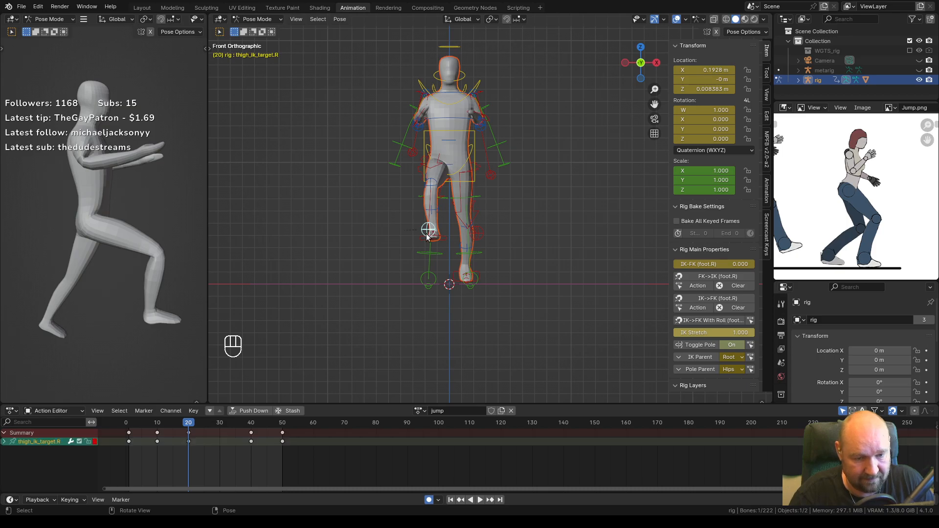
key(g)
click(433, 238)
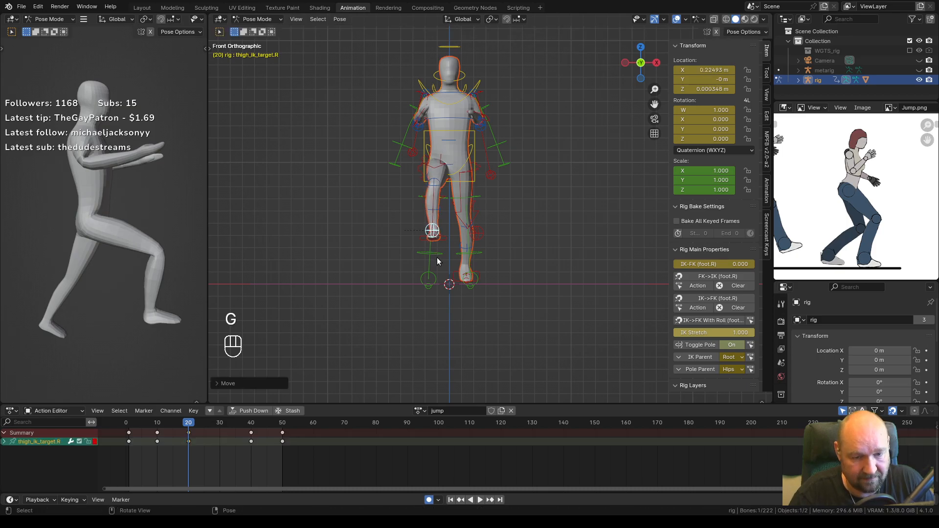
From the left side view at frame 20, move the right foot control down and back, and tilt its toes downward.
key(ctrl+KP_3)
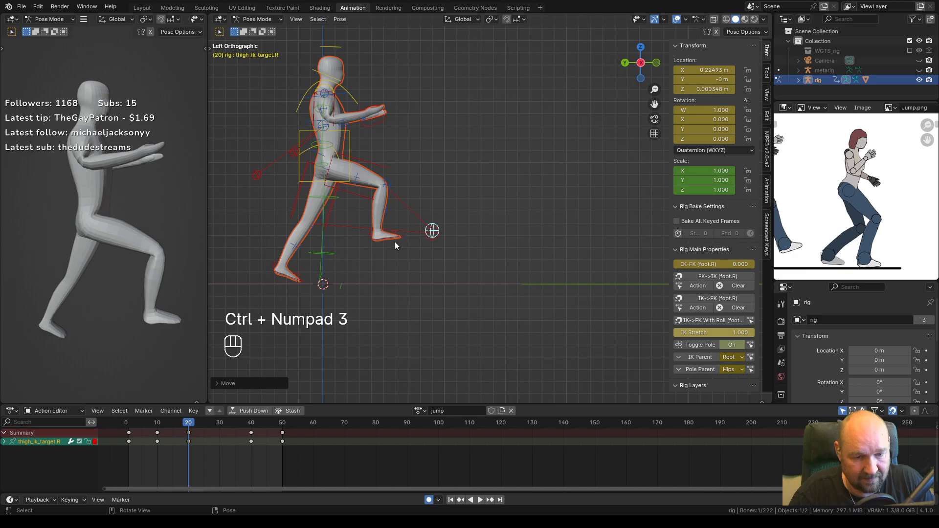
click(395, 240)
key(g)
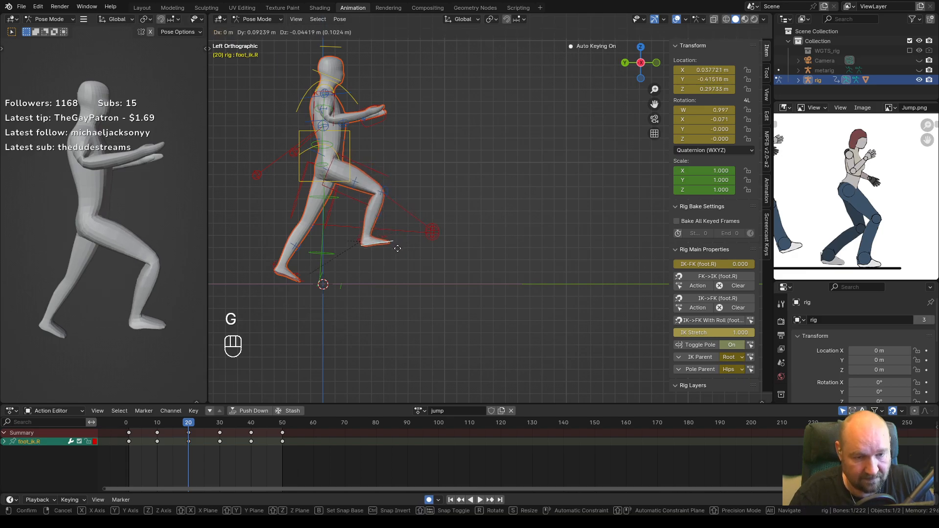
click(388, 254)
key(r)
click(383, 264)
At frame 20, tilt the left foot further onto its toes and move it forward to about Y 0.205 m, Z 0.072 m.
click(307, 290)
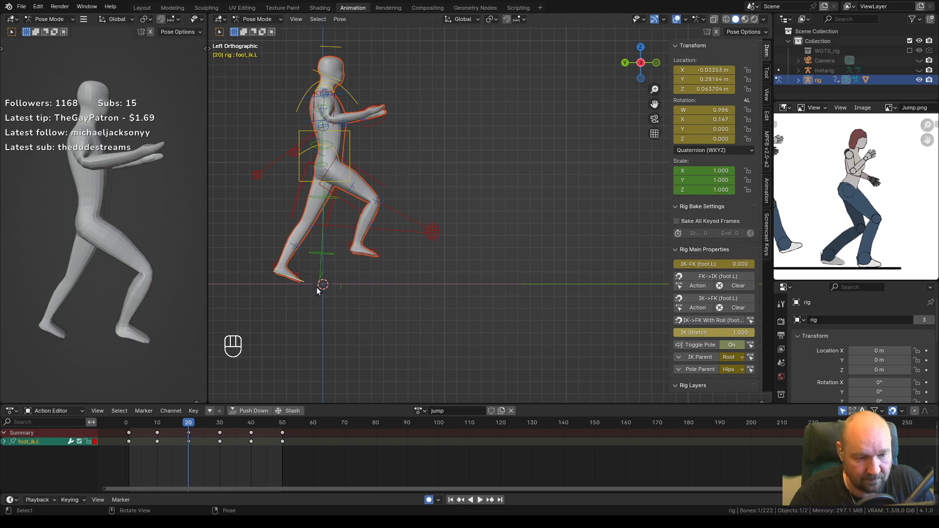
key(r)
click(313, 291)
key(g)
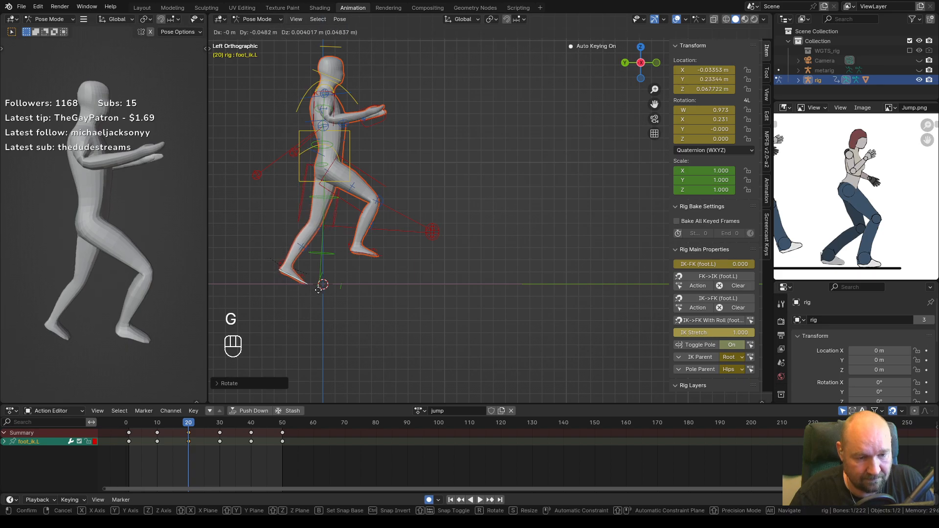
click(322, 288)
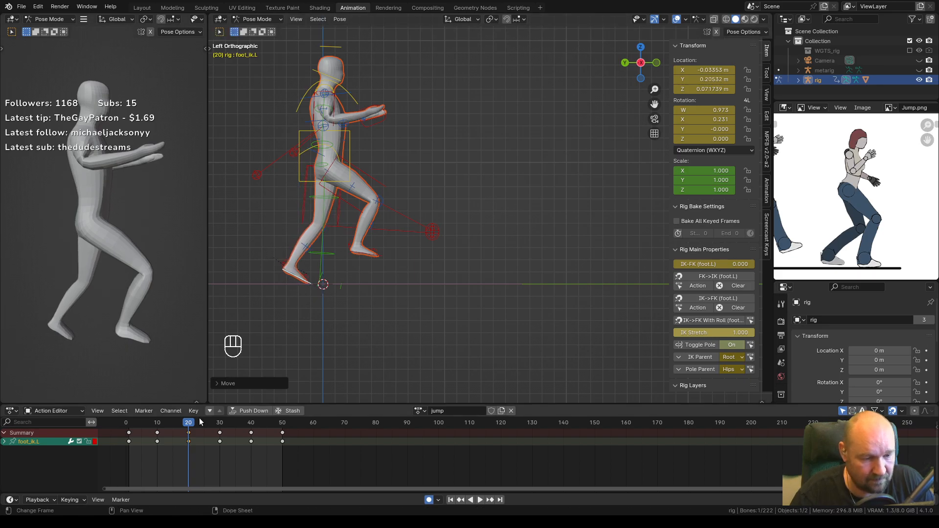
Play back the jump action several times and scrub around frames 10 to 30 to review the adjusted feet.
click(129, 429)
key(space)
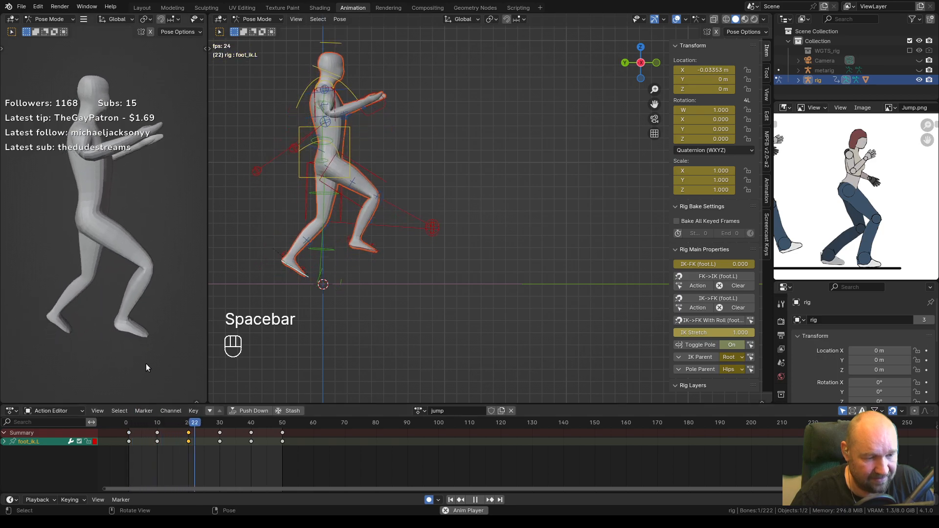
key(space)
drag(220, 424, 161, 431)
key(space)
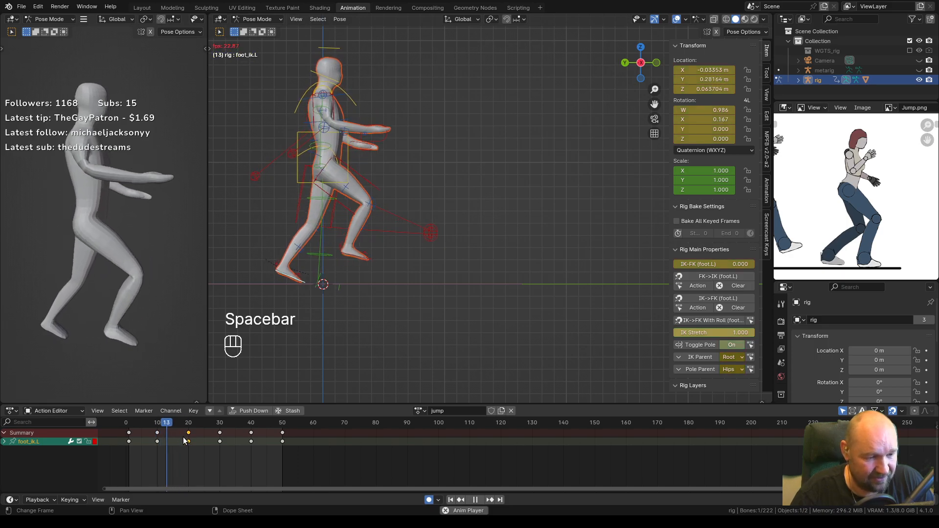
key(space)
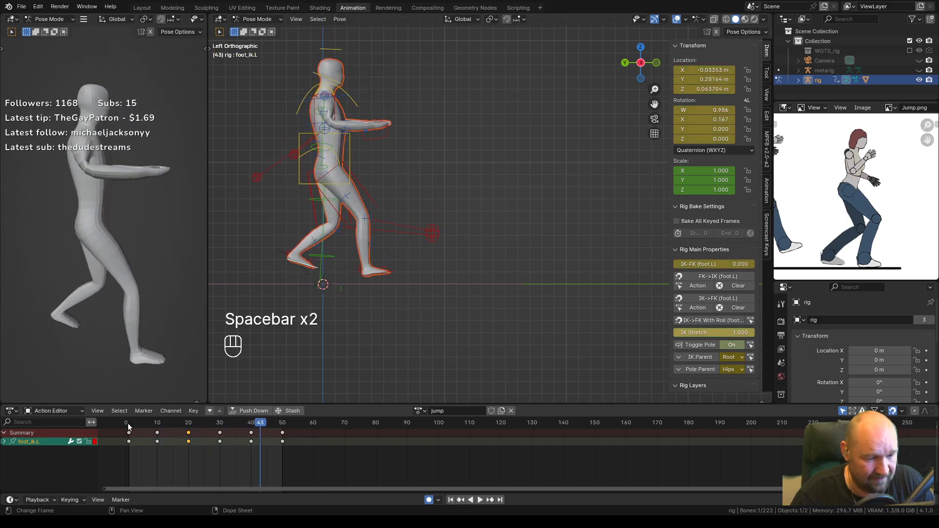
key(space)
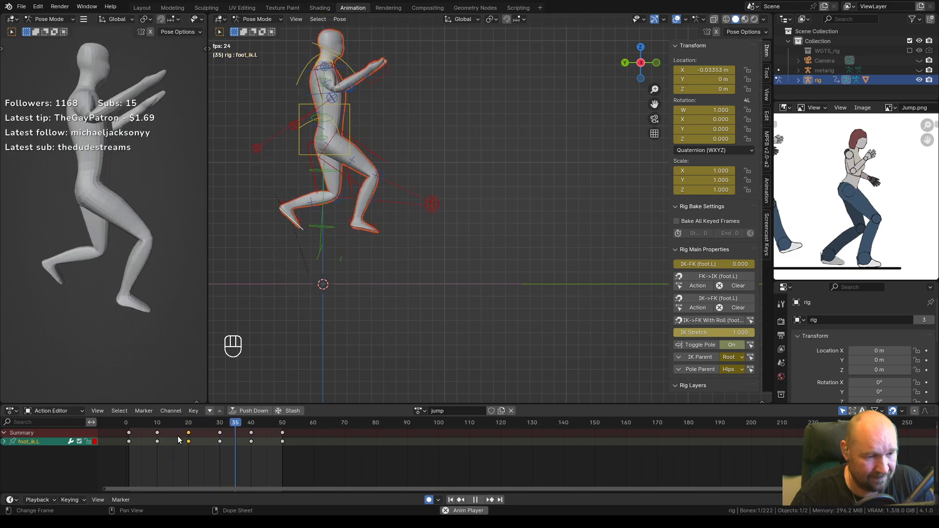
key(space)
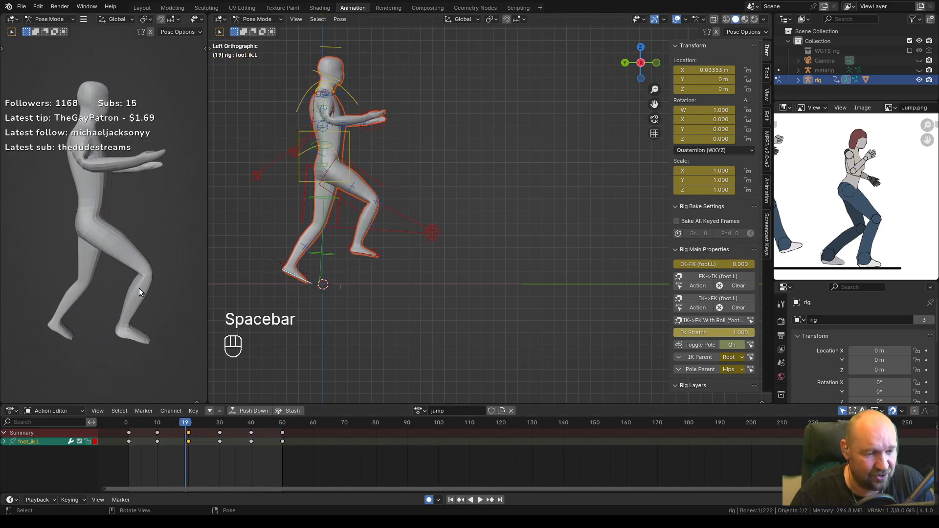
At frame 10, lower the right foot control, move it back slightly and rotate it flatter.
click(189, 424)
drag(190, 426, 157, 428)
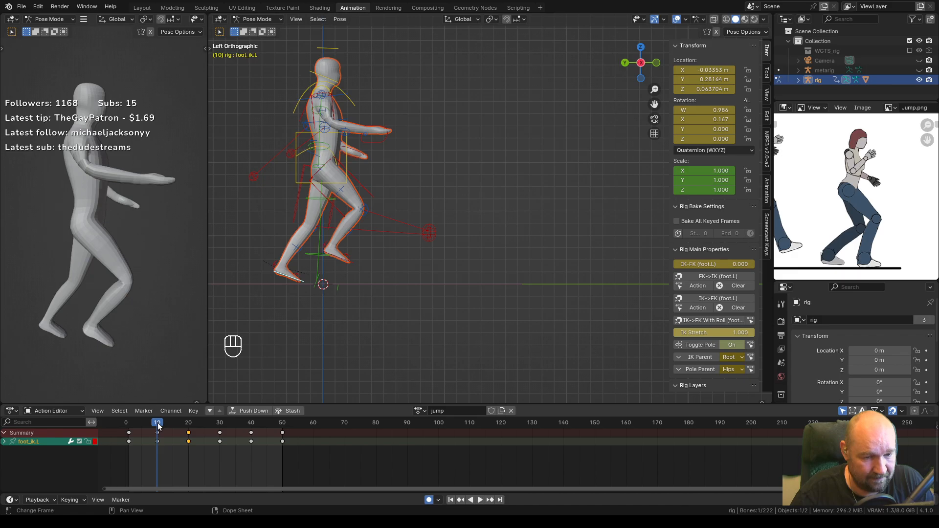
click(348, 266)
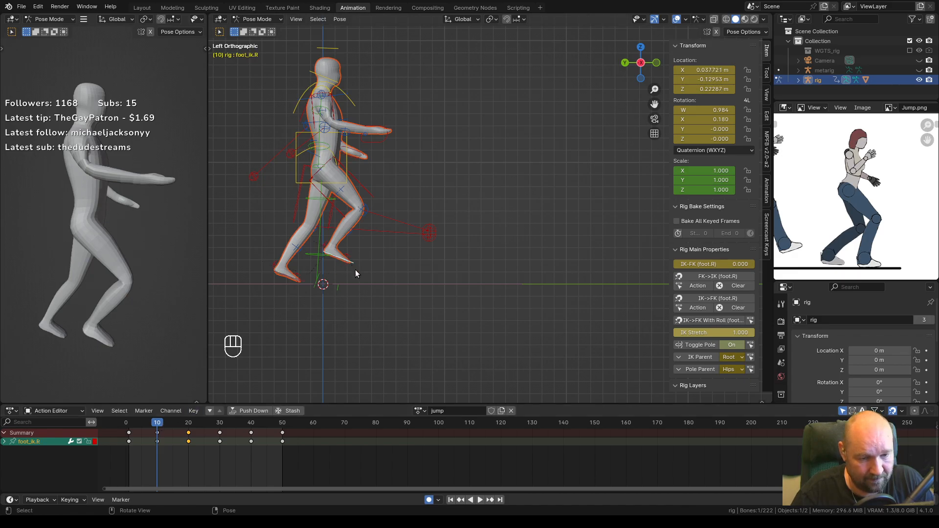
key(g)
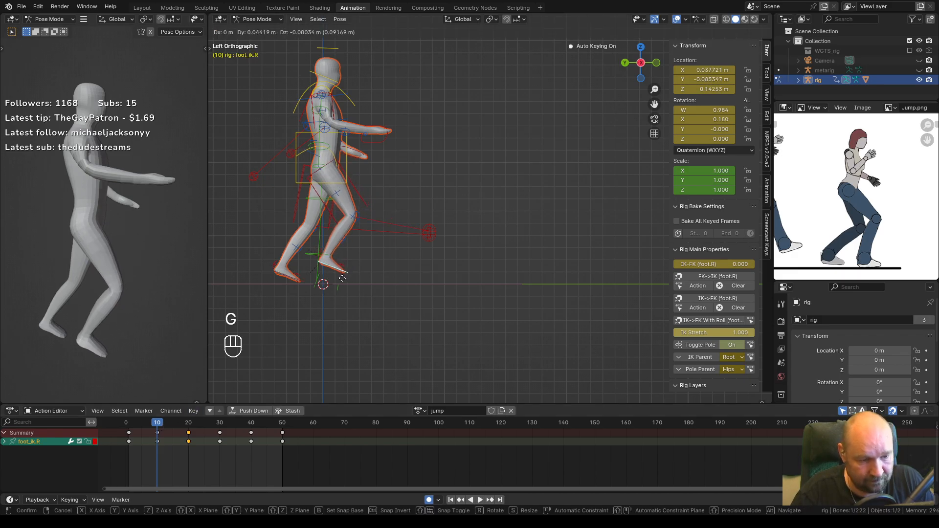
click(341, 277)
key(r)
click(332, 282)
At frame 10, rotate the left foot control flatter and nudge its position slightly.
click(301, 284)
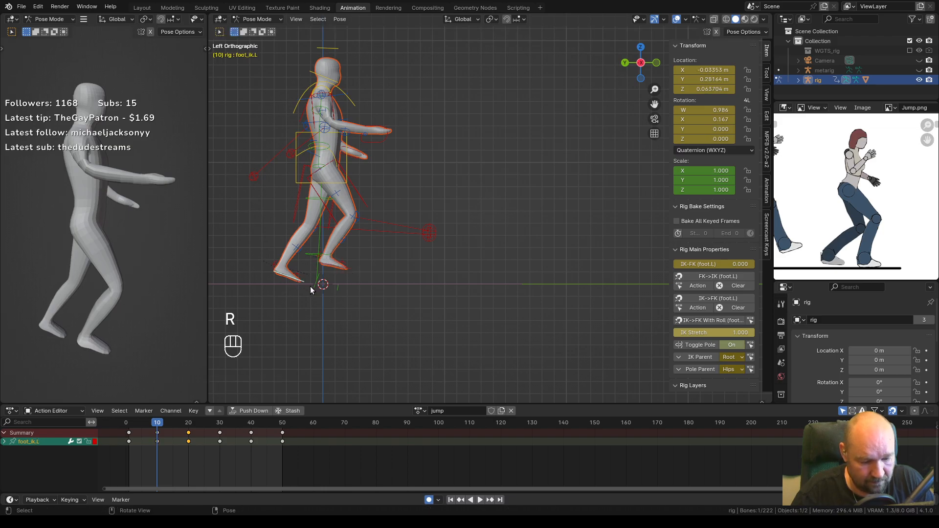
key(r)
click(309, 284)
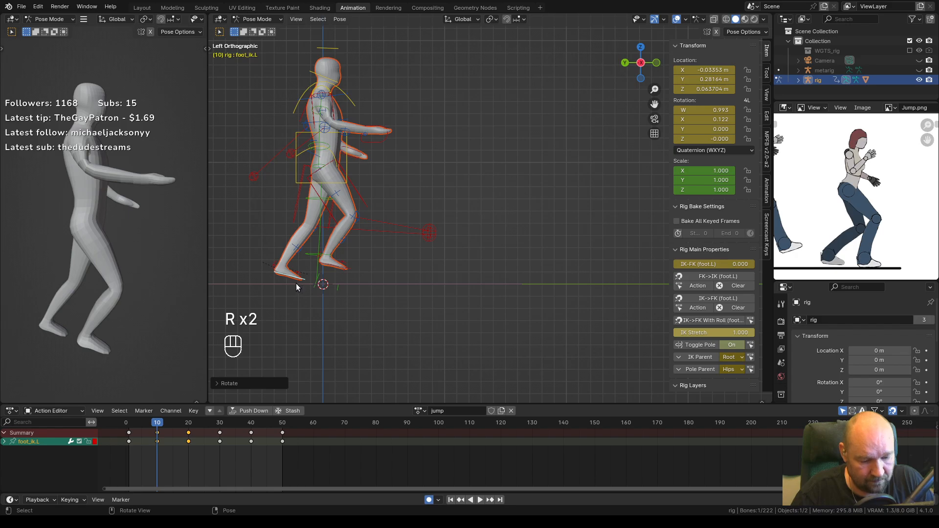
key(g)
click(297, 286)
Play the jump action from the start to check the new foot poses at frame 10.
drag(151, 423, 129, 428)
key(space)
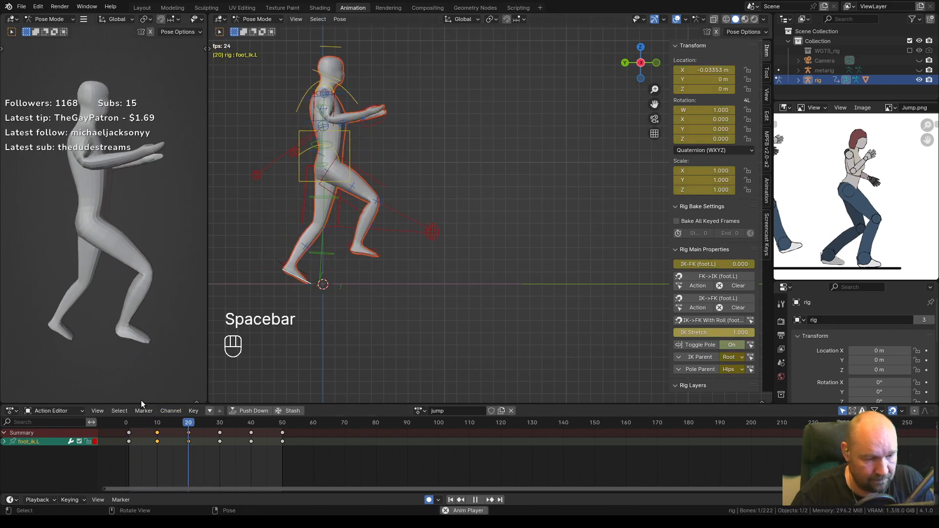
key(space)
At frame 20, raise the right foot control to about Y -0.323 m, Z 0.466 m for a higher knee.
drag(218, 424, 189, 425)
click(372, 255)
key(g)
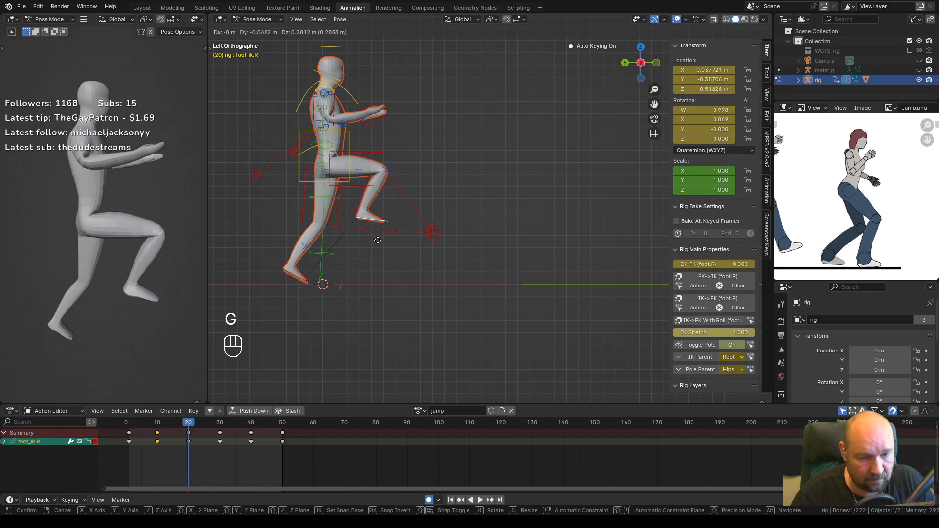
click(372, 245)
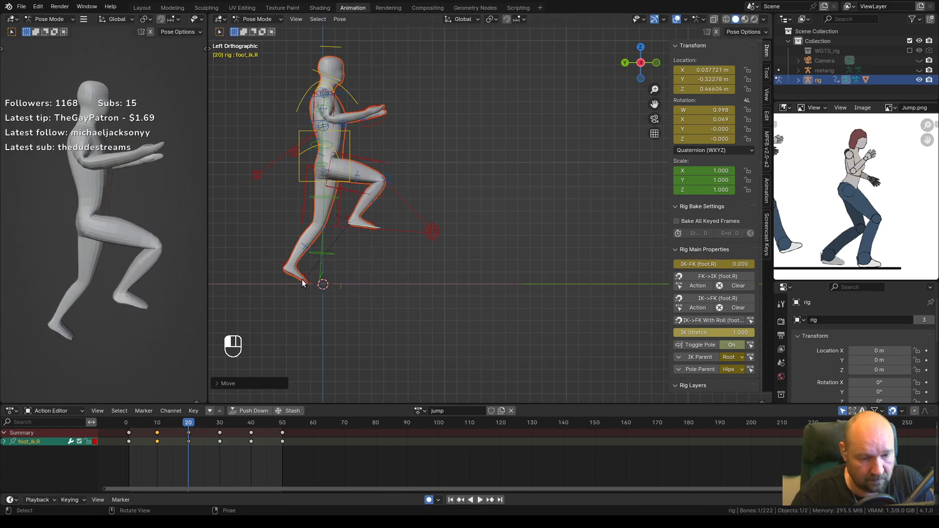
At frame 20, move the torso control forward and up to about Y -0.076 m, Z -0.017 m.
click(302, 283)
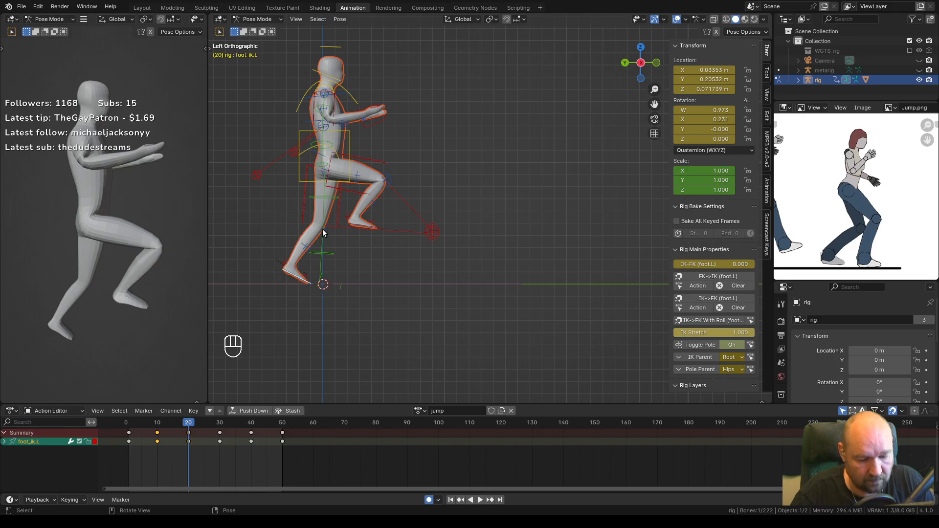
click(343, 135)
key(g)
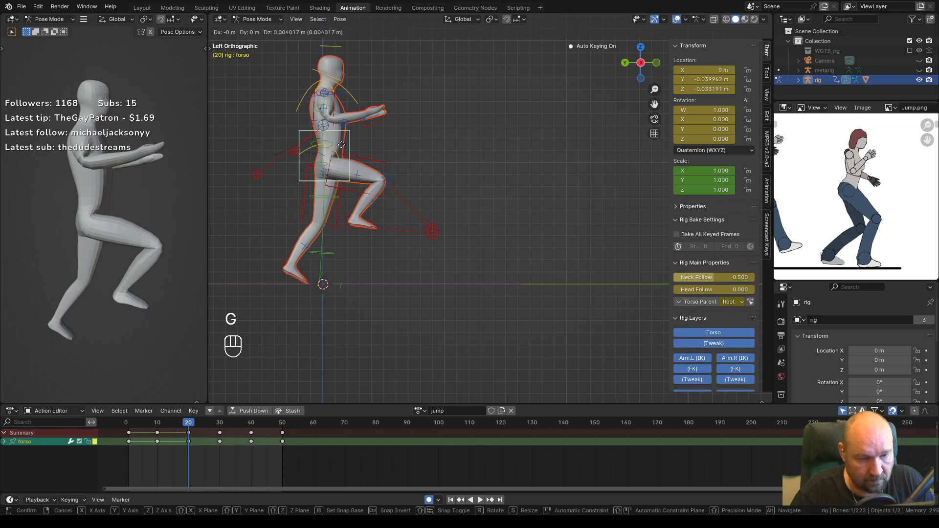
click(345, 145)
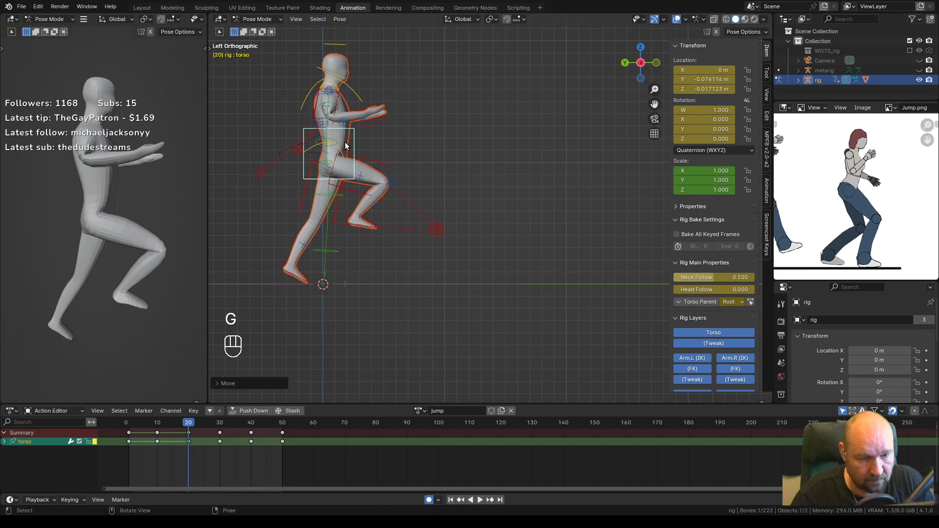
At frame 20, tilt the left foot about 11.6° further onto its toes and move it back to about Y 0.229 m, Z 0.080 m.
click(285, 270)
key(r)
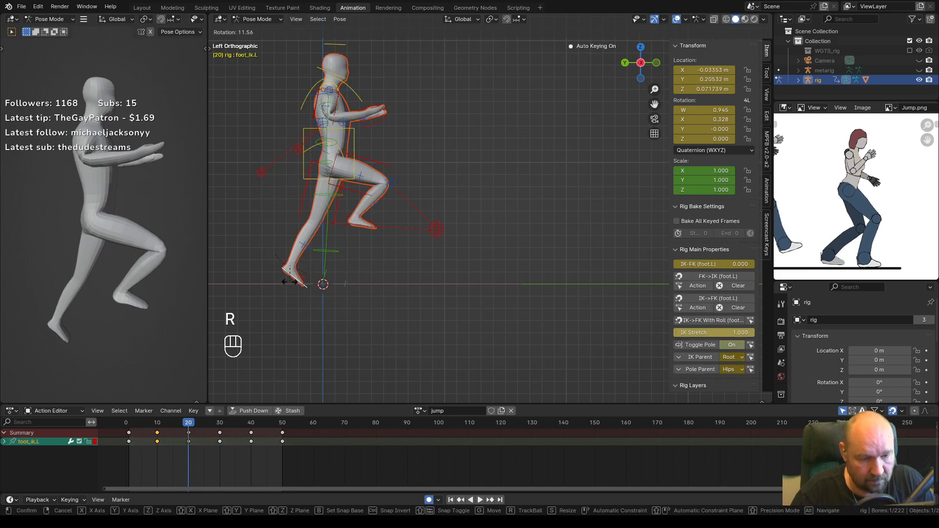
click(290, 281)
key(g)
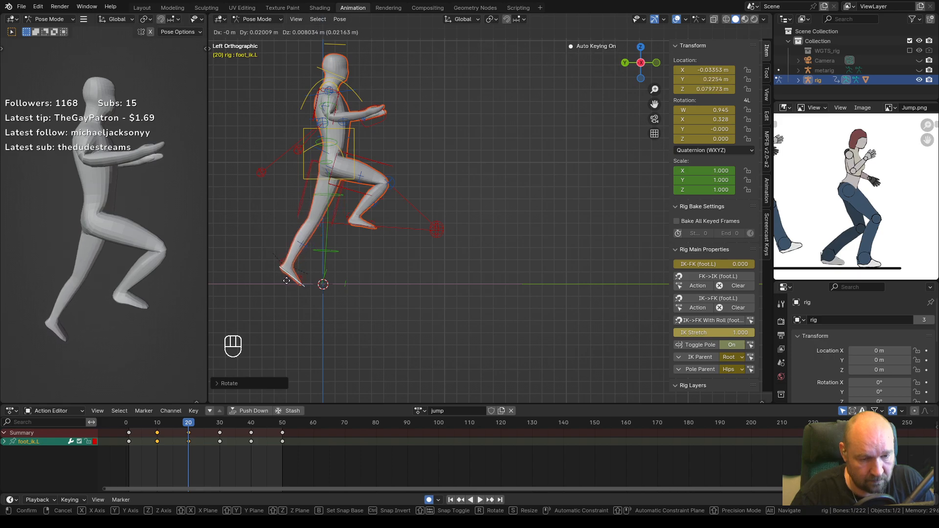
click(285, 281)
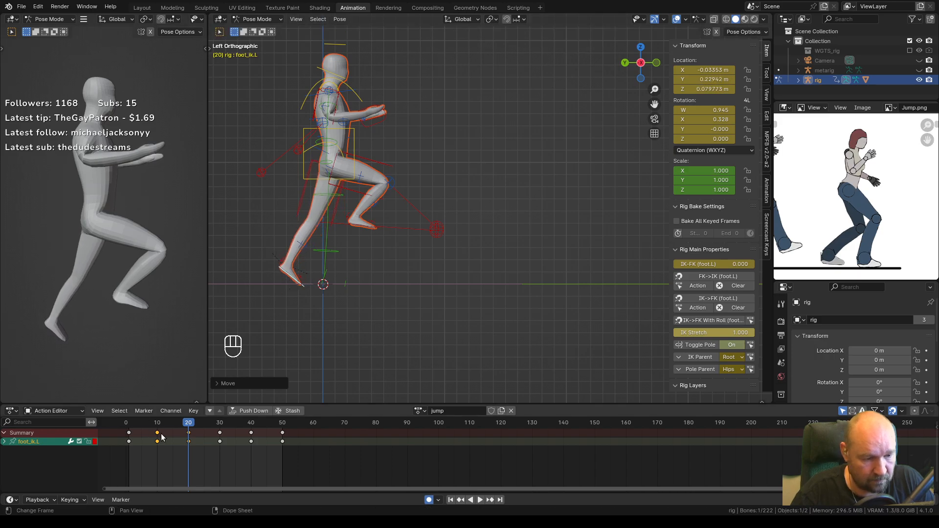
Play back the jump action from the start and examine the motion from several angles in both viewports.
click(127, 424)
key(space)
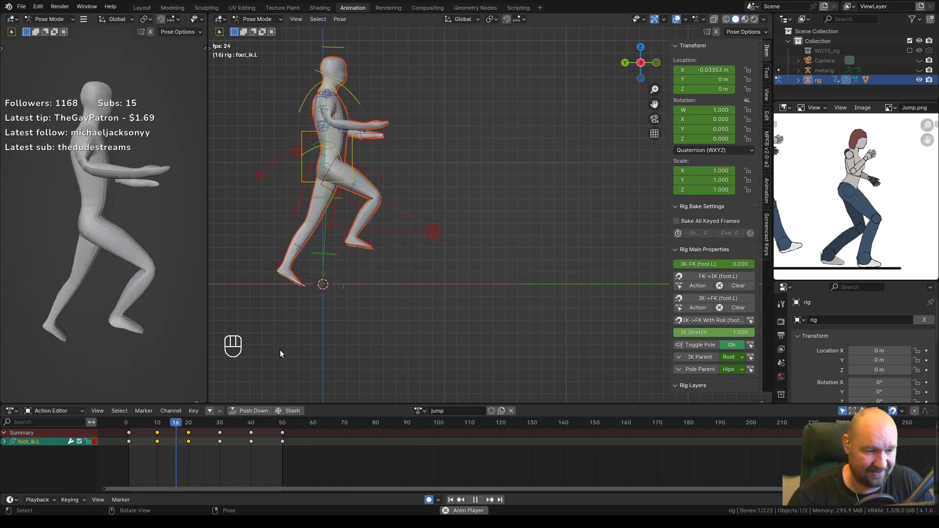
middle_drag(137, 264, 96, 269)
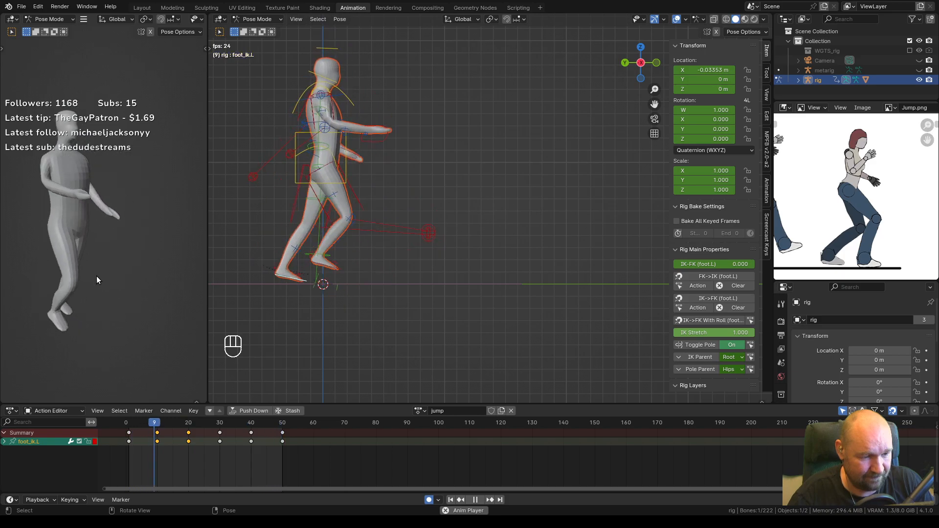
click(95, 276)
key(space)
middle_drag(107, 278, 169, 273)
shift+middle_drag(70, 277, 134, 264)
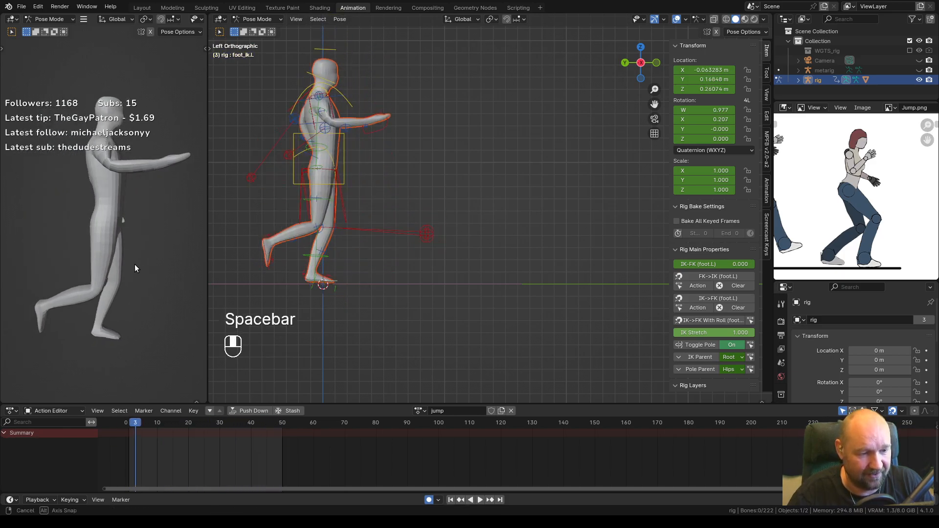
middle_drag(344, 276, 356, 293)
key(space)
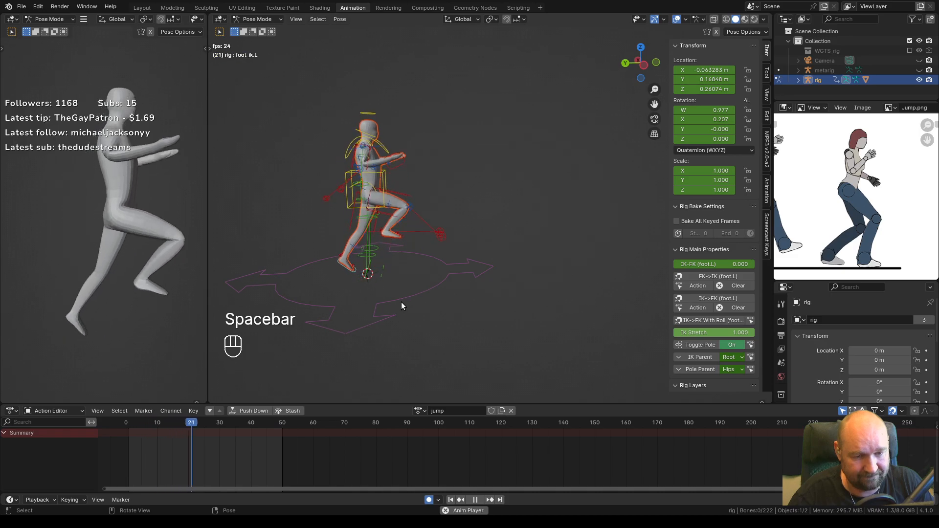
key(space)
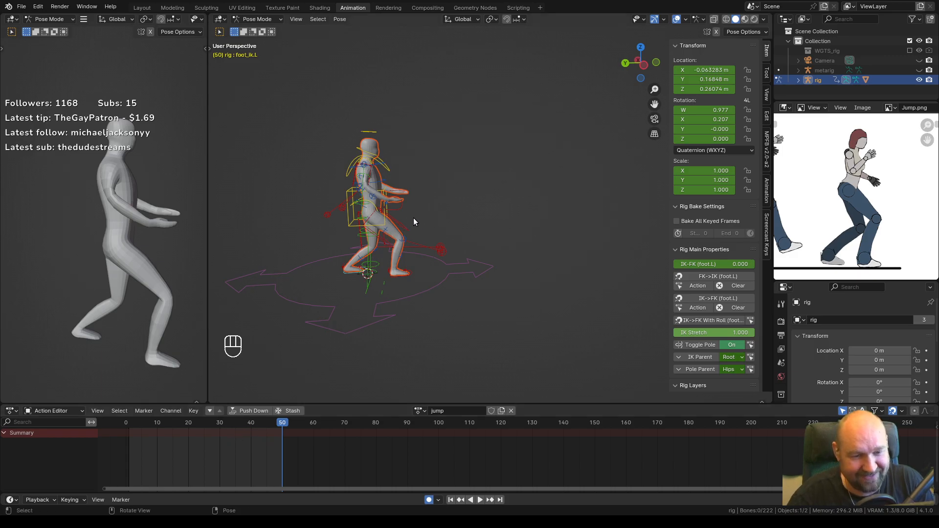
Select the right hand control, check frame 40 from the left side view and restart the jump's playback.
click(384, 213)
drag(267, 425, 250, 425)
middle_drag(294, 278, 393, 240)
key(KP_1)
key(ctrl+KP_3)
shift+middle_drag(406, 283, 436, 290)
scroll(436, 289, up, 1)
key(space)
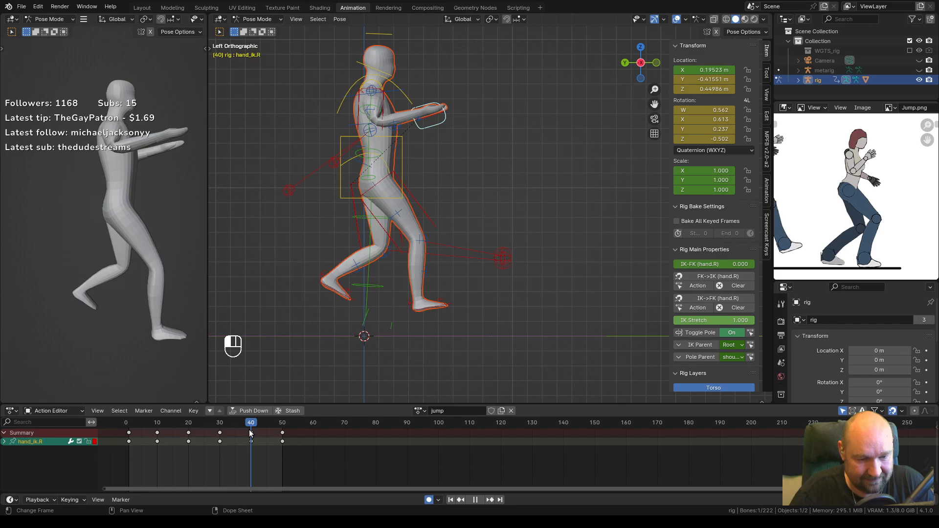
At frame 40, move the left foot forward and down to about Y -0.004 m, Z 0.229 m, and rotate it about 32° nearly flat.
key(space)
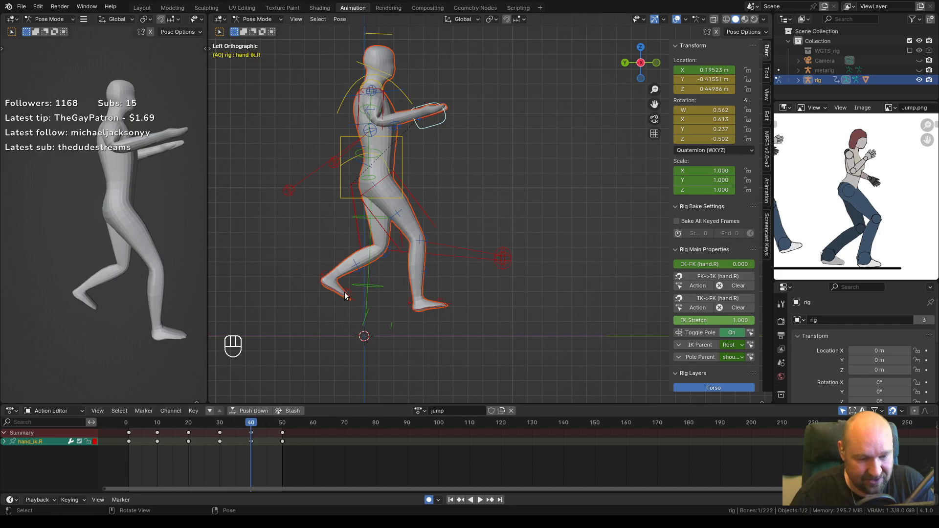
click(345, 296)
key(g)
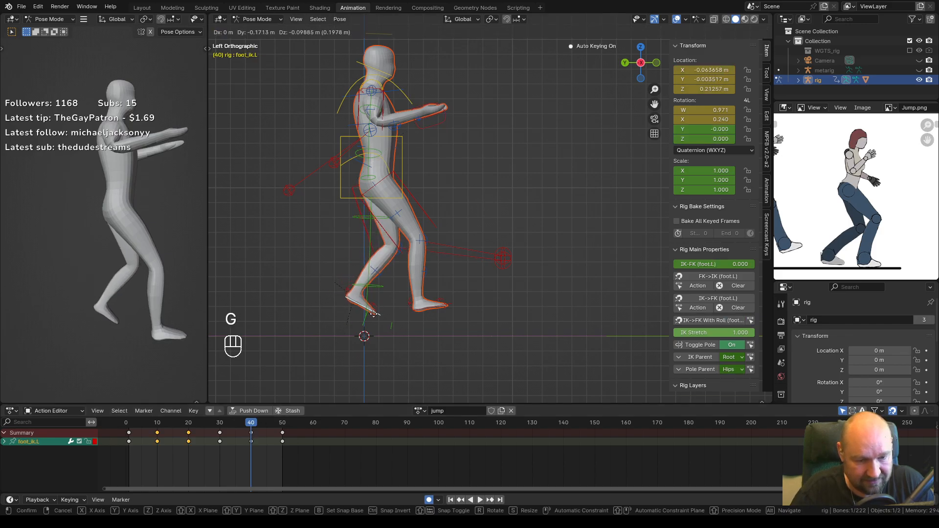
click(372, 300)
key(r)
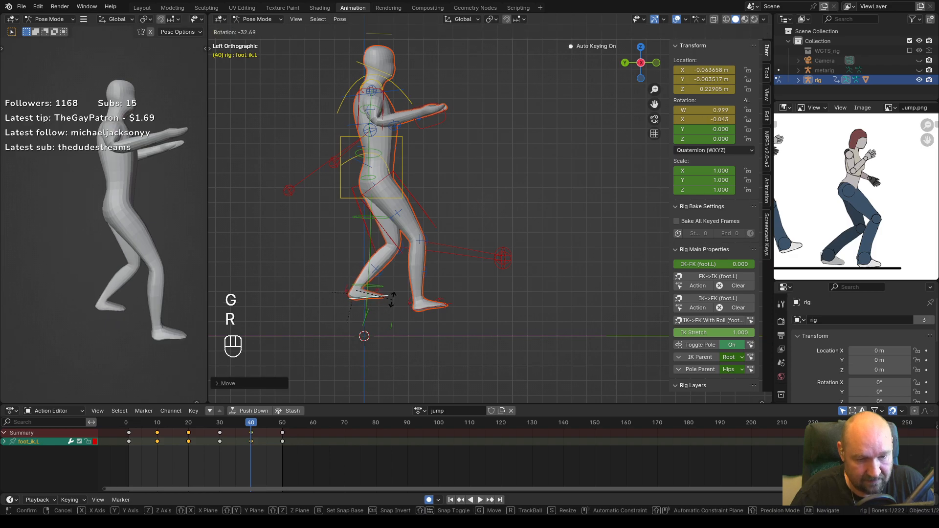
click(375, 318)
At frame 30, tilt the left foot's toes about 33.5° further down and move it forward to about Y 0.21 m, Z 0.67 m.
key(space)
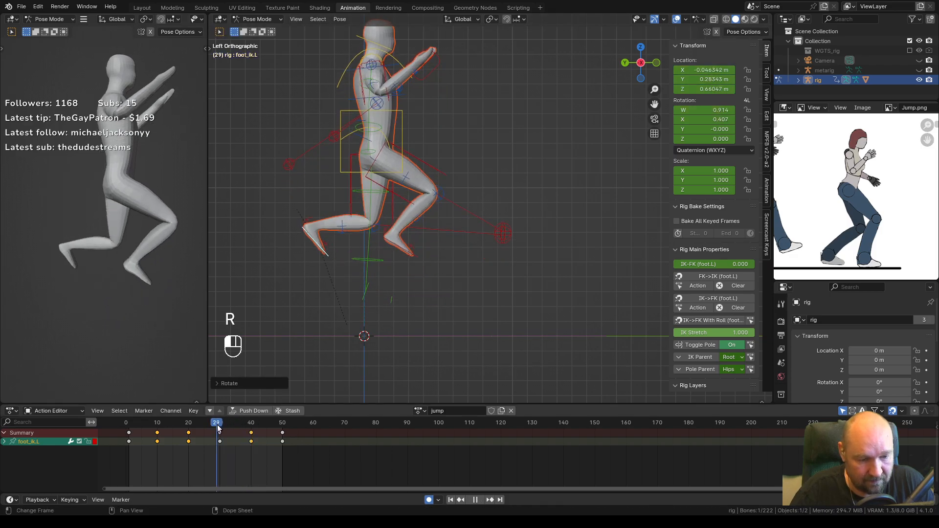
mouse_move(224, 428)
mouse_down()
mouse_move(189, 427)
mouse_move(242, 427)
mouse_move(184, 427)
mouse_move(219, 426)
mouse_up()
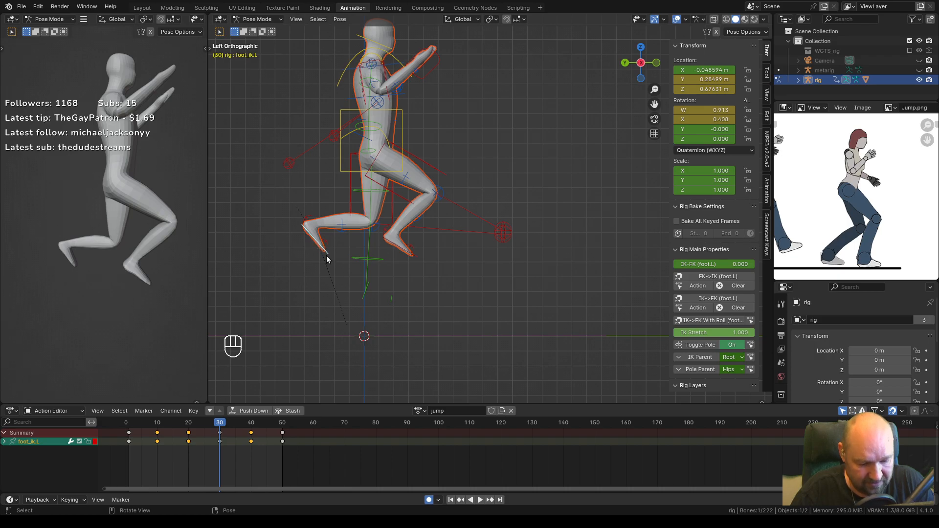
key(r)
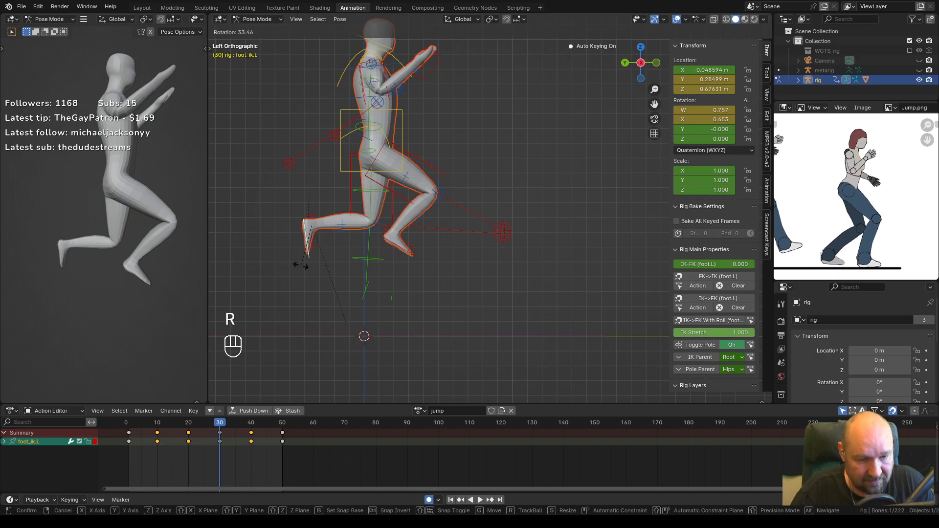
click(301, 266)
key(g)
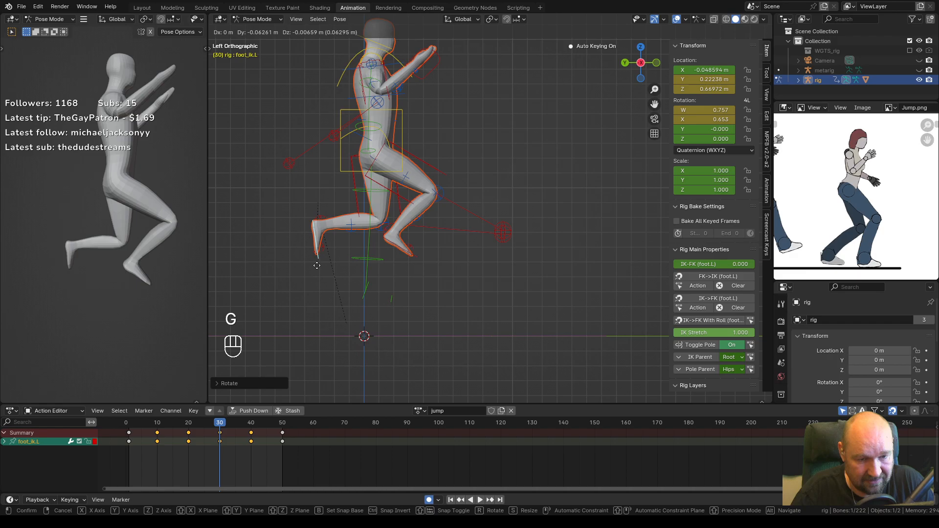
click(317, 266)
At frame 40, lower the right foot to about Z 0.118 m and tilt its toes slightly further up.
drag(220, 425, 251, 430)
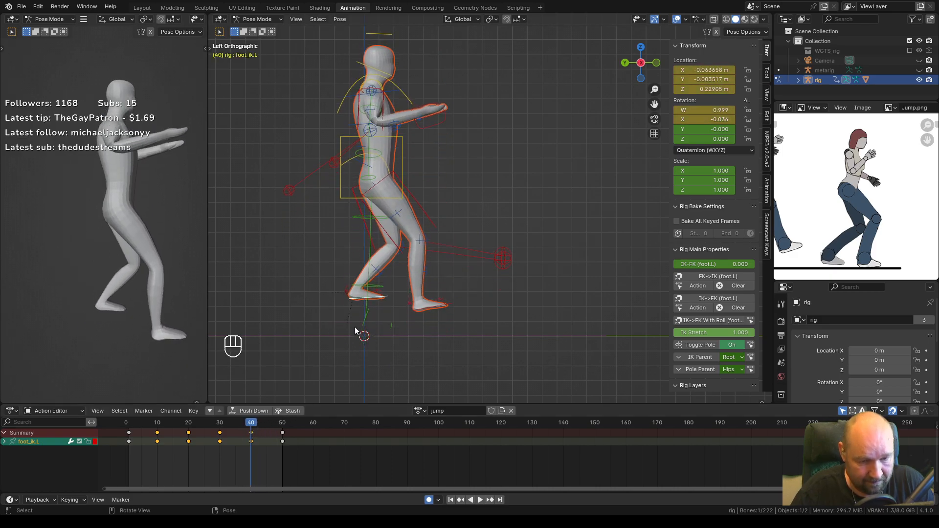
click(440, 308)
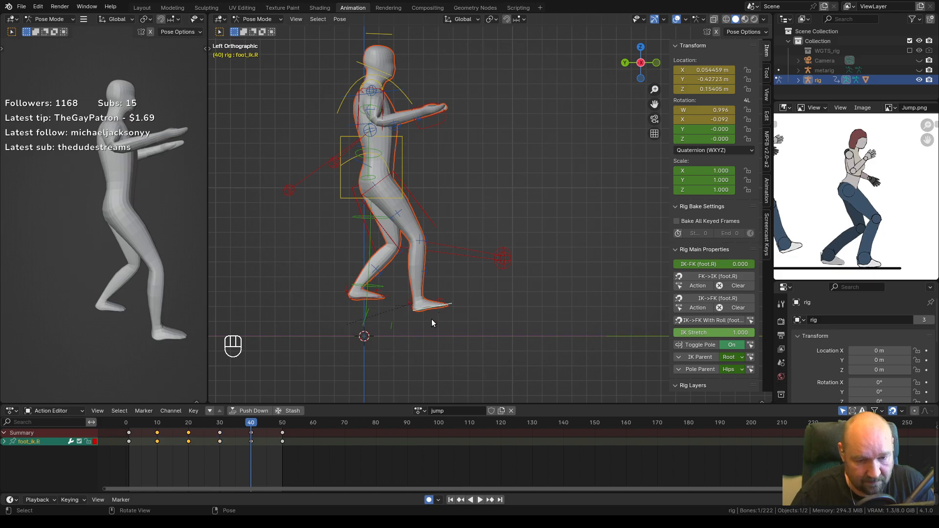
key(g)
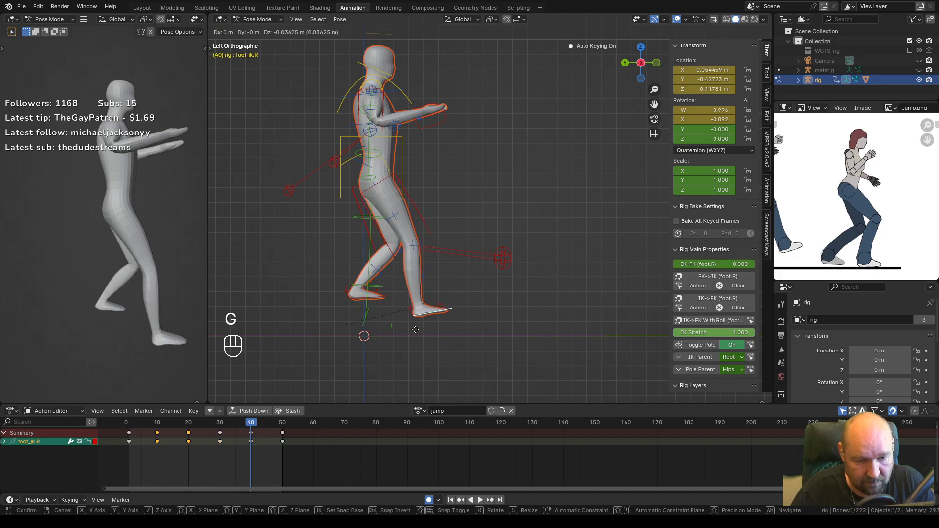
click(415, 333)
key(r)
click(432, 333)
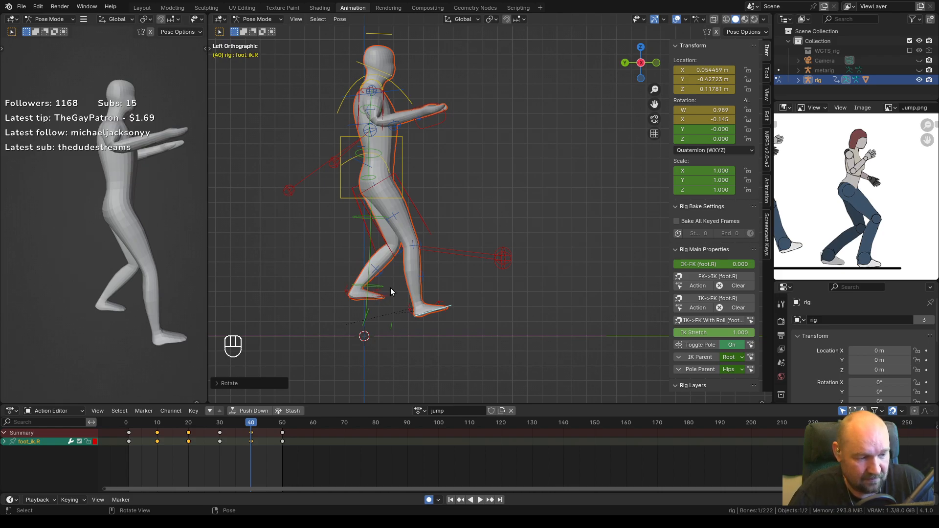
At frame 40, tilt the left foot's toes down about 13.5° and move it to about Y -0.040 m, Z 0.249 m.
click(374, 300)
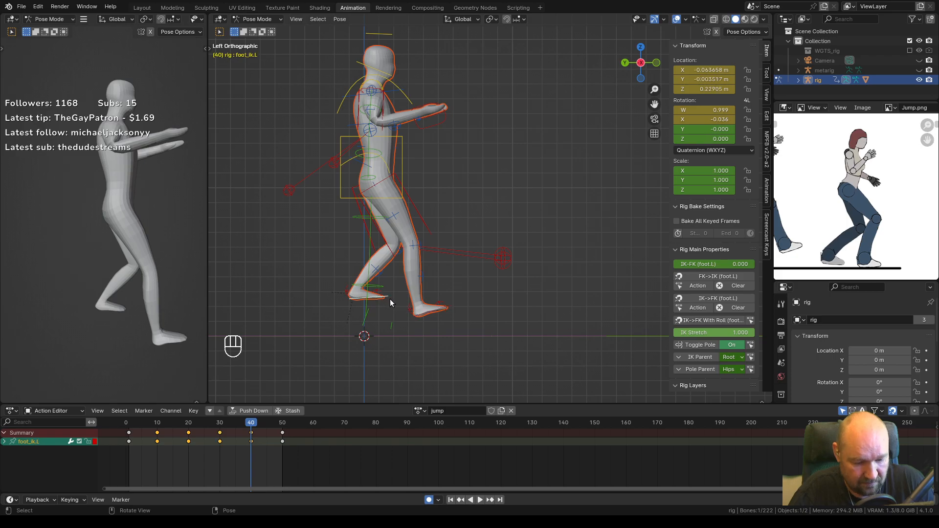
key(r)
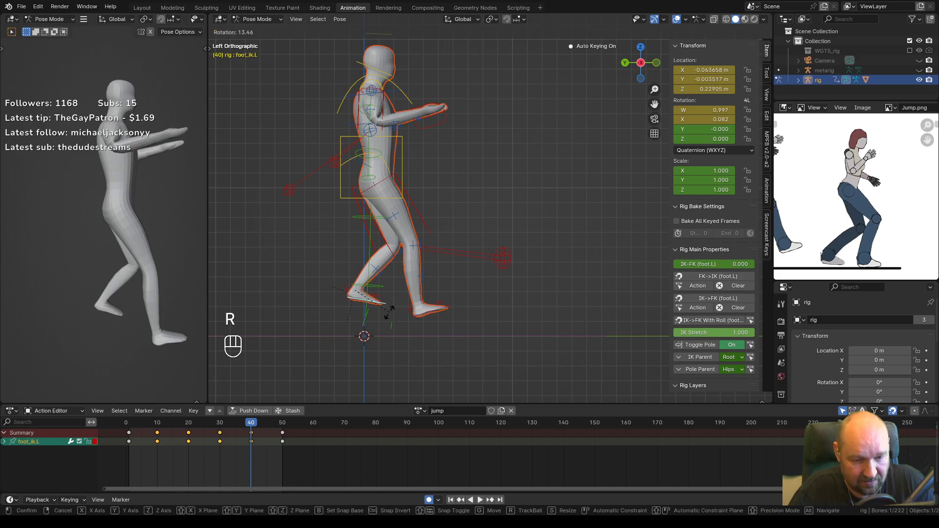
click(388, 311)
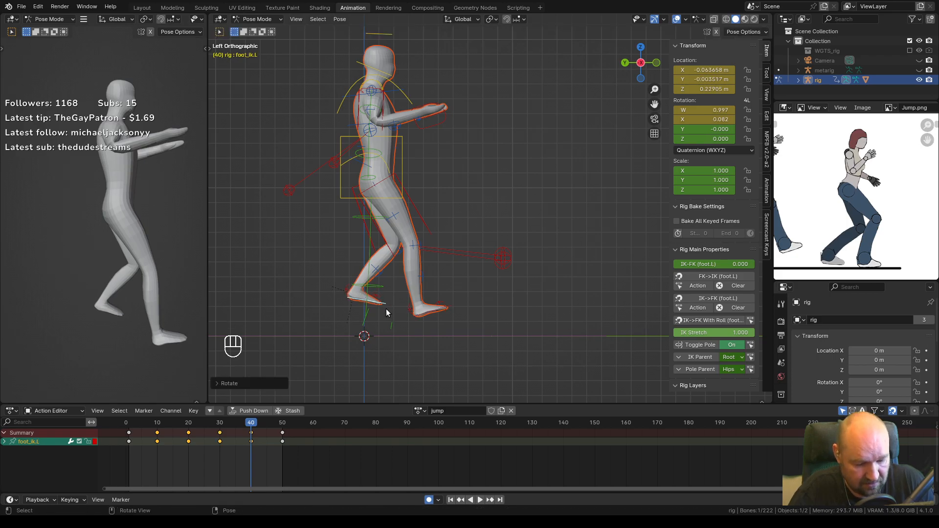
key(g)
click(392, 307)
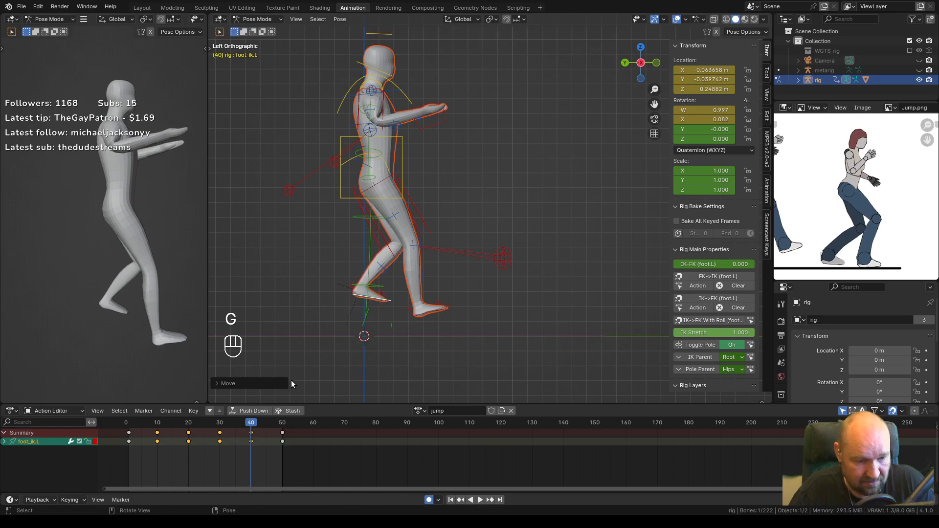
key(space)
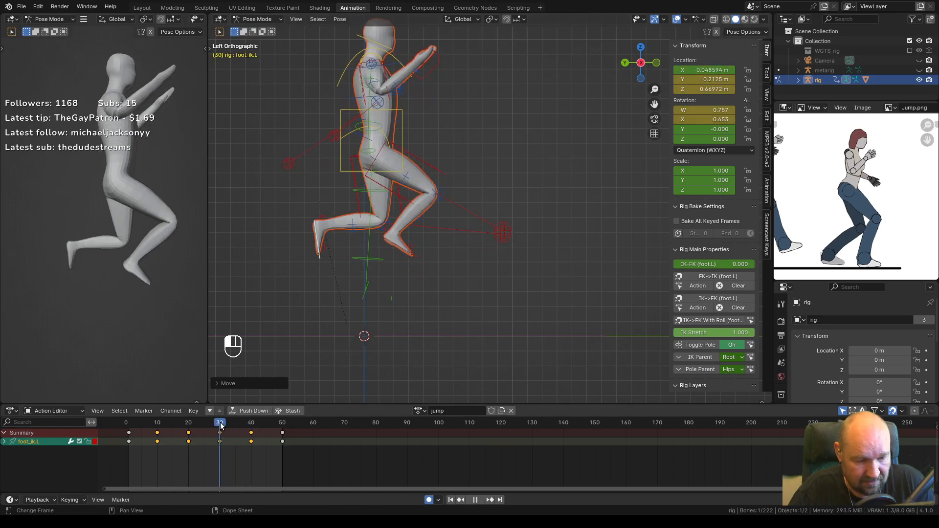
drag(270, 428, 251, 434)
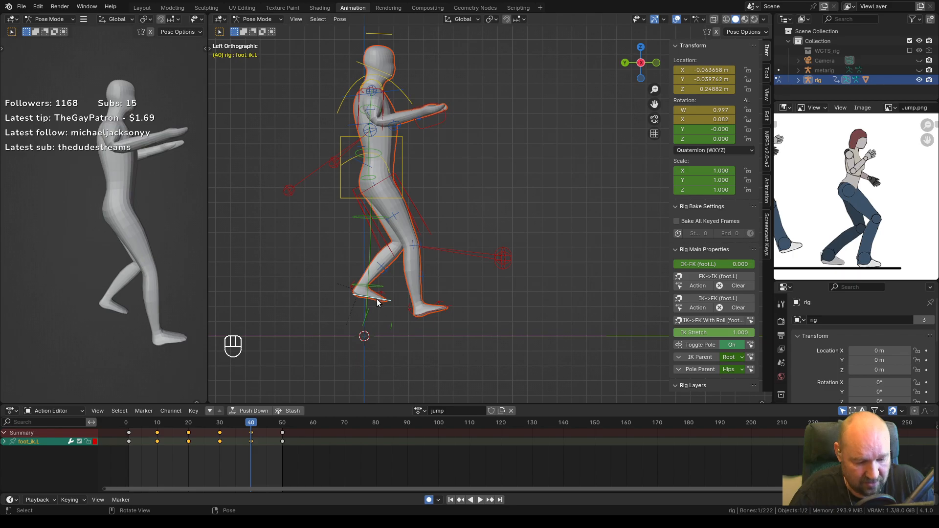
key(r)
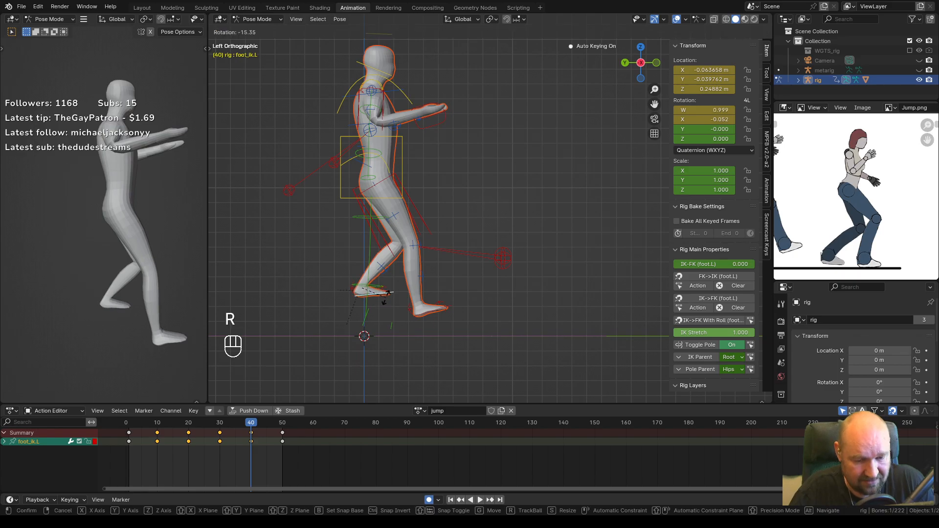
click(386, 301)
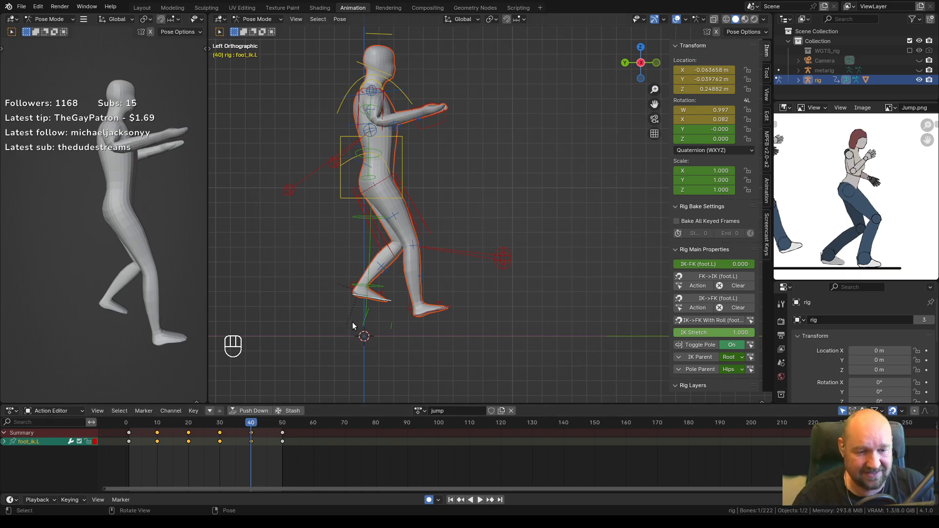
At frame 50, slide the left foot forward along the ground to about Y 0.023 m.
key(space)
drag(255, 426, 282, 430)
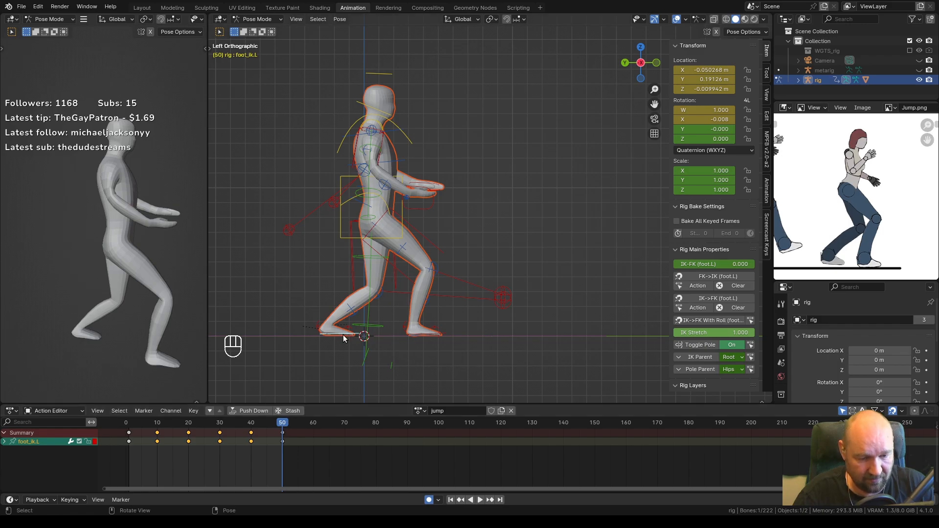
key(g)
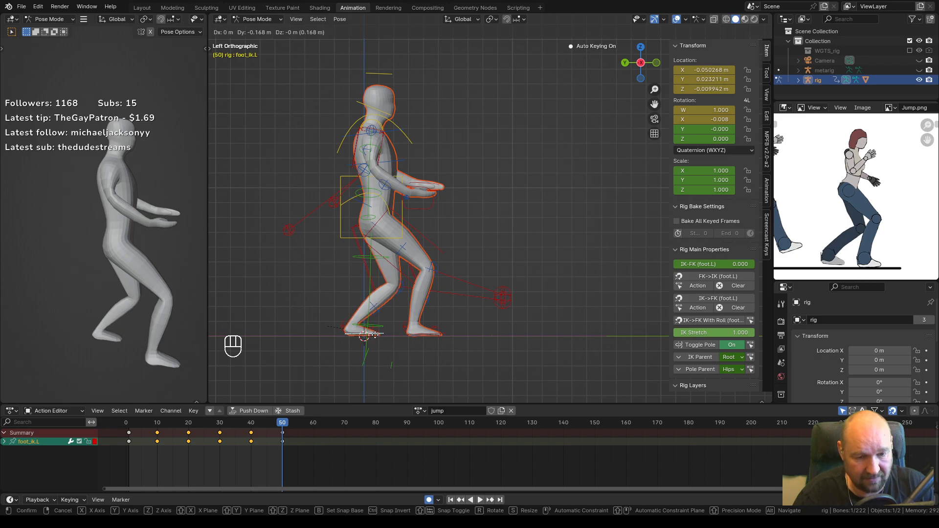
click(375, 335)
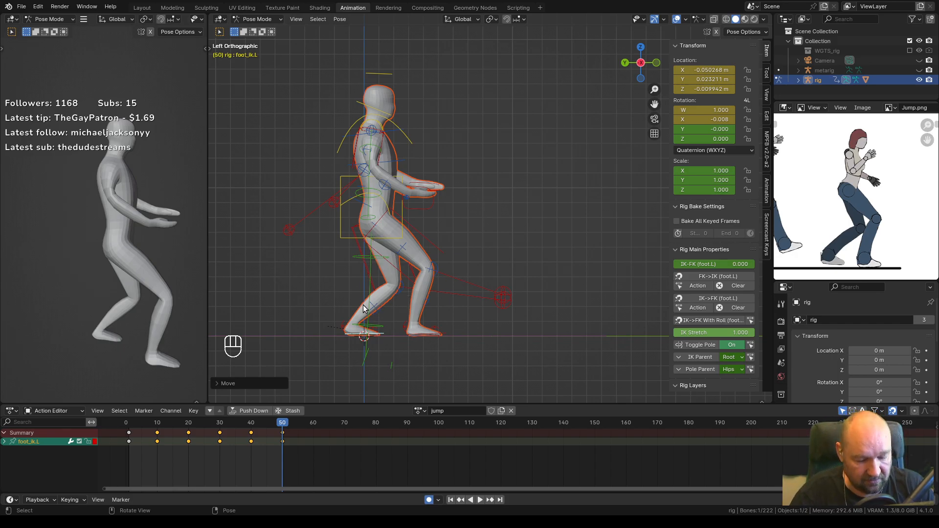
mouse_move(283, 424)
mouse_down()
mouse_move(168, 423)
mouse_move(256, 439)
mouse_move(283, 425)
mouse_up()
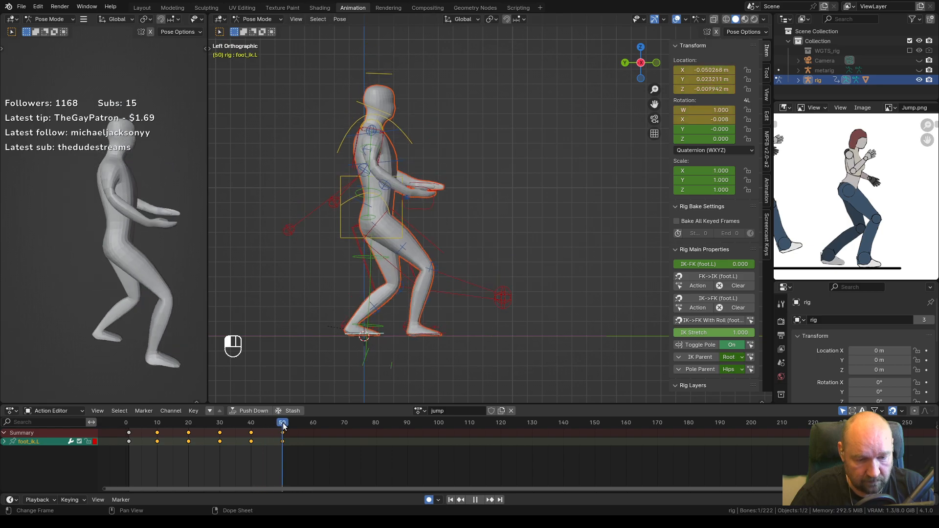
At frame 50, move the right foot back to about Y -0.282 m, Z -0.017 m, and check the landing motion.
click(439, 333)
click(444, 332)
key(g)
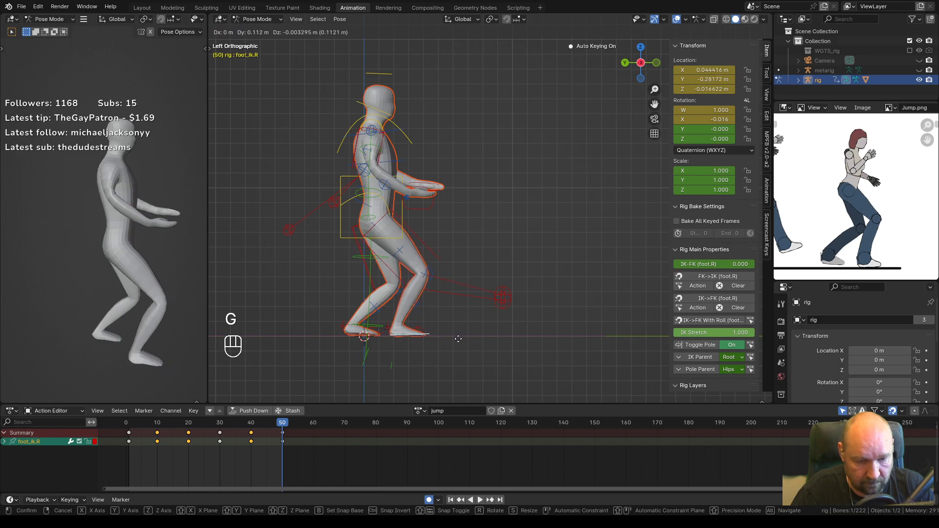
click(459, 338)
click(267, 425)
key(space)
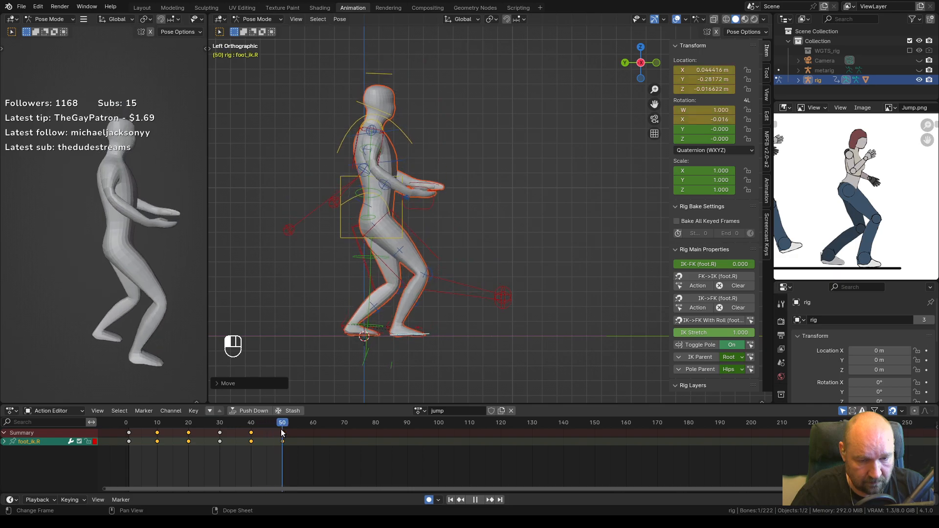
Review the motion leading into the landing, and at frame 50 move the right foot forward to about Y -0.36 m.
click(233, 424)
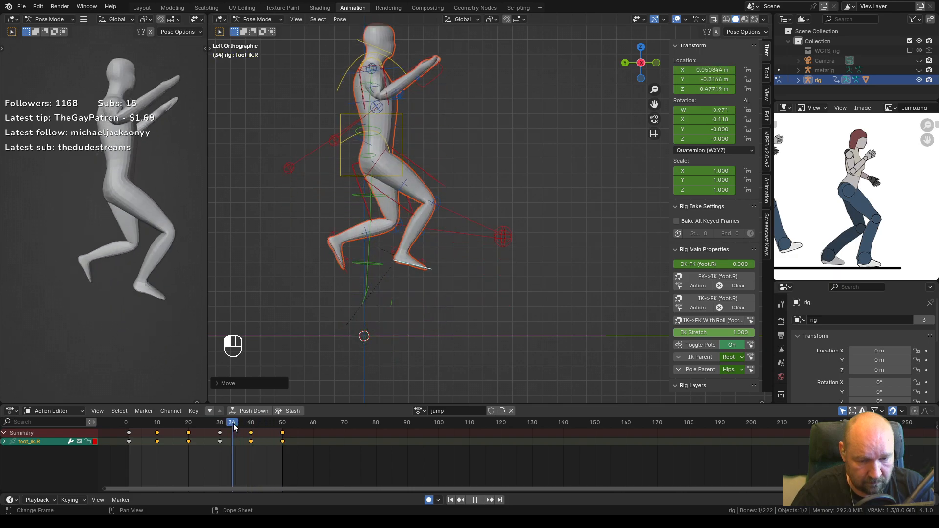
key(space)
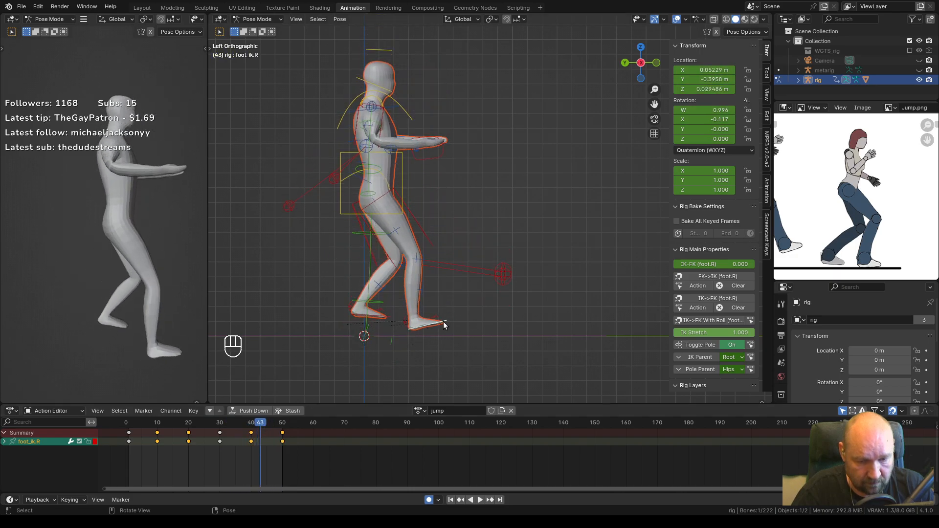
key(Up)
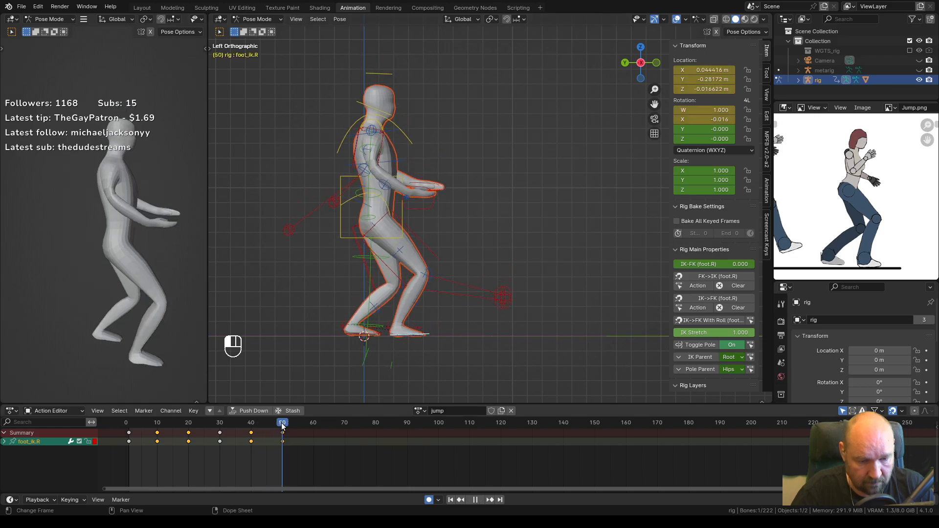
key(g)
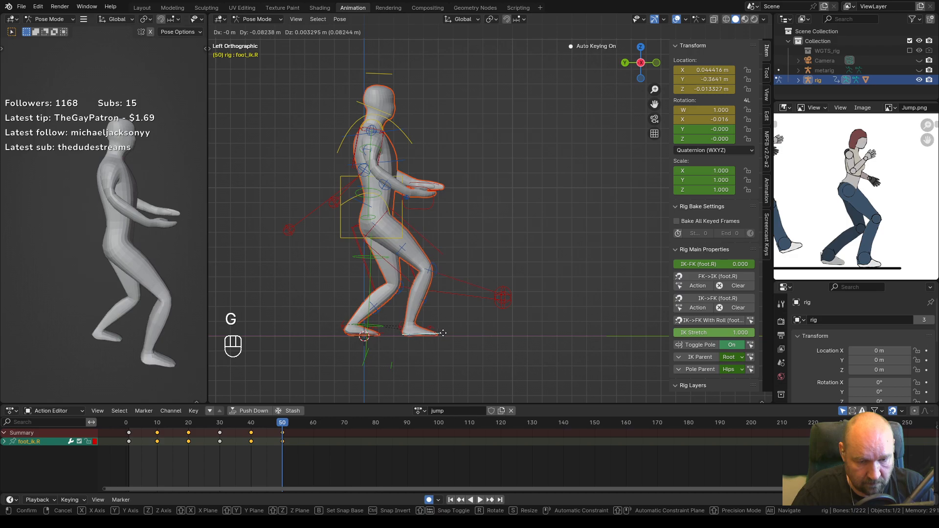
click(445, 335)
At frame 50, slide the left foot forward to about Y -0.036 m.
click(380, 335)
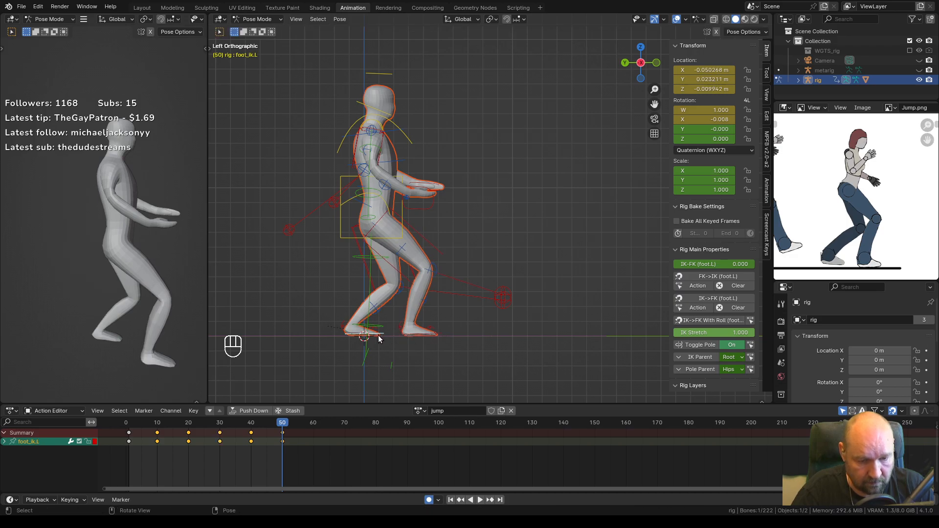
key(g)
click(396, 336)
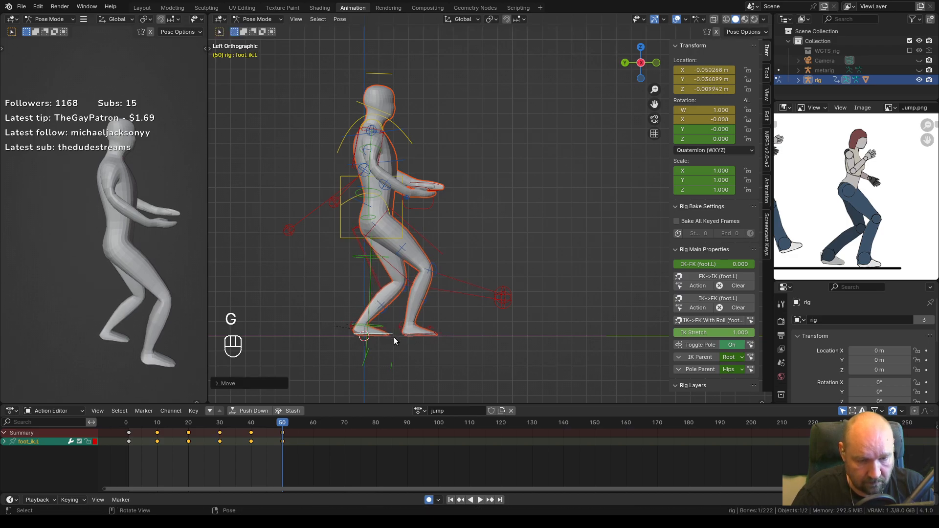
Examine the landing frames up to frame 50, play the jump from frame 1 and return to frame 1.
key(space)
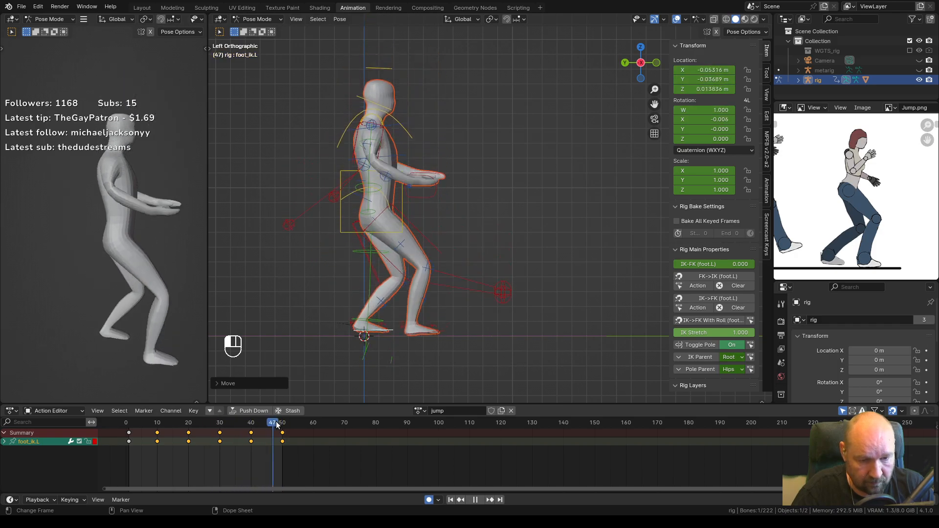
drag(261, 424, 282, 428)
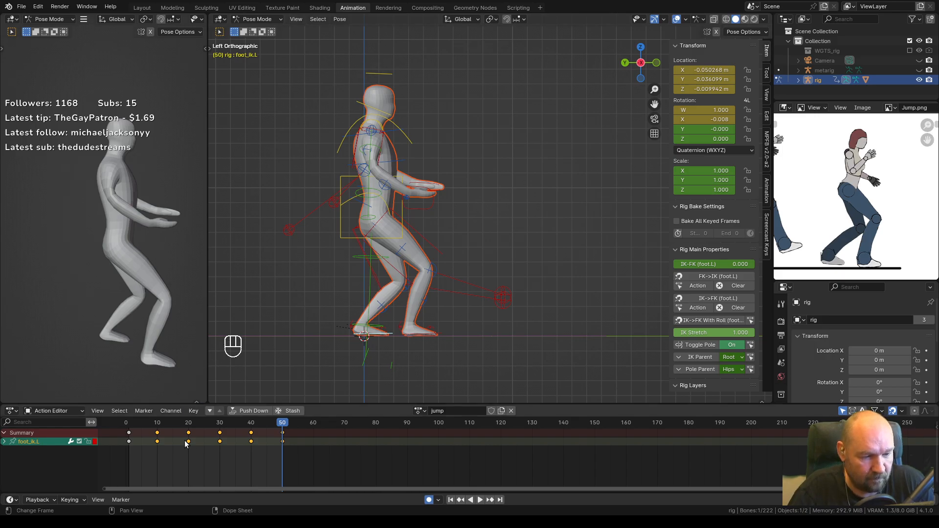
click(130, 424)
key(space)
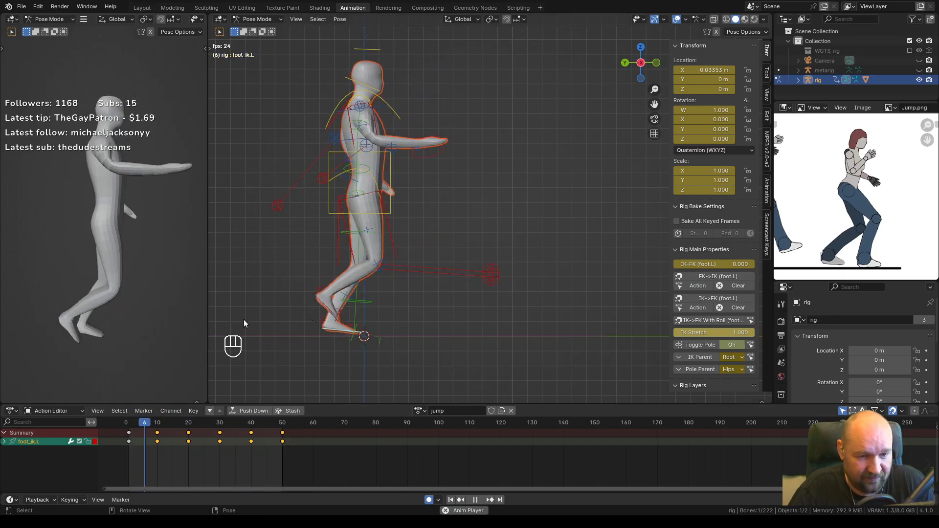
key(space)
drag(154, 424, 129, 423)
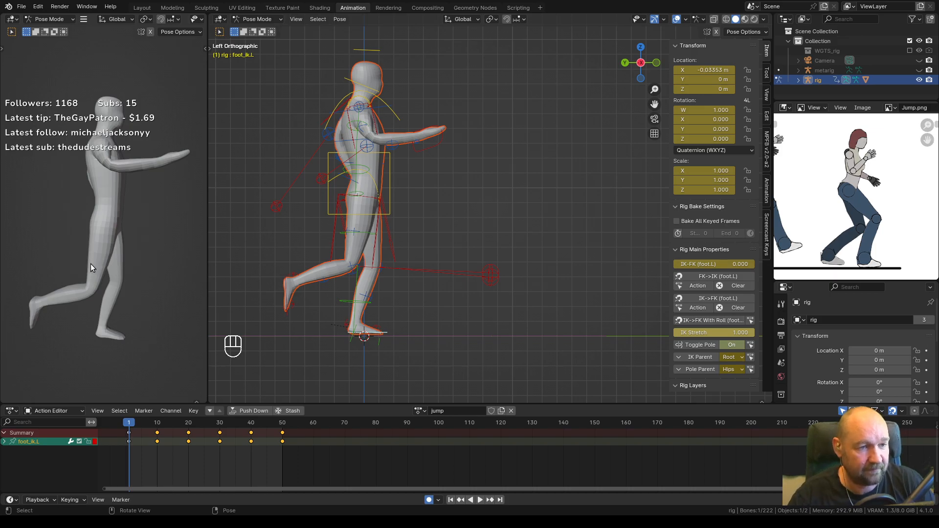
Play the jump and examine the leg positions around frame 44 and at frame 50 from the front.
key(space)
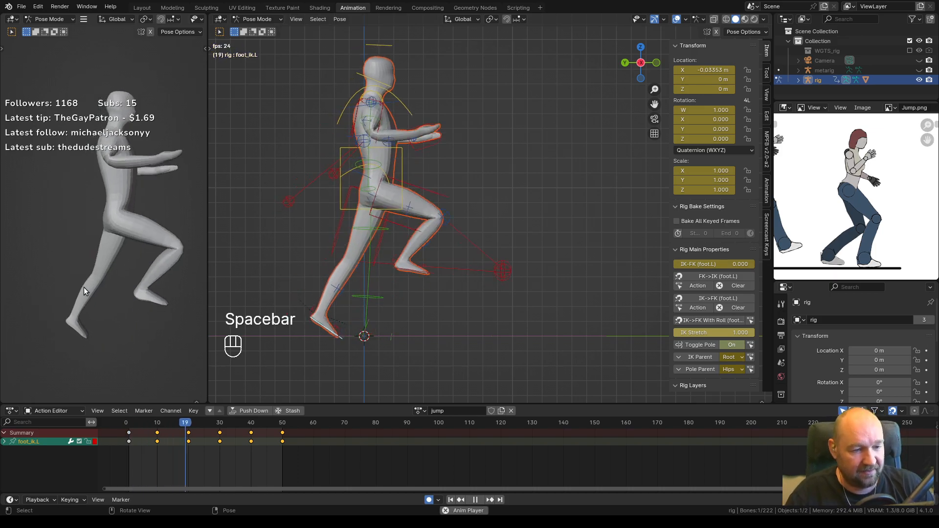
key(space)
key(space)
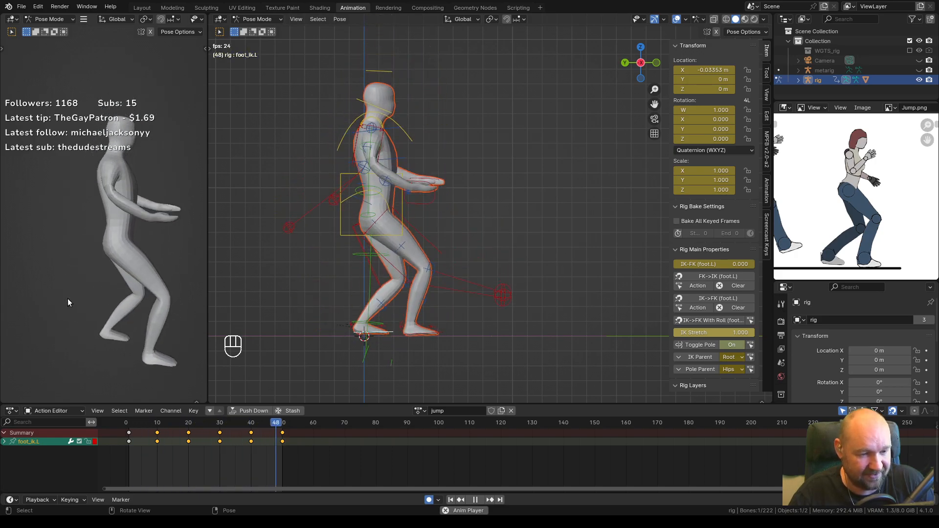
key(space)
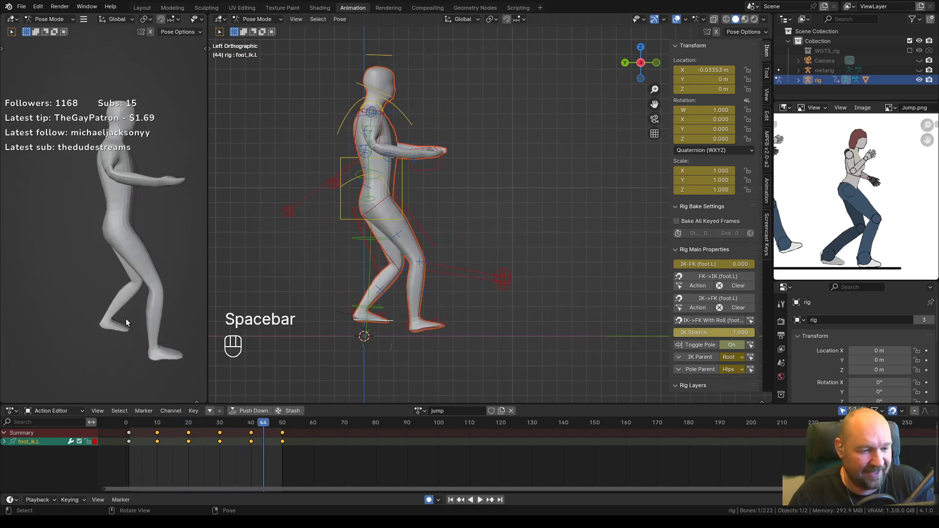
middle_drag(308, 314, 276, 285)
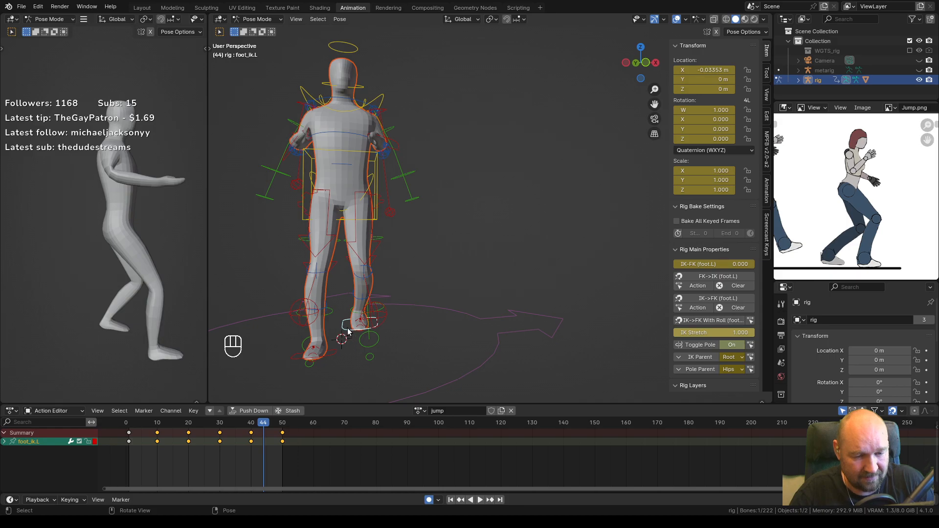
mouse_move(264, 424)
mouse_down()
mouse_move(252, 425)
mouse_move(282, 425)
mouse_up()
mouse_move(364, 359)
middle_down()
mouse_move(352, 348)
mouse_move(359, 362)
middle_up()
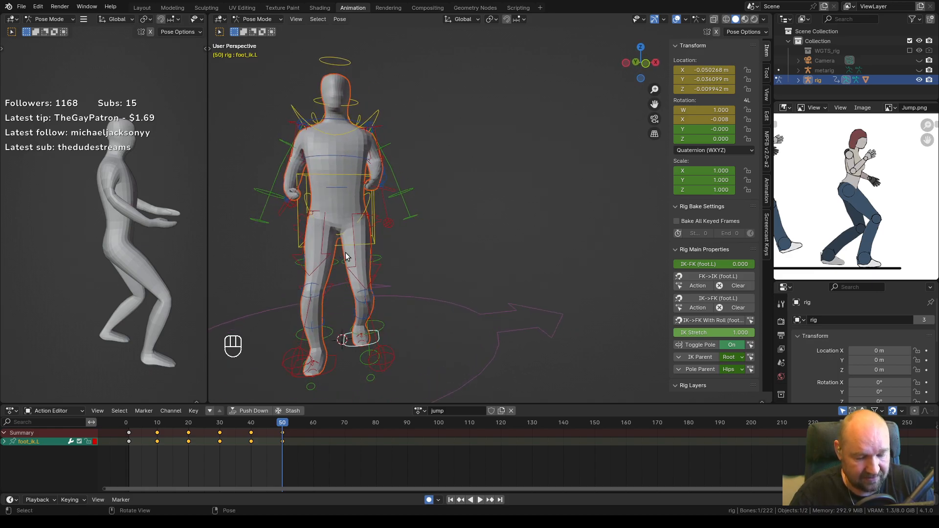
At frame 50, tilt the torso control forward in the left view to a quaternion X rotation of about 0.047.
key(ctrl+KP_3)
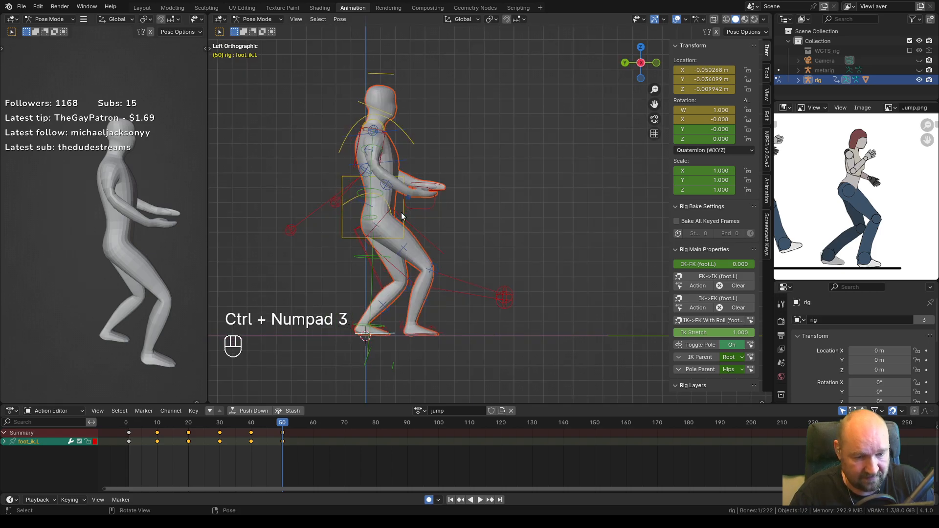
key(r)
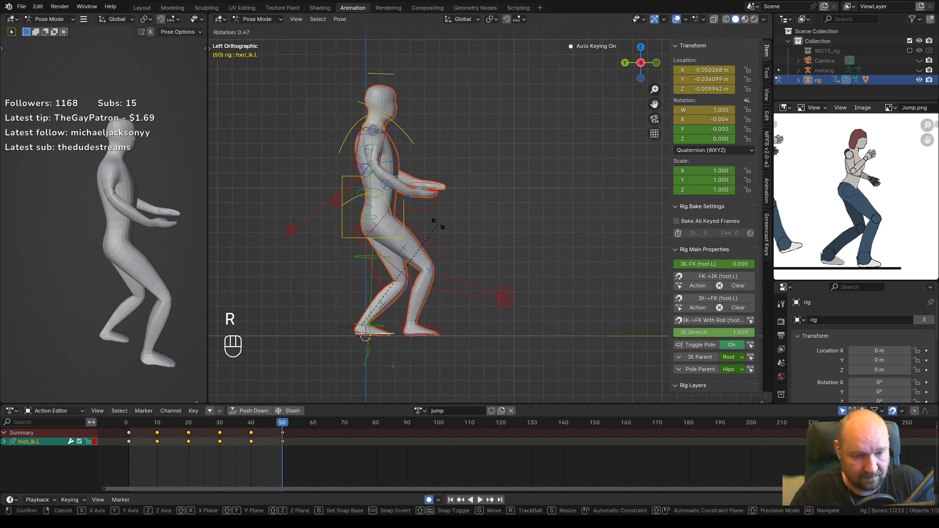
right_click(435, 220)
click(404, 217)
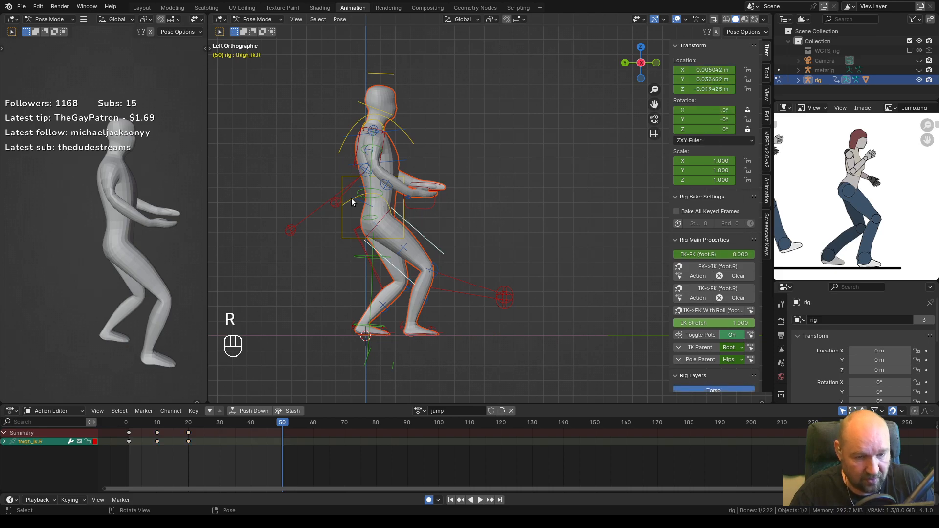
click(341, 213)
key(r)
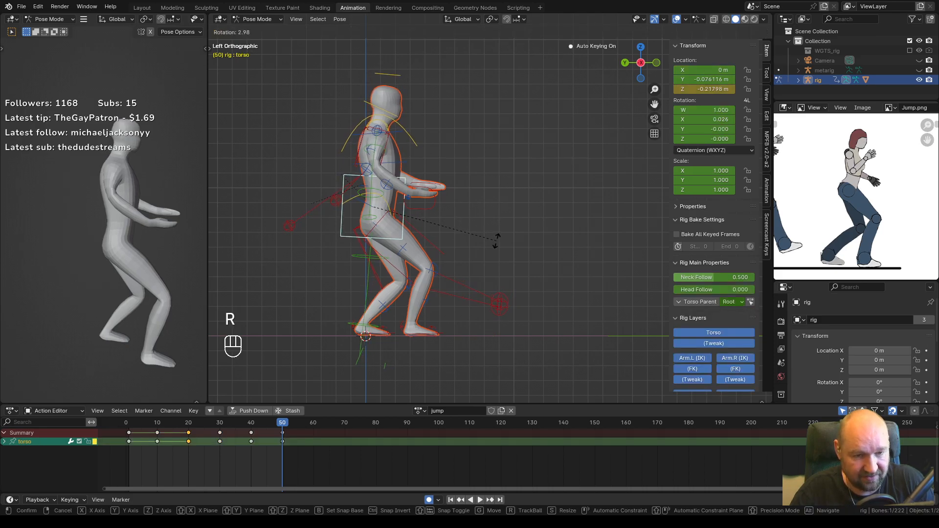
click(498, 251)
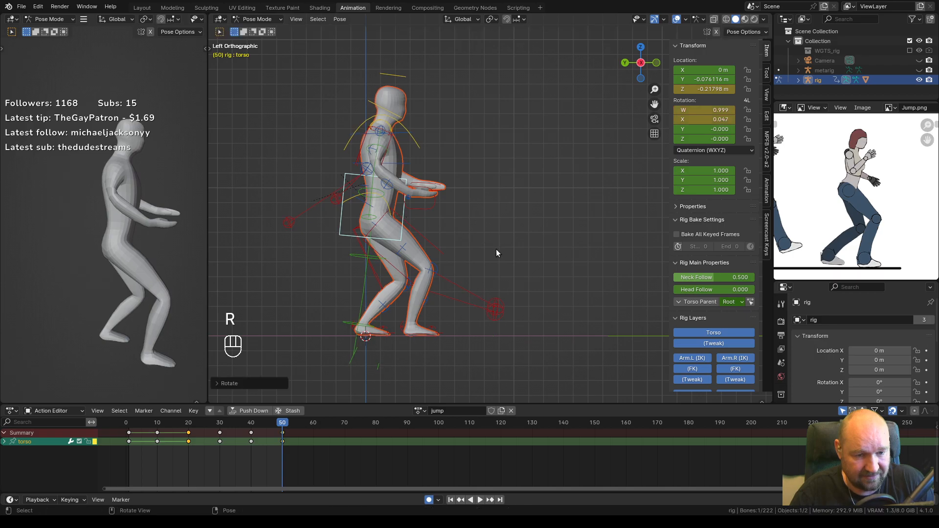
Play the jump to check the torso tilt, return to frame 50 and save the file.
click(215, 421)
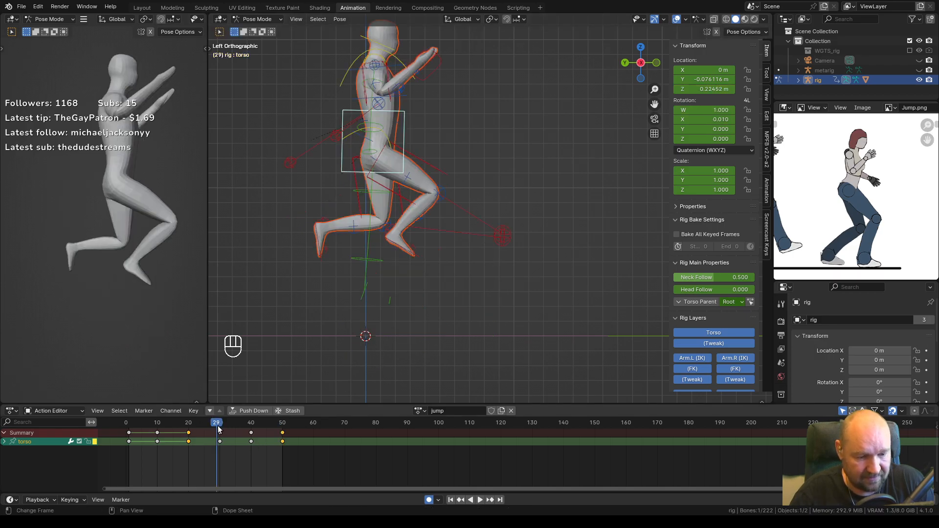
key(space)
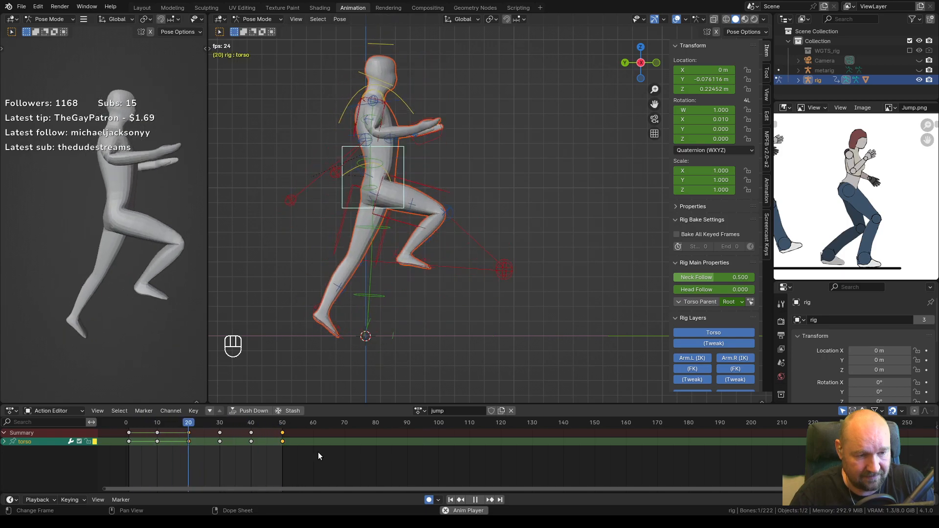
key(space)
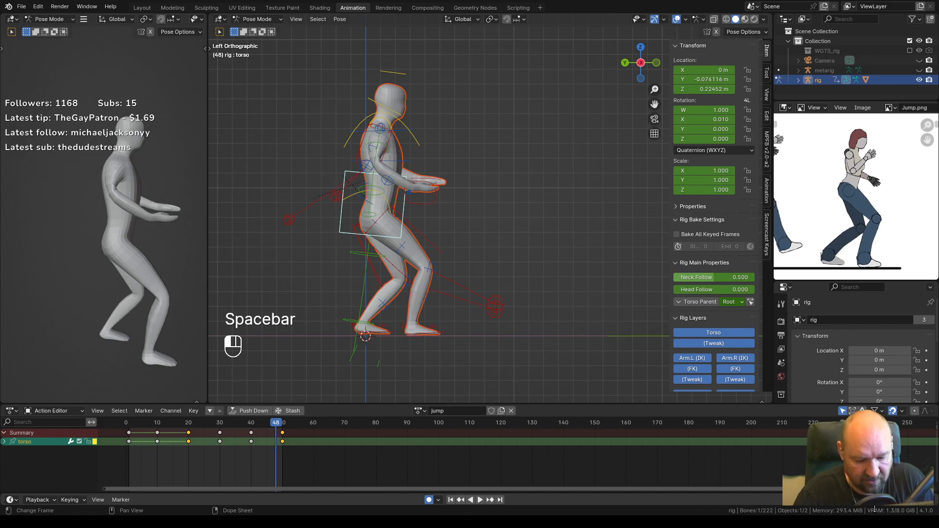
key(space)
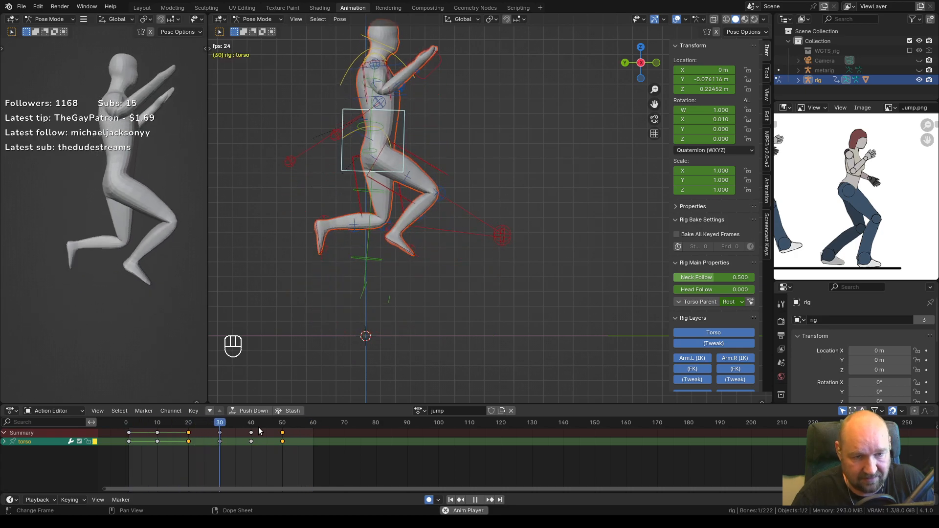
key(space)
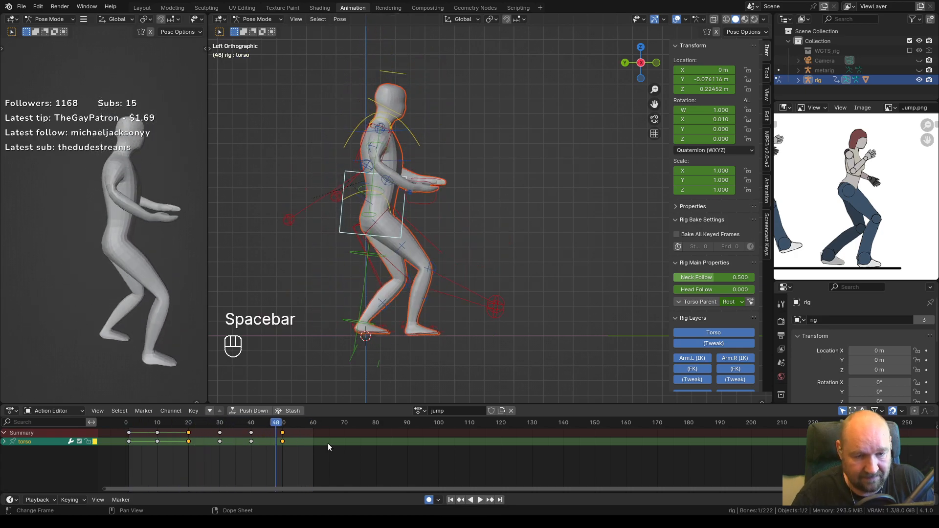
click(274, 421)
mouse_move(274, 421)
mouse_down()
mouse_move(199, 423)
mouse_move(313, 429)
mouse_move(283, 431)
mouse_up()
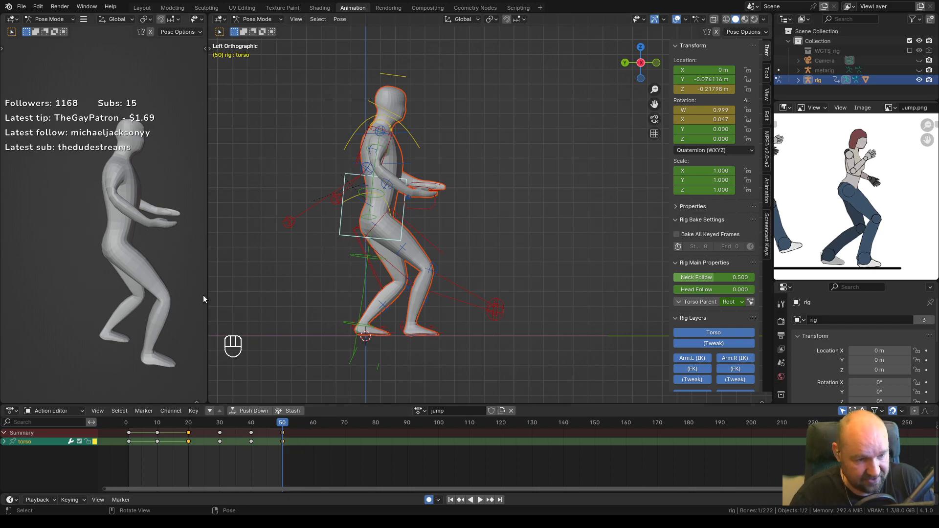
key(ctrl+s)
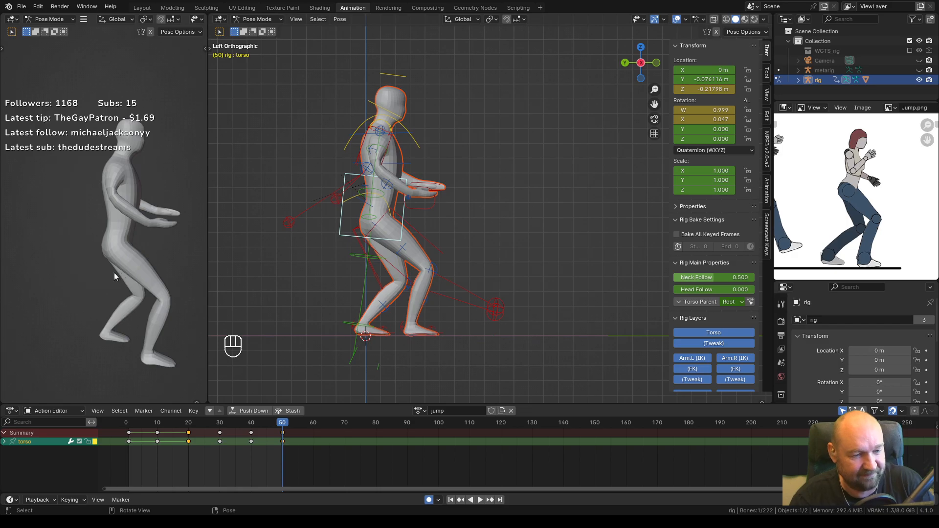
Deselect all the bones and review the complete jump, stopping at frame 50.
click(122, 257)
key(space)
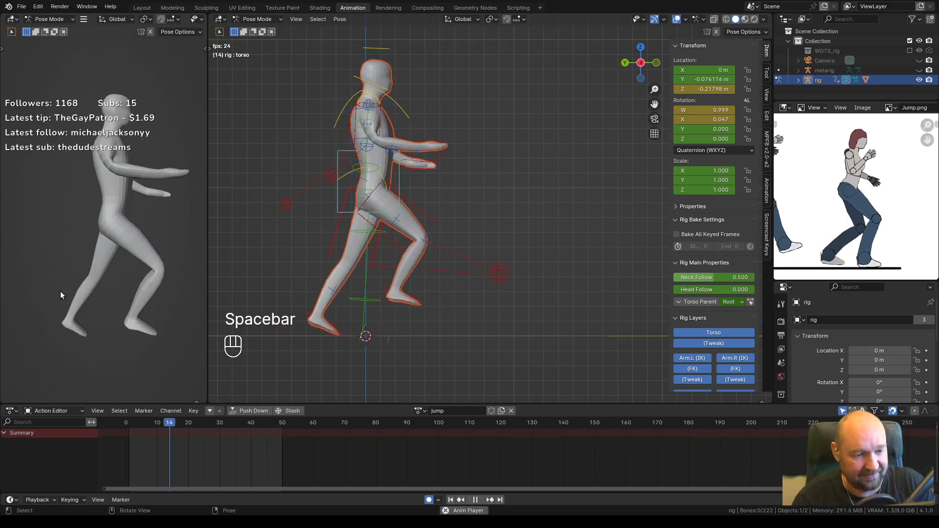
key(space)
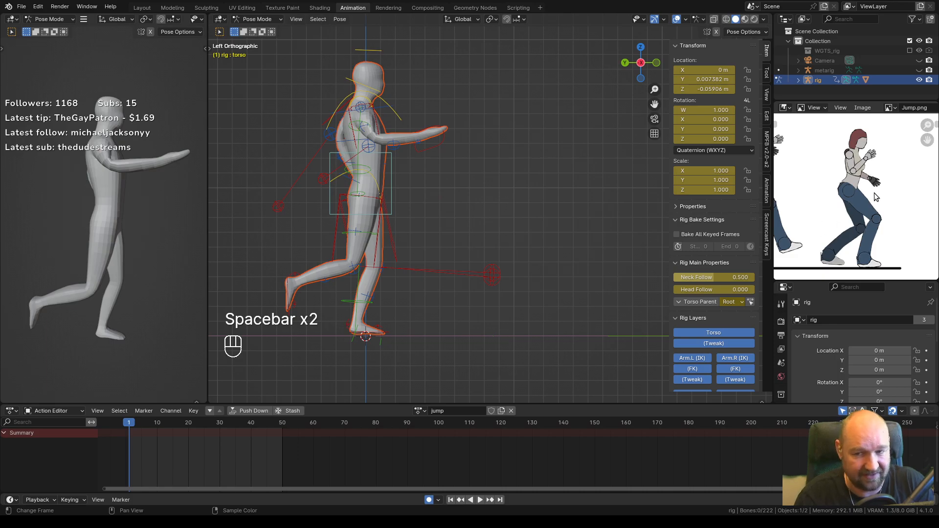
key(space)
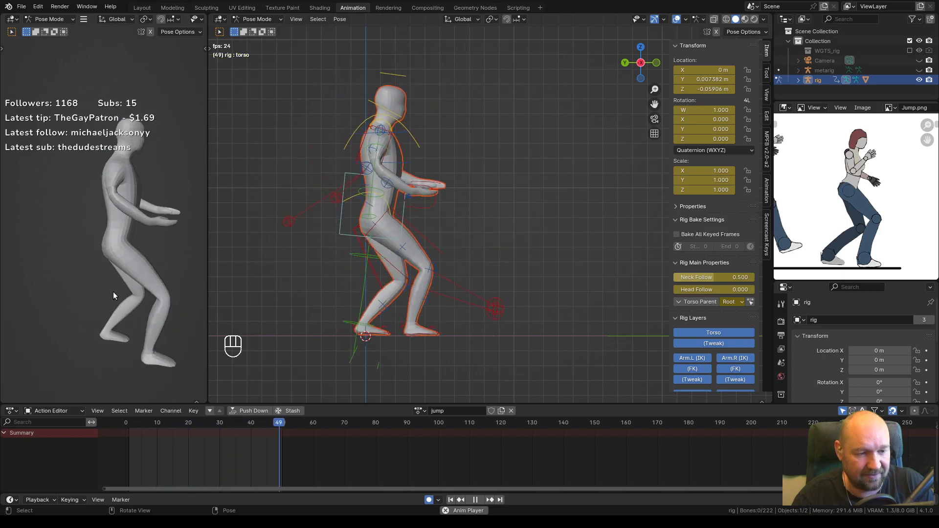
key(space)
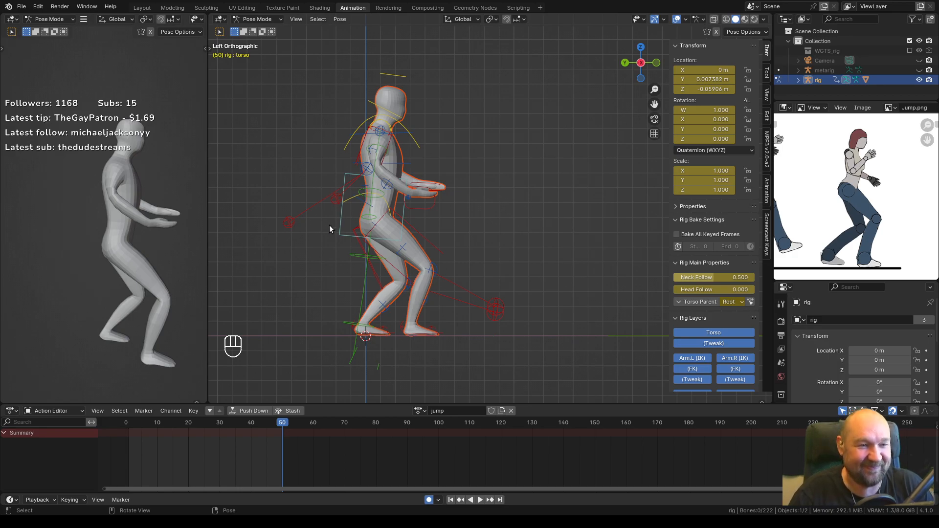
Switch the rig to the walk action and play it for review.
click(423, 413)
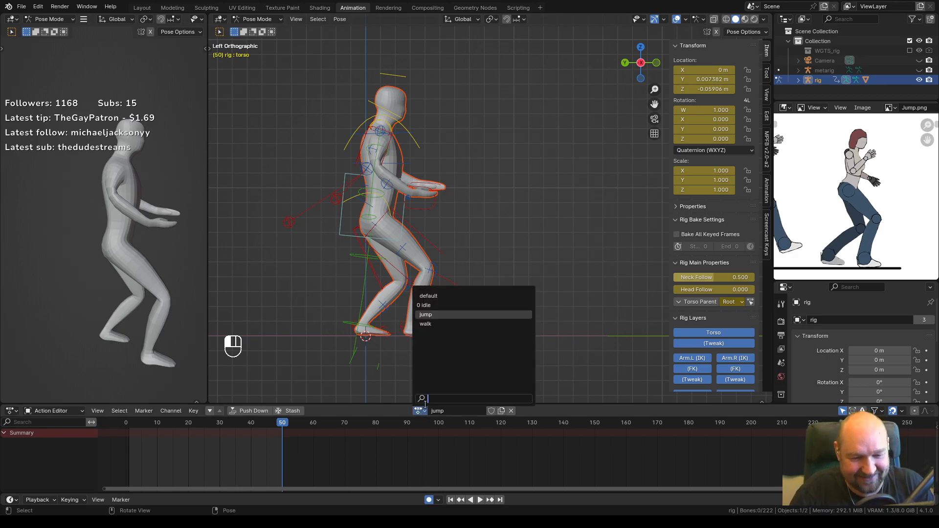
click(425, 324)
key(space)
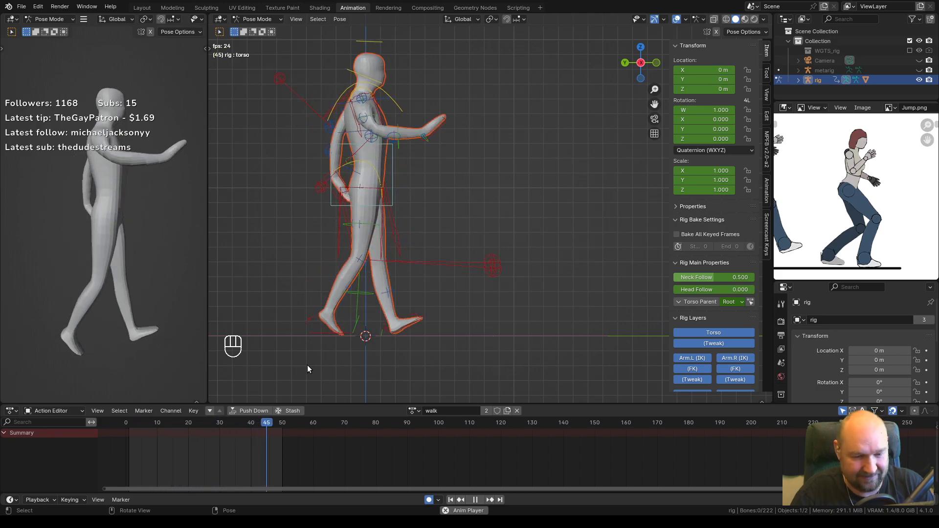
key(space)
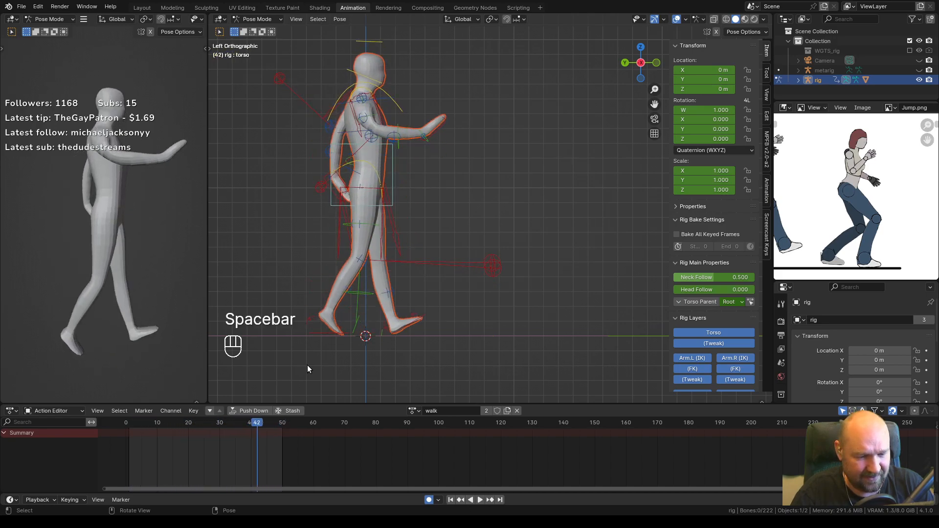
With the left thigh IK control selected, end the playback range at frame 39 and enable Fake User on the walk action.
click(388, 198)
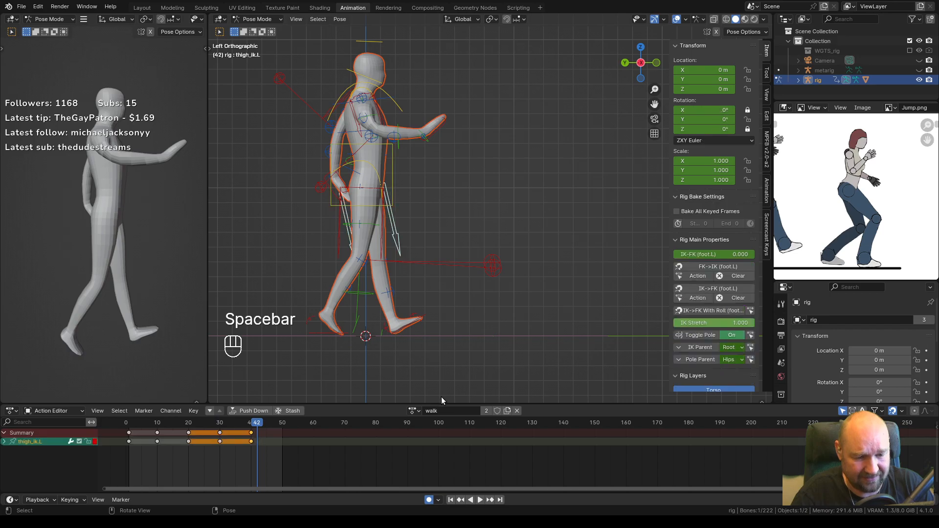
mouse_move(255, 423)
mouse_down()
mouse_move(227, 423)
mouse_move(247, 424)
mouse_up()
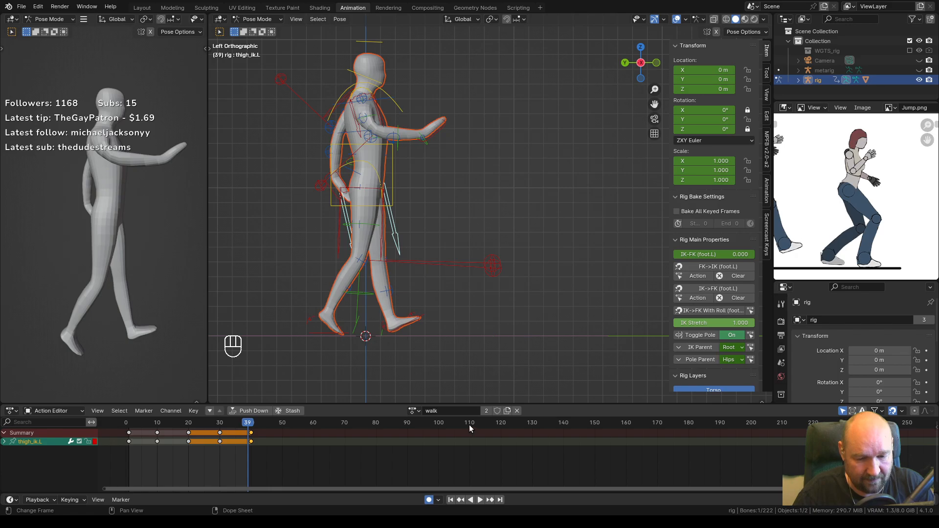
click(496, 411)
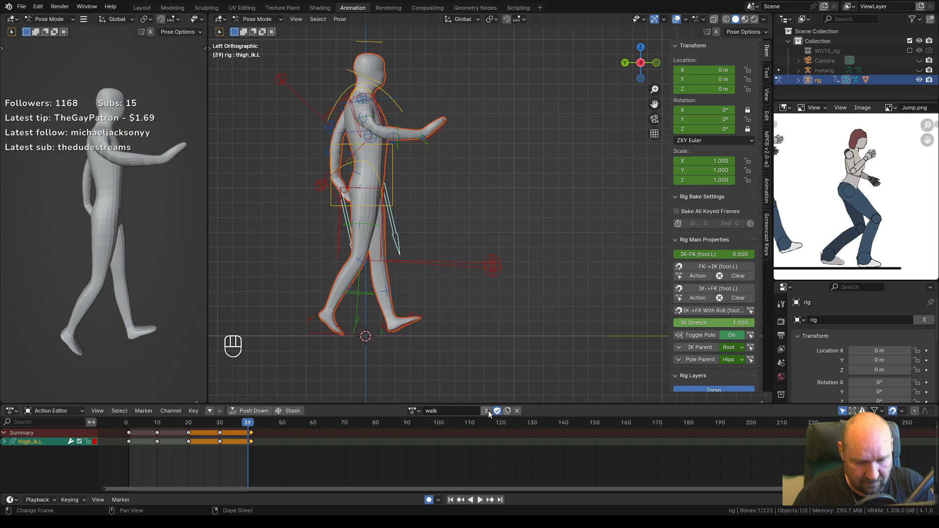
Make a single-user copy of the walk action, switch back to the original walk and play it.
click(485, 410)
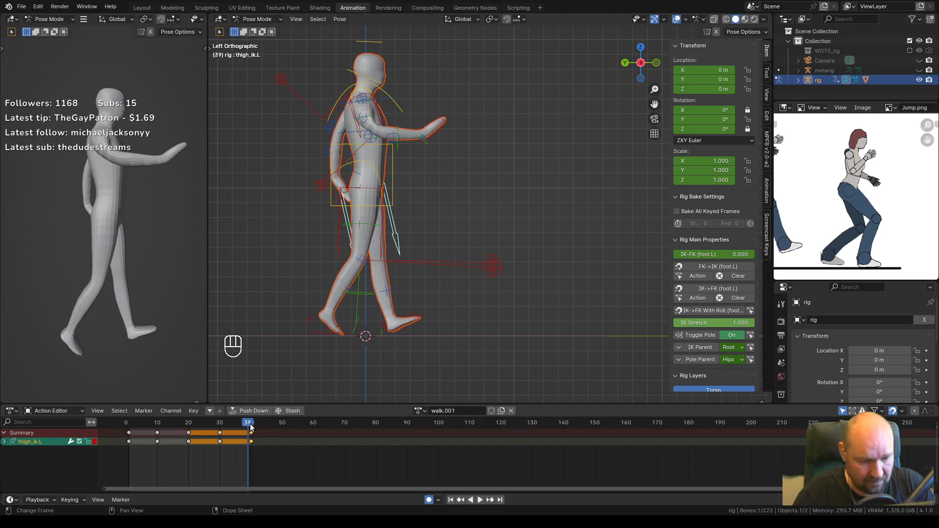
double_click(446, 412)
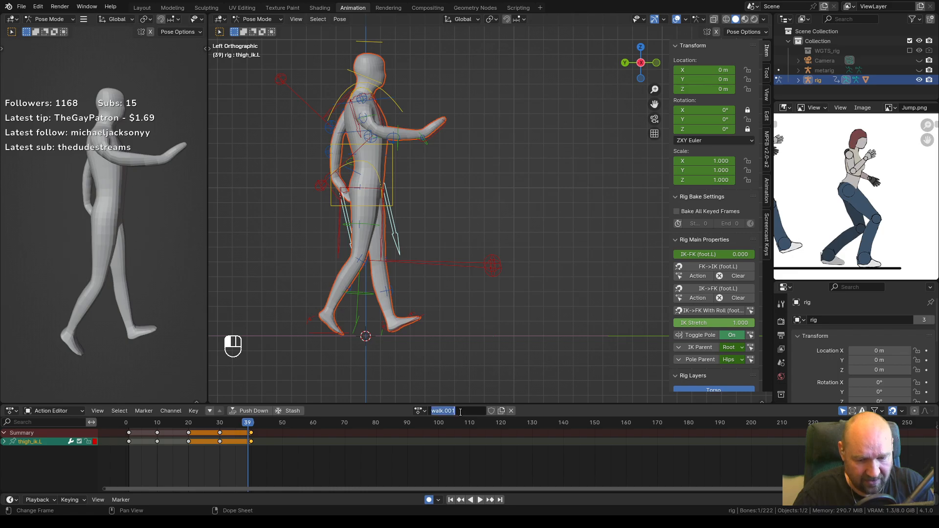
click(423, 411)
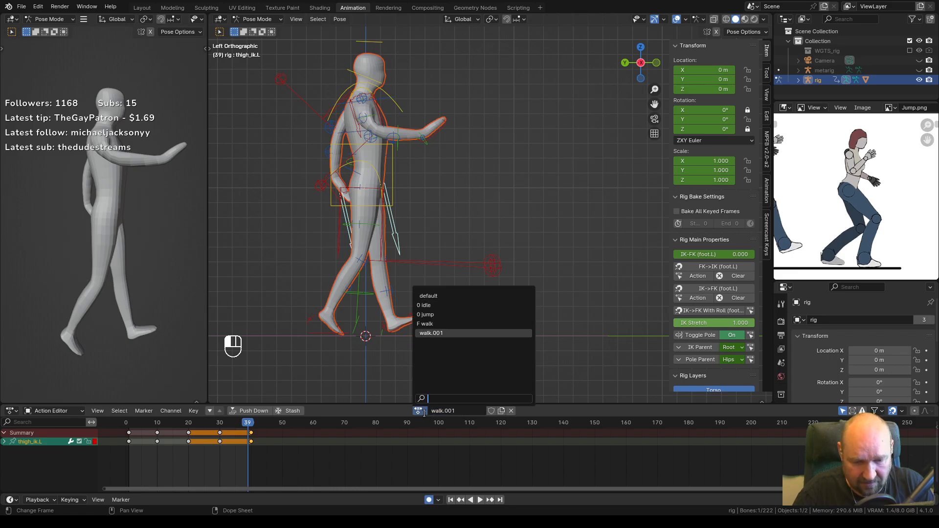
click(429, 324)
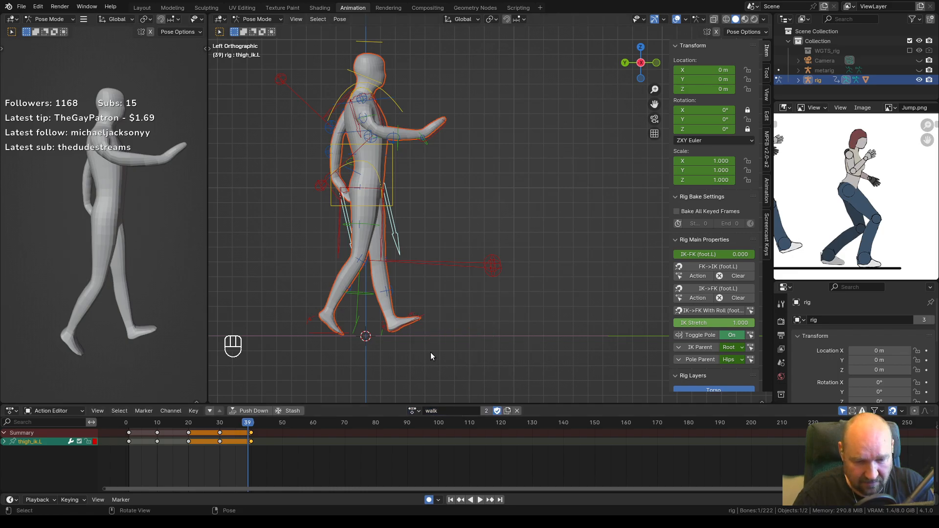
key(space)
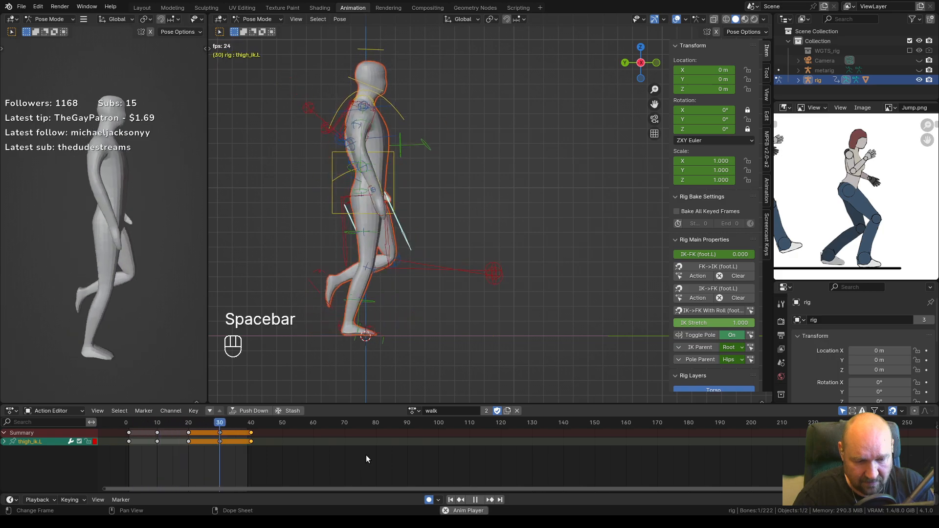
key(space)
Switch the rig to the jump action and enable Fake User on it.
click(418, 415)
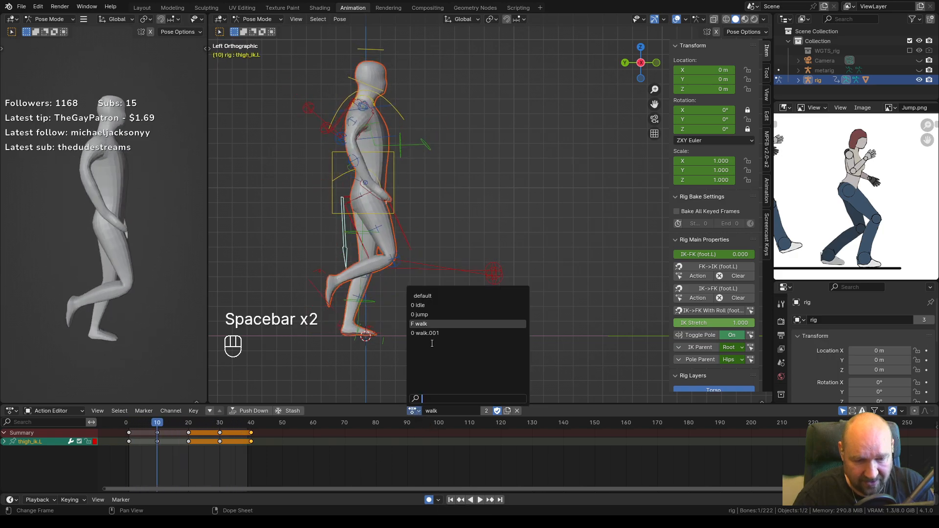
click(426, 315)
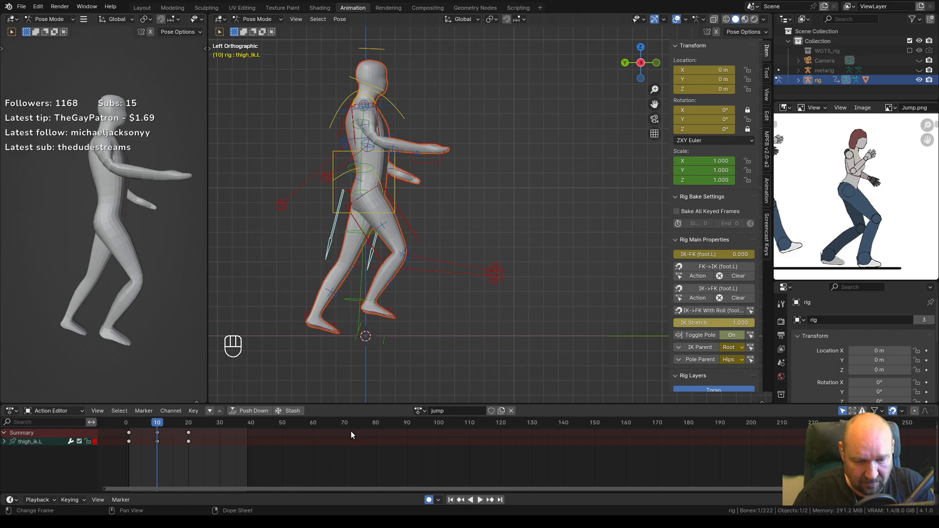
click(491, 411)
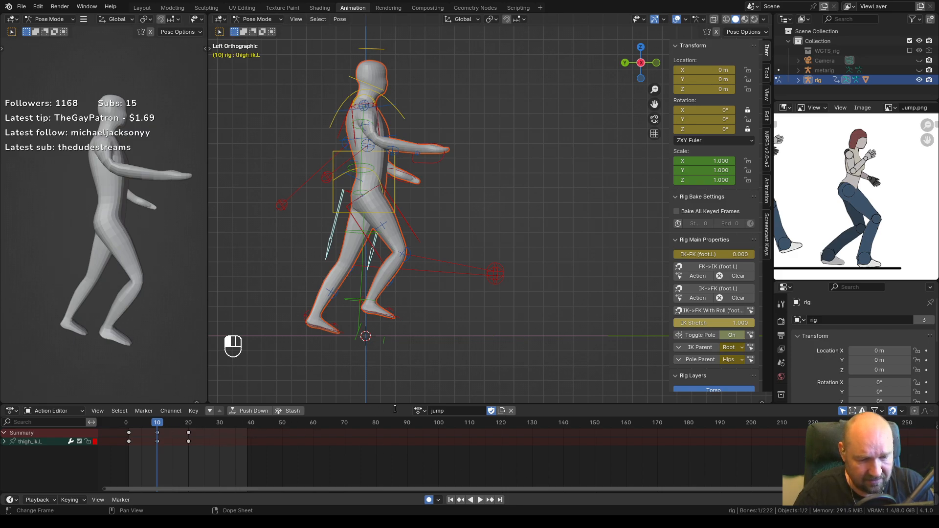
Select the torso control, end the playback range at frame 50 and play the jump action.
click(394, 192)
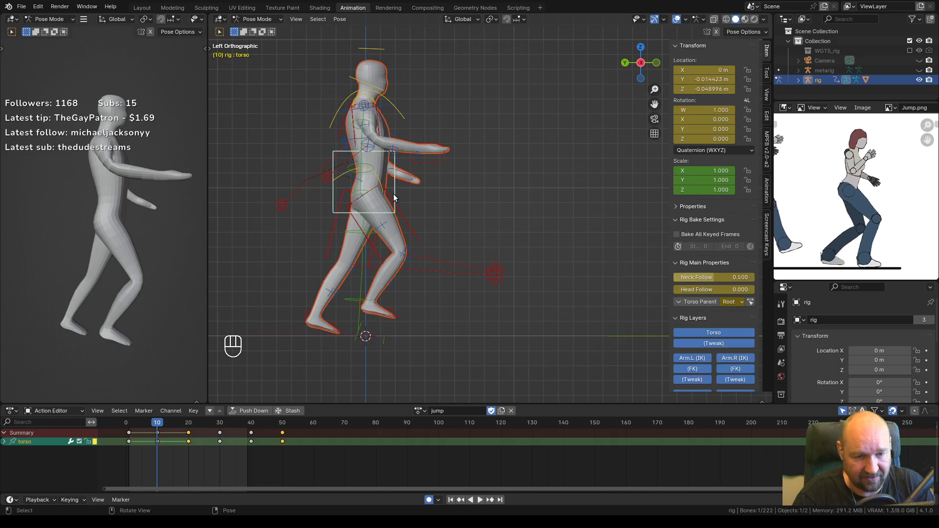
key(space)
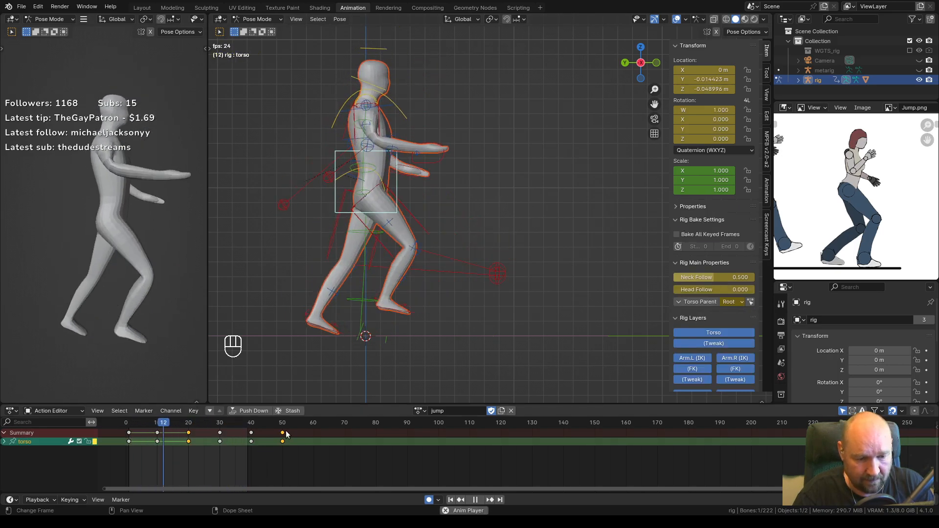
key(space)
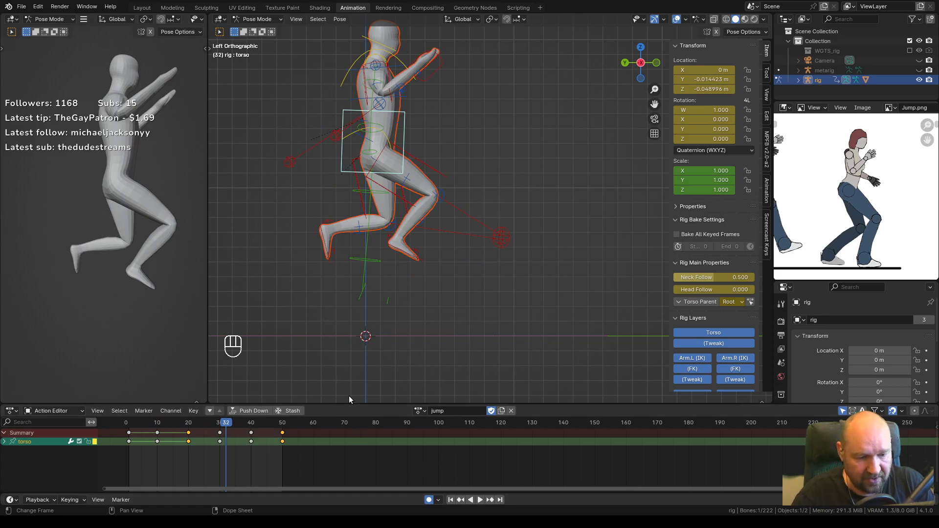
key(space)
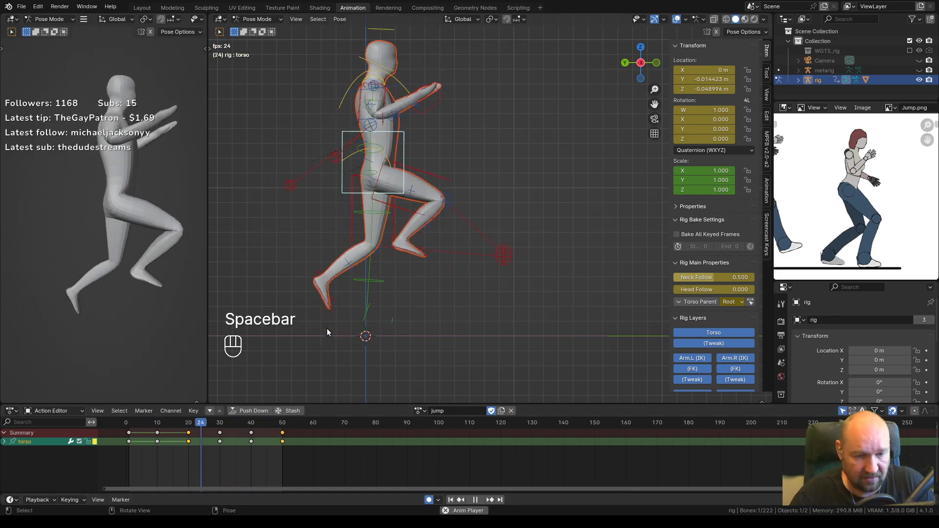
key(space)
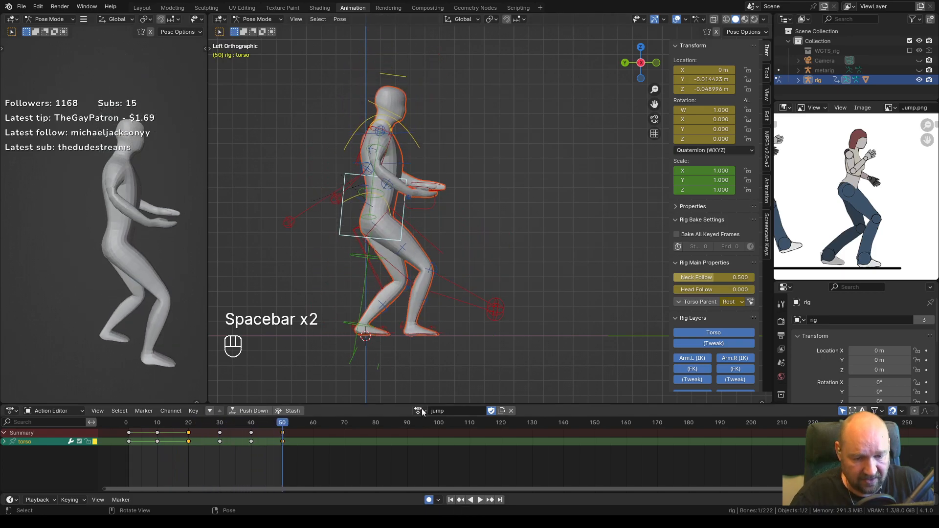
Switch the rig between the walk.001 and walk actions to compare them, and unlink walk.001 from the rig.
click(422, 411)
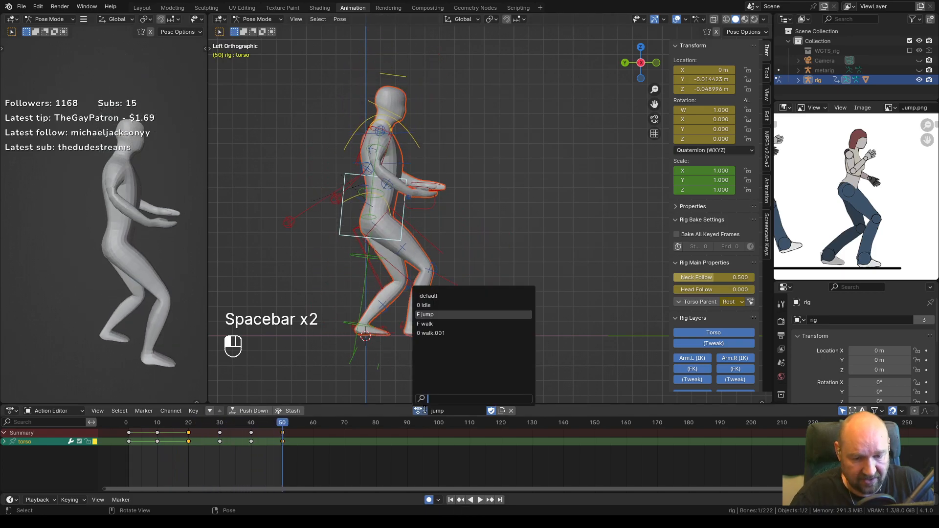
click(433, 333)
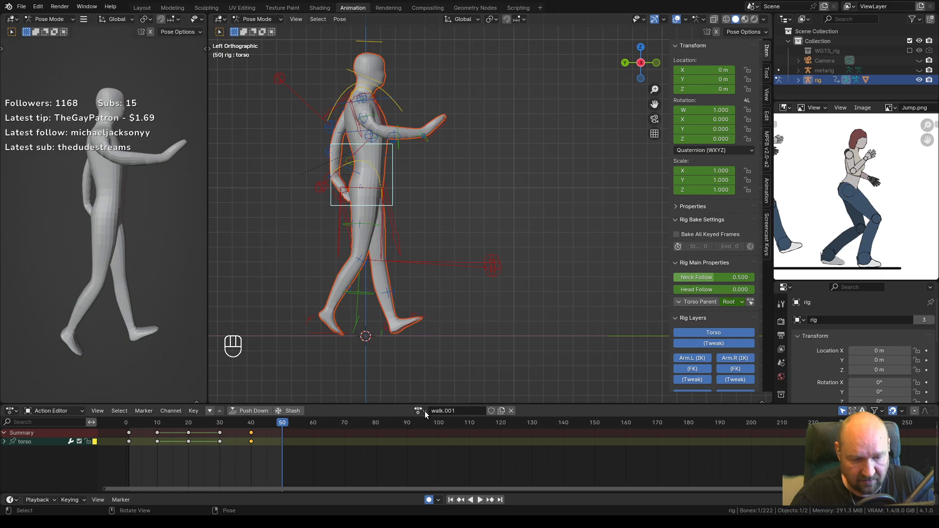
click(422, 411)
click(441, 324)
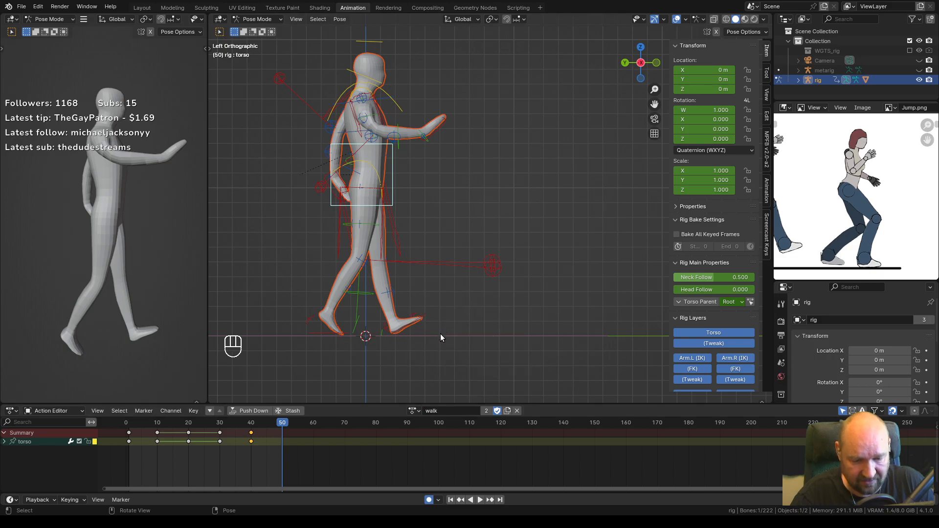
click(417, 410)
click(440, 333)
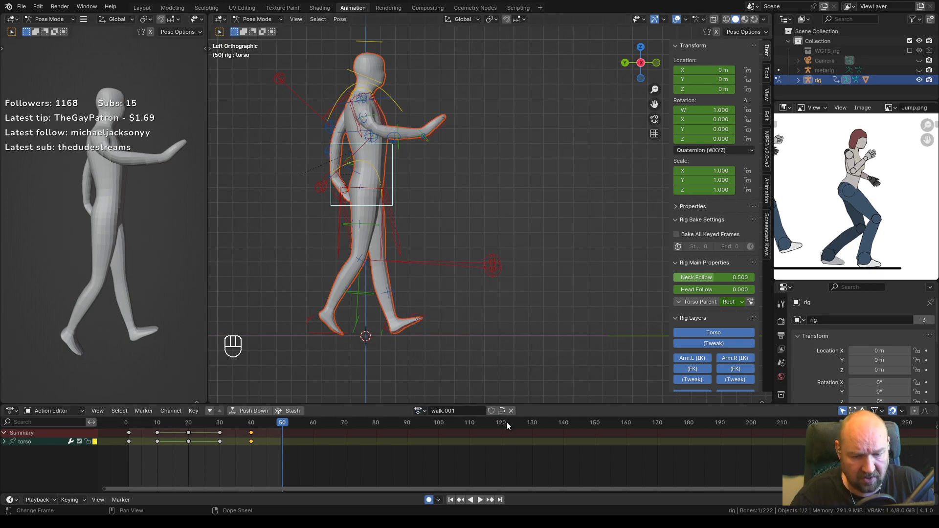
click(511, 411)
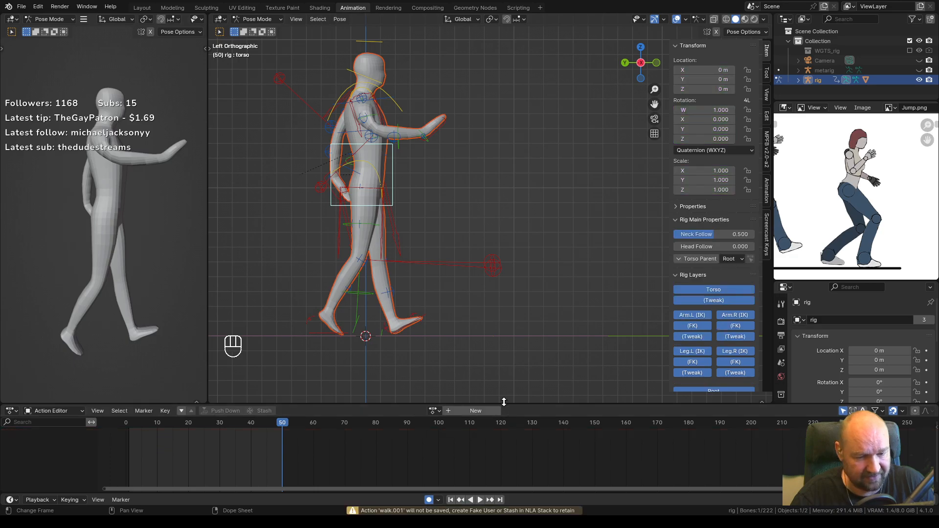
Assign the idle action to the rig, end the playback range at frame 39 and play it.
click(436, 411)
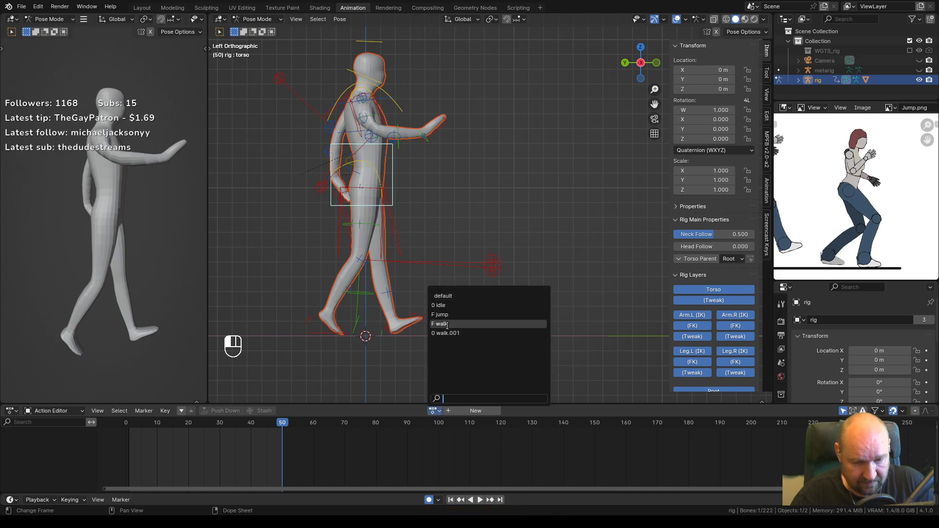
click(439, 305)
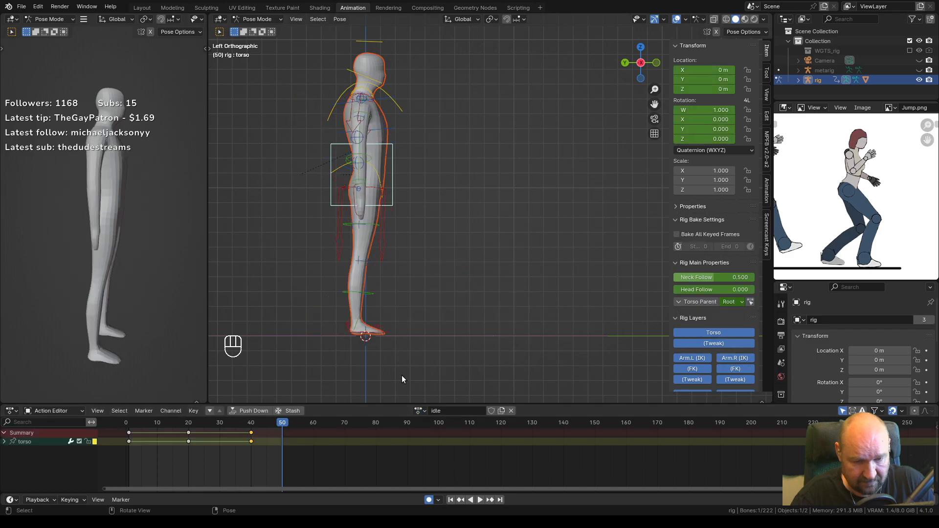
drag(278, 420, 248, 425)
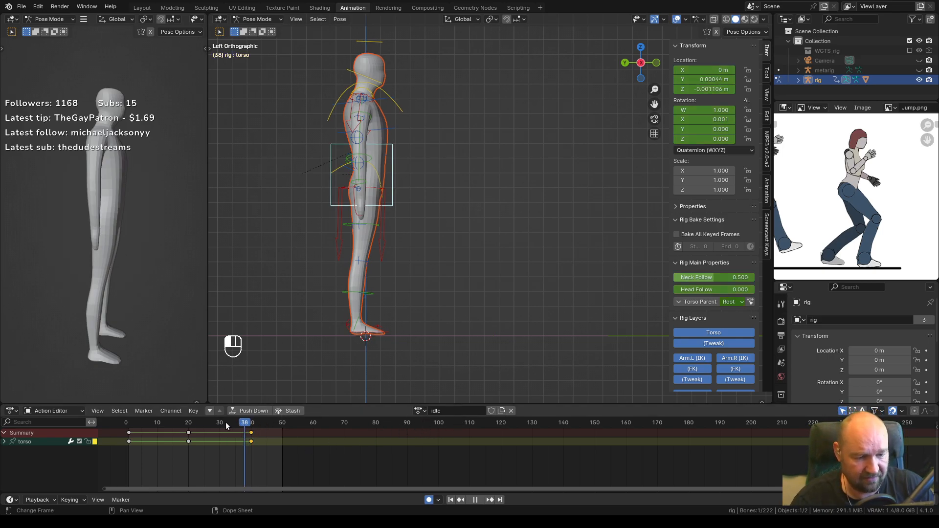
key(space)
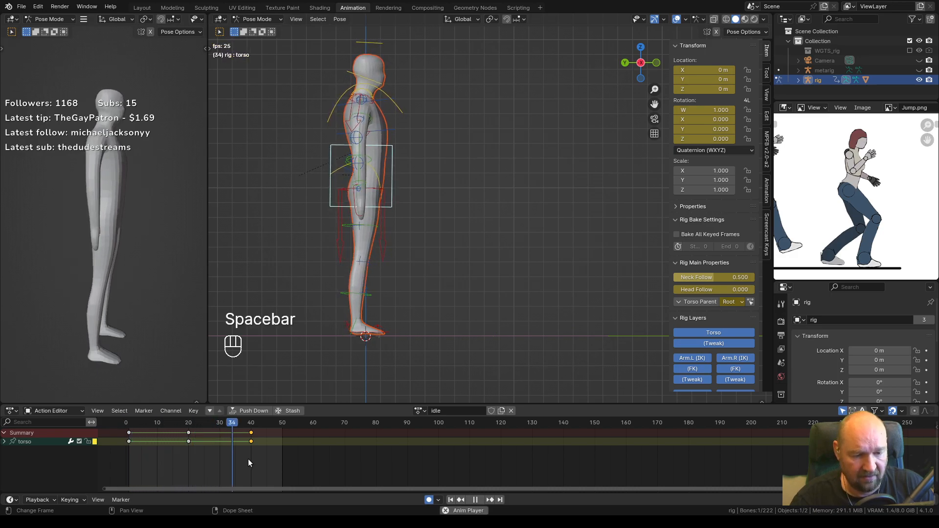
click(250, 427)
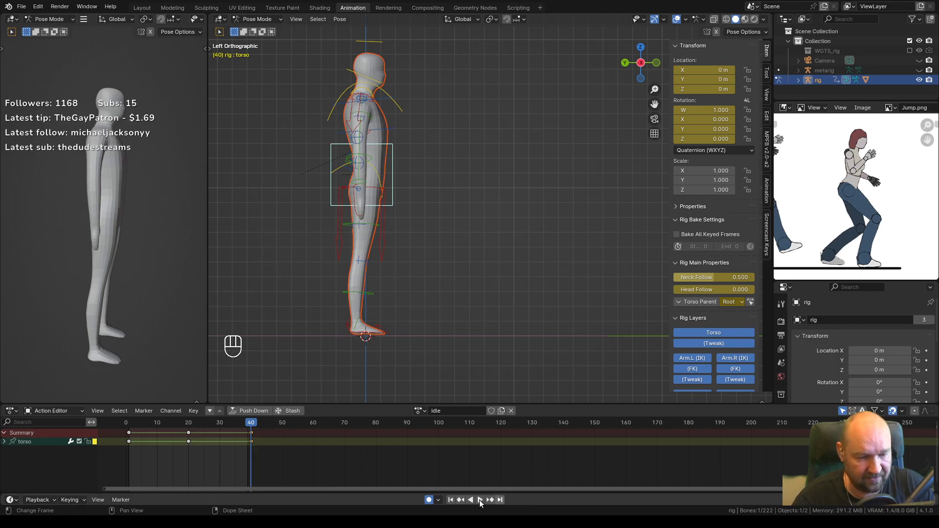
key(space)
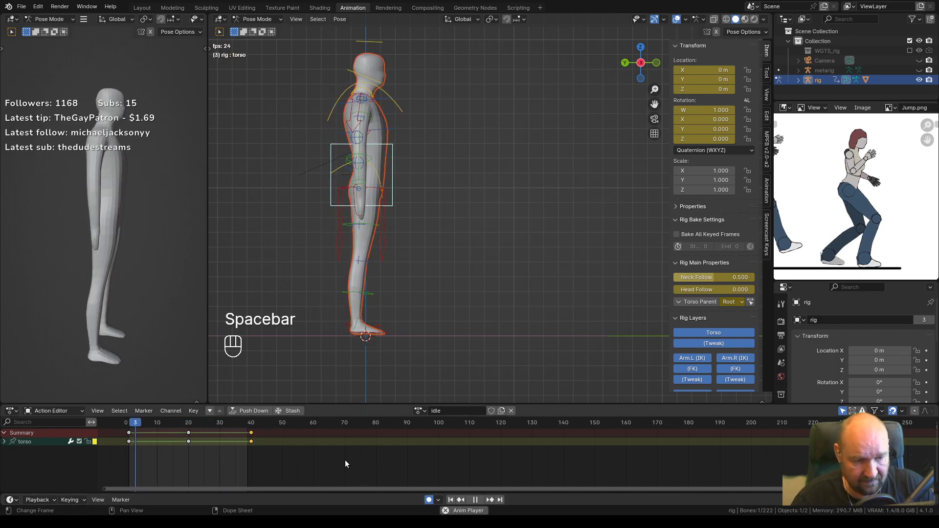
key(space)
Switch the rig to the walk action and play it with the 39-frame range.
click(419, 410)
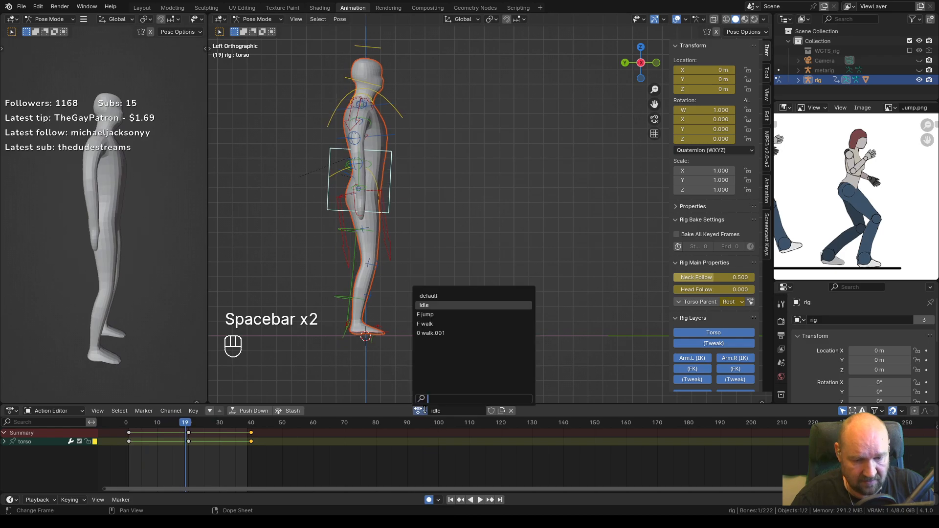
click(439, 324)
key(space)
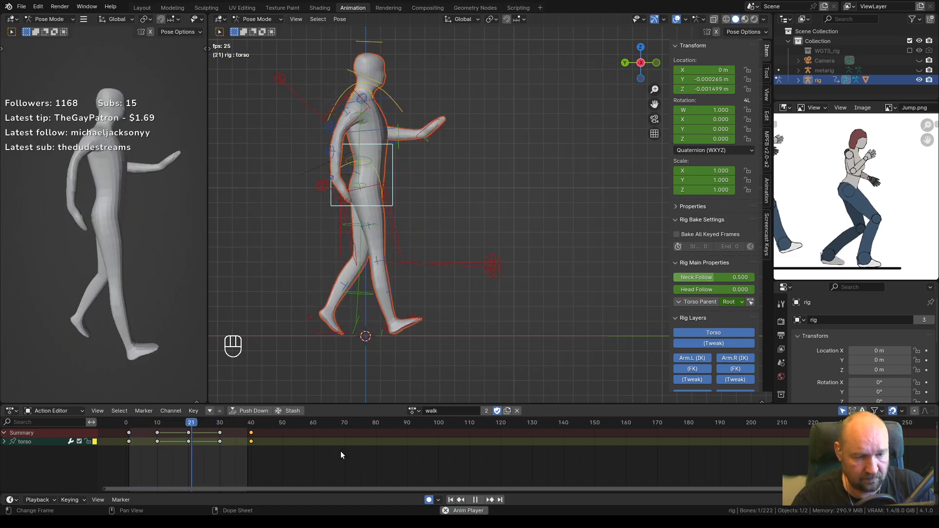
key(space)
Switch the rig back to the jump action and play it from about frame 4.
click(417, 410)
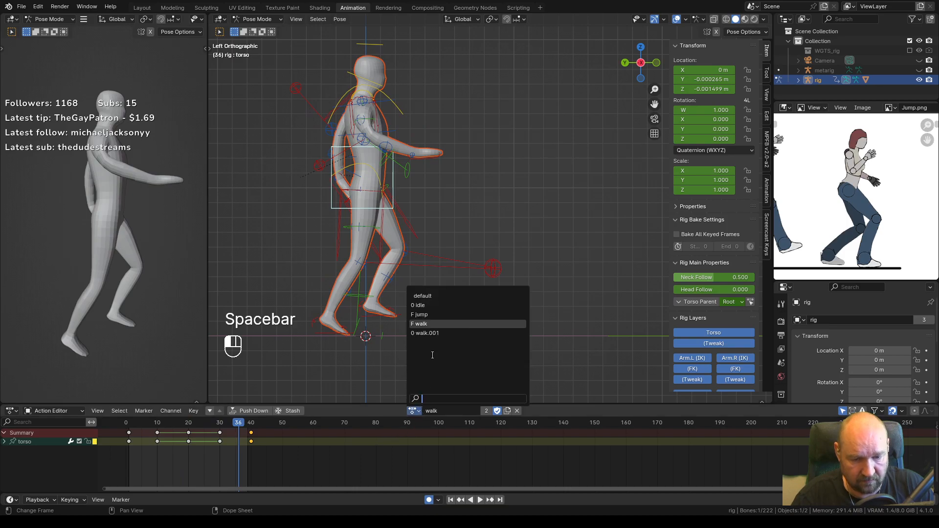
click(421, 314)
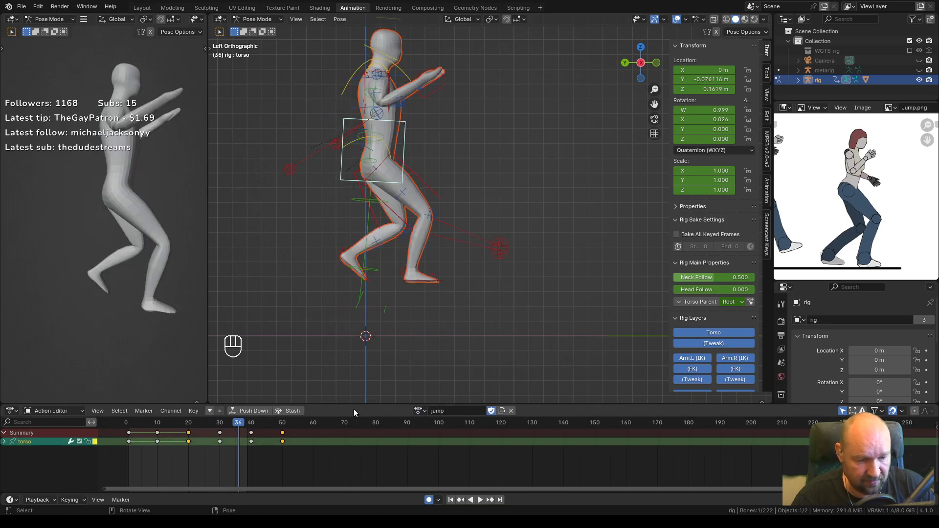
drag(239, 423, 138, 421)
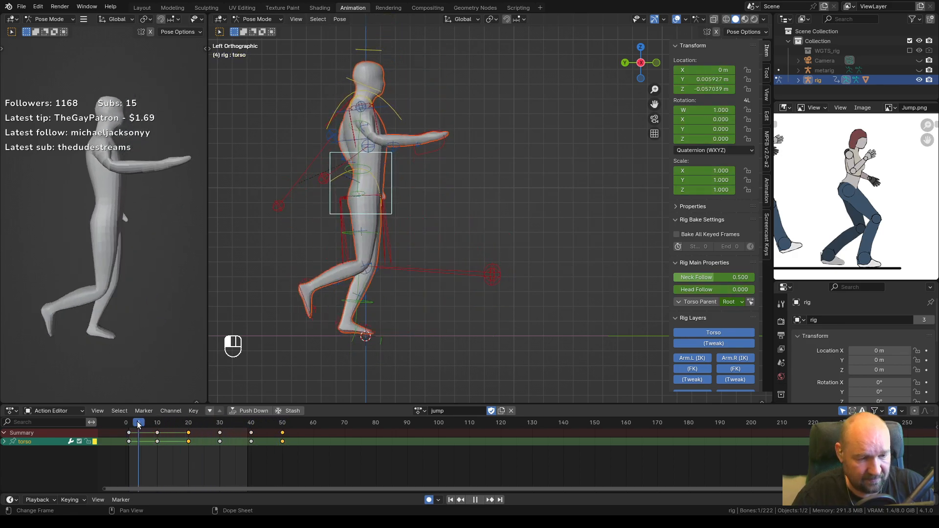
key(space)
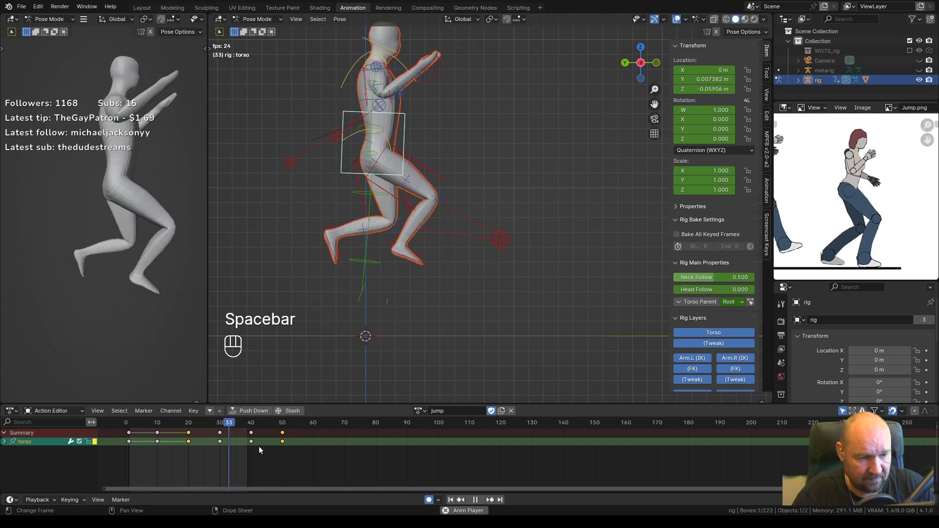
key(space)
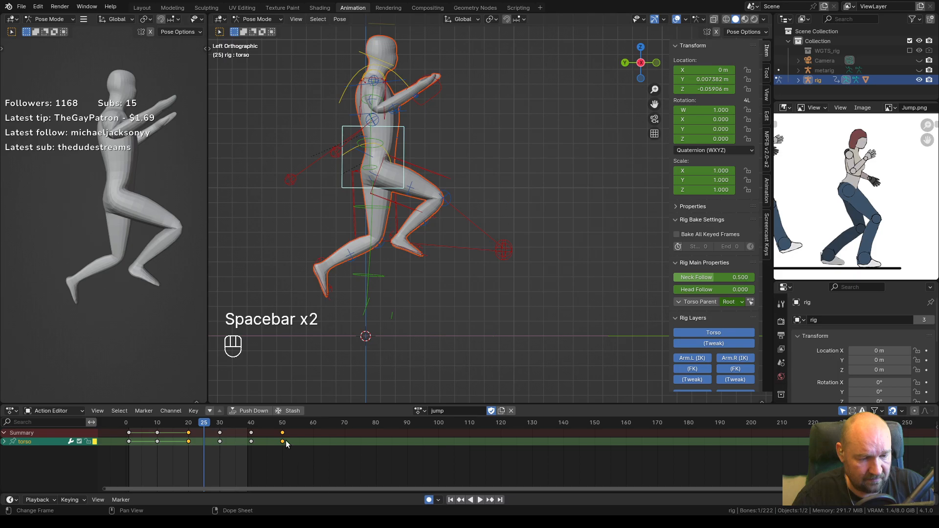
Scale and move all the jump action's torso keyframes so they span frames 1 to 39.
drag(311, 460, 129, 423)
key(s)
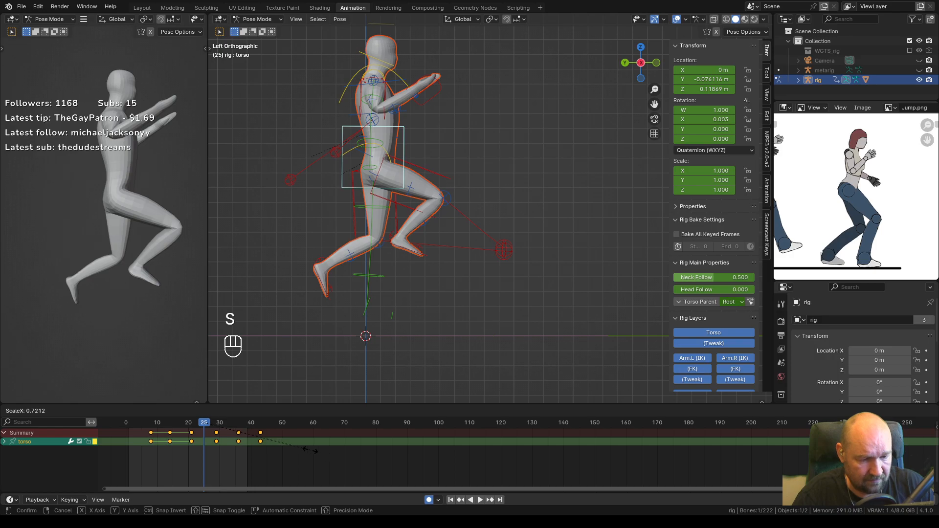
click(310, 451)
key(g)
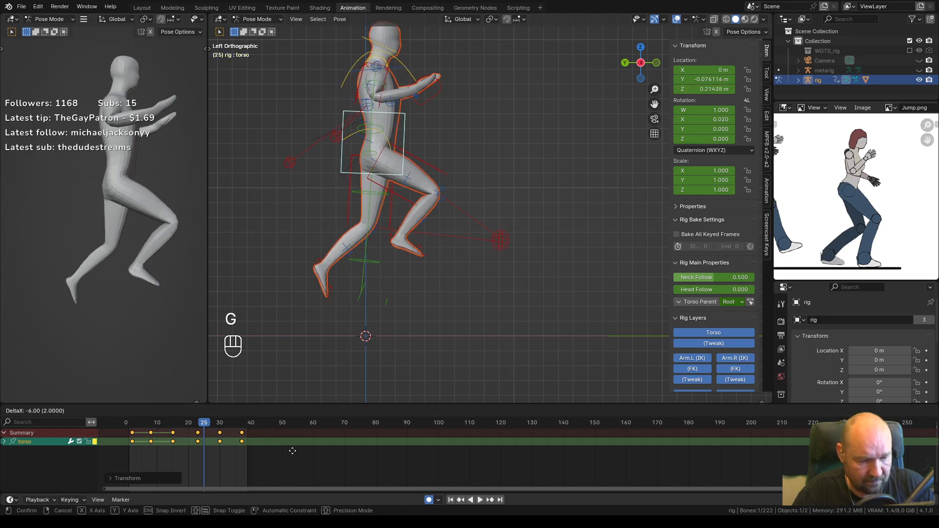
click(292, 450)
key(s)
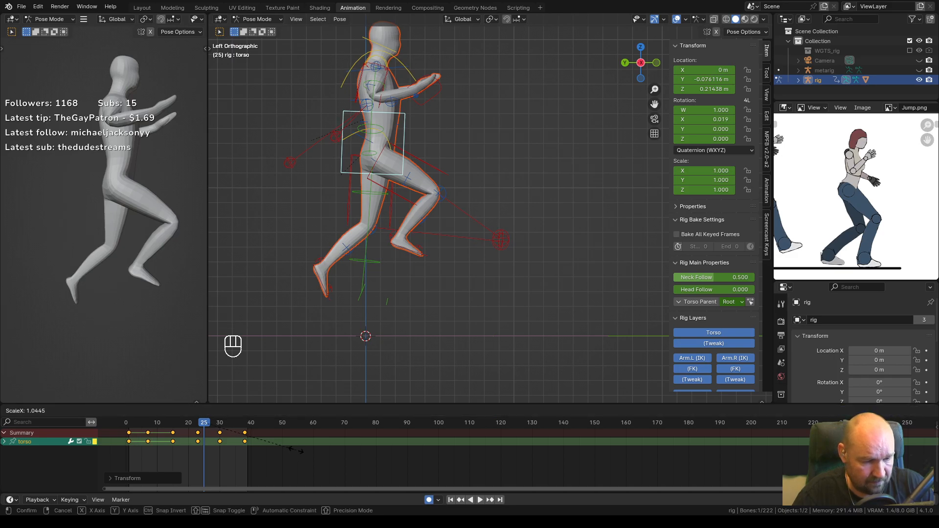
click(298, 450)
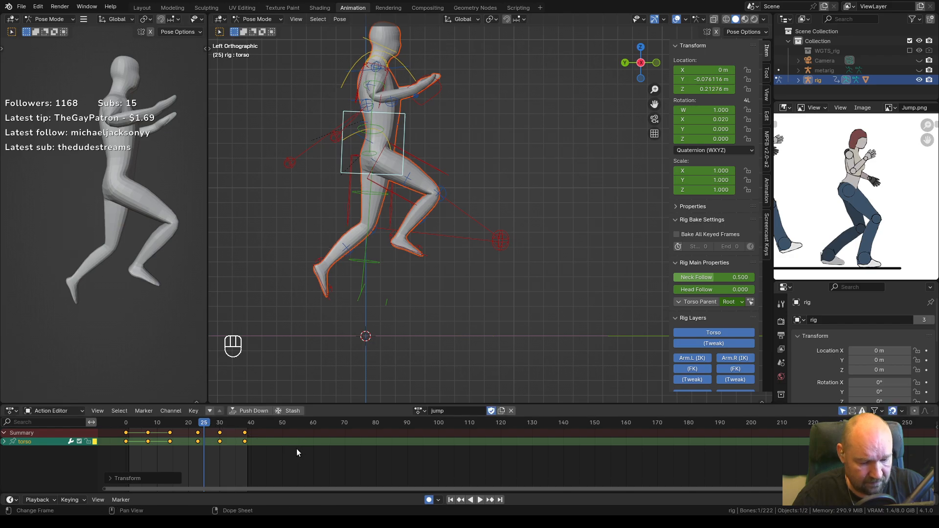
key(g)
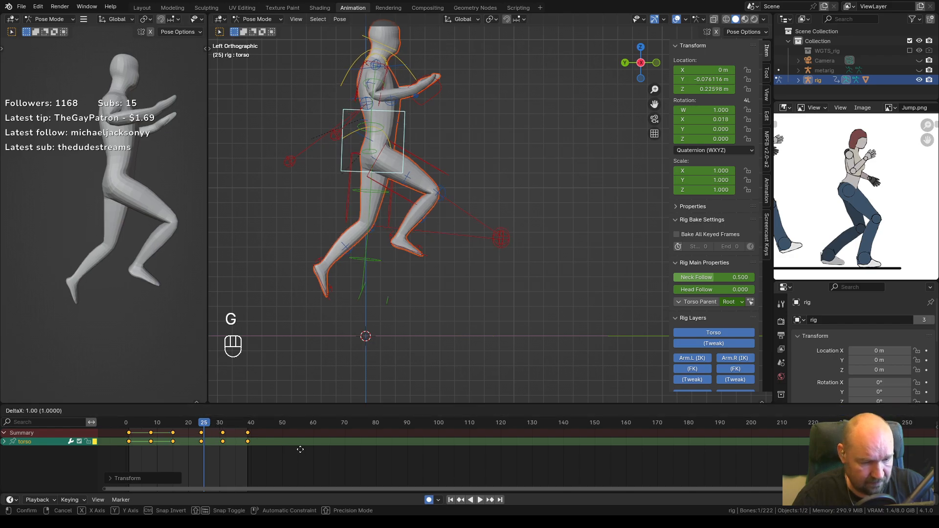
click(300, 450)
At frame 39, shift every torso keyframe except the first one frame later, placing the last on frame 40.
click(248, 426)
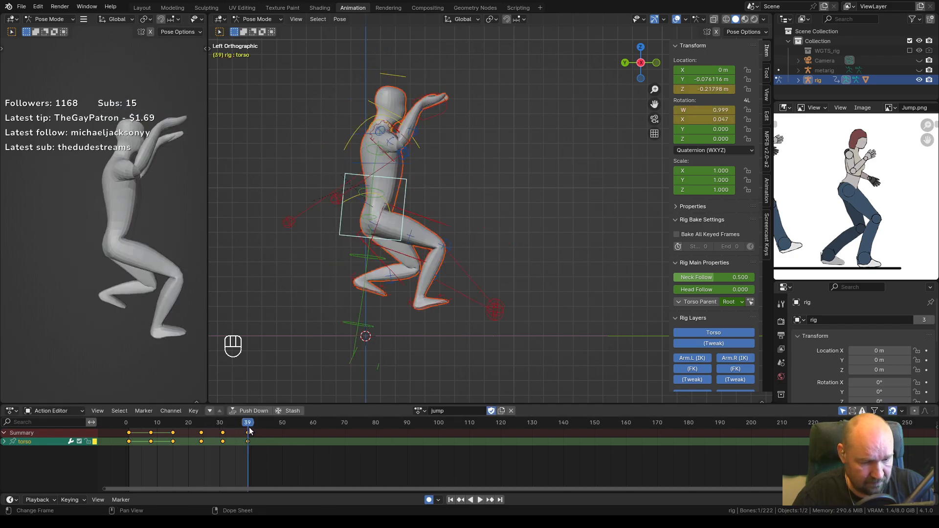
click(251, 424)
drag(251, 425, 247, 423)
click(292, 458)
drag(292, 459, 139, 425)
key(g)
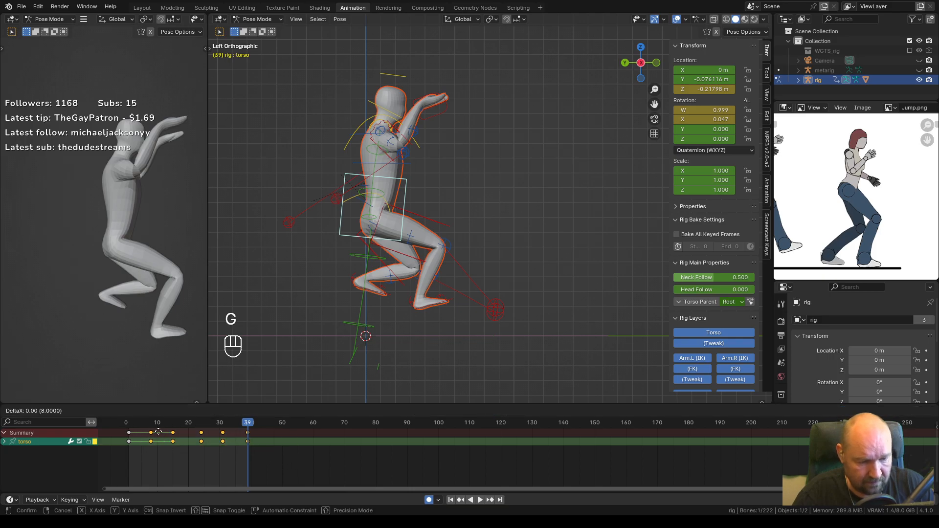
click(163, 432)
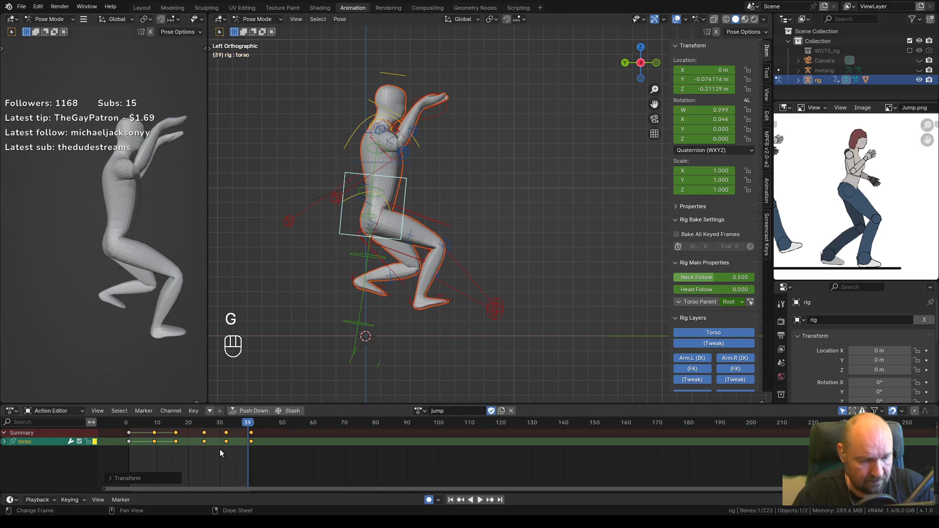
Play the retimed jump action and inspect the legs' pose at frame 19.
key(space)
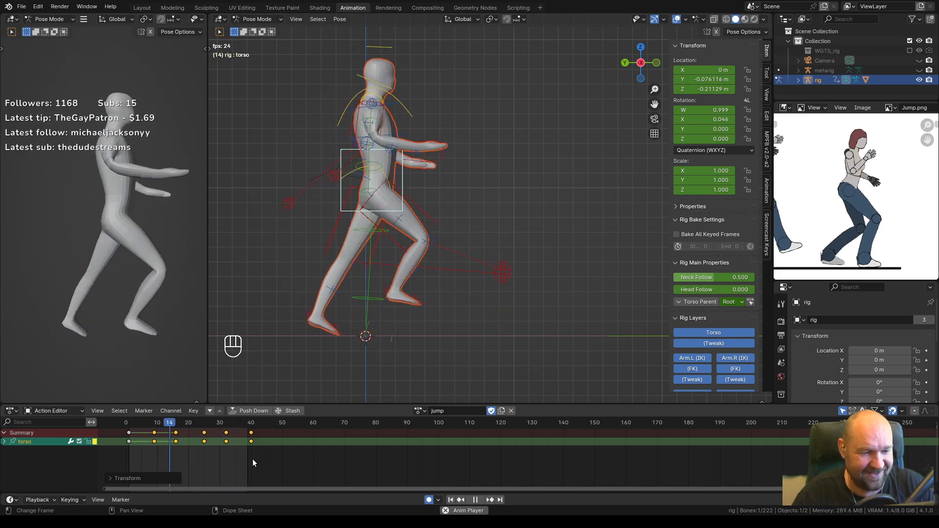
key(space)
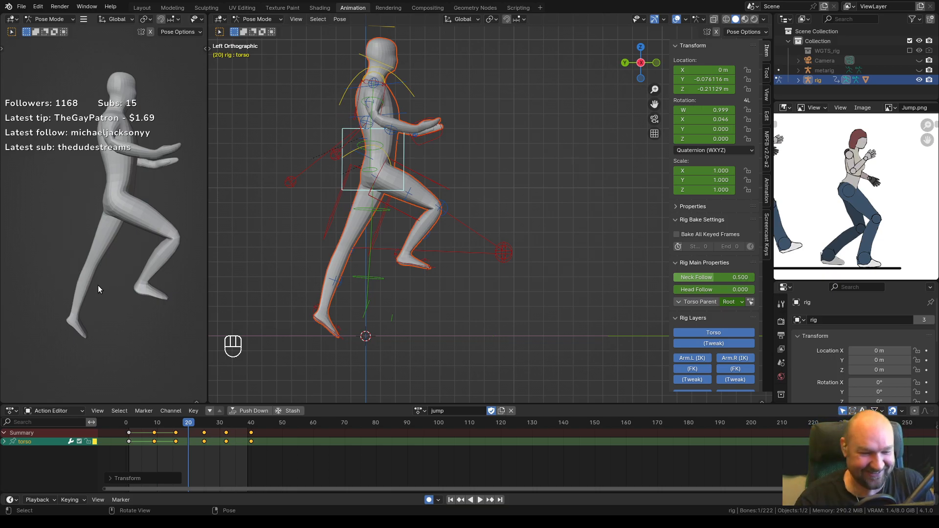
mouse_move(190, 424)
mouse_down()
mouse_move(134, 424)
mouse_move(202, 430)
mouse_move(167, 430)
mouse_move(186, 430)
mouse_up()
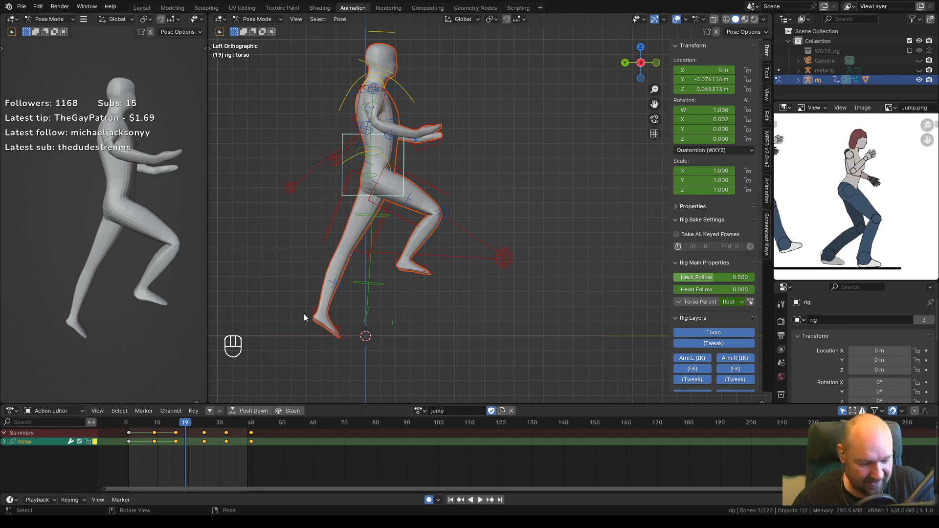
Undo the one-frame shift of the jump action's torso keyframes.
key(ctrl+z)
key(ctrl+z)
key(ctrl+z)
key(ctrl+z)
key(ctrl+z)
key(ctrl+z)
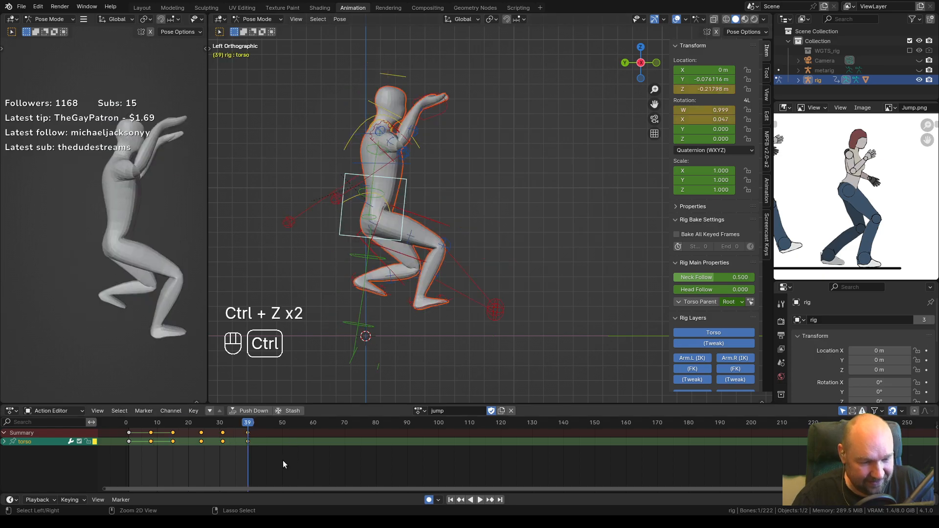
Undo the scaling and repositioning of the jump action's torso keyframes.
key(ctrl+z)
key(ctrl+z)
key(ctrl+z)
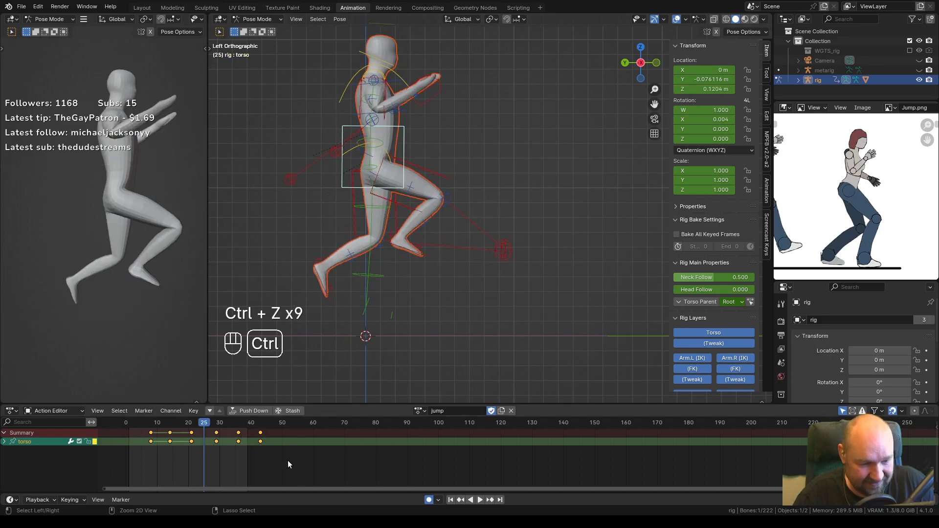
key(ctrl+z)
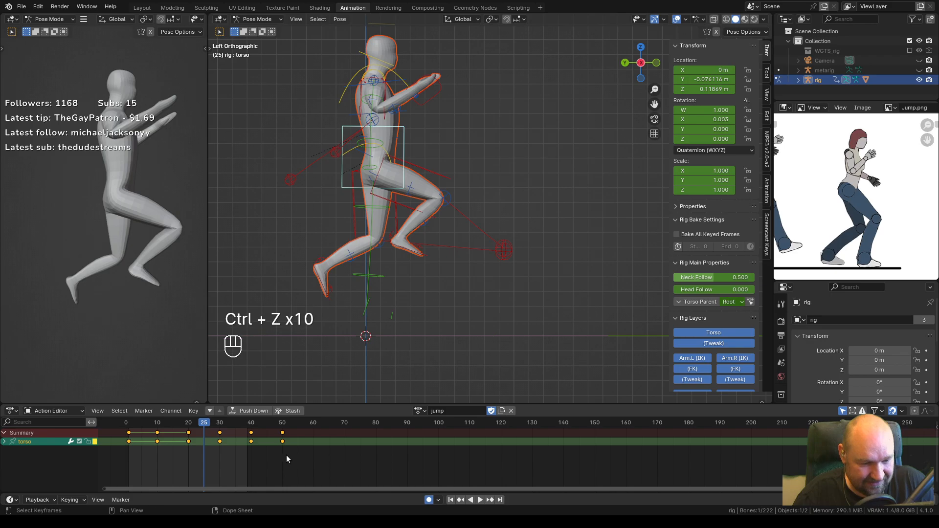
Play the jump action from frame 1 to review its pacing with the original keyframe spacing.
drag(206, 428, 131, 424)
key(space)
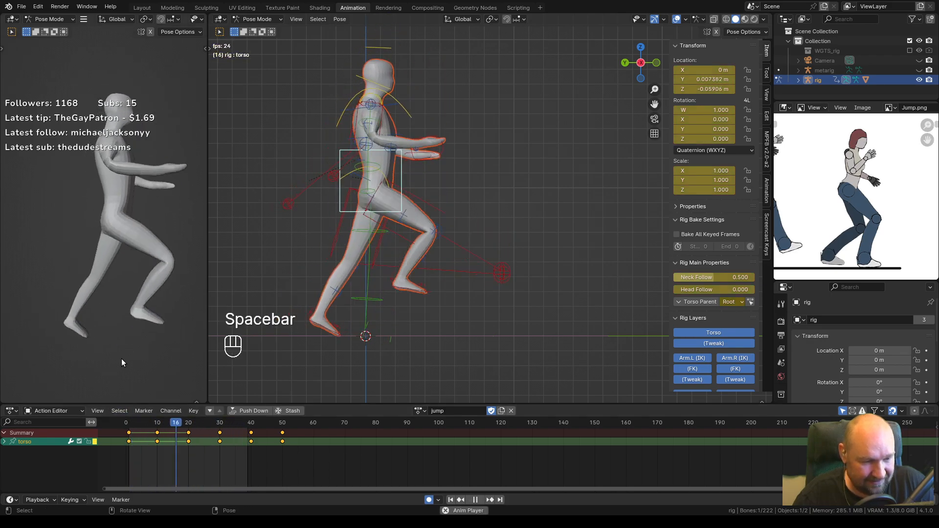
key(space)
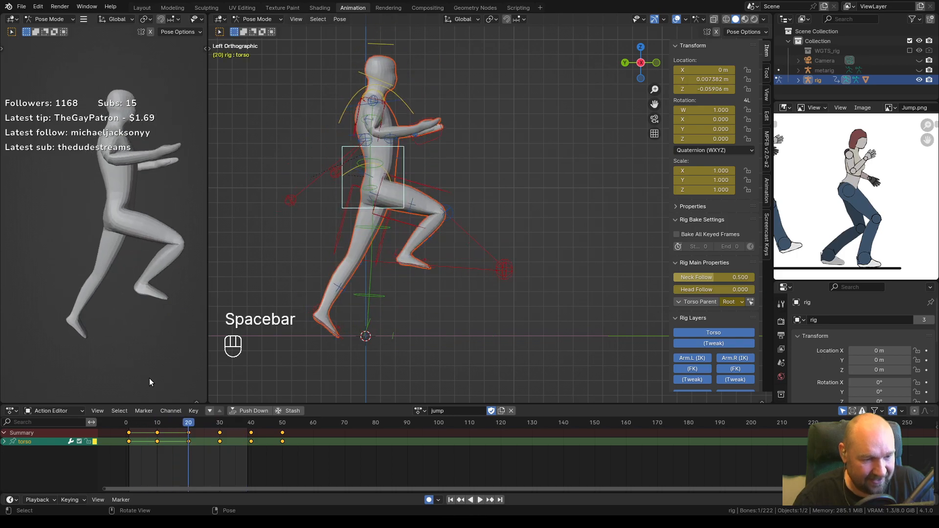
Try shifting every torso keyframe after the first one five frames earlier, then undo the shift.
click(157, 442)
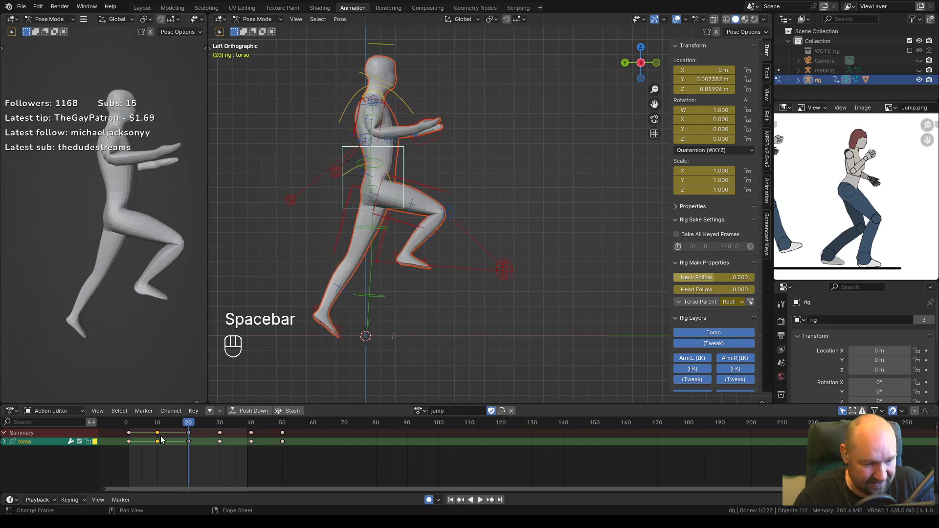
drag(300, 460, 163, 429)
key(g)
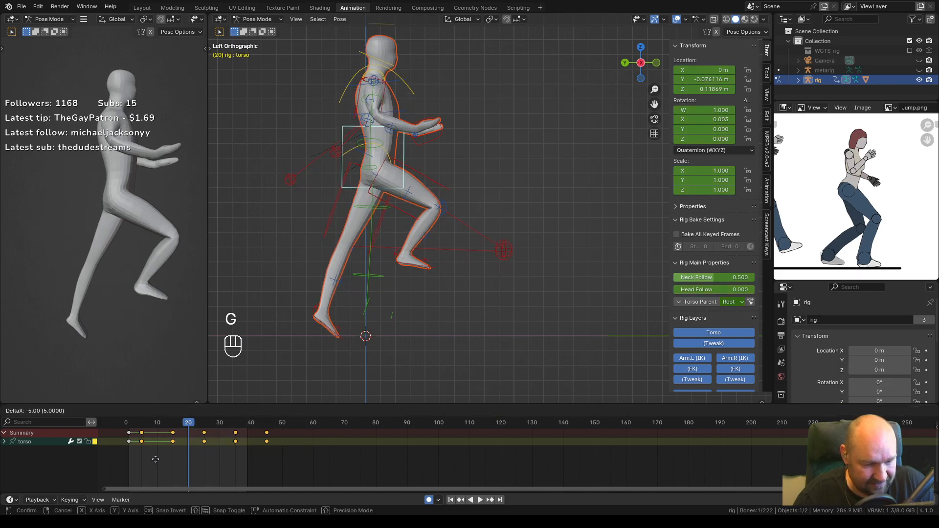
click(155, 459)
key(space)
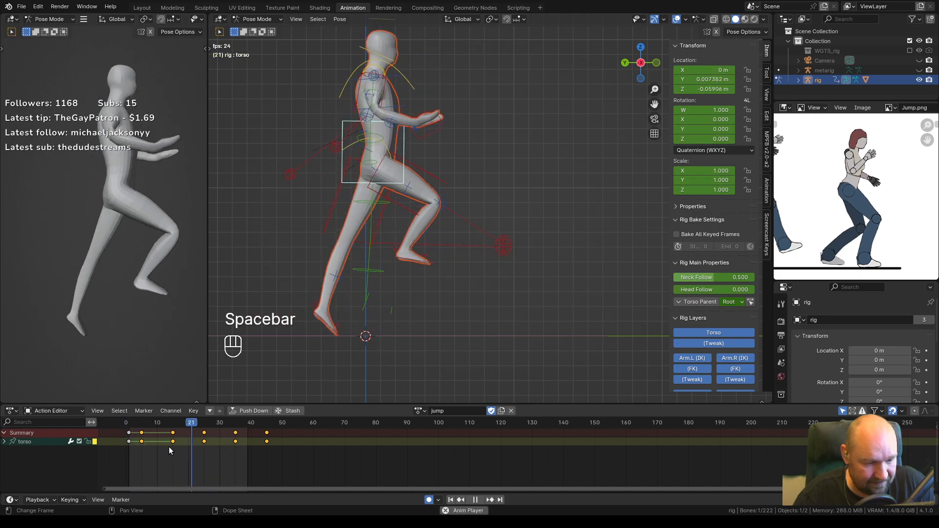
key(space)
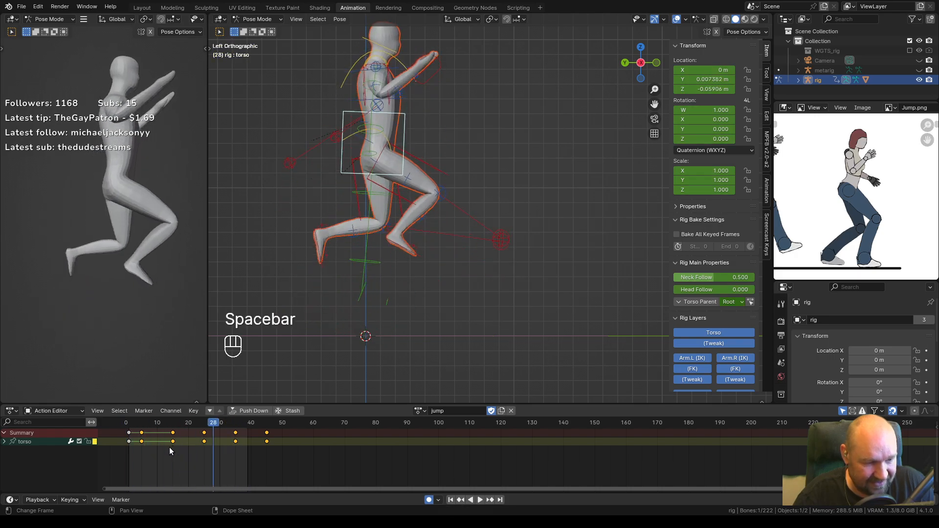
key(ctrl+z)
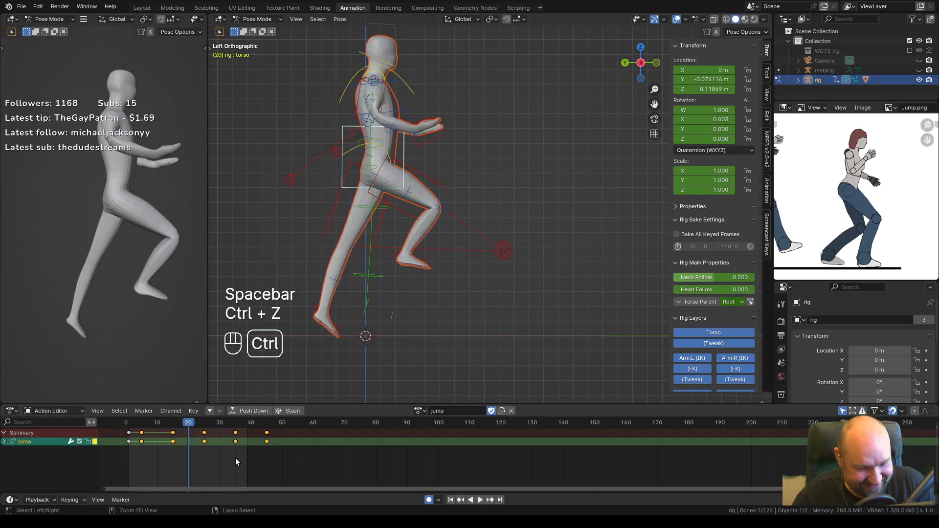
key(ctrl+z)
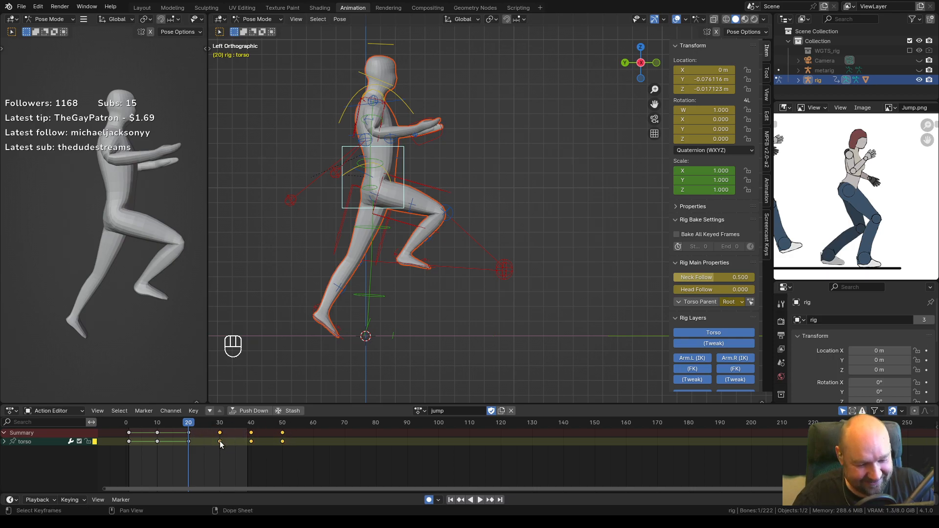
Move the last three torso keyframes six frames earlier, starting at frame 24, and play the jump action.
key(g)
click(203, 442)
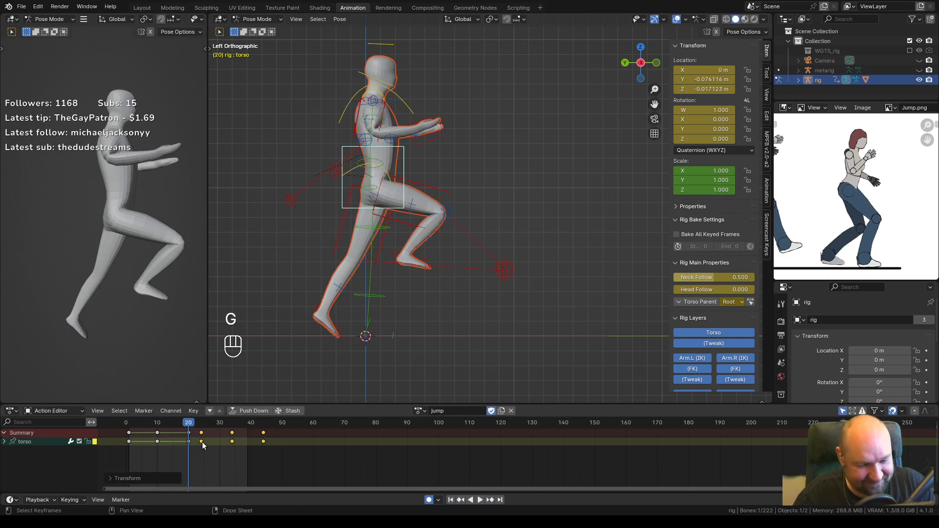
key(space)
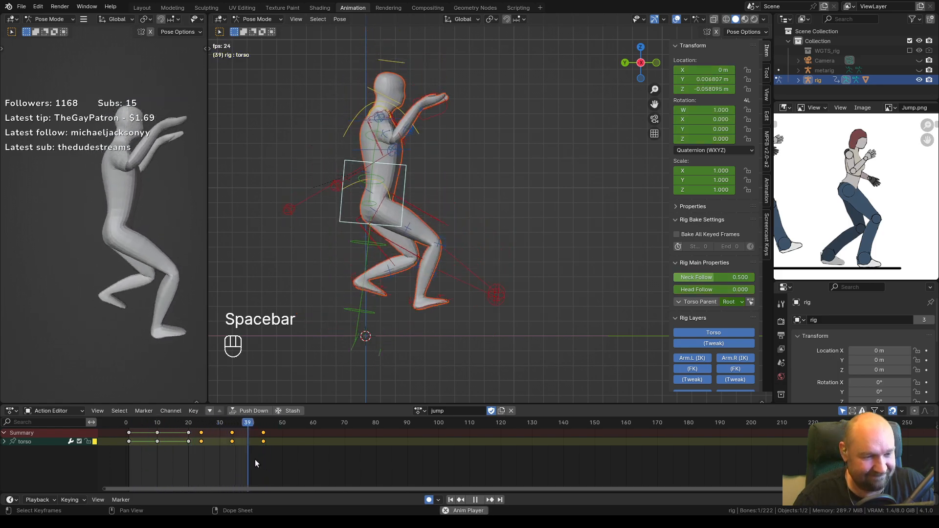
key(space)
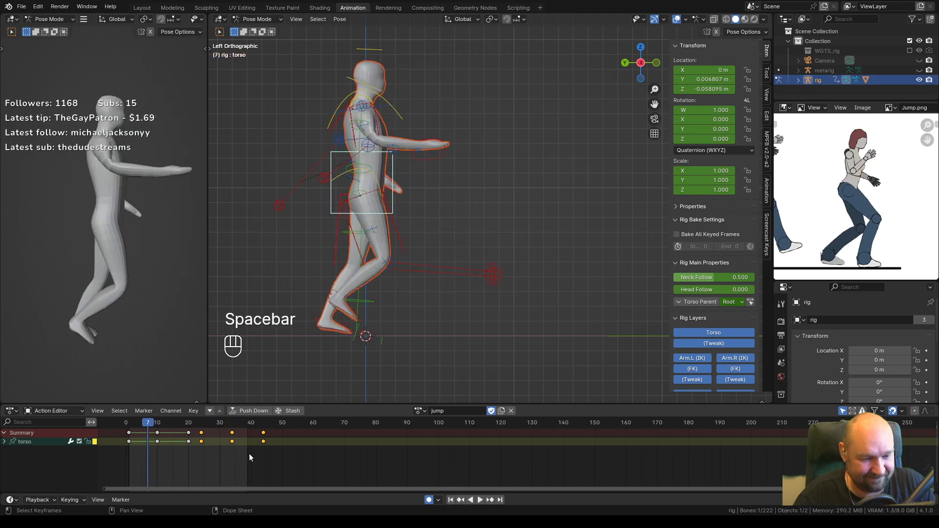
key(space)
key(space)
Move the second-to-last torso keyframe to frame 31 and the last one to frame 39.
drag(283, 458, 224, 428)
key(g)
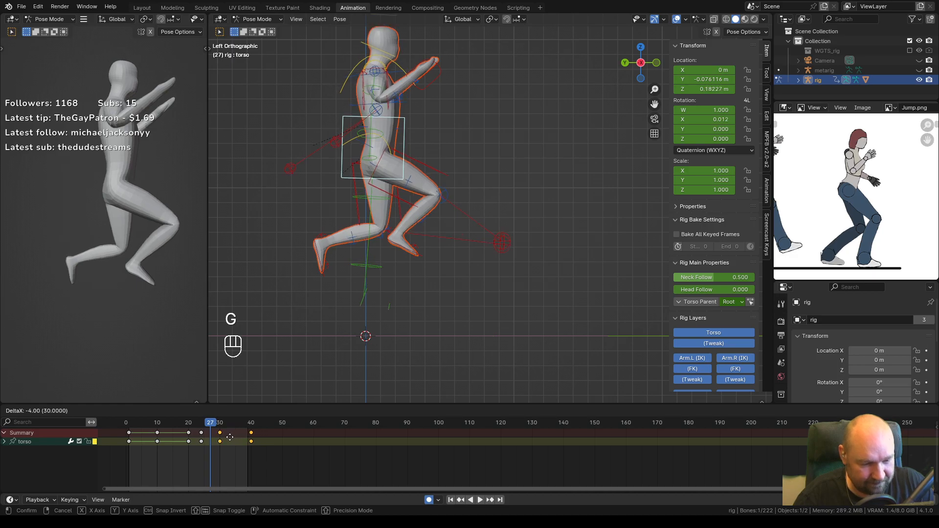
click(238, 432)
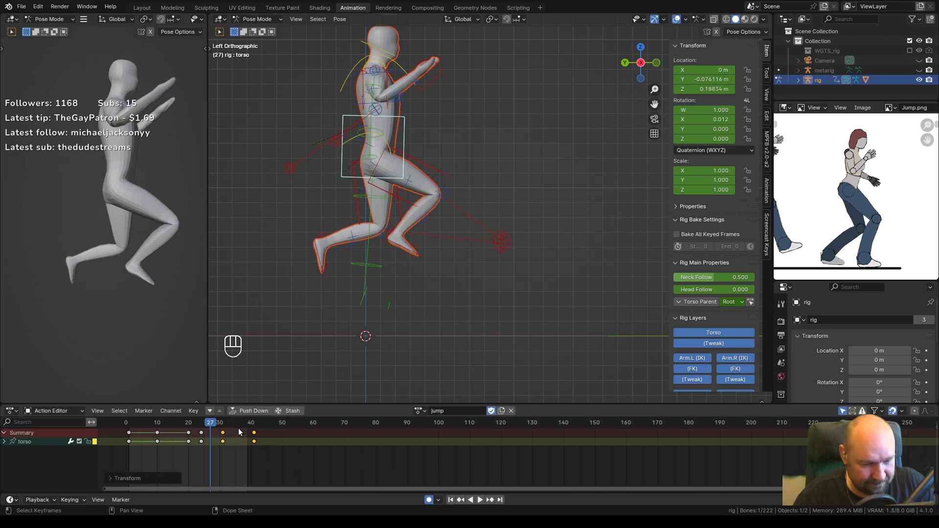
click(251, 431)
key(g)
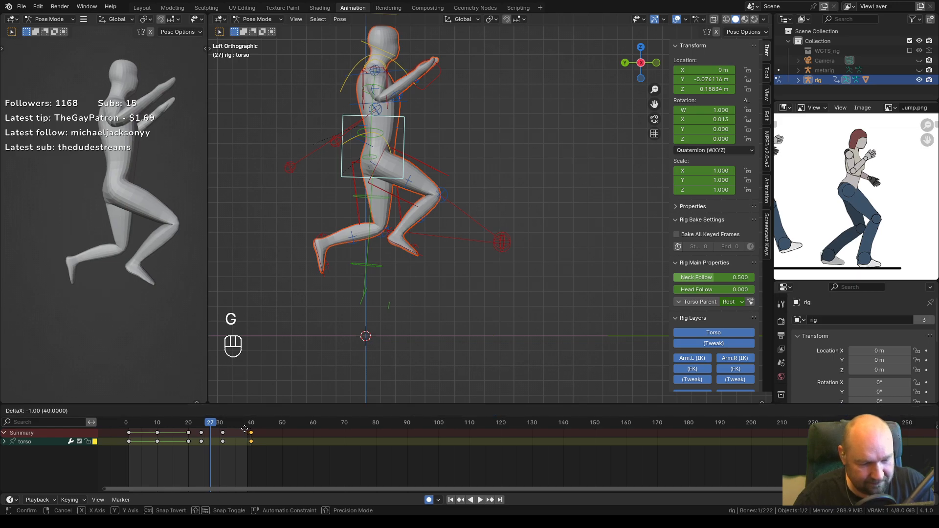
click(242, 430)
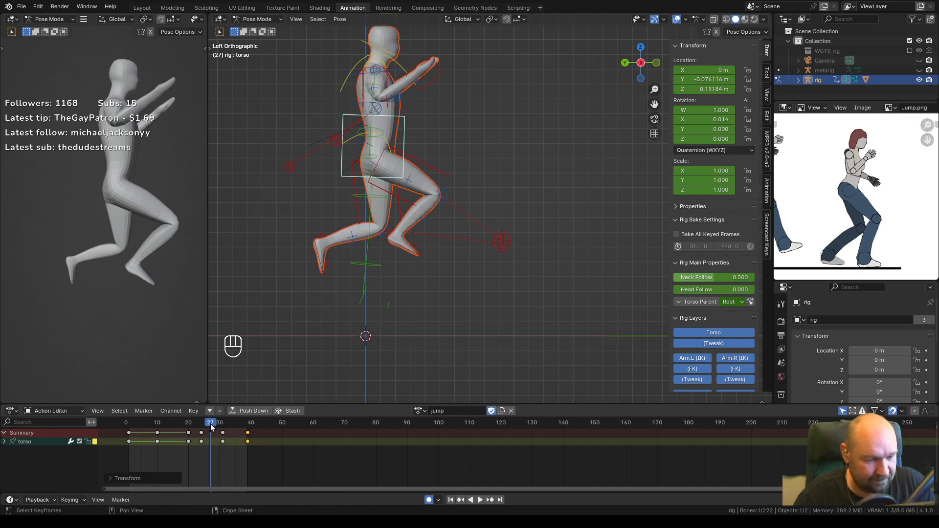
Play the jump action from frame 1 to check the compressed second half of the jump.
drag(211, 426, 129, 425)
key(space)
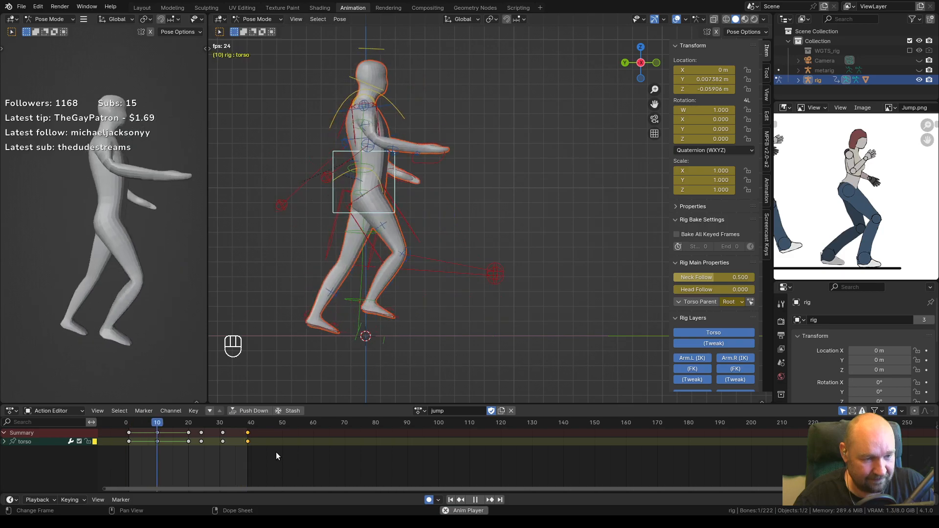
key(space)
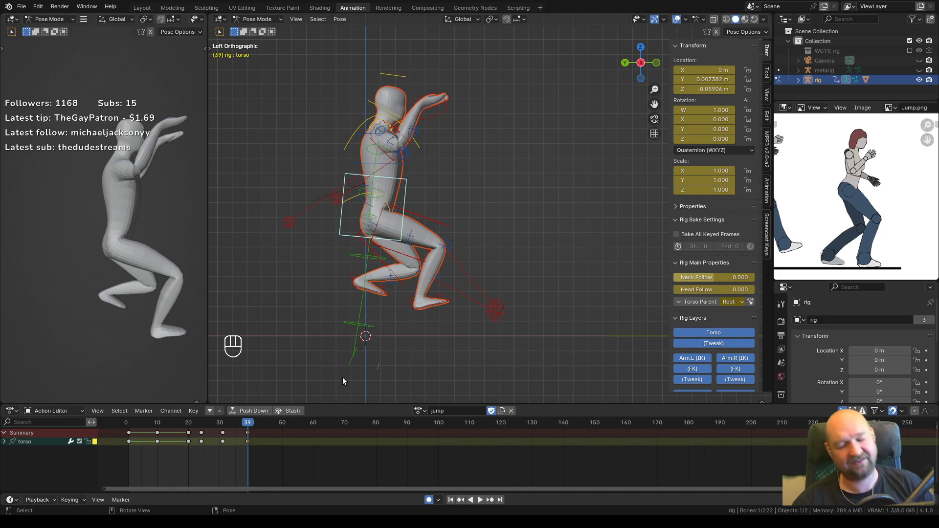
Undo all the recent torso keyframe moves in the jump action and replay it.
key(ctrl+z)
key(ctrl+z)
key(ctrl+z)
key(ctrl+z)
key(ctrl+z)
key(ctrl+z)
key(ctrl+z)
key(ctrl+z)
key(ctrl+z)
key(ctrl+z)
key(ctrl+z)
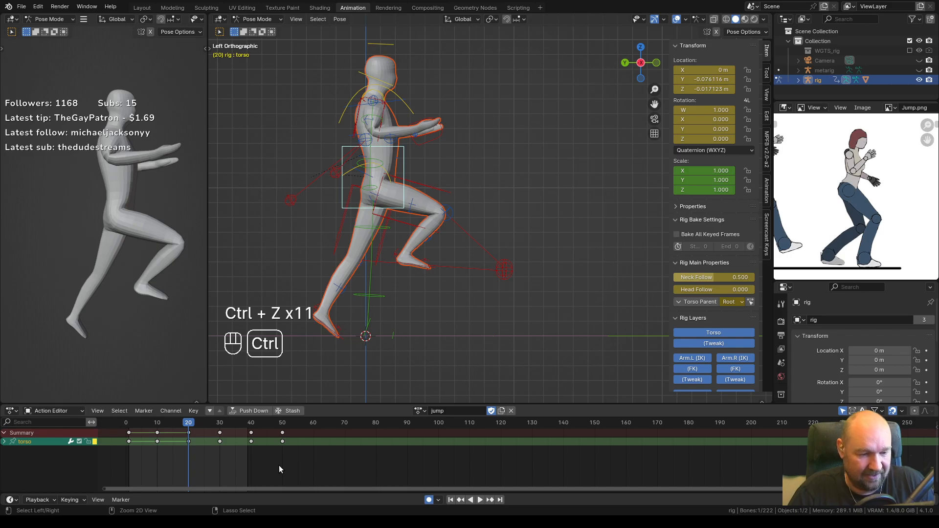
key(ctrl+z)
key(ctrl+z)
key(ctrl+z)
key(space)
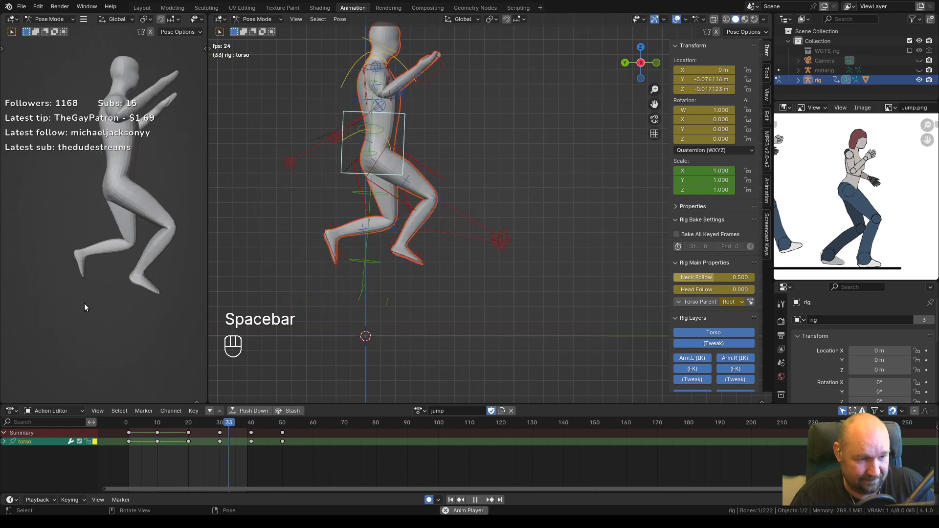
key(space)
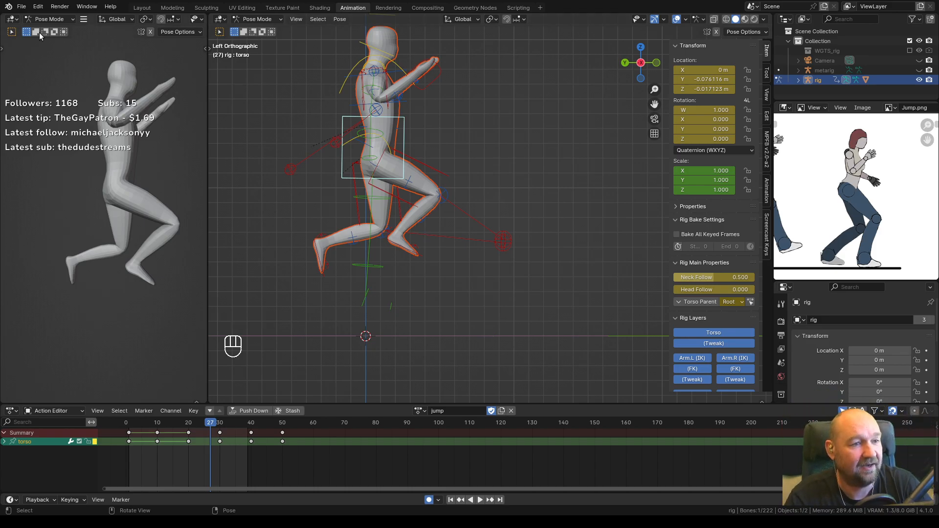
Reopen human-rigged-godot-test-with-rigify.blend with script execution allowed, and play its jump action.
click(22, 7)
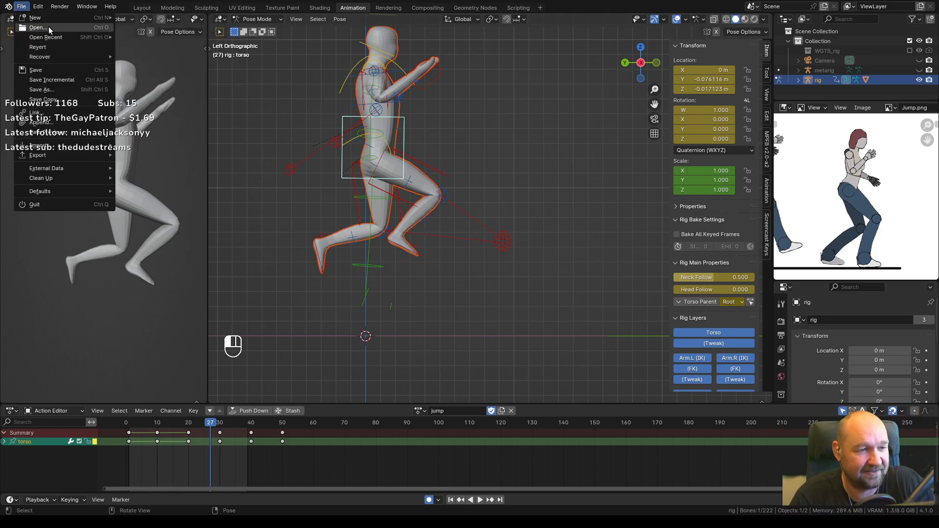
mouse_move(54, 37)
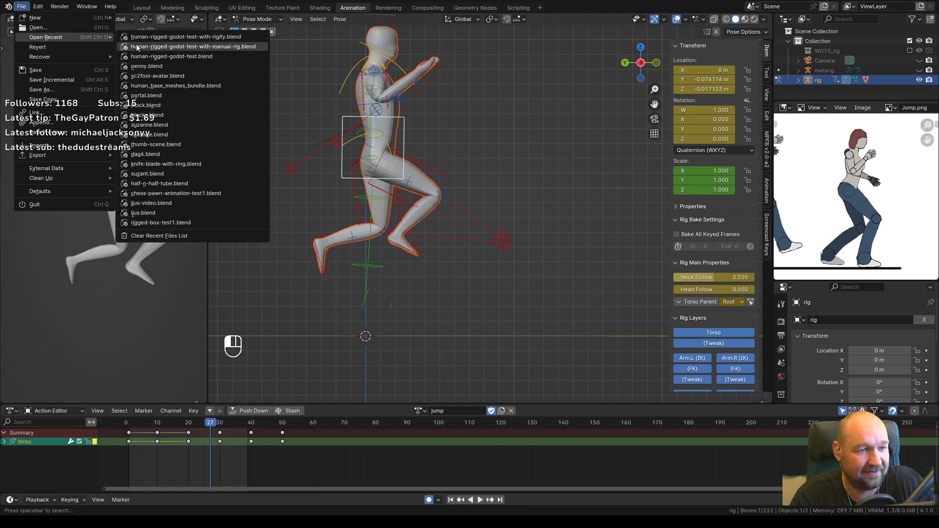
click(149, 39)
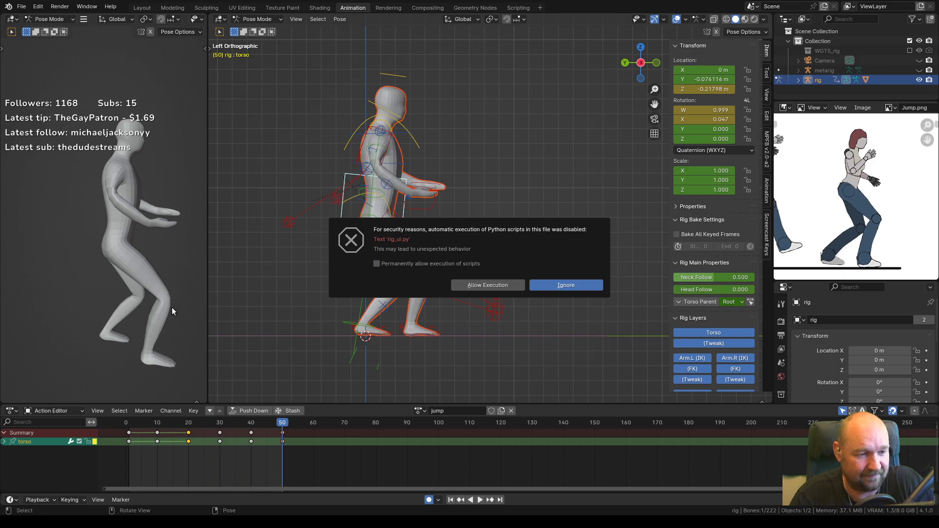
click(493, 284)
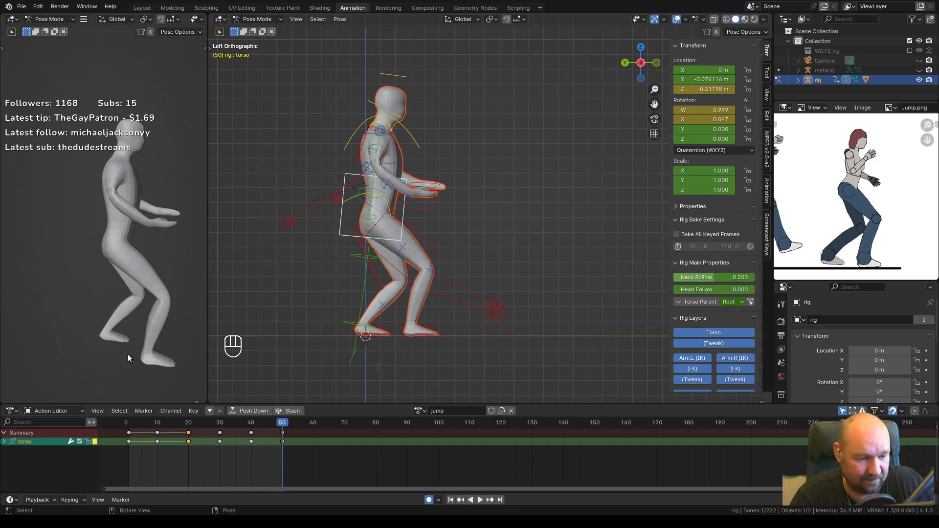
key(space)
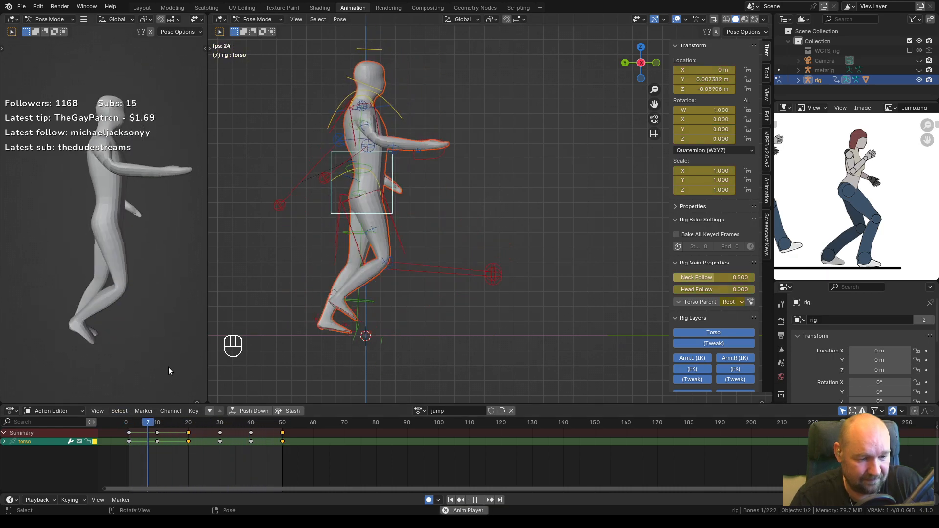
key(space)
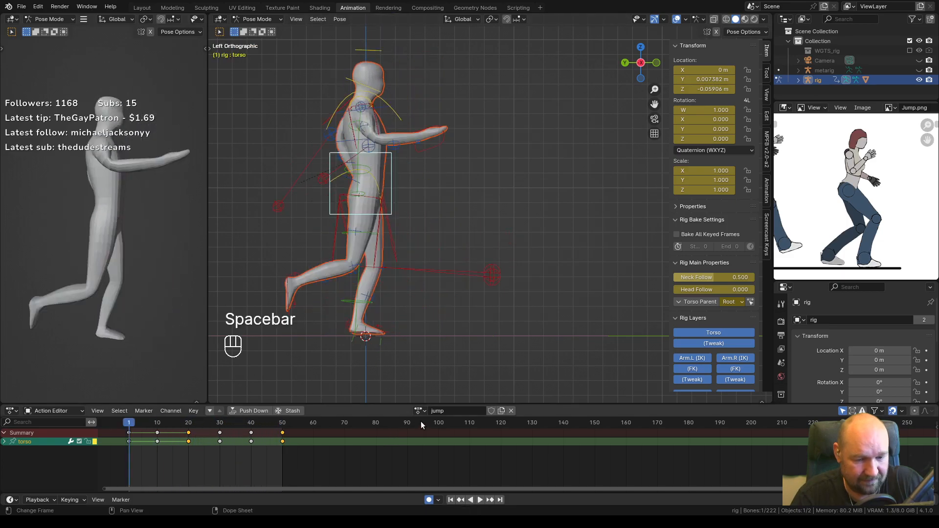
Assign the walk action to the rig and enlarge the Action Editor area.
click(419, 411)
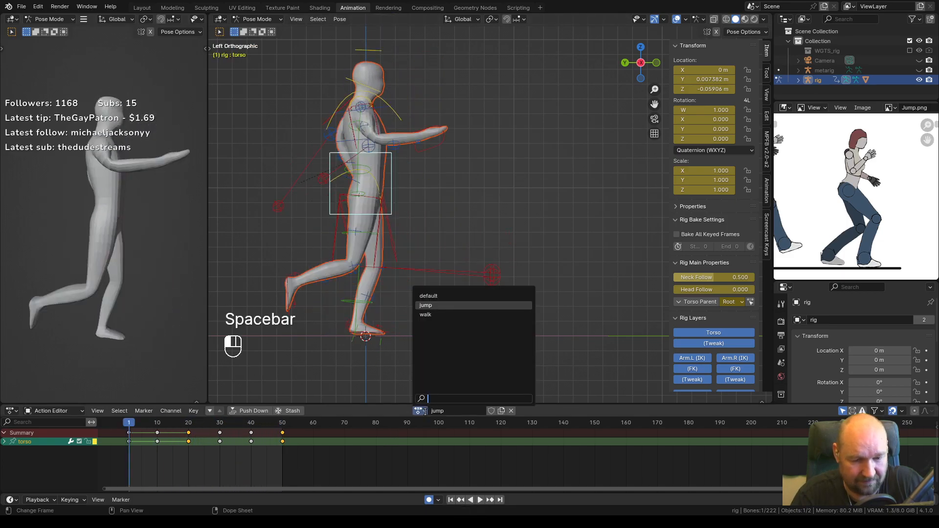
click(425, 314)
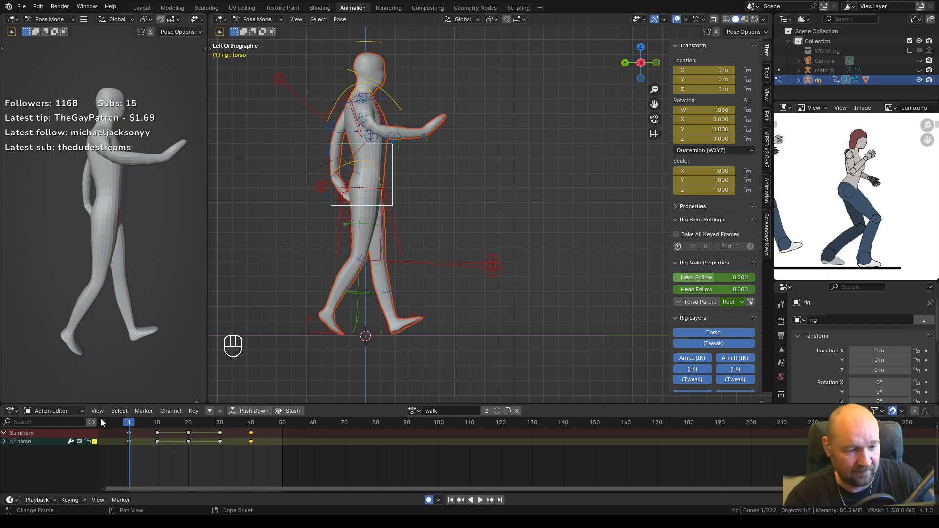
drag(73, 405, 74, 374)
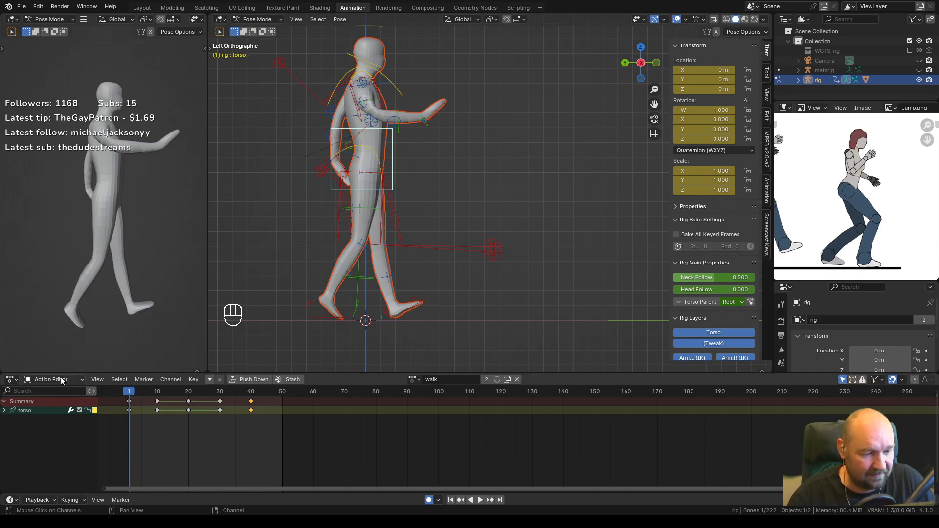
Examine the Cube and rig tracks in the Nonlinear Animation editor, then return to the Dope Sheet.
click(53, 380)
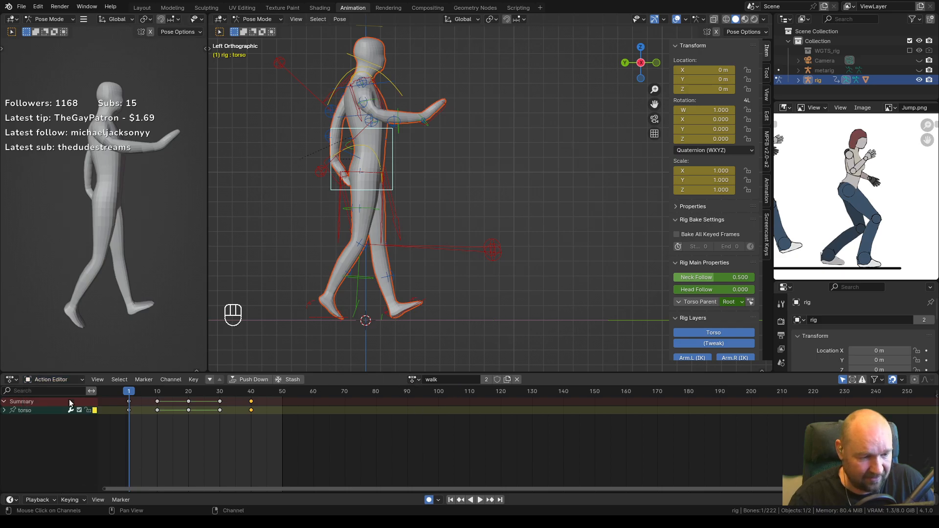
click(11, 380)
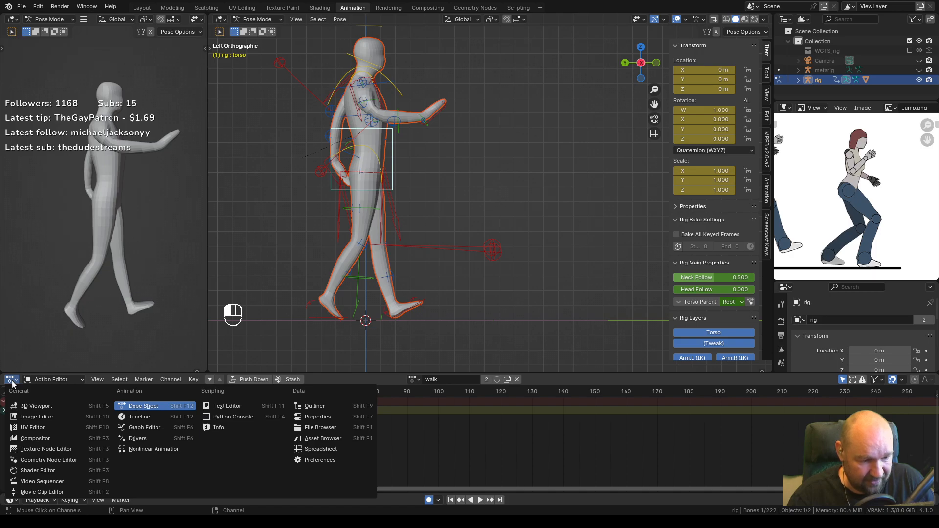
click(146, 449)
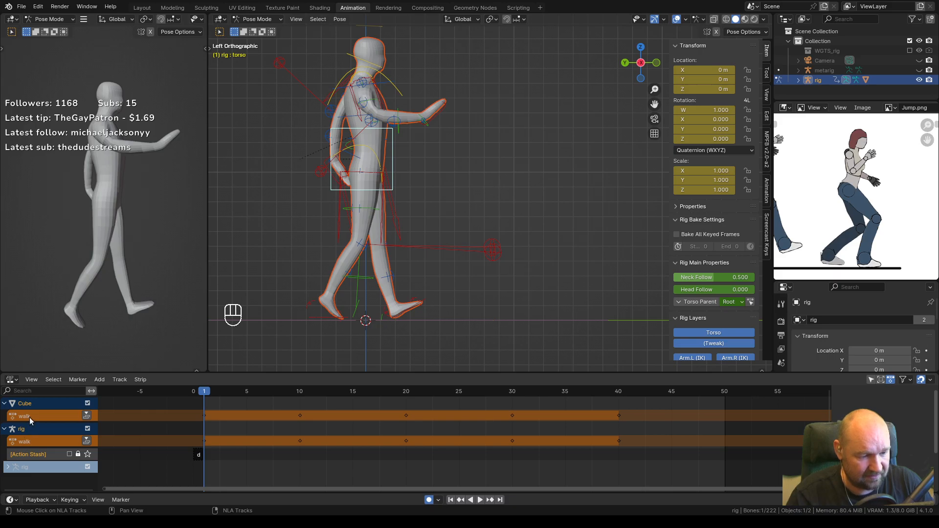
click(14, 383)
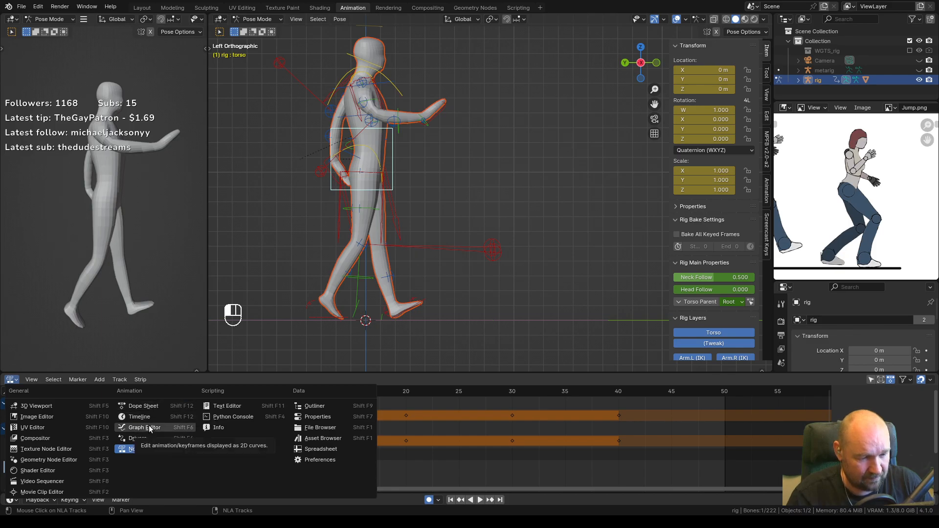
click(150, 407)
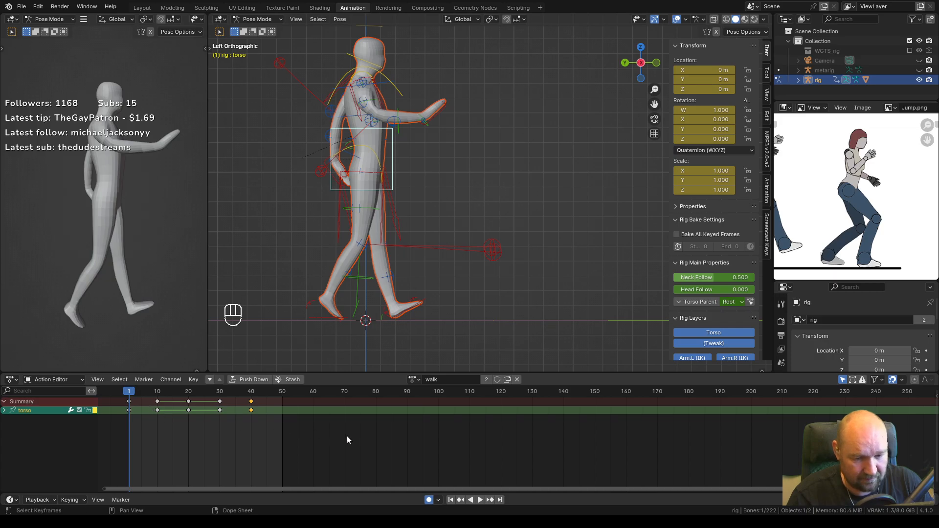
Check the list of available actions, keep walk assigned, and inspect the rig's walk pose in perspective.
click(415, 380)
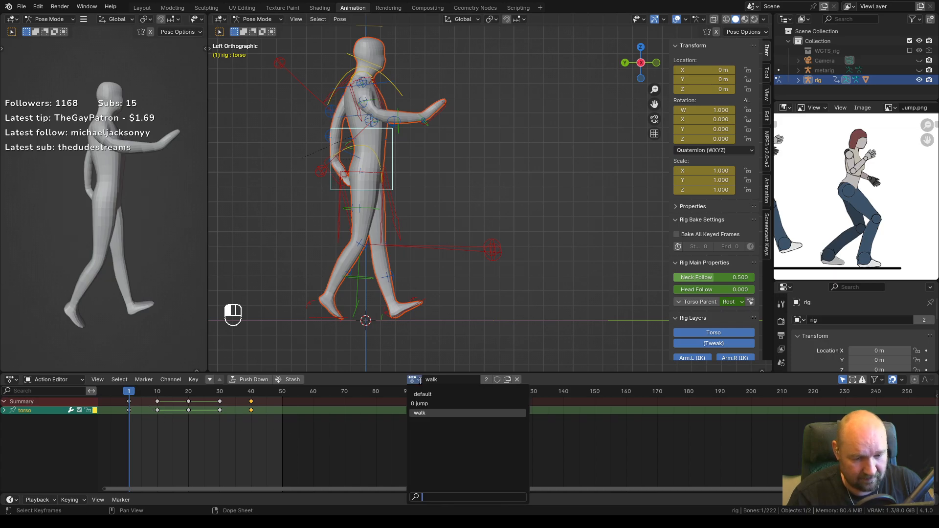
click(418, 413)
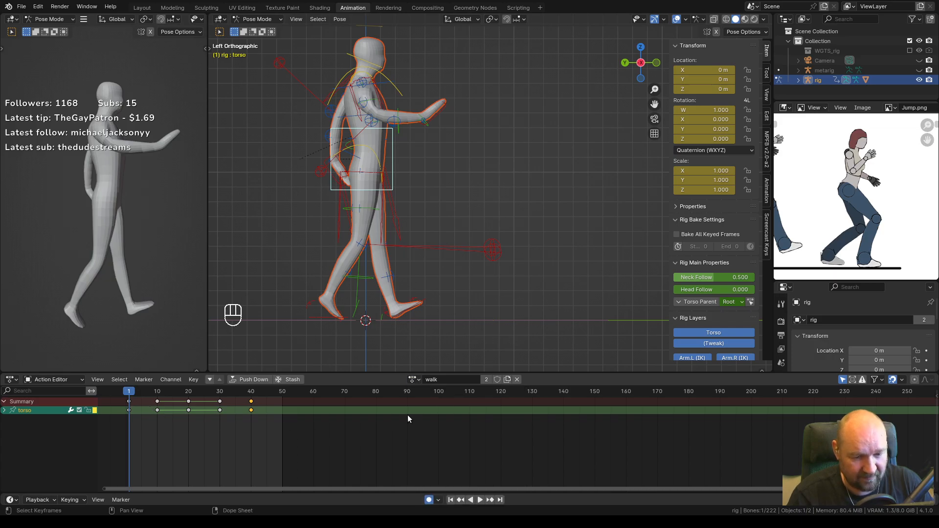
right_click(441, 448)
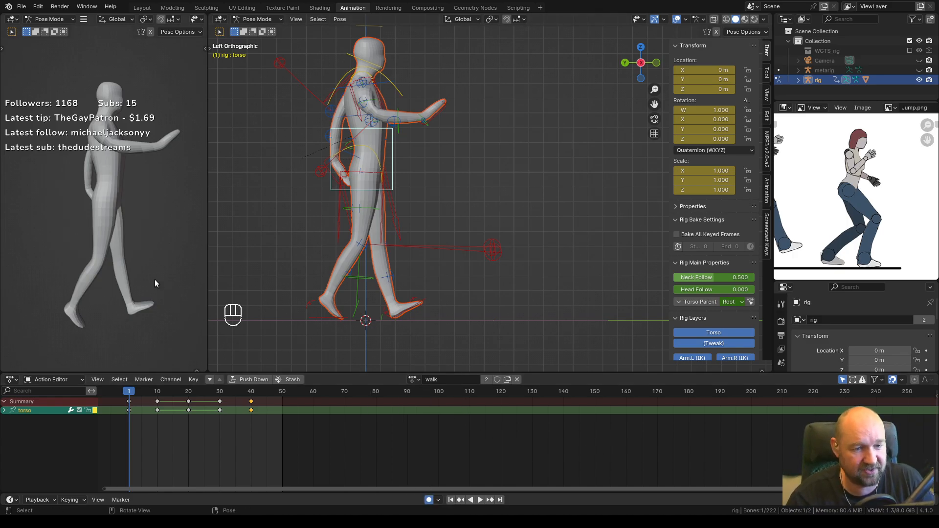
middle_drag(274, 214, 394, 223)
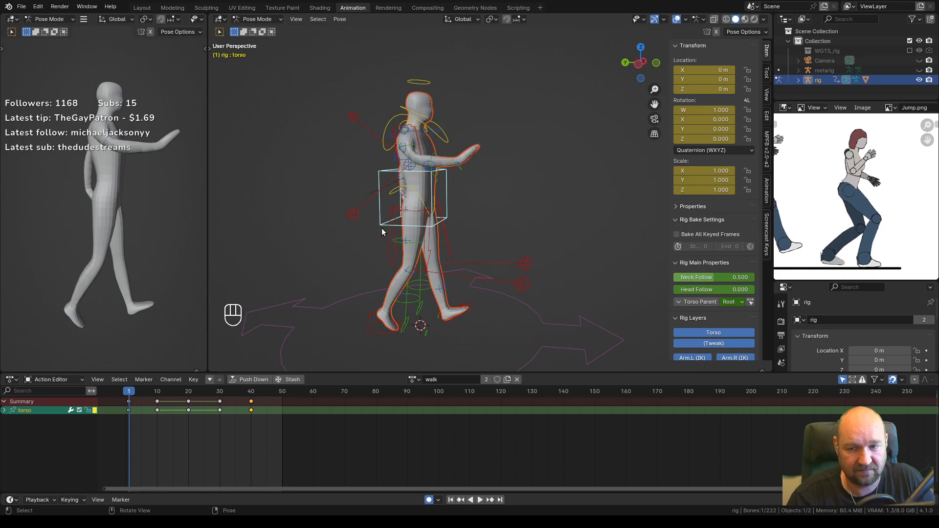